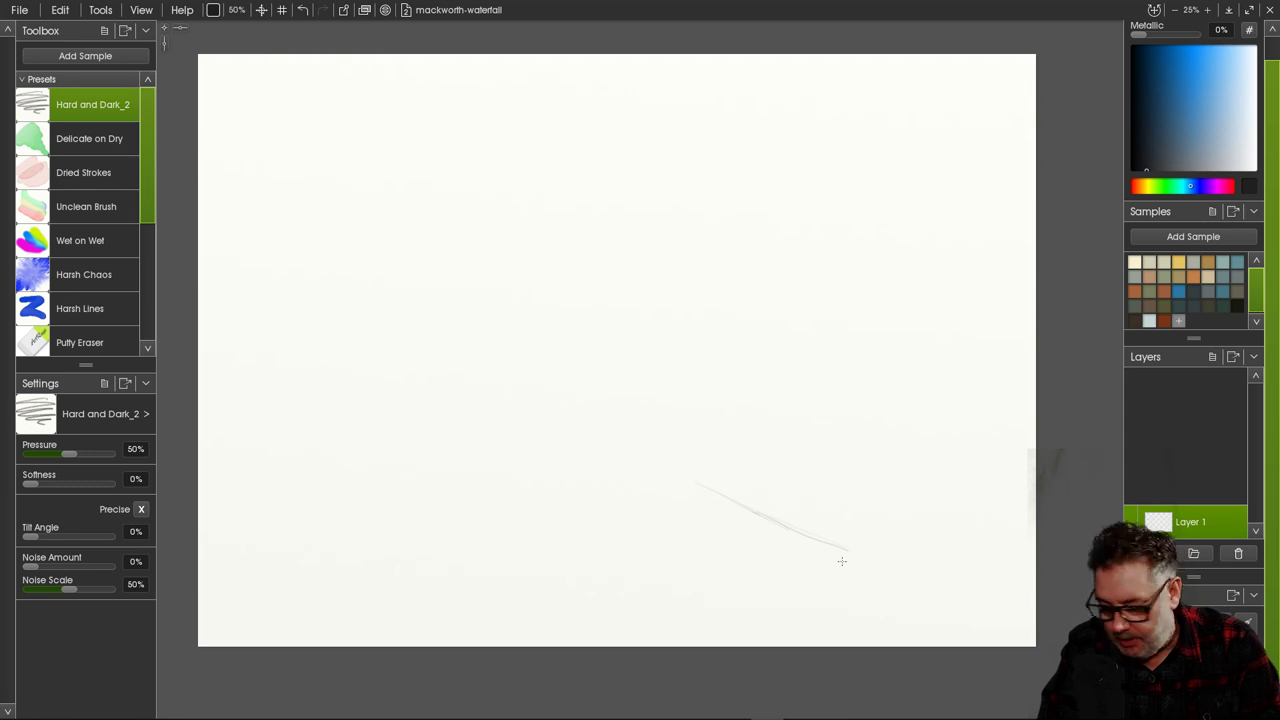
# Sketch the large foreground boulder in the canvas's lower right, with its top edge, underside and short face lines, using the Hard and Dark_2 pencil.
pyautogui.moveTo(846, 549)
pyautogui.mouseDown()
pyautogui.moveTo(930, 628)
pyautogui.moveTo(880, 628)
pyautogui.mouseUp()
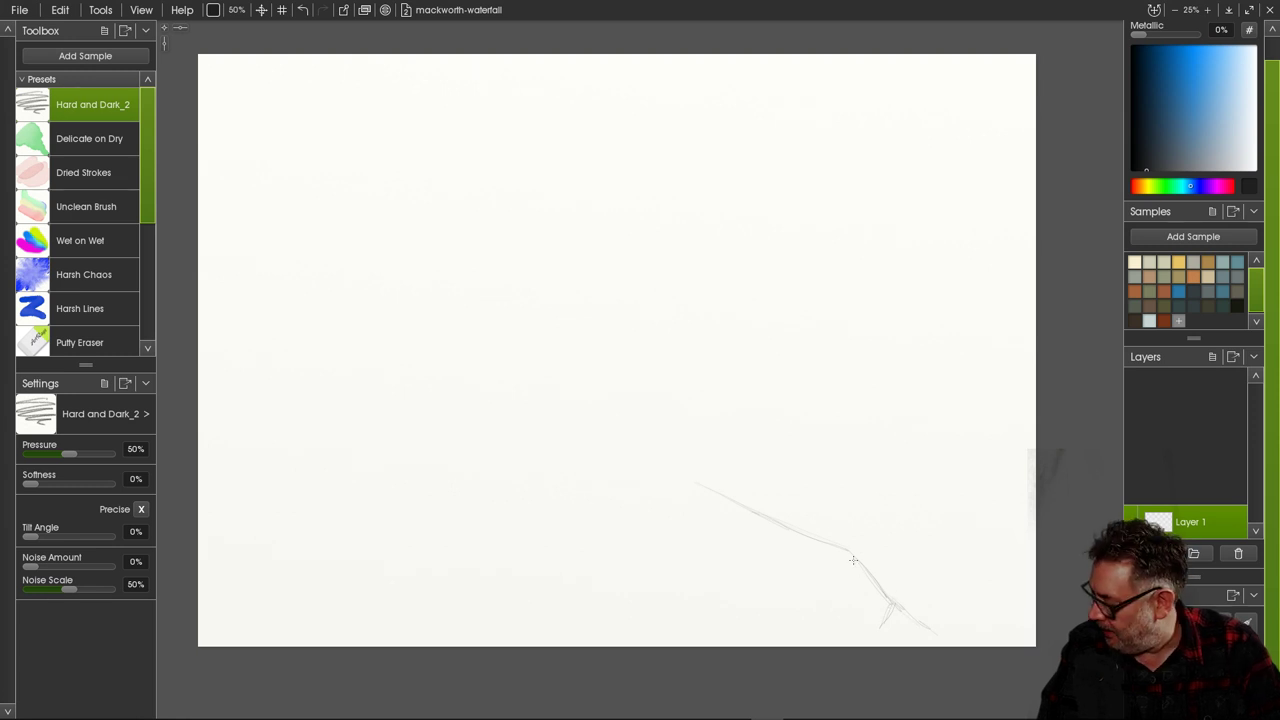
pyautogui.moveTo(851, 548)
pyautogui.mouseDown()
pyautogui.moveTo(840, 591)
pyautogui.moveTo(823, 589)
pyautogui.mouseUp()
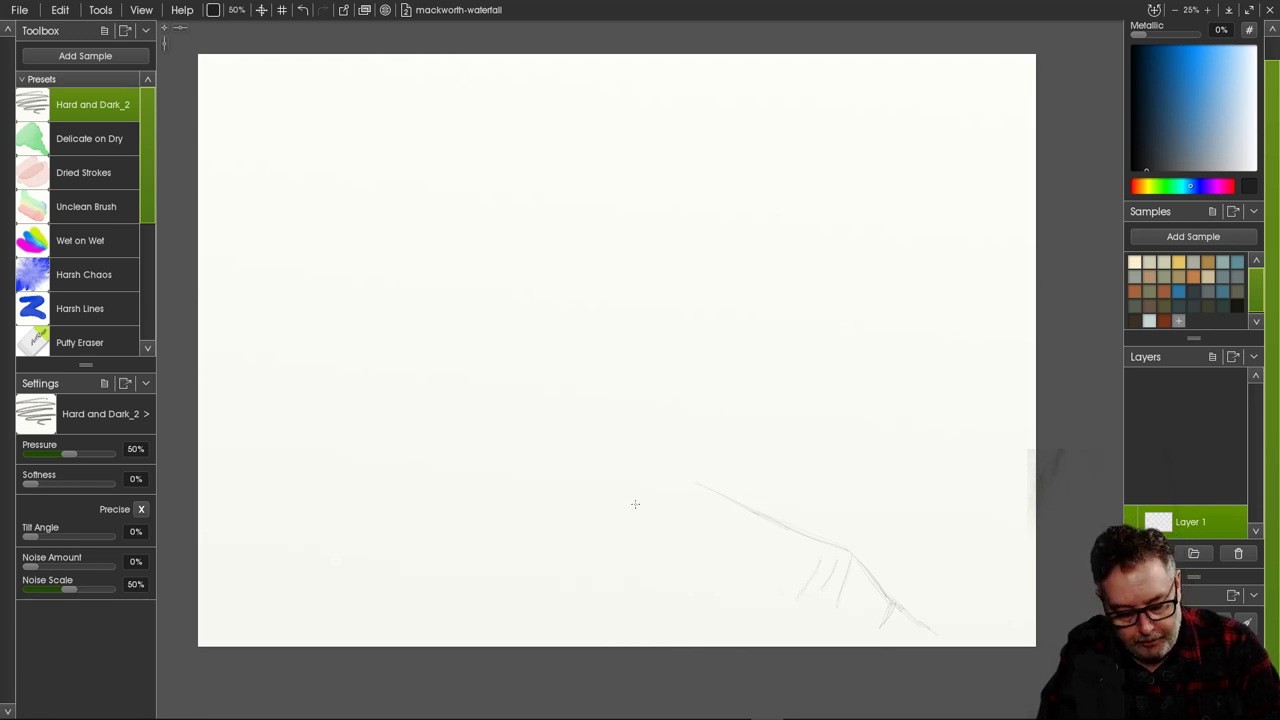
pyautogui.moveTo(703, 486)
pyautogui.mouseDown()
pyautogui.moveTo(624, 506)
pyautogui.moveTo(777, 533)
pyautogui.moveTo(624, 508)
pyautogui.mouseUp()
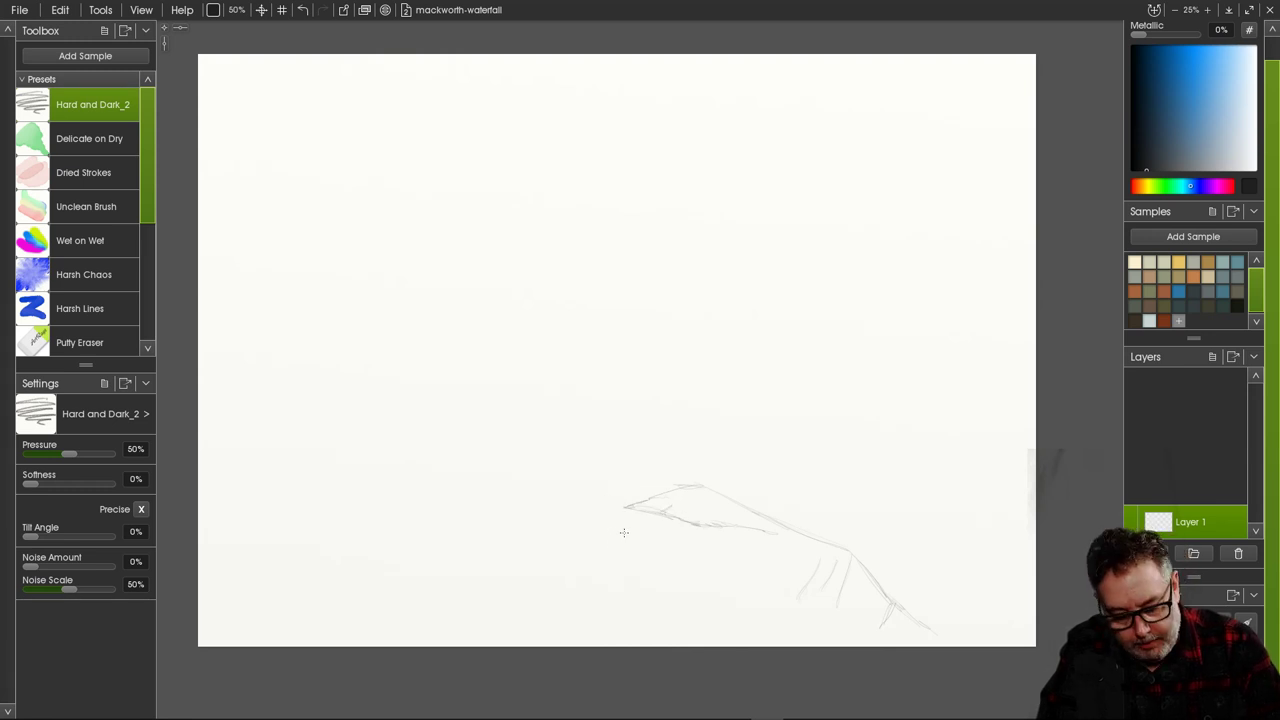
pyautogui.moveTo(625, 509)
pyautogui.mouseDown()
pyautogui.moveTo(622, 528)
pyautogui.moveTo(727, 600)
pyautogui.mouseUp()
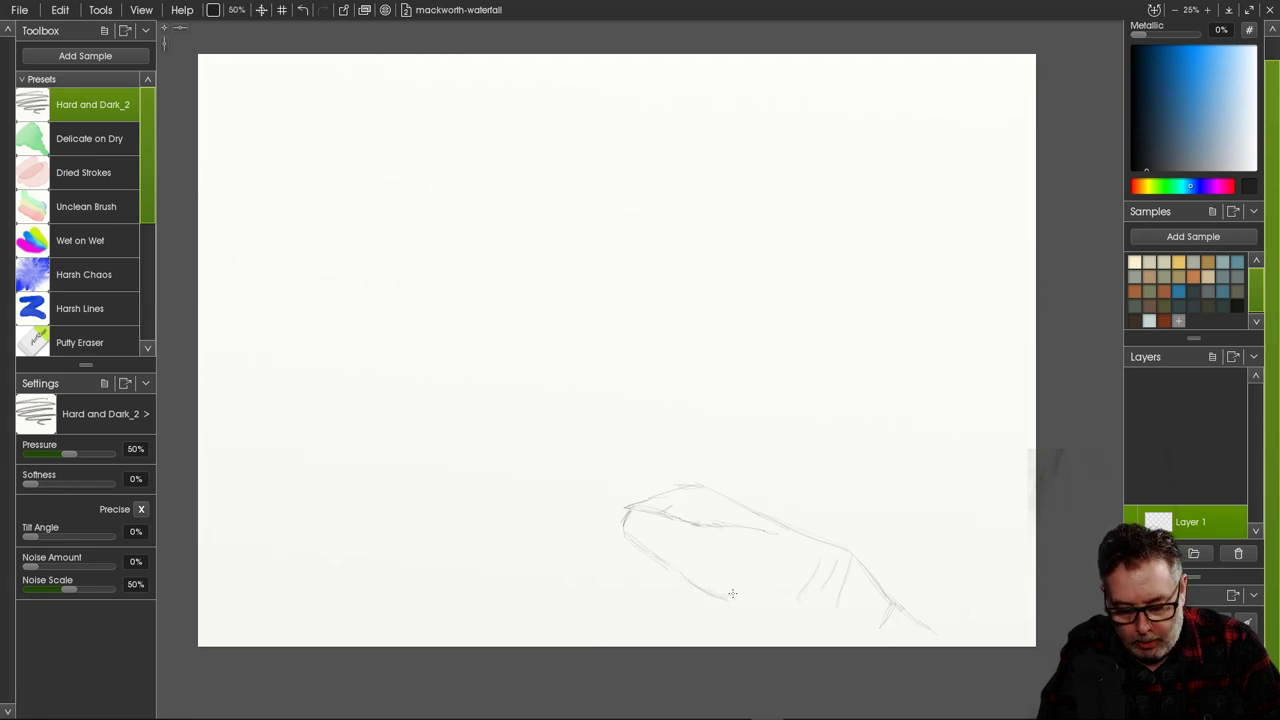
pyautogui.moveTo(754, 570)
pyautogui.mouseDown()
pyautogui.moveTo(759, 600)
pyautogui.moveTo(774, 591)
pyautogui.moveTo(815, 630)
pyautogui.mouseUp()
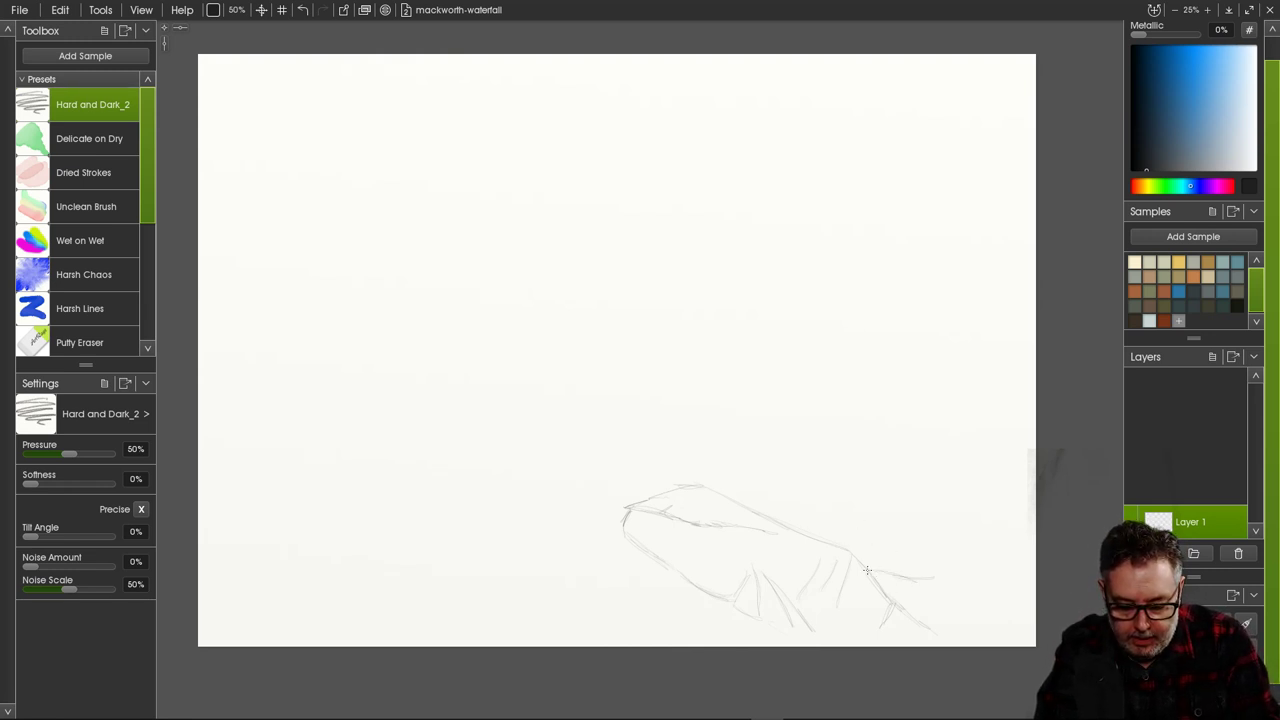
# Sketch the stepped rock edges behind the foreground boulder, extending down towards the canvas's right edge.
pyautogui.moveTo(920, 581); pyautogui.dragTo(946, 583)
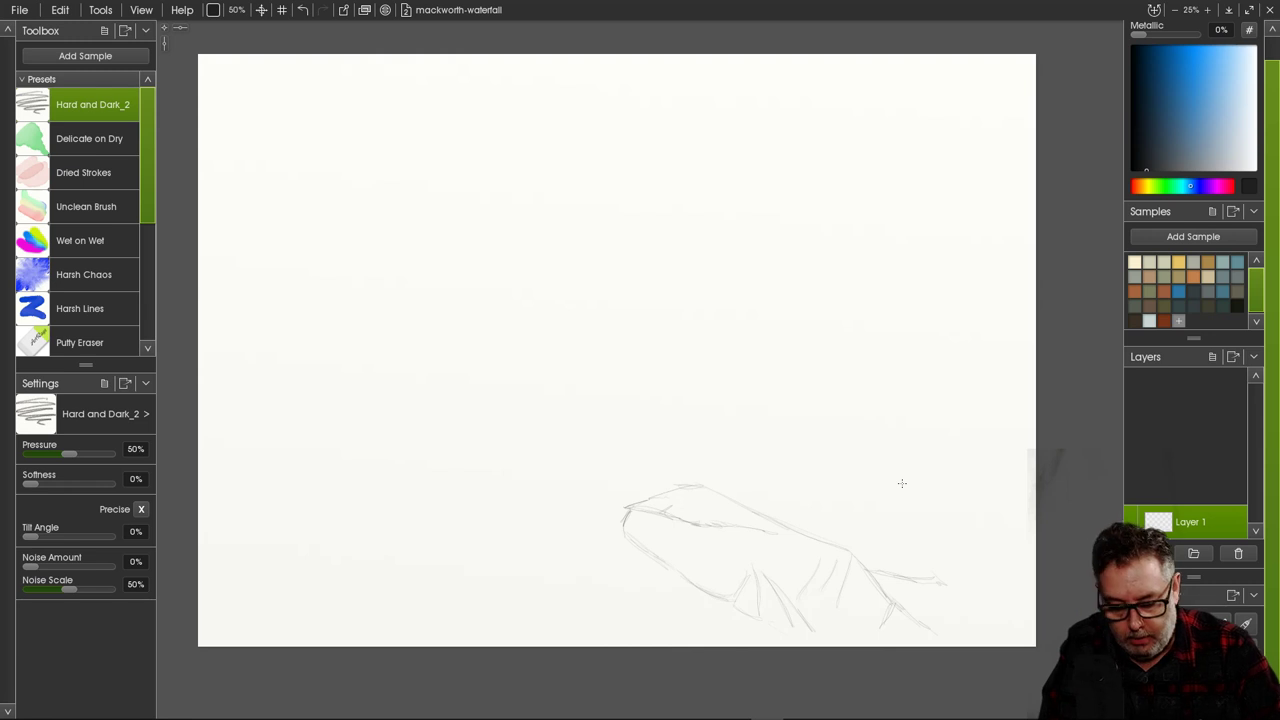
pyautogui.moveTo(942, 583); pyautogui.dragTo(961, 614)
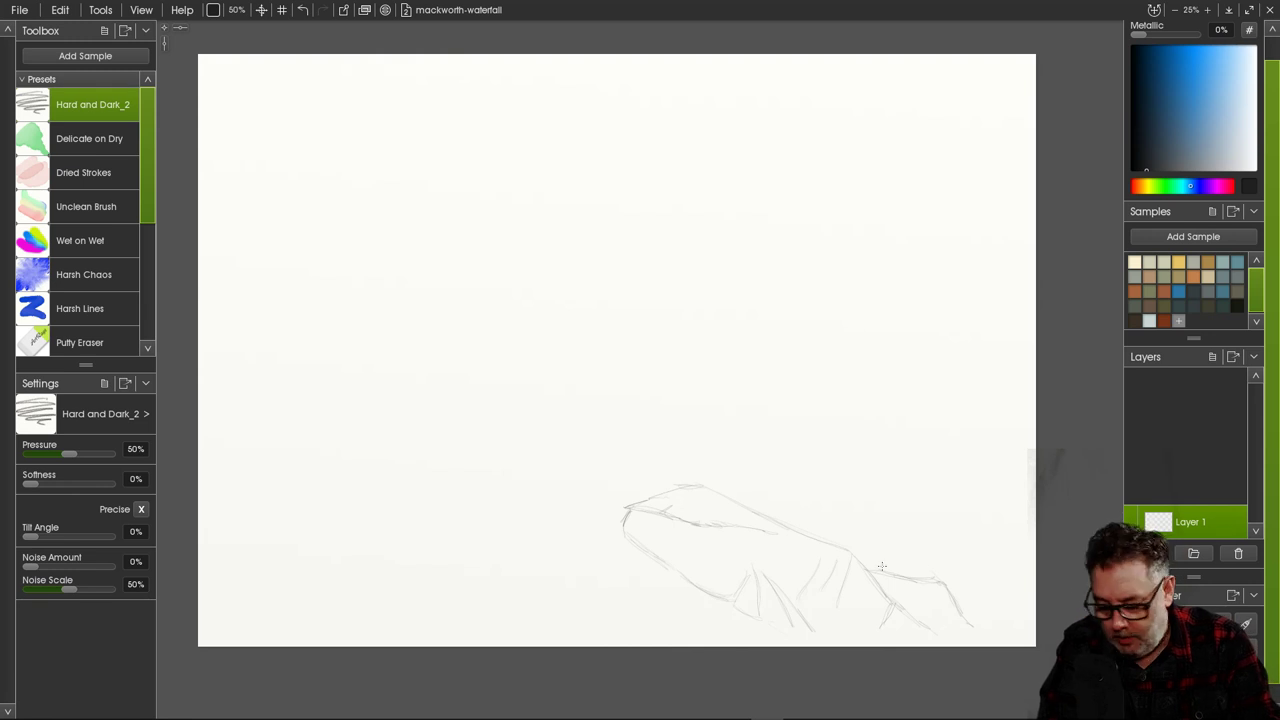
pyautogui.moveTo(924, 574); pyautogui.dragTo(814, 532)
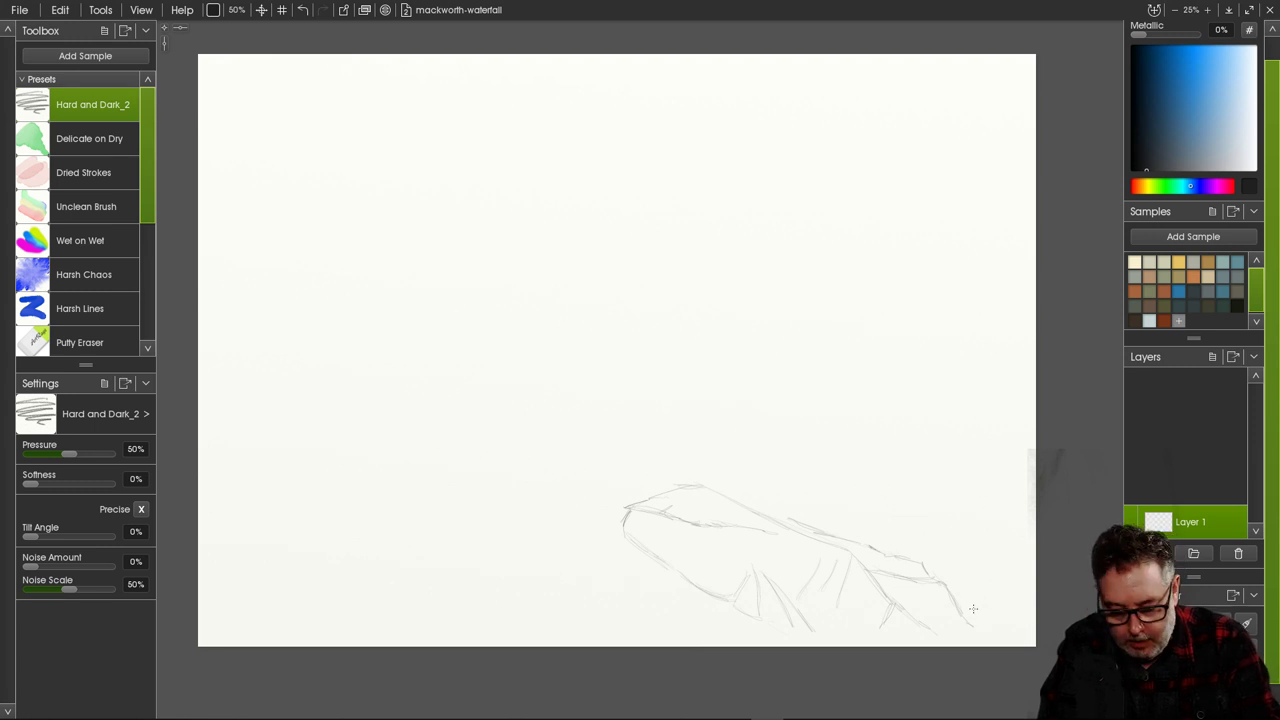
pyautogui.moveTo(1010, 597); pyautogui.dragTo(958, 591)
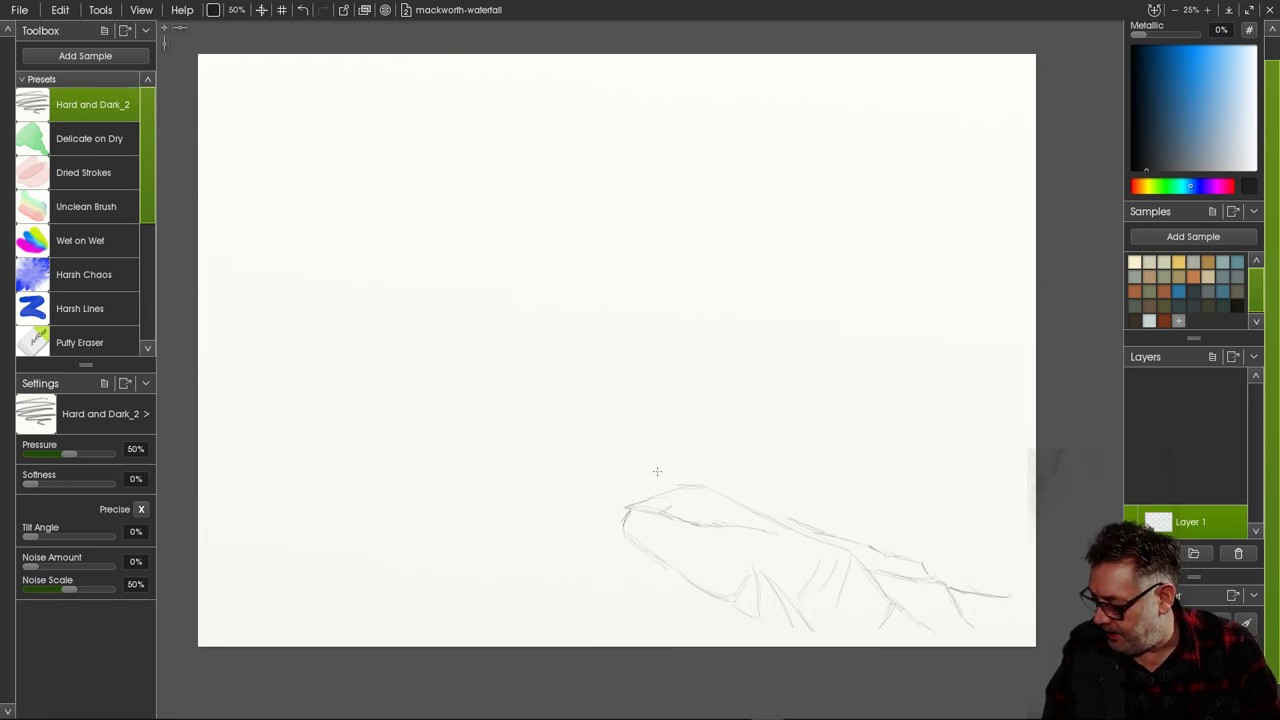
# Sketch the narrow, jagged rock ledge extending up and left from the top of the foreground boulder.
pyautogui.moveTo(674, 471); pyautogui.dragTo(683, 485)
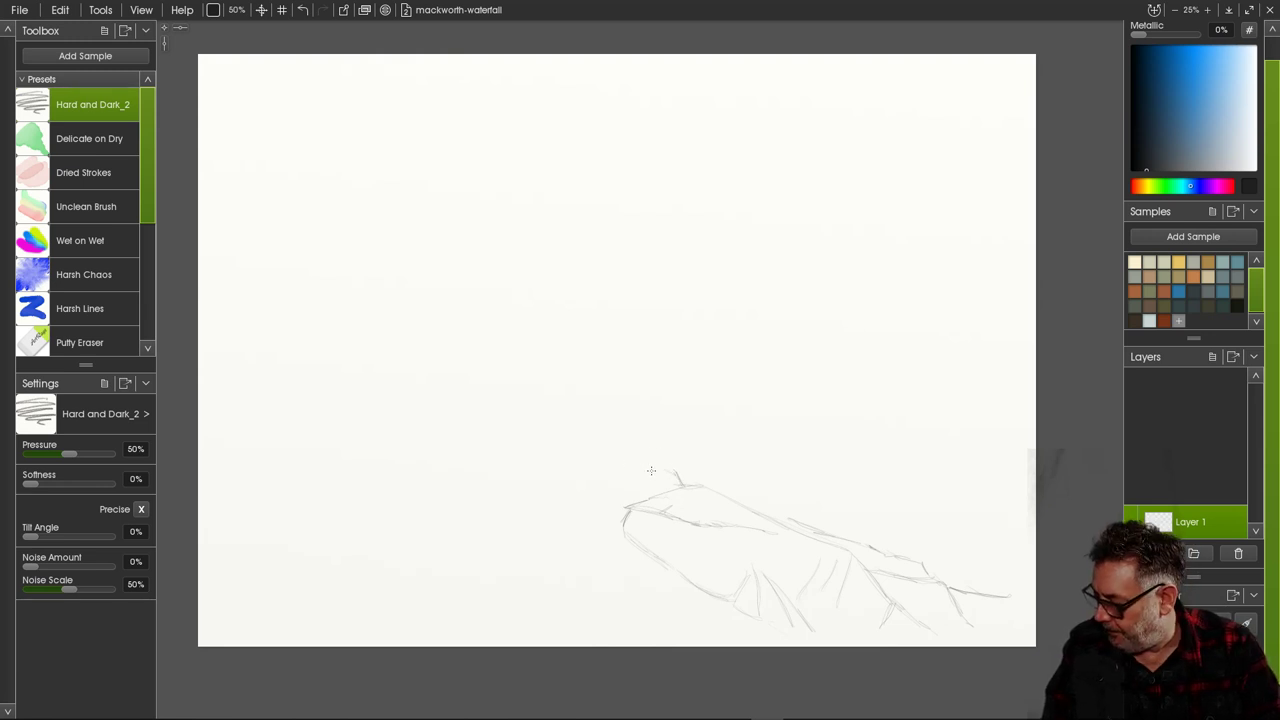
pyautogui.moveTo(603, 450); pyautogui.dragTo(646, 462)
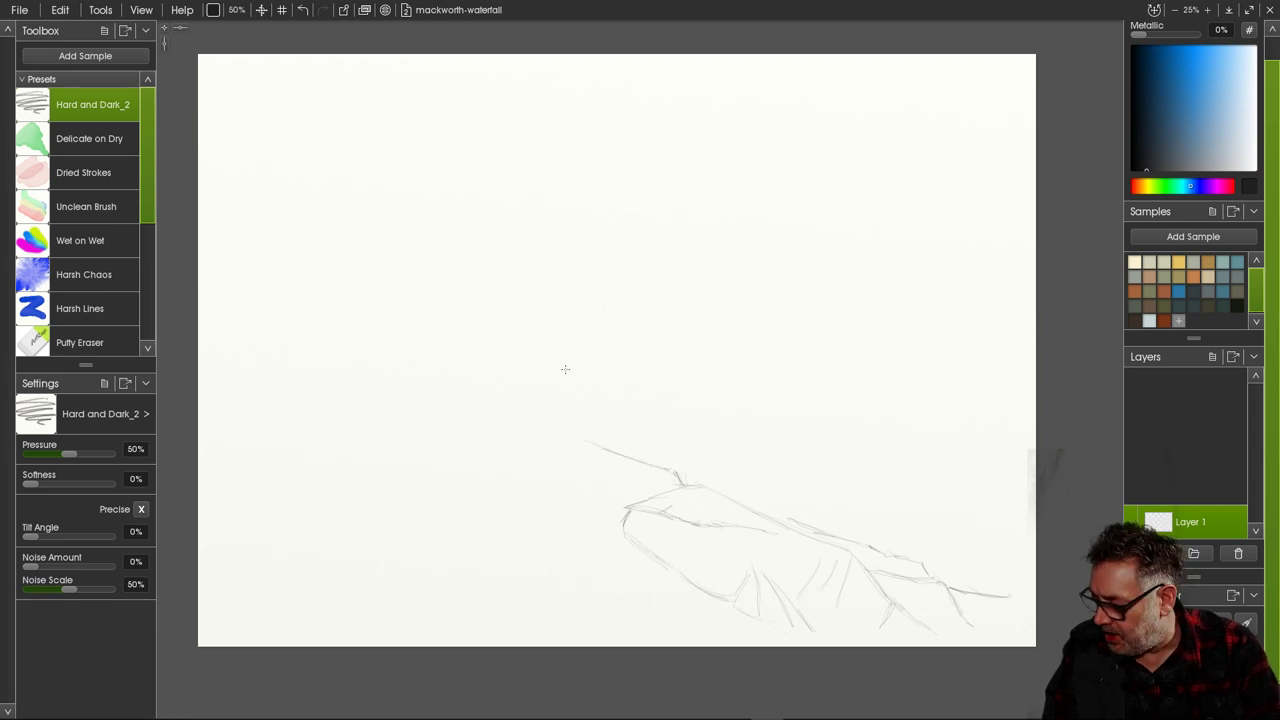
pyautogui.moveTo(575, 462); pyautogui.dragTo(593, 471)
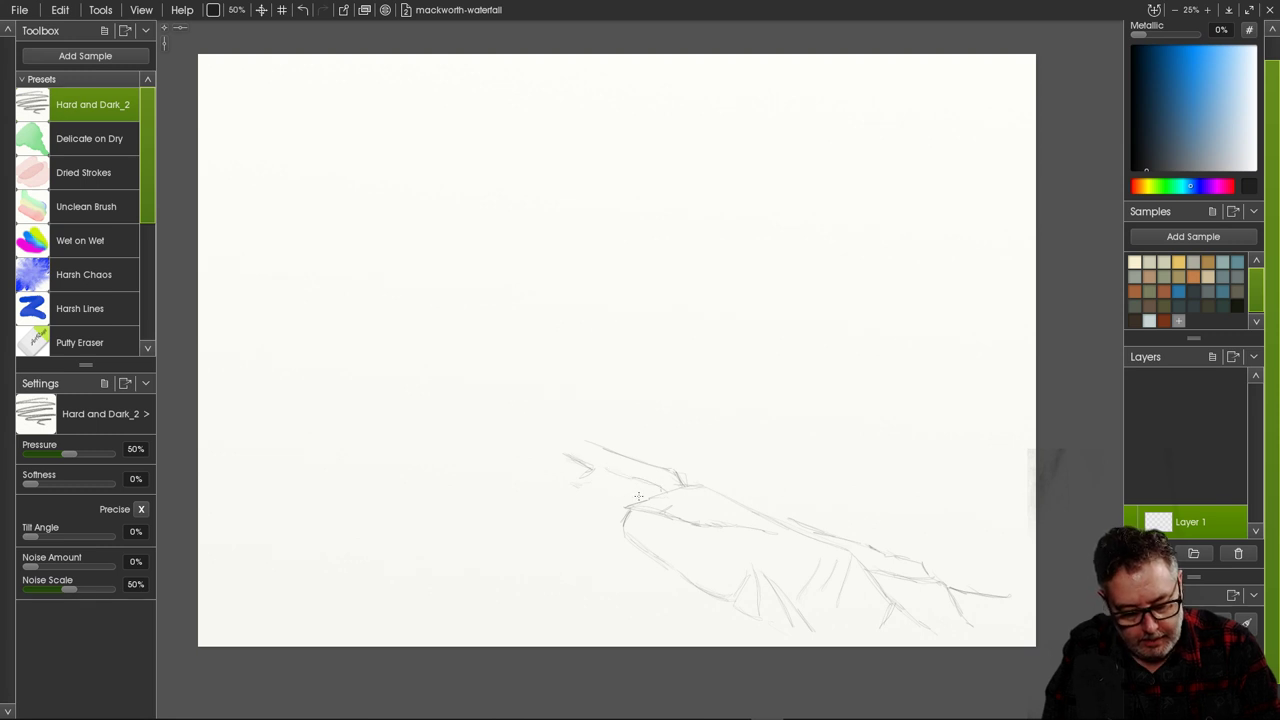
pyautogui.moveTo(610, 486); pyautogui.dragTo(630, 494)
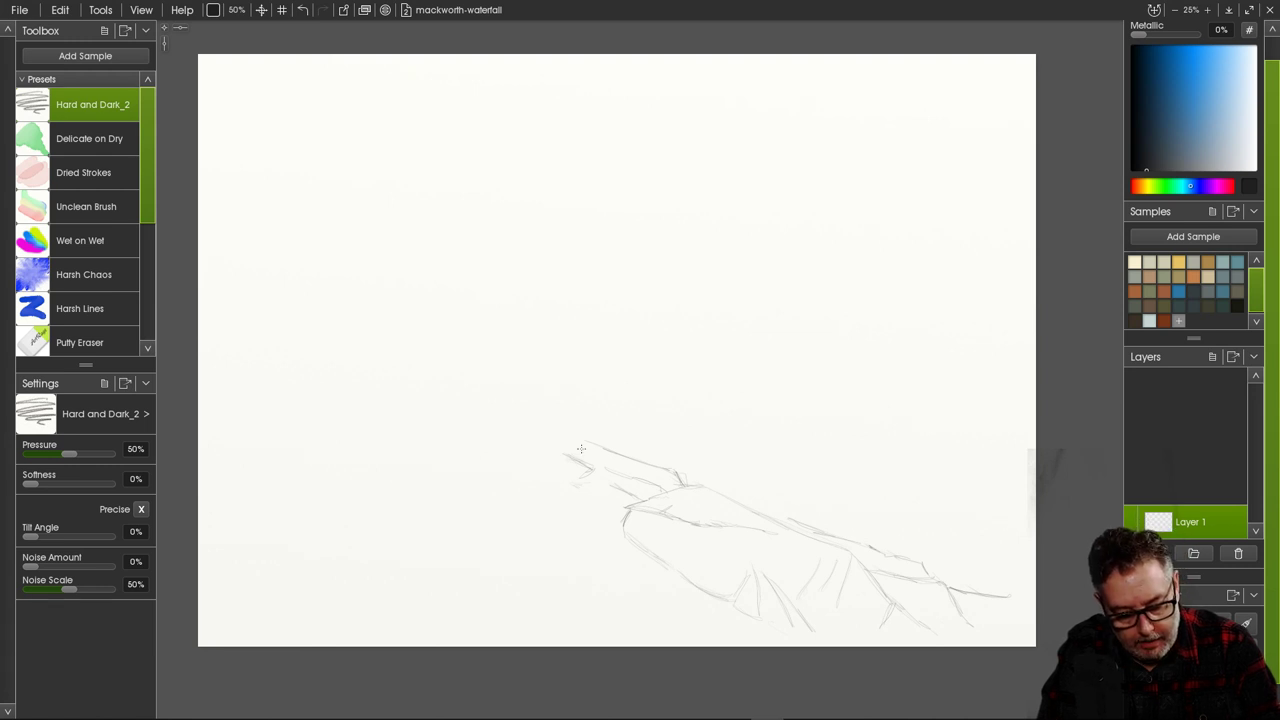
pyautogui.moveTo(582, 443)
pyautogui.mouseDown()
pyautogui.moveTo(604, 446)
pyautogui.moveTo(559, 447)
pyautogui.moveTo(588, 425)
pyautogui.moveTo(603, 444)
pyautogui.moveTo(584, 449)
pyautogui.mouseUp()
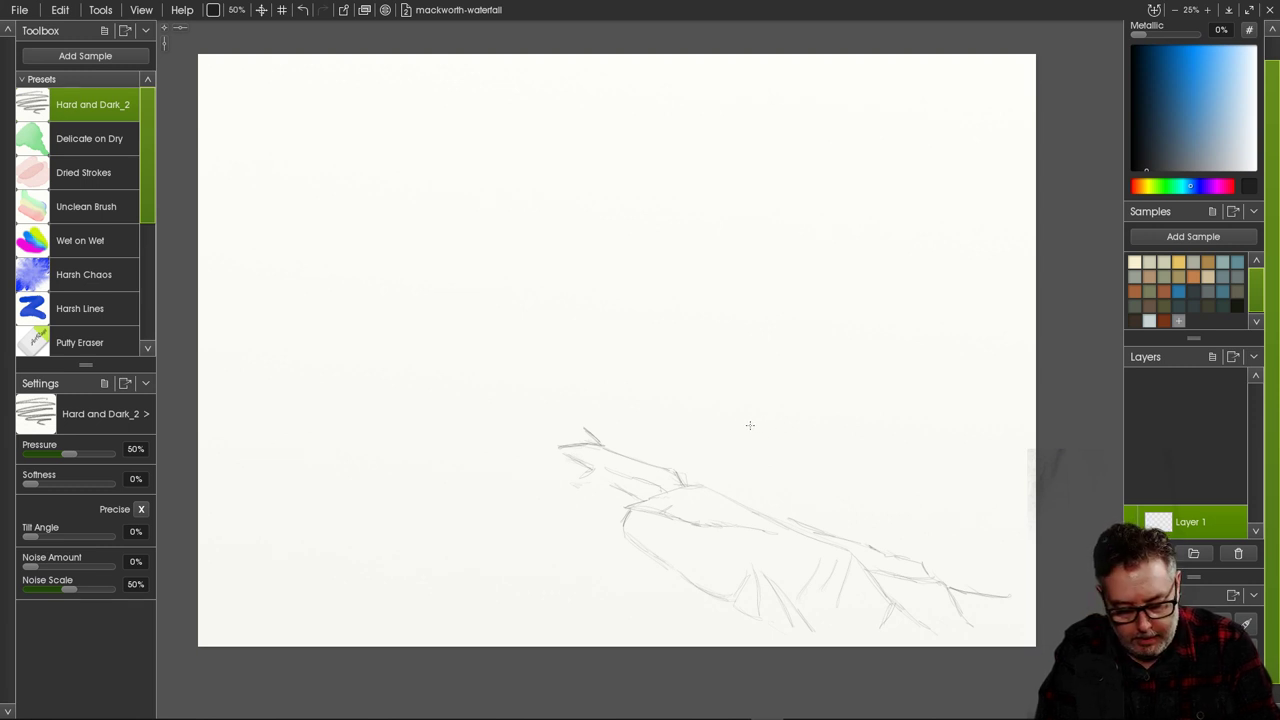
# Sketch the curved, downward-sweeping contour lines above the foreground boulder's upper edge.
pyautogui.moveTo(749, 420); pyautogui.dragTo(792, 462)
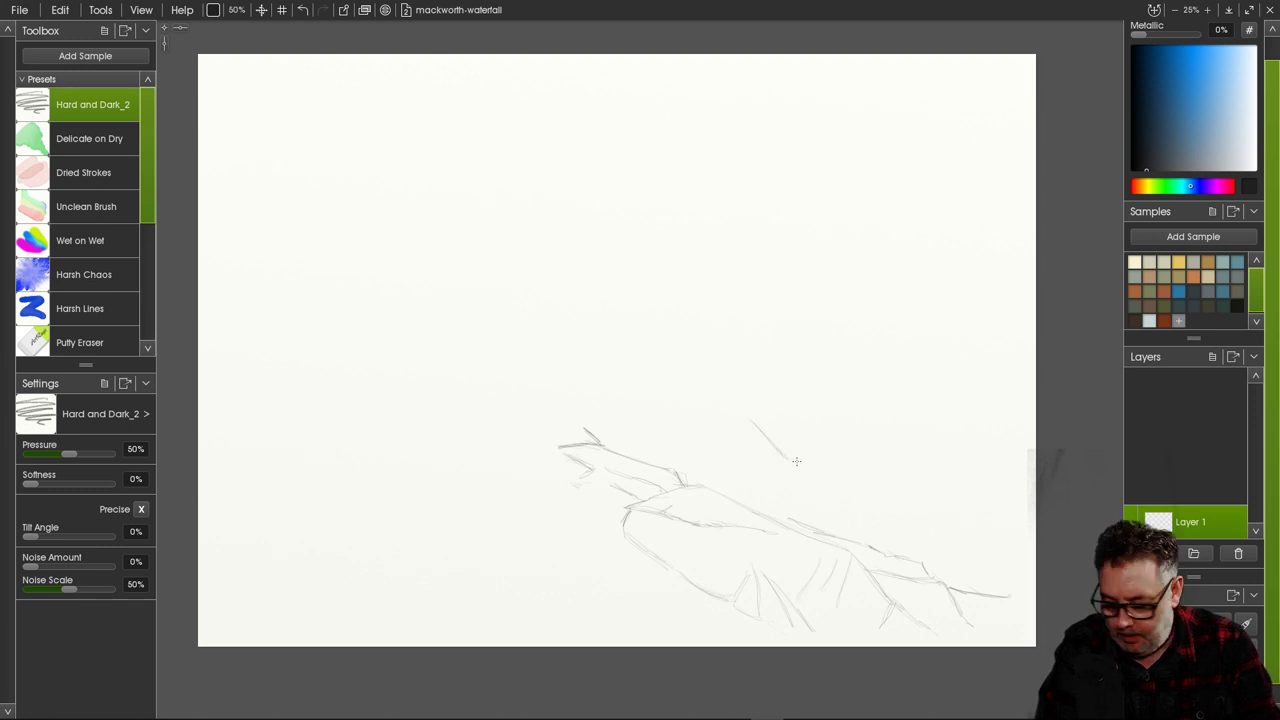
pyautogui.moveTo(704, 428); pyautogui.dragTo(785, 469)
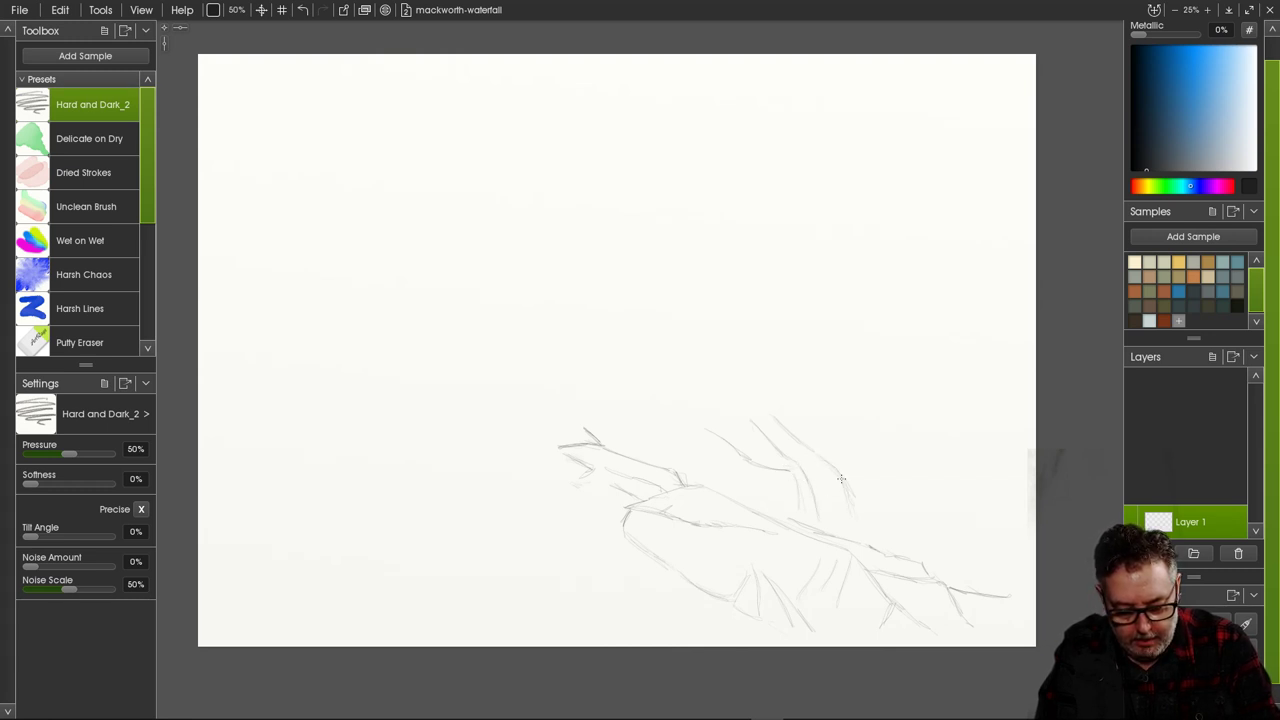
pyautogui.moveTo(841, 479); pyautogui.dragTo(862, 537)
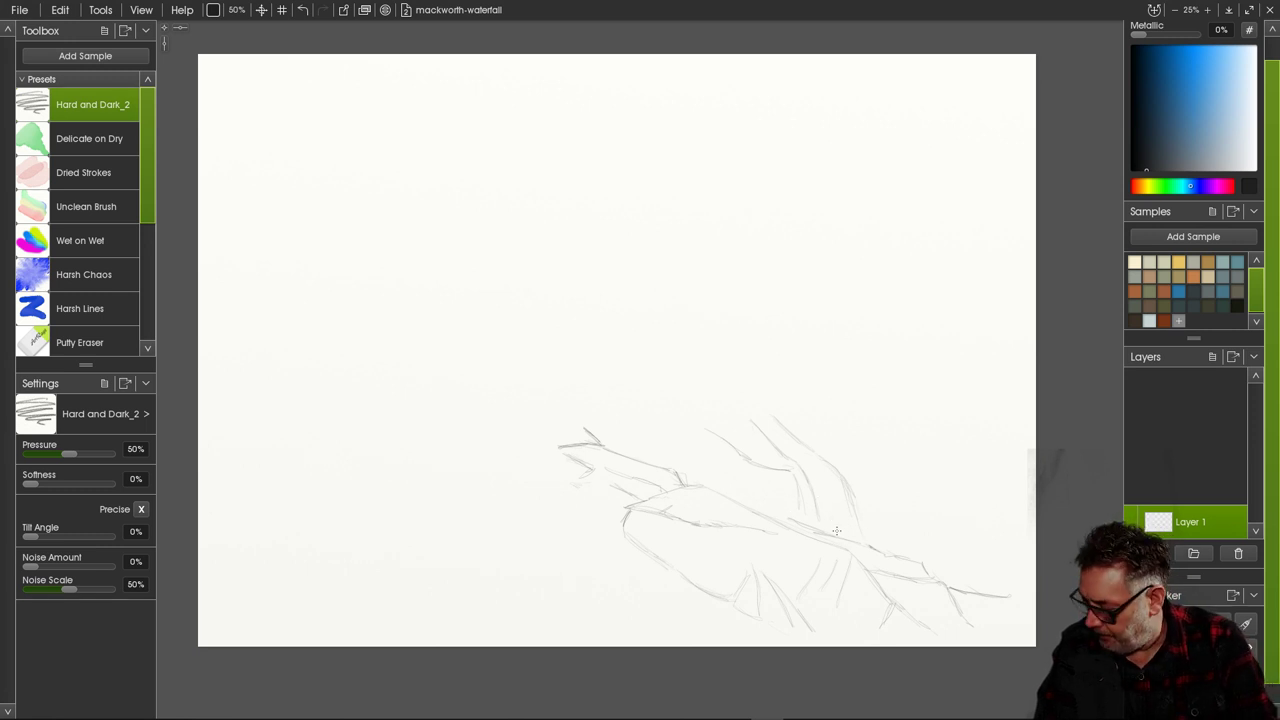
# Add the contours right of the sweeping lines and two wavy, irregular outlines running towards the canvas's right edge.
pyautogui.moveTo(910, 531); pyautogui.dragTo(858, 522)
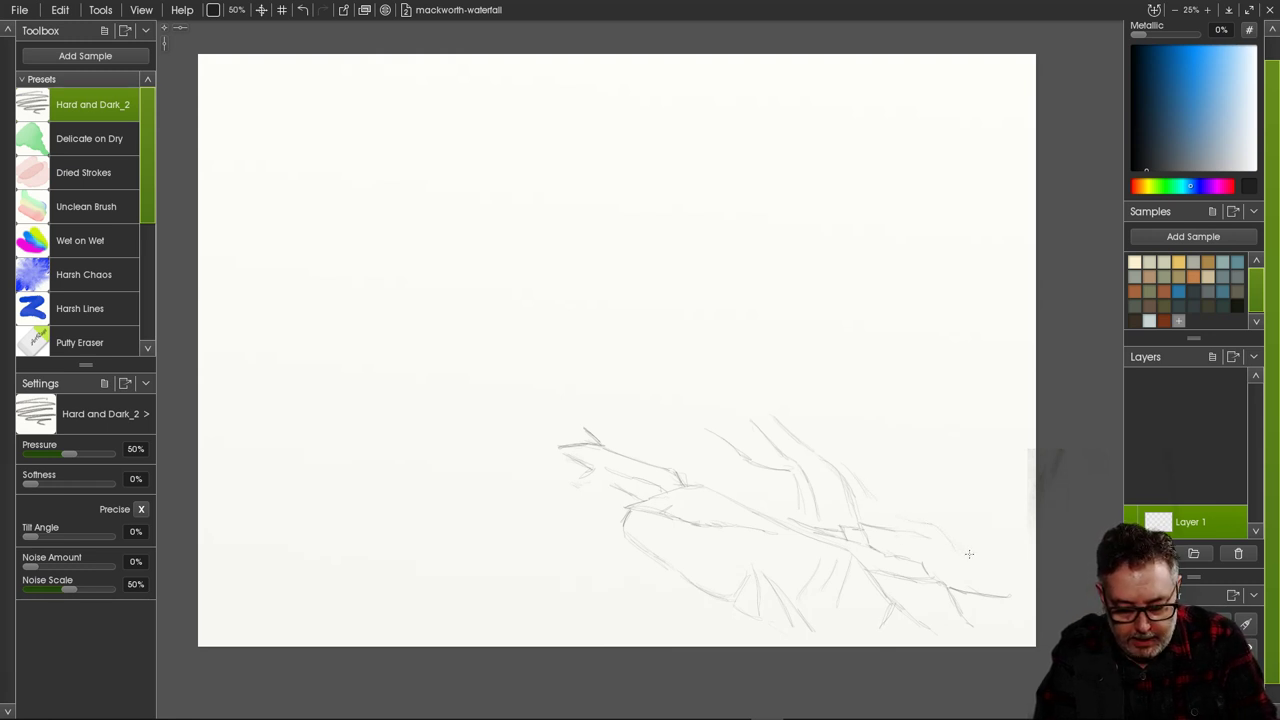
pyautogui.moveTo(968, 549)
pyautogui.mouseDown()
pyautogui.moveTo(997, 526)
pyautogui.moveTo(1005, 541)
pyautogui.moveTo(1028, 502)
pyautogui.mouseUp()
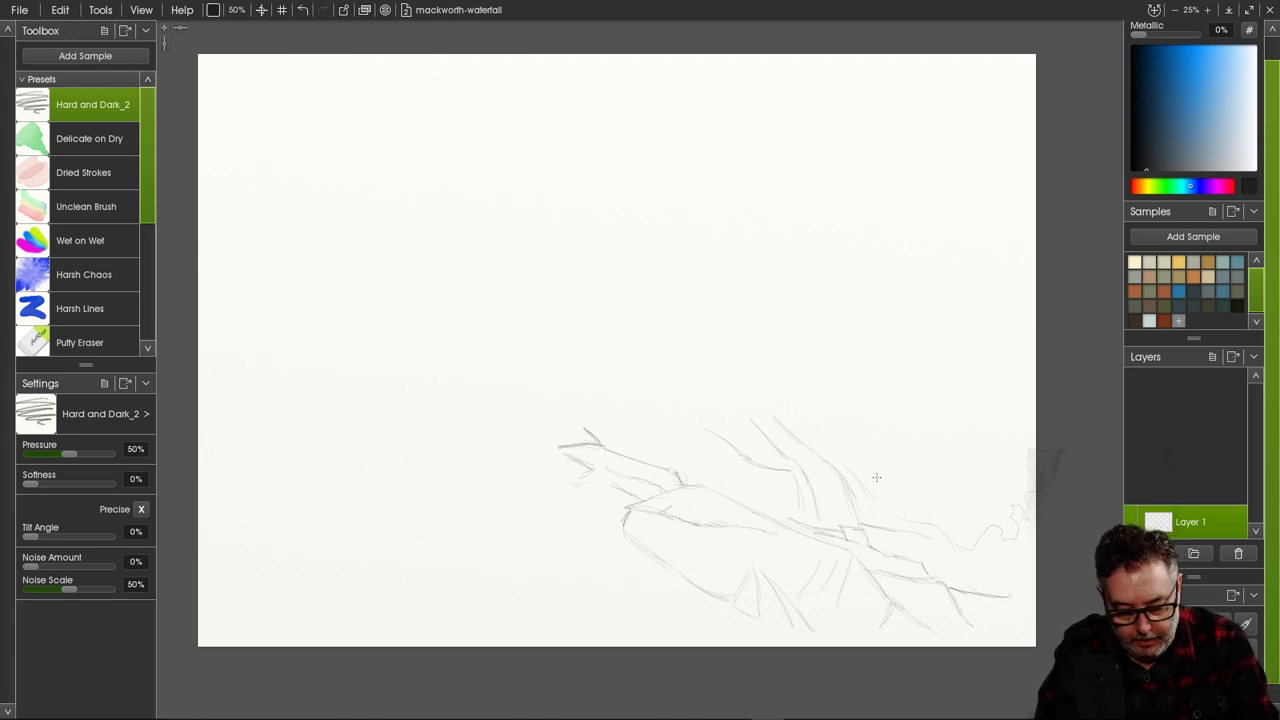
pyautogui.moveTo(898, 489); pyautogui.dragTo(992, 488)
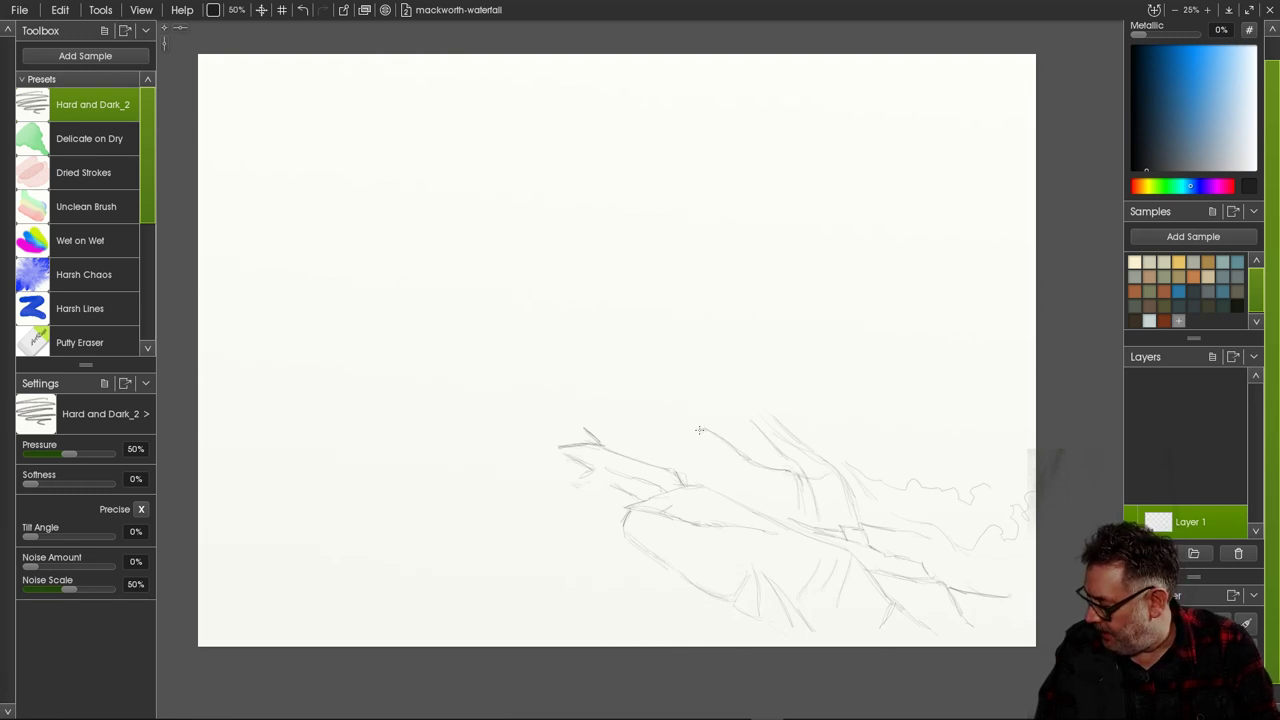
# Sketch a small rounded rock and its neighbouring details above the boulder, and reinforce the sweeping contour lines beside them.
pyautogui.moveTo(694, 426); pyautogui.dragTo(704, 450)
pyautogui.moveTo(697, 427)
pyautogui.mouseDown()
pyautogui.moveTo(669, 438)
pyautogui.moveTo(696, 459)
pyautogui.mouseUp()
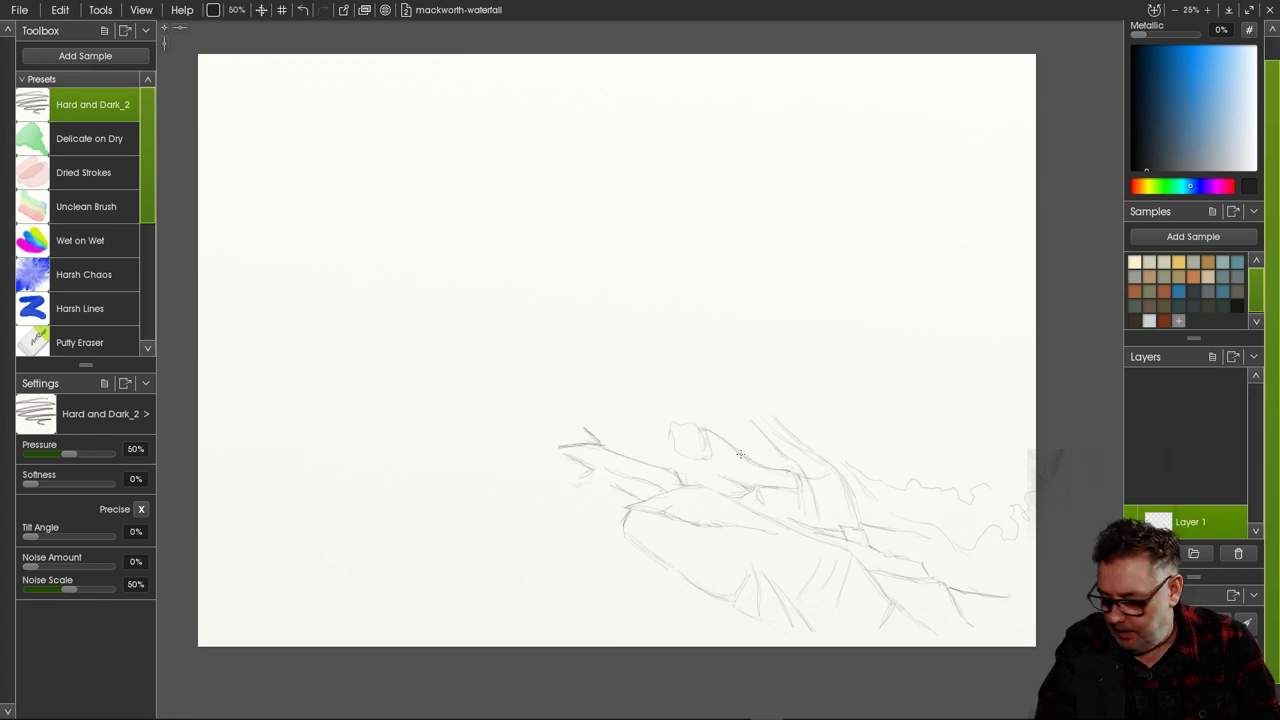
pyautogui.moveTo(796, 427); pyautogui.dragTo(826, 455)
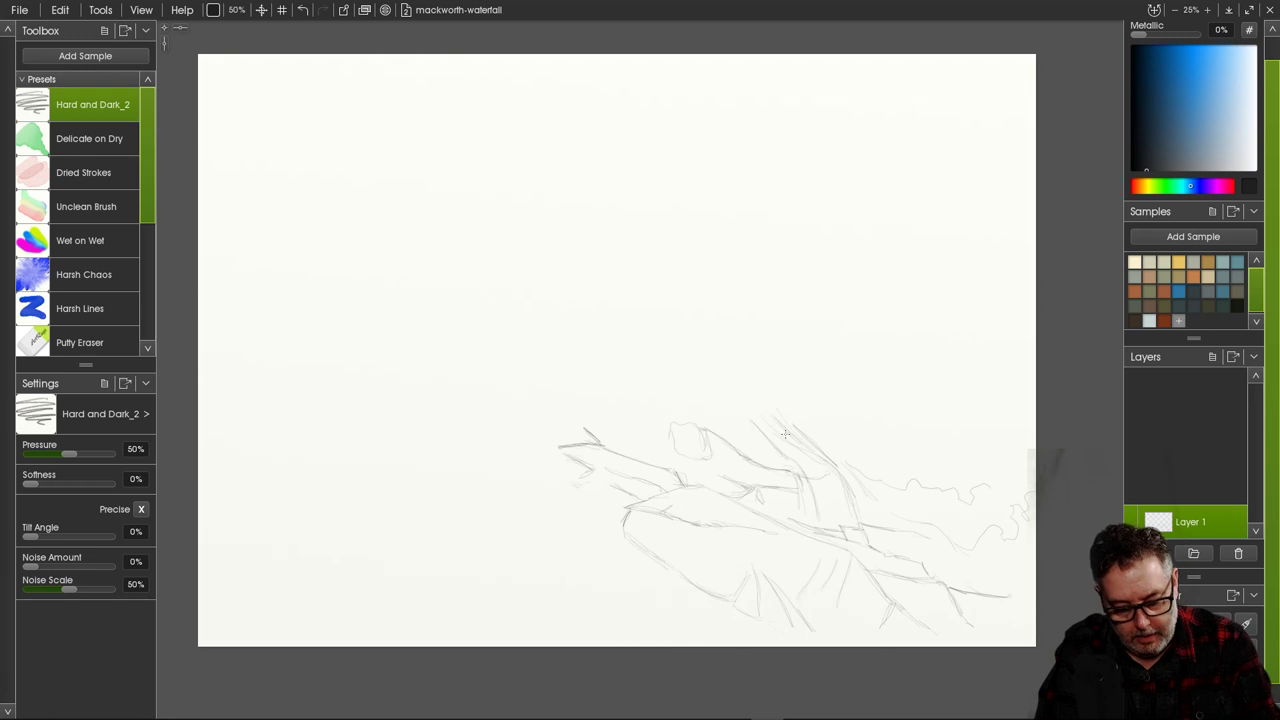
# Sketch the flat, angular rock block above the small rounded rock, with a pointed left end and facets beneath it.
pyautogui.moveTo(755, 424)
pyautogui.mouseDown()
pyautogui.moveTo(703, 423)
pyautogui.moveTo(747, 421)
pyautogui.moveTo(727, 404)
pyautogui.moveTo(743, 383)
pyautogui.moveTo(763, 414)
pyautogui.moveTo(726, 388)
pyautogui.moveTo(737, 383)
pyautogui.moveTo(678, 383)
pyautogui.mouseUp()
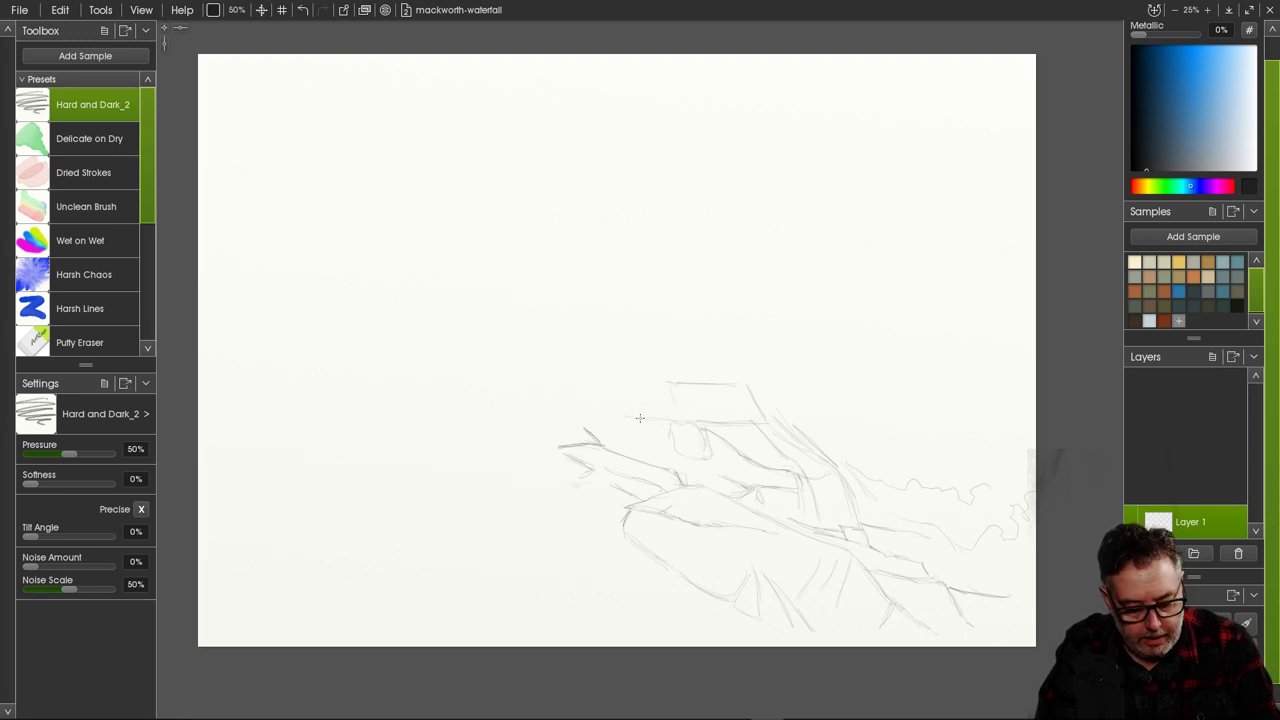
pyautogui.moveTo(667, 382); pyautogui.dragTo(625, 403)
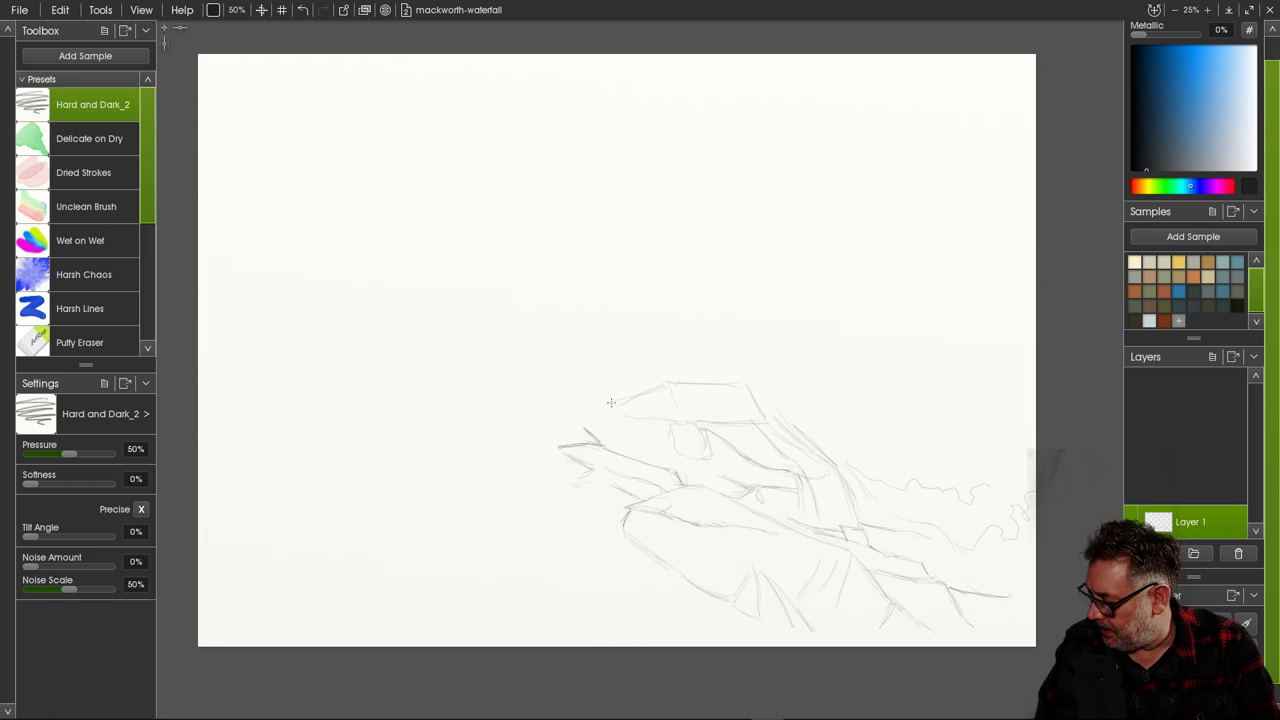
pyautogui.moveTo(610, 402); pyautogui.dragTo(689, 424)
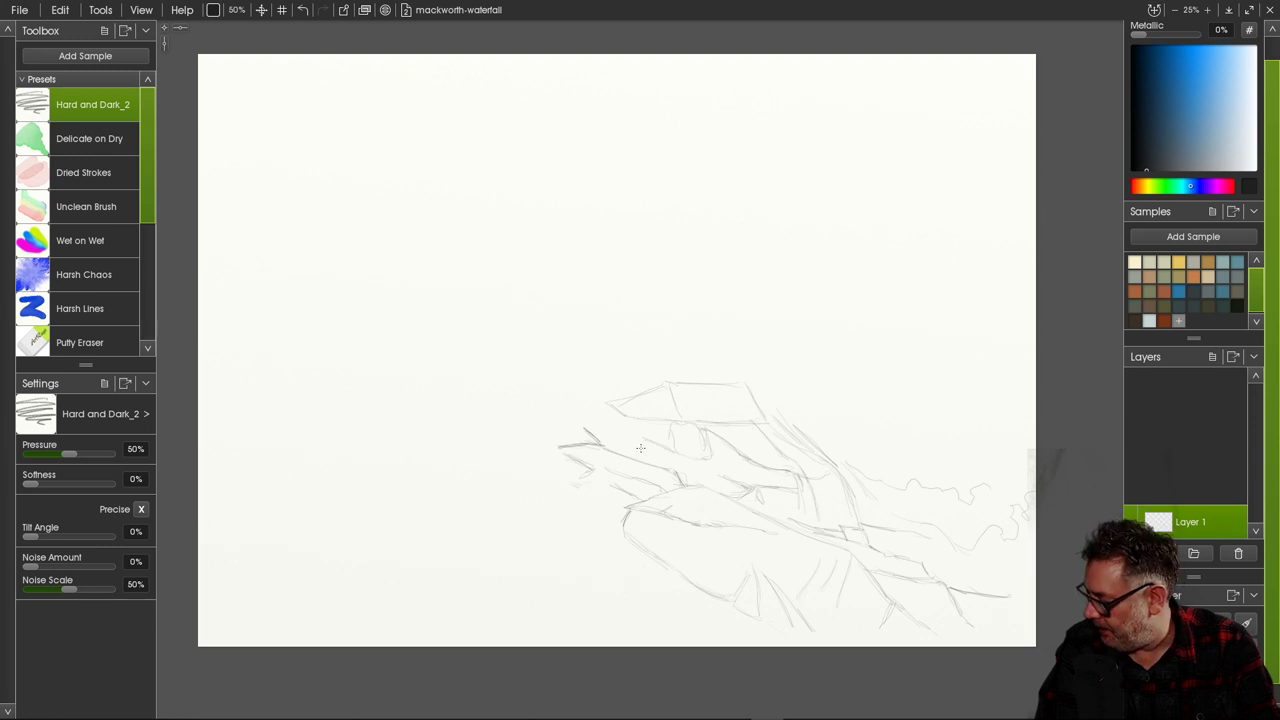
pyautogui.moveTo(617, 447); pyautogui.dragTo(639, 437)
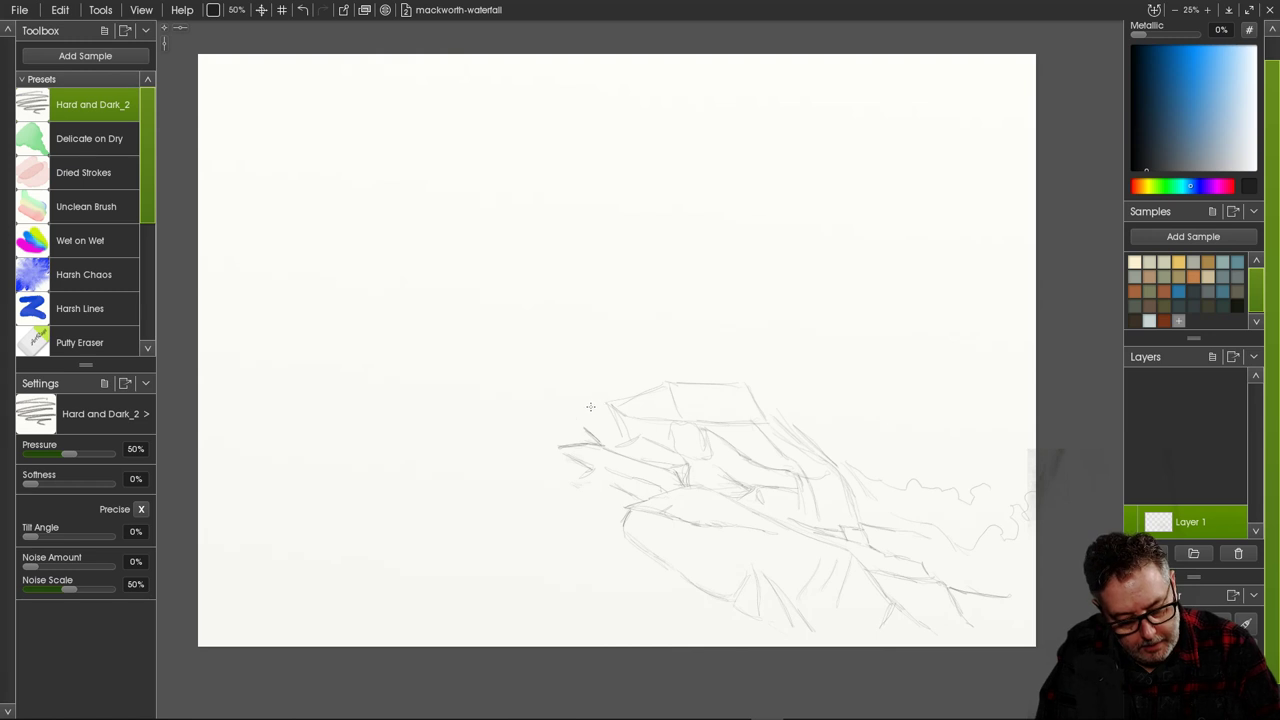
# Sketch the ledge lines extending left from the angular block and the shallow curved edge above its right side.
pyautogui.moveTo(589, 407); pyautogui.dragTo(604, 444)
pyautogui.moveTo(538, 403); pyautogui.dragTo(590, 407)
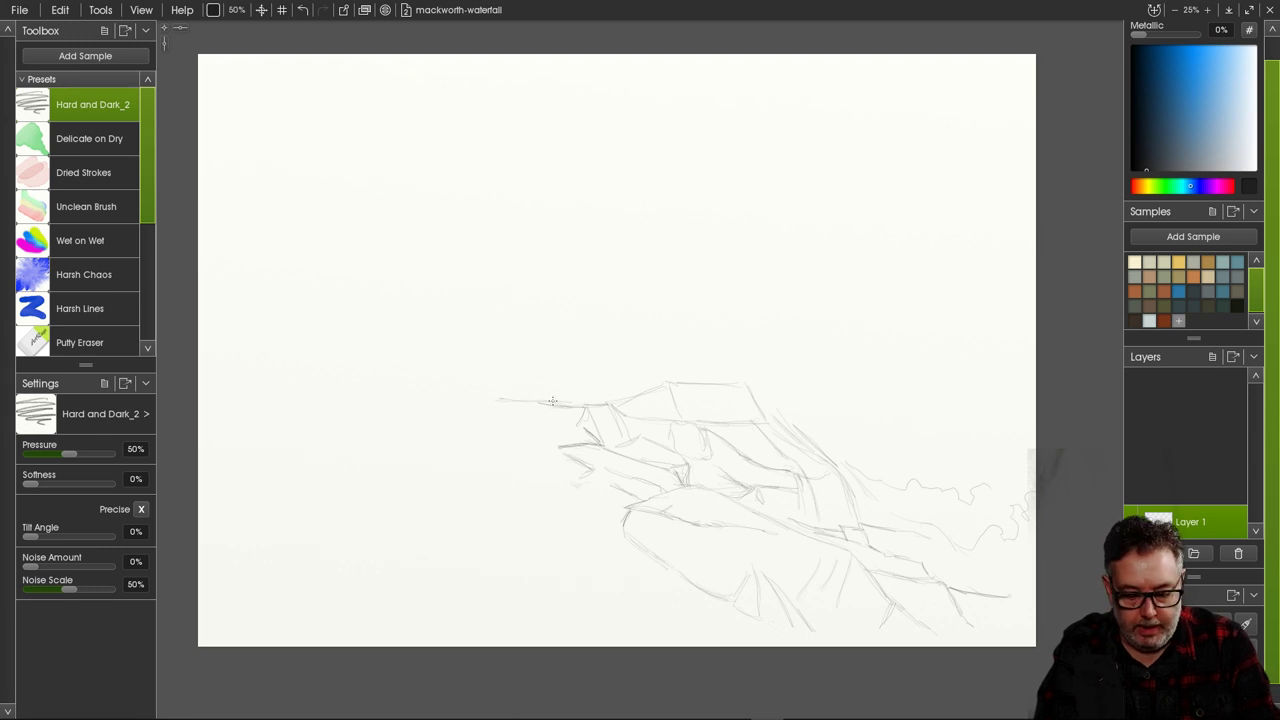
pyautogui.moveTo(553, 369); pyautogui.dragTo(604, 376)
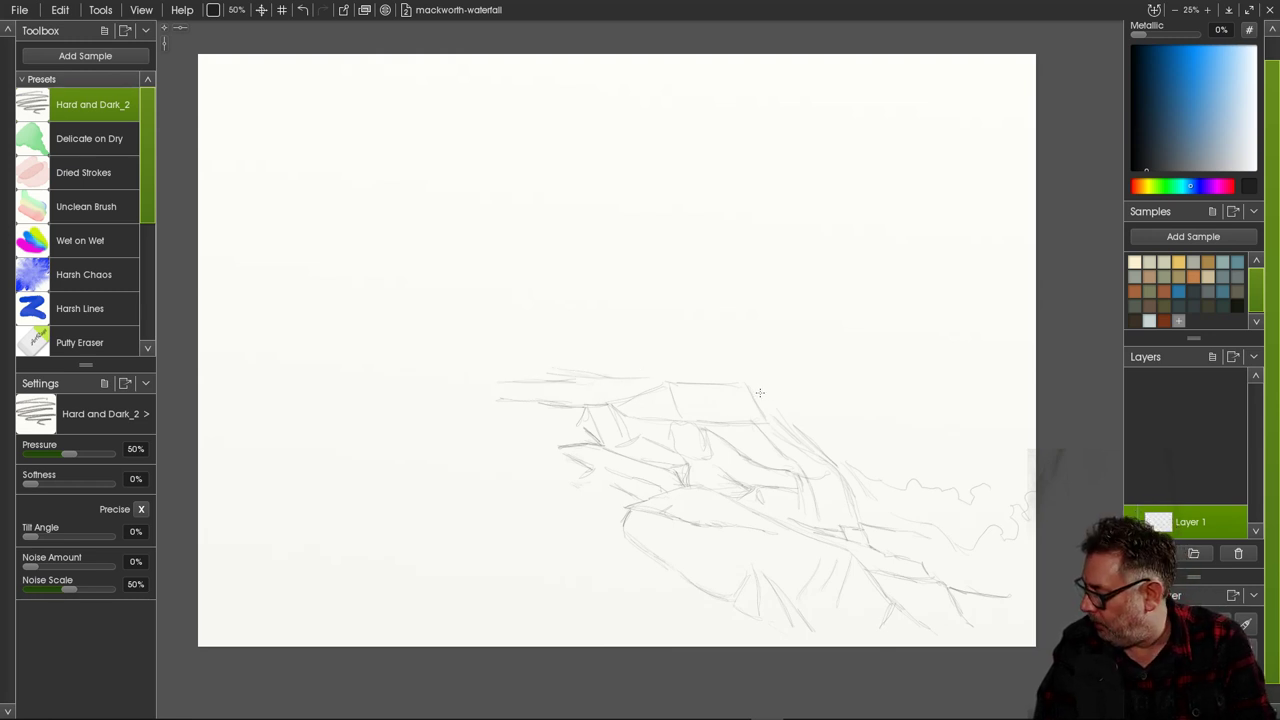
pyautogui.moveTo(733, 359); pyautogui.dragTo(780, 369)
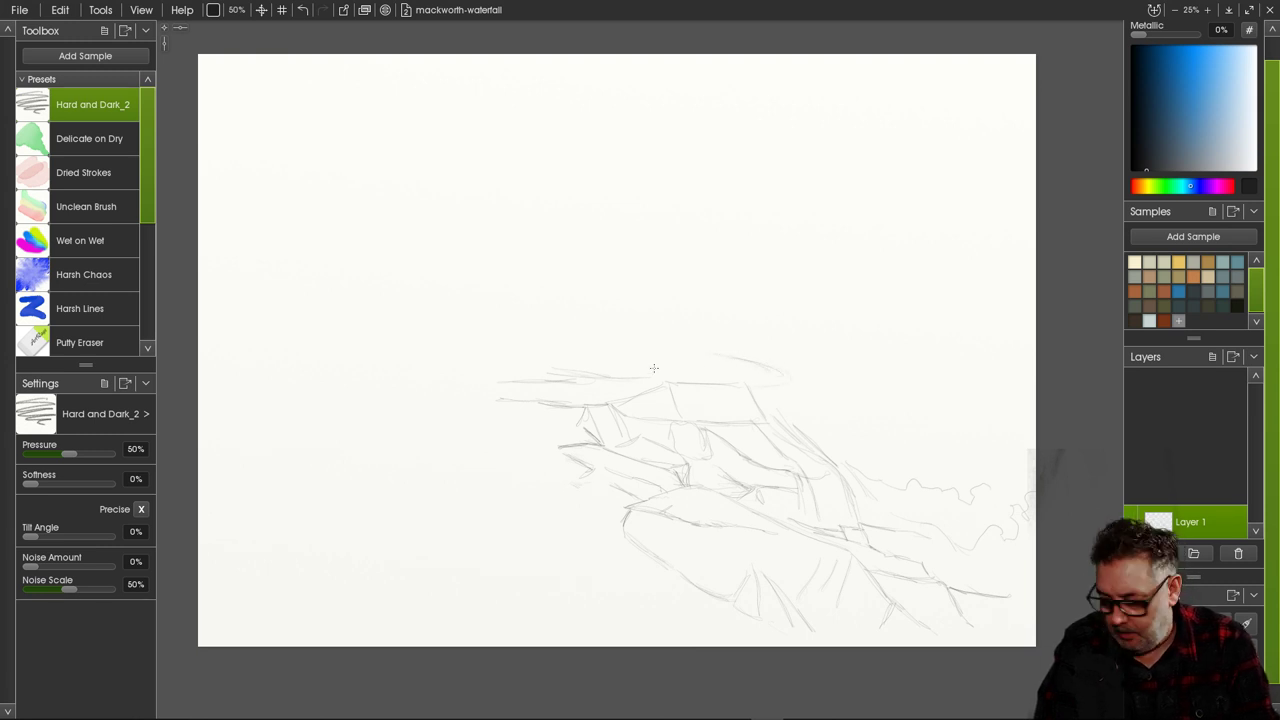
# Sketch the upper rock tier at mid-canvas, with a sloping right side, a squarish central face and a flat top.
pyautogui.moveTo(660, 313)
pyautogui.mouseDown()
pyautogui.moveTo(691, 343)
pyautogui.moveTo(760, 354)
pyautogui.mouseUp()
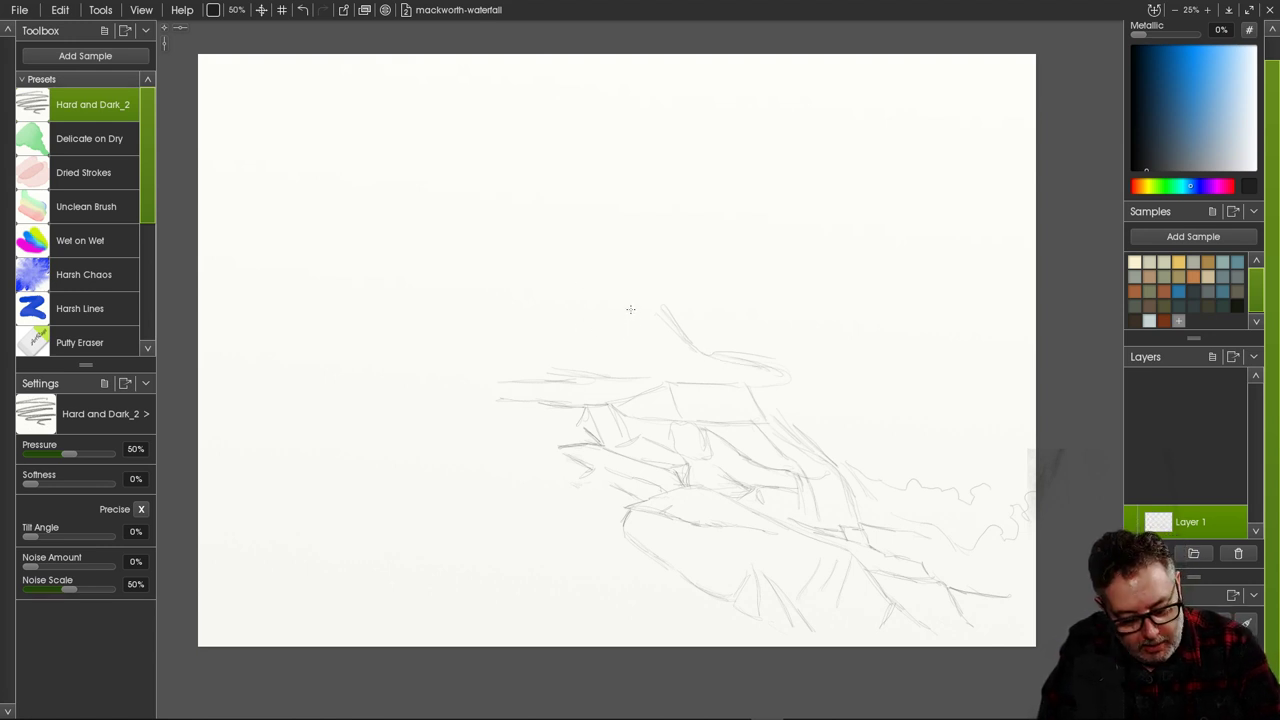
pyautogui.moveTo(631, 307); pyautogui.dragTo(645, 354)
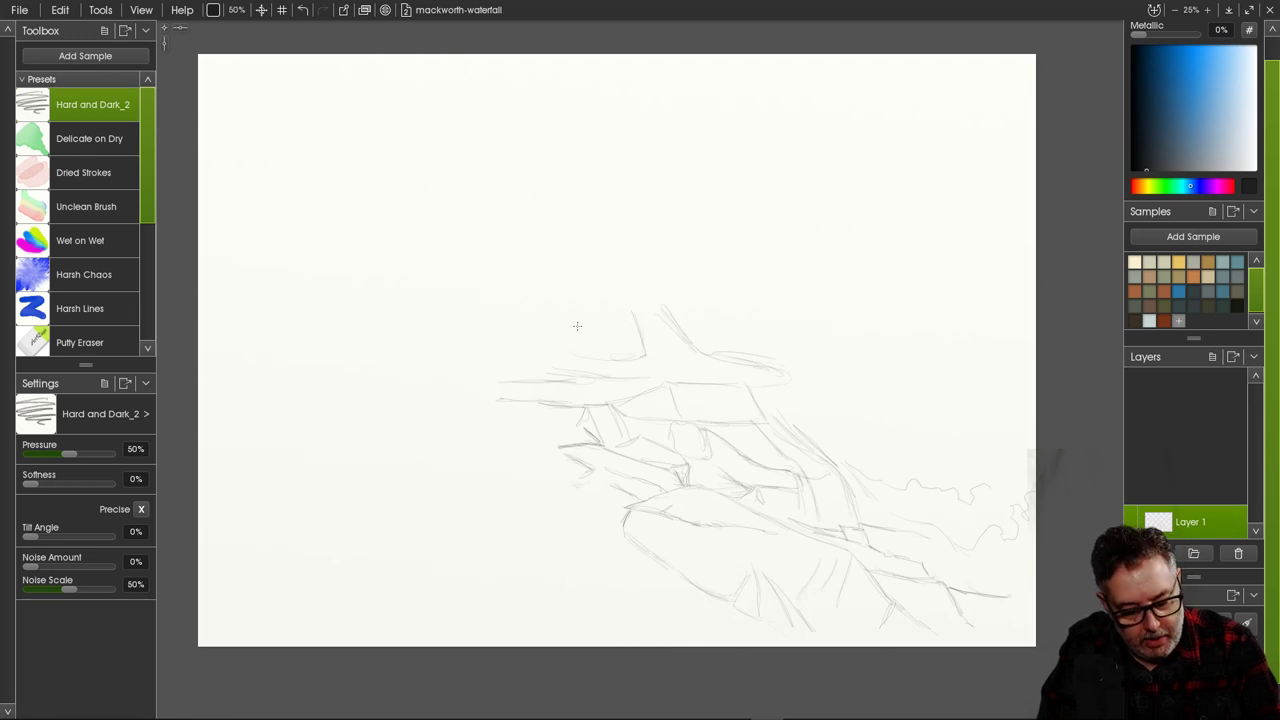
pyautogui.moveTo(577, 315)
pyautogui.mouseDown()
pyautogui.moveTo(621, 383)
pyautogui.moveTo(635, 356)
pyautogui.moveTo(591, 356)
pyautogui.mouseUp()
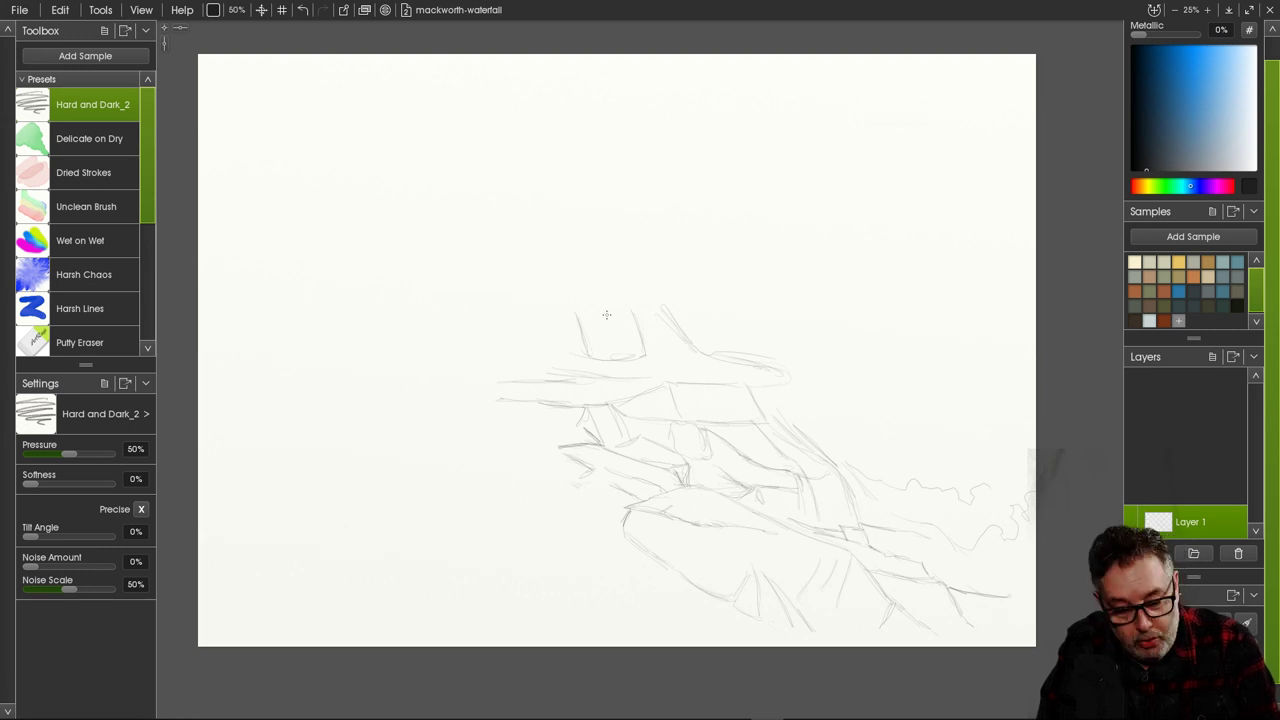
pyautogui.moveTo(646, 302); pyautogui.dragTo(540, 302)
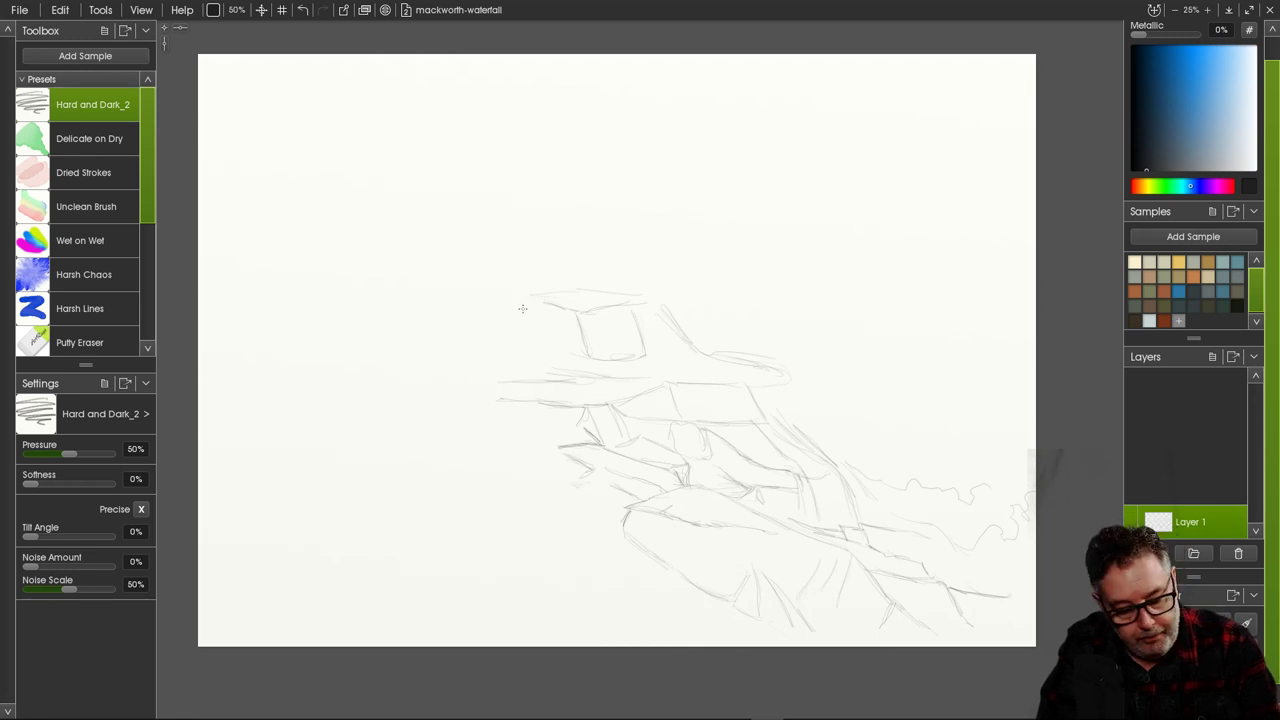
# Extend the upper rock tier leftwards with a sloping shoulder line and a lower ledge edge.
pyautogui.moveTo(540, 295)
pyautogui.mouseDown()
pyautogui.moveTo(530, 320)
pyautogui.moveTo(548, 327)
pyautogui.moveTo(557, 358)
pyautogui.moveTo(452, 346)
pyautogui.mouseUp()
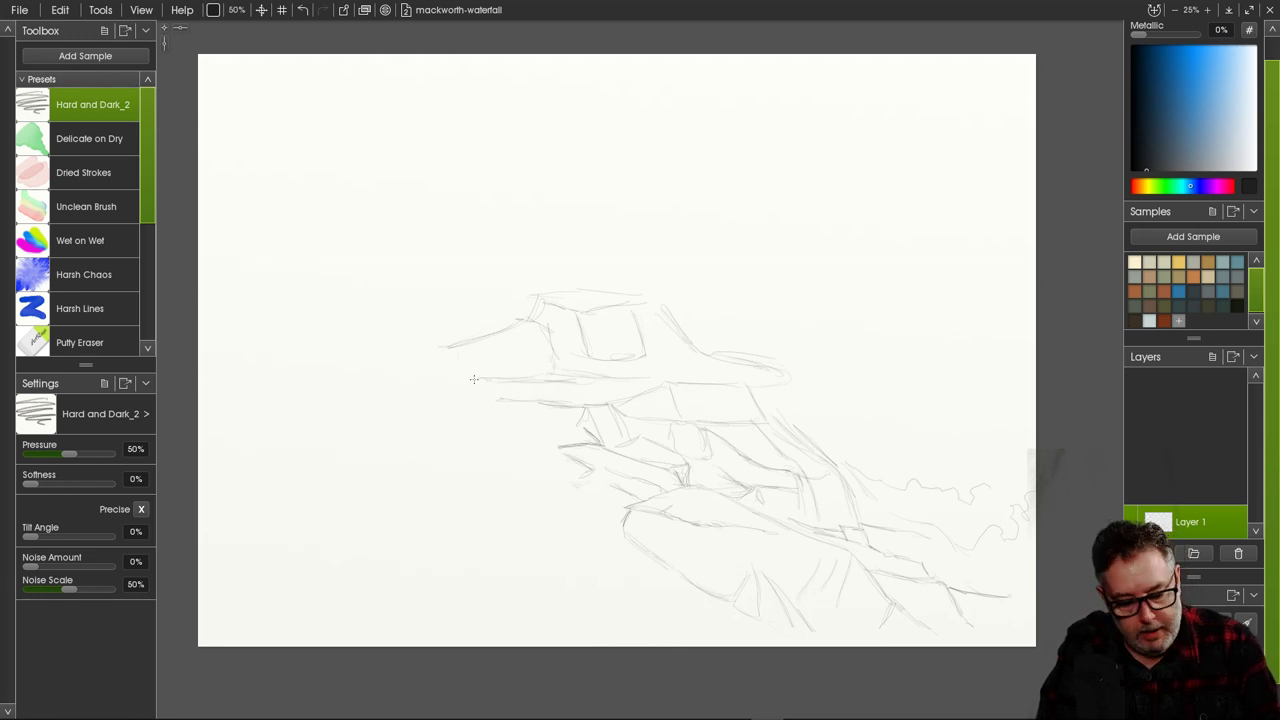
pyautogui.moveTo(486, 371); pyautogui.dragTo(415, 359)
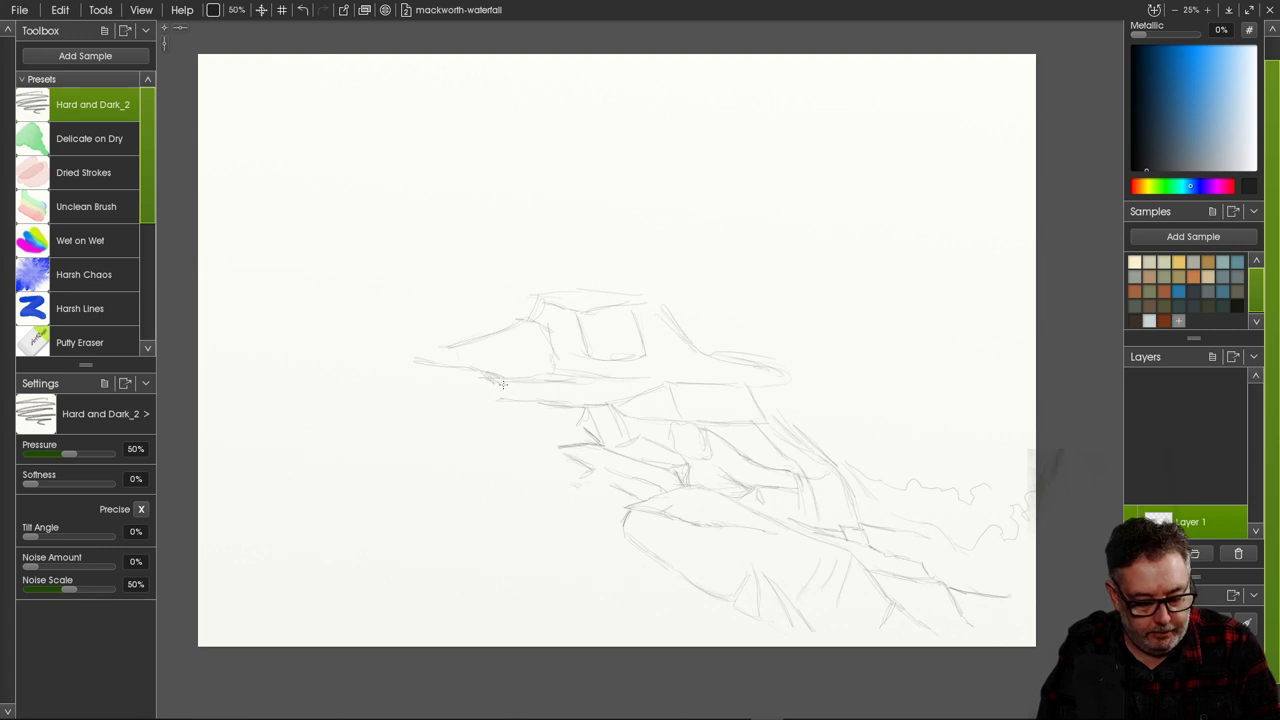
# Sketch the broken ledge edges stepping down from the upper rock tier's left end to the pointed end of the angular block.
pyautogui.moveTo(496, 384)
pyautogui.mouseDown()
pyautogui.moveTo(457, 384)
pyautogui.moveTo(393, 346)
pyautogui.moveTo(501, 385)
pyautogui.moveTo(548, 434)
pyautogui.moveTo(502, 471)
pyautogui.moveTo(441, 396)
pyautogui.mouseUp()
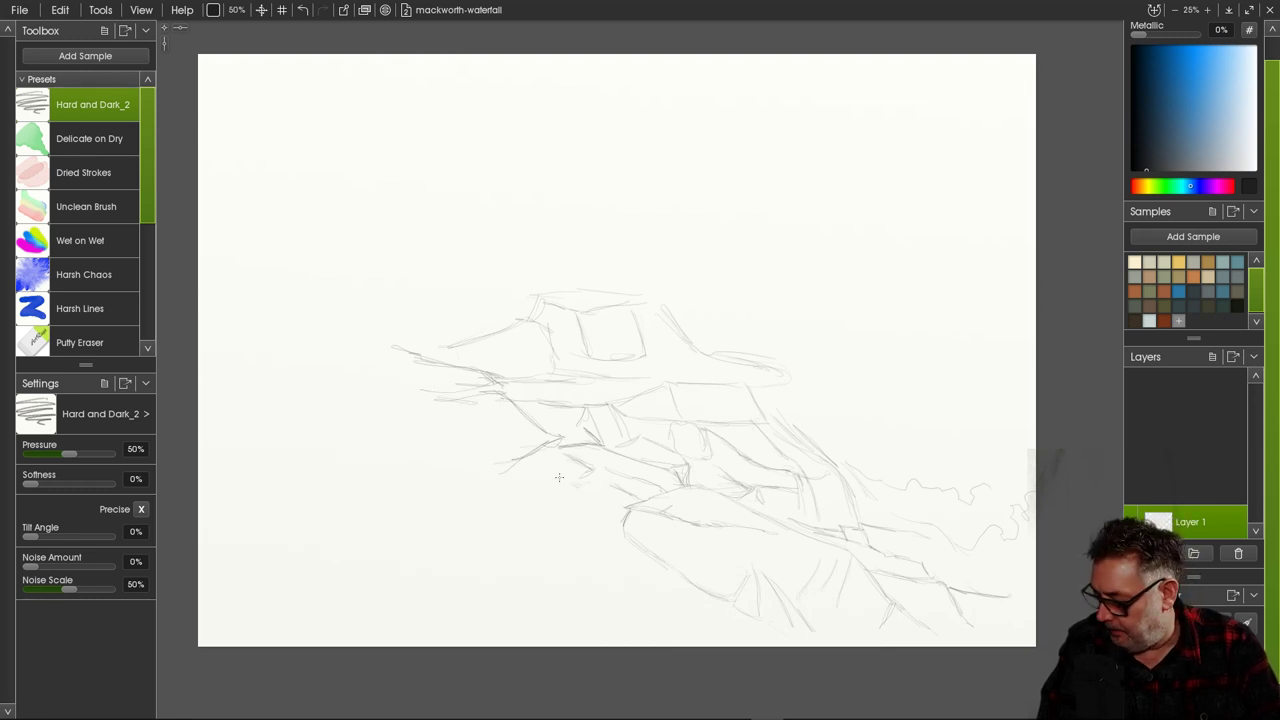
pyautogui.moveTo(562, 450)
pyautogui.mouseDown()
pyautogui.moveTo(635, 499)
pyautogui.moveTo(554, 446)
pyautogui.moveTo(523, 454)
pyautogui.mouseUp()
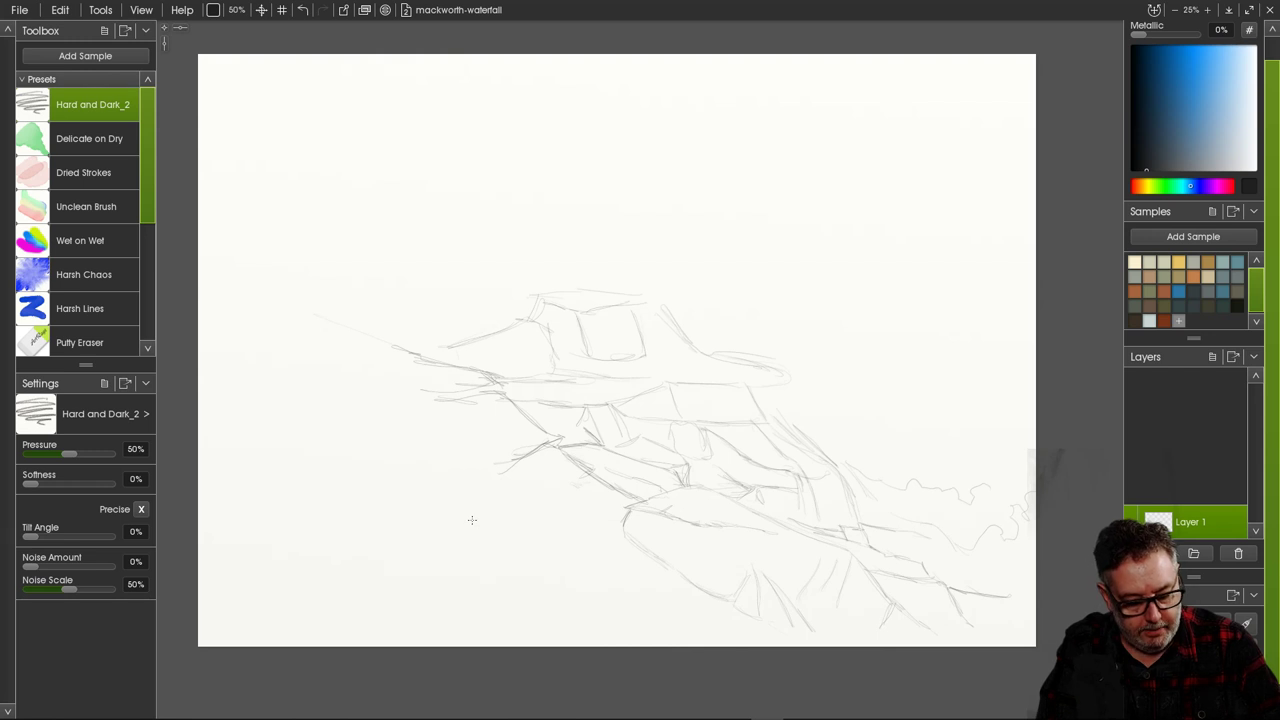
# Sketch the right edge of a tall tree trunk on the canvas's left side, from the top edge down to a flared base.
pyautogui.moveTo(437, 491); pyautogui.dragTo(430, 422)
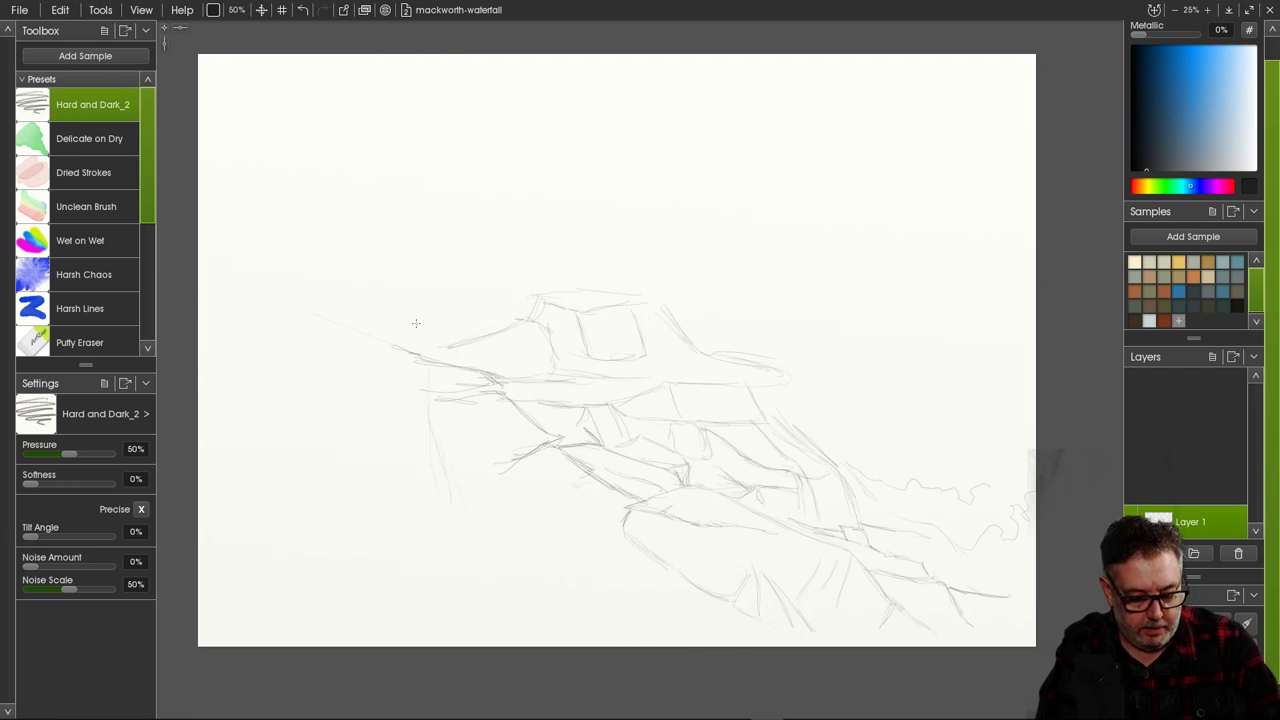
pyautogui.moveTo(415, 356); pyautogui.dragTo(421, 417)
pyautogui.moveTo(415, 332); pyautogui.dragTo(421, 399)
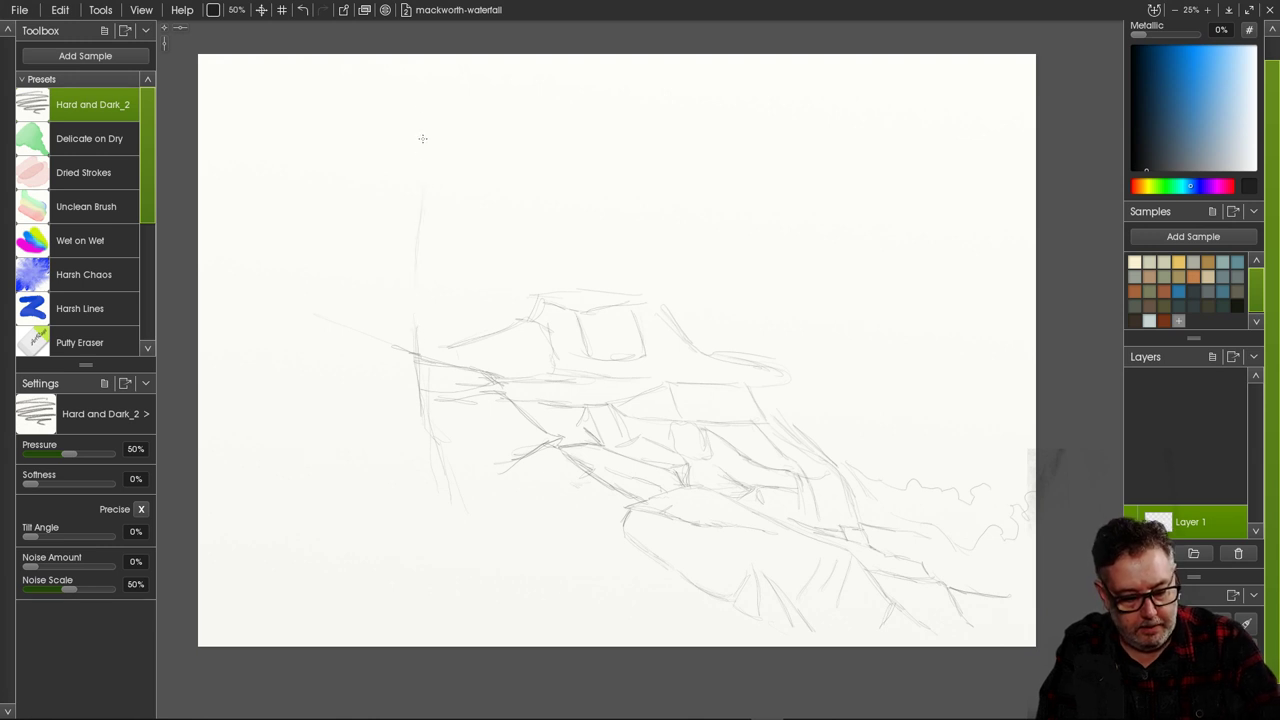
pyautogui.moveTo(430, 56); pyautogui.dragTo(427, 116)
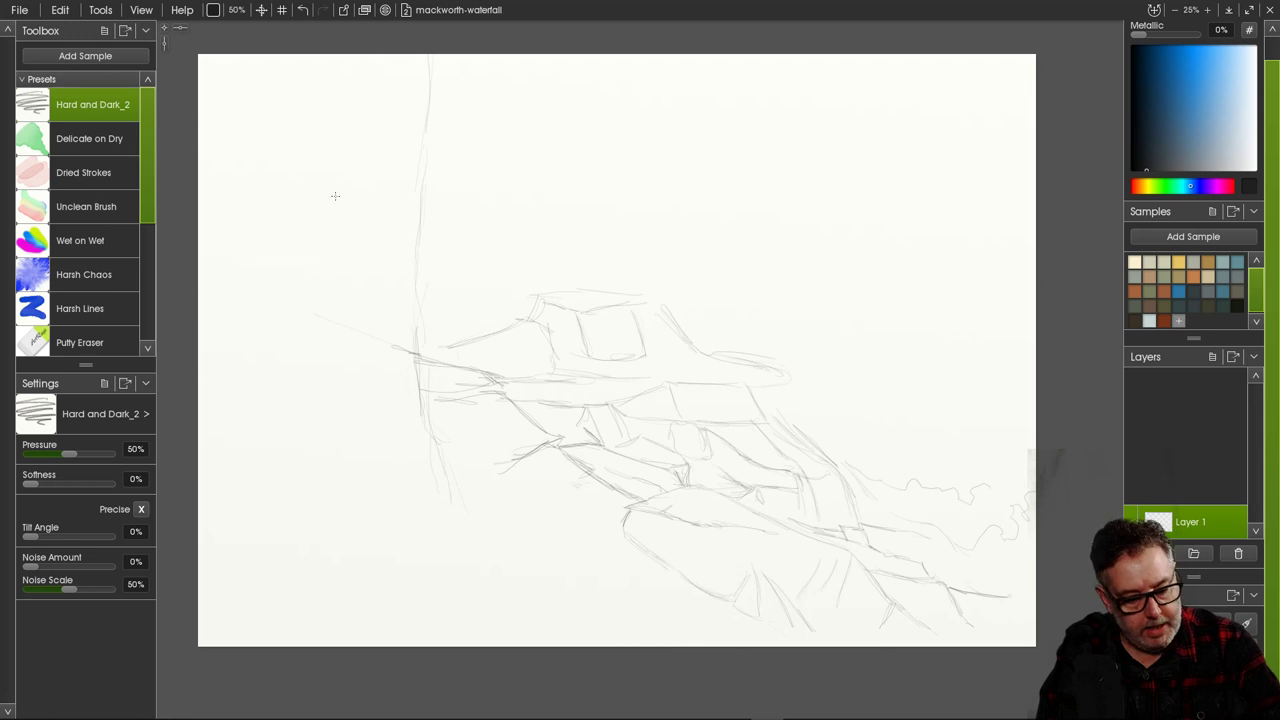
# Sketch the left tree's narrow arched gap between two trunks, the outer left edge and the crossing lines low in the gap.
pyautogui.moveTo(360, 168); pyautogui.dragTo(364, 373)
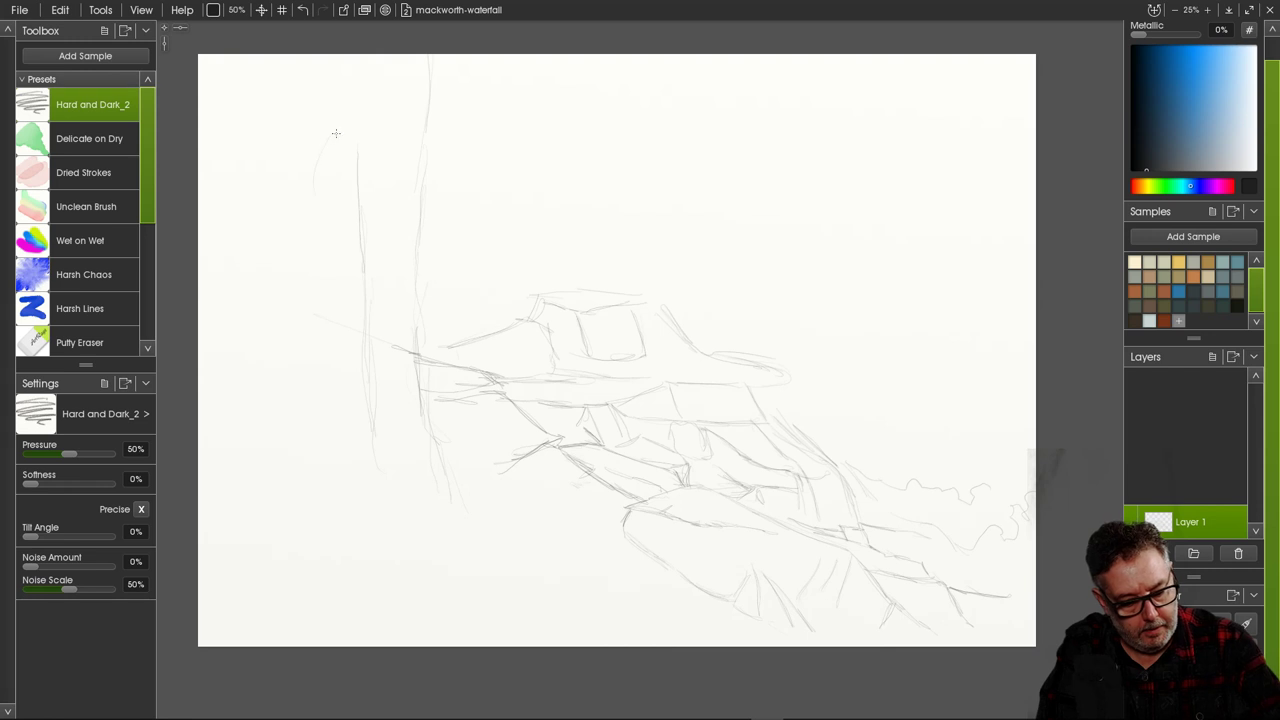
pyautogui.moveTo(336, 116); pyautogui.dragTo(314, 192)
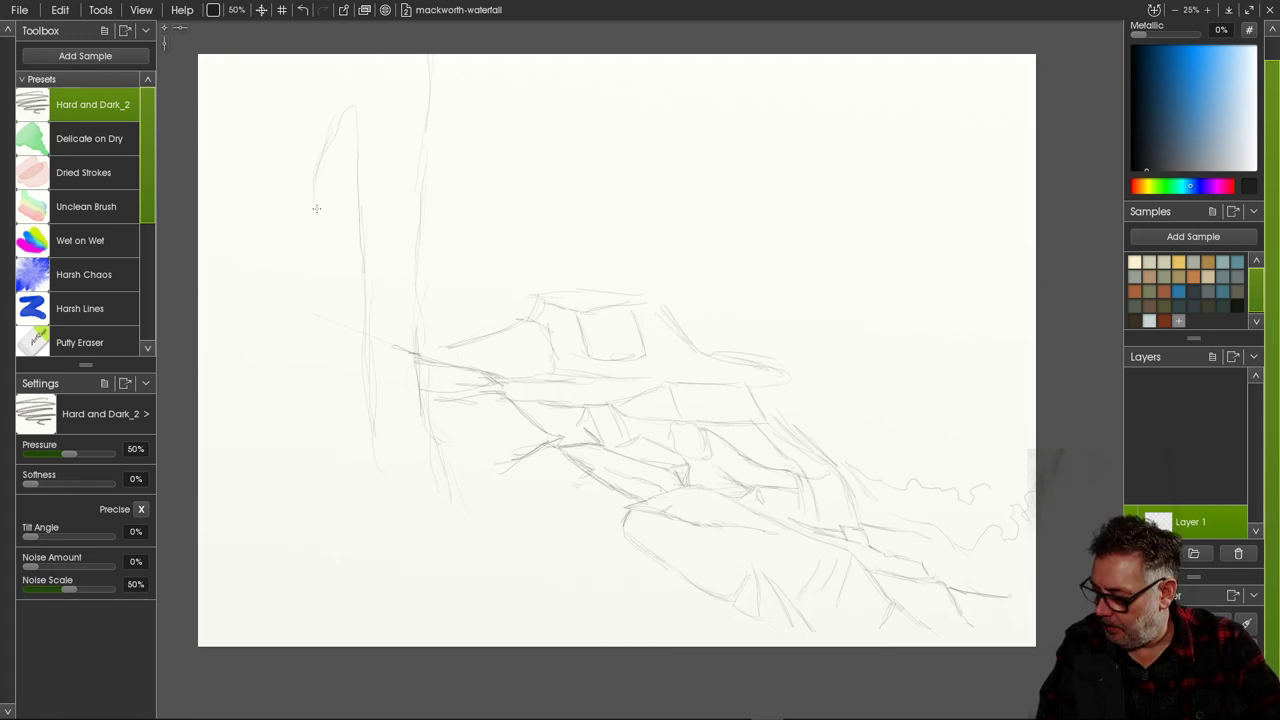
pyautogui.moveTo(319, 201); pyautogui.dragTo(314, 304)
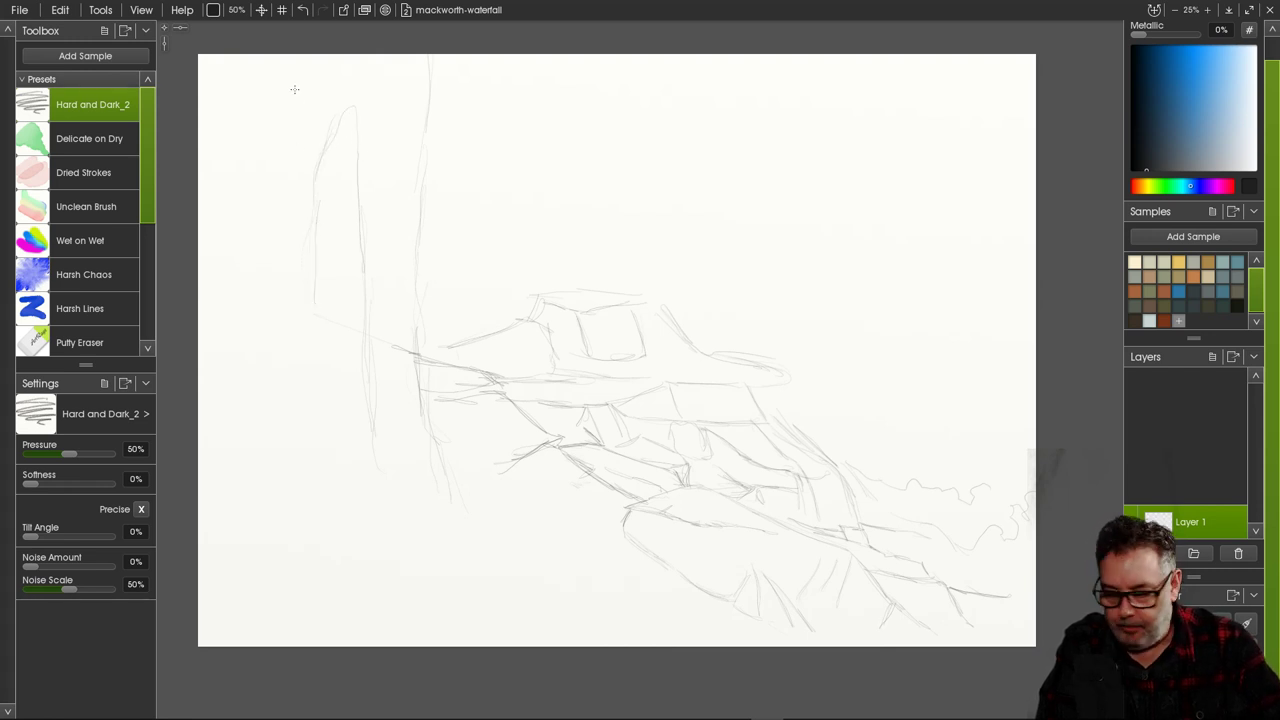
pyautogui.moveTo(266, 118)
pyautogui.mouseDown()
pyautogui.moveTo(267, 57)
pyautogui.moveTo(276, 362)
pyautogui.mouseUp()
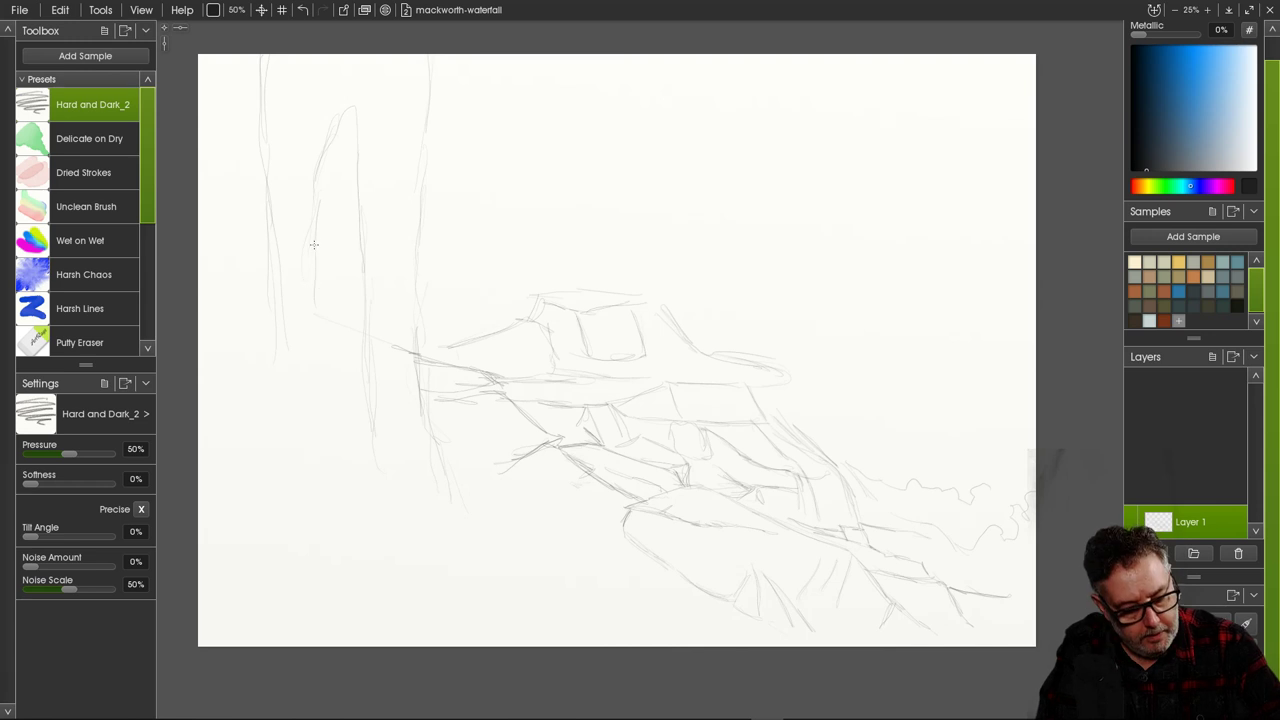
pyautogui.moveTo(356, 338)
pyautogui.mouseDown()
pyautogui.moveTo(362, 360)
pyautogui.moveTo(341, 347)
pyautogui.mouseUp()
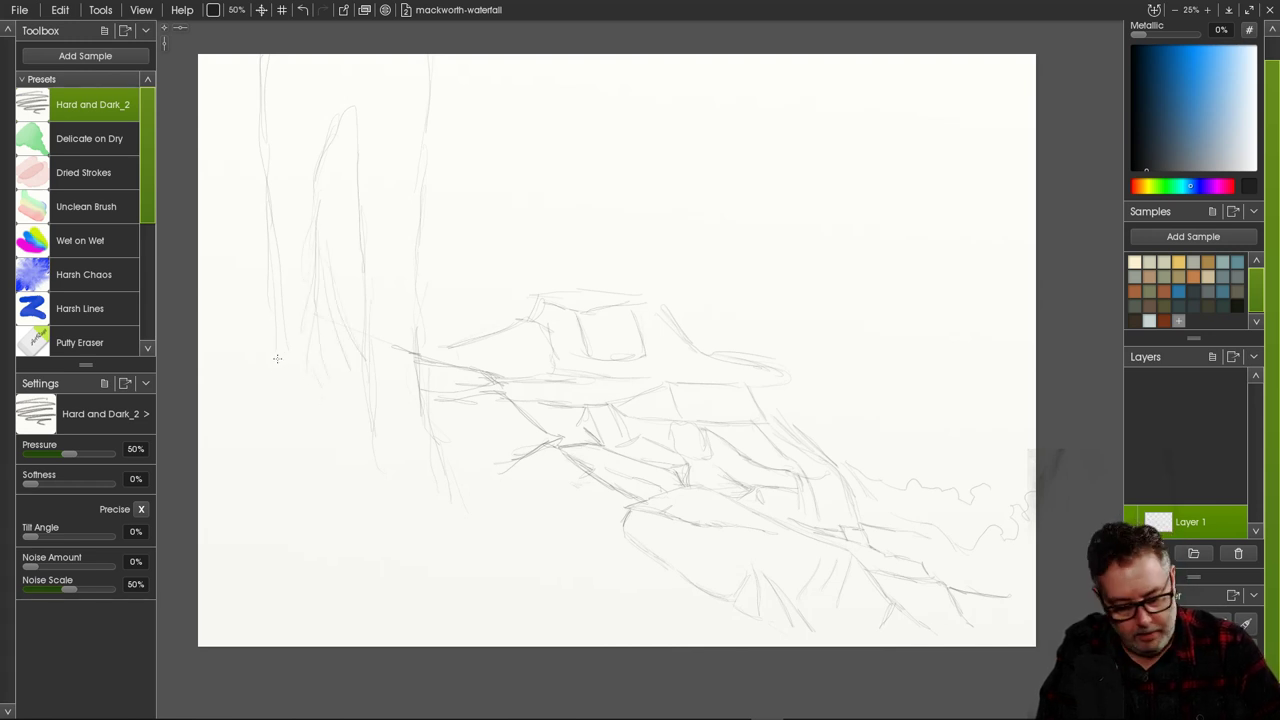
# Flare the left tree's trunks into roots at the base and add curling root shapes on the ground below.
pyautogui.moveTo(286, 322)
pyautogui.mouseDown()
pyautogui.moveTo(284, 437)
pyautogui.moveTo(279, 403)
pyautogui.moveTo(261, 478)
pyautogui.mouseUp()
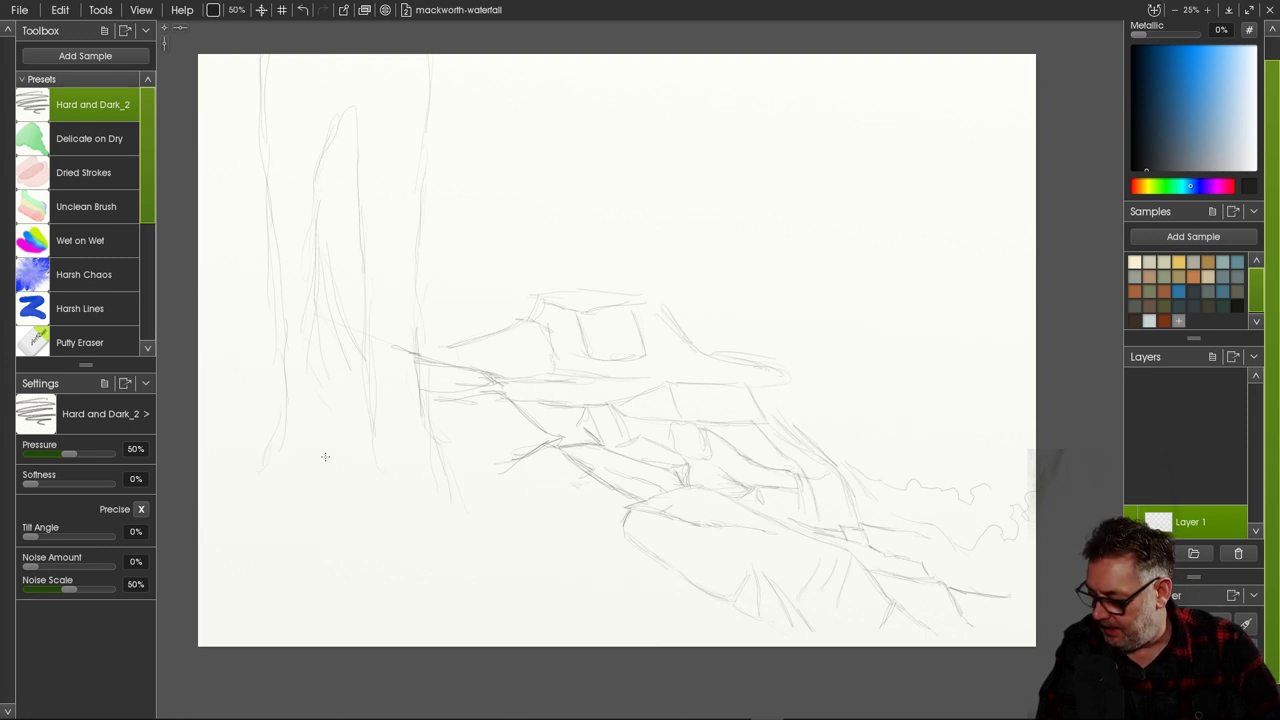
pyautogui.moveTo(289, 416); pyautogui.dragTo(280, 492)
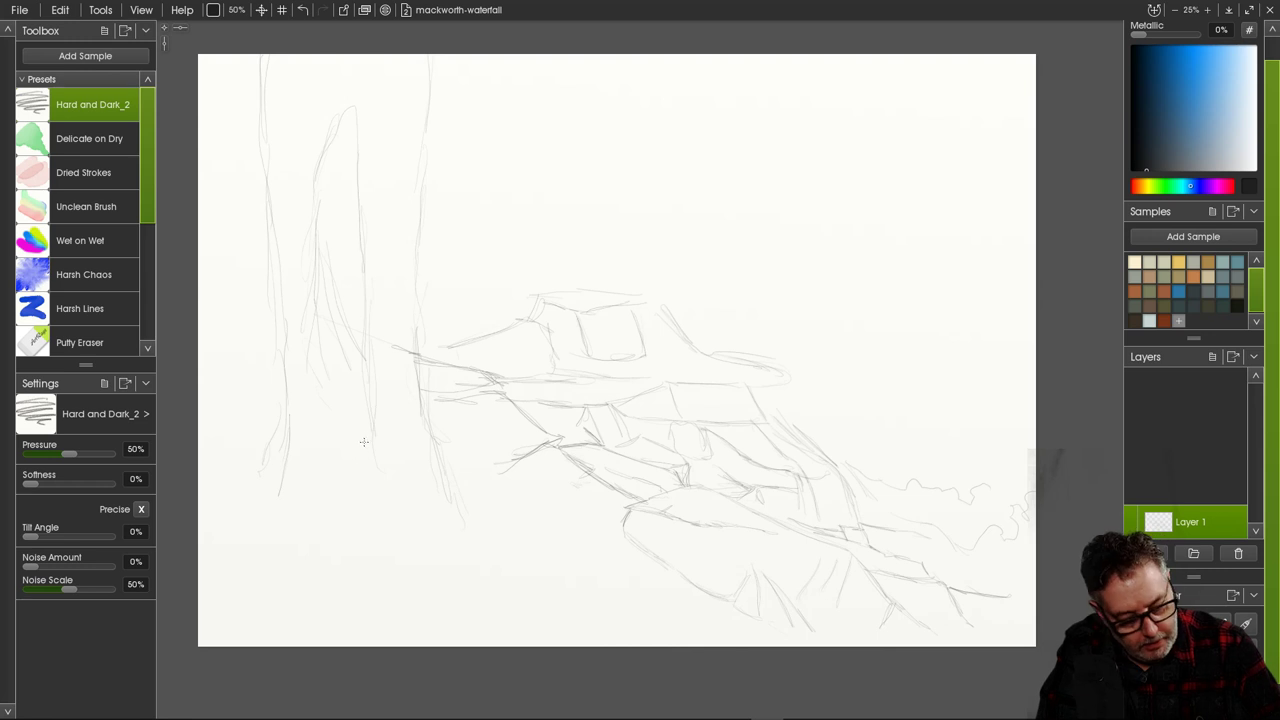
pyautogui.moveTo(373, 429); pyautogui.dragTo(378, 444)
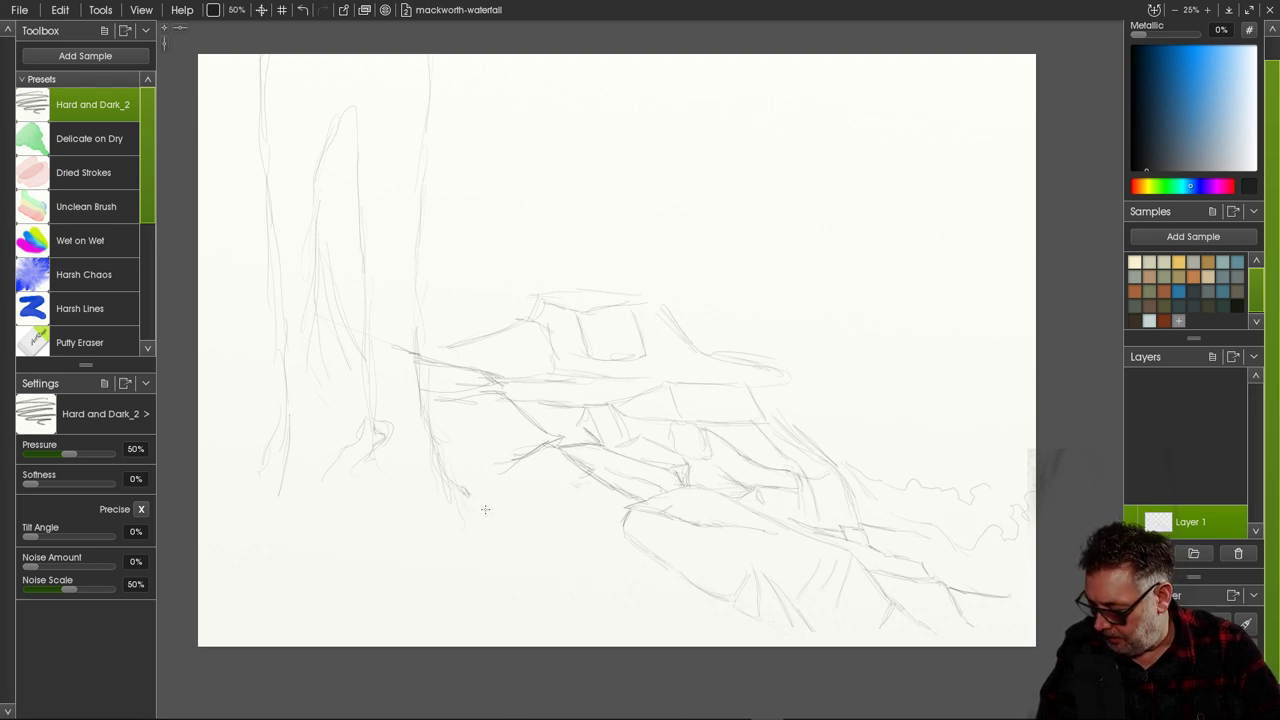
pyautogui.moveTo(389, 531); pyautogui.dragTo(396, 586)
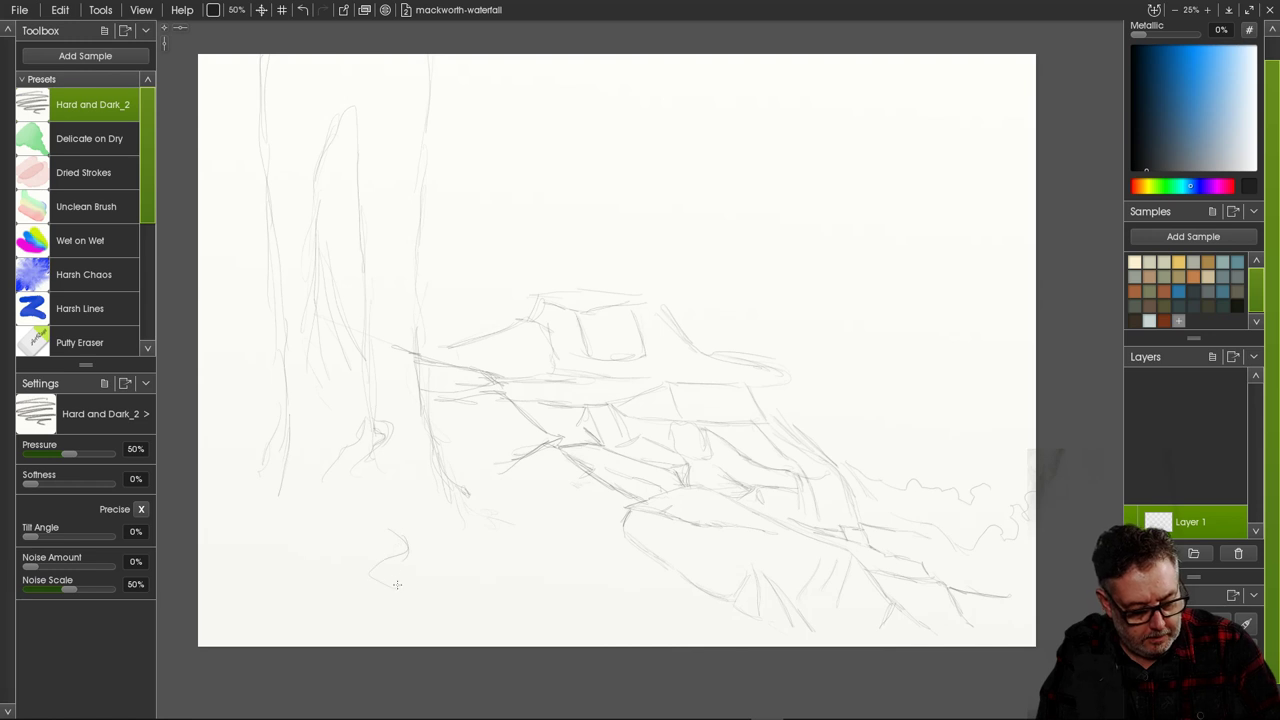
pyautogui.moveTo(388, 537); pyautogui.dragTo(355, 559)
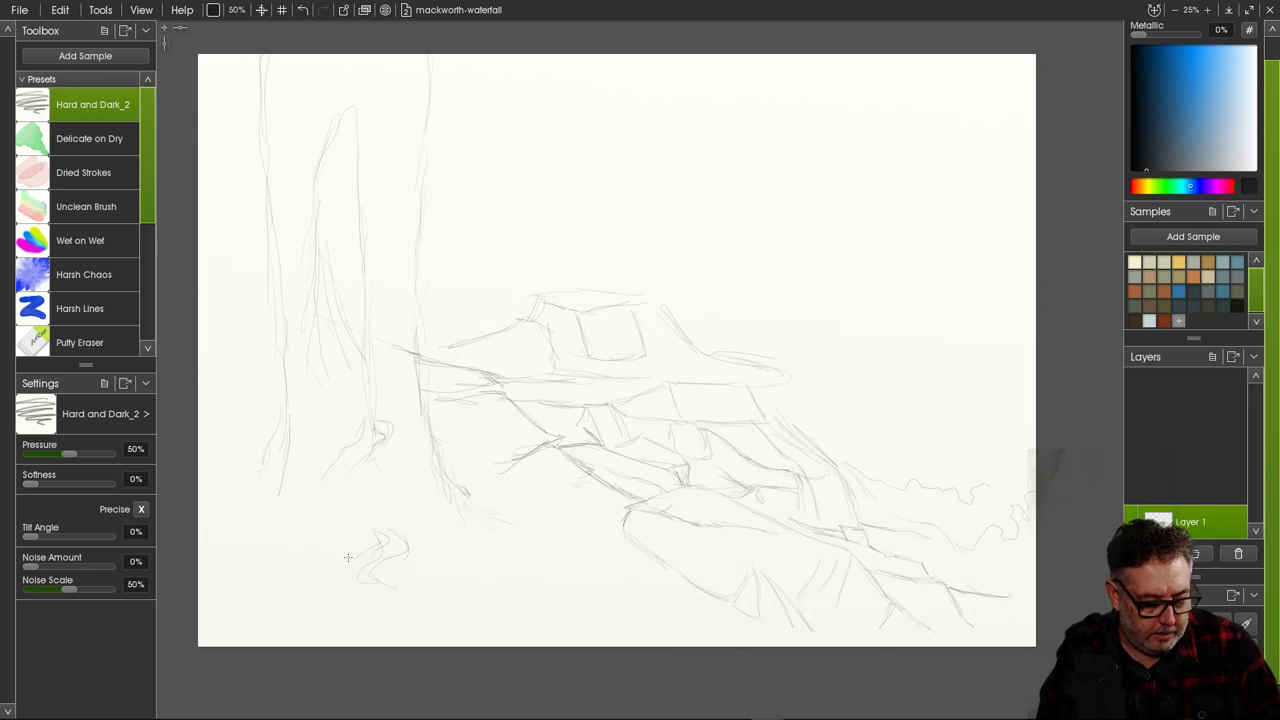
pyautogui.moveTo(295, 475)
pyautogui.mouseDown()
pyautogui.moveTo(276, 514)
pyautogui.moveTo(254, 512)
pyautogui.moveTo(312, 458)
pyautogui.mouseUp()
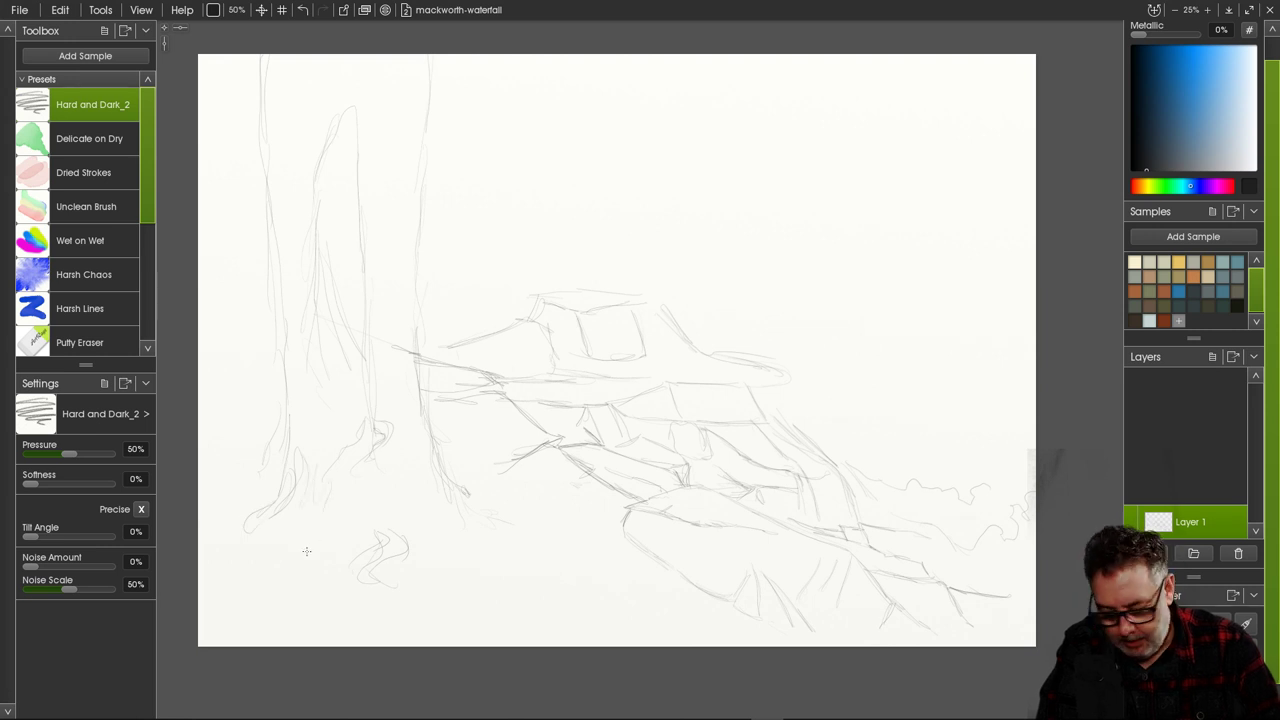
pyautogui.moveTo(352, 545); pyautogui.dragTo(307, 554)
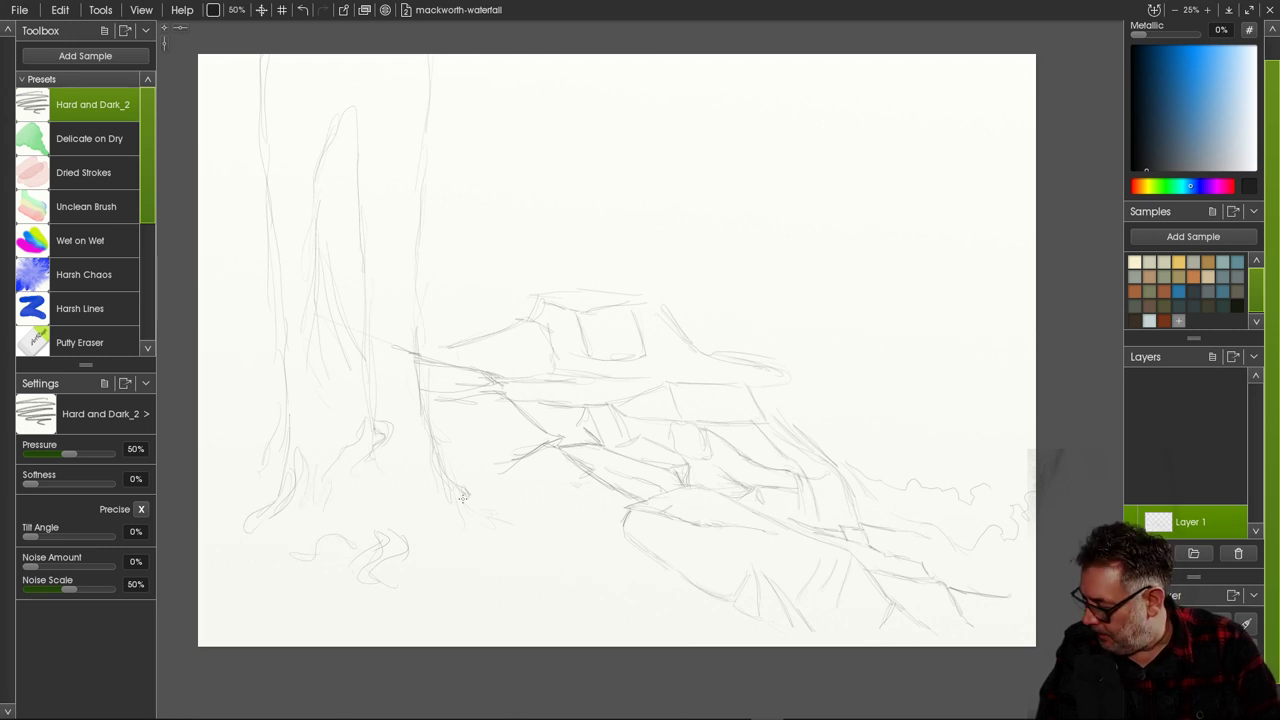
# Sketch a wedge-shaped rock and short jagged strokes beside the left tree's right-hand root.
pyautogui.moveTo(501, 490); pyautogui.dragTo(537, 518)
pyautogui.moveTo(471, 489)
pyautogui.mouseDown()
pyautogui.moveTo(555, 513)
pyautogui.moveTo(516, 523)
pyautogui.moveTo(522, 544)
pyautogui.moveTo(505, 544)
pyautogui.moveTo(492, 528)
pyautogui.moveTo(550, 527)
pyautogui.mouseUp()
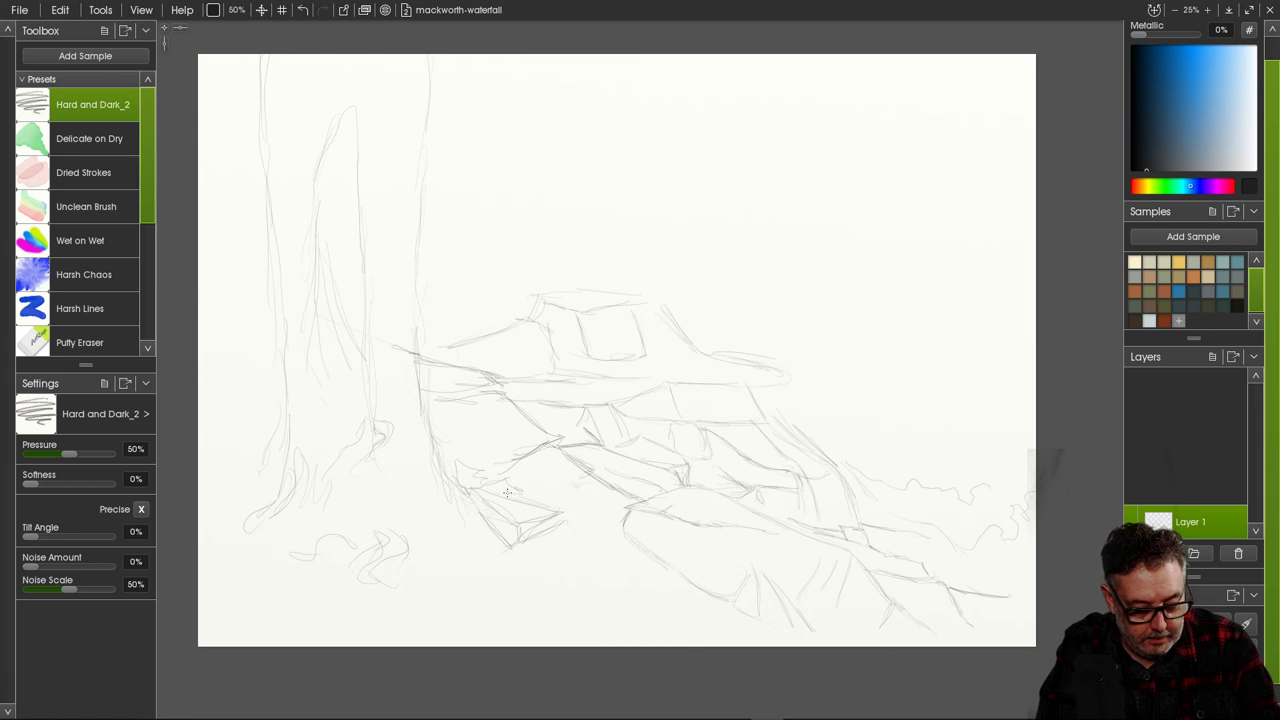
pyautogui.moveTo(531, 465)
pyautogui.mouseDown()
pyautogui.moveTo(508, 475)
pyautogui.moveTo(534, 471)
pyautogui.mouseUp()
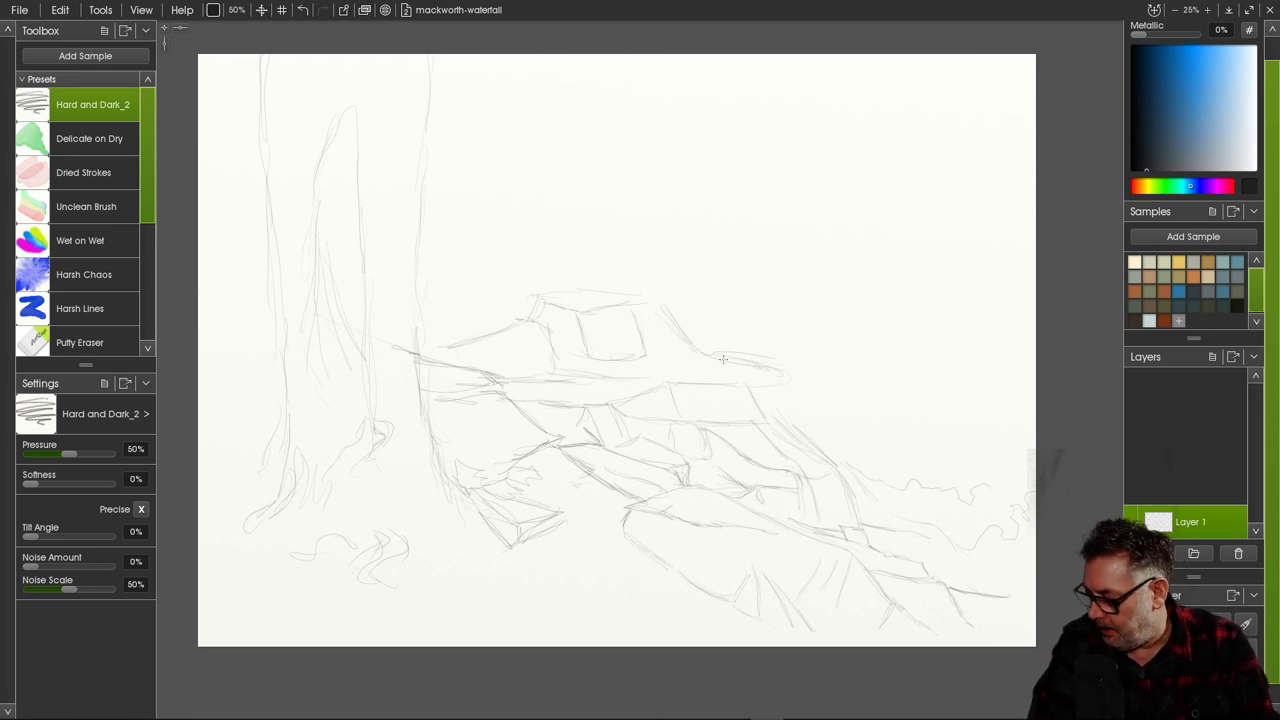
# Roughen the right tip of the upper rock ledge and draw steep lines falling from beneath it.
pyautogui.moveTo(742, 359); pyautogui.dragTo(781, 378)
pyautogui.moveTo(772, 381); pyautogui.dragTo(808, 386)
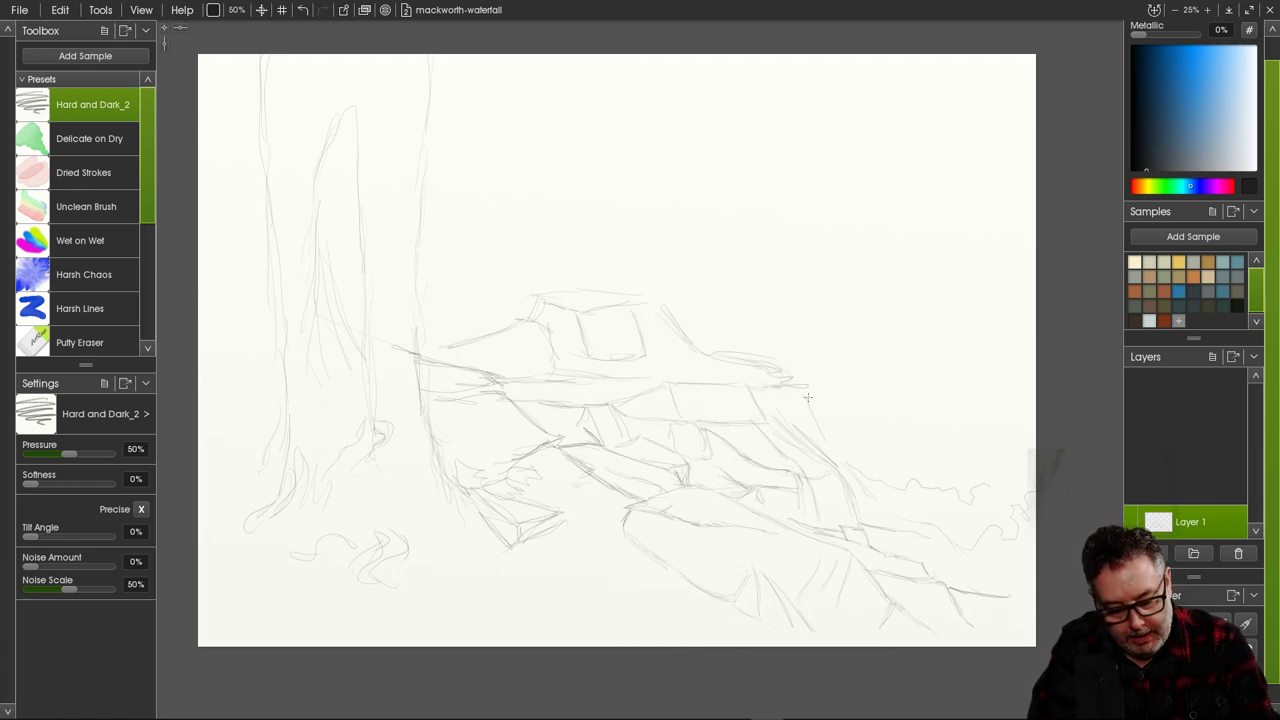
pyautogui.moveTo(768, 401); pyautogui.dragTo(790, 440)
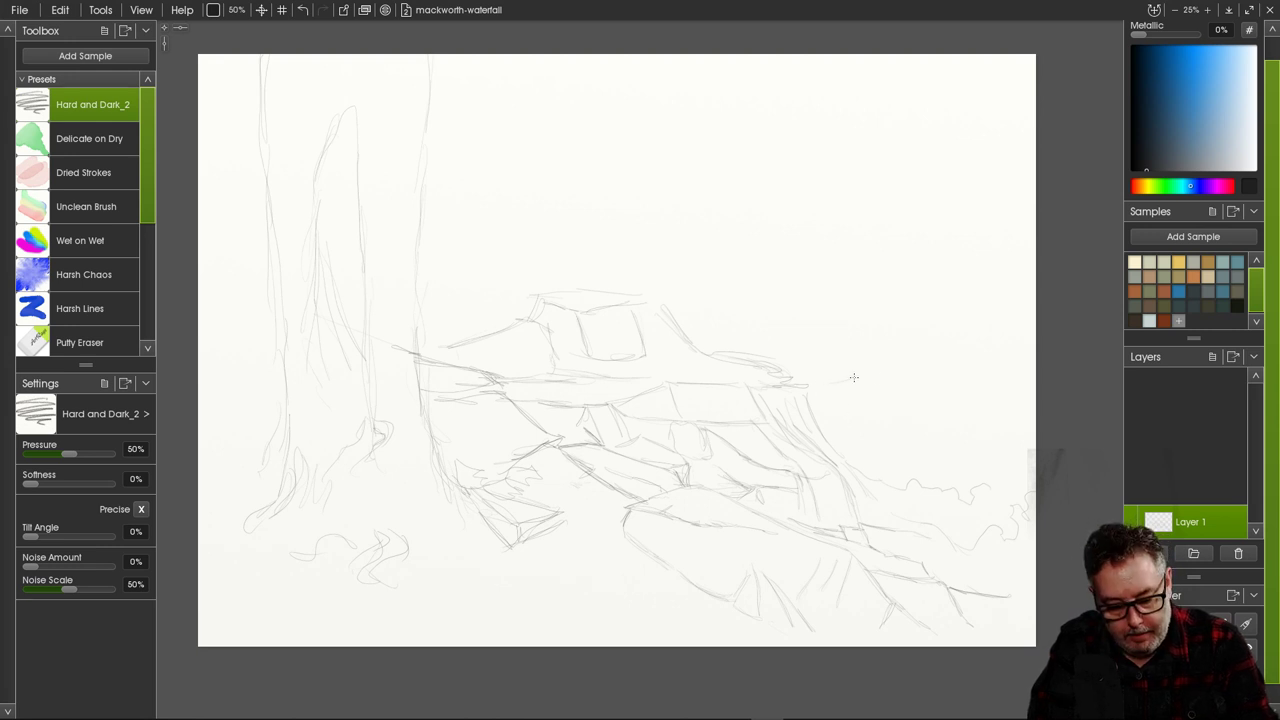
# Extend the bank line from the ledge to the canvas's right side and sketch a slightly leaning tree trunk on it.
pyautogui.moveTo(810, 386); pyautogui.dragTo(875, 376)
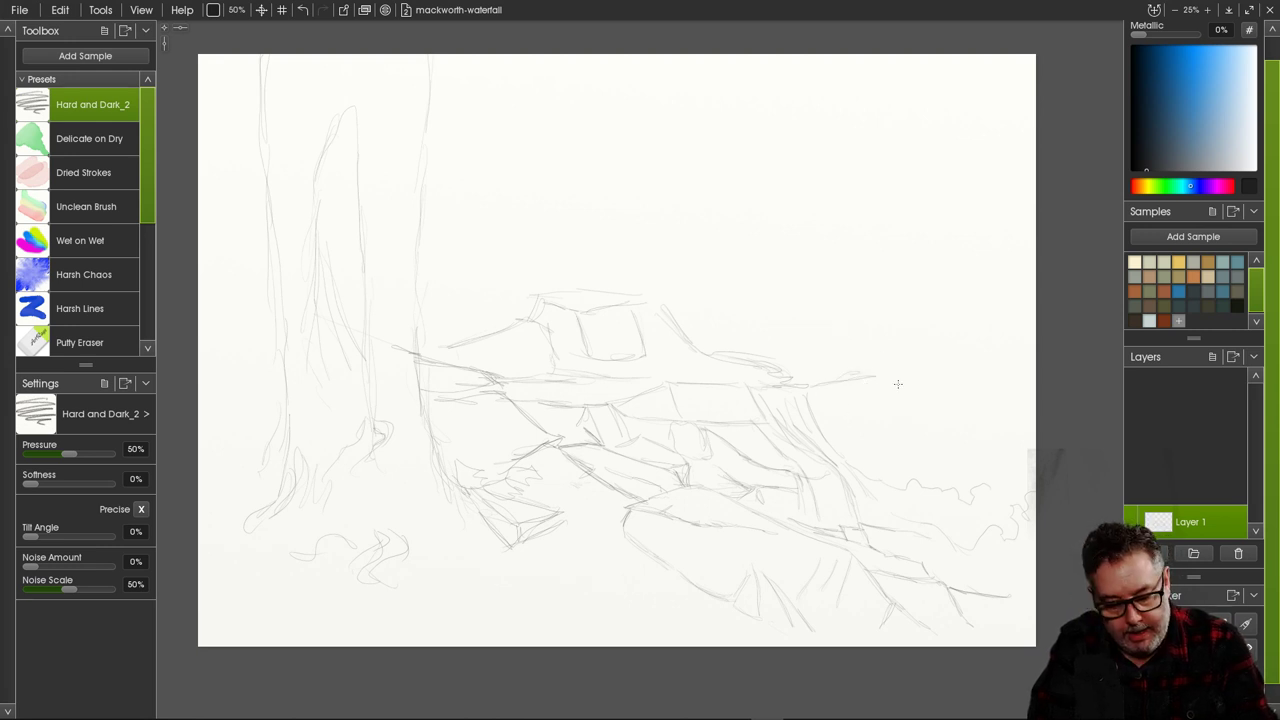
pyautogui.moveTo(1021, 354); pyautogui.dragTo(928, 358)
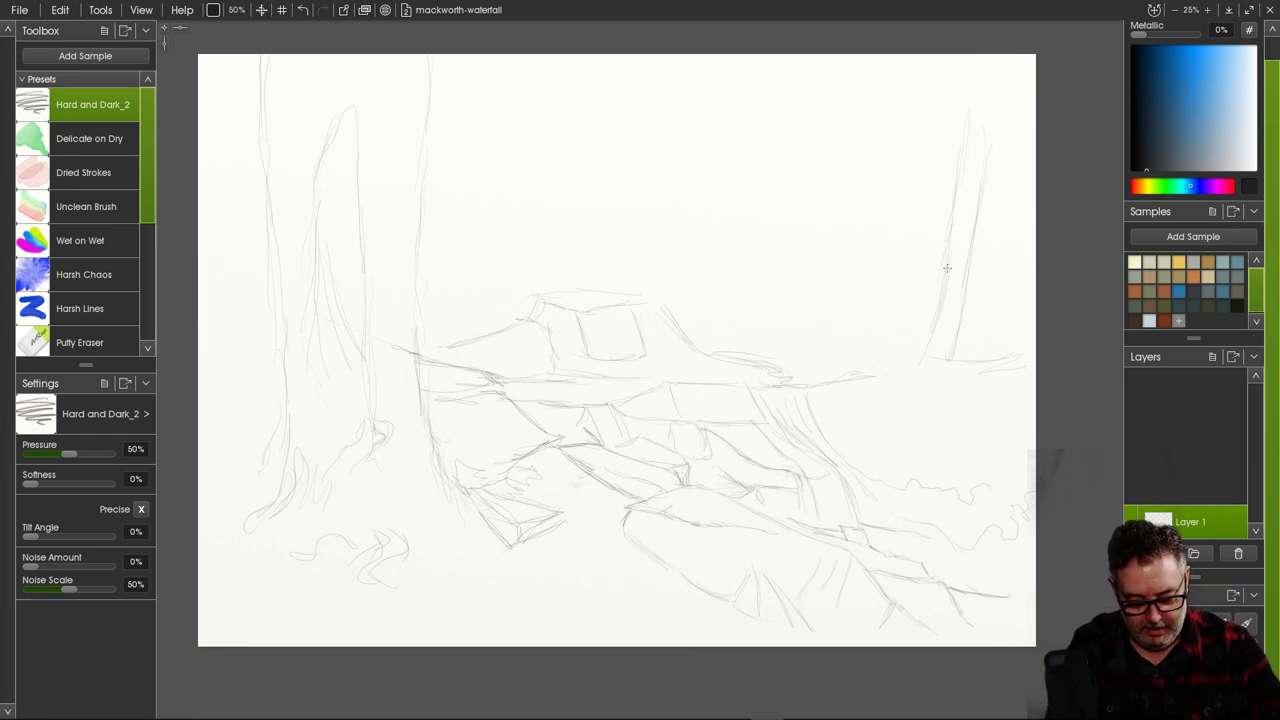
pyautogui.moveTo(946, 268); pyautogui.dragTo(914, 354)
pyautogui.moveTo(982, 244); pyautogui.dragTo(948, 347)
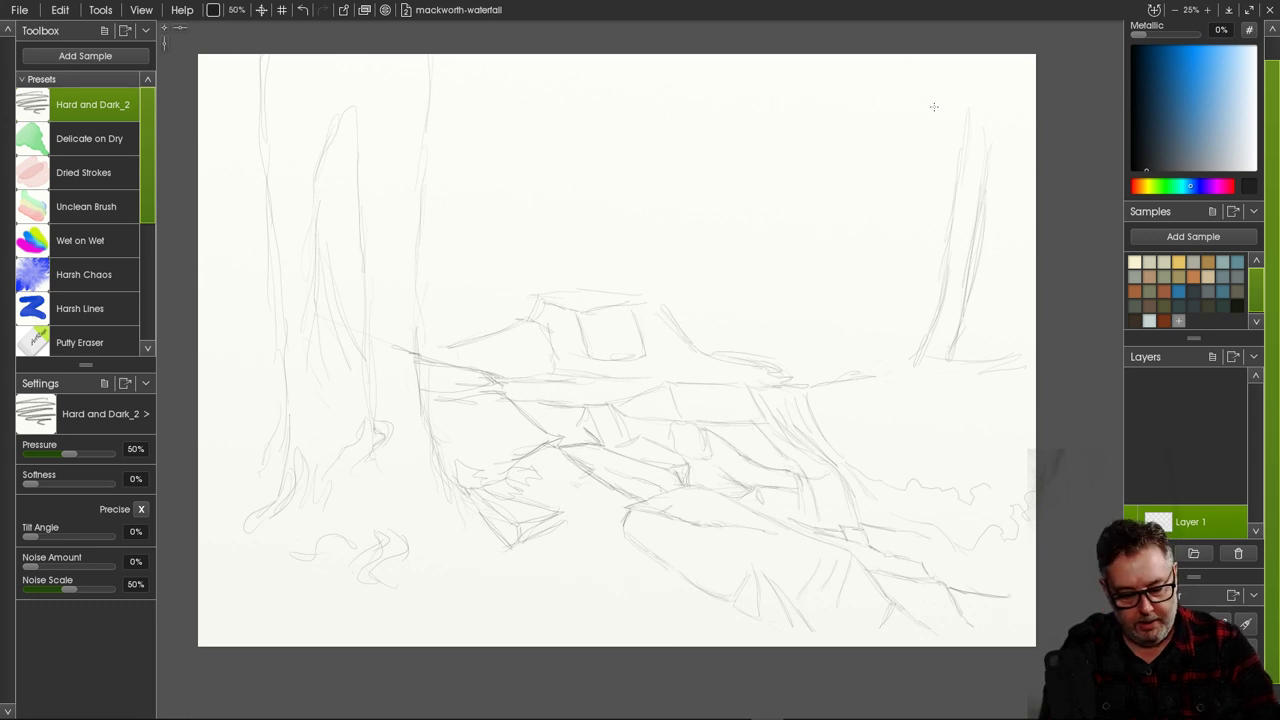
# Sketch a second tall trunk just left of the leaning one, strengthening its edges down to a flared base.
pyautogui.moveTo(939, 69); pyautogui.dragTo(928, 204)
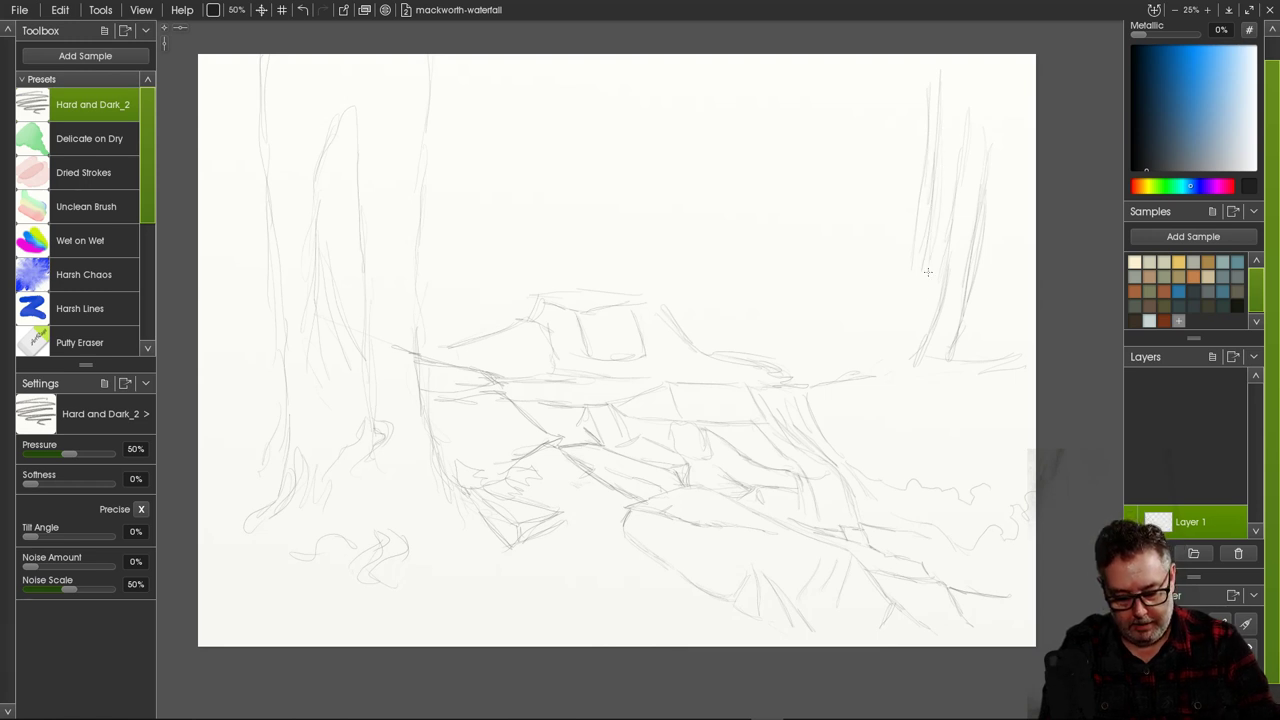
pyautogui.moveTo(921, 248); pyautogui.dragTo(898, 345)
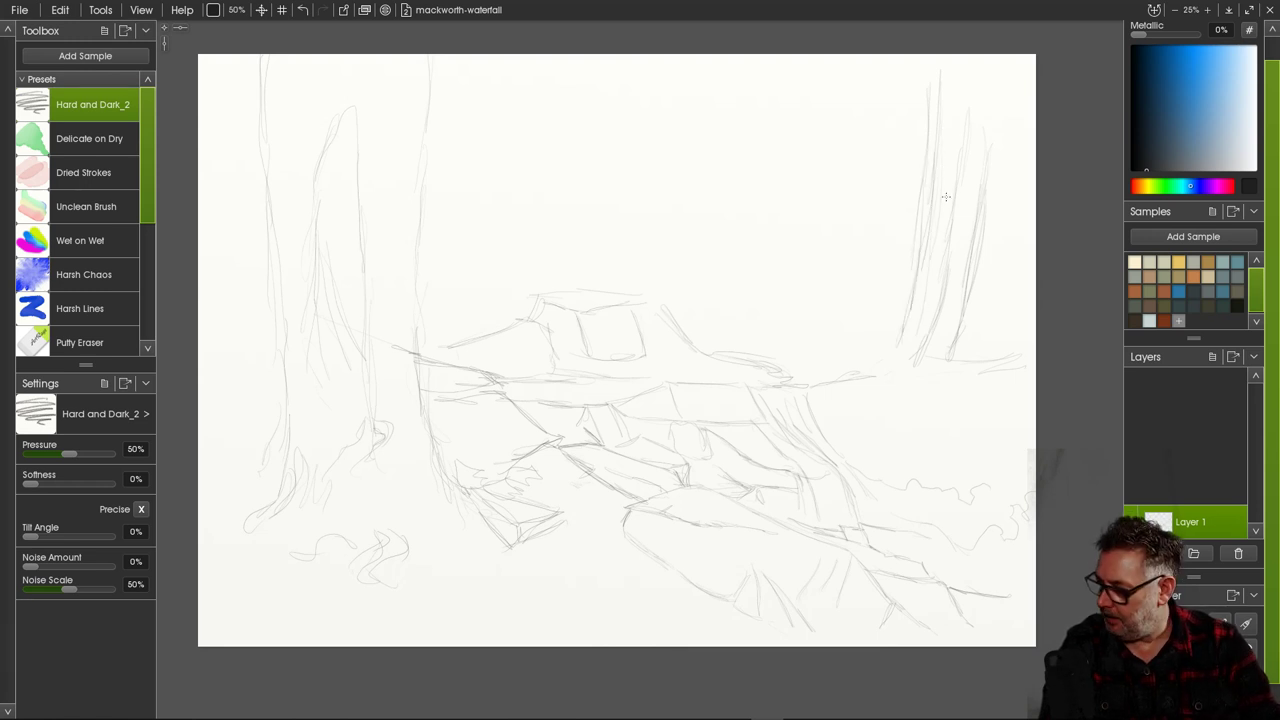
pyautogui.moveTo(919, 267); pyautogui.dragTo(903, 330)
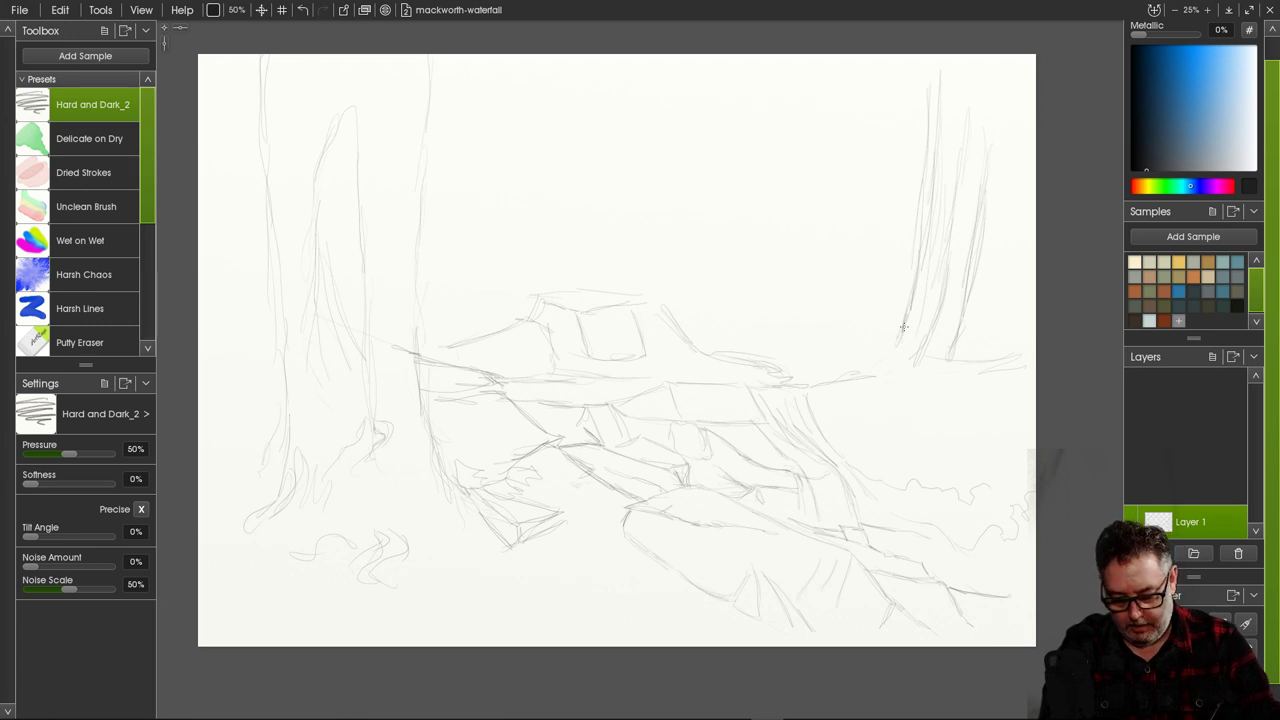
pyautogui.moveTo(938, 205); pyautogui.dragTo(919, 329)
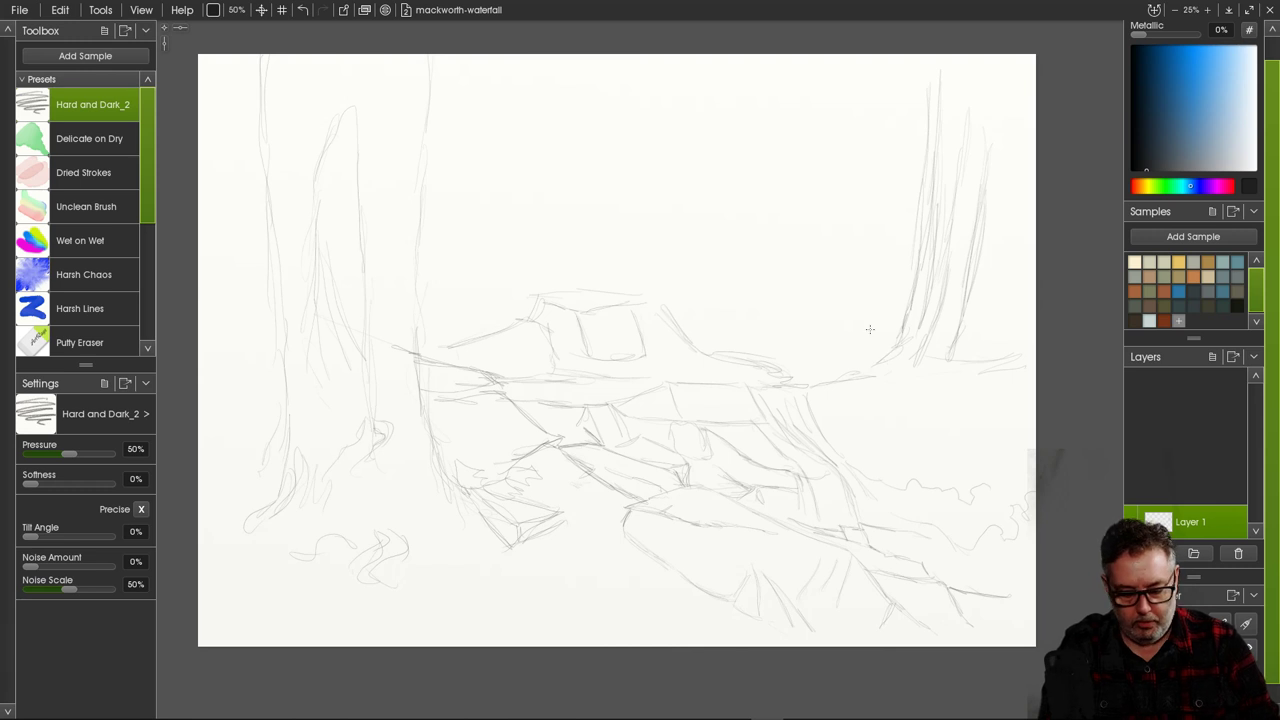
# Sketch long arching branches and short leafy strokes to the left of the right-hand trunks.
pyautogui.moveTo(888, 343)
pyautogui.mouseDown()
pyautogui.moveTo(879, 138)
pyautogui.moveTo(826, 227)
pyautogui.moveTo(736, 181)
pyautogui.mouseUp()
pyautogui.moveTo(813, 184); pyautogui.dragTo(766, 149)
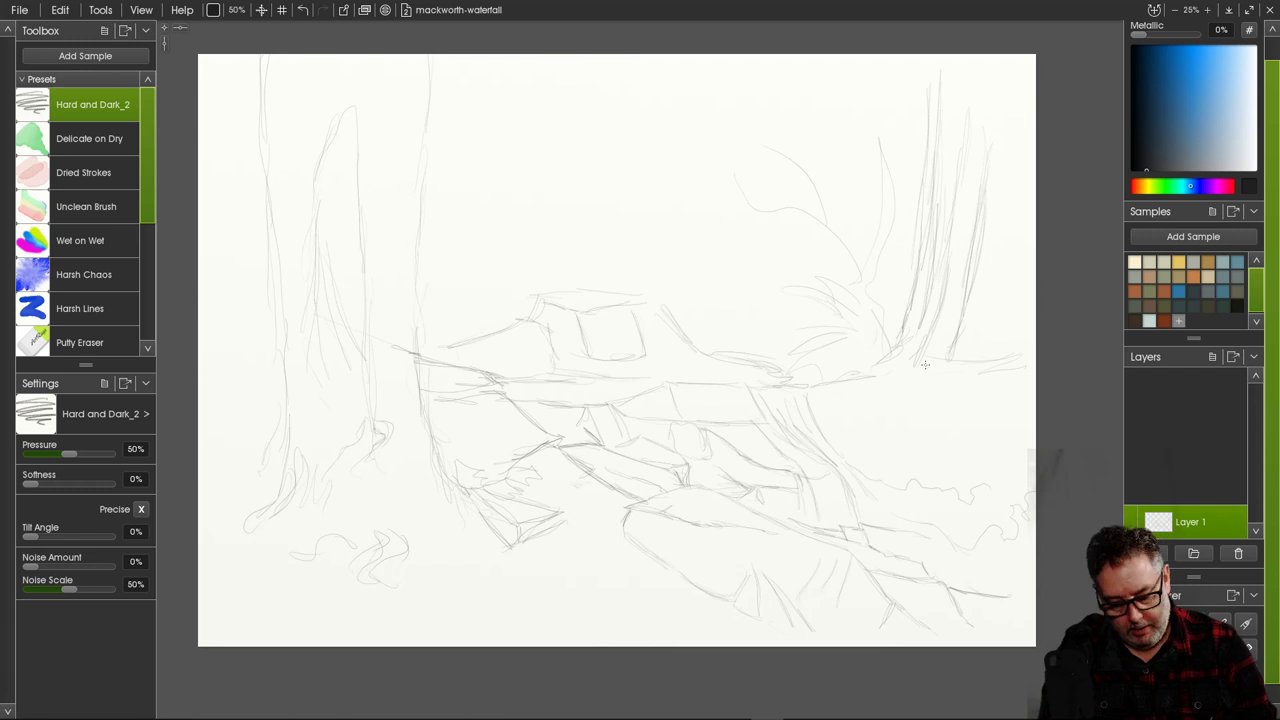
# Sketch curved roots hanging down the bank beneath the right-hand trunks, with short crossing strokes beside them.
pyautogui.moveTo(989, 338)
pyautogui.mouseDown()
pyautogui.moveTo(996, 393)
pyautogui.moveTo(971, 345)
pyautogui.moveTo(964, 405)
pyautogui.mouseUp()
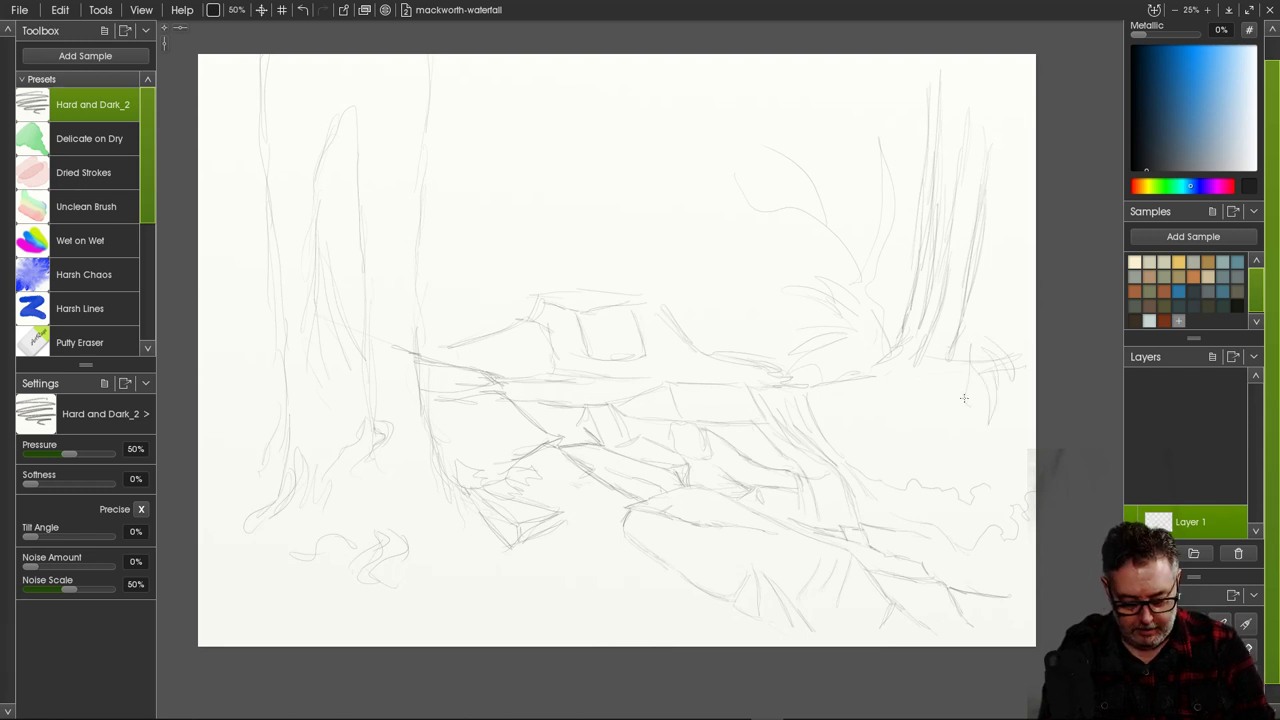
pyautogui.moveTo(958, 356); pyautogui.dragTo(901, 462)
pyautogui.moveTo(898, 360)
pyautogui.mouseDown()
pyautogui.moveTo(873, 417)
pyautogui.moveTo(877, 388)
pyautogui.moveTo(855, 401)
pyautogui.moveTo(869, 414)
pyautogui.moveTo(925, 363)
pyautogui.moveTo(918, 464)
pyautogui.mouseUp()
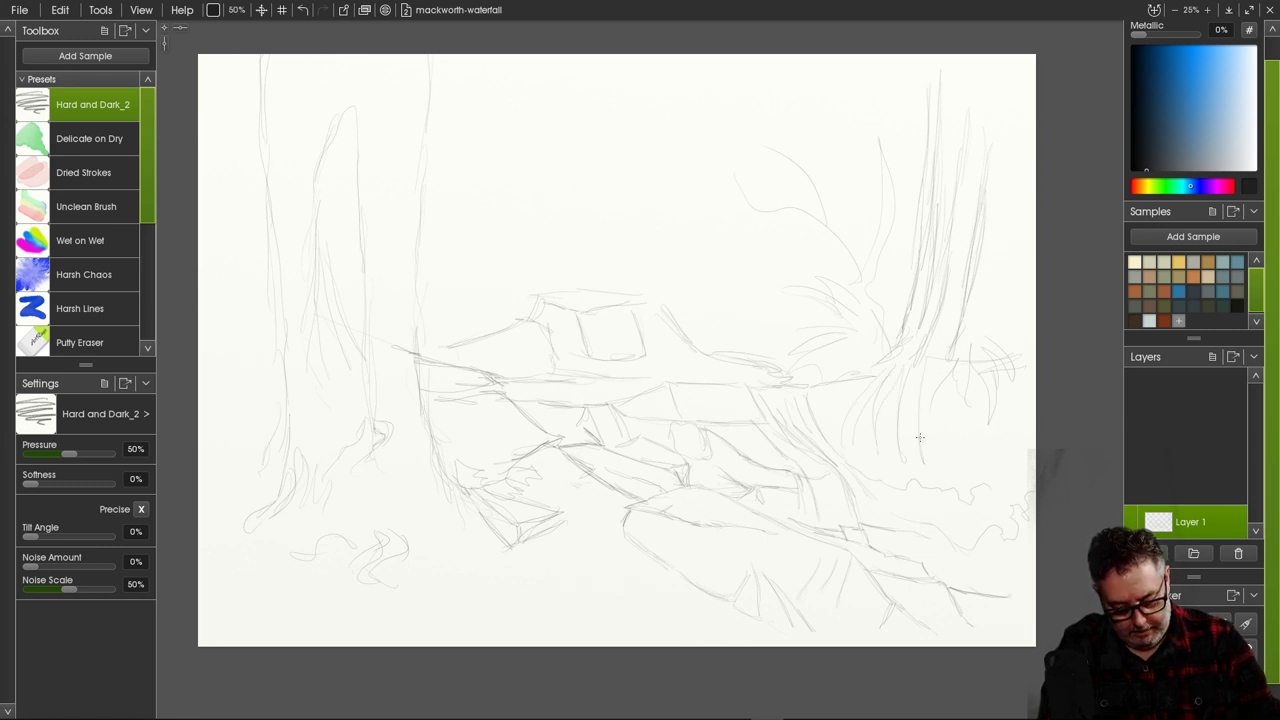
pyautogui.moveTo(916, 368)
pyautogui.mouseDown()
pyautogui.moveTo(928, 441)
pyautogui.moveTo(929, 363)
pyautogui.moveTo(928, 464)
pyautogui.moveTo(920, 403)
pyautogui.moveTo(913, 436)
pyautogui.moveTo(915, 400)
pyautogui.mouseUp()
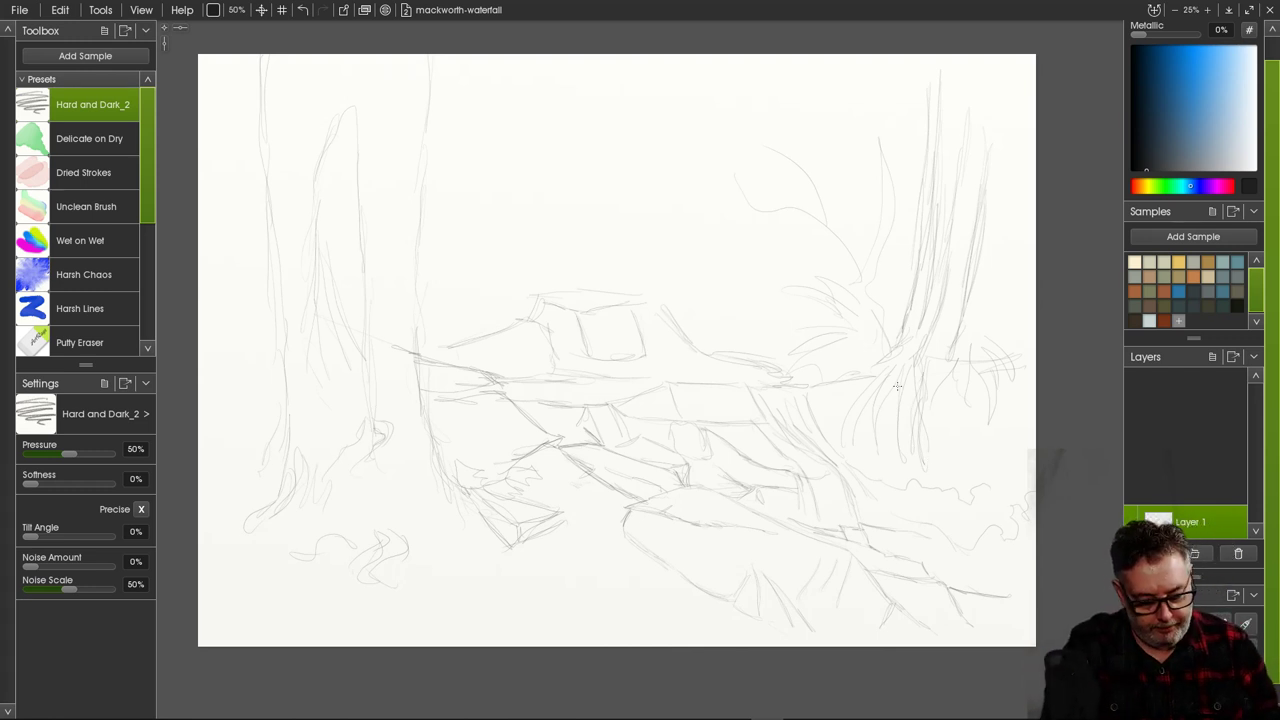
# Refine the top of the upper rock tier and sketch slanting strokes and a ridge line behind it.
pyautogui.moveTo(681, 304); pyautogui.dragTo(700, 327)
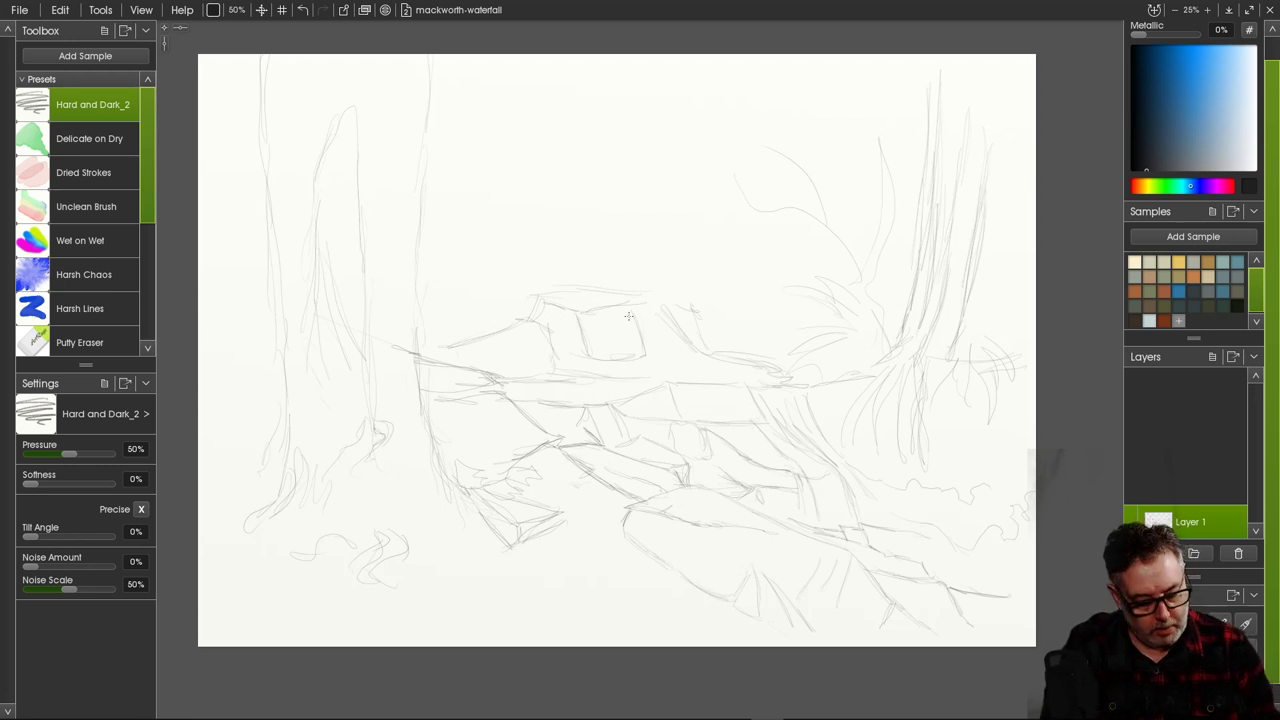
pyautogui.moveTo(583, 311); pyautogui.dragTo(595, 307)
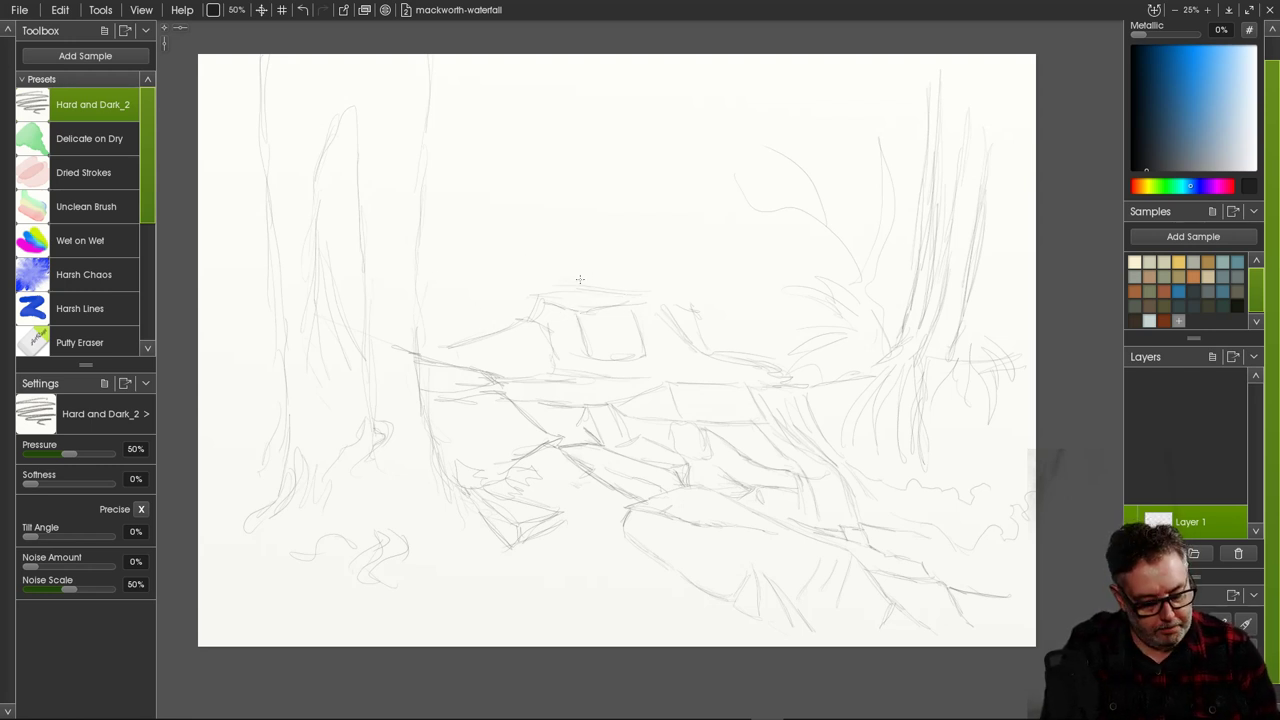
pyautogui.moveTo(537, 245)
pyautogui.mouseDown()
pyautogui.moveTo(575, 273)
pyautogui.moveTo(533, 251)
pyautogui.moveTo(542, 275)
pyautogui.moveTo(523, 248)
pyautogui.moveTo(555, 283)
pyautogui.moveTo(507, 279)
pyautogui.mouseUp()
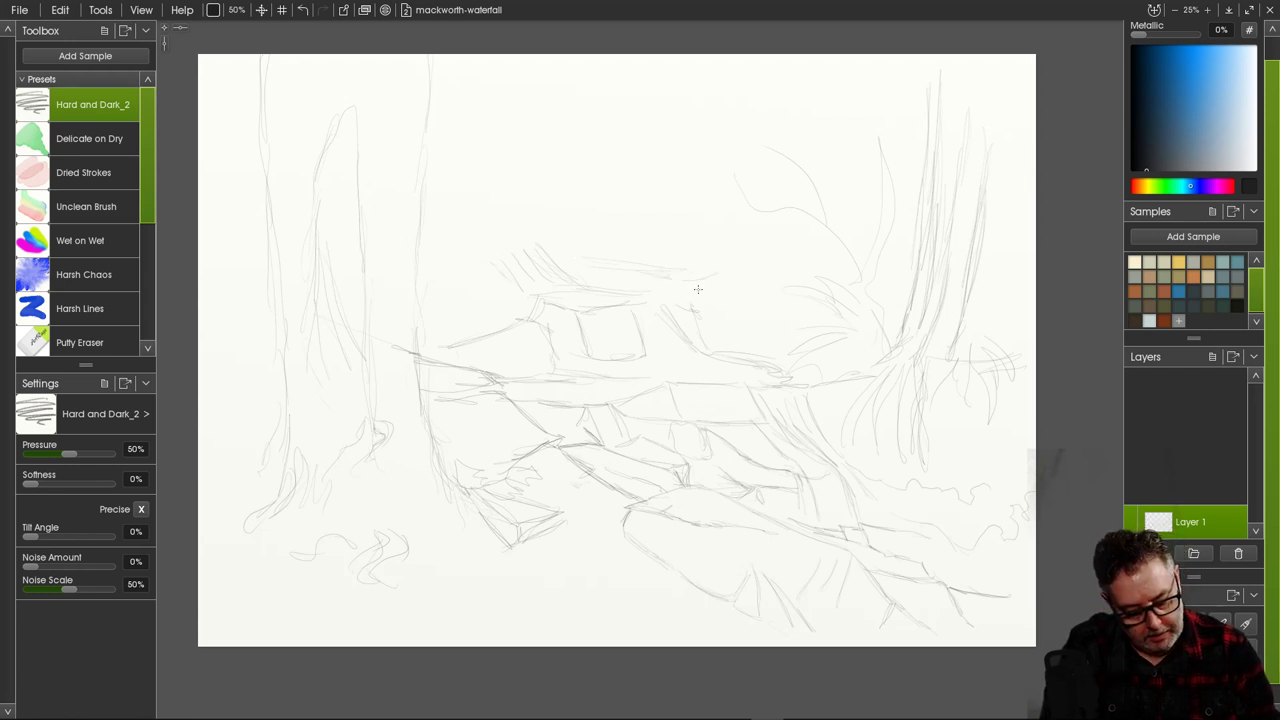
# Sketch the right end of the upper rock tier with near-vertical edges and short strokes along its top corner.
pyautogui.moveTo(731, 328); pyautogui.dragTo(726, 350)
pyautogui.moveTo(734, 304)
pyautogui.mouseDown()
pyautogui.moveTo(730, 354)
pyautogui.moveTo(752, 372)
pyautogui.mouseUp()
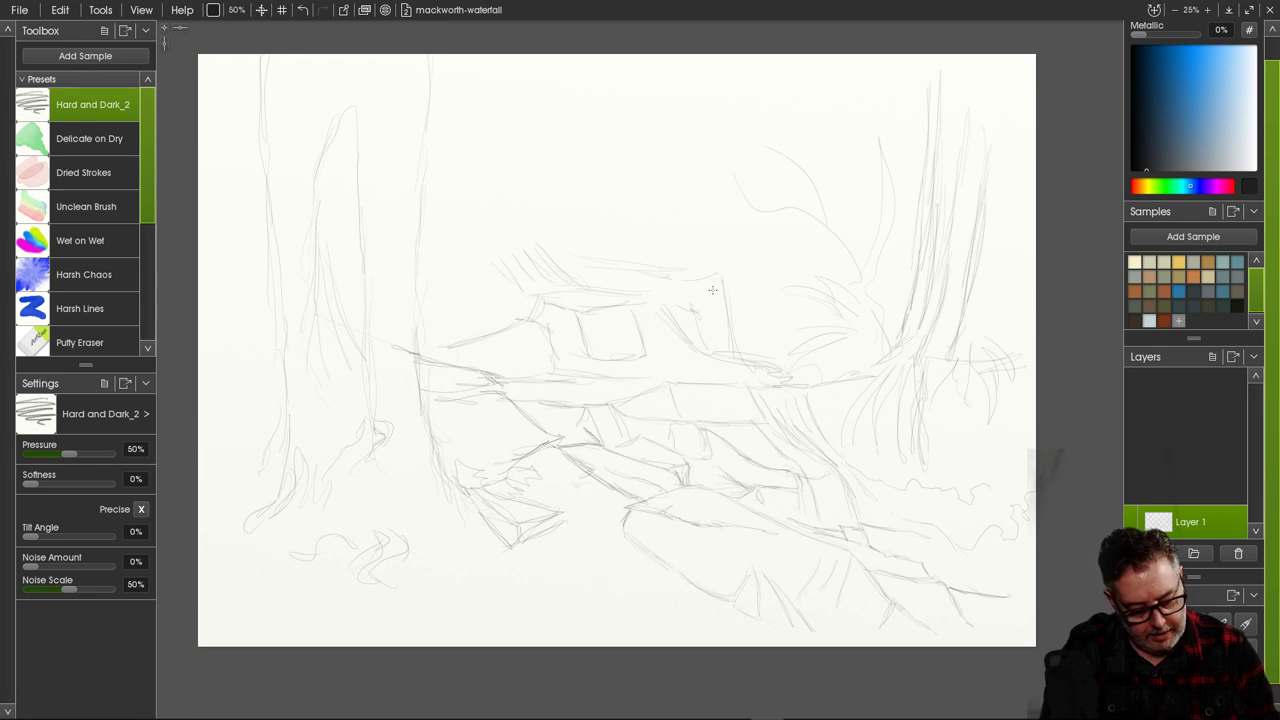
pyautogui.moveTo(727, 326); pyautogui.dragTo(720, 358)
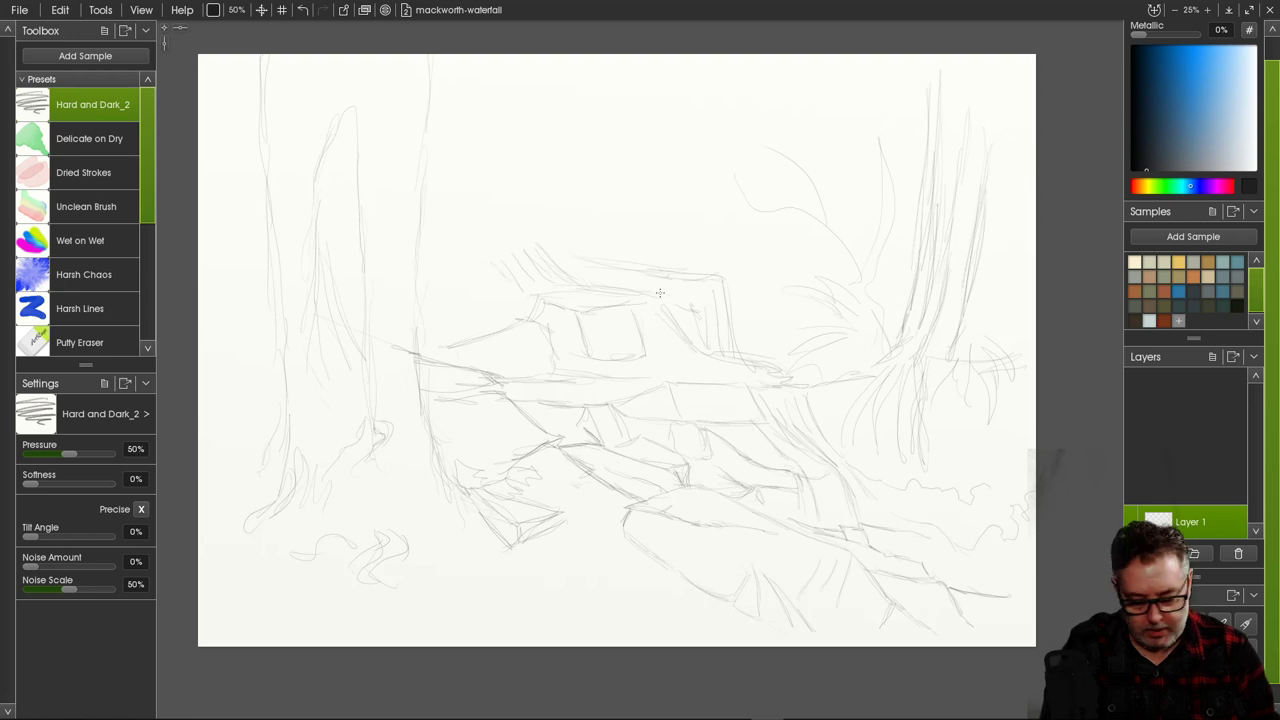
pyautogui.moveTo(648, 281)
pyautogui.mouseDown()
pyautogui.moveTo(684, 321)
pyautogui.moveTo(680, 292)
pyautogui.mouseUp()
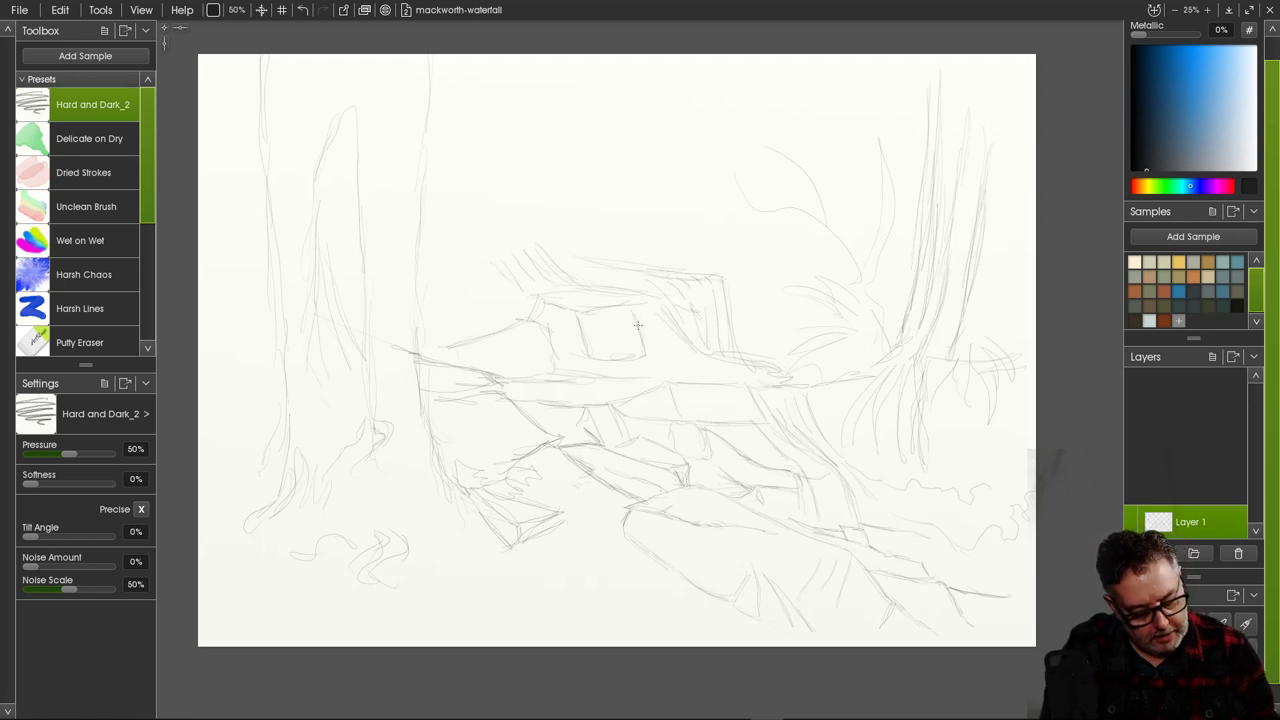
pyautogui.moveTo(644, 290); pyautogui.dragTo(674, 324)
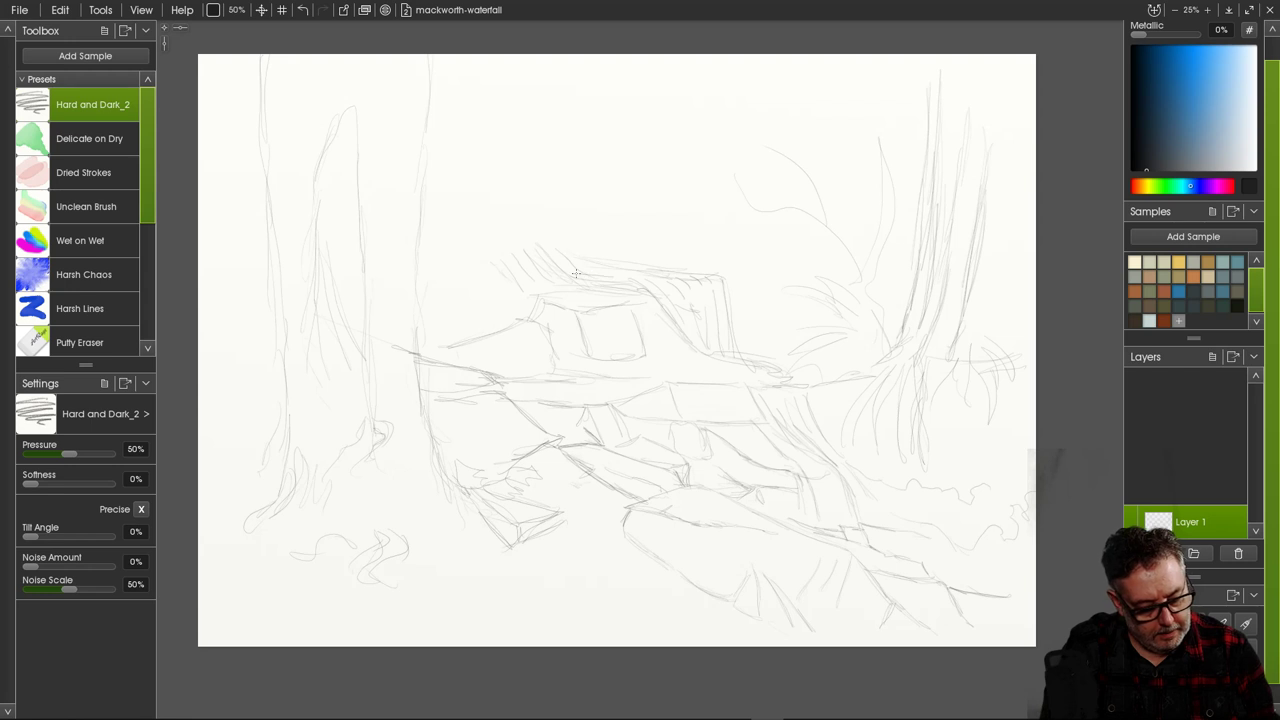
# Sketch the upper rock tier's left slope running down to the left-hand trunk, with short lines behind it.
pyautogui.moveTo(627, 291); pyautogui.dragTo(529, 293)
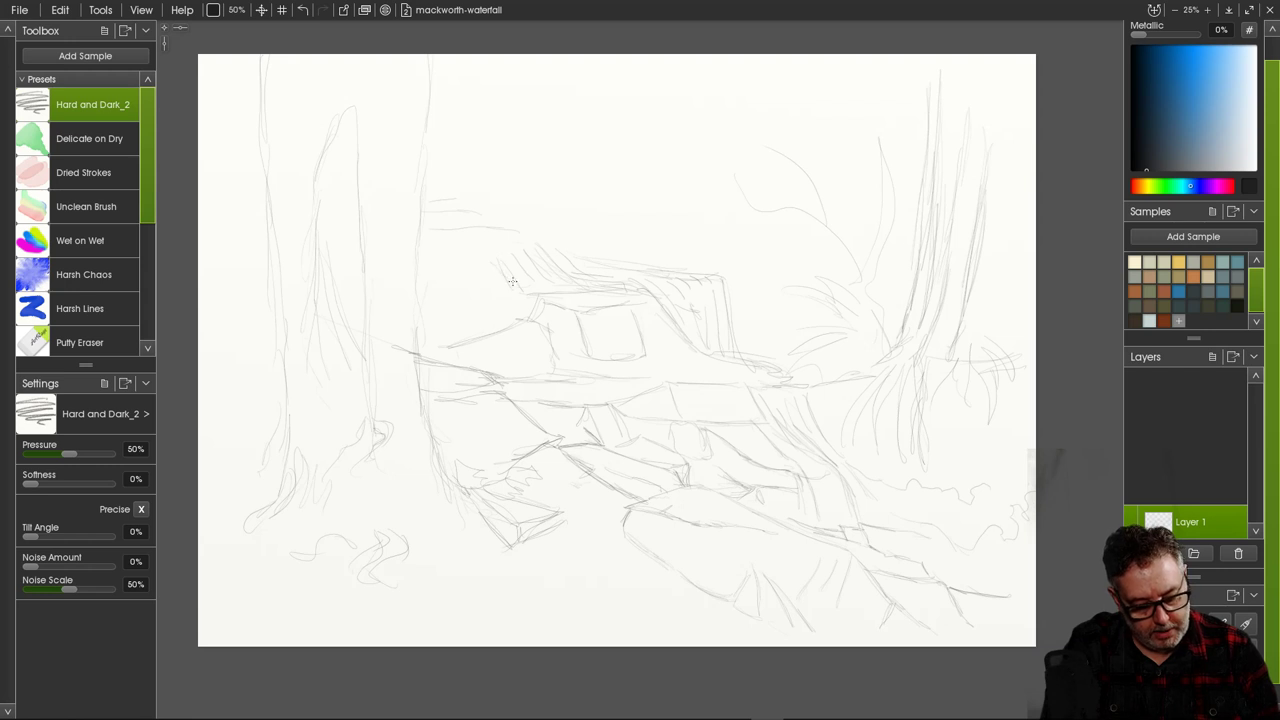
pyautogui.moveTo(484, 259); pyautogui.dragTo(444, 314)
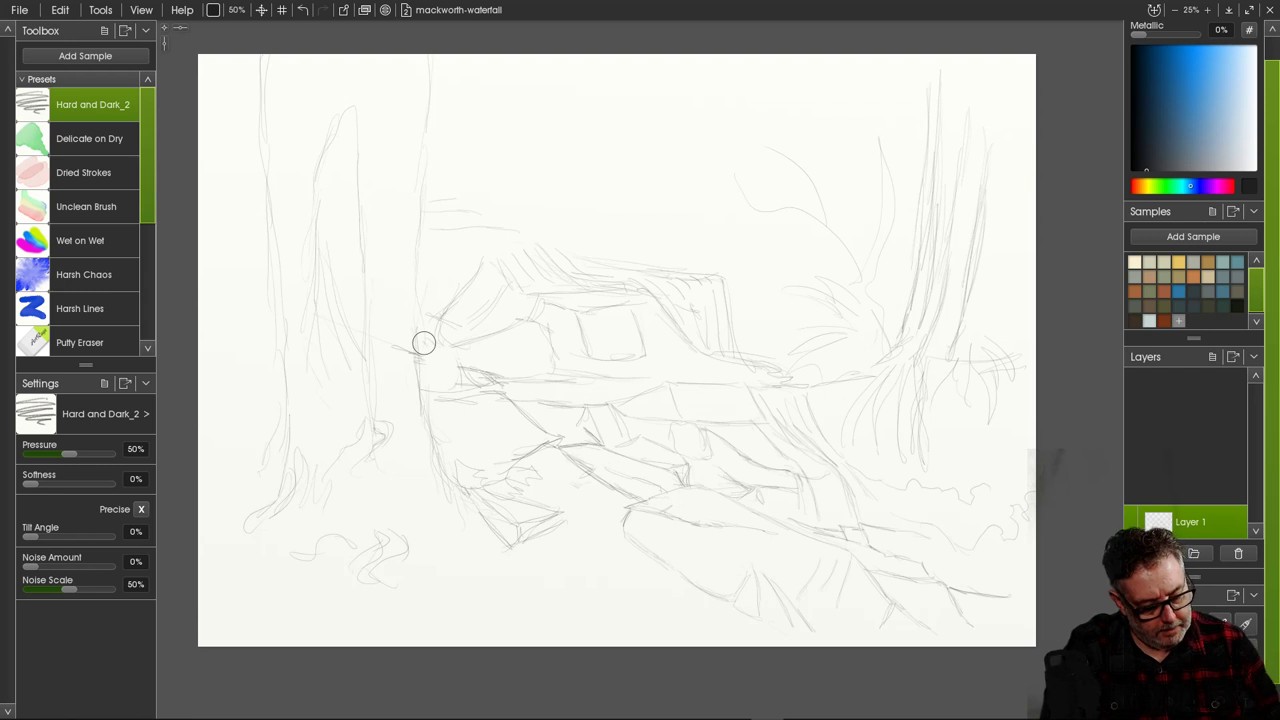
pyautogui.moveTo(423, 343)
pyautogui.mouseDown()
pyautogui.moveTo(394, 336)
pyautogui.moveTo(434, 370)
pyautogui.mouseUp()
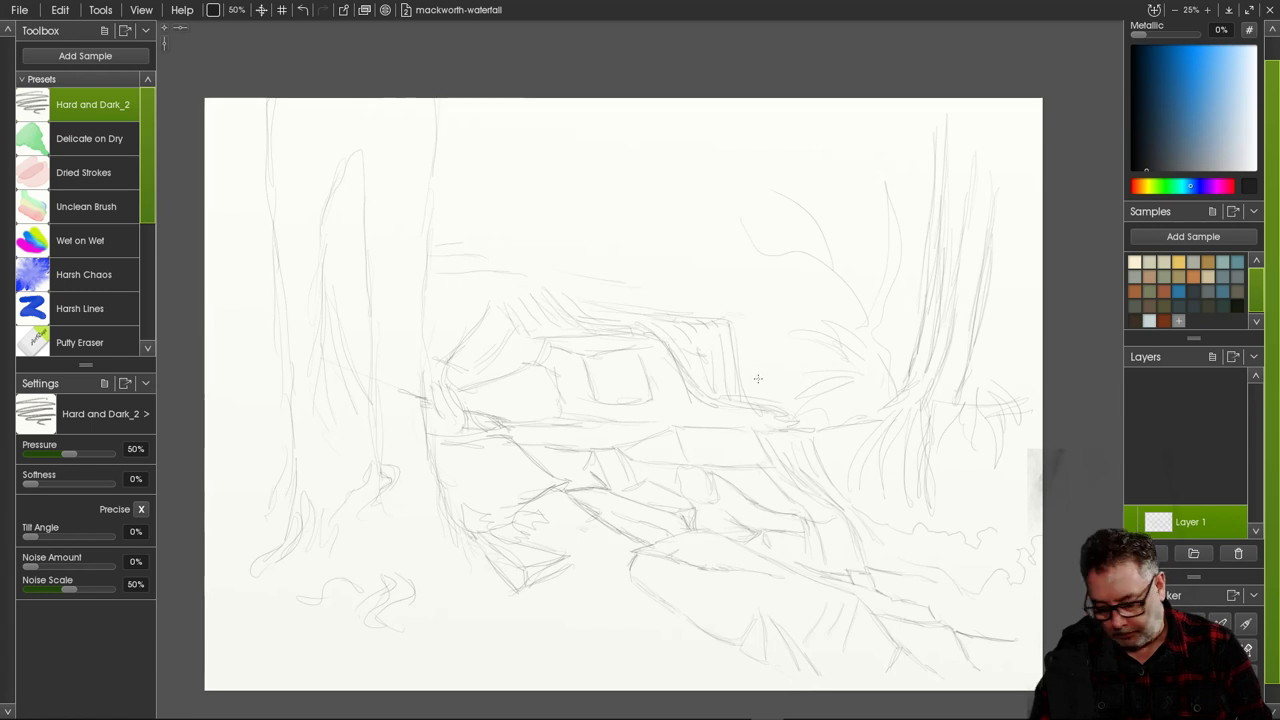
# Sketch blocky rock edges and slanting strokes in the background above and to the right of the upper rock tier.
pyautogui.moveTo(771, 295)
pyautogui.mouseDown()
pyautogui.moveTo(730, 308)
pyautogui.moveTo(786, 292)
pyautogui.moveTo(775, 323)
pyautogui.mouseUp()
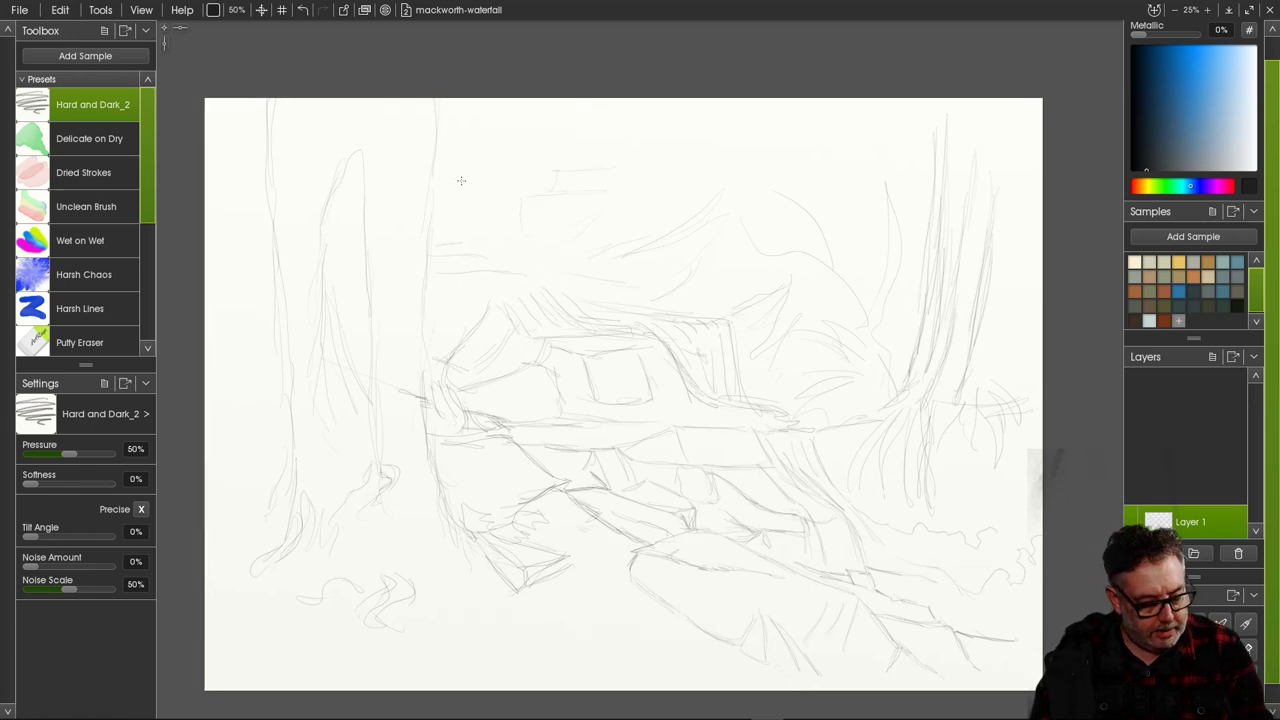
pyautogui.moveTo(501, 204); pyautogui.dragTo(499, 245)
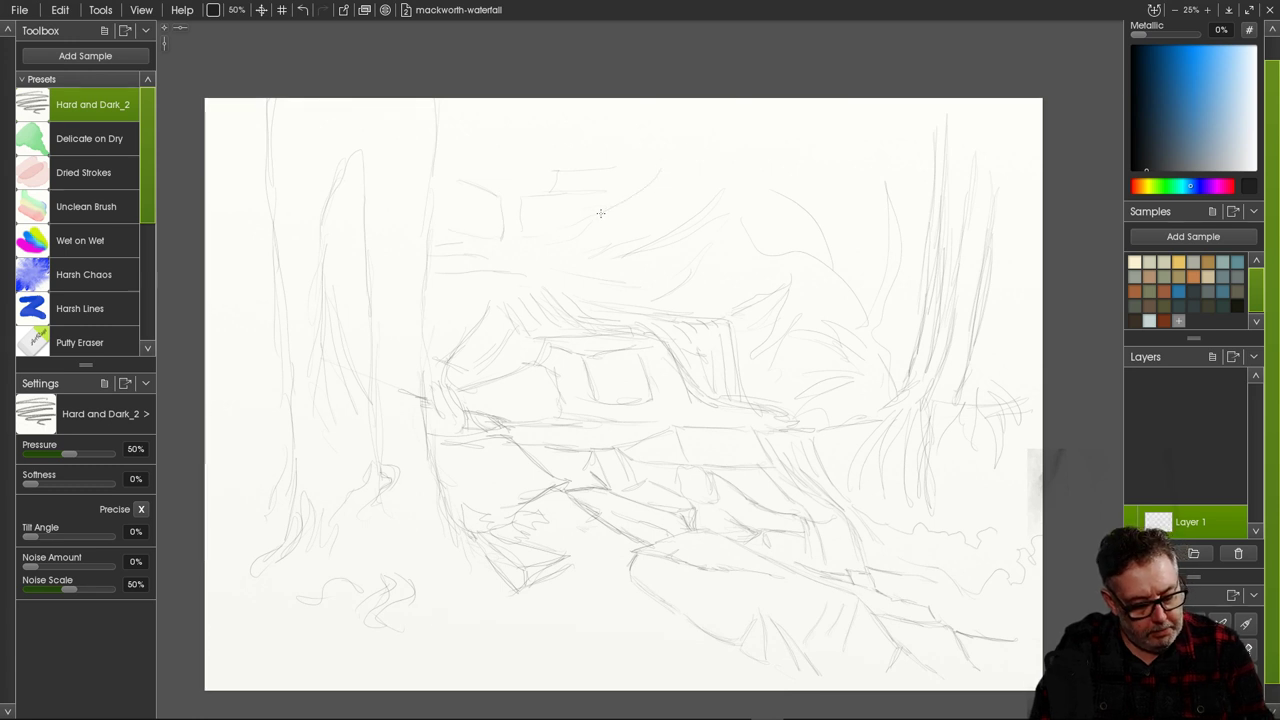
pyautogui.moveTo(596, 218)
pyautogui.mouseDown()
pyautogui.moveTo(663, 170)
pyautogui.moveTo(597, 223)
pyautogui.moveTo(591, 250)
pyautogui.moveTo(646, 222)
pyautogui.mouseUp()
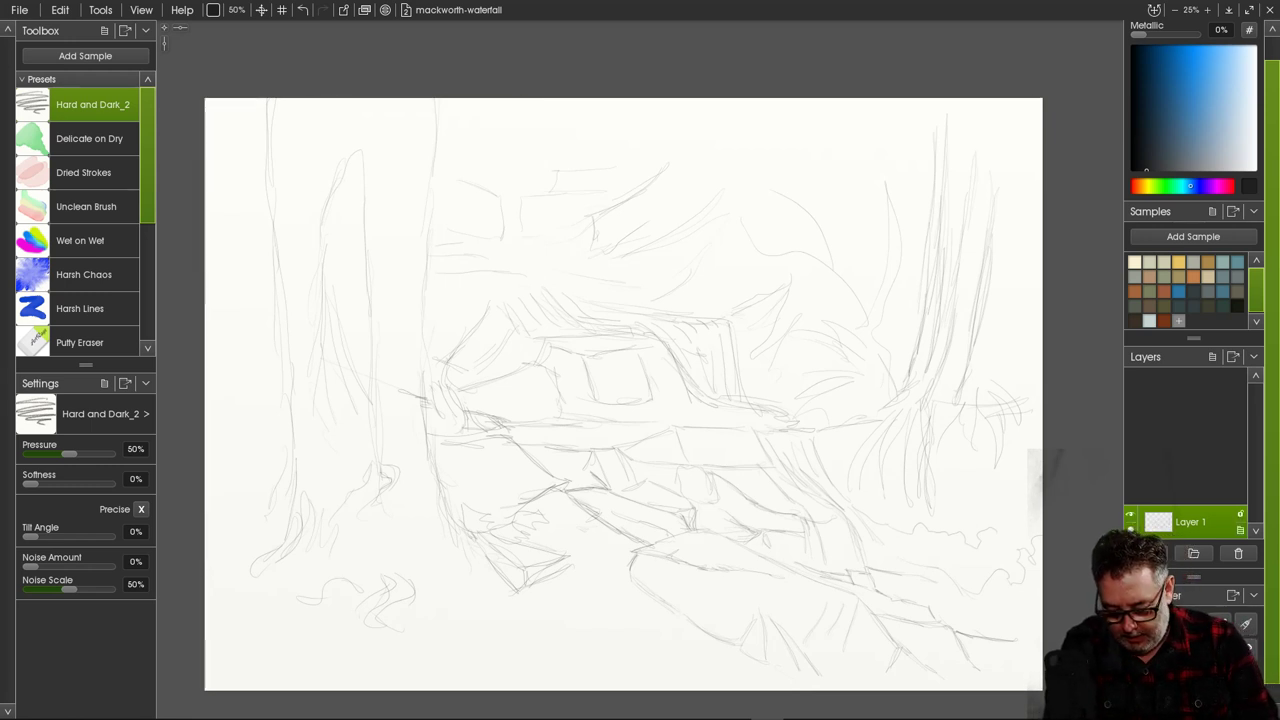
# Lock the sketch layer, Layer 1, and add a new layer above it for painting.
pyautogui.click(1240, 514)
pyautogui.click(1215, 514)
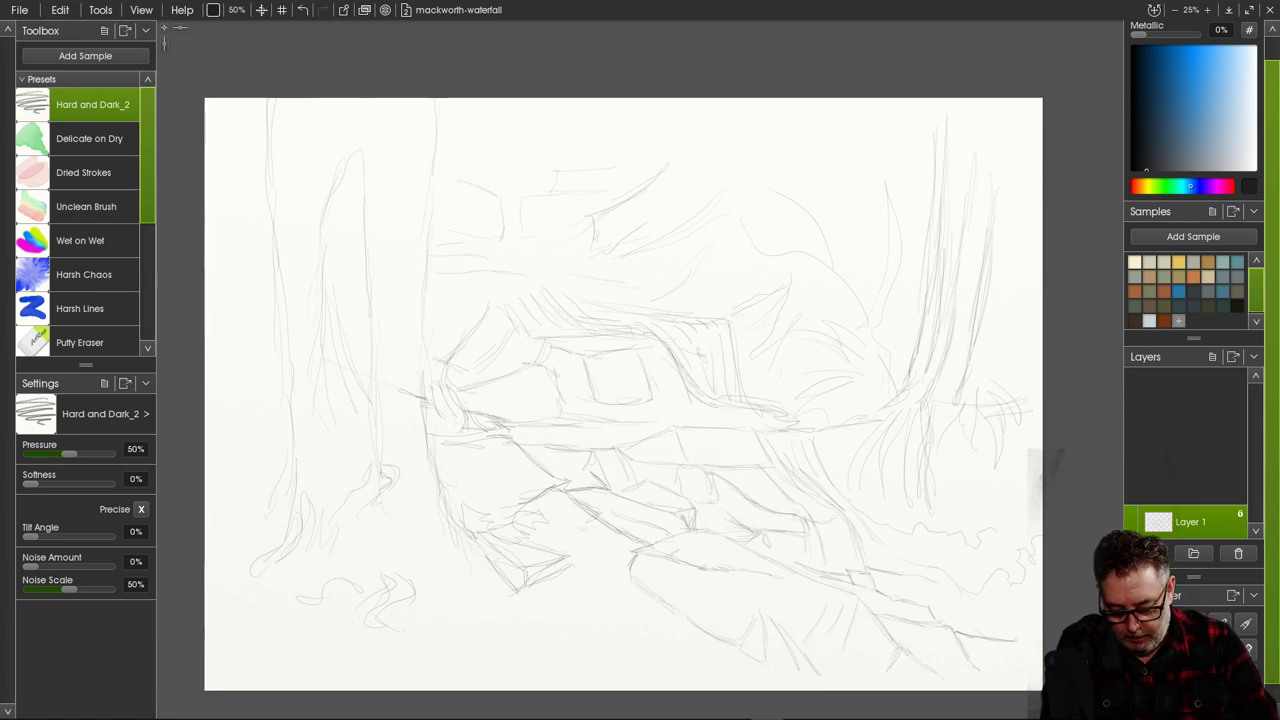
pyautogui.click(1148, 553)
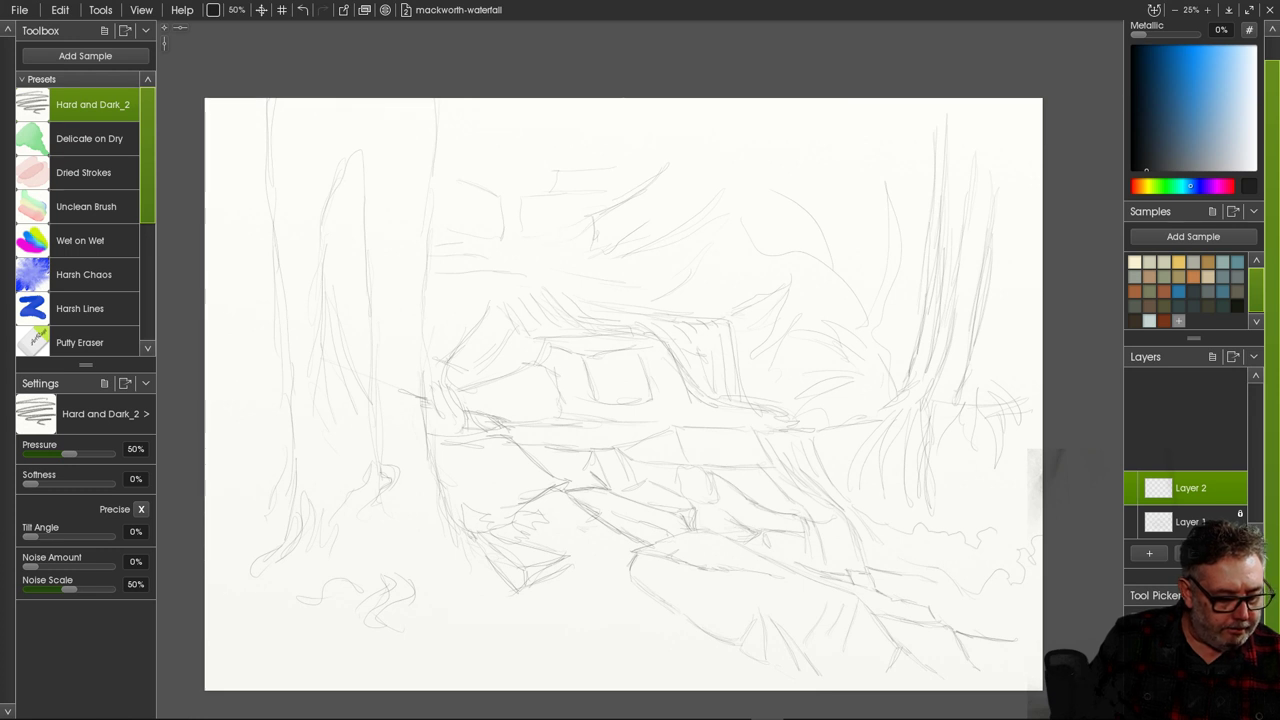
# Choose the Unclean Brush preset with a medium blue paint colour and set its tool size to 300%.
pyautogui.scroll(-1, 77, 215)
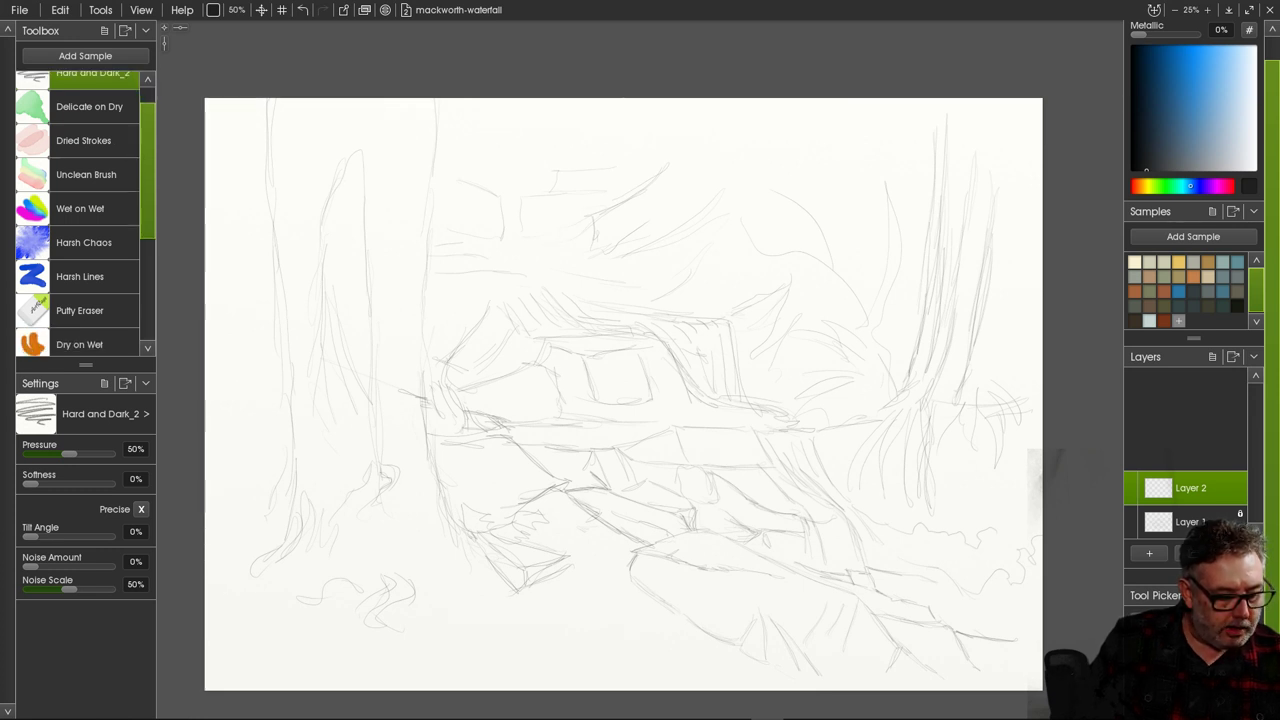
pyautogui.scroll(1, 77, 215)
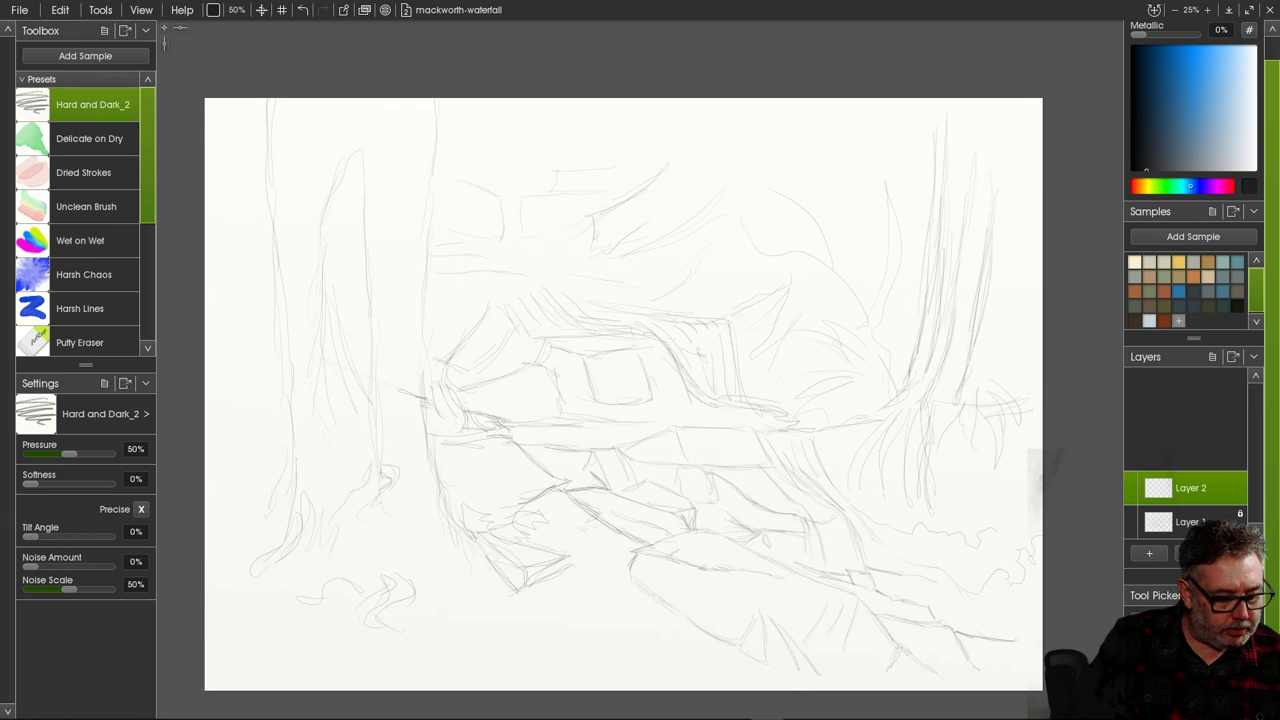
pyautogui.click(88, 138)
pyautogui.click(86, 206)
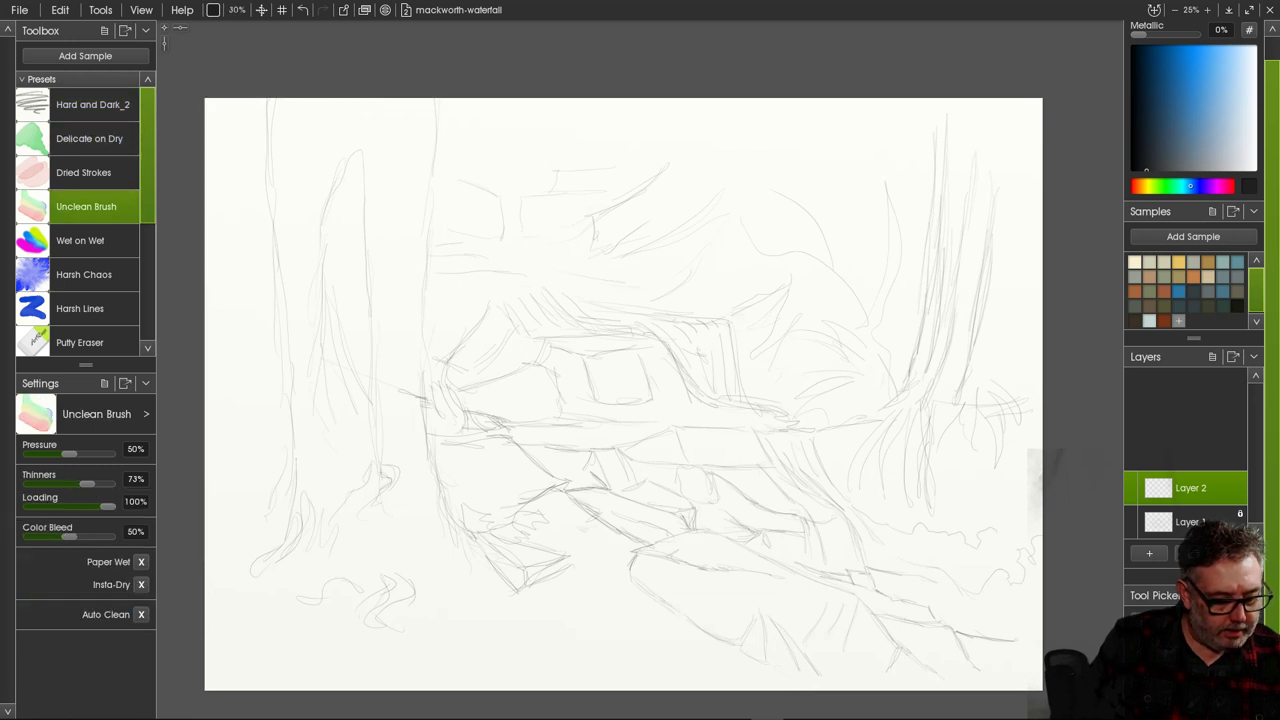
pyautogui.scroll(-7, 85, 213)
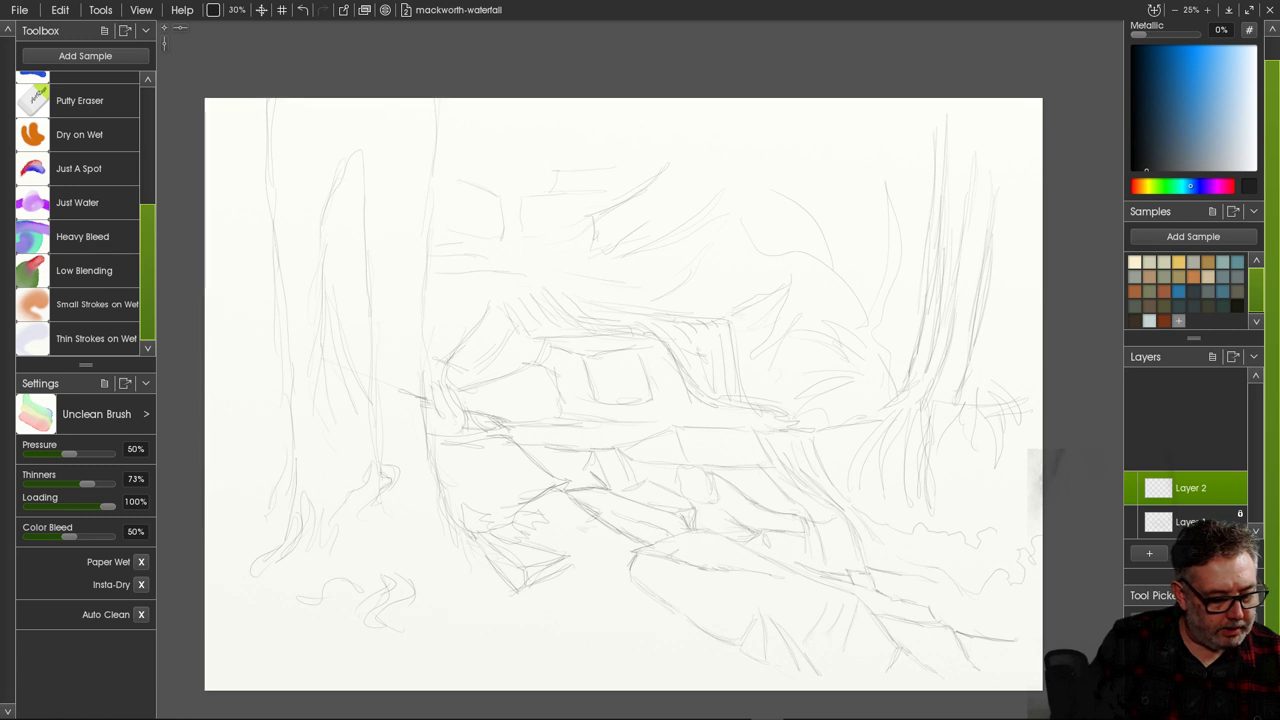
pyautogui.scroll(7, 85, 213)
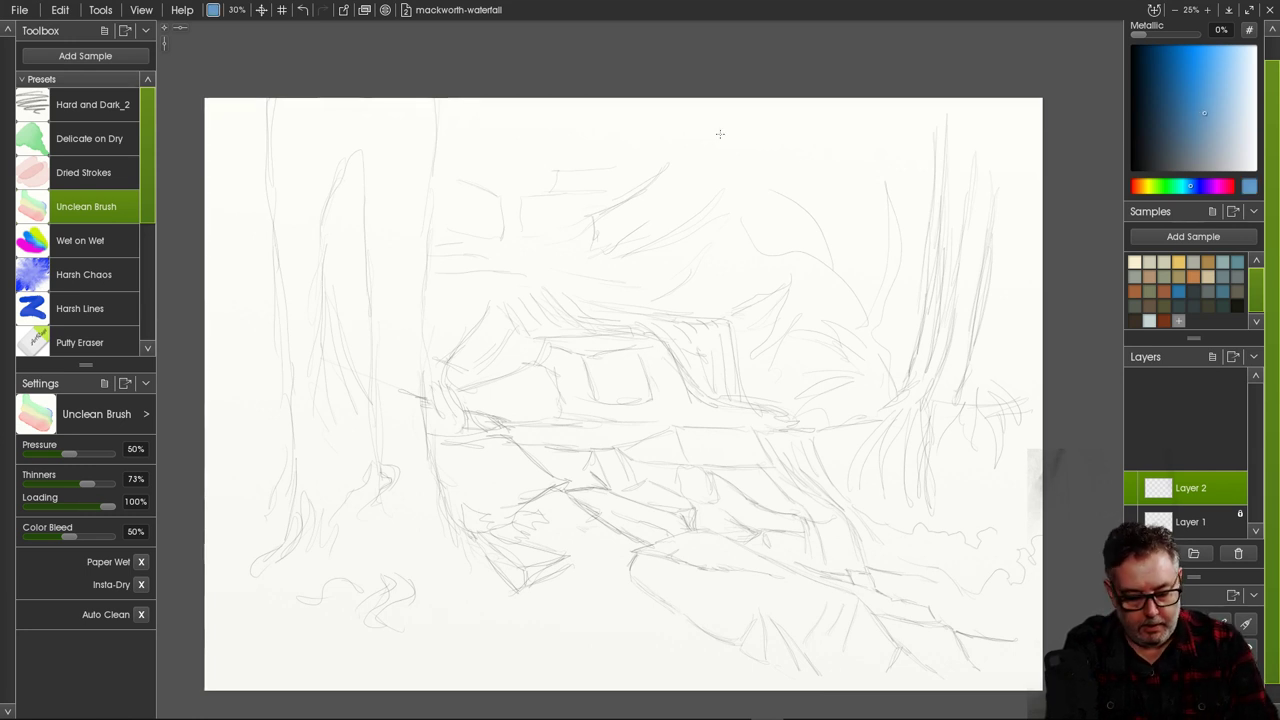
pyautogui.press(']')
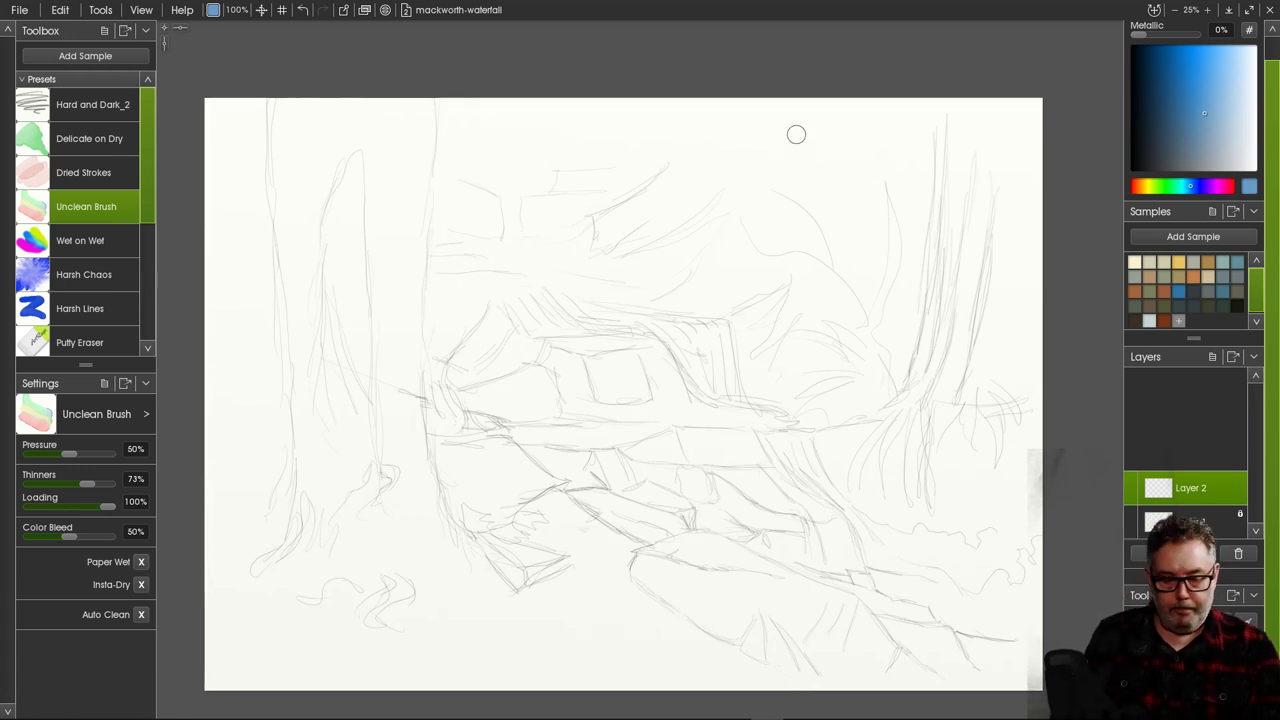
pyautogui.click(237, 10)
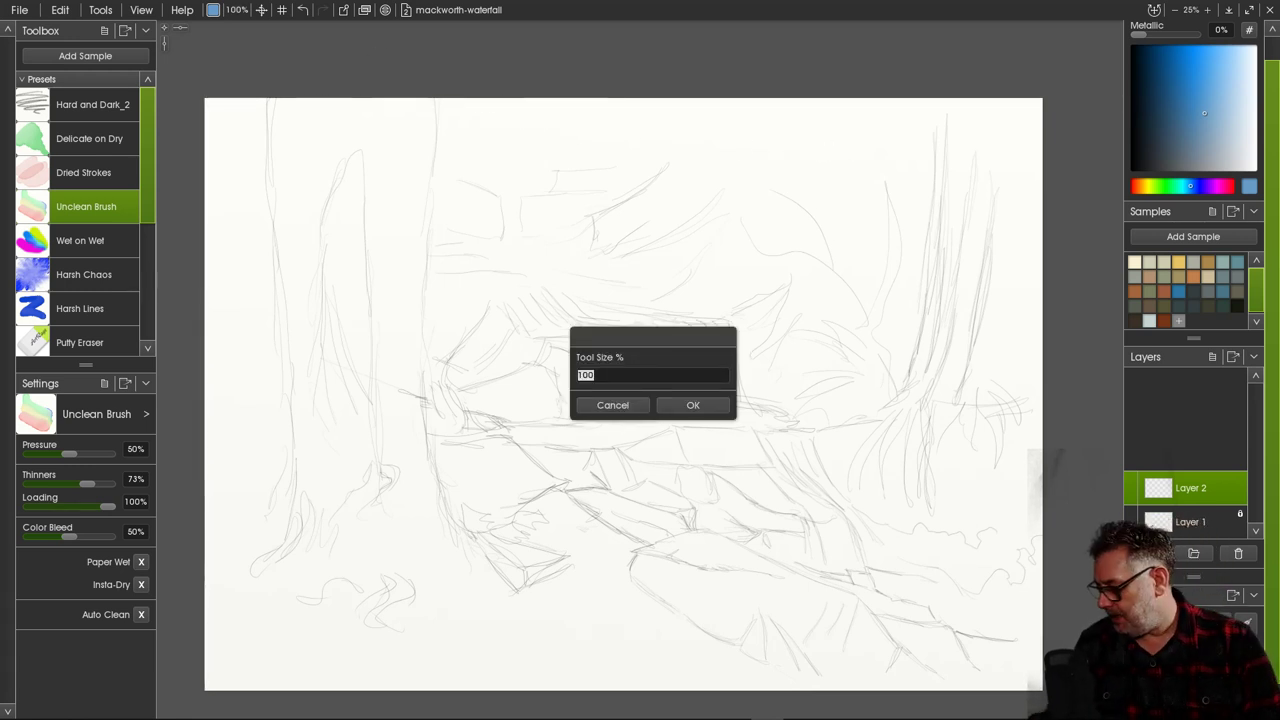
pyautogui.write('300')
pyautogui.press('Return')
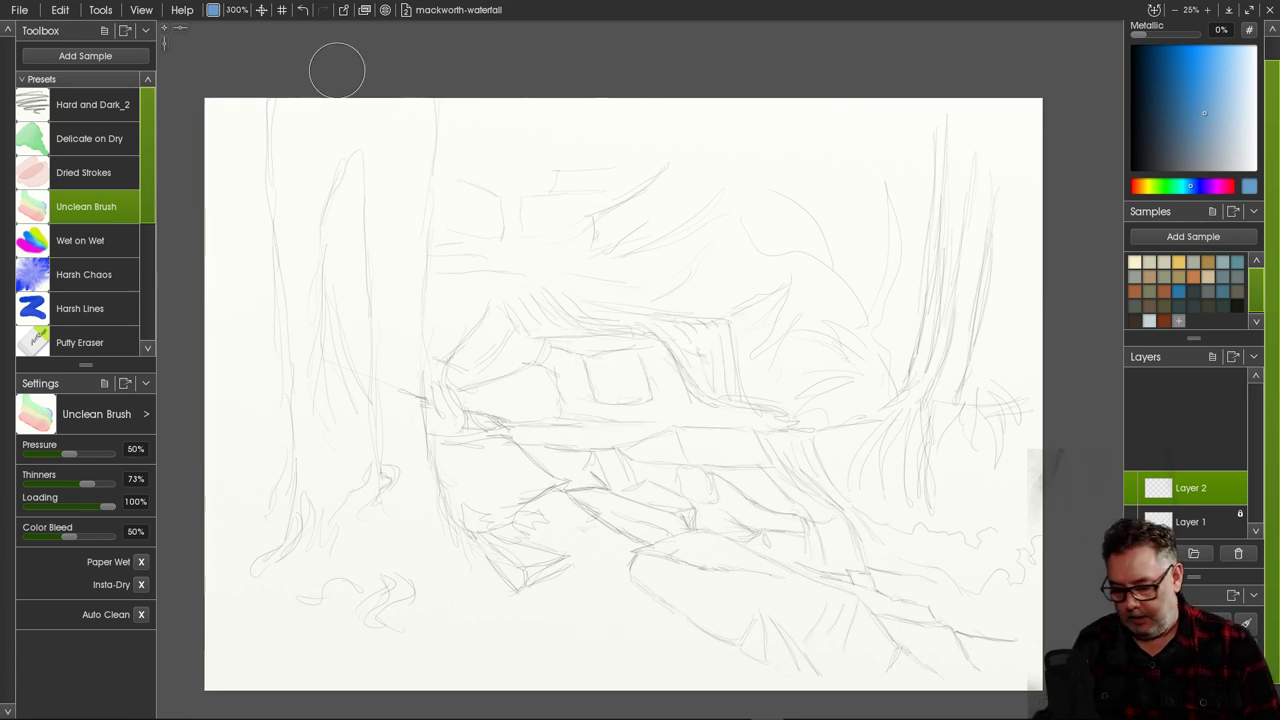
# Try blue test strokes near the canvas's upper-right corner with Unclean Brush and with Delicate on Dry at 100% size.
pyautogui.moveTo(912, 120); pyautogui.dragTo(934, 114)
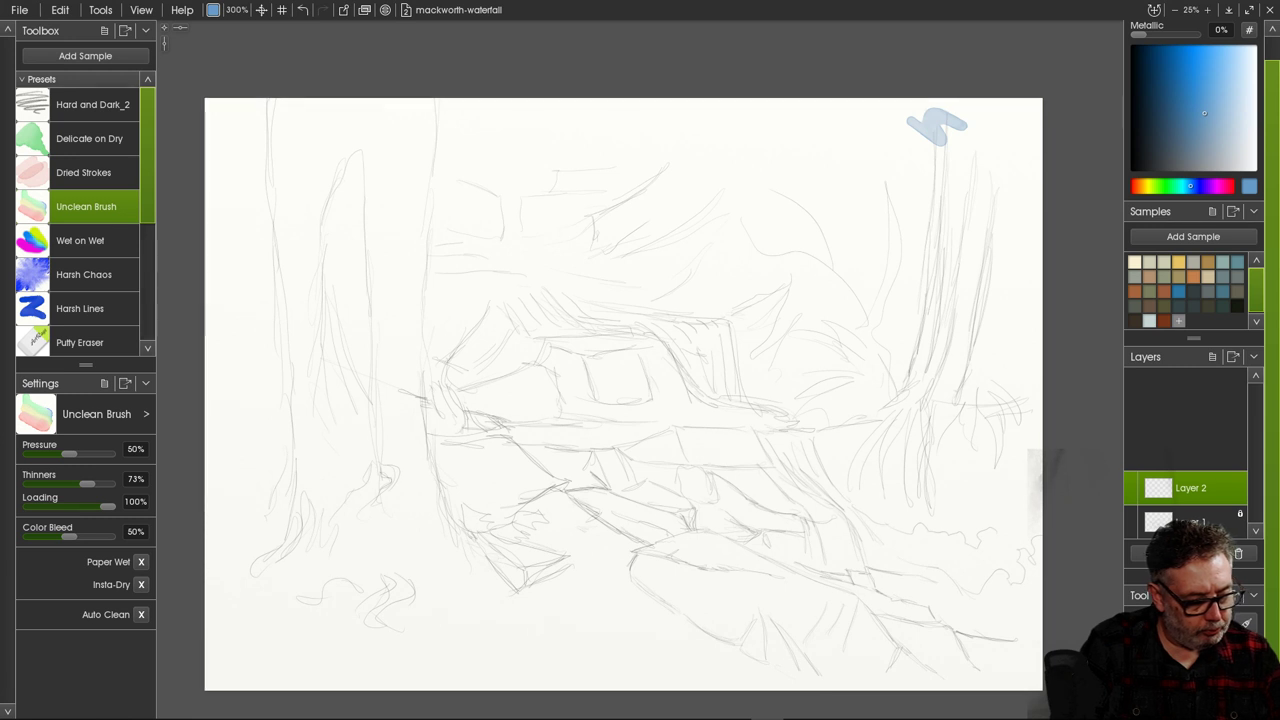
pyautogui.scroll(-8, 80, 213)
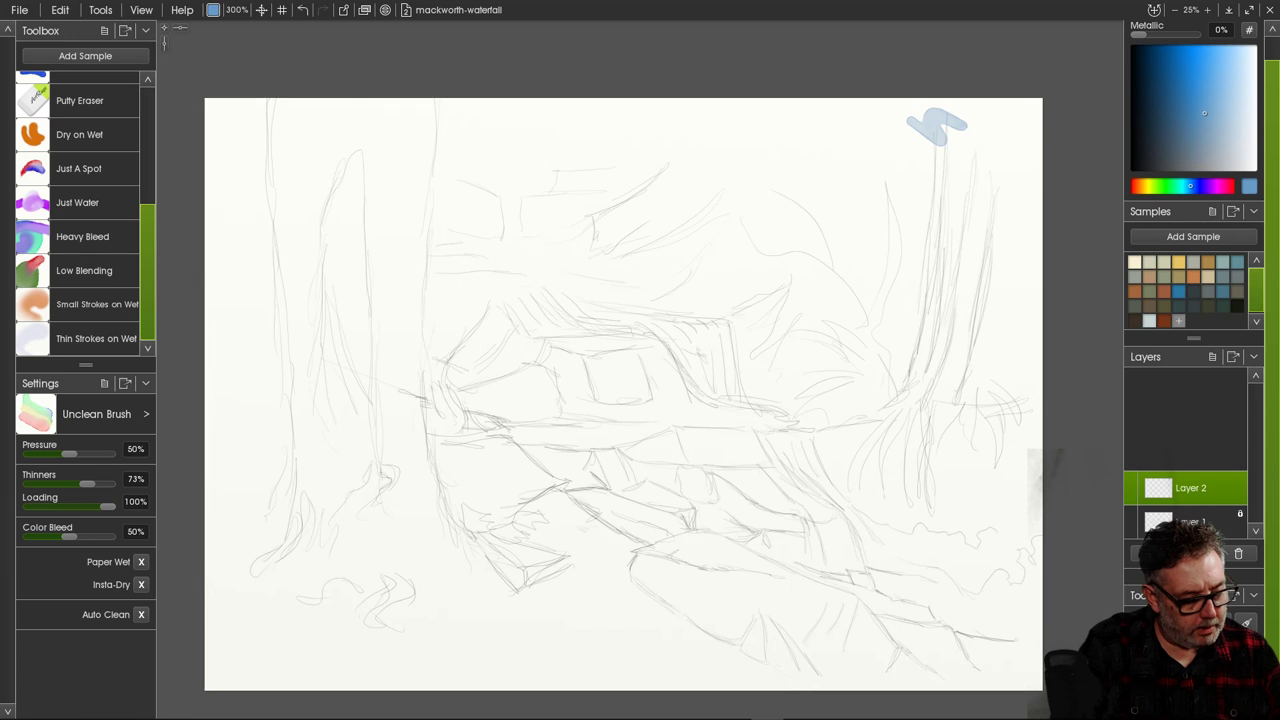
pyautogui.scroll(8, 85, 213)
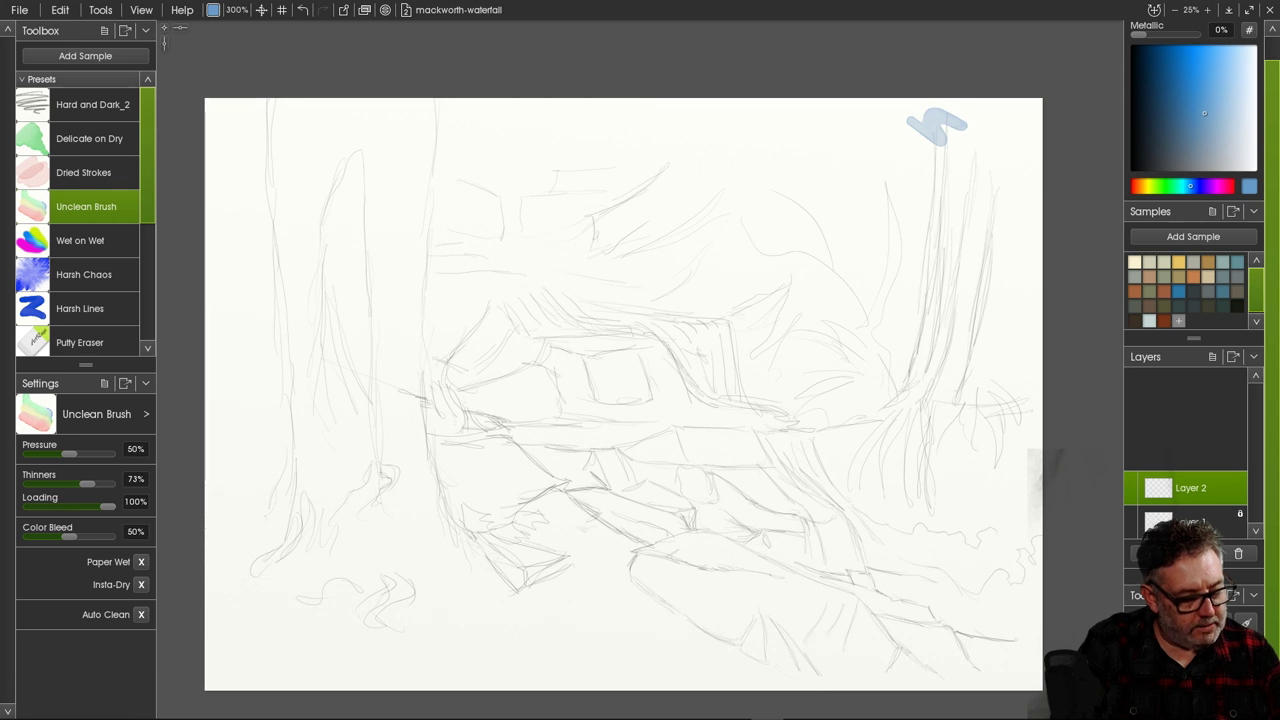
pyautogui.click(89, 138)
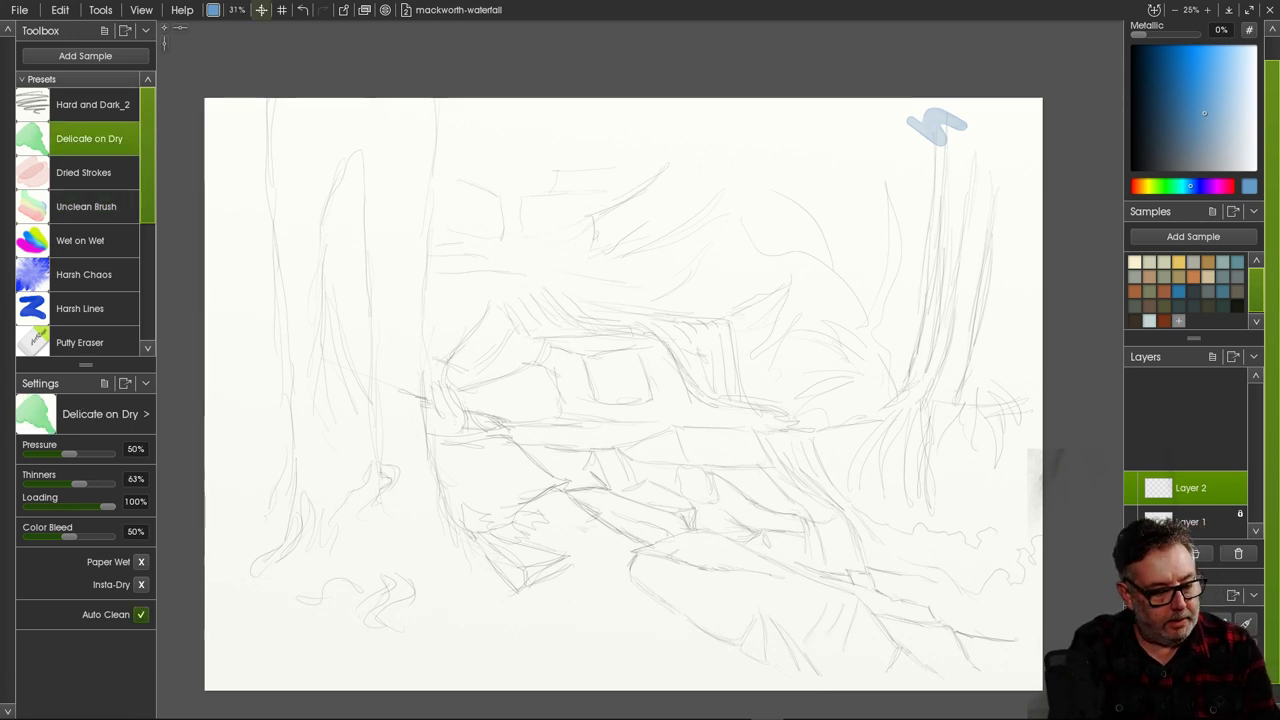
pyautogui.moveTo(237, 10); pyautogui.dragTo(262, 10)
pyautogui.moveTo(900, 128); pyautogui.dragTo(890, 103)
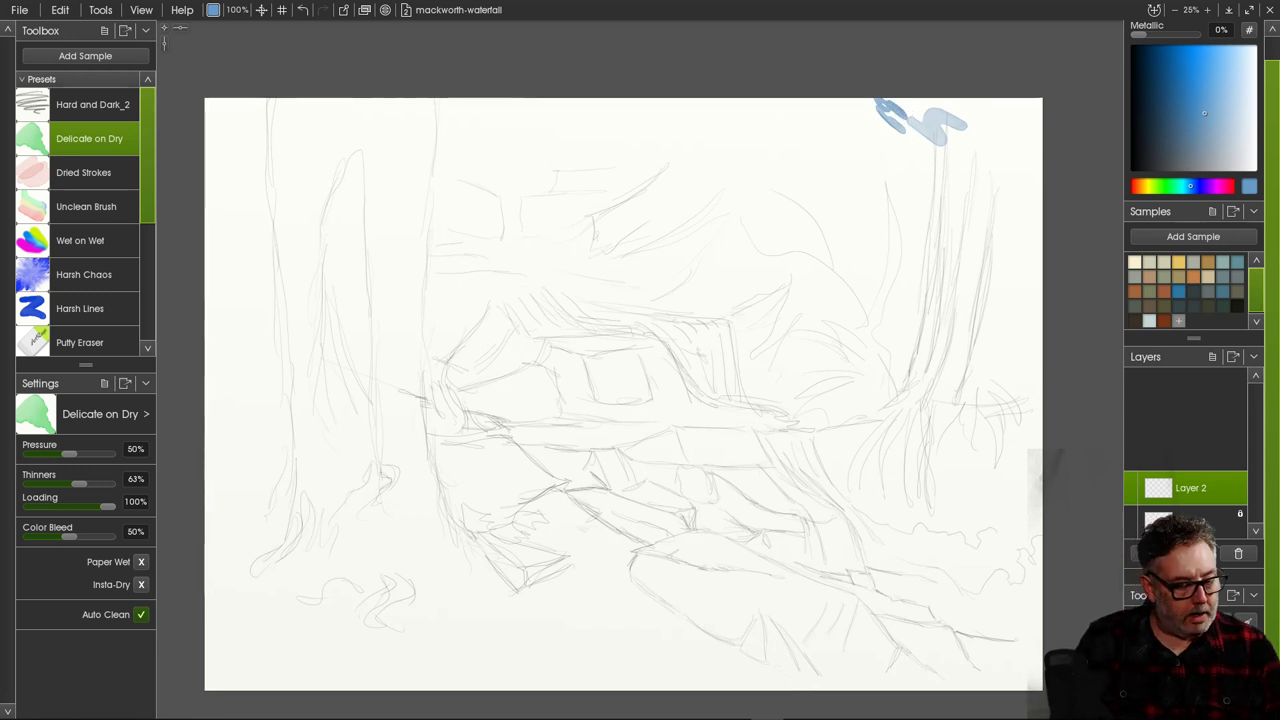
# Switch back to the Unclean Brush preset at 300% size and undo both blue test strokes.
pyautogui.click(86, 206)
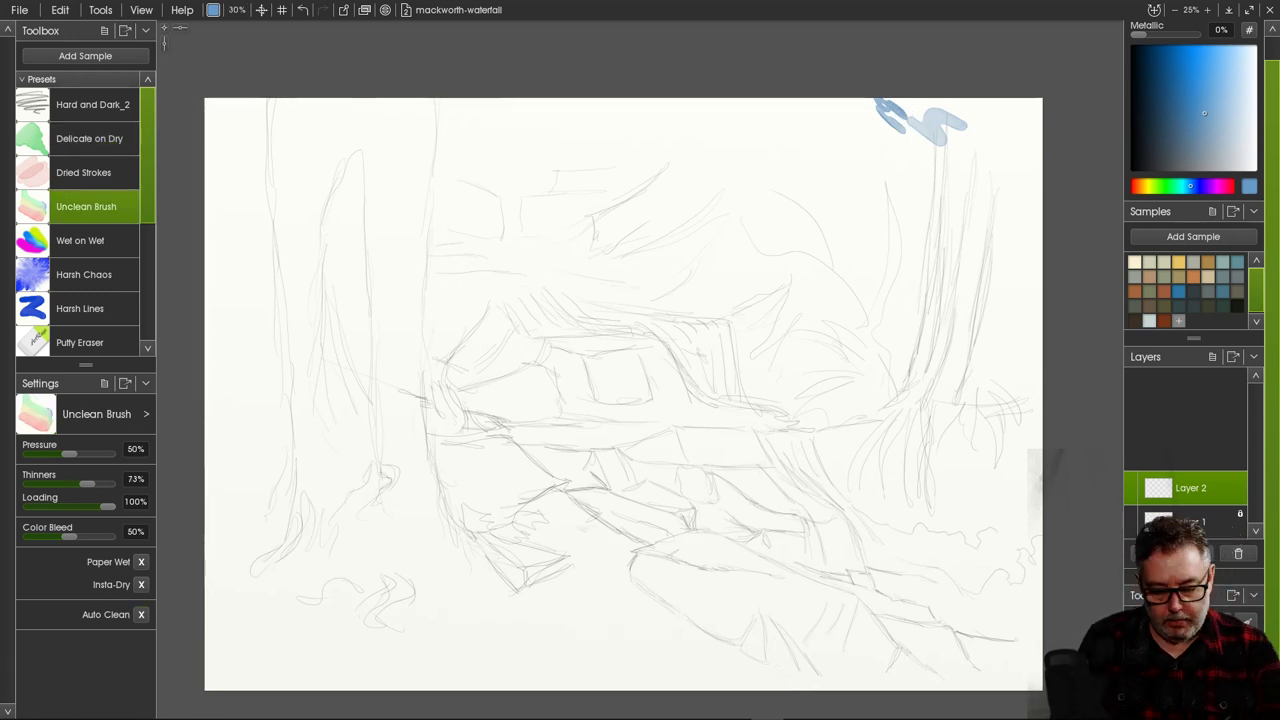
pyautogui.click(237, 10)
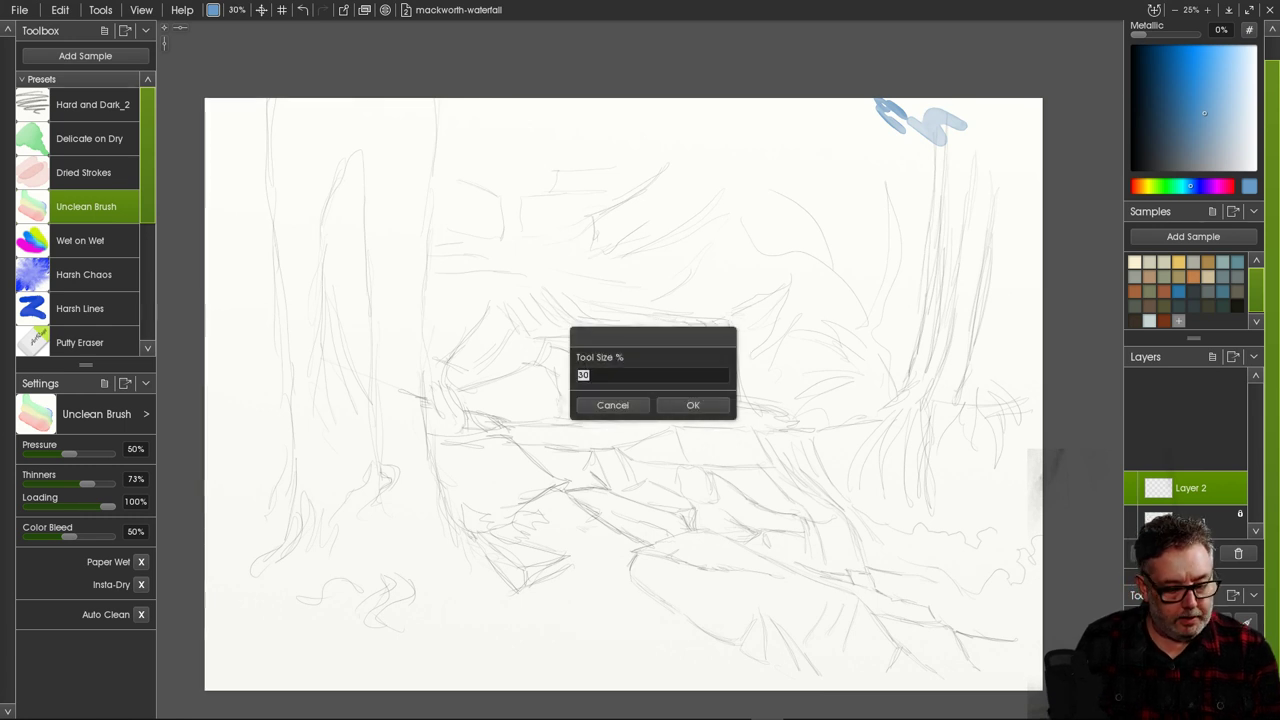
pyautogui.write('300')
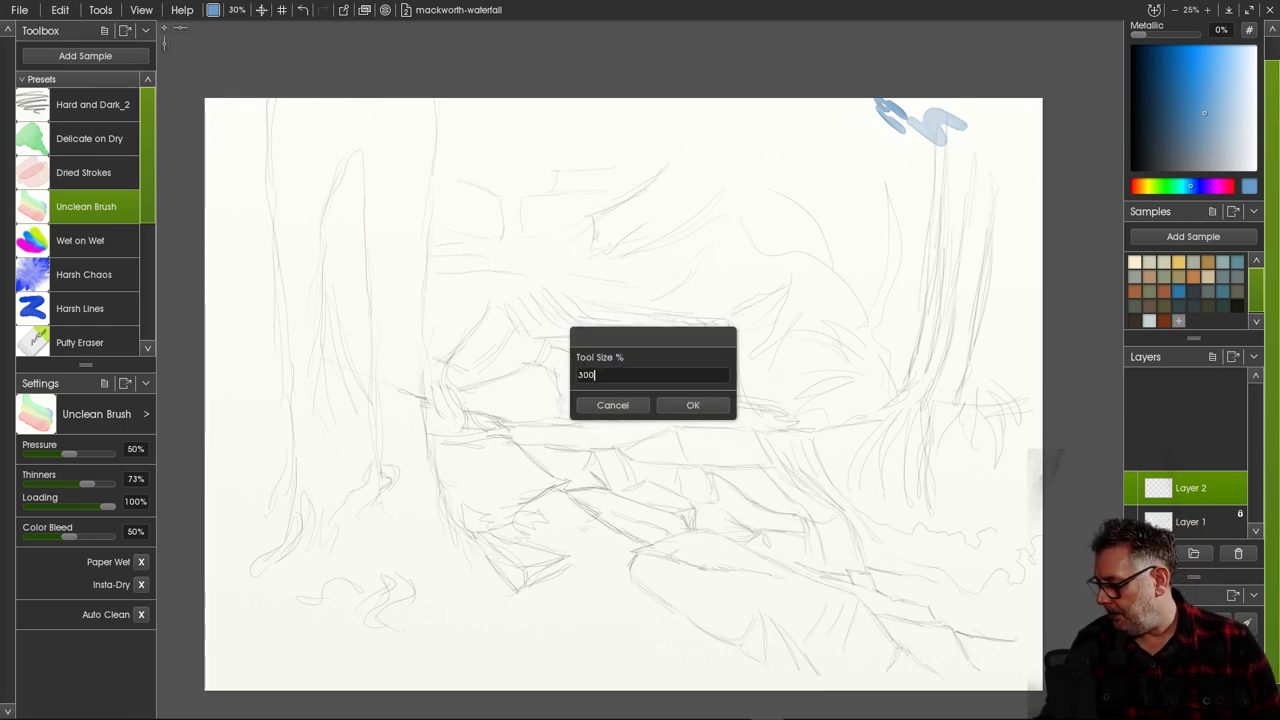
pyautogui.press('Return')
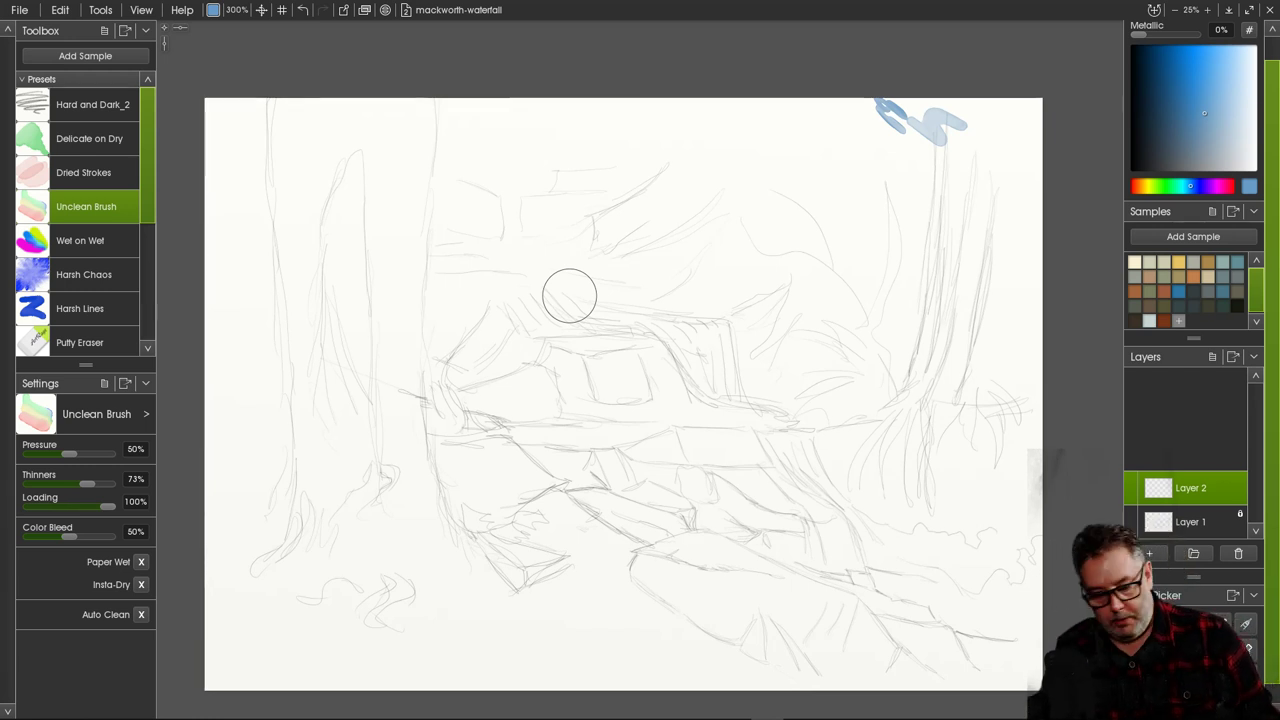
pyautogui.hotkey('ctrl', 'z')
pyautogui.hotkey('ctrl', 'z')
# Paint a pale blue to lavender wash across the upper-right background, around and between the right-hand trunks.
pyautogui.moveTo(917, 106)
pyautogui.mouseDown()
pyautogui.moveTo(944, 134)
pyautogui.moveTo(947, 115)
pyautogui.moveTo(1026, 98)
pyautogui.moveTo(1017, 134)
pyautogui.moveTo(941, 147)
pyautogui.moveTo(971, 157)
pyautogui.moveTo(969, 183)
pyautogui.moveTo(1034, 185)
pyautogui.moveTo(1043, 116)
pyautogui.moveTo(1036, 213)
pyautogui.moveTo(1007, 230)
pyautogui.moveTo(944, 178)
pyautogui.moveTo(911, 206)
pyautogui.moveTo(912, 150)
pyautogui.moveTo(949, 122)
pyautogui.moveTo(875, 104)
pyautogui.moveTo(955, 95)
pyautogui.moveTo(895, 96)
pyautogui.moveTo(864, 118)
pyautogui.moveTo(866, 159)
pyautogui.moveTo(903, 190)
pyautogui.moveTo(866, 196)
pyautogui.moveTo(894, 232)
pyautogui.moveTo(896, 197)
pyautogui.moveTo(930, 219)
pyautogui.moveTo(914, 290)
pyautogui.moveTo(908, 181)
pyautogui.moveTo(885, 137)
pyautogui.moveTo(908, 140)
pyautogui.moveTo(831, 125)
pyautogui.moveTo(828, 89)
pyautogui.moveTo(809, 91)
pyautogui.moveTo(848, 185)
pyautogui.moveTo(788, 179)
pyautogui.moveTo(814, 209)
pyautogui.moveTo(851, 203)
pyautogui.moveTo(864, 256)
pyautogui.moveTo(895, 224)
pyautogui.moveTo(903, 256)
pyautogui.moveTo(885, 277)
pyautogui.moveTo(814, 238)
pyautogui.moveTo(853, 285)
pyautogui.moveTo(898, 309)
pyautogui.moveTo(918, 296)
pyautogui.moveTo(954, 186)
pyautogui.moveTo(943, 335)
pyautogui.moveTo(970, 189)
pyautogui.moveTo(937, 377)
pyautogui.moveTo(988, 233)
pyautogui.moveTo(1029, 272)
pyautogui.moveTo(1037, 248)
pyautogui.moveTo(1012, 307)
pyautogui.moveTo(1030, 245)
pyautogui.mouseUp()
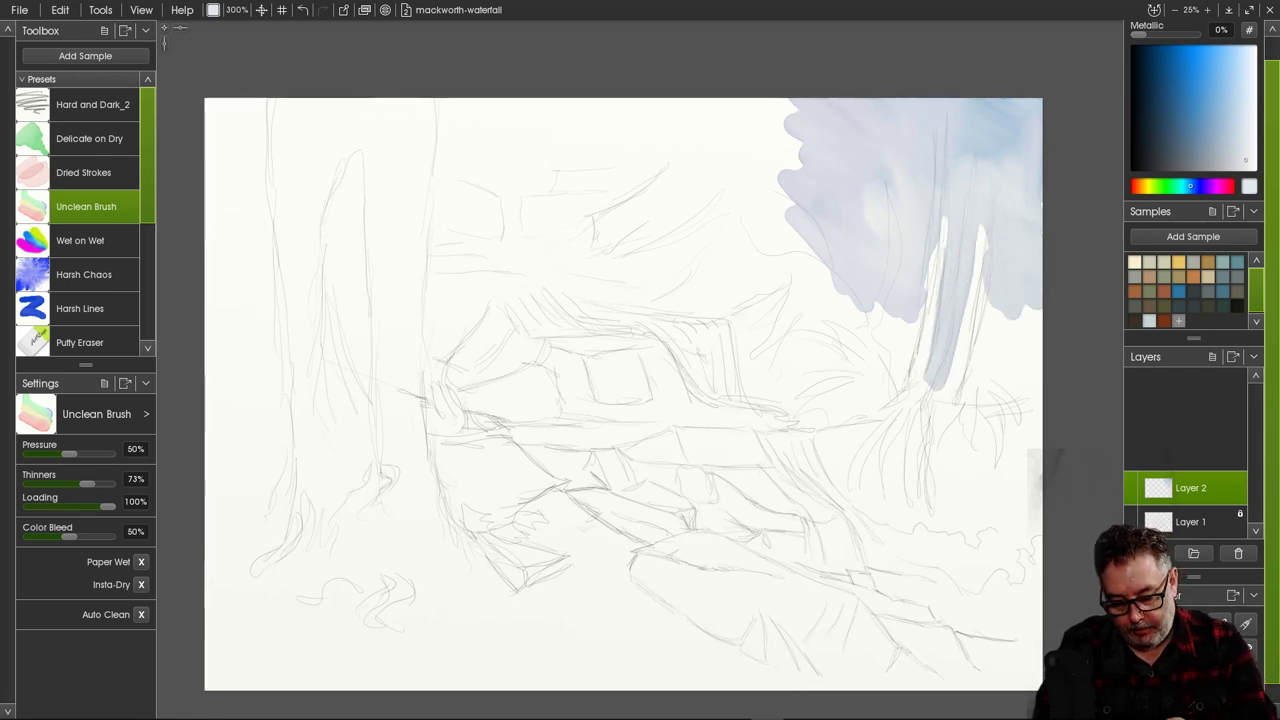
pyautogui.moveTo(990, 355)
pyautogui.mouseDown()
pyautogui.moveTo(1039, 305)
pyautogui.moveTo(1033, 370)
pyautogui.moveTo(987, 281)
pyautogui.moveTo(970, 373)
pyautogui.moveTo(986, 363)
pyautogui.moveTo(1039, 393)
pyautogui.moveTo(1002, 400)
pyautogui.moveTo(914, 324)
pyautogui.moveTo(903, 350)
pyautogui.moveTo(911, 325)
pyautogui.moveTo(864, 279)
pyautogui.moveTo(850, 358)
pyautogui.moveTo(752, 193)
pyautogui.moveTo(777, 194)
pyautogui.moveTo(751, 143)
pyautogui.moveTo(790, 158)
pyautogui.moveTo(766, 91)
pyautogui.moveTo(685, 75)
pyautogui.moveTo(663, 115)
pyautogui.moveTo(763, 192)
pyautogui.moveTo(830, 270)
pyautogui.moveTo(755, 242)
pyautogui.mouseUp()
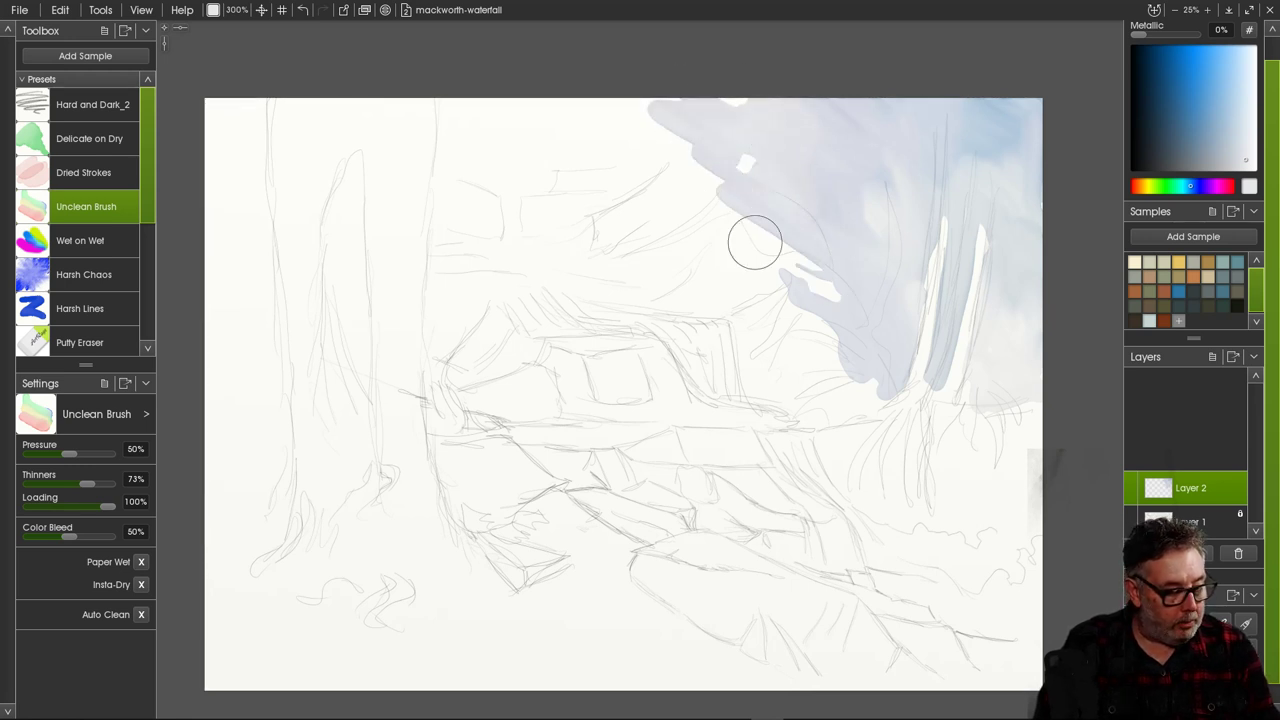
# Soften the wash's edges and the gaps around the right-hand trunks with Harsh Chaos, and pick a medium blue paint colour.
pyautogui.click(84, 274)
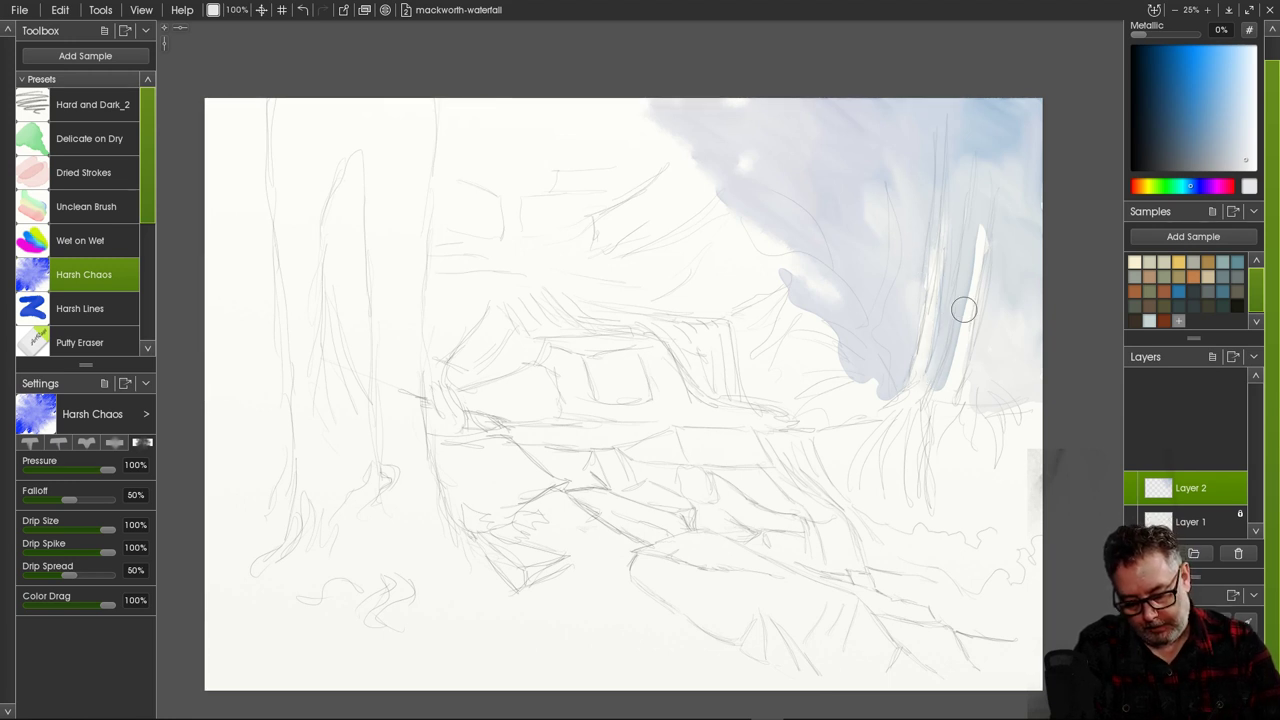
pyautogui.moveTo(983, 238)
pyautogui.mouseDown()
pyautogui.moveTo(987, 158)
pyautogui.moveTo(957, 398)
pyautogui.mouseUp()
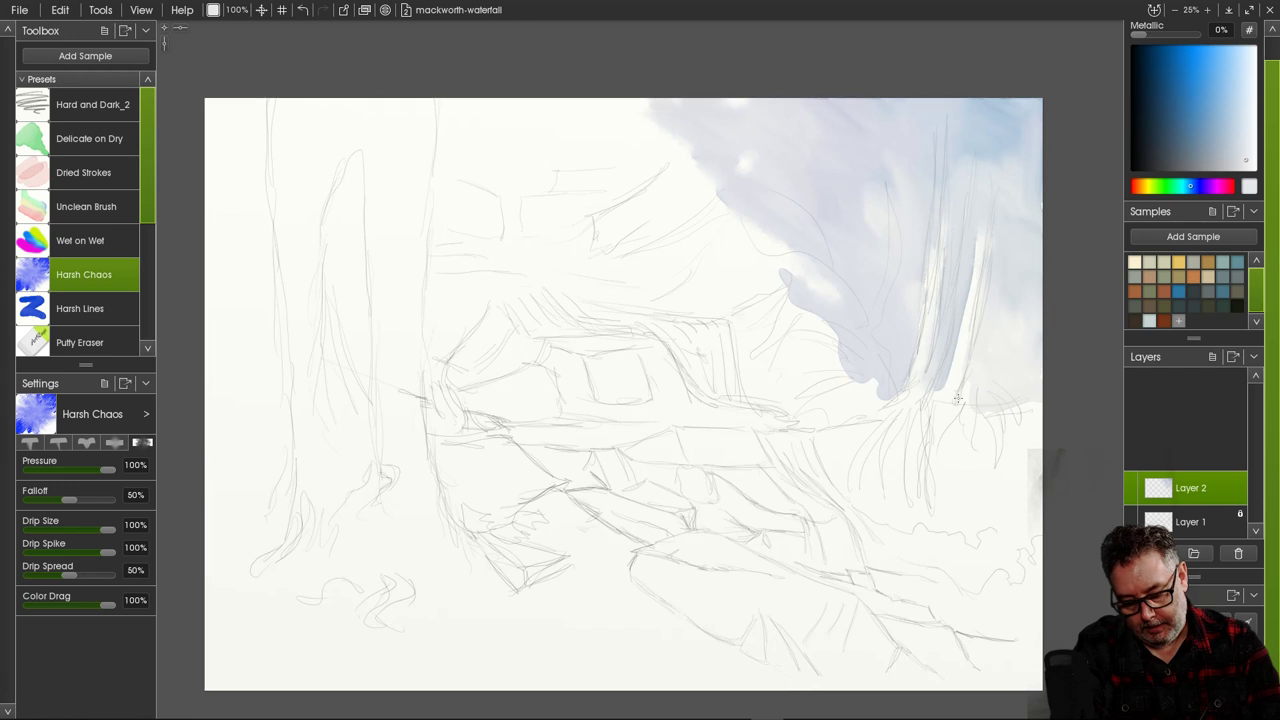
pyautogui.moveTo(956, 346); pyautogui.dragTo(934, 401)
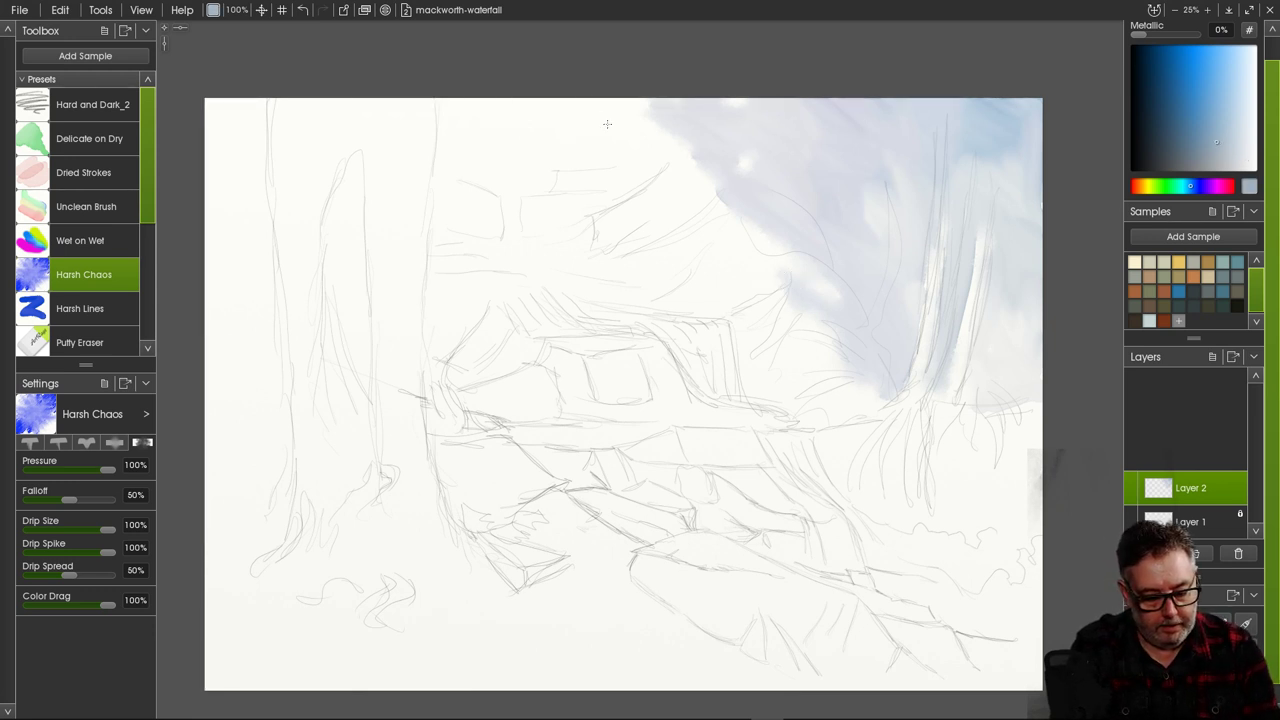
pyautogui.click(1199, 116)
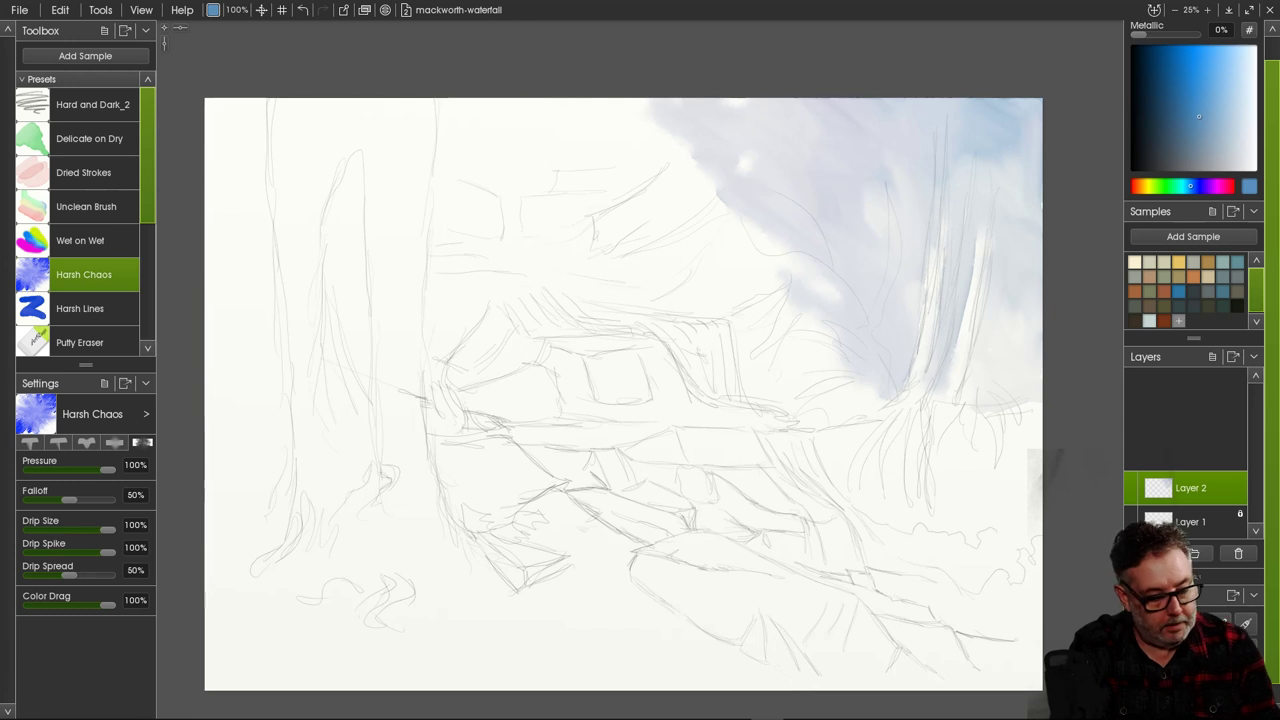
# With Delicate on Dry at 300% size, paint a blue to grey-lavender wash across the upper-middle background.
pyautogui.click(88, 138)
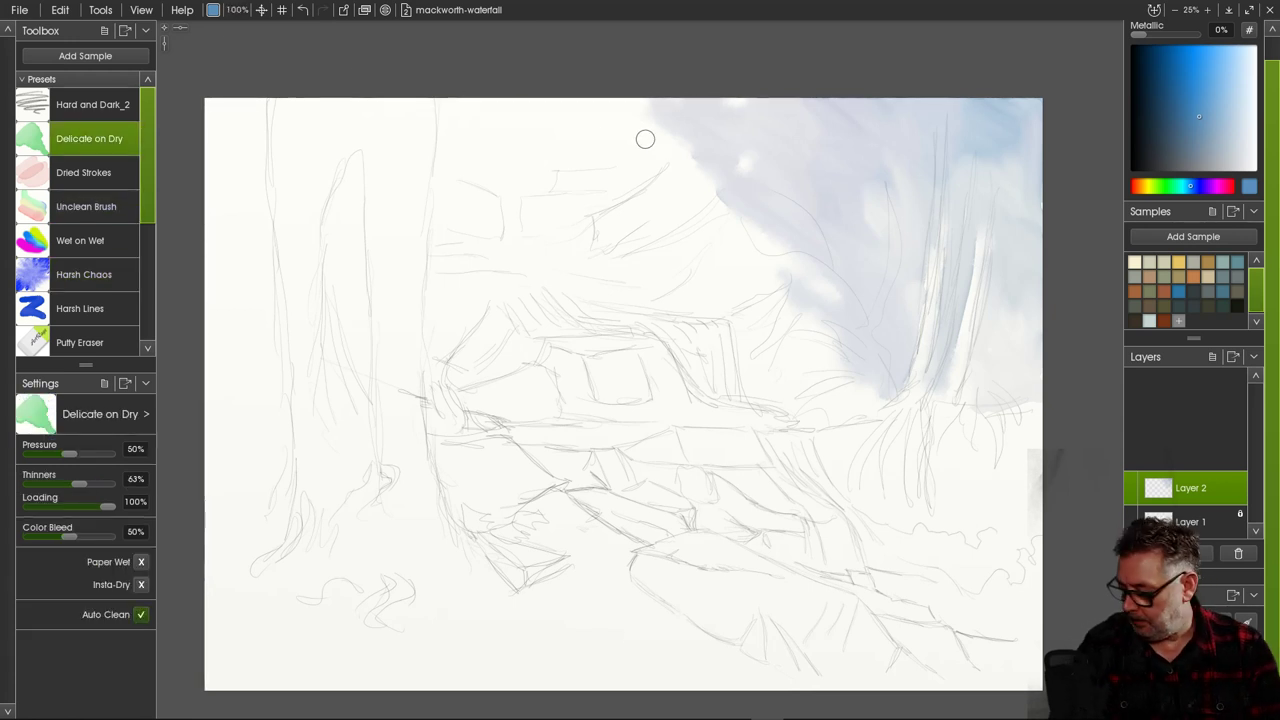
pyautogui.click(237, 10)
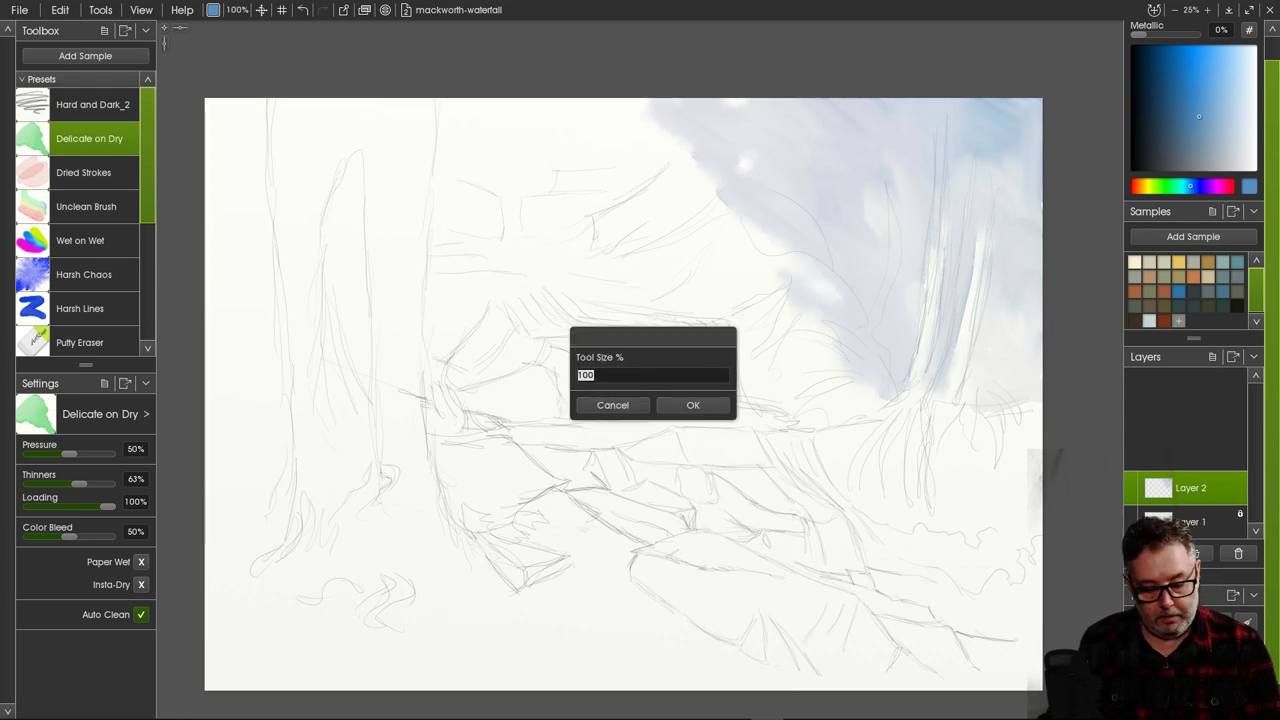
pyautogui.write('300')
pyautogui.press('Return')
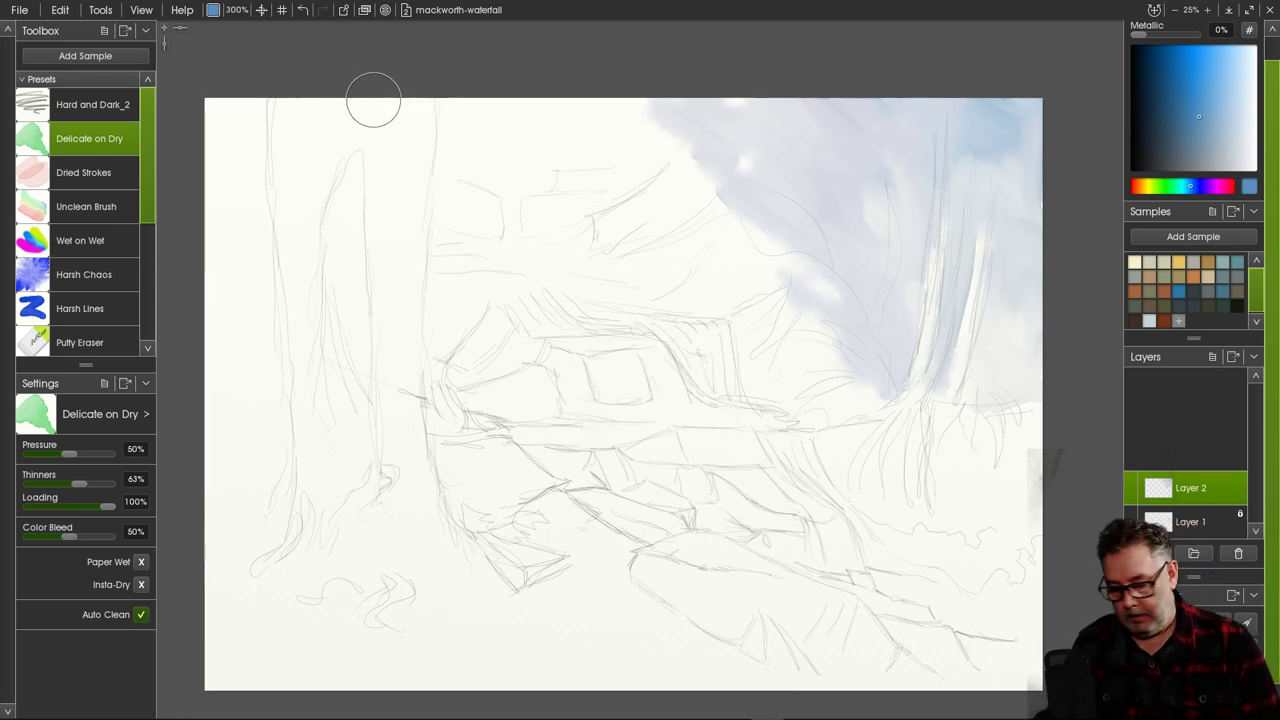
pyautogui.click(594, 112)
pyautogui.moveTo(592, 100)
pyautogui.mouseDown()
pyautogui.moveTo(694, 114)
pyautogui.moveTo(738, 98)
pyautogui.moveTo(626, 131)
pyautogui.moveTo(570, 95)
pyautogui.moveTo(526, 129)
pyautogui.mouseUp()
pyautogui.moveTo(650, 150)
pyautogui.mouseDown()
pyautogui.moveTo(691, 171)
pyautogui.moveTo(666, 157)
pyautogui.moveTo(754, 160)
pyautogui.moveTo(571, 177)
pyautogui.moveTo(591, 194)
pyautogui.mouseUp()
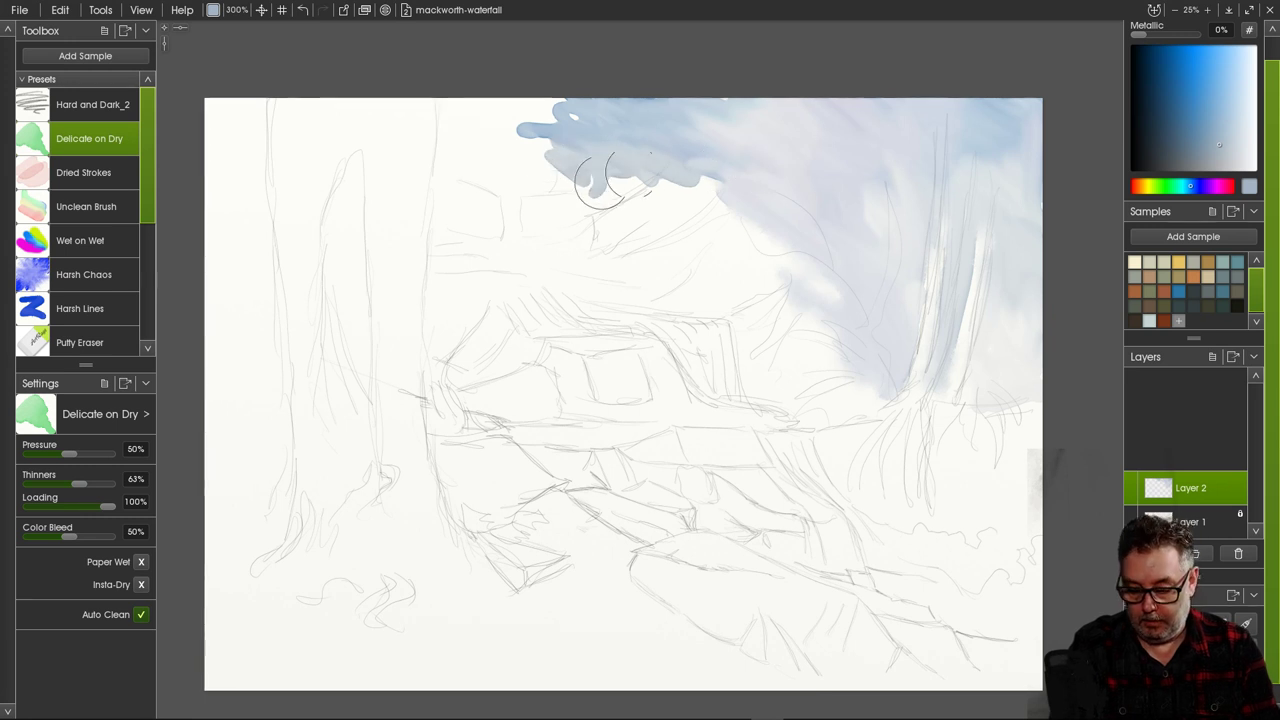
pyautogui.moveTo(505, 170)
pyautogui.mouseDown()
pyautogui.moveTo(559, 158)
pyautogui.moveTo(534, 125)
pyautogui.moveTo(534, 90)
pyautogui.moveTo(583, 95)
pyautogui.moveTo(454, 137)
pyautogui.moveTo(453, 96)
pyautogui.moveTo(495, 113)
pyautogui.moveTo(432, 94)
pyautogui.moveTo(455, 151)
pyautogui.moveTo(423, 98)
pyautogui.moveTo(448, 230)
pyautogui.moveTo(419, 162)
pyautogui.moveTo(427, 150)
pyautogui.moveTo(483, 185)
pyautogui.moveTo(487, 153)
pyautogui.moveTo(525, 174)
pyautogui.moveTo(506, 165)
pyautogui.moveTo(515, 249)
pyautogui.moveTo(506, 167)
pyautogui.moveTo(513, 236)
pyautogui.moveTo(584, 178)
pyautogui.moveTo(525, 190)
pyautogui.moveTo(572, 168)
pyautogui.moveTo(532, 194)
pyautogui.moveTo(659, 167)
pyautogui.moveTo(625, 174)
pyautogui.moveTo(599, 207)
pyautogui.moveTo(679, 162)
pyautogui.moveTo(703, 219)
pyautogui.moveTo(662, 238)
pyautogui.moveTo(740, 192)
pyautogui.moveTo(647, 254)
pyautogui.moveTo(705, 253)
pyautogui.moveTo(752, 225)
pyautogui.moveTo(768, 245)
pyautogui.moveTo(766, 286)
pyautogui.mouseUp()
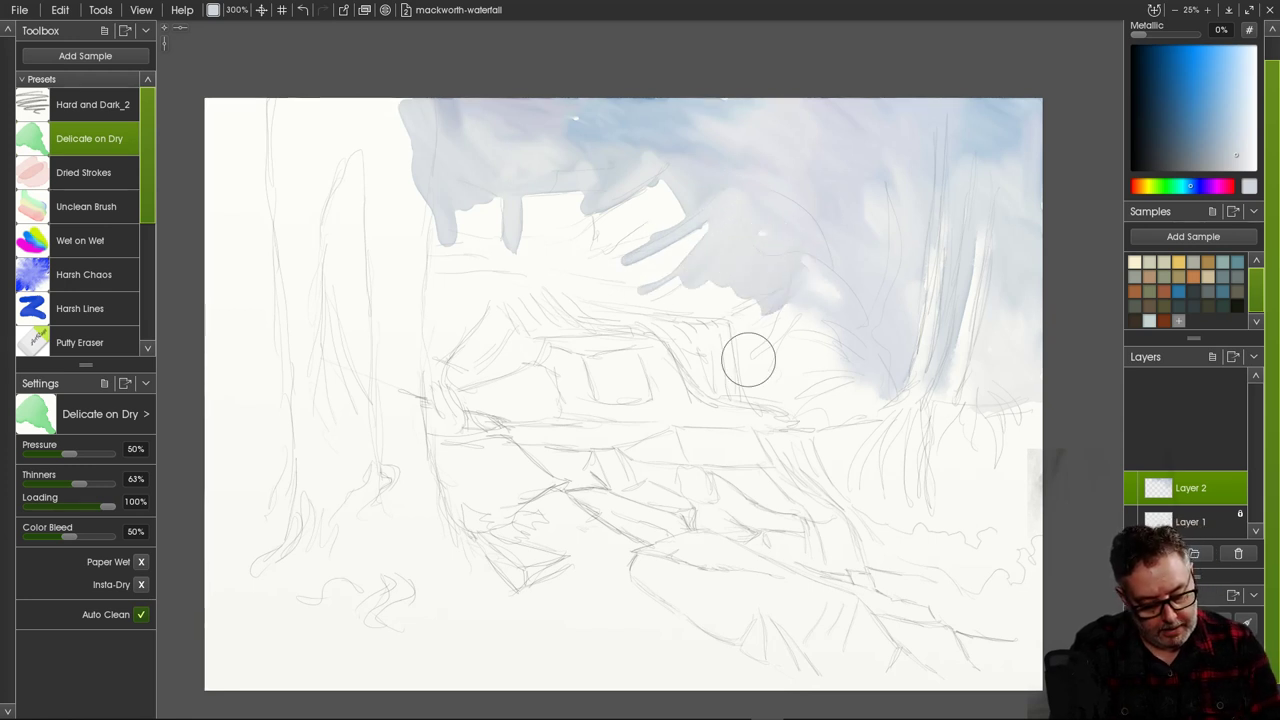
# Extend the pale grey-lavender wash down to the upper edge of the central ledge and along the canvas's left edge beside the large trunk.
pyautogui.moveTo(748, 359)
pyautogui.mouseDown()
pyautogui.moveTo(726, 280)
pyautogui.moveTo(787, 247)
pyautogui.moveTo(739, 339)
pyautogui.moveTo(801, 259)
pyautogui.moveTo(760, 335)
pyautogui.moveTo(779, 337)
pyautogui.moveTo(774, 358)
pyautogui.moveTo(742, 377)
pyautogui.moveTo(734, 307)
pyautogui.moveTo(744, 378)
pyautogui.moveTo(742, 307)
pyautogui.moveTo(770, 403)
pyautogui.moveTo(759, 387)
pyautogui.moveTo(801, 400)
pyautogui.moveTo(763, 335)
pyautogui.moveTo(777, 373)
pyautogui.moveTo(816, 398)
pyautogui.moveTo(747, 373)
pyautogui.moveTo(746, 384)
pyautogui.moveTo(765, 395)
pyautogui.moveTo(772, 363)
pyautogui.moveTo(728, 306)
pyautogui.moveTo(700, 304)
pyautogui.moveTo(734, 309)
pyautogui.moveTo(648, 297)
pyautogui.moveTo(751, 296)
pyautogui.mouseUp()
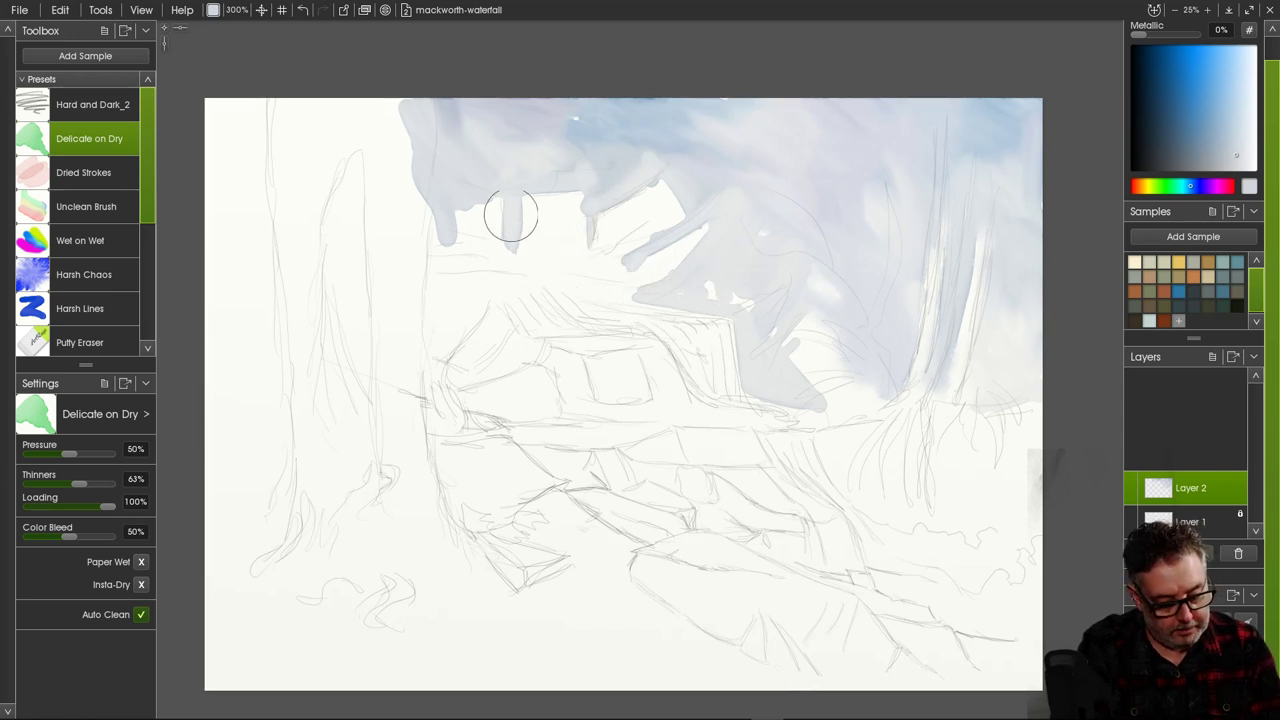
pyautogui.moveTo(445, 228)
pyautogui.mouseDown()
pyautogui.moveTo(460, 265)
pyautogui.moveTo(451, 260)
pyautogui.moveTo(591, 281)
pyautogui.moveTo(552, 283)
pyautogui.mouseUp()
pyautogui.moveTo(244, 101)
pyautogui.mouseDown()
pyautogui.moveTo(251, 205)
pyautogui.moveTo(239, 114)
pyautogui.moveTo(217, 112)
pyautogui.moveTo(213, 215)
pyautogui.moveTo(229, 357)
pyautogui.moveTo(256, 209)
pyautogui.moveTo(276, 411)
pyautogui.moveTo(255, 366)
pyautogui.moveTo(249, 428)
pyautogui.moveTo(225, 450)
pyautogui.moveTo(202, 353)
pyautogui.moveTo(251, 407)
pyautogui.moveTo(271, 288)
pyautogui.moveTo(263, 120)
pyautogui.moveTo(271, 318)
pyautogui.moveTo(256, 480)
pyautogui.moveTo(261, 497)
pyautogui.moveTo(283, 443)
pyautogui.moveTo(276, 508)
pyautogui.mouseUp()
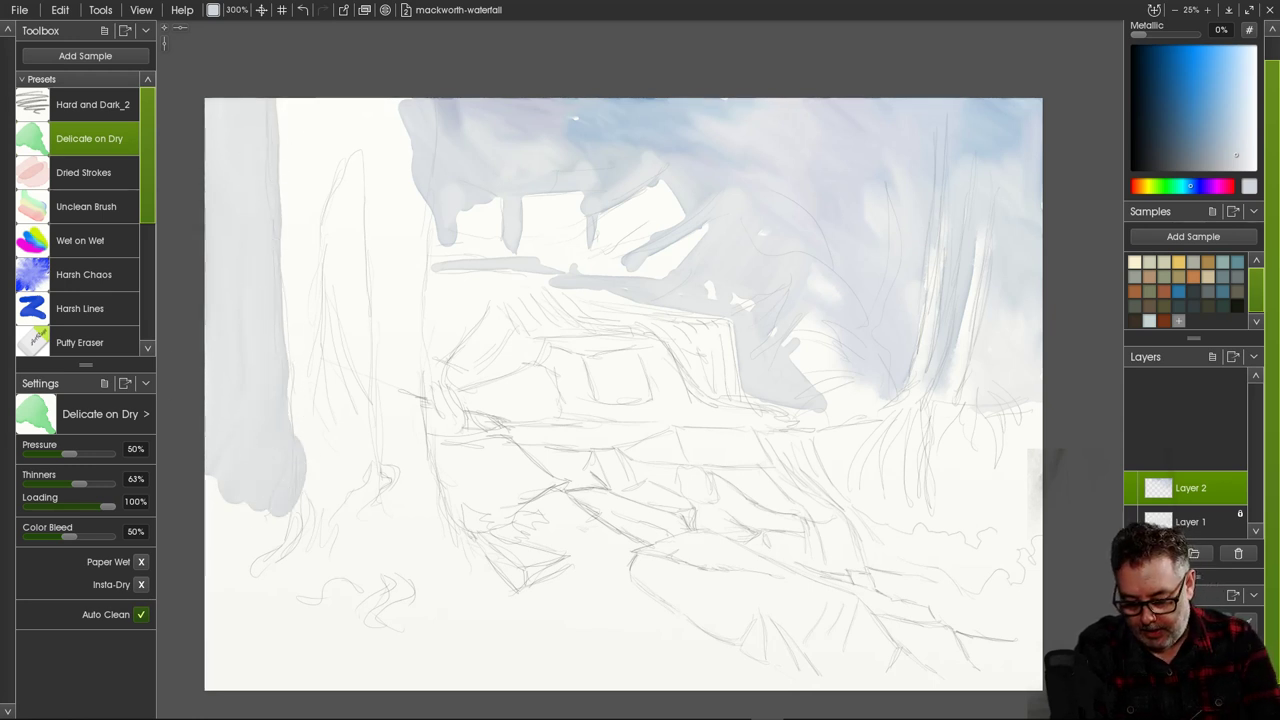
# Paint the large left-hand trunk with light brown on its shaded right side and lighter tan across the rest.
pyautogui.click(1208, 262)
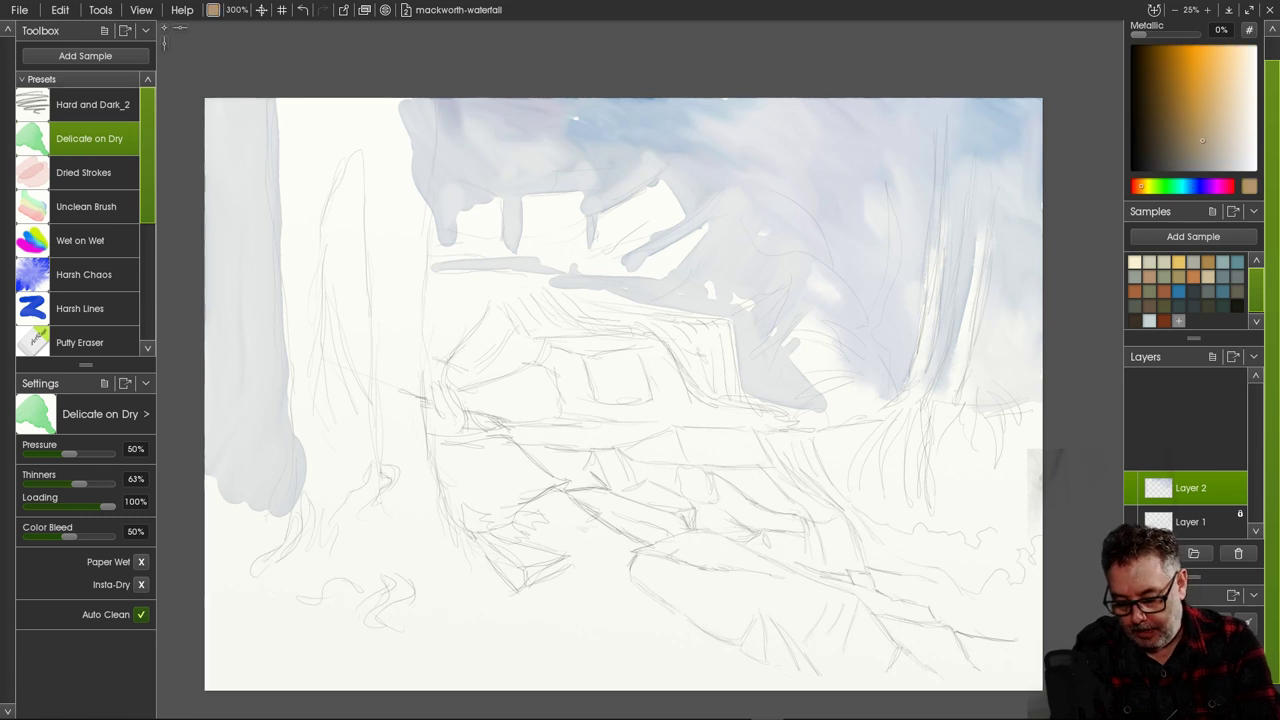
pyautogui.moveTo(366, 100)
pyautogui.mouseDown()
pyautogui.moveTo(382, 186)
pyautogui.moveTo(389, 92)
pyautogui.moveTo(404, 116)
pyautogui.moveTo(423, 210)
pyautogui.mouseUp()
pyautogui.moveTo(410, 147)
pyautogui.mouseDown()
pyautogui.moveTo(400, 215)
pyautogui.moveTo(383, 200)
pyautogui.moveTo(375, 212)
pyautogui.mouseUp()
pyautogui.moveTo(365, 90)
pyautogui.mouseDown()
pyautogui.moveTo(385, 250)
pyautogui.moveTo(414, 290)
pyautogui.moveTo(406, 331)
pyautogui.moveTo(400, 272)
pyautogui.moveTo(410, 436)
pyautogui.mouseUp()
pyautogui.click(1217, 104)
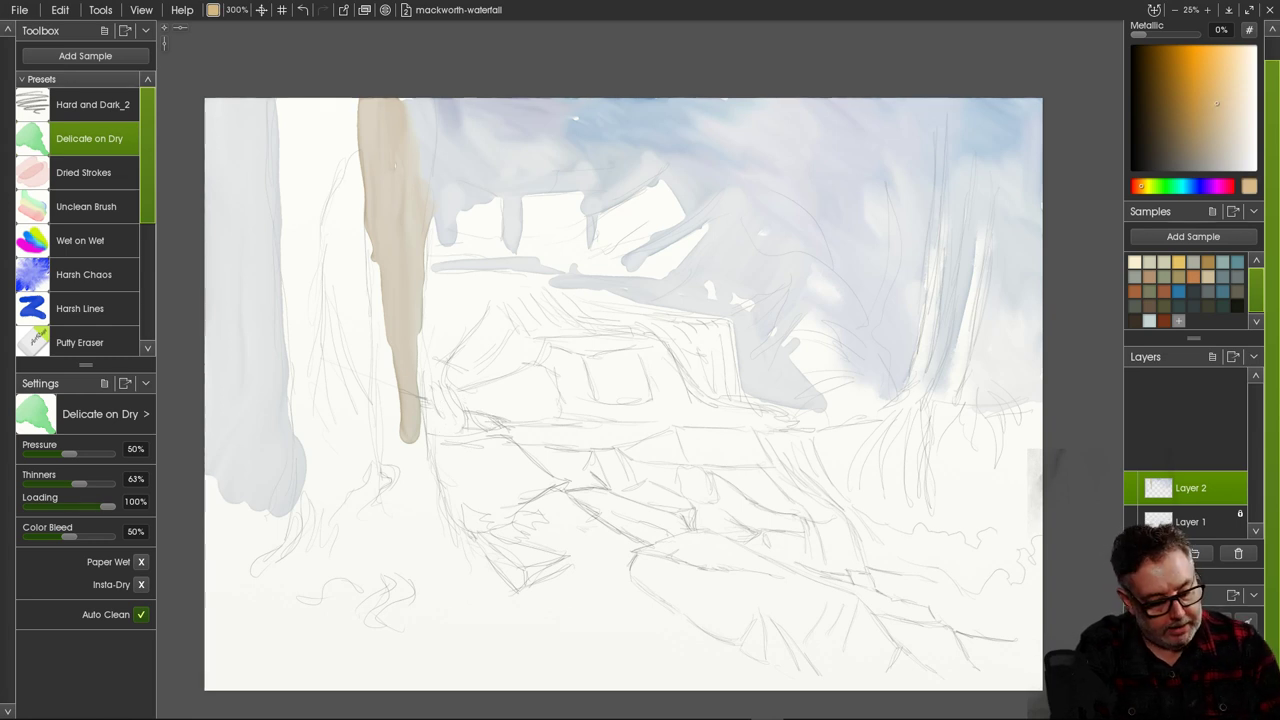
pyautogui.moveTo(340, 100)
pyautogui.mouseDown()
pyautogui.moveTo(354, 157)
pyautogui.moveTo(340, 114)
pyautogui.moveTo(306, 200)
pyautogui.moveTo(291, 103)
pyautogui.moveTo(297, 283)
pyautogui.moveTo(315, 305)
pyautogui.moveTo(317, 286)
pyautogui.moveTo(320, 414)
pyautogui.moveTo(294, 340)
pyautogui.moveTo(295, 377)
pyautogui.moveTo(314, 386)
pyautogui.moveTo(343, 286)
pyautogui.moveTo(377, 456)
pyautogui.moveTo(411, 420)
pyautogui.moveTo(426, 514)
pyautogui.moveTo(446, 522)
pyautogui.moveTo(350, 474)
pyautogui.moveTo(360, 451)
pyautogui.moveTo(329, 409)
pyautogui.moveTo(305, 500)
pyautogui.moveTo(320, 506)
pyautogui.moveTo(331, 480)
pyautogui.mouseUp()
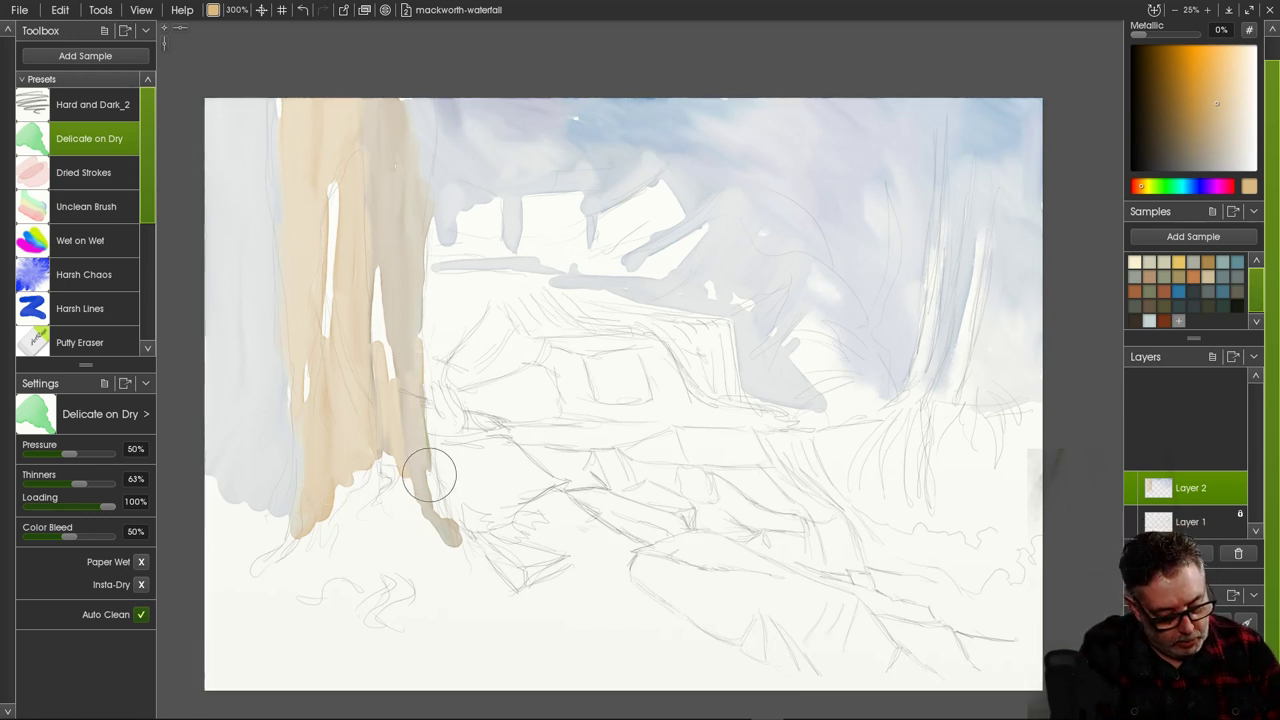
pyautogui.moveTo(429, 477); pyautogui.dragTo(476, 557)
# Soften the large trunk's tan wash and the edges of the central background wash with Harsh Chaos.
pyautogui.click(84, 274)
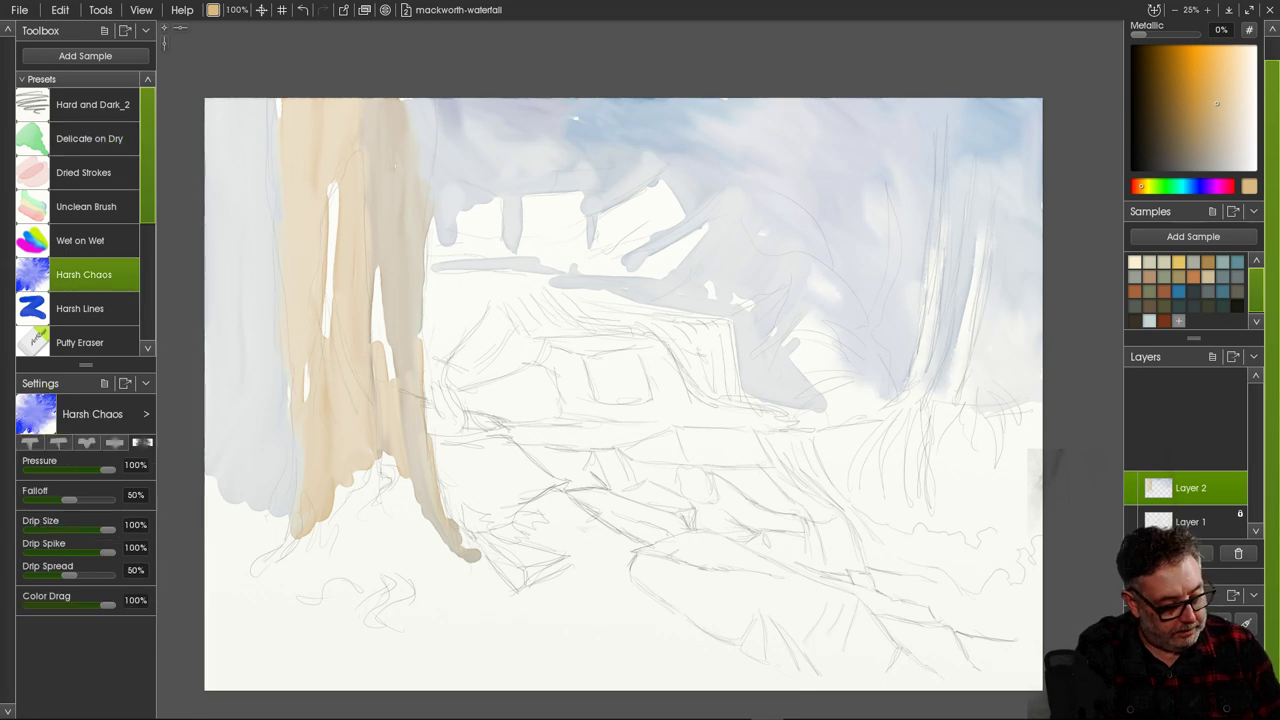
pyautogui.rightClick(420, 350)
pyautogui.click(391, 192)
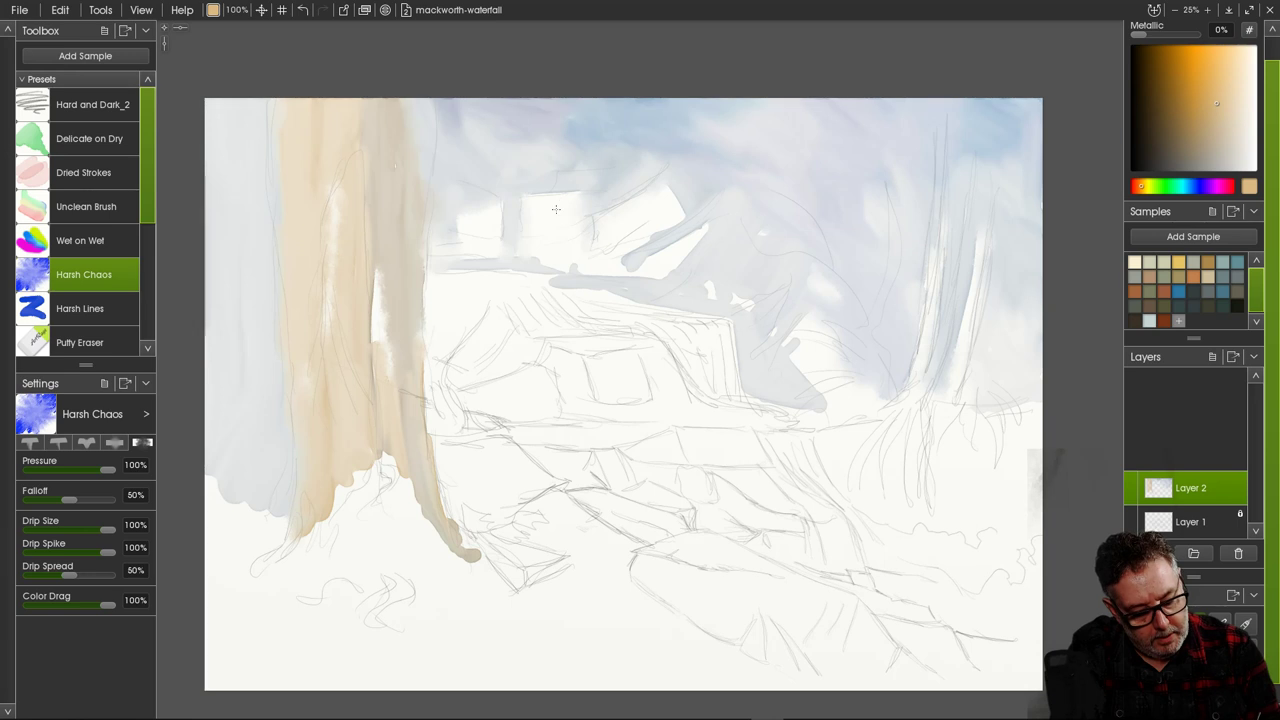
pyautogui.moveTo(574, 201); pyautogui.dragTo(554, 187)
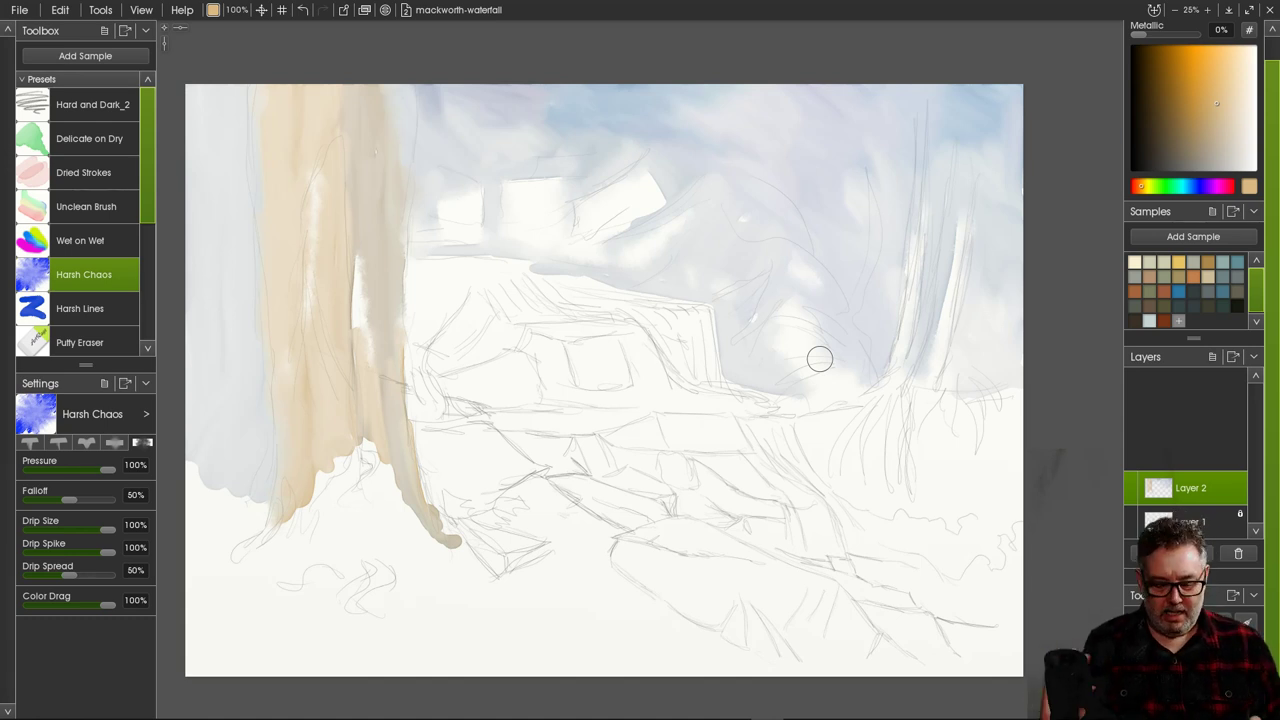
pyautogui.rightClick(832, 396)
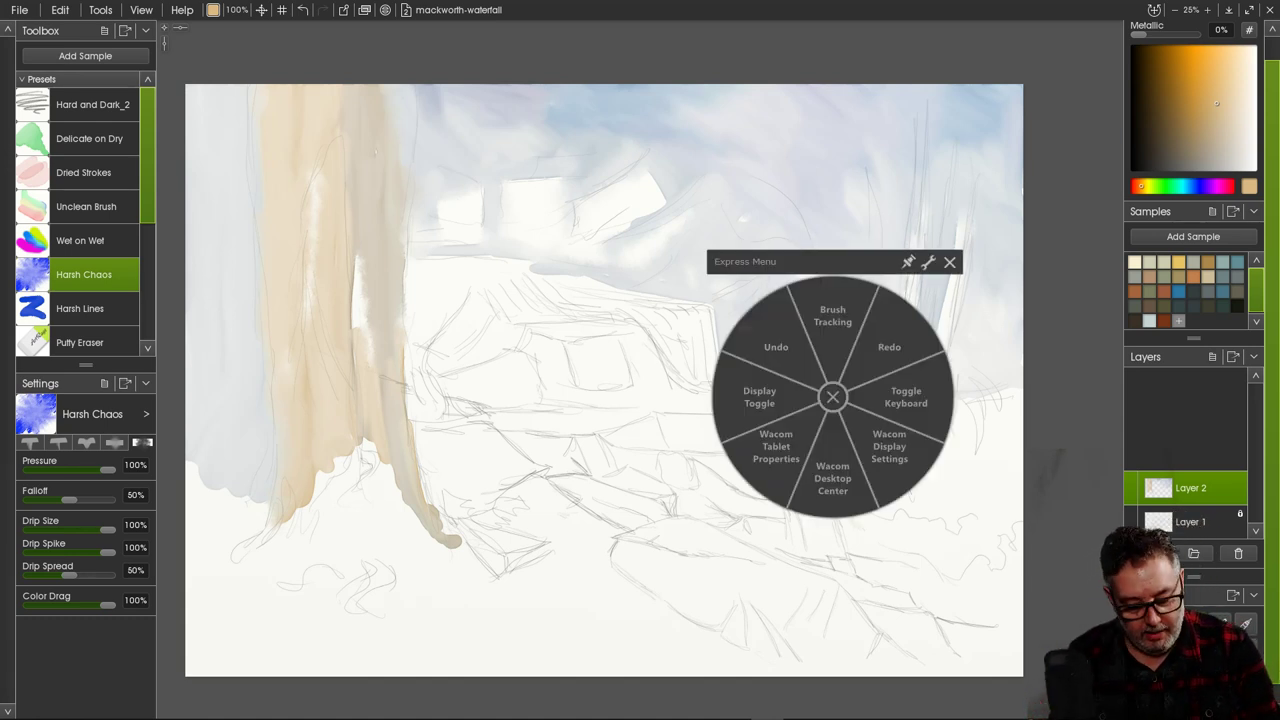
pyautogui.click(950, 262)
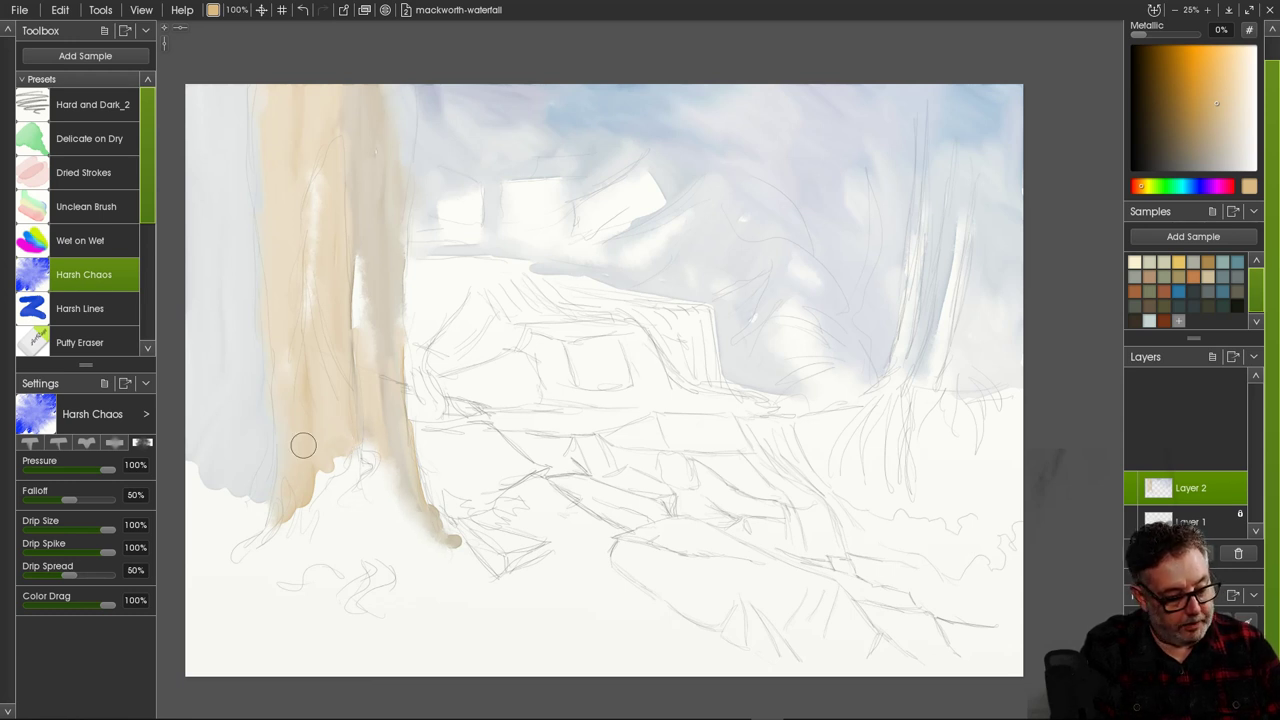
# Paint the large trunk's base and roots in tan with Delicate on Dry at 300% size.
pyautogui.click(88, 138)
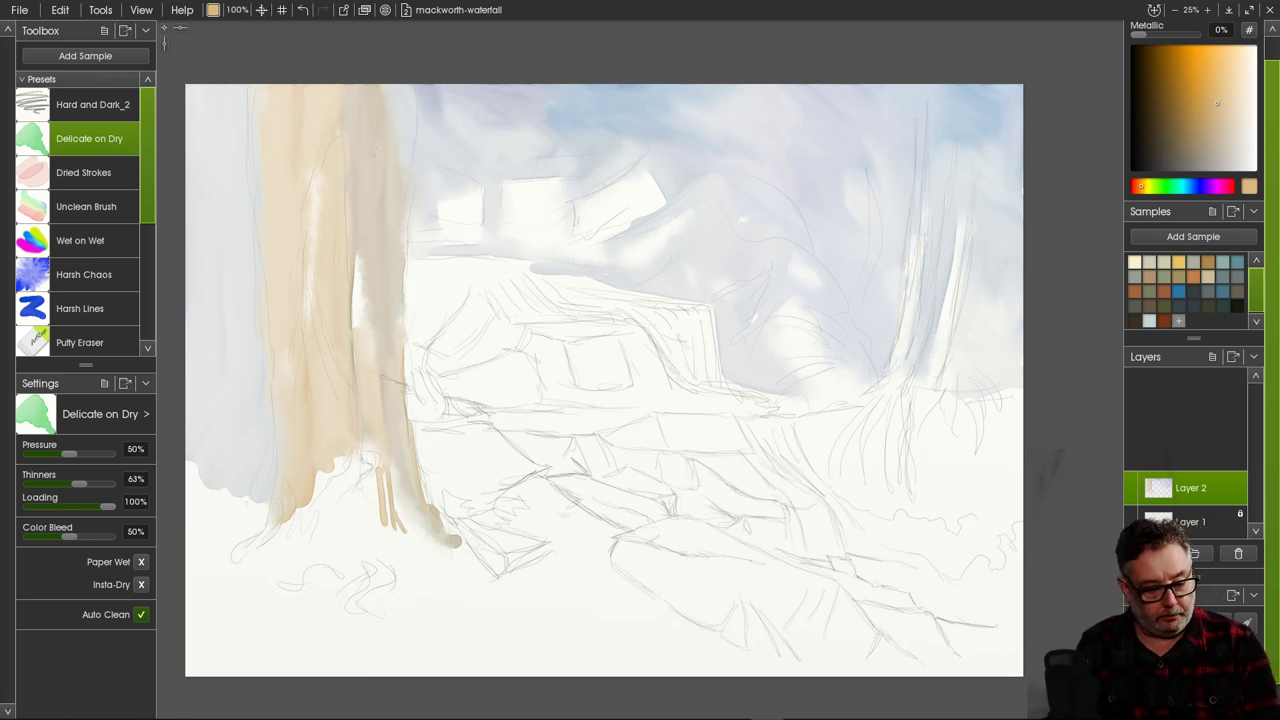
pyautogui.press('s')
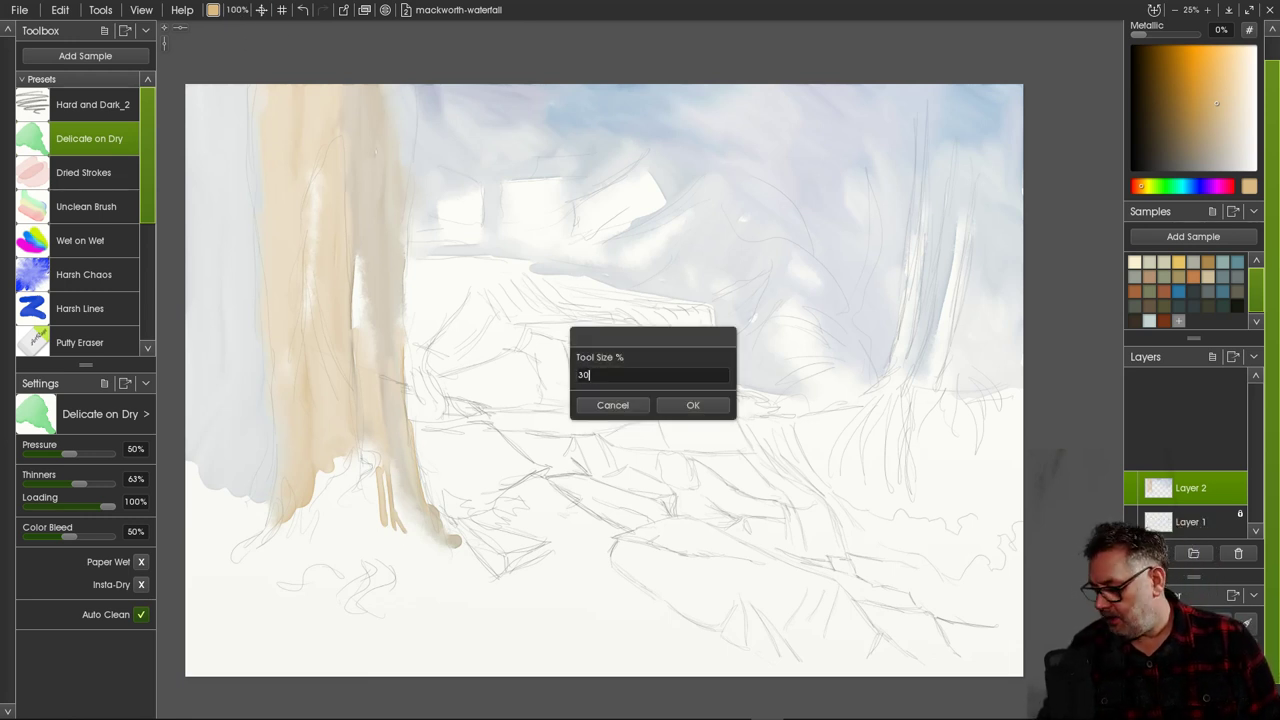
pyautogui.write('300')
pyautogui.press('Return')
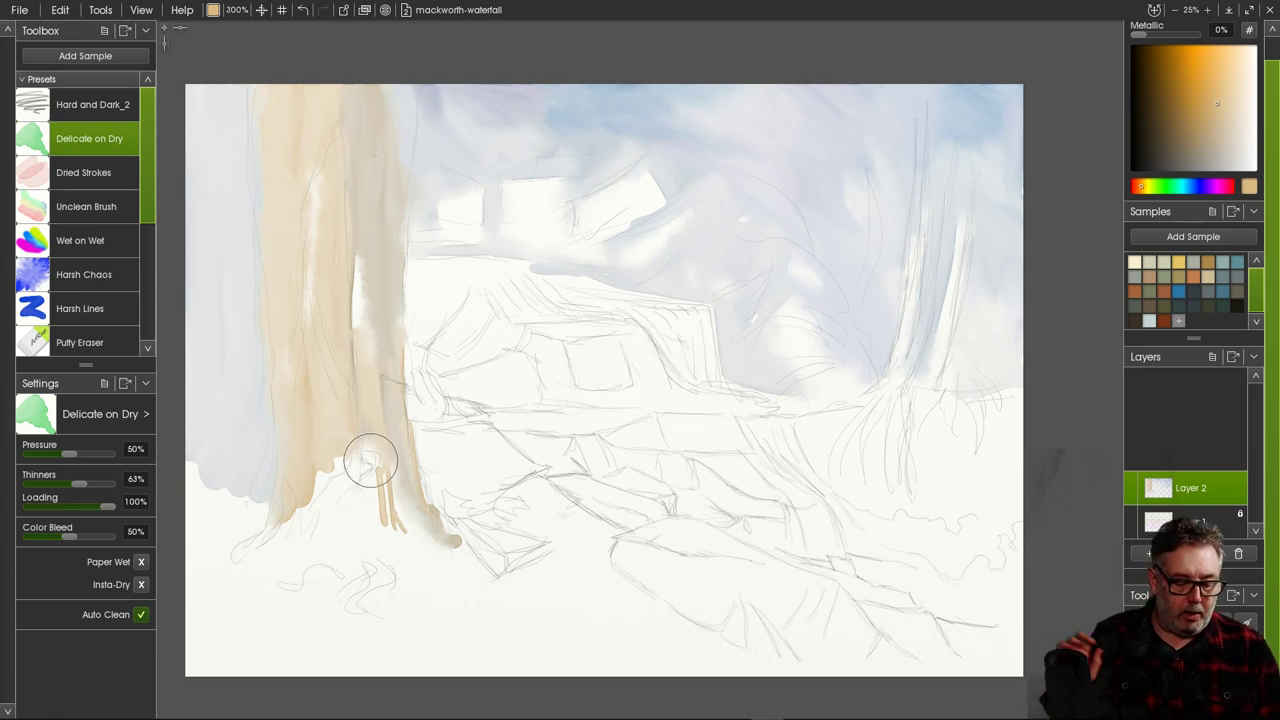
pyautogui.moveTo(371, 457)
pyautogui.mouseDown()
pyautogui.moveTo(375, 522)
pyautogui.moveTo(399, 546)
pyautogui.moveTo(449, 557)
pyautogui.mouseUp()
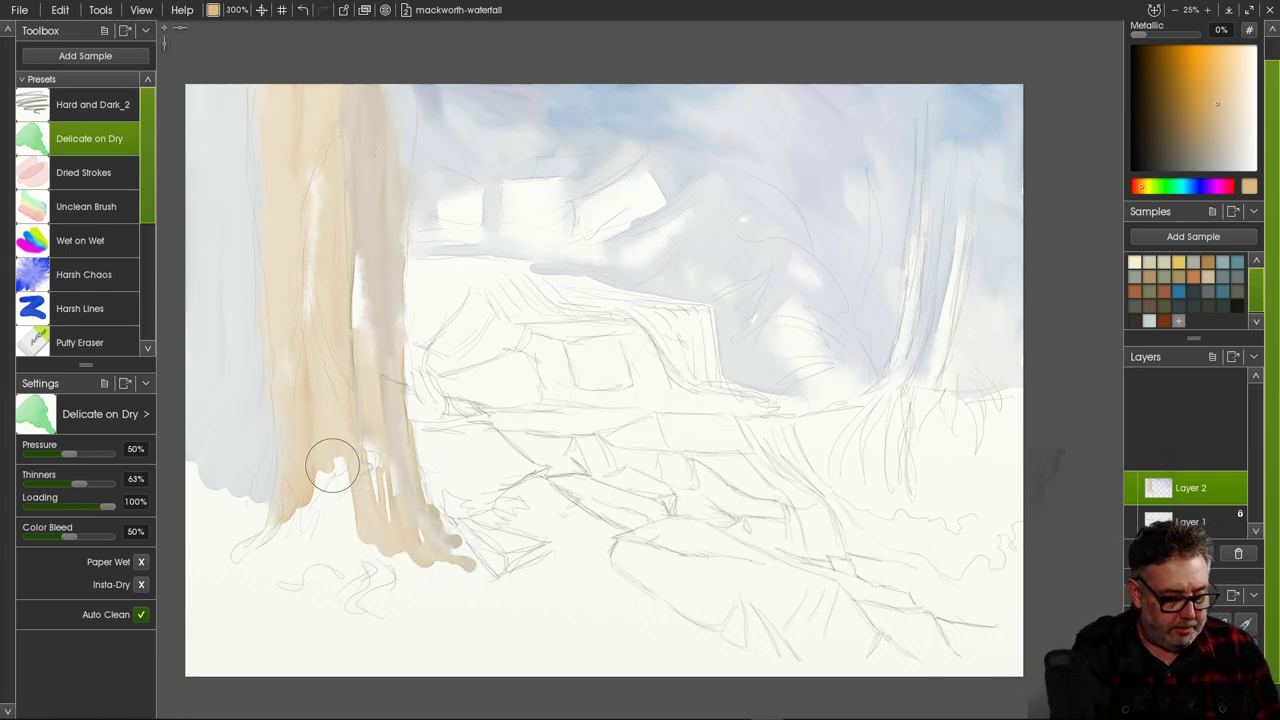
pyautogui.moveTo(331, 463)
pyautogui.mouseDown()
pyautogui.moveTo(344, 517)
pyautogui.moveTo(320, 467)
pyautogui.moveTo(324, 511)
pyautogui.moveTo(299, 499)
pyautogui.moveTo(303, 521)
pyautogui.moveTo(314, 485)
pyautogui.moveTo(321, 559)
pyautogui.moveTo(328, 550)
pyautogui.moveTo(305, 504)
pyautogui.moveTo(289, 561)
pyautogui.moveTo(259, 563)
pyautogui.moveTo(320, 567)
pyautogui.moveTo(322, 551)
pyautogui.moveTo(335, 567)
pyautogui.moveTo(292, 548)
pyautogui.moveTo(278, 584)
pyautogui.moveTo(415, 535)
pyautogui.mouseUp()
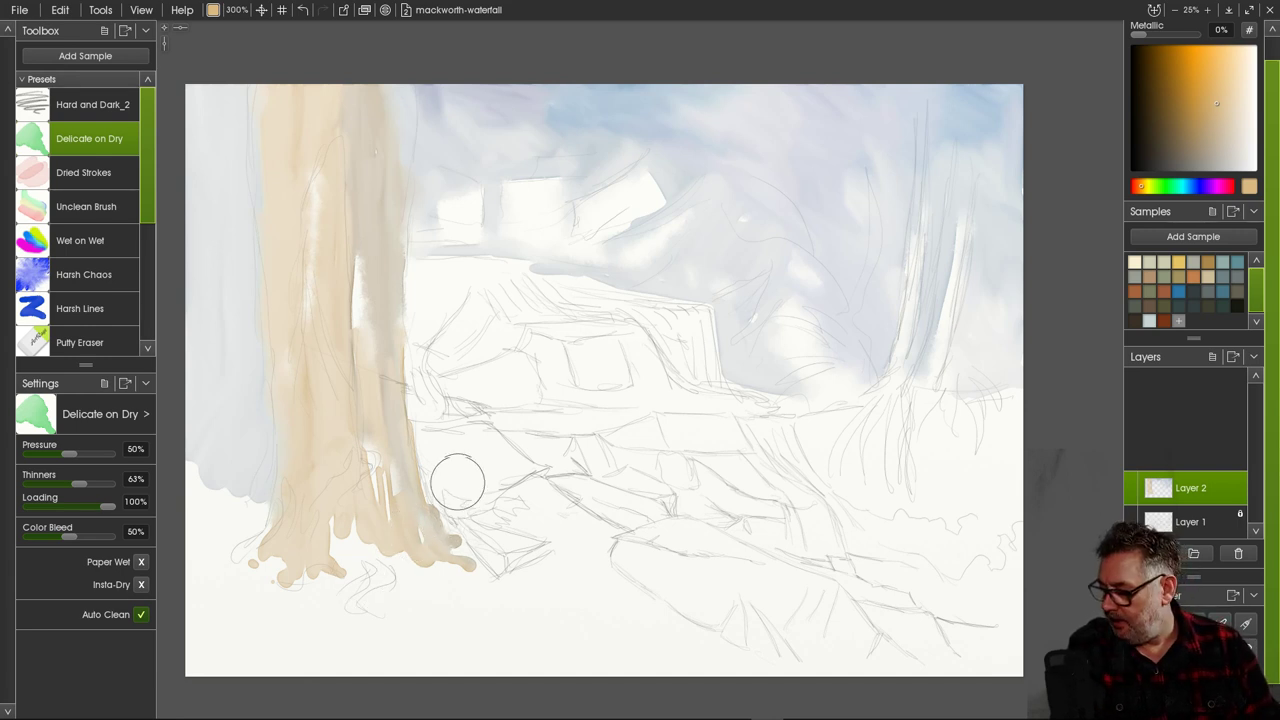
# Spread the tan wash over the bank beside the large trunk and across the lower-left foreground.
pyautogui.moveTo(457, 483)
pyautogui.mouseDown()
pyautogui.moveTo(451, 440)
pyautogui.moveTo(483, 436)
pyautogui.moveTo(422, 435)
pyautogui.moveTo(406, 449)
pyautogui.moveTo(476, 500)
pyautogui.moveTo(466, 470)
pyautogui.moveTo(500, 449)
pyautogui.moveTo(504, 470)
pyautogui.moveTo(488, 447)
pyautogui.moveTo(527, 476)
pyautogui.moveTo(474, 460)
pyautogui.moveTo(554, 483)
pyautogui.moveTo(512, 500)
pyautogui.moveTo(512, 476)
pyautogui.moveTo(472, 486)
pyautogui.moveTo(547, 500)
pyautogui.moveTo(541, 485)
pyautogui.moveTo(613, 533)
pyautogui.moveTo(581, 537)
pyautogui.mouseUp()
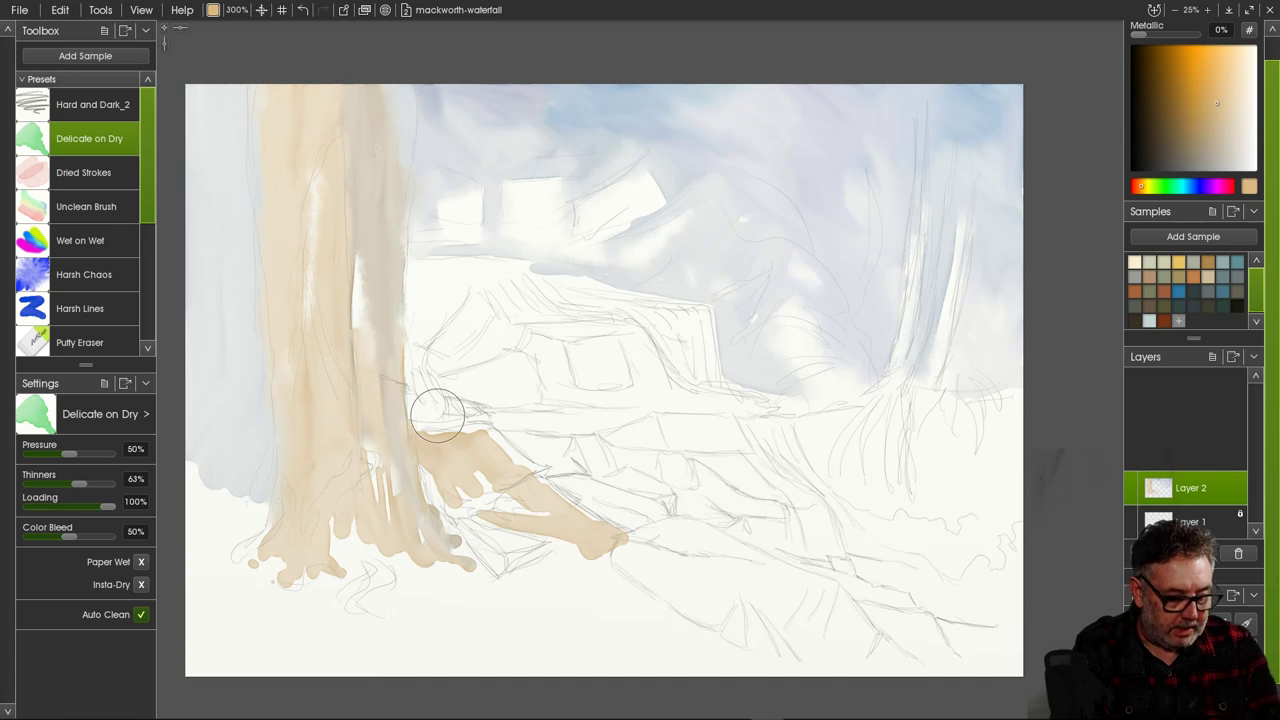
pyautogui.moveTo(489, 543)
pyautogui.mouseDown()
pyautogui.moveTo(558, 528)
pyautogui.moveTo(486, 511)
pyautogui.moveTo(571, 543)
pyautogui.moveTo(502, 595)
pyautogui.moveTo(460, 542)
pyautogui.moveTo(481, 583)
pyautogui.moveTo(539, 561)
pyautogui.moveTo(520, 587)
pyautogui.moveTo(495, 529)
pyautogui.moveTo(526, 567)
pyautogui.moveTo(543, 565)
pyautogui.moveTo(508, 588)
pyautogui.moveTo(436, 568)
pyautogui.moveTo(463, 593)
pyautogui.moveTo(521, 610)
pyautogui.moveTo(594, 553)
pyautogui.moveTo(650, 608)
pyautogui.moveTo(609, 573)
pyautogui.moveTo(636, 605)
pyautogui.mouseUp()
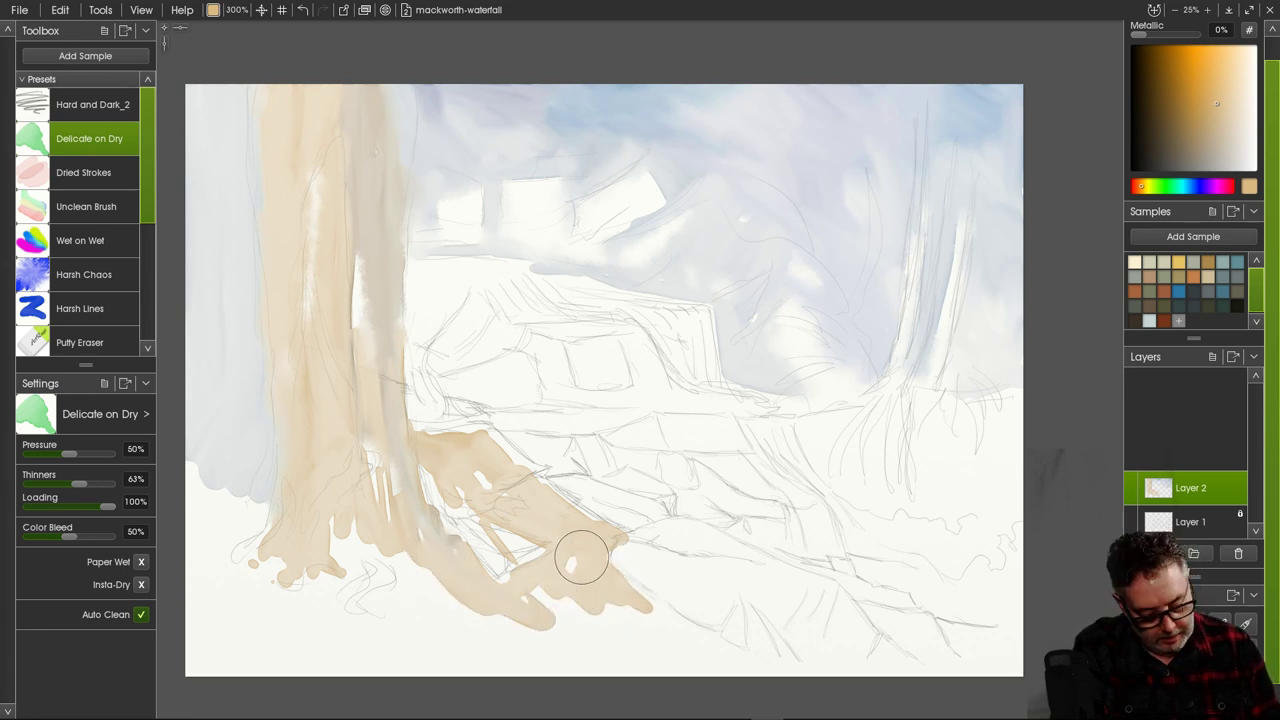
pyautogui.moveTo(581, 558)
pyautogui.mouseDown()
pyautogui.moveTo(572, 592)
pyautogui.moveTo(586, 624)
pyautogui.moveTo(604, 599)
pyautogui.moveTo(560, 619)
pyautogui.moveTo(455, 622)
pyautogui.moveTo(373, 553)
pyautogui.moveTo(388, 560)
pyautogui.moveTo(320, 562)
pyautogui.moveTo(322, 526)
pyautogui.moveTo(285, 551)
pyautogui.moveTo(252, 541)
pyautogui.moveTo(264, 535)
pyautogui.moveTo(233, 490)
pyautogui.mouseUp()
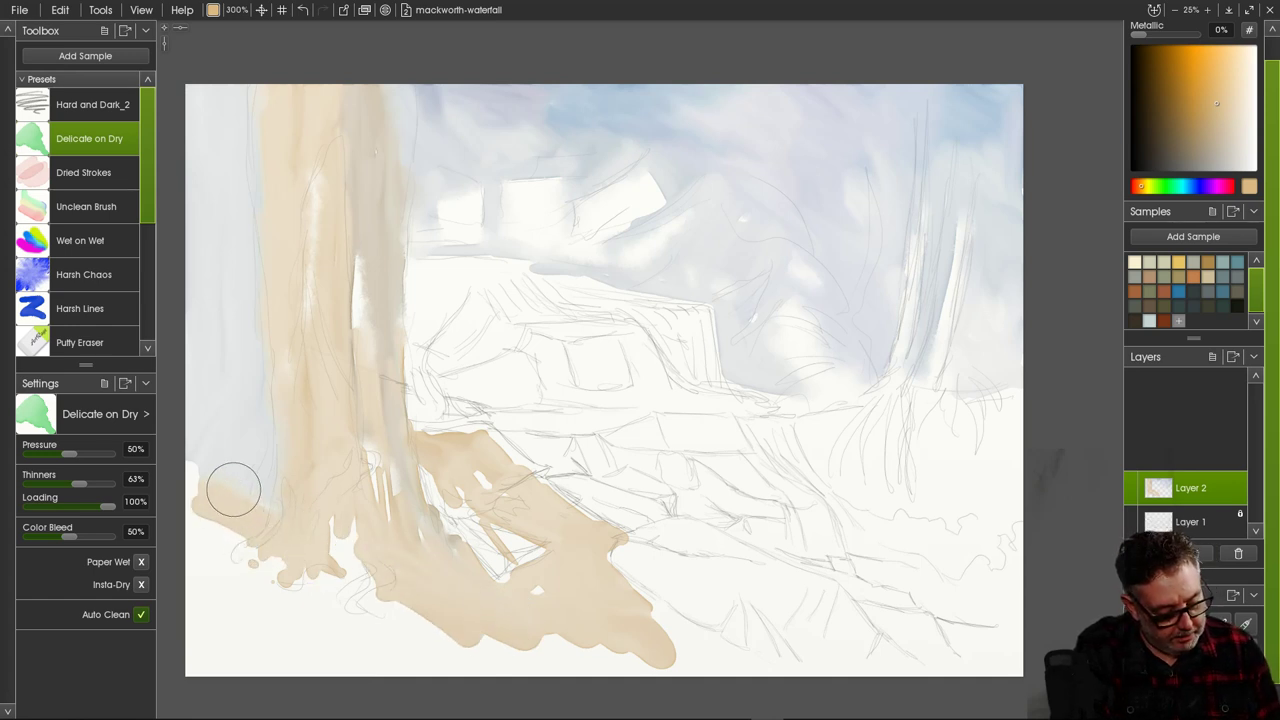
pyautogui.moveTo(226, 436)
pyautogui.mouseDown()
pyautogui.moveTo(197, 512)
pyautogui.moveTo(221, 536)
pyautogui.moveTo(266, 470)
pyautogui.moveTo(266, 435)
pyautogui.moveTo(254, 571)
pyautogui.moveTo(213, 542)
pyautogui.moveTo(187, 631)
pyautogui.moveTo(276, 612)
pyautogui.moveTo(337, 556)
pyautogui.moveTo(381, 615)
pyautogui.moveTo(441, 635)
pyautogui.moveTo(373, 624)
pyautogui.moveTo(334, 645)
pyautogui.moveTo(268, 616)
pyautogui.moveTo(288, 592)
pyautogui.moveTo(328, 643)
pyautogui.moveTo(288, 620)
pyautogui.moveTo(242, 623)
pyautogui.moveTo(256, 663)
pyautogui.moveTo(202, 597)
pyautogui.moveTo(228, 667)
pyautogui.moveTo(395, 615)
pyautogui.moveTo(536, 683)
pyautogui.moveTo(351, 656)
pyautogui.moveTo(356, 677)
pyautogui.moveTo(428, 655)
pyautogui.moveTo(620, 667)
pyautogui.moveTo(601, 577)
pyautogui.moveTo(710, 646)
pyautogui.mouseUp()
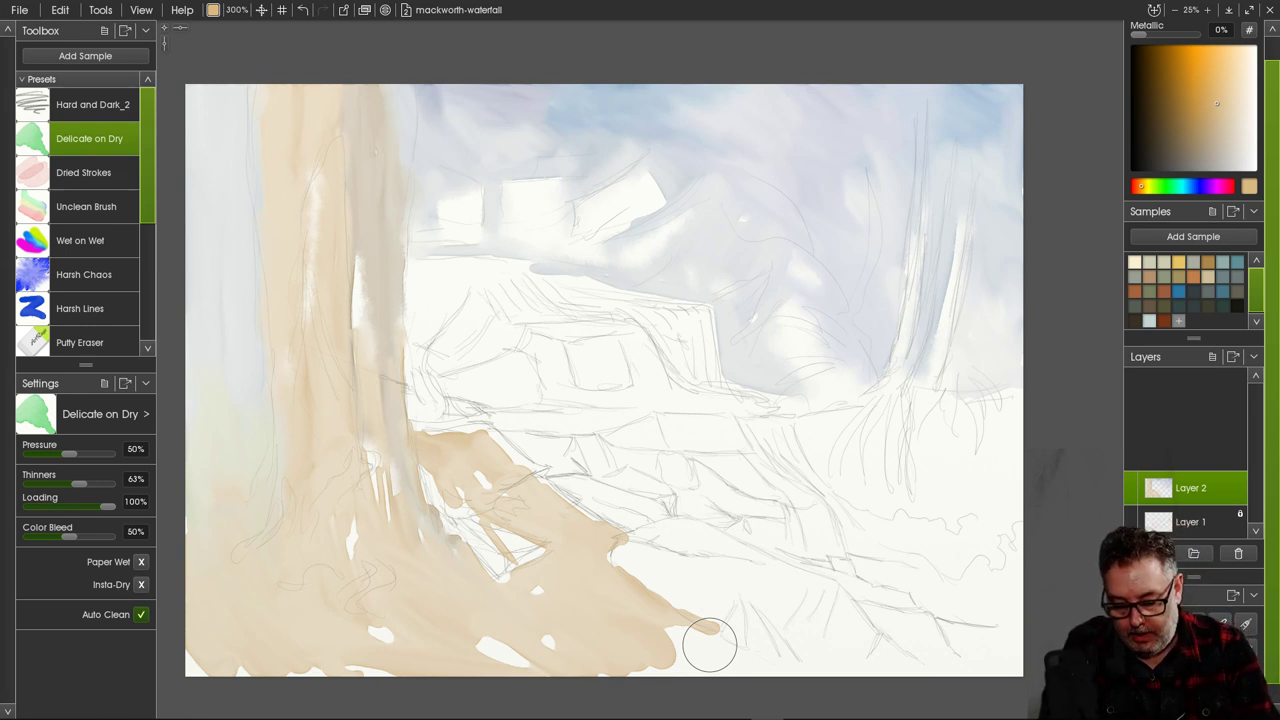
# Paint pale blue shadows on the small rock by the roots and along the diagonal rock edges, and soften them with Harsh Chaos.
pyautogui.click(1179, 291)
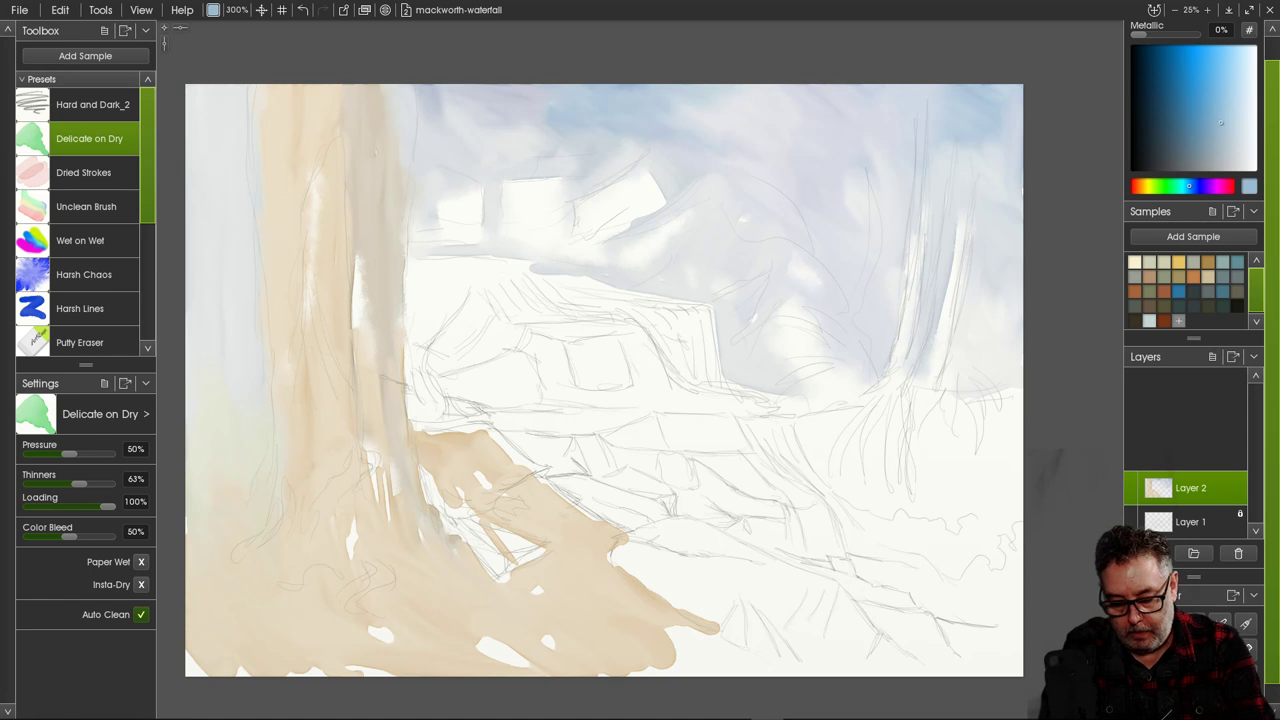
pyautogui.moveTo(522, 542)
pyautogui.mouseDown()
pyautogui.moveTo(511, 551)
pyautogui.moveTo(491, 537)
pyautogui.moveTo(500, 552)
pyautogui.mouseUp()
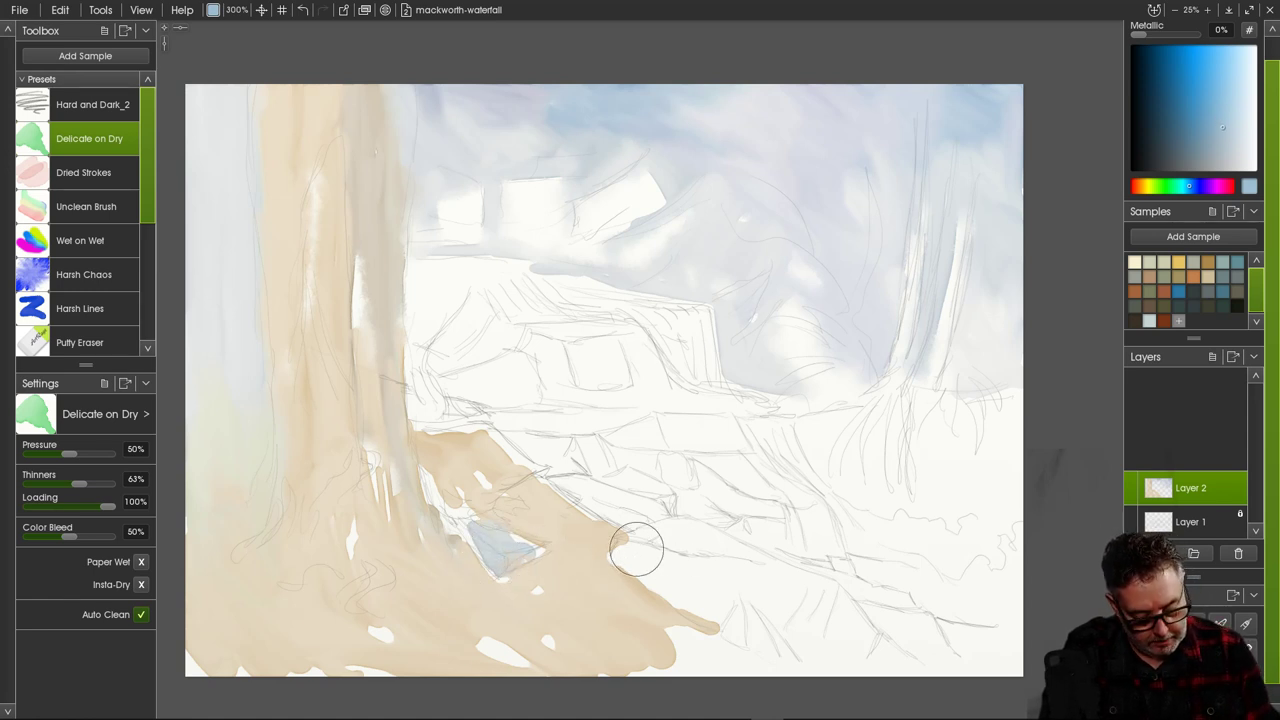
pyautogui.moveTo(634, 543)
pyautogui.mouseDown()
pyautogui.moveTo(667, 553)
pyautogui.moveTo(658, 540)
pyautogui.moveTo(644, 575)
pyautogui.moveTo(646, 542)
pyautogui.moveTo(668, 524)
pyautogui.moveTo(634, 543)
pyautogui.moveTo(696, 530)
pyautogui.moveTo(688, 520)
pyautogui.moveTo(776, 569)
pyautogui.moveTo(713, 535)
pyautogui.moveTo(691, 553)
pyautogui.moveTo(694, 570)
pyautogui.moveTo(648, 556)
pyautogui.moveTo(646, 517)
pyautogui.moveTo(684, 525)
pyautogui.moveTo(629, 537)
pyautogui.mouseUp()
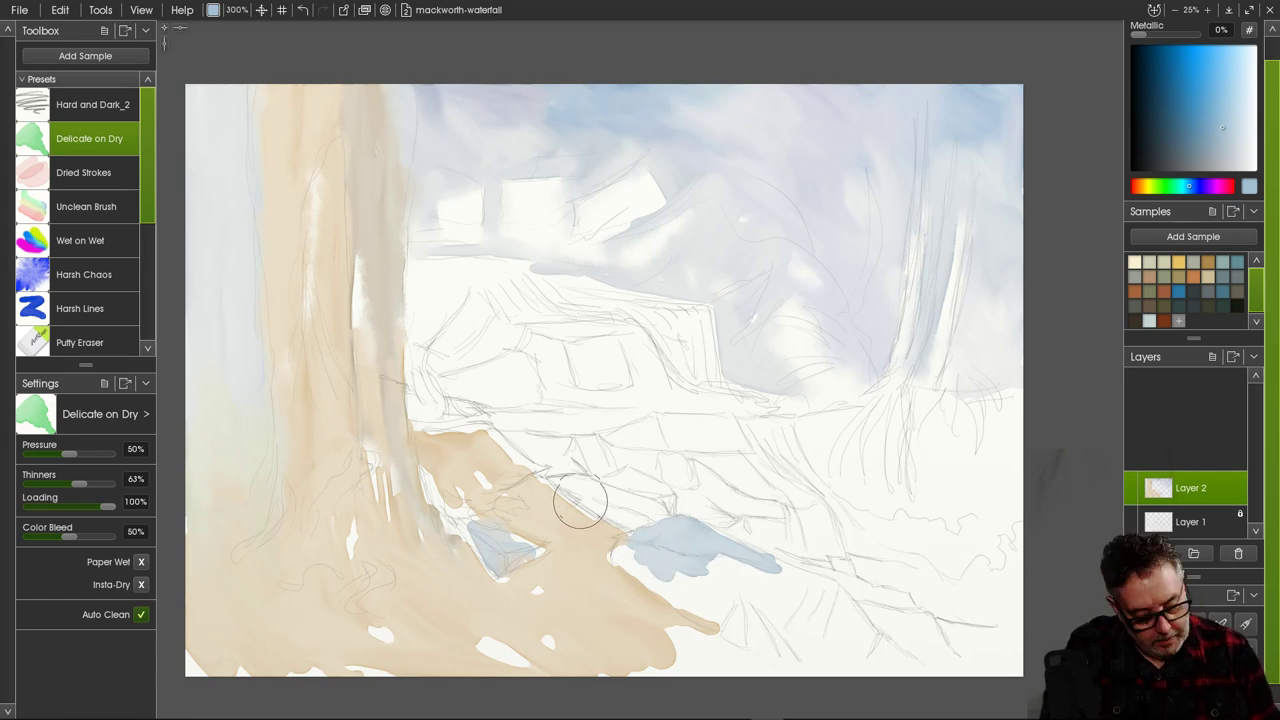
pyautogui.moveTo(580, 471)
pyautogui.mouseDown()
pyautogui.moveTo(658, 510)
pyautogui.moveTo(602, 508)
pyautogui.moveTo(504, 437)
pyautogui.moveTo(569, 488)
pyautogui.moveTo(654, 525)
pyautogui.moveTo(614, 492)
pyautogui.moveTo(834, 586)
pyautogui.moveTo(889, 647)
pyautogui.moveTo(810, 576)
pyautogui.moveTo(781, 569)
pyautogui.moveTo(904, 595)
pyautogui.moveTo(910, 604)
pyautogui.moveTo(843, 575)
pyautogui.moveTo(941, 631)
pyautogui.moveTo(878, 609)
pyautogui.moveTo(1011, 633)
pyautogui.moveTo(953, 627)
pyautogui.mouseUp()
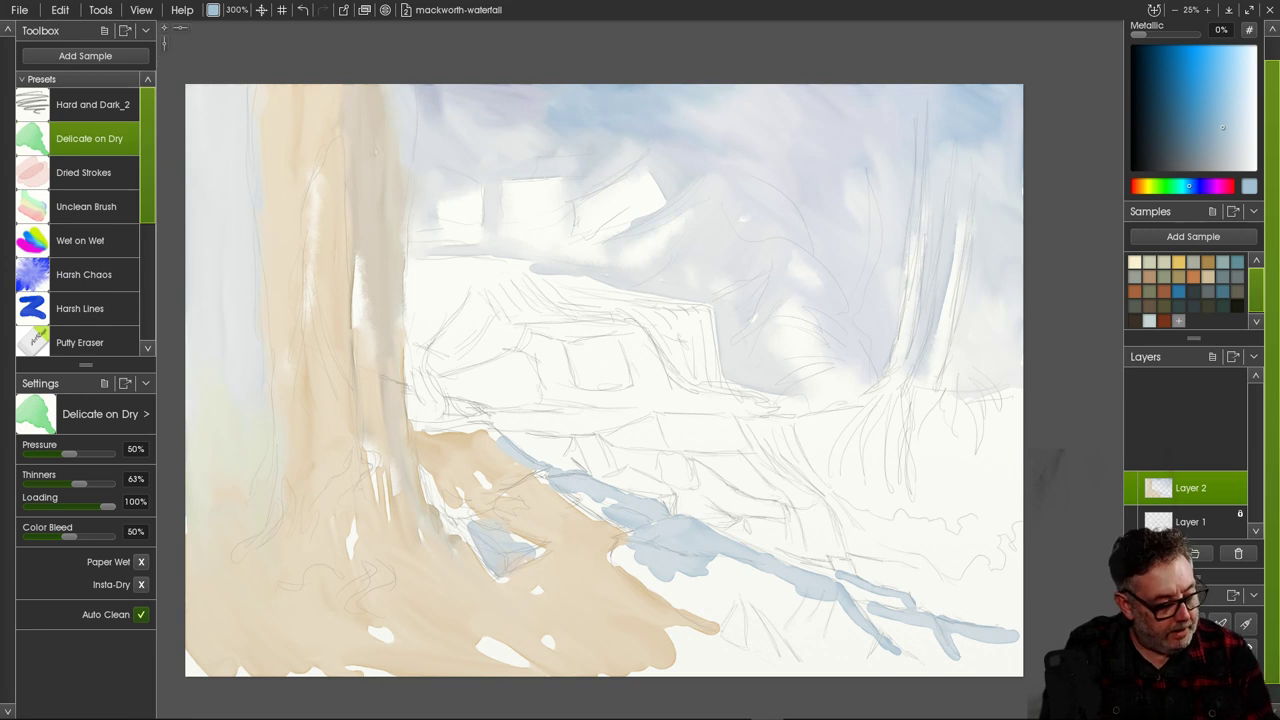
pyautogui.click(84, 274)
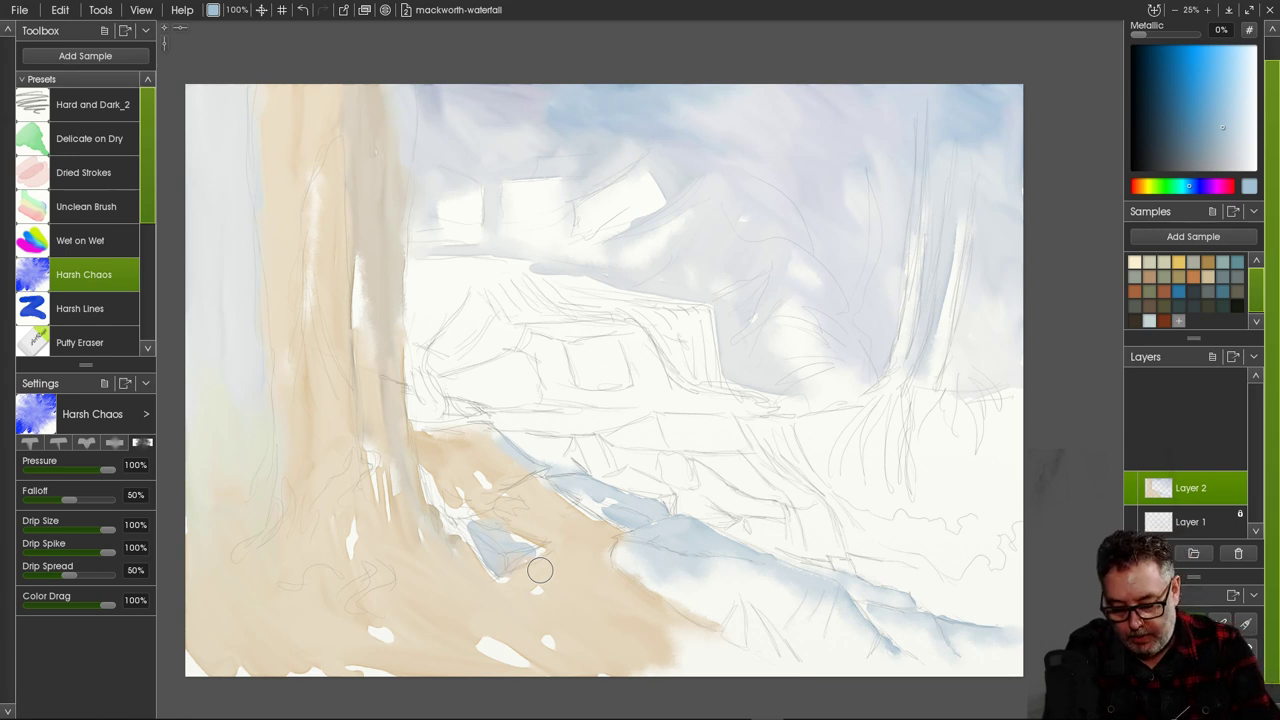
# Paint muted brown strokes down the two thin right-hand trunks with Delicate on Dry at 100% size.
pyautogui.click(1208, 262)
pyautogui.click(1200, 141)
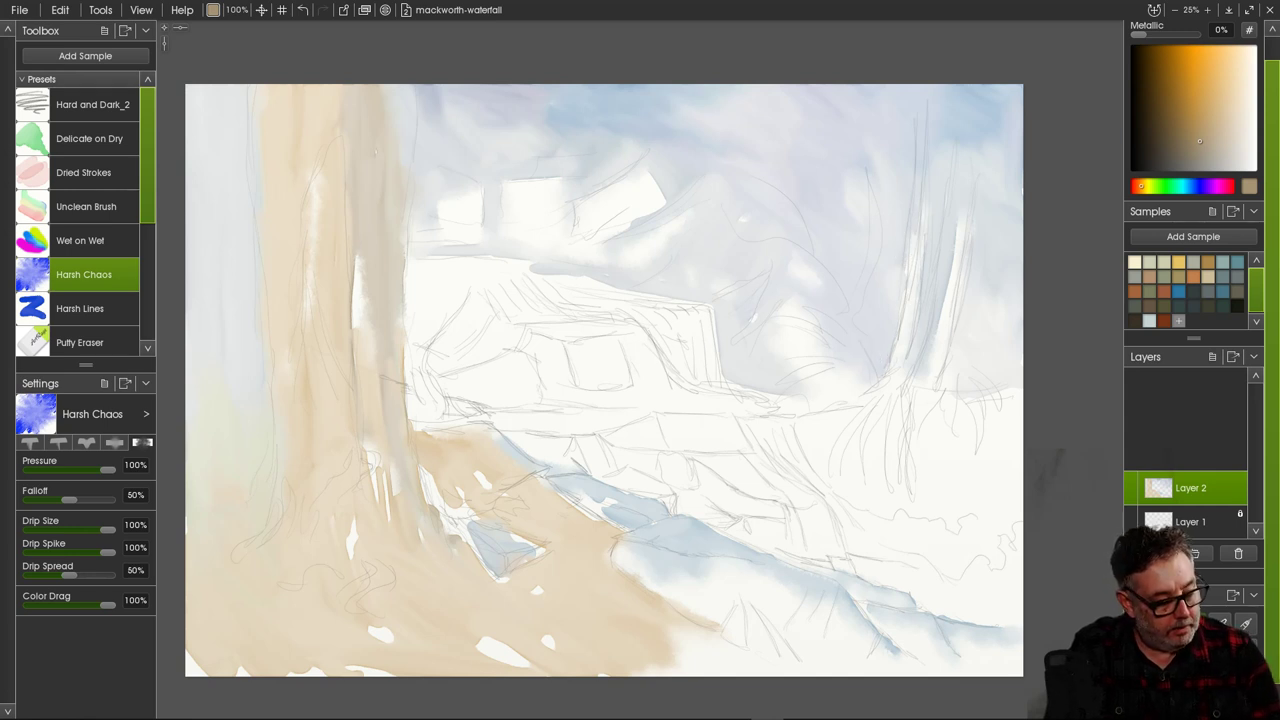
pyautogui.click(89, 138)
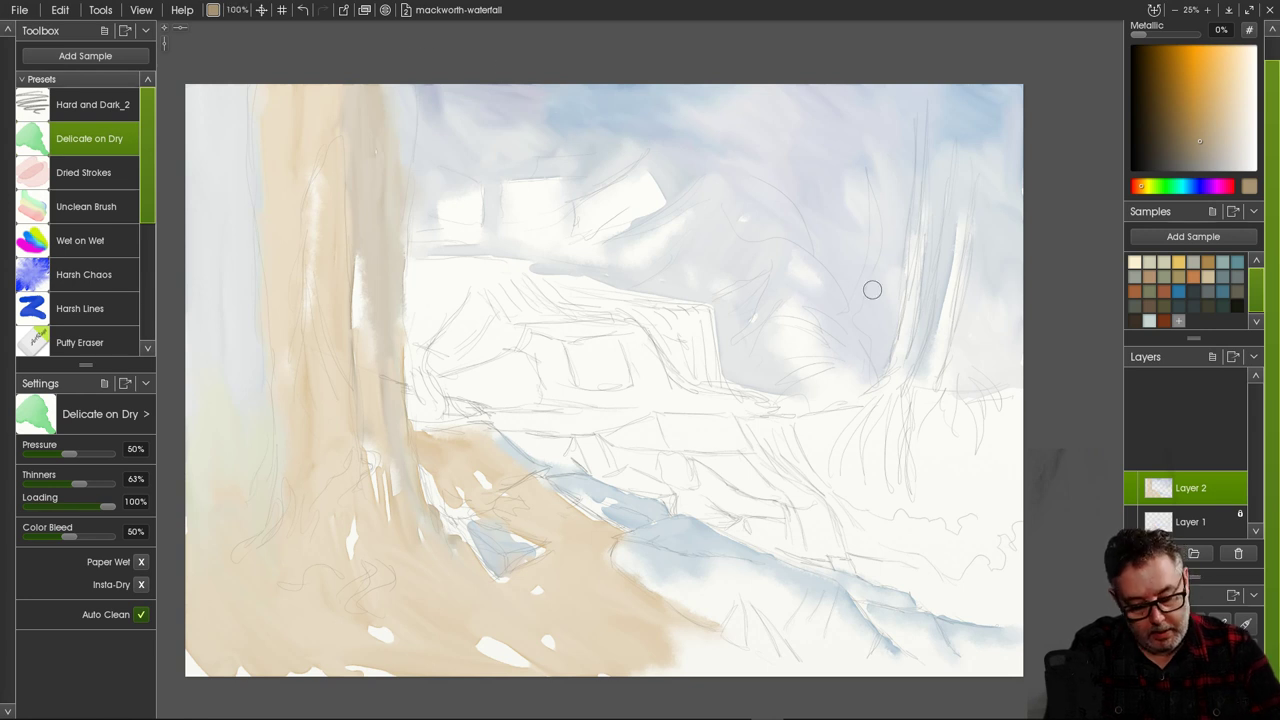
pyautogui.moveTo(914, 249)
pyautogui.mouseDown()
pyautogui.moveTo(903, 329)
pyautogui.moveTo(916, 267)
pyautogui.moveTo(910, 321)
pyautogui.moveTo(893, 383)
pyautogui.mouseUp()
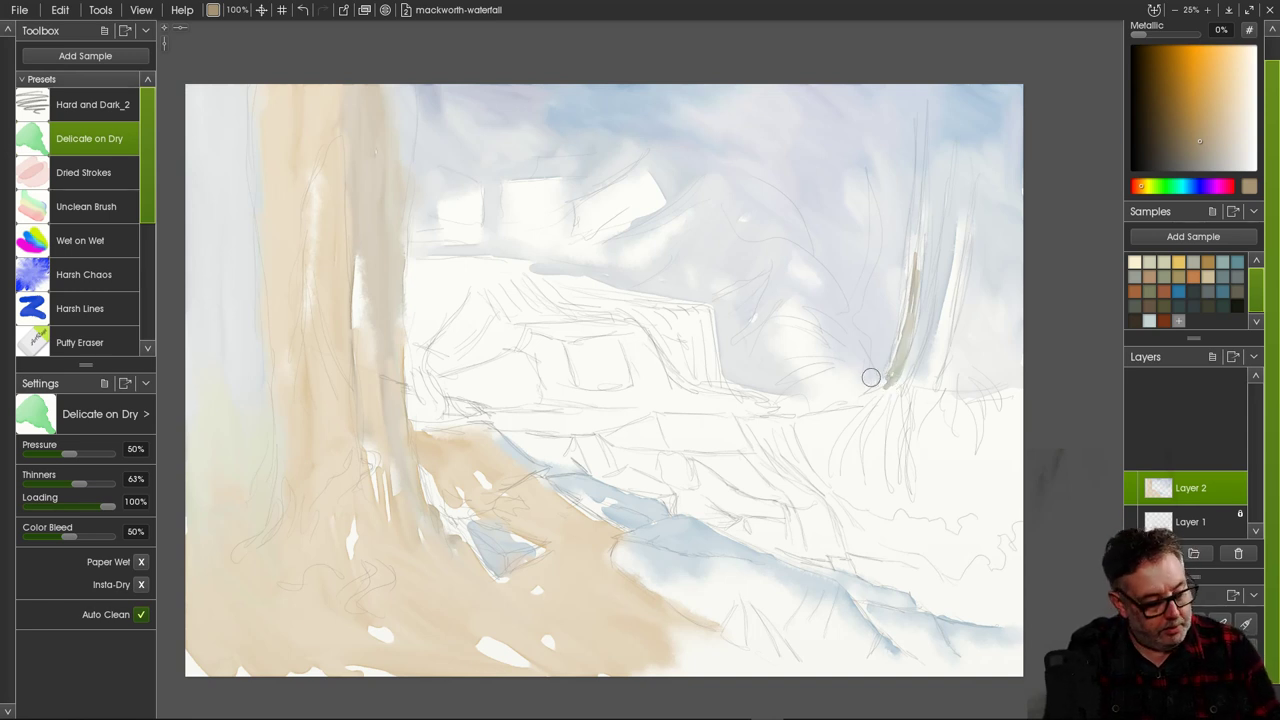
pyautogui.moveTo(954, 291); pyautogui.dragTo(919, 384)
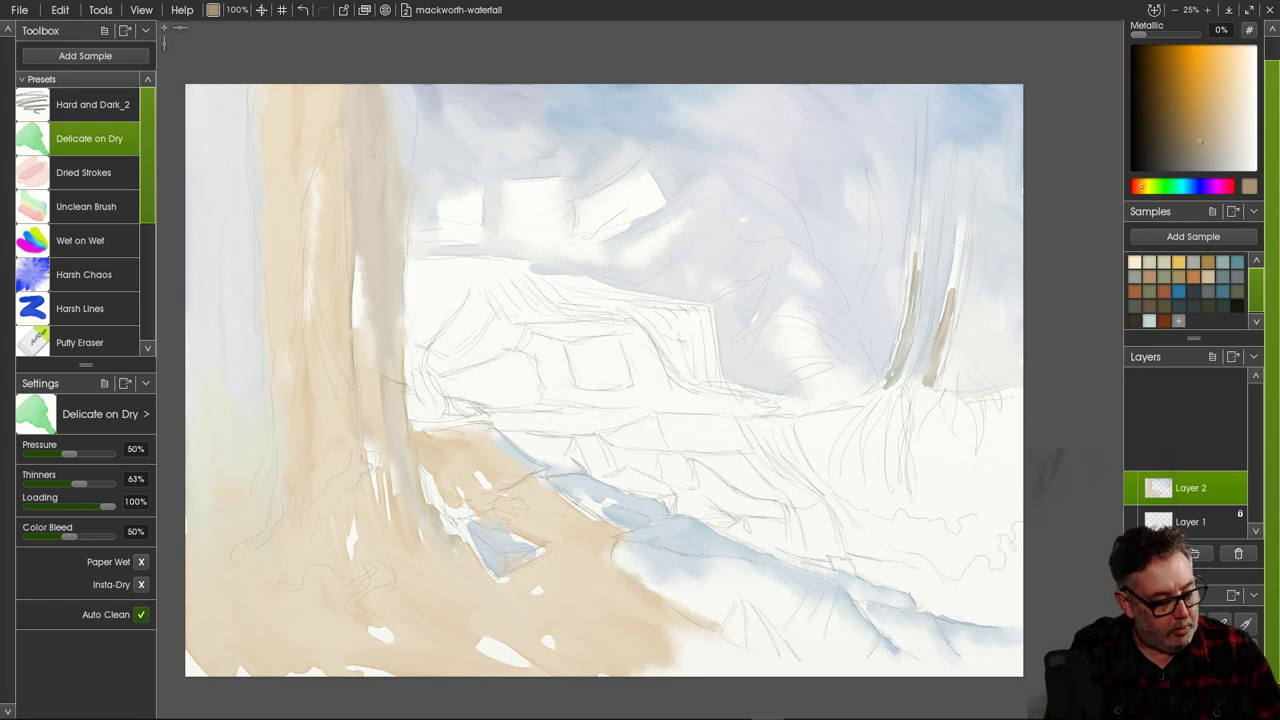
# Blend the brown strokes on the right-hand trunks with Harsh Chaos and pick a pale greyish-beige paint colour.
pyautogui.click(84, 274)
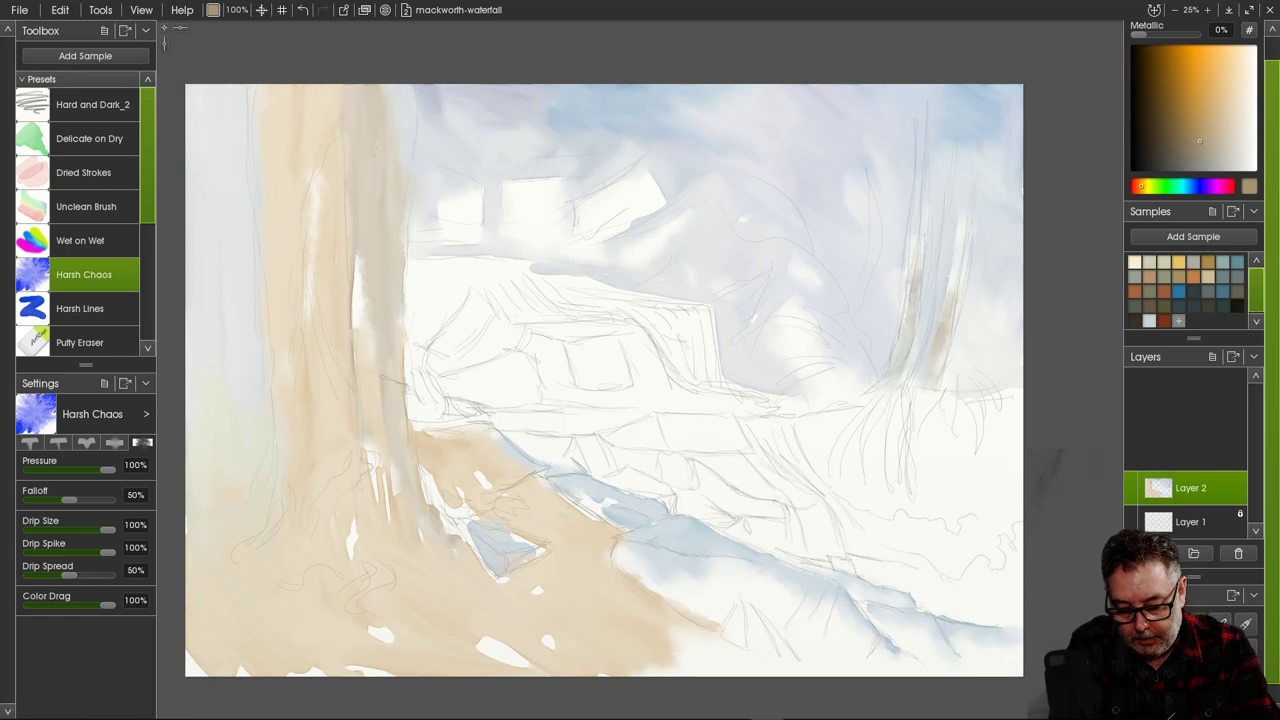
pyautogui.click(1217, 153)
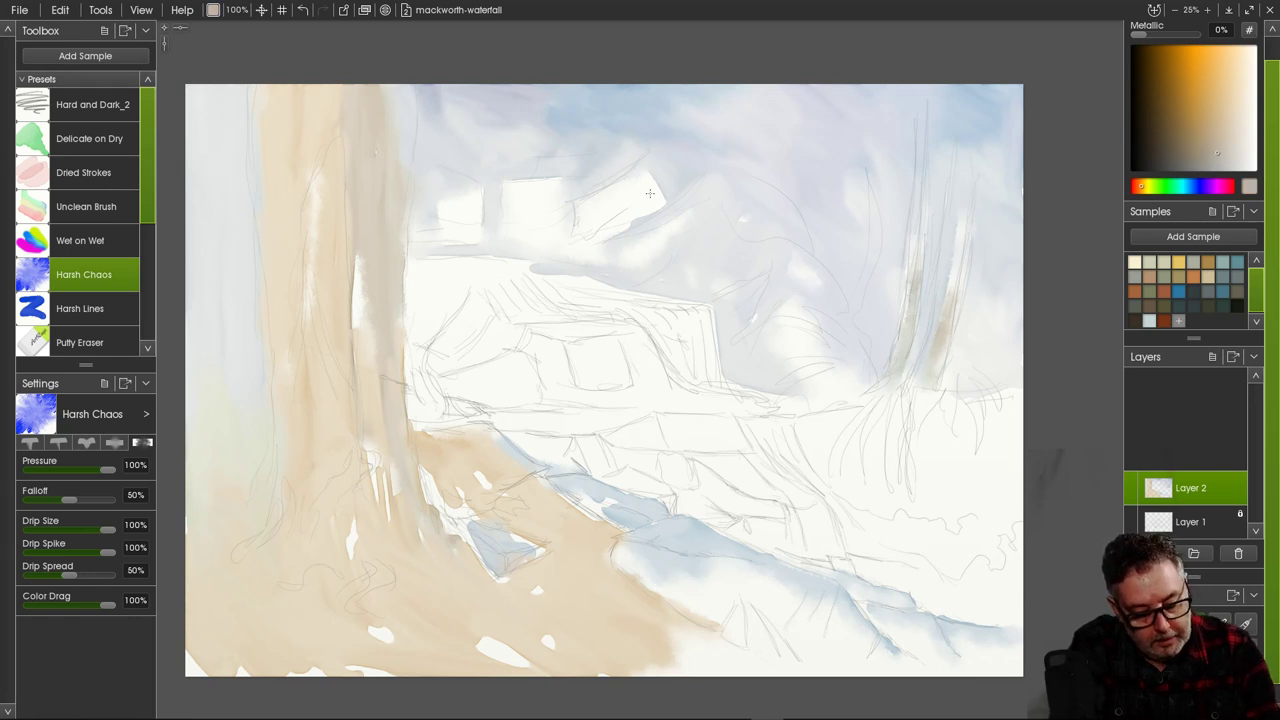
# Paint greyish-beige shadow strokes on the three small block-shaped rocks in the background with Delicate on Dry at 100% size.
pyautogui.click(89, 138)
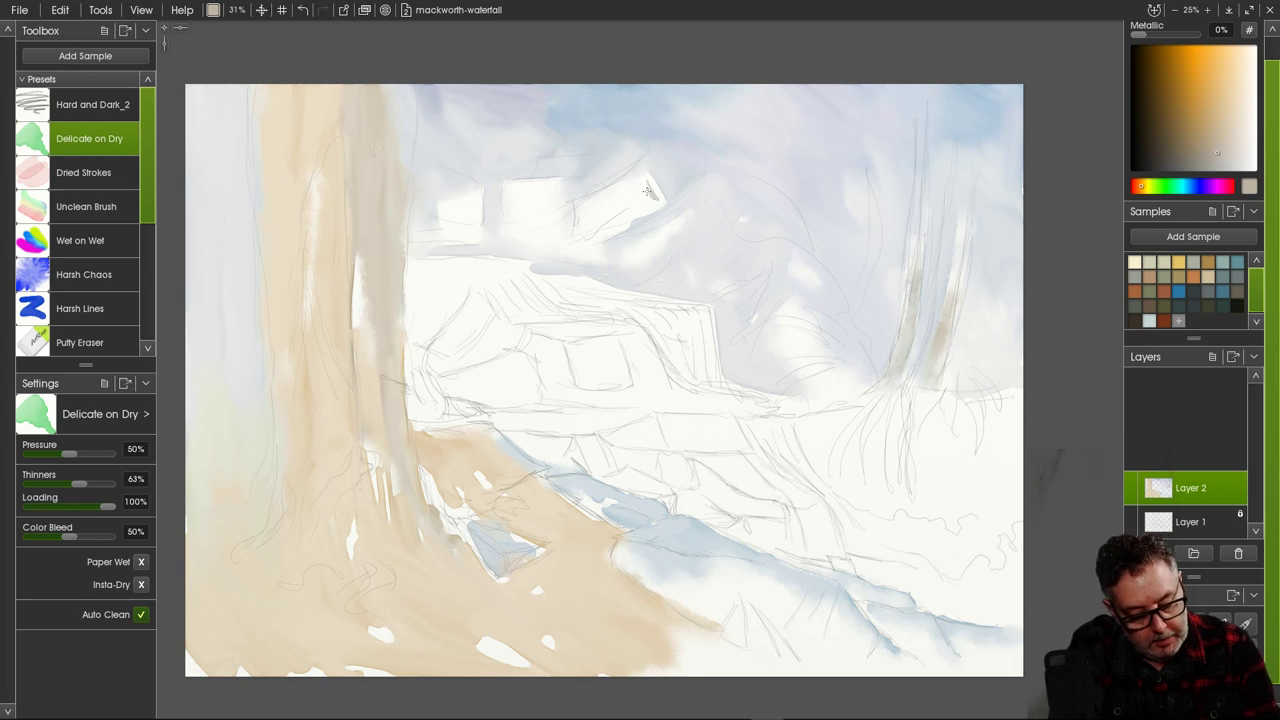
pyautogui.moveTo(237, 10); pyautogui.dragTo(401, 41)
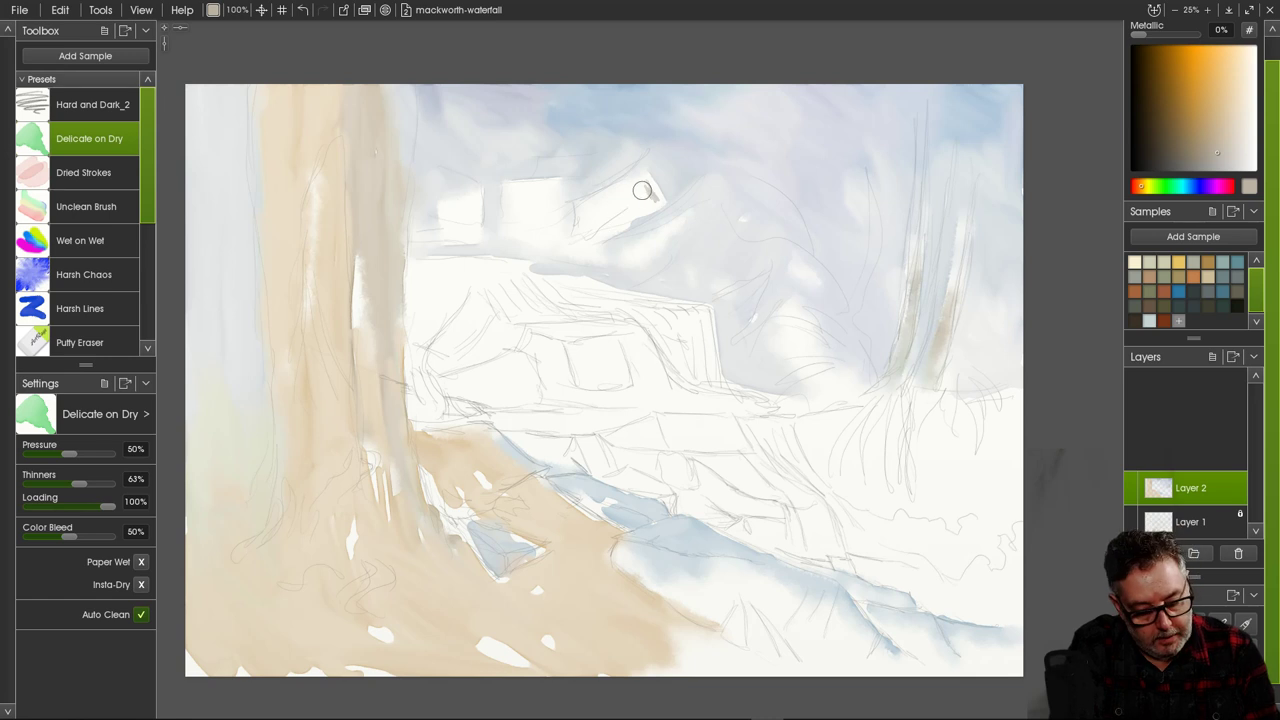
pyautogui.moveTo(646, 189)
pyautogui.mouseDown()
pyautogui.moveTo(640, 200)
pyautogui.moveTo(657, 203)
pyautogui.moveTo(625, 215)
pyautogui.moveTo(632, 198)
pyautogui.moveTo(622, 202)
pyautogui.moveTo(613, 222)
pyautogui.moveTo(624, 200)
pyautogui.moveTo(591, 234)
pyautogui.mouseUp()
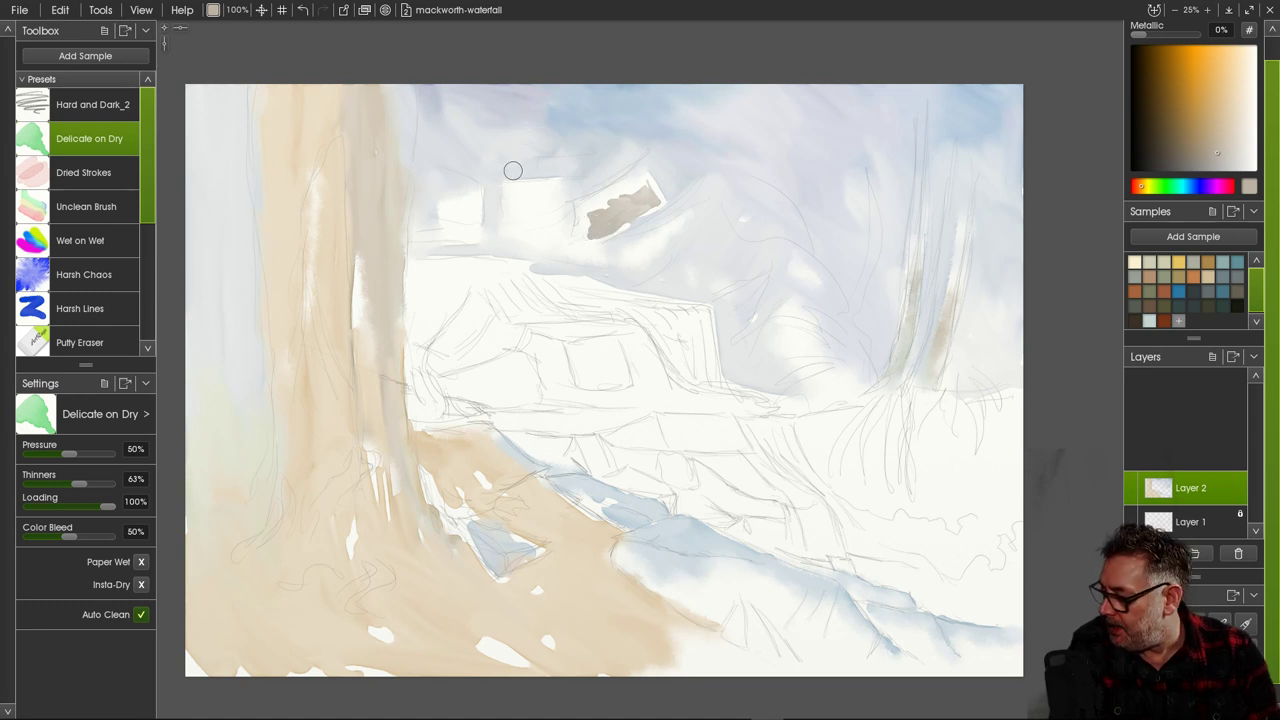
pyautogui.moveTo(547, 212)
pyautogui.mouseDown()
pyautogui.moveTo(563, 200)
pyautogui.moveTo(575, 212)
pyautogui.moveTo(540, 226)
pyautogui.moveTo(540, 202)
pyautogui.moveTo(557, 211)
pyautogui.moveTo(540, 200)
pyautogui.moveTo(552, 186)
pyautogui.mouseUp()
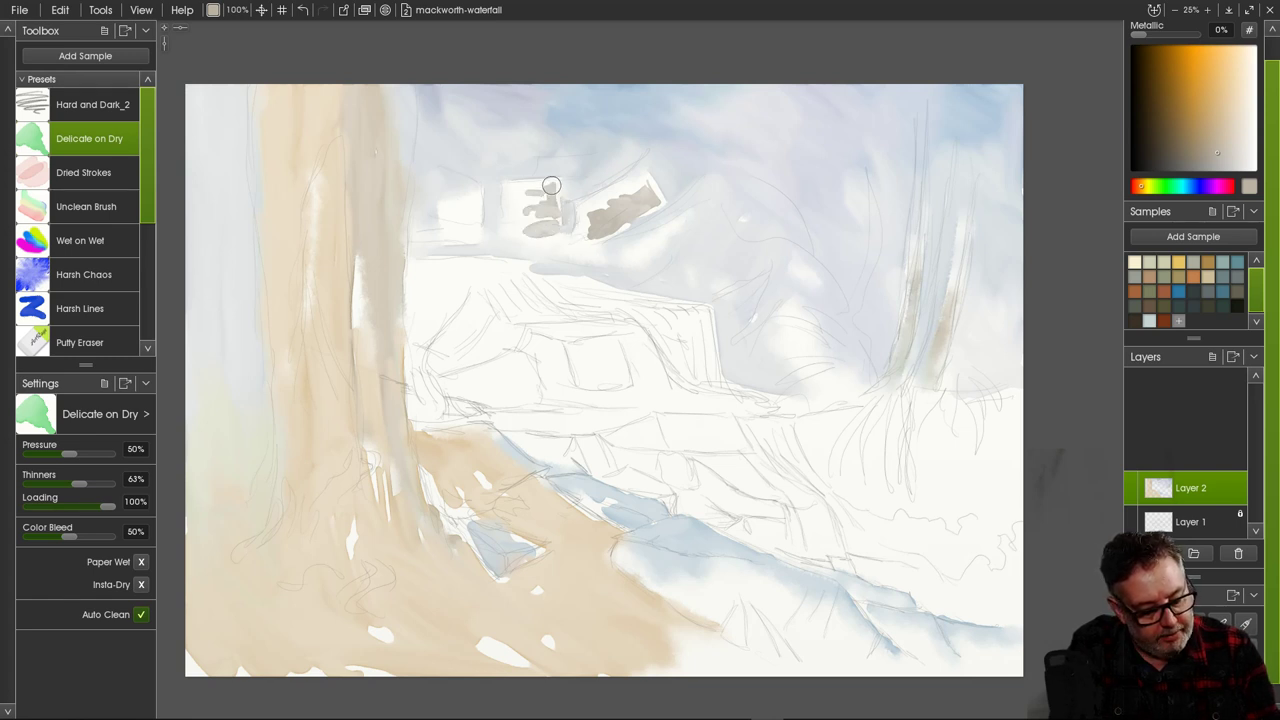
pyautogui.moveTo(474, 212)
pyautogui.mouseDown()
pyautogui.moveTo(437, 225)
pyautogui.moveTo(480, 234)
pyautogui.mouseUp()
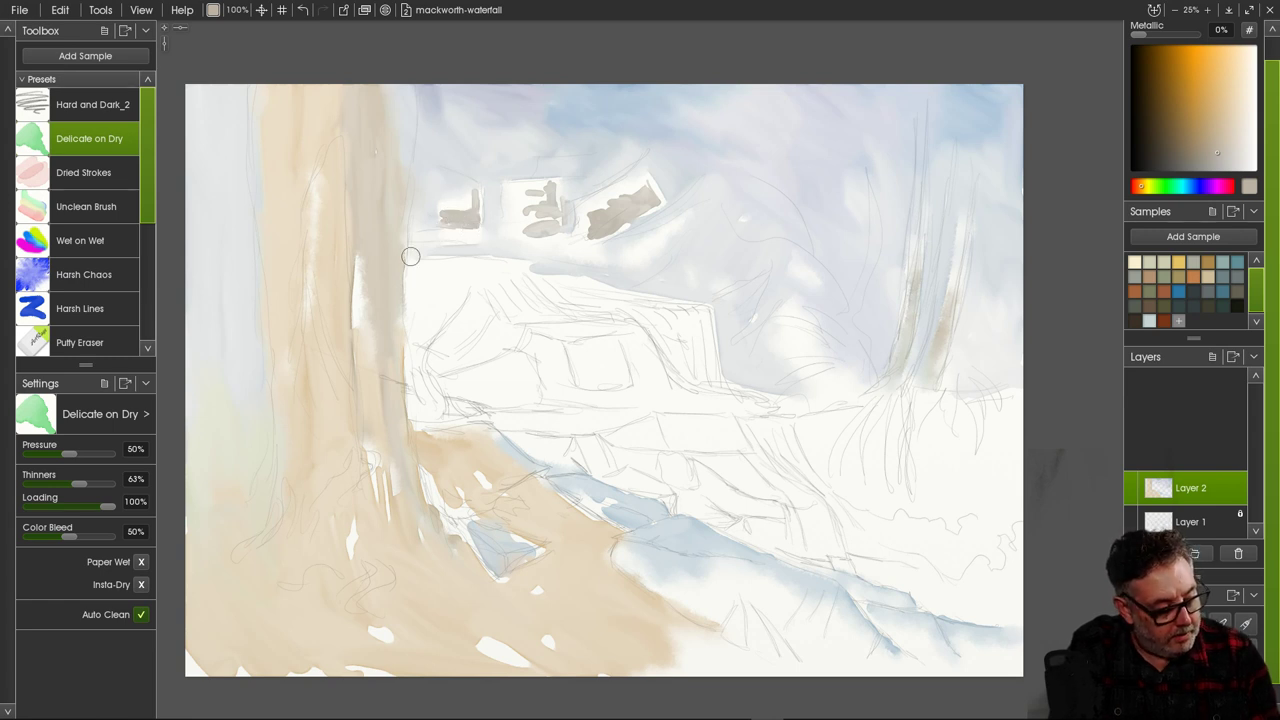
# Blend the beige shadows on the three background blocks with Harsh Chaos.
pyautogui.click(84, 274)
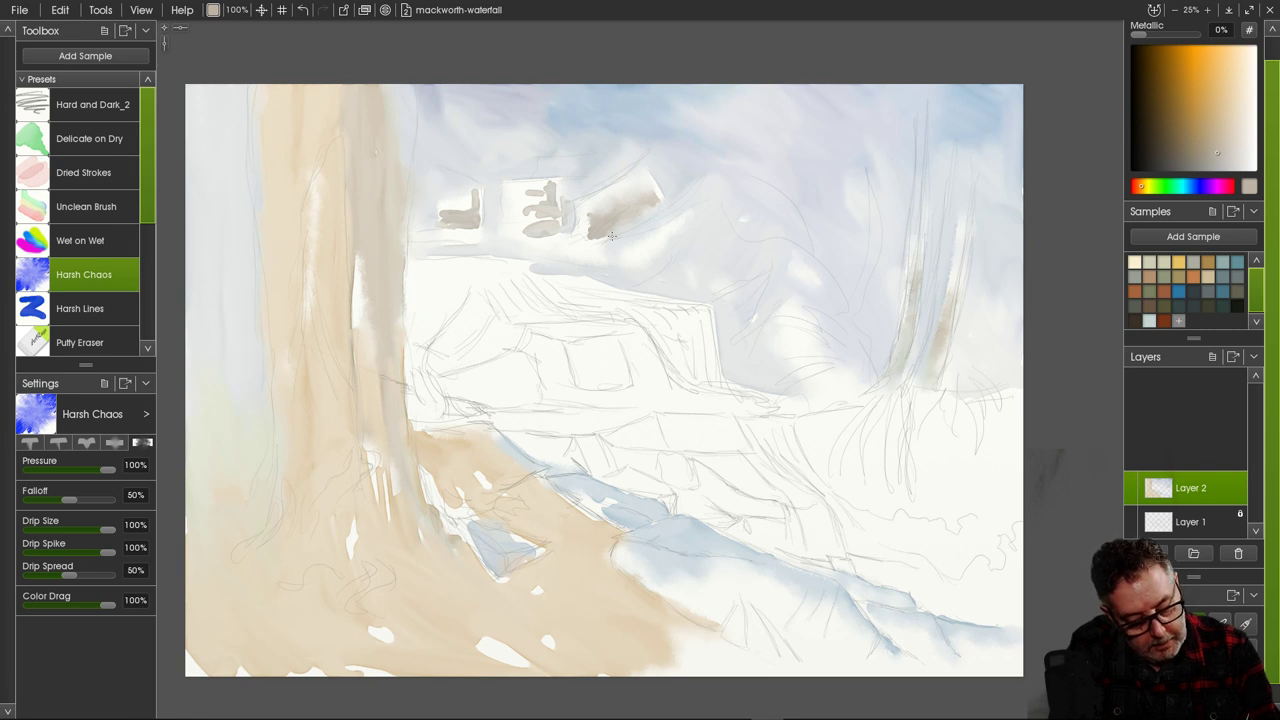
pyautogui.moveTo(554, 229)
pyautogui.mouseDown()
pyautogui.moveTo(516, 204)
pyautogui.moveTo(548, 184)
pyautogui.mouseUp()
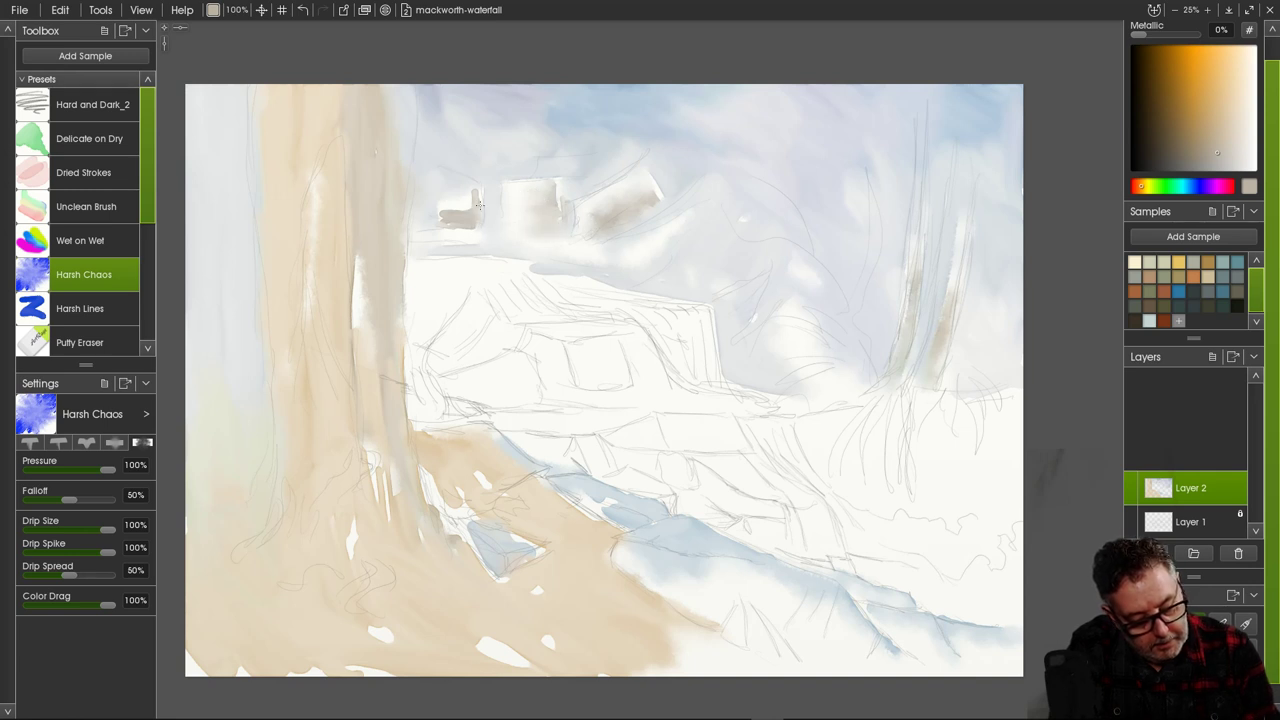
pyautogui.moveTo(458, 200); pyautogui.dragTo(463, 232)
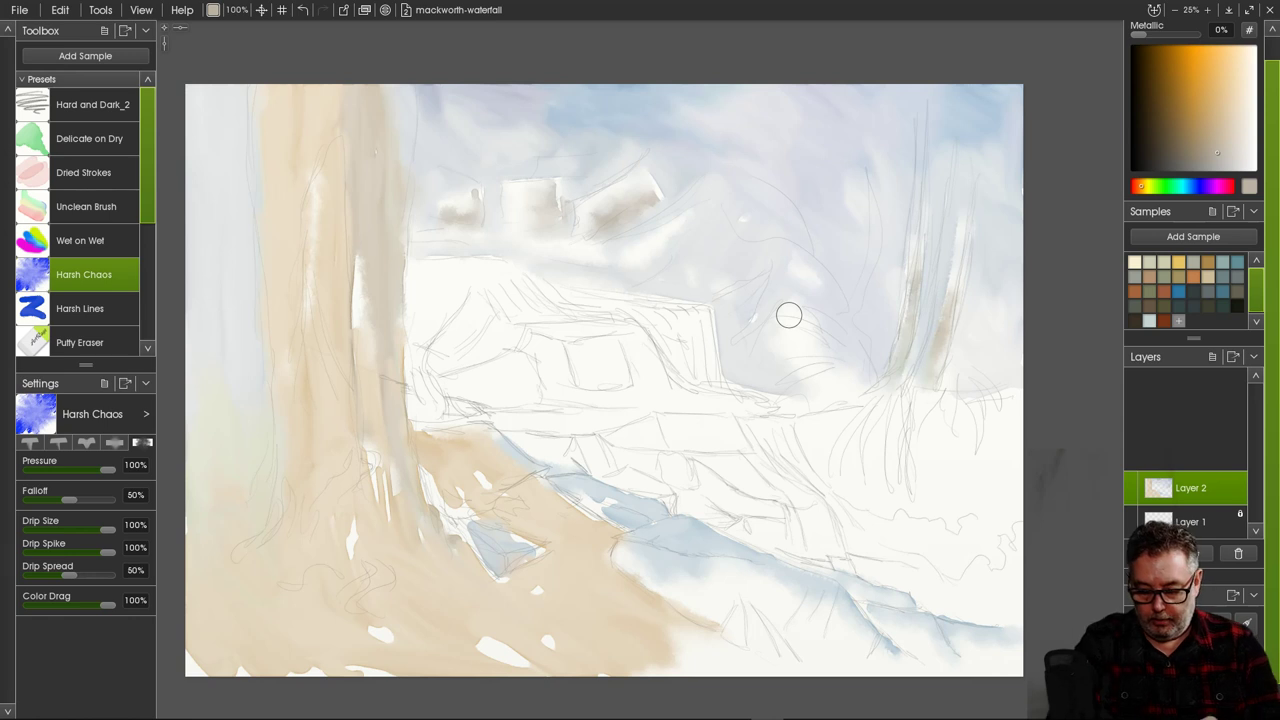
# Paint muted tan-brown shadow under the ledge and onto the square rock with Delicate on Dry at 62% size, and soften it with Harsh Chaos.
pyautogui.click(1201, 186)
pyautogui.click(1235, 158)
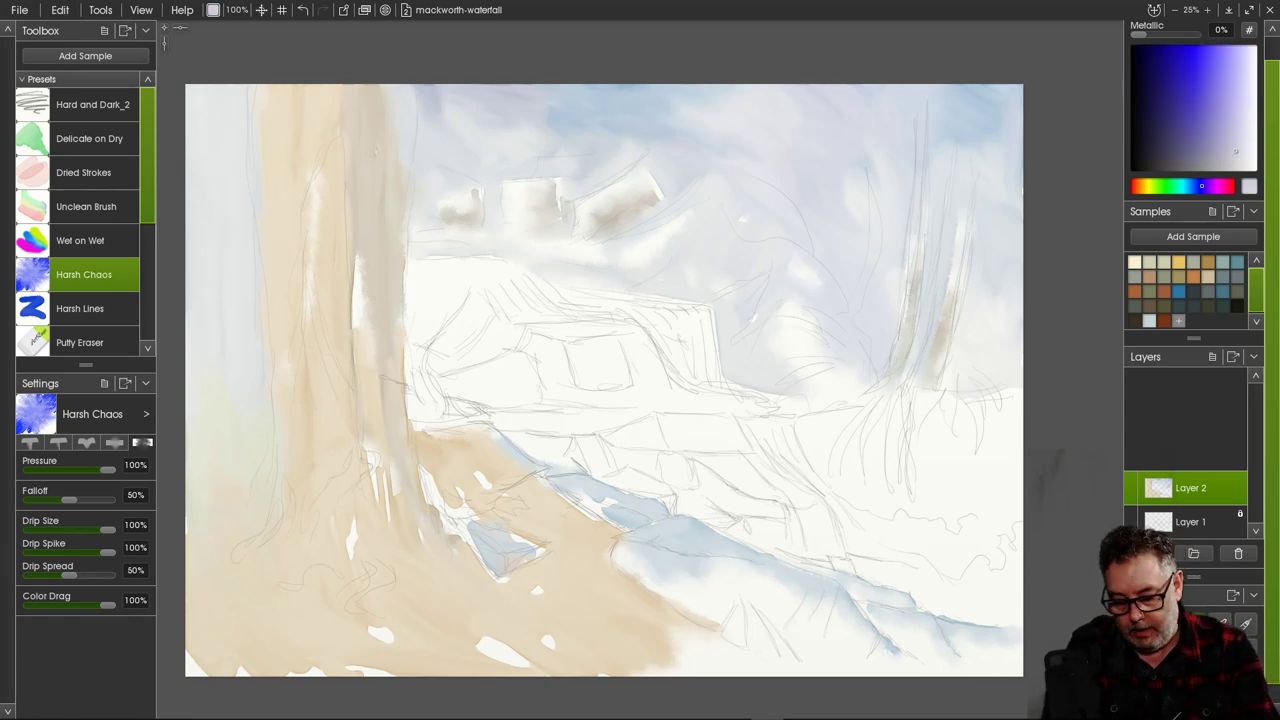
pyautogui.moveTo(1236, 151); pyautogui.dragTo(1208, 145)
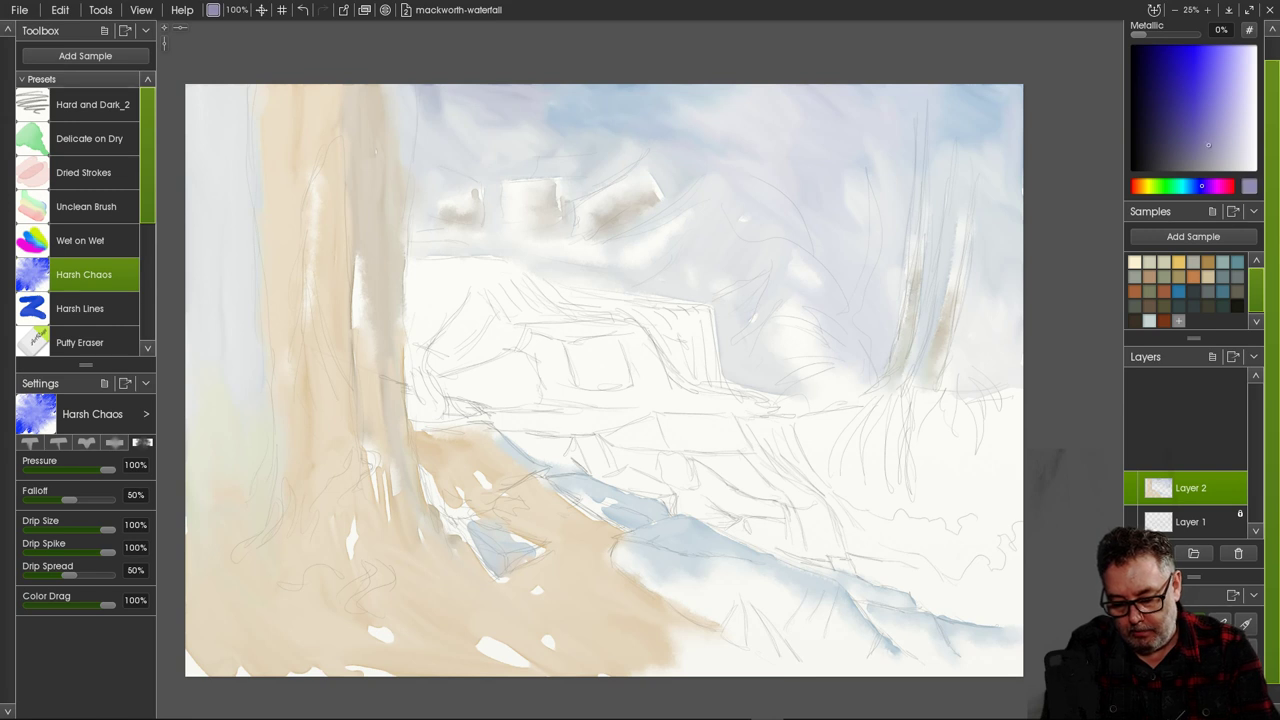
pyautogui.click(1141, 186)
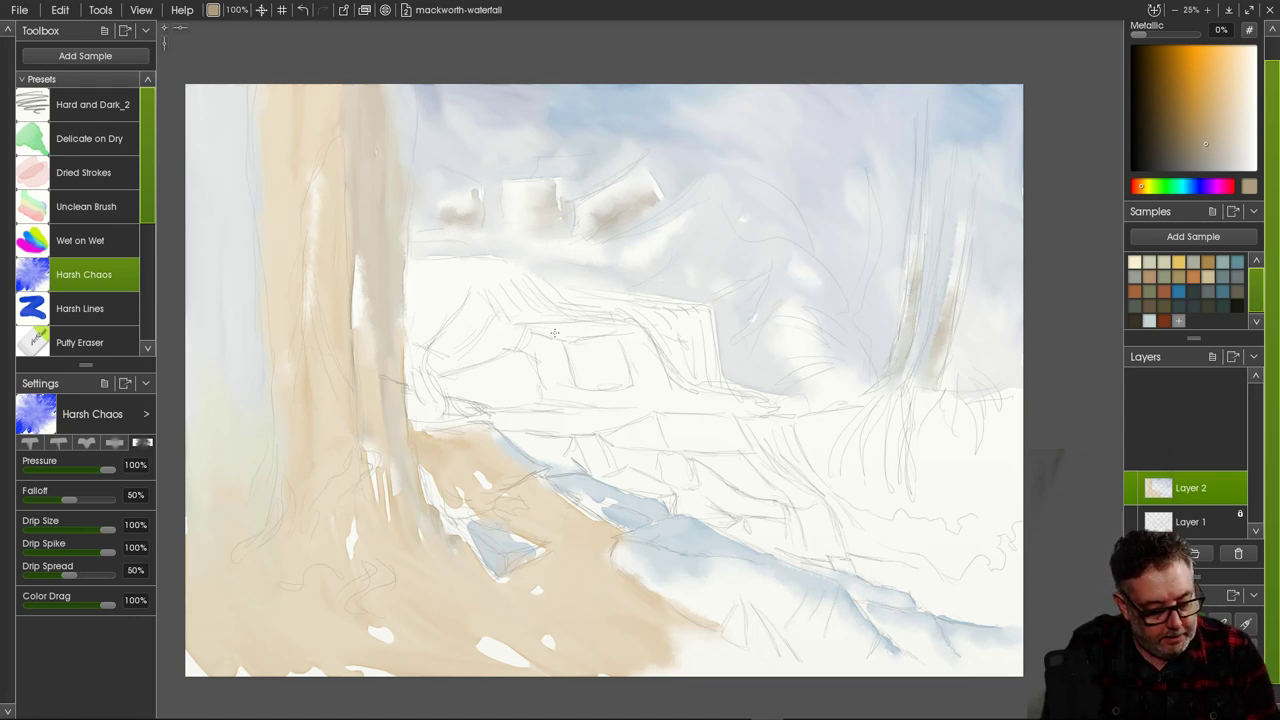
pyautogui.click(89, 138)
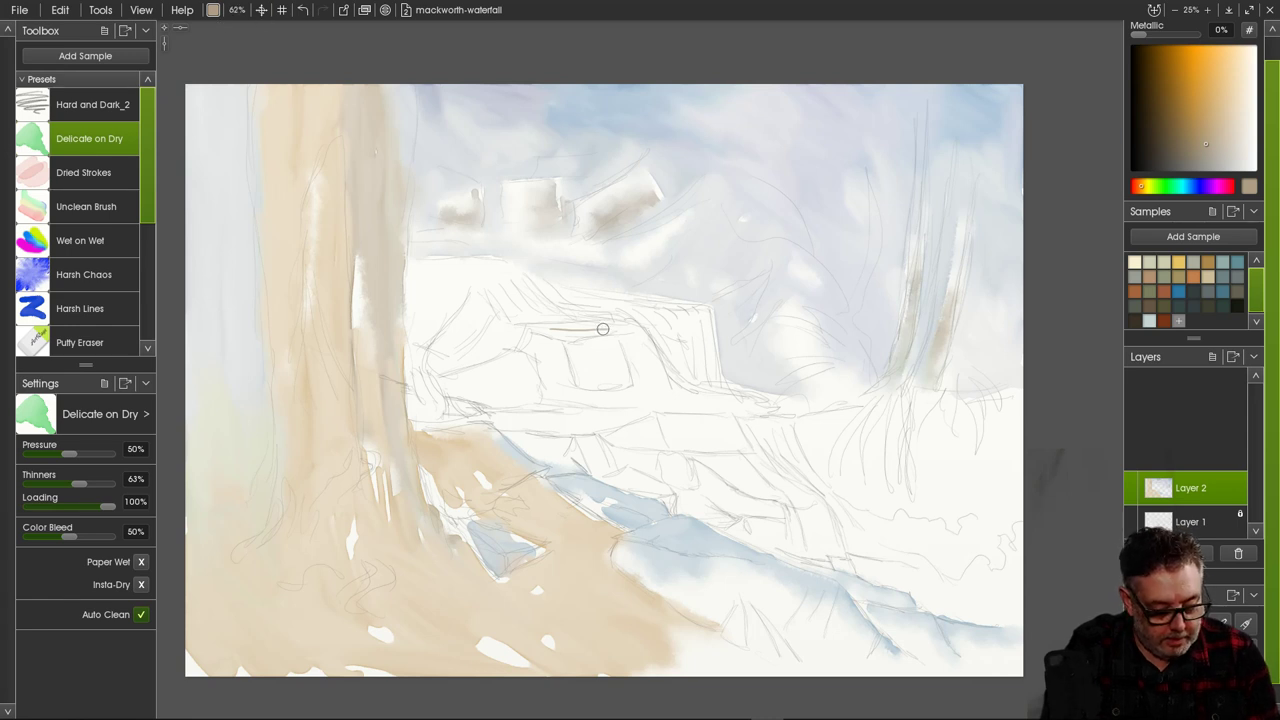
pyautogui.moveTo(603, 329)
pyautogui.mouseDown()
pyautogui.moveTo(560, 340)
pyautogui.moveTo(592, 334)
pyautogui.moveTo(535, 328)
pyautogui.moveTo(580, 338)
pyautogui.moveTo(539, 330)
pyautogui.moveTo(580, 335)
pyautogui.mouseUp()
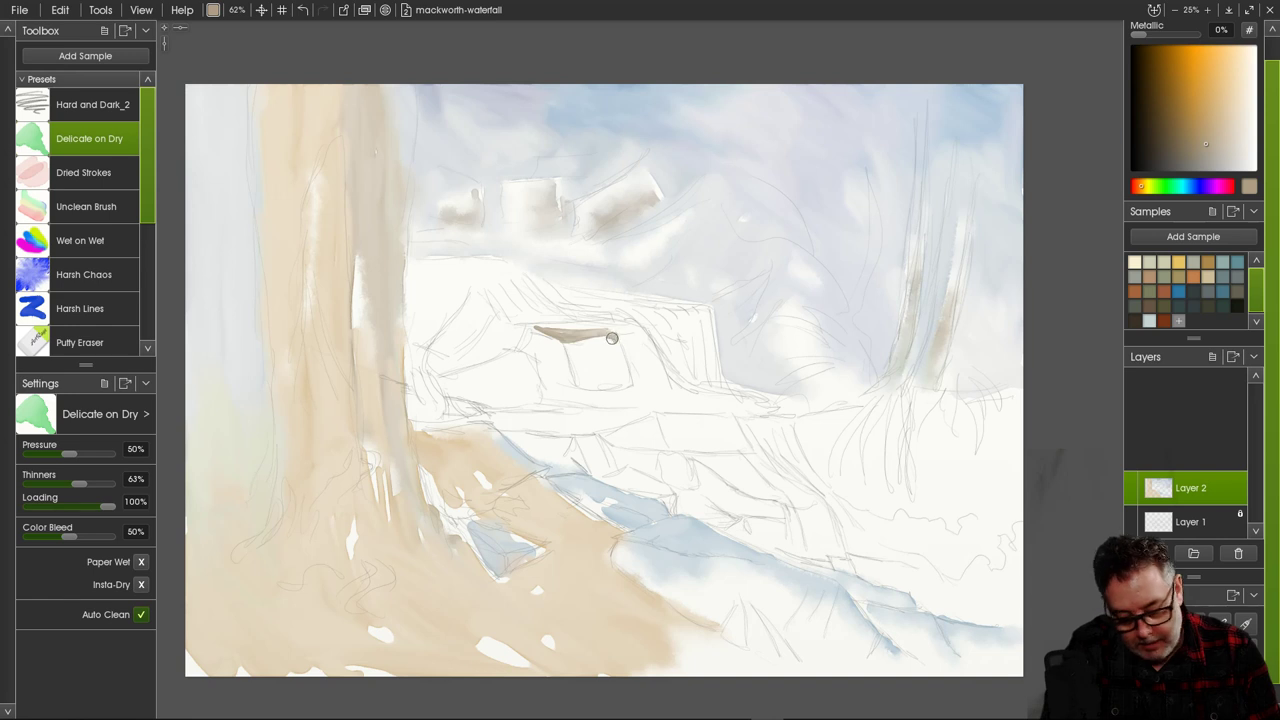
pyautogui.moveTo(612, 337); pyautogui.dragTo(621, 355)
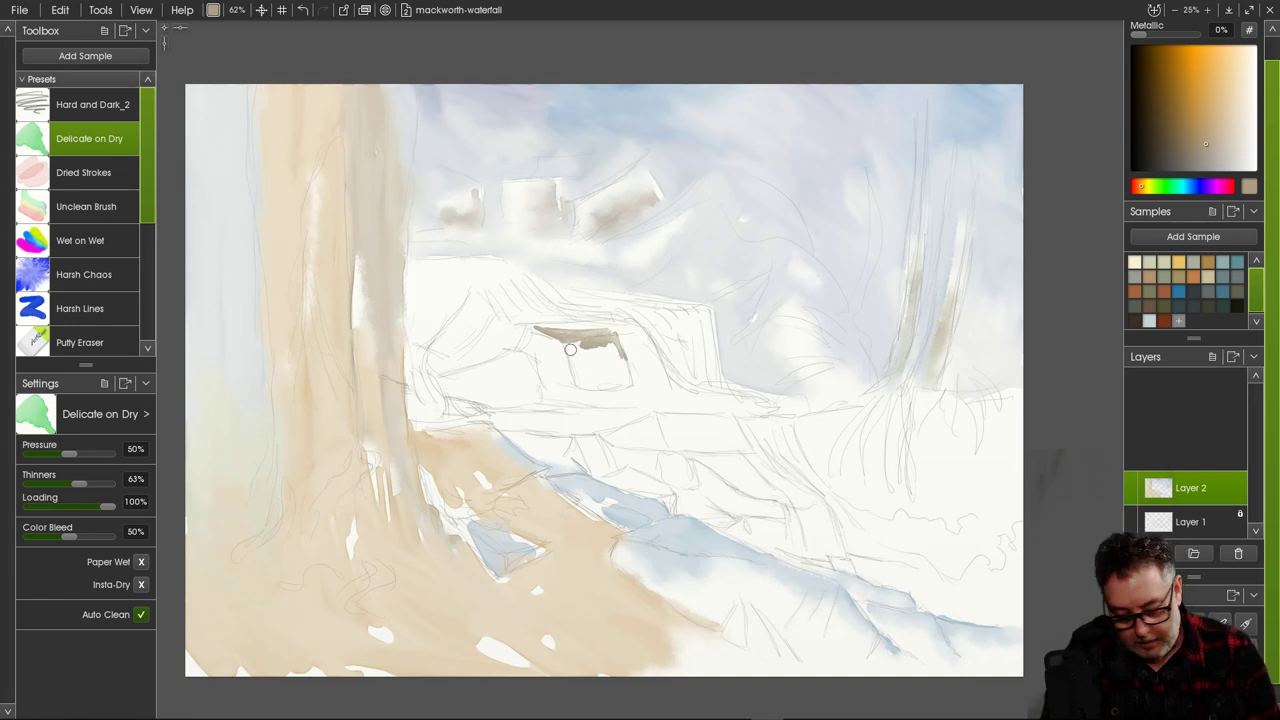
pyautogui.moveTo(569, 343); pyautogui.dragTo(571, 352)
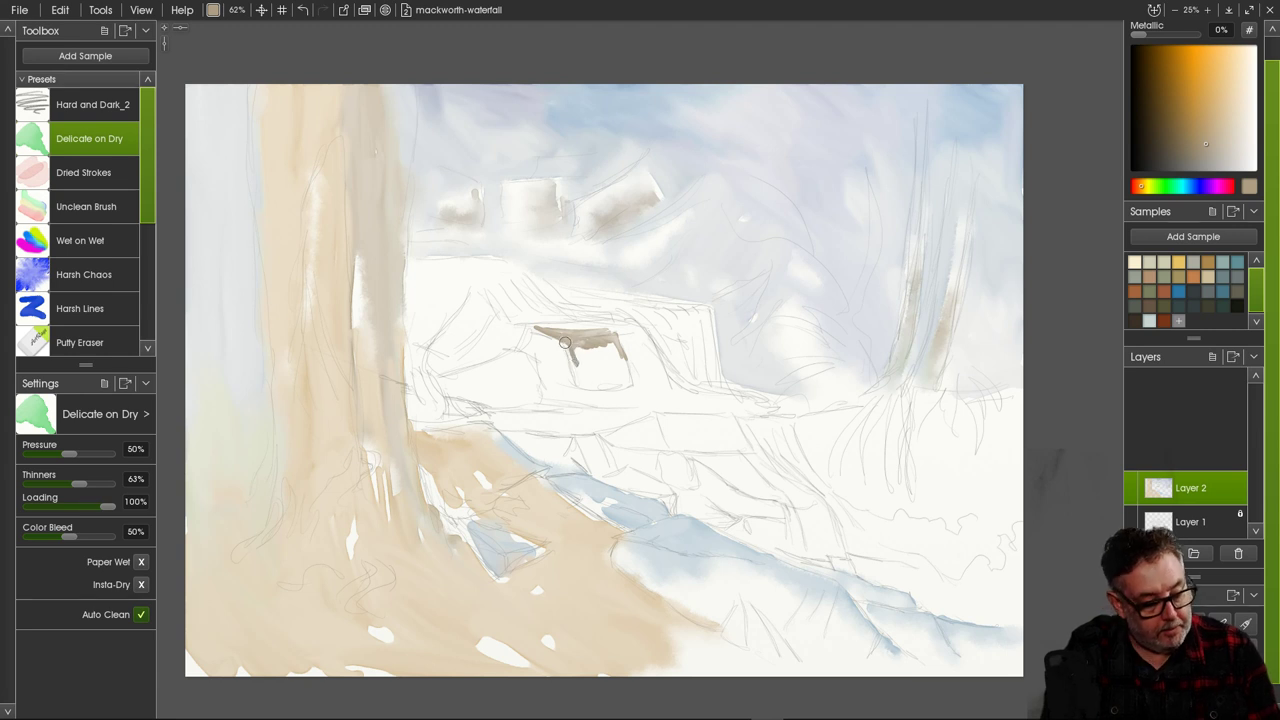
pyautogui.click(84, 274)
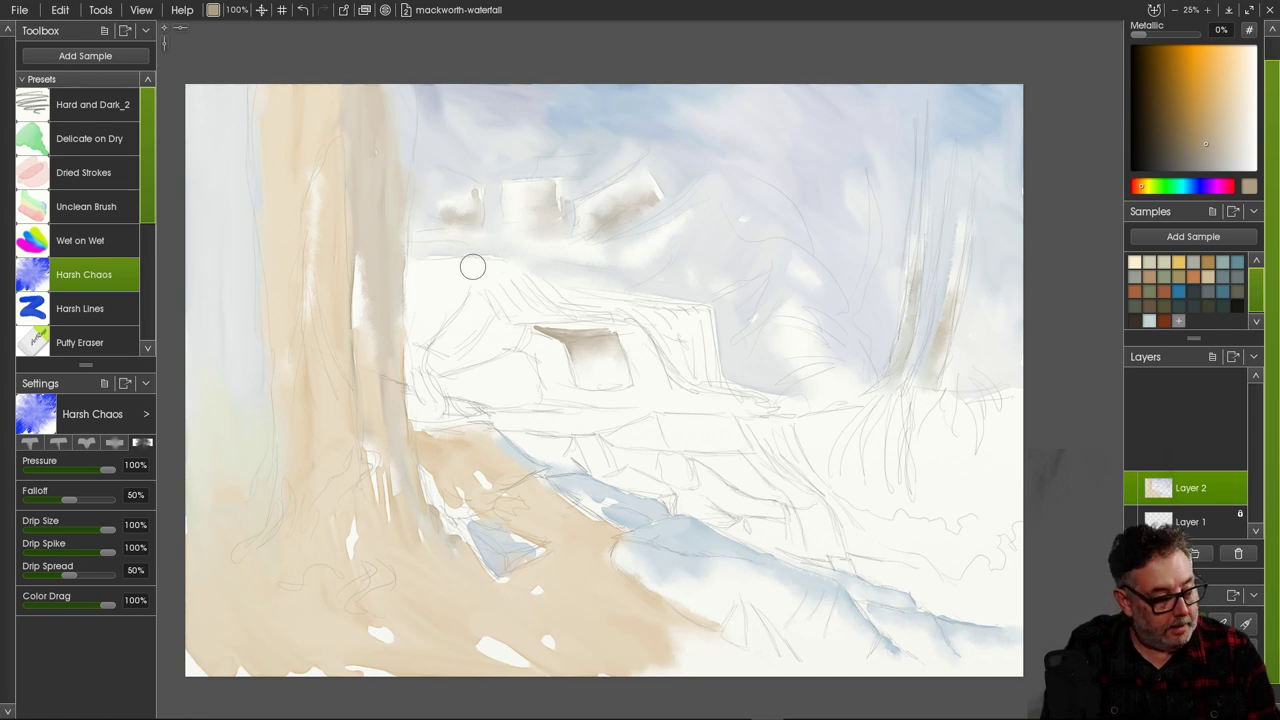
# Fill the recess beside and below the square rock with the same brown using Delicate on Dry at 67% size.
pyautogui.click(88, 138)
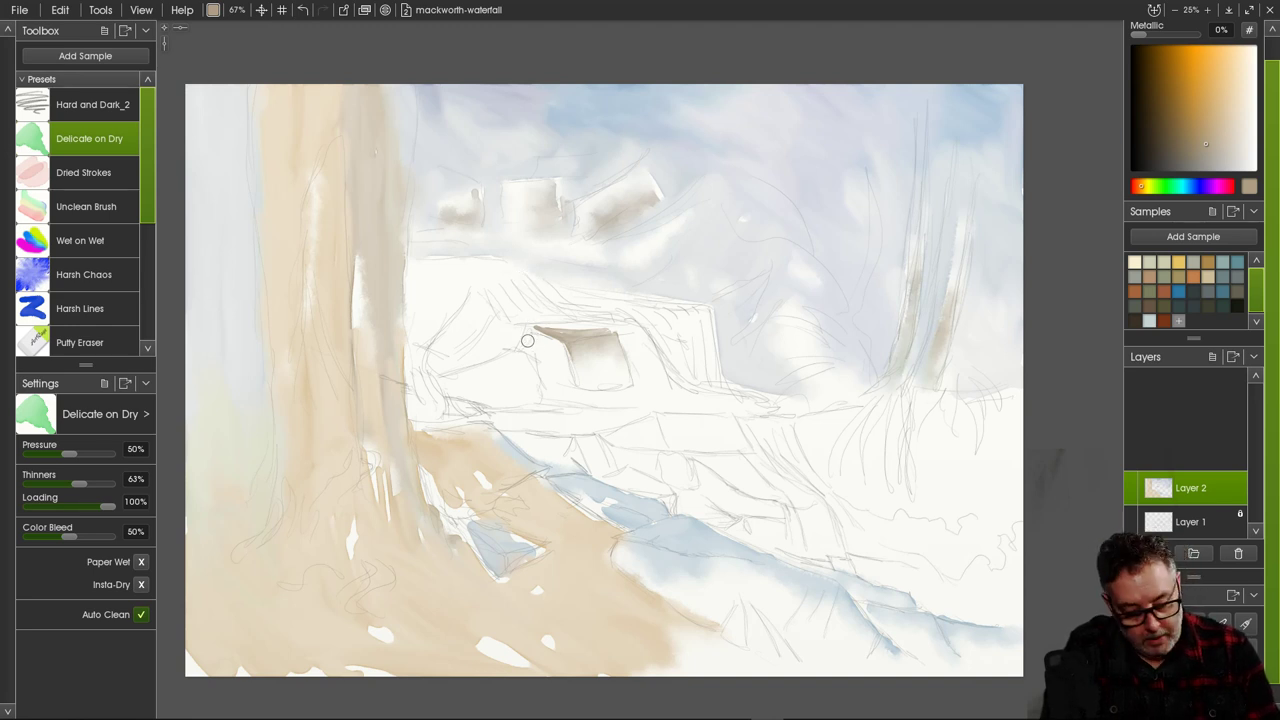
pyautogui.moveTo(561, 349)
pyautogui.mouseDown()
pyautogui.moveTo(565, 376)
pyautogui.moveTo(552, 358)
pyautogui.moveTo(546, 380)
pyautogui.moveTo(537, 340)
pyautogui.mouseUp()
pyautogui.moveTo(549, 341)
pyautogui.mouseDown()
pyautogui.moveTo(560, 376)
pyautogui.moveTo(565, 362)
pyautogui.moveTo(581, 390)
pyautogui.moveTo(565, 380)
pyautogui.moveTo(591, 394)
pyautogui.moveTo(565, 360)
pyautogui.moveTo(554, 384)
pyautogui.moveTo(548, 338)
pyautogui.moveTo(562, 399)
pyautogui.moveTo(551, 378)
pyautogui.moveTo(544, 393)
pyautogui.moveTo(591, 391)
pyautogui.mouseUp()
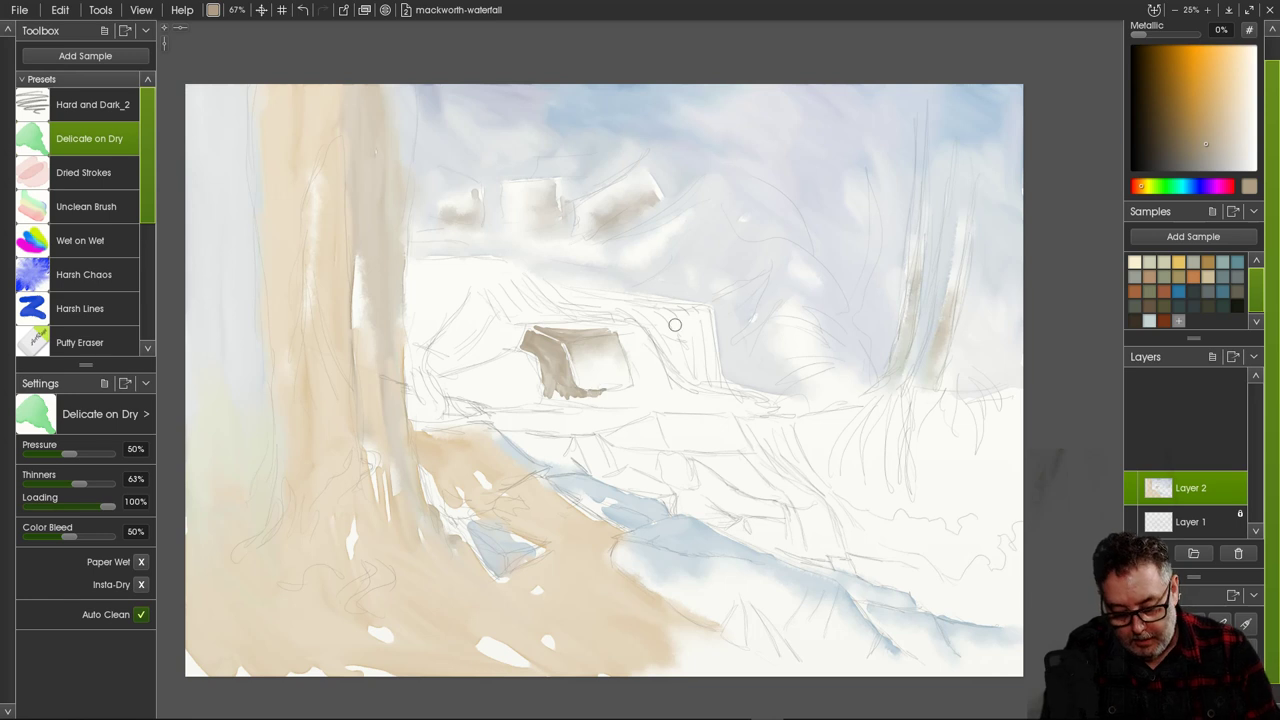
# Paint pale grey-blue strokes along the base of the square rock and blend them and the recess with Harsh Chaos.
pyautogui.click(1222, 292)
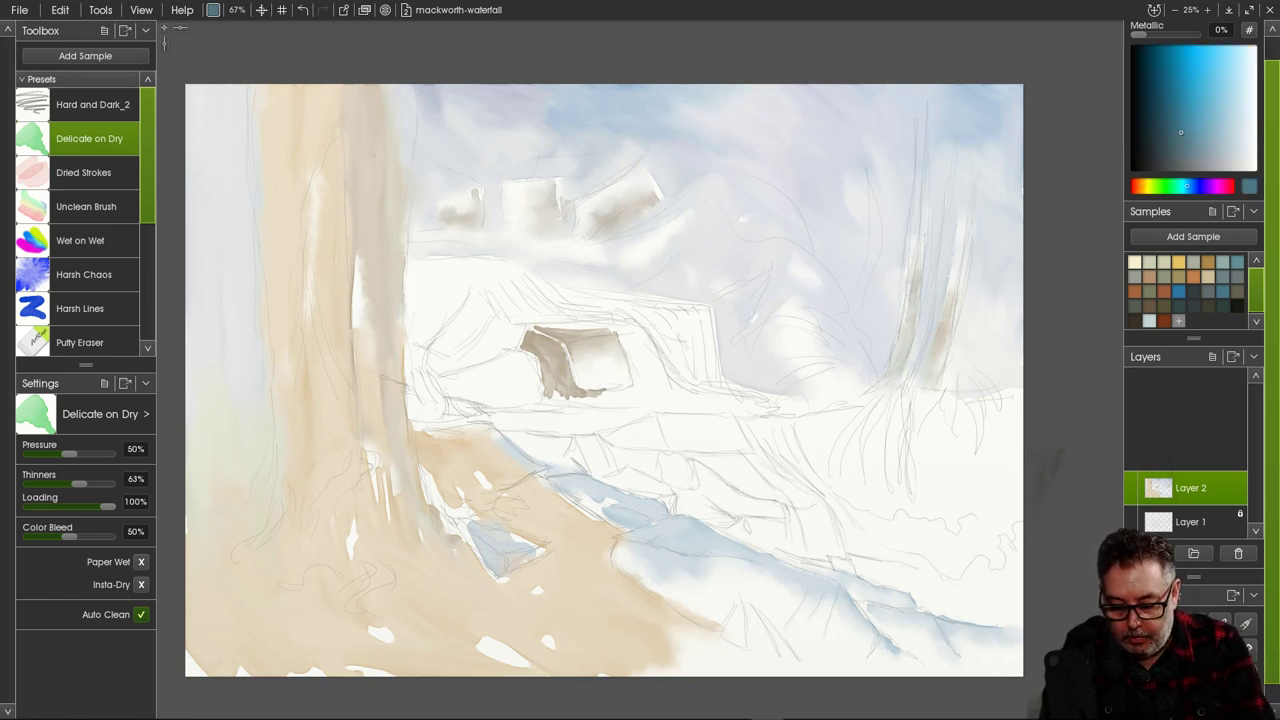
pyautogui.click(1203, 149)
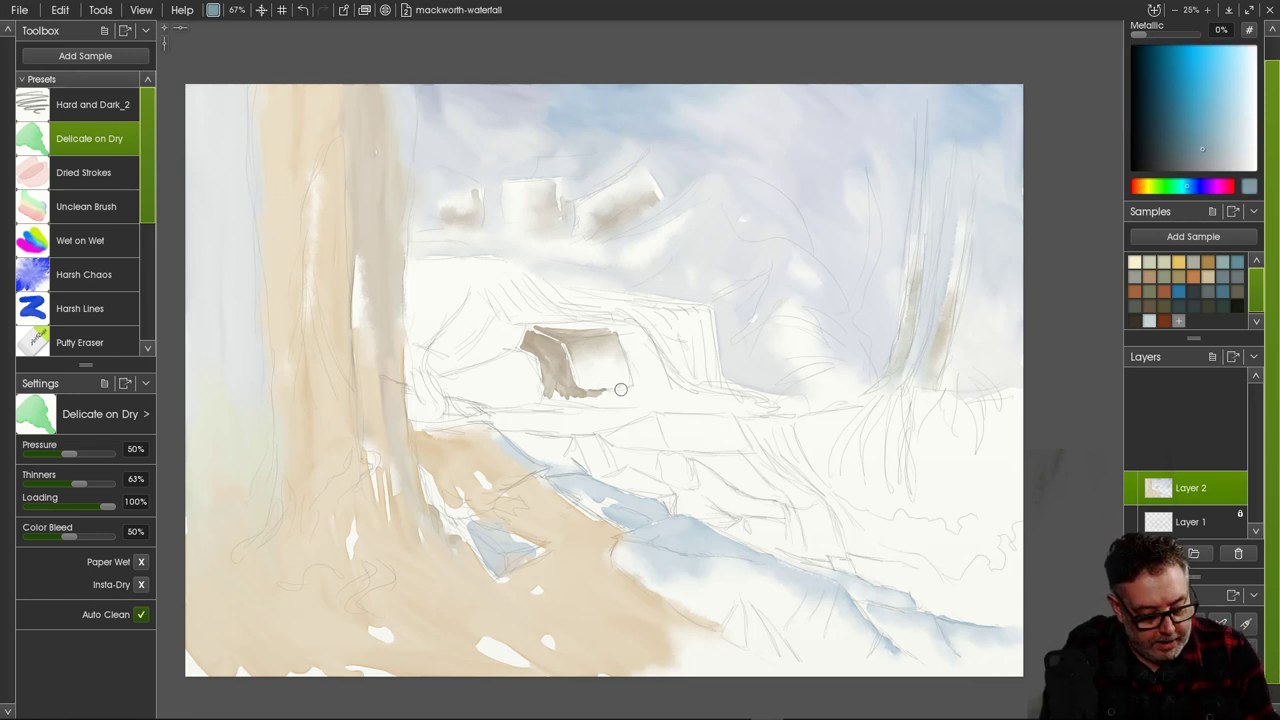
pyautogui.moveTo(621, 389); pyautogui.dragTo(583, 395)
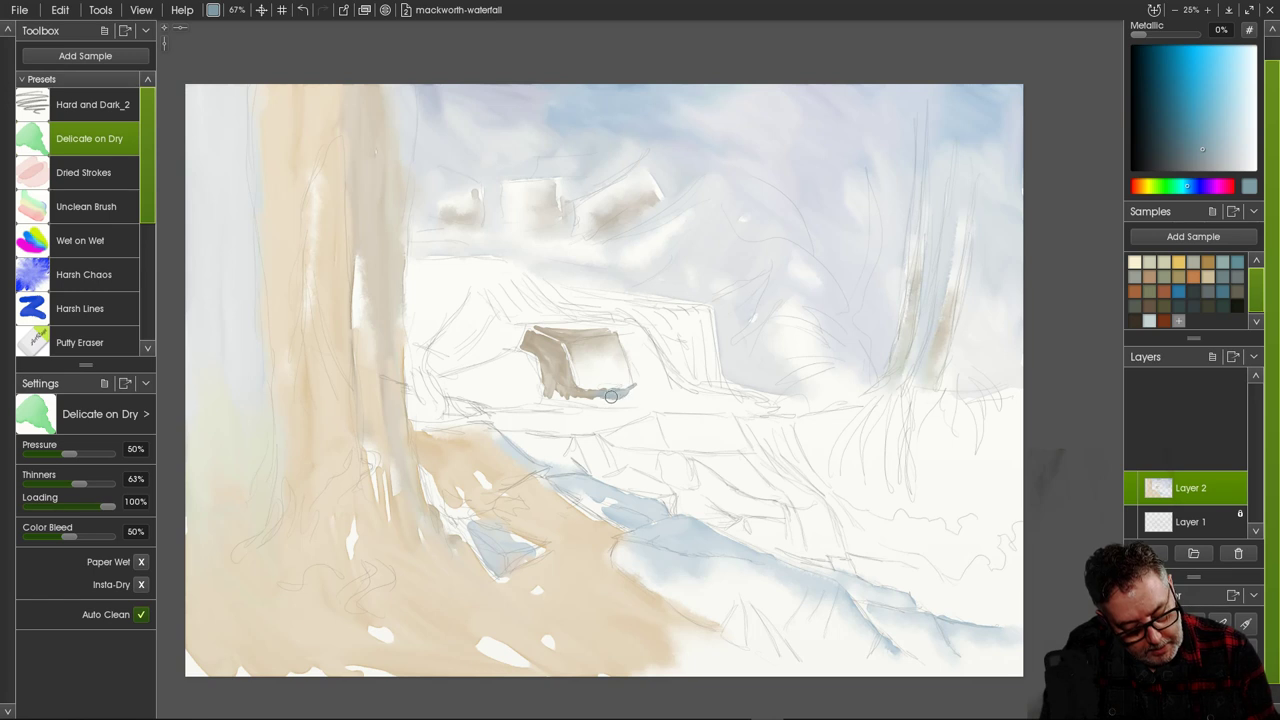
pyautogui.moveTo(621, 396)
pyautogui.mouseDown()
pyautogui.moveTo(653, 404)
pyautogui.moveTo(589, 399)
pyautogui.mouseUp()
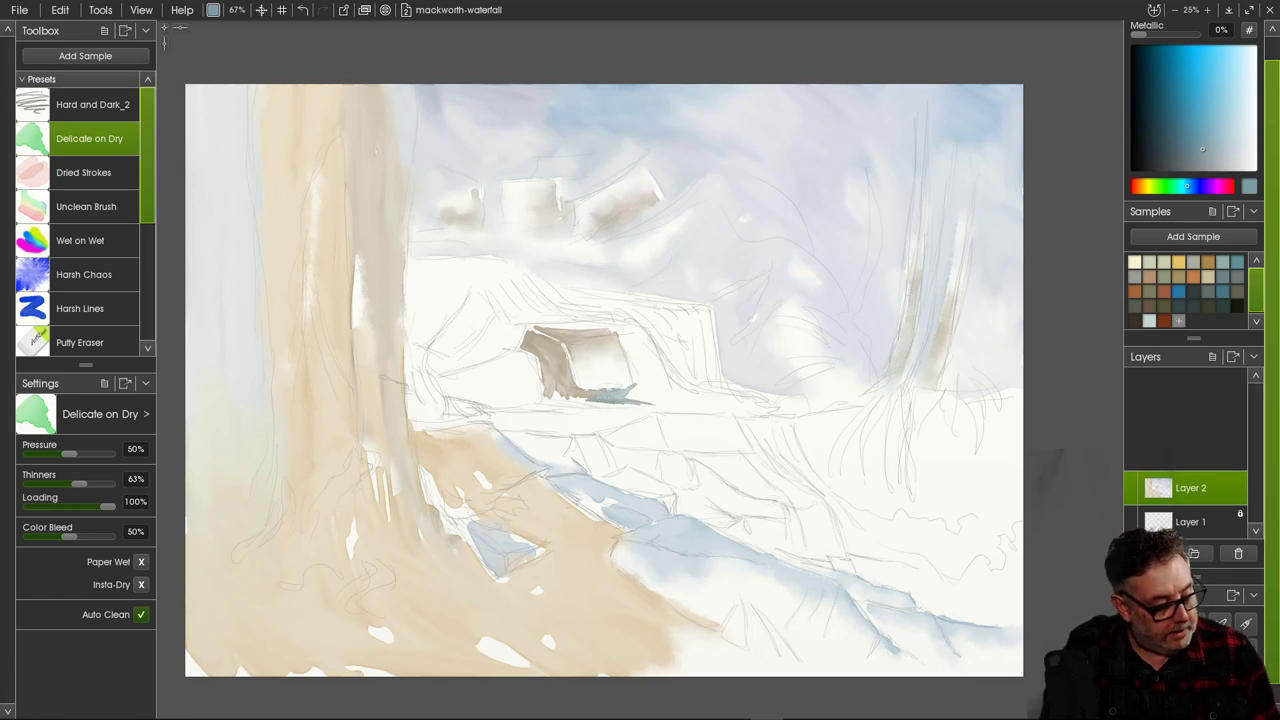
pyautogui.click(84, 274)
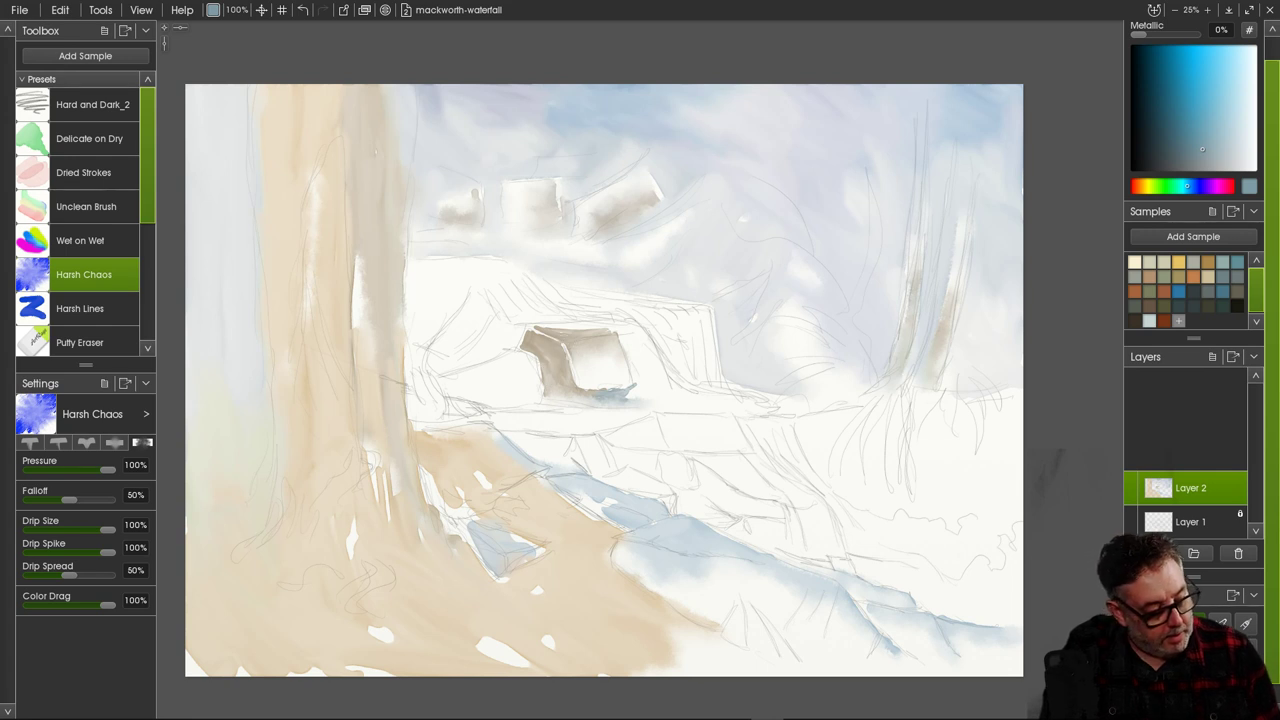
# Paint ochre-brown edges along the square rock's upper and recess-facing sides with Delicate on Dry at 46% size, and blend them with Harsh Chaos.
pyautogui.click(89, 138)
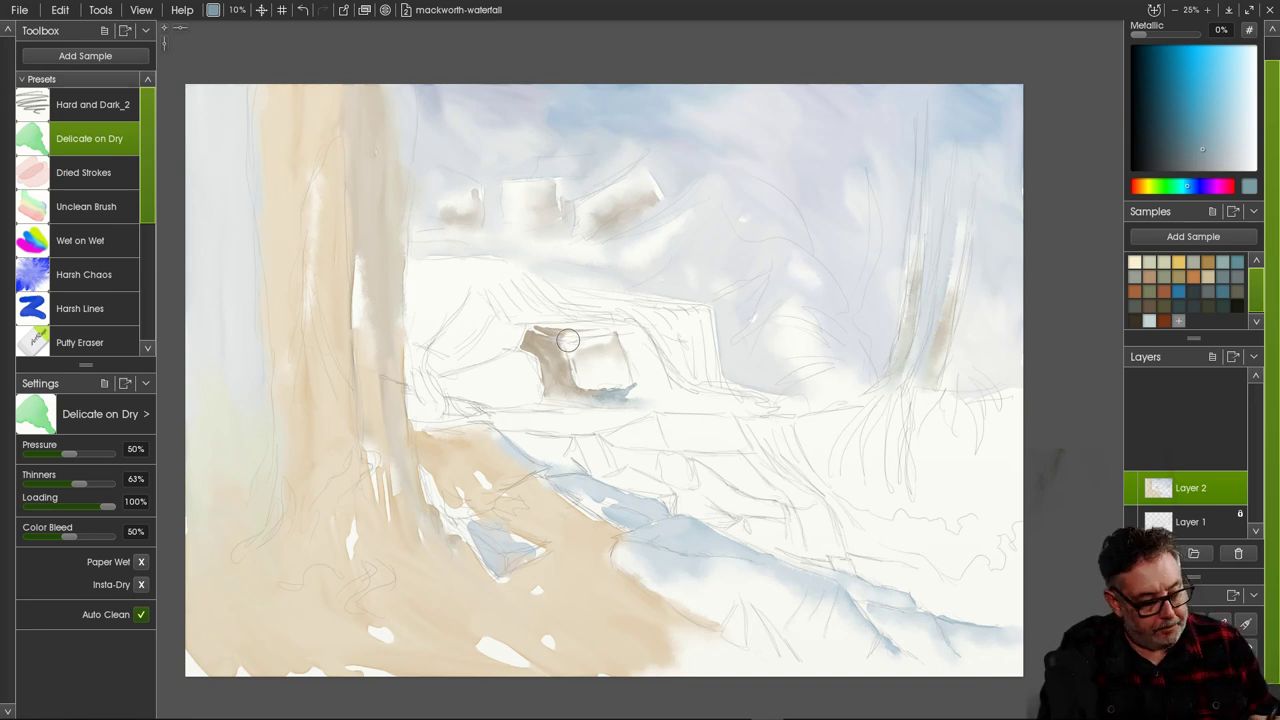
pyautogui.rightClick(575, 304)
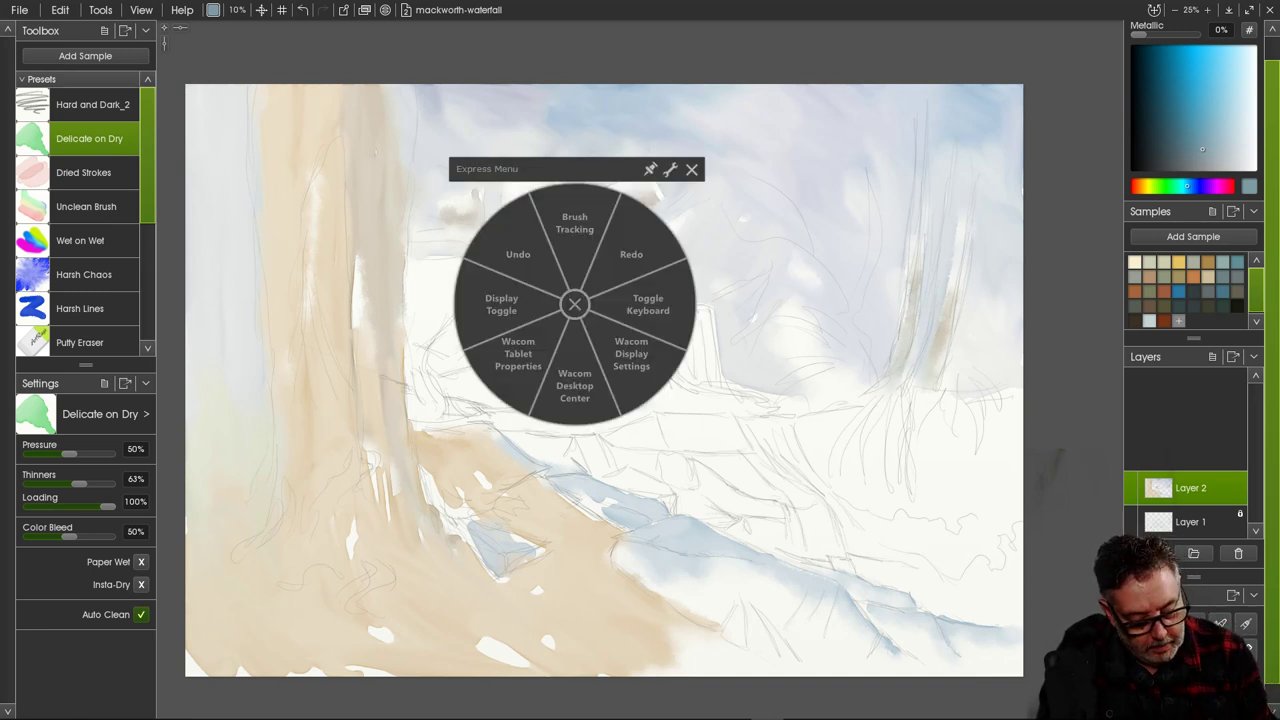
pyautogui.click(691, 169)
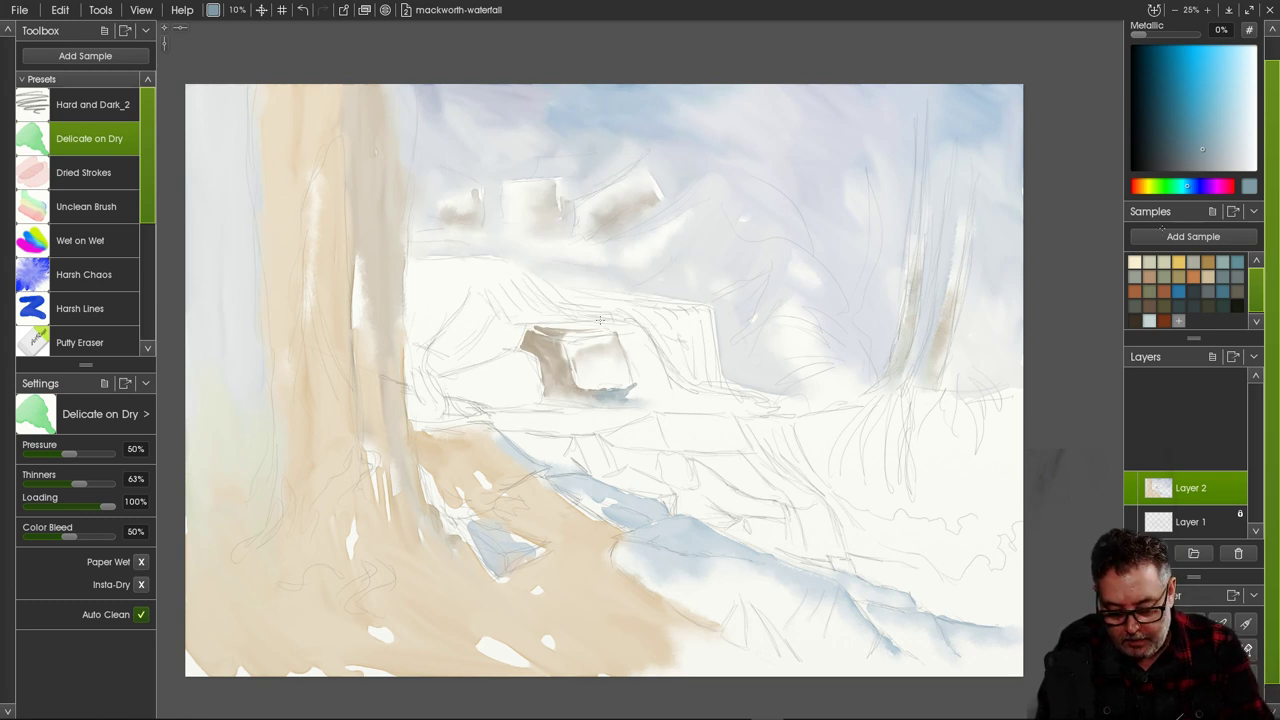
pyautogui.click(1178, 276)
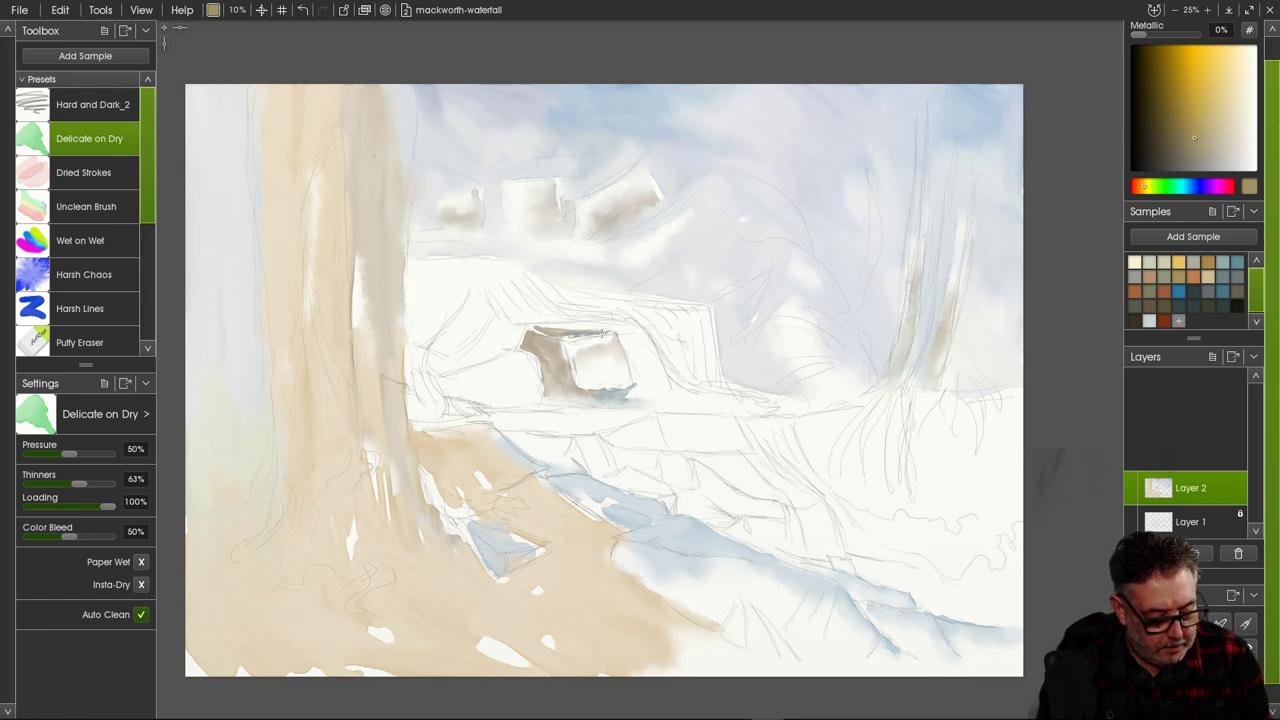
pyautogui.keyDown('shift'); pyautogui.moveTo(533, 298); pyautogui.dragTo(525, 284); pyautogui.keyUp('shift')
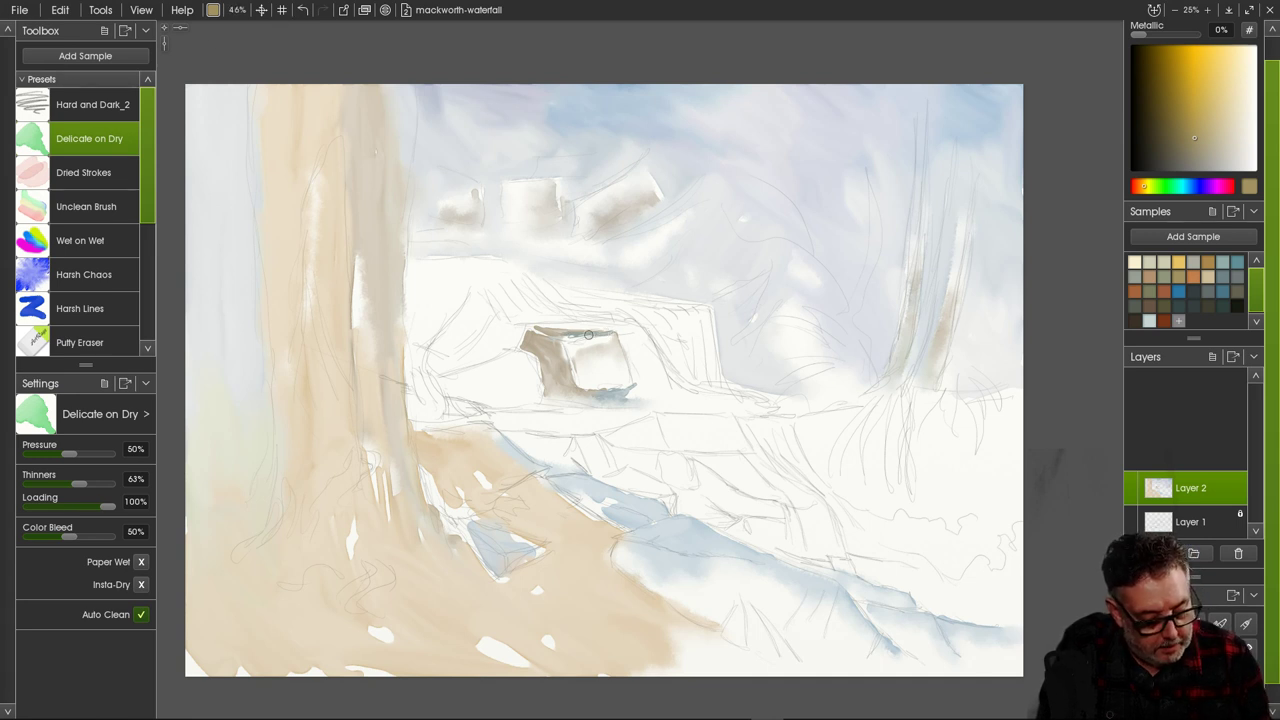
pyautogui.moveTo(588, 335)
pyautogui.mouseDown()
pyautogui.moveTo(564, 334)
pyautogui.moveTo(611, 339)
pyautogui.moveTo(576, 354)
pyautogui.moveTo(558, 344)
pyautogui.moveTo(569, 366)
pyautogui.mouseUp()
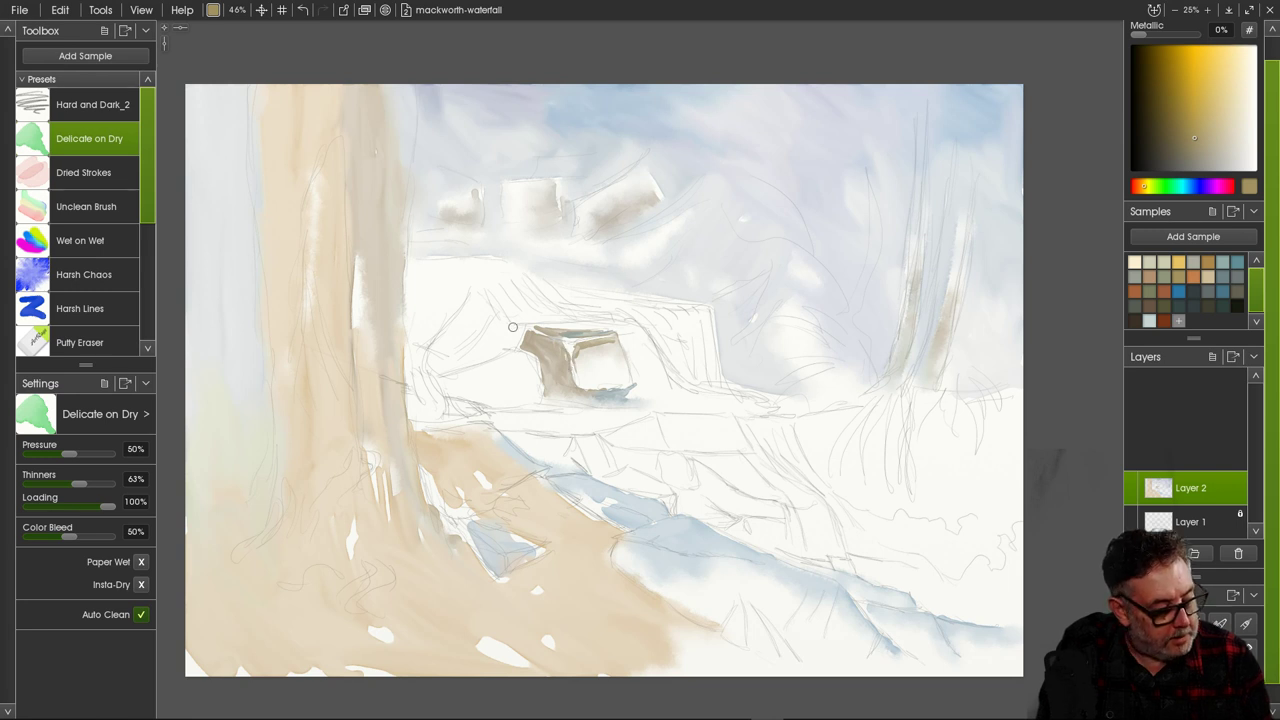
pyautogui.click(84, 274)
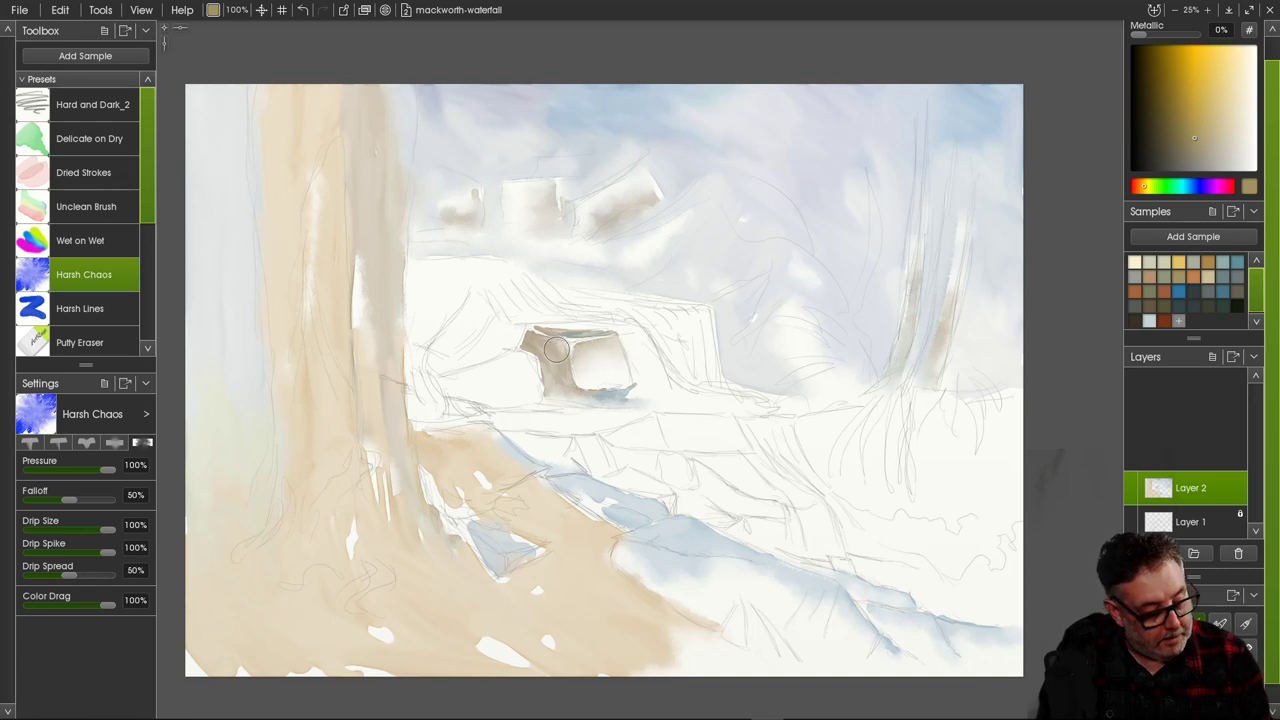
# Paint an ochre-brown shadow from the recess along the crevice above the rounded rock with Delicate on Dry at 31% size.
pyautogui.click(89, 138)
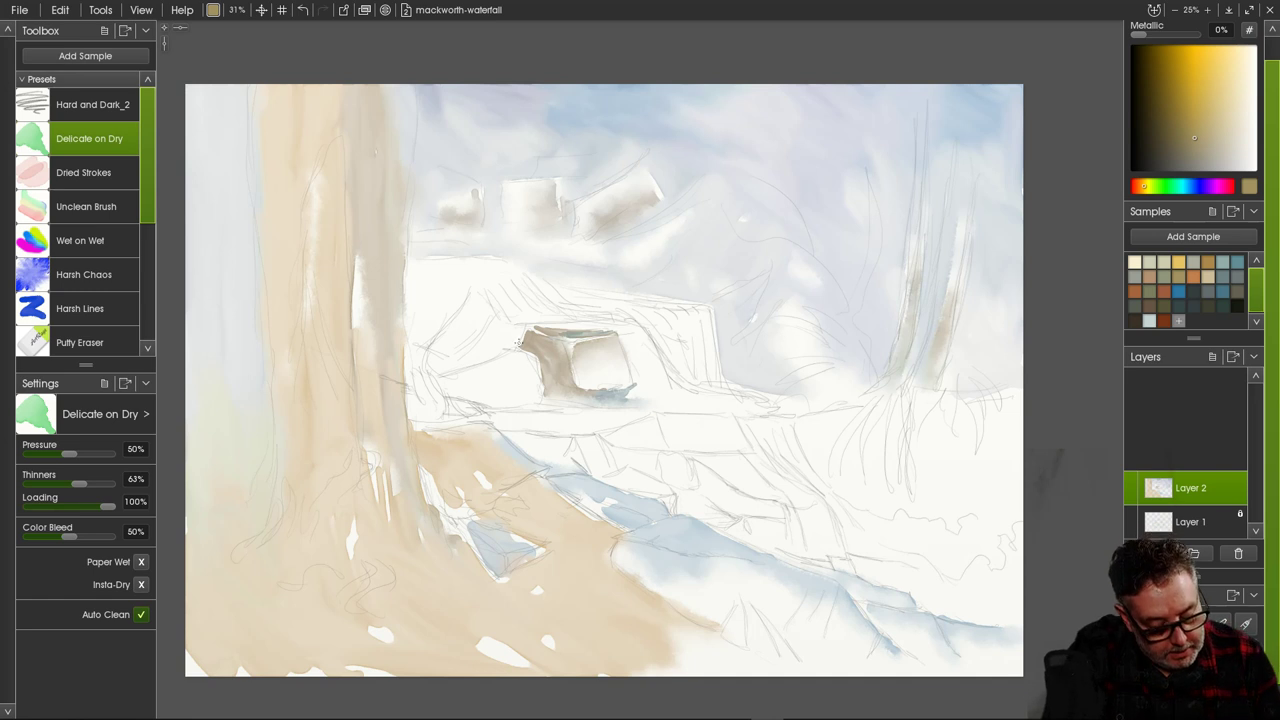
pyautogui.moveTo(526, 334); pyautogui.dragTo(470, 350)
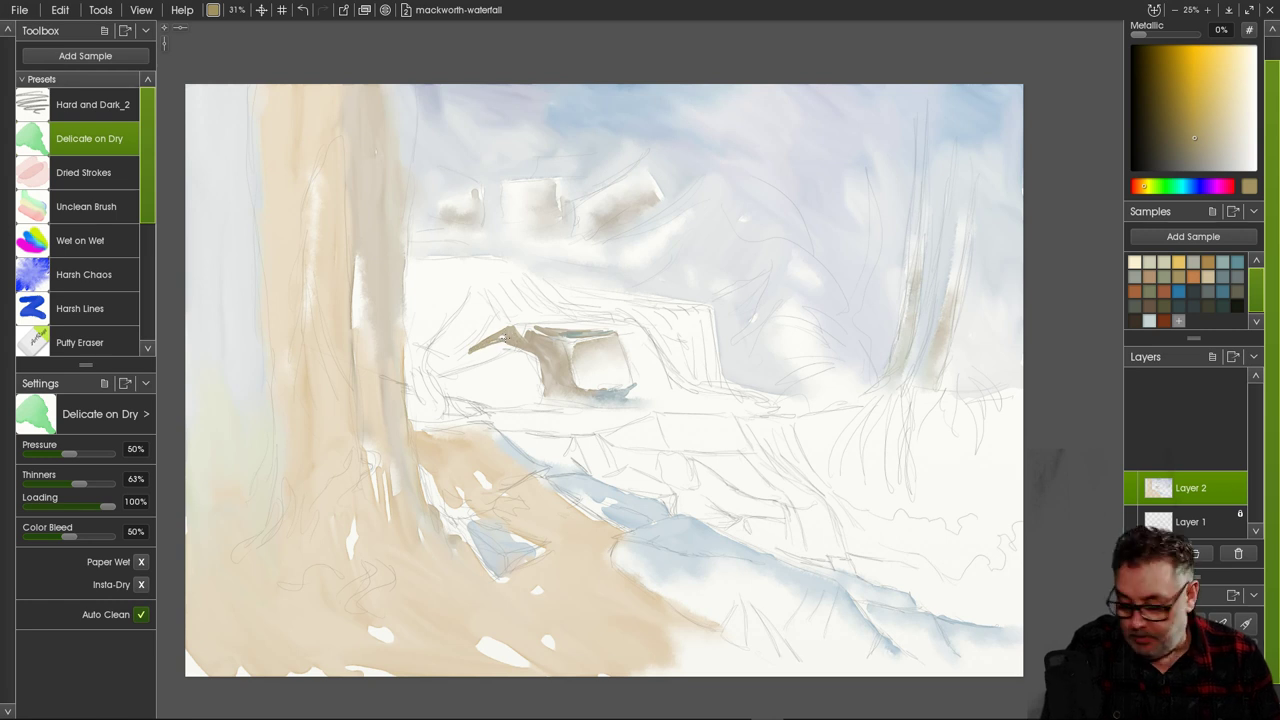
pyautogui.moveTo(512, 337)
pyautogui.mouseDown()
pyautogui.moveTo(460, 362)
pyautogui.moveTo(472, 354)
pyautogui.moveTo(430, 350)
pyautogui.moveTo(426, 366)
pyautogui.moveTo(441, 362)
pyautogui.mouseUp()
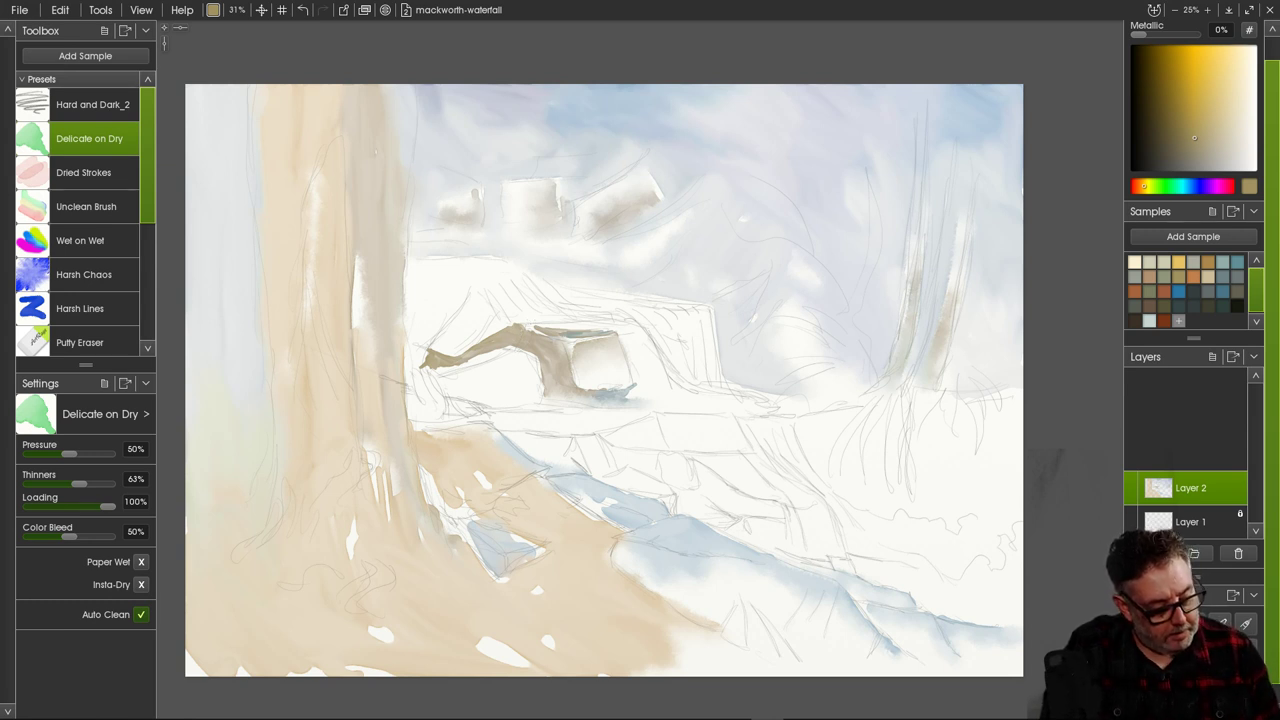
# Erase the brown shadow's overlap at the crevice beside the recess with the Putty Eraser at 7% size.
pyautogui.click(80, 342)
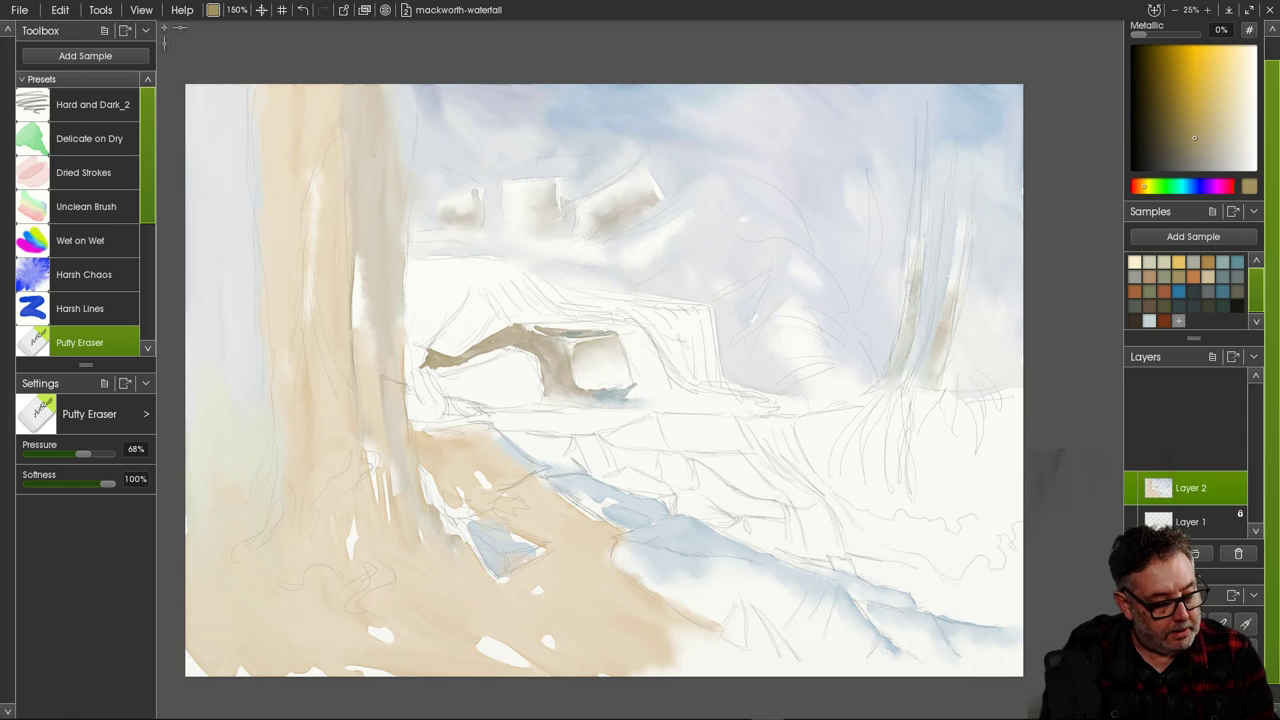
pyautogui.press('[')
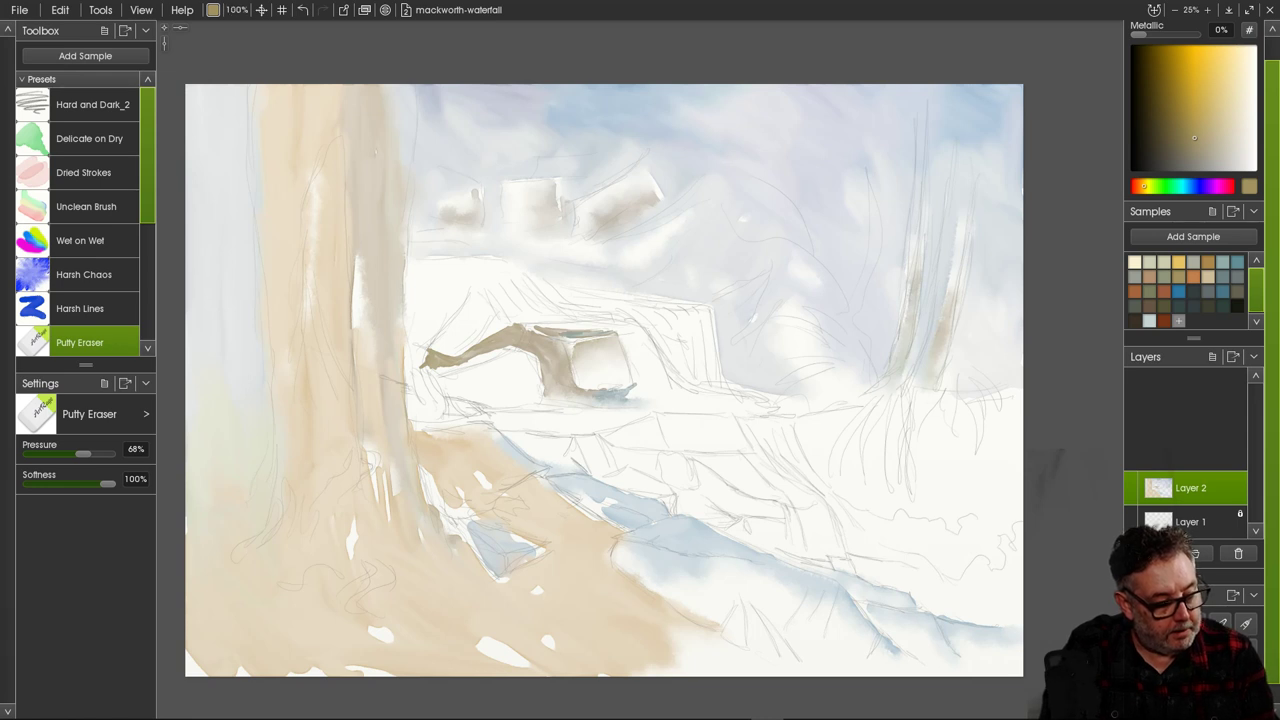
pyautogui.press('[')
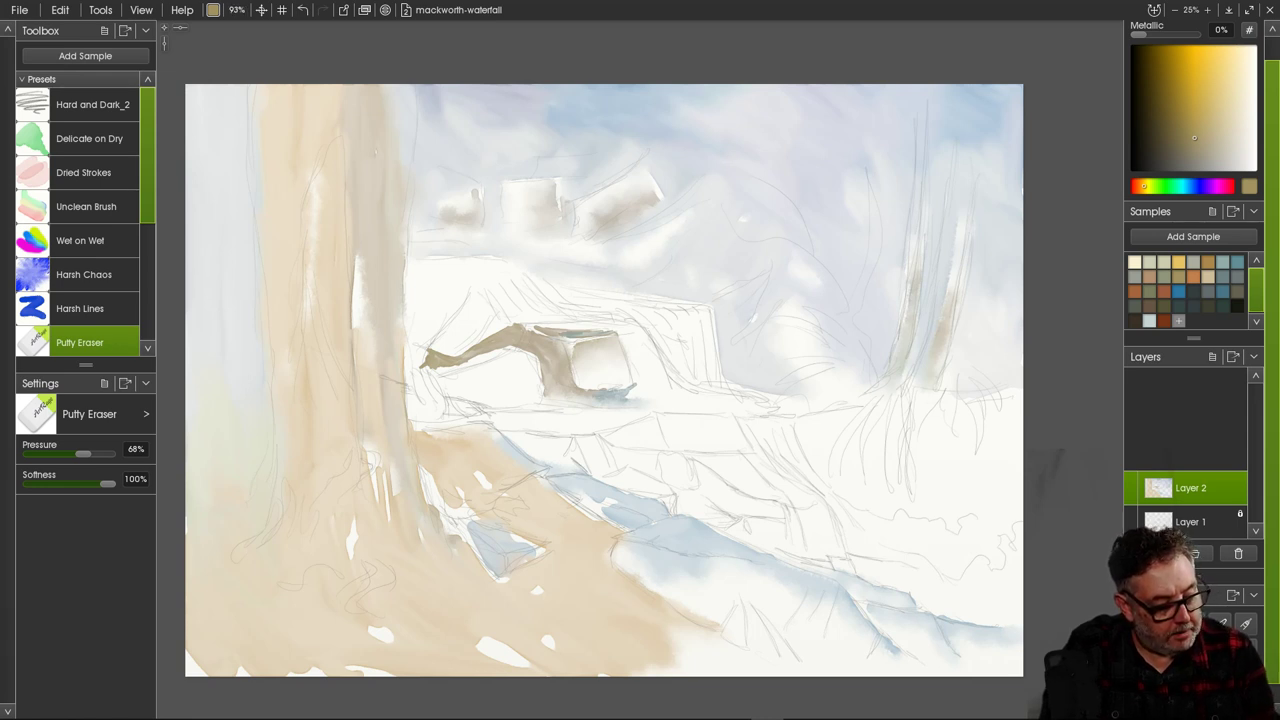
pyautogui.press('[')
pyautogui.press('[')
pyautogui.press('[')
pyautogui.press('[')
pyautogui.press('[')
pyautogui.press('[')
pyautogui.press('[')
pyautogui.press('[')
pyautogui.press('[')
pyautogui.press('[')
pyautogui.press('[')
pyautogui.press('[')
pyautogui.press('[')
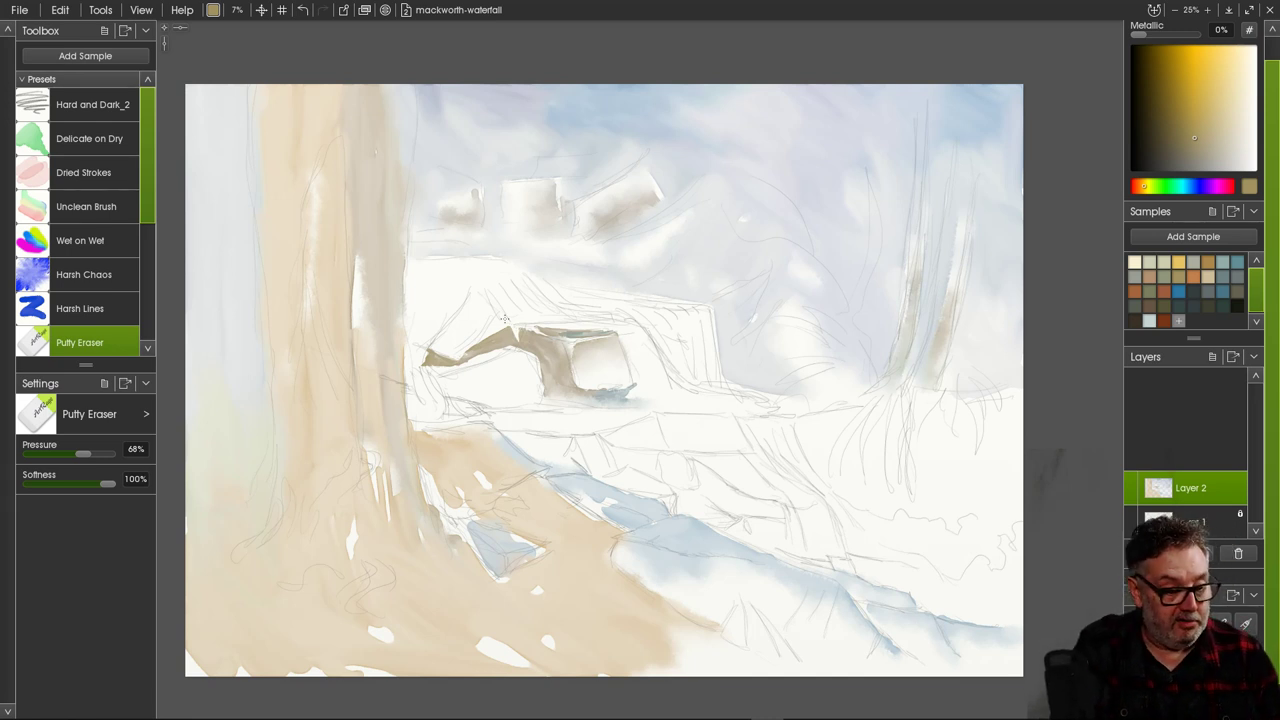
# Paint blue-grey vertical strokes down the waterfall face beside the square rock with Delicate on Dry at 55% size.
pyautogui.click(89, 138)
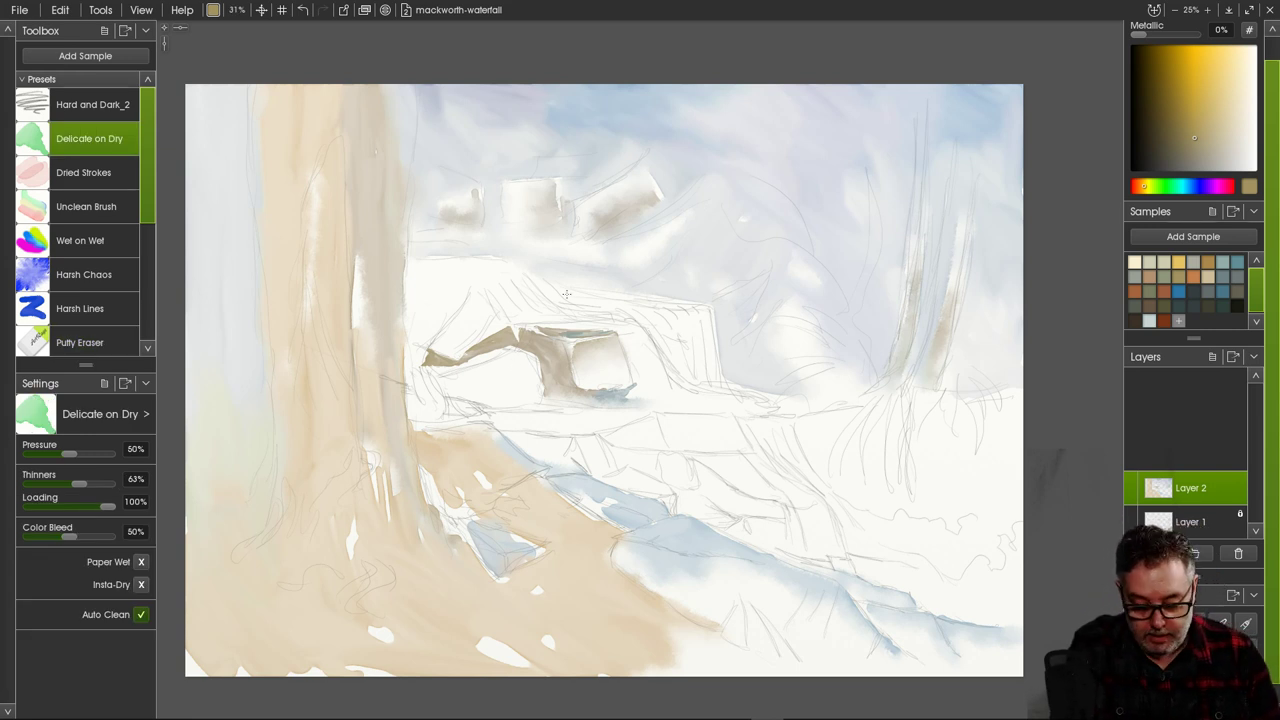
pyautogui.click(1149, 276)
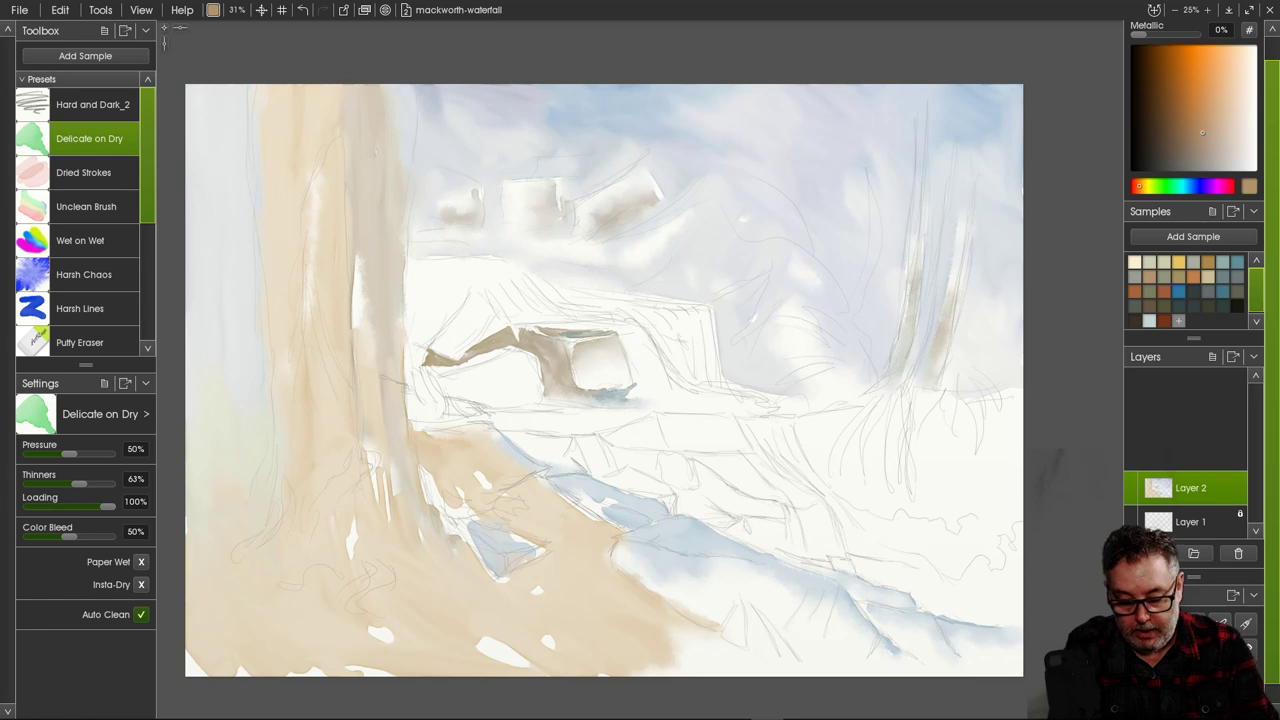
pyautogui.click(1221, 153)
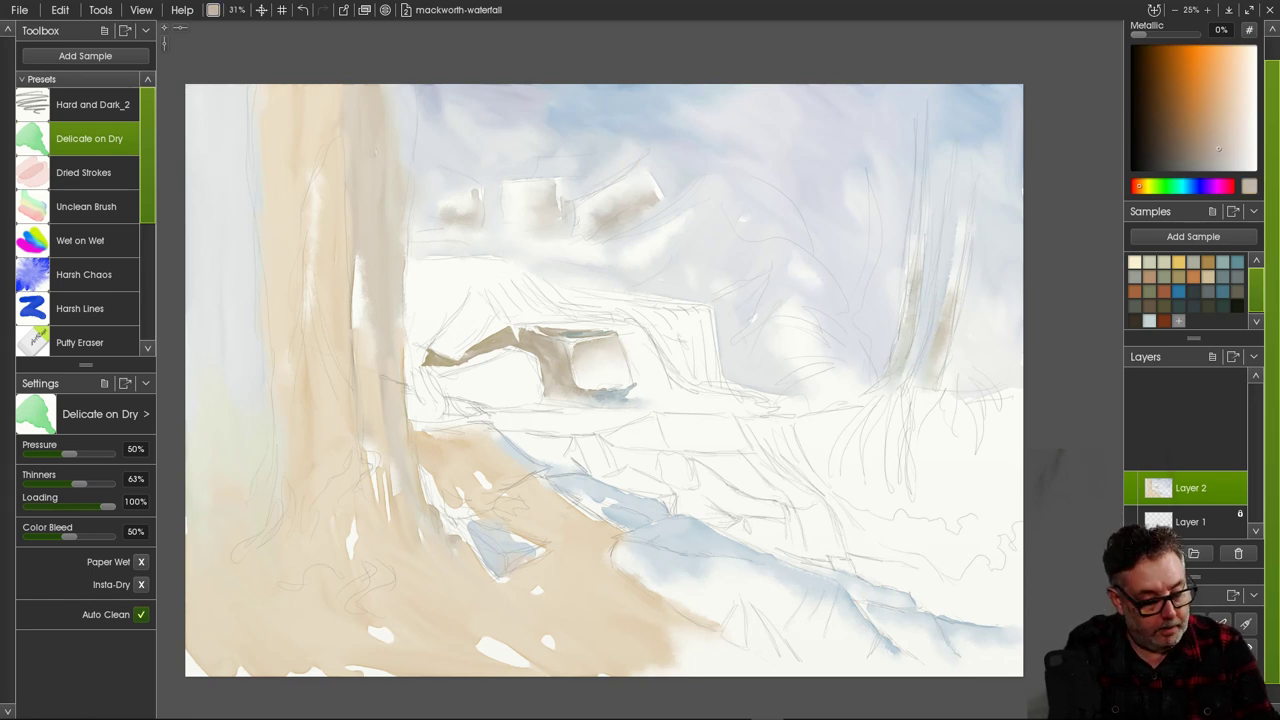
pyautogui.moveTo(237, 10); pyautogui.dragTo(282, 10)
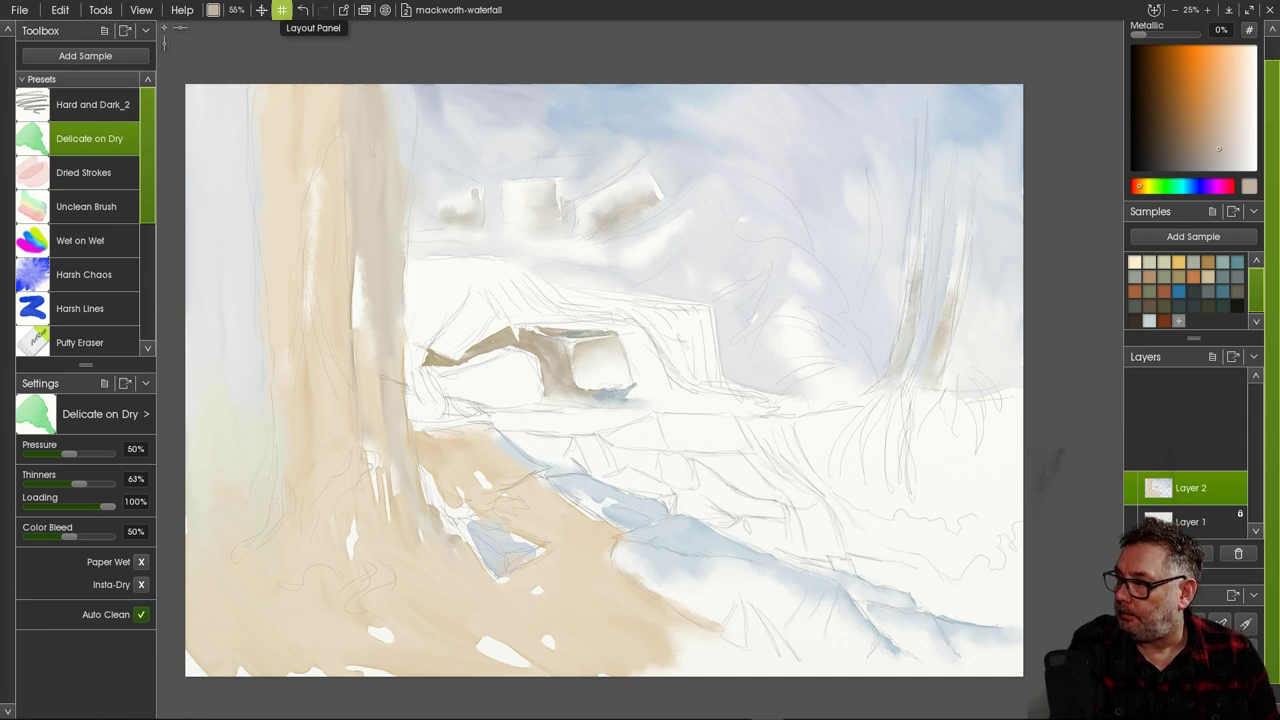
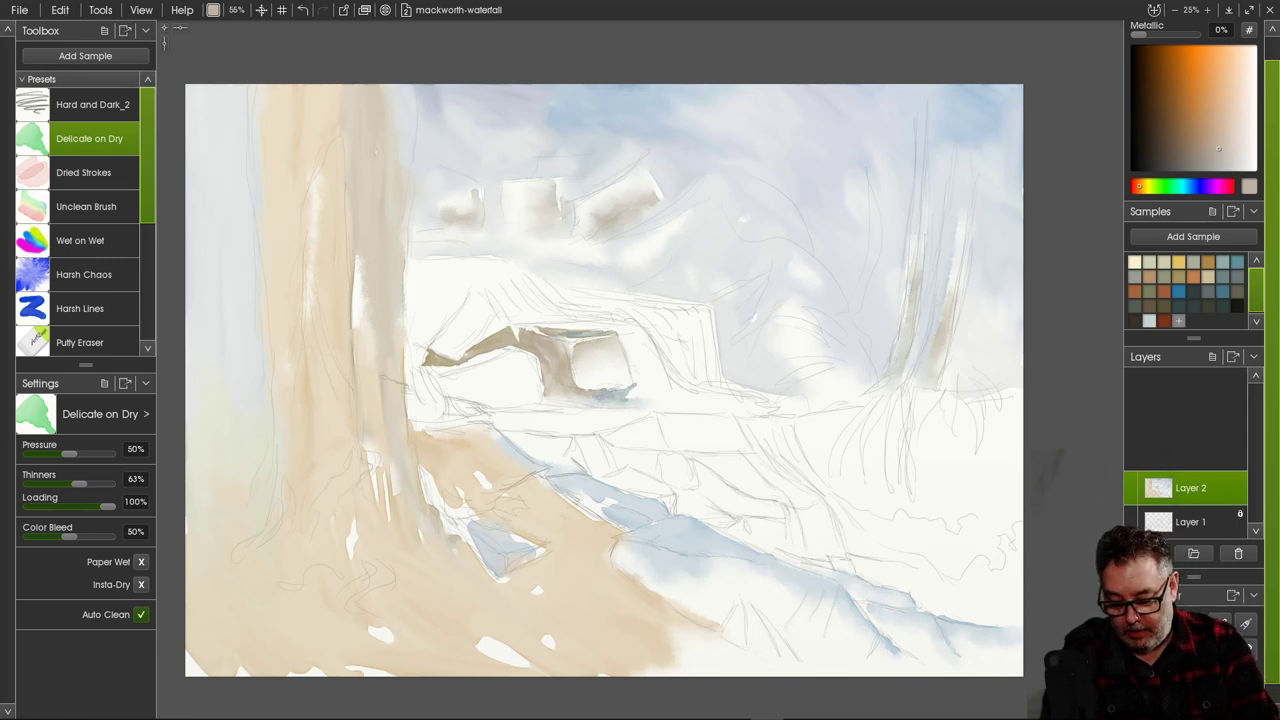
pyautogui.click(1237, 262)
pyautogui.moveTo(1191, 143)
pyautogui.mouseDown()
pyautogui.moveTo(1215, 141)
pyautogui.moveTo(1208, 154)
pyautogui.mouseUp()
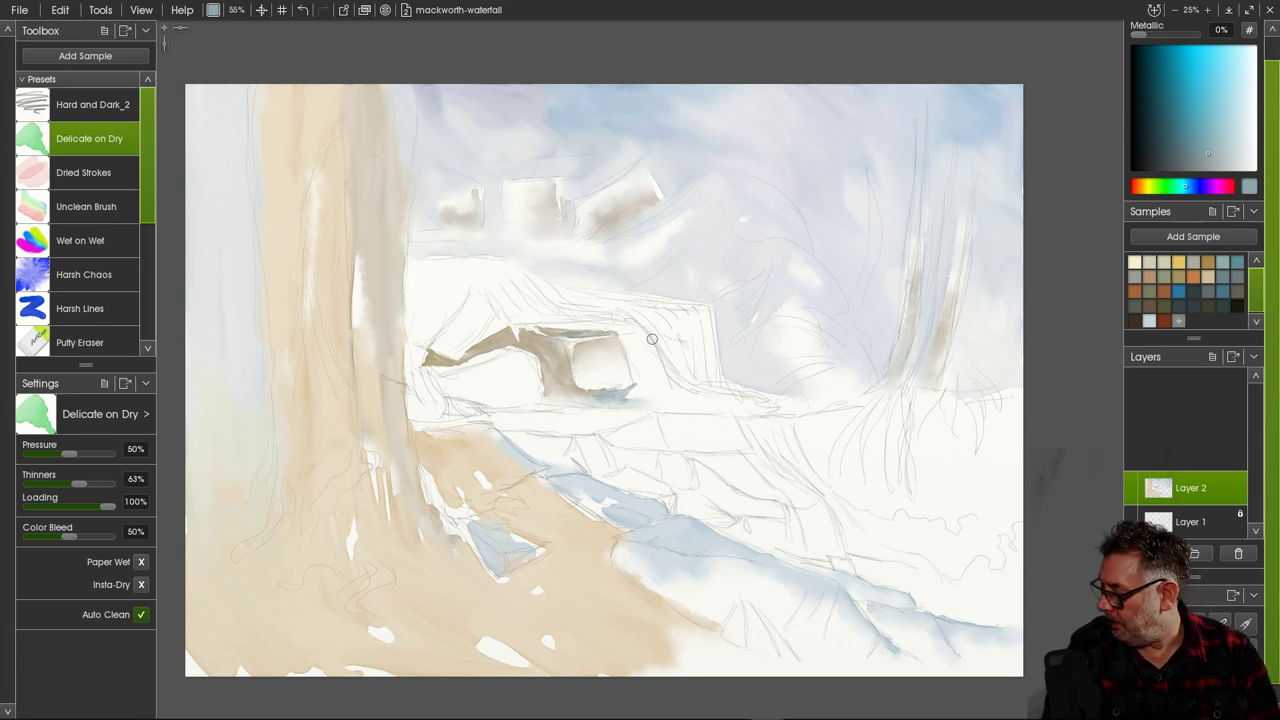
pyautogui.moveTo(641, 315)
pyautogui.mouseDown()
pyautogui.moveTo(669, 370)
pyautogui.moveTo(655, 337)
pyautogui.moveTo(668, 378)
pyautogui.moveTo(633, 384)
pyautogui.moveTo(630, 321)
pyautogui.moveTo(656, 391)
pyautogui.moveTo(638, 380)
pyautogui.moveTo(633, 329)
pyautogui.moveTo(660, 386)
pyautogui.moveTo(655, 320)
pyautogui.moveTo(669, 357)
pyautogui.moveTo(671, 328)
pyautogui.moveTo(682, 377)
pyautogui.moveTo(671, 345)
pyautogui.moveTo(692, 383)
pyautogui.mouseUp()
pyautogui.moveTo(686, 332); pyautogui.dragTo(710, 384)
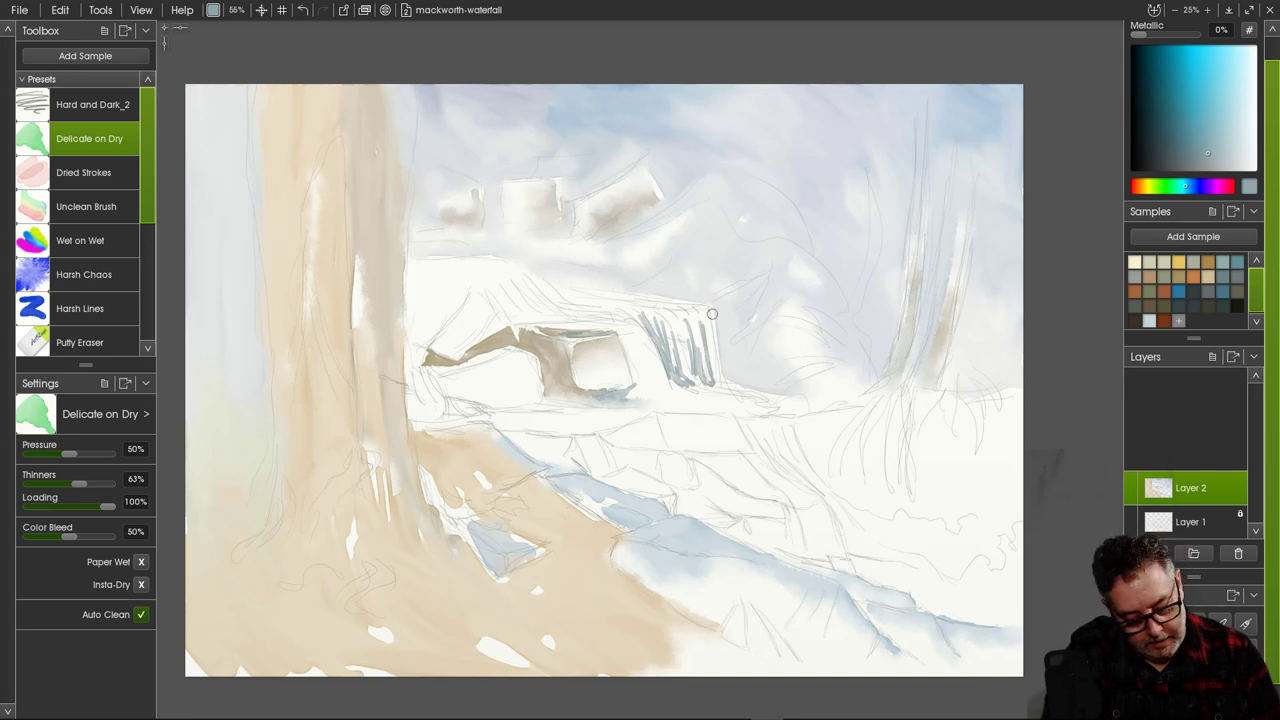
pyautogui.moveTo(712, 308); pyautogui.dragTo(717, 365)
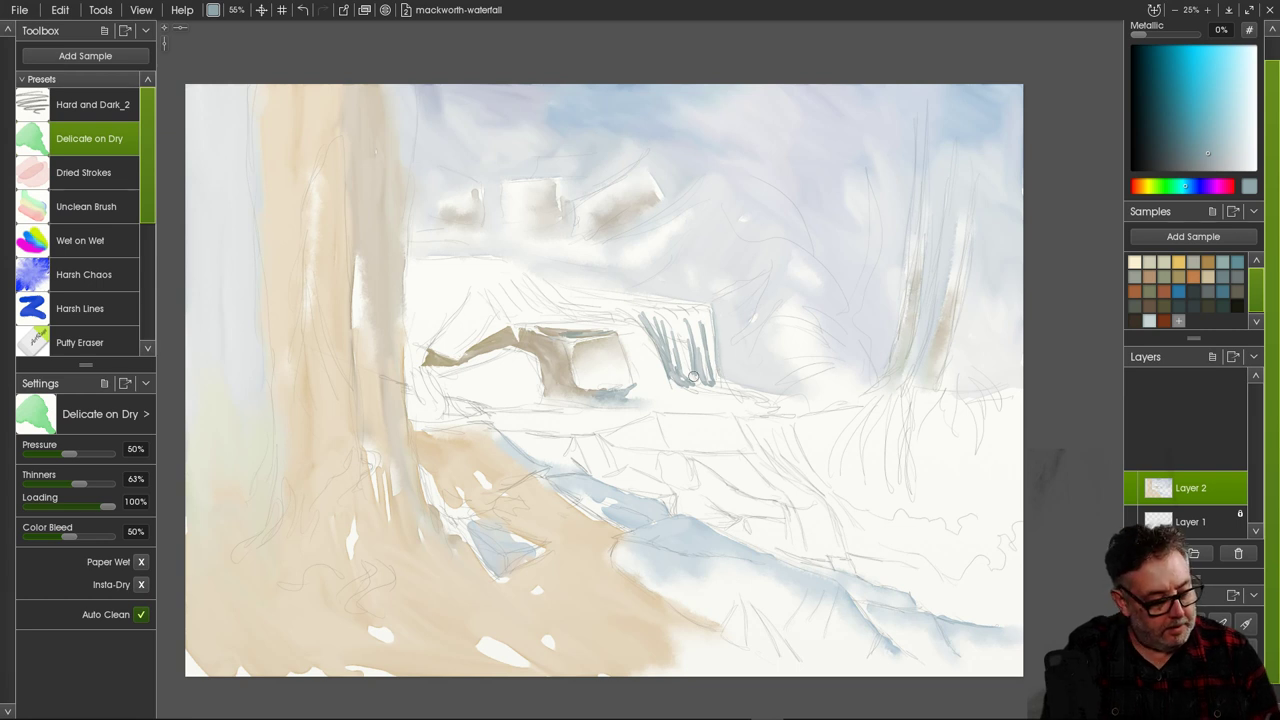
# Blend the blue-grey waterfall strokes downward with Harsh Chaos at 75% size.
pyautogui.click(84, 274)
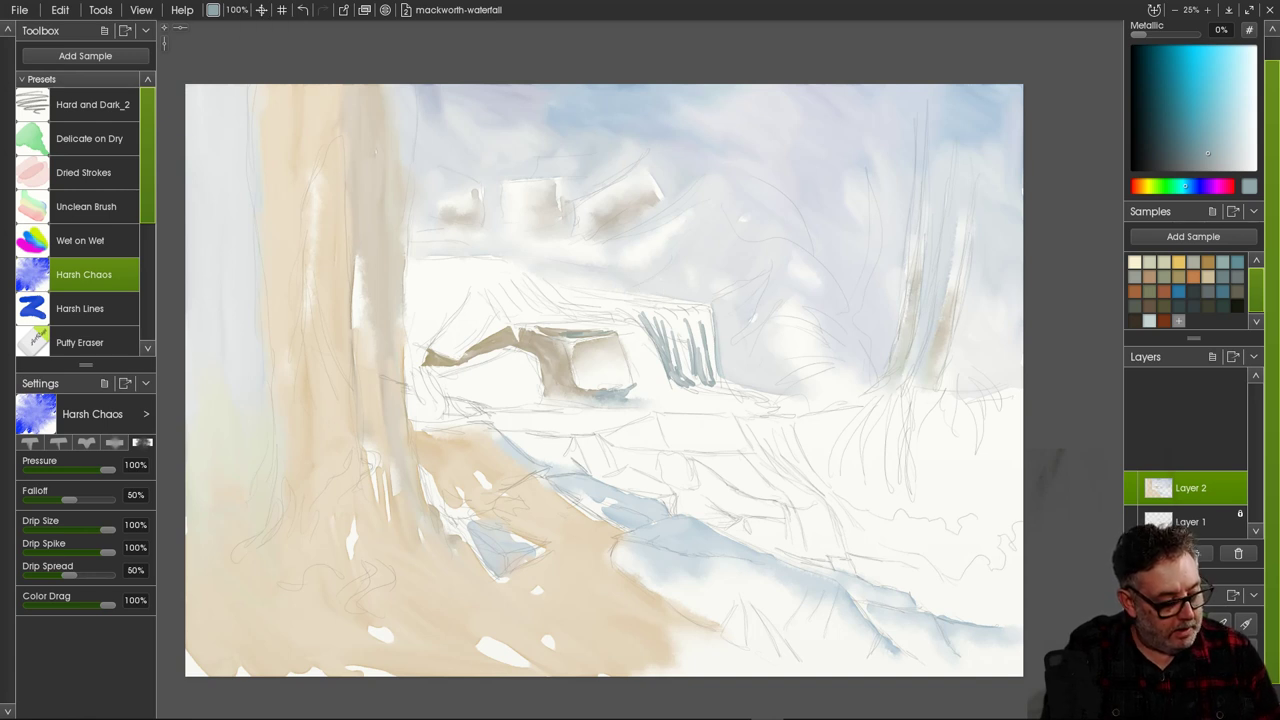
pyautogui.press('[')
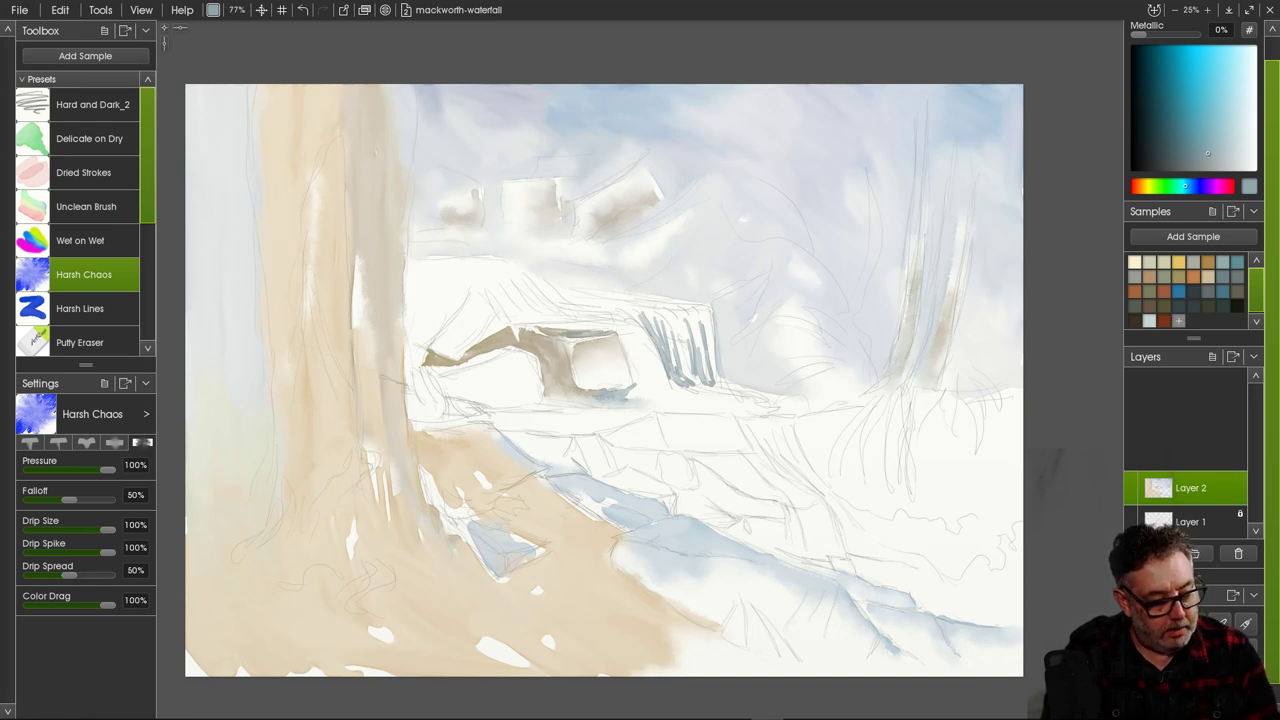
pyautogui.moveTo(236, 10); pyautogui.dragTo(182, 10)
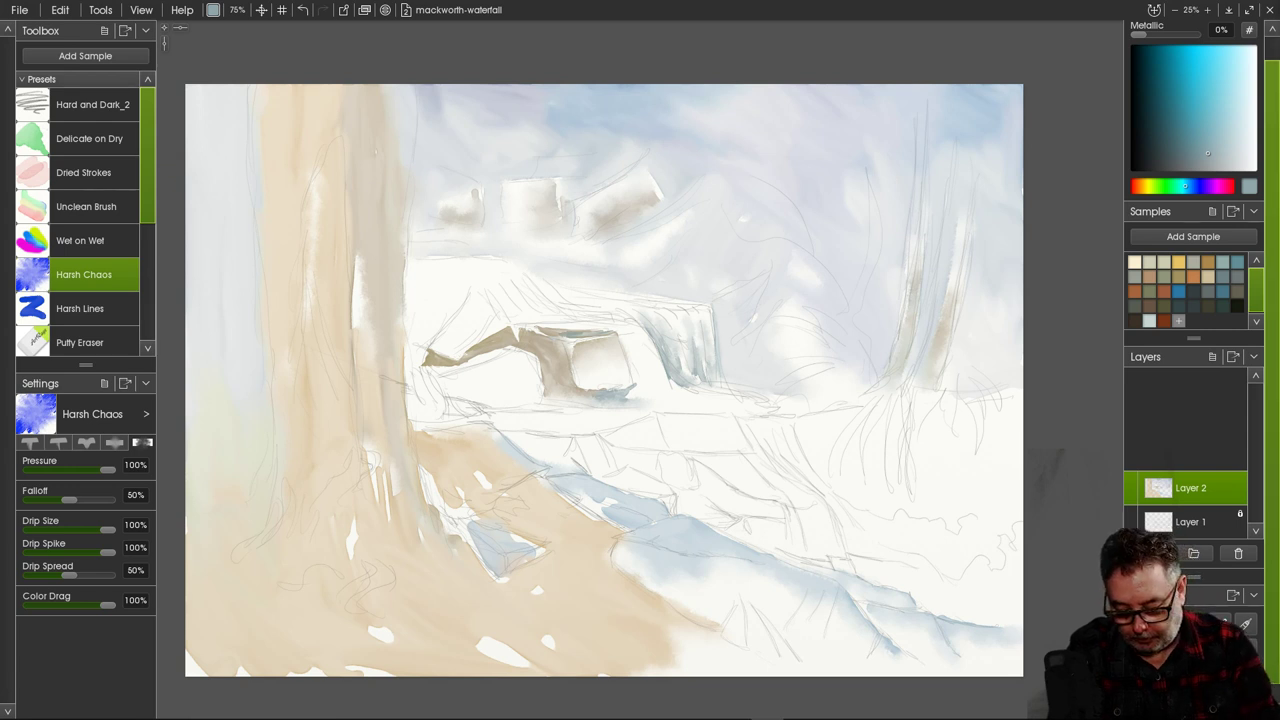
# Paint ochre-brown over the rock face beyond the waterfall and along the ledge above it with Delicate on Dry at 100% size.
pyautogui.click(1193, 276)
pyautogui.click(1208, 262)
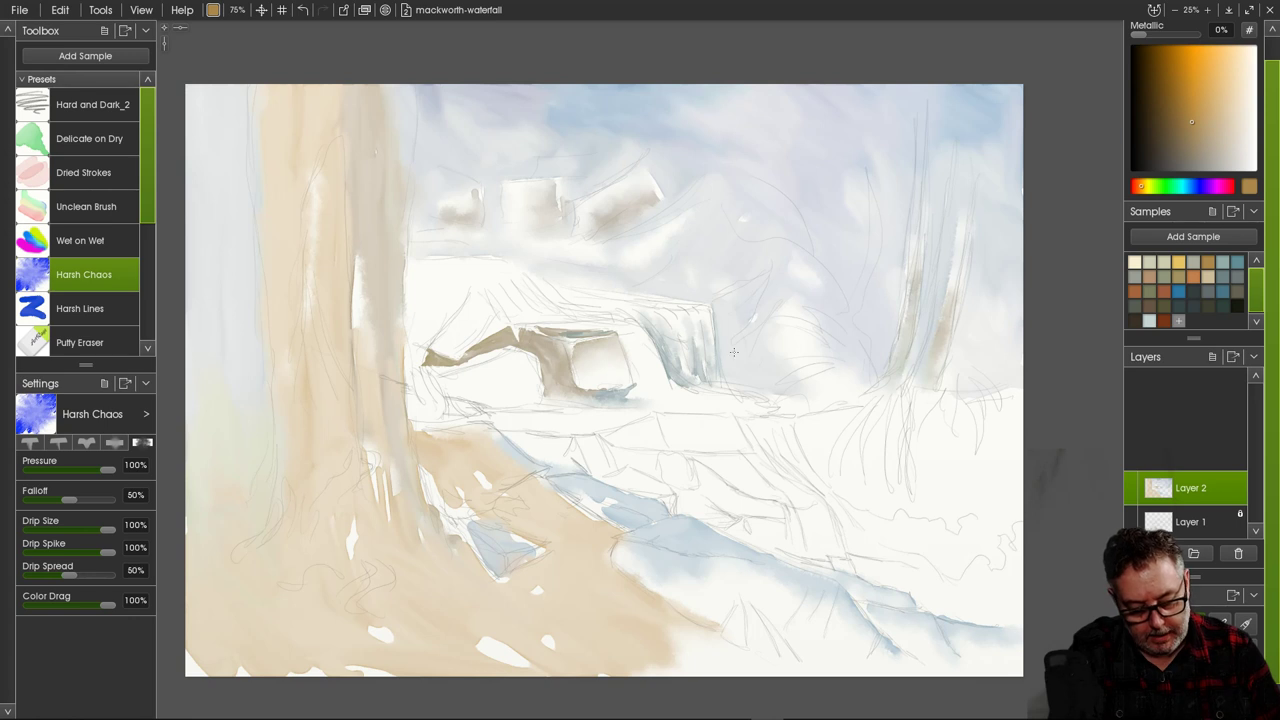
pyautogui.click(89, 138)
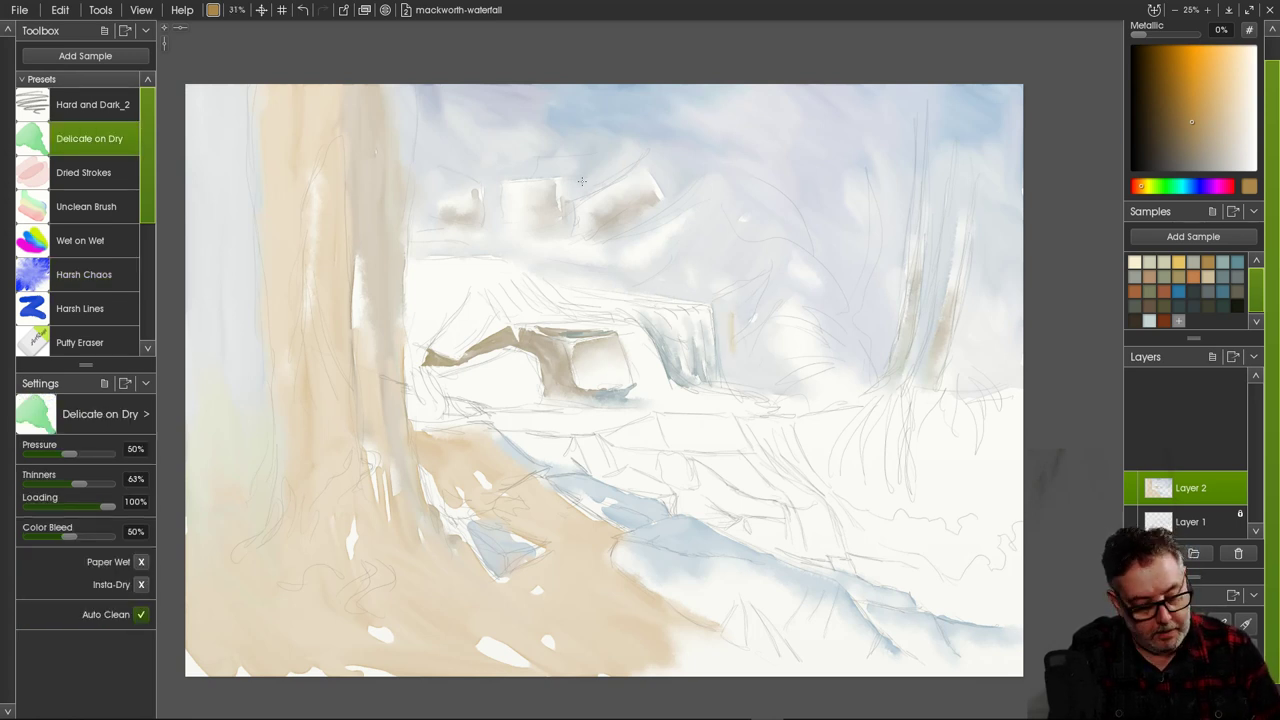
pyautogui.moveTo(237, 10); pyautogui.dragTo(400, 77)
pyautogui.moveTo(727, 320); pyautogui.dragTo(728, 352)
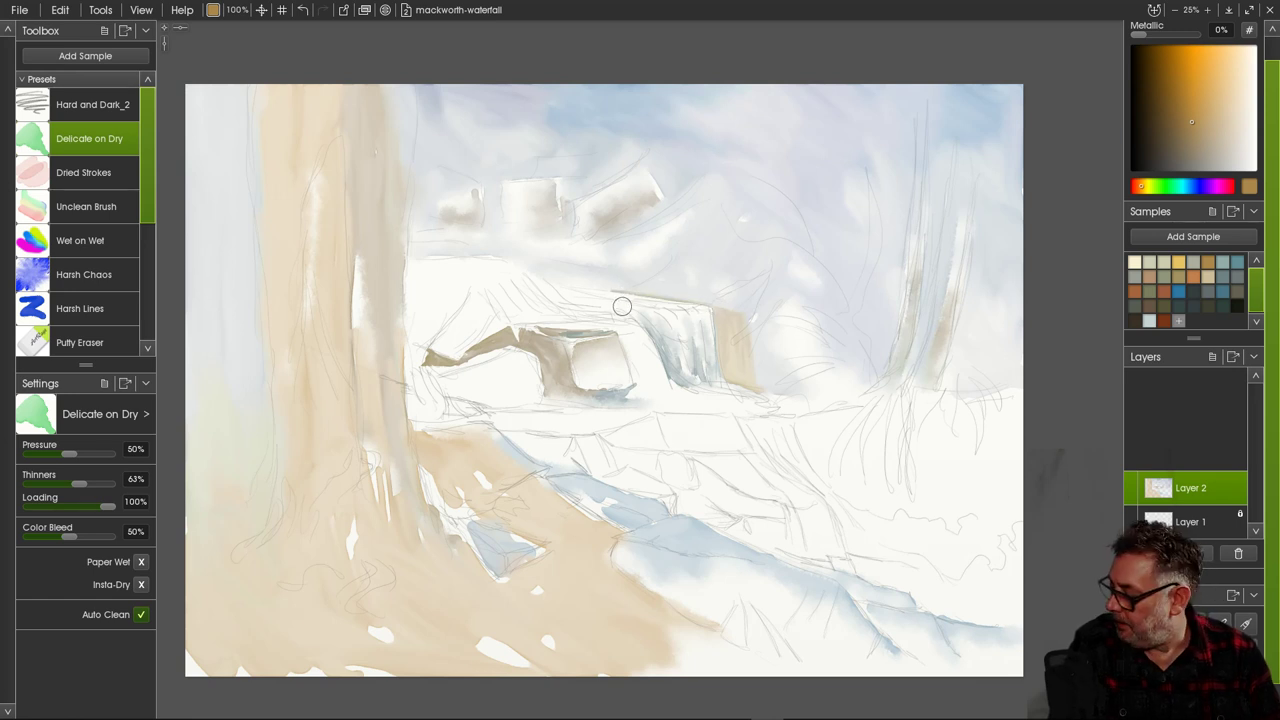
pyautogui.moveTo(660, 294); pyautogui.dragTo(579, 298)
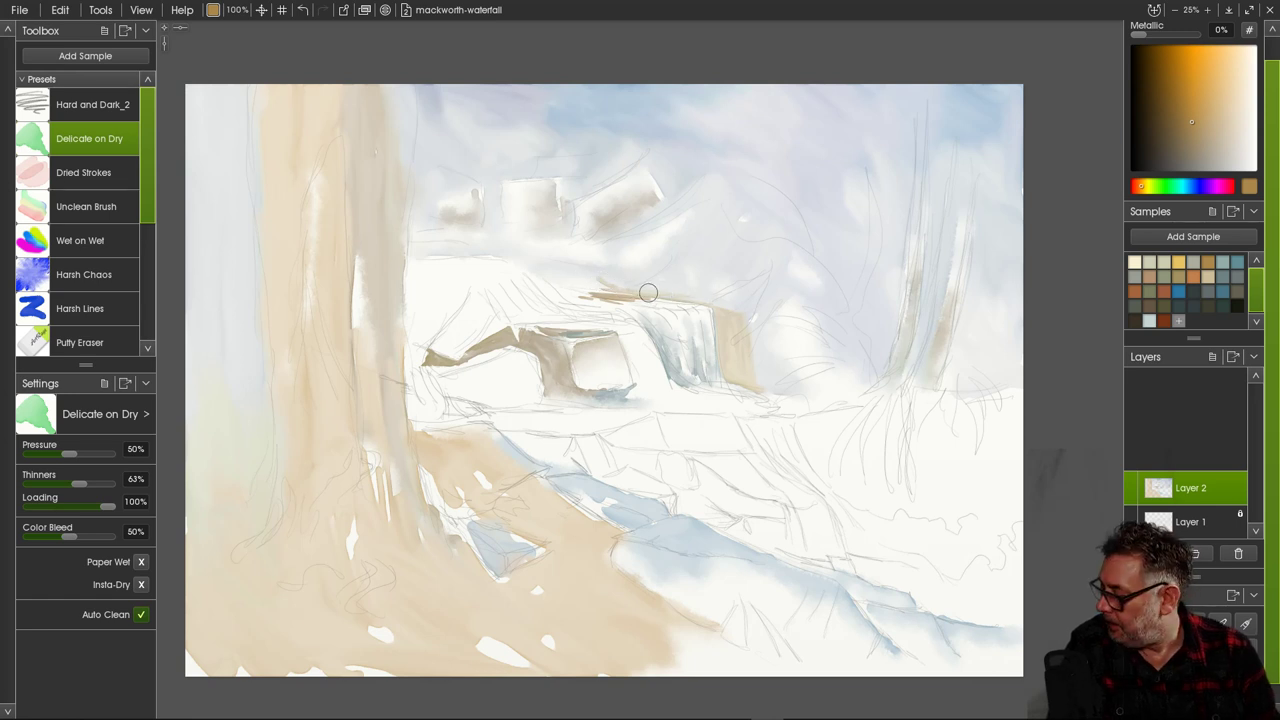
# Paint short ochre-brown tufts above the waterfall ledge and blend them into the background with Harsh Chaos at 100% size.
pyautogui.rightClick(708, 299)
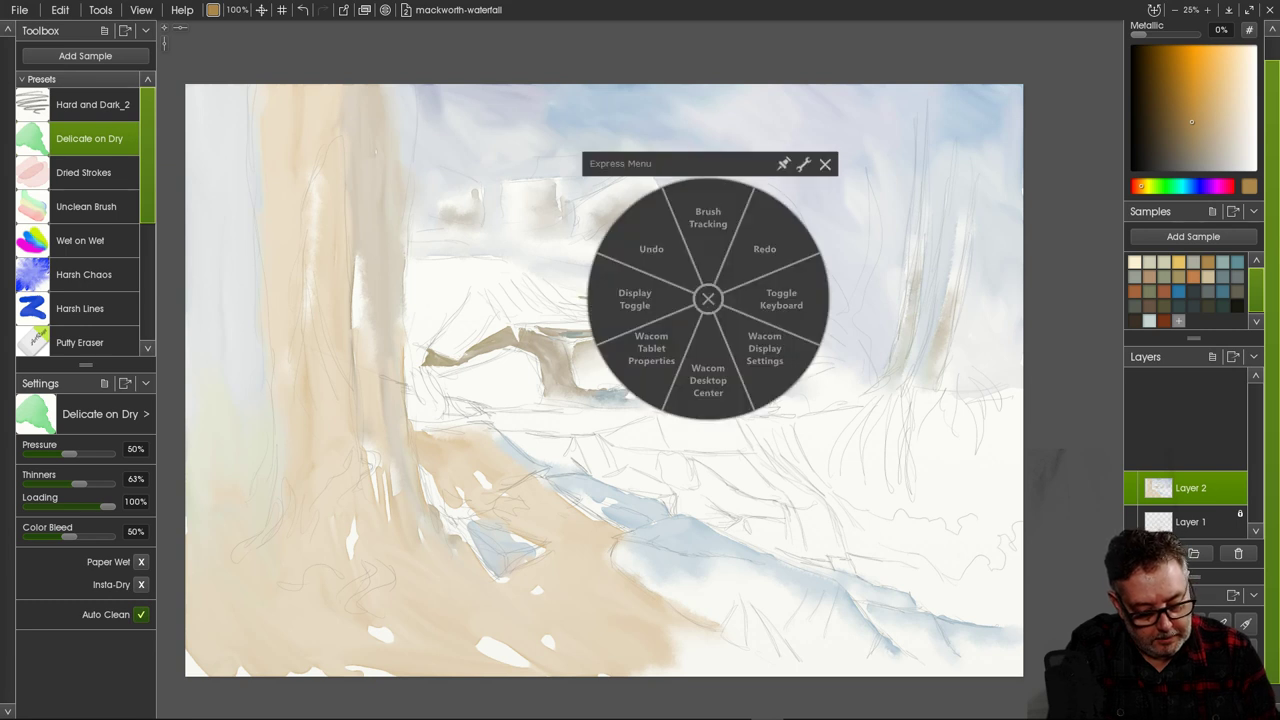
pyautogui.click(825, 164)
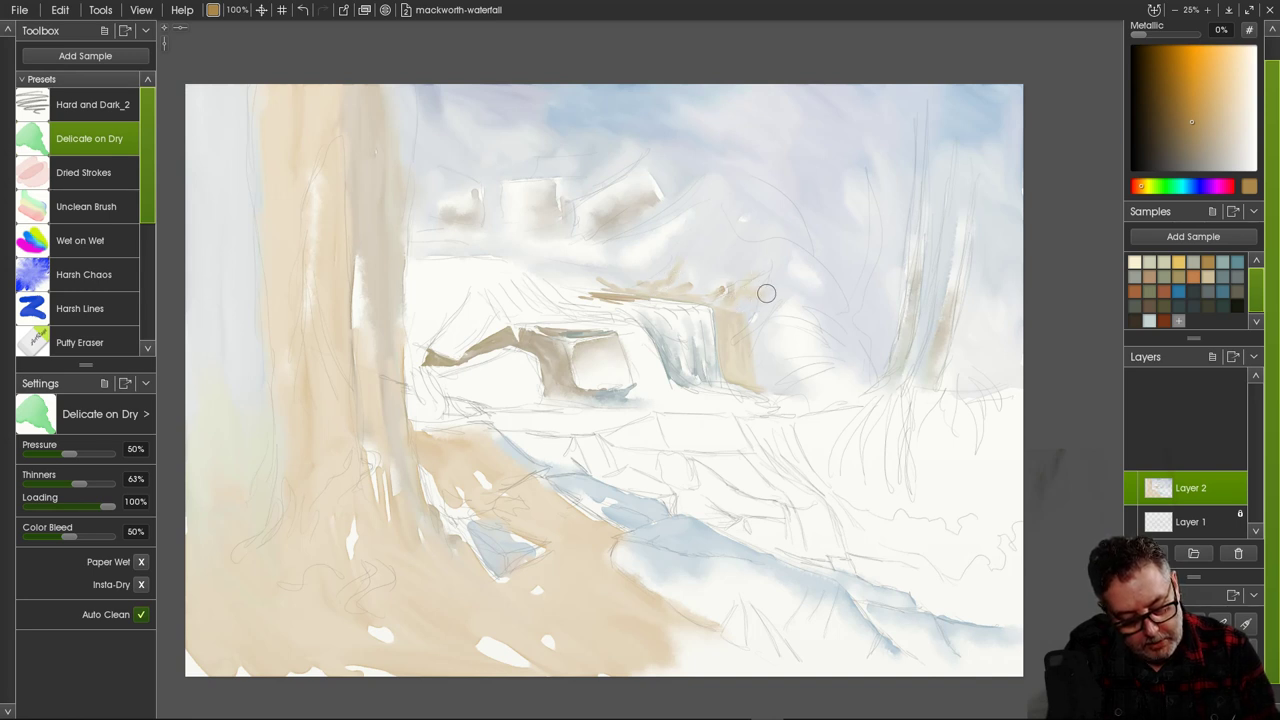
pyautogui.moveTo(721, 287)
pyautogui.mouseDown()
pyautogui.moveTo(733, 278)
pyautogui.moveTo(716, 274)
pyautogui.mouseUp()
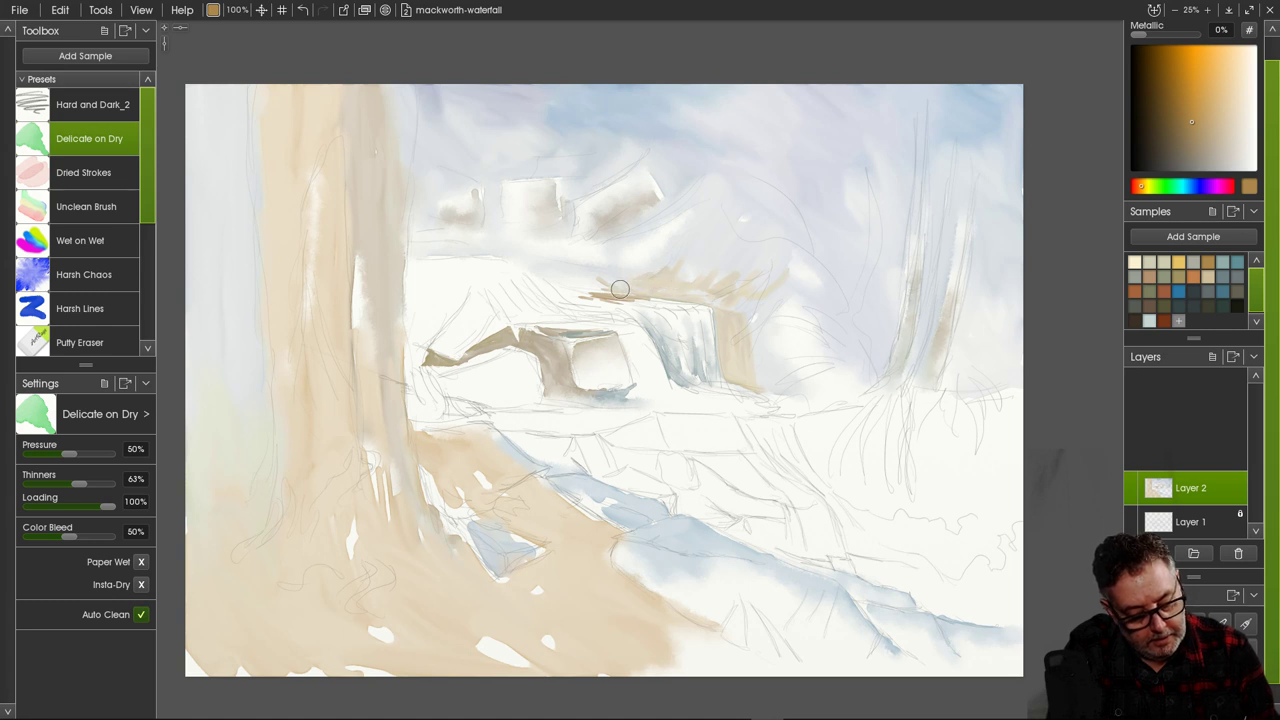
pyautogui.click(84, 274)
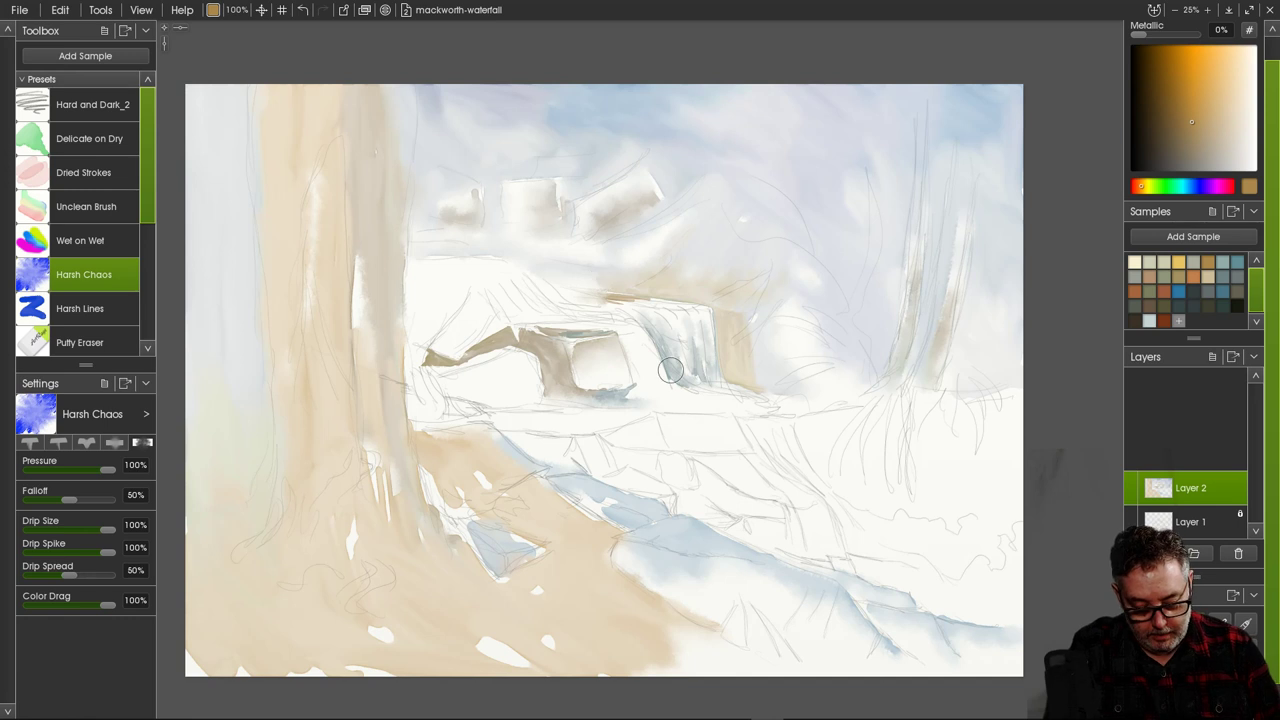
# Paint pale grey strokes sampled from the waterfall down the upper cascade with Delicate on Dry at 31% size, and blend them with Harsh Chaos.
pyautogui.press('alt')
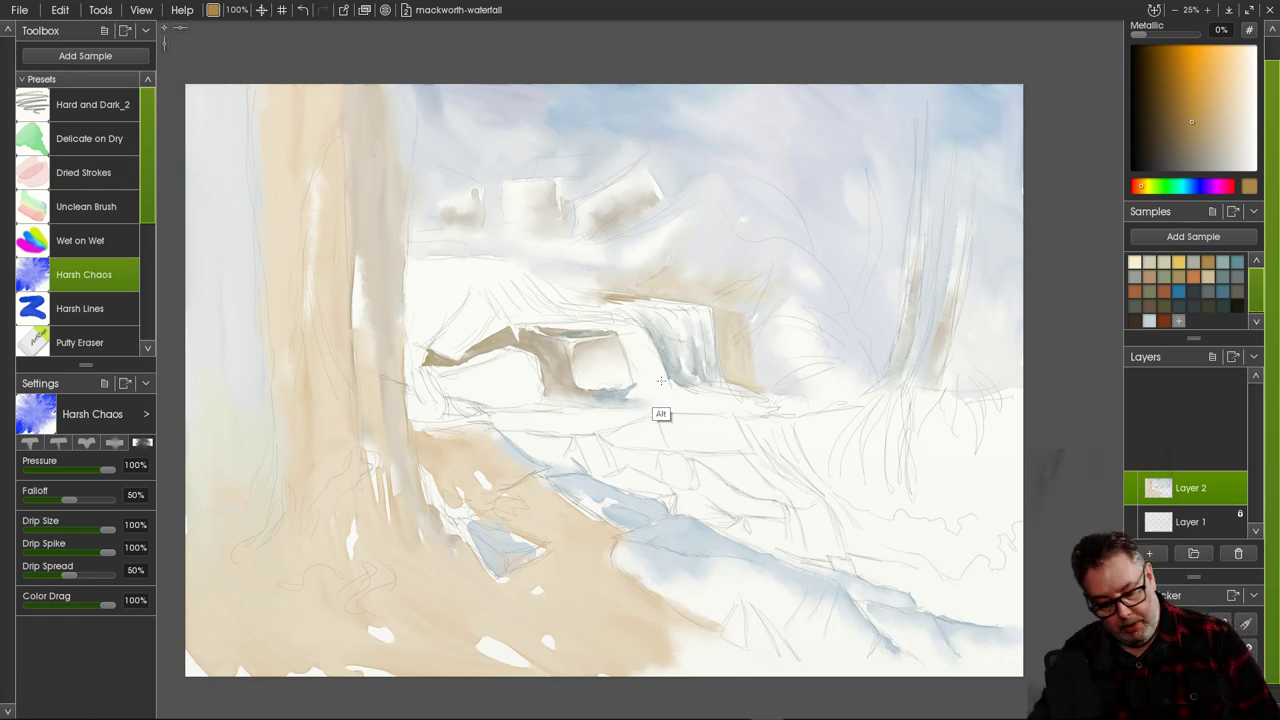
pyautogui.keyDown('alt'); pyautogui.click(675, 367); pyautogui.keyUp('alt')
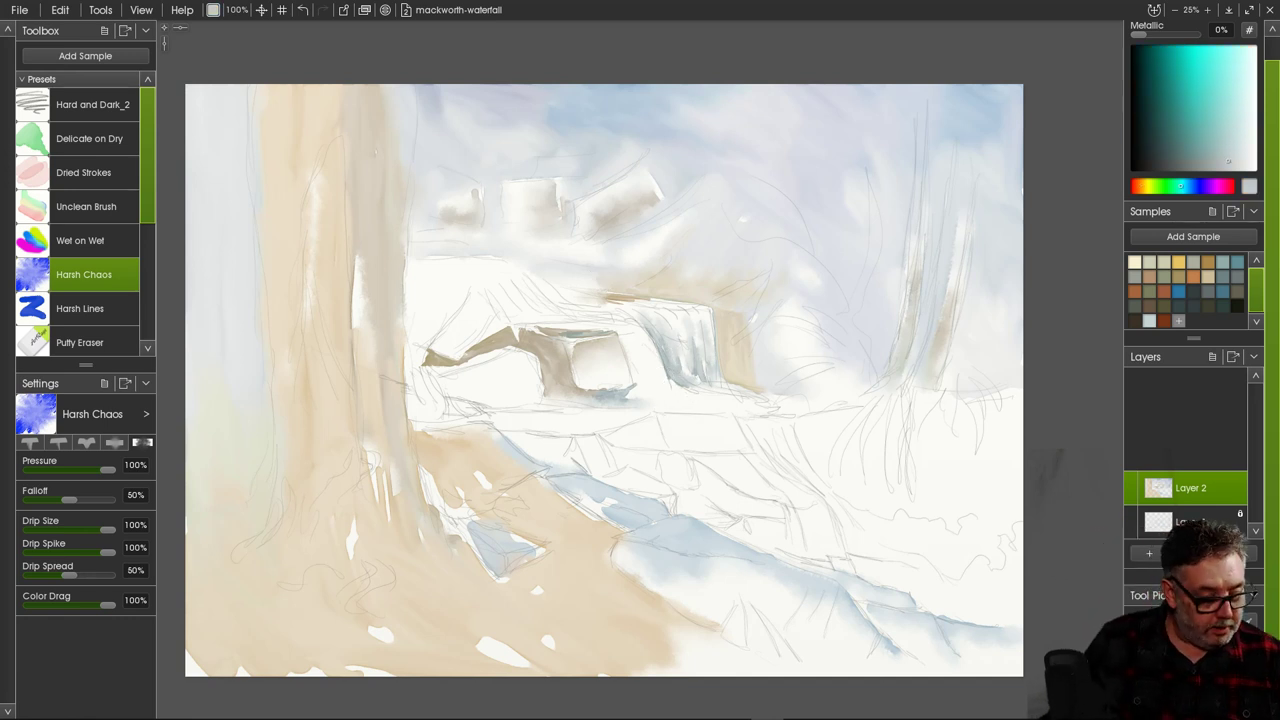
pyautogui.click(89, 138)
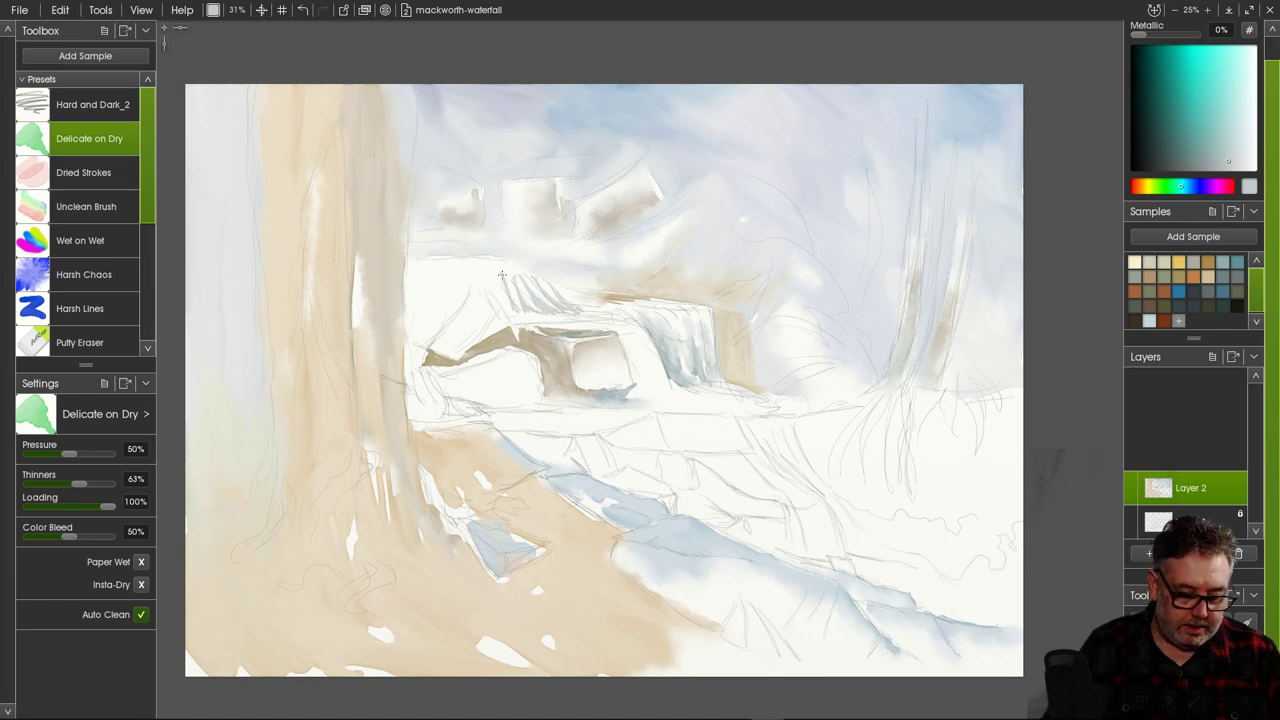
pyautogui.moveTo(494, 279)
pyautogui.mouseDown()
pyautogui.moveTo(495, 298)
pyautogui.moveTo(483, 294)
pyautogui.moveTo(506, 285)
pyautogui.mouseUp()
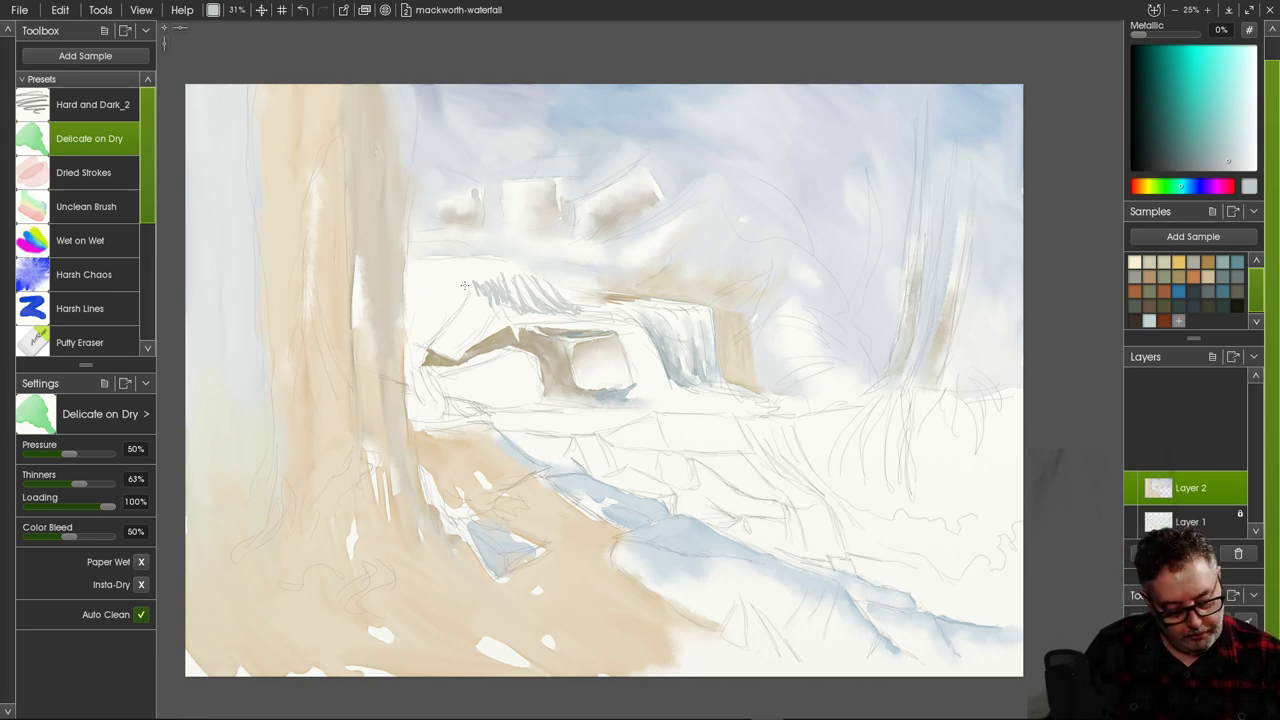
pyautogui.moveTo(466, 286); pyautogui.dragTo(462, 306)
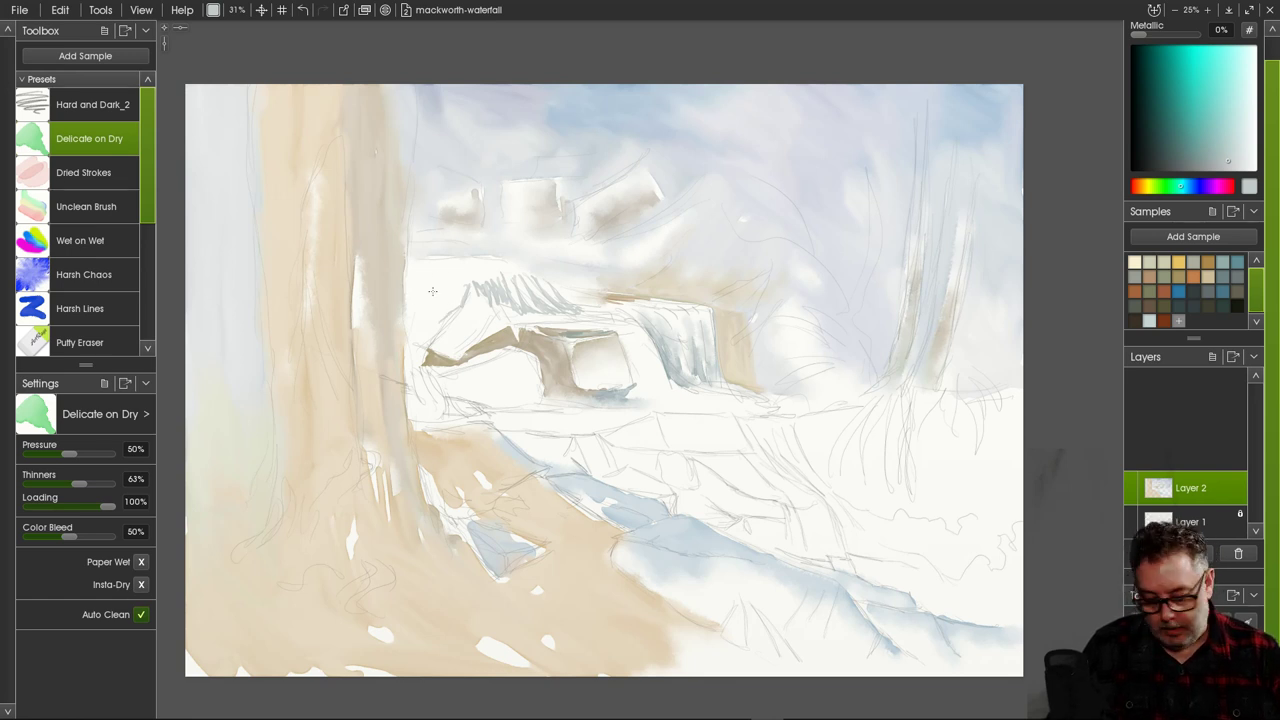
pyautogui.moveTo(462, 282)
pyautogui.mouseDown()
pyautogui.moveTo(438, 319)
pyautogui.moveTo(440, 304)
pyautogui.moveTo(435, 314)
pyautogui.moveTo(420, 298)
pyautogui.mouseUp()
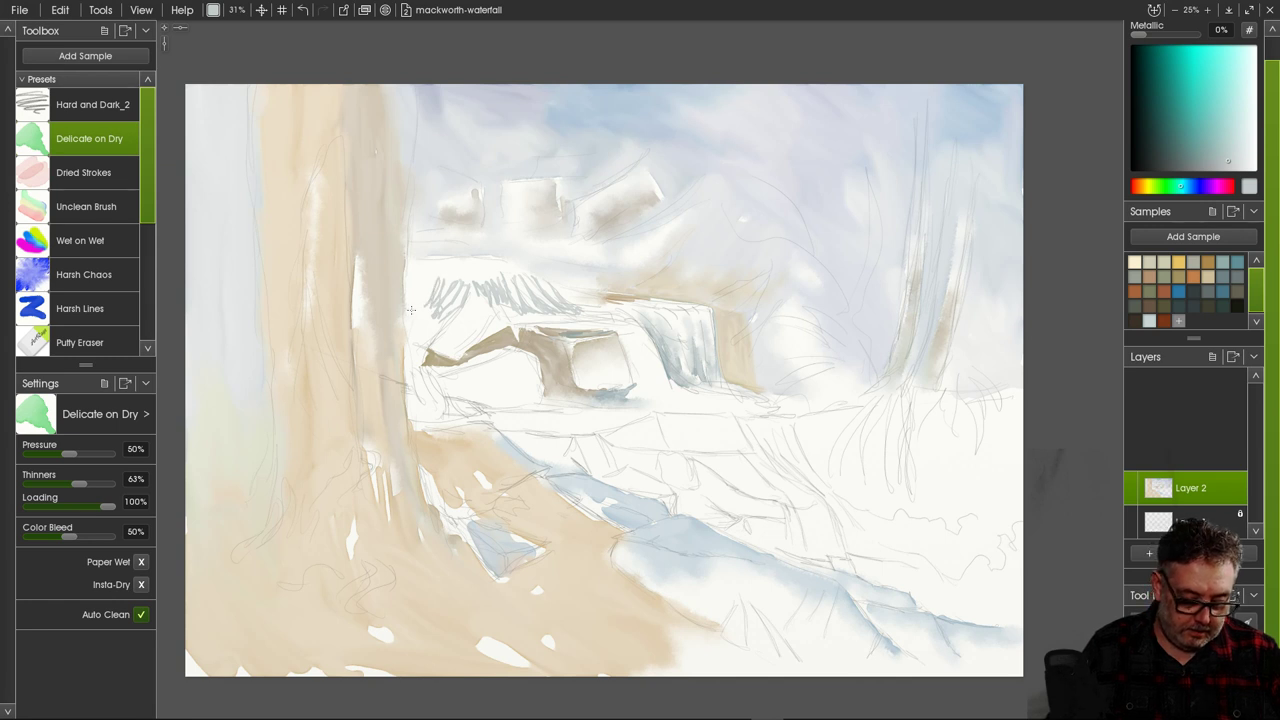
pyautogui.click(84, 274)
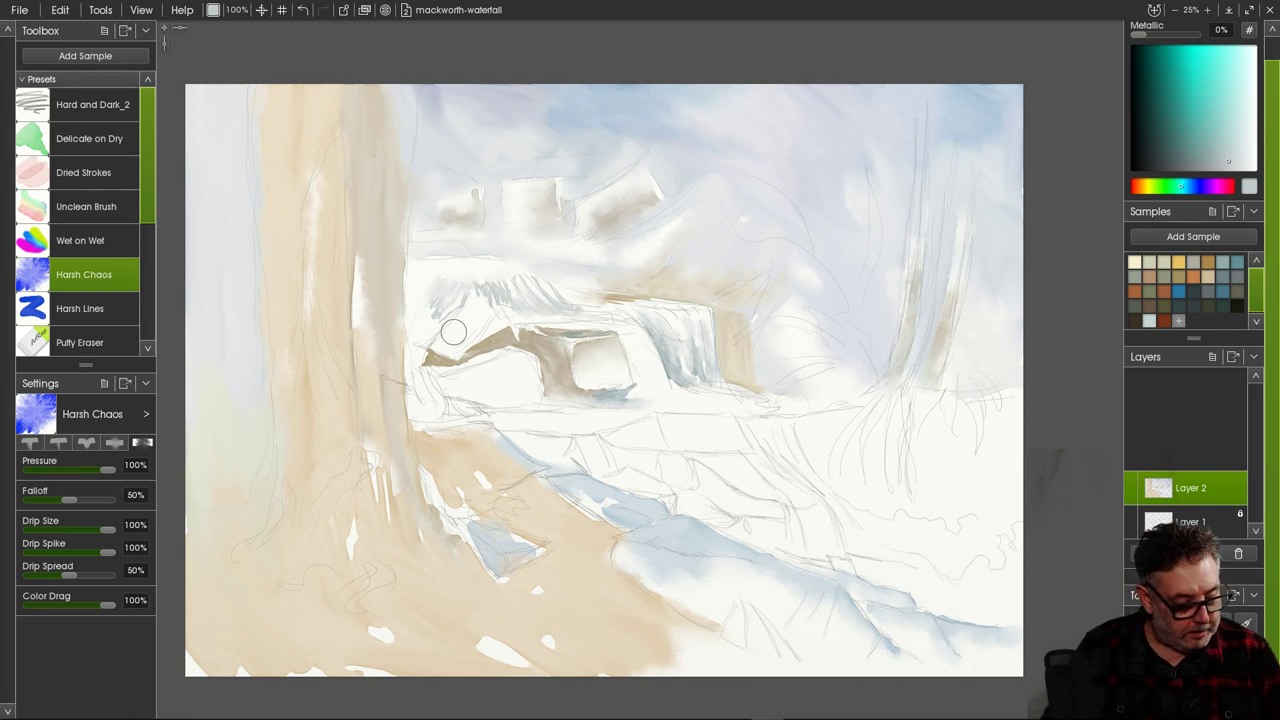
# Extend the pale grey strokes to the trunk and beneath the leftmost background rock, blending with Harsh Chaos and lifting highlights with Putty Eraser at 7%.
pyautogui.click(80, 342)
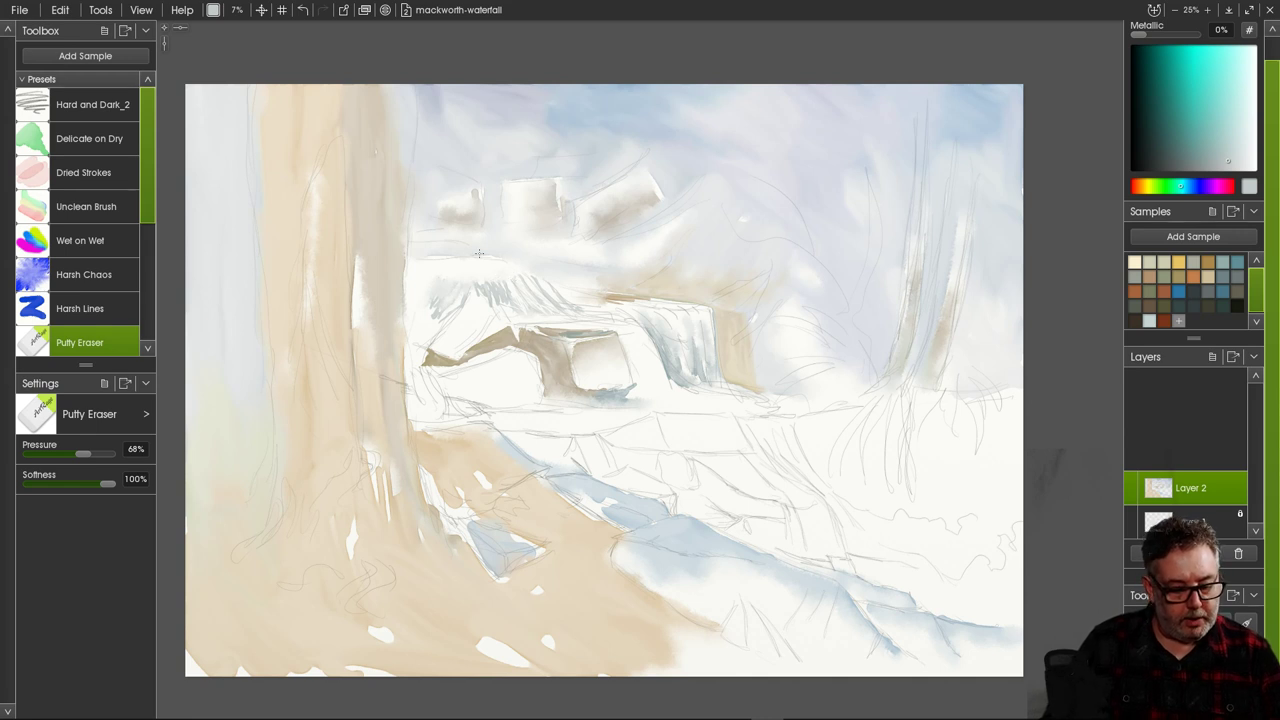
pyautogui.click(89, 138)
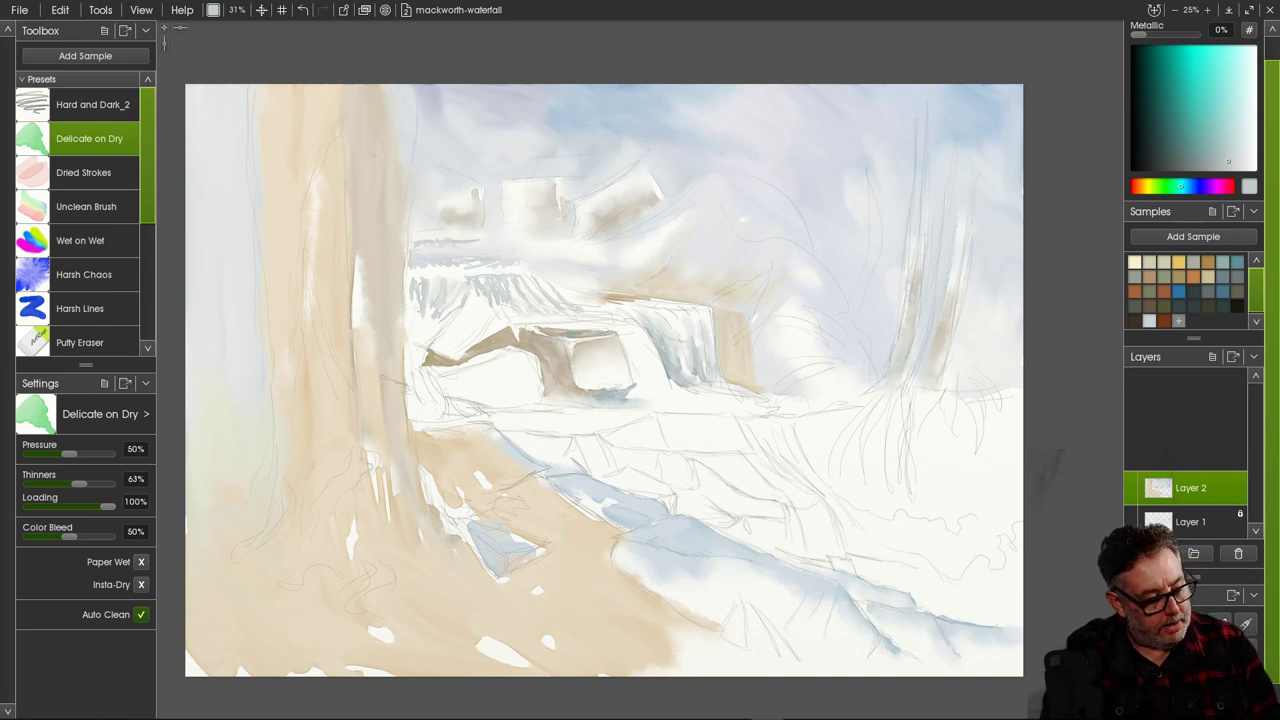
pyautogui.click(84, 274)
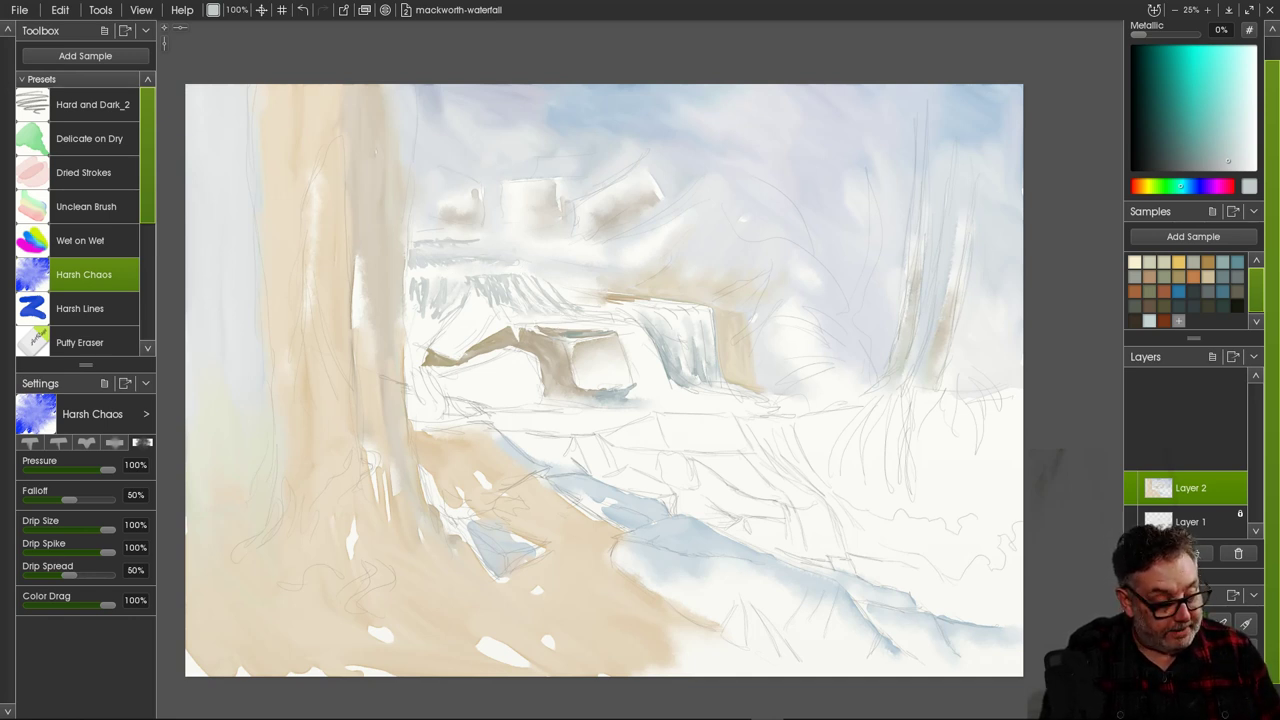
pyautogui.press('e')
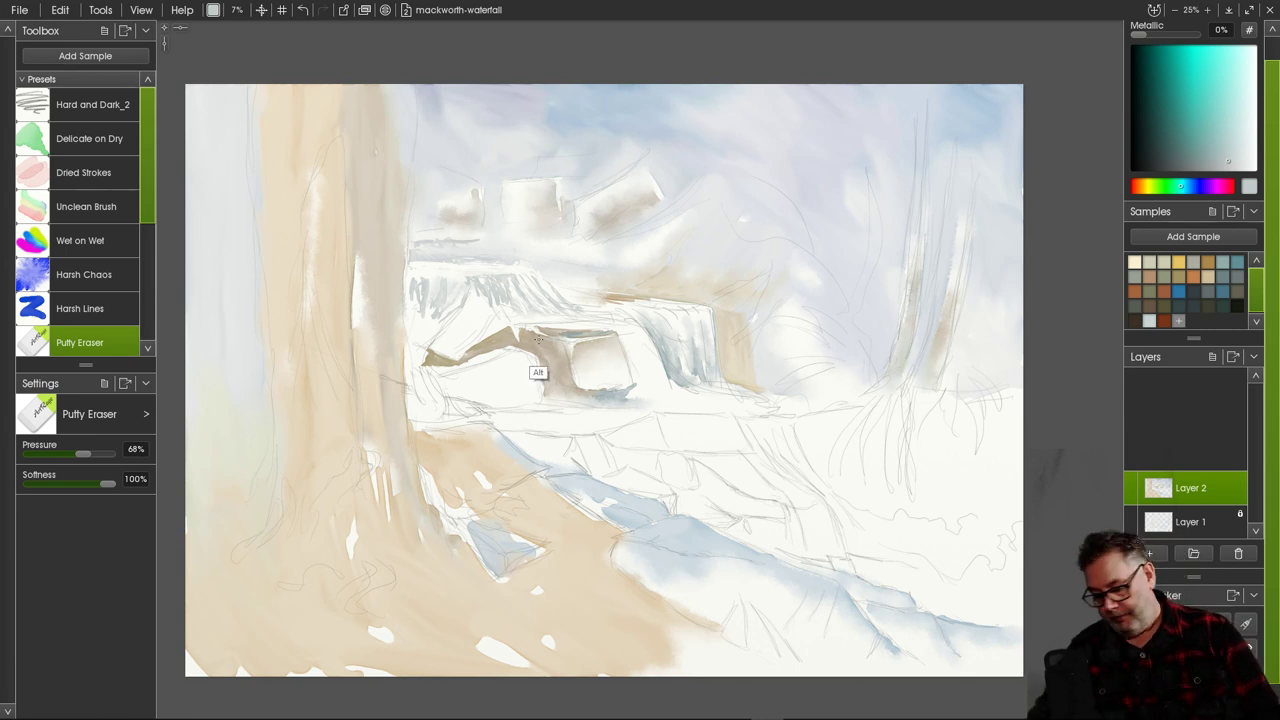
# Paint shadow shapes on the tumbled rocks beside the stream with Delicate on Dry at 90% size, using grey-brown sampled from the central rock.
pyautogui.press('alt')
pyautogui.keyDown('alt'); pyautogui.click(541, 349); pyautogui.keyUp('alt')
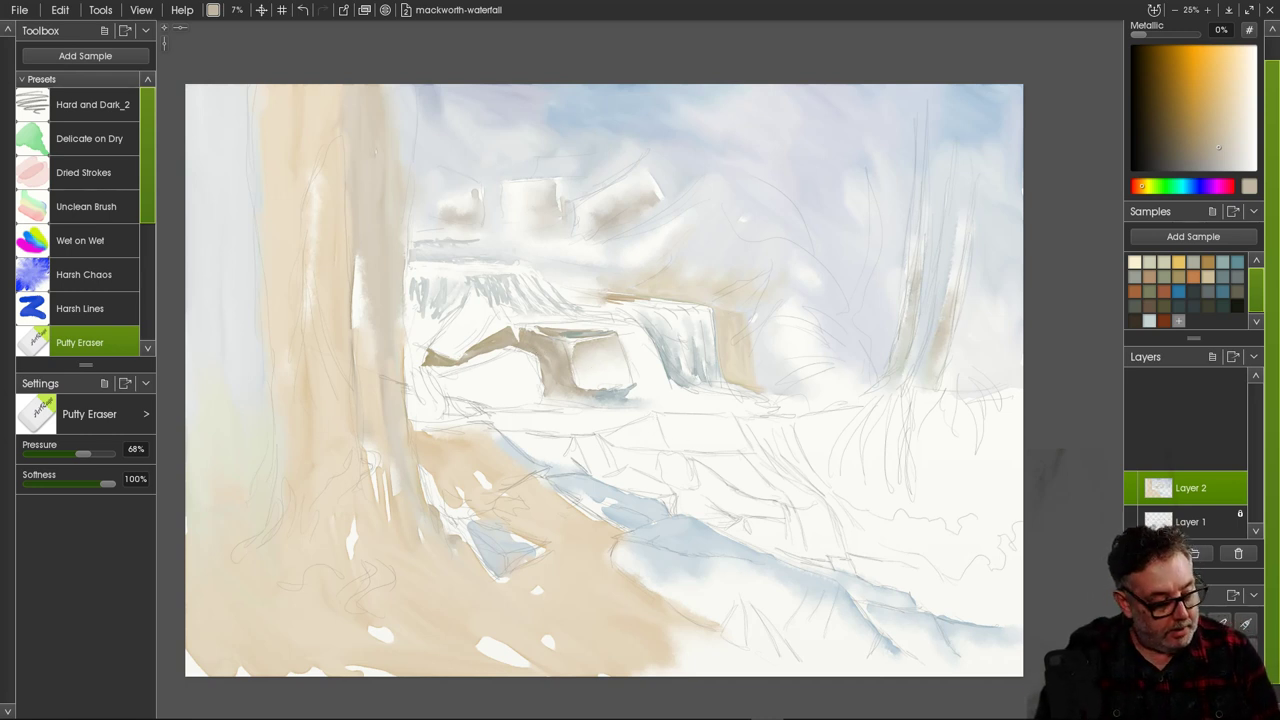
pyautogui.moveTo(648, 424)
pyautogui.mouseDown()
pyautogui.moveTo(654, 440)
pyautogui.moveTo(660, 422)
pyautogui.mouseUp()
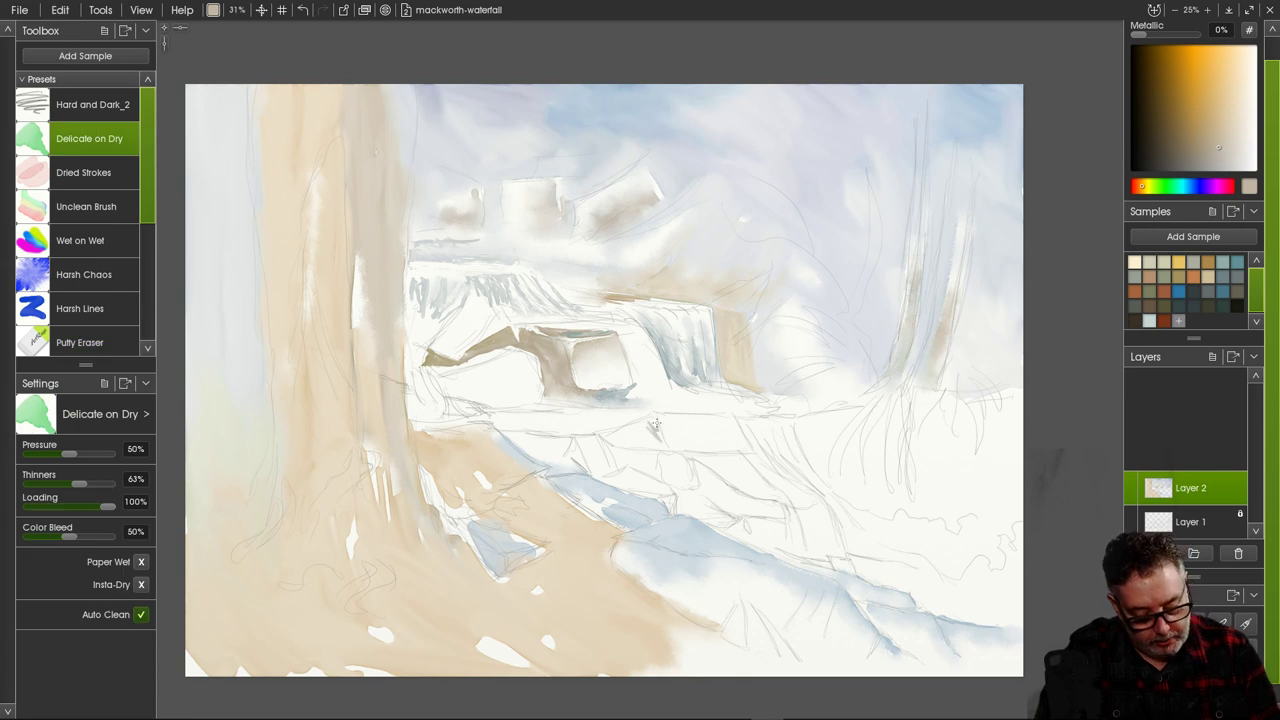
pyautogui.press(']')
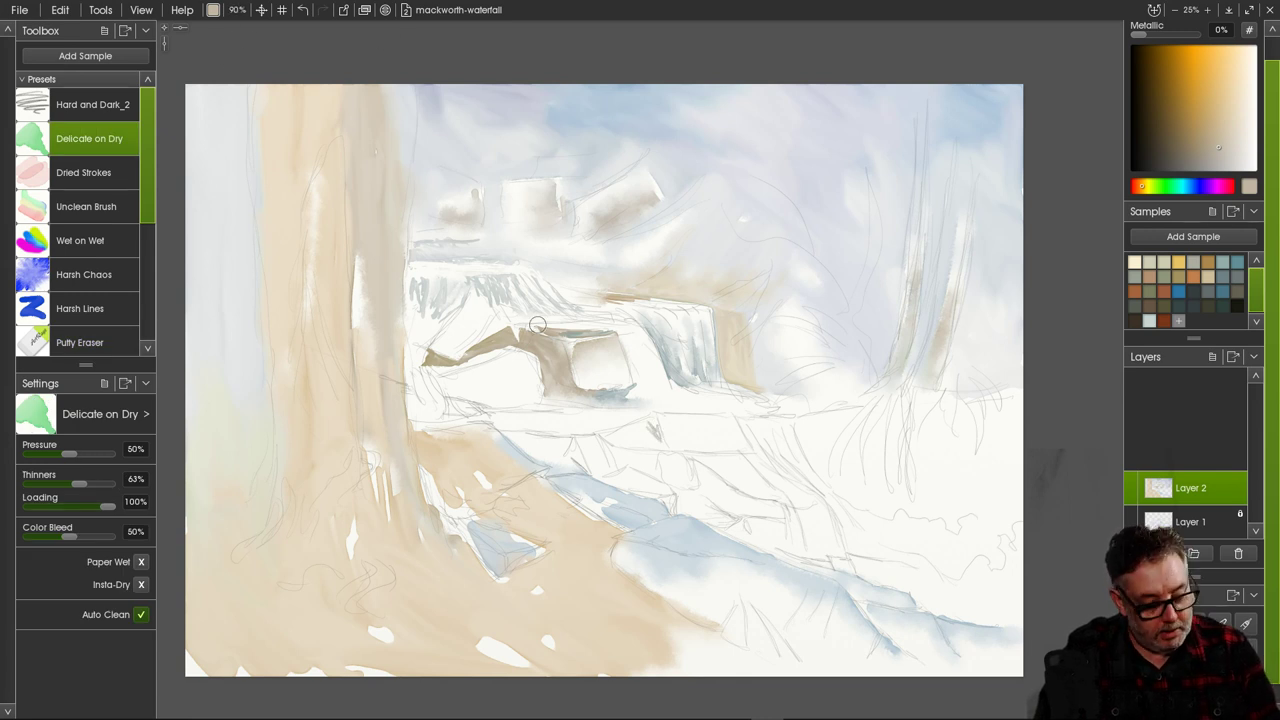
pyautogui.moveTo(651, 432); pyautogui.dragTo(609, 441)
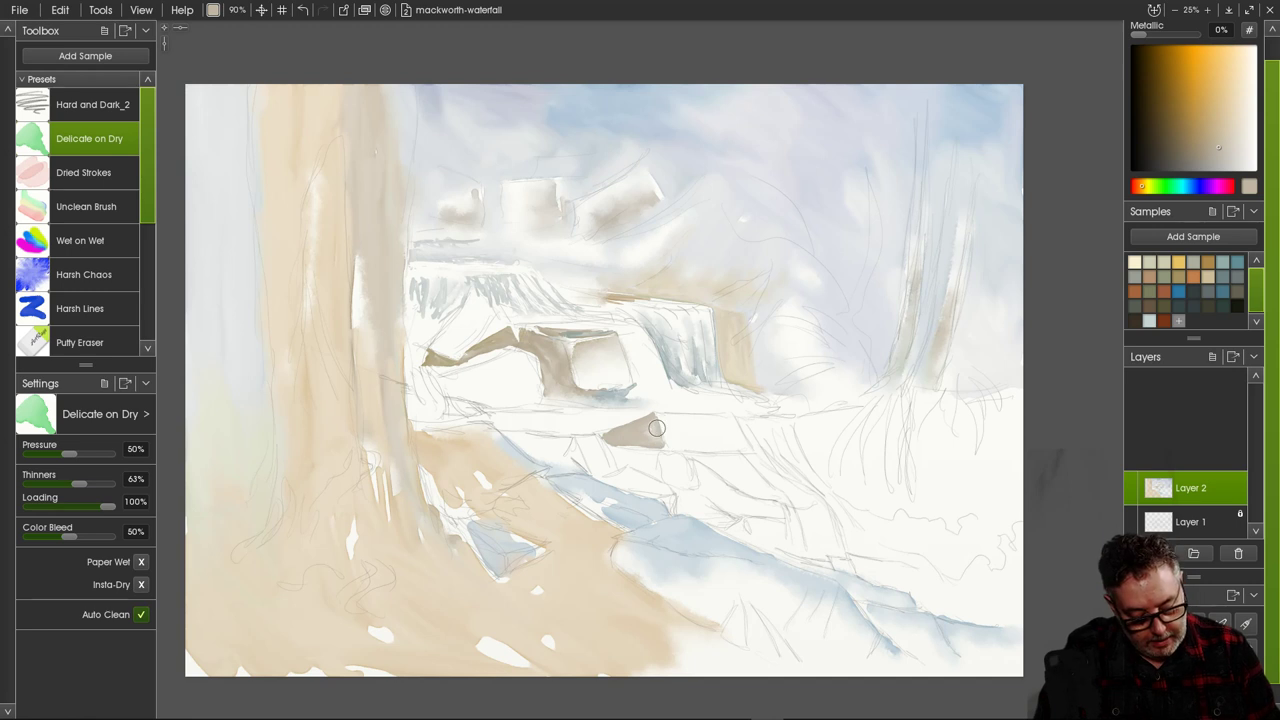
pyautogui.moveTo(654, 429)
pyautogui.mouseDown()
pyautogui.moveTo(736, 450)
pyautogui.moveTo(654, 451)
pyautogui.moveTo(628, 410)
pyautogui.moveTo(600, 405)
pyautogui.moveTo(616, 458)
pyautogui.moveTo(658, 443)
pyautogui.moveTo(623, 455)
pyautogui.moveTo(637, 460)
pyautogui.moveTo(620, 439)
pyautogui.moveTo(645, 448)
pyautogui.moveTo(622, 458)
pyautogui.moveTo(607, 438)
pyautogui.moveTo(623, 464)
pyautogui.moveTo(594, 449)
pyautogui.mouseUp()
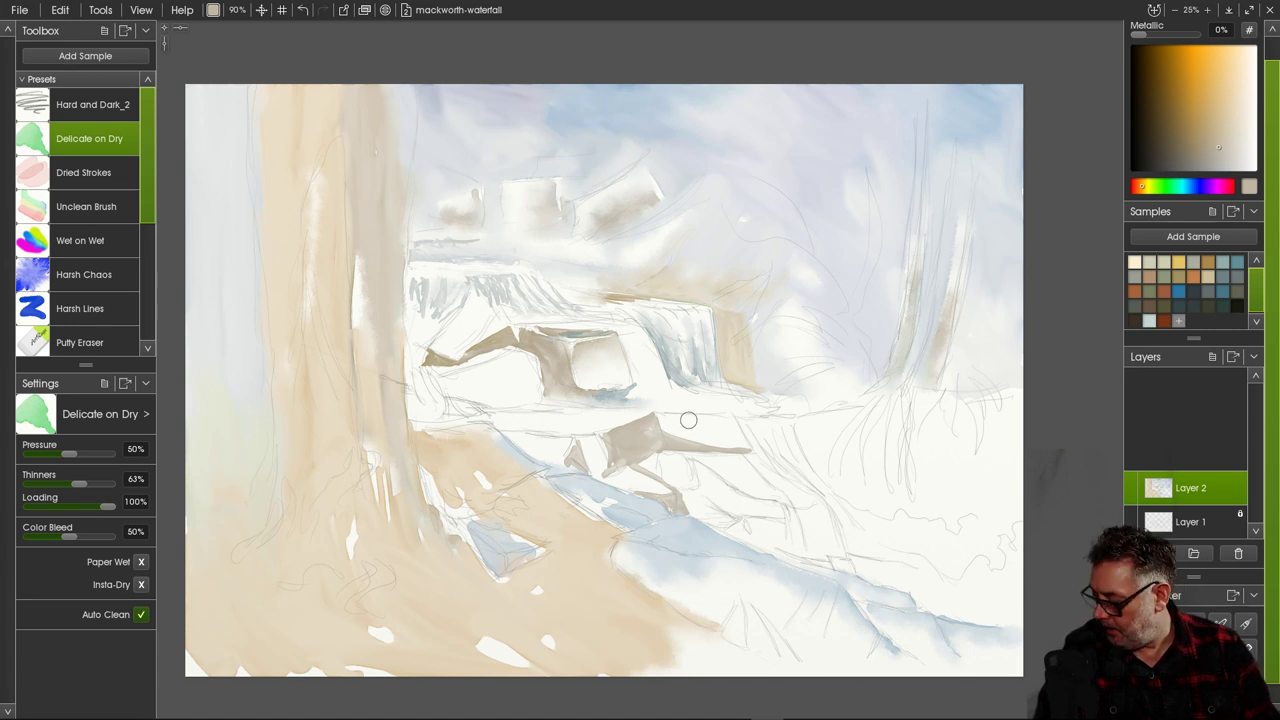
pyautogui.moveTo(656, 452)
pyautogui.mouseDown()
pyautogui.moveTo(698, 486)
pyautogui.moveTo(683, 481)
pyautogui.moveTo(681, 446)
pyautogui.moveTo(700, 450)
pyautogui.moveTo(711, 488)
pyautogui.moveTo(704, 469)
pyautogui.moveTo(729, 490)
pyautogui.moveTo(714, 473)
pyautogui.moveTo(727, 487)
pyautogui.moveTo(709, 493)
pyautogui.moveTo(732, 501)
pyautogui.moveTo(699, 399)
pyautogui.moveTo(737, 503)
pyautogui.moveTo(715, 494)
pyautogui.moveTo(725, 485)
pyautogui.moveTo(784, 507)
pyautogui.moveTo(735, 511)
pyautogui.moveTo(796, 512)
pyautogui.moveTo(788, 523)
pyautogui.moveTo(772, 503)
pyautogui.moveTo(777, 552)
pyautogui.moveTo(789, 523)
pyautogui.moveTo(749, 521)
pyautogui.moveTo(800, 529)
pyautogui.moveTo(784, 533)
pyautogui.moveTo(792, 466)
pyautogui.moveTo(788, 536)
pyautogui.moveTo(795, 525)
pyautogui.moveTo(803, 538)
pyautogui.moveTo(744, 529)
pyautogui.moveTo(723, 506)
pyautogui.moveTo(704, 516)
pyautogui.moveTo(738, 526)
pyautogui.mouseUp()
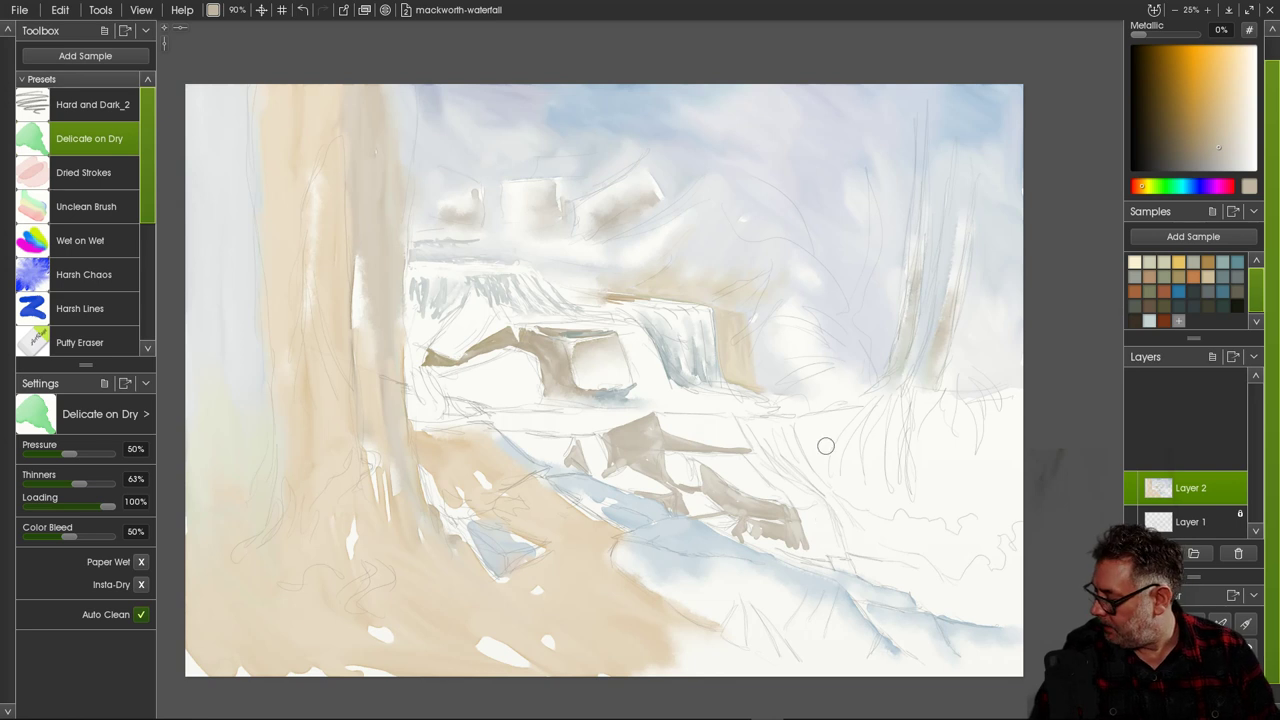
# Paint jagged grey-brown grass along the far bank, blend it upward with Harsh Chaos at 100% size, and save the painting.
pyautogui.moveTo(860, 517)
pyautogui.mouseDown()
pyautogui.moveTo(830, 495)
pyautogui.moveTo(841, 518)
pyautogui.moveTo(832, 491)
pyautogui.moveTo(852, 481)
pyautogui.moveTo(874, 509)
pyautogui.moveTo(851, 519)
pyautogui.moveTo(863, 480)
pyautogui.moveTo(877, 497)
pyautogui.moveTo(879, 450)
pyautogui.moveTo(889, 508)
pyautogui.moveTo(875, 470)
pyautogui.moveTo(866, 491)
pyautogui.moveTo(861, 454)
pyautogui.moveTo(856, 484)
pyautogui.moveTo(859, 503)
pyautogui.moveTo(881, 497)
pyautogui.moveTo(888, 516)
pyautogui.moveTo(900, 475)
pyautogui.moveTo(917, 513)
pyautogui.moveTo(904, 507)
pyautogui.moveTo(950, 509)
pyautogui.moveTo(956, 524)
pyautogui.moveTo(929, 524)
pyautogui.moveTo(913, 501)
pyautogui.moveTo(941, 471)
pyautogui.moveTo(958, 515)
pyautogui.moveTo(965, 483)
pyautogui.moveTo(988, 518)
pyautogui.moveTo(1009, 467)
pyautogui.moveTo(1020, 501)
pyautogui.moveTo(1004, 466)
pyautogui.moveTo(1025, 505)
pyautogui.mouseUp()
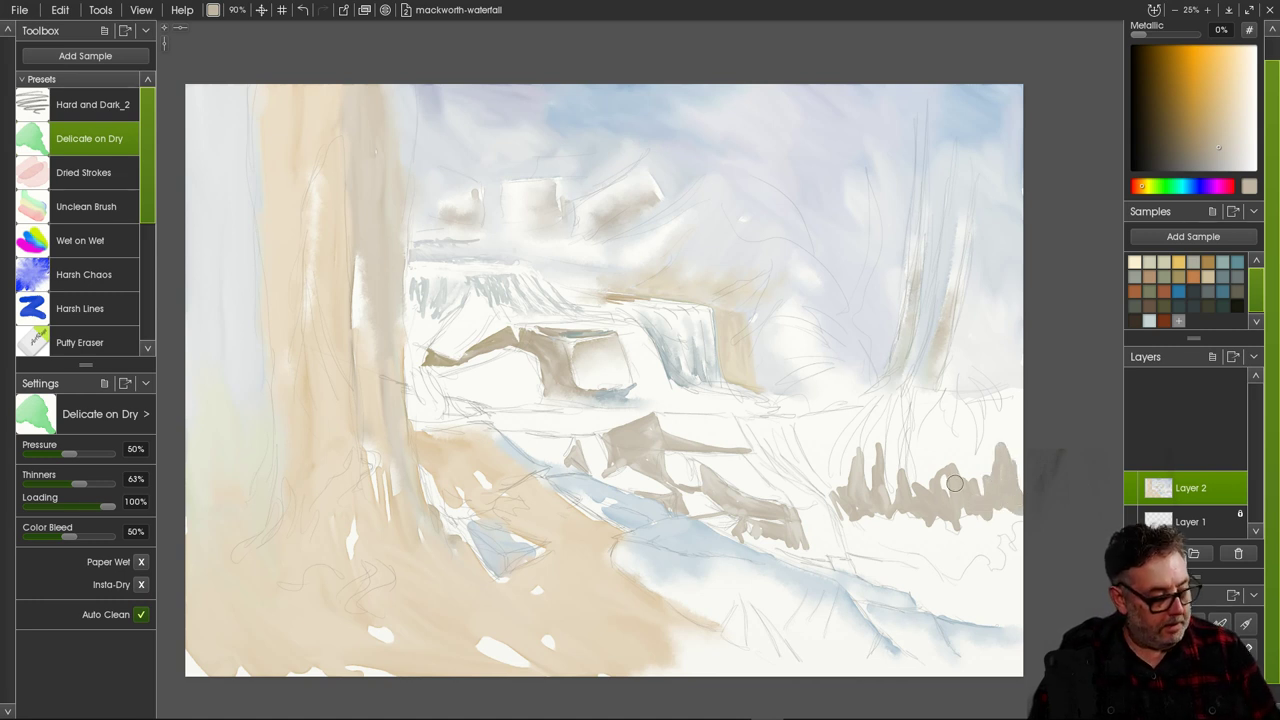
pyautogui.click(84, 274)
pyautogui.moveTo(982, 484)
pyautogui.mouseDown()
pyautogui.moveTo(956, 469)
pyautogui.moveTo(988, 492)
pyautogui.moveTo(1003, 439)
pyautogui.moveTo(1022, 488)
pyautogui.mouseUp()
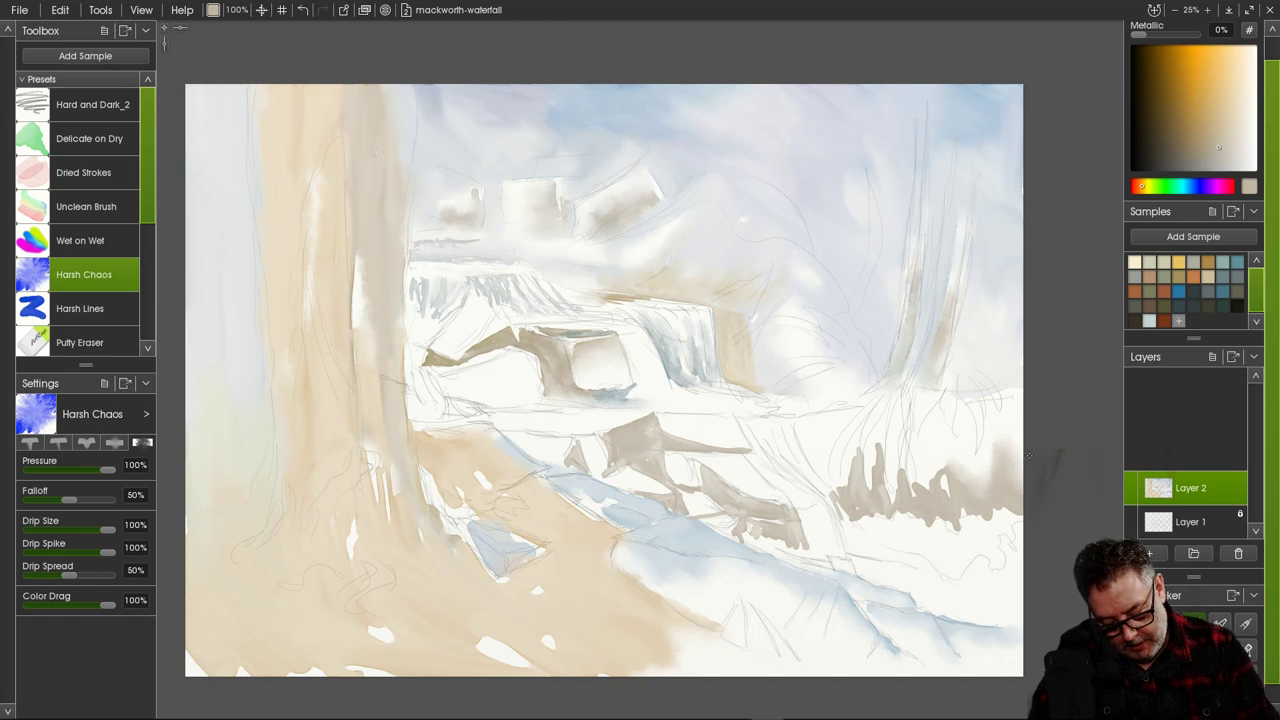
pyautogui.moveTo(922, 440); pyautogui.dragTo(920, 468)
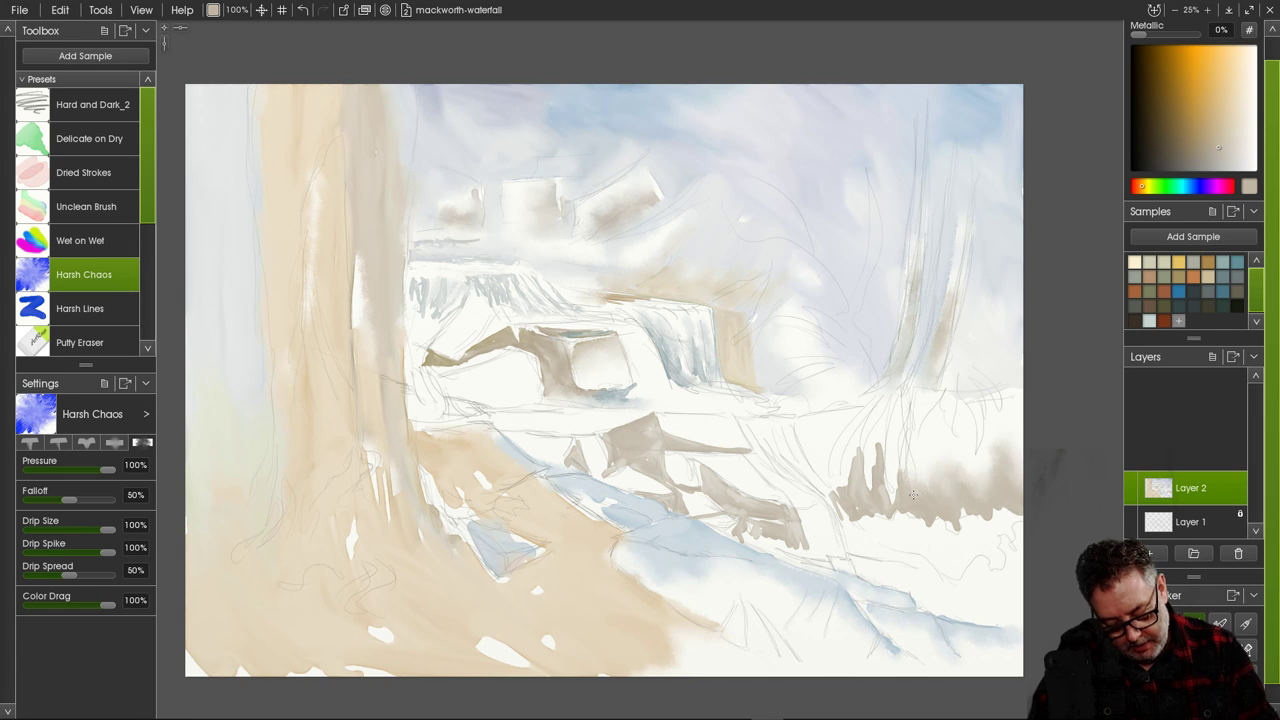
pyautogui.moveTo(913, 494); pyautogui.dragTo(888, 472)
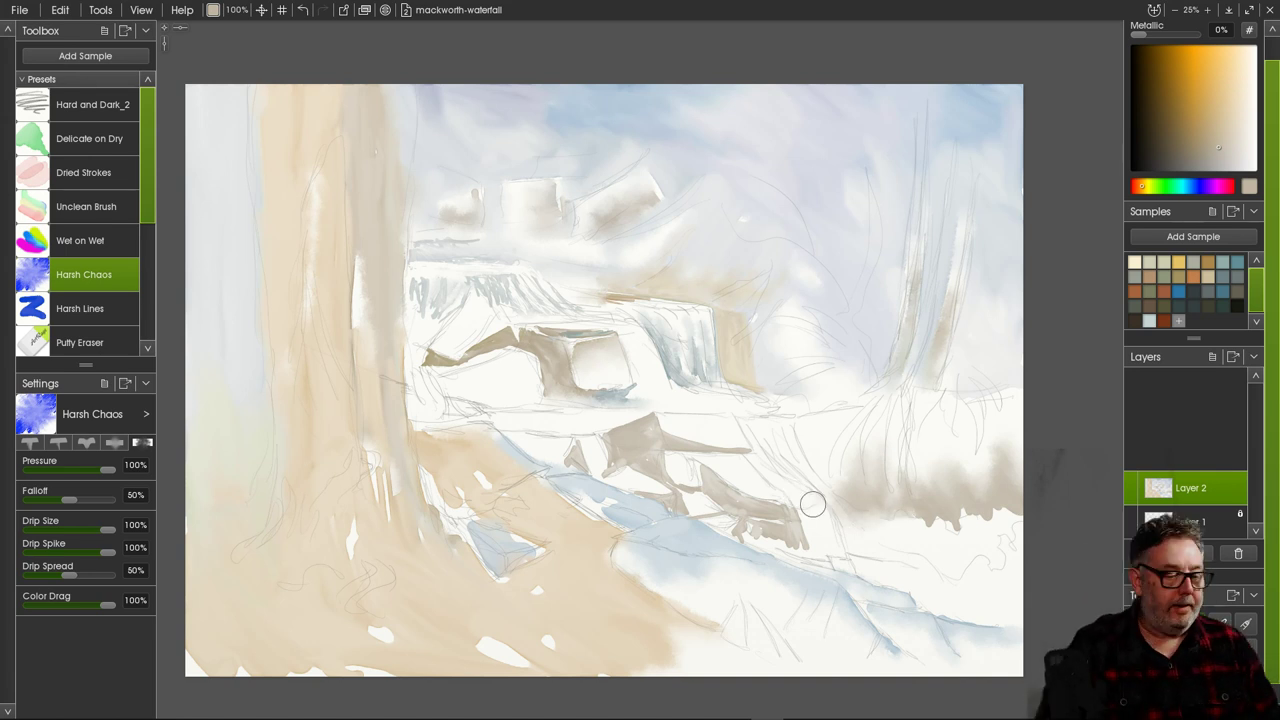
pyautogui.click(19, 9)
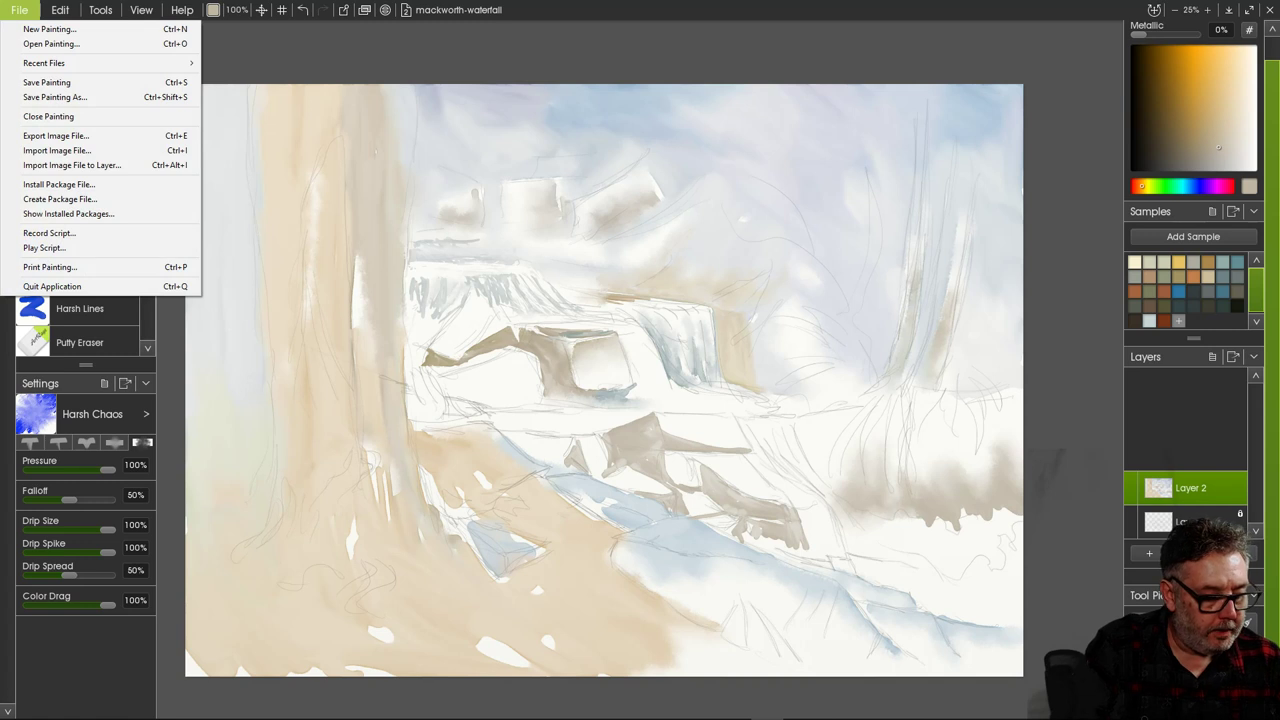
pyautogui.click(47, 82)
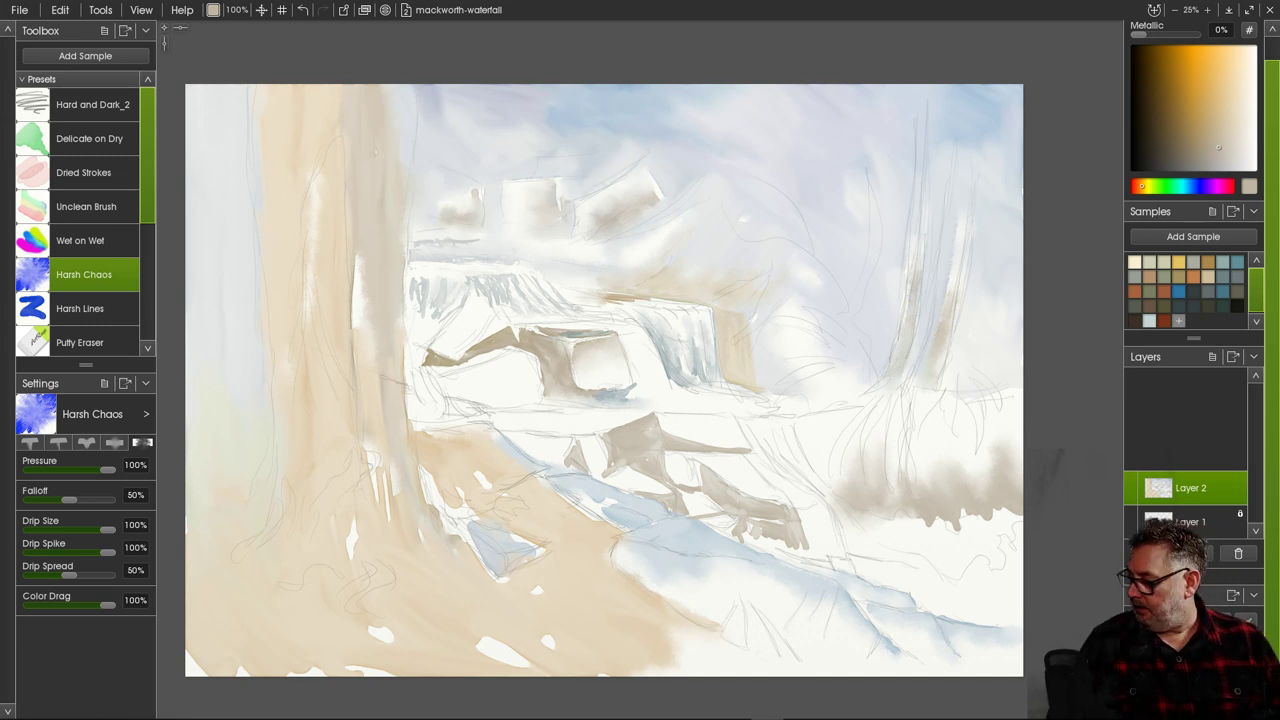
# Paint pale blue ripples sampled from the stream across the foreground water with Delicate on Dry at 31%, blending them with Harsh Chaos.
pyautogui.press('alt')
pyautogui.keyDown('alt'); pyautogui.click(668, 540); pyautogui.keyUp('alt')
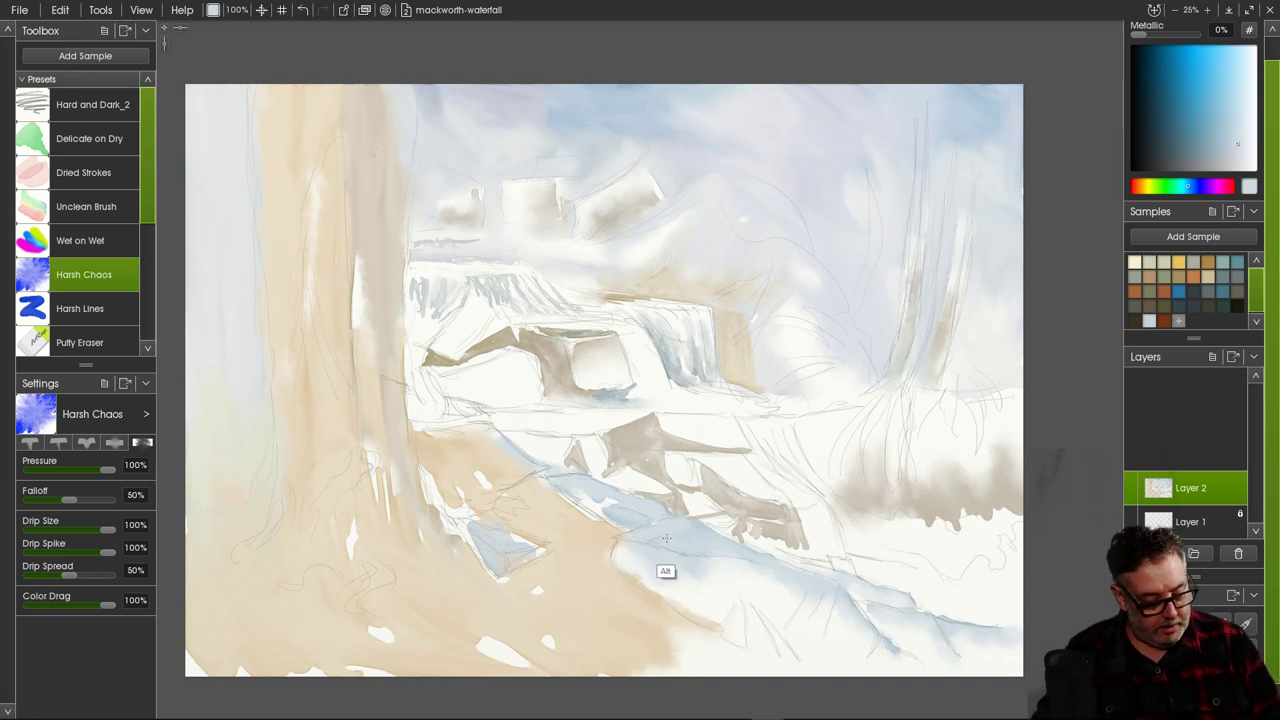
pyautogui.click(89, 138)
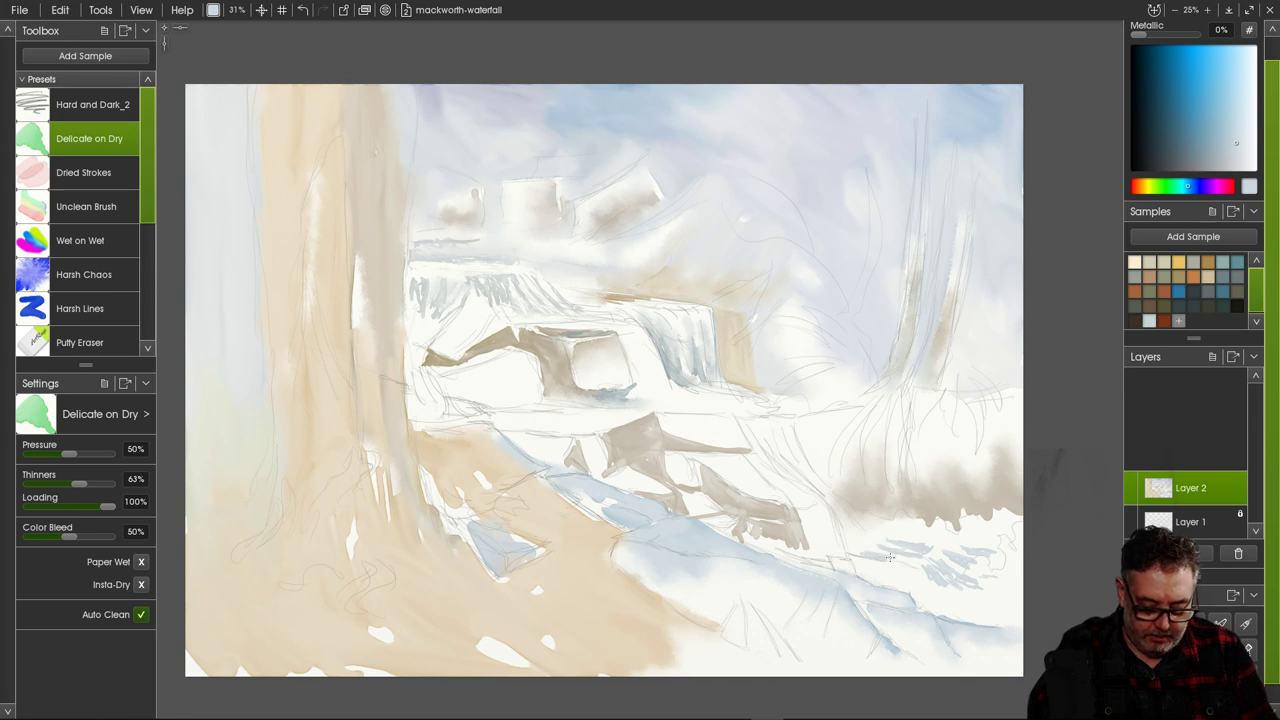
pyautogui.click(84, 274)
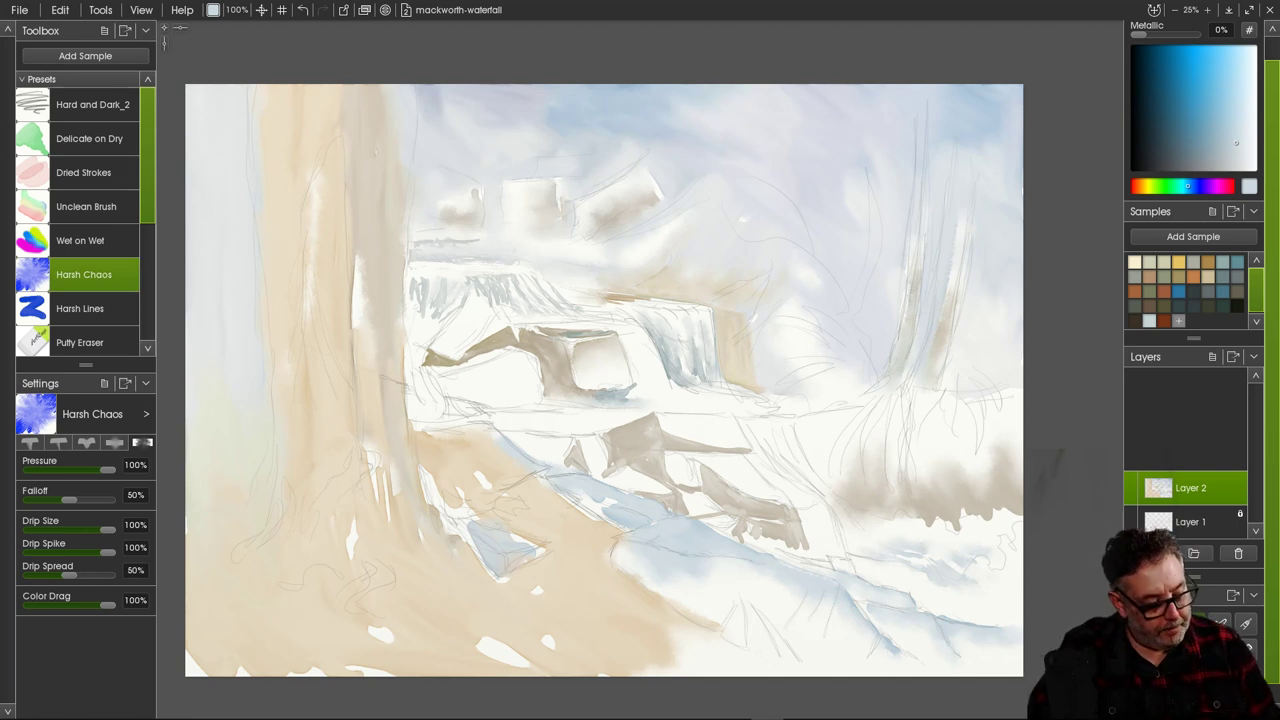
pyautogui.click(89, 138)
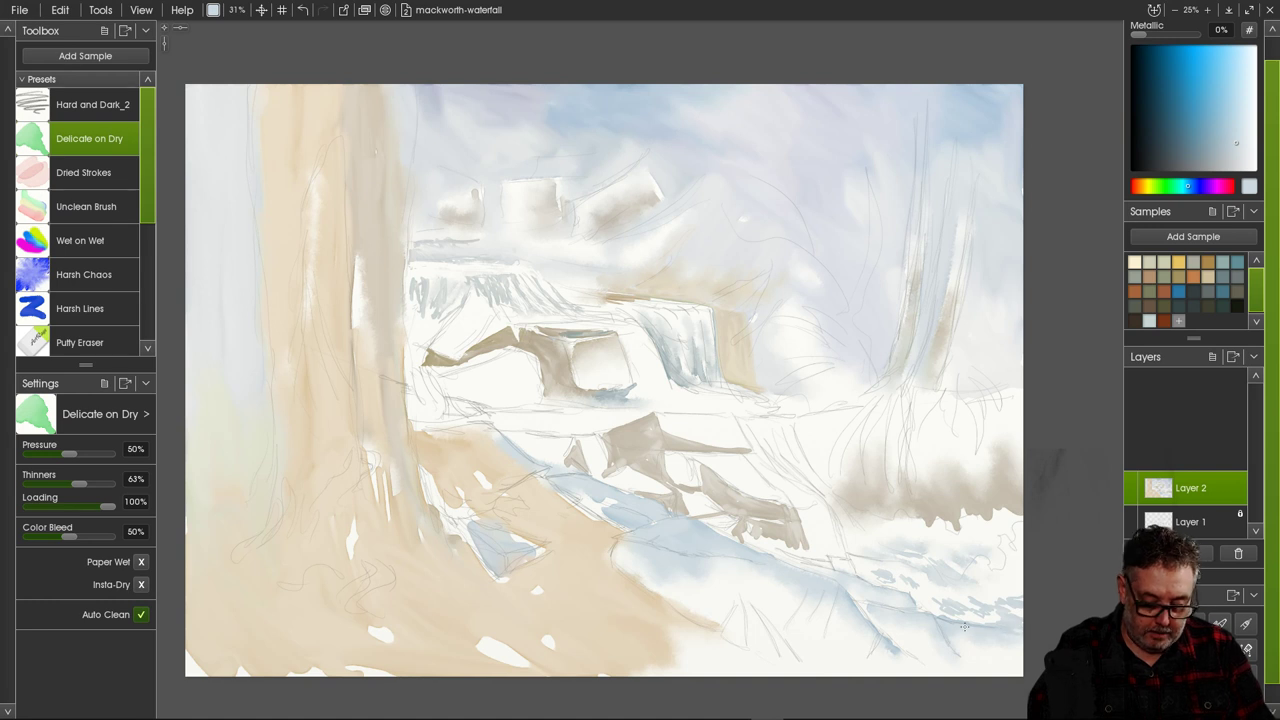
pyautogui.click(84, 274)
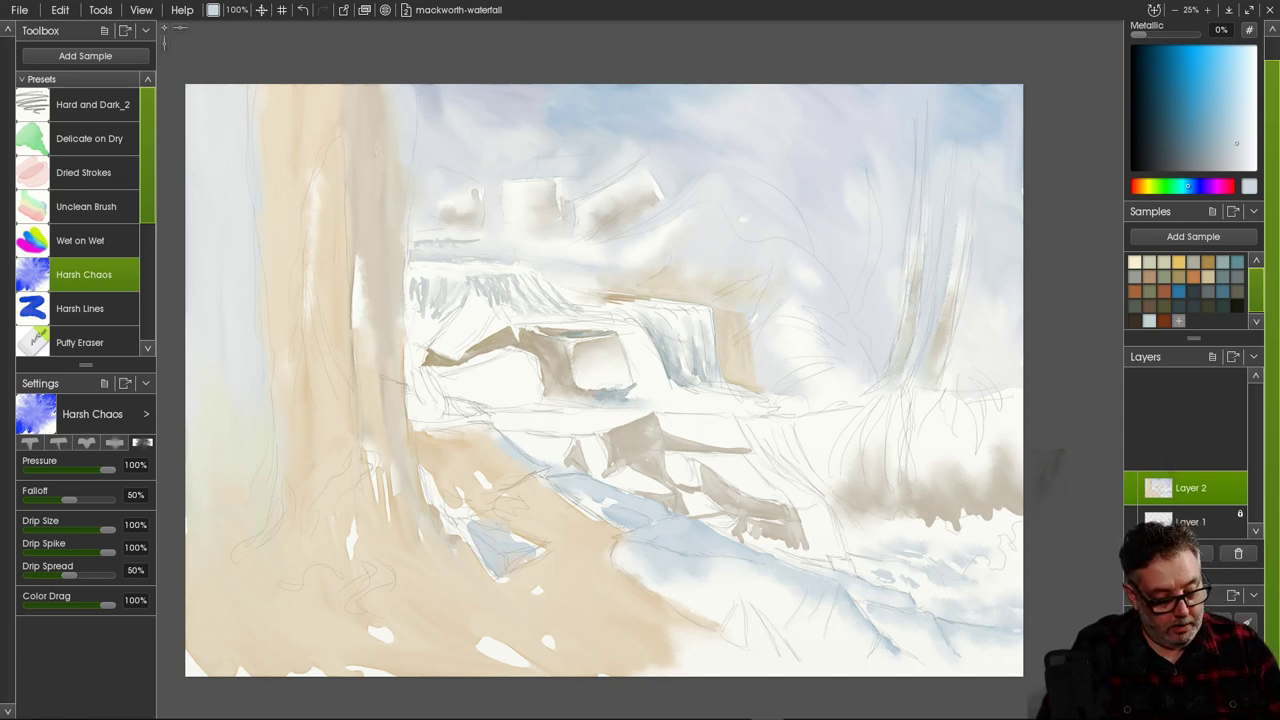
# Paint a pale blue patch beyond the lower cascade with Delicate on Dry at 69% size and soften it with Harsh Chaos.
pyautogui.click(89, 138)
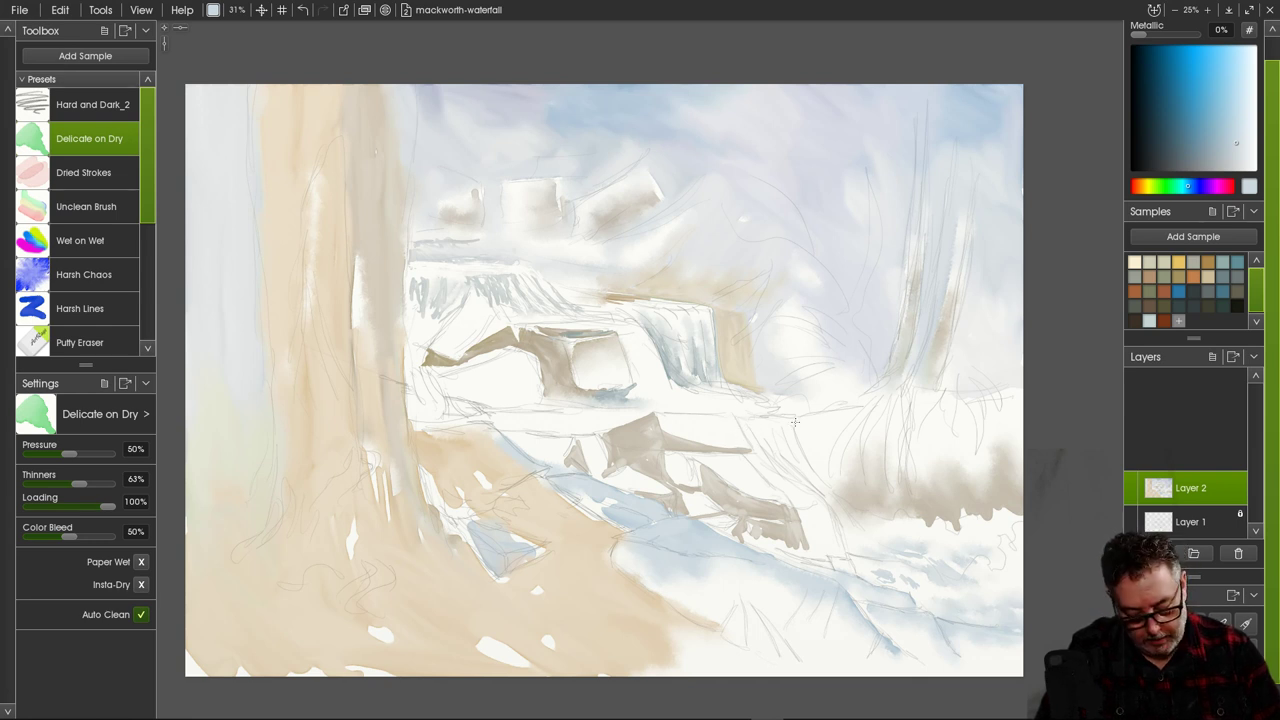
pyautogui.moveTo(799, 426); pyautogui.dragTo(806, 446)
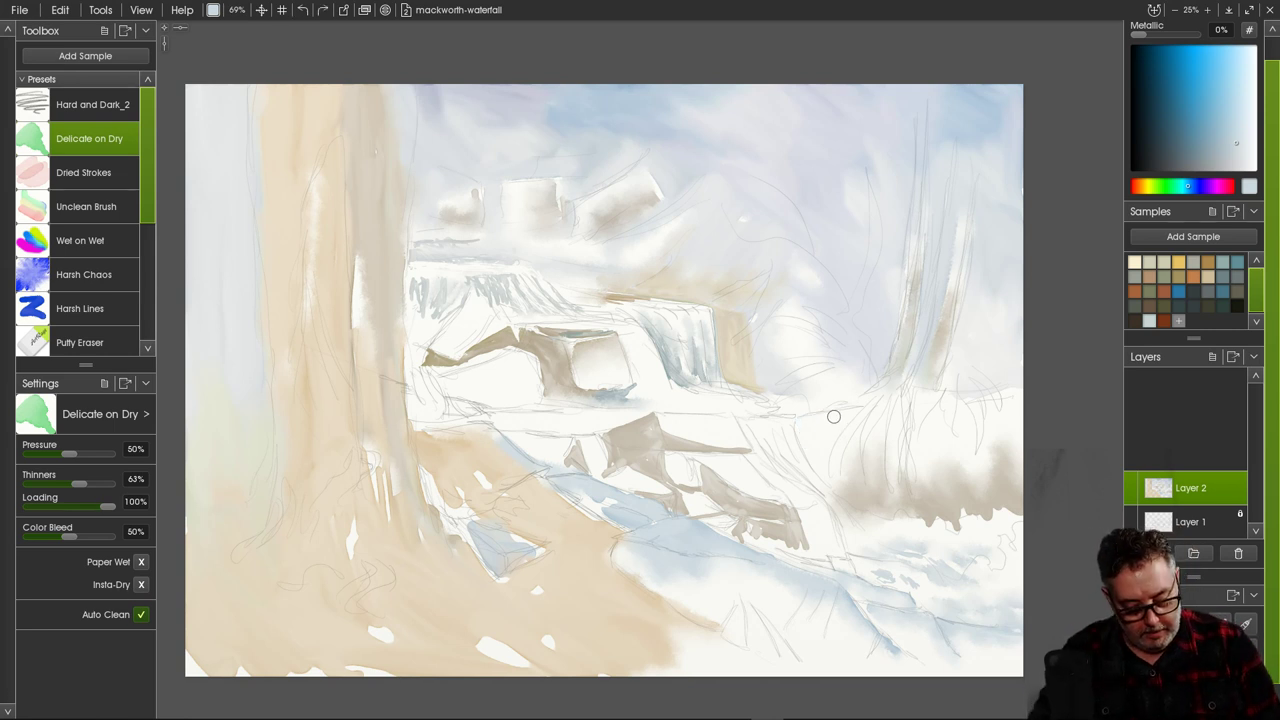
pyautogui.moveTo(816, 418)
pyautogui.mouseDown()
pyautogui.moveTo(808, 447)
pyautogui.moveTo(798, 427)
pyautogui.moveTo(829, 440)
pyautogui.moveTo(821, 421)
pyautogui.moveTo(863, 408)
pyautogui.moveTo(823, 414)
pyautogui.moveTo(820, 456)
pyautogui.moveTo(797, 422)
pyautogui.moveTo(818, 453)
pyautogui.moveTo(844, 431)
pyautogui.moveTo(837, 463)
pyautogui.mouseUp()
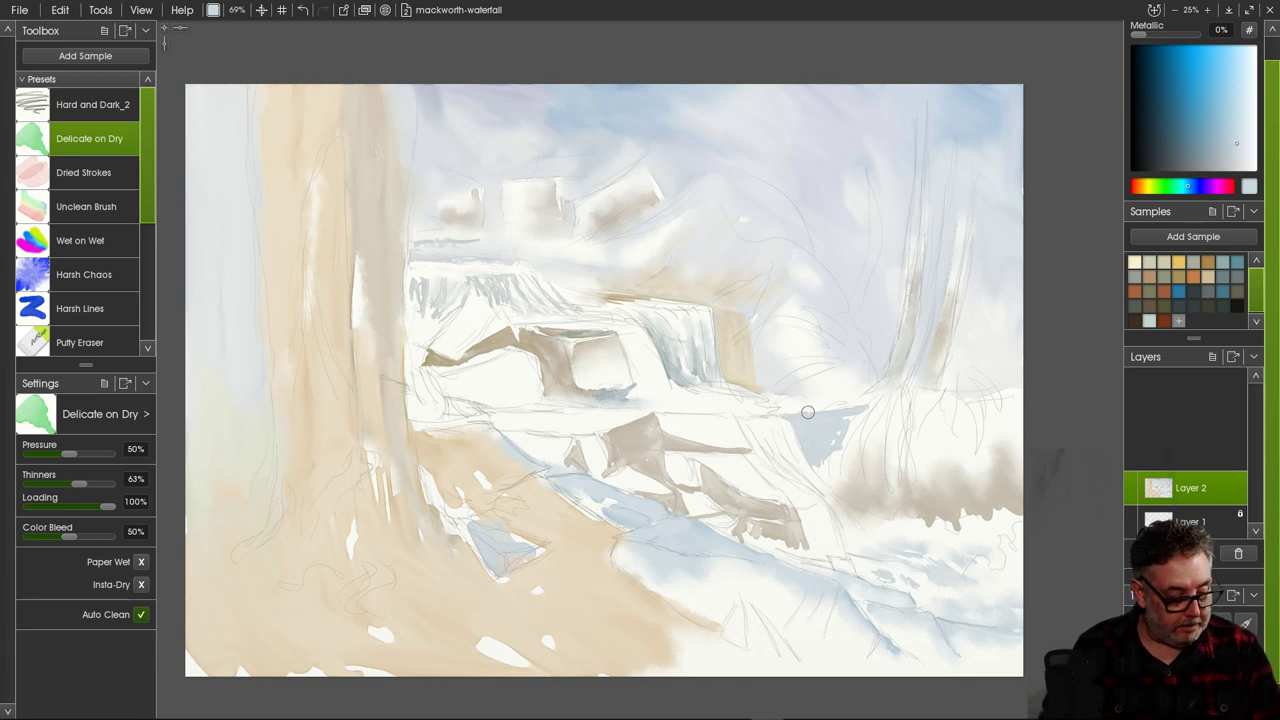
pyautogui.click(84, 274)
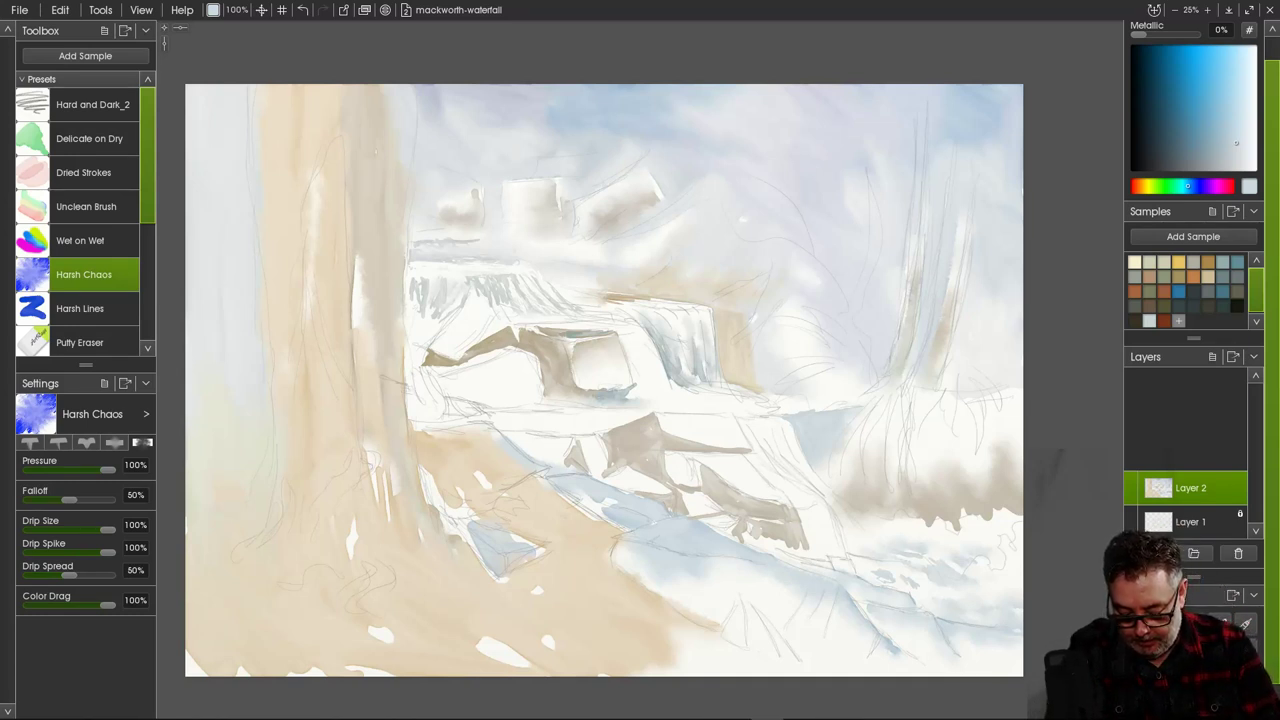
# Add a new layer above Layer 2 and lock Layer 2.
pyautogui.hotkey('ctrl', 'shift', 'n')
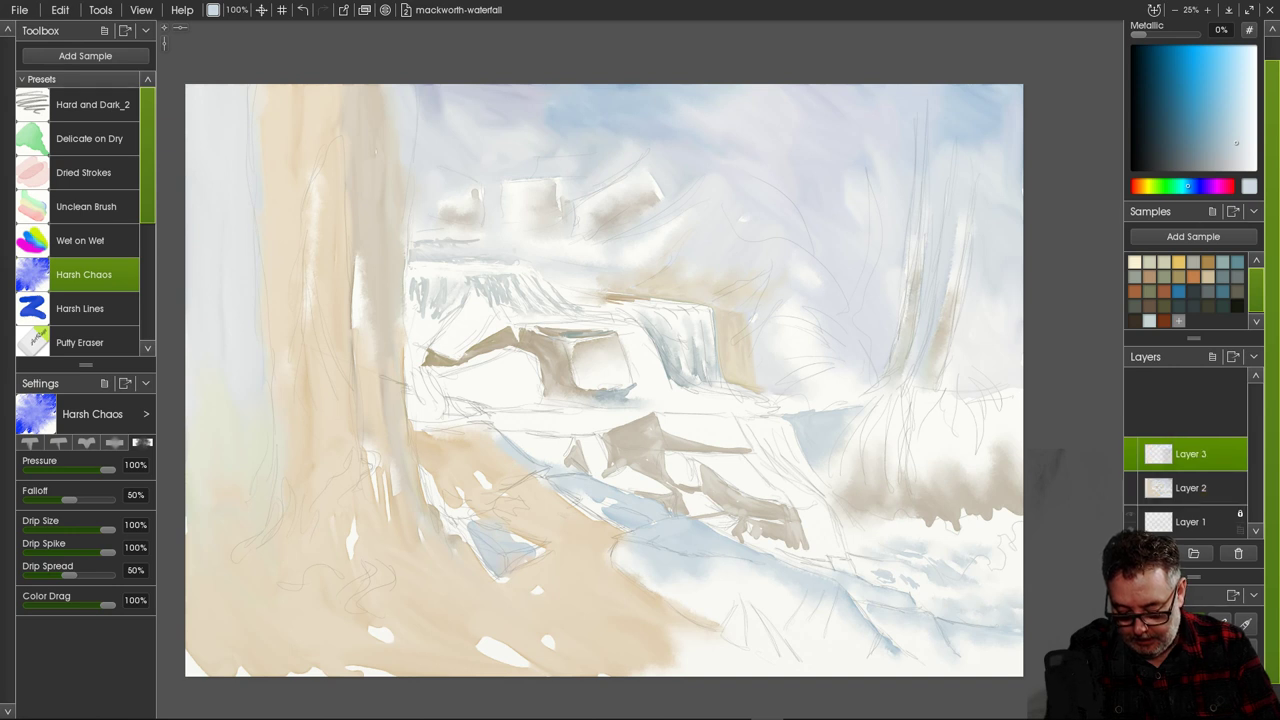
pyautogui.click(1240, 480)
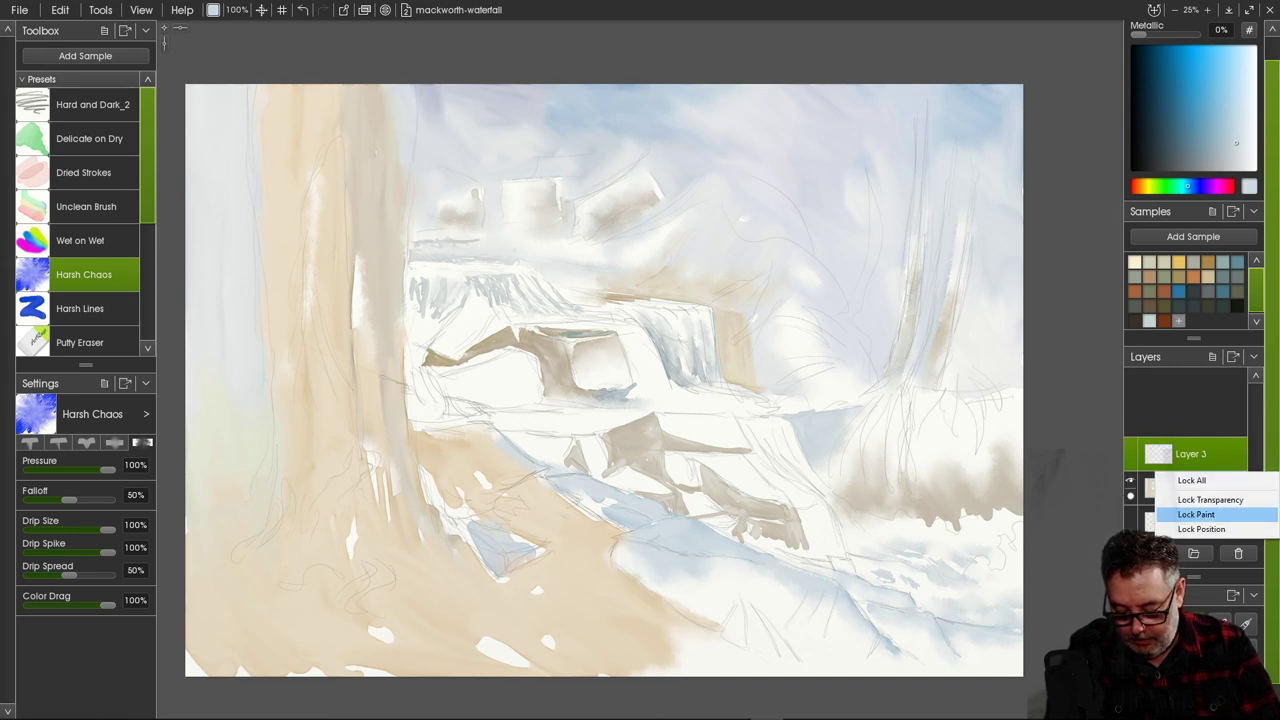
pyautogui.click(1200, 480)
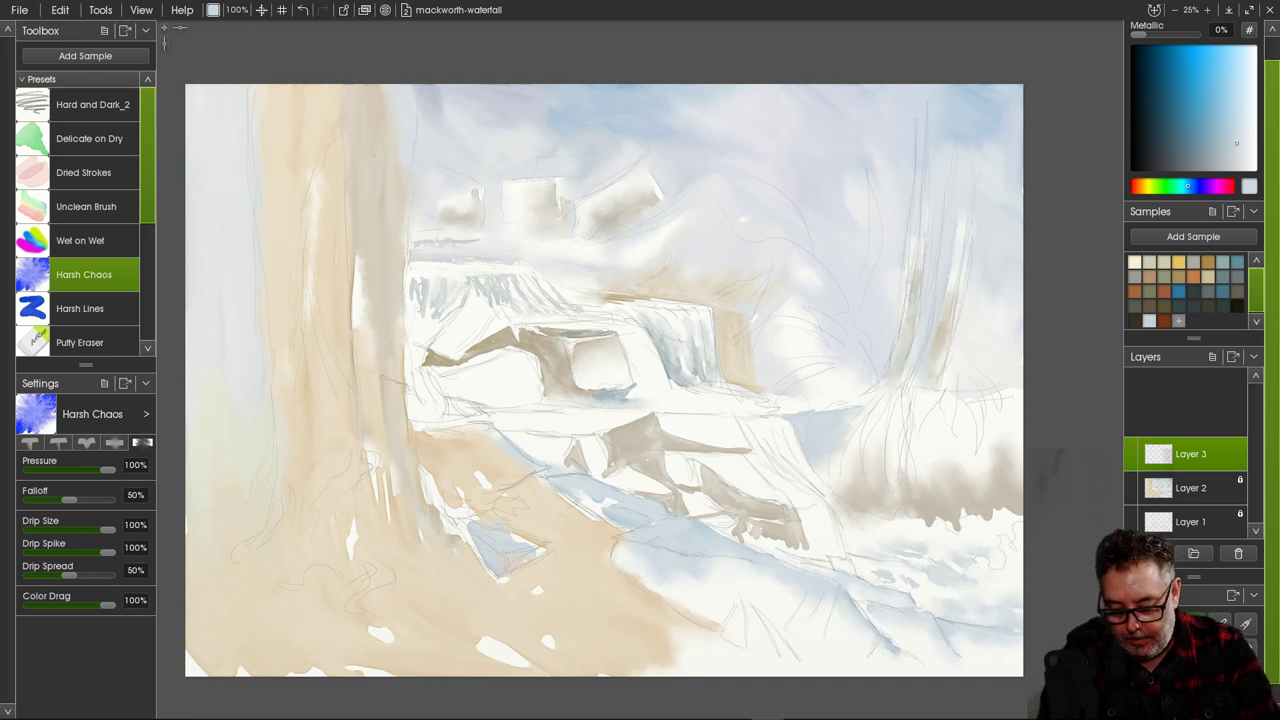
# Pick the slate-blue sample and set the tool size to 200% for both Harsh Chaos and Delicate on Dry.
pyautogui.click(1222, 291)
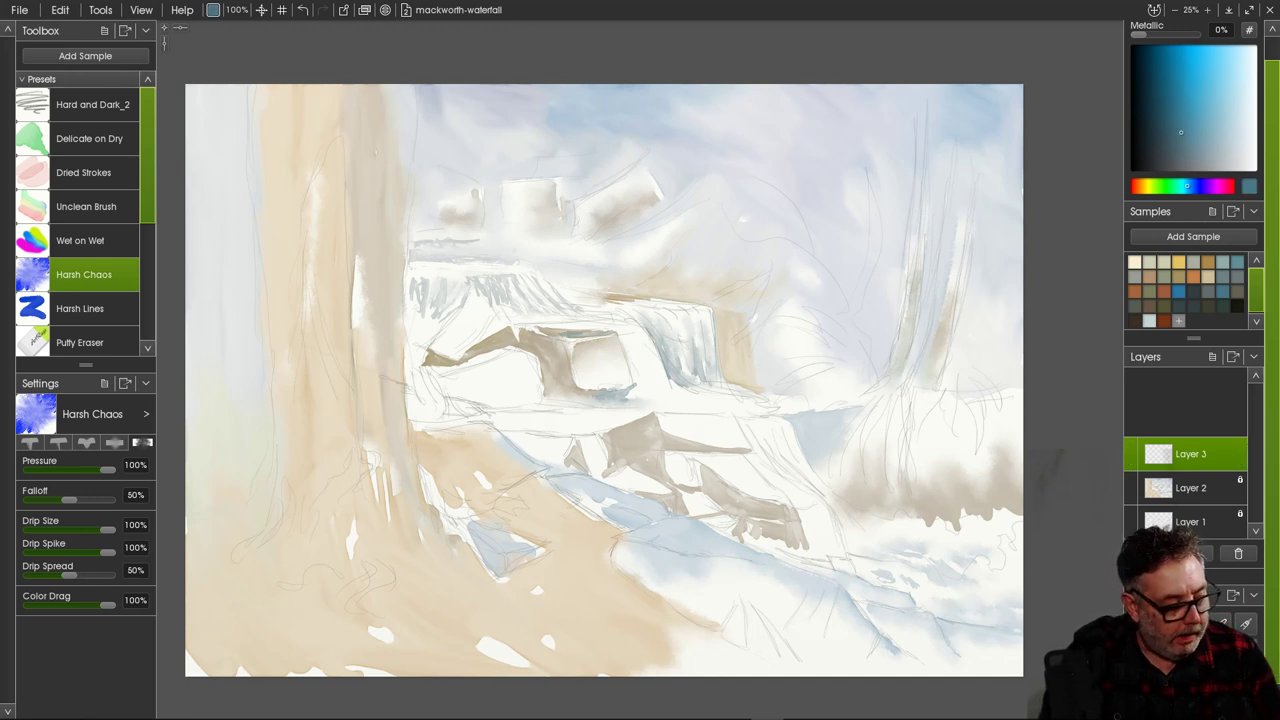
pyautogui.click(236, 10)
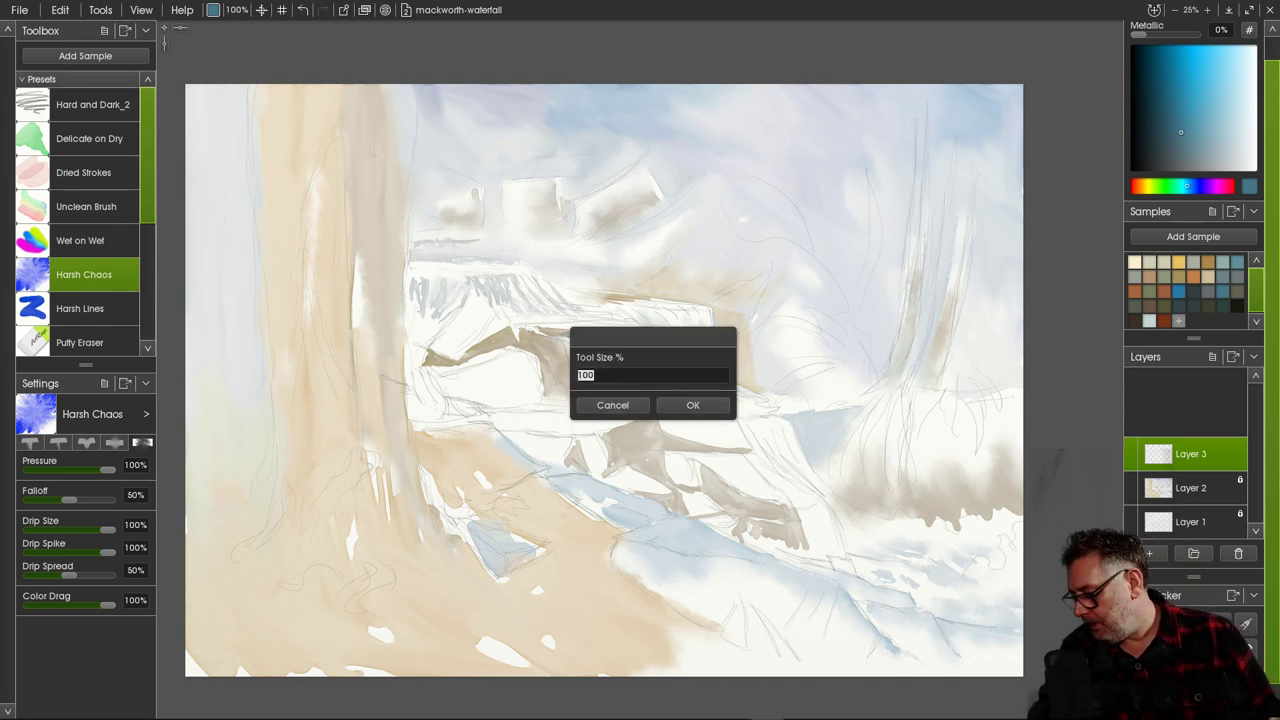
pyautogui.write('200')
pyautogui.press('Return')
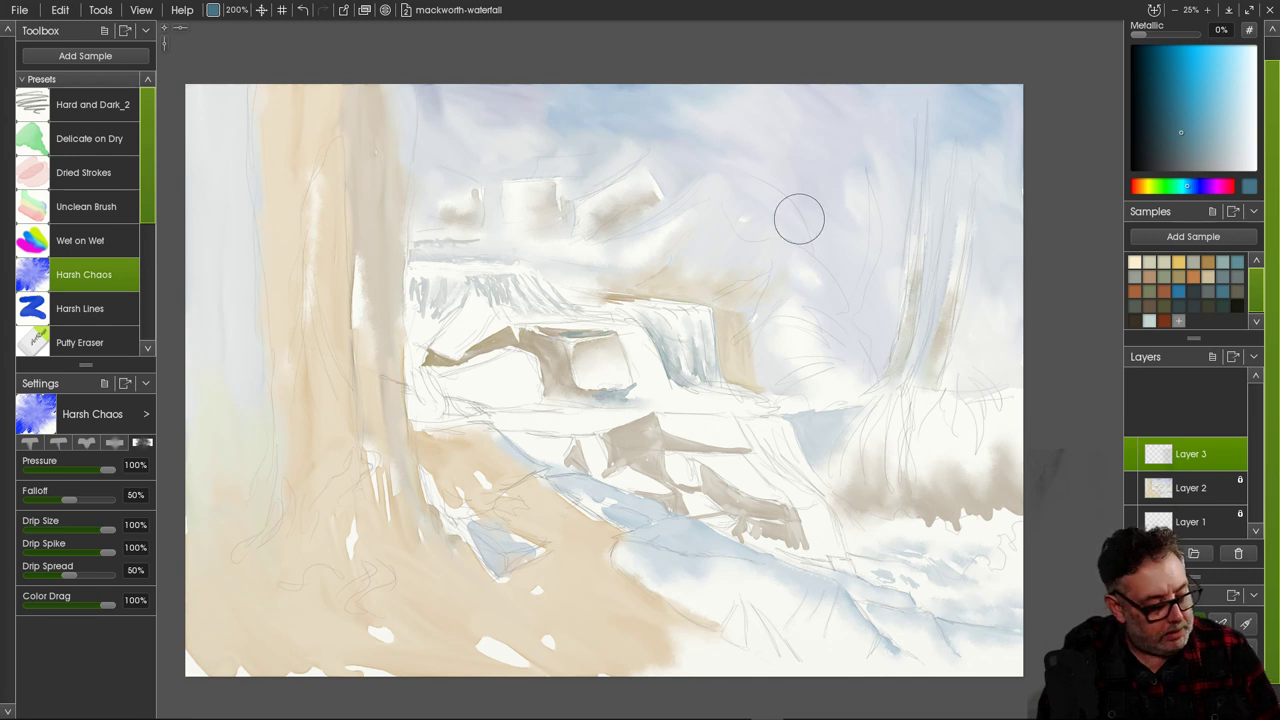
pyautogui.click(89, 138)
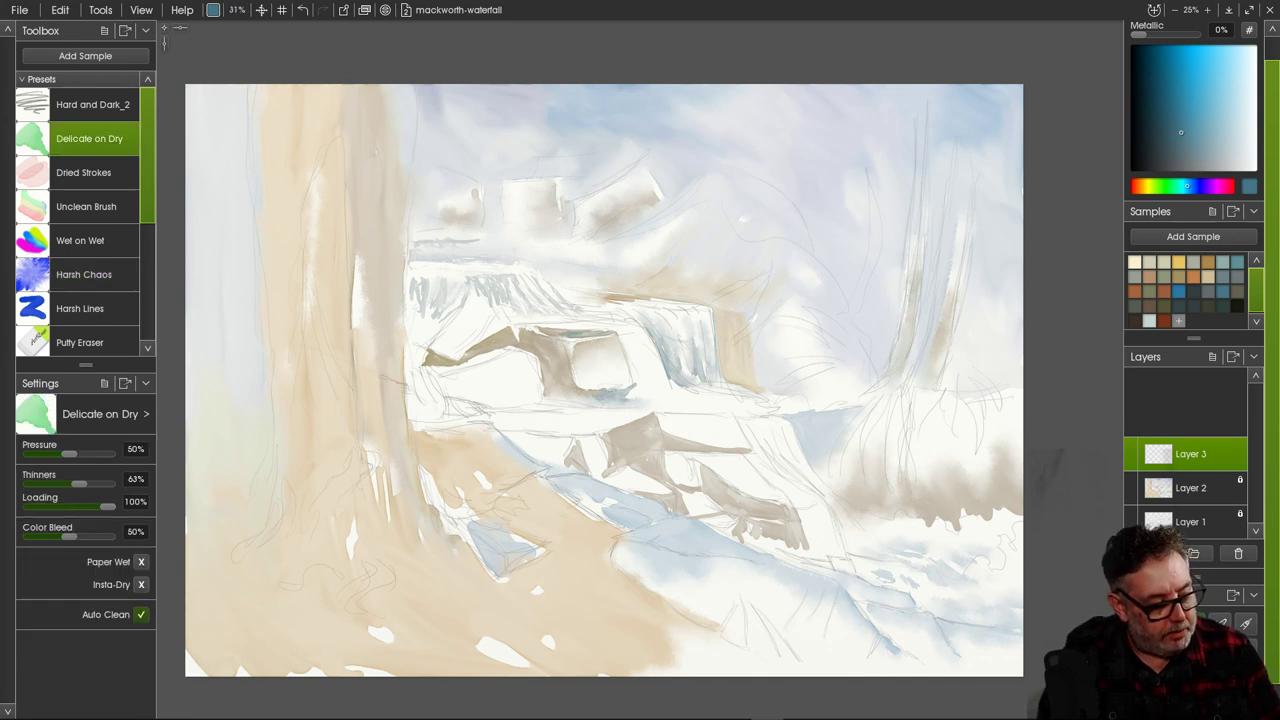
pyautogui.click(237, 10)
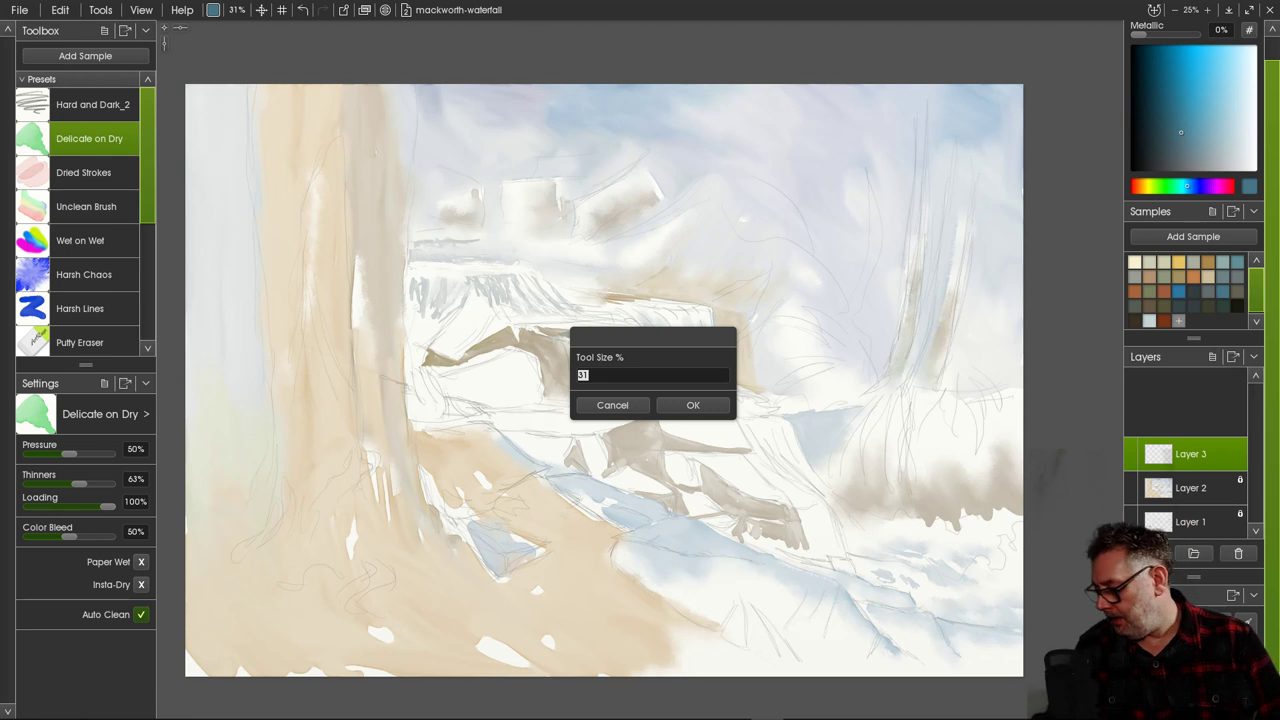
pyautogui.write('200')
pyautogui.press('Return')
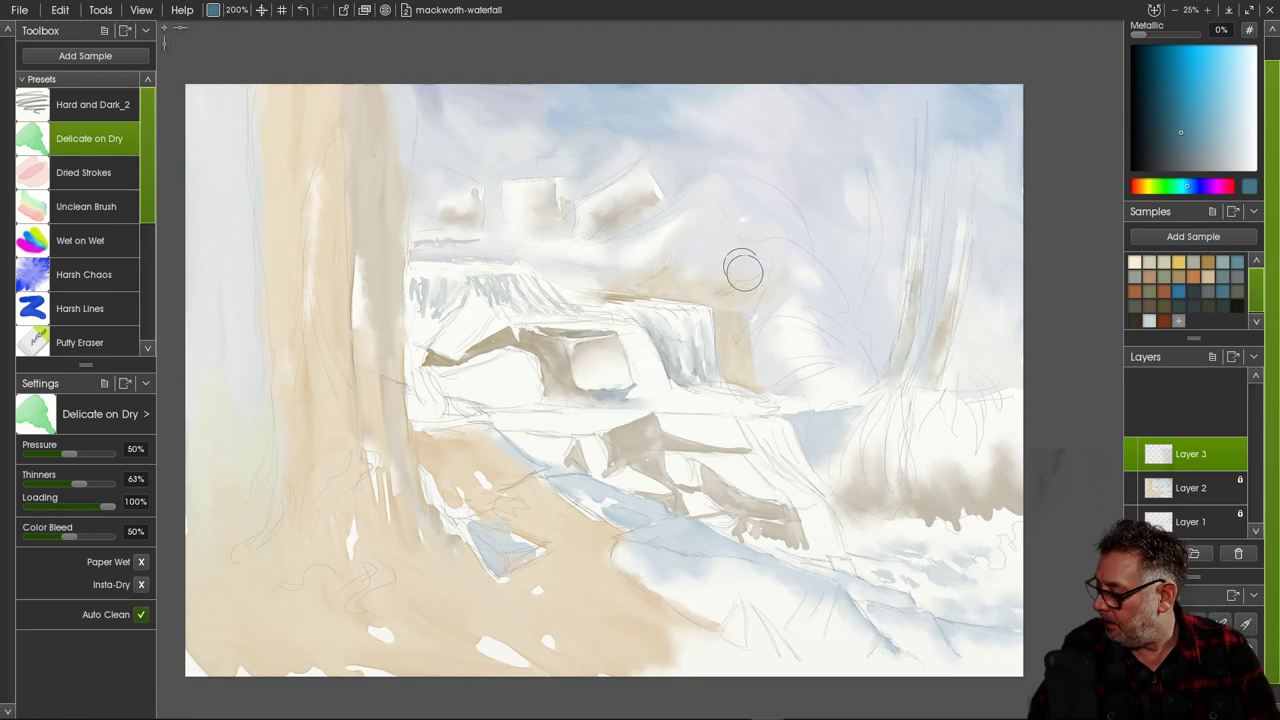
# Paint slate-blue diagonals rising behind the waterfall and darken the rock face beside it, blending with Harsh Chaos at 100% size.
pyautogui.moveTo(733, 313); pyautogui.dragTo(853, 221)
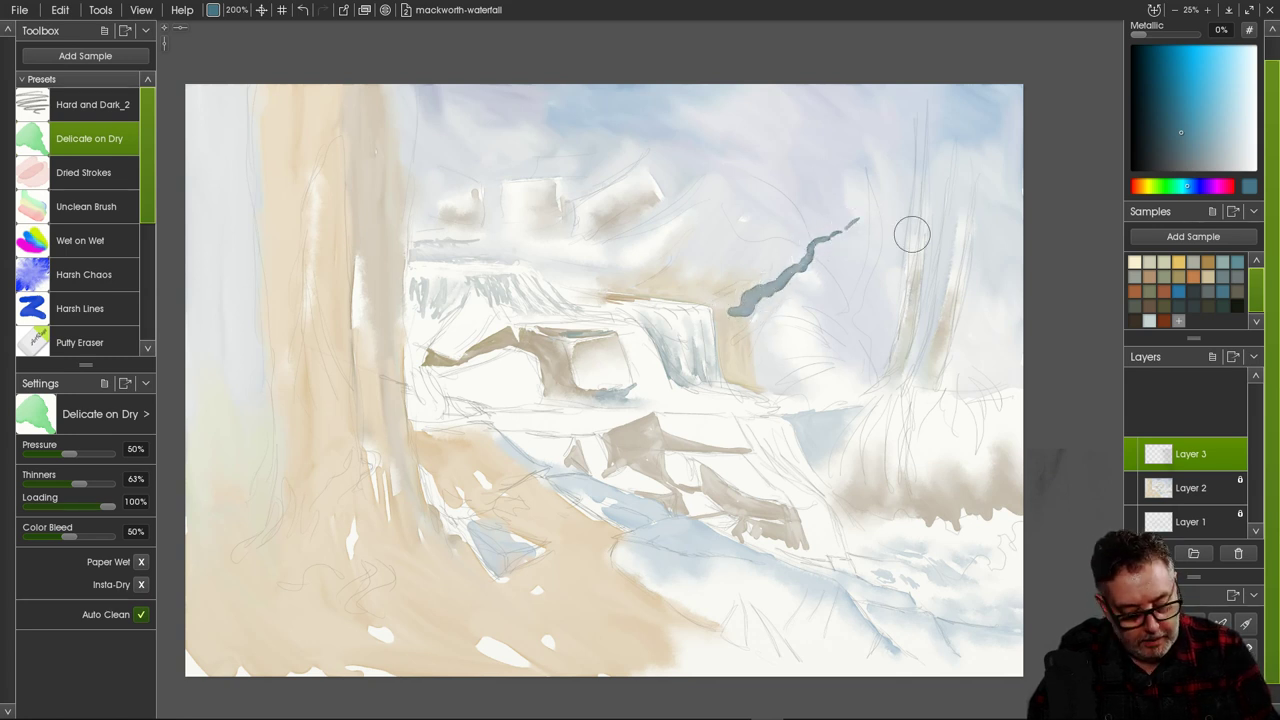
pyautogui.moveTo(730, 310); pyautogui.dragTo(723, 343)
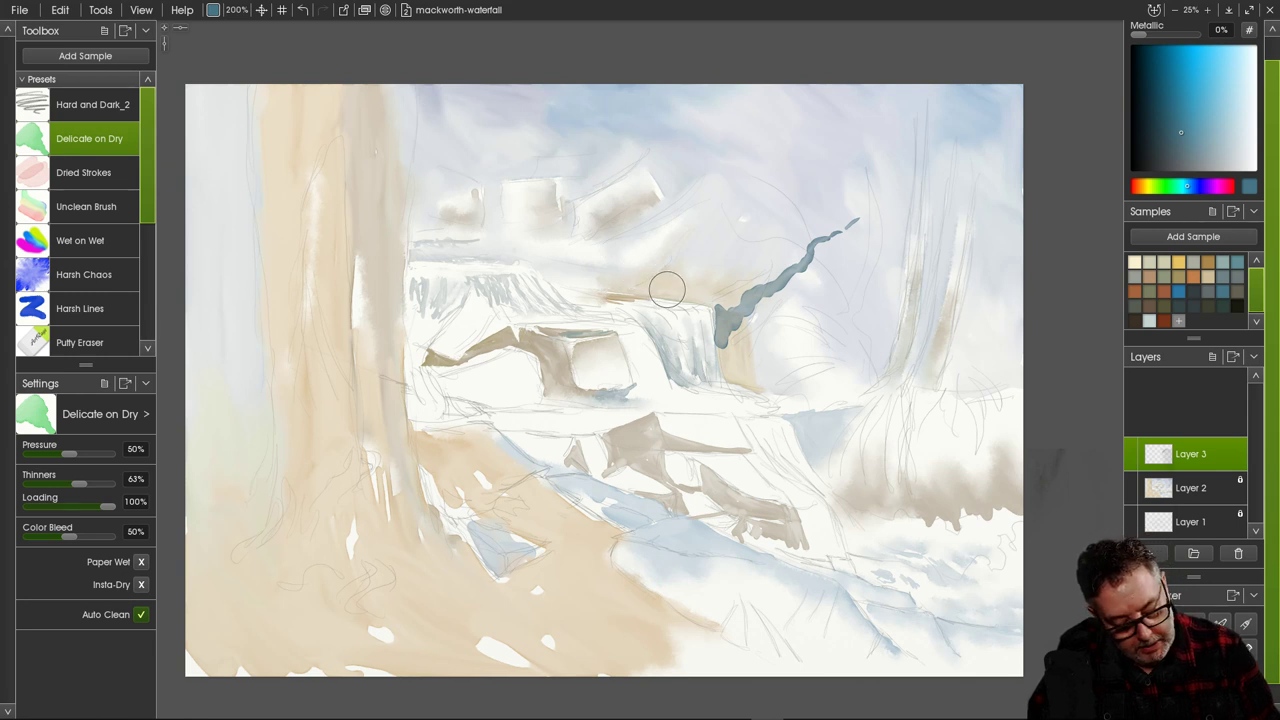
pyautogui.moveTo(666, 289)
pyautogui.mouseDown()
pyautogui.moveTo(772, 163)
pyautogui.moveTo(812, 142)
pyautogui.mouseUp()
pyautogui.moveTo(616, 291); pyautogui.dragTo(695, 134)
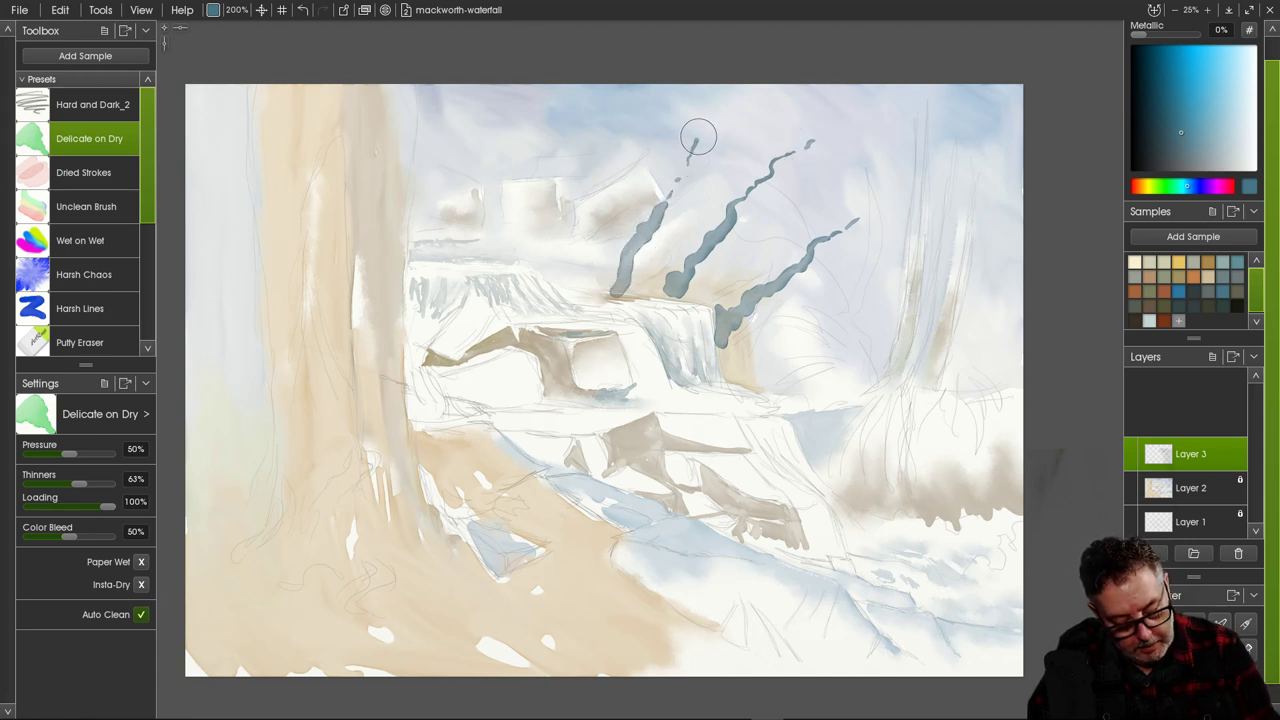
pyautogui.moveTo(632, 283)
pyautogui.mouseDown()
pyautogui.moveTo(674, 292)
pyautogui.moveTo(631, 288)
pyautogui.moveTo(683, 303)
pyautogui.moveTo(706, 300)
pyautogui.moveTo(632, 291)
pyautogui.moveTo(703, 294)
pyautogui.moveTo(728, 335)
pyautogui.moveTo(756, 332)
pyautogui.moveTo(734, 339)
pyautogui.moveTo(776, 327)
pyautogui.moveTo(745, 355)
pyautogui.moveTo(753, 368)
pyautogui.moveTo(770, 362)
pyautogui.moveTo(771, 381)
pyautogui.moveTo(808, 339)
pyautogui.moveTo(773, 389)
pyautogui.moveTo(720, 342)
pyautogui.moveTo(745, 376)
pyautogui.moveTo(732, 375)
pyautogui.moveTo(780, 385)
pyautogui.mouseUp()
pyautogui.click(84, 274)
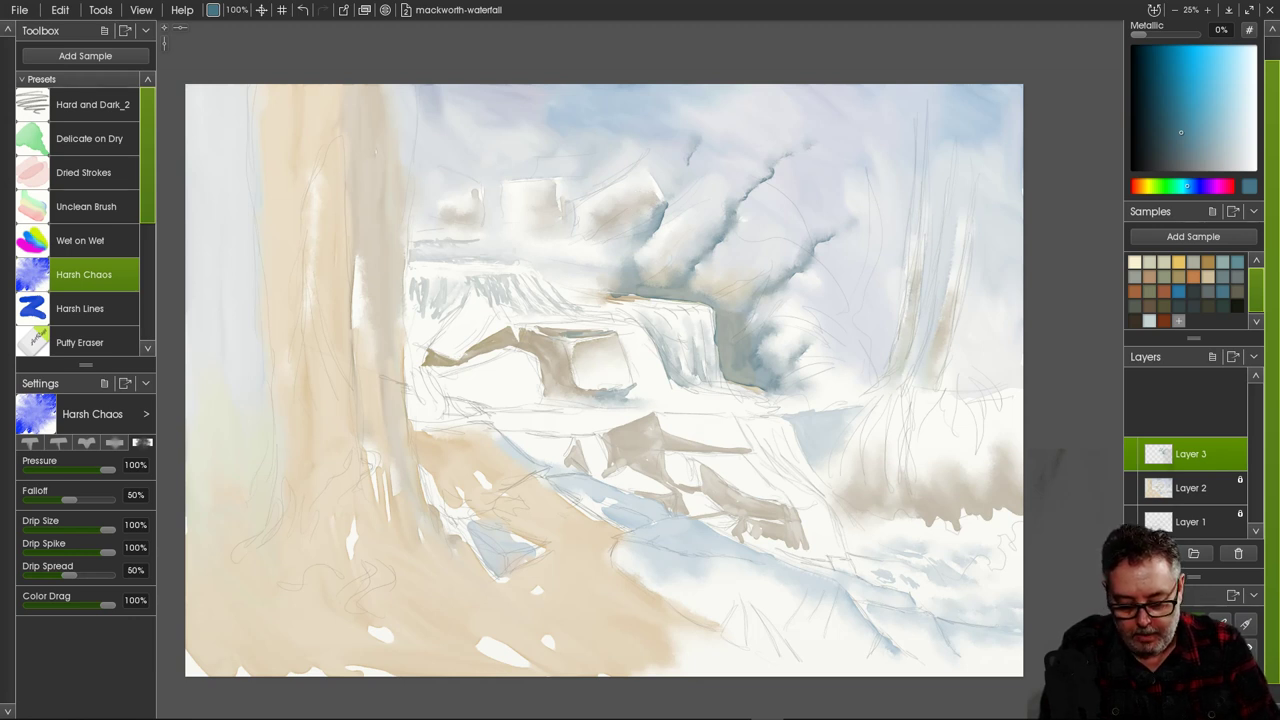
# Pick the orange sample, darken it to a deep rust and set Delicate on Dry to 100% size.
pyautogui.click(1164, 291)
pyautogui.click(1200, 87)
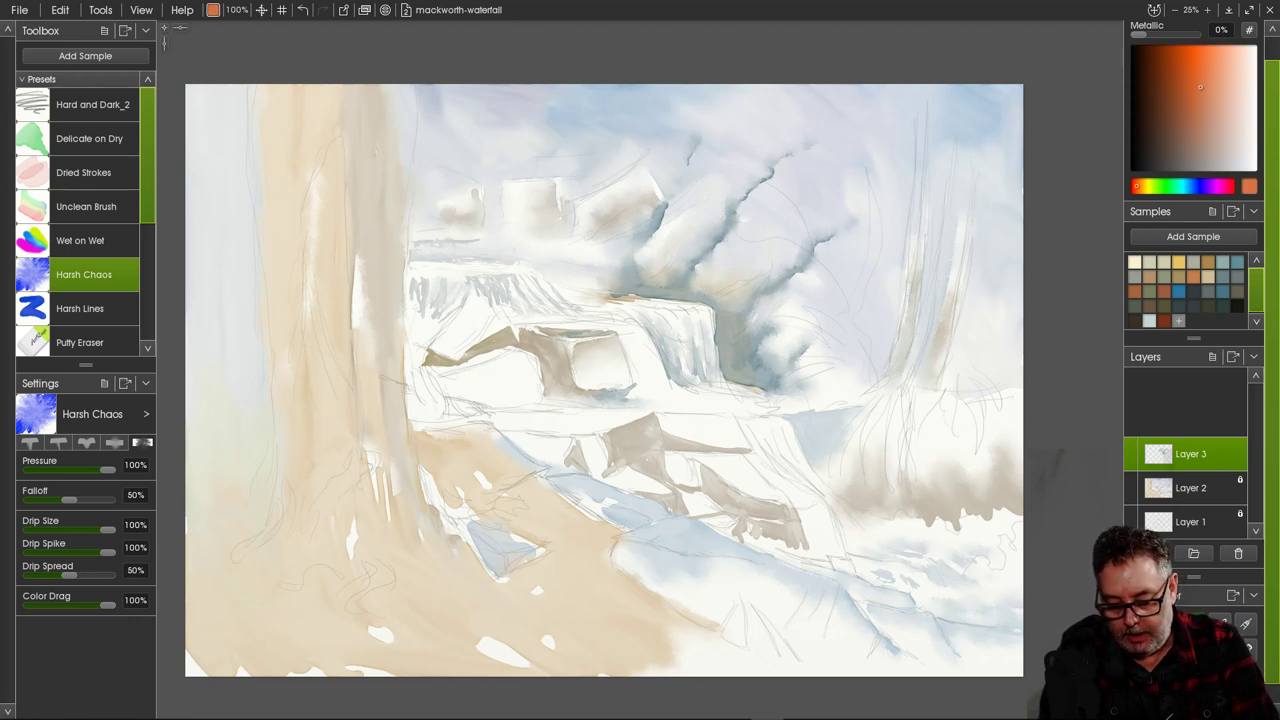
pyautogui.click(1194, 96)
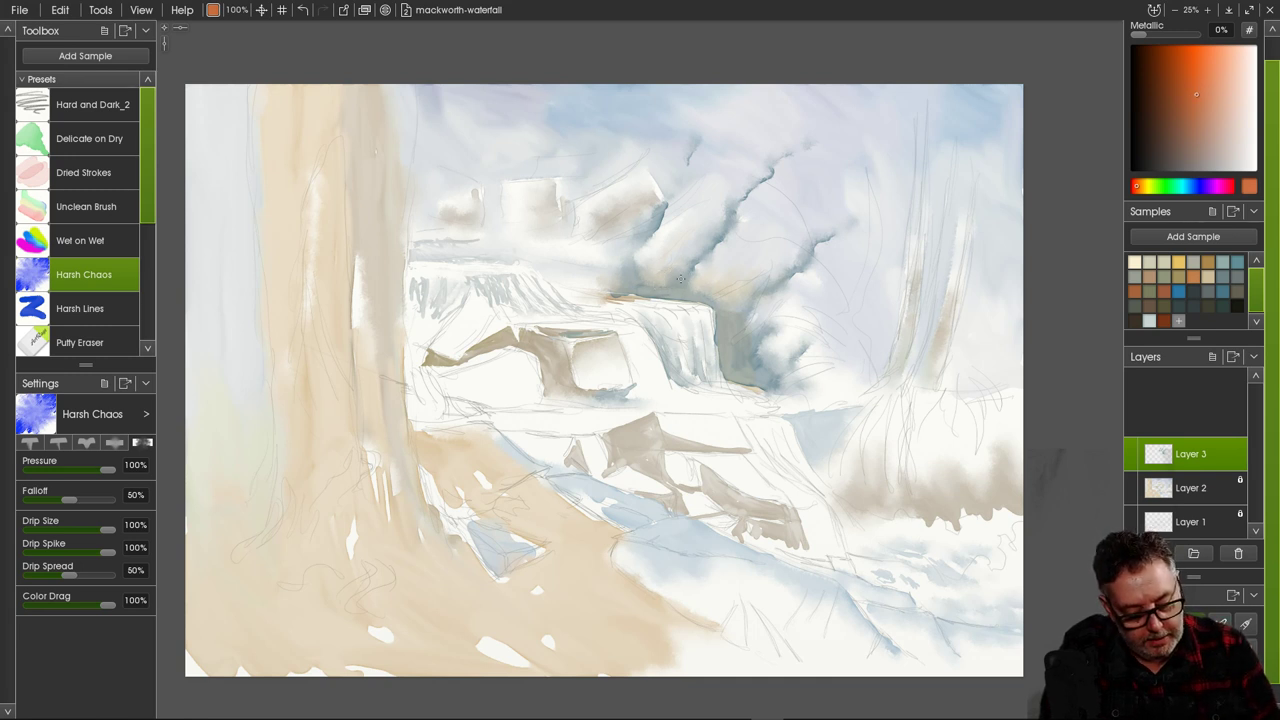
pyautogui.press('w')
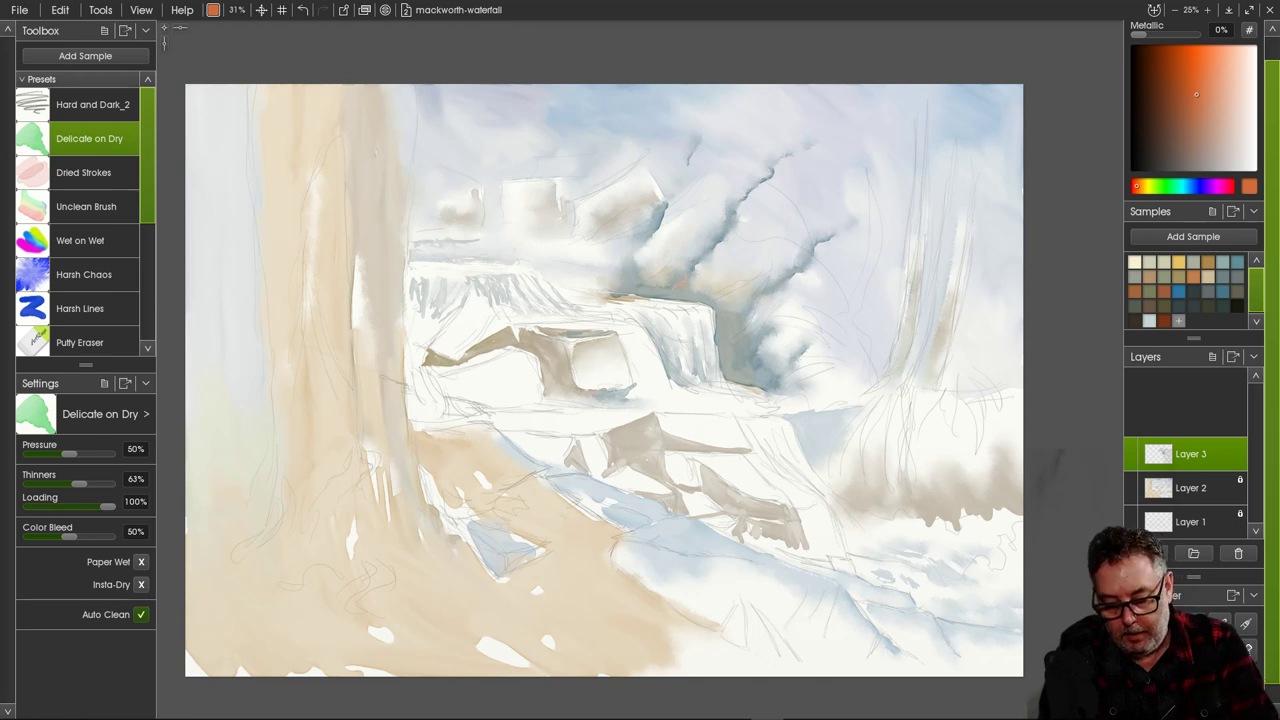
pyautogui.click(1182, 64)
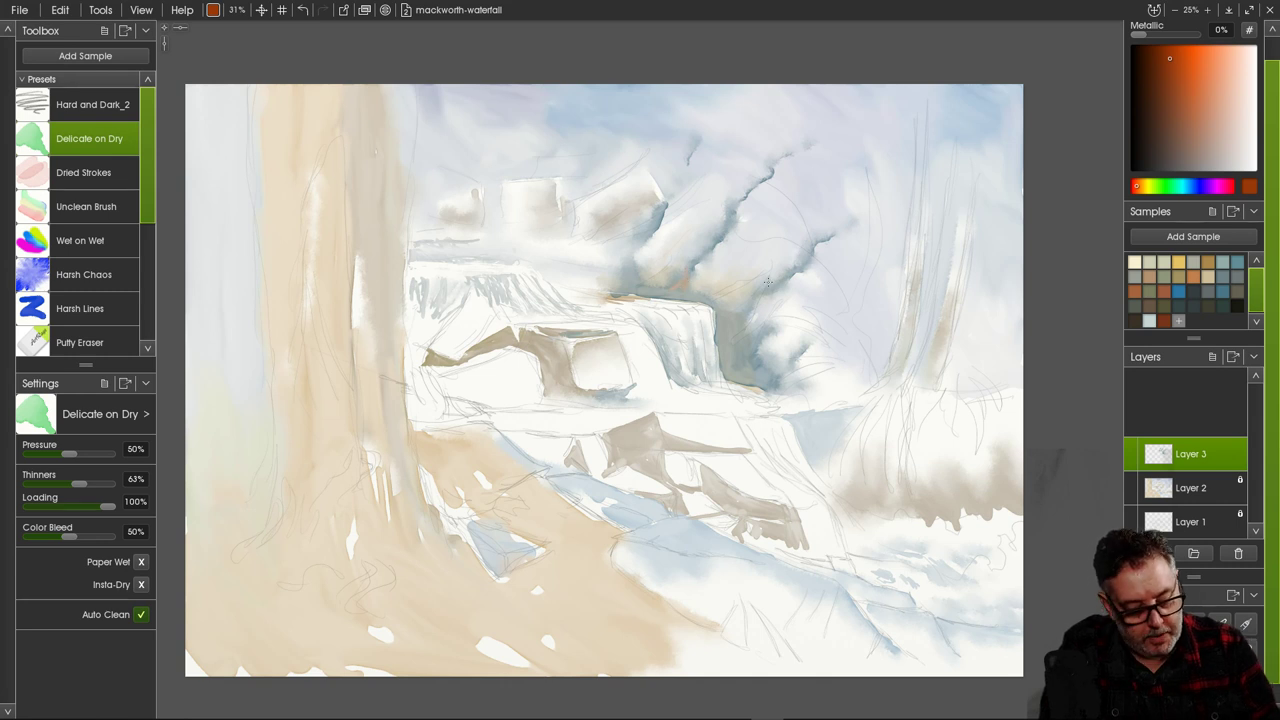
pyautogui.moveTo(237, 10); pyautogui.dragTo(386, 45)
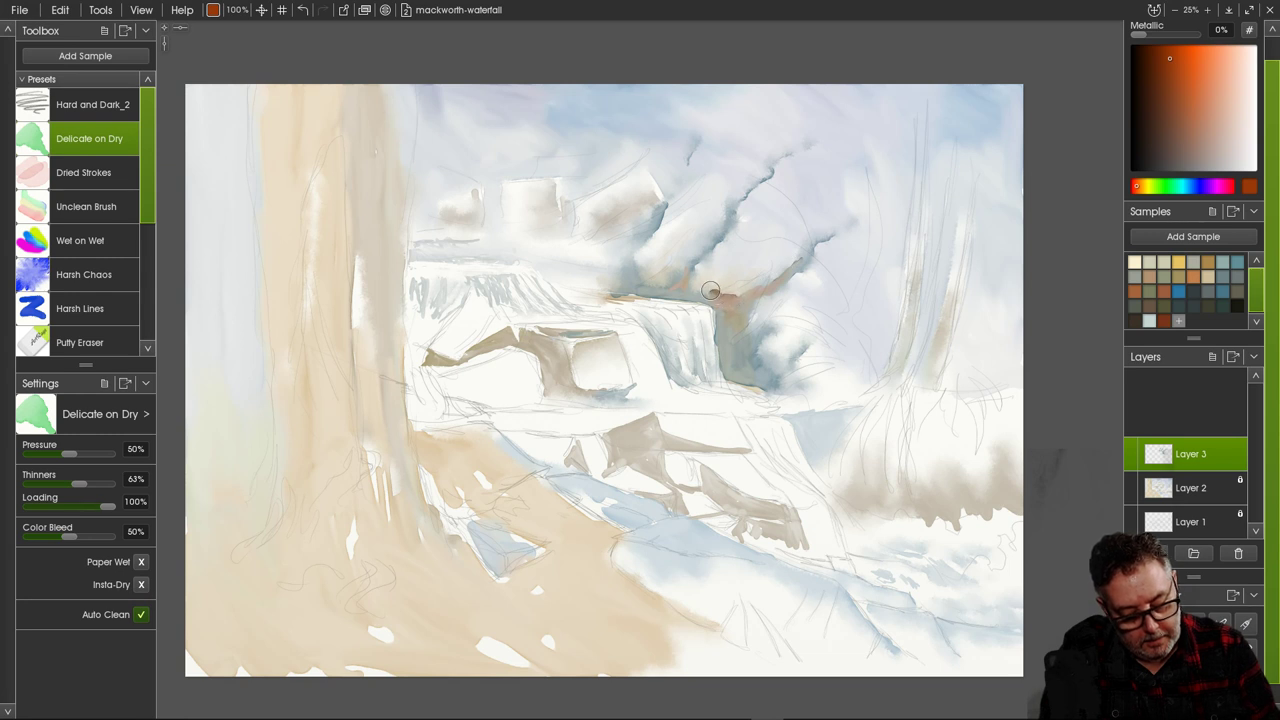
# Paint rust-brown strokes and squiggles over the rocks and foliage behind the waterfall's lip, then soften them with Harsh Chaos.
pyautogui.moveTo(715, 299); pyautogui.dragTo(722, 356)
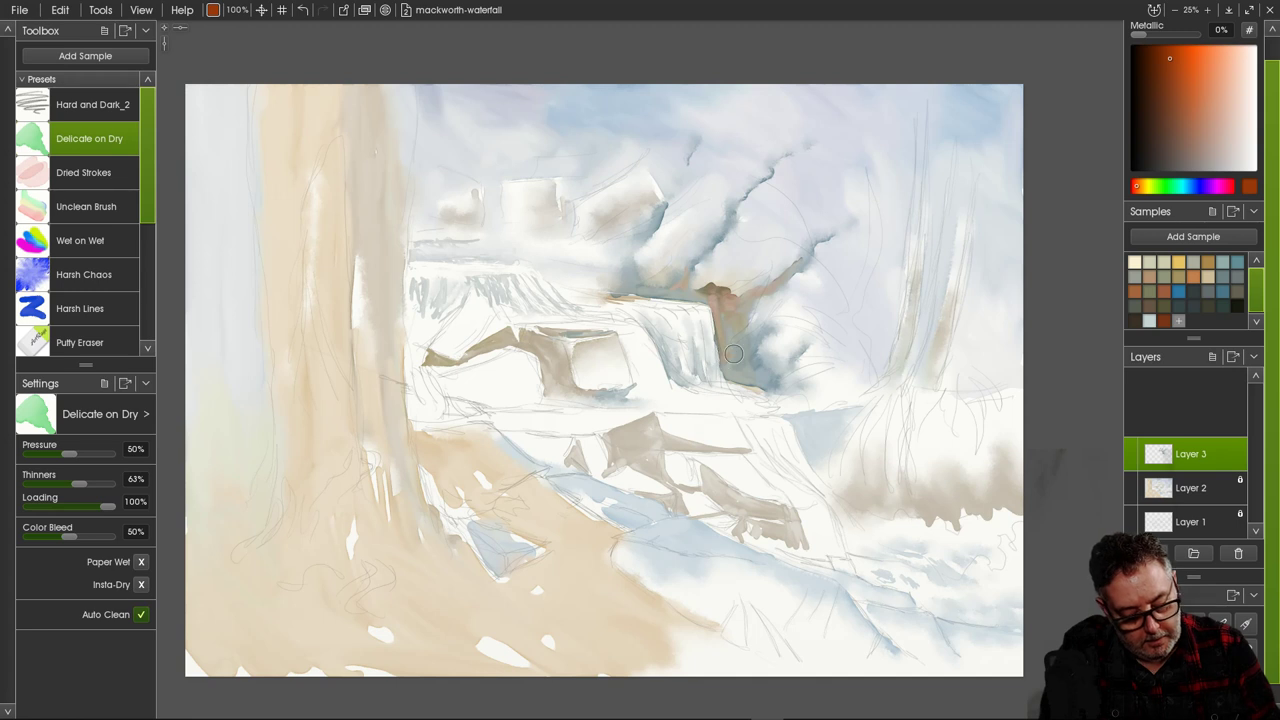
pyautogui.moveTo(702, 282)
pyautogui.mouseDown()
pyautogui.moveTo(720, 272)
pyautogui.moveTo(716, 288)
pyautogui.moveTo(736, 290)
pyautogui.moveTo(702, 290)
pyautogui.moveTo(692, 272)
pyautogui.moveTo(693, 295)
pyautogui.mouseUp()
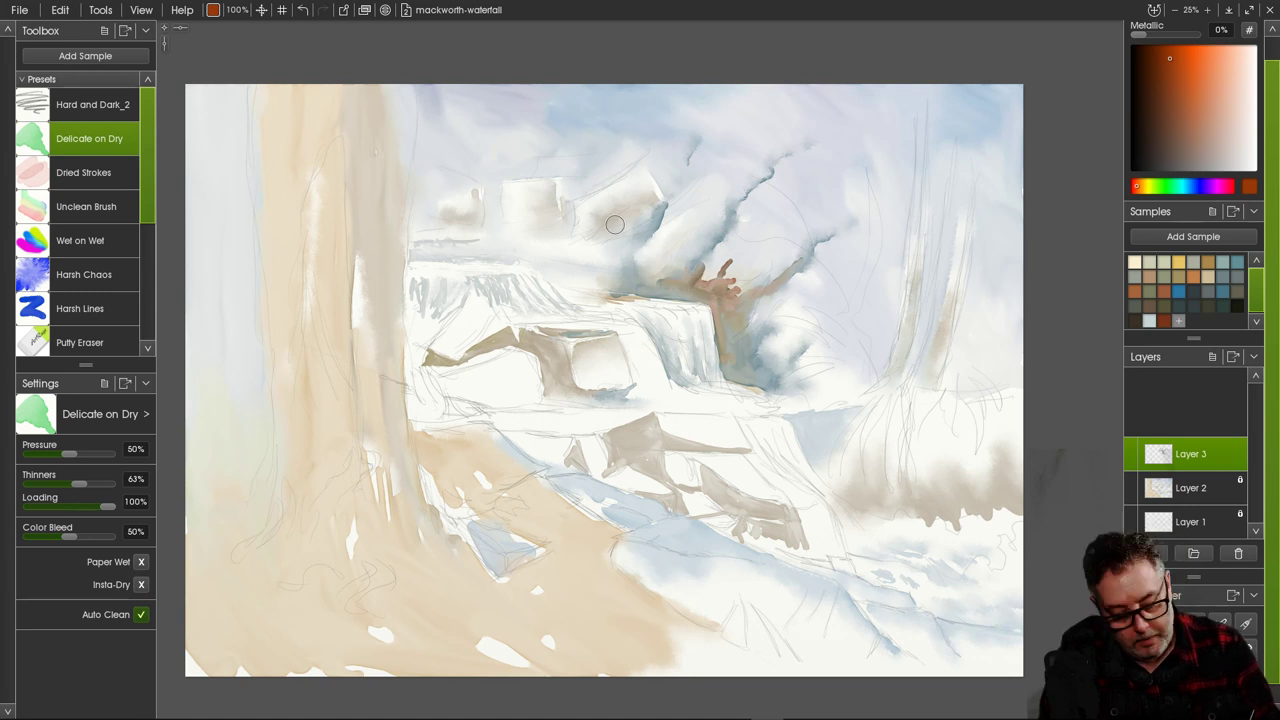
pyautogui.moveTo(684, 244)
pyautogui.mouseDown()
pyautogui.moveTo(662, 273)
pyautogui.moveTo(649, 261)
pyautogui.moveTo(641, 272)
pyautogui.moveTo(655, 278)
pyautogui.moveTo(642, 276)
pyautogui.moveTo(648, 255)
pyautogui.moveTo(636, 251)
pyautogui.moveTo(676, 243)
pyautogui.moveTo(702, 217)
pyautogui.moveTo(686, 260)
pyautogui.moveTo(734, 268)
pyautogui.moveTo(746, 257)
pyautogui.moveTo(731, 271)
pyautogui.moveTo(761, 283)
pyautogui.moveTo(809, 253)
pyautogui.mouseUp()
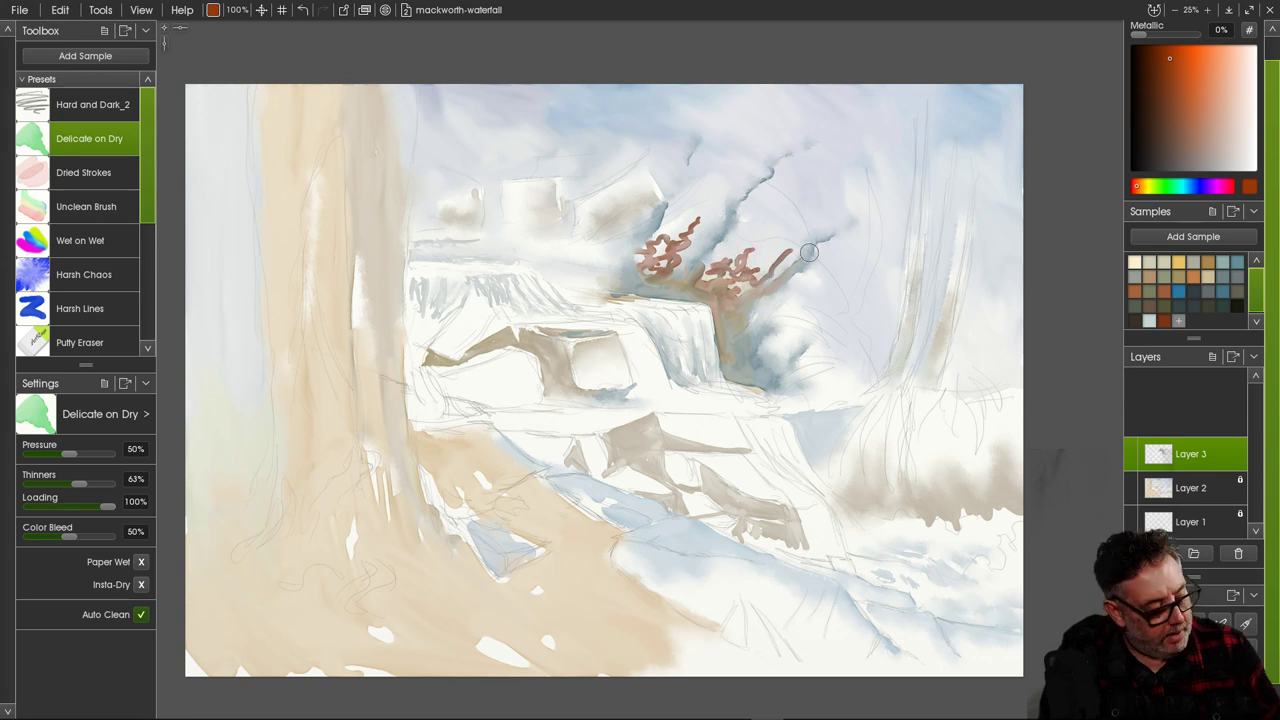
pyautogui.click(84, 274)
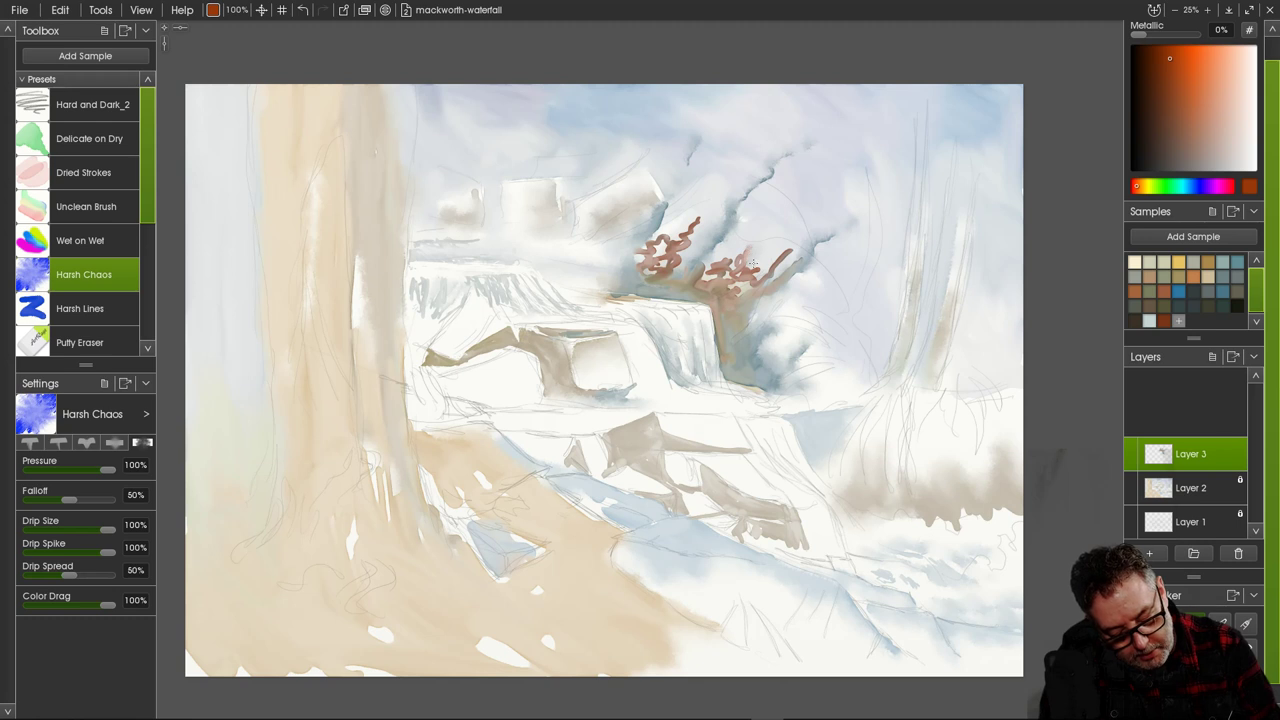
pyautogui.moveTo(790, 258)
pyautogui.mouseDown()
pyautogui.moveTo(752, 285)
pyautogui.moveTo(706, 268)
pyautogui.mouseUp()
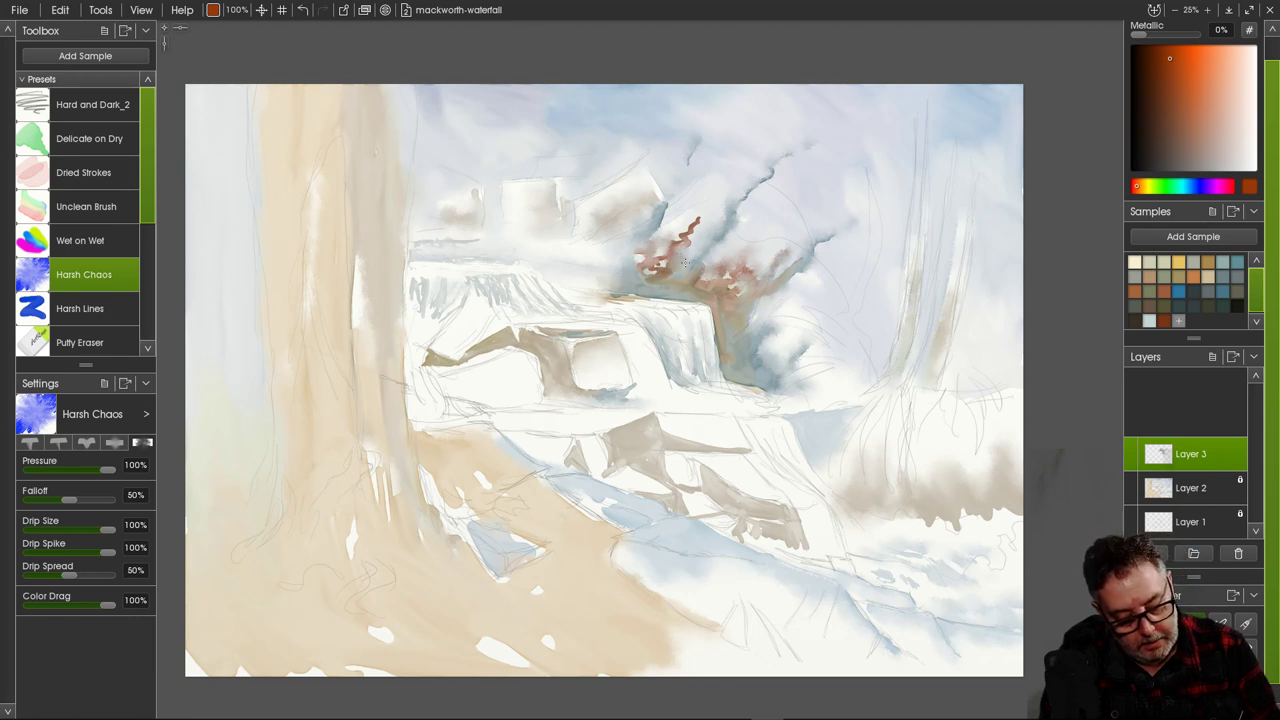
pyautogui.moveTo(685, 262); pyautogui.dragTo(655, 272)
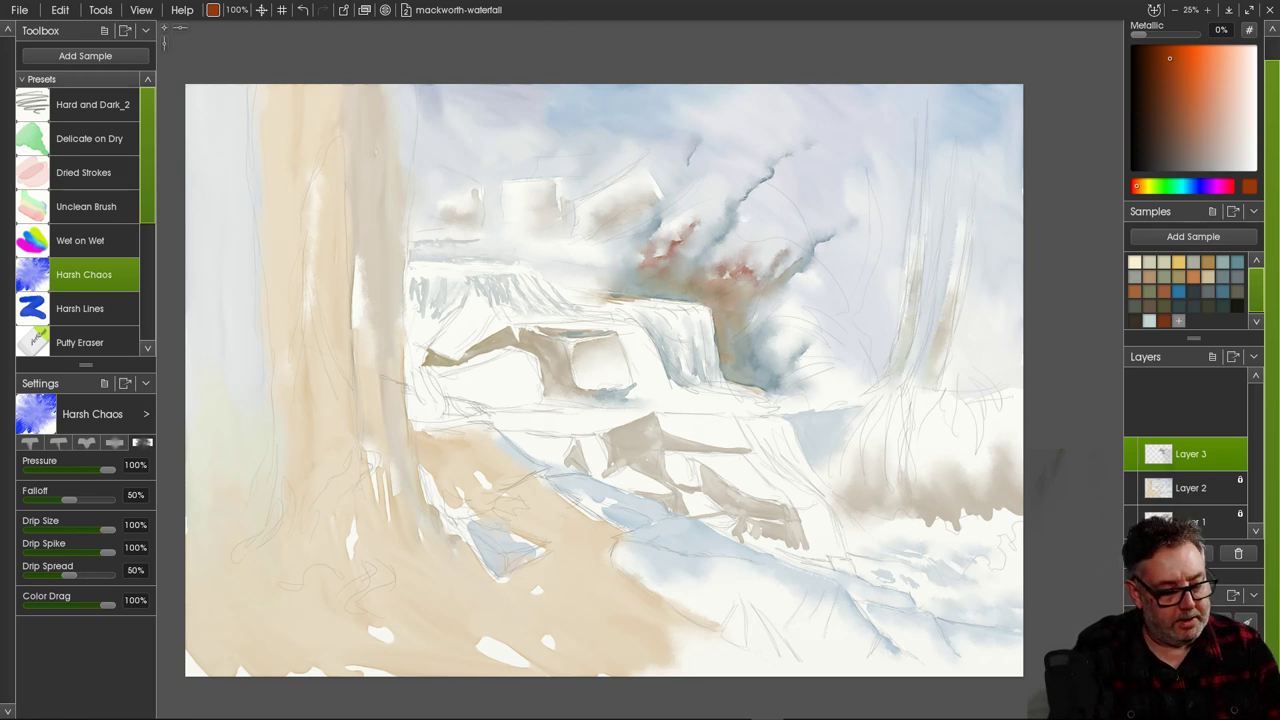
# Paint deep rust foliage with Delicate on Dry at 100% size around and between the two thin trees beyond the waterfall.
pyautogui.click(89, 138)
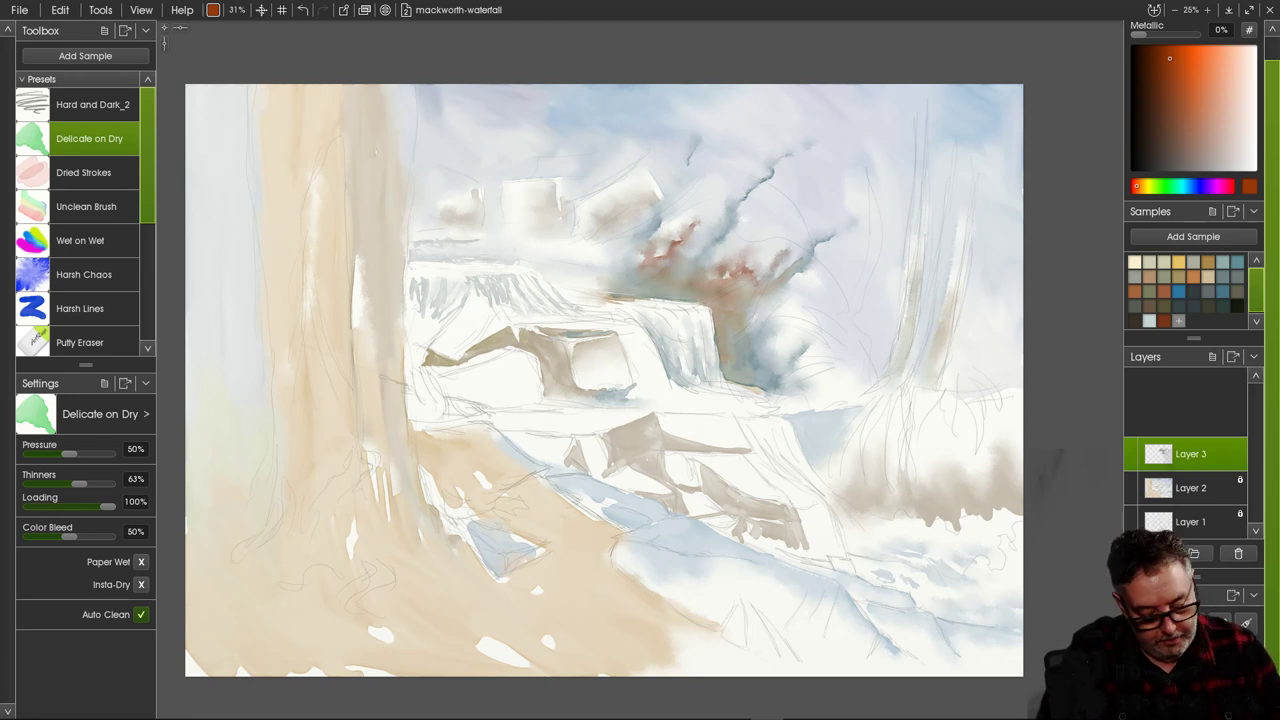
pyautogui.moveTo(237, 10); pyautogui.dragTo(389, 63)
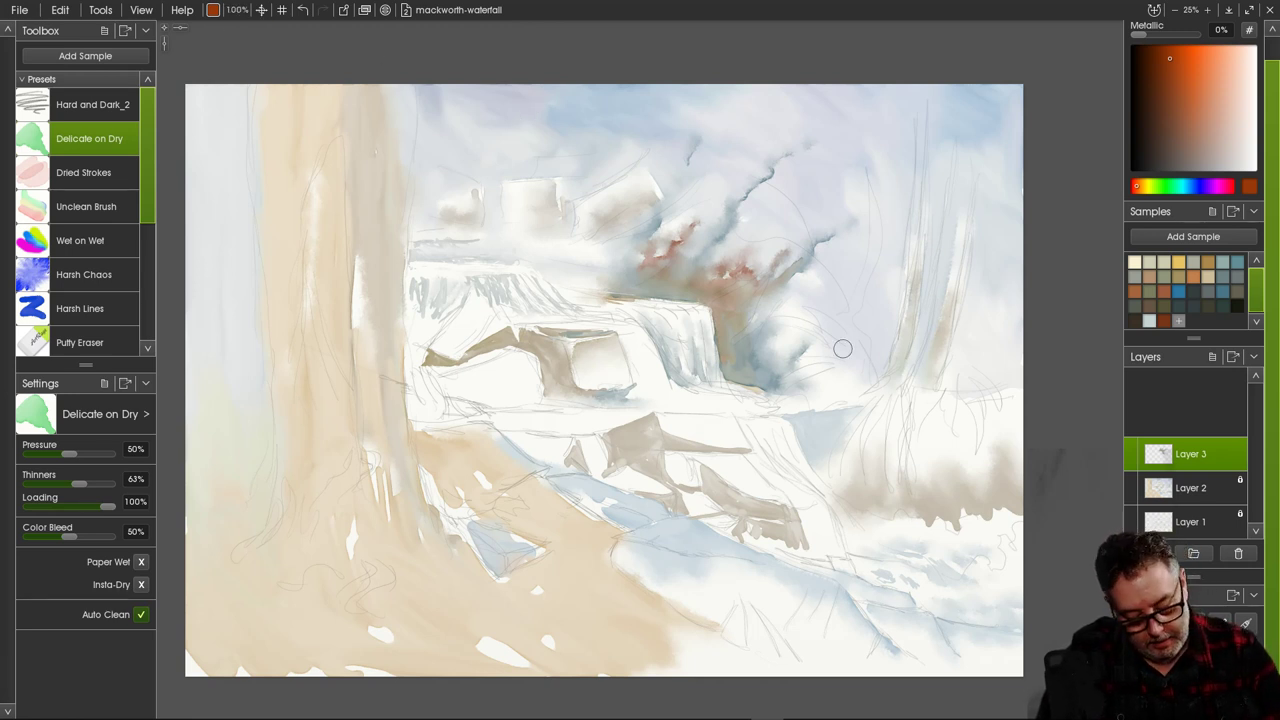
pyautogui.moveTo(896, 310)
pyautogui.mouseDown()
pyautogui.moveTo(872, 375)
pyautogui.moveTo(869, 357)
pyautogui.moveTo(858, 368)
pyautogui.moveTo(875, 372)
pyautogui.moveTo(859, 381)
pyautogui.moveTo(831, 365)
pyautogui.moveTo(855, 384)
pyautogui.moveTo(828, 368)
pyautogui.moveTo(845, 382)
pyautogui.moveTo(822, 369)
pyautogui.moveTo(829, 388)
pyautogui.moveTo(792, 387)
pyautogui.moveTo(809, 394)
pyautogui.moveTo(797, 393)
pyautogui.moveTo(812, 366)
pyautogui.moveTo(809, 376)
pyautogui.moveTo(836, 358)
pyautogui.mouseUp()
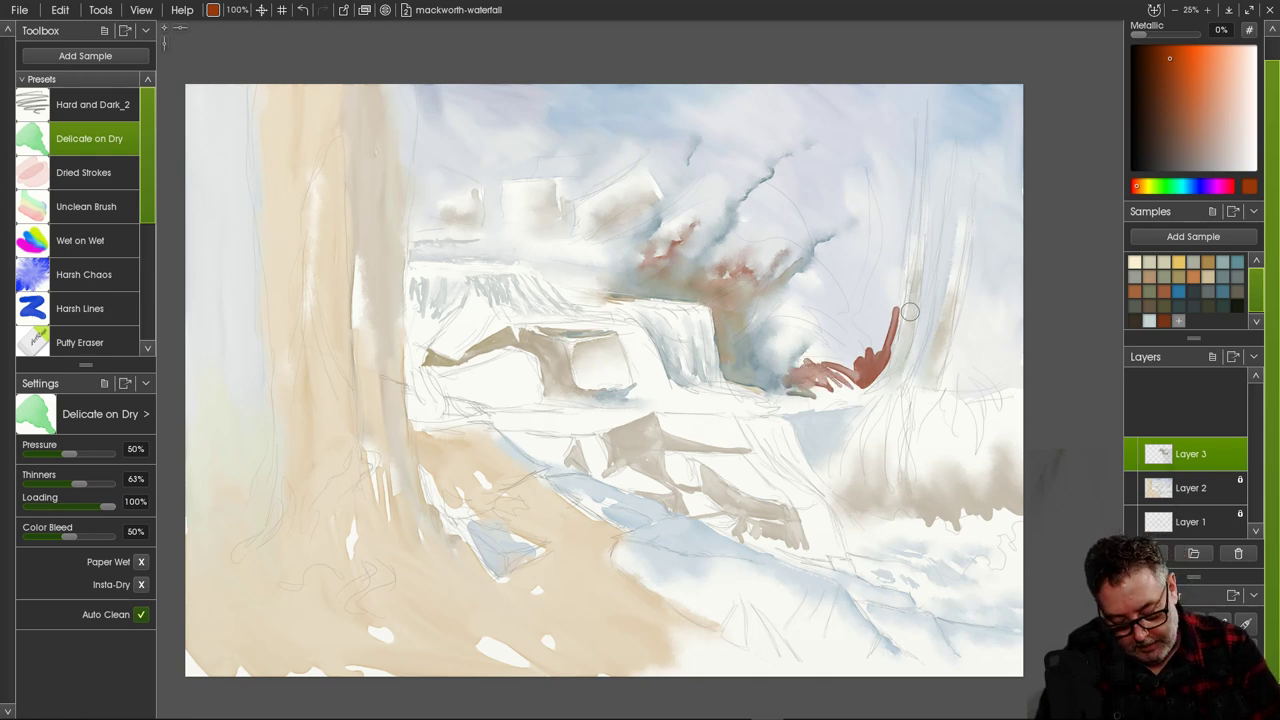
pyautogui.moveTo(923, 294)
pyautogui.mouseDown()
pyautogui.moveTo(919, 340)
pyautogui.moveTo(940, 307)
pyautogui.moveTo(926, 355)
pyautogui.moveTo(934, 327)
pyautogui.moveTo(919, 363)
pyautogui.moveTo(925, 322)
pyautogui.moveTo(910, 361)
pyautogui.moveTo(970, 294)
pyautogui.moveTo(962, 336)
pyautogui.mouseUp()
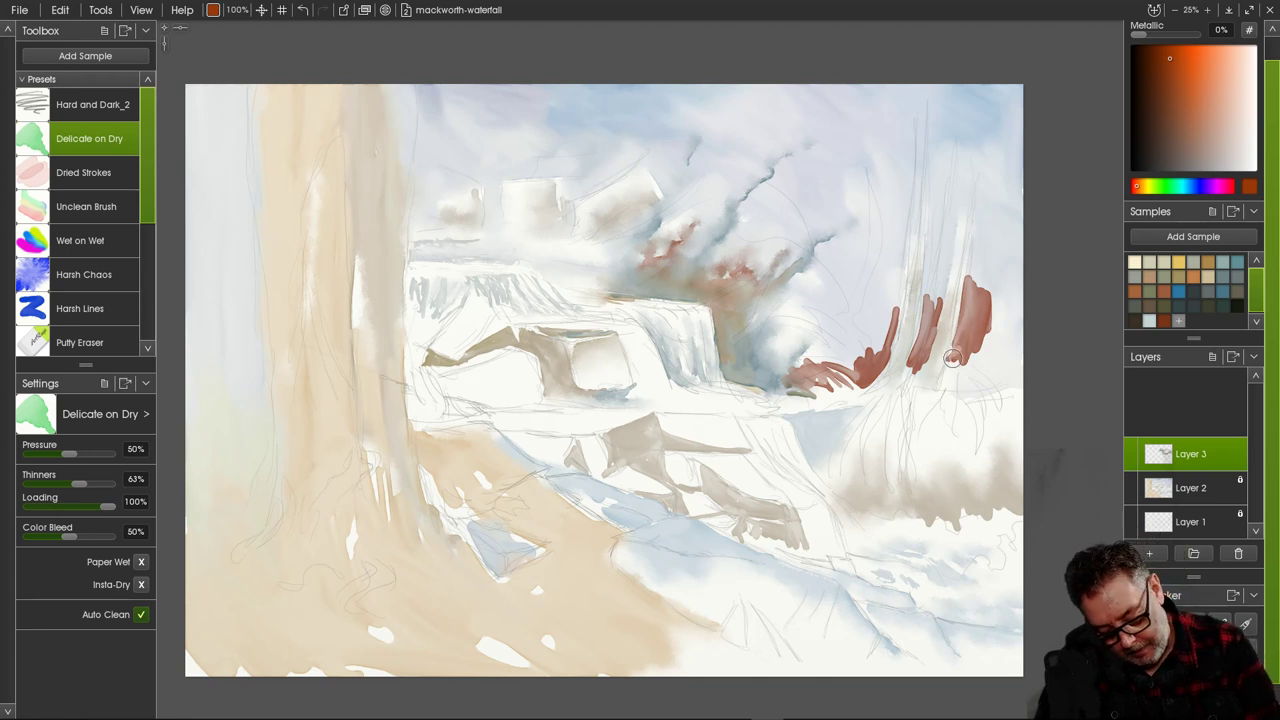
pyautogui.moveTo(950, 358)
pyautogui.mouseDown()
pyautogui.moveTo(1000, 379)
pyautogui.moveTo(983, 361)
pyautogui.moveTo(1004, 384)
pyautogui.moveTo(959, 361)
pyautogui.moveTo(1002, 380)
pyautogui.moveTo(955, 368)
pyautogui.moveTo(997, 395)
pyautogui.moveTo(960, 367)
pyautogui.moveTo(985, 394)
pyautogui.moveTo(967, 381)
pyautogui.moveTo(973, 391)
pyautogui.moveTo(1006, 386)
pyautogui.moveTo(945, 338)
pyautogui.moveTo(986, 327)
pyautogui.moveTo(1001, 354)
pyautogui.moveTo(973, 340)
pyautogui.moveTo(1008, 368)
pyautogui.moveTo(992, 307)
pyautogui.moveTo(1011, 316)
pyautogui.moveTo(980, 271)
pyautogui.moveTo(998, 281)
pyautogui.moveTo(971, 273)
pyautogui.moveTo(976, 237)
pyautogui.moveTo(971, 272)
pyautogui.moveTo(984, 273)
pyautogui.moveTo(991, 253)
pyautogui.moveTo(937, 305)
pyautogui.moveTo(928, 257)
pyautogui.moveTo(938, 263)
pyautogui.moveTo(946, 246)
pyautogui.moveTo(939, 307)
pyautogui.mouseUp()
# Add slate-blue sample colour over the rust foliage around the thin trees and fan out grass-like blades toward the waterfall.
pyautogui.click(1222, 291)
pyautogui.moveTo(944, 257)
pyautogui.mouseDown()
pyautogui.moveTo(938, 328)
pyautogui.moveTo(892, 300)
pyautogui.moveTo(878, 345)
pyautogui.moveTo(864, 338)
pyautogui.moveTo(840, 362)
pyautogui.moveTo(842, 346)
pyautogui.mouseUp()
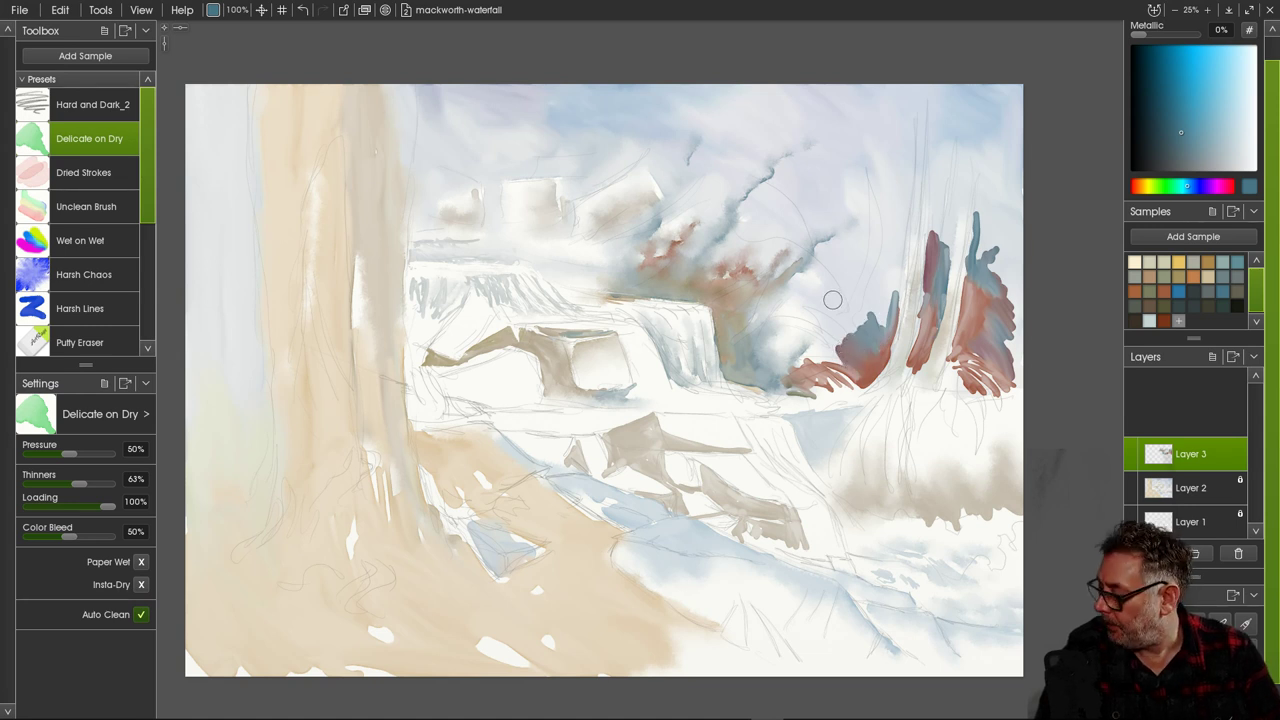
pyautogui.moveTo(855, 340)
pyautogui.mouseDown()
pyautogui.moveTo(816, 314)
pyautogui.moveTo(810, 325)
pyautogui.mouseUp()
pyautogui.moveTo(850, 362)
pyautogui.mouseDown()
pyautogui.moveTo(798, 355)
pyautogui.moveTo(850, 355)
pyautogui.moveTo(810, 292)
pyautogui.mouseUp()
pyautogui.moveTo(860, 338)
pyautogui.mouseDown()
pyautogui.moveTo(833, 272)
pyautogui.moveTo(866, 330)
pyautogui.moveTo(851, 311)
pyautogui.moveTo(824, 319)
pyautogui.moveTo(840, 341)
pyautogui.moveTo(798, 329)
pyautogui.mouseUp()
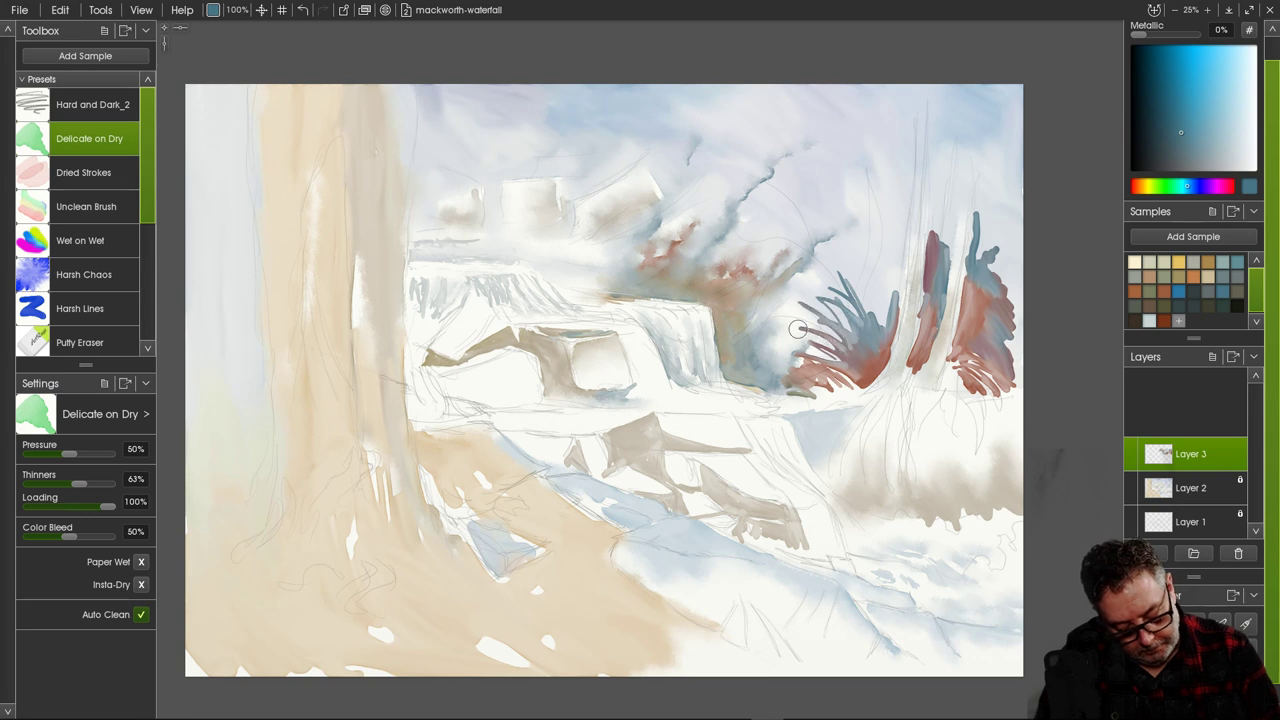
pyautogui.moveTo(876, 330); pyautogui.dragTo(870, 270)
pyautogui.moveTo(900, 312)
pyautogui.mouseDown()
pyautogui.moveTo(866, 250)
pyautogui.moveTo(896, 284)
pyautogui.mouseUp()
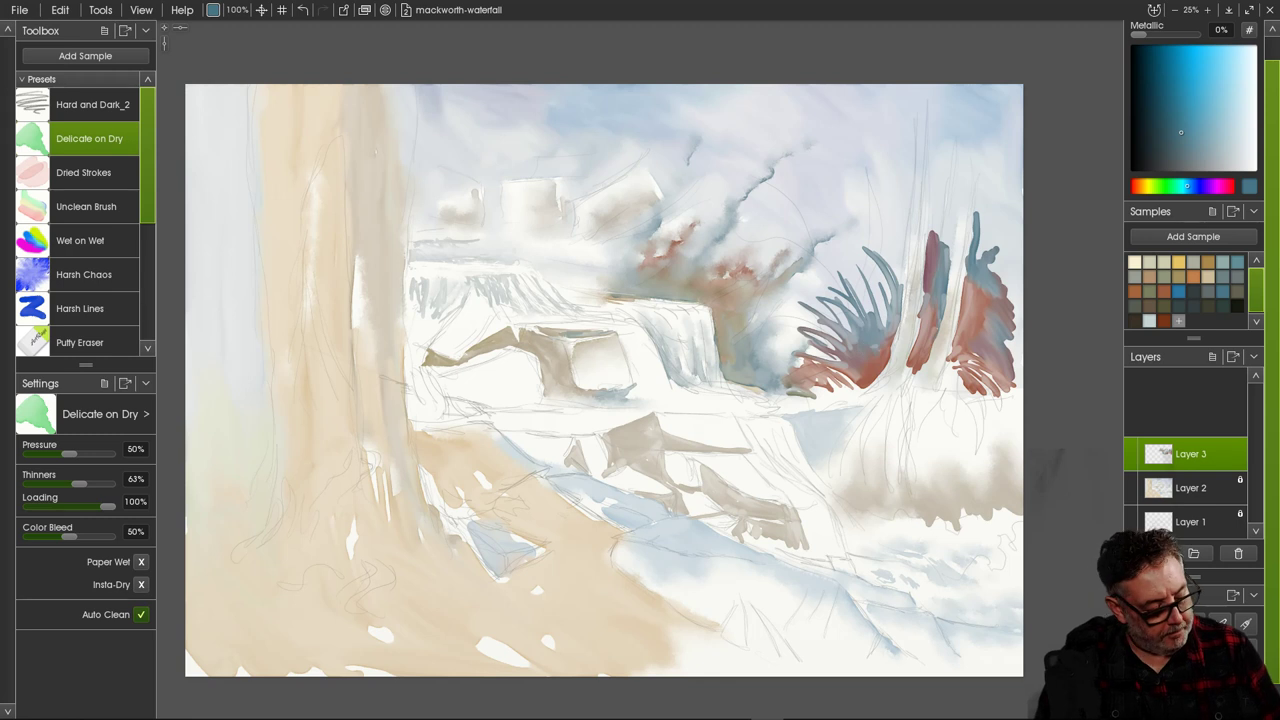
# Blend the rust and blue foliage between and beyond the two thin trees with Harsh Chaos.
pyautogui.click(83, 274)
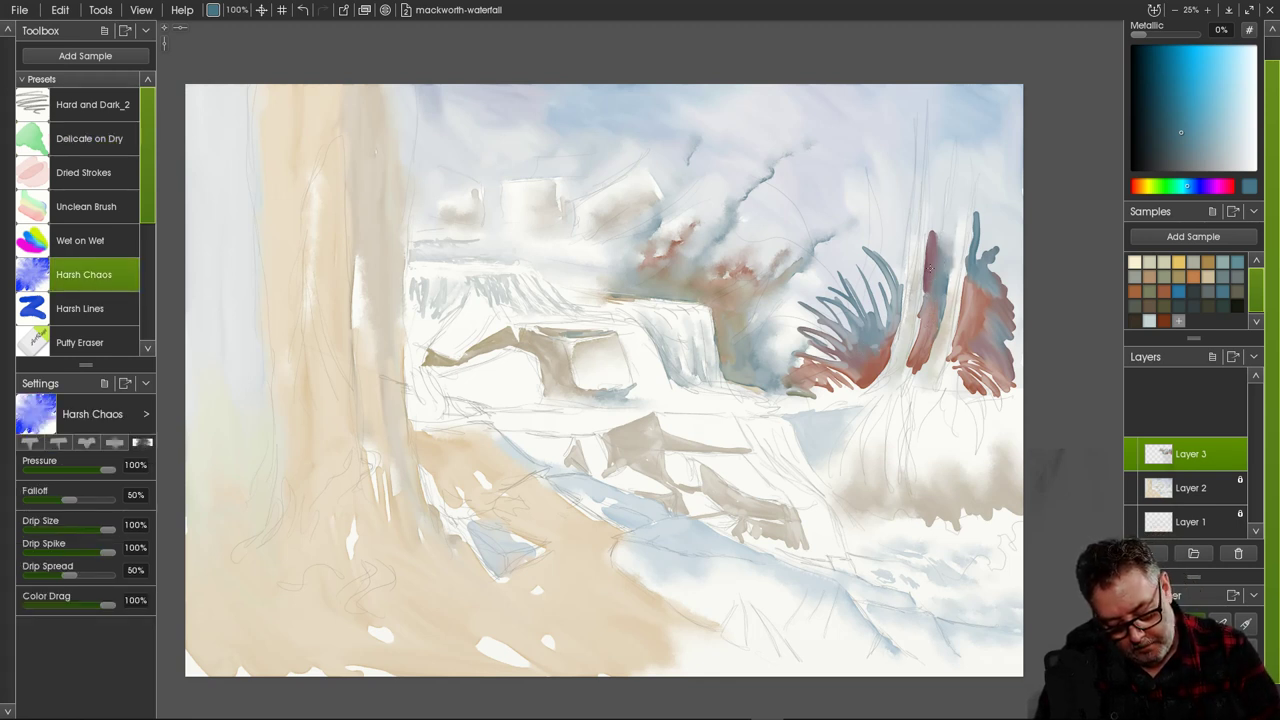
pyautogui.moveTo(930, 268)
pyautogui.mouseDown()
pyautogui.moveTo(927, 318)
pyautogui.moveTo(928, 284)
pyautogui.mouseUp()
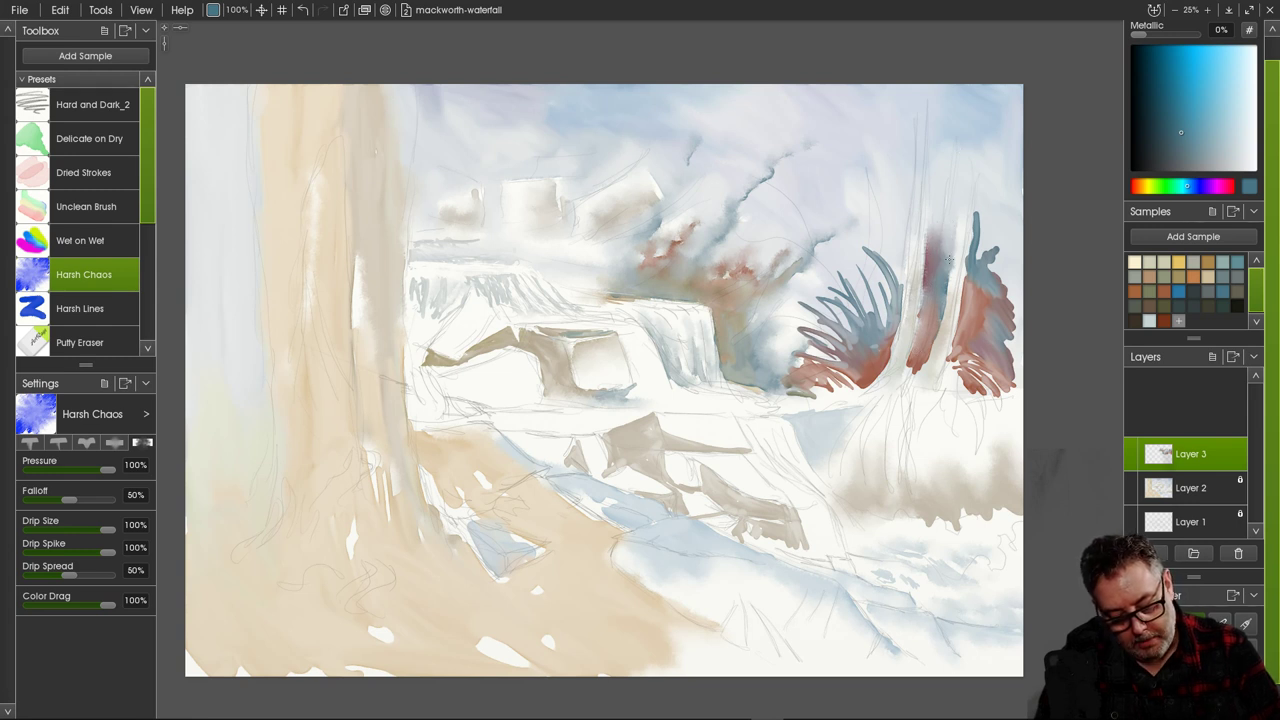
pyautogui.moveTo(926, 228); pyautogui.dragTo(915, 326)
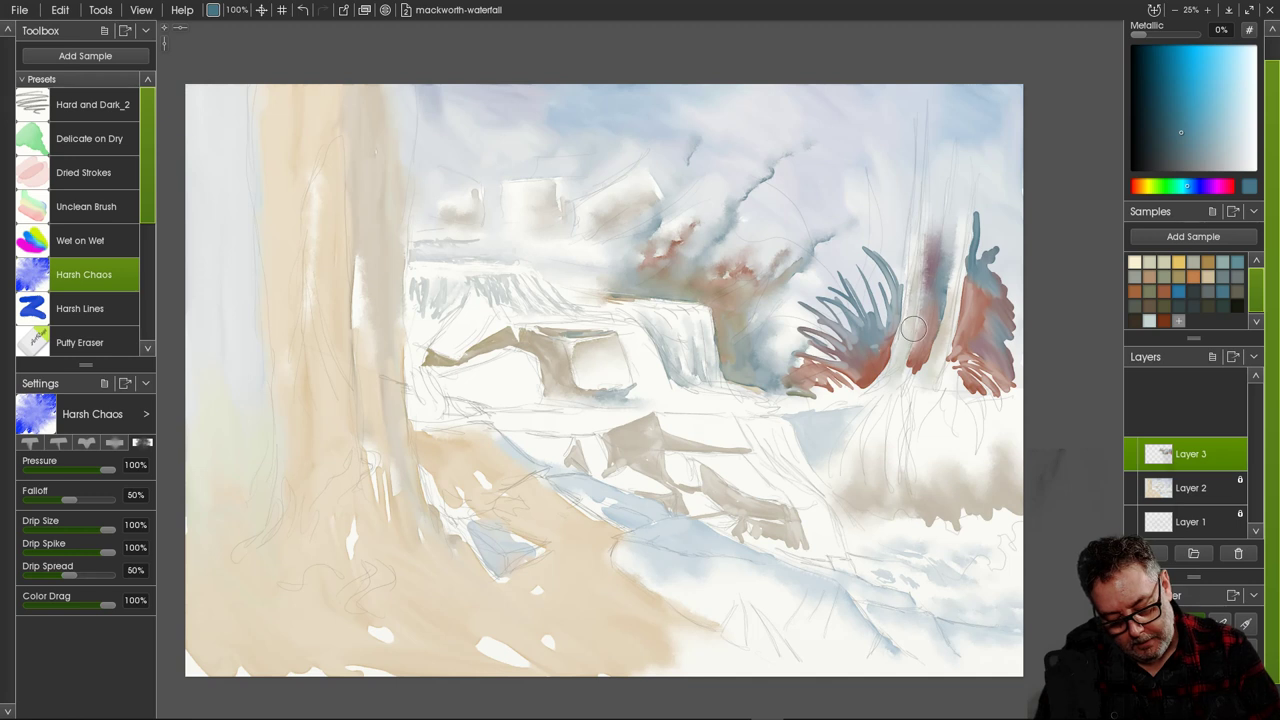
pyautogui.moveTo(975, 208); pyautogui.dragTo(966, 254)
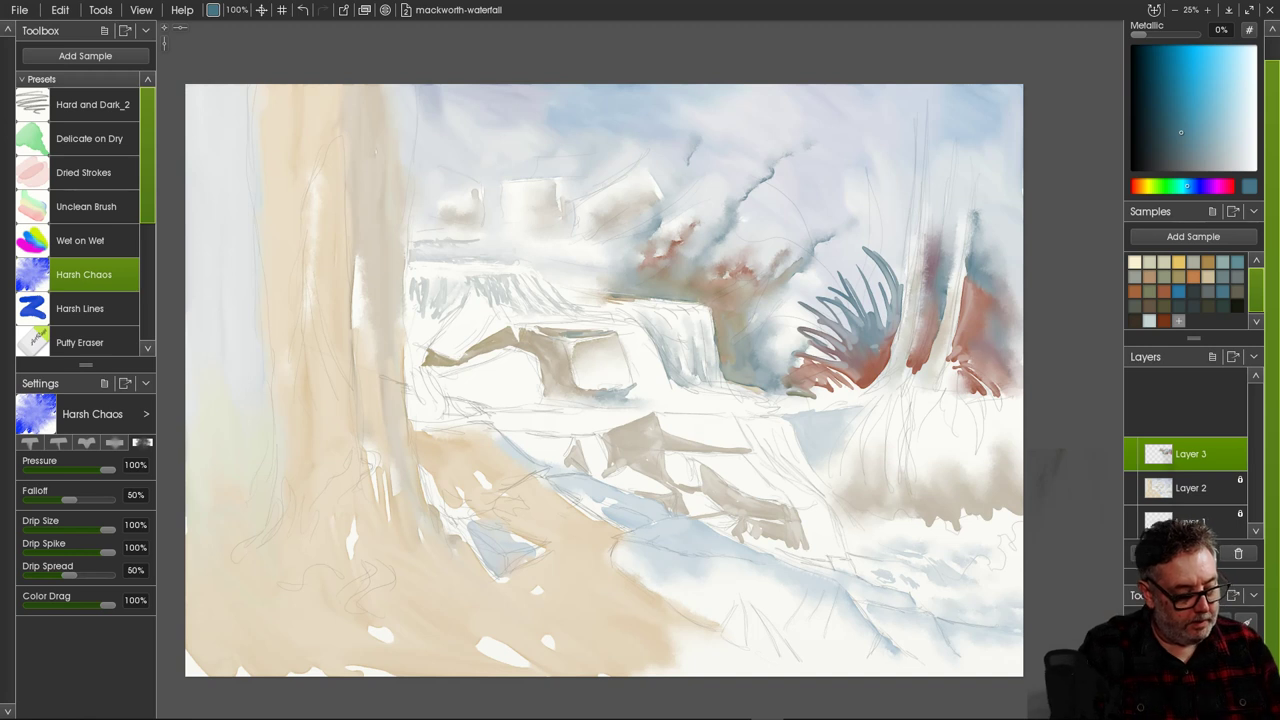
# Erase light grass blades from the rust foliage at the base of the thin trees using the Putty Eraser at 34% size.
pyautogui.press('e')
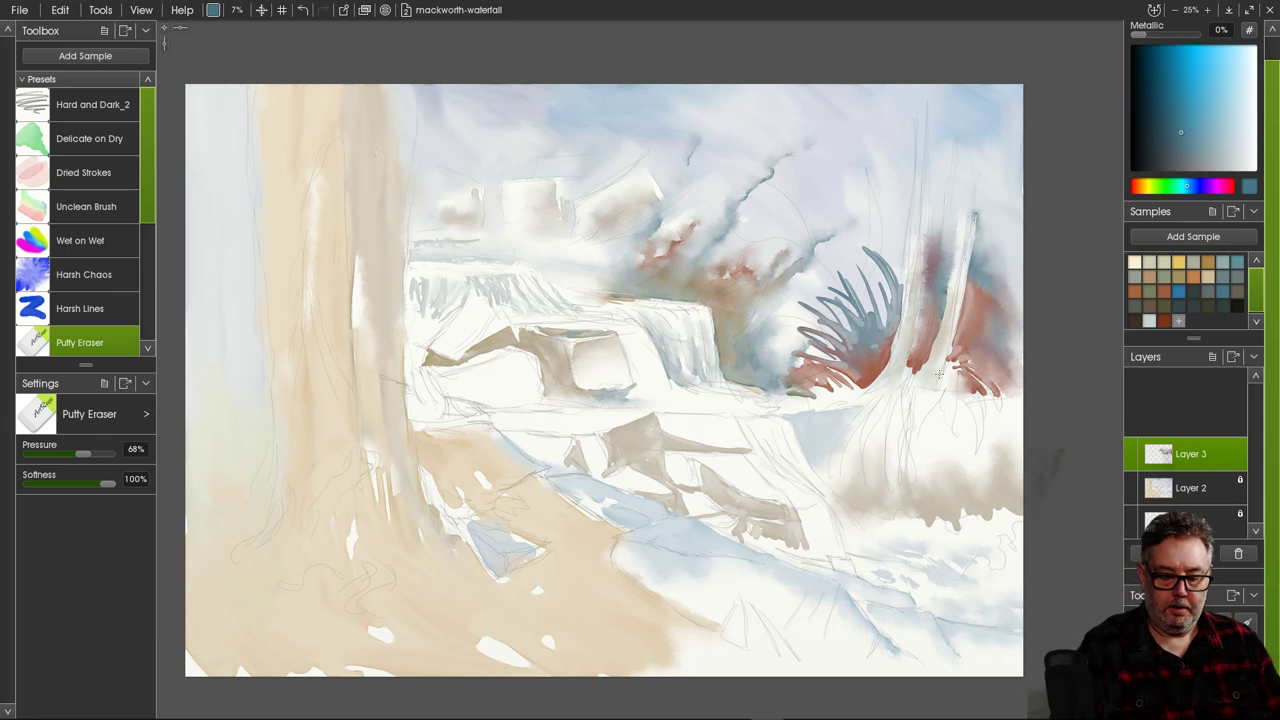
pyautogui.press('space')
pyautogui.press(']')
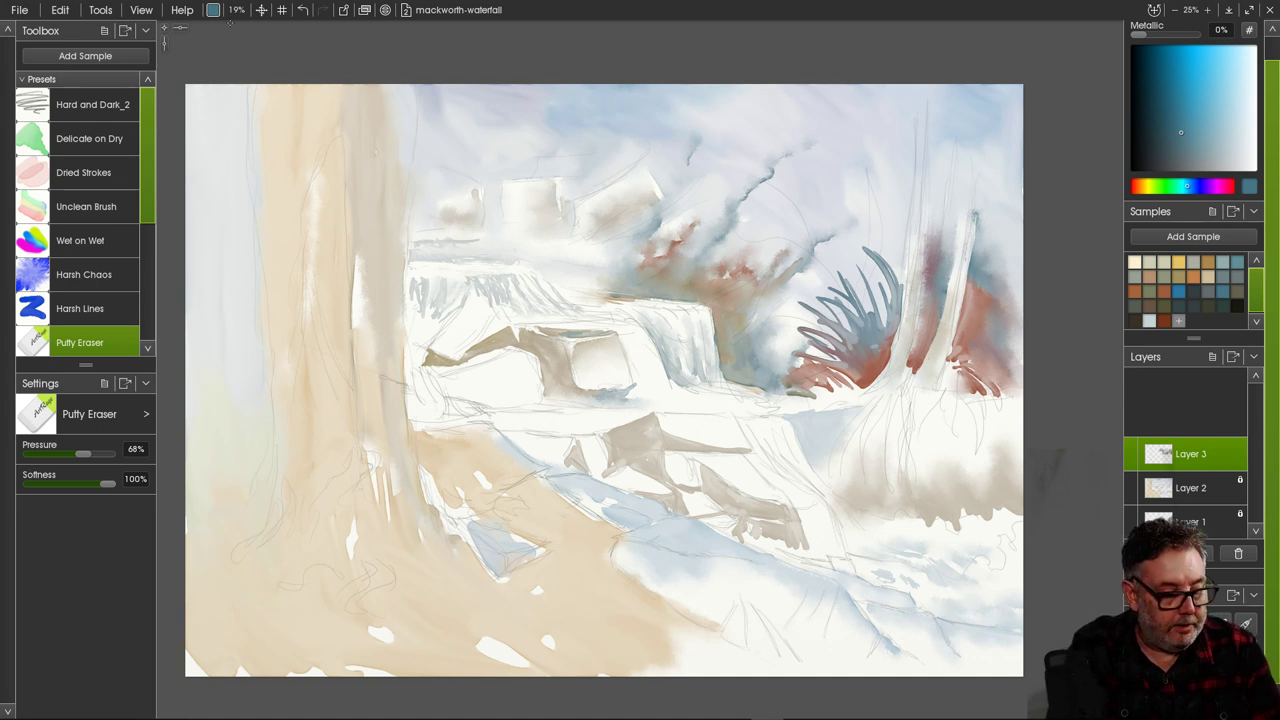
pyautogui.moveTo(243, 10); pyautogui.dragTo(236, 10)
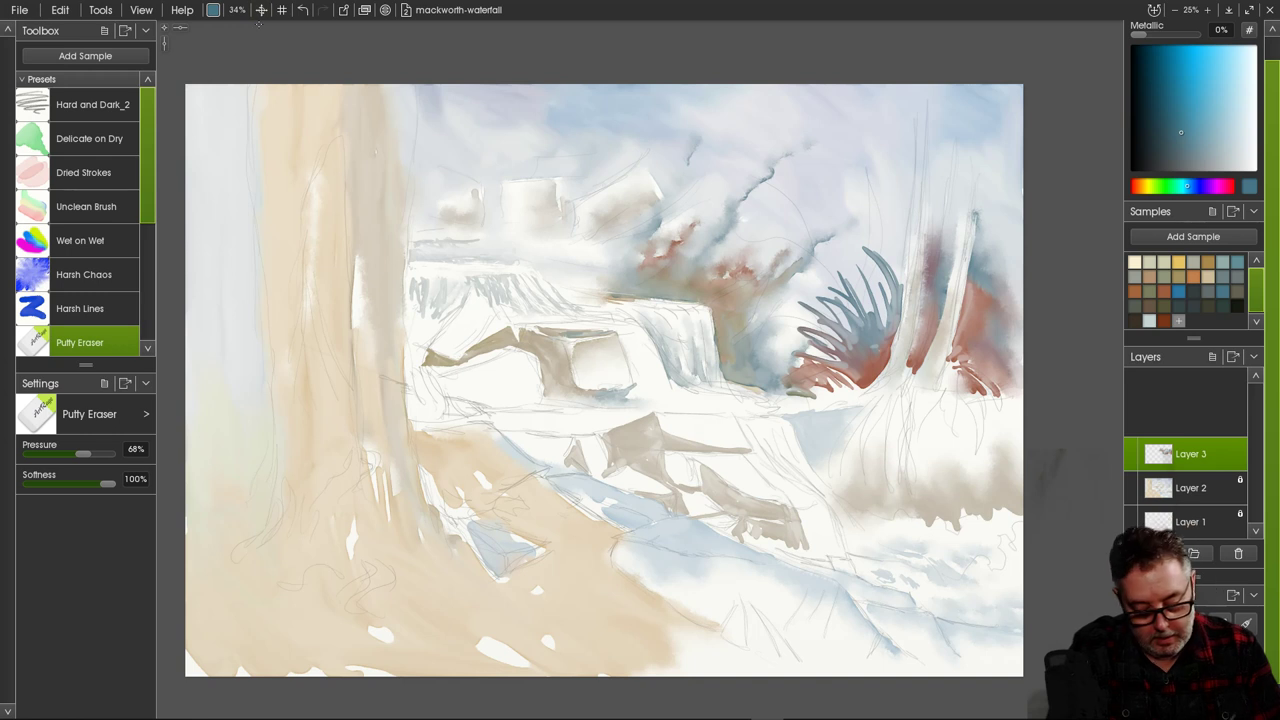
pyautogui.moveTo(956, 365); pyautogui.dragTo(998, 401)
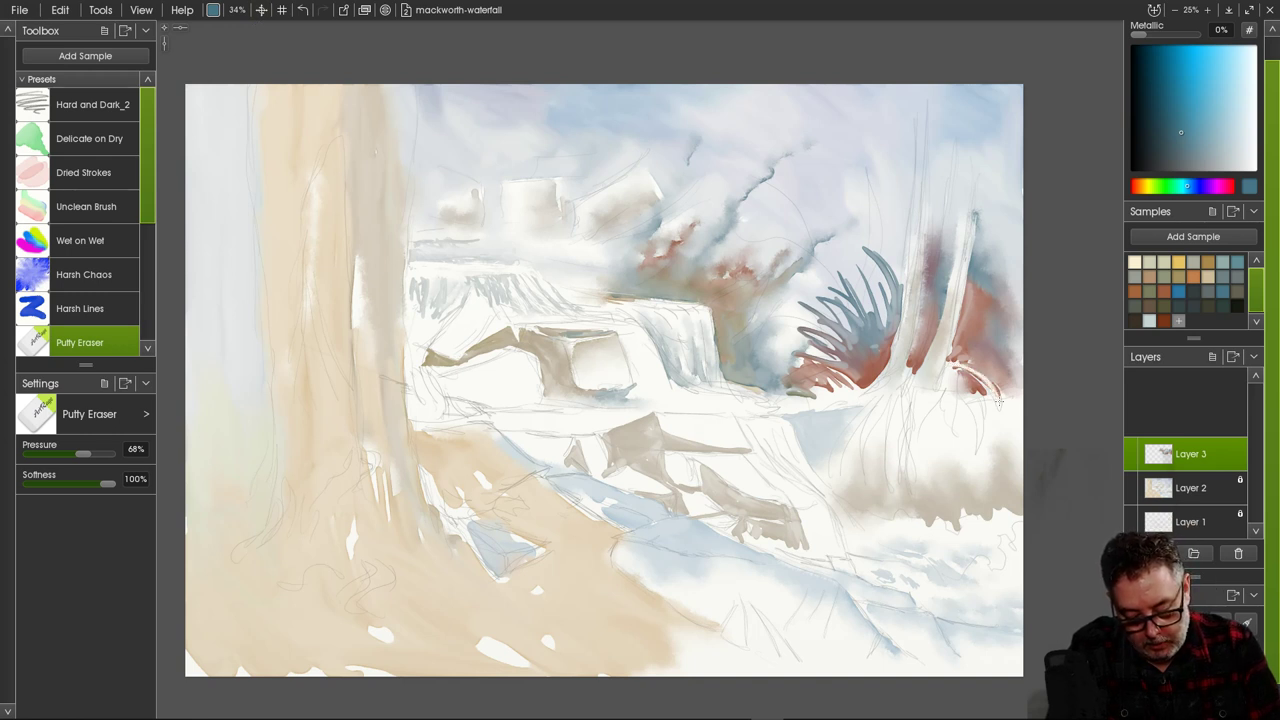
pyautogui.moveTo(948, 366)
pyautogui.mouseDown()
pyautogui.moveTo(990, 398)
pyautogui.moveTo(974, 389)
pyautogui.moveTo(990, 367)
pyautogui.moveTo(950, 360)
pyautogui.moveTo(986, 344)
pyautogui.moveTo(1004, 354)
pyautogui.moveTo(994, 342)
pyautogui.moveTo(956, 374)
pyautogui.moveTo(927, 356)
pyautogui.moveTo(939, 341)
pyautogui.mouseUp()
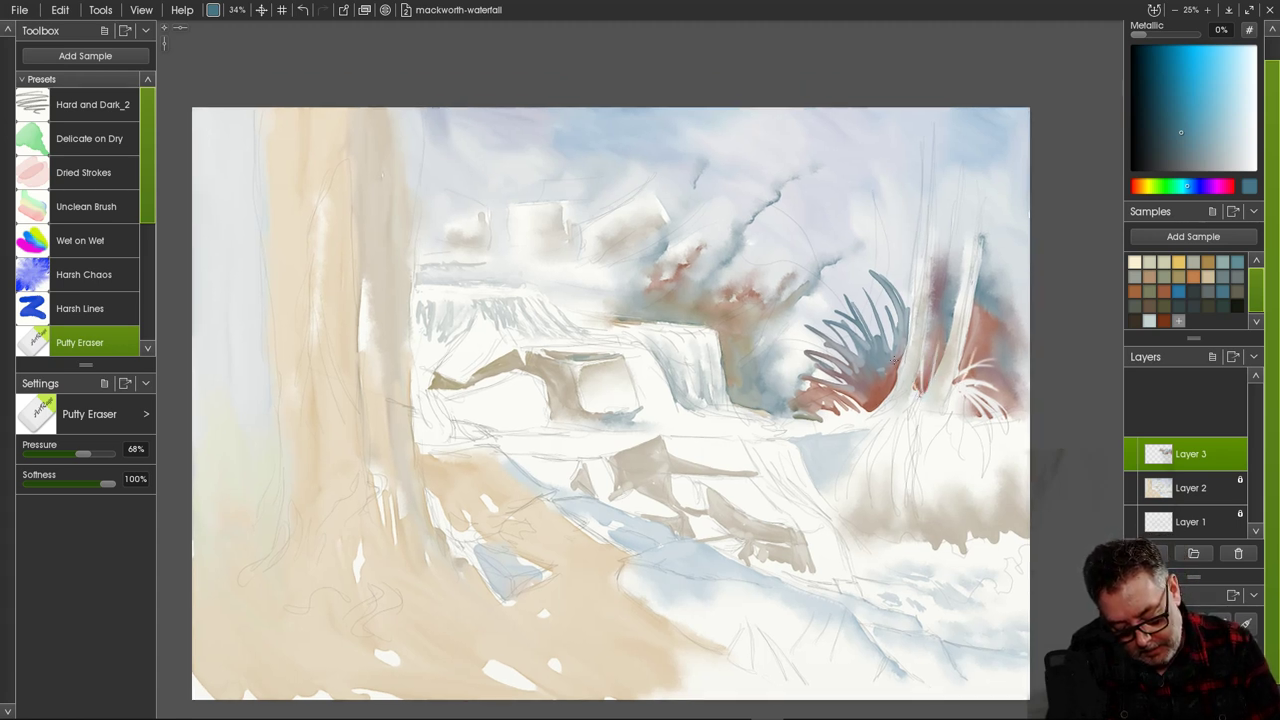
# Erase light blades through the rust and blue bush between the waterfall and the thin trees, and clean its lower edge.
pyautogui.moveTo(866, 413); pyautogui.dragTo(824, 336)
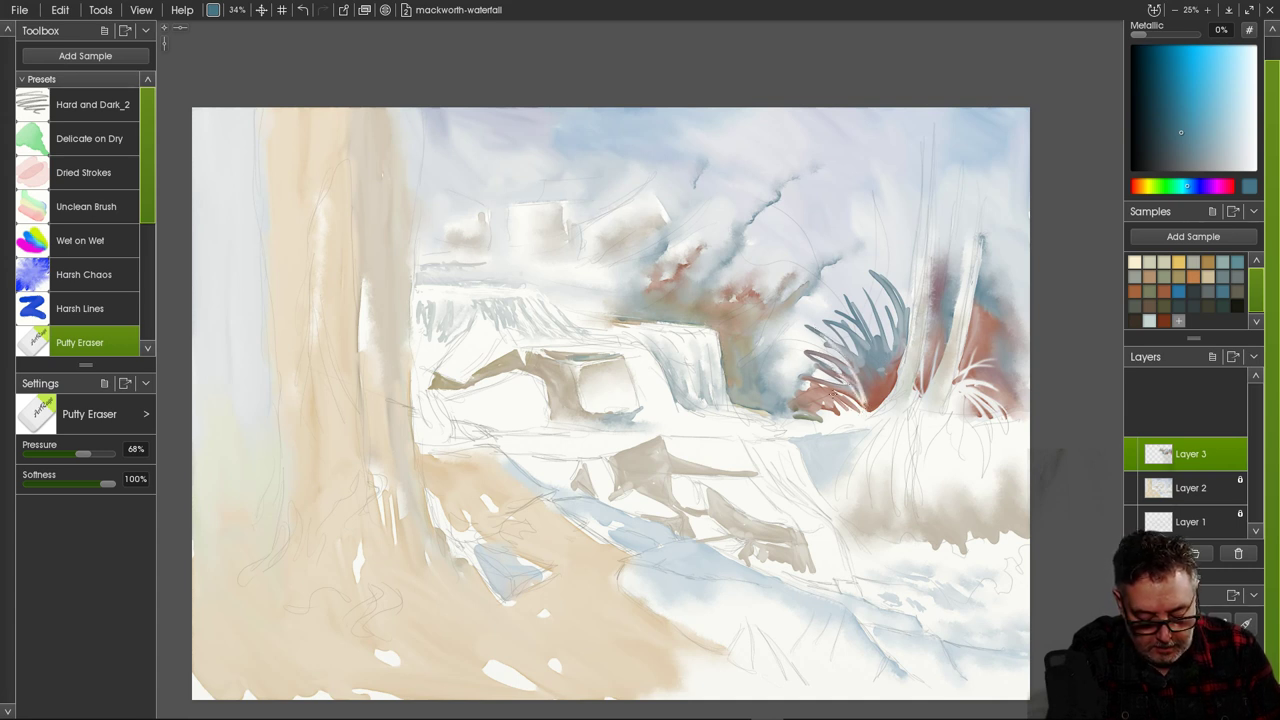
pyautogui.moveTo(864, 400); pyautogui.dragTo(810, 358)
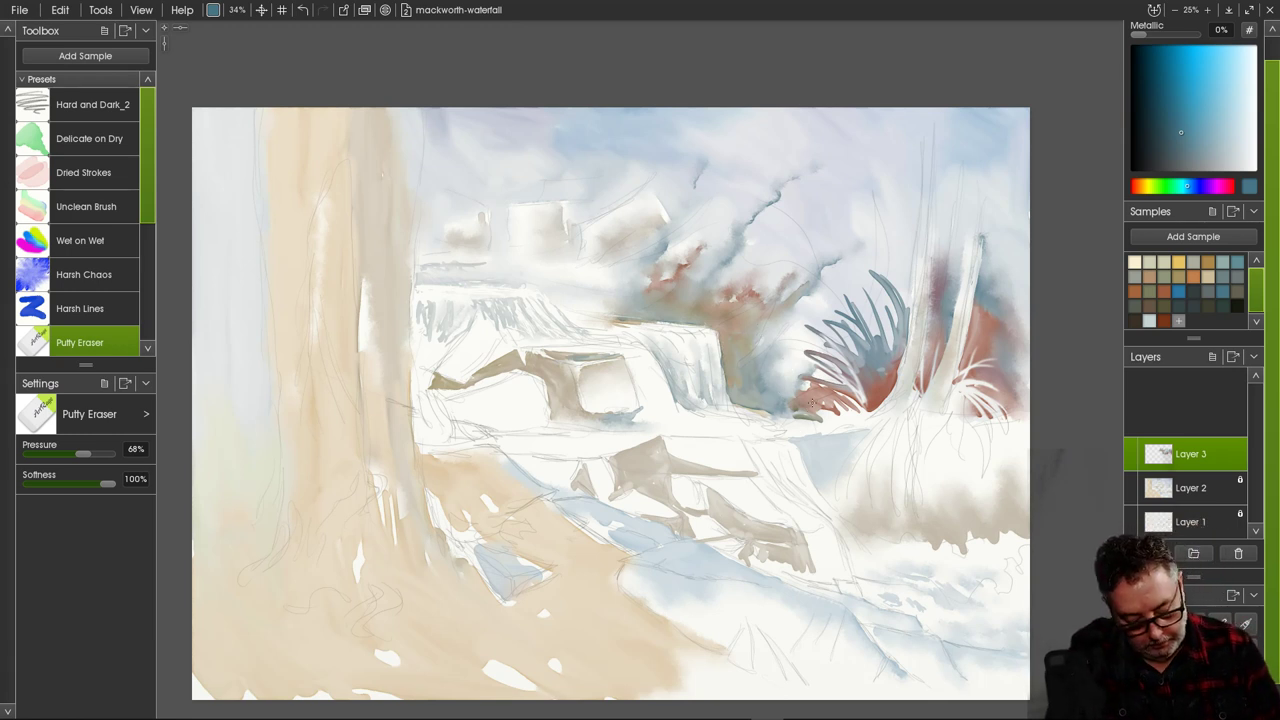
pyautogui.moveTo(813, 420); pyautogui.dragTo(786, 413)
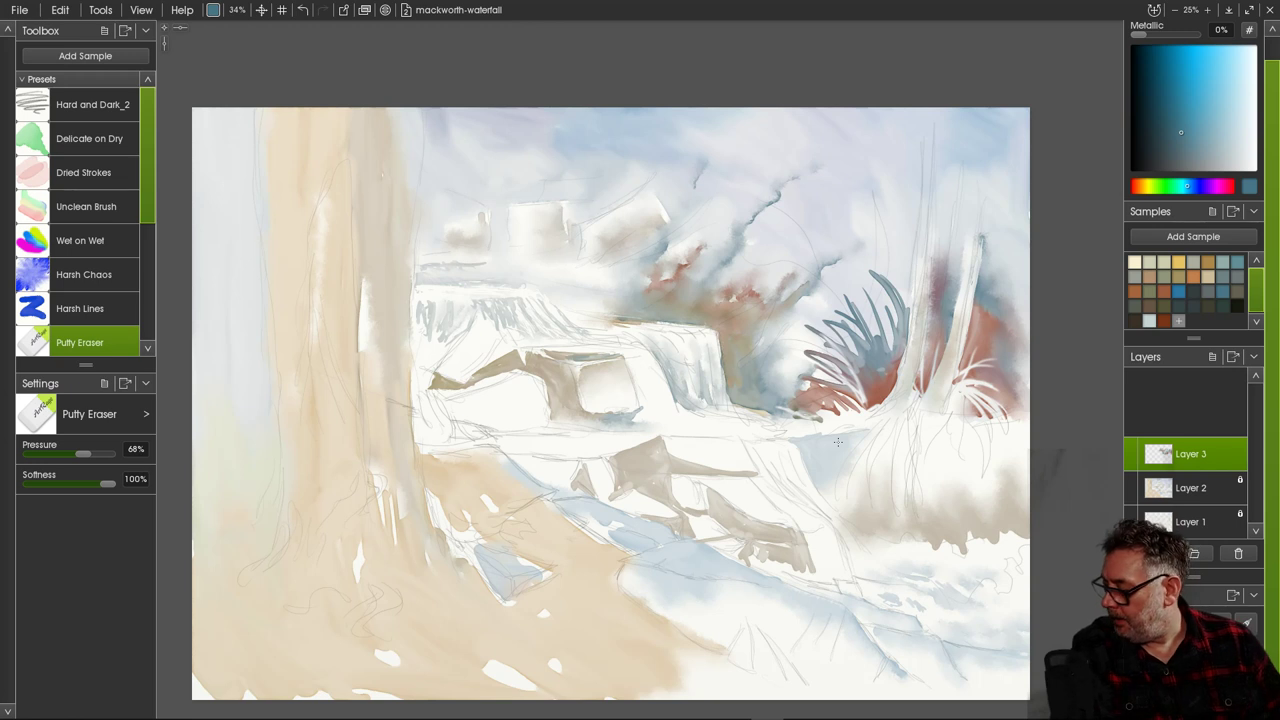
# Switch to Delicate on Dry, pick the slate-blue sample and darken it slightly.
pyautogui.click(89, 138)
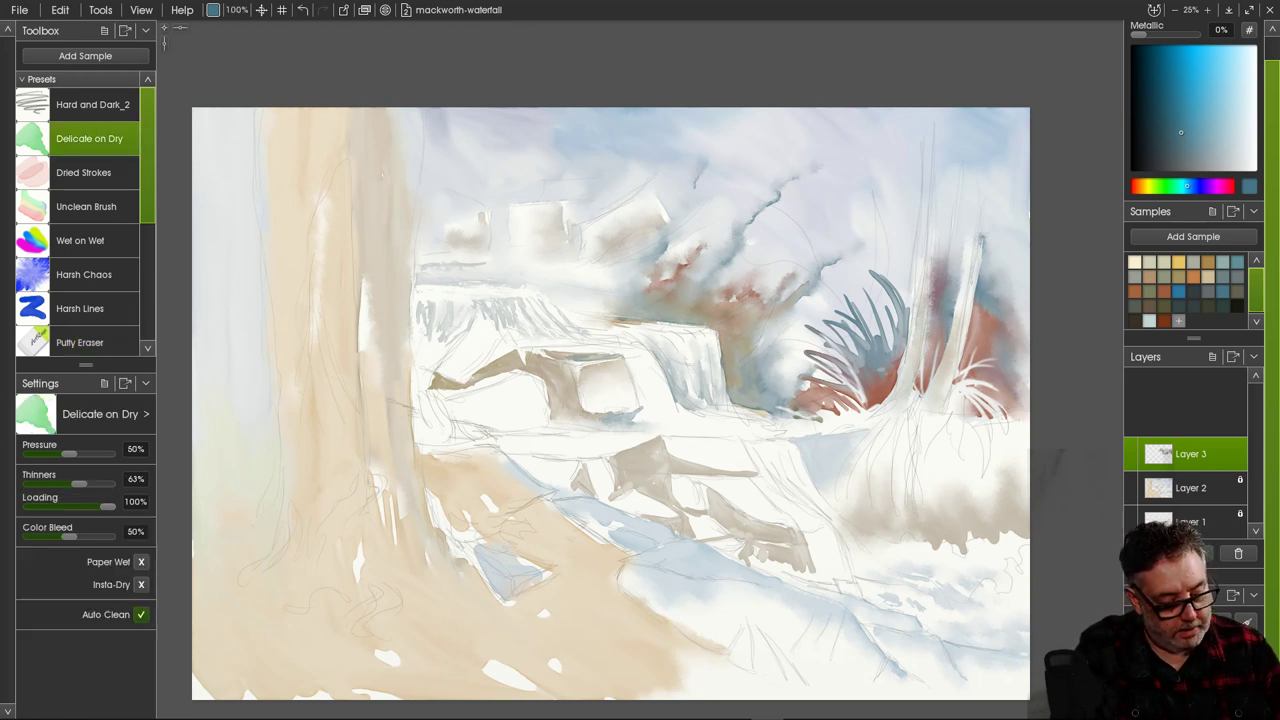
pyautogui.click(1175, 186)
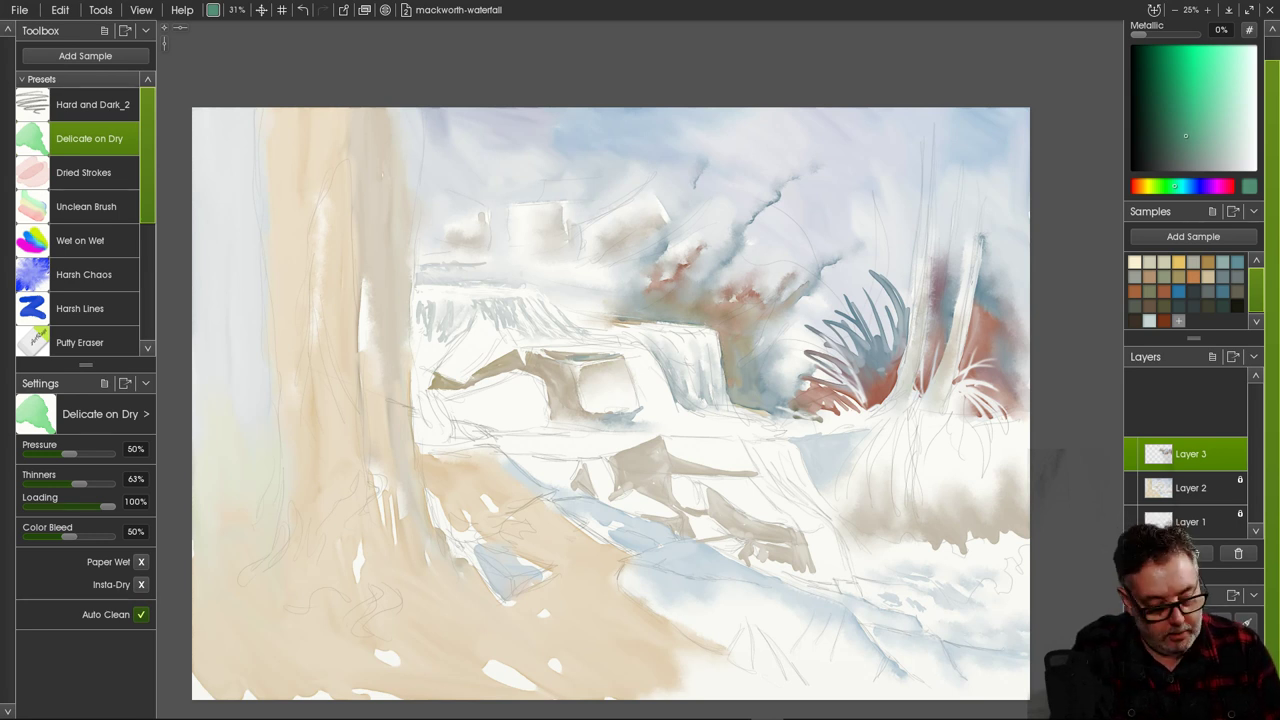
pyautogui.click(1193, 186)
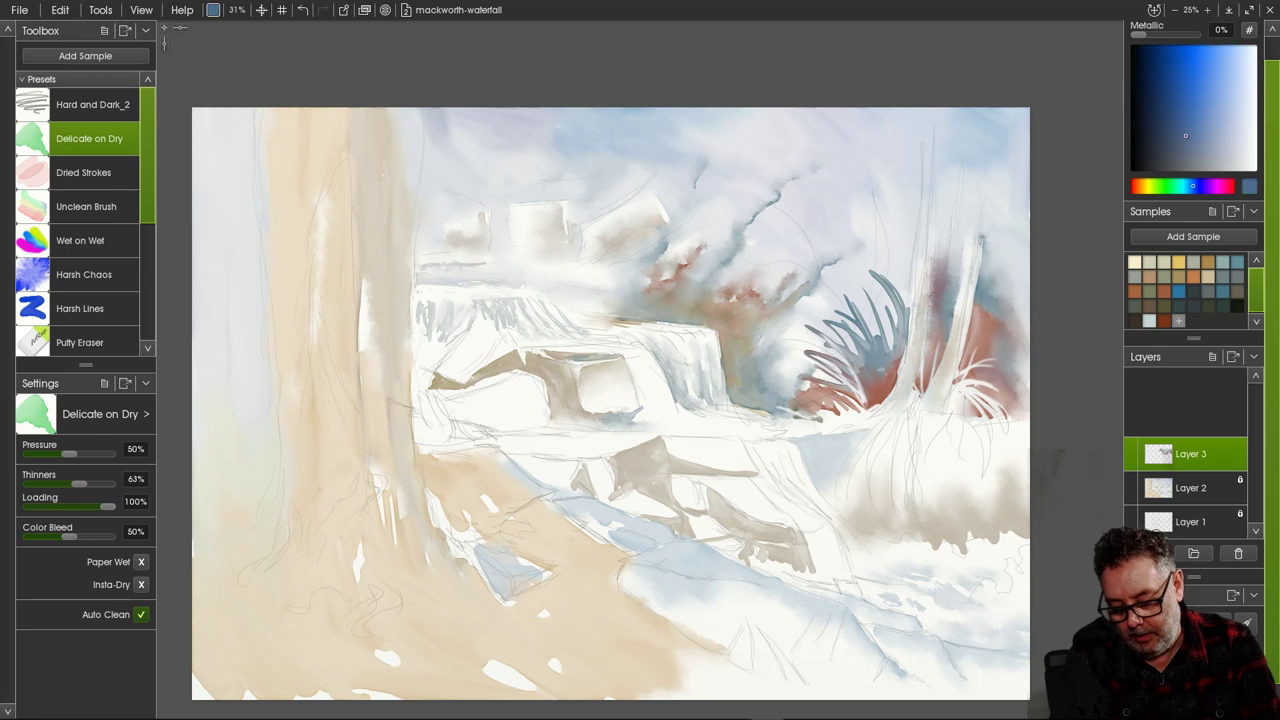
pyautogui.click(1222, 291)
pyautogui.click(1167, 138)
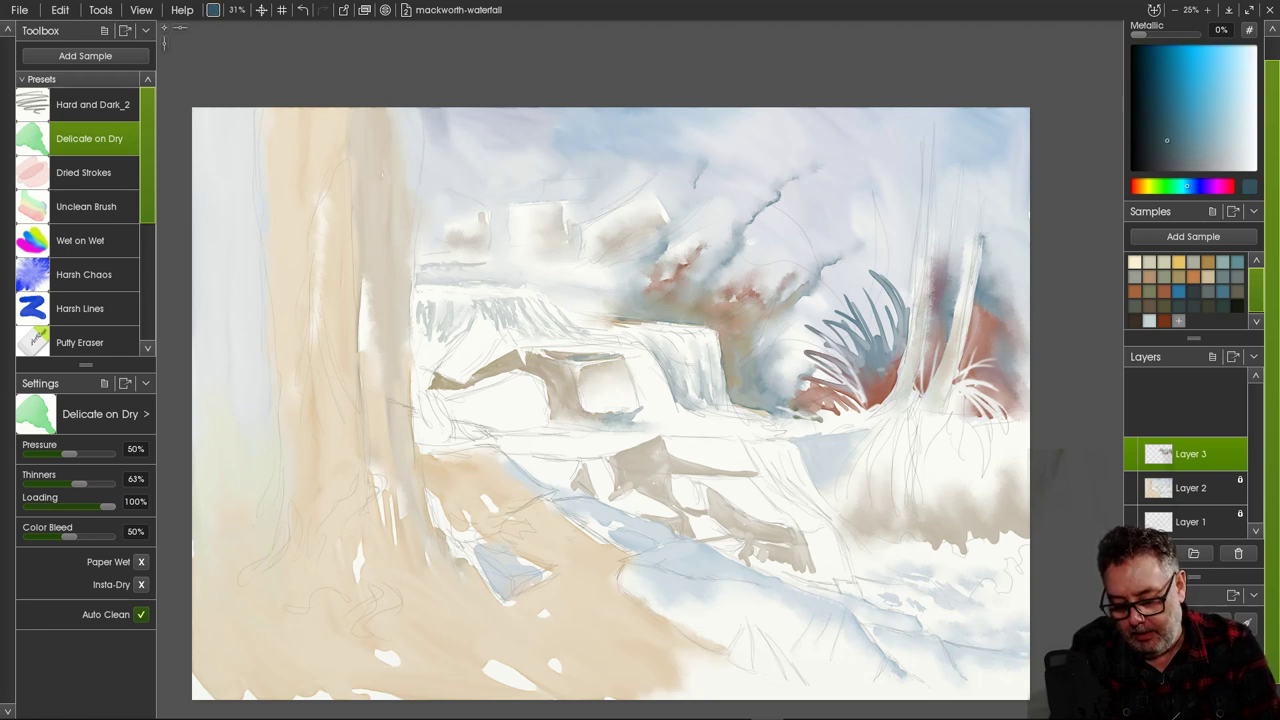
pyautogui.click(1173, 132)
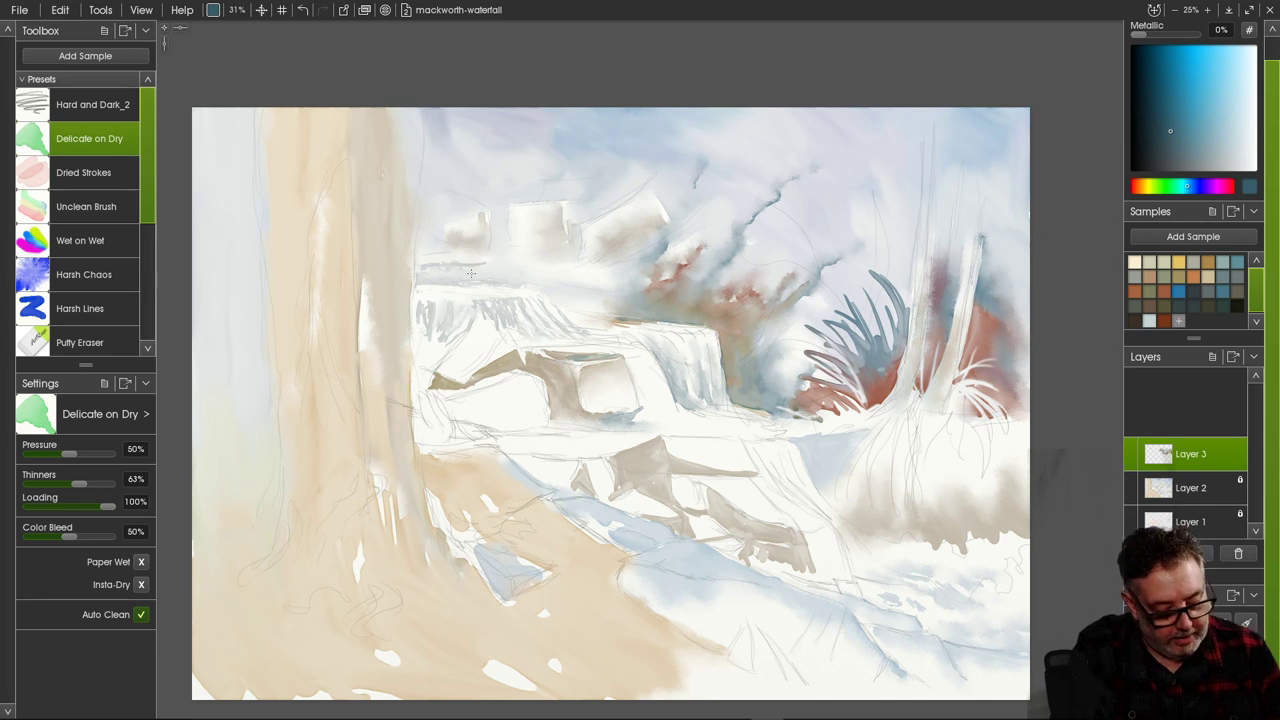
# Brighten the slate-blue paint slightly and build up a dark patch above the waterfall's upper lip, enlarging the Delicate on Dry brush to 61%.
pyautogui.moveTo(474, 263); pyautogui.dragTo(491, 281)
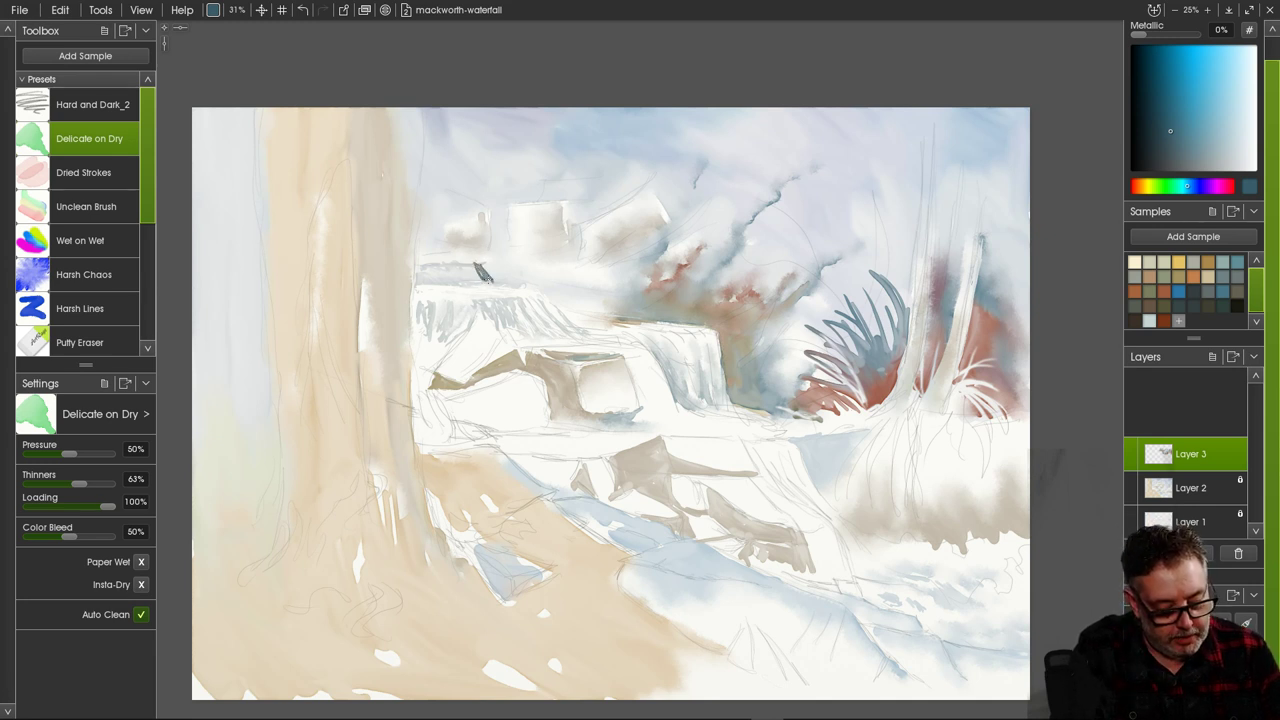
pyautogui.click(1187, 124)
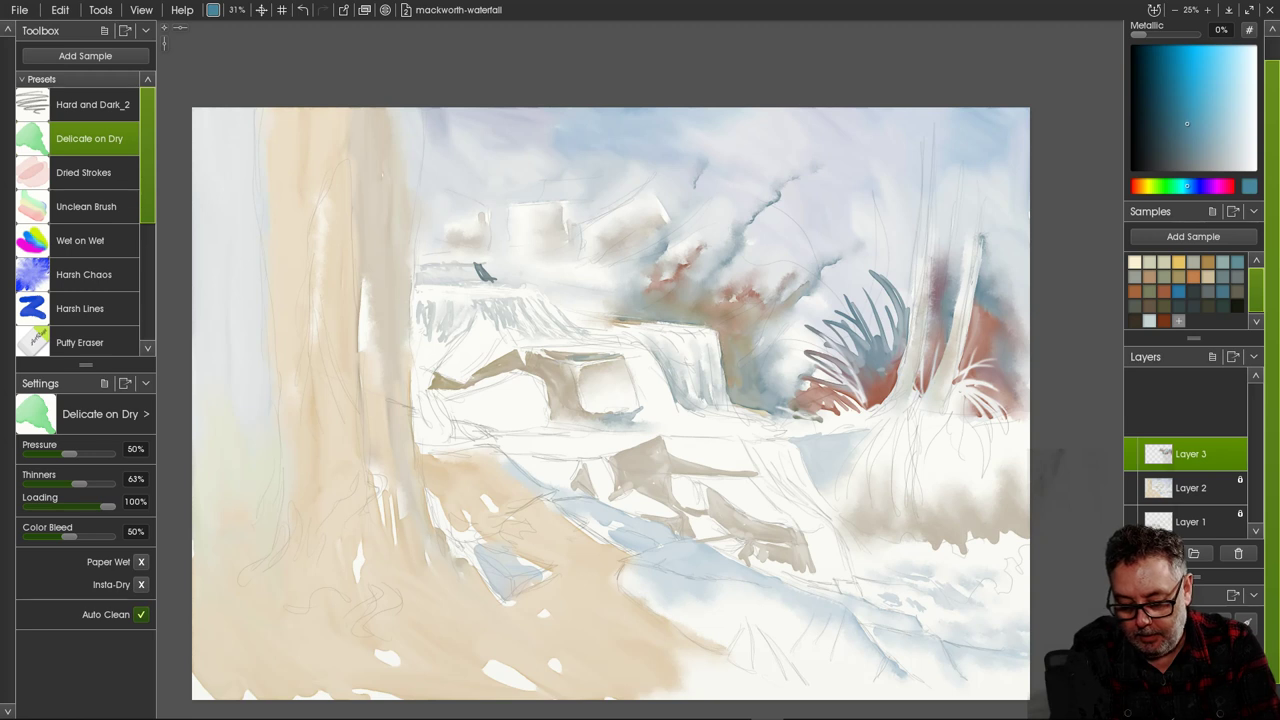
pyautogui.moveTo(487, 263); pyautogui.dragTo(504, 280)
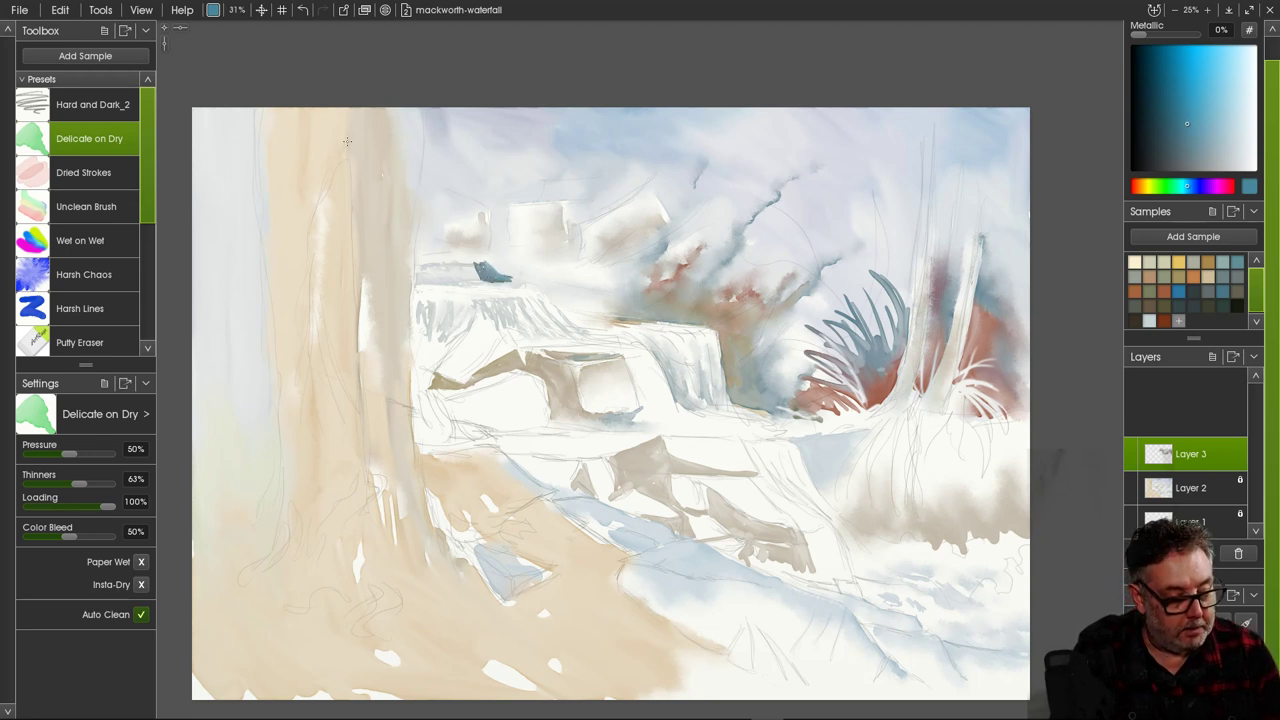
pyautogui.moveTo(495, 266); pyautogui.dragTo(498, 267)
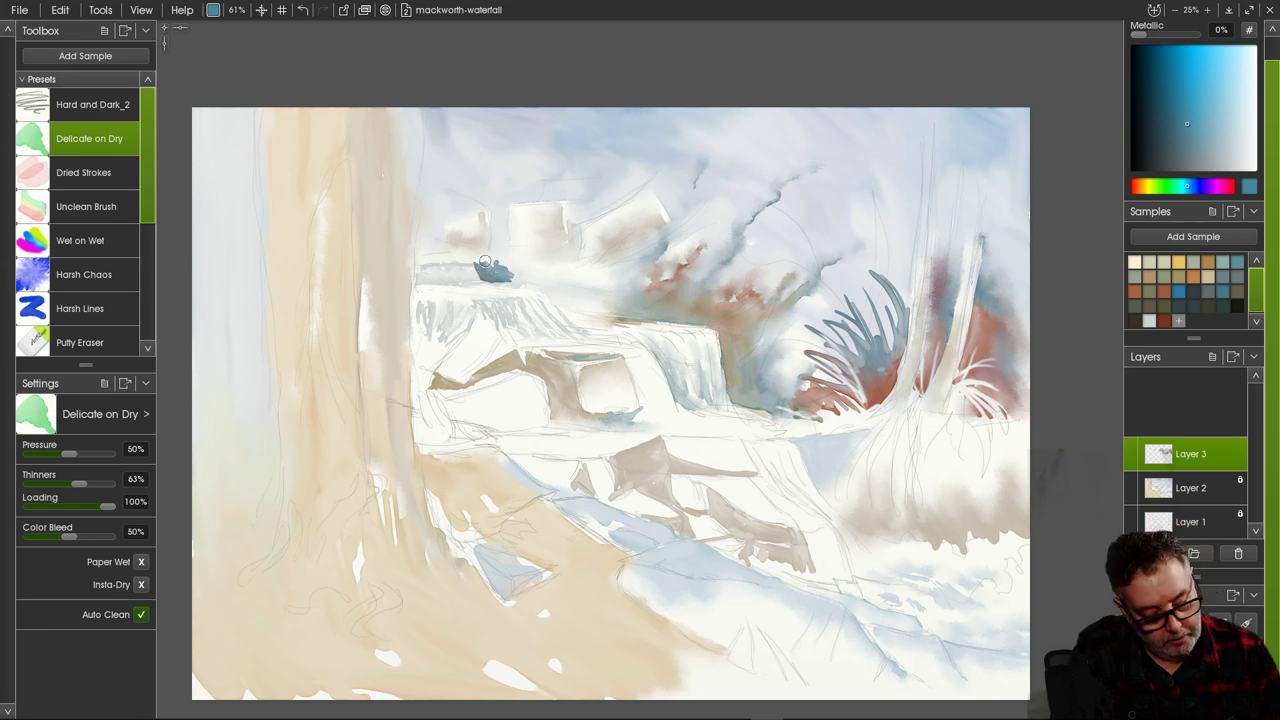
pyautogui.moveTo(474, 255)
pyautogui.mouseDown()
pyautogui.moveTo(469, 265)
pyautogui.moveTo(491, 255)
pyautogui.moveTo(501, 225)
pyautogui.moveTo(501, 256)
pyautogui.mouseUp()
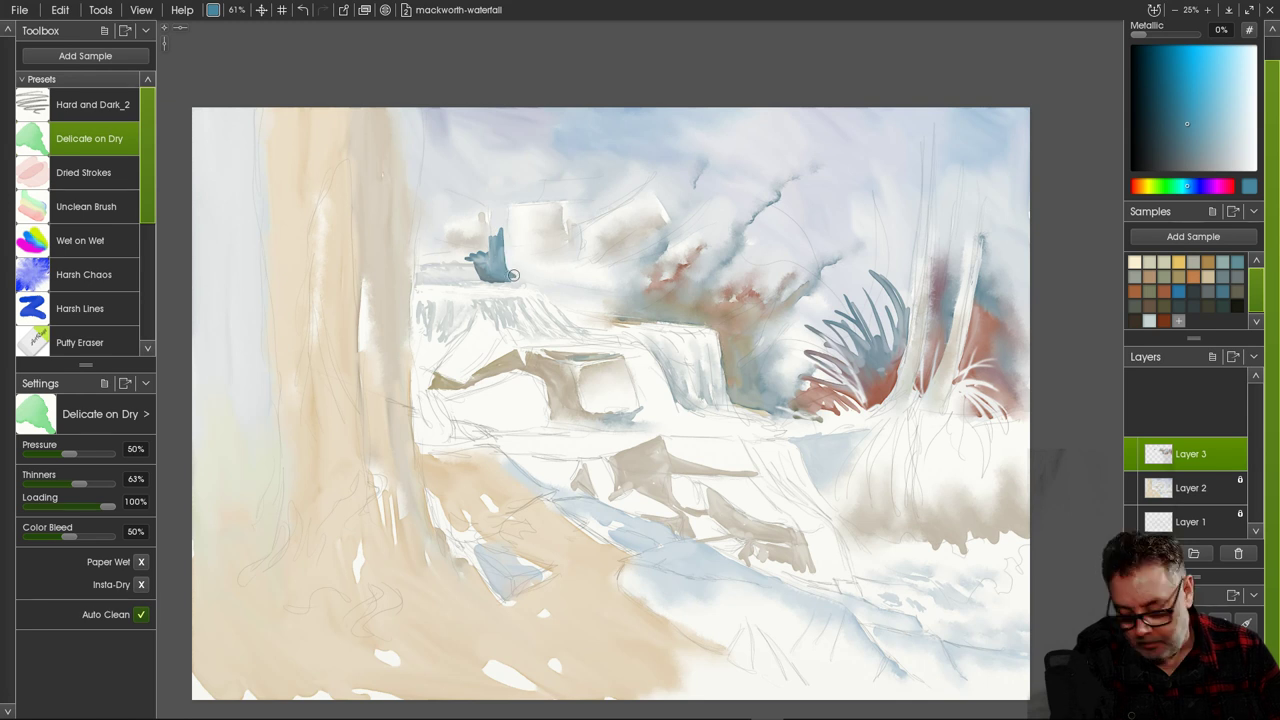
# Extend the blue in streaks towards the rust foliage and up beside the square rock, and soften it with Harsh Chaos.
pyautogui.moveTo(514, 274)
pyautogui.mouseDown()
pyautogui.moveTo(566, 283)
pyautogui.moveTo(556, 266)
pyautogui.moveTo(509, 256)
pyautogui.mouseUp()
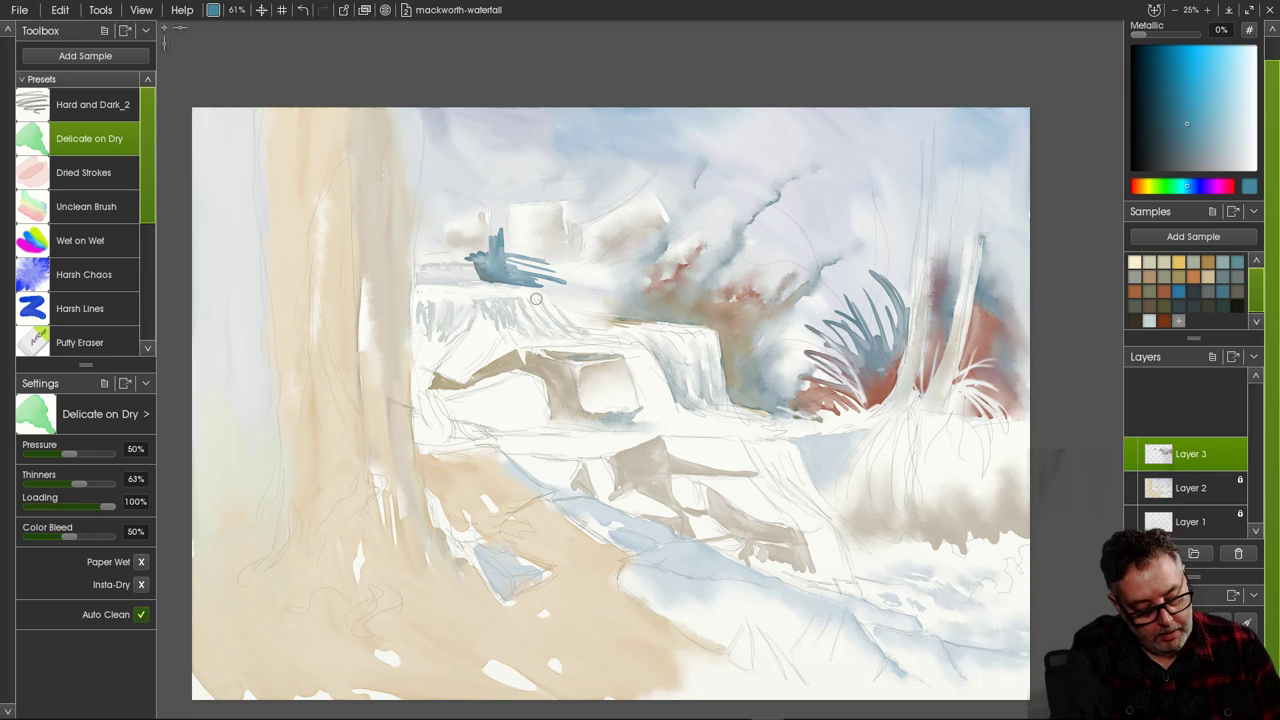
pyautogui.moveTo(549, 291); pyautogui.dragTo(576, 295)
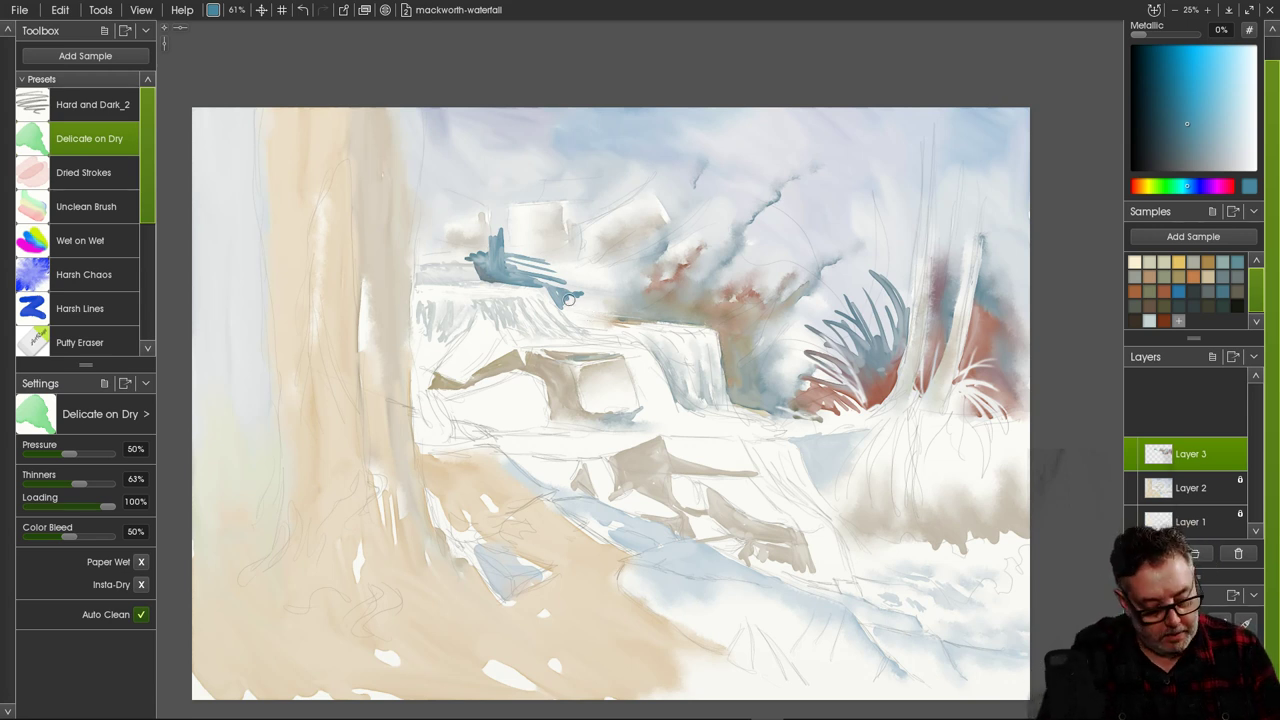
pyautogui.moveTo(566, 299); pyautogui.dragTo(610, 309)
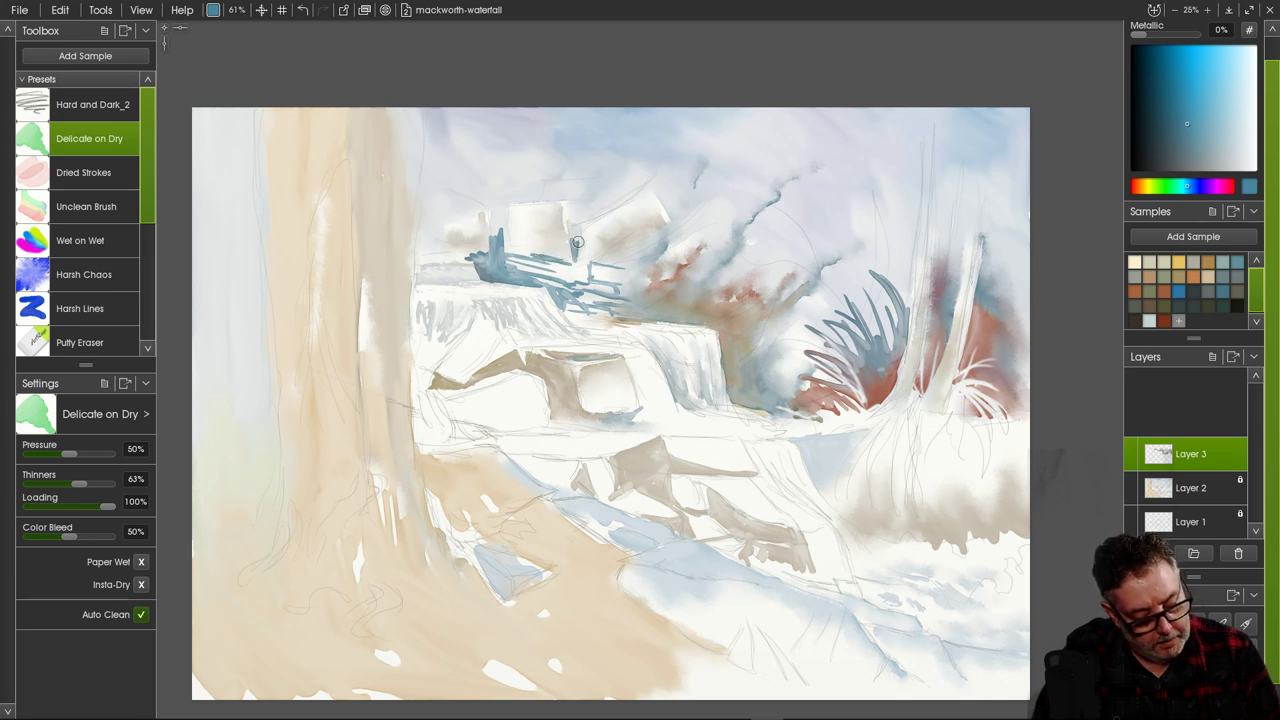
pyautogui.moveTo(577, 242); pyautogui.dragTo(568, 260)
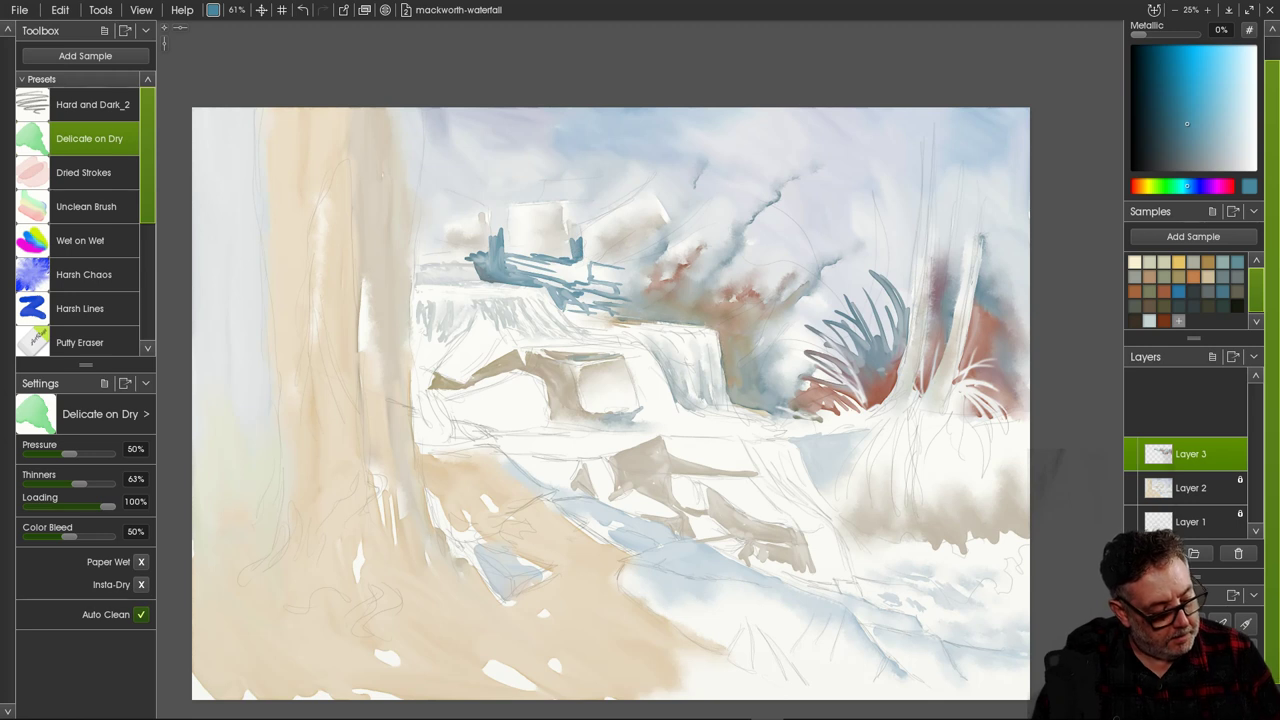
pyautogui.click(55, 272)
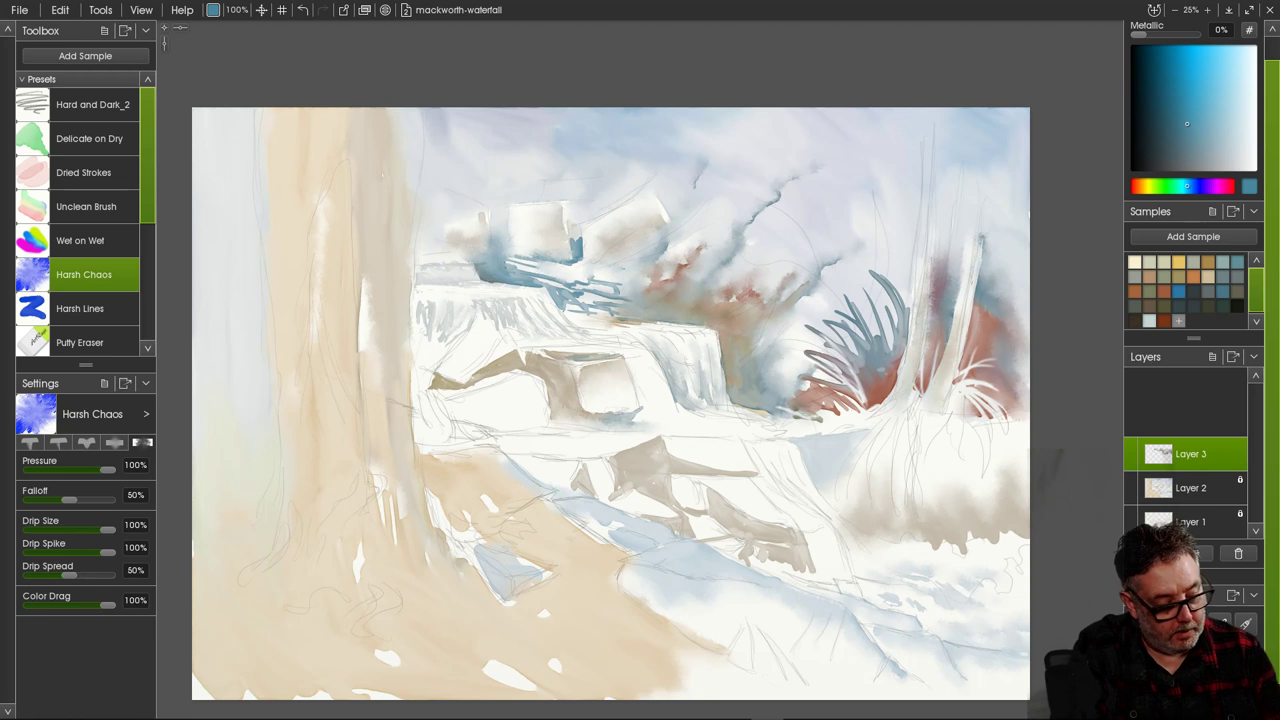
# Paint blue along the distant ledge beside the large tree trunk with Delicate on Dry at 100% size.
pyautogui.click(89, 138)
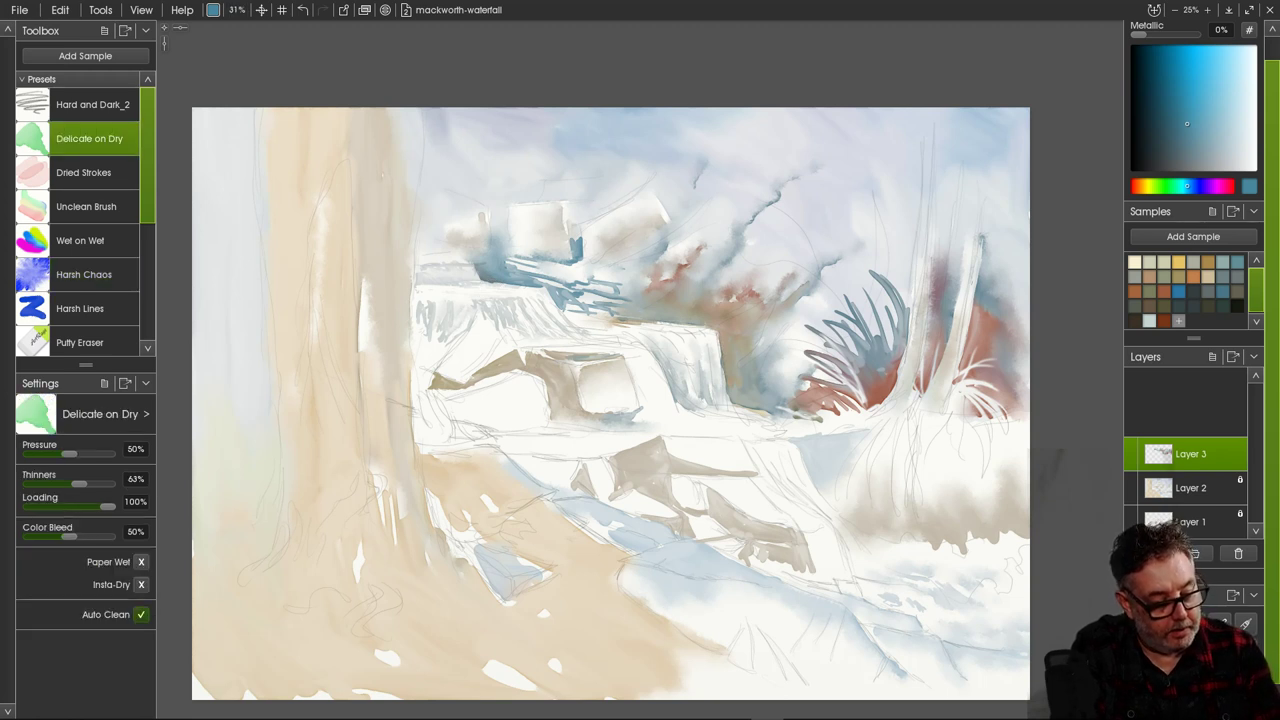
pyautogui.click(237, 9)
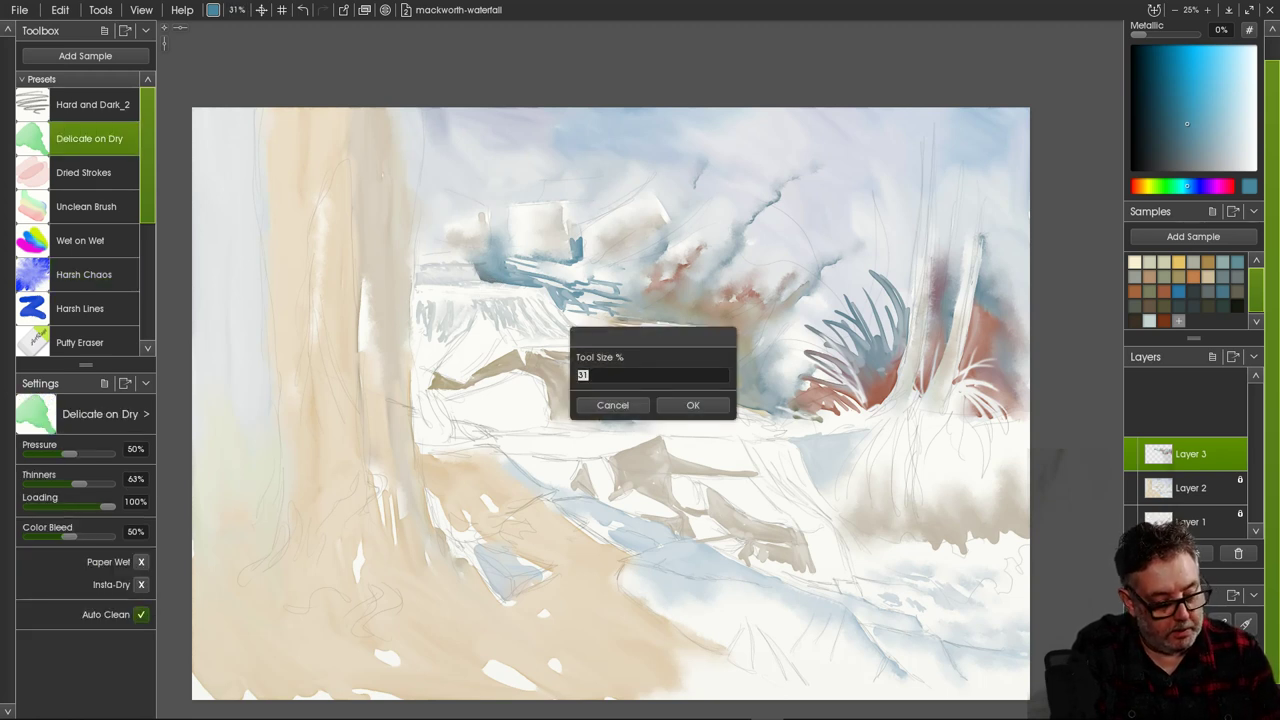
pyautogui.press('Return')
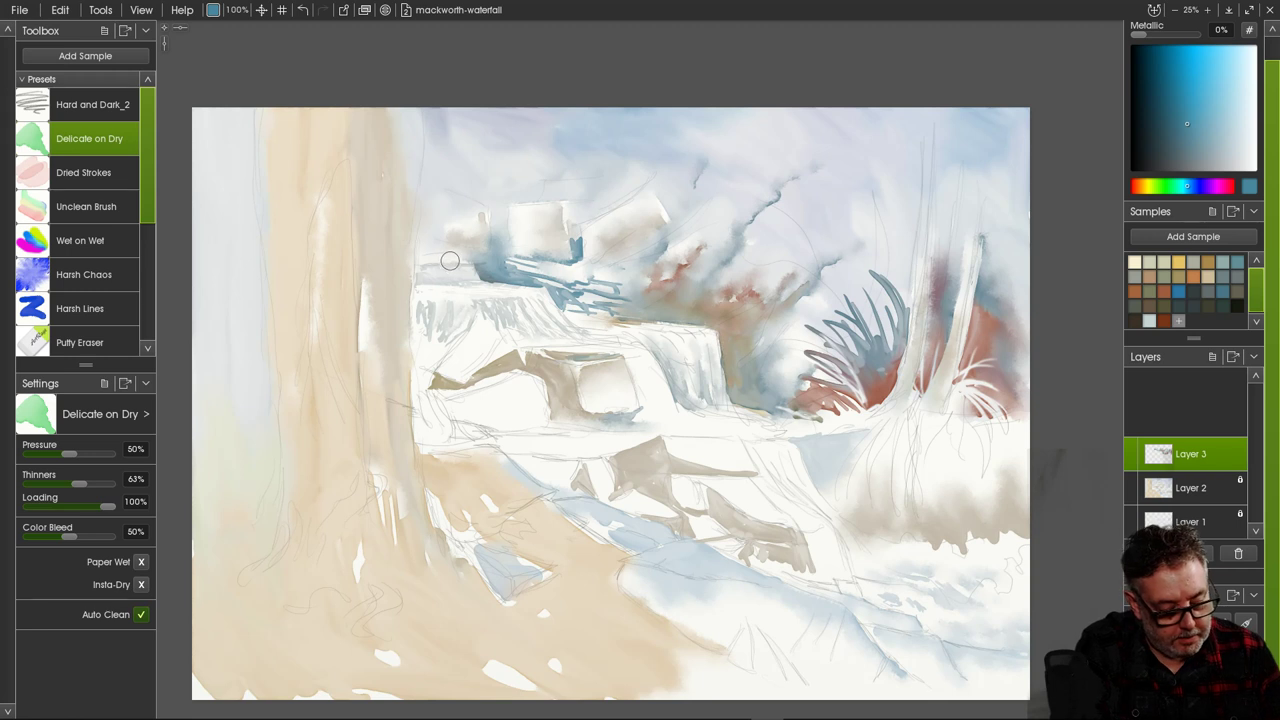
pyautogui.moveTo(454, 260); pyautogui.dragTo(421, 260)
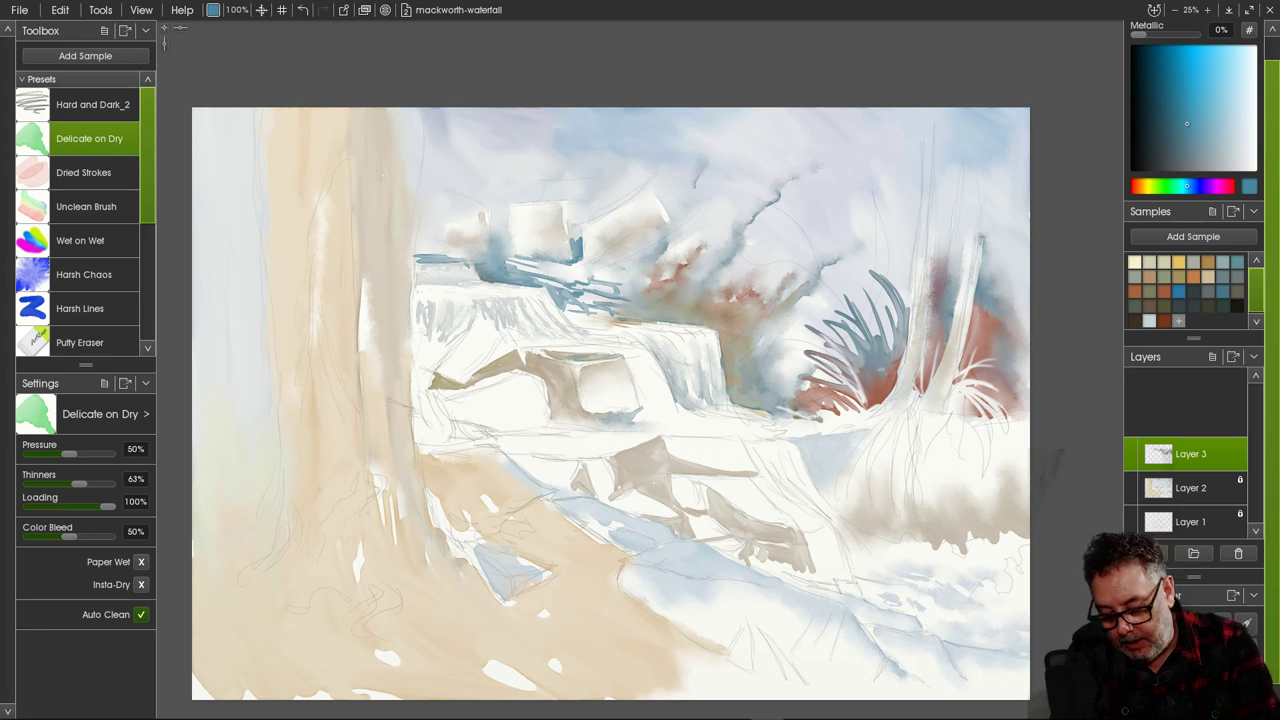
# Change the colour to a muted violet and paint short strokes over the ledge above the waterfall at 87% size.
pyautogui.click(1209, 186)
pyautogui.click(1202, 186)
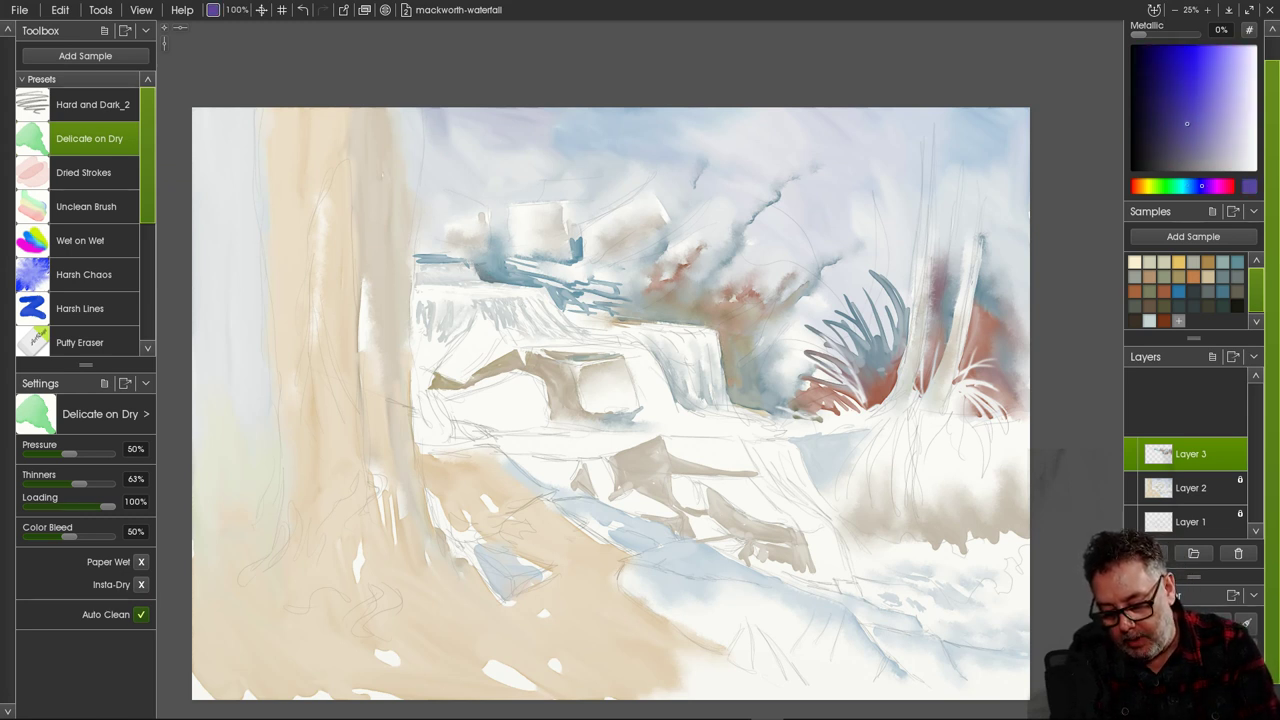
pyautogui.click(1188, 138)
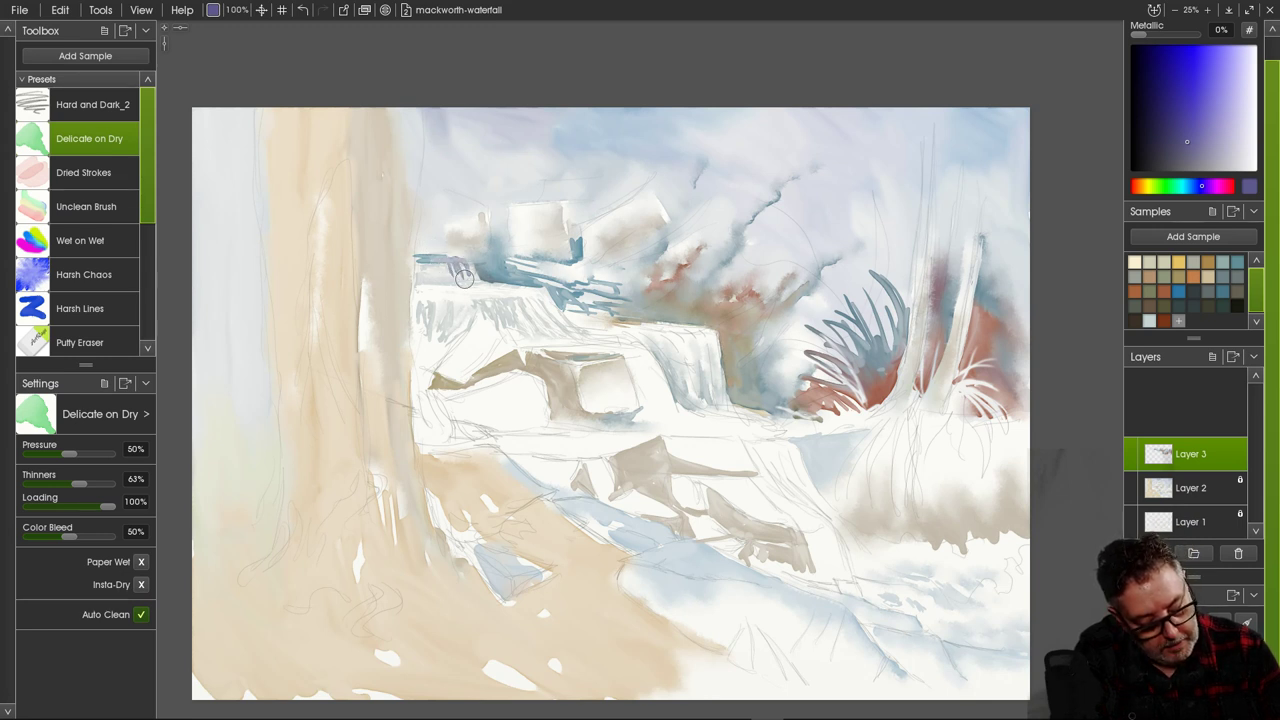
pyautogui.moveTo(237, 10); pyautogui.dragTo(186, 10)
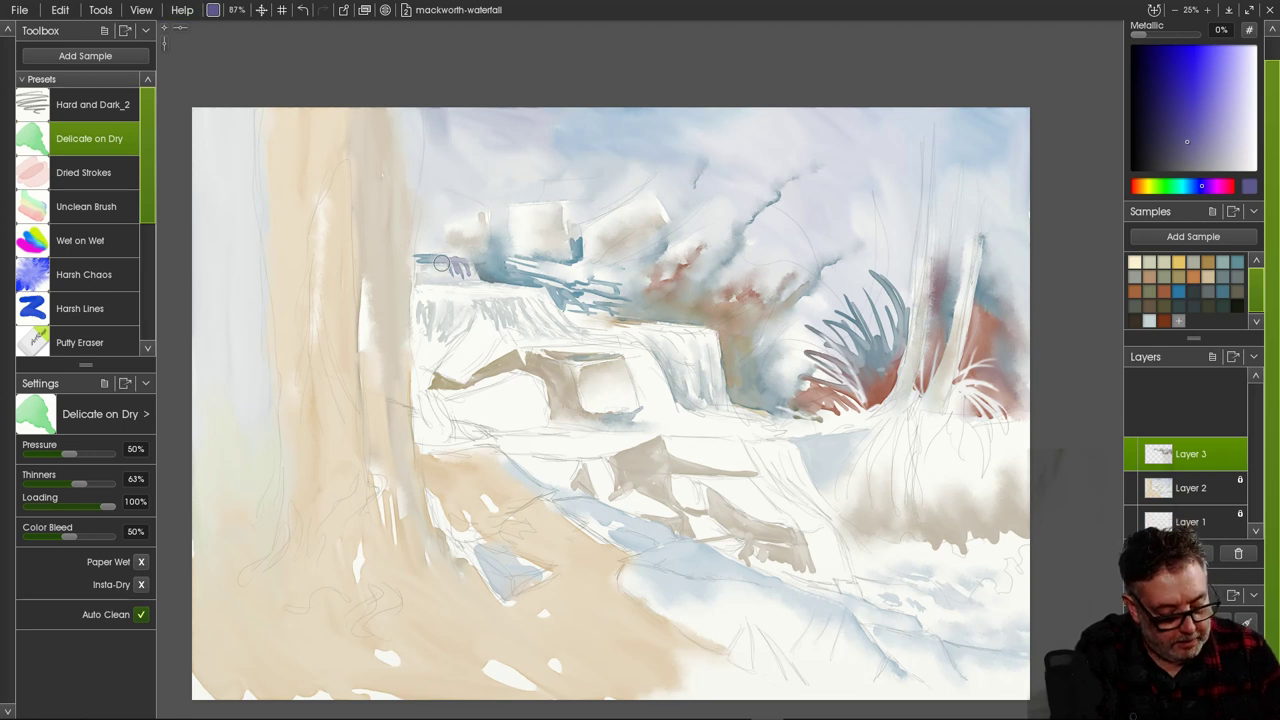
pyautogui.moveTo(441, 263); pyautogui.dragTo(420, 260)
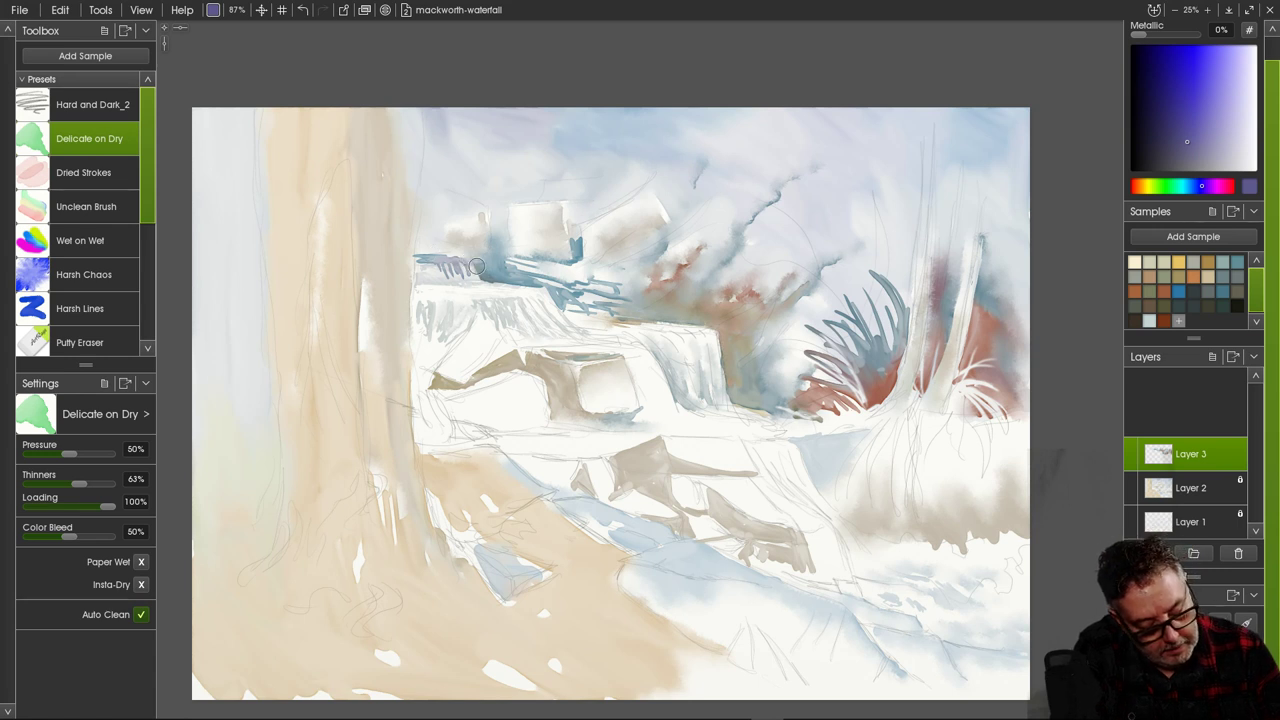
pyautogui.moveTo(476, 263)
pyautogui.mouseDown()
pyautogui.moveTo(488, 280)
pyautogui.moveTo(418, 274)
pyautogui.mouseUp()
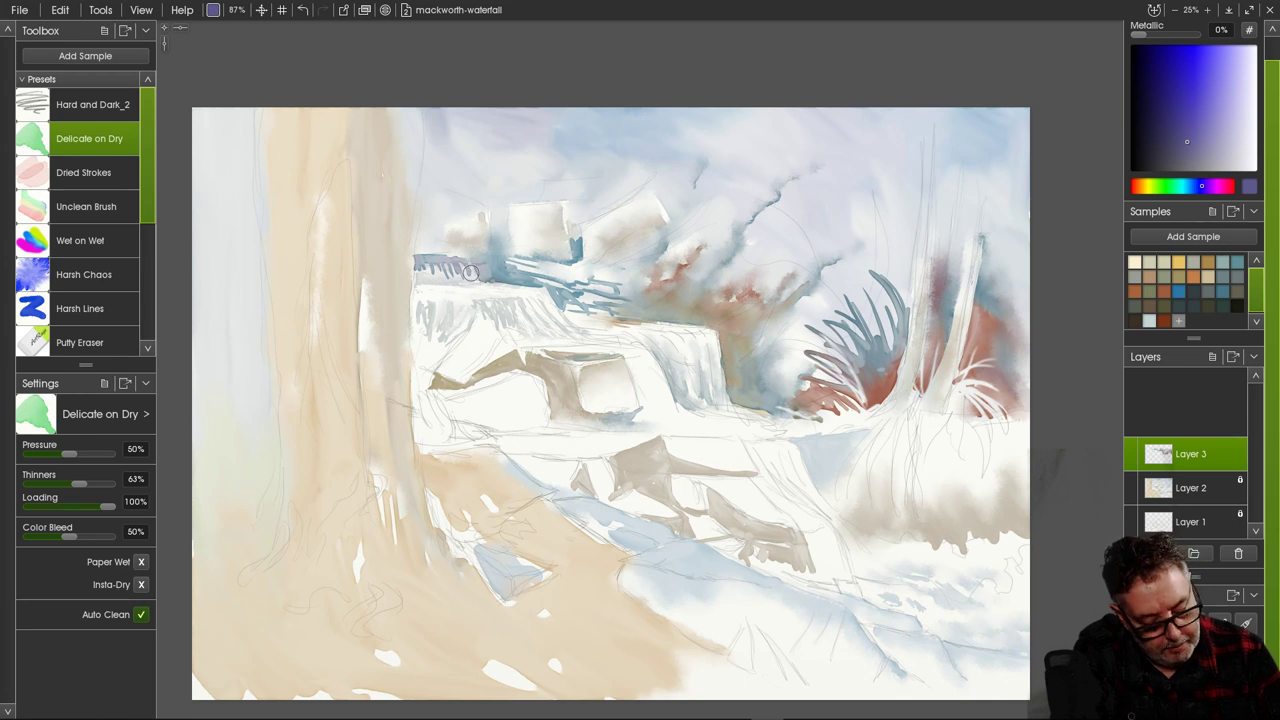
pyautogui.moveTo(475, 282); pyautogui.dragTo(491, 285)
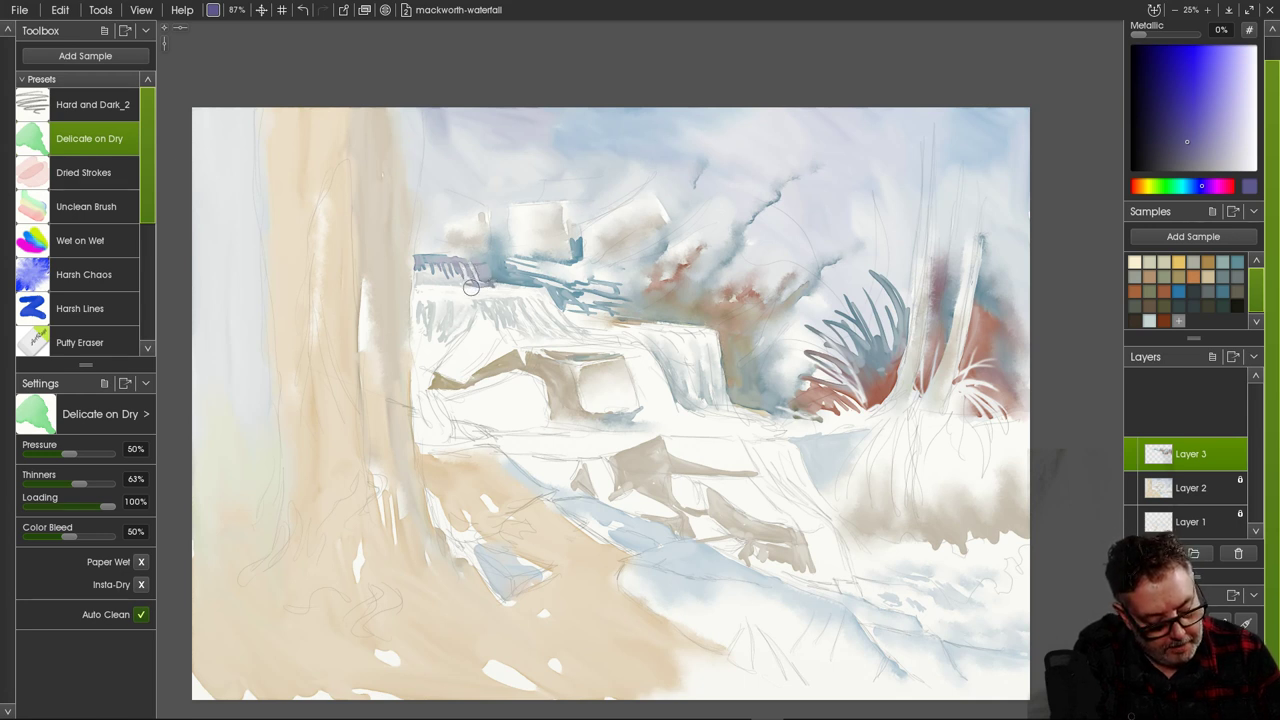
pyautogui.moveTo(461, 273); pyautogui.dragTo(456, 290)
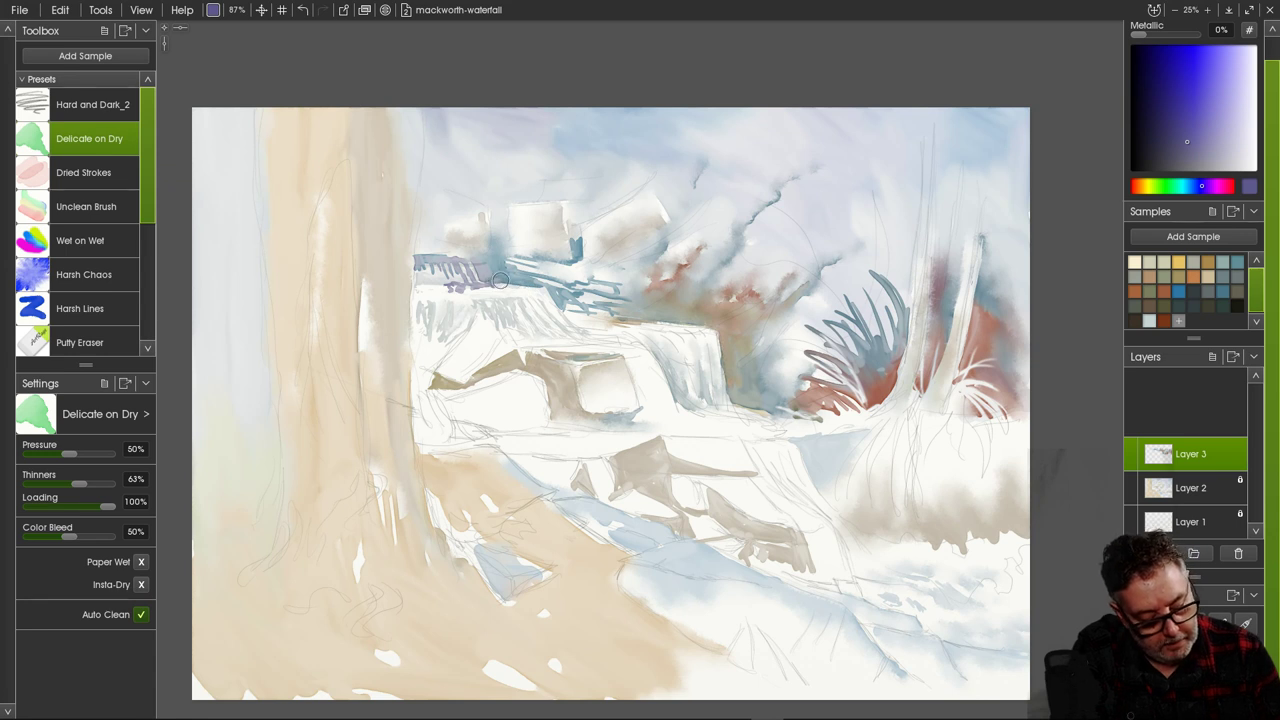
# Add fine violet marks along the waterfall's upper lip and ledge with Delicate on Dry at 31% size.
pyautogui.press('e')
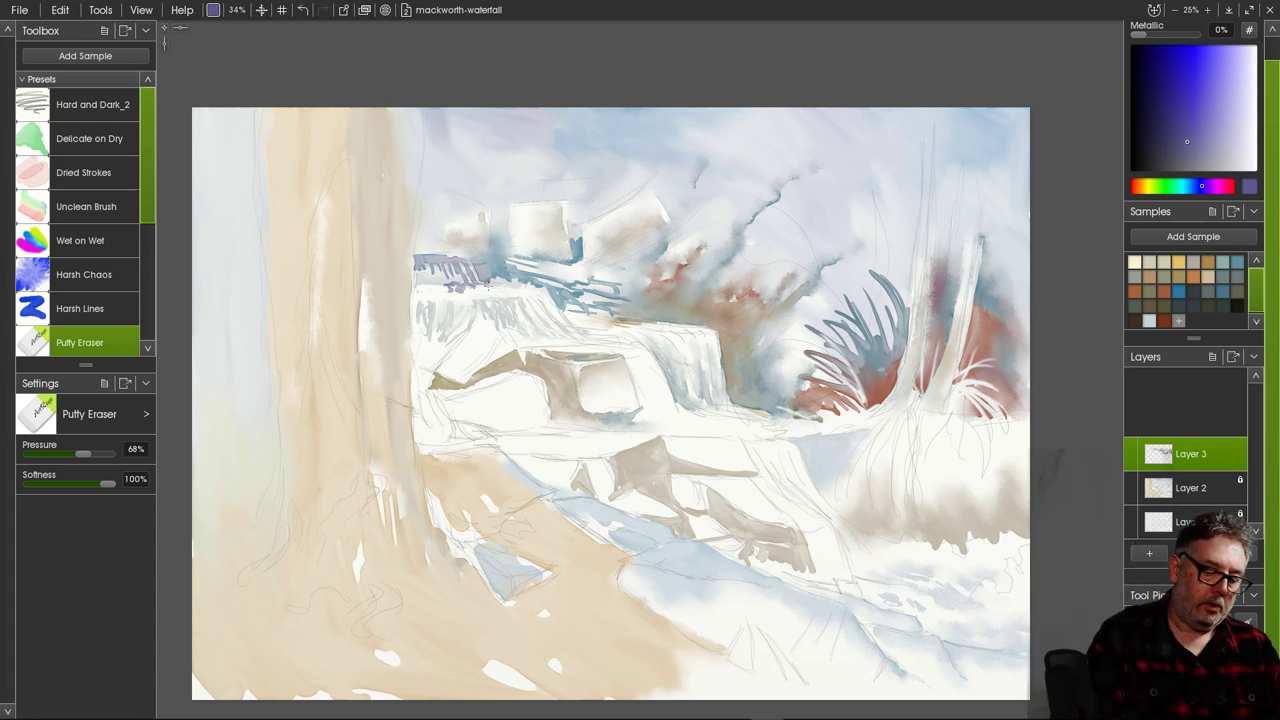
pyautogui.press('w')
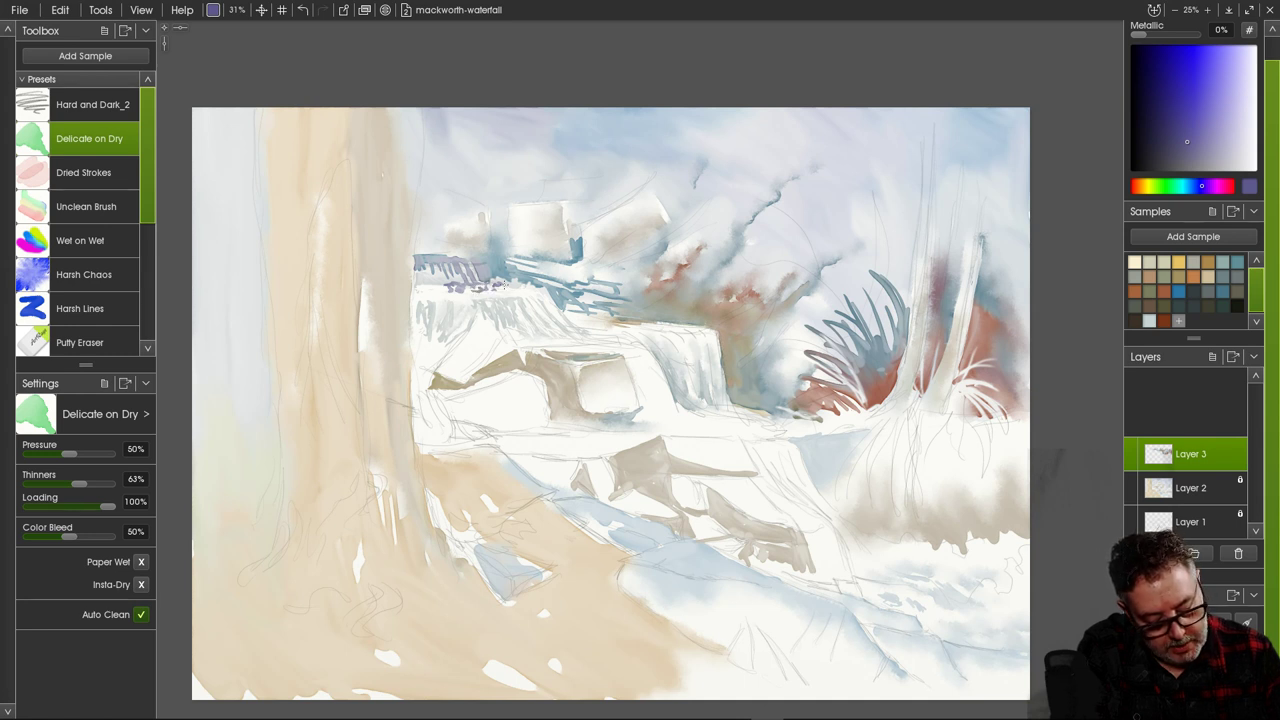
pyautogui.moveTo(500, 288)
pyautogui.mouseDown()
pyautogui.moveTo(536, 289)
pyautogui.moveTo(508, 287)
pyautogui.mouseUp()
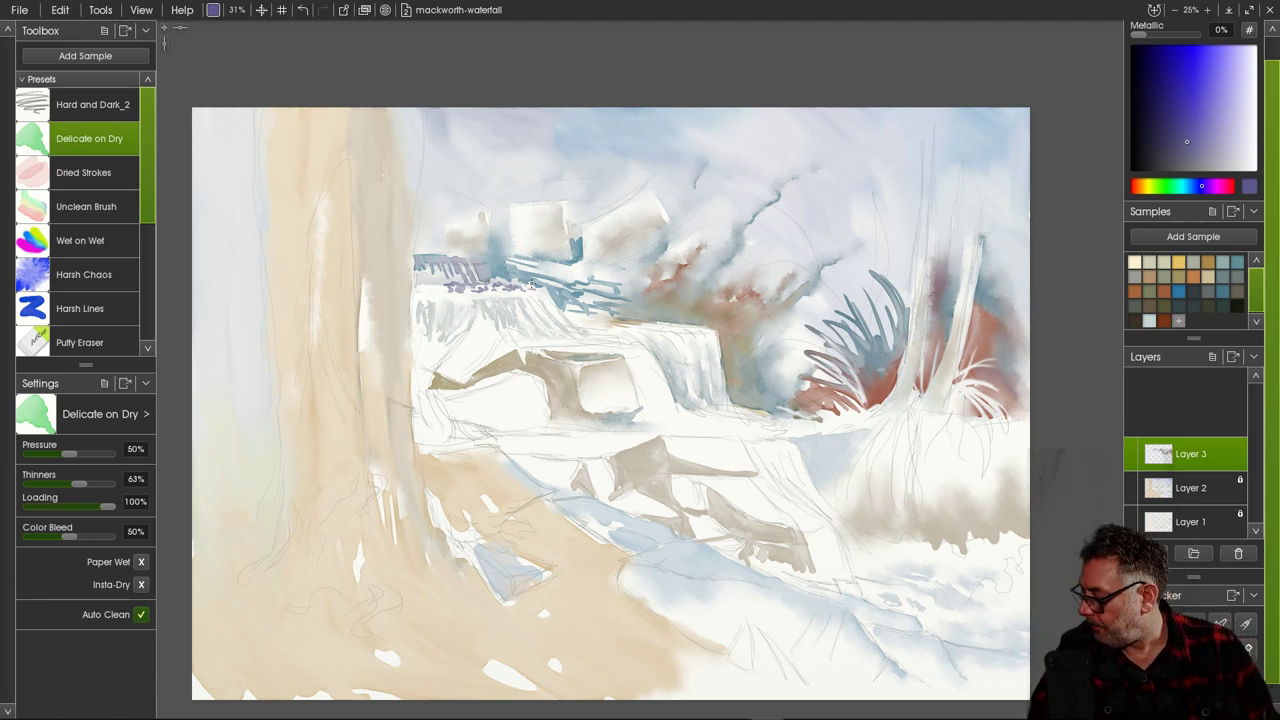
pyautogui.moveTo(424, 265); pyautogui.dragTo(427, 281)
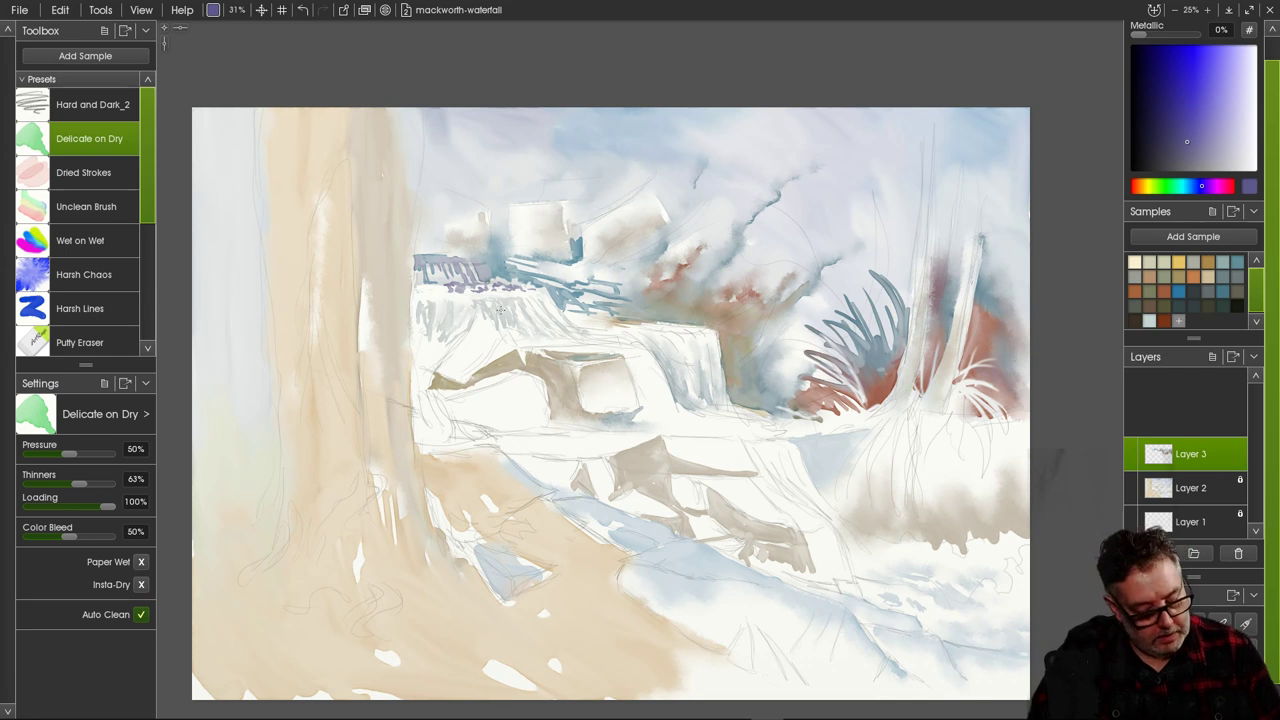
# Paint violet streaks down the face of the upper waterfall, working from its middle towards the large trunk and brown rock.
pyautogui.moveTo(487, 301)
pyautogui.mouseDown()
pyautogui.moveTo(493, 317)
pyautogui.moveTo(478, 302)
pyautogui.mouseUp()
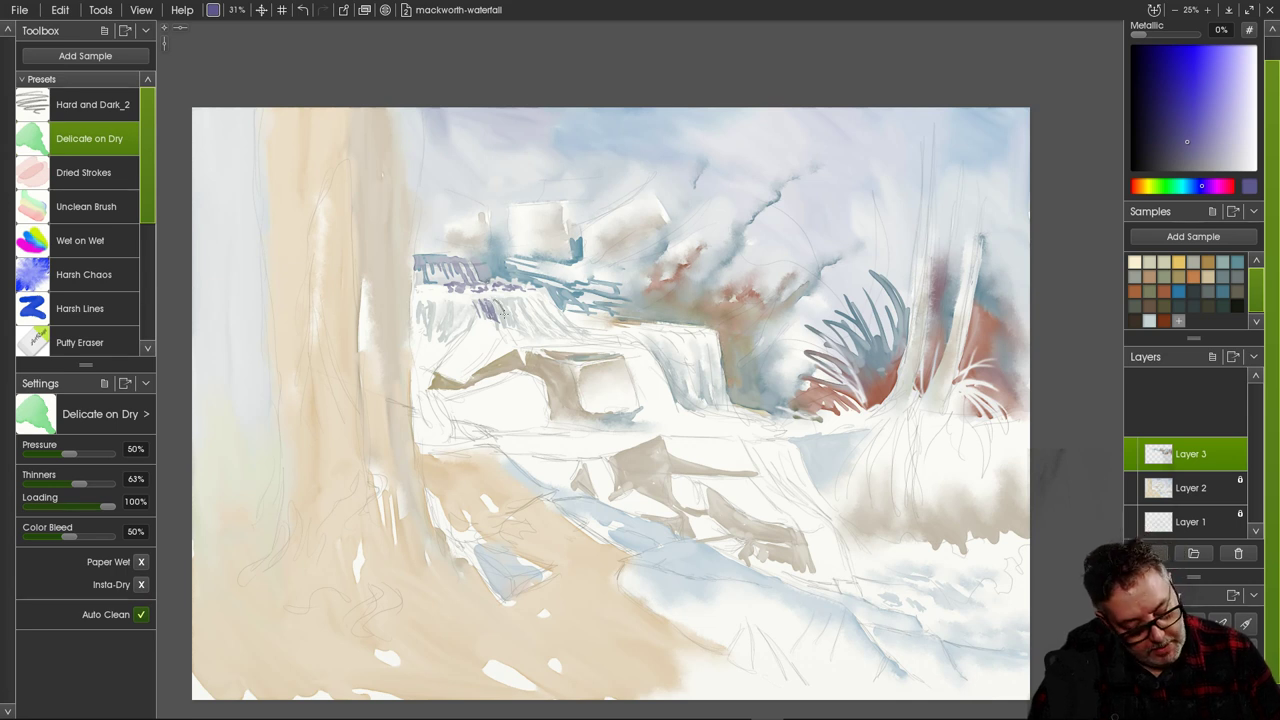
pyautogui.moveTo(491, 298); pyautogui.dragTo(518, 322)
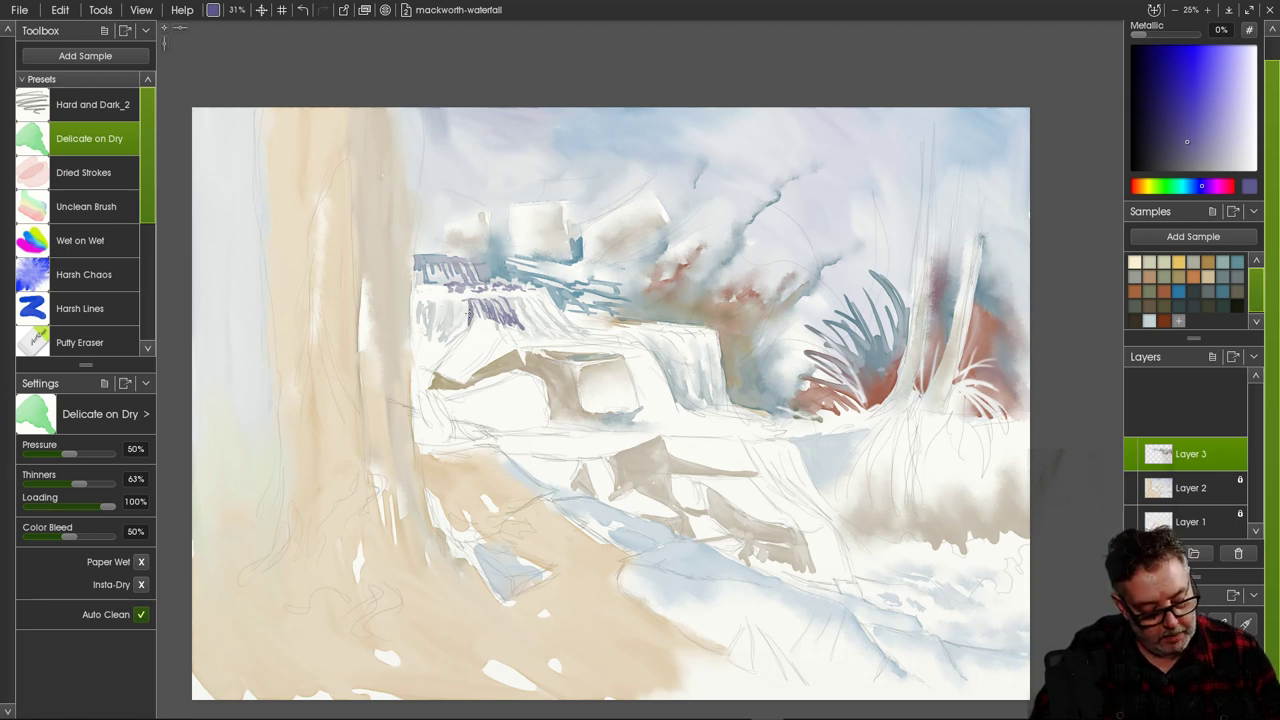
pyautogui.moveTo(466, 298); pyautogui.dragTo(459, 332)
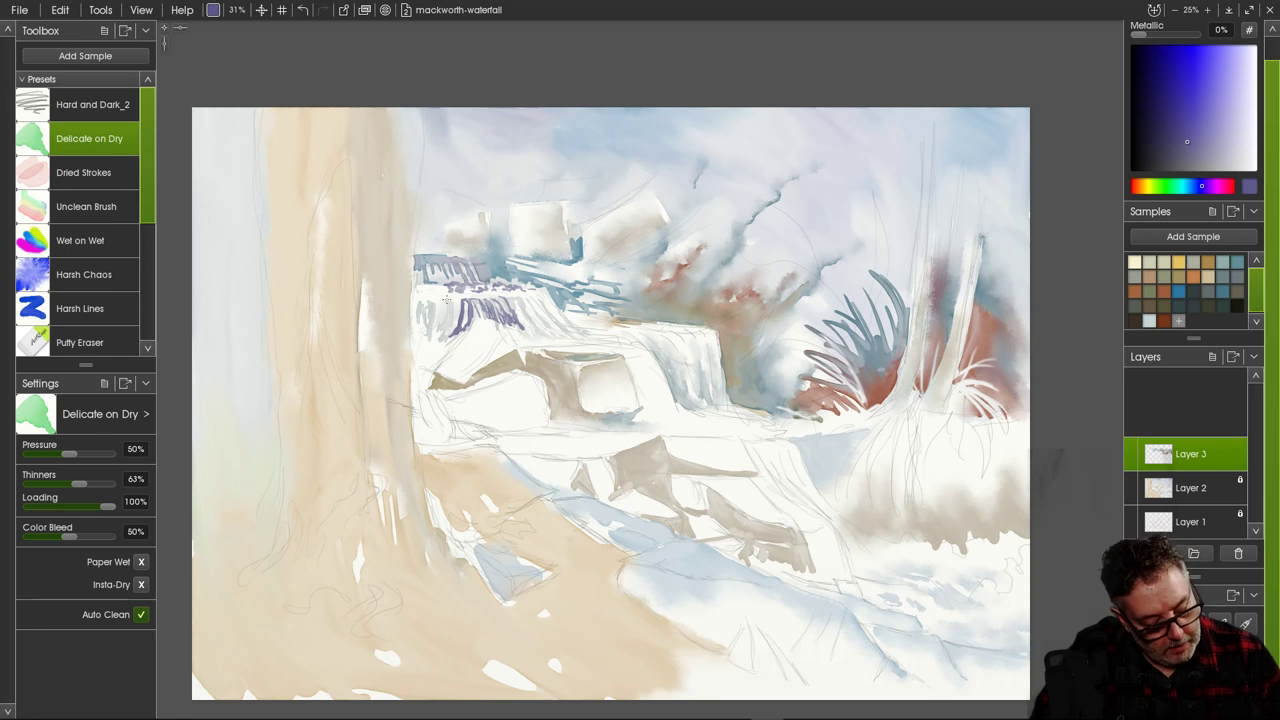
pyautogui.moveTo(454, 298); pyautogui.dragTo(436, 334)
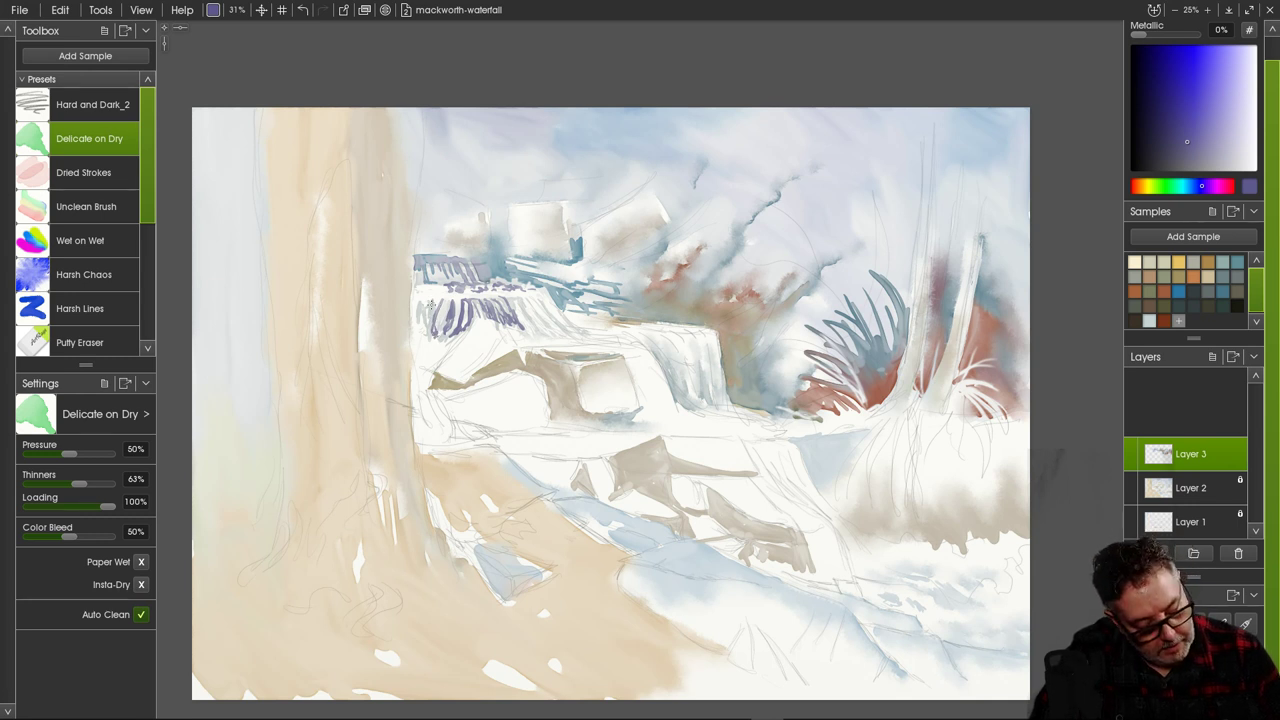
pyautogui.moveTo(431, 304)
pyautogui.mouseDown()
pyautogui.moveTo(429, 345)
pyautogui.moveTo(418, 299)
pyautogui.moveTo(421, 342)
pyautogui.moveTo(426, 325)
pyautogui.moveTo(432, 335)
pyautogui.moveTo(431, 346)
pyautogui.moveTo(418, 323)
pyautogui.moveTo(418, 349)
pyautogui.moveTo(426, 327)
pyautogui.moveTo(422, 349)
pyautogui.moveTo(435, 329)
pyautogui.moveTo(434, 343)
pyautogui.moveTo(456, 329)
pyautogui.moveTo(428, 367)
pyautogui.moveTo(448, 364)
pyautogui.moveTo(468, 325)
pyautogui.moveTo(450, 356)
pyautogui.mouseUp()
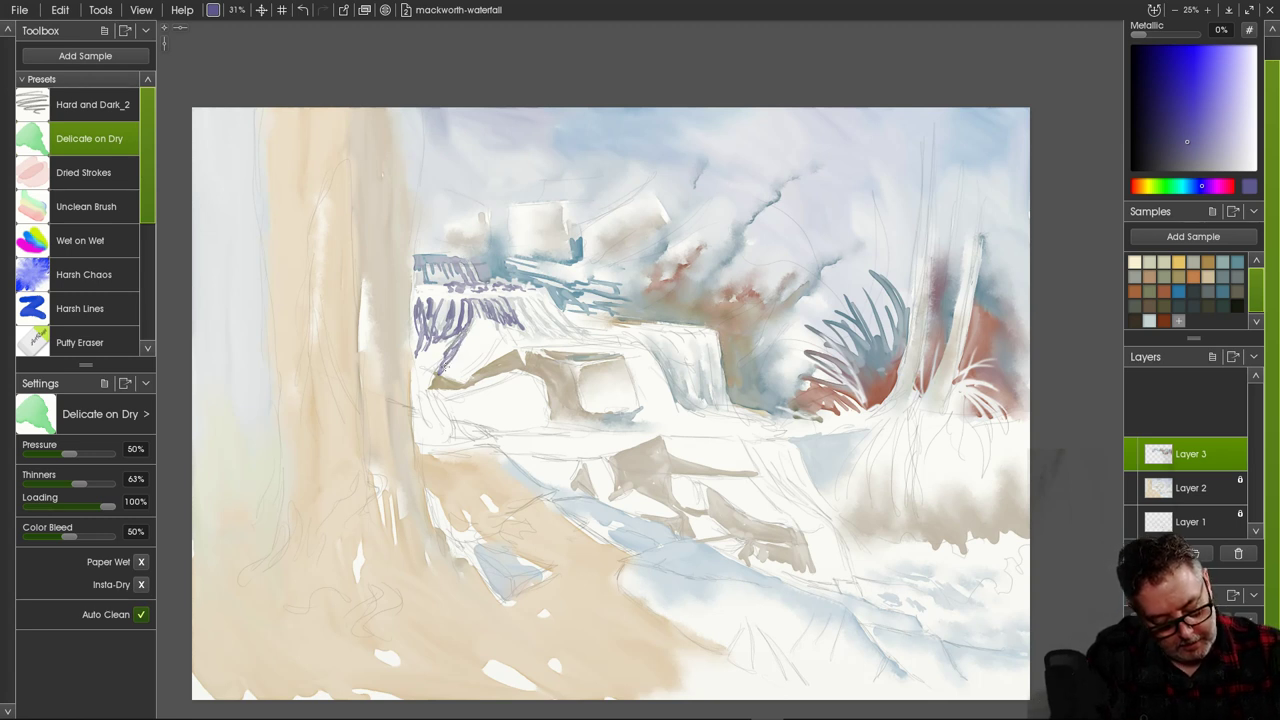
# Lighten the lower ends of the violet streaks with the Putty Eraser and soften the streaks with Harsh Chaos at 61% size.
pyautogui.press('e')
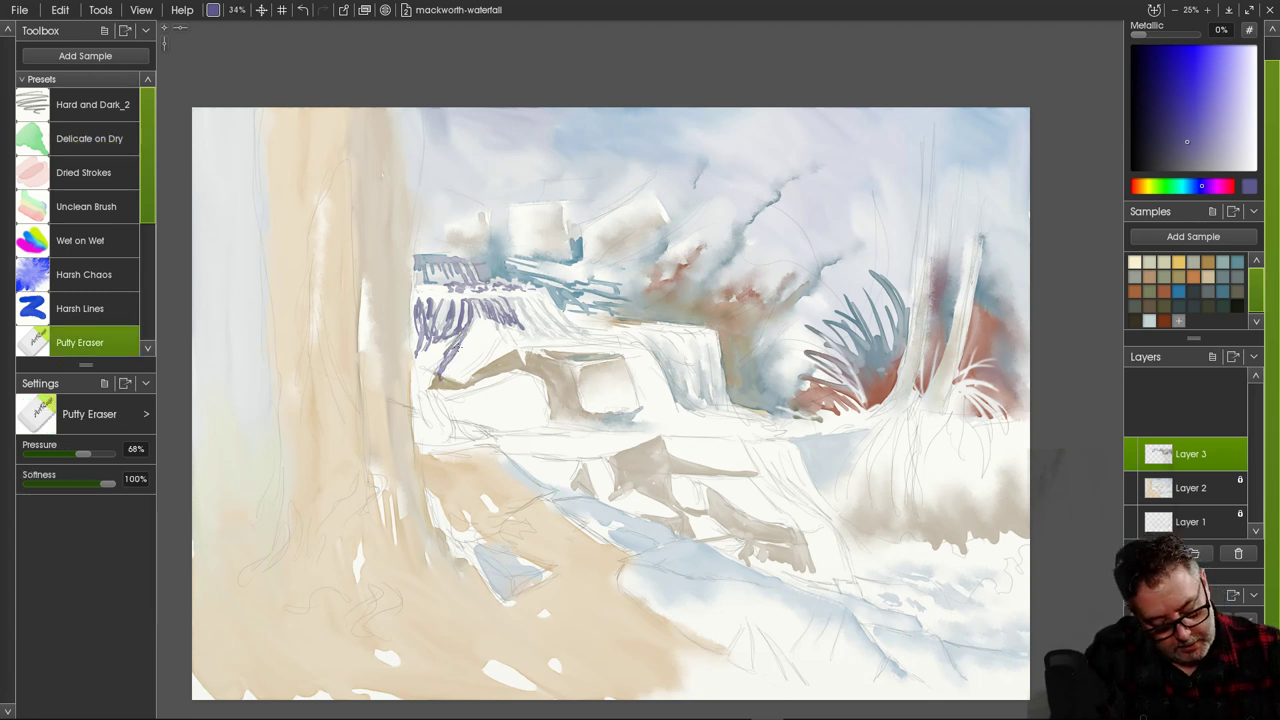
pyautogui.moveTo(458, 347); pyautogui.dragTo(437, 370)
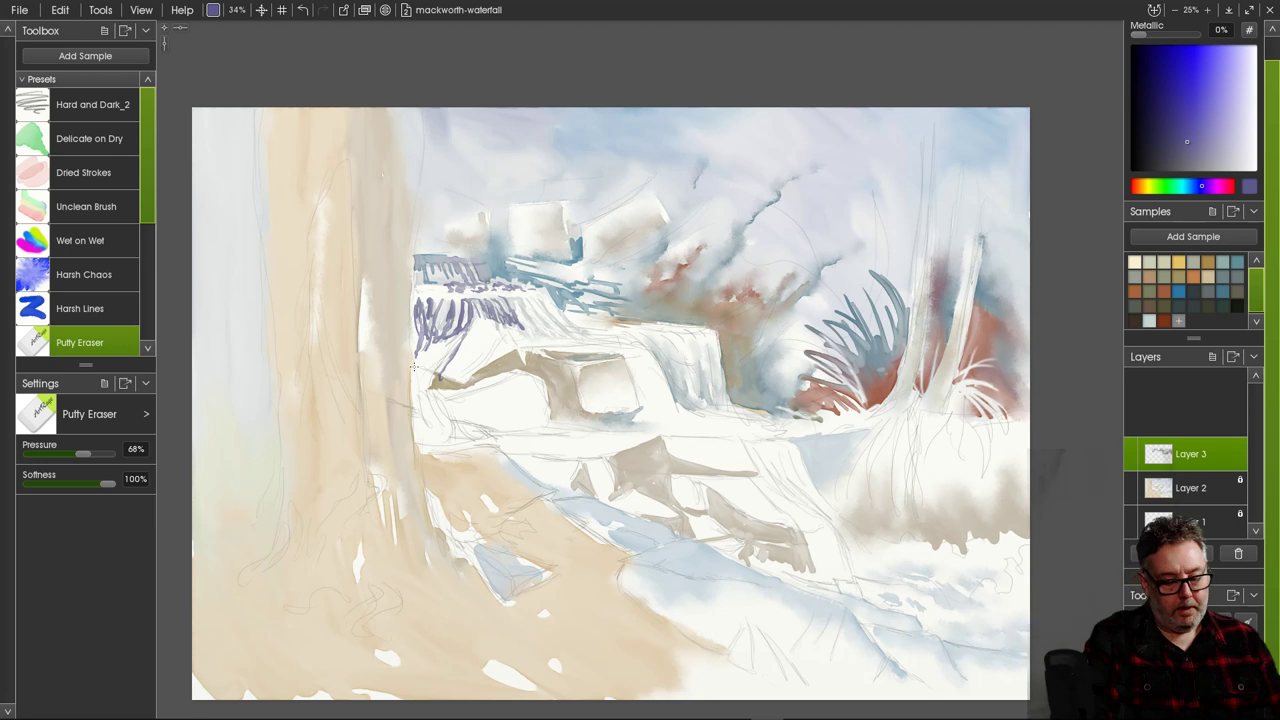
pyautogui.click(84, 274)
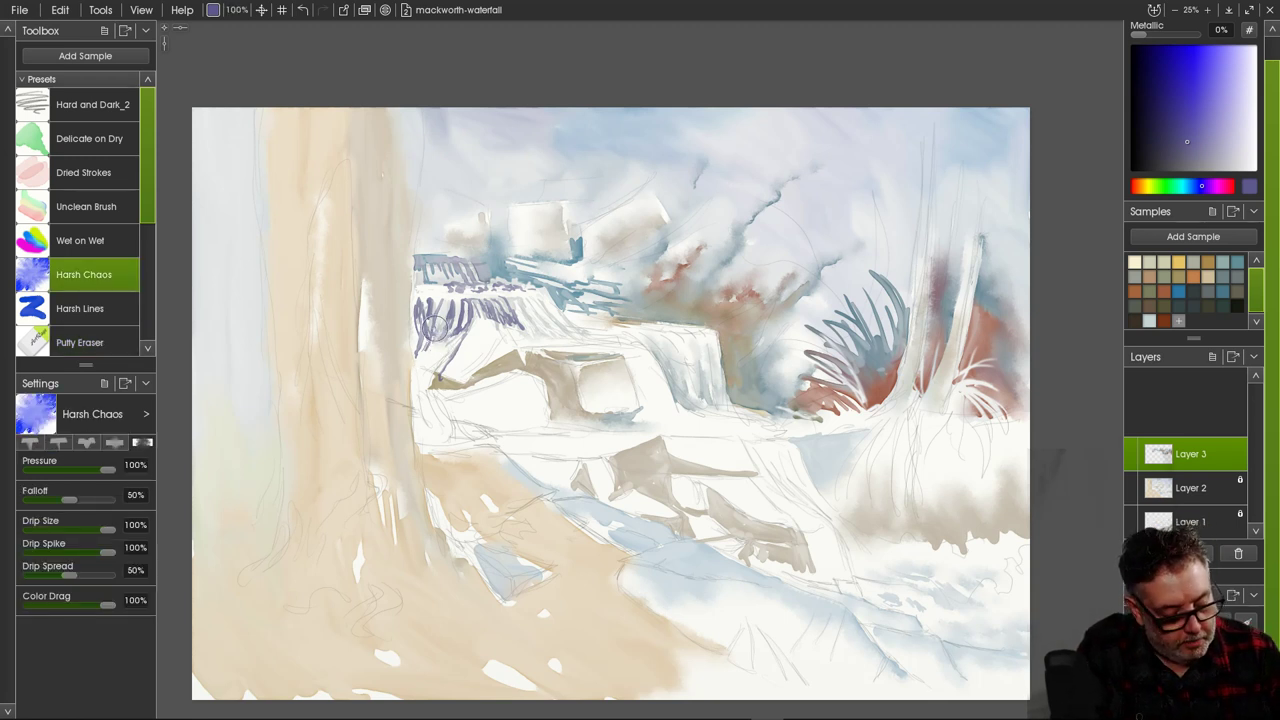
pyautogui.moveTo(237, 10)
pyautogui.mouseDown()
pyautogui.moveTo(196, 10)
pyautogui.moveTo(233, 9)
pyautogui.mouseUp()
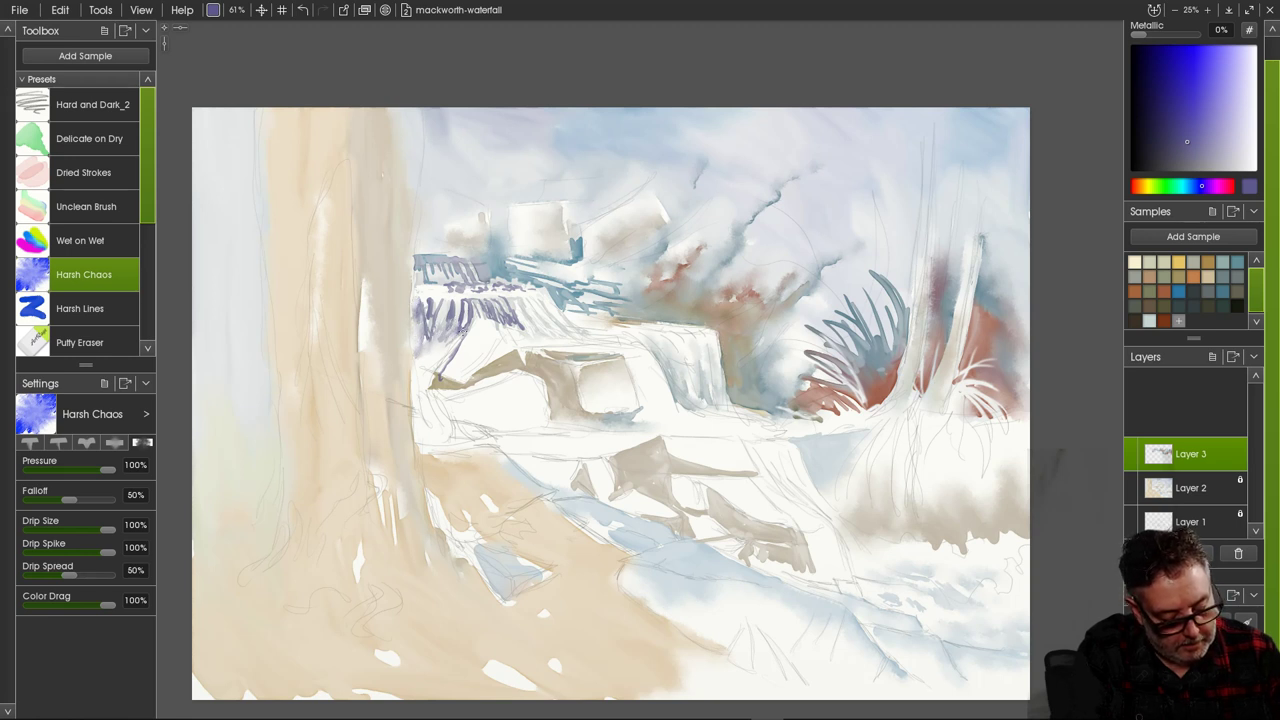
pyautogui.press('e')
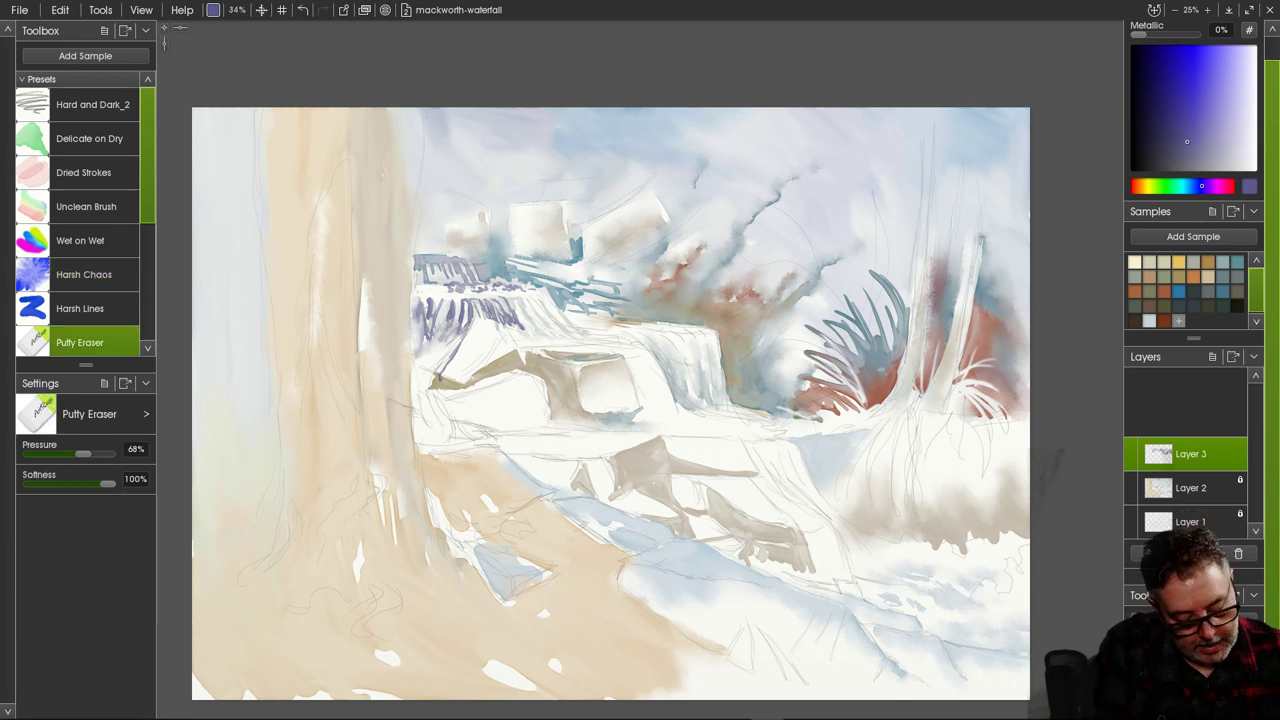
# Lift the violet streaks near the large trunk with the Putty Eraser and extend darker violet strokes along the ledge using Delicate on Dry.
pyautogui.moveTo(460, 328)
pyautogui.mouseDown()
pyautogui.moveTo(419, 336)
pyautogui.moveTo(415, 353)
pyautogui.mouseUp()
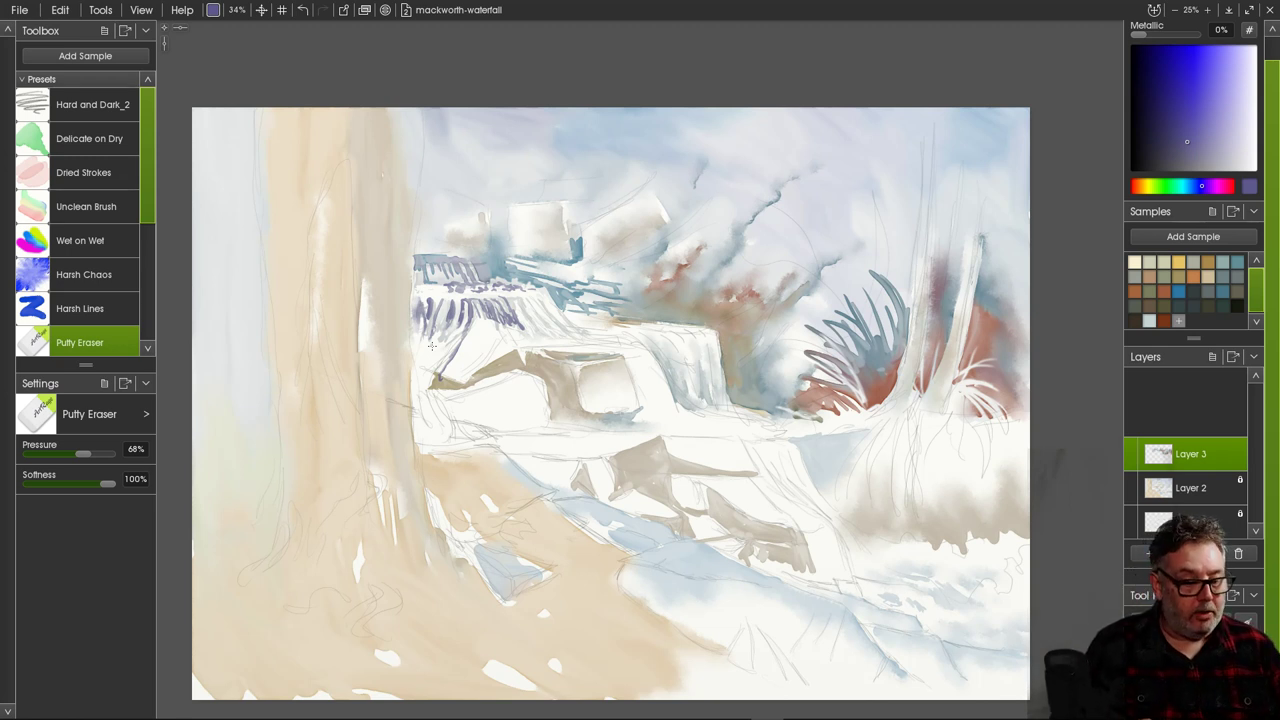
pyautogui.click(89, 138)
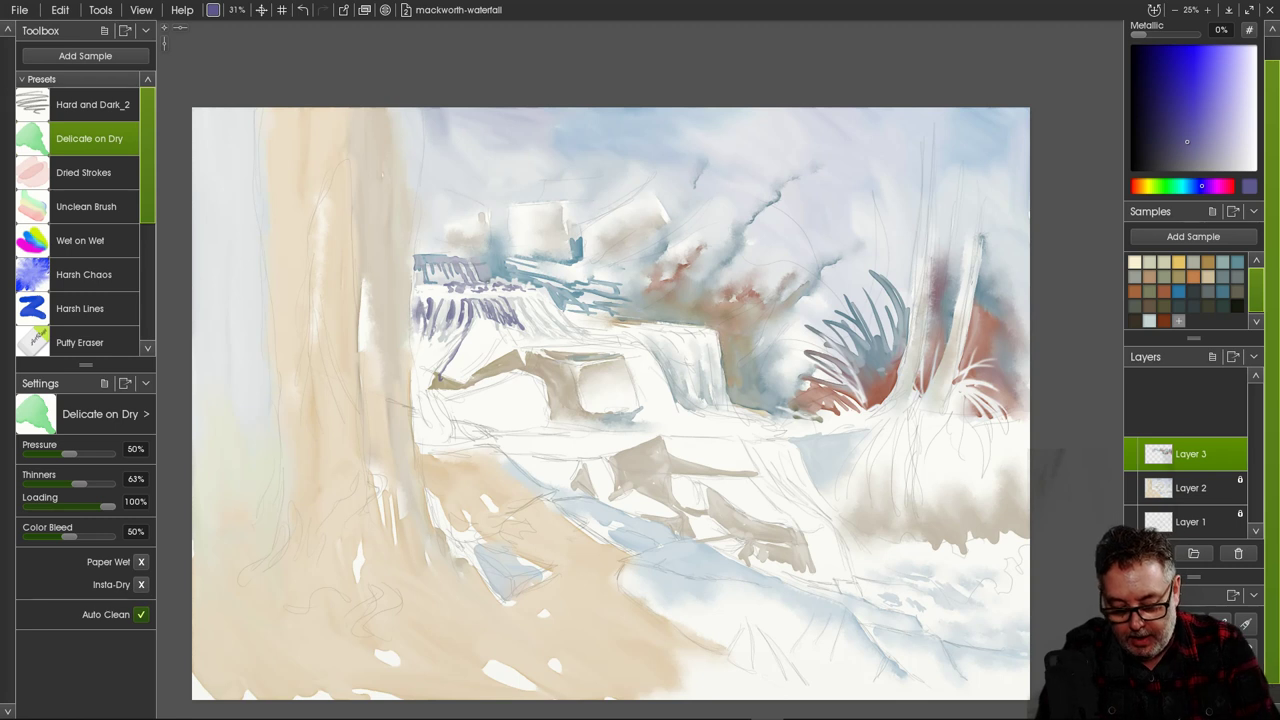
pyautogui.click(1172, 145)
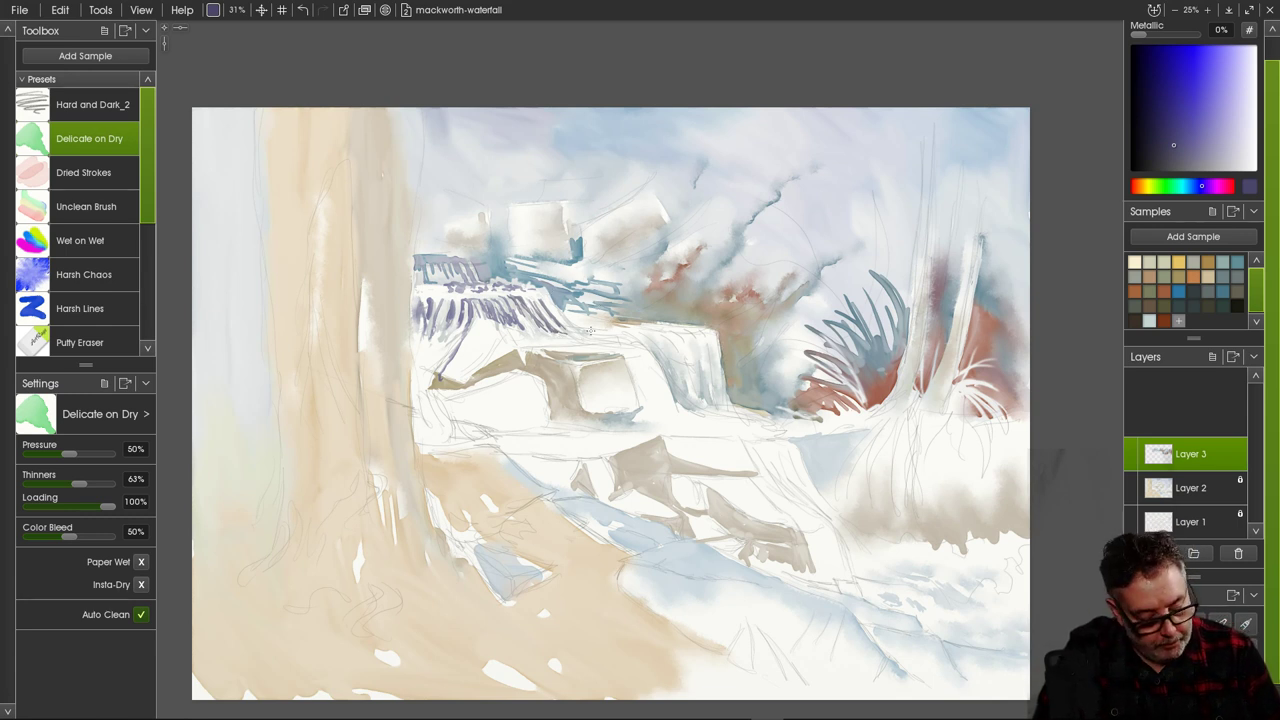
pyautogui.moveTo(567, 318)
pyautogui.mouseDown()
pyautogui.moveTo(622, 335)
pyautogui.moveTo(568, 330)
pyautogui.mouseUp()
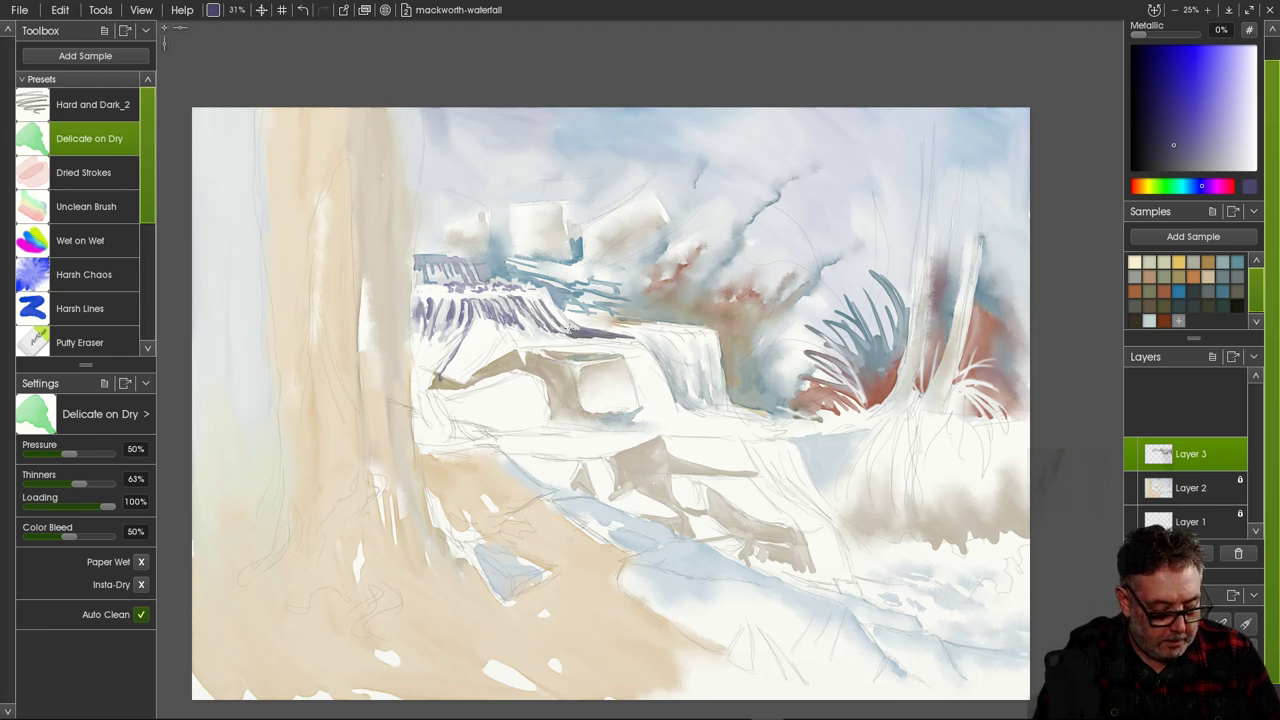
# Paint pale violet along the ledge and down the central fall, then shade the square rock's right side and soften it with Harsh Chaos.
pyautogui.keyDown('alt'); pyautogui.click(565, 325); pyautogui.keyUp('alt')
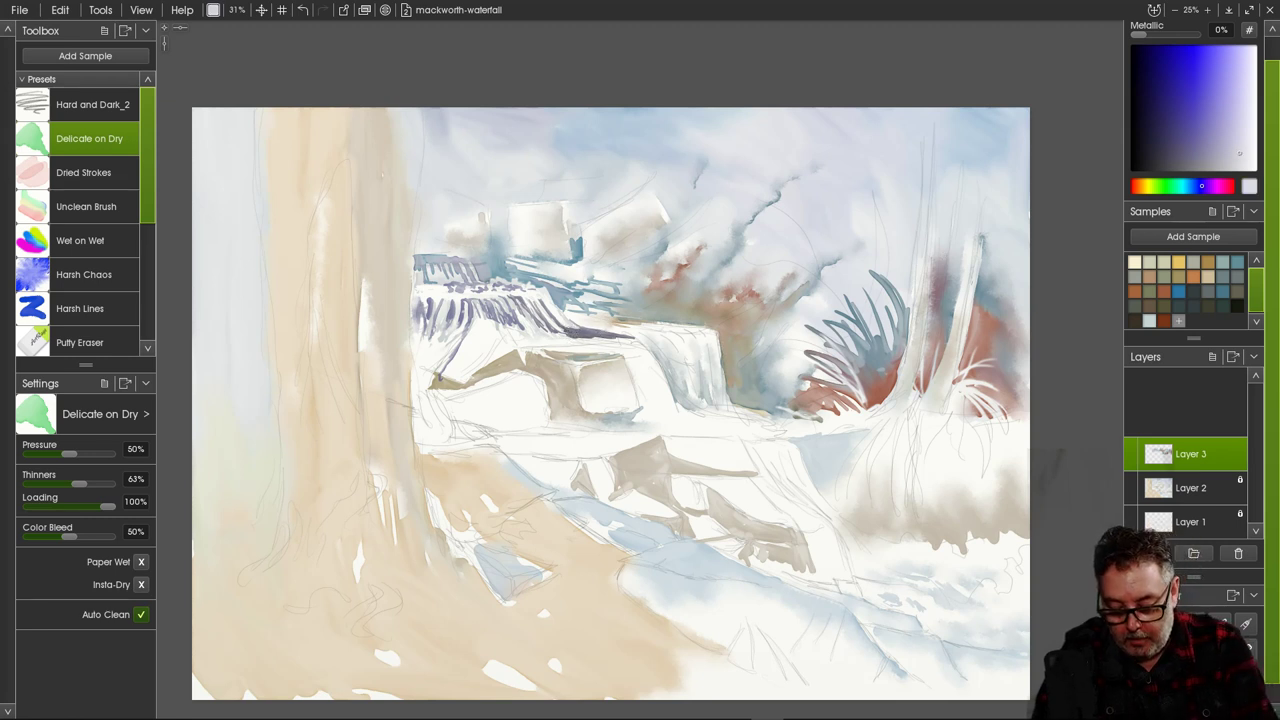
pyautogui.moveTo(584, 331)
pyautogui.mouseDown()
pyautogui.moveTo(545, 334)
pyautogui.moveTo(617, 340)
pyautogui.mouseUp()
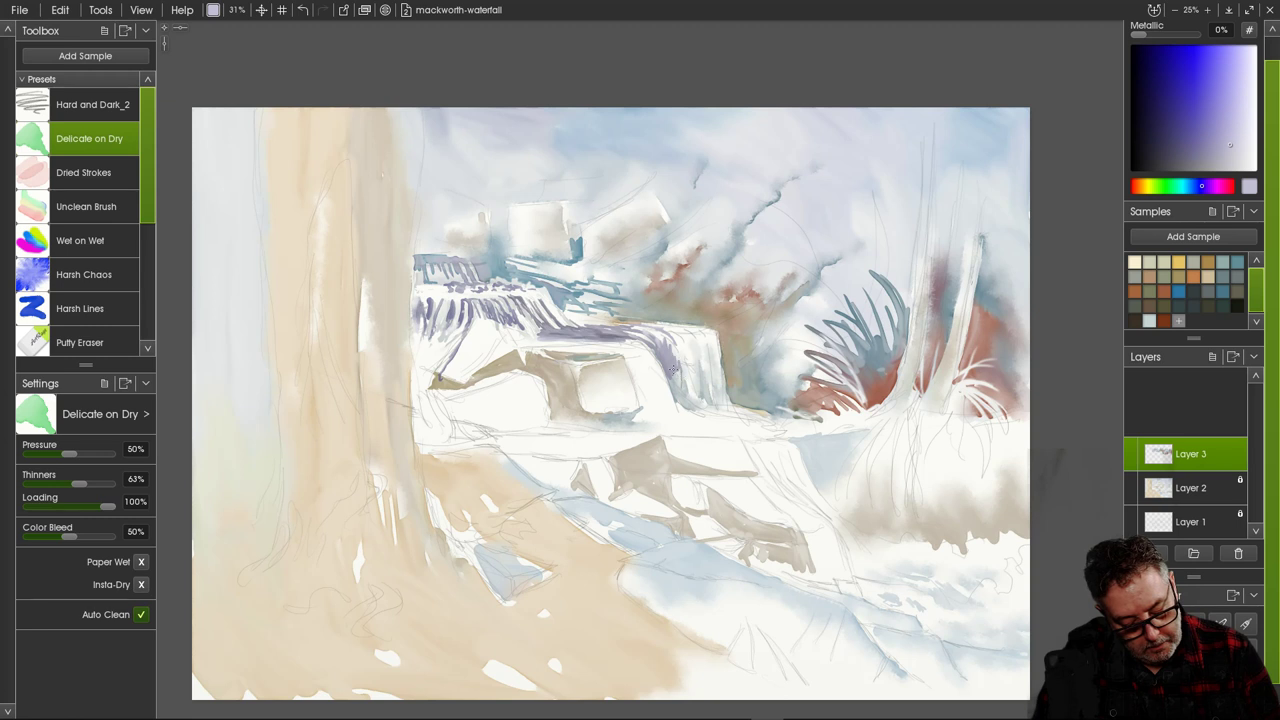
pyautogui.moveTo(673, 370)
pyautogui.mouseDown()
pyautogui.moveTo(676, 398)
pyautogui.moveTo(683, 371)
pyautogui.moveTo(693, 404)
pyautogui.mouseUp()
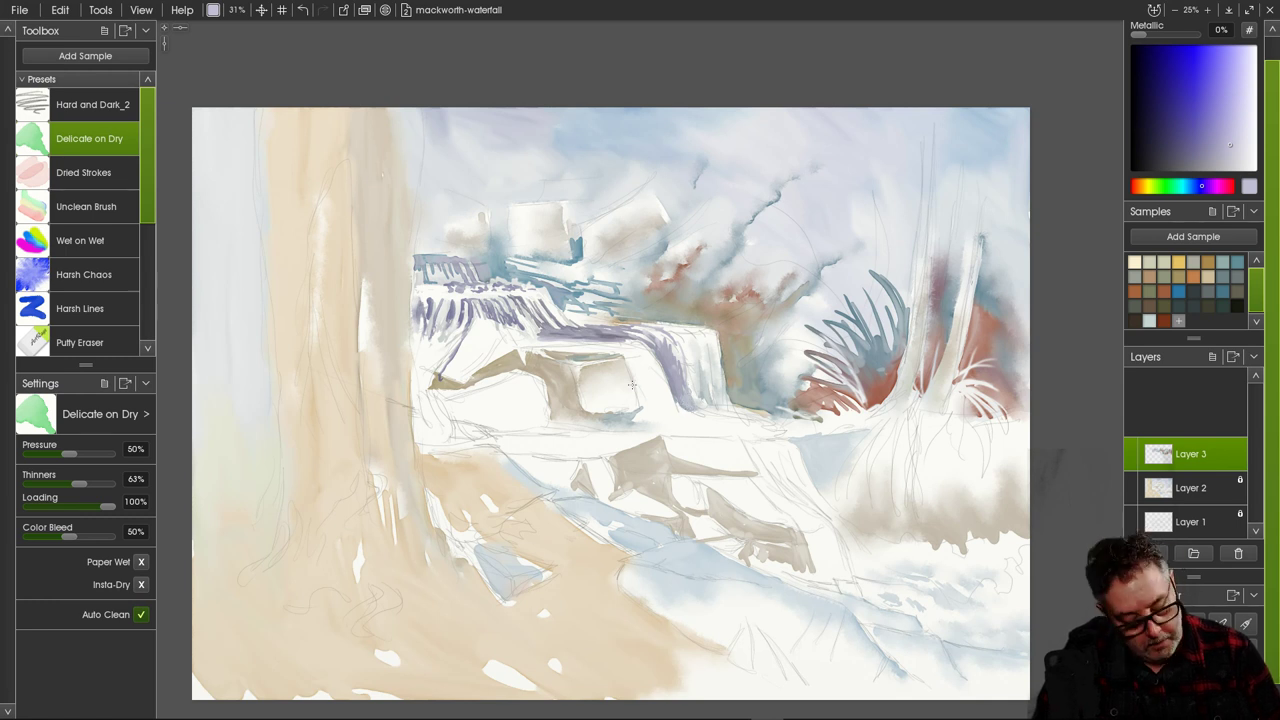
pyautogui.moveTo(633, 359)
pyautogui.mouseDown()
pyautogui.moveTo(652, 399)
pyautogui.moveTo(646, 356)
pyautogui.moveTo(659, 383)
pyautogui.moveTo(648, 356)
pyautogui.moveTo(629, 380)
pyautogui.moveTo(622, 358)
pyautogui.moveTo(637, 414)
pyautogui.mouseUp()
pyautogui.click(84, 274)
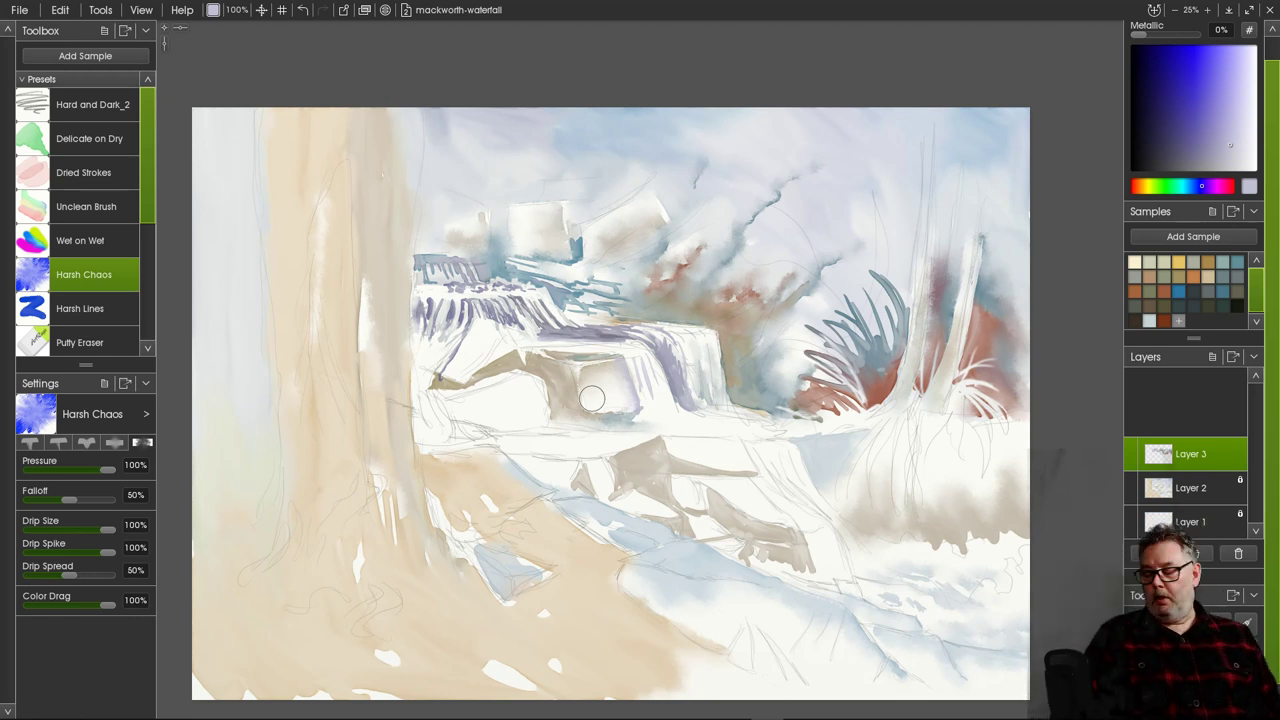
# Add pale violet at the fall's right edge with Delicate on Dry and lift vertical water streaks beside it with the Putty Eraser at 34% size.
pyautogui.middleClick(708, 321)
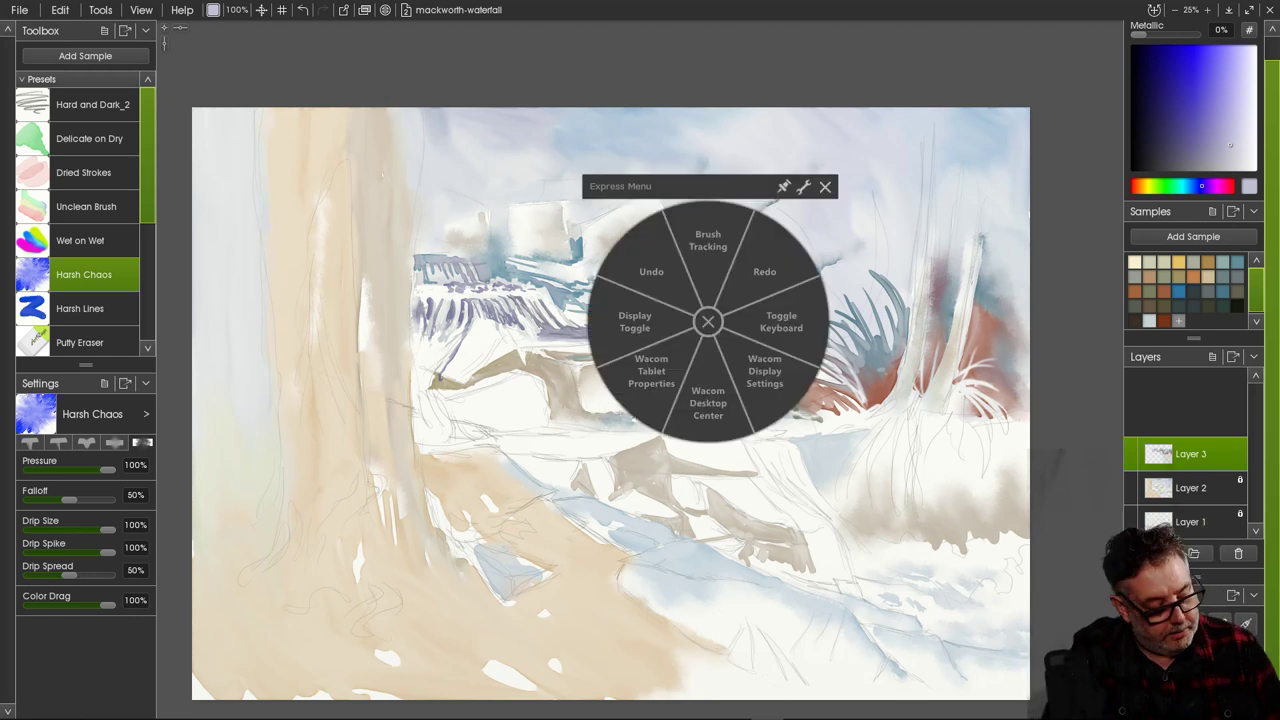
pyautogui.click(89, 138)
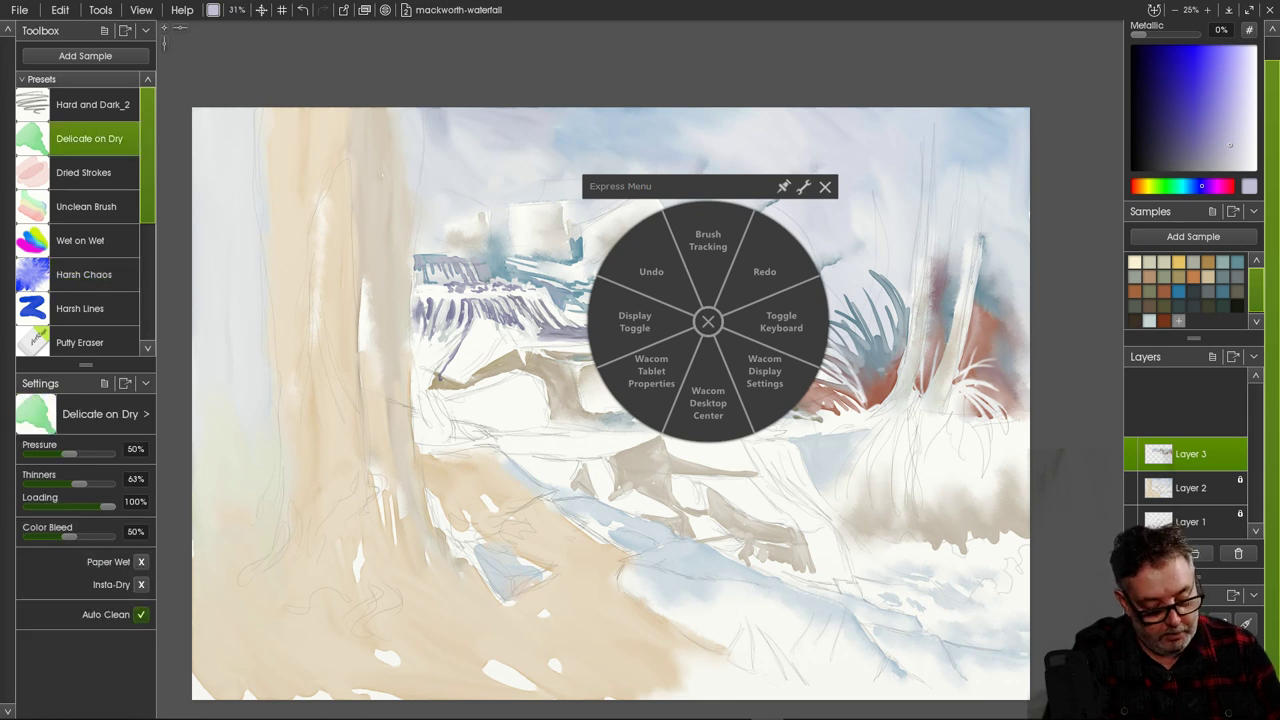
pyautogui.click(825, 186)
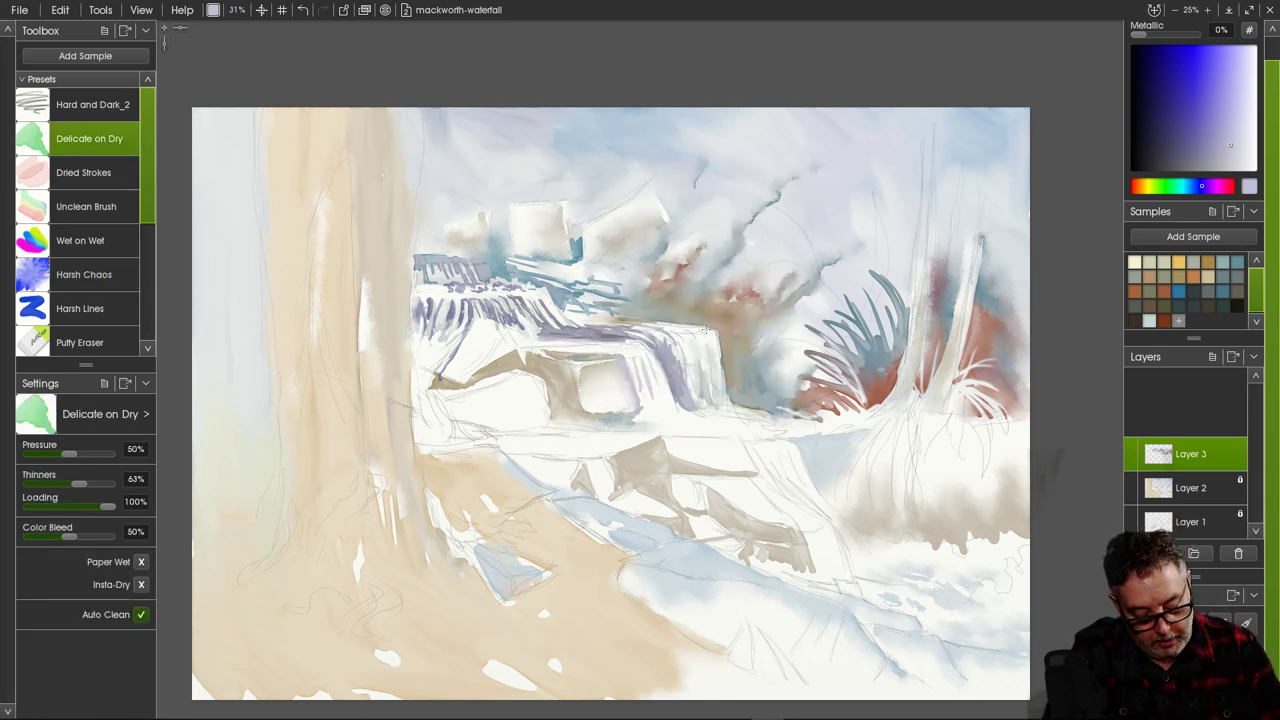
pyautogui.moveTo(706, 330); pyautogui.dragTo(717, 343)
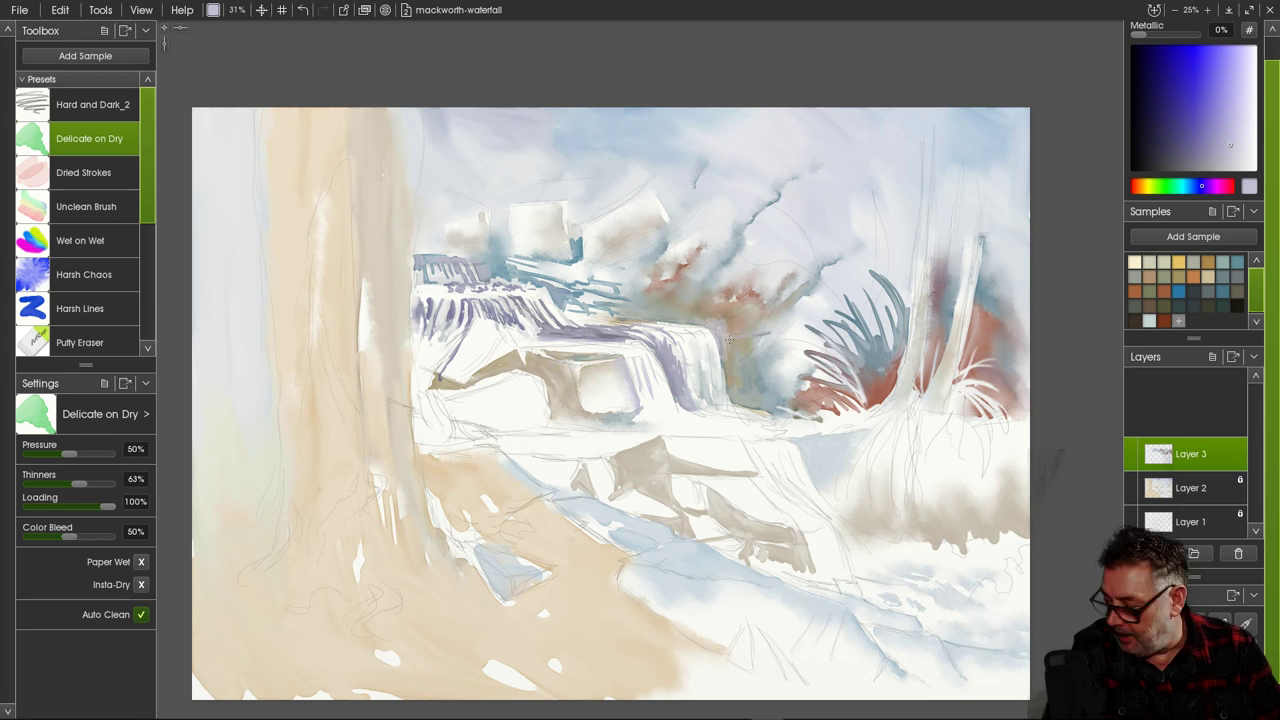
pyautogui.press('e')
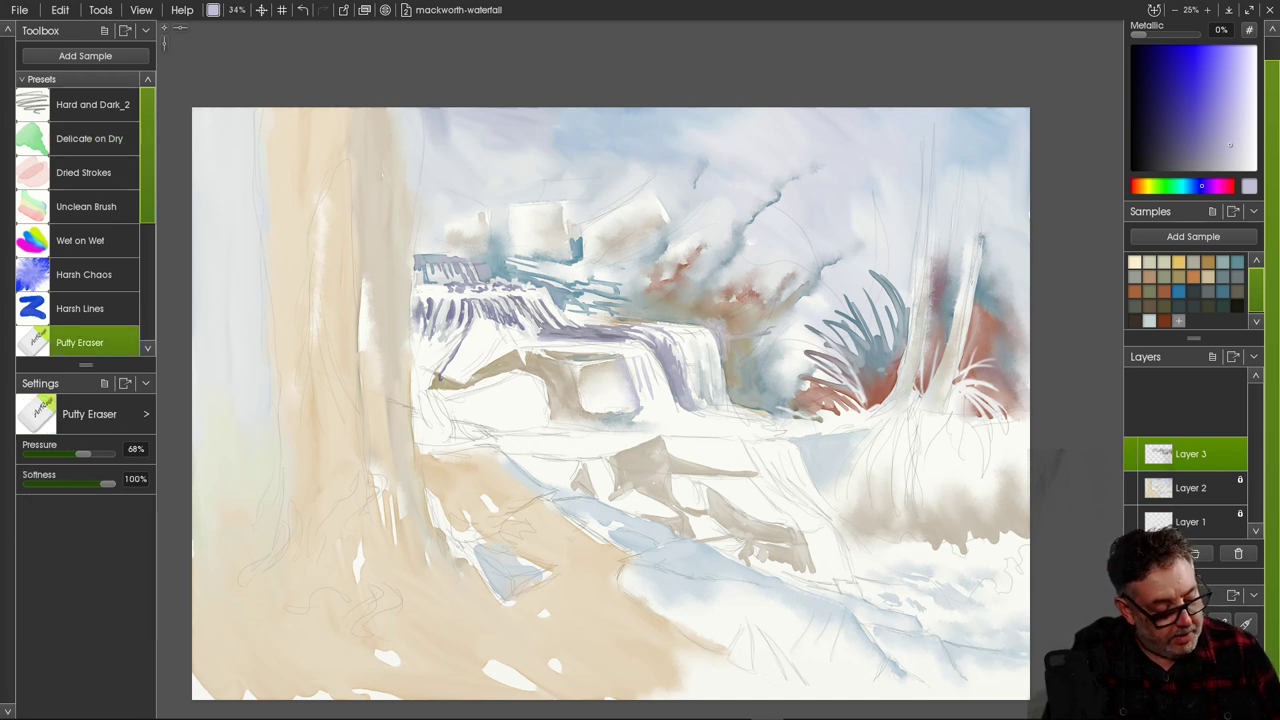
pyautogui.moveTo(764, 335)
pyautogui.mouseDown()
pyautogui.moveTo(716, 330)
pyautogui.moveTo(784, 330)
pyautogui.moveTo(718, 334)
pyautogui.moveTo(736, 336)
pyautogui.moveTo(737, 312)
pyautogui.moveTo(688, 255)
pyautogui.moveTo(693, 326)
pyautogui.moveTo(731, 347)
pyautogui.moveTo(726, 338)
pyautogui.moveTo(736, 381)
pyautogui.moveTo(731, 341)
pyautogui.moveTo(734, 380)
pyautogui.moveTo(741, 345)
pyautogui.moveTo(741, 397)
pyautogui.moveTo(744, 346)
pyautogui.moveTo(735, 396)
pyautogui.mouseUp()
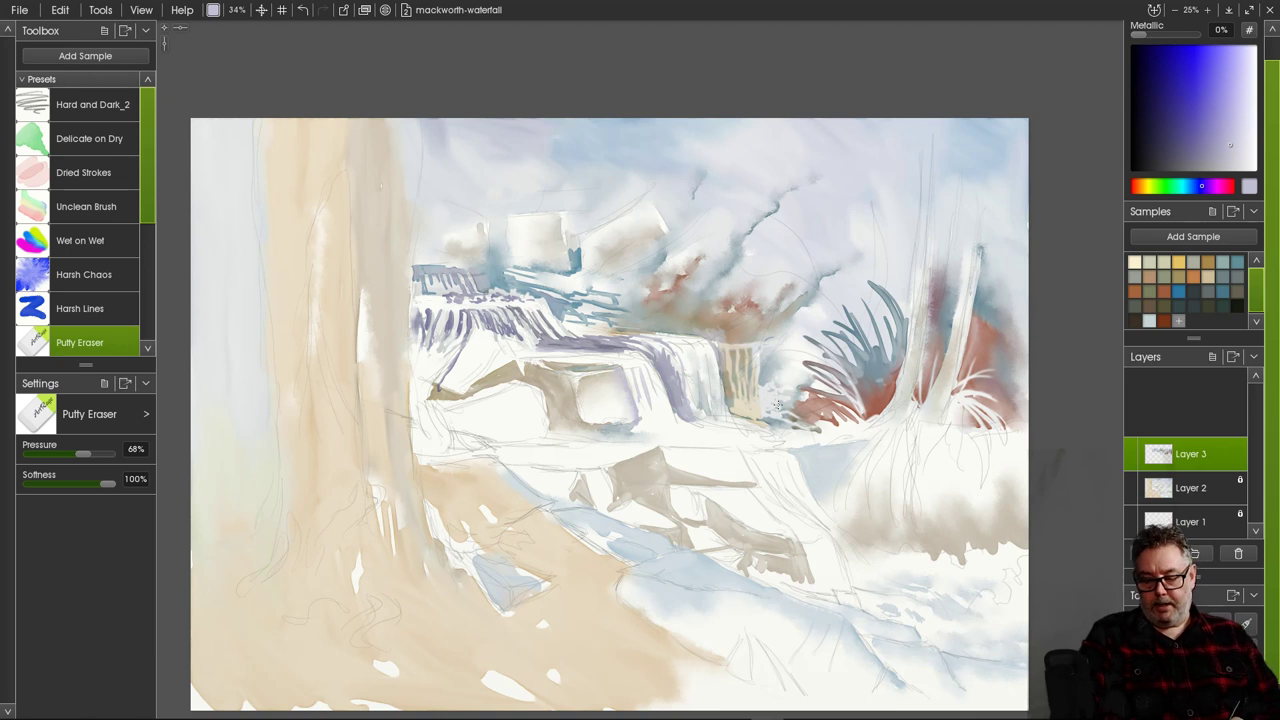
# Unlock Layer 2 and lift vertical streaks from its ochre wash to the right of the central fall with the Putty Eraser.
pyautogui.click(1190, 488)
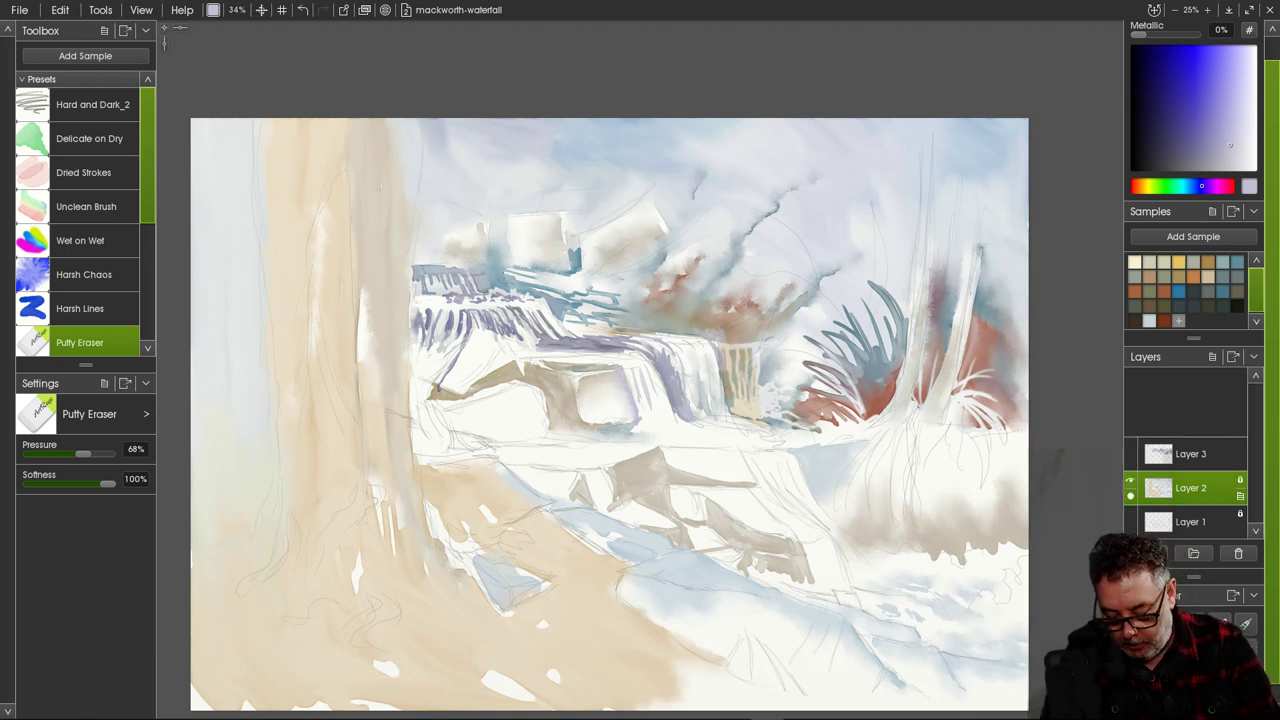
pyautogui.click(1240, 480)
pyautogui.click(1196, 480)
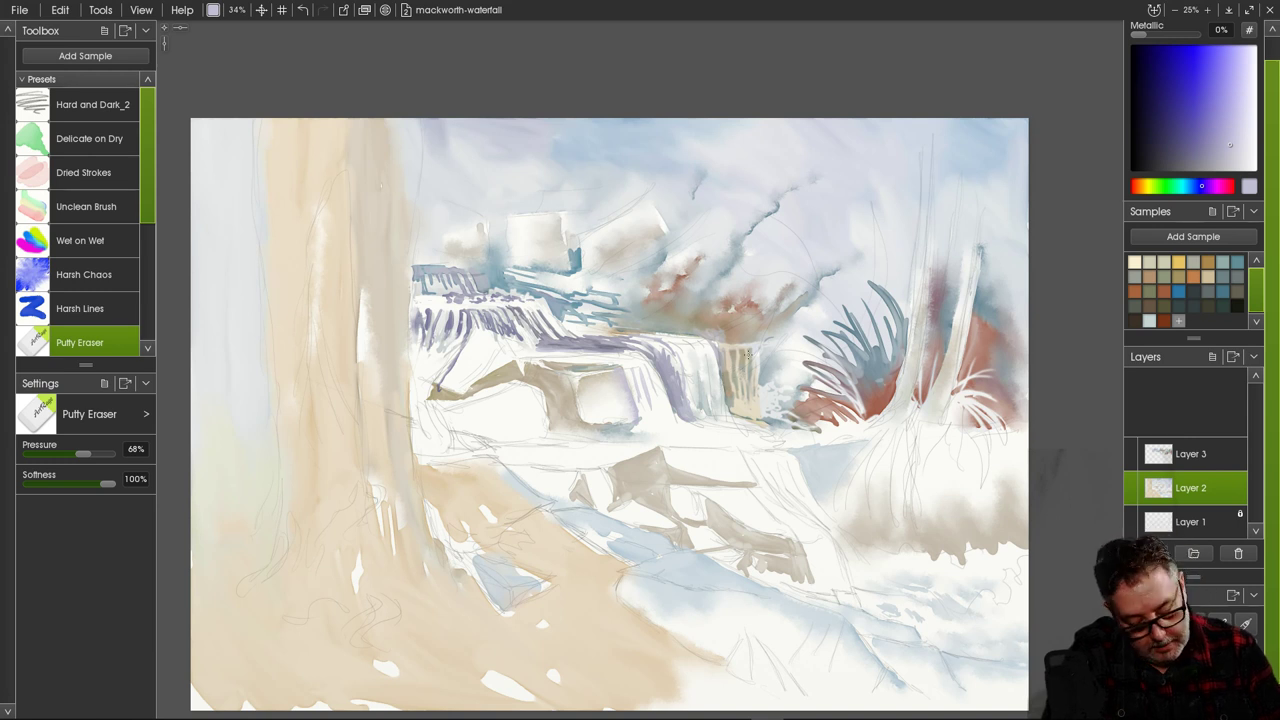
pyautogui.moveTo(755, 346); pyautogui.dragTo(751, 398)
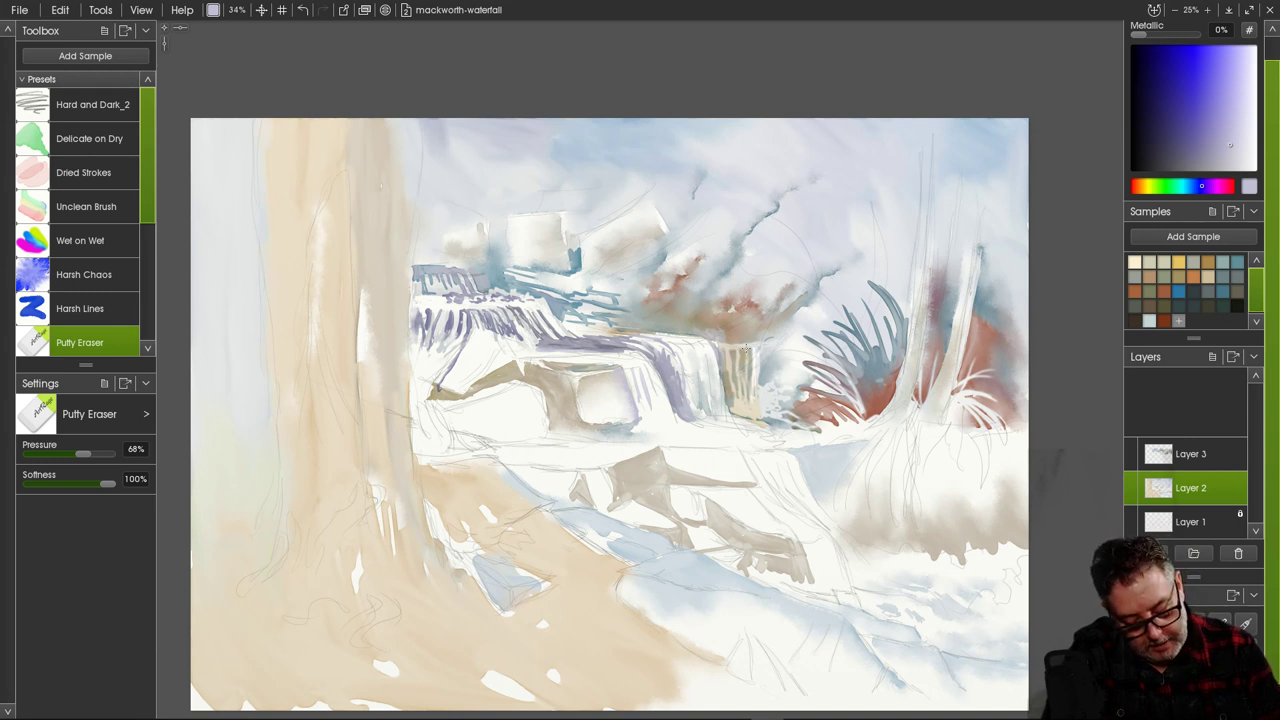
pyautogui.moveTo(746, 347)
pyautogui.mouseDown()
pyautogui.moveTo(750, 382)
pyautogui.moveTo(730, 364)
pyautogui.moveTo(734, 396)
pyautogui.mouseUp()
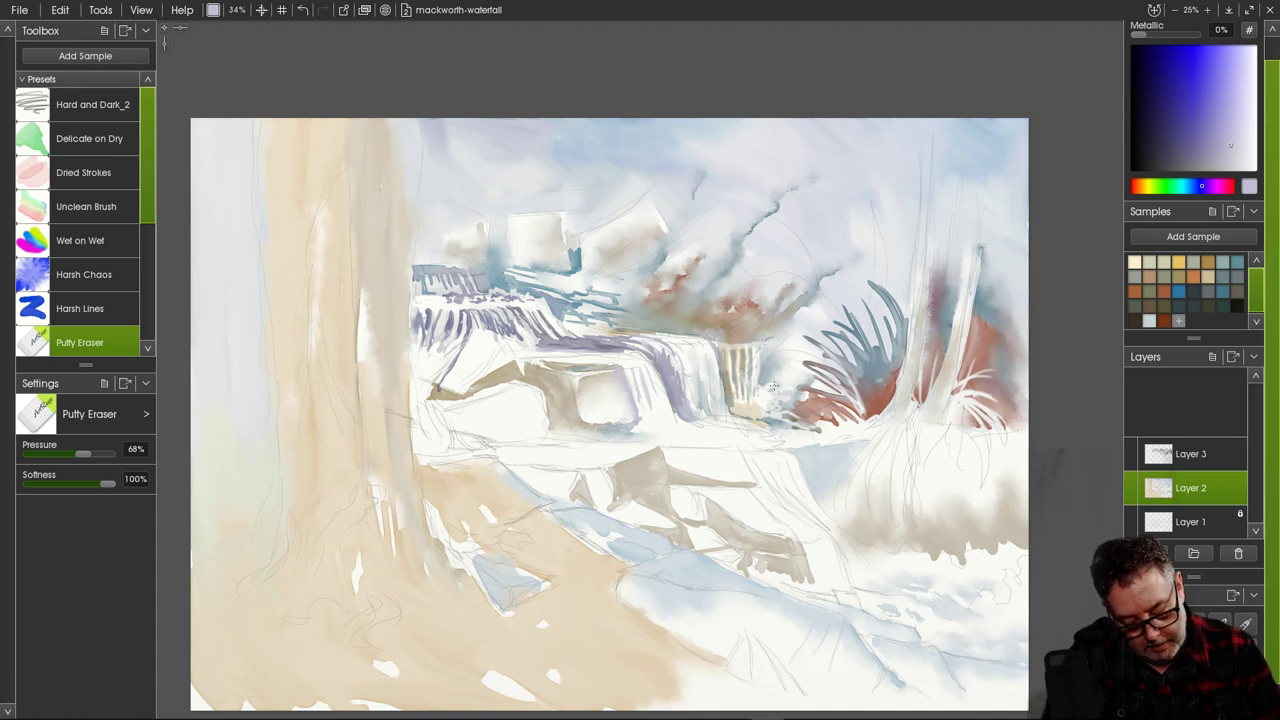
# Dab out small splash highlights on Layer 2 between the base of the right-hand fall and the rust foliage.
pyautogui.click(780, 392)
pyautogui.click(778, 396)
pyautogui.click(783, 397)
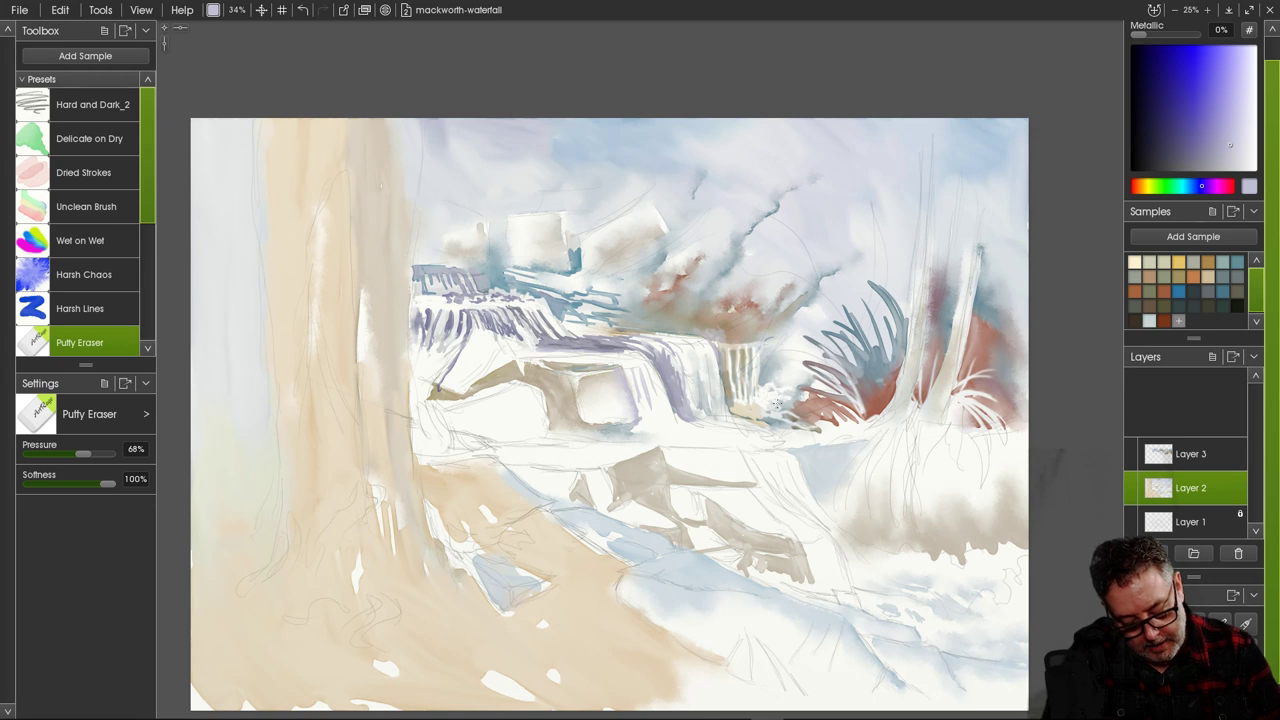
pyautogui.click(772, 405)
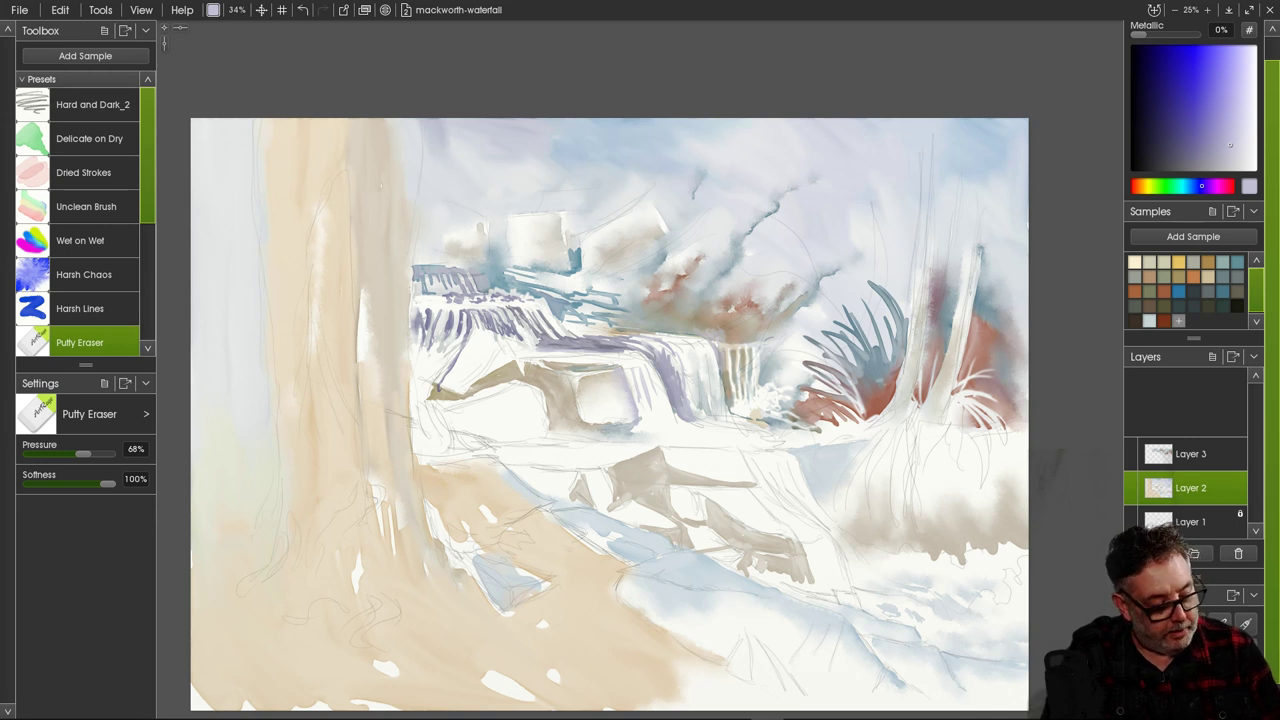
# On Layer 3, paint a small muted-violet rock at the foot of the right-hand fall using Delicate on Dry at 31% size.
pyautogui.click(1190, 454)
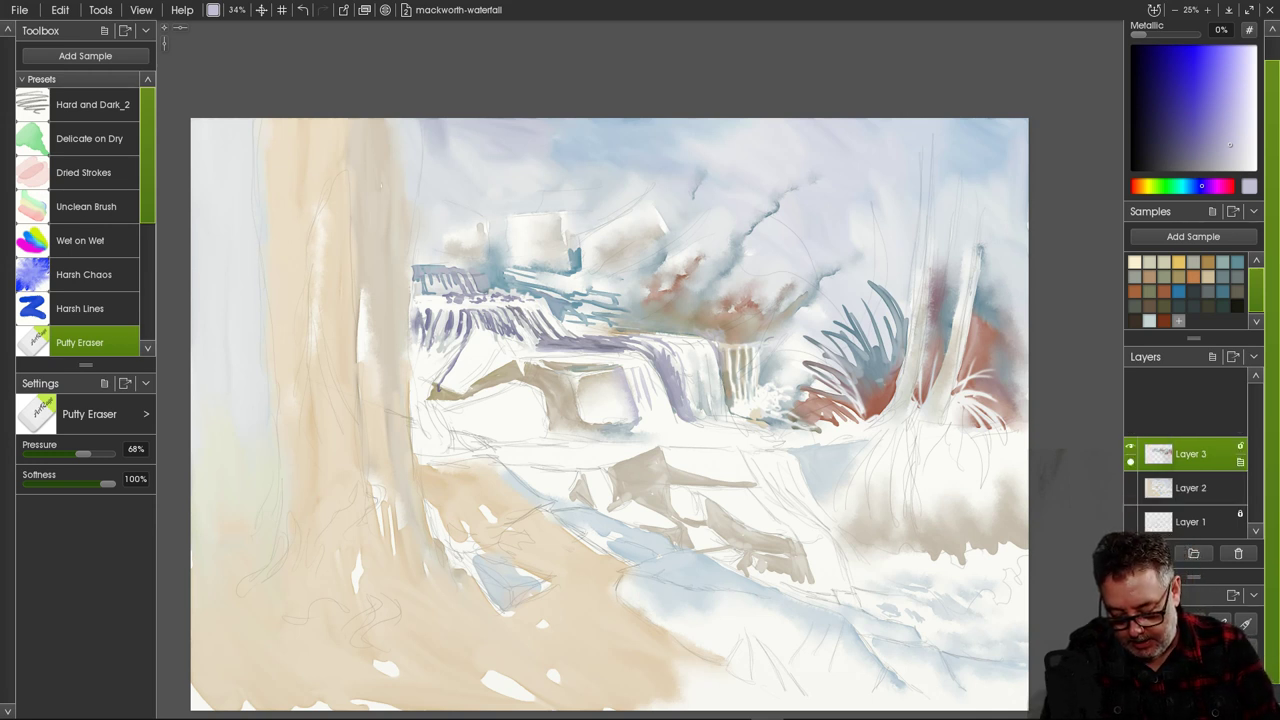
pyautogui.click(89, 138)
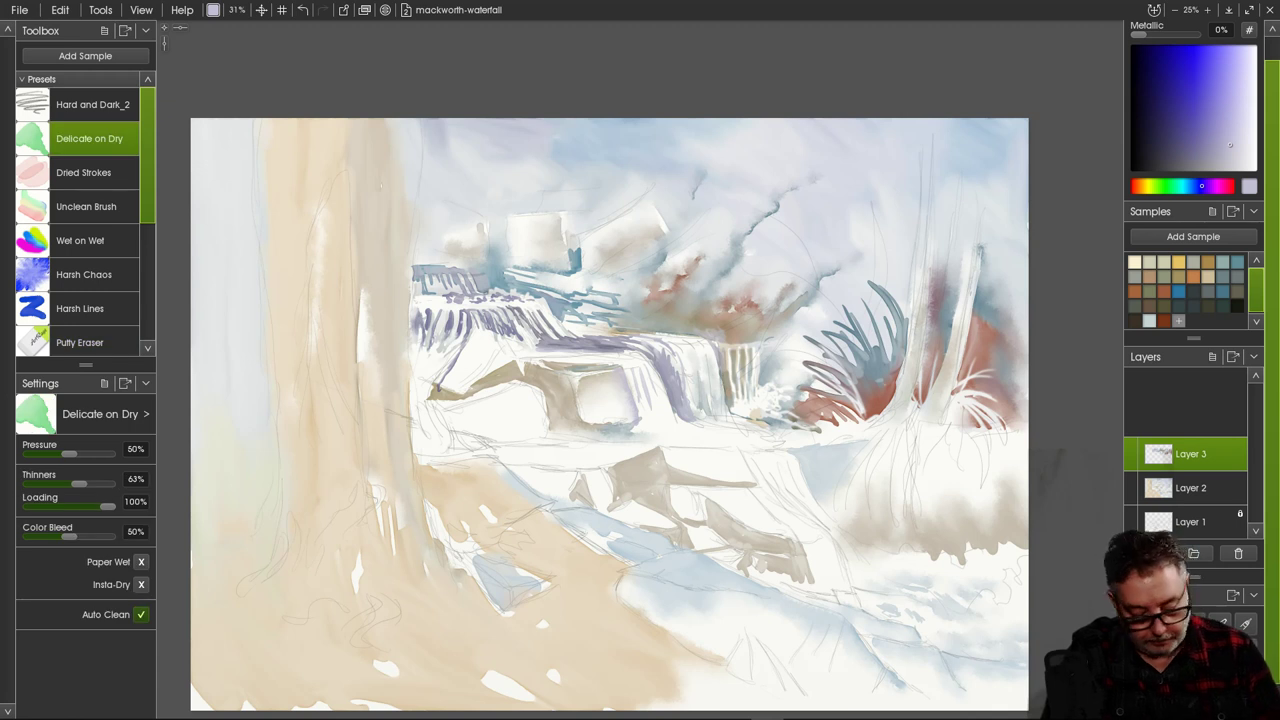
pyautogui.click(1185, 151)
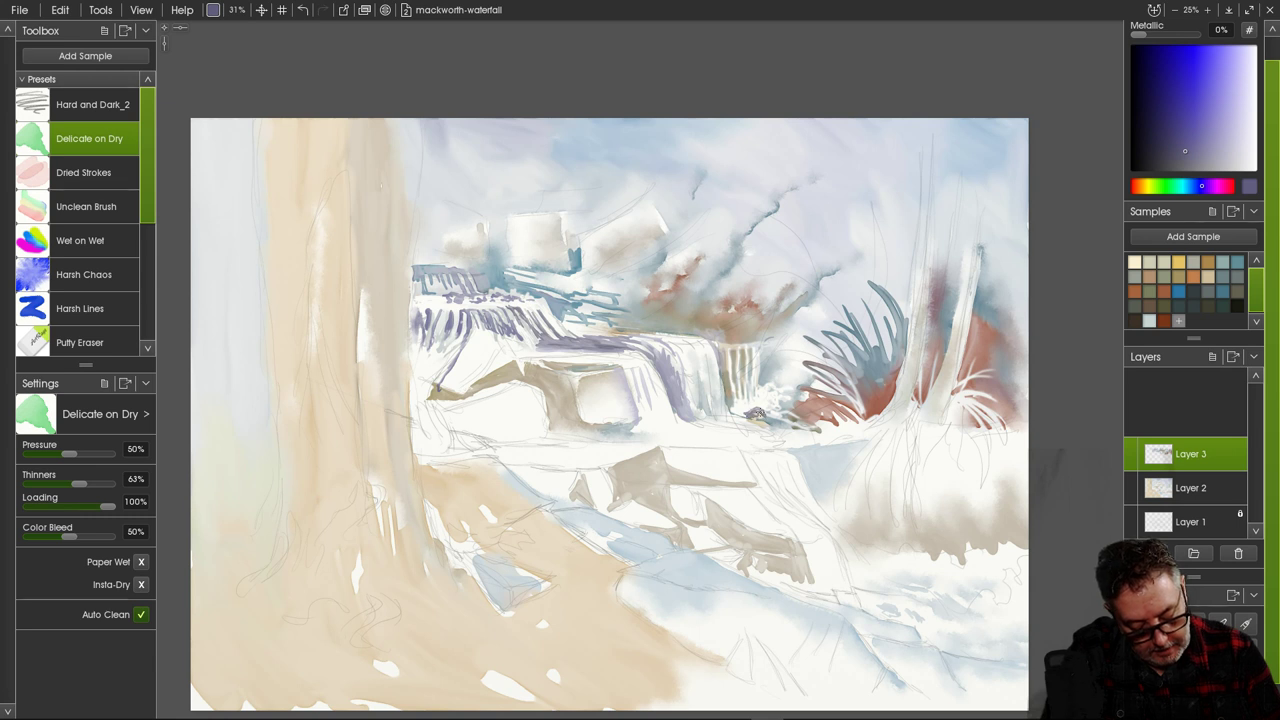
pyautogui.moveTo(756, 412); pyautogui.dragTo(755, 414)
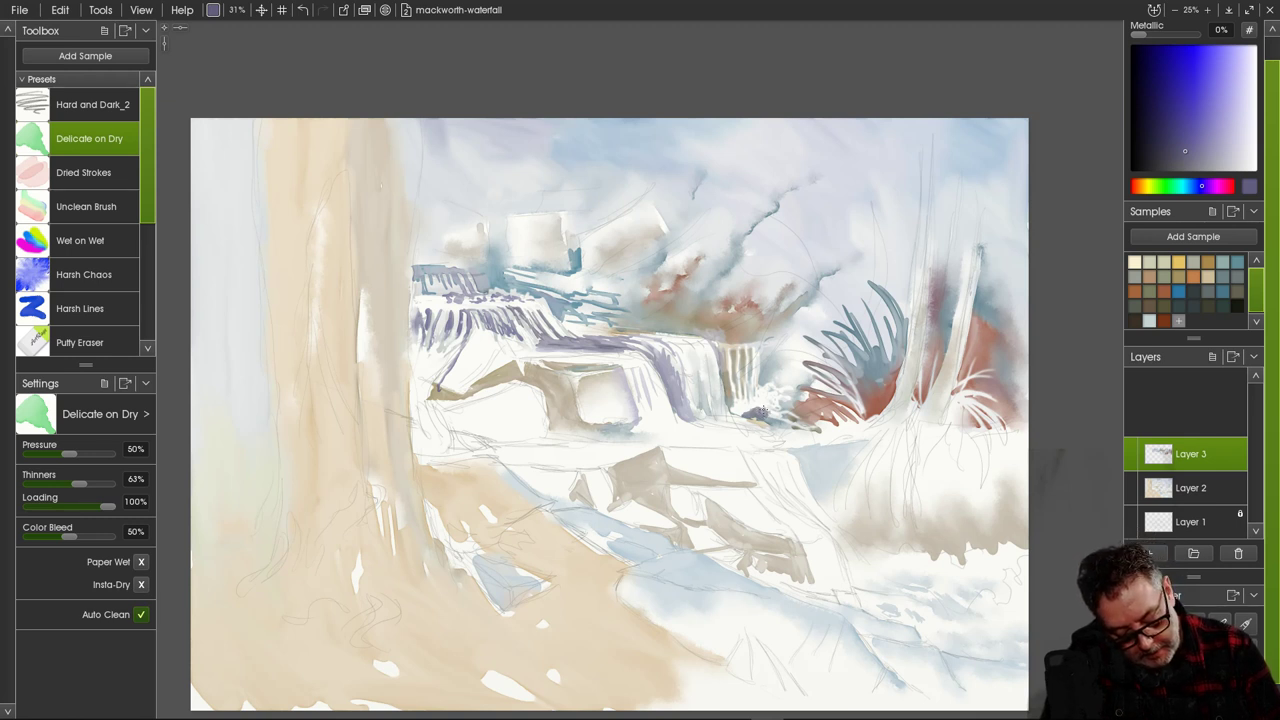
pyautogui.moveTo(763, 410)
pyautogui.mouseDown()
pyautogui.moveTo(776, 415)
pyautogui.moveTo(764, 413)
pyautogui.mouseUp()
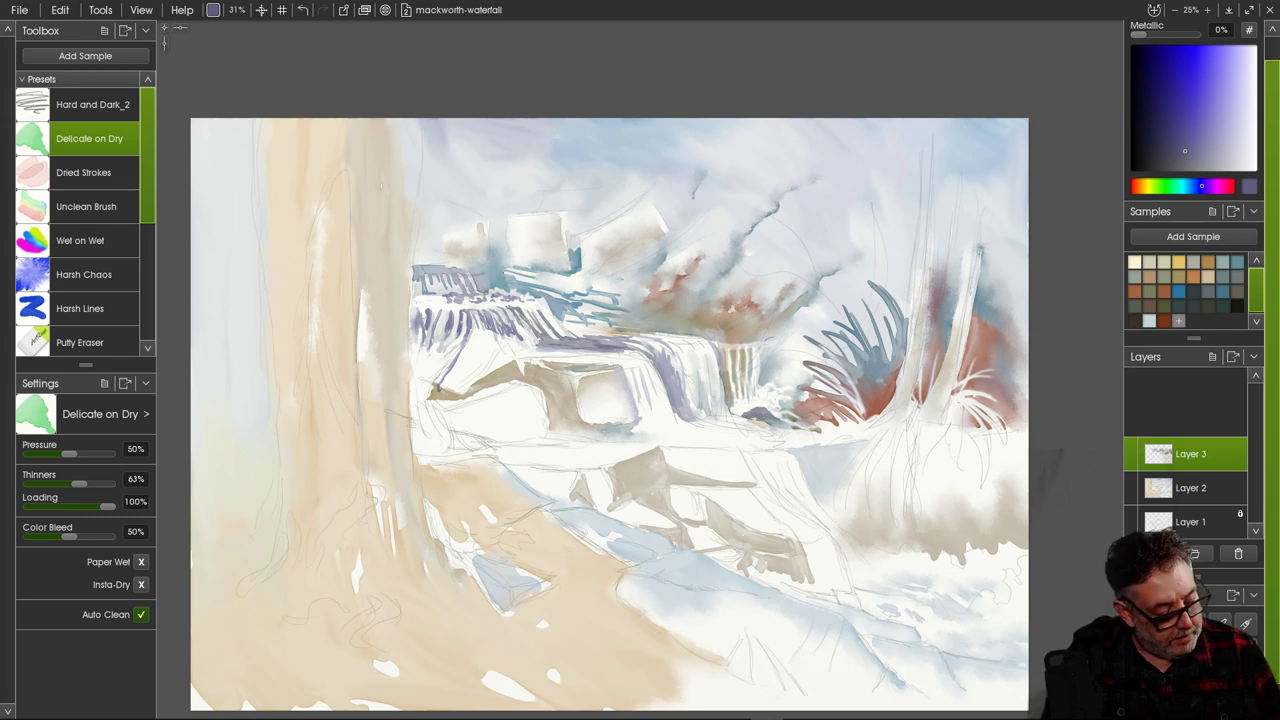
# Lighten the central waterfall's streaks and the spray at its base with the Putty Eraser, working on Layer 3 and Layer 2.
pyautogui.press('e')
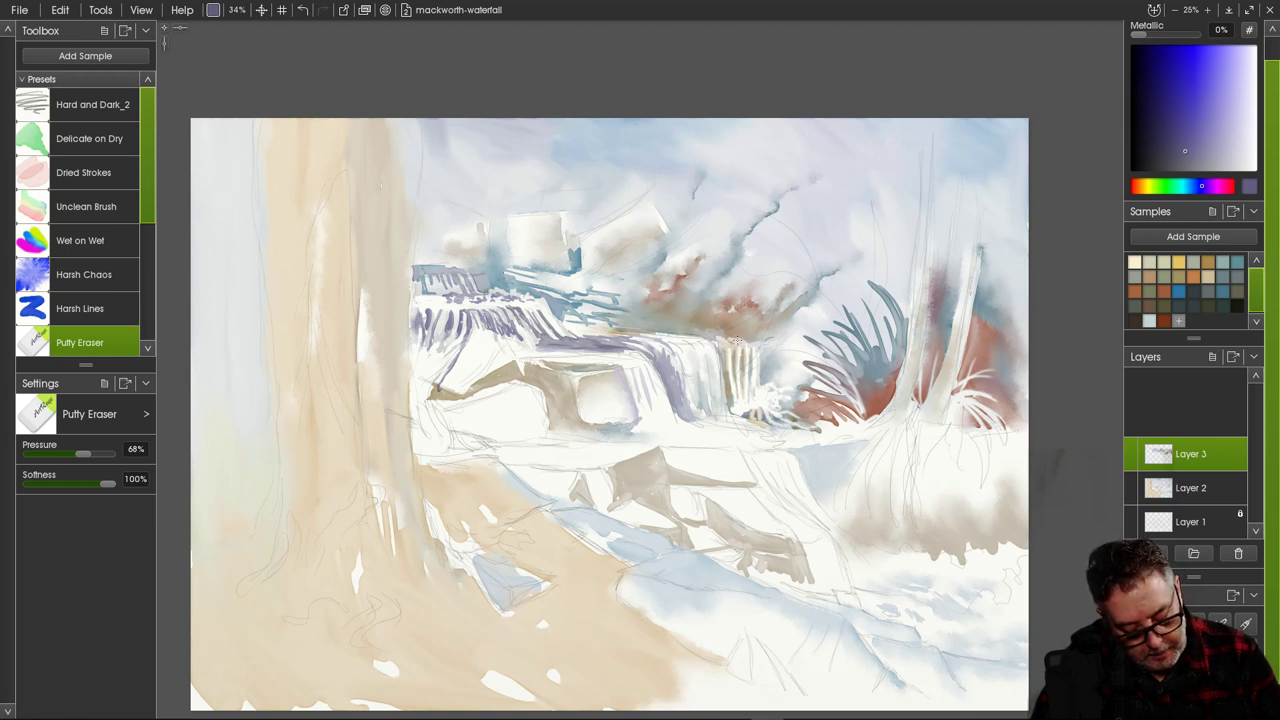
pyautogui.click(1190, 488)
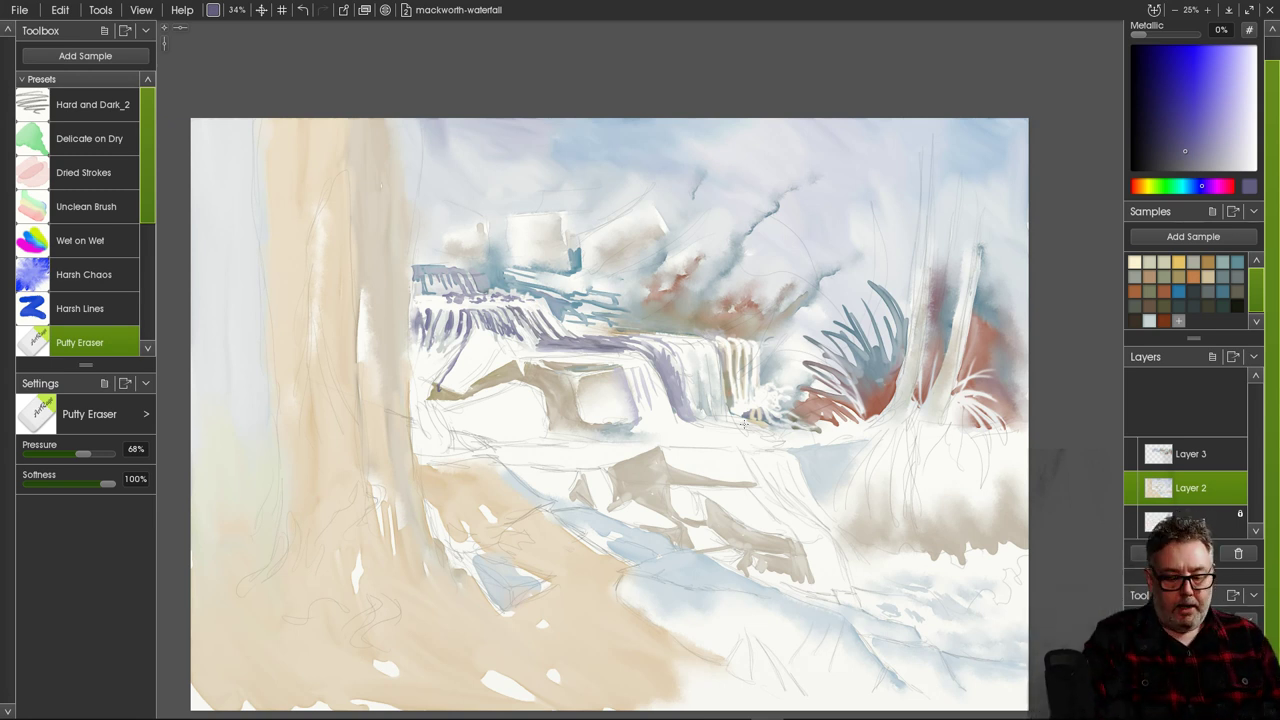
pyautogui.rightClick(511, 231)
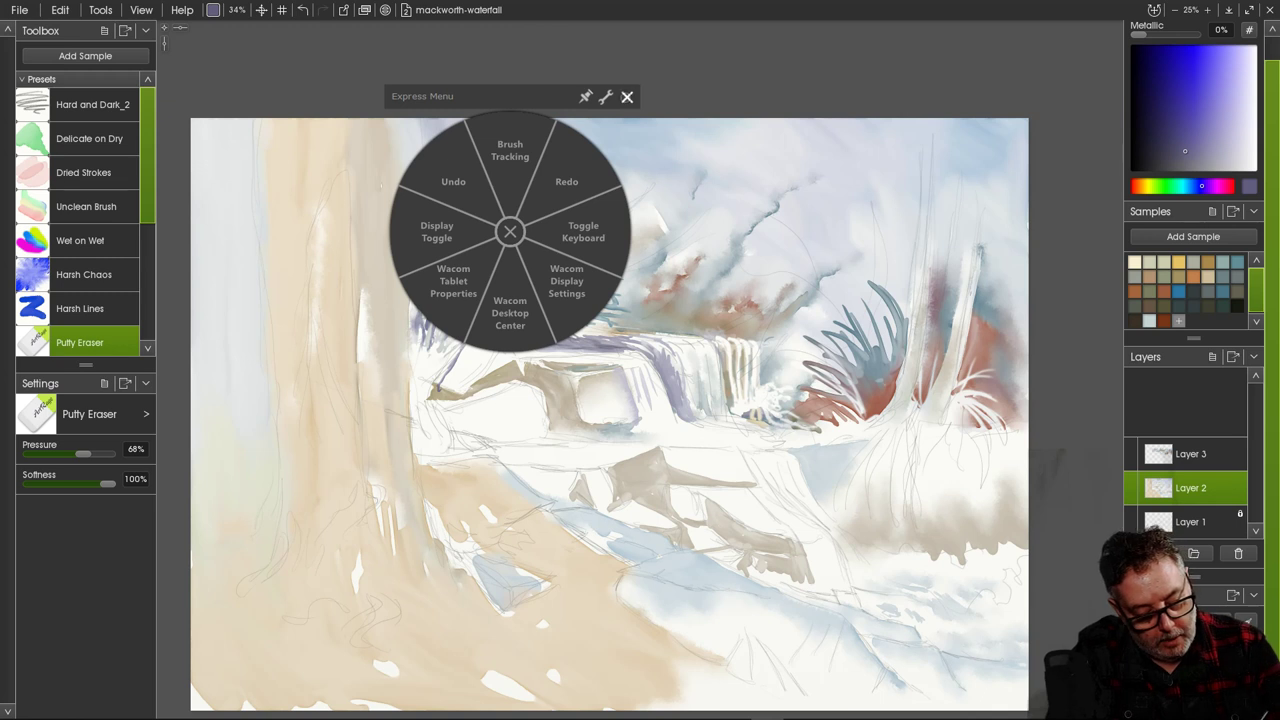
pyautogui.click(627, 98)
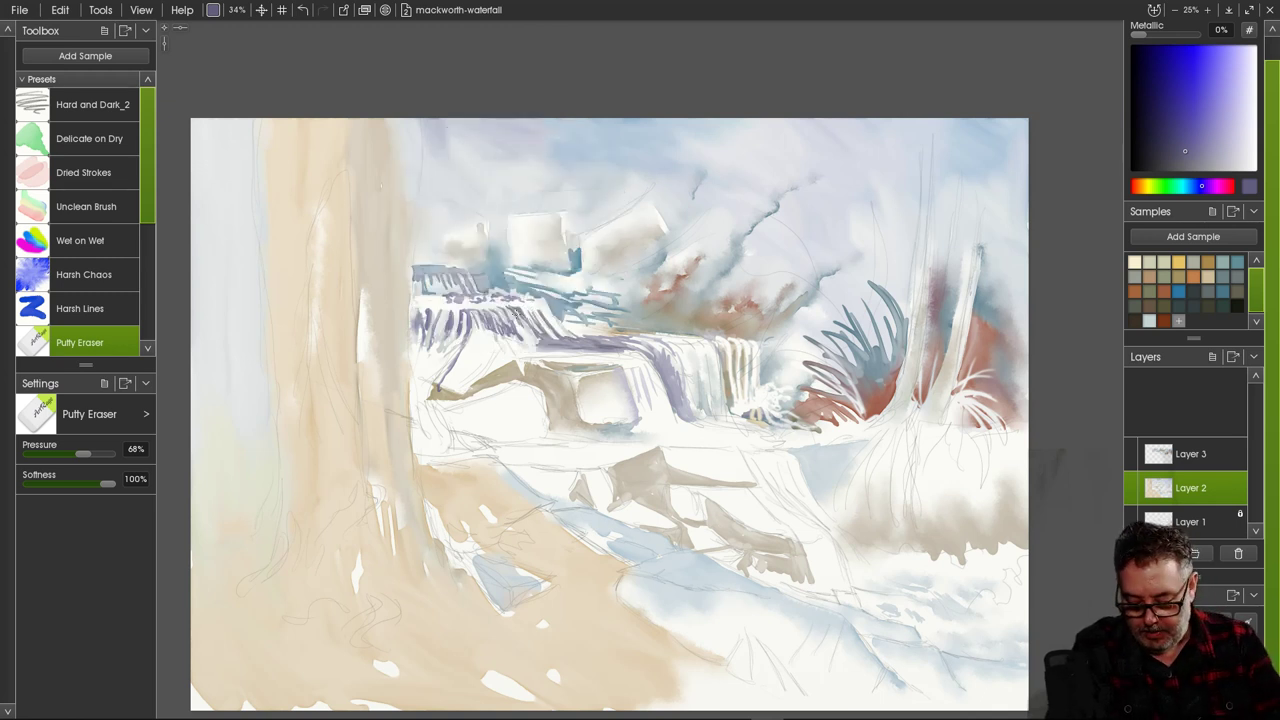
pyautogui.click(1190, 454)
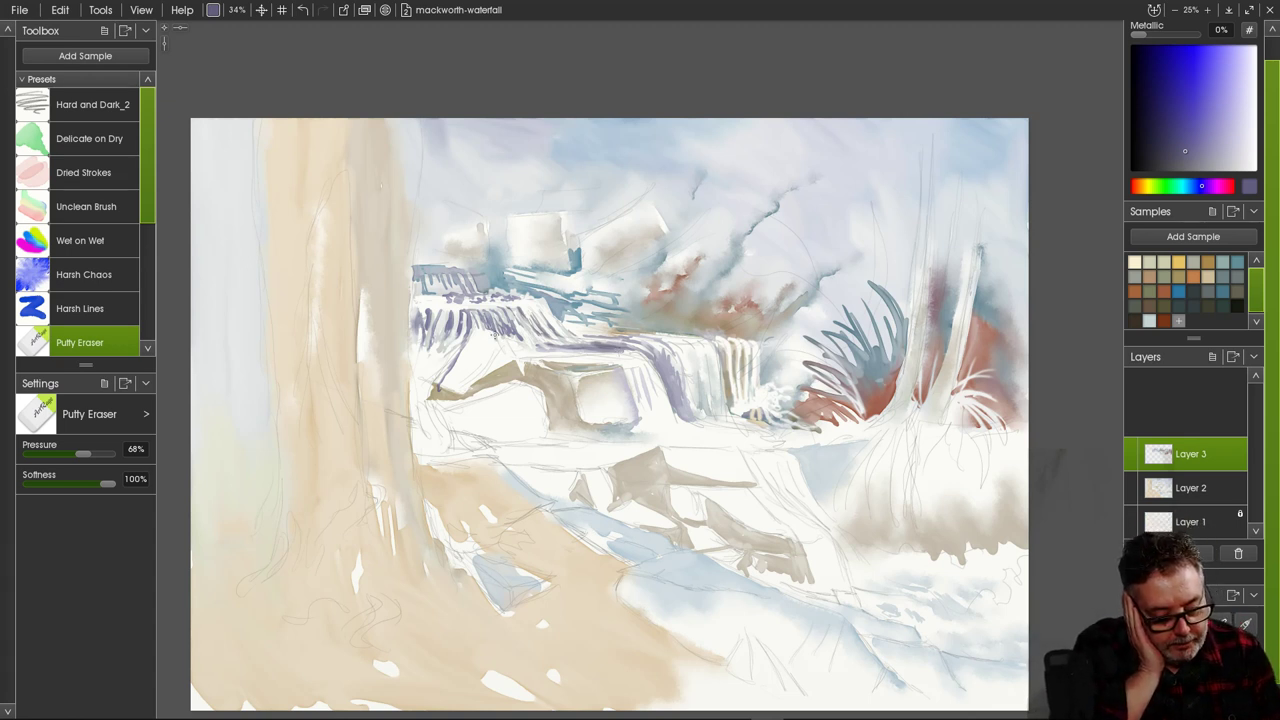
pyautogui.click(1190, 488)
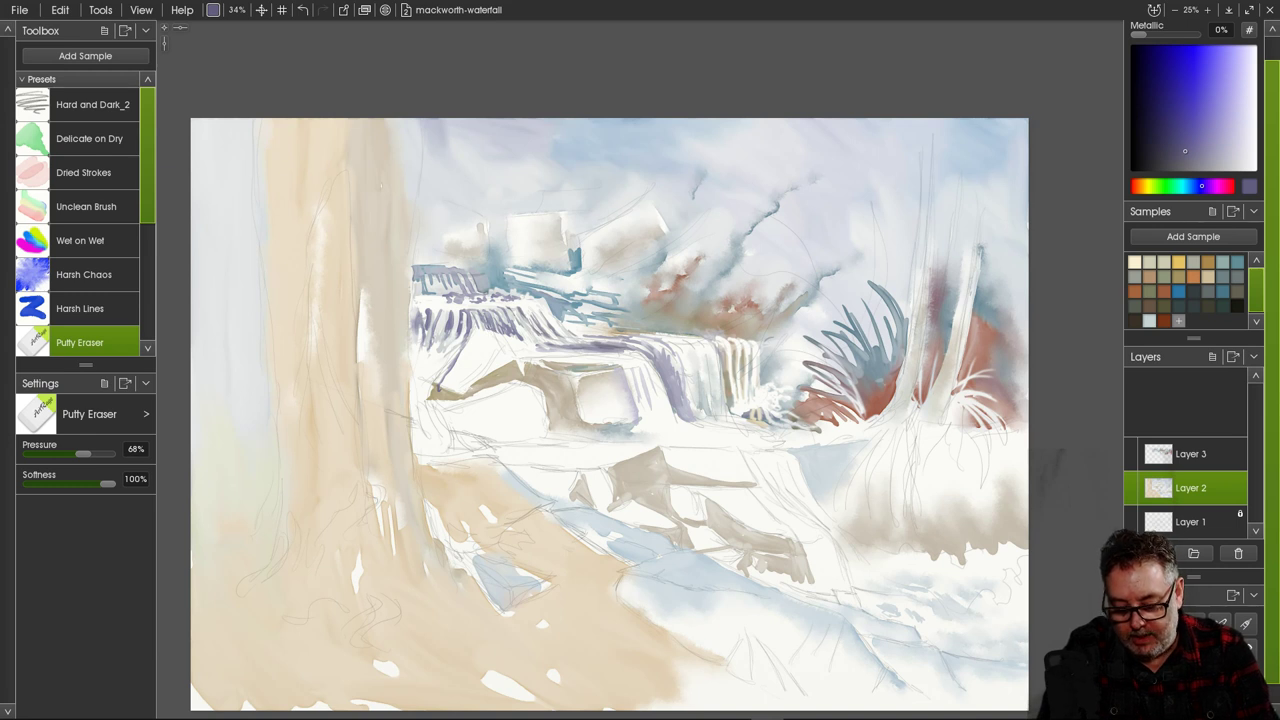
# Paint a light blue wash on the rounded rock under the upper cascade on Layer 2, using Delicate on Dry at 100% size.
pyautogui.click(1237, 262)
pyautogui.moveTo(1192, 143); pyautogui.dragTo(1213, 133)
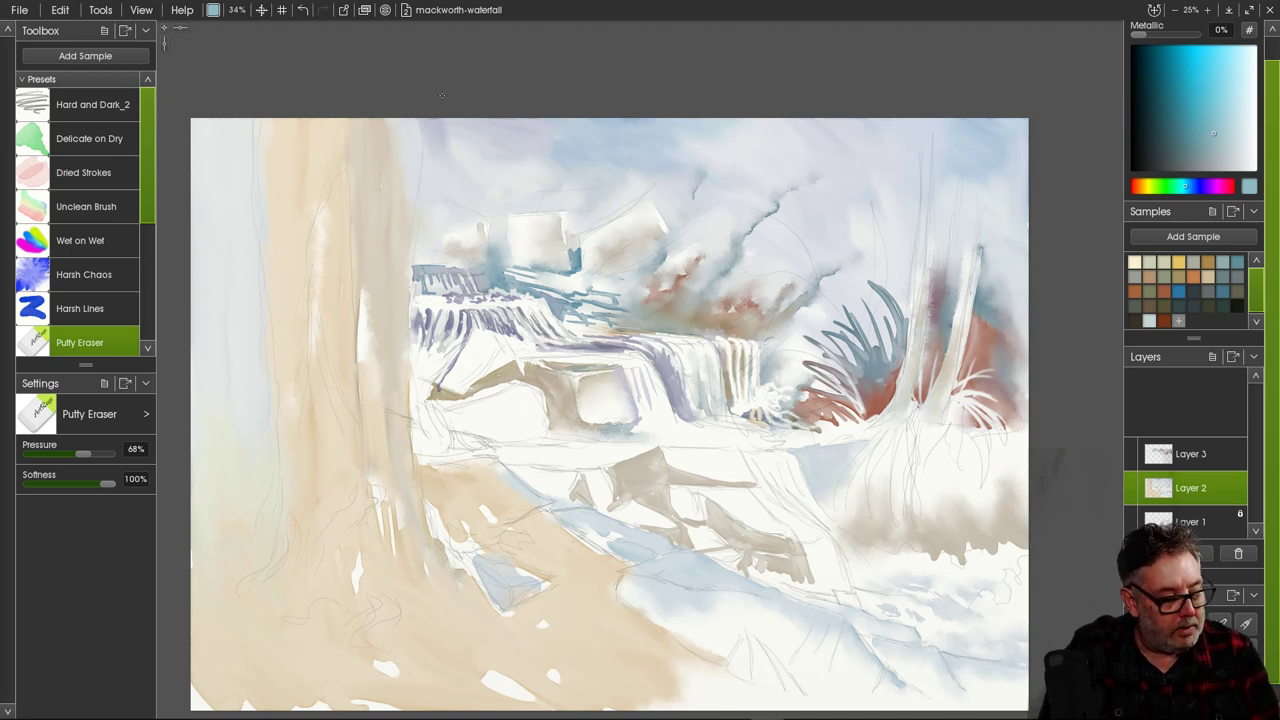
pyautogui.click(89, 138)
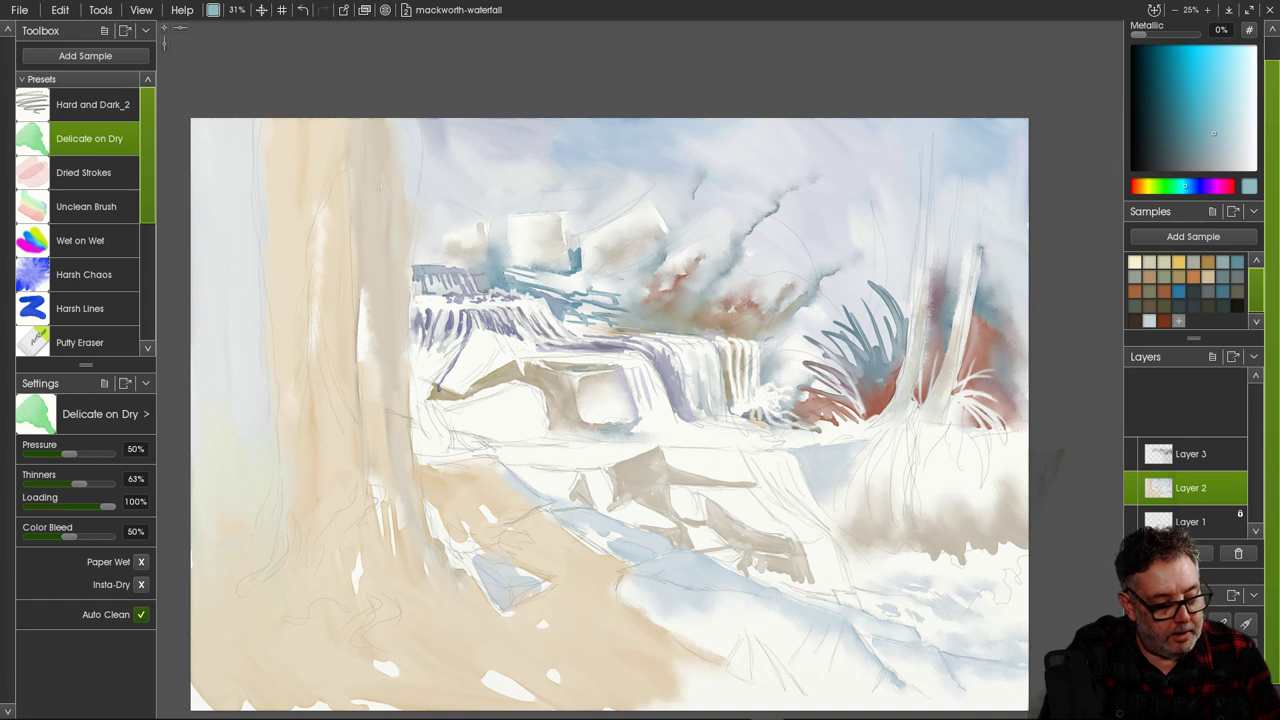
pyautogui.moveTo(237, 10); pyautogui.dragTo(392, 34)
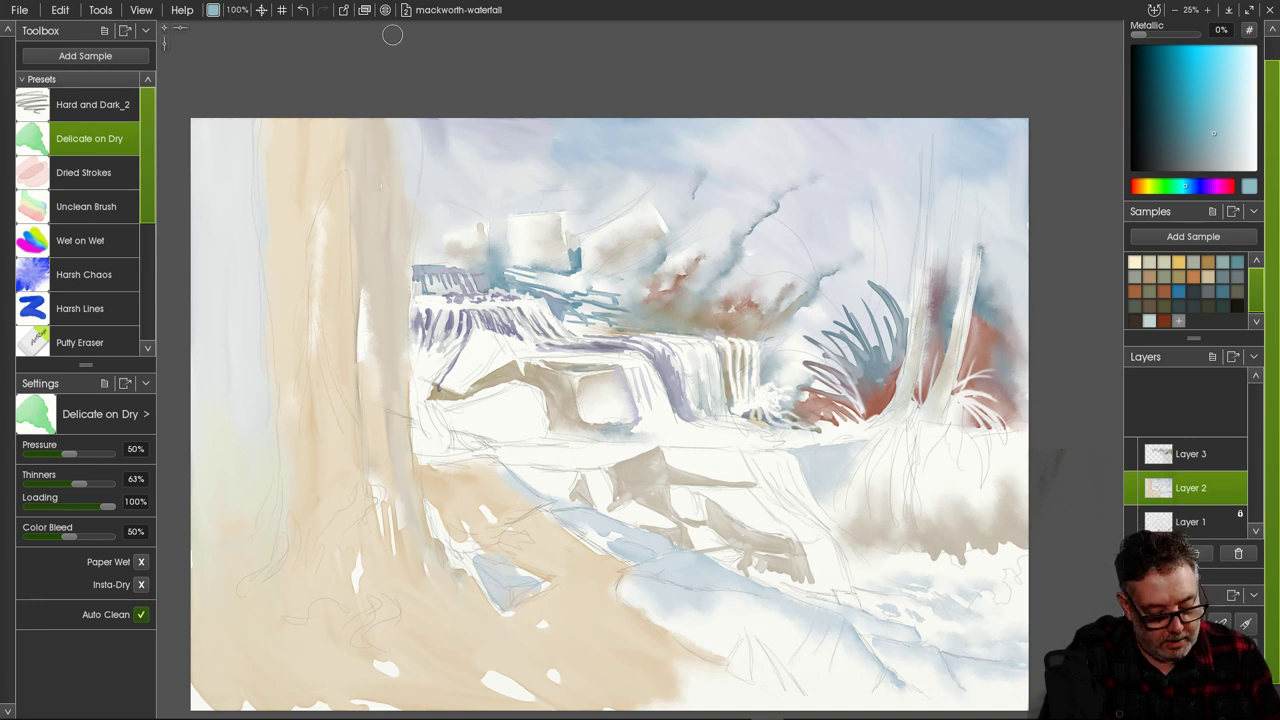
pyautogui.moveTo(512, 408)
pyautogui.mouseDown()
pyautogui.moveTo(508, 396)
pyautogui.moveTo(534, 398)
pyautogui.moveTo(538, 413)
pyautogui.moveTo(512, 400)
pyautogui.moveTo(522, 424)
pyautogui.moveTo(546, 424)
pyautogui.moveTo(500, 436)
pyautogui.moveTo(510, 426)
pyautogui.mouseUp()
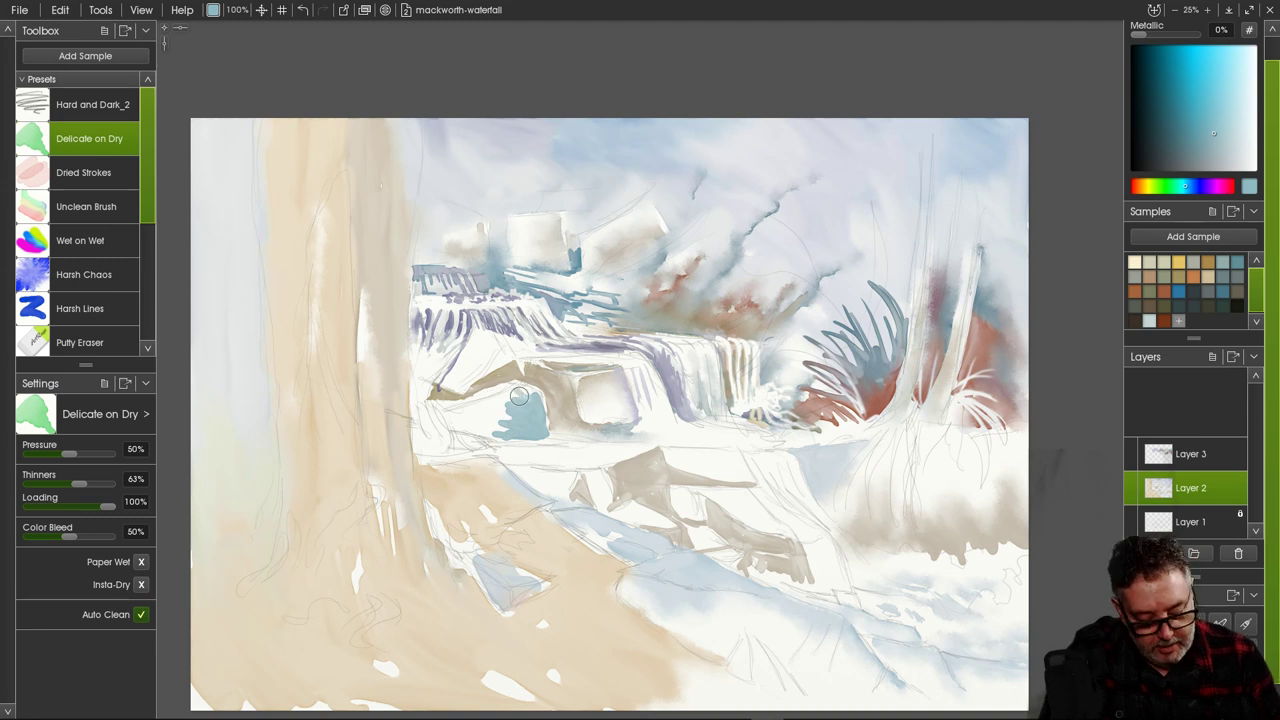
# Fill out the rounded rock with a light mint green wash and soften it with Harsh Chaos.
pyautogui.click(1177, 186)
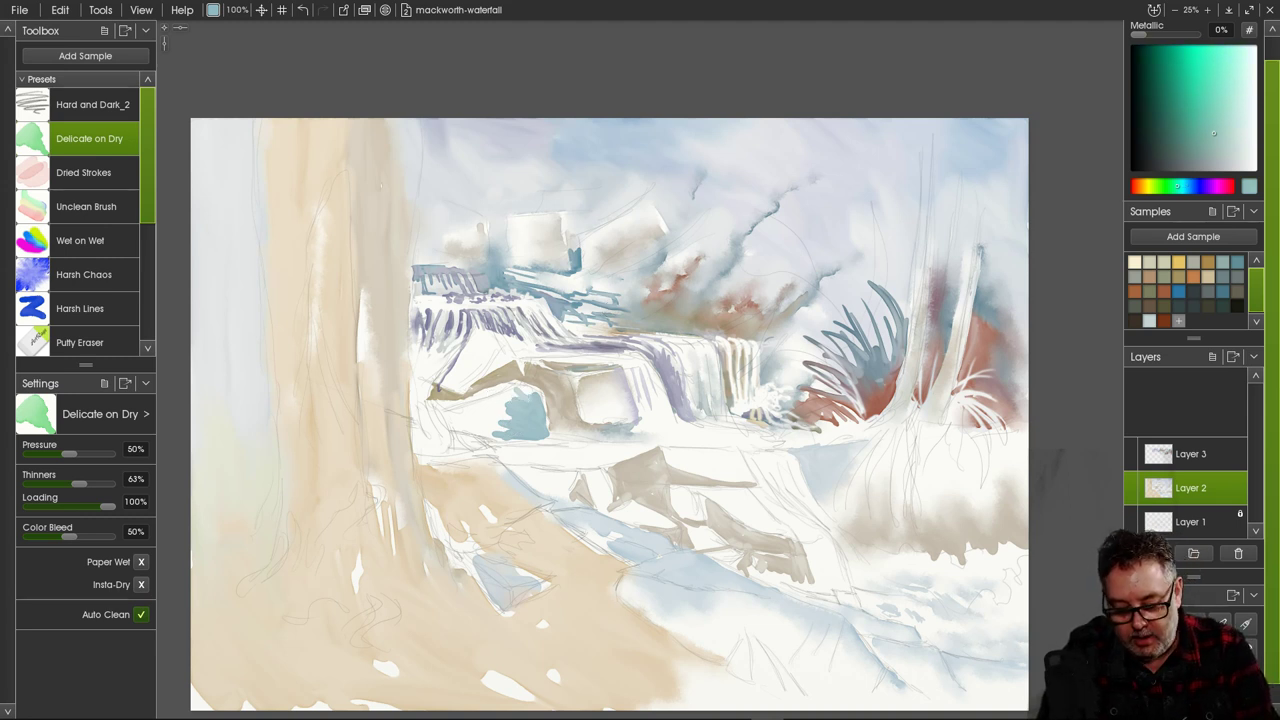
pyautogui.moveTo(509, 393)
pyautogui.mouseDown()
pyautogui.moveTo(483, 416)
pyautogui.moveTo(531, 379)
pyautogui.moveTo(487, 404)
pyautogui.moveTo(529, 397)
pyautogui.moveTo(485, 403)
pyautogui.moveTo(514, 390)
pyautogui.mouseUp()
pyautogui.click(1218, 105)
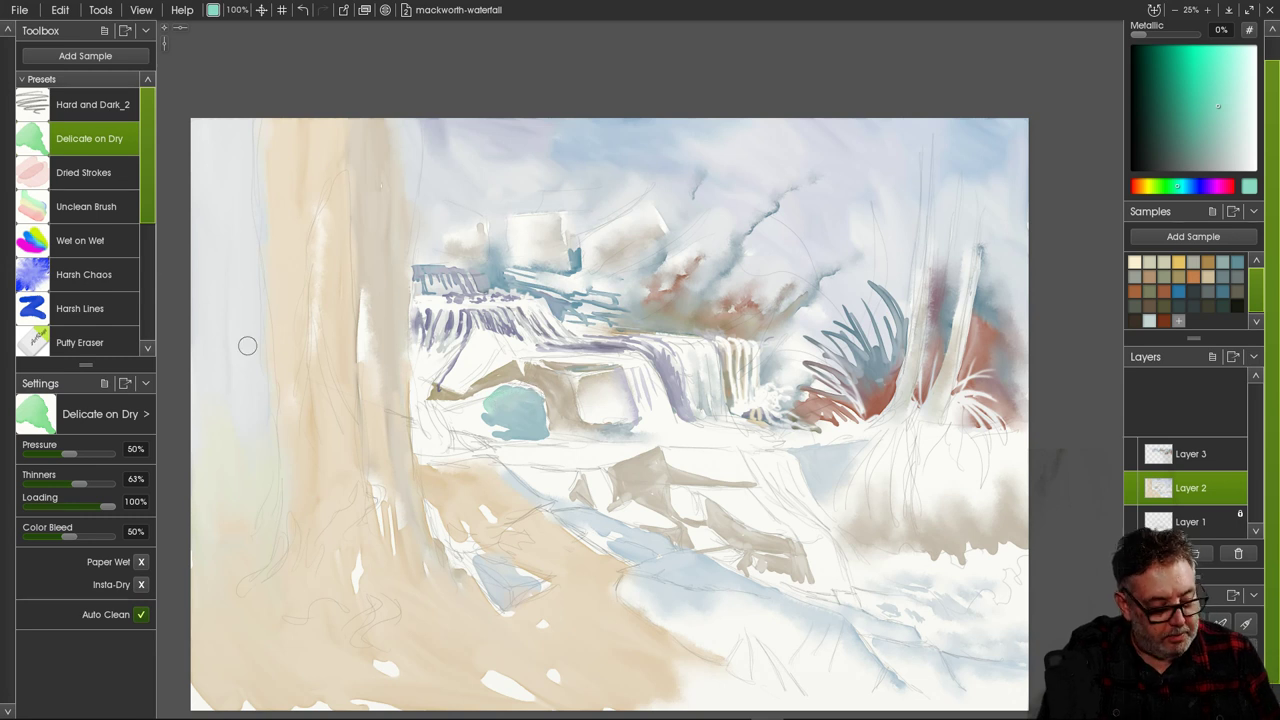
pyautogui.click(84, 274)
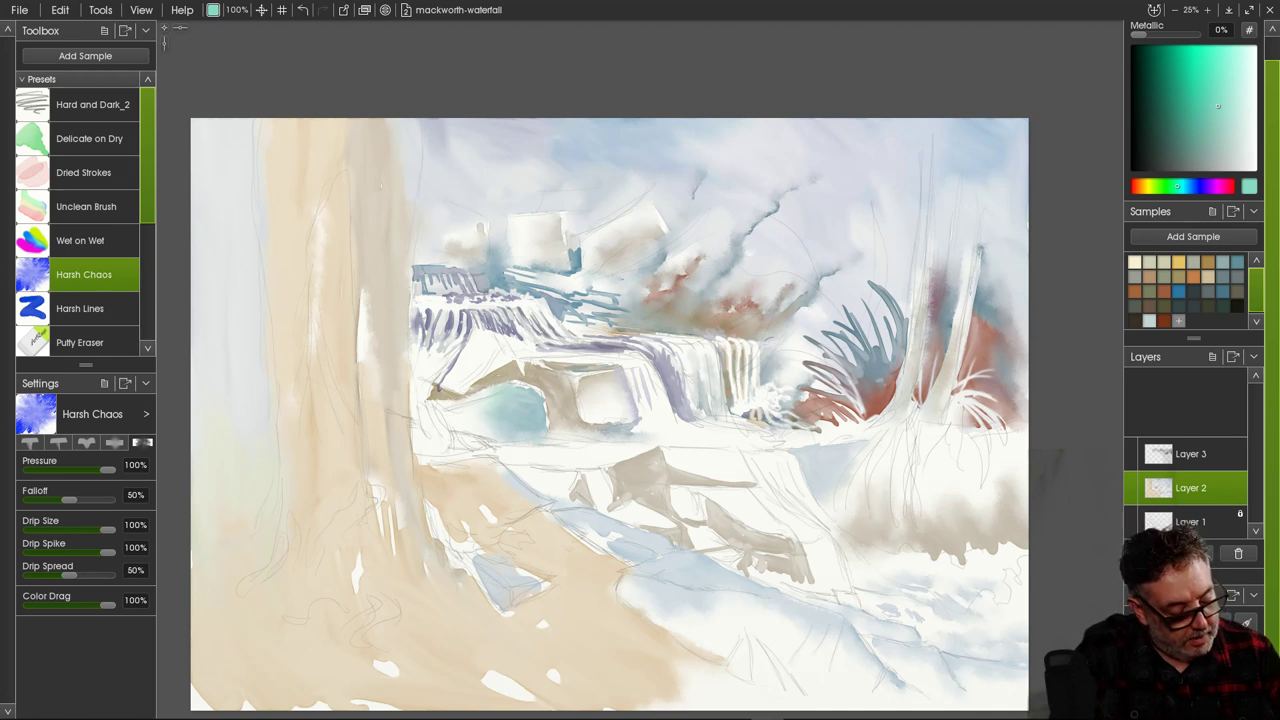
# Extend the mint green across the rounded rock's left side with Delicate on Dry and blend it with Harsh Chaos.
pyautogui.click(88, 138)
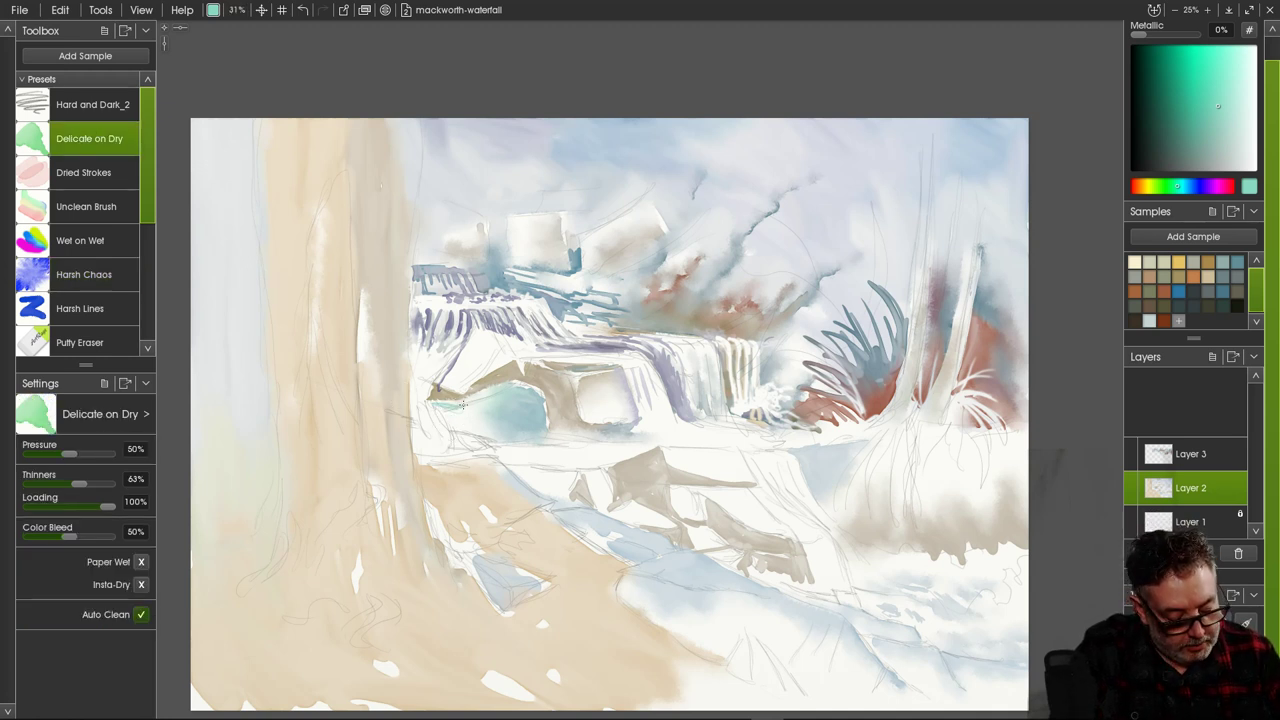
pyautogui.moveTo(463, 404); pyautogui.dragTo(432, 404)
pyautogui.moveTo(434, 398); pyautogui.dragTo(453, 408)
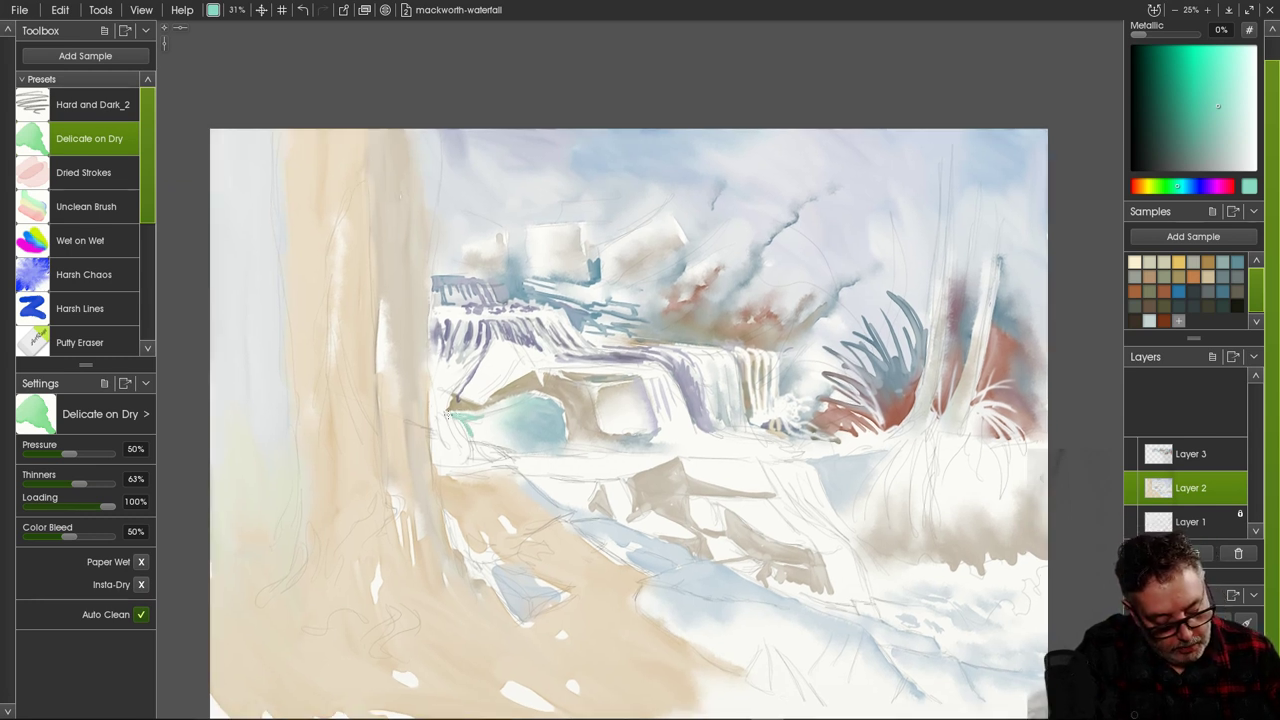
pyautogui.moveTo(448, 416)
pyautogui.mouseDown()
pyautogui.moveTo(452, 432)
pyautogui.moveTo(502, 413)
pyautogui.moveTo(492, 435)
pyautogui.mouseUp()
pyautogui.click(84, 274)
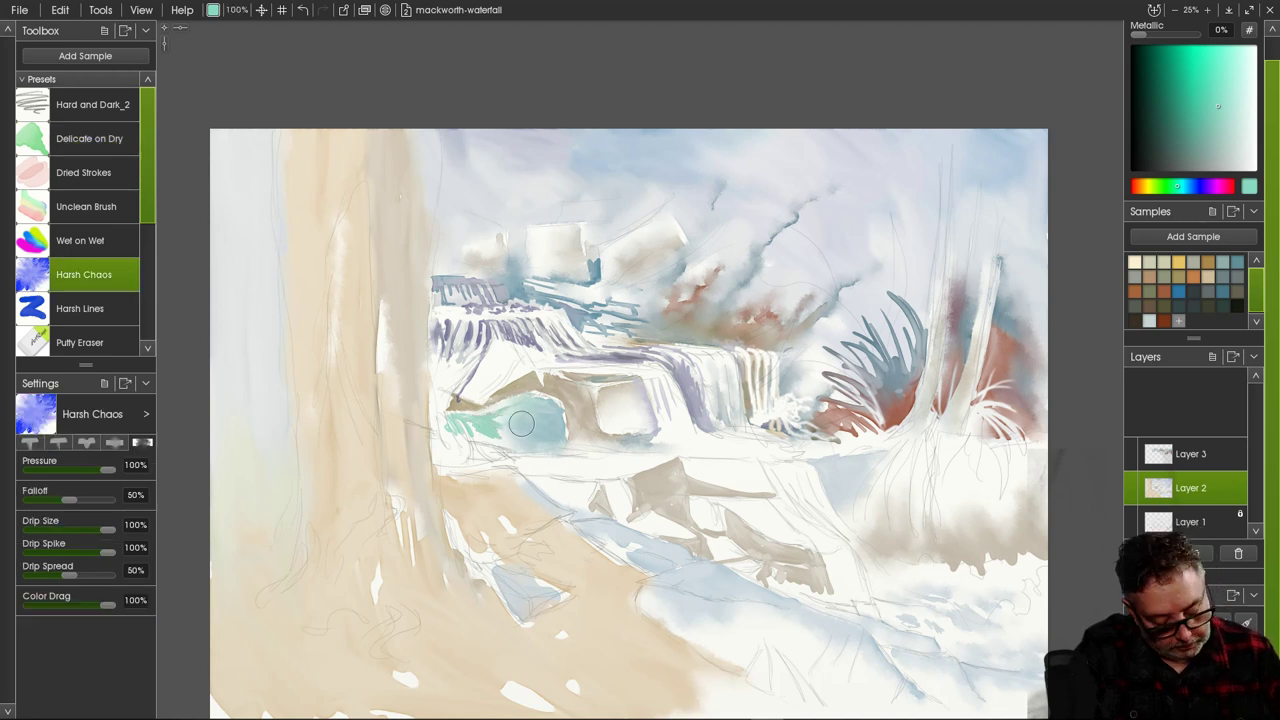
pyautogui.moveTo(480, 432)
pyautogui.mouseDown()
pyautogui.moveTo(518, 432)
pyautogui.moveTo(508, 445)
pyautogui.moveTo(473, 420)
pyautogui.mouseUp()
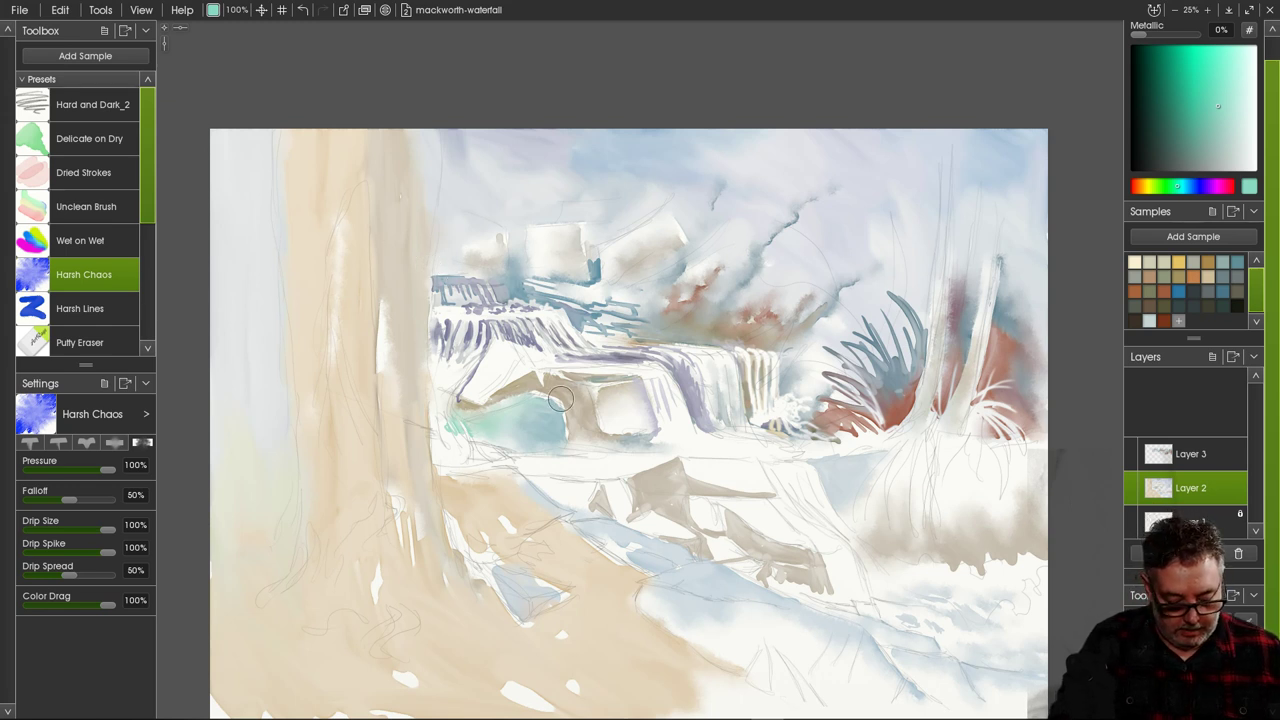
# Paint the angular rock above the green one in a beige sampled from the neighbouring rock, using Delicate on Dry at 53% size.
pyautogui.scroll(-2, 555, 346)
pyautogui.scroll(-2, 627, 348)
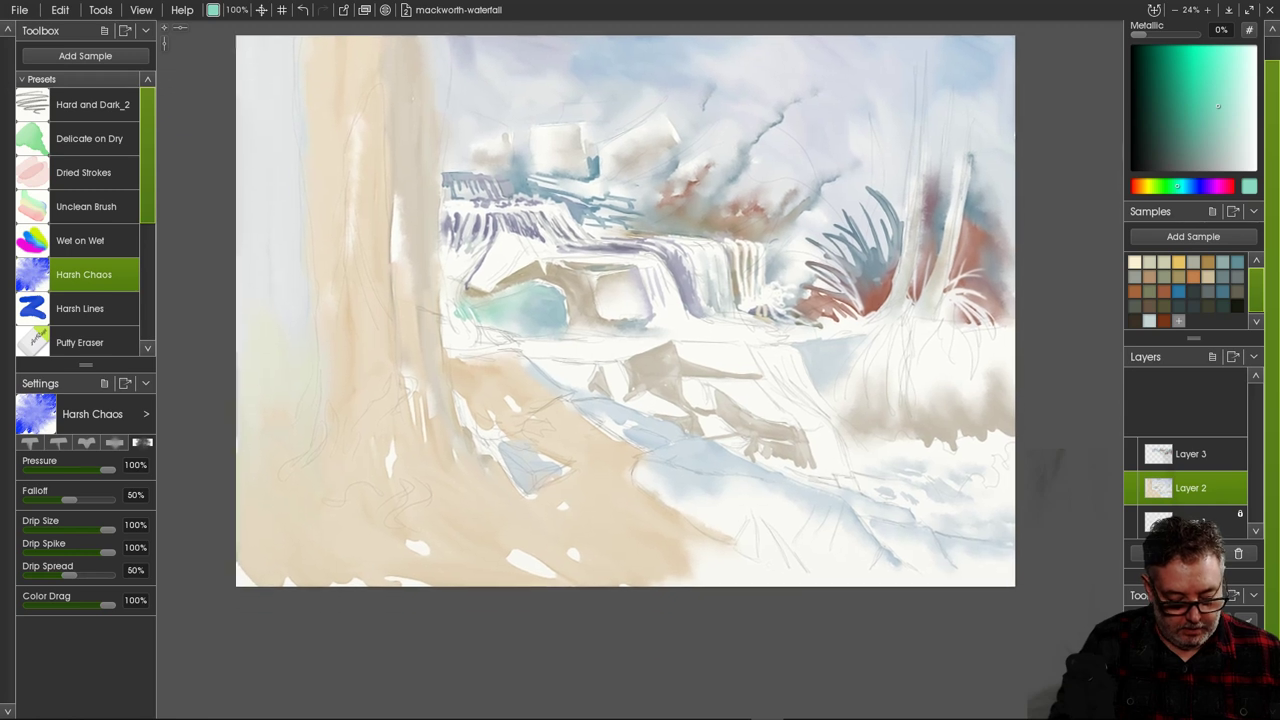
pyautogui.scroll(3, 627, 348)
pyautogui.scroll(-2, 627, 348)
pyautogui.scroll(1, 383, 266)
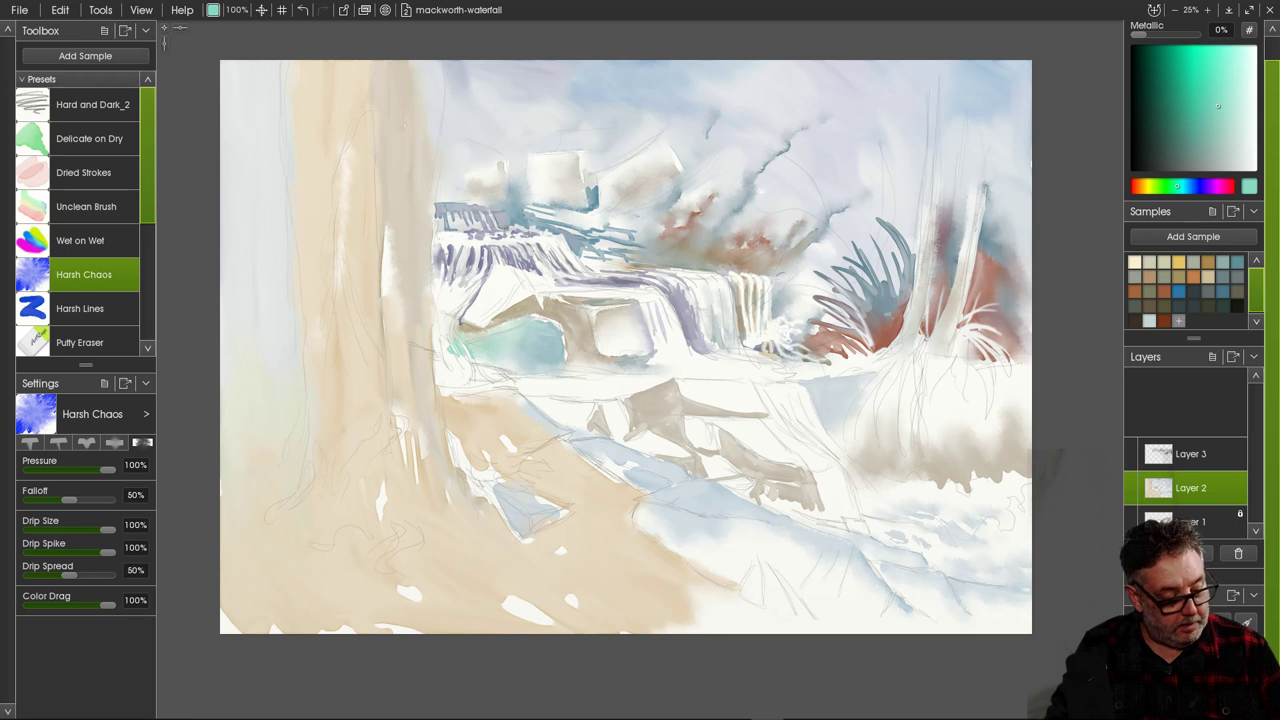
pyautogui.click(89, 138)
pyautogui.keyDown('alt'); pyautogui.click(507, 314); pyautogui.keyUp('alt')
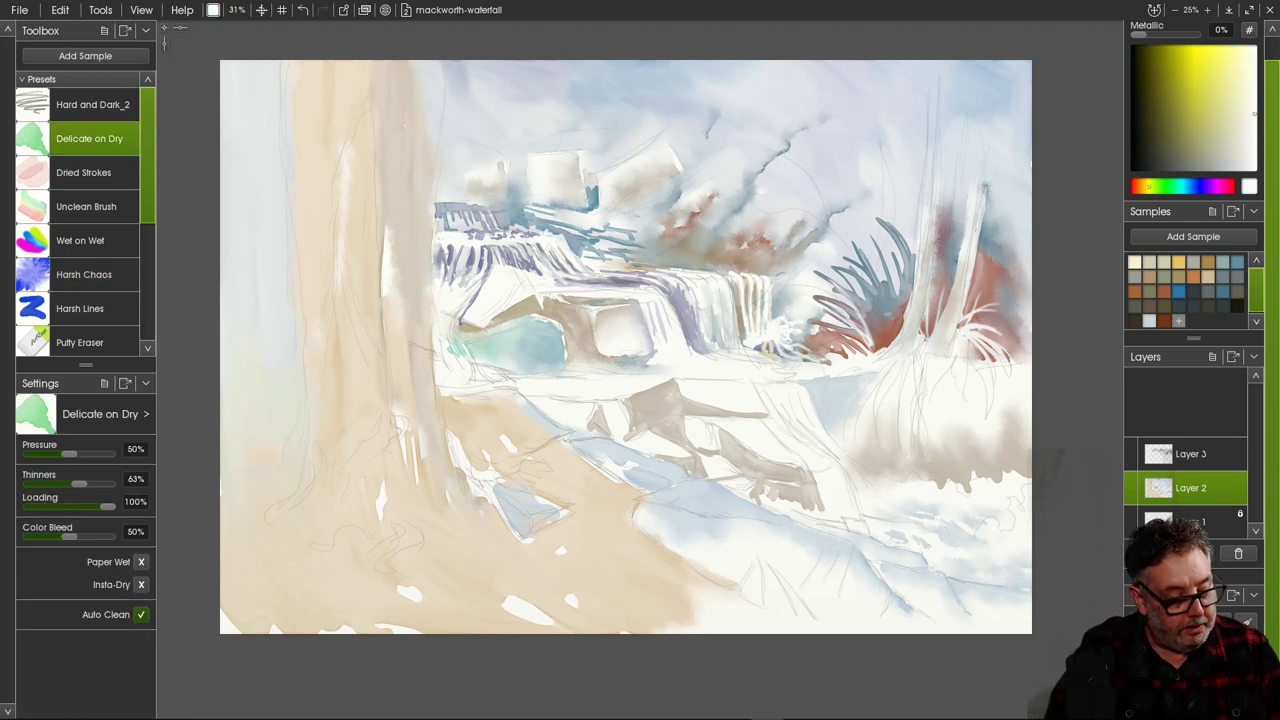
pyautogui.press(']')
pyautogui.moveTo(239, 10); pyautogui.dragTo(236, 10)
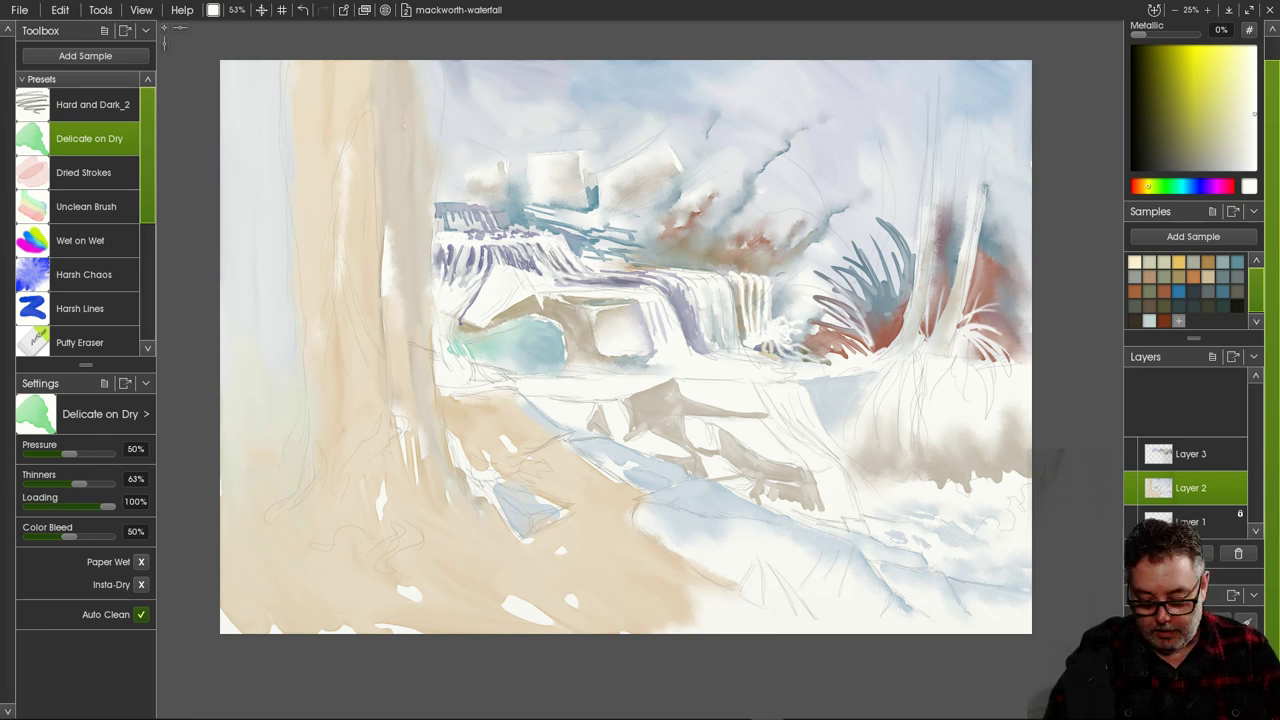
pyautogui.press('alt')
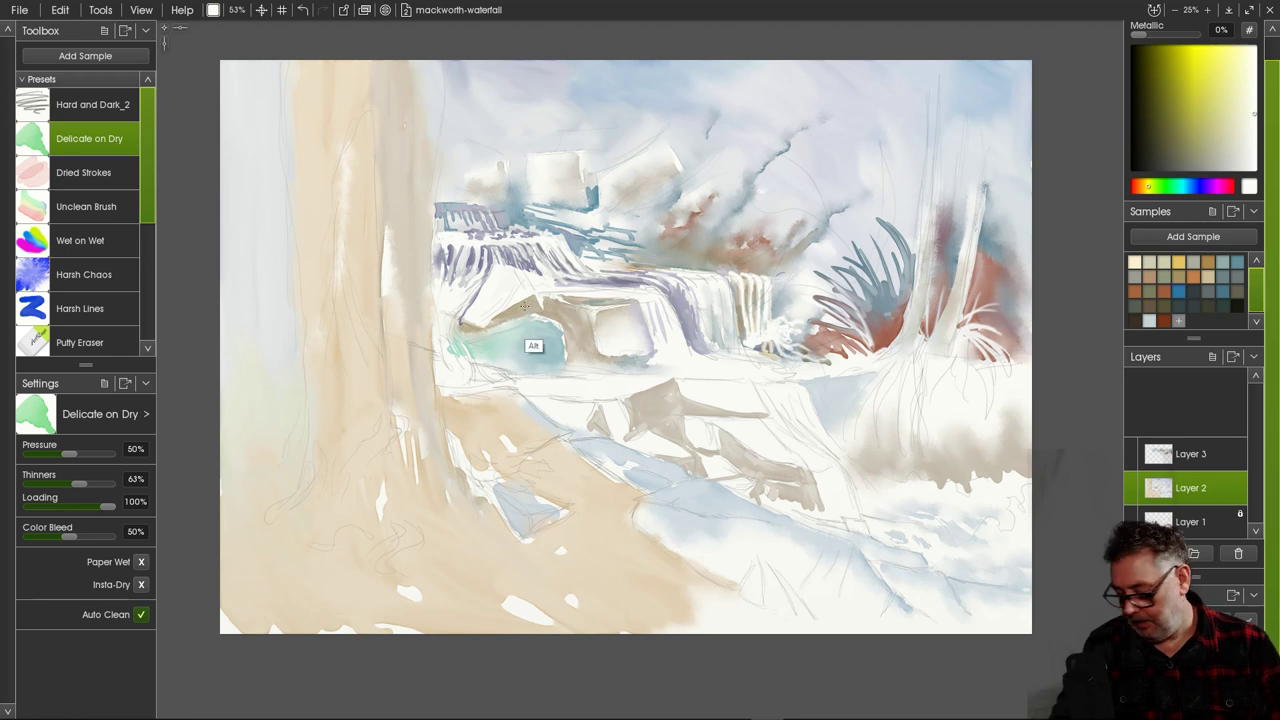
pyautogui.keyDown('alt'); pyautogui.click(523, 306); pyautogui.keyUp('alt')
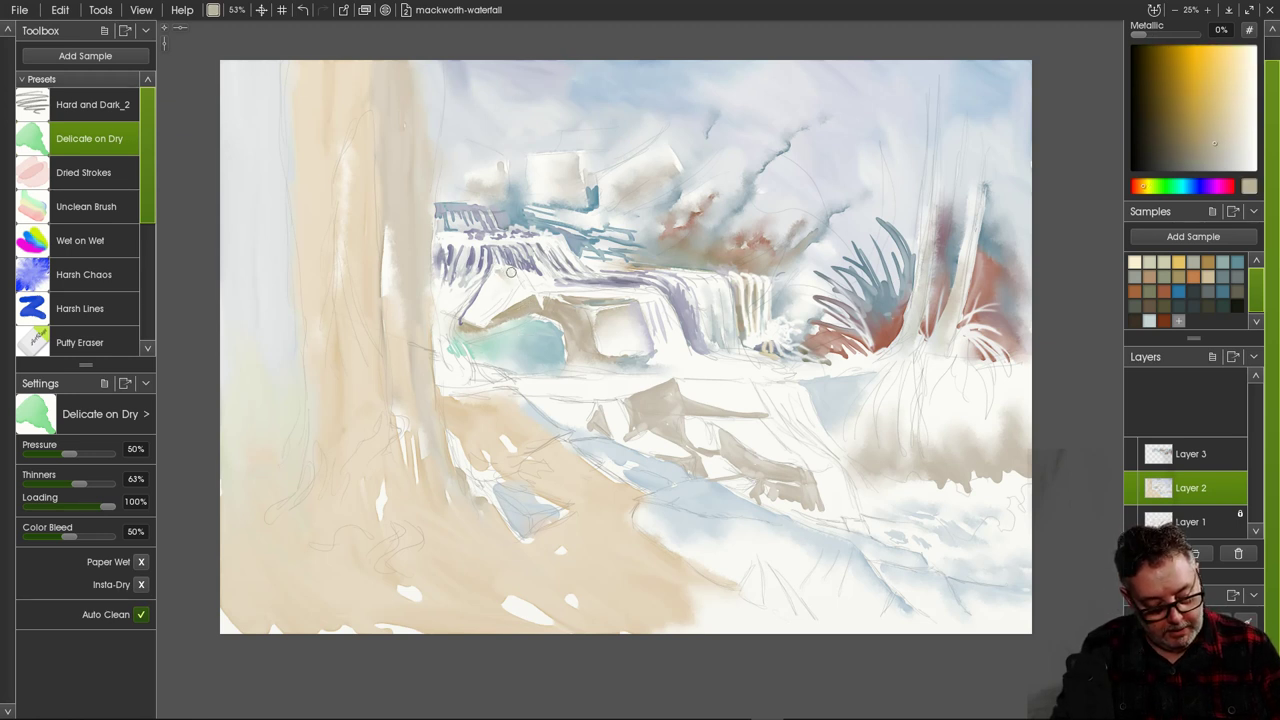
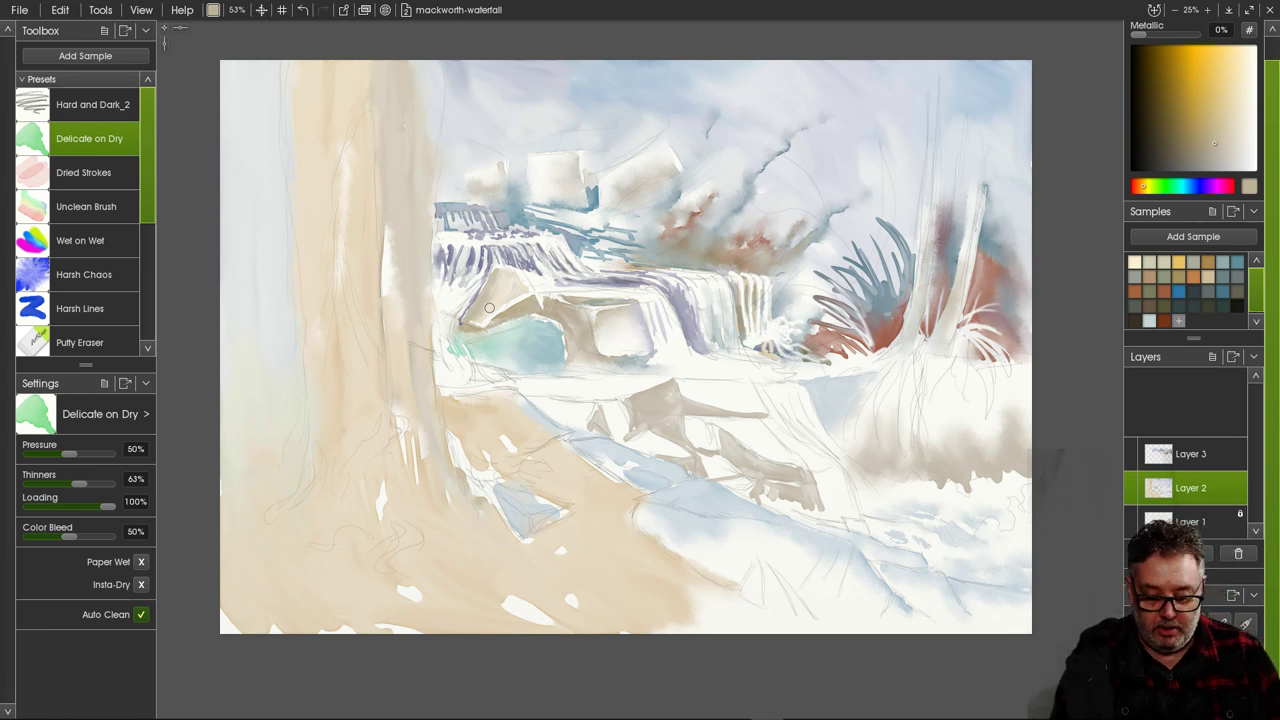
# Add vertical beige streaks at the right edge of the central waterfall and lighten them with the Putty Eraser.
pyautogui.moveTo(766, 277); pyautogui.dragTo(768, 314)
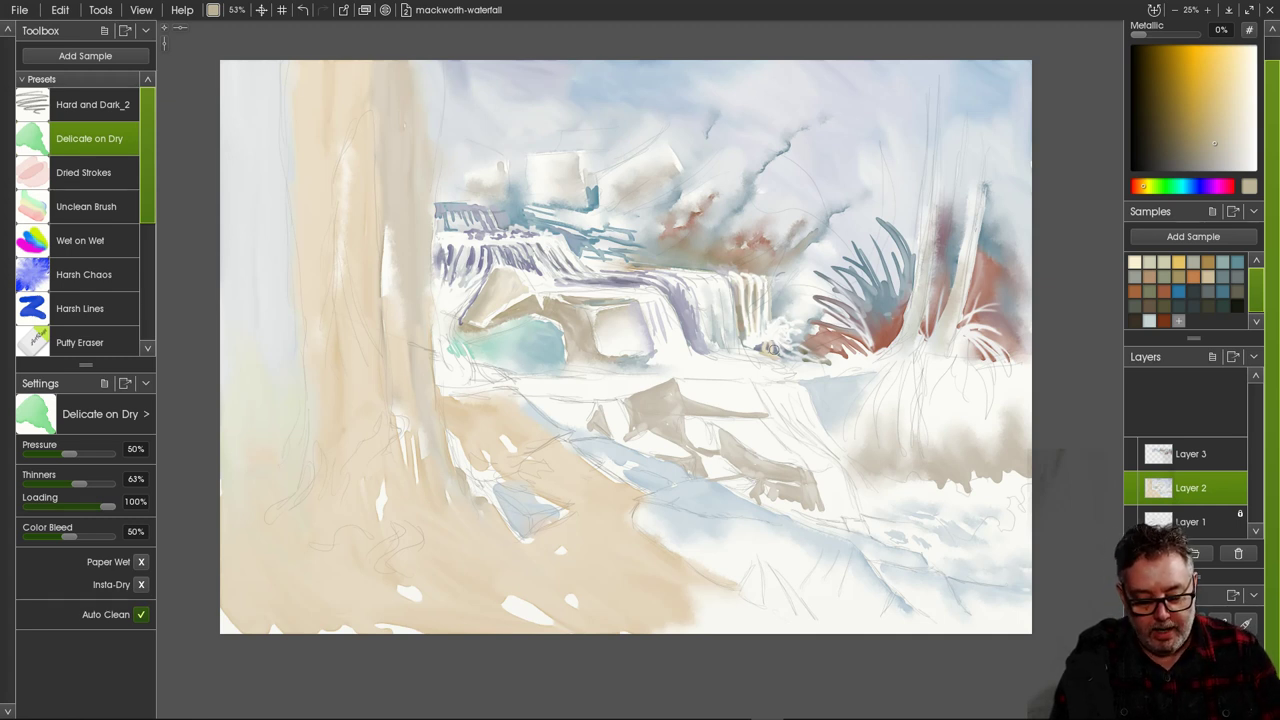
pyautogui.moveTo(760, 282); pyautogui.dragTo(760, 300)
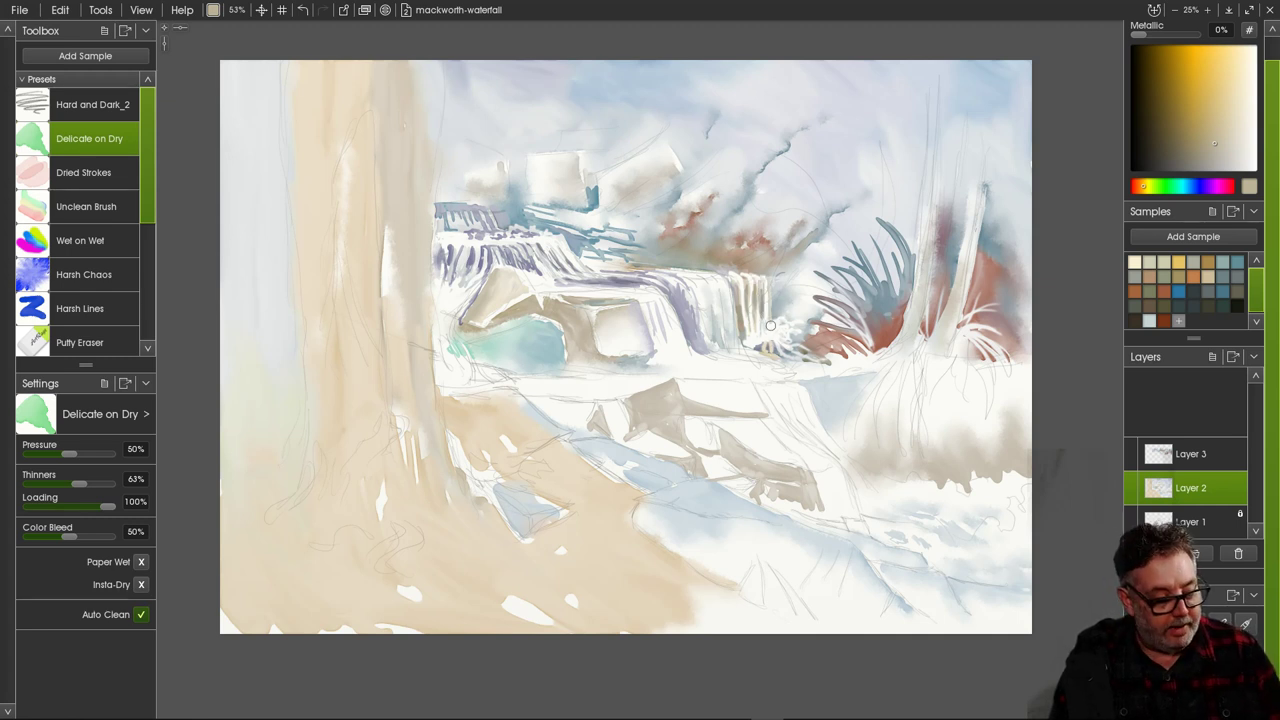
pyautogui.press('e')
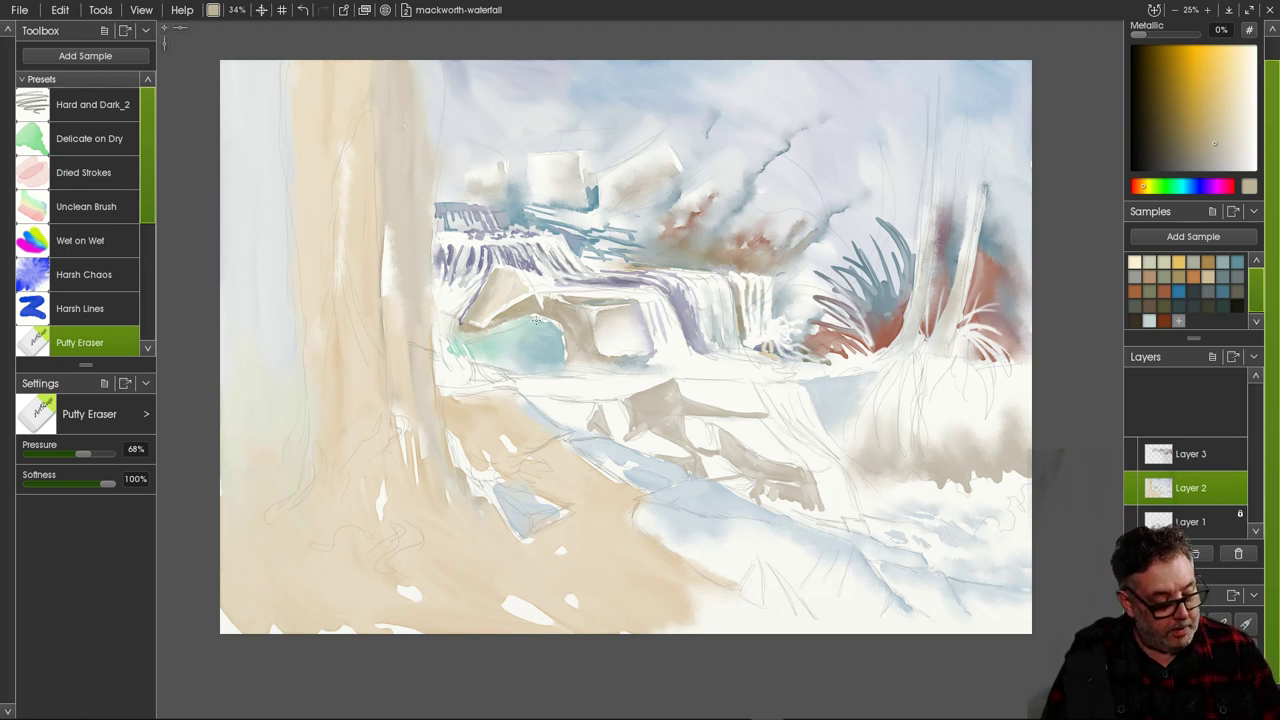
# Paint lavender ripples in the pool below the central rocks and streaks beside the green rock, using Delicate on Dry at 83% size.
pyautogui.click(89, 138)
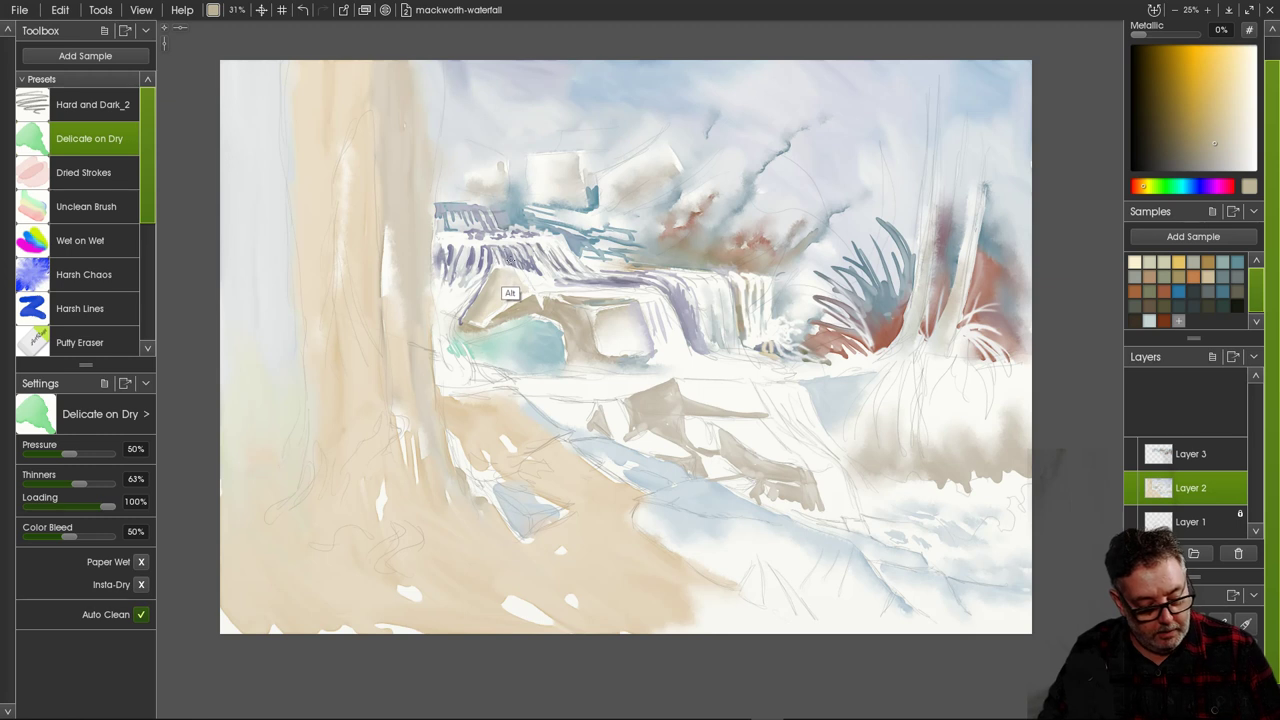
pyautogui.keyDown('alt'); pyautogui.click(510, 290); pyautogui.keyUp('alt')
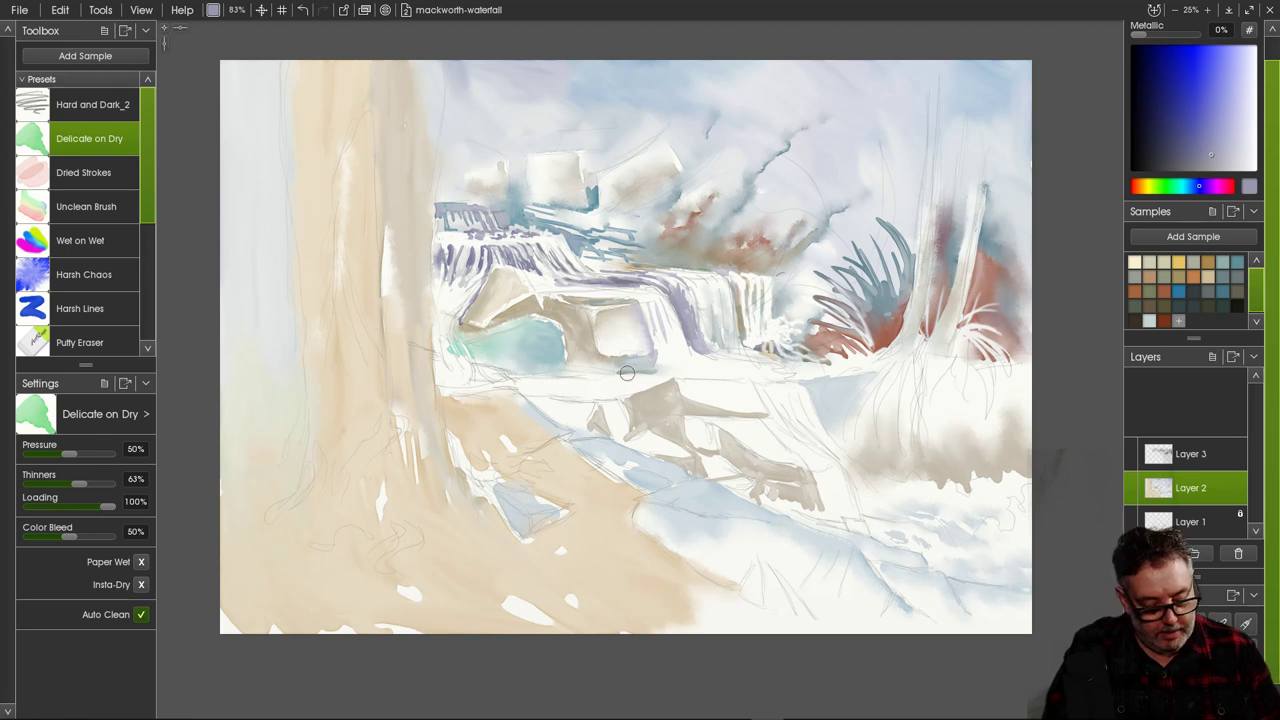
pyautogui.moveTo(618, 372); pyautogui.dragTo(588, 373)
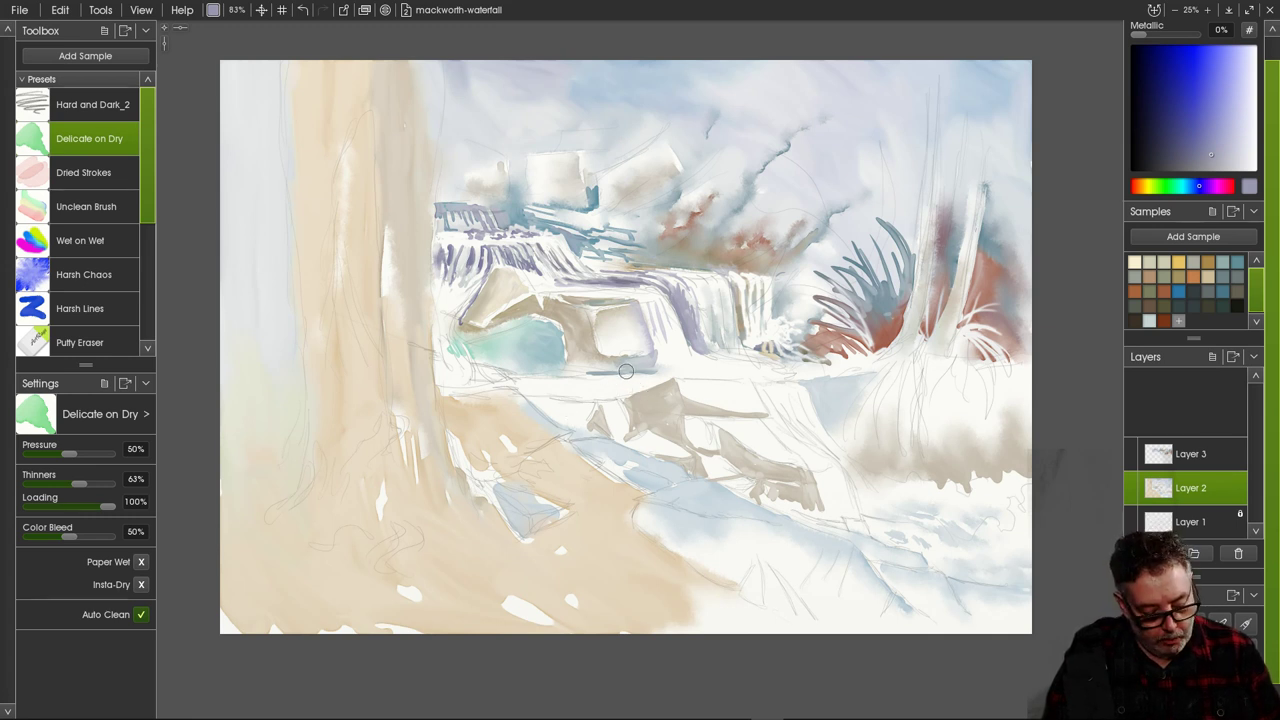
pyautogui.moveTo(650, 381); pyautogui.dragTo(622, 380)
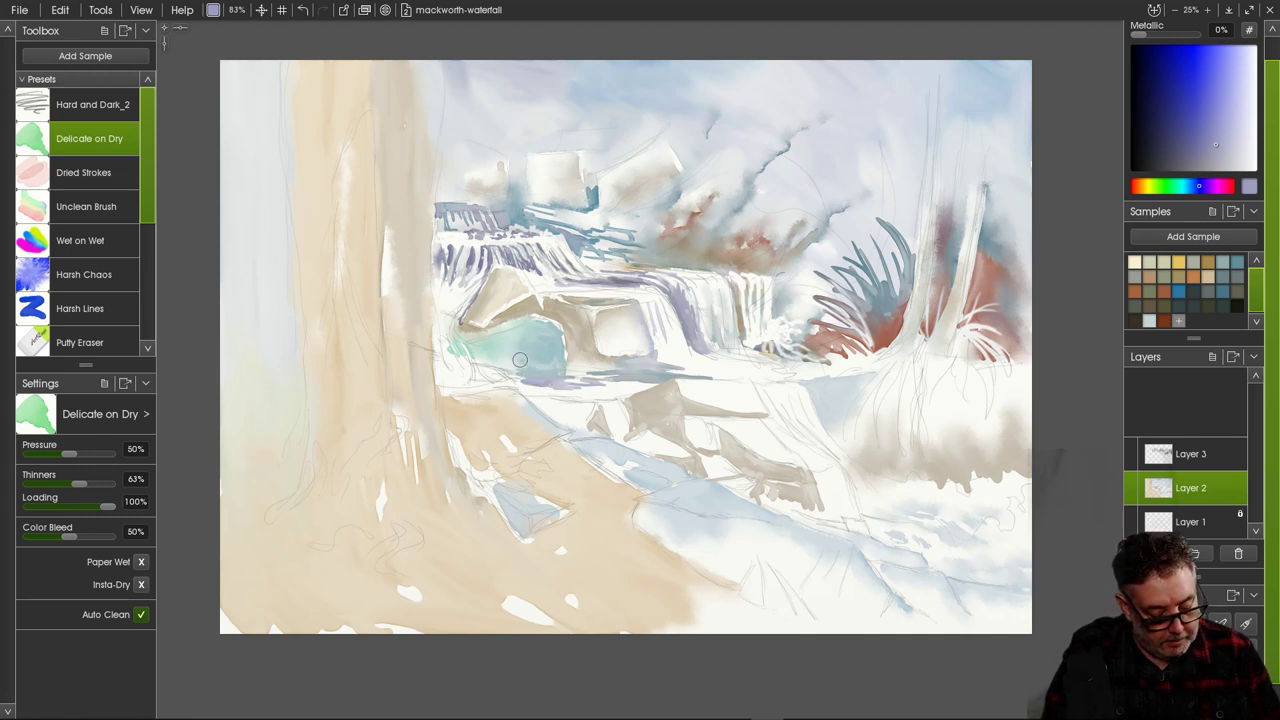
pyautogui.moveTo(516, 366)
pyautogui.mouseDown()
pyautogui.moveTo(509, 377)
pyautogui.moveTo(520, 372)
pyautogui.mouseUp()
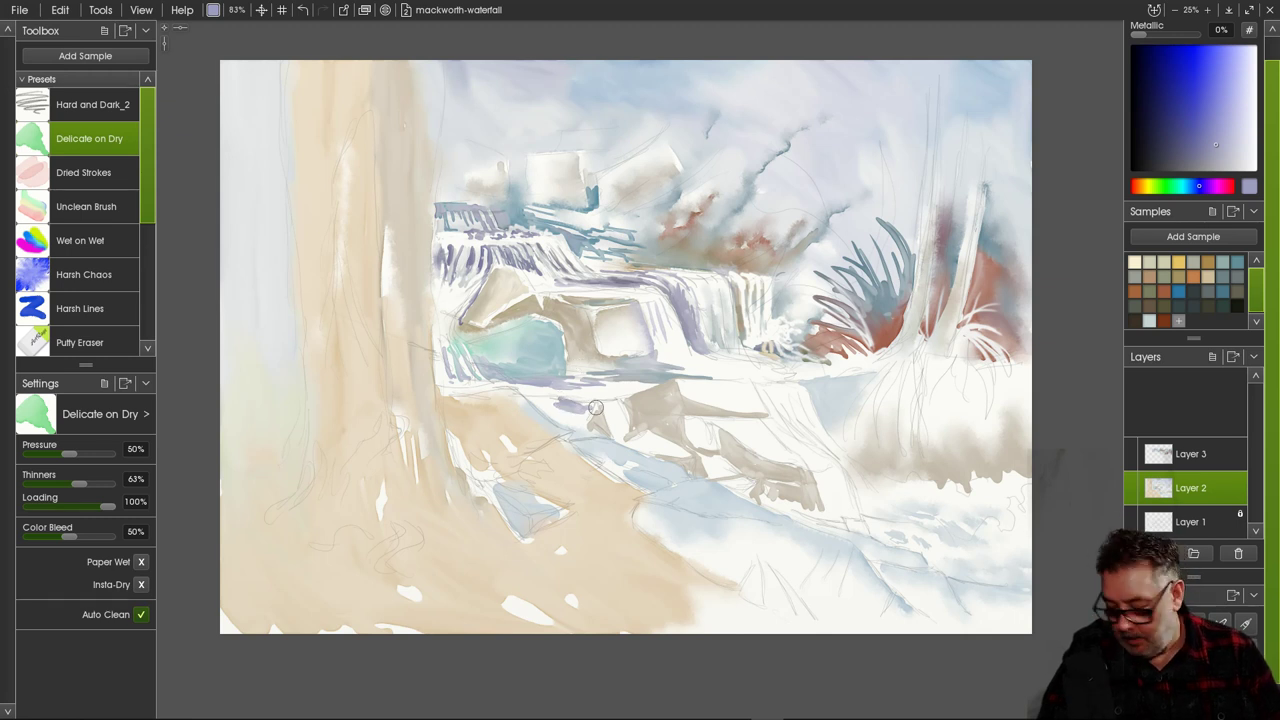
# Add lavender shading to the left side of the lower rocks and flowing streaks down the lower cascade.
pyautogui.moveTo(558, 401)
pyautogui.mouseDown()
pyautogui.moveTo(597, 408)
pyautogui.moveTo(581, 409)
pyautogui.moveTo(591, 424)
pyautogui.moveTo(572, 420)
pyautogui.moveTo(589, 424)
pyautogui.moveTo(587, 401)
pyautogui.moveTo(548, 401)
pyautogui.moveTo(610, 434)
pyautogui.mouseUp()
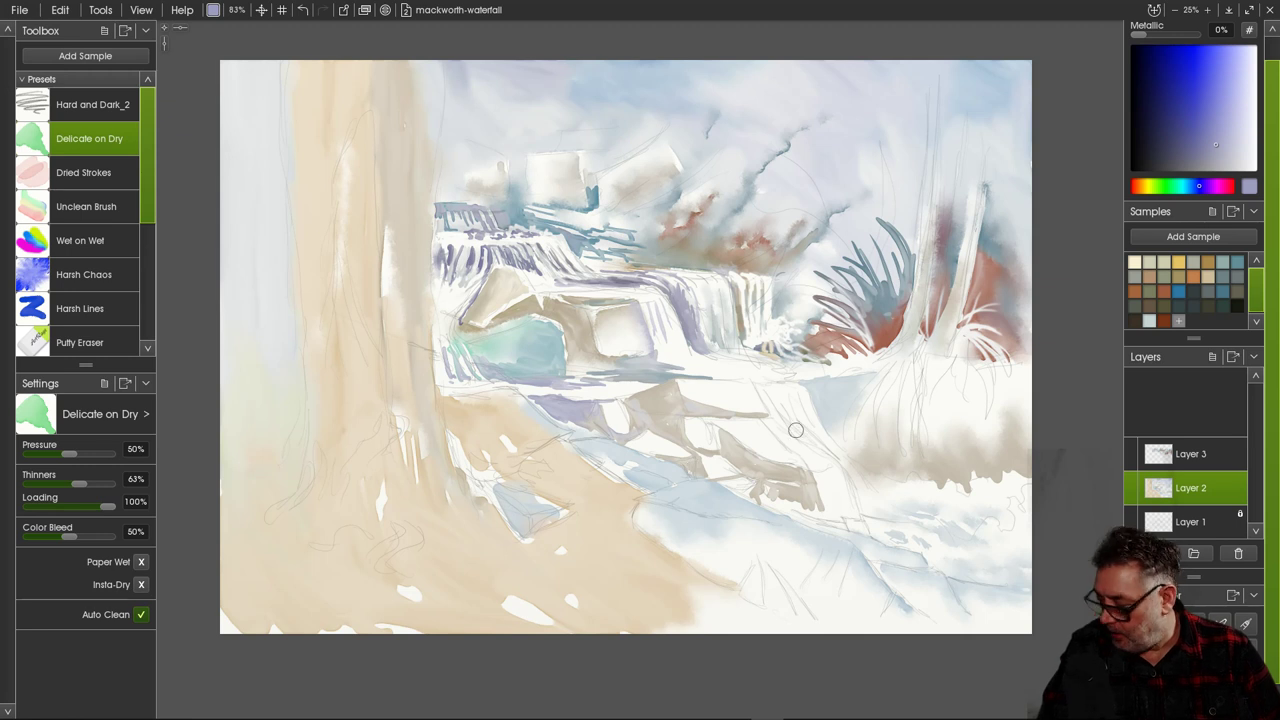
pyautogui.moveTo(785, 425)
pyautogui.mouseDown()
pyautogui.moveTo(773, 400)
pyautogui.moveTo(823, 448)
pyautogui.moveTo(786, 410)
pyautogui.moveTo(781, 422)
pyautogui.moveTo(817, 465)
pyautogui.mouseUp()
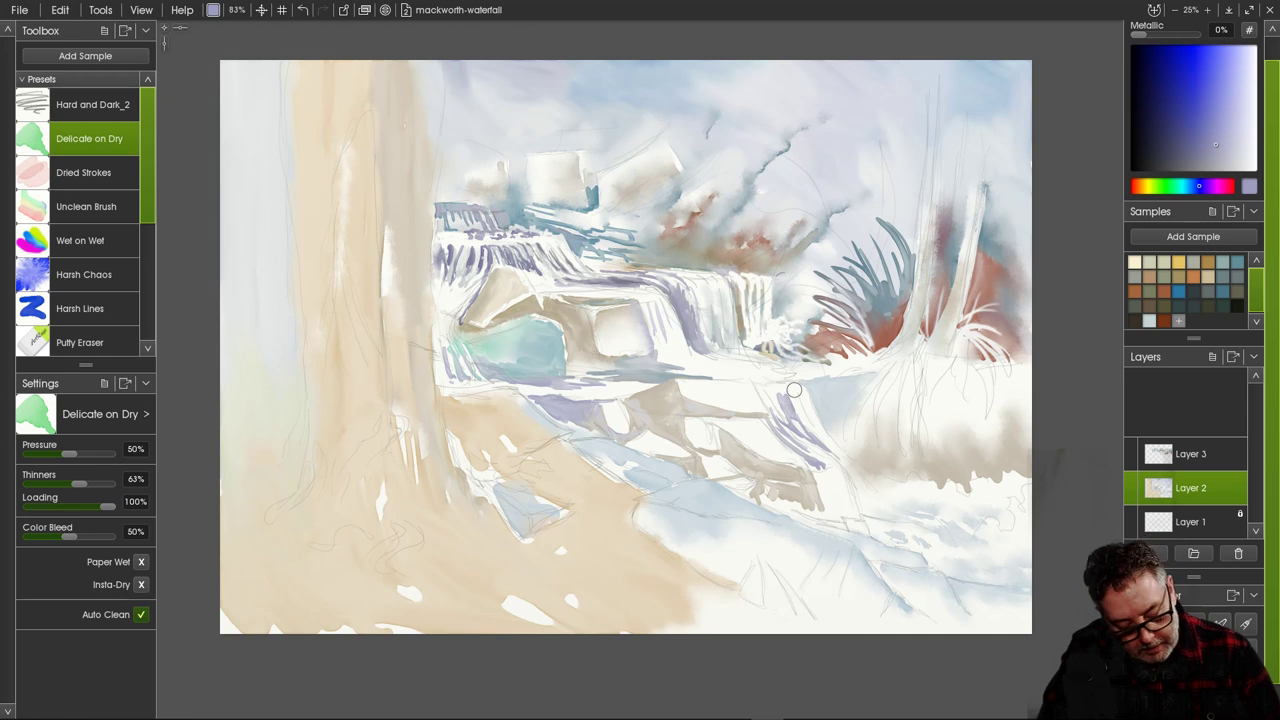
pyautogui.moveTo(794, 389)
pyautogui.mouseDown()
pyautogui.moveTo(809, 420)
pyautogui.moveTo(800, 409)
pyautogui.mouseUp()
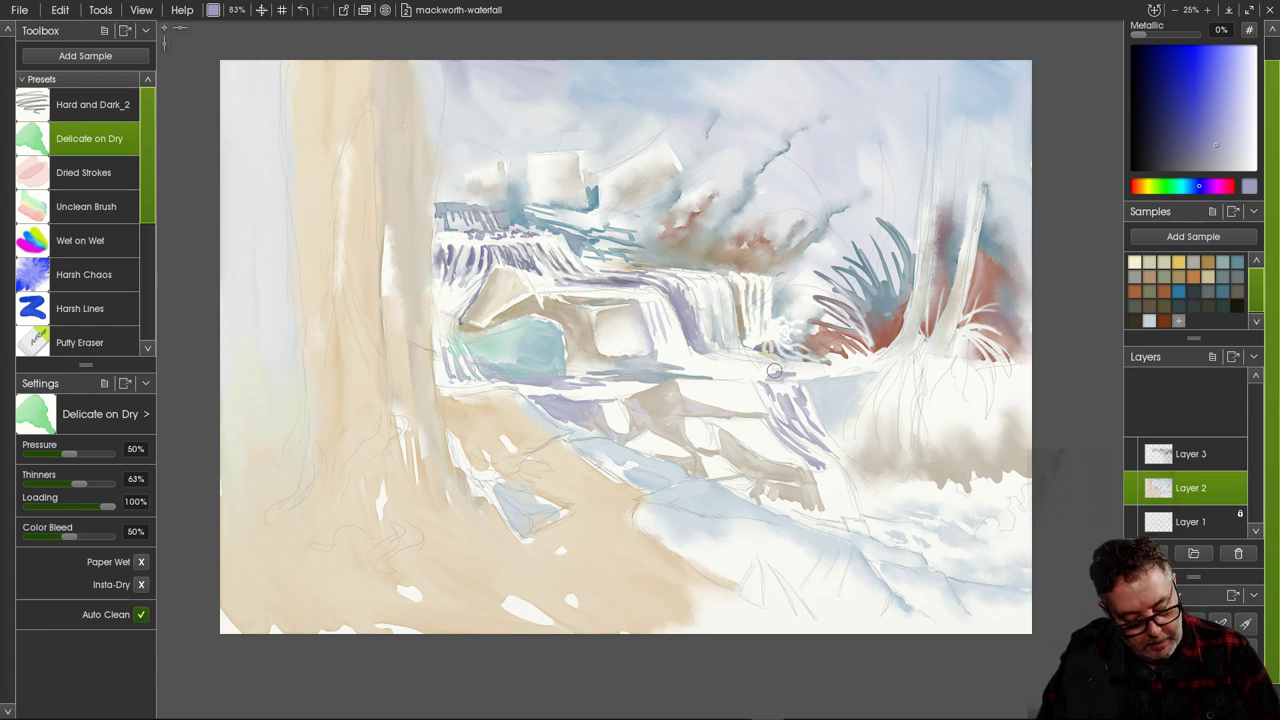
# Paint lavender ripples at the base of the right waterfall and extend the flowing streaks down to the foot of the lower cascade.
pyautogui.moveTo(774, 371)
pyautogui.mouseDown()
pyautogui.moveTo(743, 353)
pyautogui.moveTo(757, 351)
pyautogui.mouseUp()
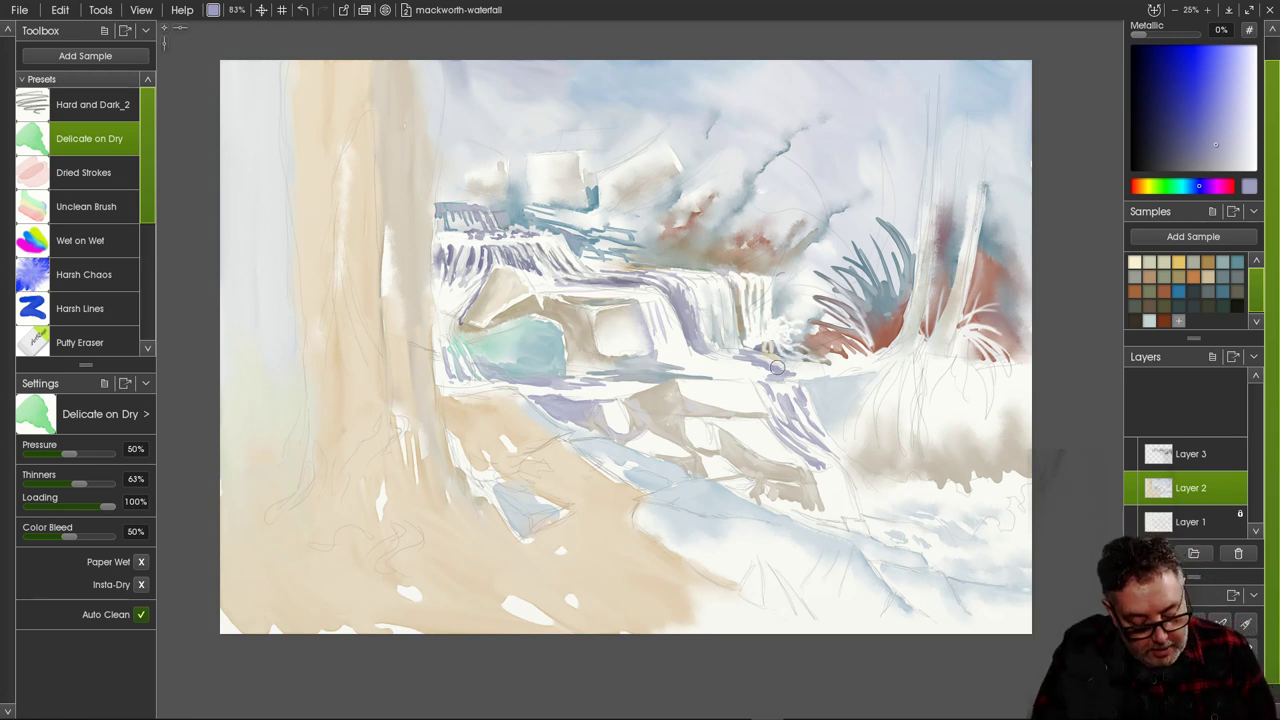
pyautogui.moveTo(777, 367)
pyautogui.mouseDown()
pyautogui.moveTo(802, 362)
pyautogui.moveTo(783, 367)
pyautogui.moveTo(812, 377)
pyautogui.mouseUp()
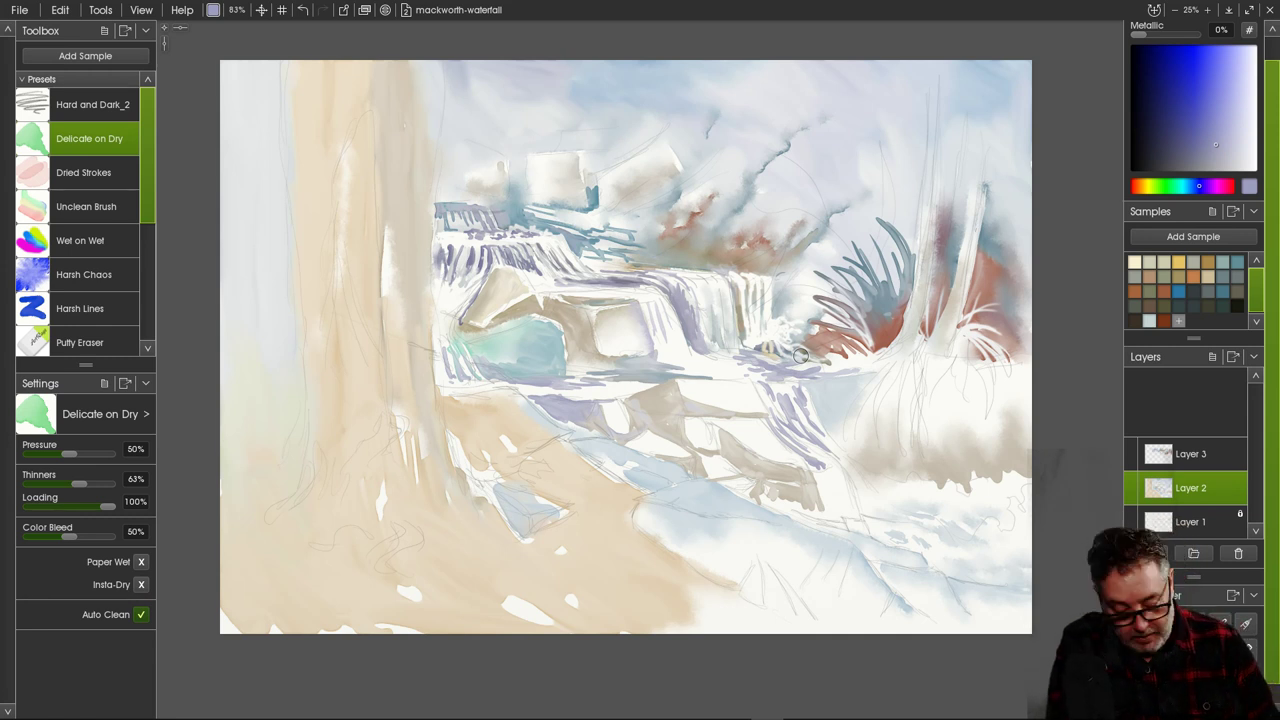
pyautogui.rightClick(822, 440)
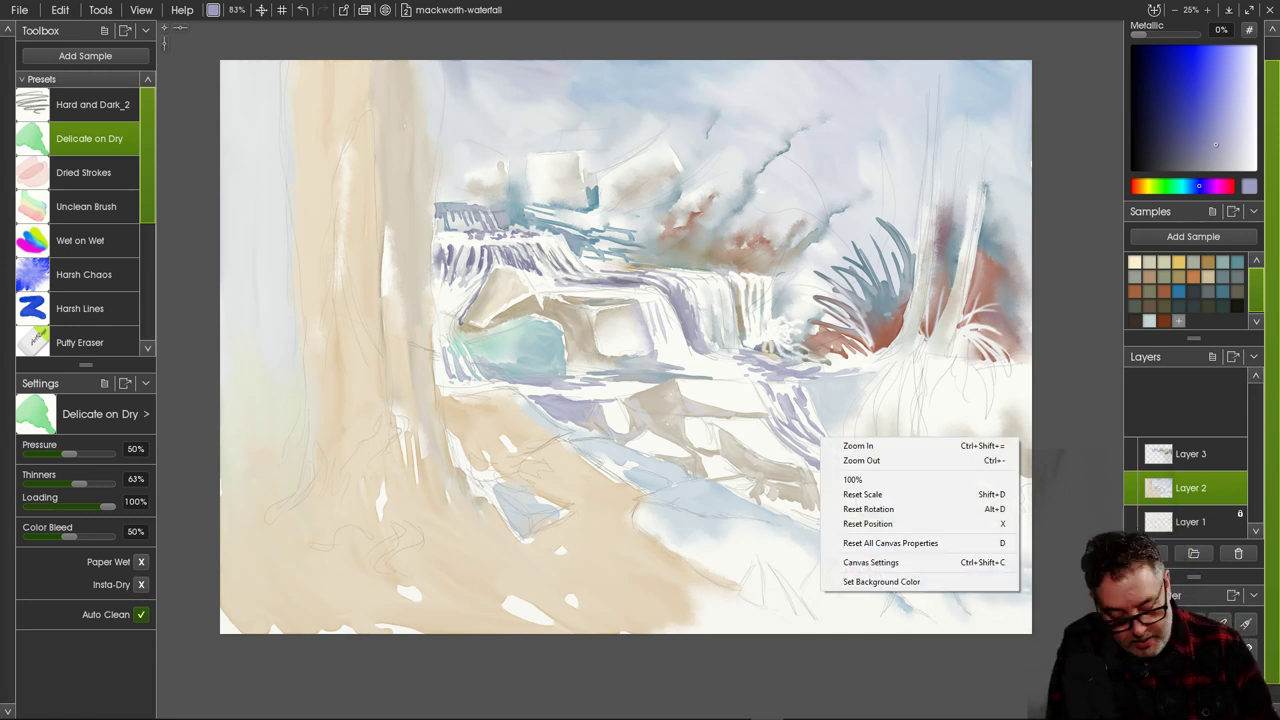
pyautogui.click(818, 436)
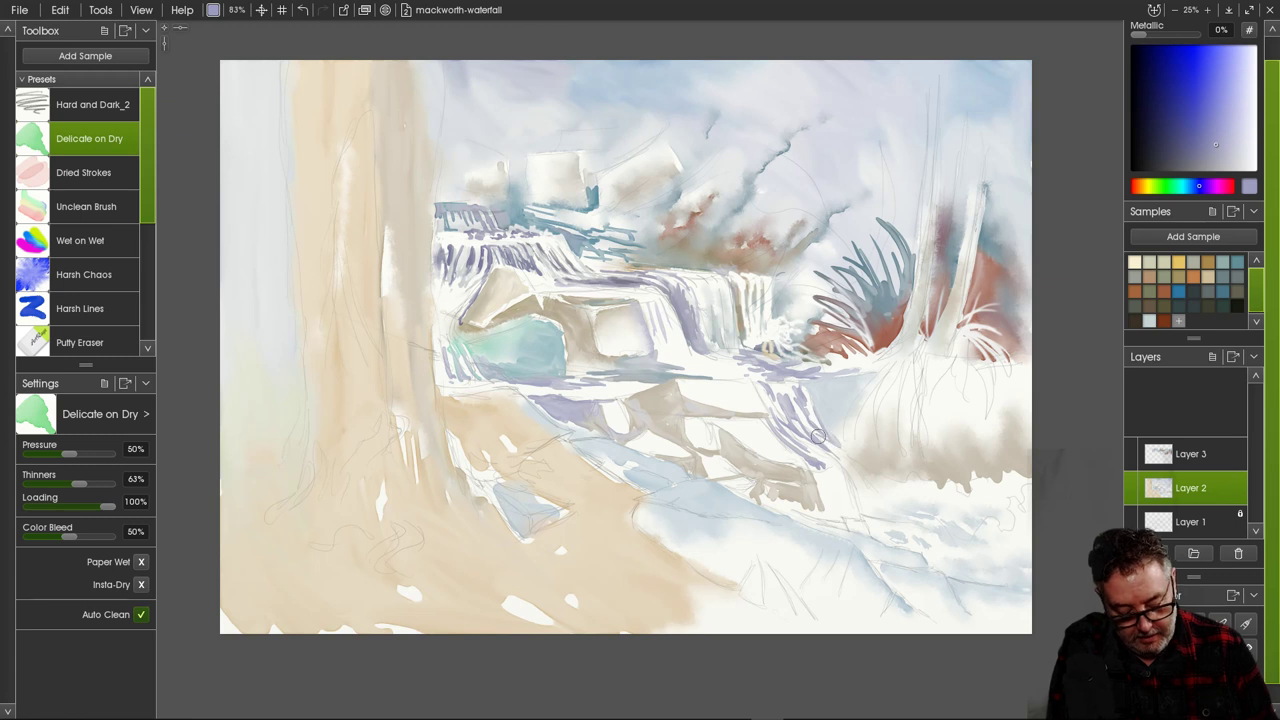
pyautogui.moveTo(823, 443)
pyautogui.mouseDown()
pyautogui.moveTo(851, 469)
pyautogui.moveTo(834, 450)
pyautogui.moveTo(859, 486)
pyautogui.moveTo(840, 459)
pyautogui.moveTo(855, 478)
pyautogui.moveTo(818, 472)
pyautogui.moveTo(820, 459)
pyautogui.moveTo(842, 463)
pyautogui.moveTo(863, 504)
pyautogui.moveTo(828, 458)
pyautogui.moveTo(848, 500)
pyautogui.moveTo(818, 462)
pyautogui.moveTo(840, 524)
pyautogui.mouseUp()
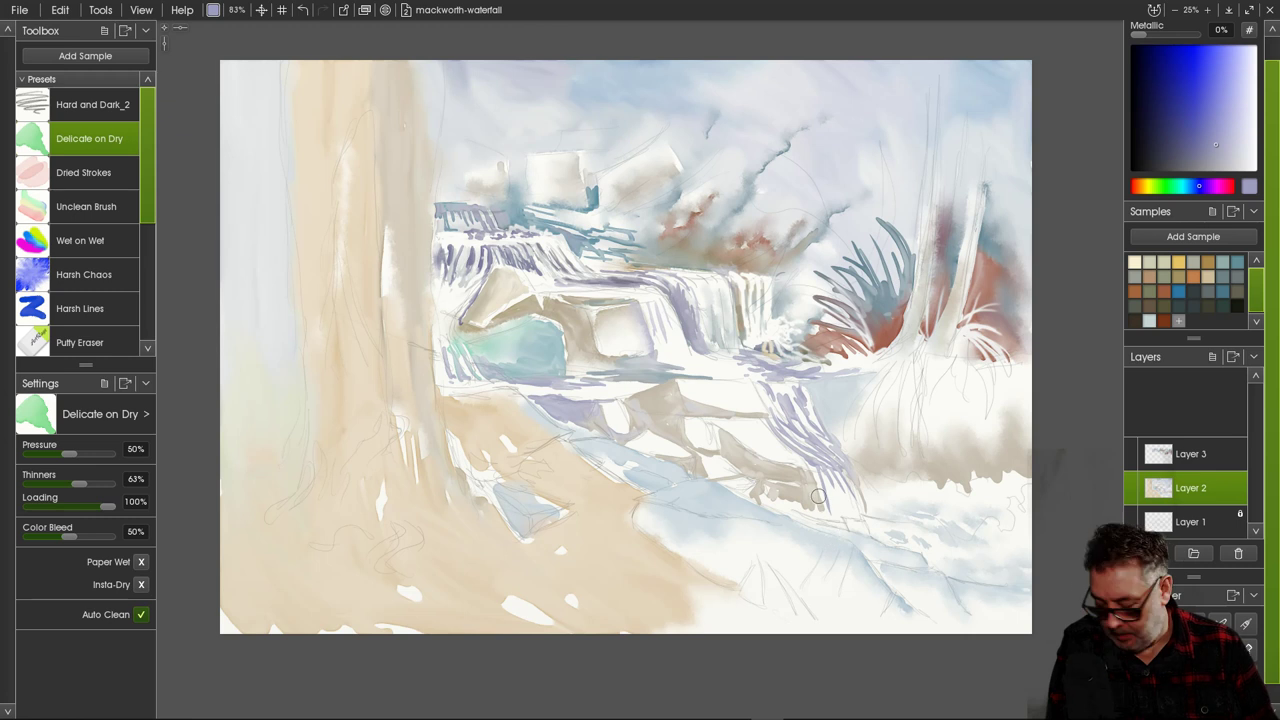
pyautogui.moveTo(819, 477); pyautogui.dragTo(816, 512)
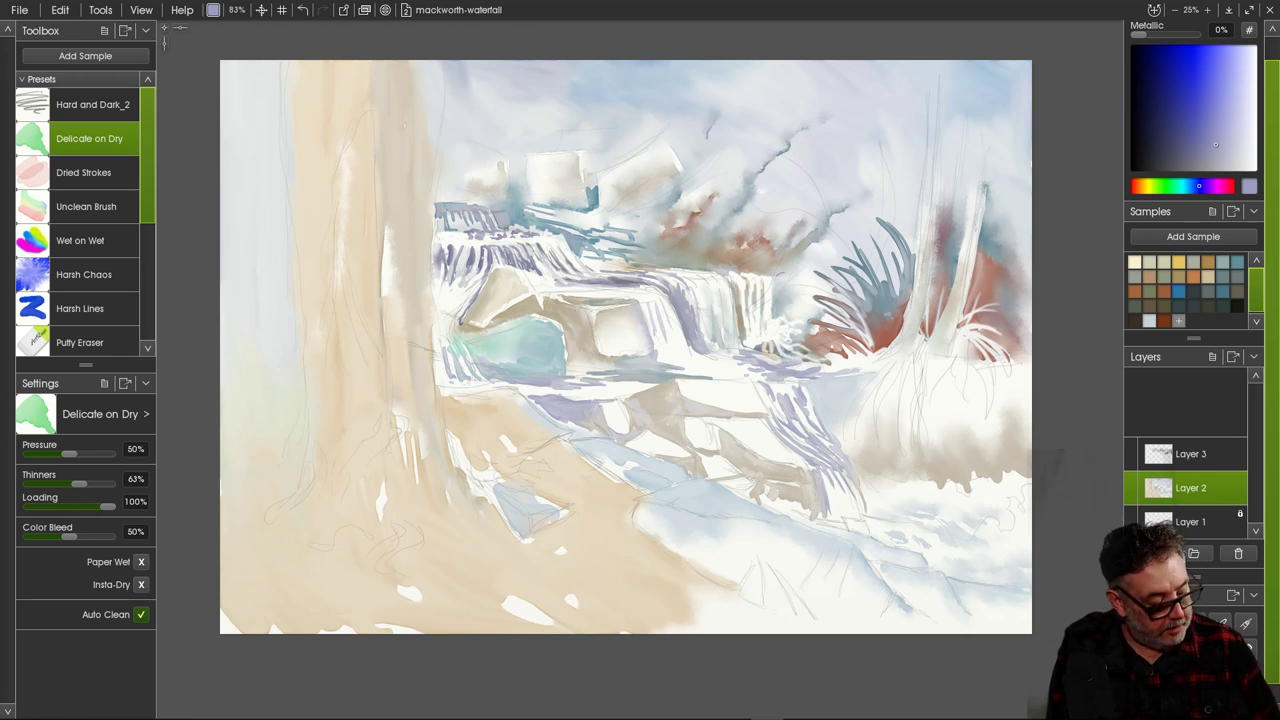
# Blend the foot of the lower cascade with Harsh Chaos and lighten its lavender streaks using the Putty Eraser at 34% size.
pyautogui.click(84, 274)
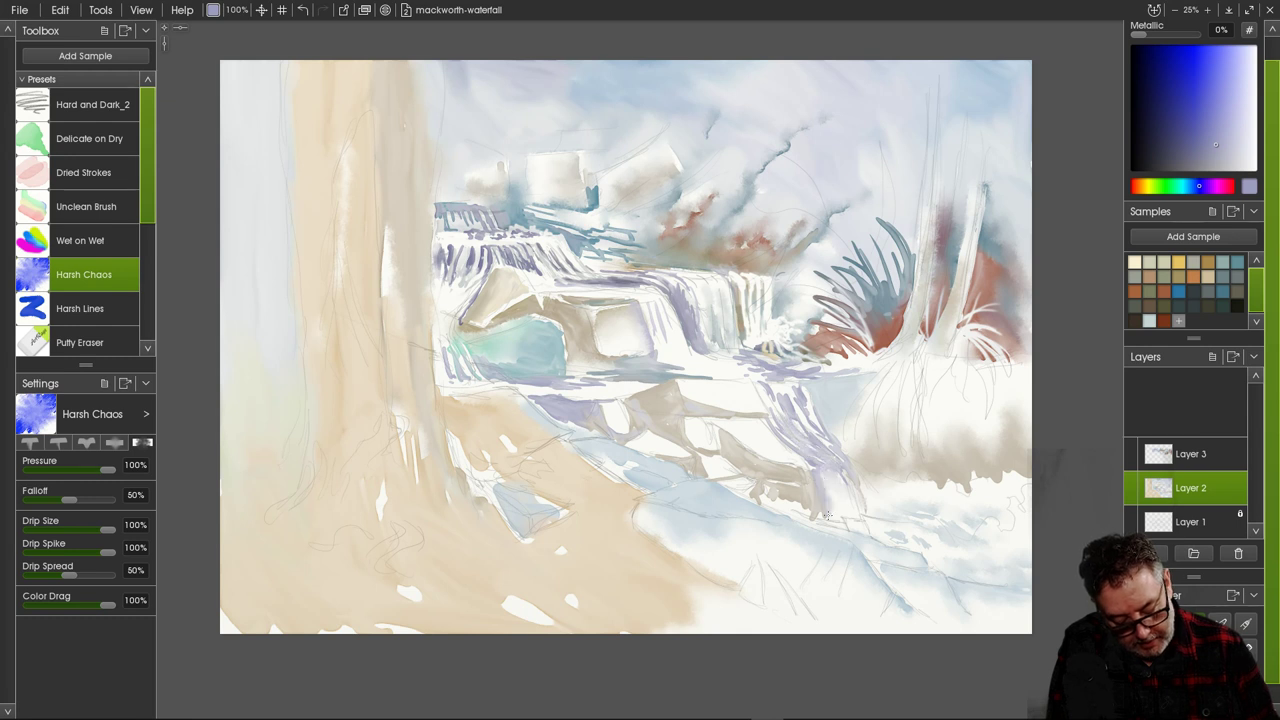
pyautogui.press('8')
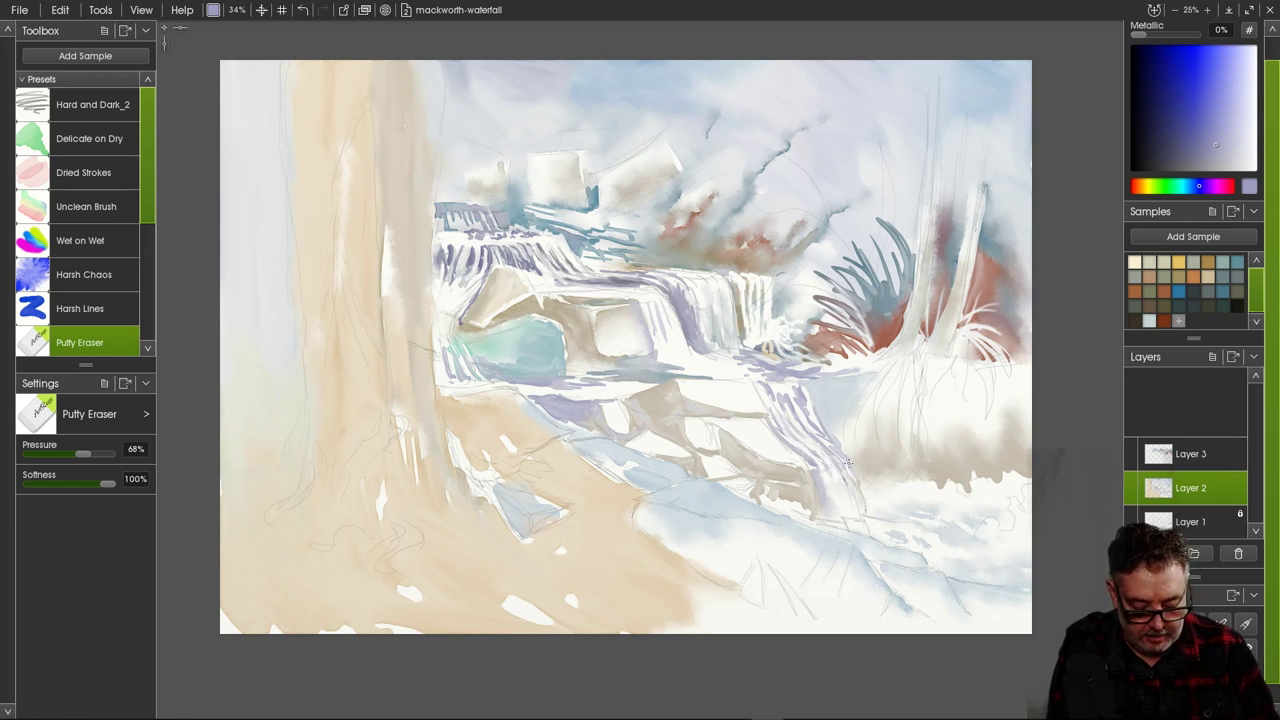
pyautogui.rightClick(864, 498)
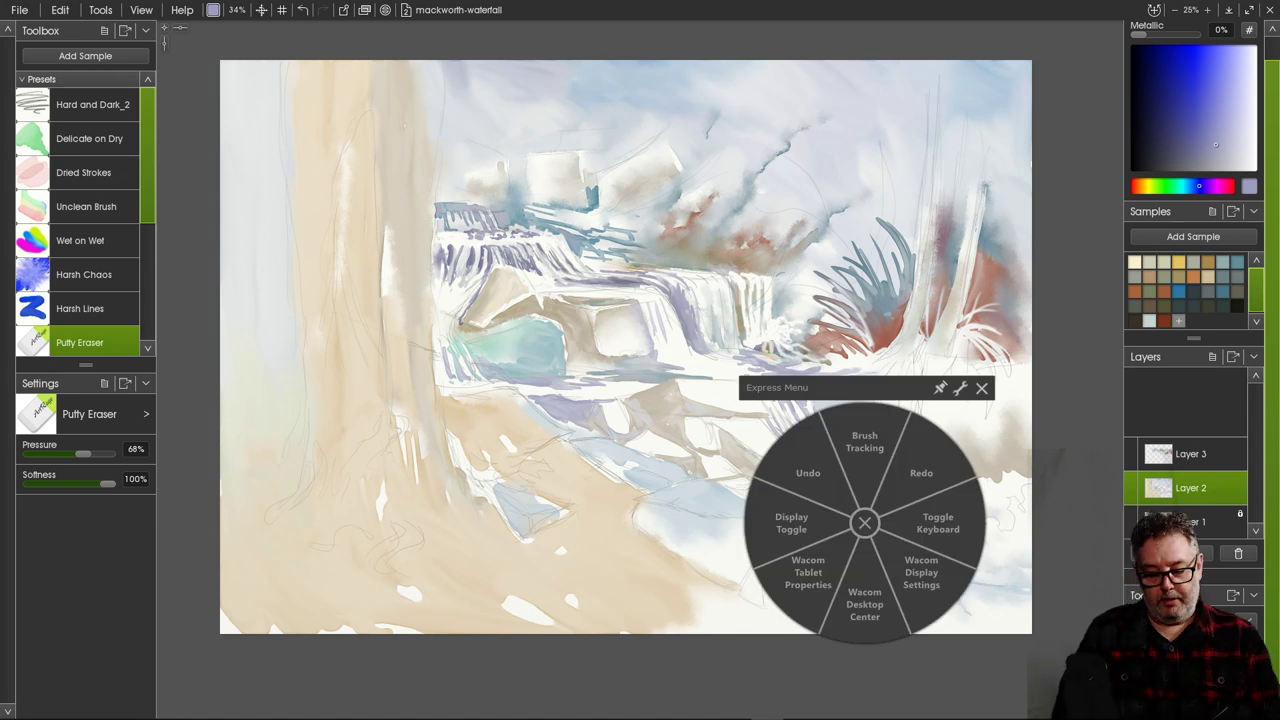
pyautogui.click(980, 388)
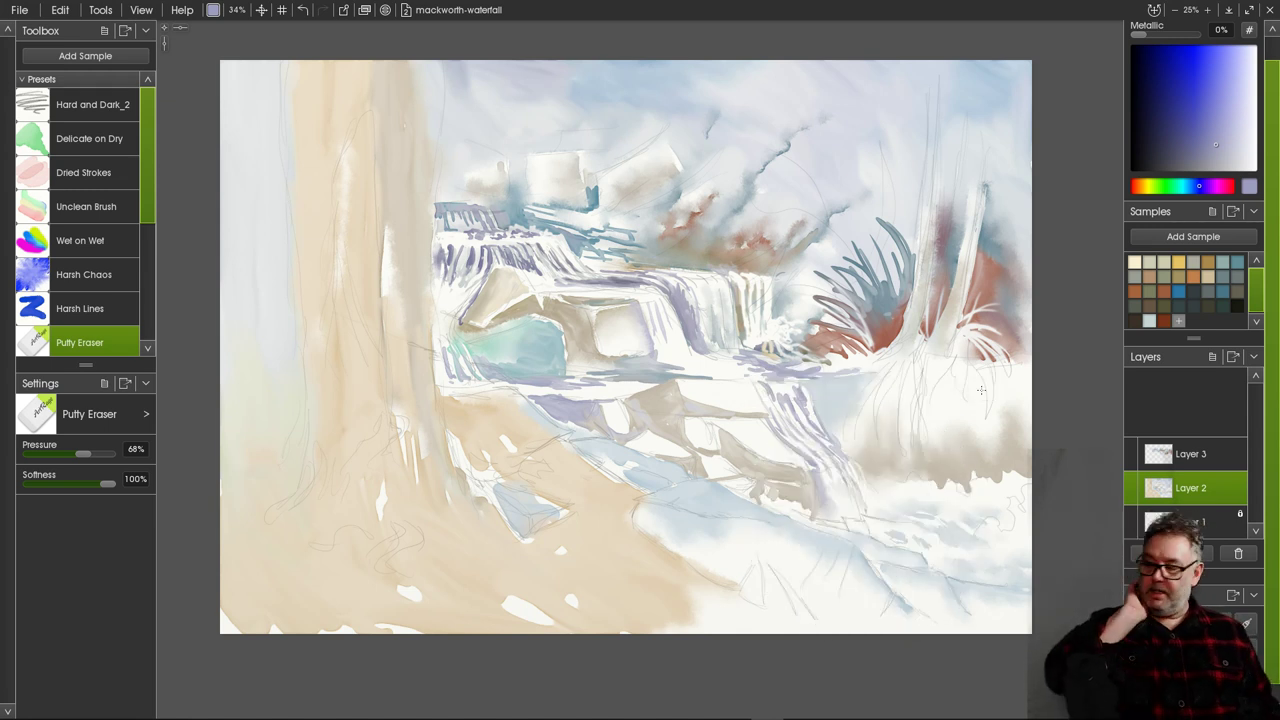
pyautogui.rightClick(854, 480)
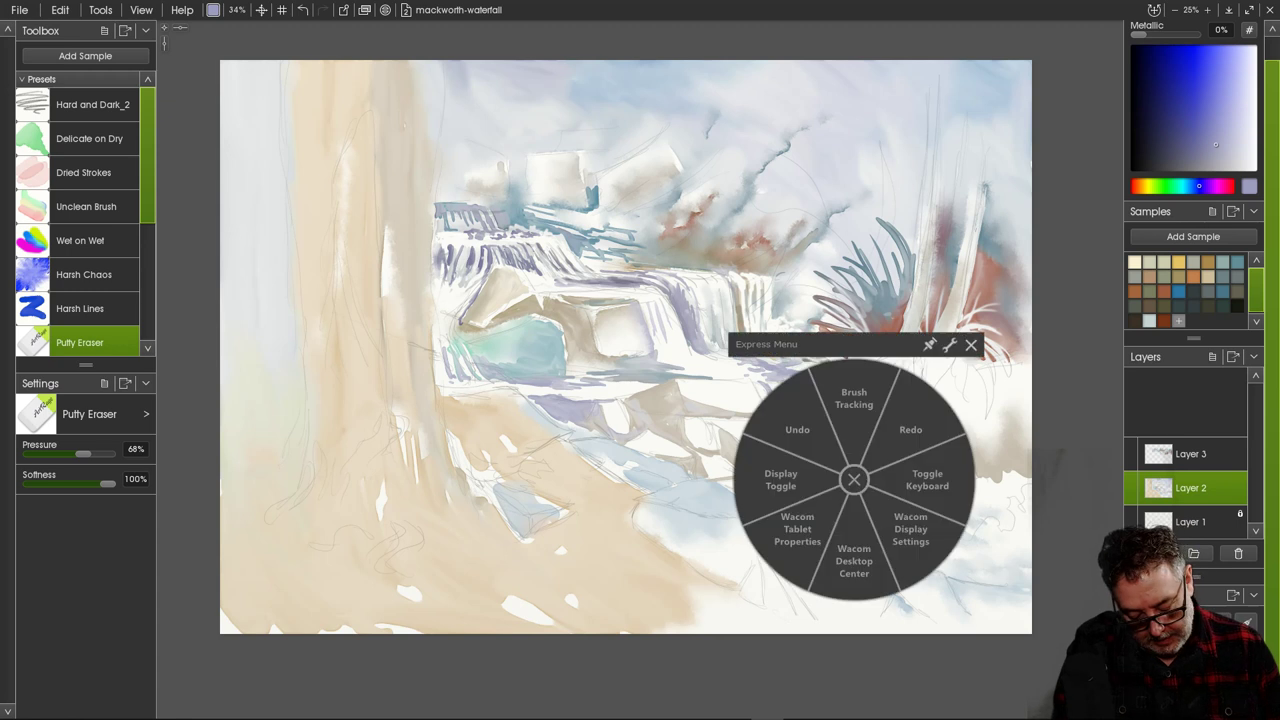
pyautogui.click(970, 344)
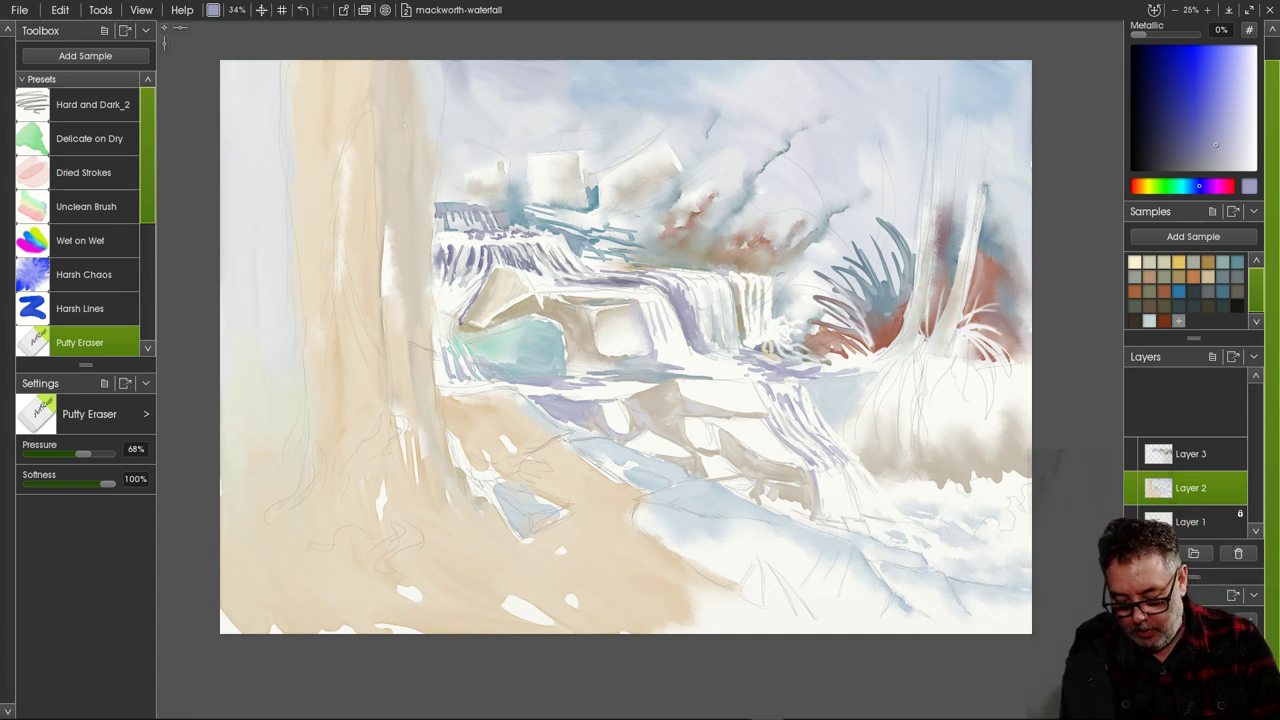
# Paint a light orange wash along the upper right edge of the large tree trunk on Layer 2, using Delicate on Dry at 100% size.
pyautogui.click(1134, 291)
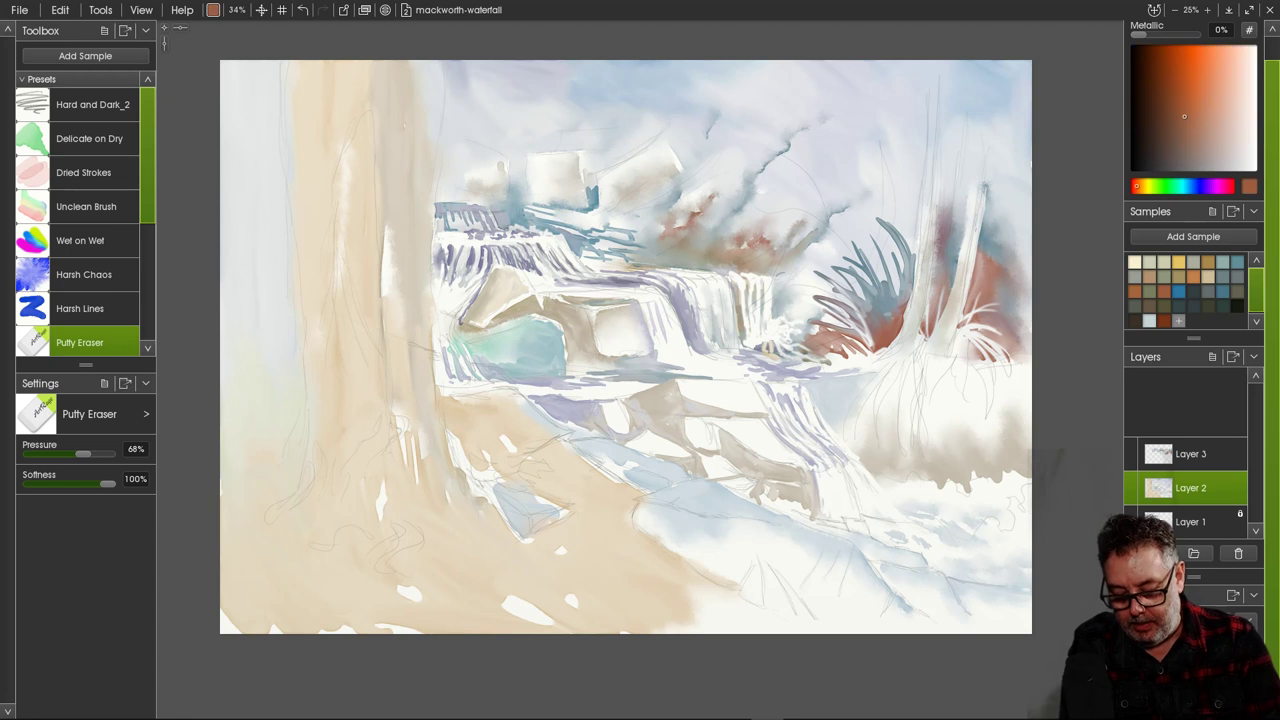
pyautogui.click(1191, 82)
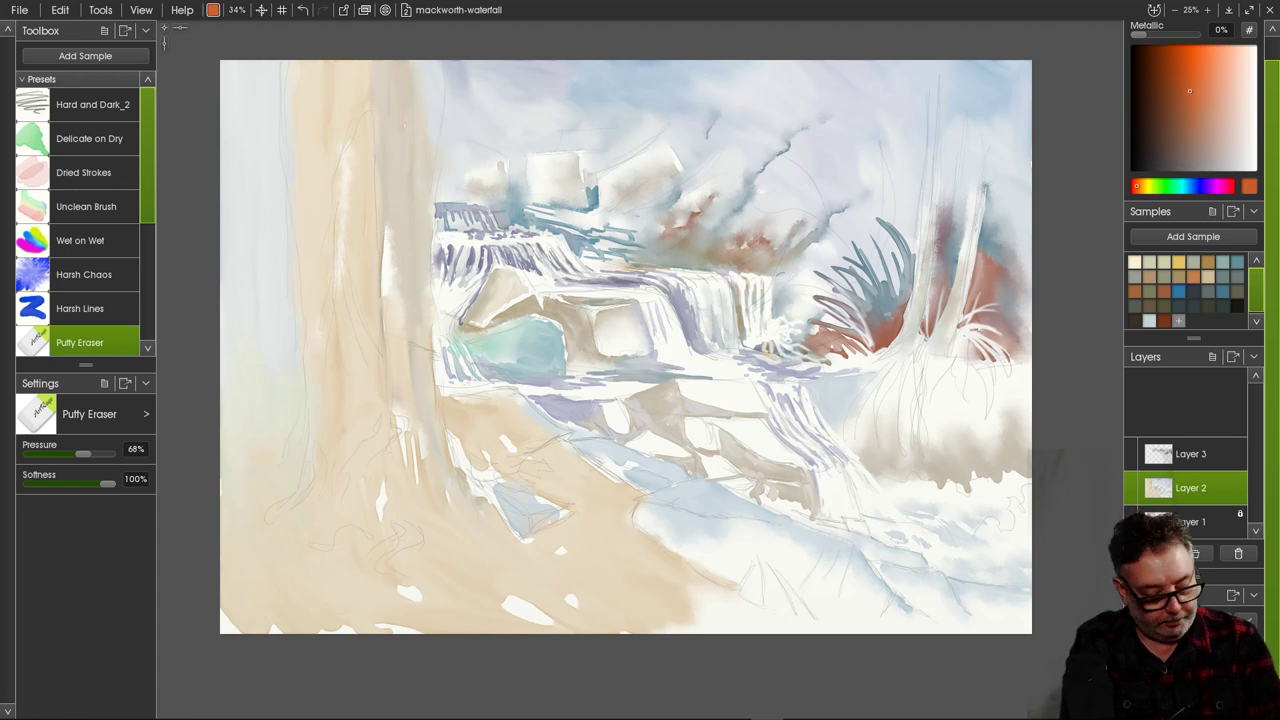
pyautogui.click(89, 138)
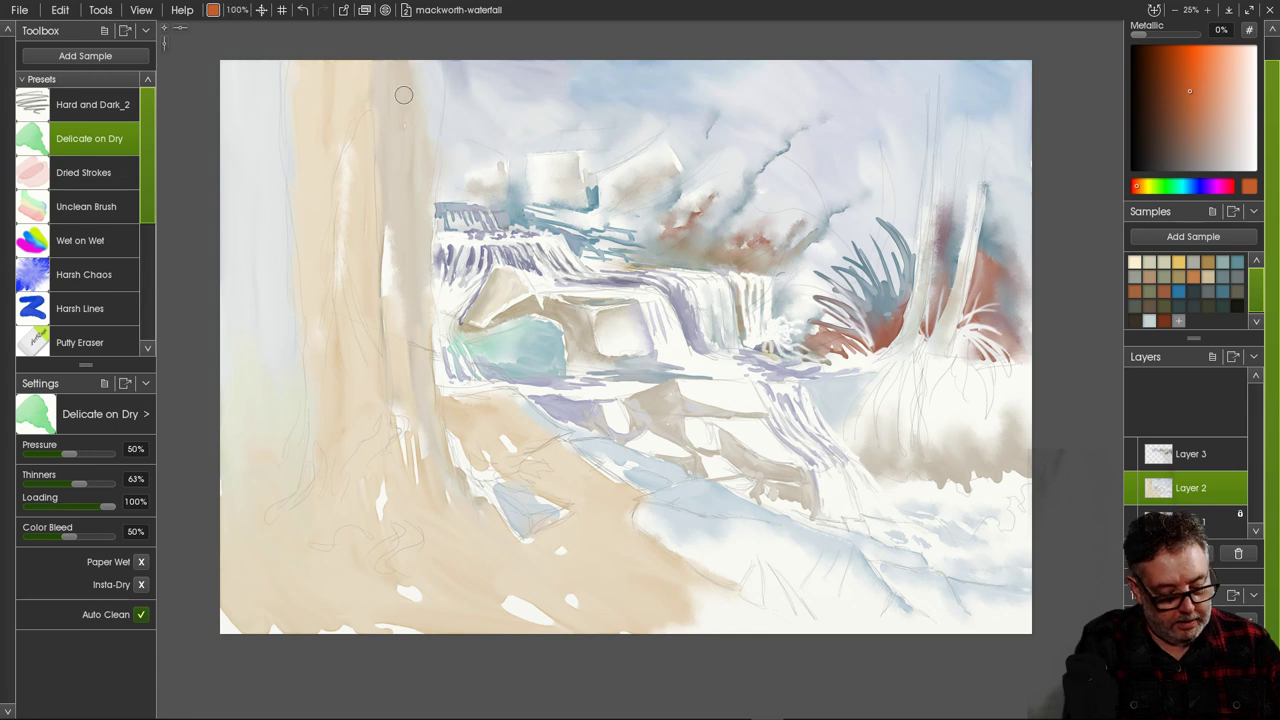
pyautogui.moveTo(417, 74); pyautogui.dragTo(429, 129)
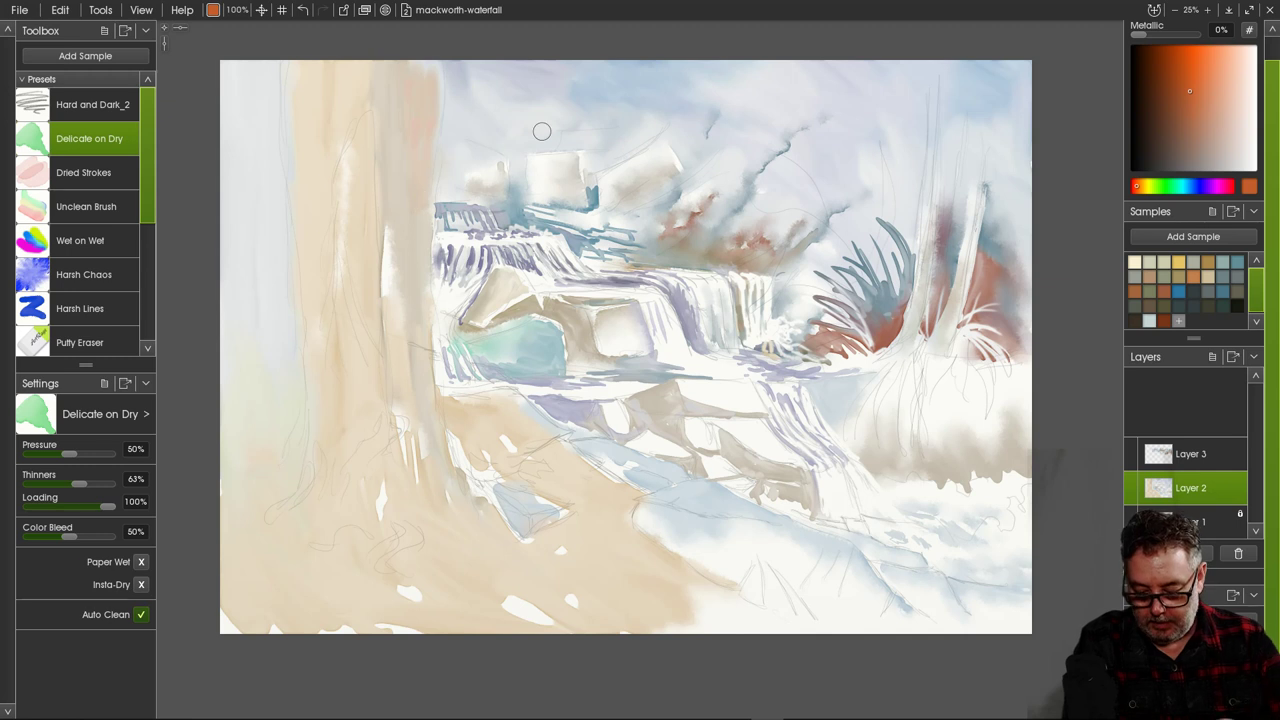
pyautogui.click(1184, 52)
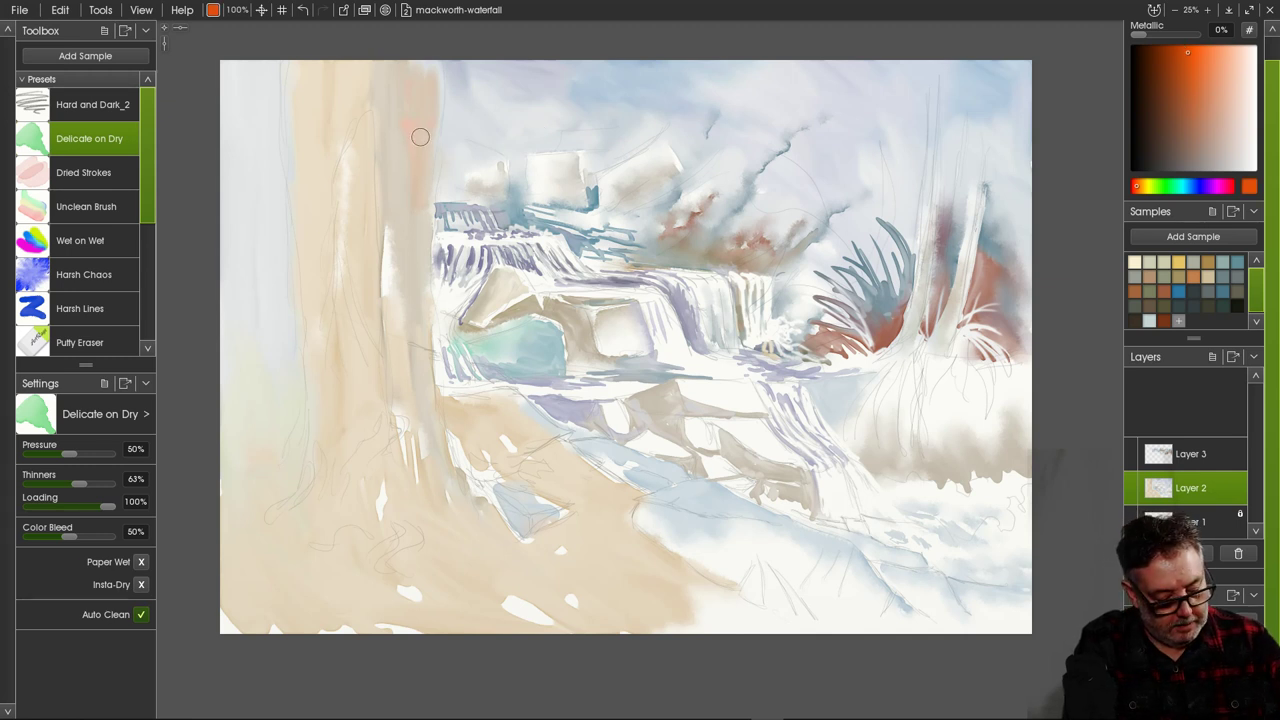
pyautogui.moveTo(422, 182); pyautogui.dragTo(423, 263)
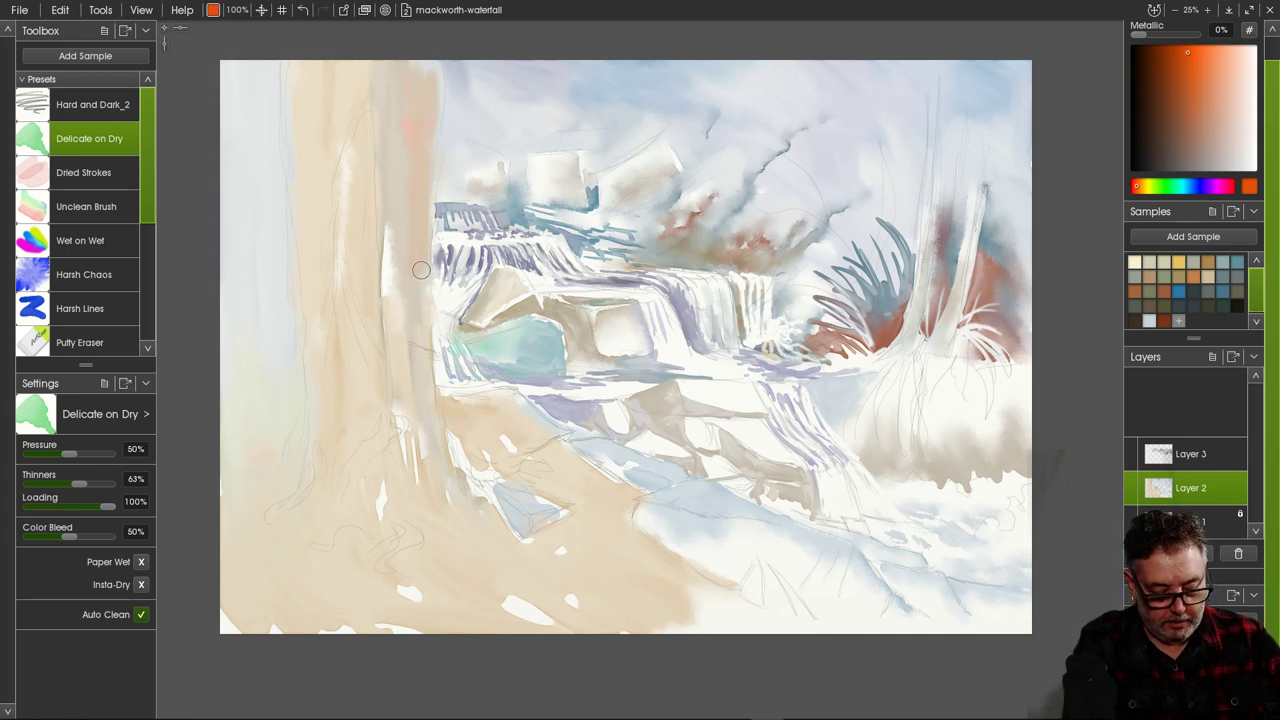
# On Layer 3, paint vivid orange streaks down the right side of the large trunk and blend them with Harsh Chaos.
pyautogui.click(1190, 454)
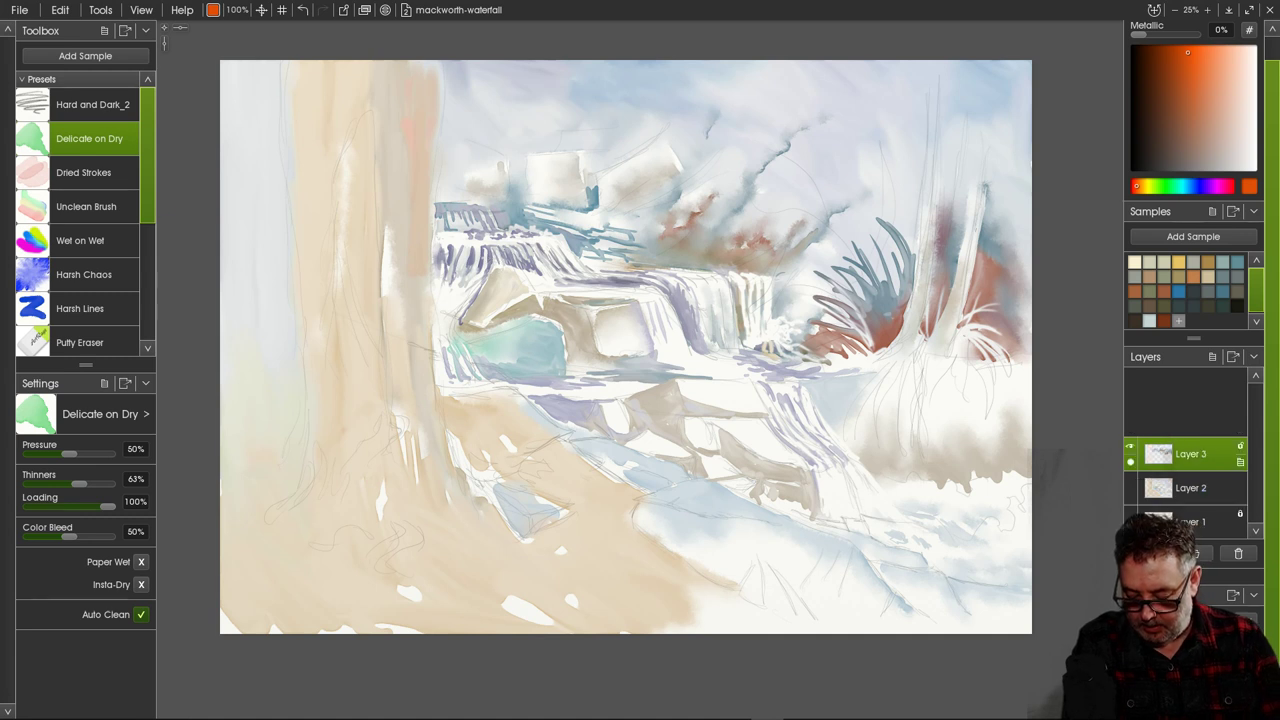
pyautogui.moveTo(411, 218)
pyautogui.mouseDown()
pyautogui.moveTo(413, 142)
pyautogui.moveTo(432, 109)
pyautogui.moveTo(424, 242)
pyautogui.moveTo(436, 56)
pyautogui.moveTo(433, 86)
pyautogui.moveTo(431, 59)
pyautogui.moveTo(417, 65)
pyautogui.moveTo(427, 131)
pyautogui.moveTo(398, 215)
pyautogui.moveTo(414, 209)
pyautogui.moveTo(416, 240)
pyautogui.moveTo(423, 200)
pyautogui.moveTo(424, 239)
pyautogui.moveTo(433, 158)
pyautogui.moveTo(416, 303)
pyautogui.moveTo(427, 240)
pyautogui.moveTo(434, 349)
pyautogui.moveTo(407, 343)
pyautogui.moveTo(396, 287)
pyautogui.moveTo(405, 252)
pyautogui.moveTo(422, 368)
pyautogui.moveTo(425, 301)
pyautogui.moveTo(440, 447)
pyautogui.moveTo(419, 360)
pyautogui.moveTo(440, 460)
pyautogui.mouseUp()
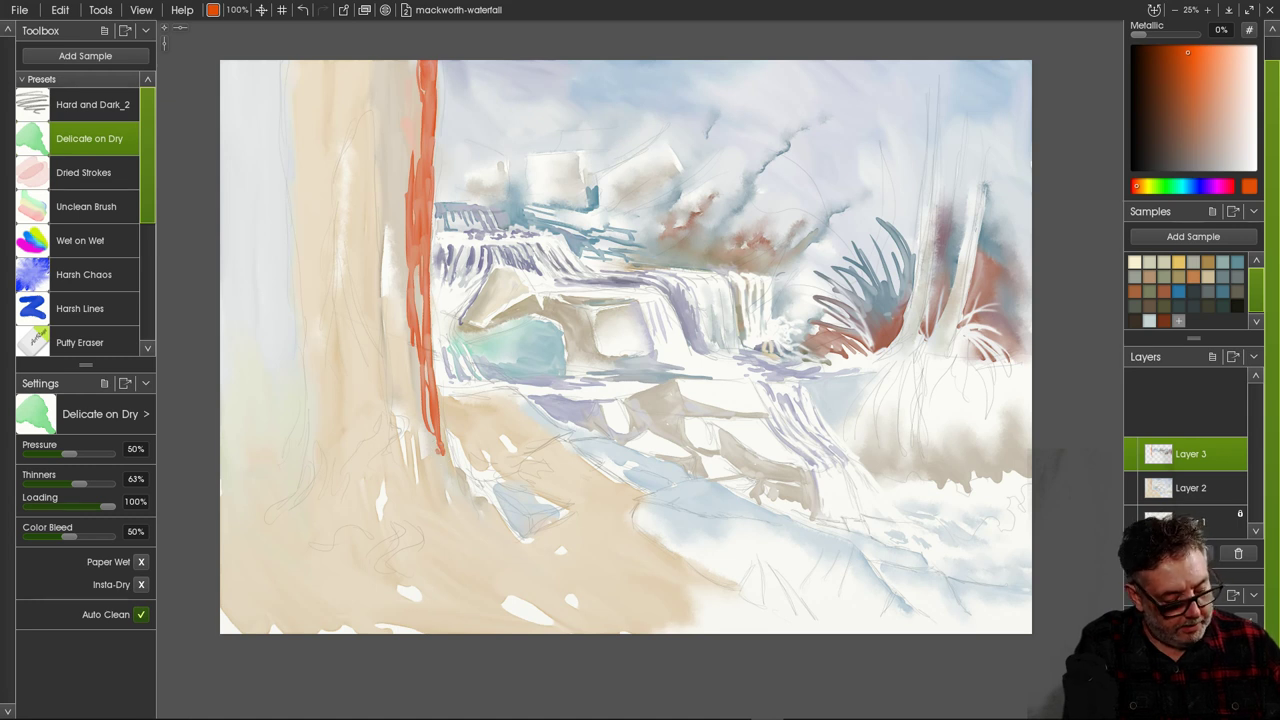
pyautogui.moveTo(410, 70)
pyautogui.mouseDown()
pyautogui.moveTo(418, 55)
pyautogui.moveTo(400, 180)
pyautogui.moveTo(397, 86)
pyautogui.moveTo(398, 252)
pyautogui.mouseUp()
pyautogui.click(84, 274)
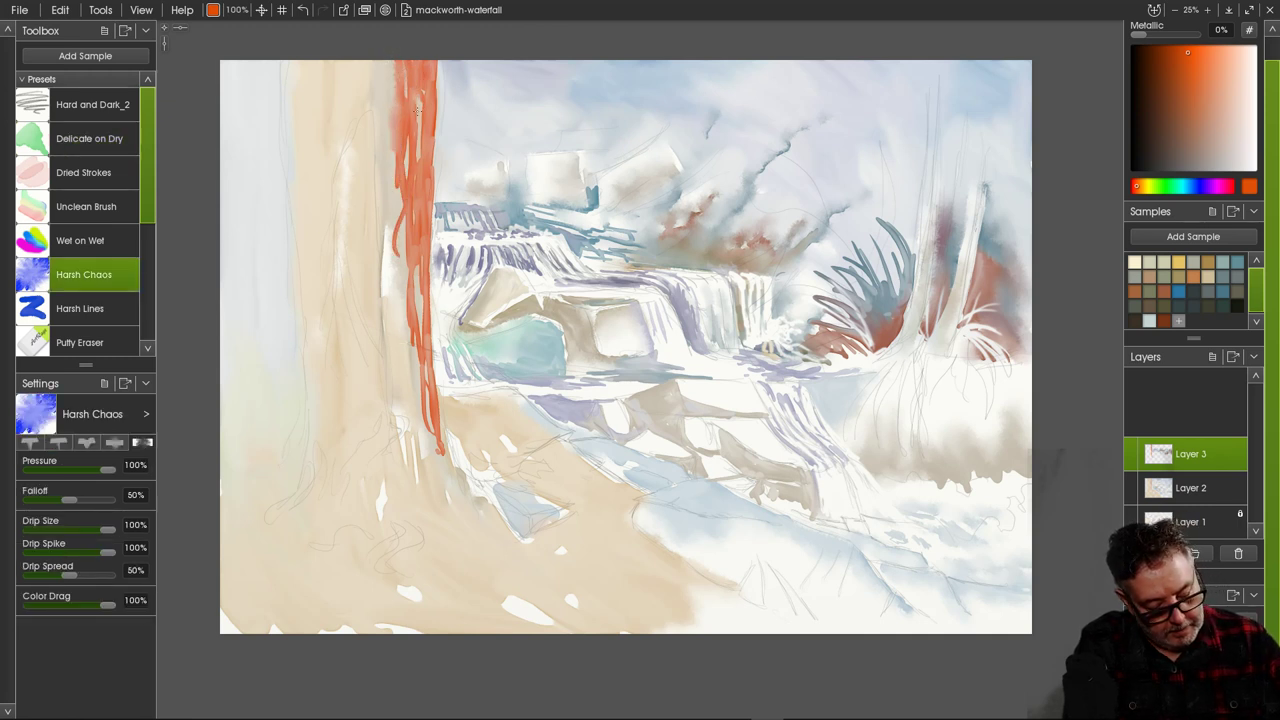
pyautogui.moveTo(418, 110)
pyautogui.mouseDown()
pyautogui.moveTo(399, 252)
pyautogui.moveTo(397, 181)
pyautogui.moveTo(398, 261)
pyautogui.moveTo(417, 322)
pyautogui.moveTo(418, 408)
pyautogui.moveTo(431, 392)
pyautogui.moveTo(449, 468)
pyautogui.mouseUp()
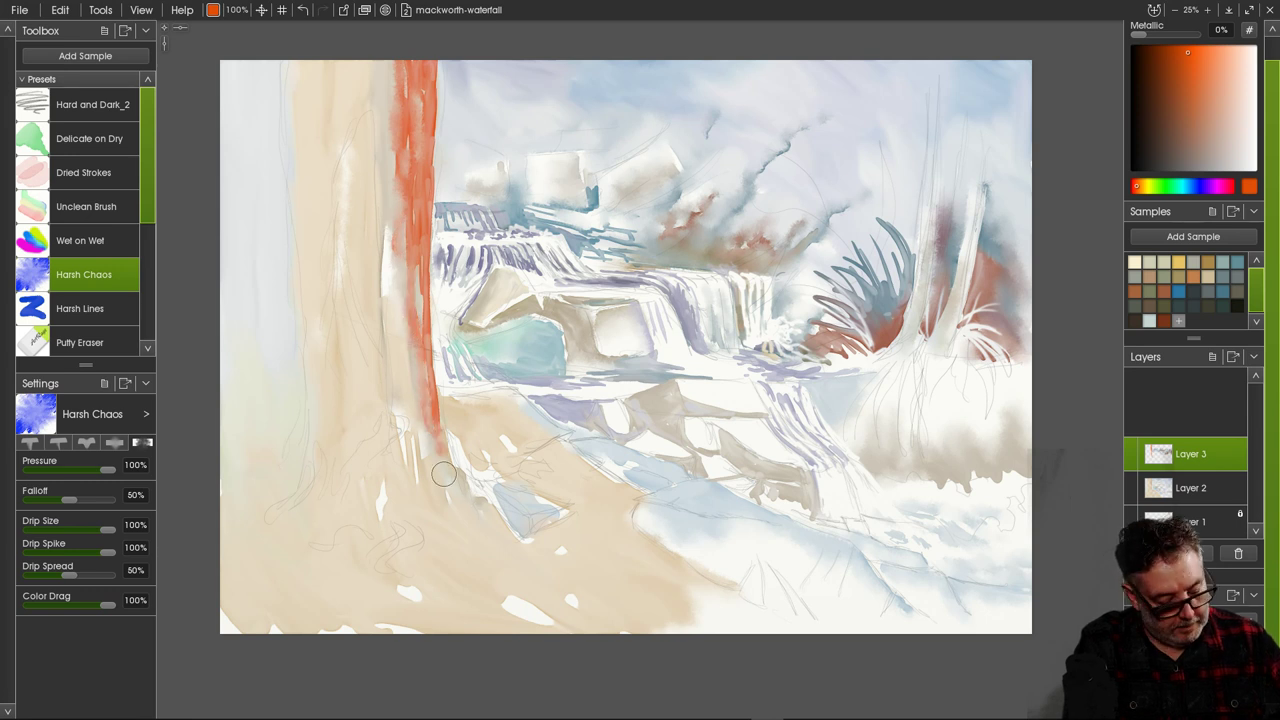
# Paint orange streaks across the top of the large trunk and down its left edge, using Delicate on Dry at 100% size.
pyautogui.click(89, 138)
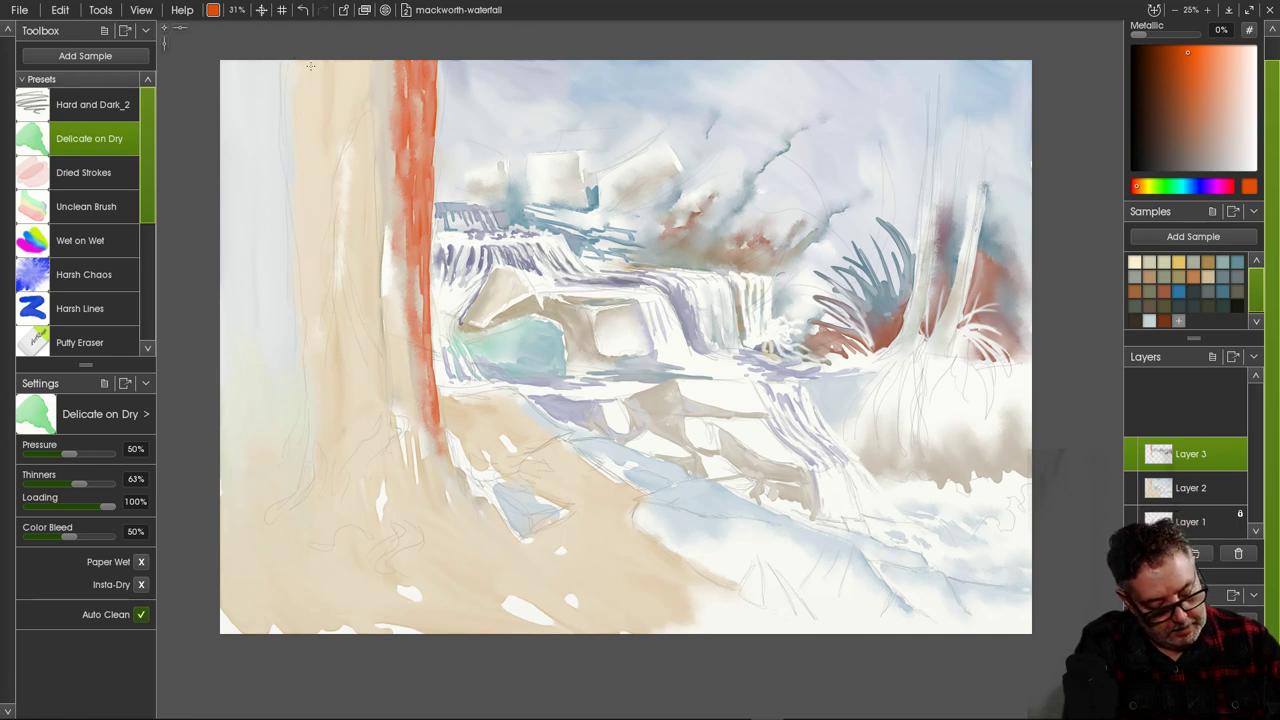
pyautogui.moveTo(382, 58)
pyautogui.mouseDown()
pyautogui.moveTo(384, 119)
pyautogui.moveTo(385, 59)
pyautogui.moveTo(393, 93)
pyautogui.moveTo(391, 65)
pyautogui.moveTo(379, 102)
pyautogui.moveTo(363, 98)
pyautogui.moveTo(363, 60)
pyautogui.moveTo(390, 270)
pyautogui.moveTo(372, 105)
pyautogui.moveTo(392, 254)
pyautogui.moveTo(395, 135)
pyautogui.moveTo(390, 300)
pyautogui.moveTo(383, 239)
pyautogui.moveTo(394, 322)
pyautogui.moveTo(354, 72)
pyautogui.moveTo(363, 101)
pyautogui.moveTo(327, 218)
pyautogui.moveTo(349, 54)
pyautogui.moveTo(330, 151)
pyautogui.moveTo(333, 77)
pyautogui.moveTo(308, 190)
pyautogui.mouseUp()
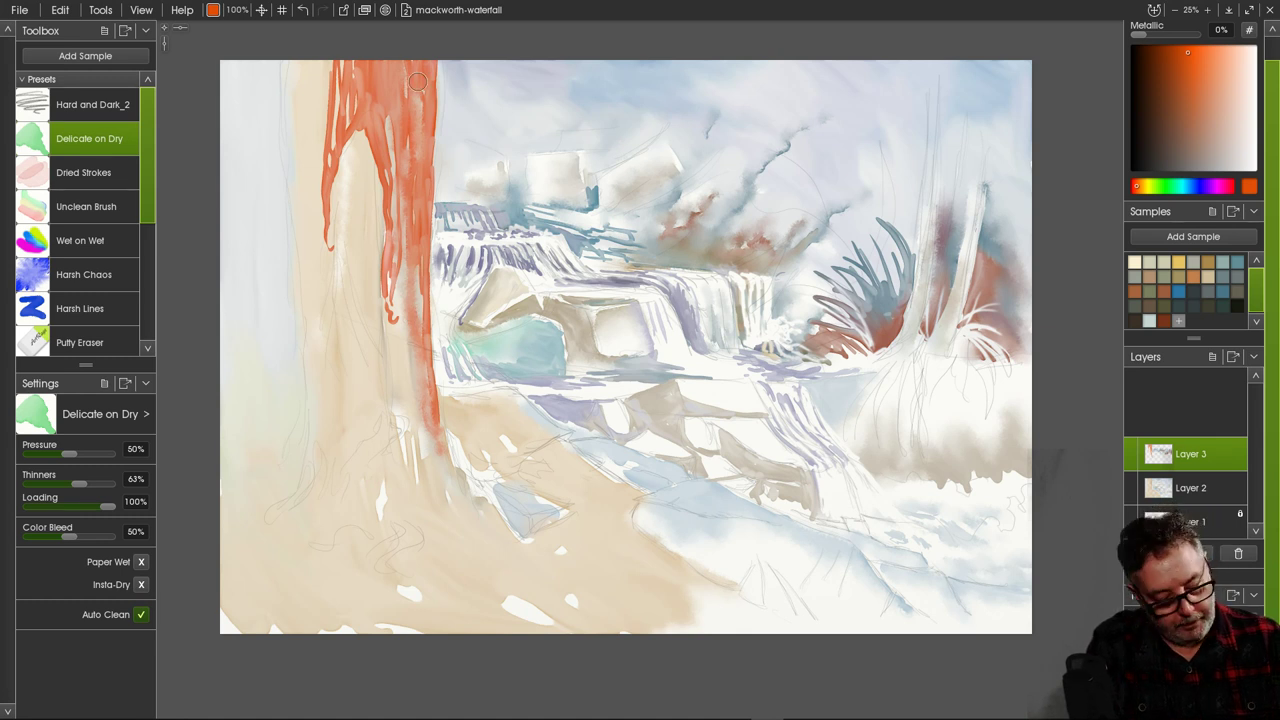
pyautogui.moveTo(418, 81)
pyautogui.mouseDown()
pyautogui.moveTo(444, 53)
pyautogui.moveTo(431, 191)
pyautogui.moveTo(452, 52)
pyautogui.moveTo(431, 182)
pyautogui.mouseUp()
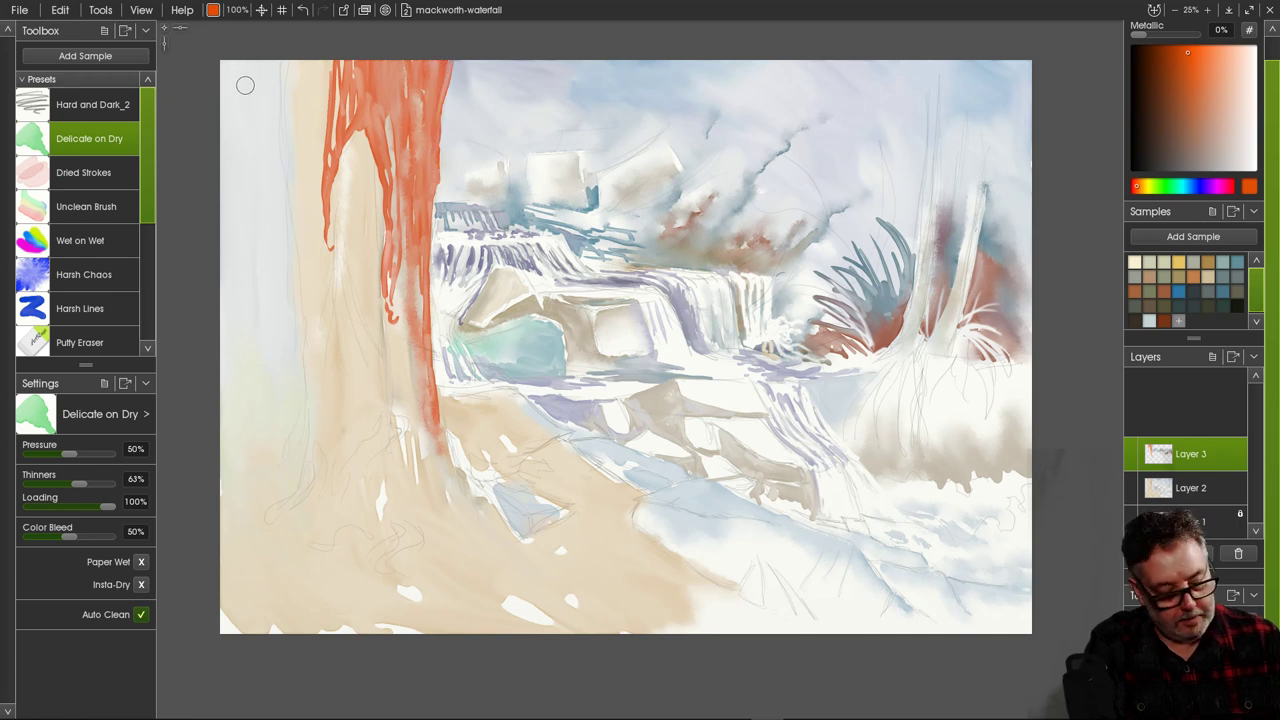
pyautogui.moveTo(272, 60)
pyautogui.mouseDown()
pyautogui.moveTo(282, 134)
pyautogui.moveTo(280, 49)
pyautogui.moveTo(290, 57)
pyautogui.moveTo(295, 89)
pyautogui.moveTo(278, 66)
pyautogui.moveTo(304, 249)
pyautogui.mouseUp()
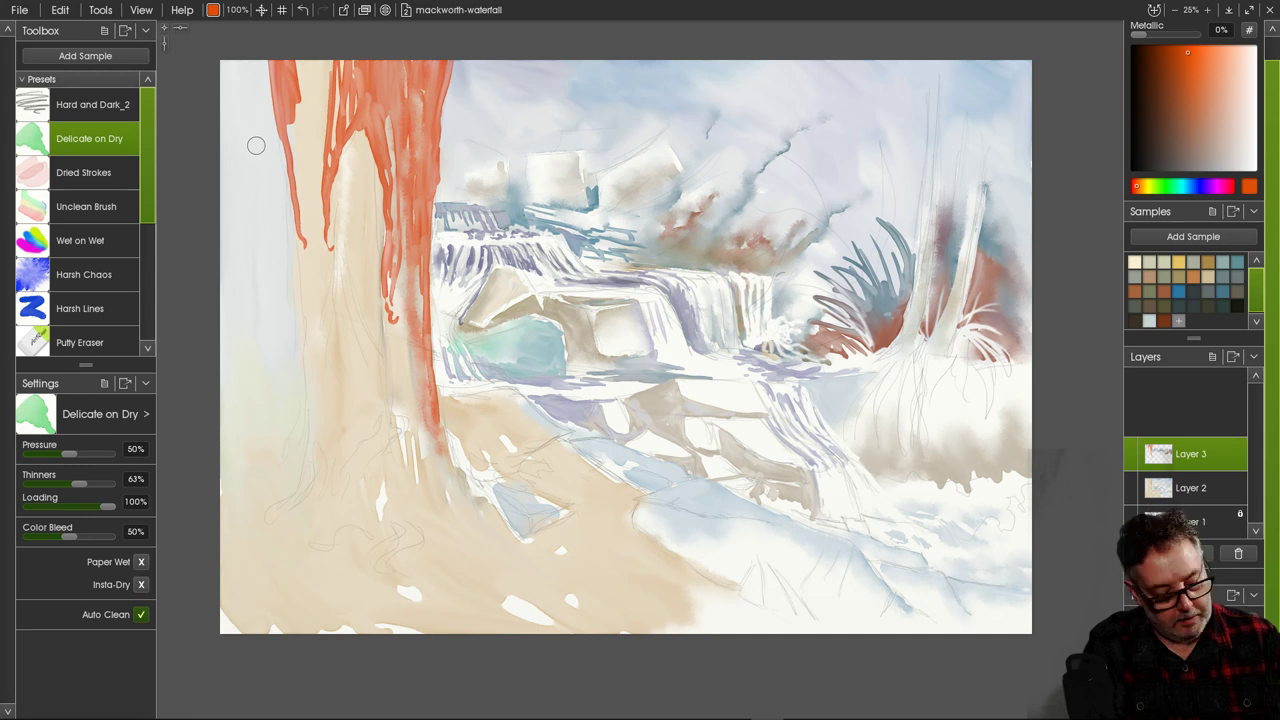
pyautogui.moveTo(284, 102)
pyautogui.mouseDown()
pyautogui.moveTo(306, 243)
pyautogui.moveTo(302, 222)
pyautogui.moveTo(299, 332)
pyautogui.moveTo(302, 213)
pyautogui.moveTo(321, 311)
pyautogui.moveTo(318, 199)
pyautogui.moveTo(336, 373)
pyautogui.moveTo(305, 292)
pyautogui.moveTo(297, 478)
pyautogui.mouseUp()
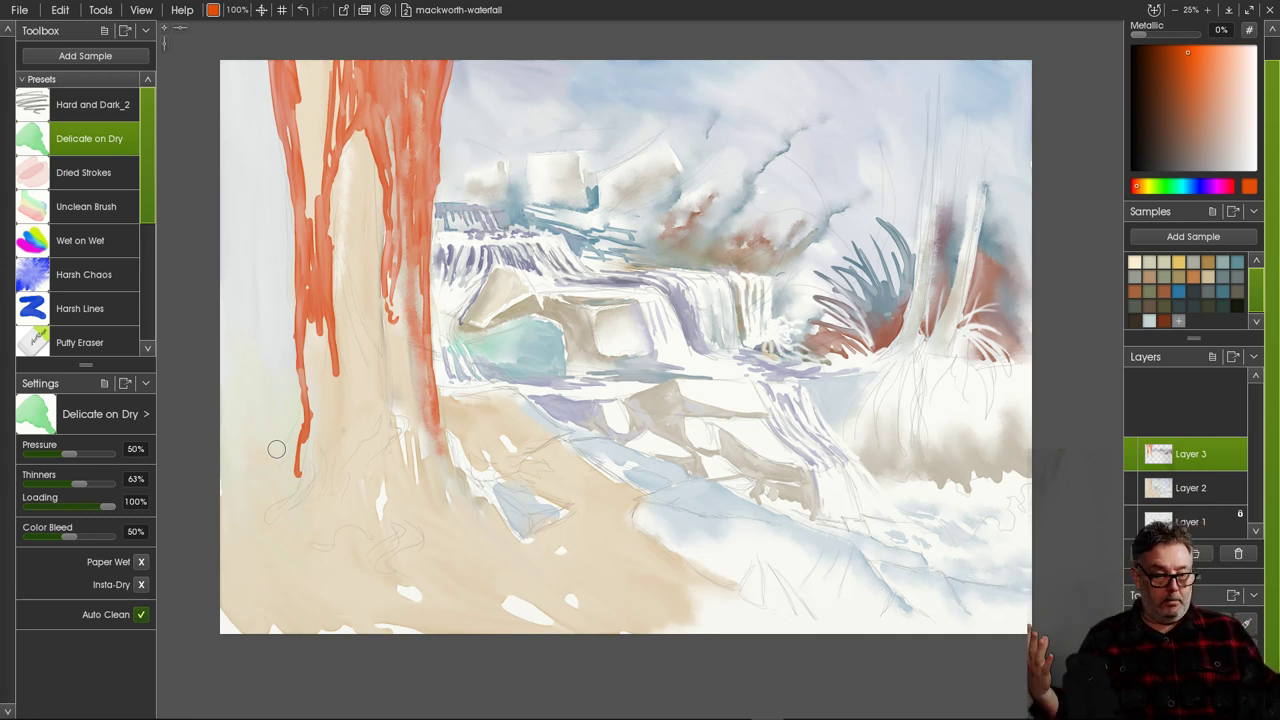
# Soften and spread the orange streaks over the top, middle and left side of the trunk with Harsh Chaos.
pyautogui.click(84, 274)
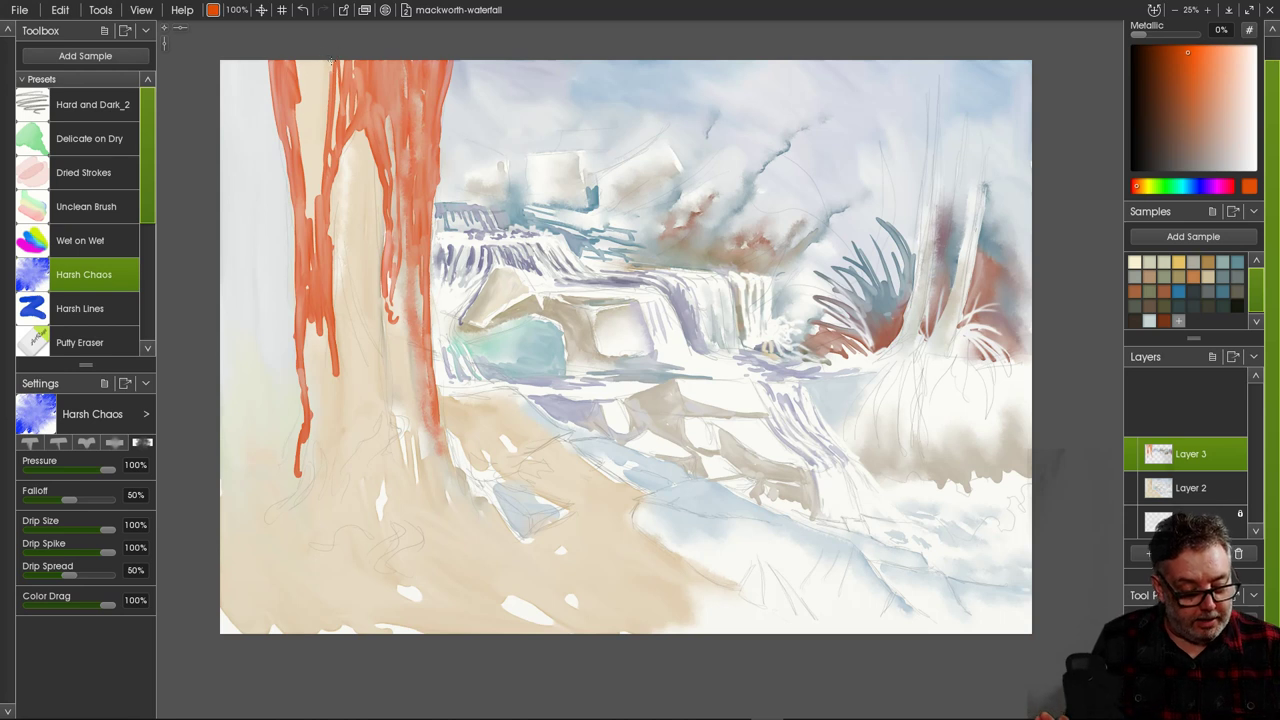
pyautogui.moveTo(332, 62); pyautogui.dragTo(331, 153)
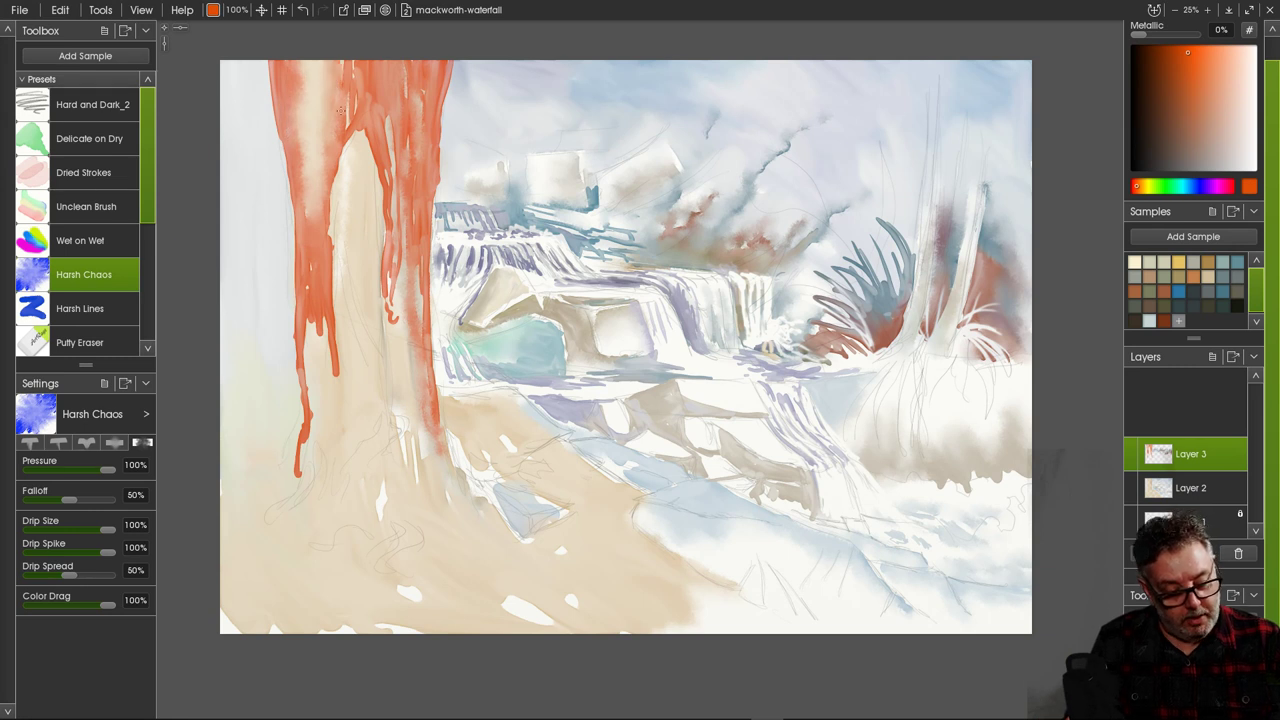
pyautogui.moveTo(338, 135)
pyautogui.mouseDown()
pyautogui.moveTo(359, 163)
pyautogui.moveTo(365, 145)
pyautogui.moveTo(376, 209)
pyautogui.moveTo(380, 181)
pyautogui.moveTo(396, 284)
pyautogui.moveTo(395, 269)
pyautogui.moveTo(397, 357)
pyautogui.moveTo(390, 263)
pyautogui.moveTo(385, 371)
pyautogui.mouseUp()
pyautogui.moveTo(329, 292); pyautogui.dragTo(353, 421)
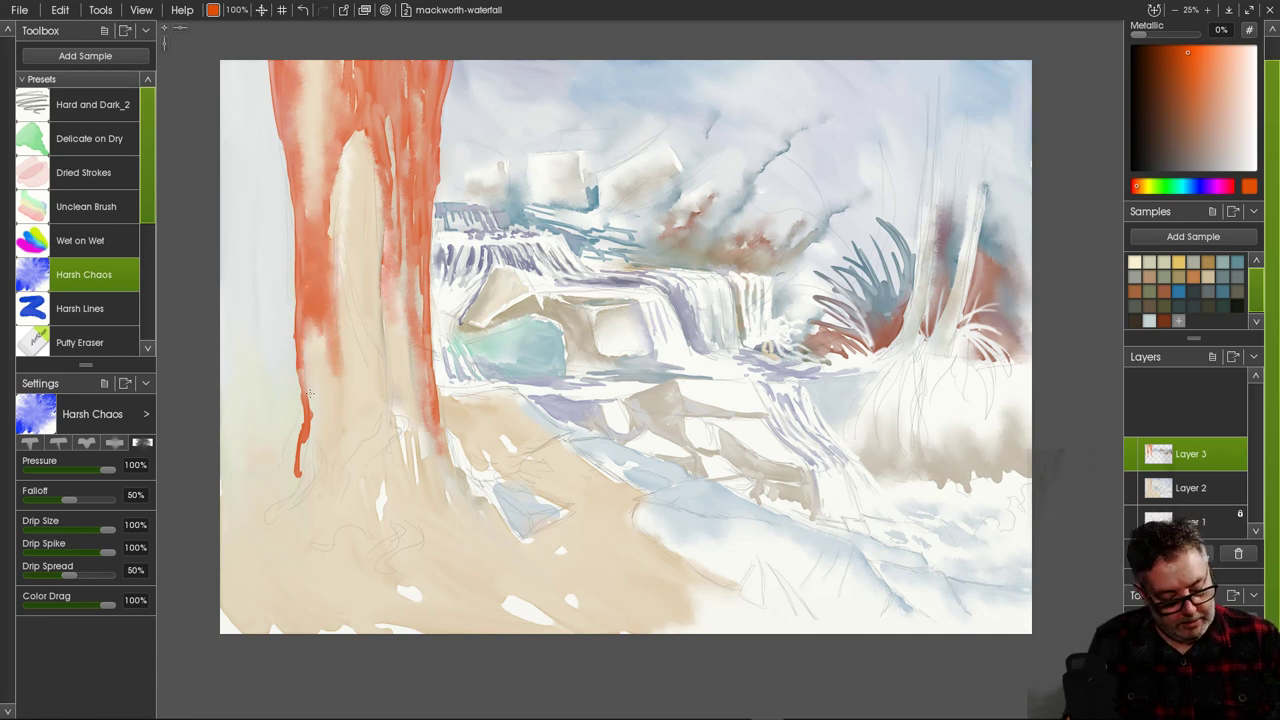
pyautogui.moveTo(313, 351); pyautogui.dragTo(310, 481)
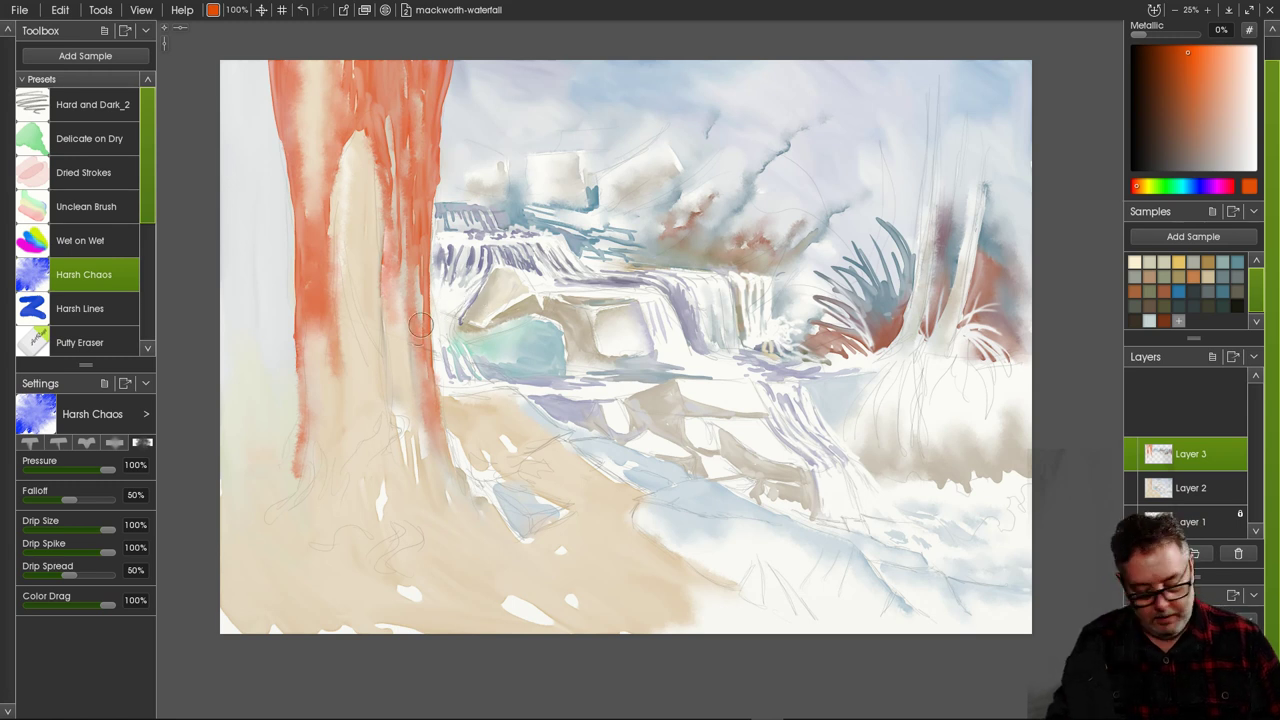
# Paint an angular rock shape left of the large trunk in a beige sampled from the central rocks, using Delicate on Dry at 100% size.
pyautogui.keyDown('alt'); pyautogui.click(522, 309); pyautogui.keyUp('alt')
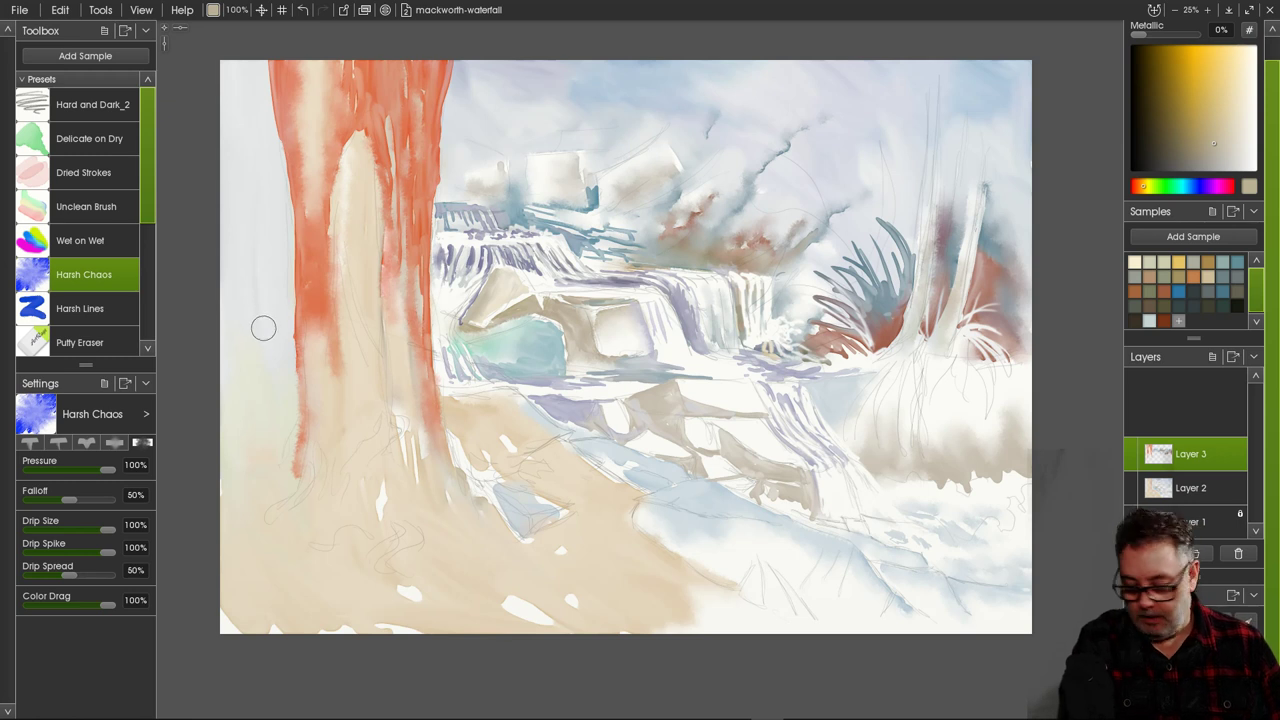
pyautogui.click(89, 138)
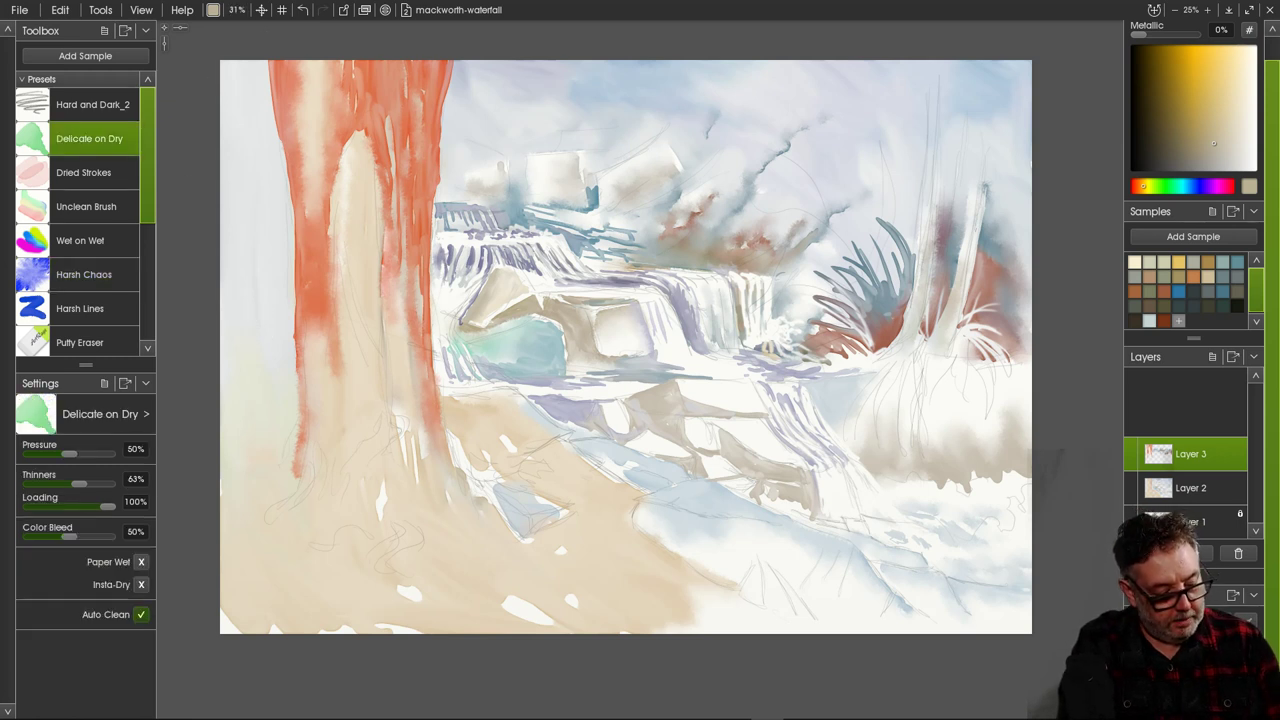
pyautogui.moveTo(237, 10); pyautogui.dragTo(398, 62)
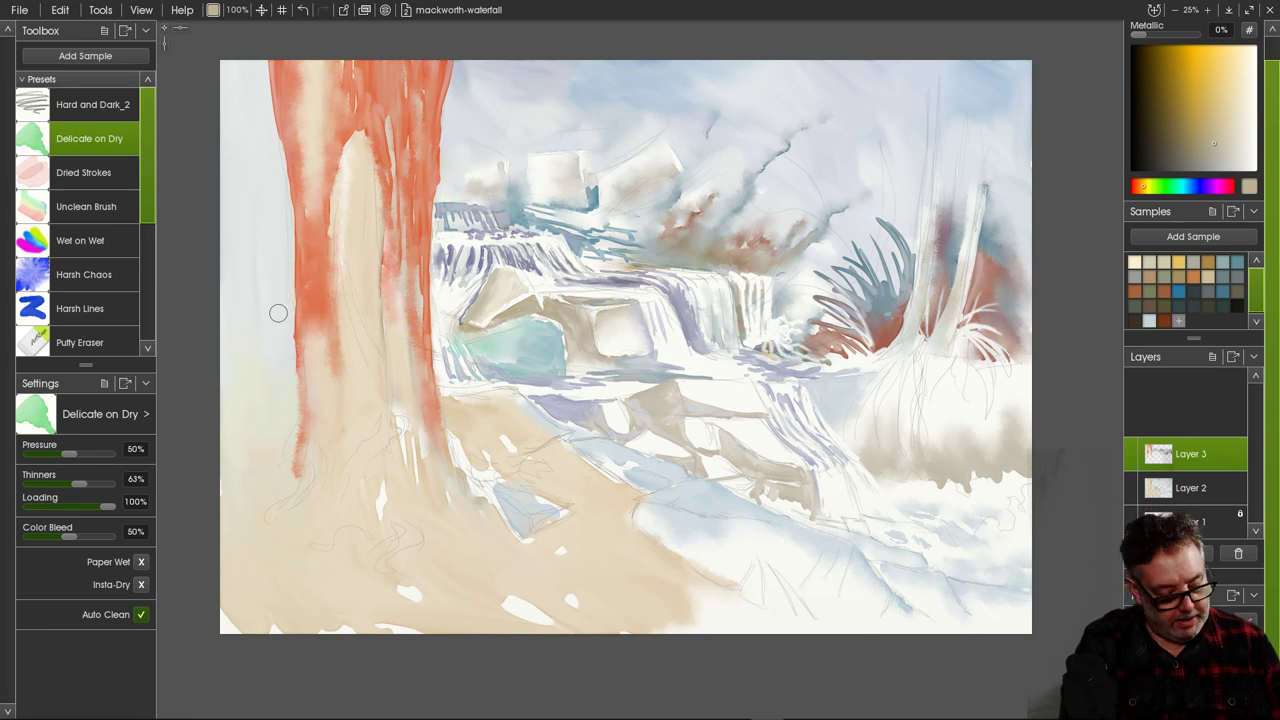
pyautogui.moveTo(277, 309)
pyautogui.mouseDown()
pyautogui.moveTo(262, 254)
pyautogui.moveTo(284, 251)
pyautogui.moveTo(292, 265)
pyautogui.moveTo(268, 260)
pyautogui.moveTo(283, 296)
pyautogui.moveTo(254, 284)
pyautogui.moveTo(265, 299)
pyautogui.moveTo(252, 290)
pyautogui.moveTo(265, 251)
pyautogui.moveTo(214, 245)
pyautogui.moveTo(248, 302)
pyautogui.moveTo(226, 256)
pyautogui.moveTo(249, 295)
pyautogui.moveTo(243, 257)
pyautogui.moveTo(271, 256)
pyautogui.moveTo(247, 258)
pyautogui.moveTo(268, 233)
pyautogui.moveTo(293, 264)
pyautogui.mouseUp()
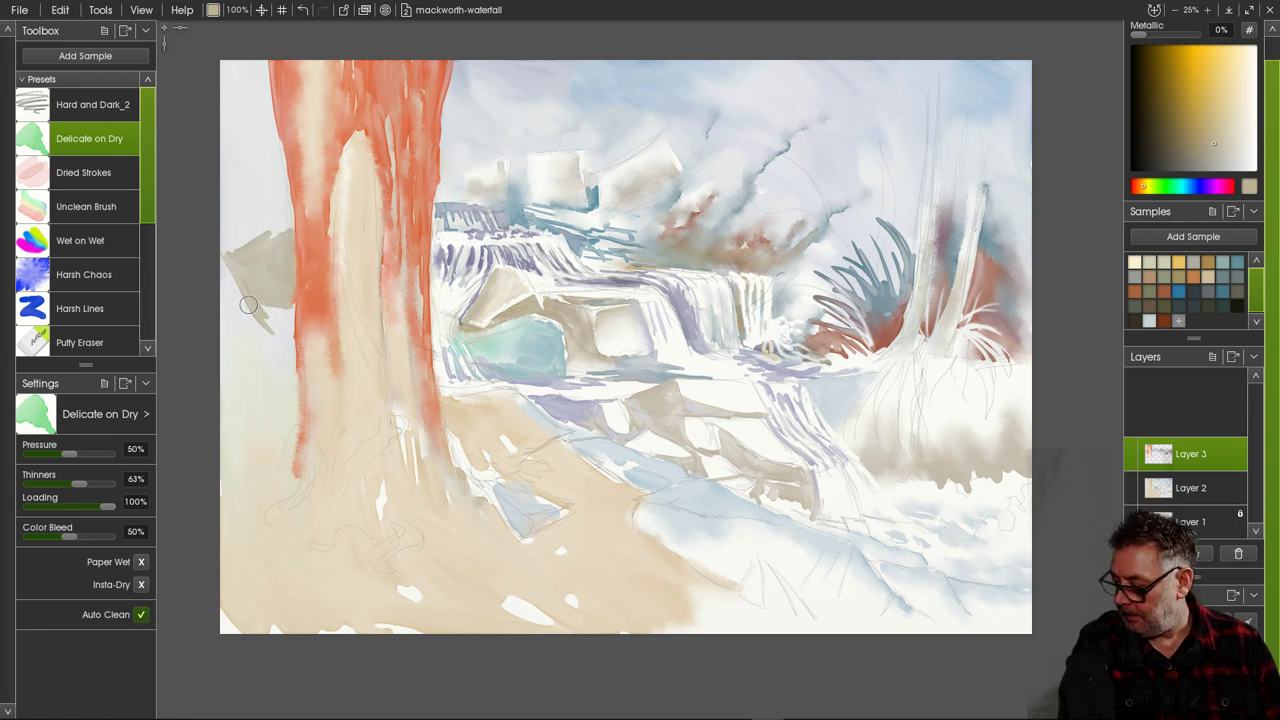
# Paint more beige rock shapes along the canvas's left edge beside the large trunk and soften them with Harsh Chaos.
pyautogui.moveTo(248, 304)
pyautogui.mouseDown()
pyautogui.moveTo(233, 387)
pyautogui.moveTo(266, 366)
pyautogui.moveTo(246, 394)
pyautogui.moveTo(223, 374)
pyautogui.moveTo(225, 402)
pyautogui.moveTo(252, 388)
pyautogui.moveTo(241, 396)
pyautogui.moveTo(248, 339)
pyautogui.moveTo(265, 386)
pyautogui.moveTo(271, 371)
pyautogui.moveTo(263, 397)
pyautogui.moveTo(279, 352)
pyautogui.moveTo(262, 402)
pyautogui.moveTo(234, 411)
pyautogui.moveTo(223, 382)
pyautogui.moveTo(228, 420)
pyautogui.mouseUp()
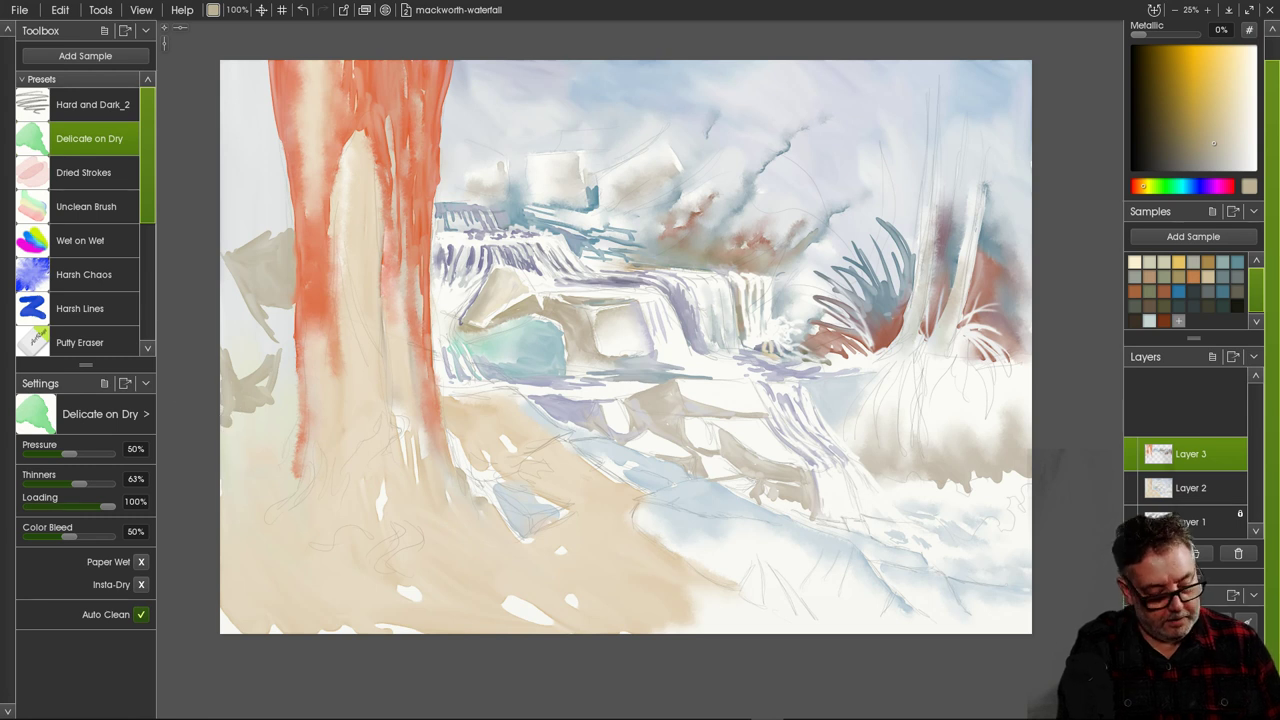
pyautogui.moveTo(270, 126)
pyautogui.mouseDown()
pyautogui.moveTo(220, 121)
pyautogui.moveTo(261, 127)
pyautogui.moveTo(223, 144)
pyautogui.moveTo(227, 164)
pyautogui.moveTo(252, 146)
pyautogui.moveTo(230, 129)
pyautogui.moveTo(219, 144)
pyautogui.moveTo(276, 144)
pyautogui.moveTo(238, 163)
pyautogui.moveTo(259, 174)
pyautogui.moveTo(260, 145)
pyautogui.moveTo(279, 147)
pyautogui.moveTo(263, 190)
pyautogui.moveTo(231, 211)
pyautogui.moveTo(219, 172)
pyautogui.moveTo(275, 138)
pyautogui.moveTo(285, 222)
pyautogui.mouseUp()
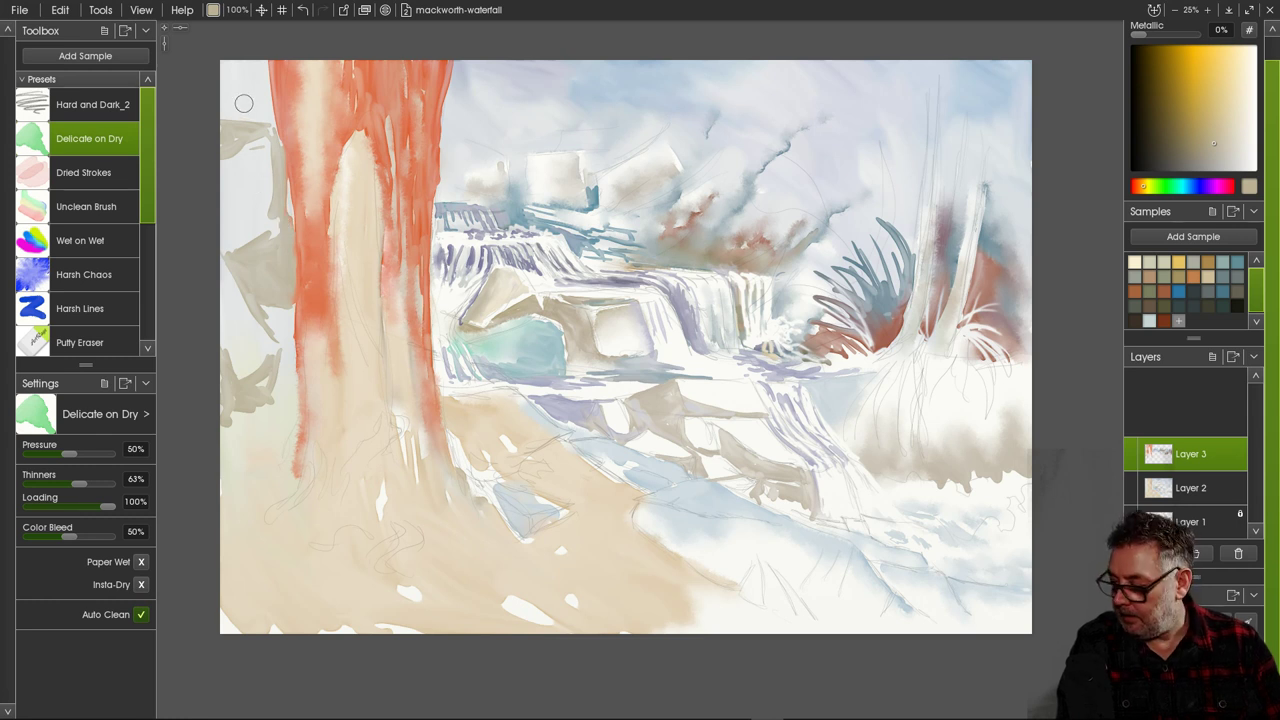
pyautogui.moveTo(244, 103)
pyautogui.mouseDown()
pyautogui.moveTo(213, 114)
pyautogui.moveTo(256, 106)
pyautogui.moveTo(252, 126)
pyautogui.moveTo(265, 128)
pyautogui.moveTo(267, 93)
pyautogui.moveTo(272, 141)
pyautogui.mouseUp()
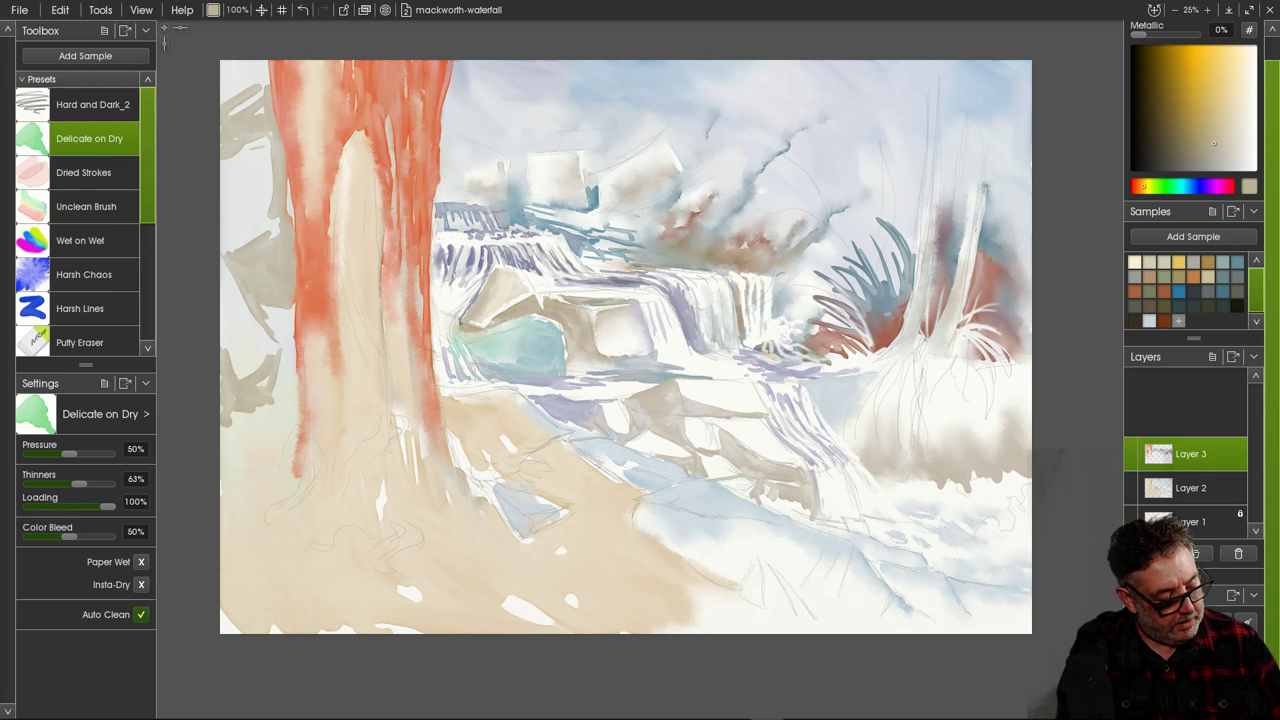
pyautogui.click(84, 274)
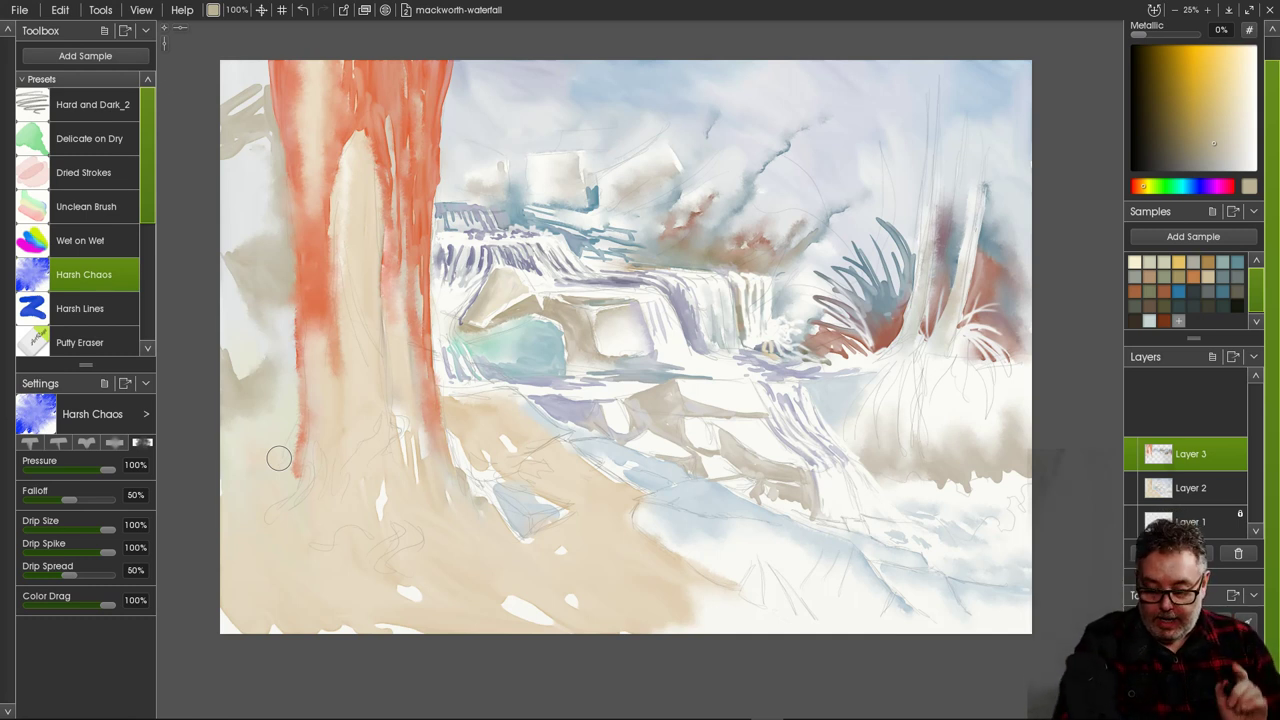
# Add Layer 4 and paint long ochre-brown shadow strokes down the two thin trunks beside the waterfall, using Delicate on Dry.
pyautogui.hotkey('ctrl', 'shift', 'n')
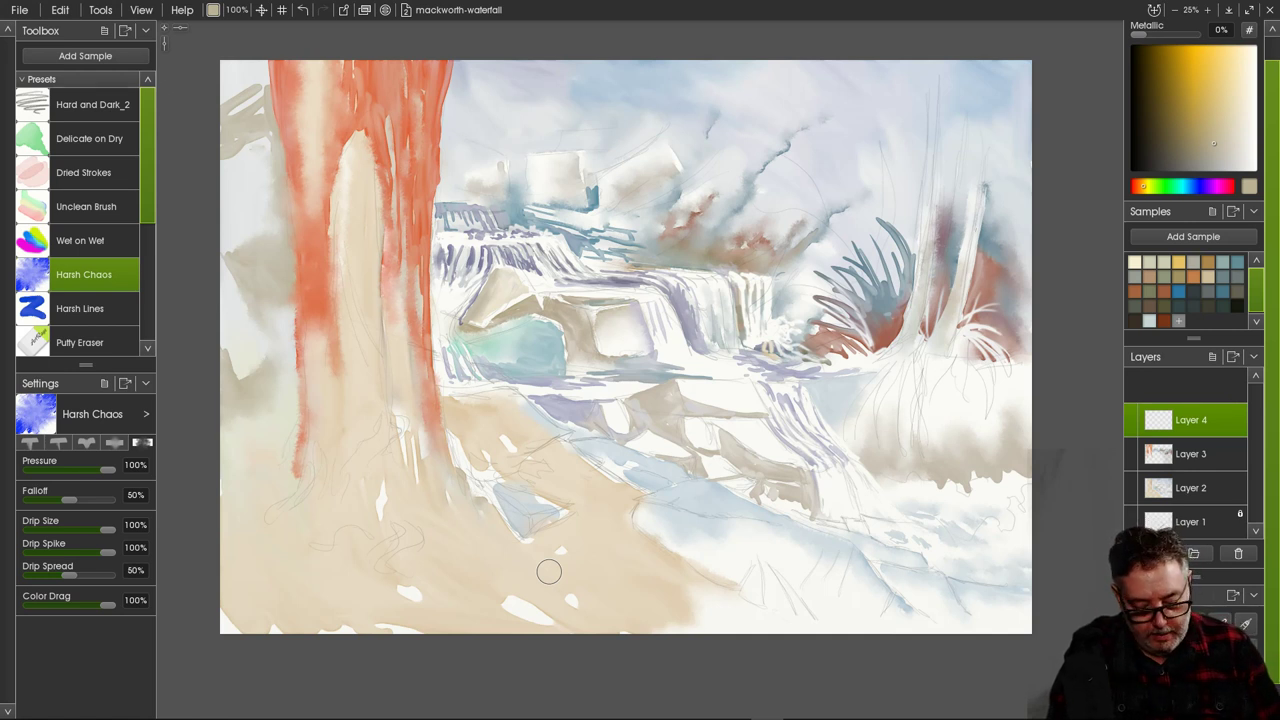
pyautogui.moveTo(1214, 143); pyautogui.dragTo(1189, 89)
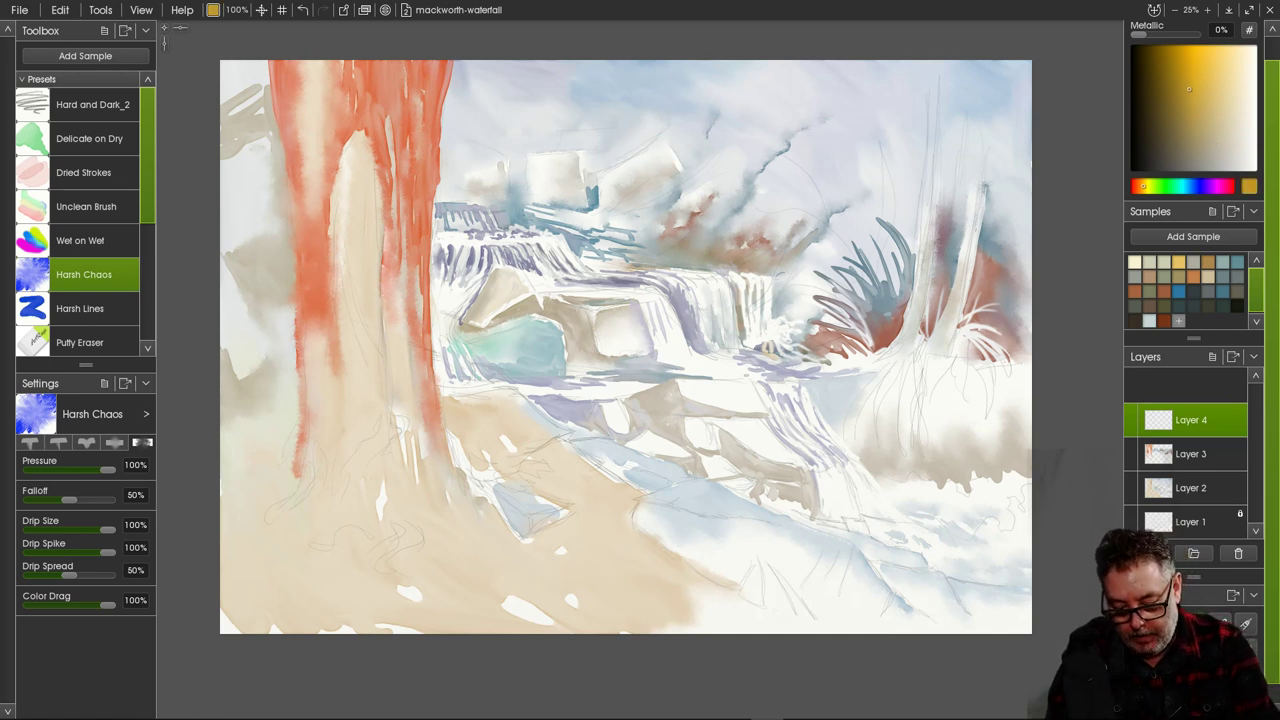
pyautogui.click(1191, 122)
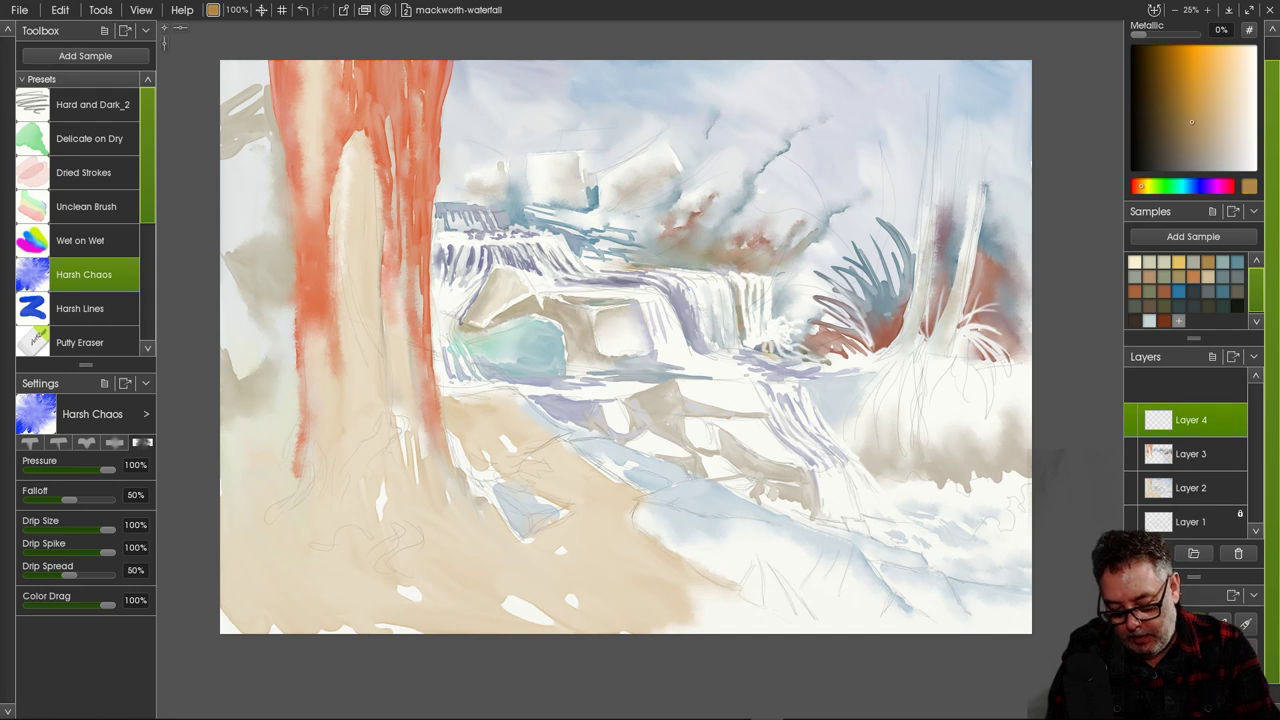
pyautogui.click(1171, 94)
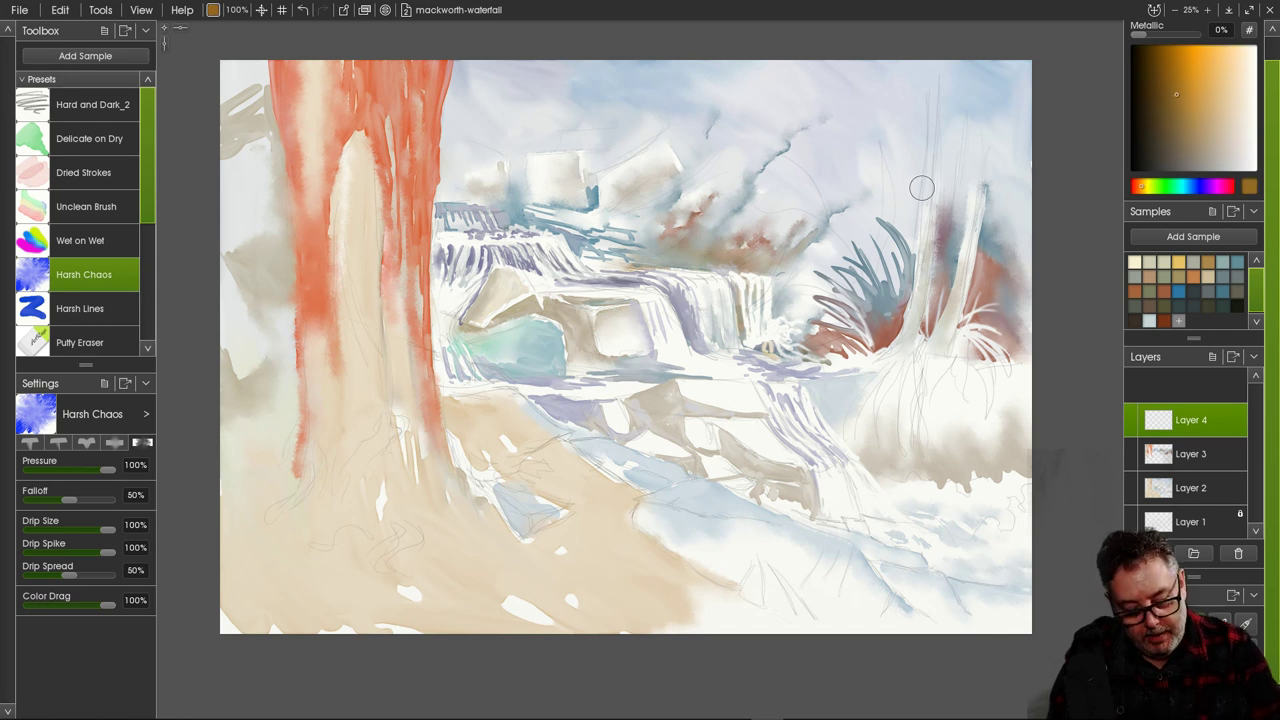
pyautogui.click(89, 138)
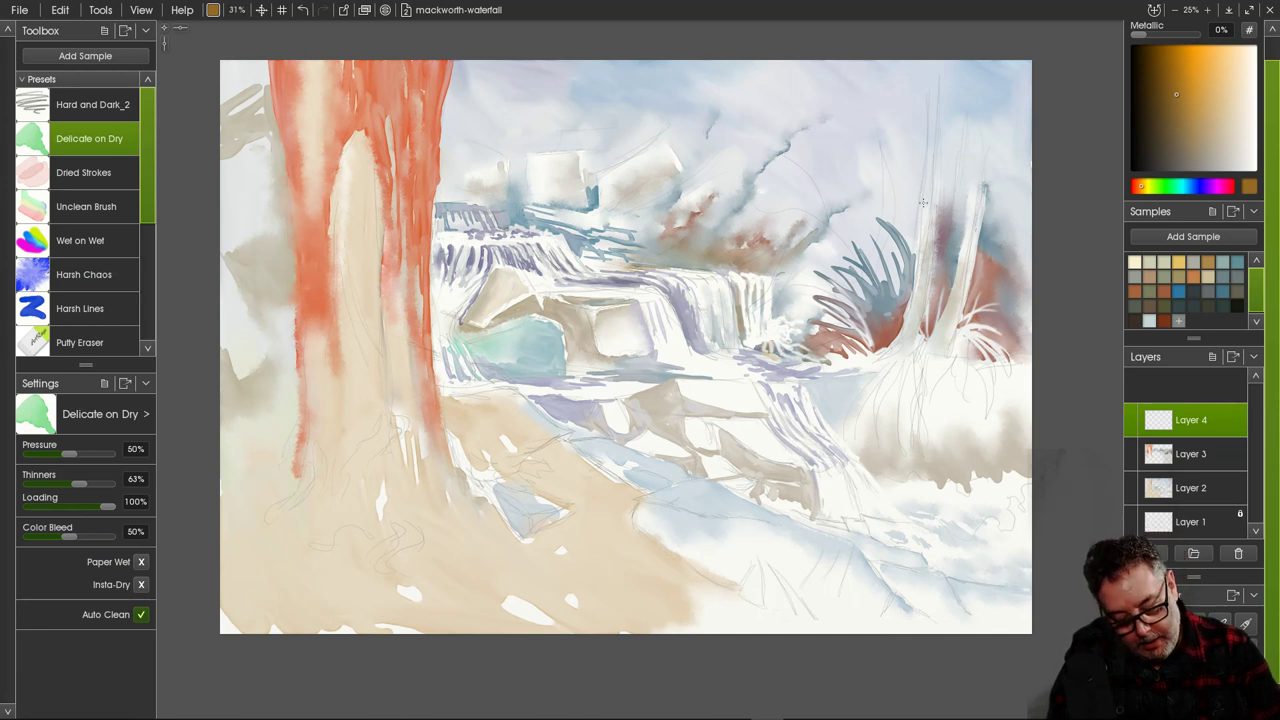
pyautogui.moveTo(924, 207); pyautogui.dragTo(918, 271)
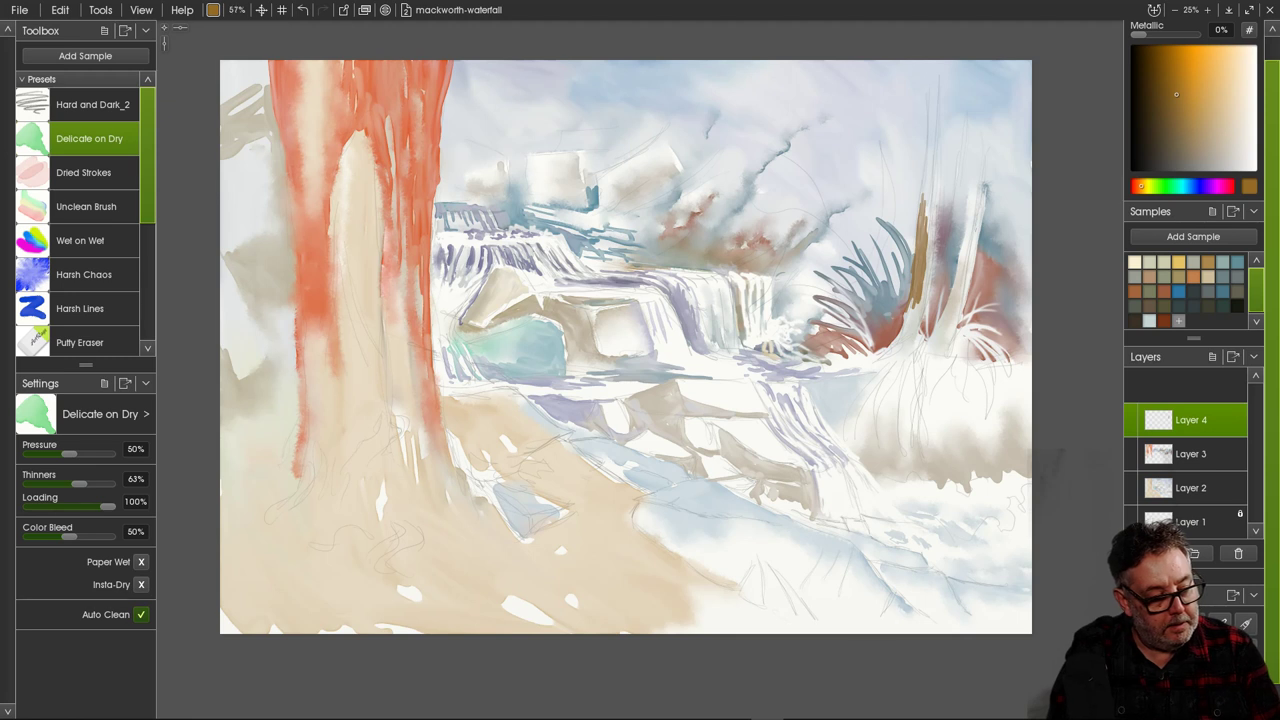
pyautogui.moveTo(918, 288); pyautogui.dragTo(889, 362)
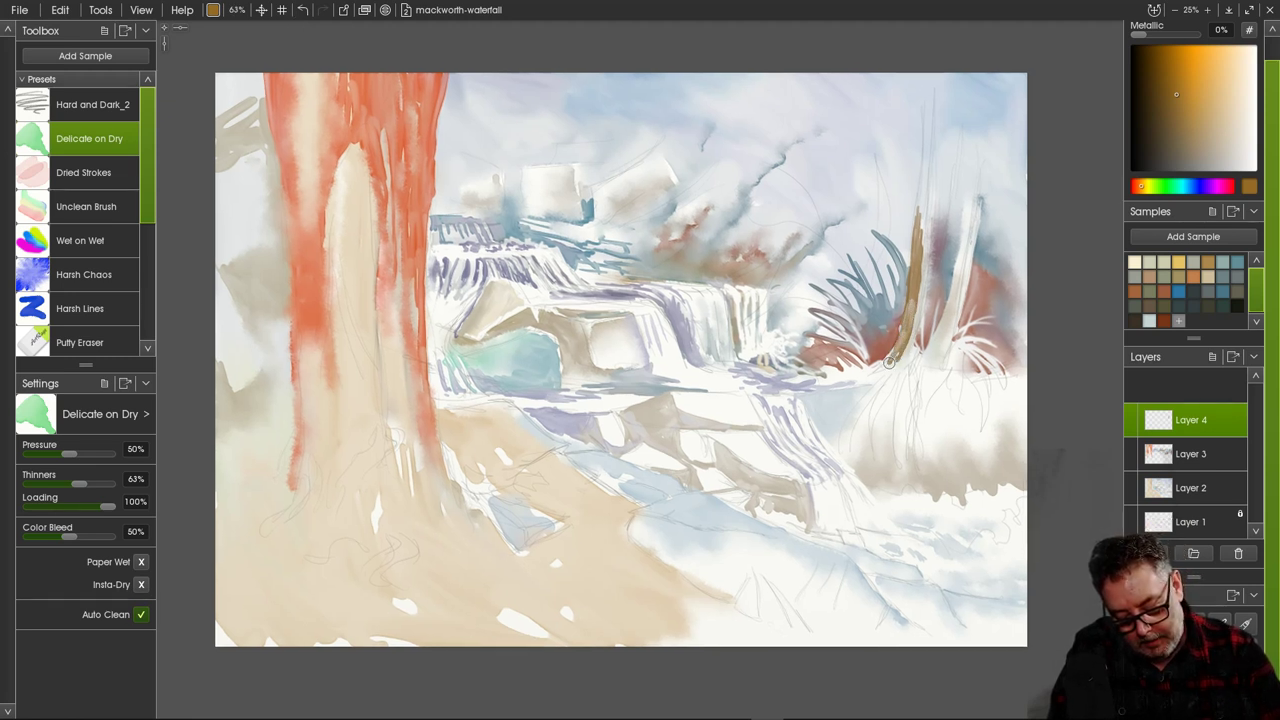
pyautogui.moveTo(907, 313); pyautogui.dragTo(900, 344)
pyautogui.moveTo(915, 287); pyautogui.dragTo(897, 355)
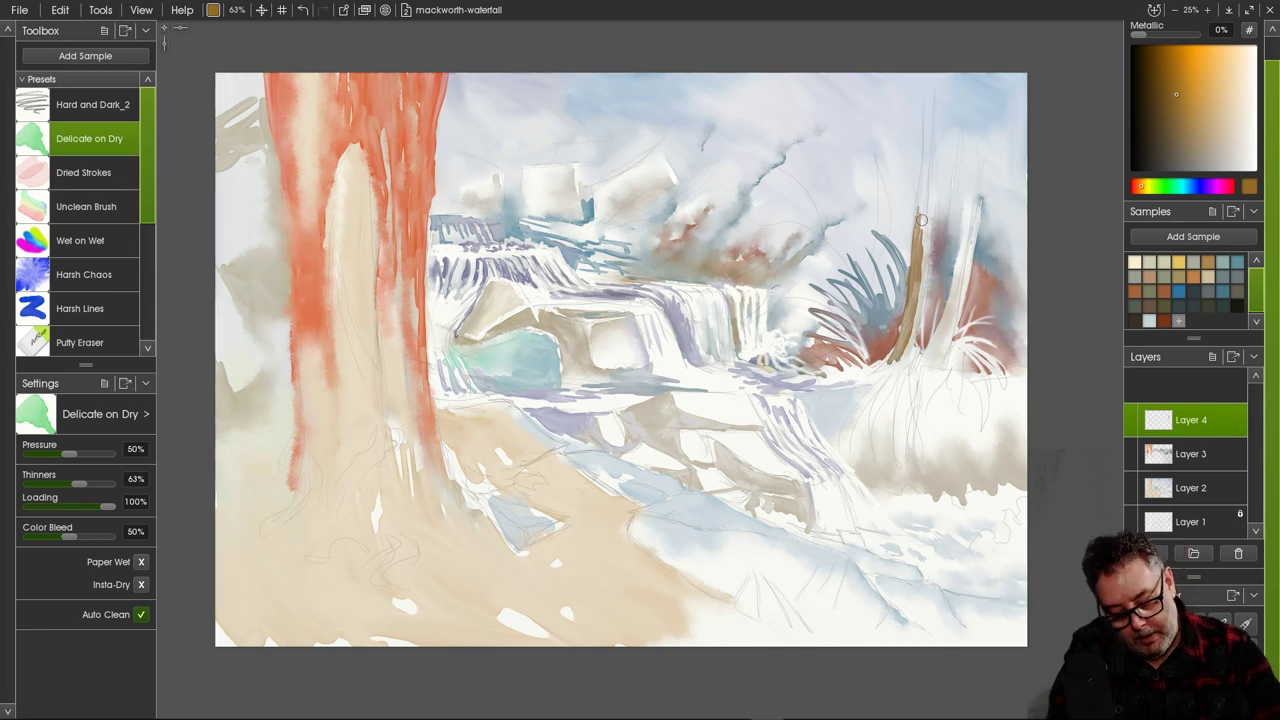
pyautogui.moveTo(923, 177)
pyautogui.mouseDown()
pyautogui.moveTo(925, 147)
pyautogui.moveTo(917, 221)
pyautogui.mouseUp()
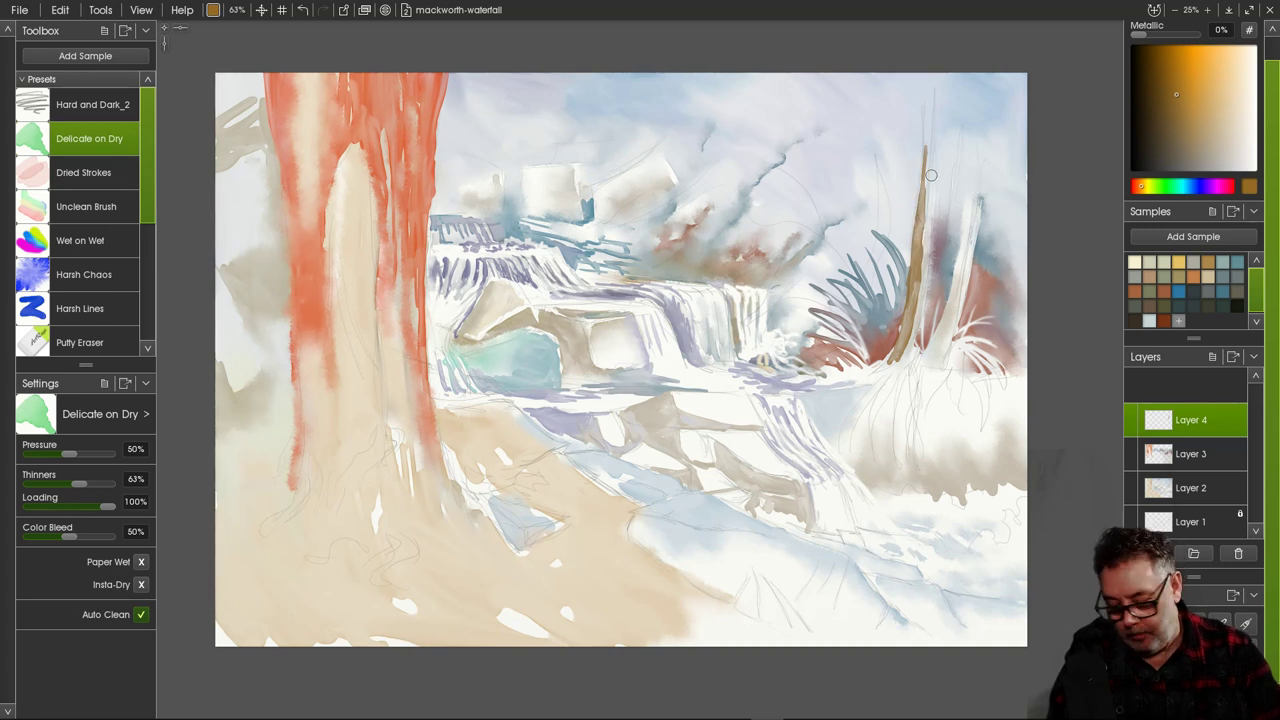
pyautogui.moveTo(961, 180)
pyautogui.mouseDown()
pyautogui.moveTo(964, 234)
pyautogui.moveTo(954, 259)
pyautogui.moveTo(962, 212)
pyautogui.moveTo(934, 347)
pyautogui.moveTo(951, 277)
pyautogui.moveTo(940, 322)
pyautogui.mouseUp()
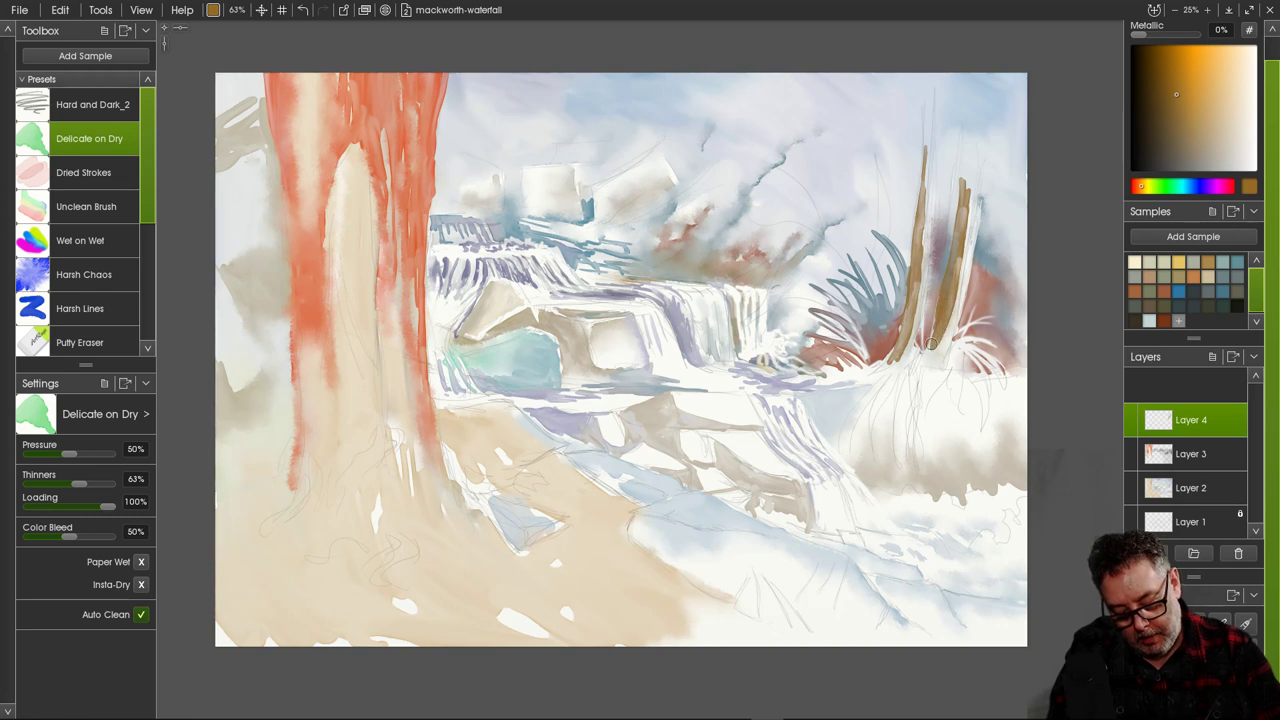
pyautogui.moveTo(961, 240)
pyautogui.mouseDown()
pyautogui.moveTo(970, 158)
pyautogui.moveTo(963, 202)
pyautogui.moveTo(964, 175)
pyautogui.mouseUp()
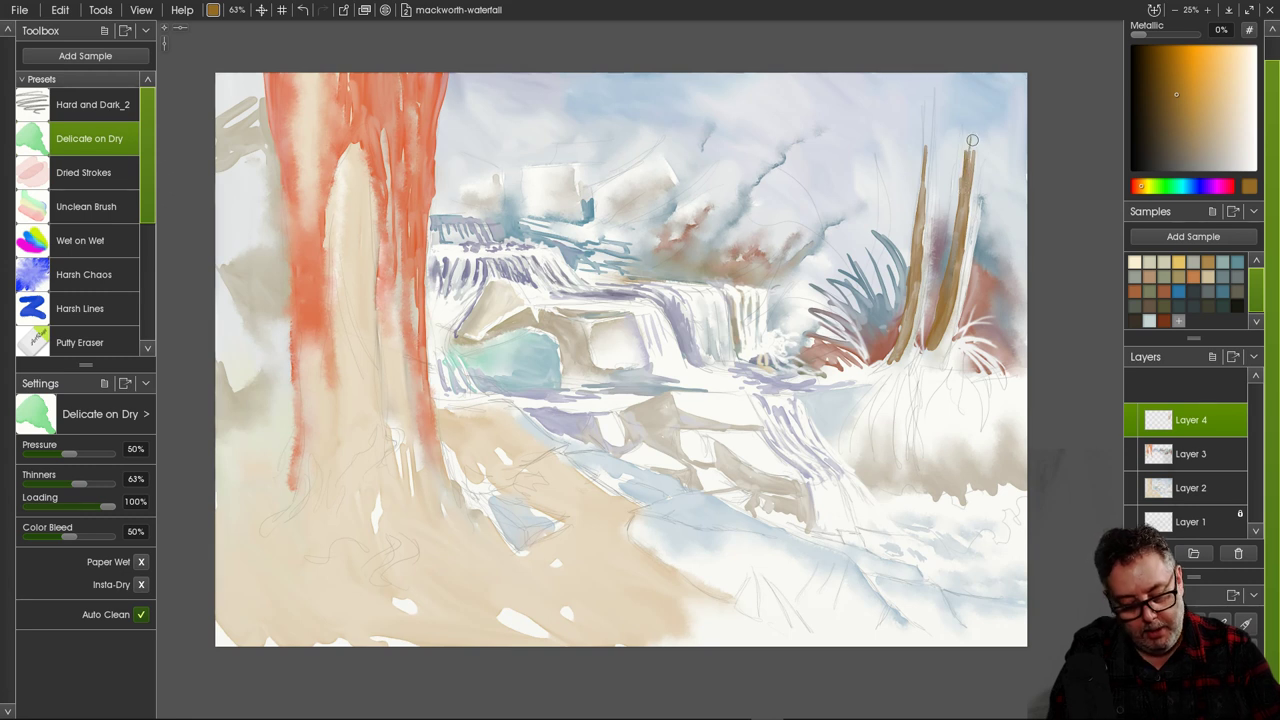
# Blend the brown strokes along both thin trunks with Harsh Chaos at 100% size.
pyautogui.click(84, 274)
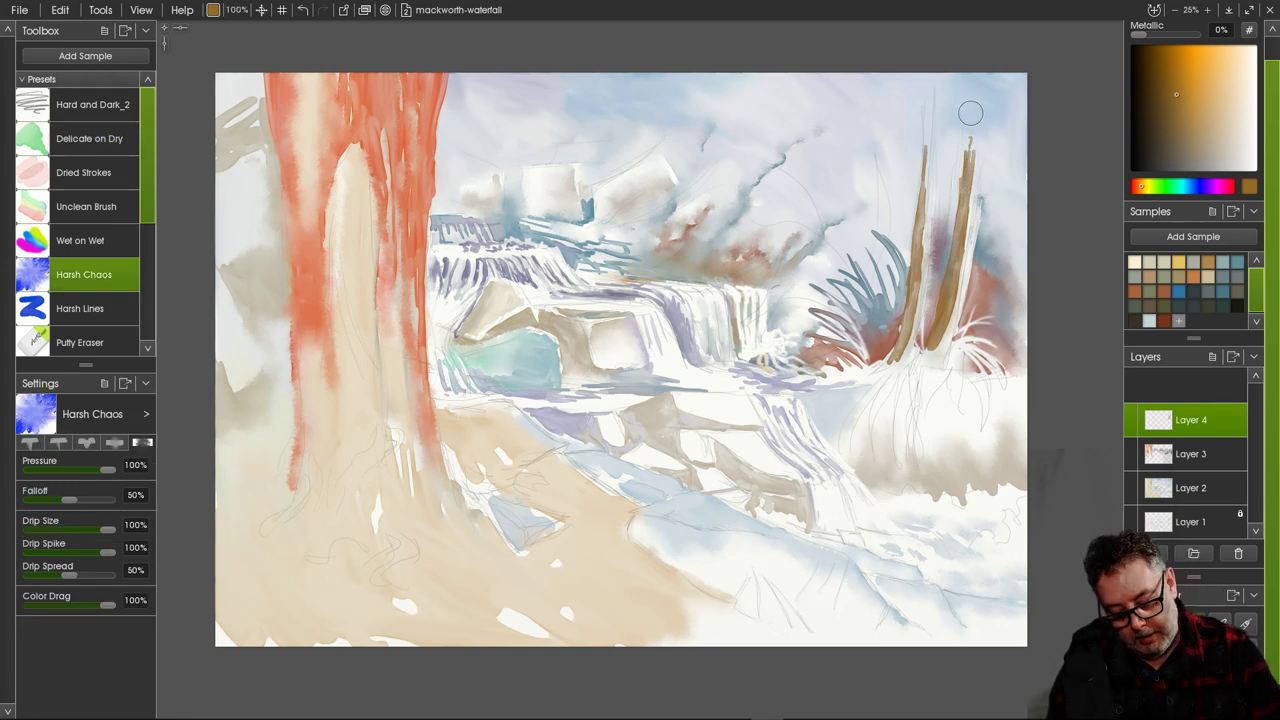
pyautogui.moveTo(970, 138)
pyautogui.mouseDown()
pyautogui.moveTo(972, 220)
pyautogui.moveTo(937, 355)
pyautogui.mouseUp()
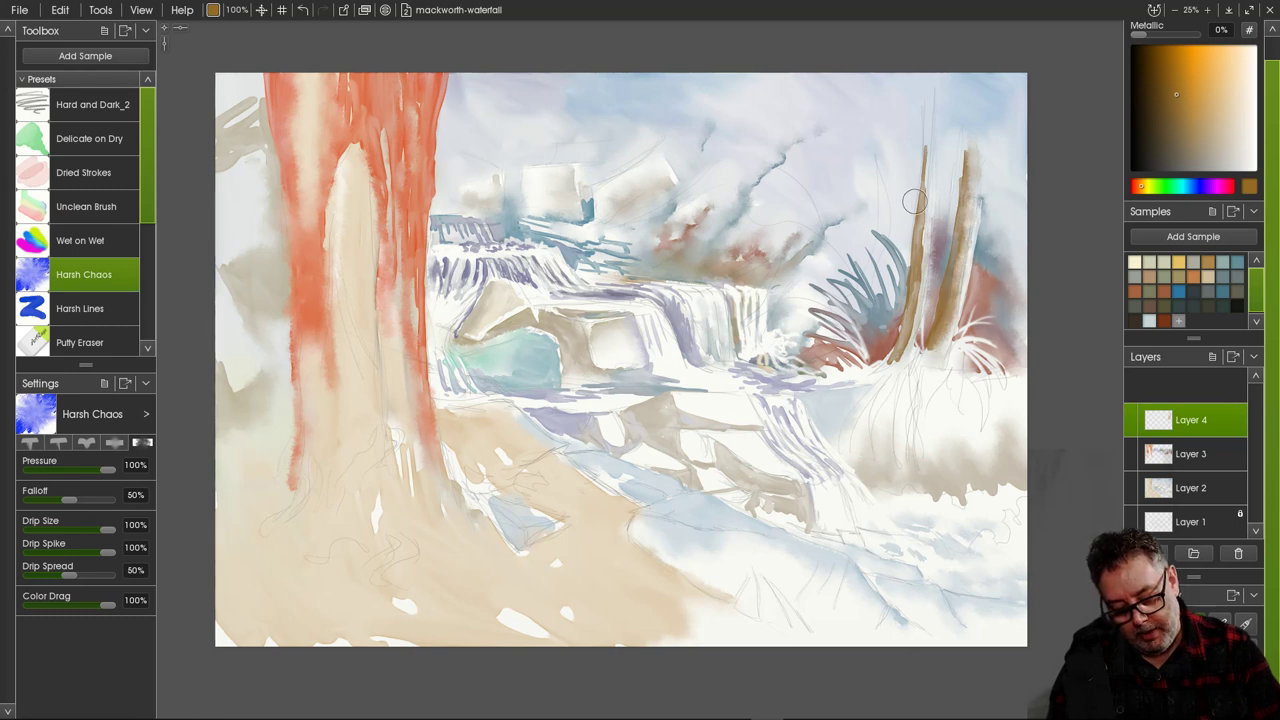
pyautogui.moveTo(928, 150); pyautogui.dragTo(916, 324)
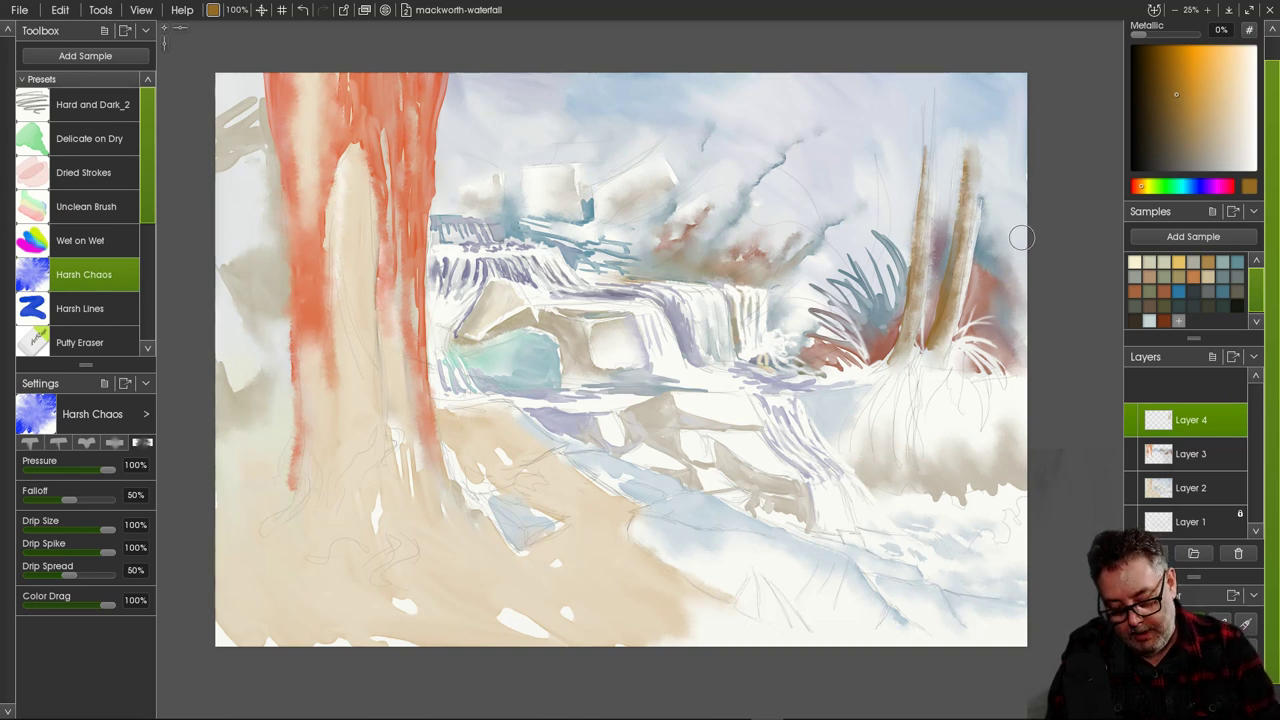
# Paint fine dark-blue accents on the thin trunks, the spiky leaves and the trunk base, using Delicate on Dry at 31% size.
pyautogui.click(1190, 186)
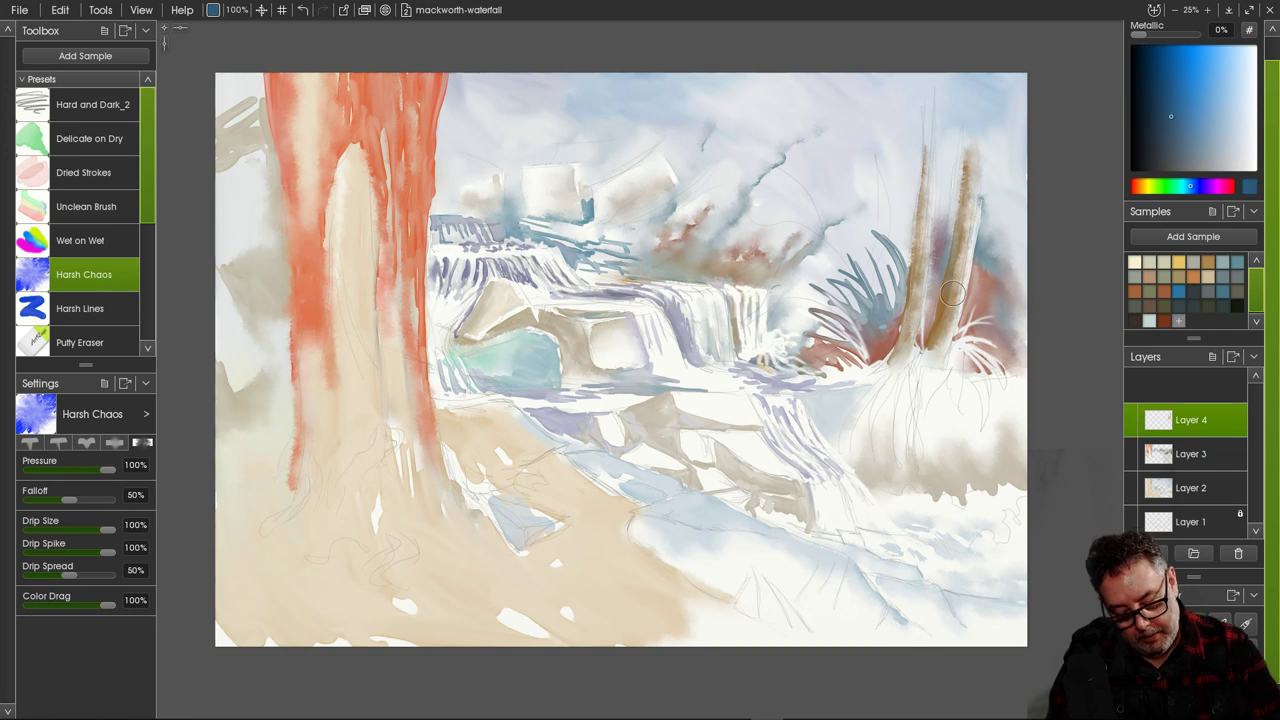
pyautogui.click(89, 138)
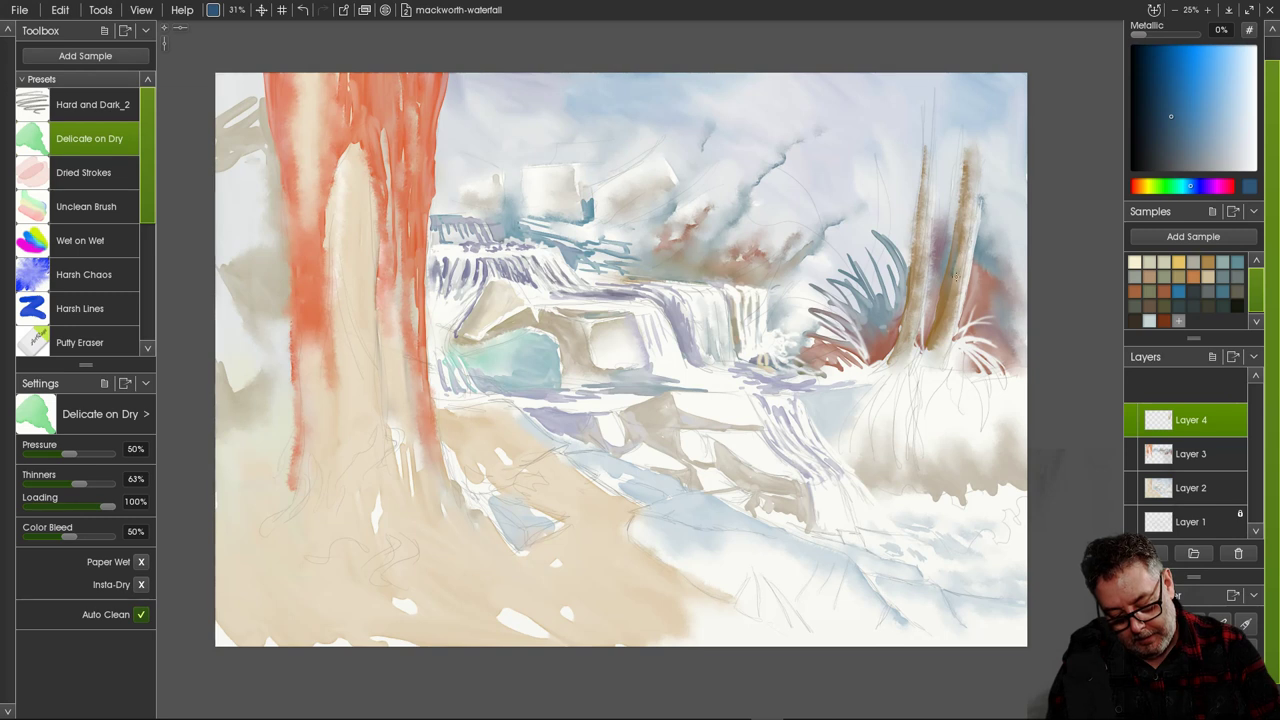
pyautogui.moveTo(1175, 94); pyautogui.dragTo(1157, 93)
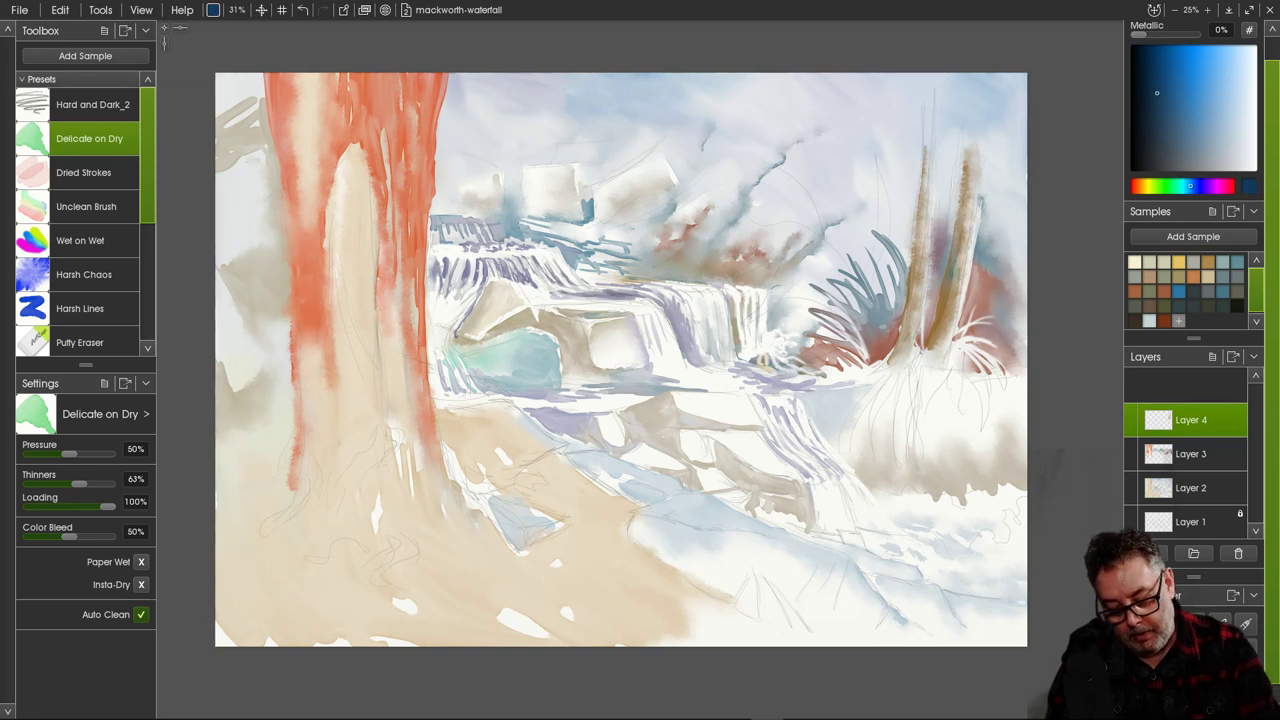
pyautogui.moveTo(1190, 186); pyautogui.dragTo(1198, 186)
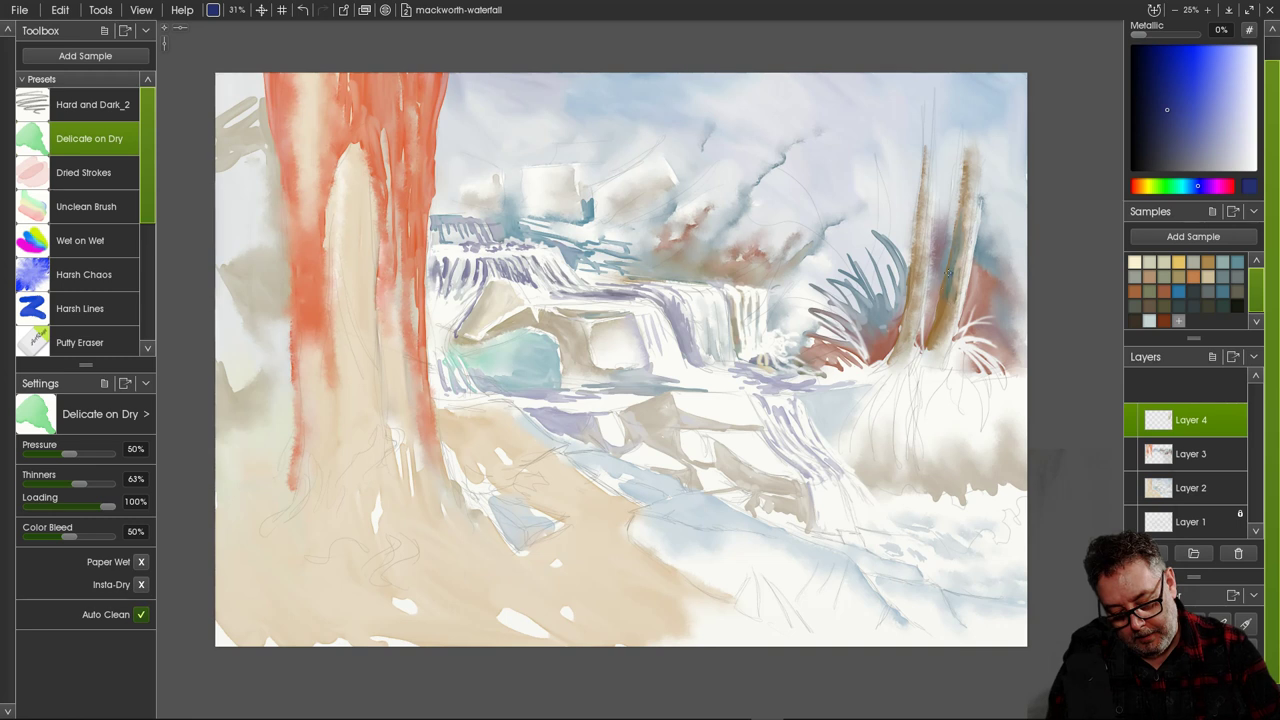
pyautogui.rightClick(916, 262)
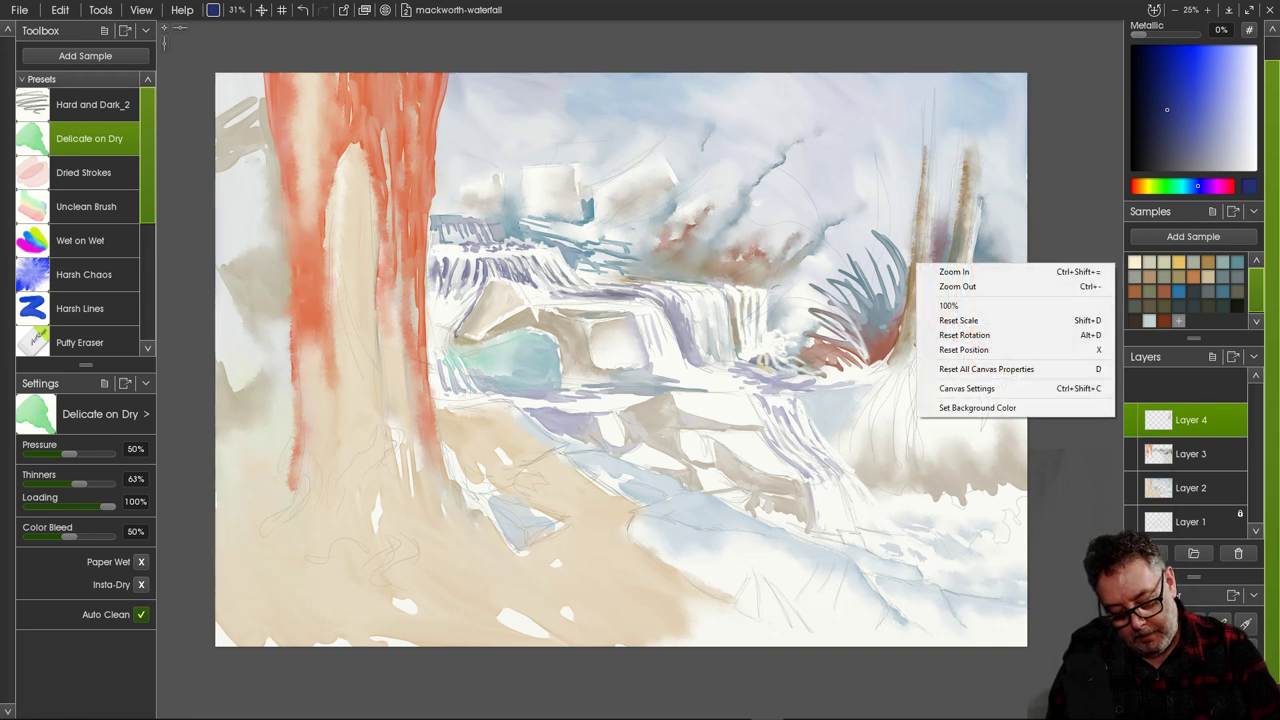
pyautogui.click(919, 208)
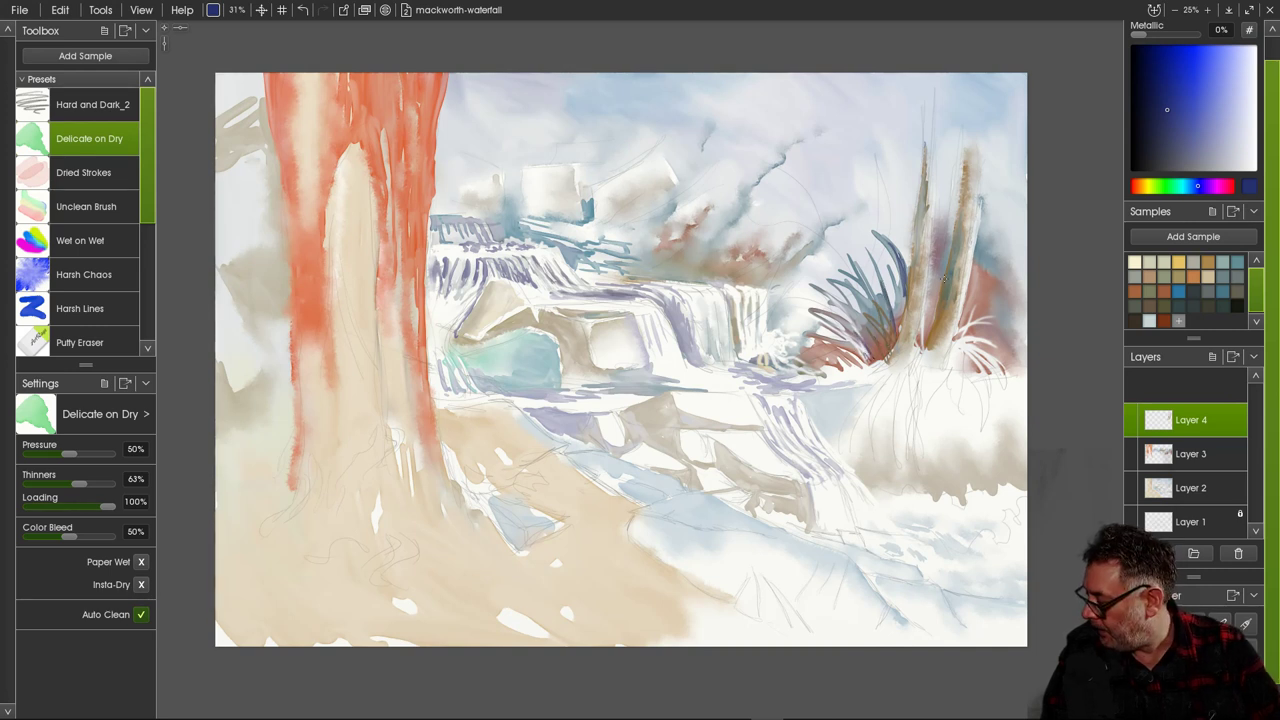
pyautogui.moveTo(936, 345); pyautogui.dragTo(935, 398)
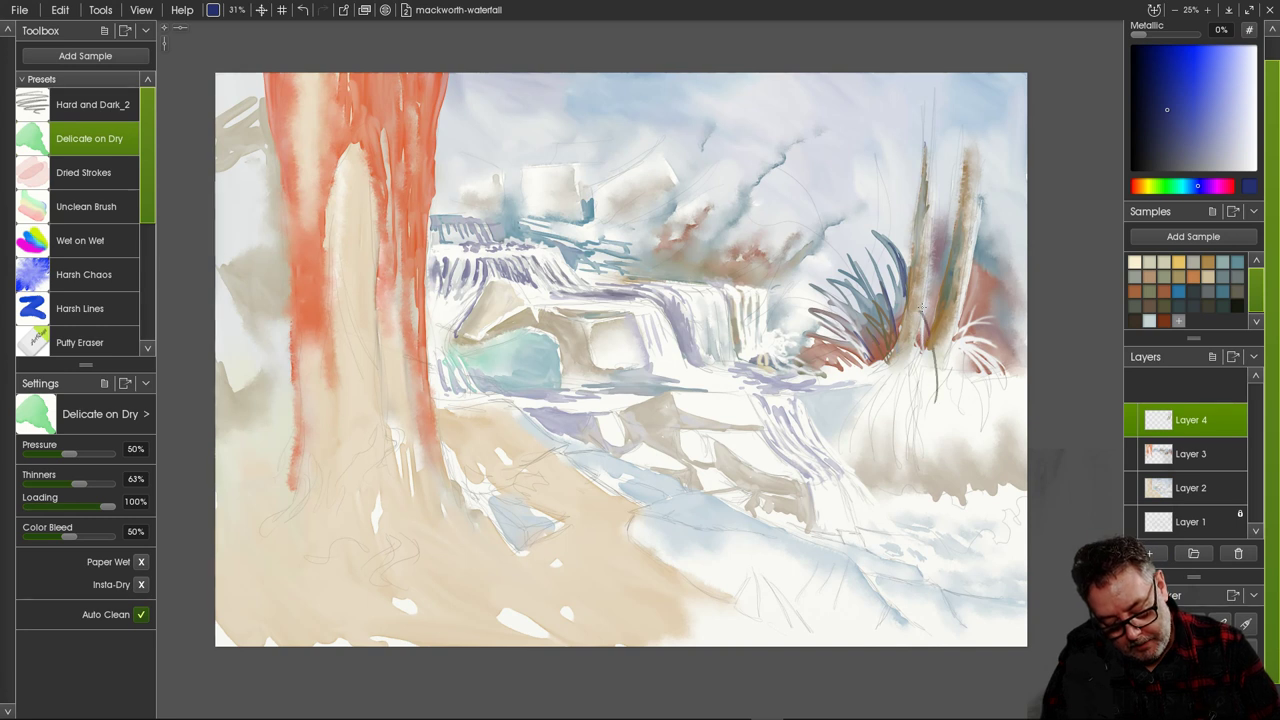
pyautogui.moveTo(922, 320); pyautogui.dragTo(931, 409)
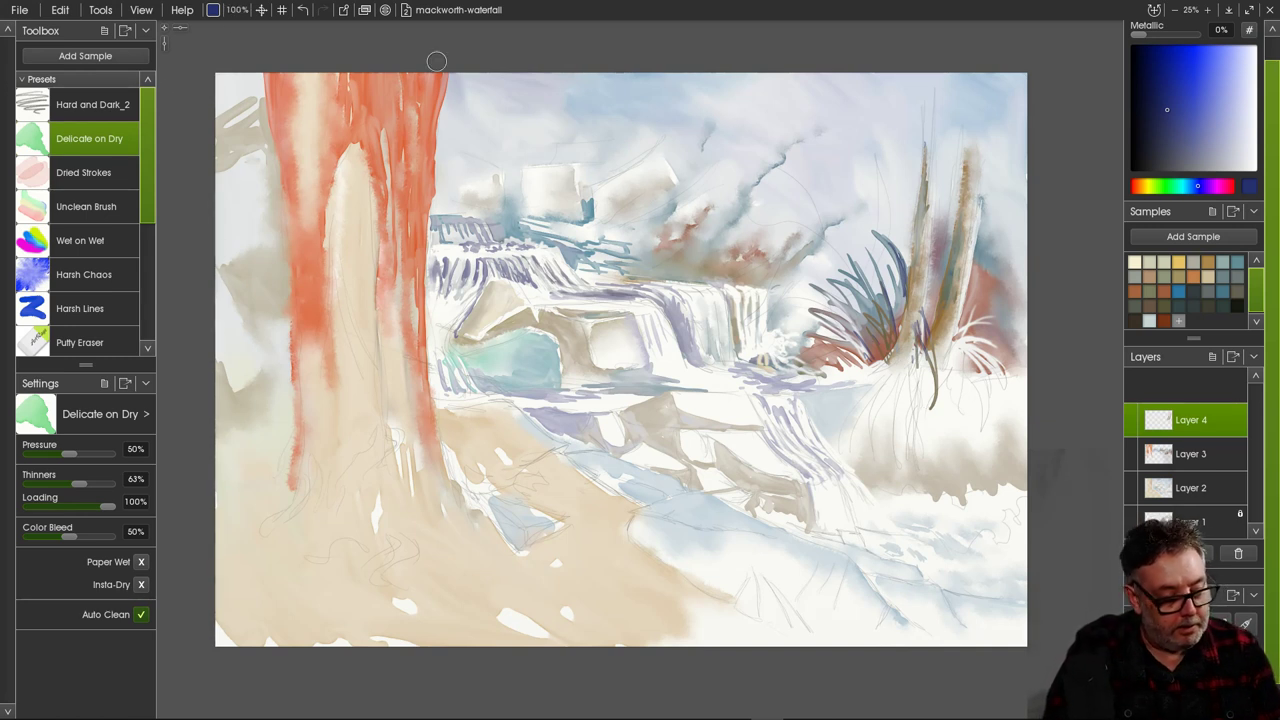
# Paint fanned strokes of muted dark blue between the hanging grass blades left of the thin trunks' base, using 100% brush size.
pyautogui.click(1169, 130)
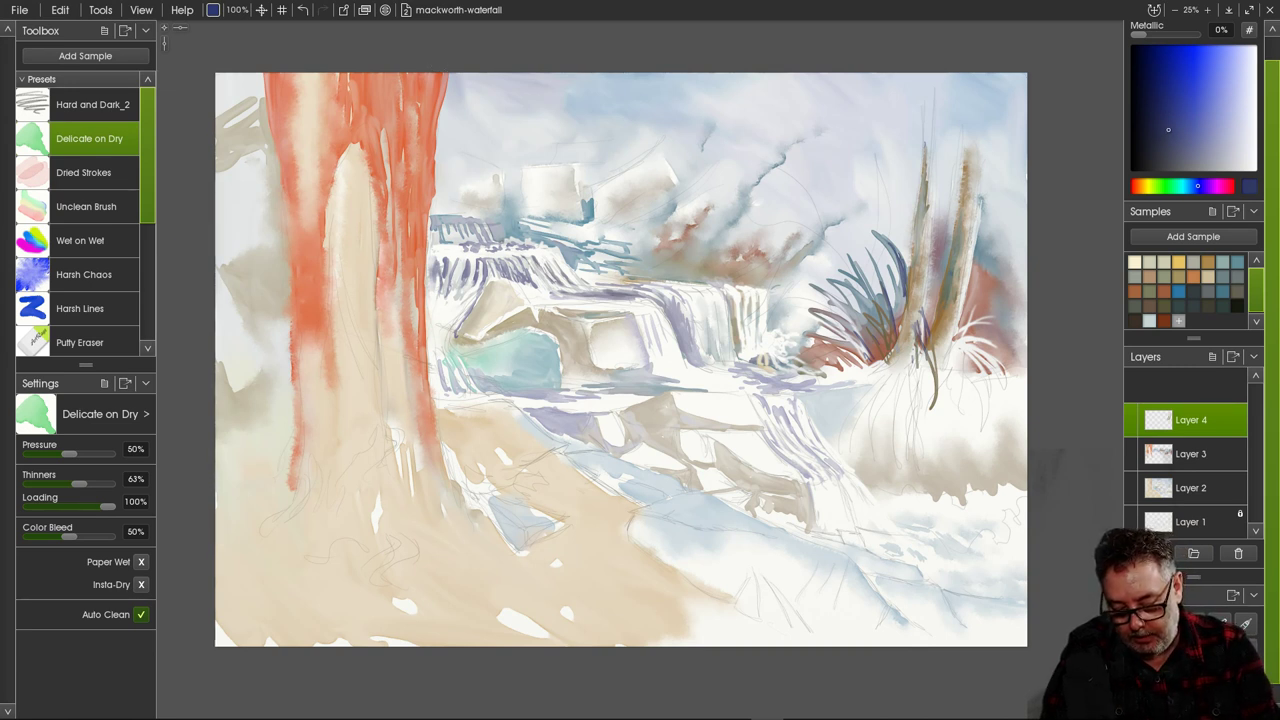
pyautogui.moveTo(891, 398)
pyautogui.mouseDown()
pyautogui.moveTo(882, 445)
pyautogui.moveTo(893, 440)
pyautogui.moveTo(893, 463)
pyautogui.mouseUp()
pyautogui.moveTo(873, 392)
pyautogui.mouseDown()
pyautogui.moveTo(865, 447)
pyautogui.moveTo(878, 448)
pyautogui.mouseUp()
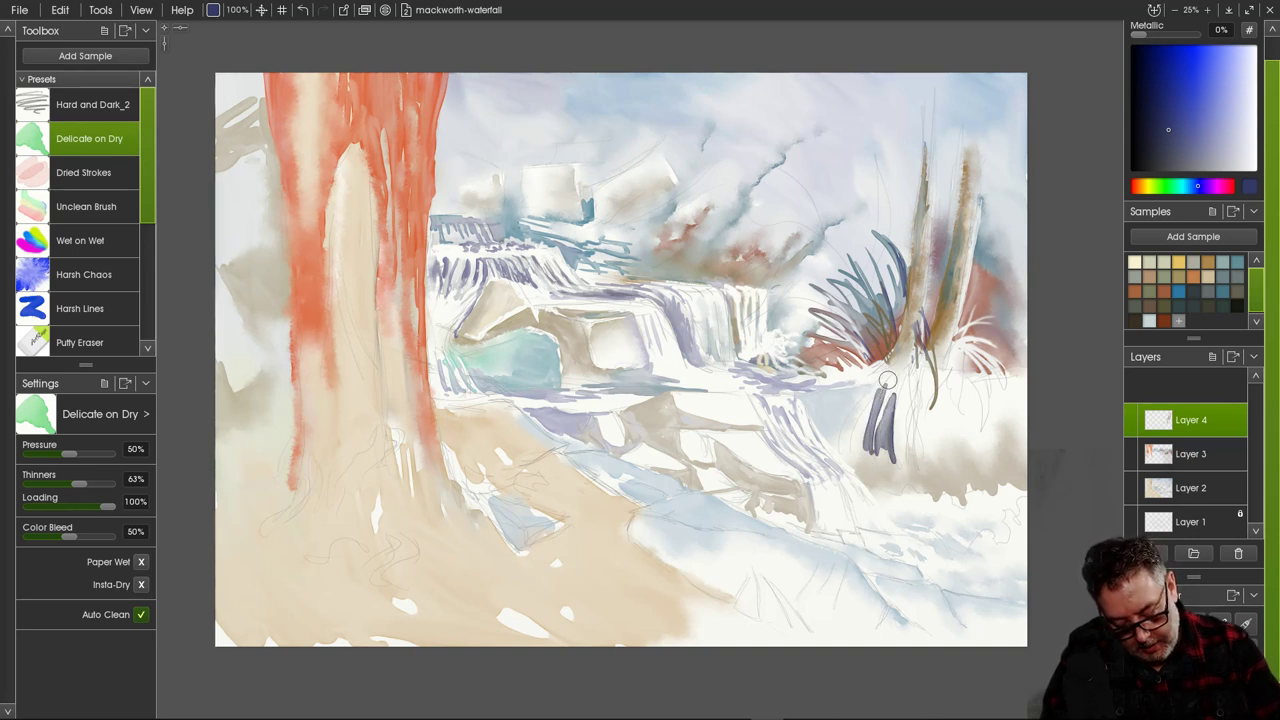
pyautogui.moveTo(886, 382); pyautogui.dragTo(866, 431)
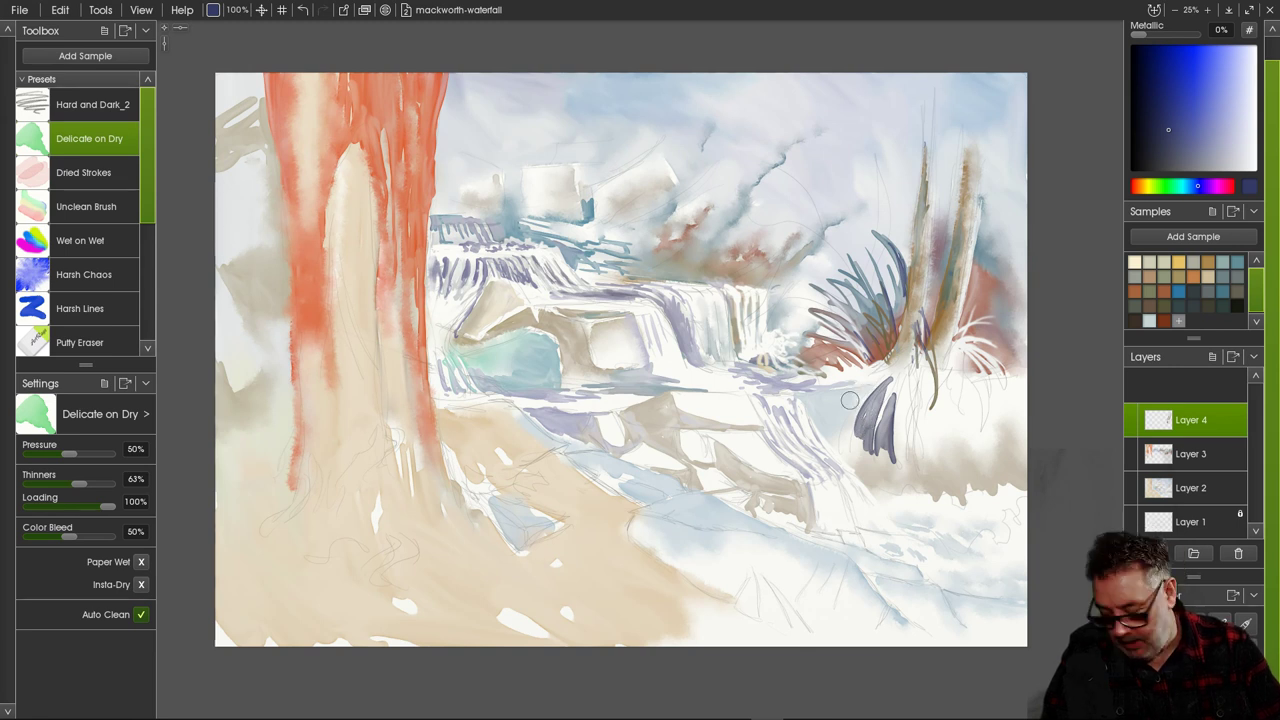
pyautogui.moveTo(878, 378)
pyautogui.mouseDown()
pyautogui.moveTo(847, 432)
pyautogui.moveTo(868, 387)
pyautogui.moveTo(832, 419)
pyautogui.moveTo(852, 400)
pyautogui.moveTo(844, 425)
pyautogui.moveTo(852, 385)
pyautogui.moveTo(822, 396)
pyautogui.mouseUp()
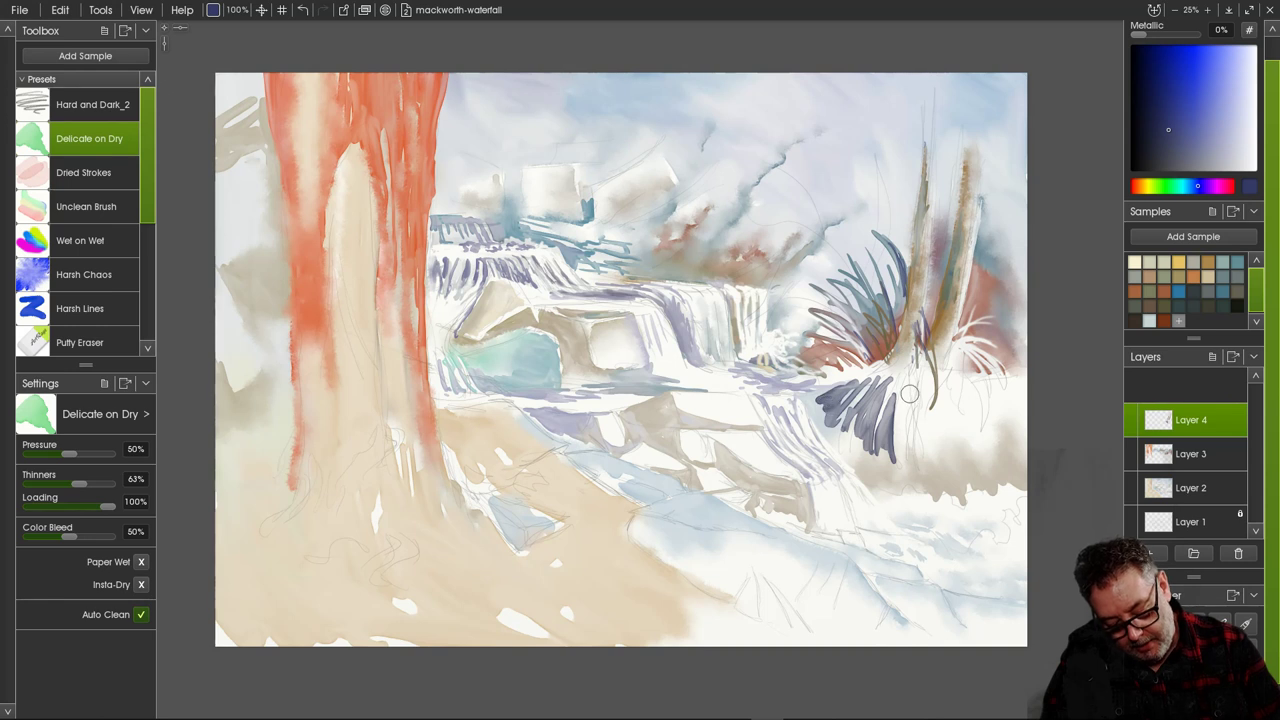
# Continue the muted dark-blue fan of strokes below and right of the thin trunks to the canvas's right edge.
pyautogui.moveTo(910, 384); pyautogui.dragTo(906, 466)
pyautogui.moveTo(916, 380); pyautogui.dragTo(930, 462)
pyautogui.moveTo(936, 370)
pyautogui.mouseDown()
pyautogui.moveTo(937, 447)
pyautogui.moveTo(943, 384)
pyautogui.moveTo(947, 425)
pyautogui.moveTo(954, 380)
pyautogui.moveTo(964, 393)
pyautogui.moveTo(957, 364)
pyautogui.moveTo(966, 428)
pyautogui.mouseUp()
pyautogui.moveTo(972, 378)
pyautogui.mouseDown()
pyautogui.moveTo(988, 430)
pyautogui.moveTo(983, 406)
pyautogui.moveTo(970, 387)
pyautogui.moveTo(976, 429)
pyautogui.moveTo(972, 416)
pyautogui.moveTo(1014, 385)
pyautogui.mouseUp()
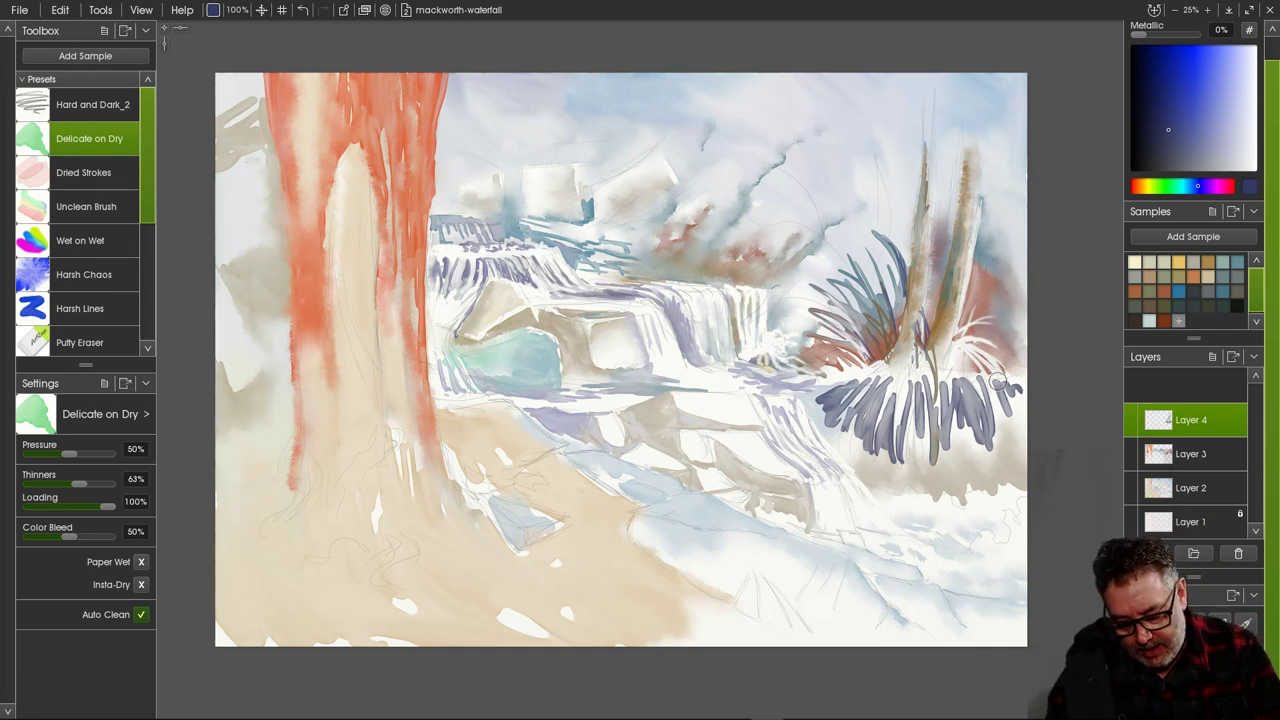
pyautogui.moveTo(1001, 405)
pyautogui.mouseDown()
pyautogui.moveTo(1010, 439)
pyautogui.moveTo(1036, 418)
pyautogui.mouseUp()
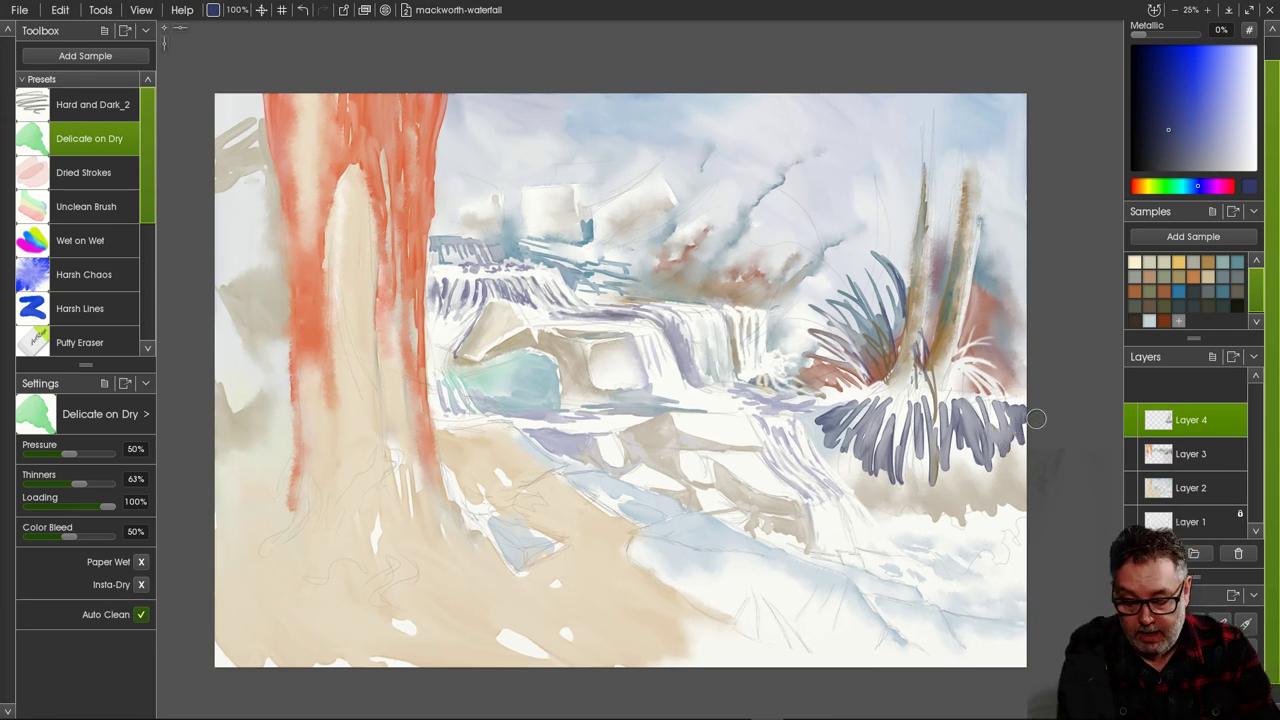
# Paint reddish brown over and below the dark-blue grass strokes to shade the bank beneath the thin trunks.
pyautogui.click(1164, 291)
pyautogui.click(1166, 88)
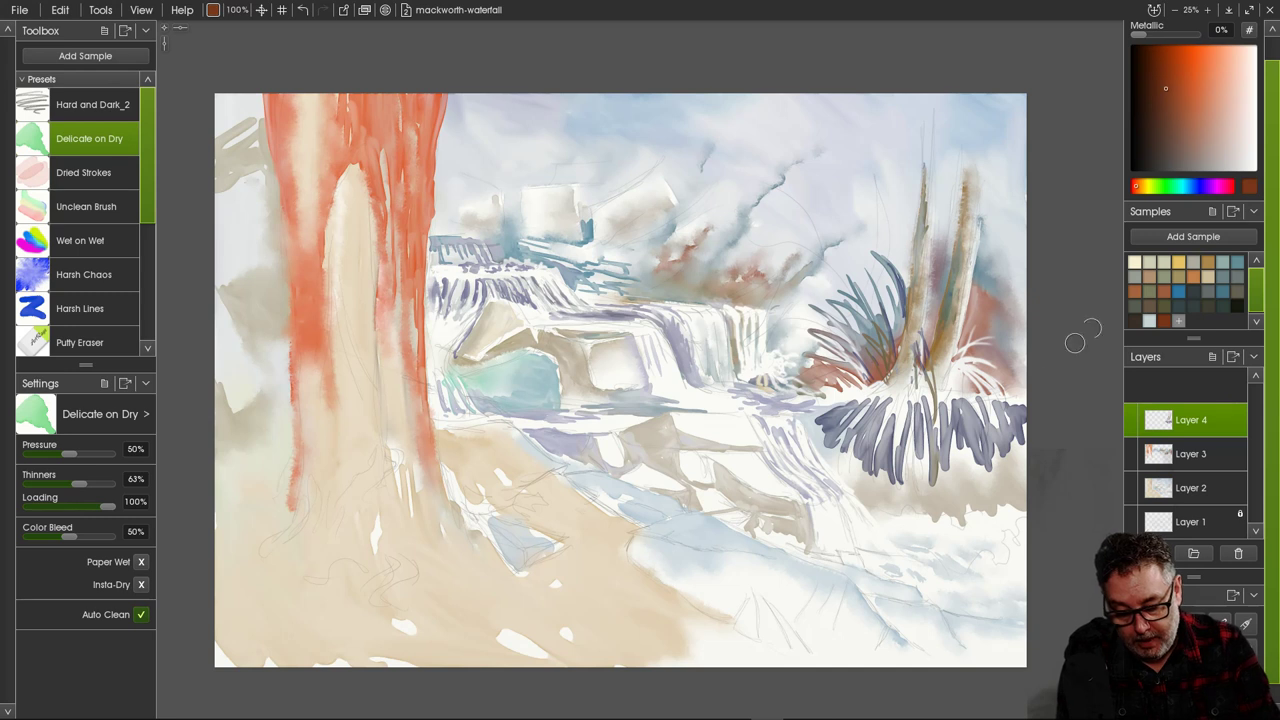
pyautogui.moveTo(921, 418)
pyautogui.mouseDown()
pyautogui.moveTo(930, 476)
pyautogui.moveTo(958, 481)
pyautogui.moveTo(960, 437)
pyautogui.moveTo(982, 478)
pyautogui.moveTo(1027, 449)
pyautogui.mouseUp()
pyautogui.moveTo(853, 449)
pyautogui.mouseDown()
pyautogui.moveTo(814, 450)
pyautogui.moveTo(825, 422)
pyautogui.moveTo(837, 464)
pyautogui.moveTo(812, 423)
pyautogui.moveTo(844, 469)
pyautogui.moveTo(902, 507)
pyautogui.moveTo(865, 477)
pyautogui.moveTo(901, 499)
pyautogui.moveTo(922, 466)
pyautogui.moveTo(938, 497)
pyautogui.moveTo(929, 477)
pyautogui.moveTo(952, 480)
pyautogui.moveTo(950, 443)
pyautogui.moveTo(954, 472)
pyautogui.moveTo(1008, 496)
pyautogui.mouseUp()
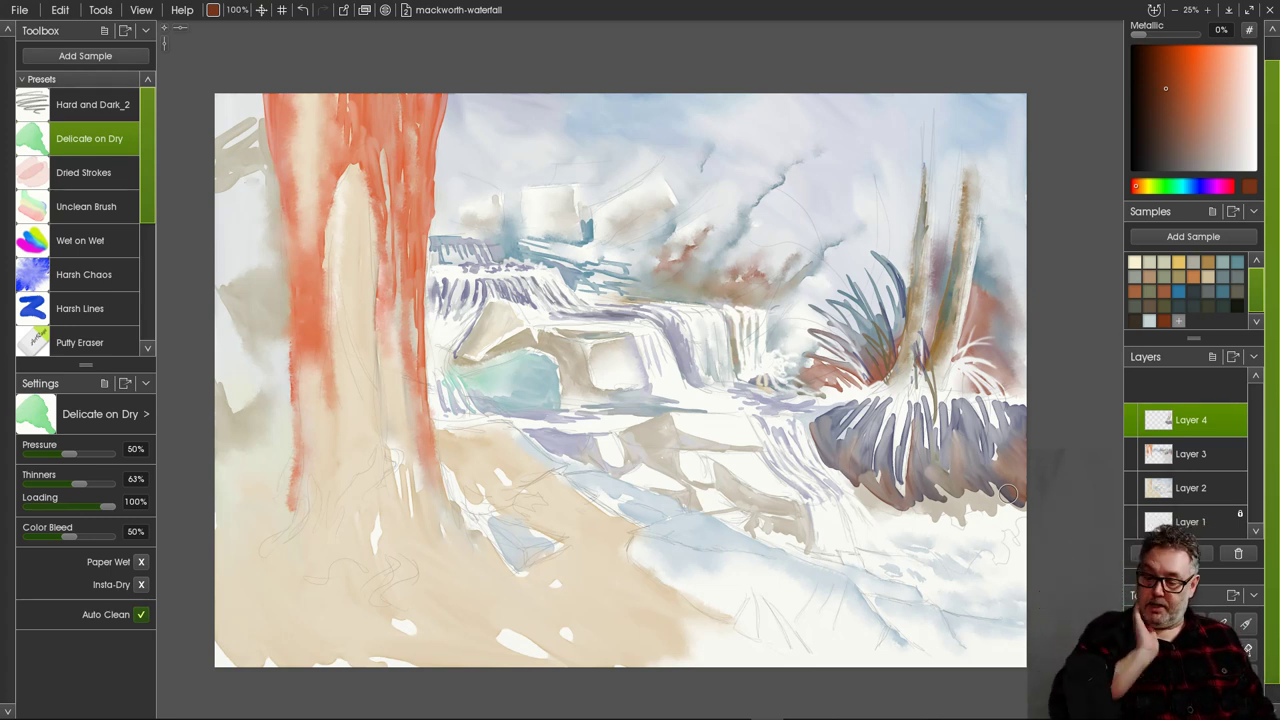
pyautogui.moveTo(966, 480); pyautogui.dragTo(993, 501)
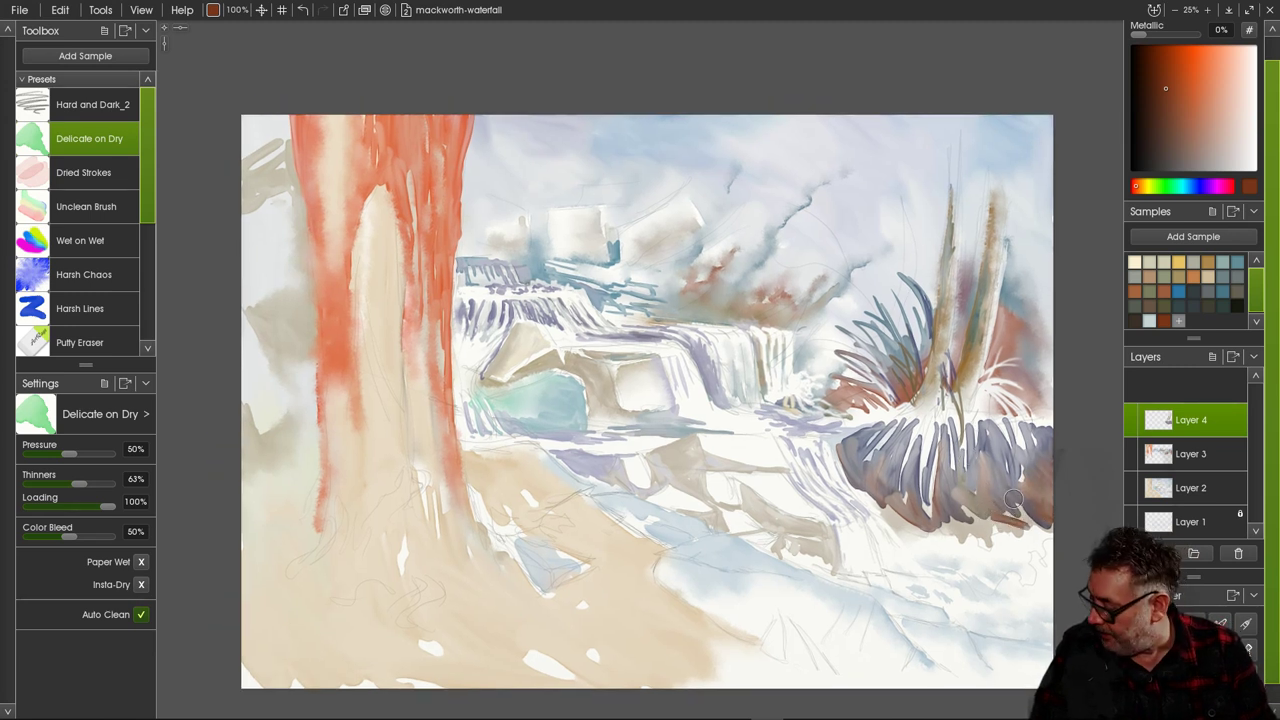
# Shade the lower edge of the bank beneath the thin trunks with reddish brown and dark violet-blue strokes.
pyautogui.moveTo(1033, 519)
pyautogui.mouseDown()
pyautogui.moveTo(1021, 509)
pyautogui.moveTo(1051, 523)
pyautogui.moveTo(999, 503)
pyautogui.mouseUp()
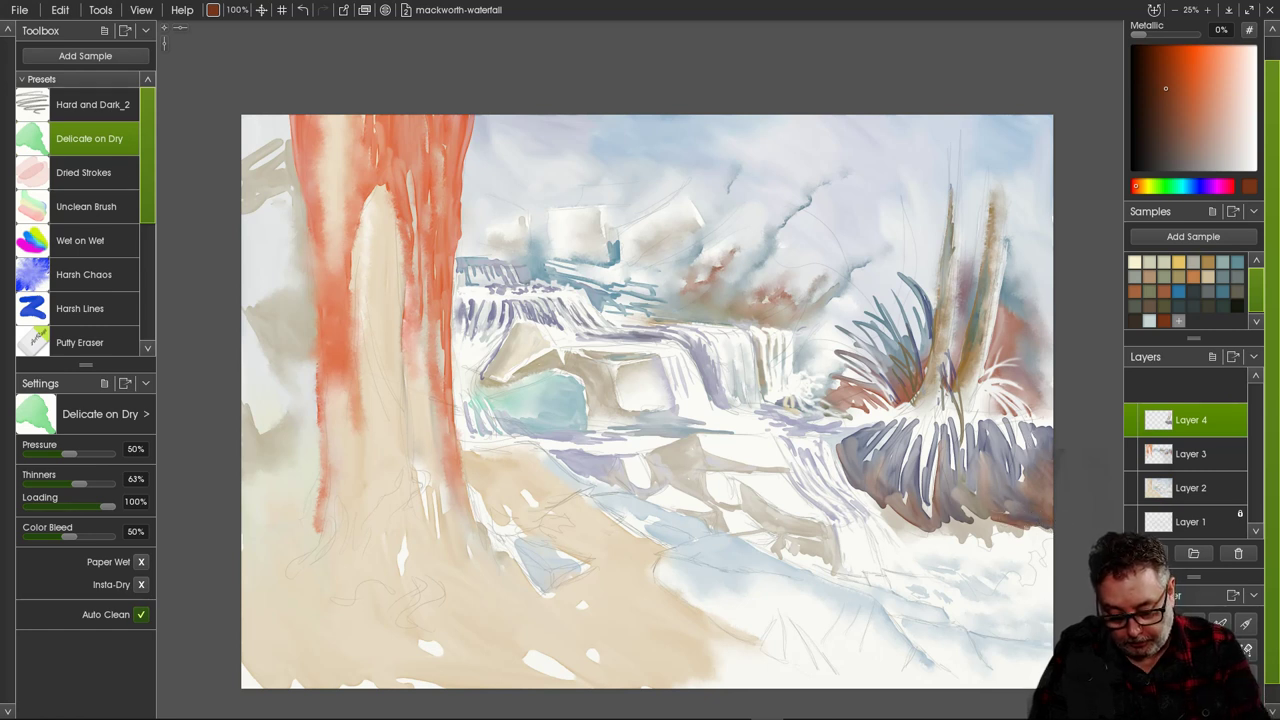
pyautogui.click(1193, 306)
pyautogui.moveTo(1160, 160); pyautogui.dragTo(1177, 139)
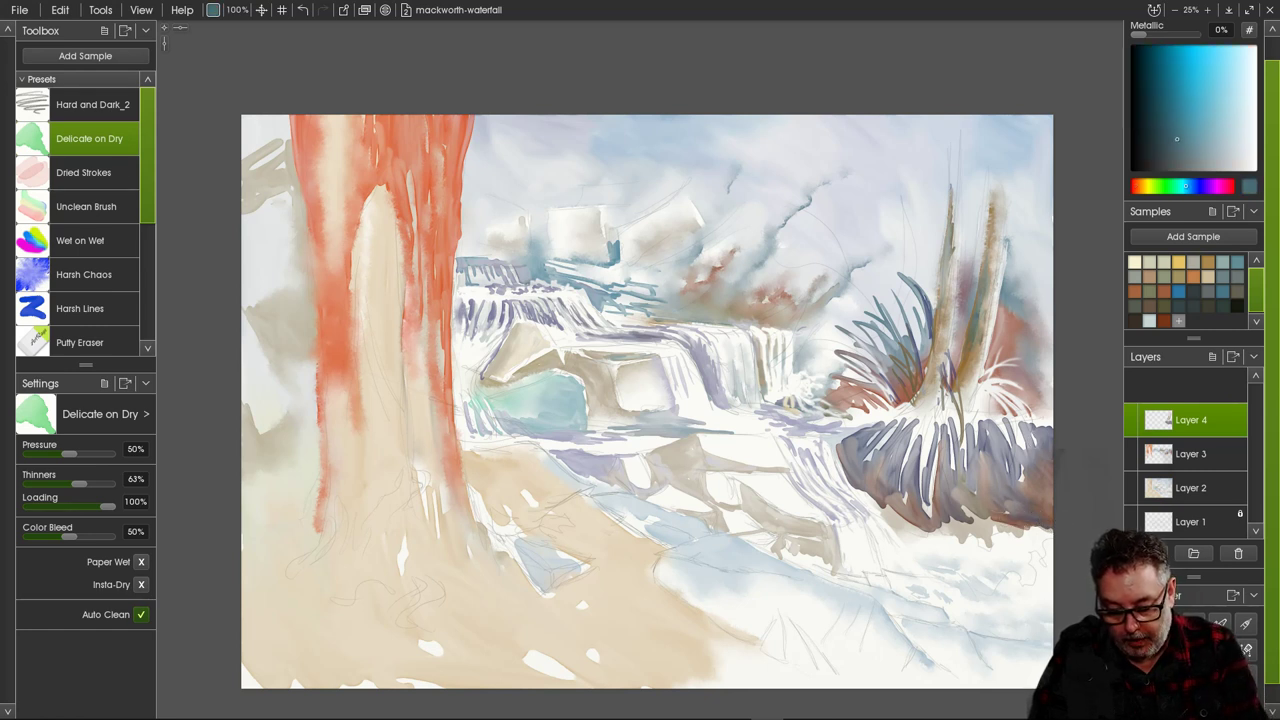
pyautogui.moveTo(1186, 186); pyautogui.dragTo(1202, 186)
pyautogui.moveTo(1177, 139)
pyautogui.mouseDown()
pyautogui.moveTo(1190, 142)
pyautogui.moveTo(1168, 130)
pyautogui.mouseUp()
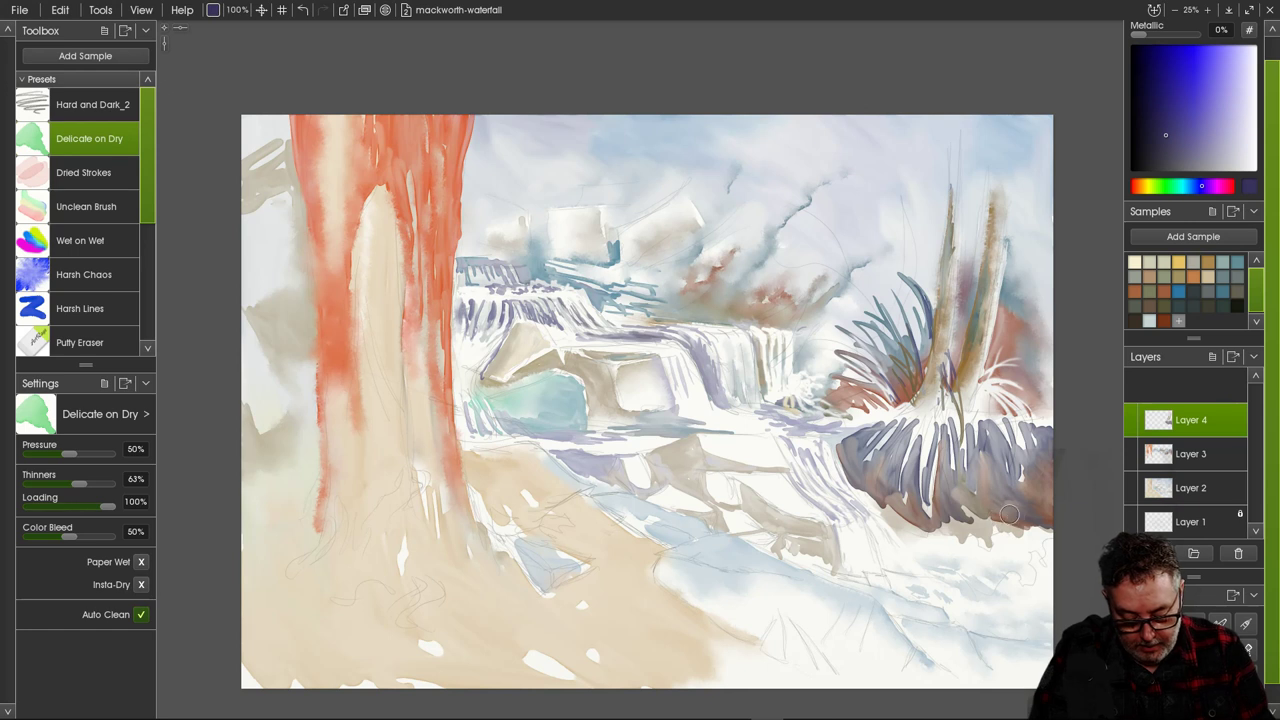
pyautogui.moveTo(1042, 525)
pyautogui.mouseDown()
pyautogui.moveTo(1012, 525)
pyautogui.moveTo(1036, 523)
pyautogui.mouseUp()
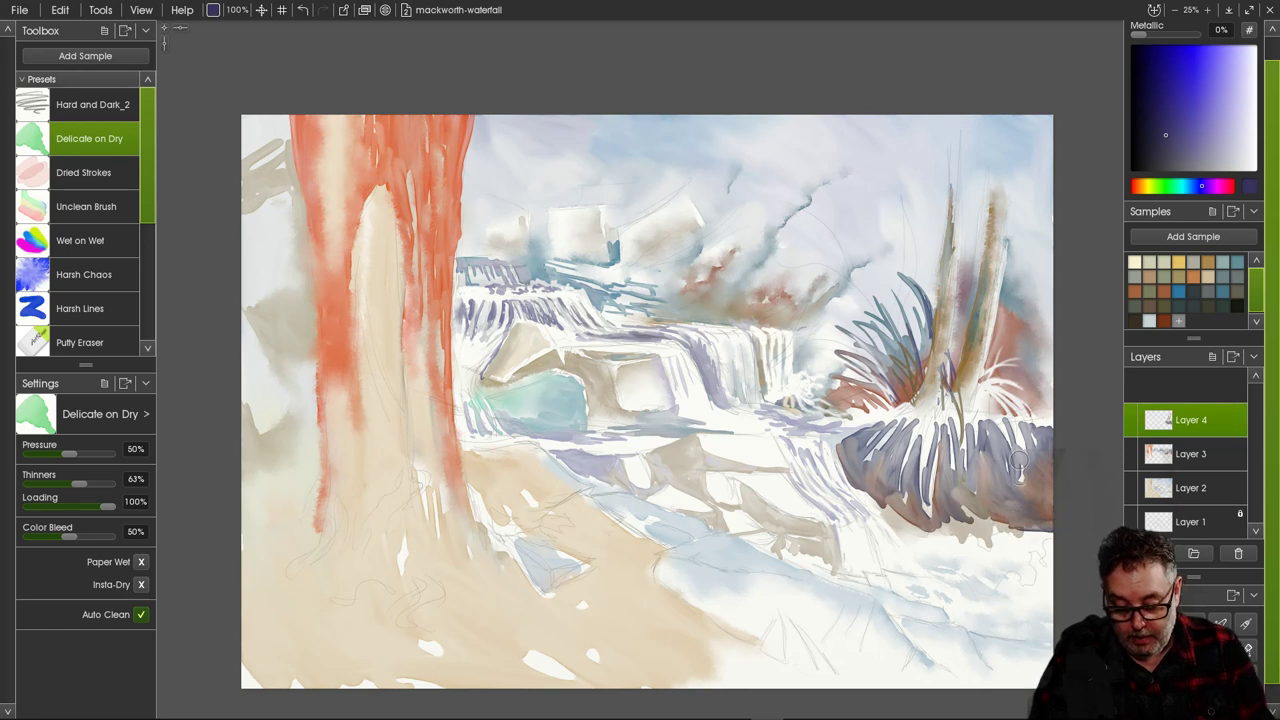
# Paint slightly lighter violet ripples in the water below the bank and soften the bank's shading with Harsh Chaos.
pyautogui.moveTo(1166, 135); pyautogui.dragTo(1172, 123)
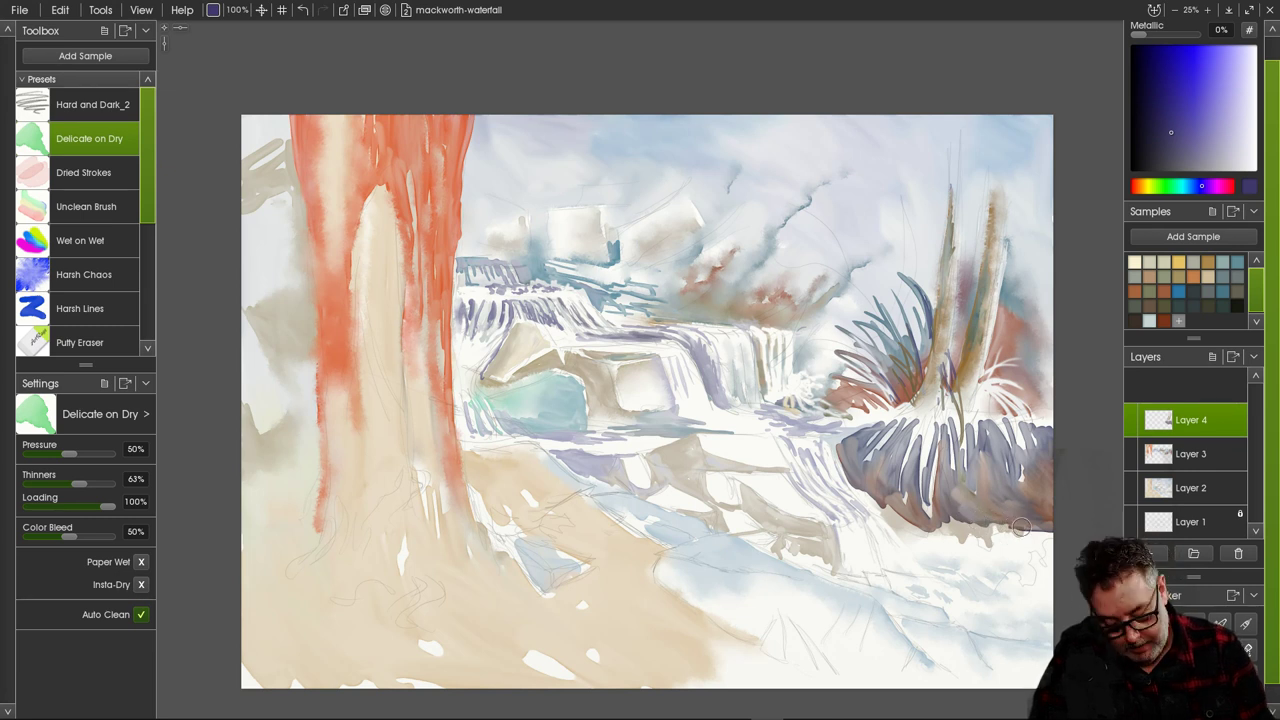
pyautogui.moveTo(1006, 537)
pyautogui.mouseDown()
pyautogui.moveTo(1045, 541)
pyautogui.moveTo(1010, 546)
pyautogui.moveTo(1034, 544)
pyautogui.mouseUp()
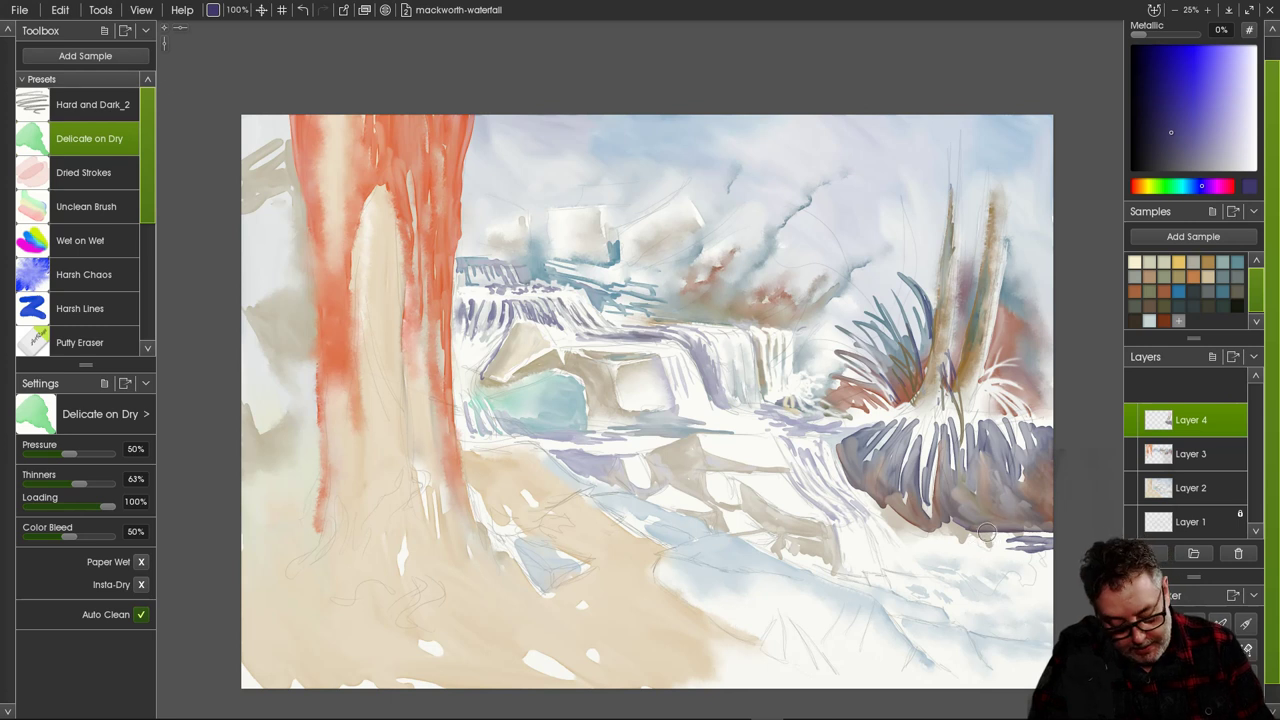
pyautogui.moveTo(999, 533)
pyautogui.mouseDown()
pyautogui.moveTo(1046, 534)
pyautogui.moveTo(912, 527)
pyautogui.moveTo(865, 451)
pyautogui.moveTo(905, 512)
pyautogui.moveTo(886, 503)
pyautogui.moveTo(889, 520)
pyautogui.moveTo(876, 504)
pyautogui.moveTo(894, 524)
pyautogui.moveTo(884, 504)
pyautogui.moveTo(917, 523)
pyautogui.moveTo(887, 514)
pyautogui.moveTo(900, 527)
pyautogui.moveTo(933, 530)
pyautogui.moveTo(873, 512)
pyautogui.moveTo(894, 532)
pyautogui.moveTo(954, 541)
pyautogui.moveTo(905, 530)
pyautogui.moveTo(935, 543)
pyautogui.moveTo(918, 518)
pyautogui.moveTo(957, 507)
pyautogui.moveTo(966, 555)
pyautogui.moveTo(984, 559)
pyautogui.moveTo(936, 549)
pyautogui.moveTo(1028, 556)
pyautogui.moveTo(990, 559)
pyautogui.moveTo(1045, 570)
pyautogui.moveTo(935, 555)
pyautogui.moveTo(962, 563)
pyautogui.moveTo(905, 537)
pyautogui.moveTo(960, 562)
pyautogui.moveTo(995, 560)
pyautogui.mouseUp()
pyautogui.click(84, 274)
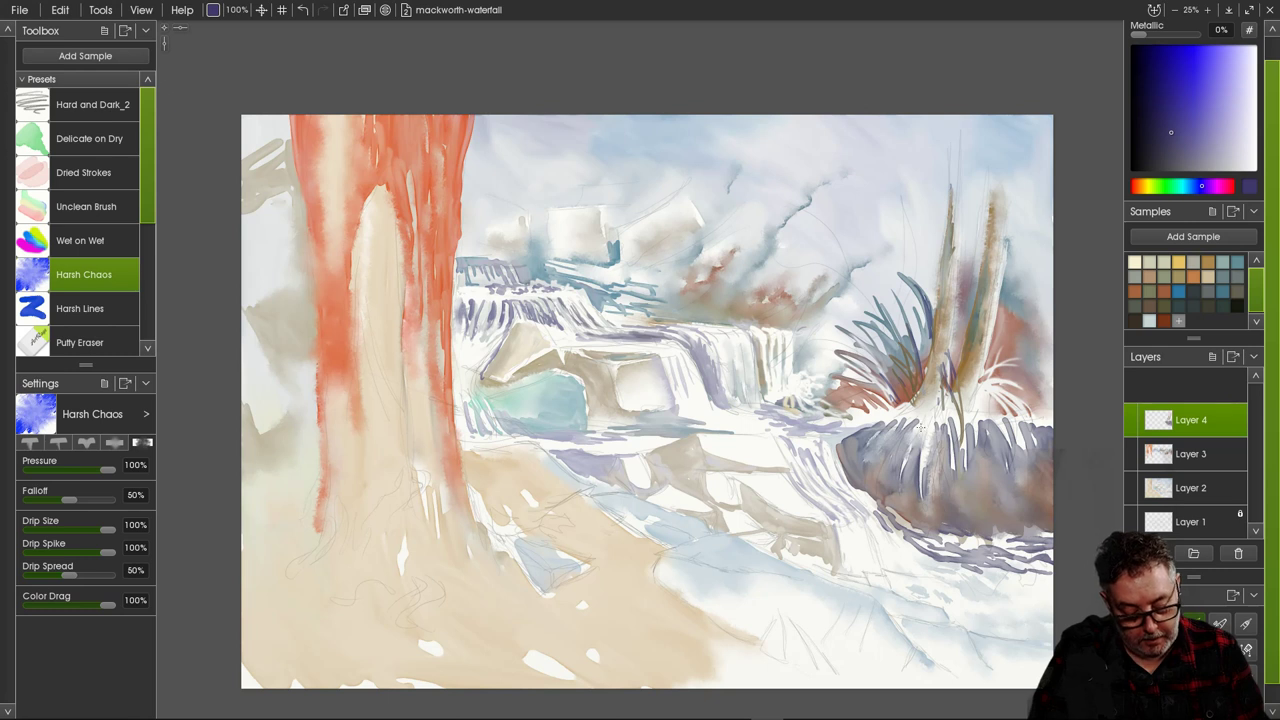
# Erase curved white grass blades out of the dark shading on the right half of the bank with the Putty Eraser.
pyautogui.press('e')
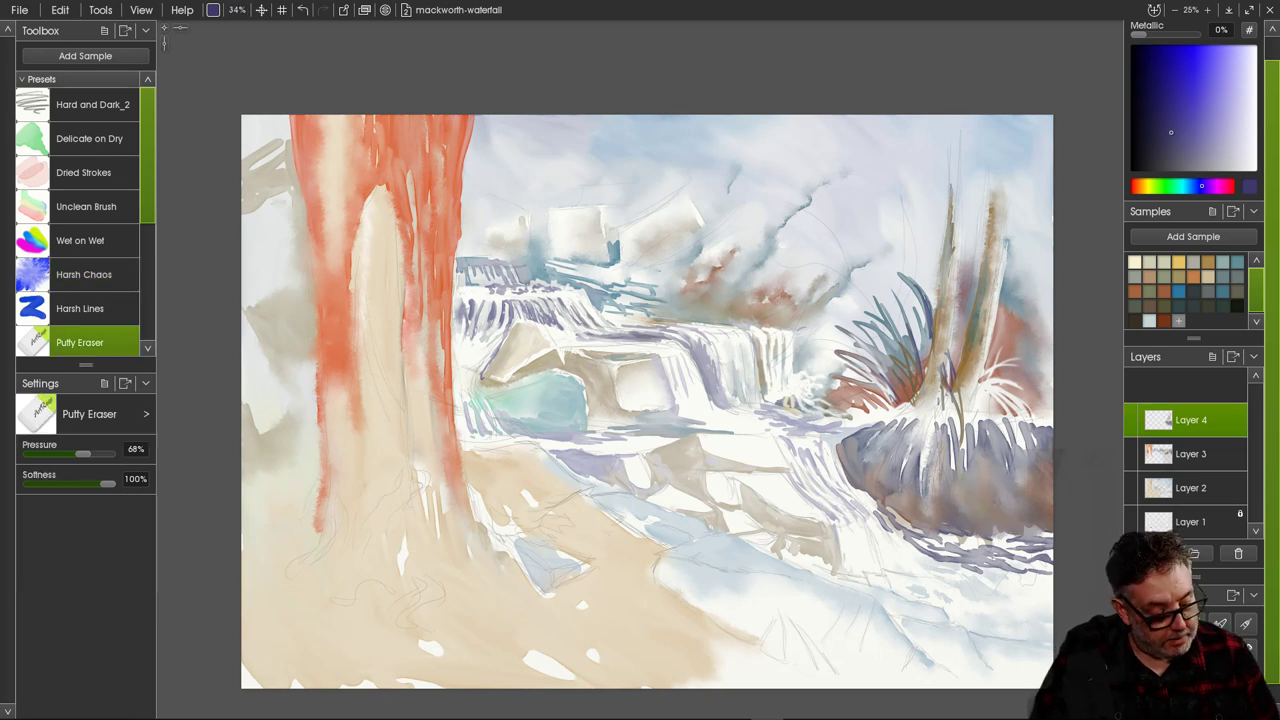
pyautogui.moveTo(1000, 419); pyautogui.dragTo(1024, 484)
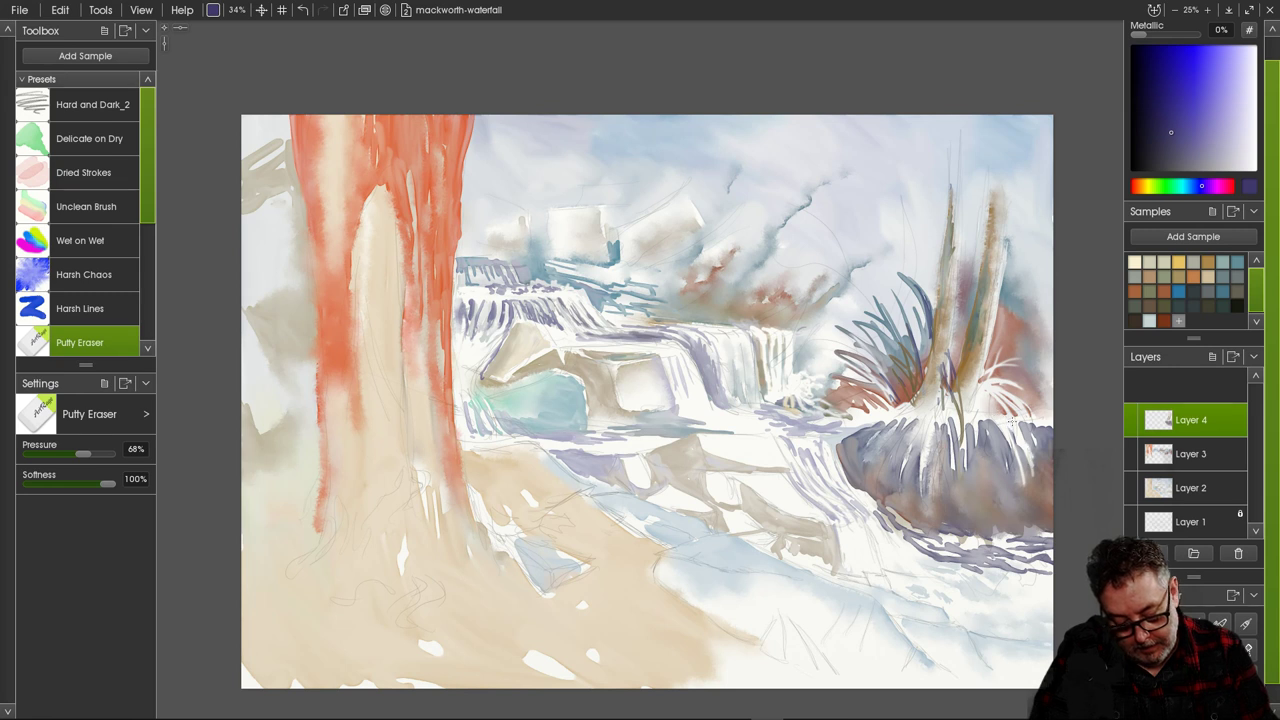
pyautogui.moveTo(1011, 420); pyautogui.dragTo(1038, 492)
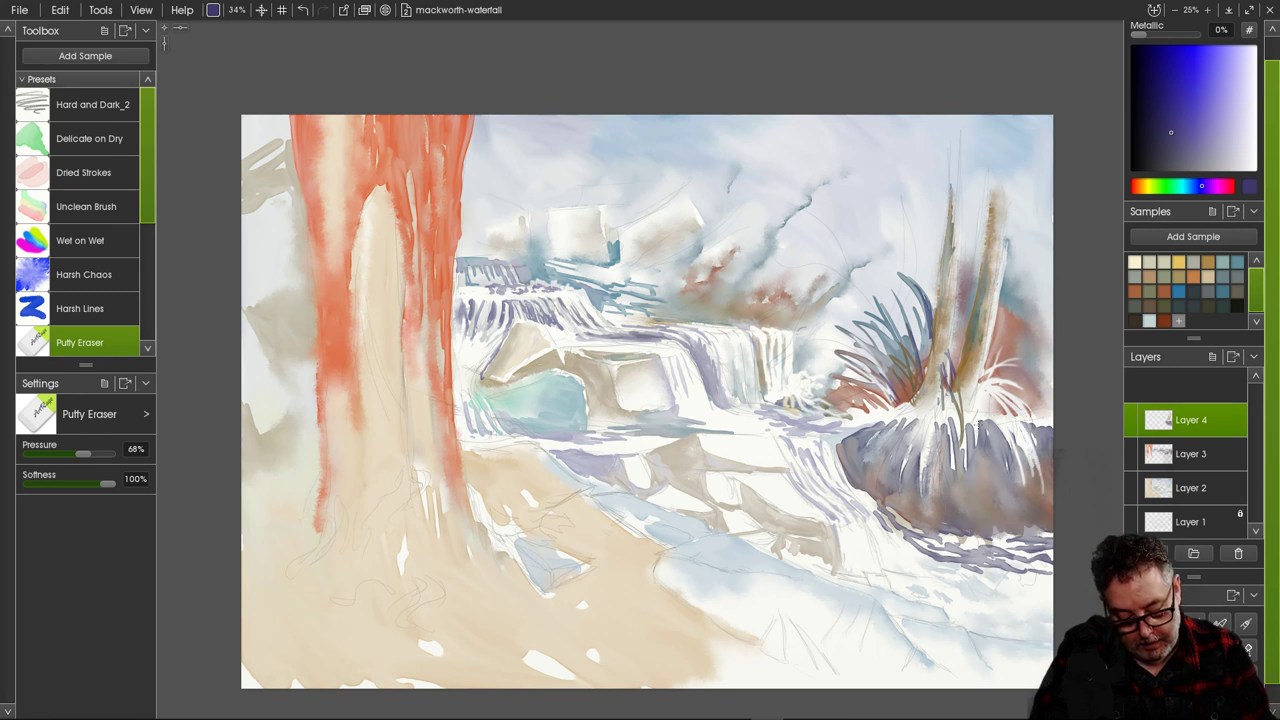
pyautogui.moveTo(986, 421); pyautogui.dragTo(1014, 480)
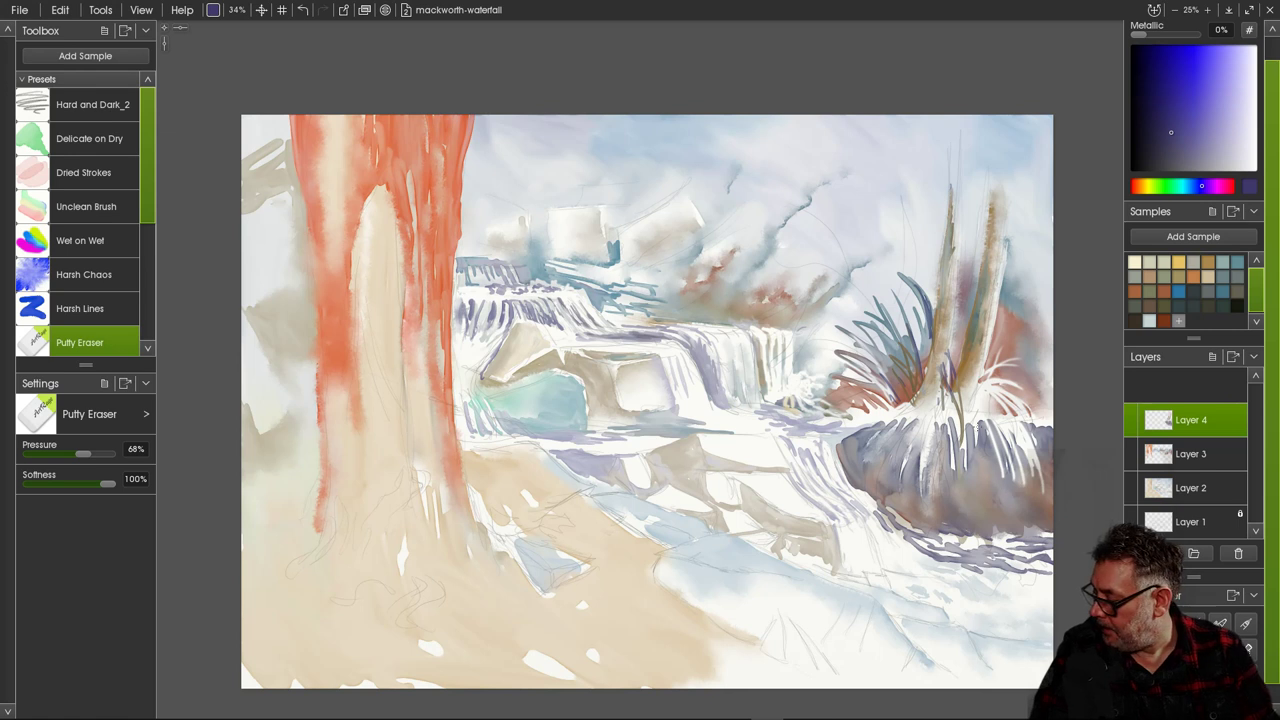
pyautogui.moveTo(962, 418); pyautogui.dragTo(965, 493)
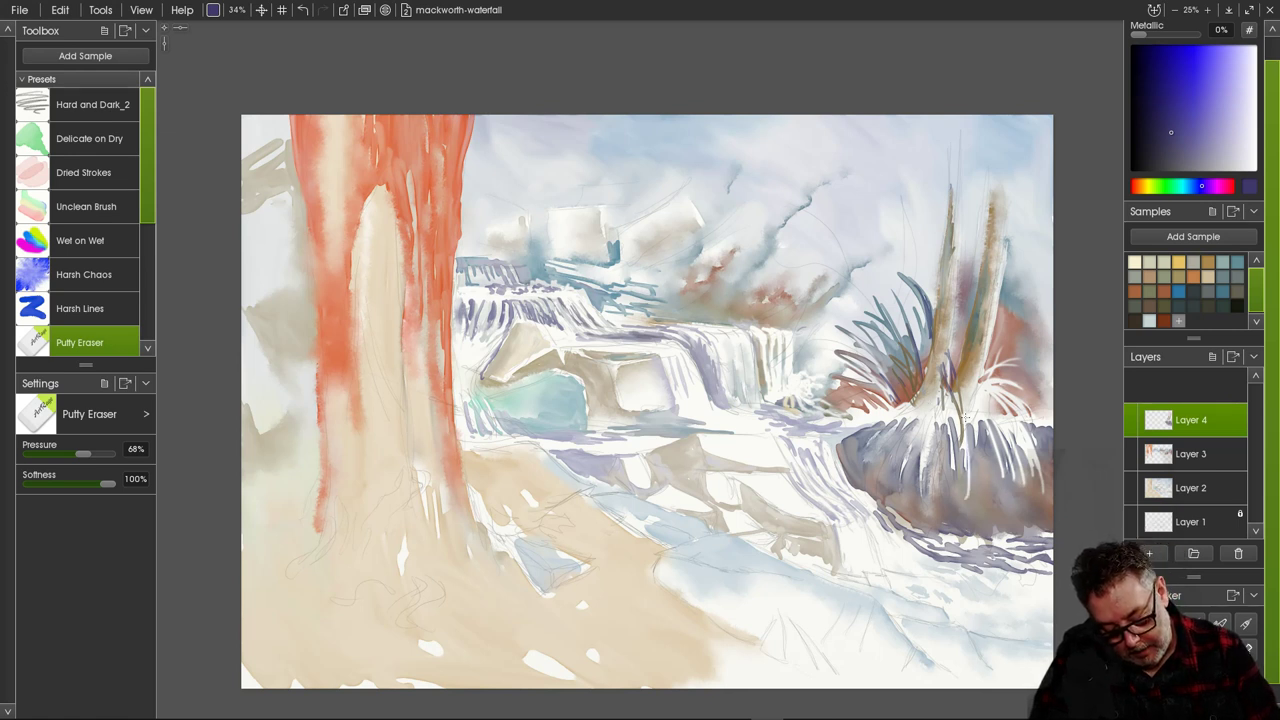
pyautogui.moveTo(964, 416); pyautogui.dragTo(988, 485)
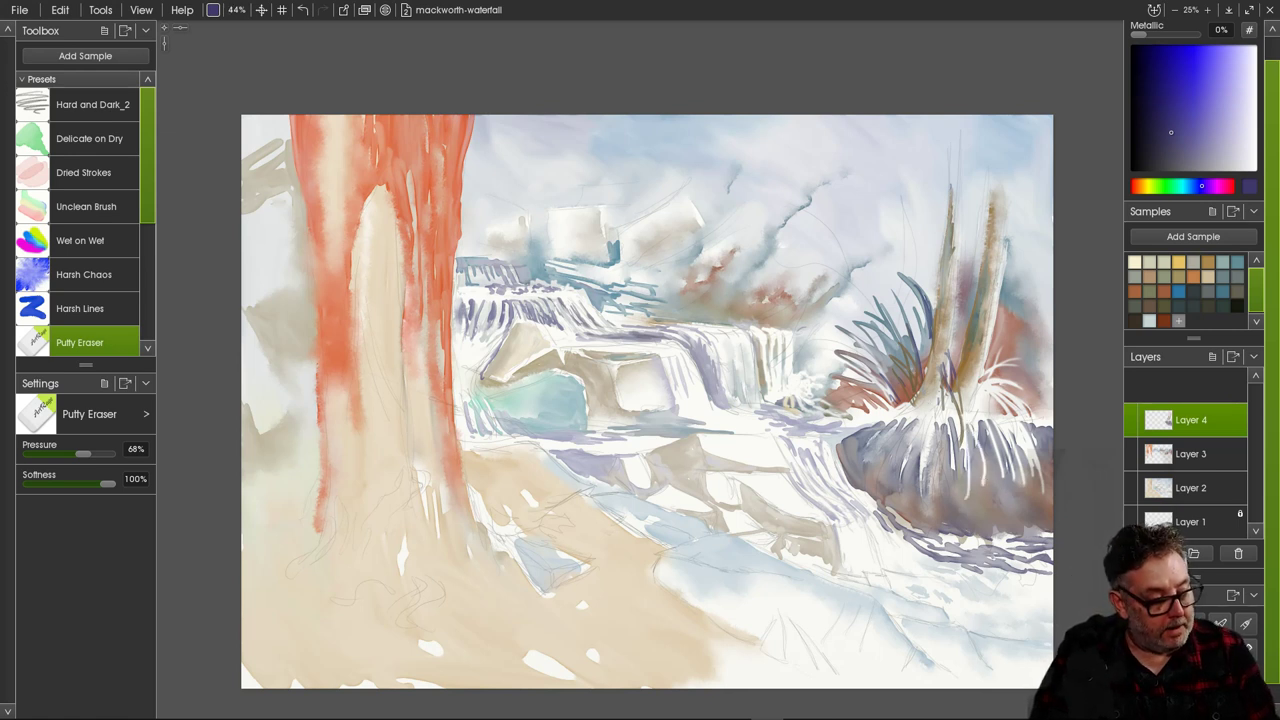
pyautogui.moveTo(964, 419)
pyautogui.mouseDown()
pyautogui.moveTo(990, 494)
pyautogui.moveTo(988, 480)
pyautogui.mouseUp()
pyautogui.moveTo(974, 421); pyautogui.dragTo(988, 502)
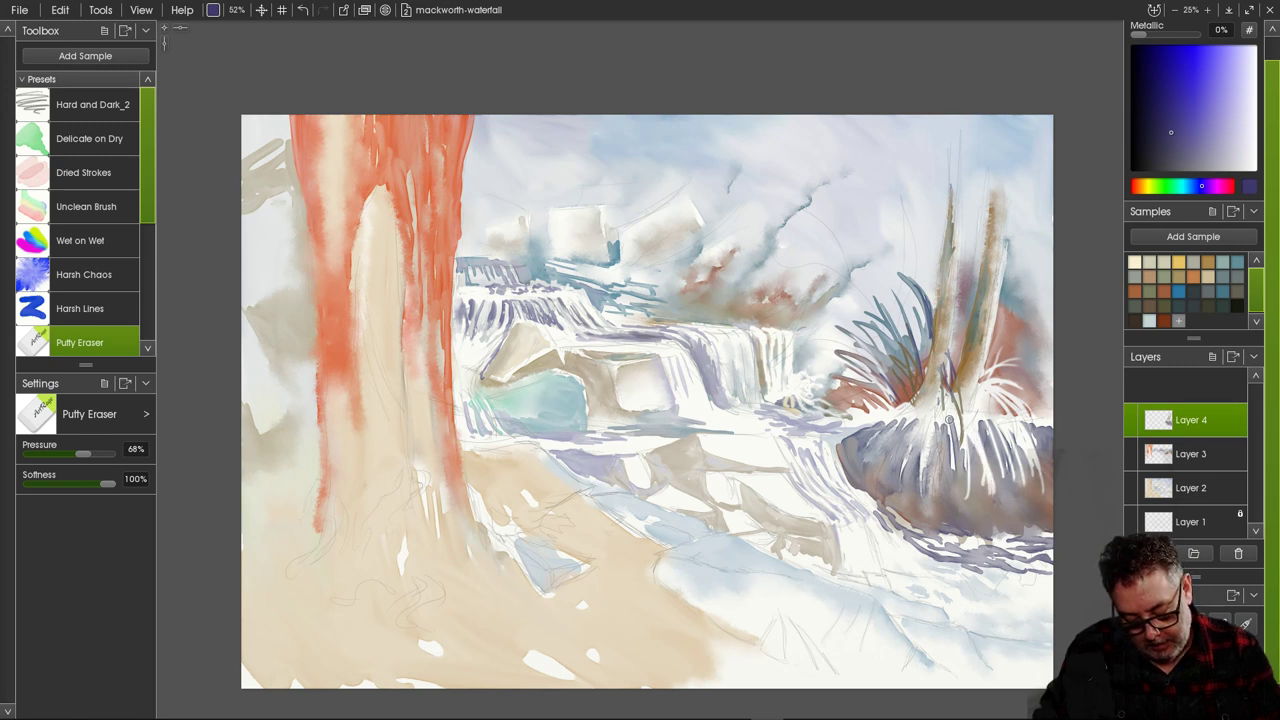
# Erase more white blades through the middle of the grass clump and around the thin trunks' base at 52% eraser size.
pyautogui.moveTo(949, 420)
pyautogui.mouseDown()
pyautogui.moveTo(944, 488)
pyautogui.moveTo(931, 471)
pyautogui.mouseUp()
pyautogui.moveTo(927, 422)
pyautogui.mouseDown()
pyautogui.moveTo(907, 475)
pyautogui.moveTo(917, 422)
pyautogui.moveTo(892, 455)
pyautogui.moveTo(904, 422)
pyautogui.moveTo(875, 478)
pyautogui.moveTo(885, 428)
pyautogui.moveTo(905, 488)
pyautogui.moveTo(925, 473)
pyautogui.moveTo(933, 421)
pyautogui.moveTo(940, 471)
pyautogui.moveTo(910, 424)
pyautogui.moveTo(923, 468)
pyautogui.mouseUp()
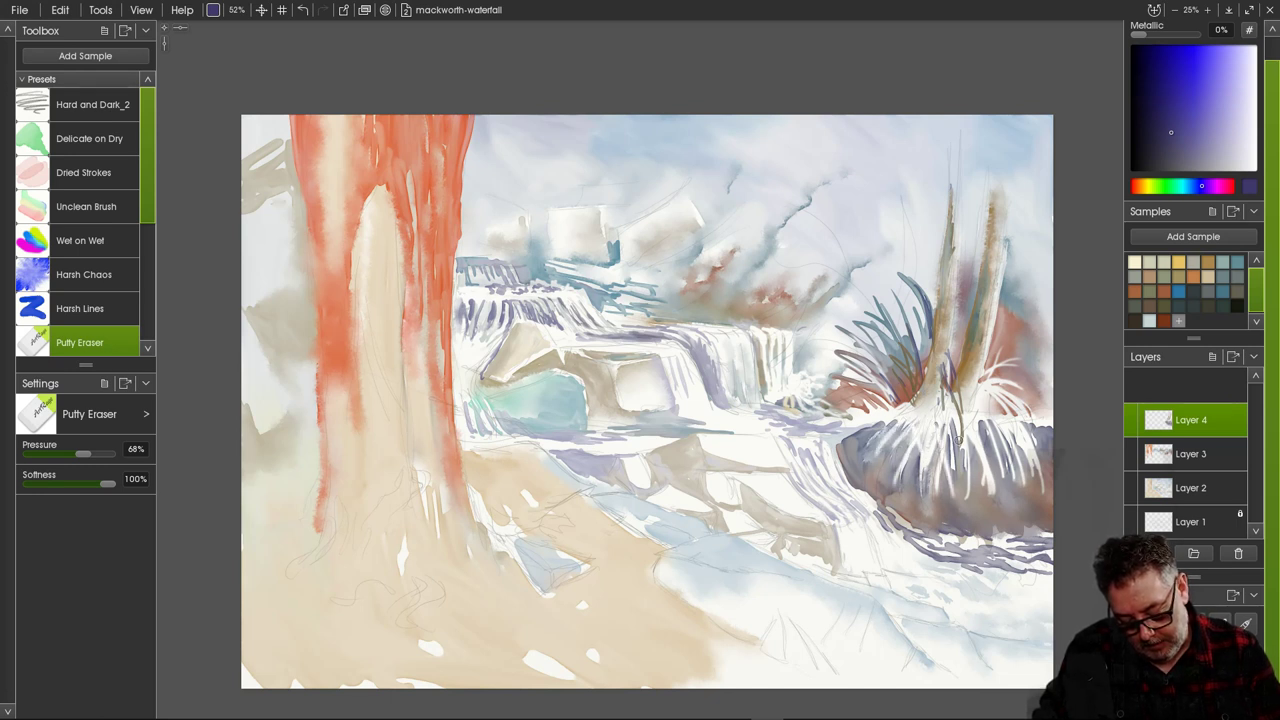
pyautogui.moveTo(988, 426)
pyautogui.mouseDown()
pyautogui.moveTo(946, 484)
pyautogui.moveTo(976, 464)
pyautogui.mouseUp()
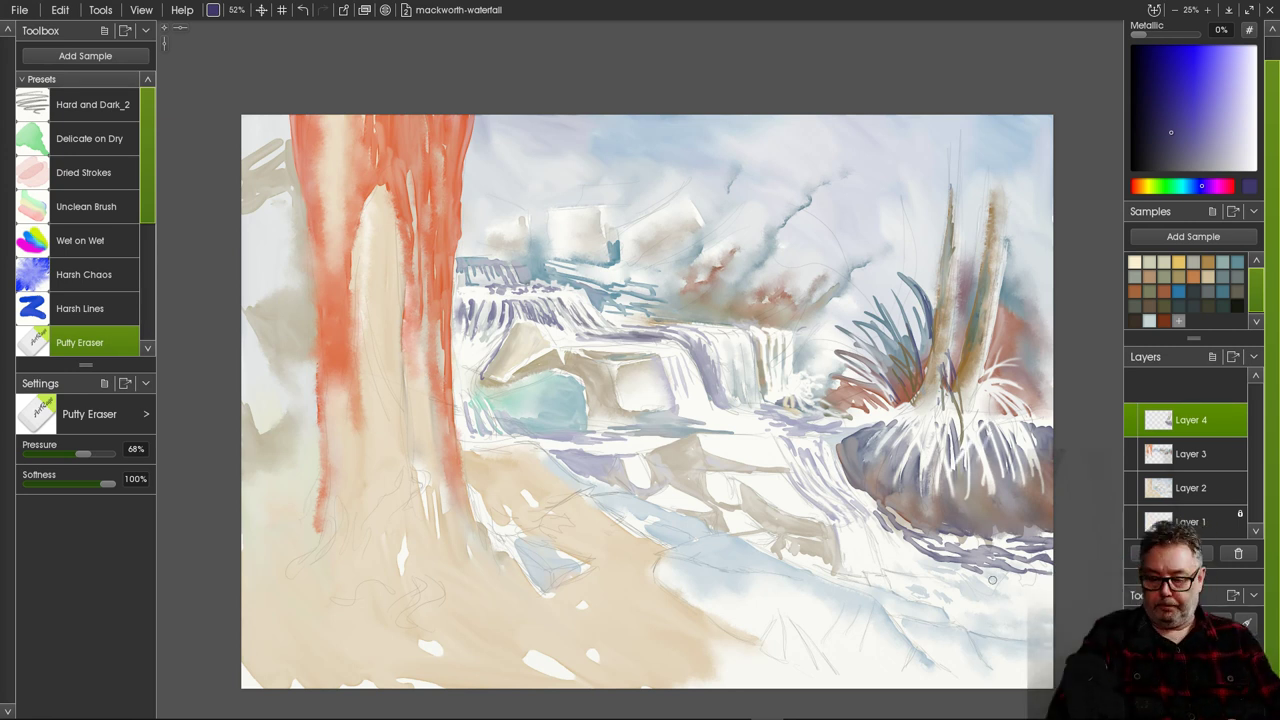
pyautogui.moveTo(974, 370)
pyautogui.mouseDown()
pyautogui.moveTo(962, 400)
pyautogui.moveTo(964, 350)
pyautogui.mouseUp()
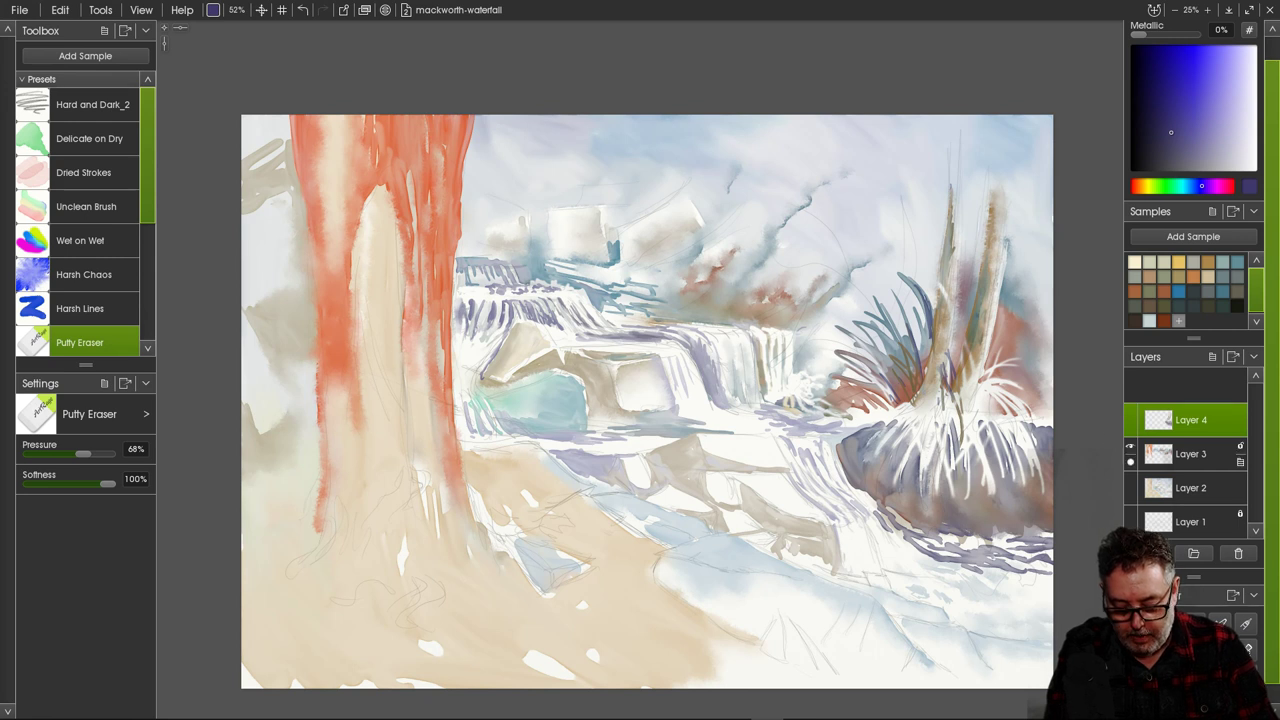
# Paint light yellow-green over the hanging grass blades on Layer 3, using Delicate on Dry at 100% size.
pyautogui.click(1190, 454)
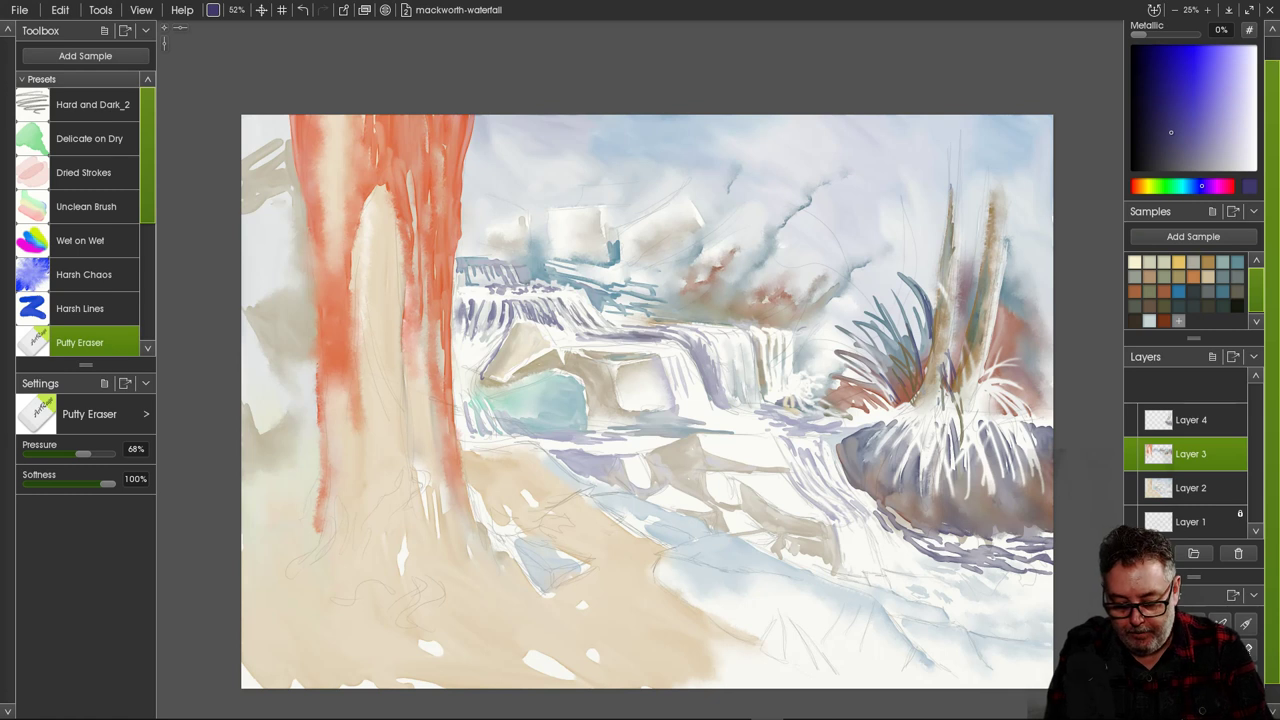
pyautogui.click(1163, 186)
pyautogui.click(1204, 129)
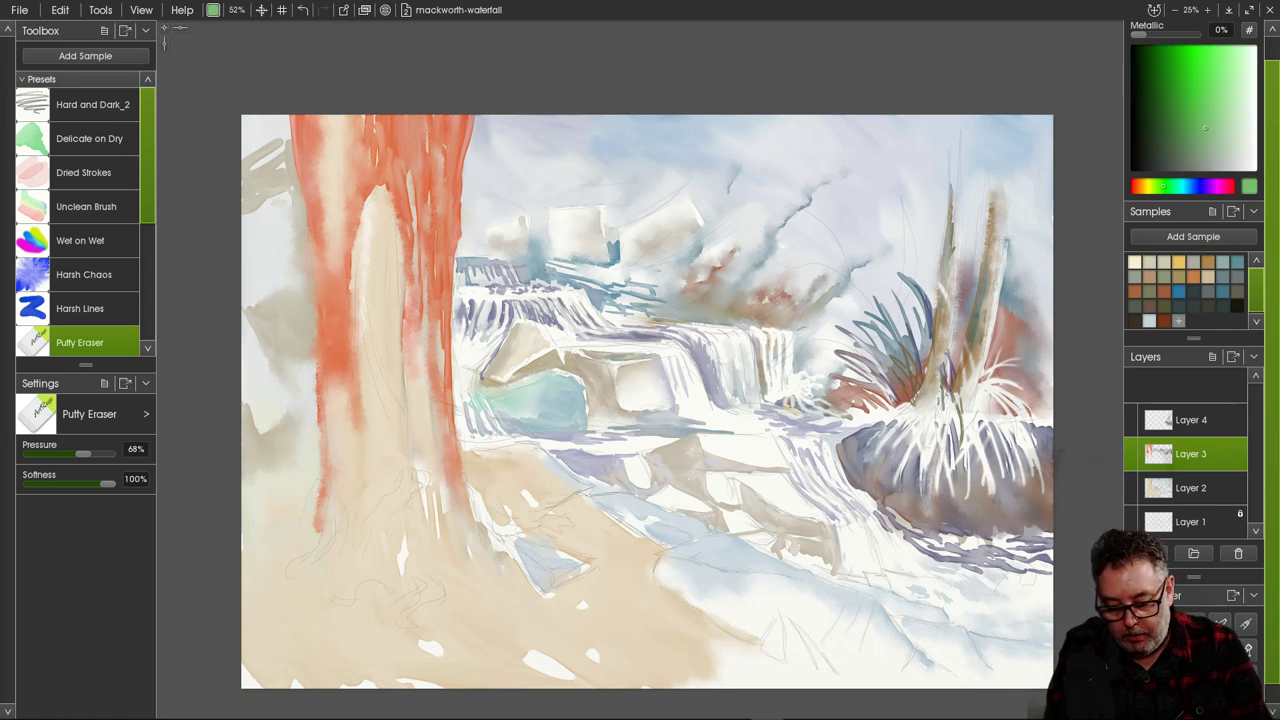
pyautogui.click(1154, 186)
pyautogui.click(1207, 123)
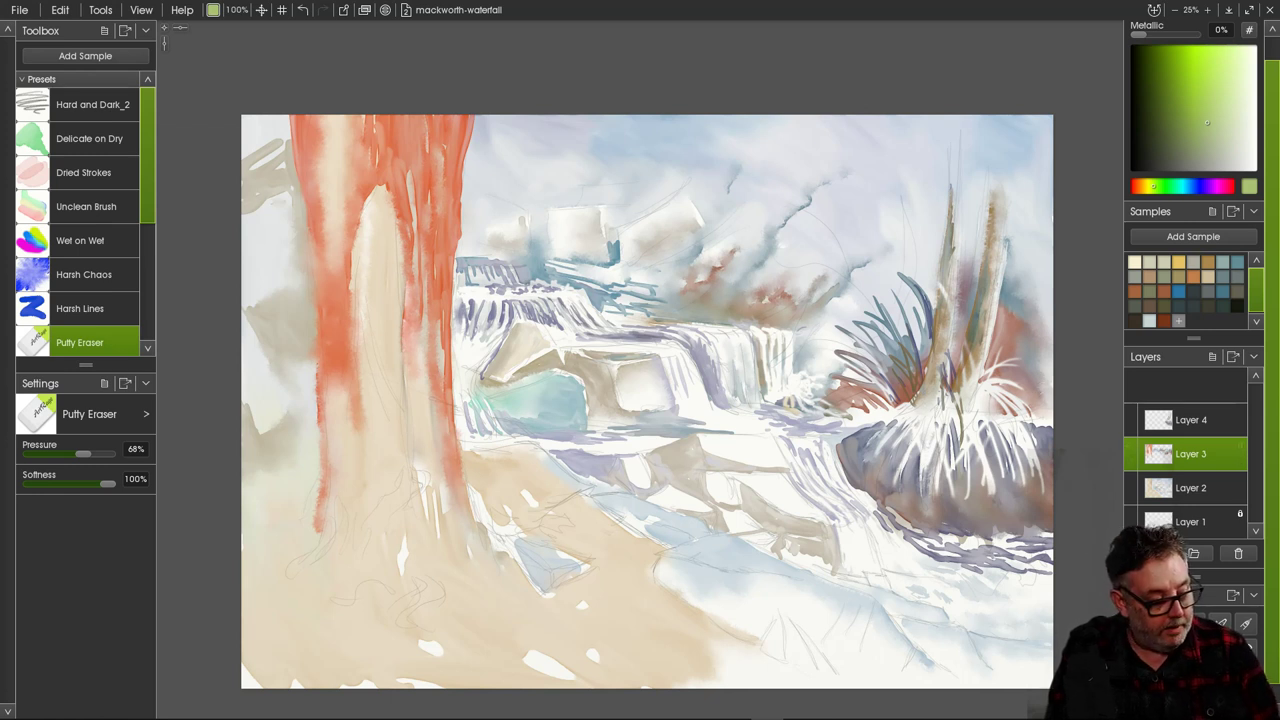
pyautogui.press('b')
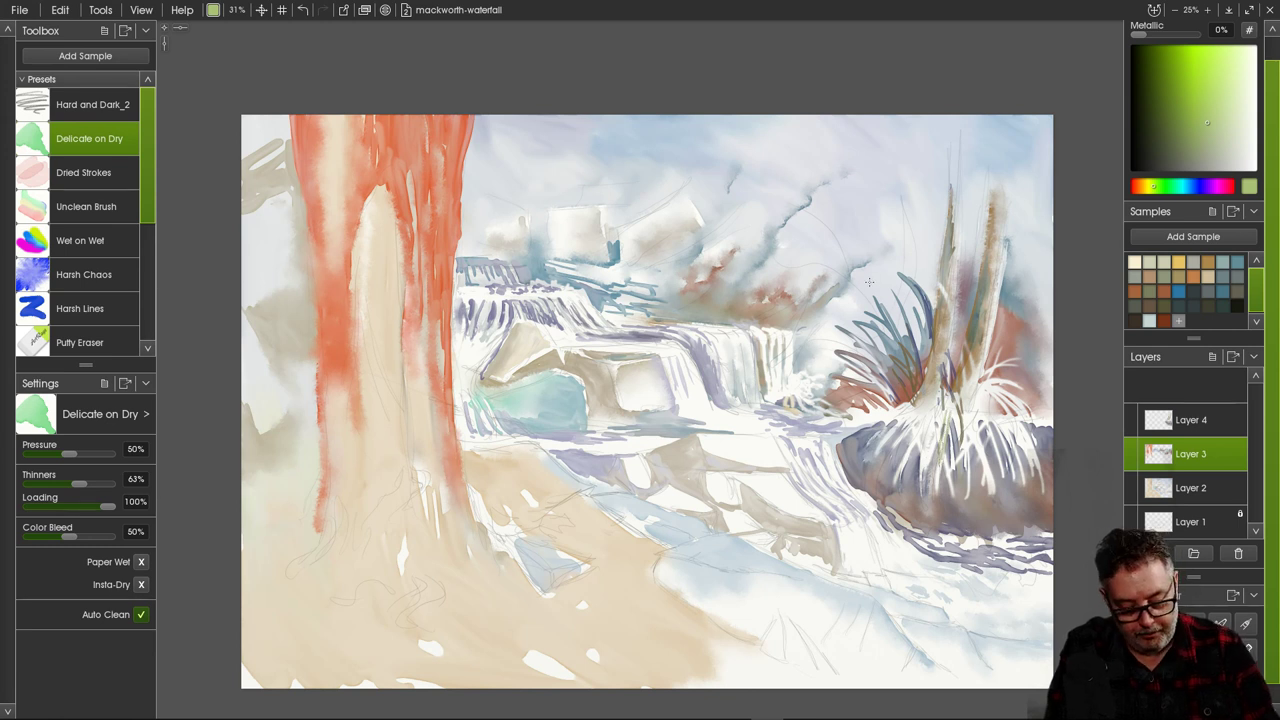
pyautogui.moveTo(237, 10); pyautogui.dragTo(403, 52)
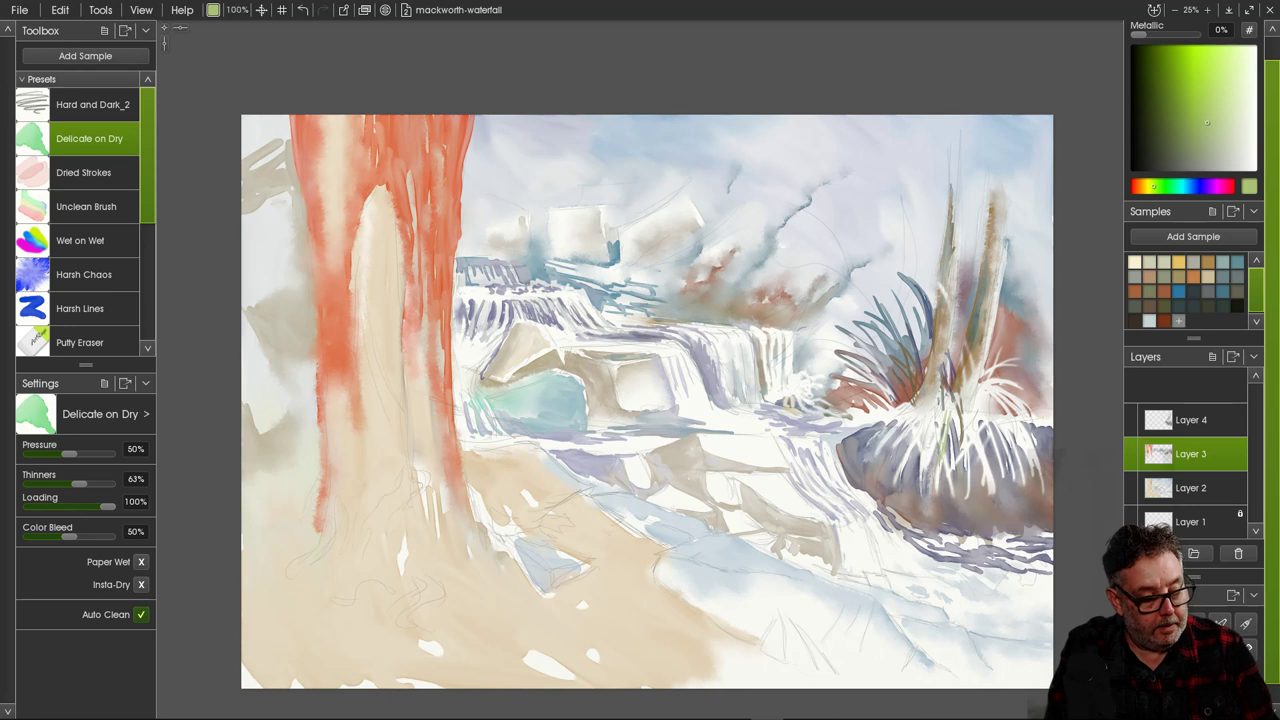
pyautogui.moveTo(944, 414)
pyautogui.mouseDown()
pyautogui.moveTo(936, 454)
pyautogui.moveTo(920, 447)
pyautogui.moveTo(922, 471)
pyautogui.moveTo(939, 447)
pyautogui.moveTo(955, 494)
pyautogui.moveTo(944, 474)
pyautogui.moveTo(936, 487)
pyautogui.moveTo(938, 463)
pyautogui.moveTo(956, 429)
pyautogui.moveTo(971, 433)
pyautogui.moveTo(969, 412)
pyautogui.moveTo(985, 428)
pyautogui.moveTo(971, 428)
pyautogui.moveTo(983, 453)
pyautogui.moveTo(972, 450)
pyautogui.moveTo(988, 481)
pyautogui.moveTo(946, 478)
pyautogui.mouseUp()
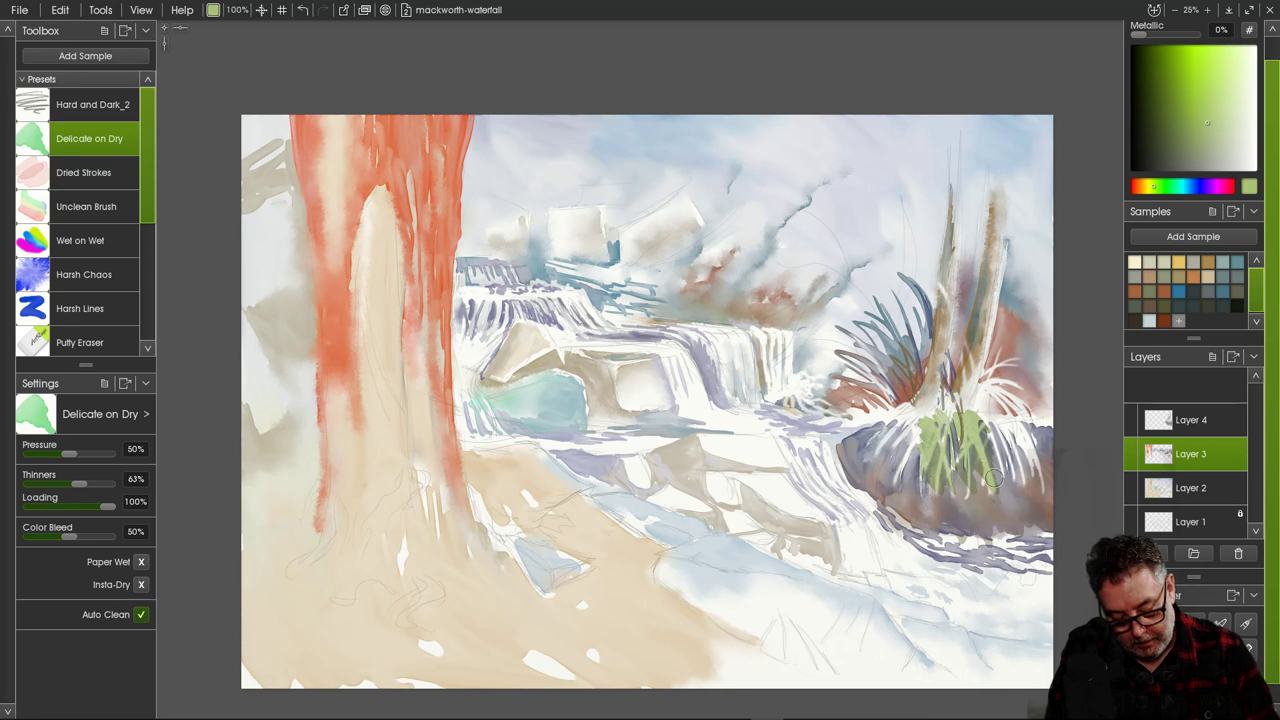
pyautogui.moveTo(1005, 420)
pyautogui.mouseDown()
pyautogui.moveTo(1038, 470)
pyautogui.moveTo(1012, 435)
pyautogui.moveTo(1018, 450)
pyautogui.moveTo(994, 477)
pyautogui.moveTo(975, 456)
pyautogui.moveTo(989, 430)
pyautogui.moveTo(947, 442)
pyautogui.moveTo(918, 429)
pyautogui.moveTo(932, 459)
pyautogui.moveTo(896, 443)
pyautogui.moveTo(908, 475)
pyautogui.moveTo(955, 393)
pyautogui.moveTo(971, 406)
pyautogui.moveTo(973, 386)
pyautogui.moveTo(995, 390)
pyautogui.moveTo(1018, 403)
pyautogui.moveTo(968, 391)
pyautogui.moveTo(906, 420)
pyautogui.moveTo(920, 416)
pyautogui.moveTo(921, 388)
pyautogui.moveTo(903, 408)
pyautogui.moveTo(910, 432)
pyautogui.moveTo(873, 410)
pyautogui.moveTo(867, 445)
pyautogui.mouseUp()
# Blend the green grass's upper edge with Harsh Chaos, and add green at the waterline left of the bank using Delicate on Dry at 31%.
pyautogui.click(84, 274)
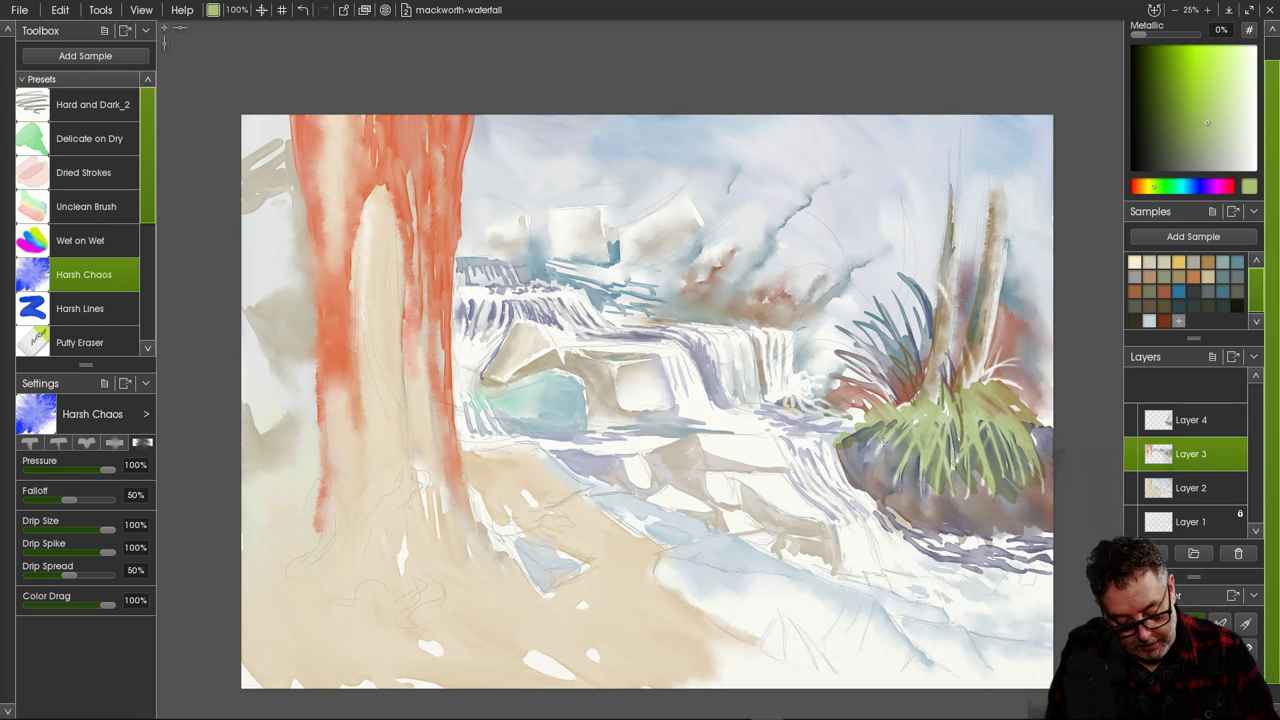
pyautogui.moveTo(852, 437)
pyautogui.mouseDown()
pyautogui.moveTo(884, 426)
pyautogui.moveTo(871, 401)
pyautogui.moveTo(908, 402)
pyautogui.mouseUp()
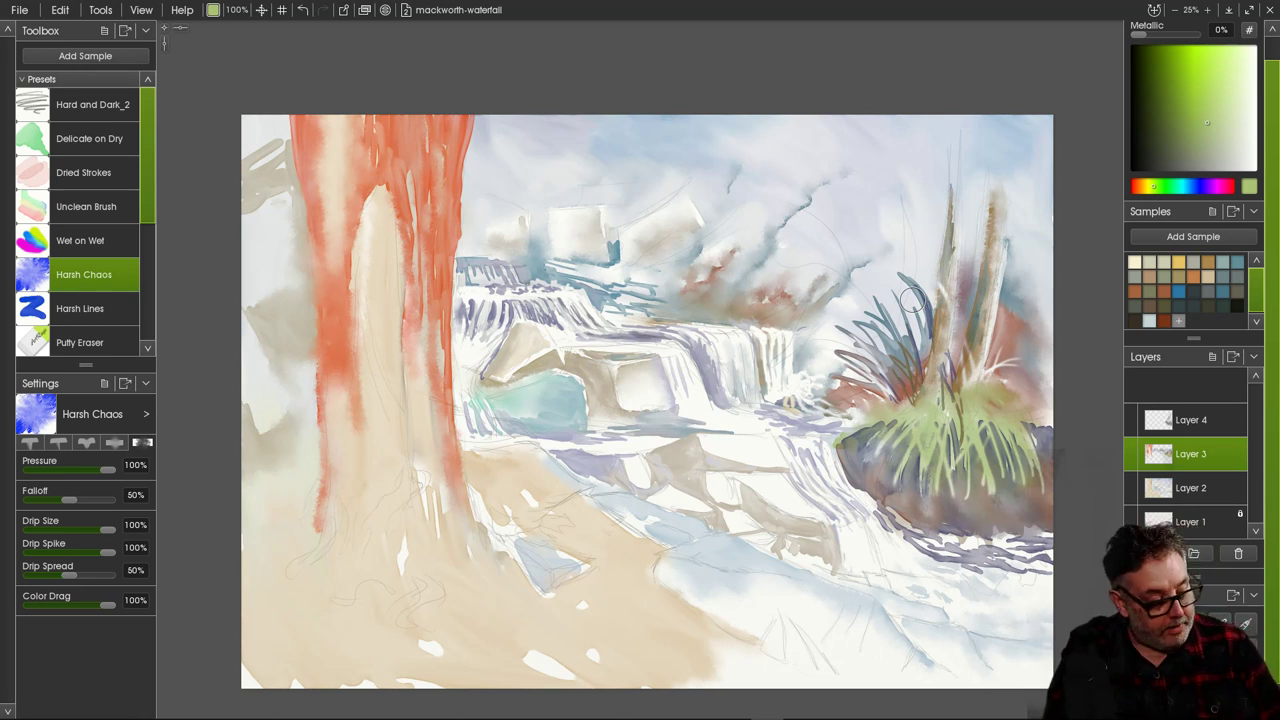
pyautogui.click(89, 138)
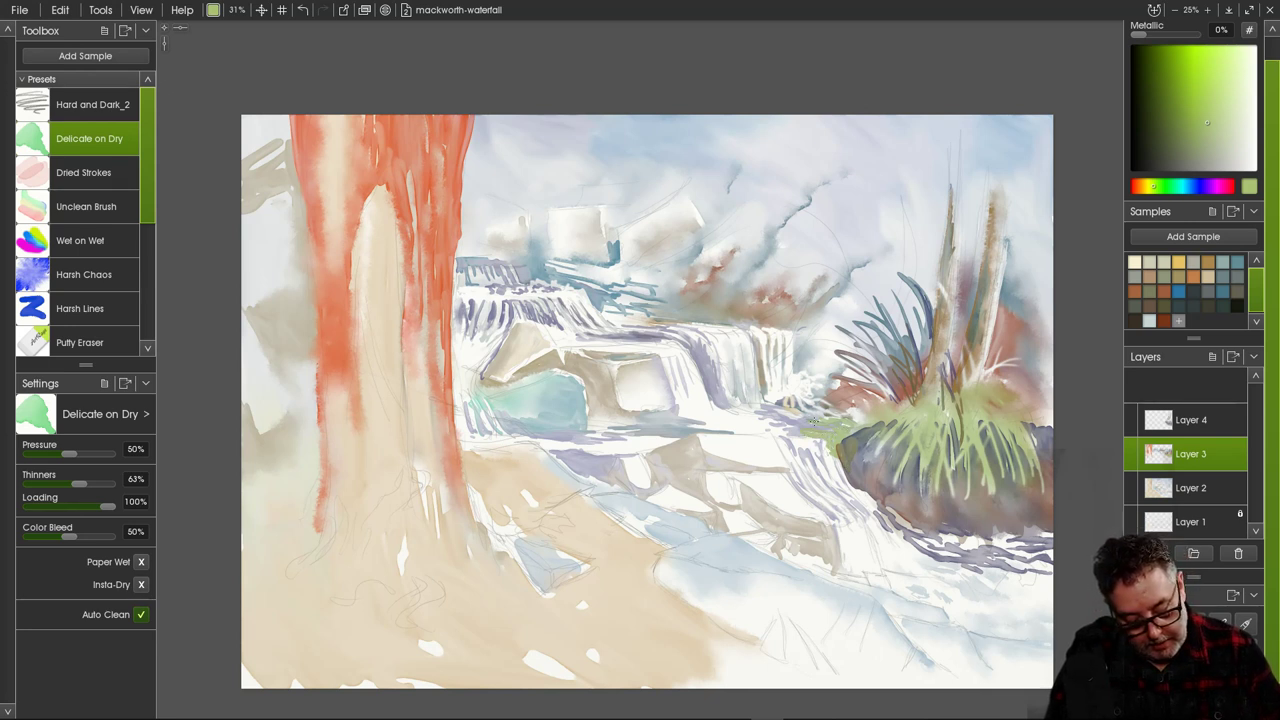
pyautogui.moveTo(836, 417); pyautogui.dragTo(794, 408)
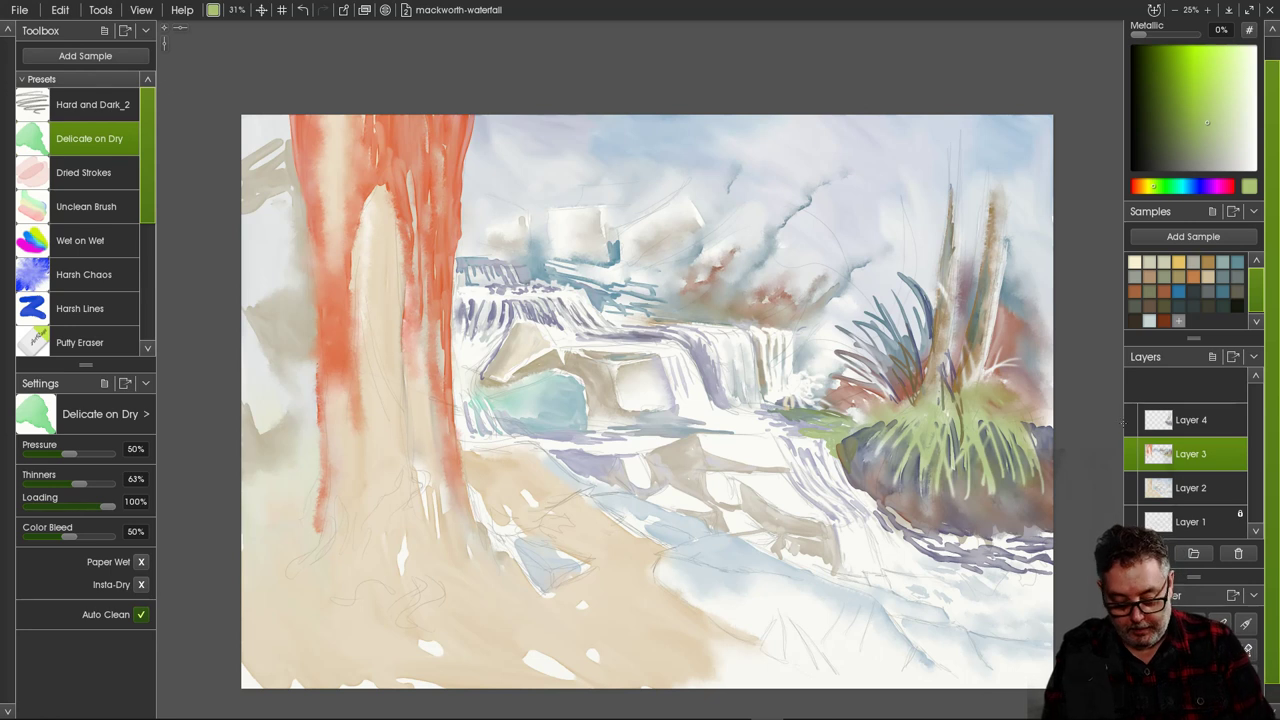
# Paint light green over the top of the rock beside the lower cascade on Layer 4, using 78% brush size.
pyautogui.click(1185, 420)
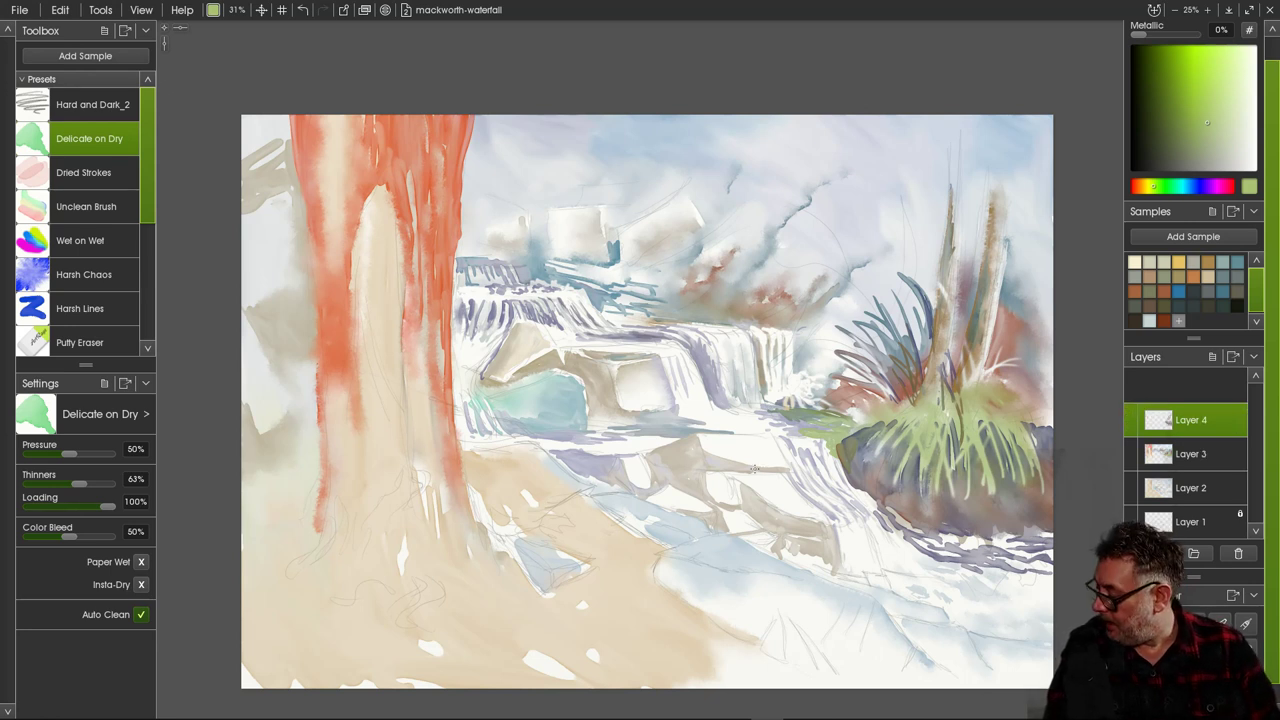
pyautogui.moveTo(749, 440); pyautogui.dragTo(764, 446)
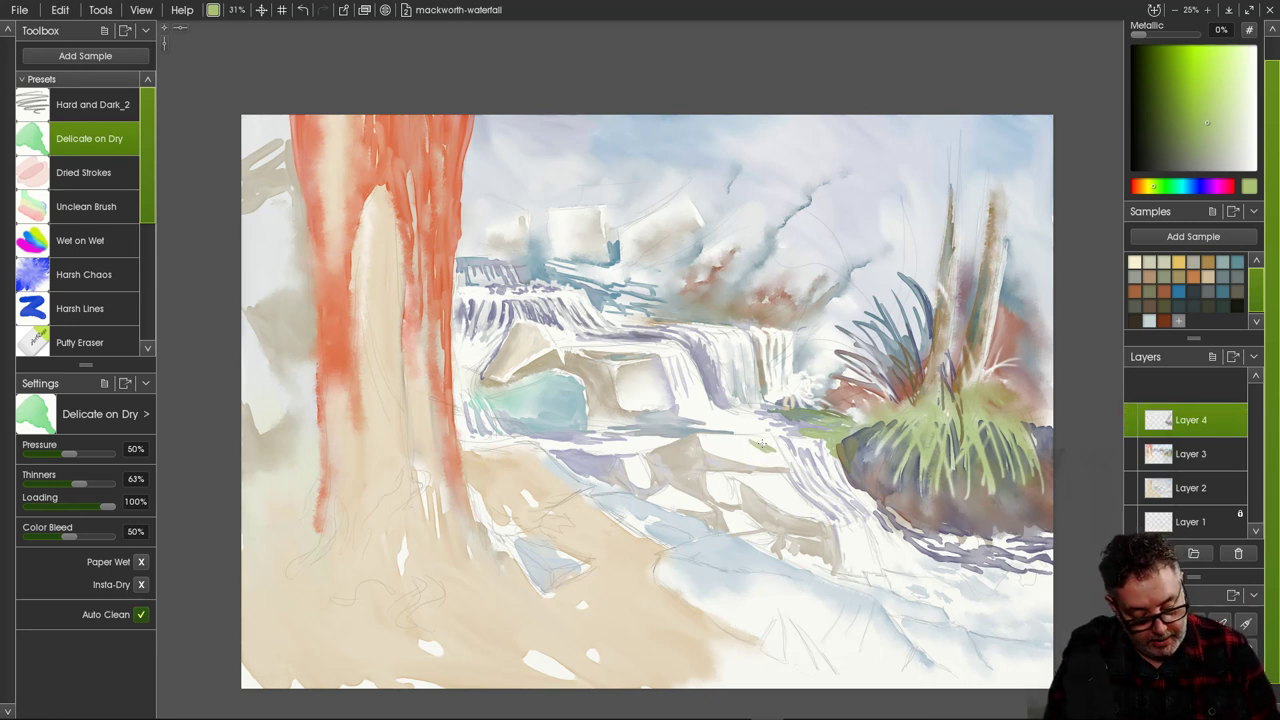
pyautogui.moveTo(237, 10); pyautogui.dragTo(279, 12)
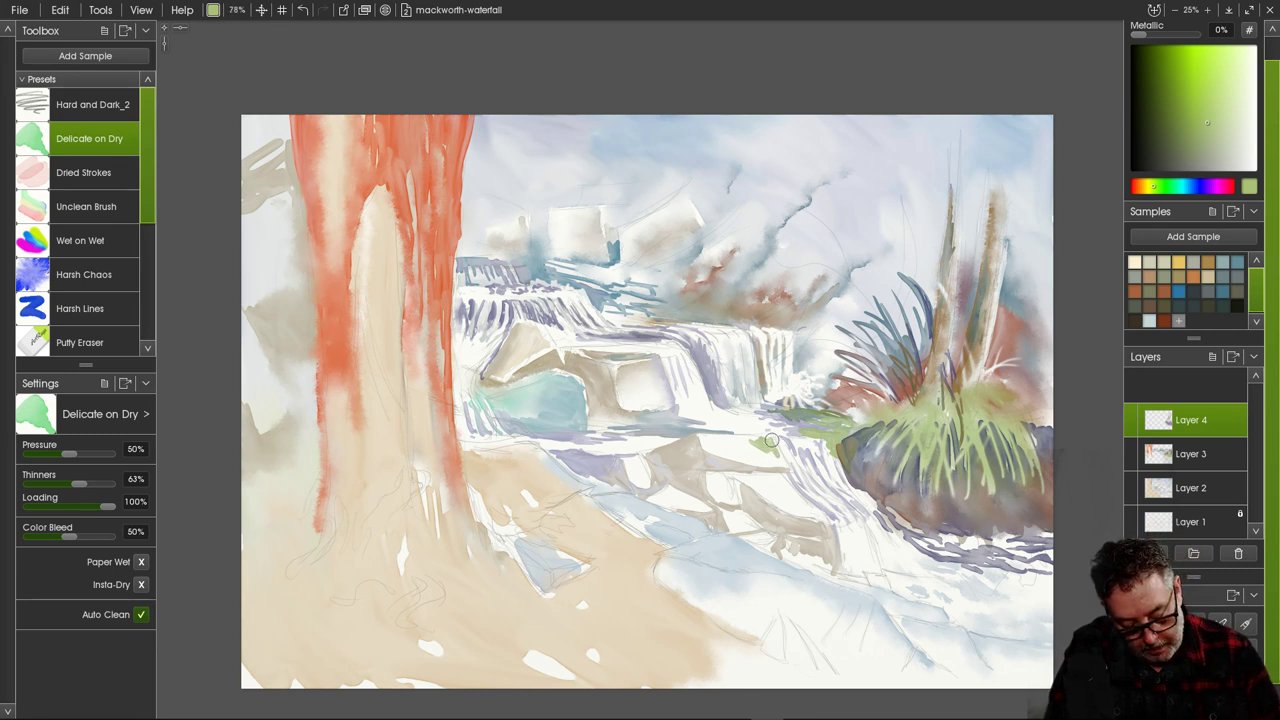
pyautogui.moveTo(769, 444); pyautogui.dragTo(724, 440)
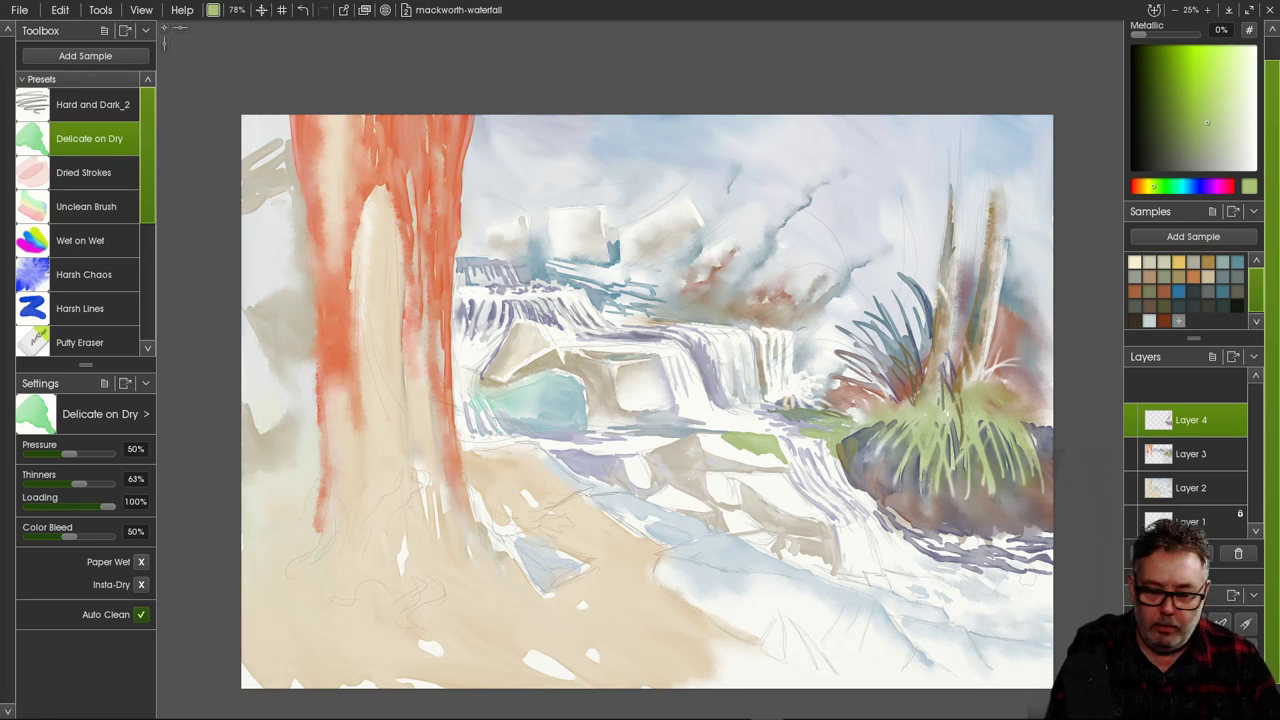
# Soften the rock's green patch with Harsh Chaos and define its lower and left edges using Delicate on Dry at 31%.
pyautogui.click(84, 274)
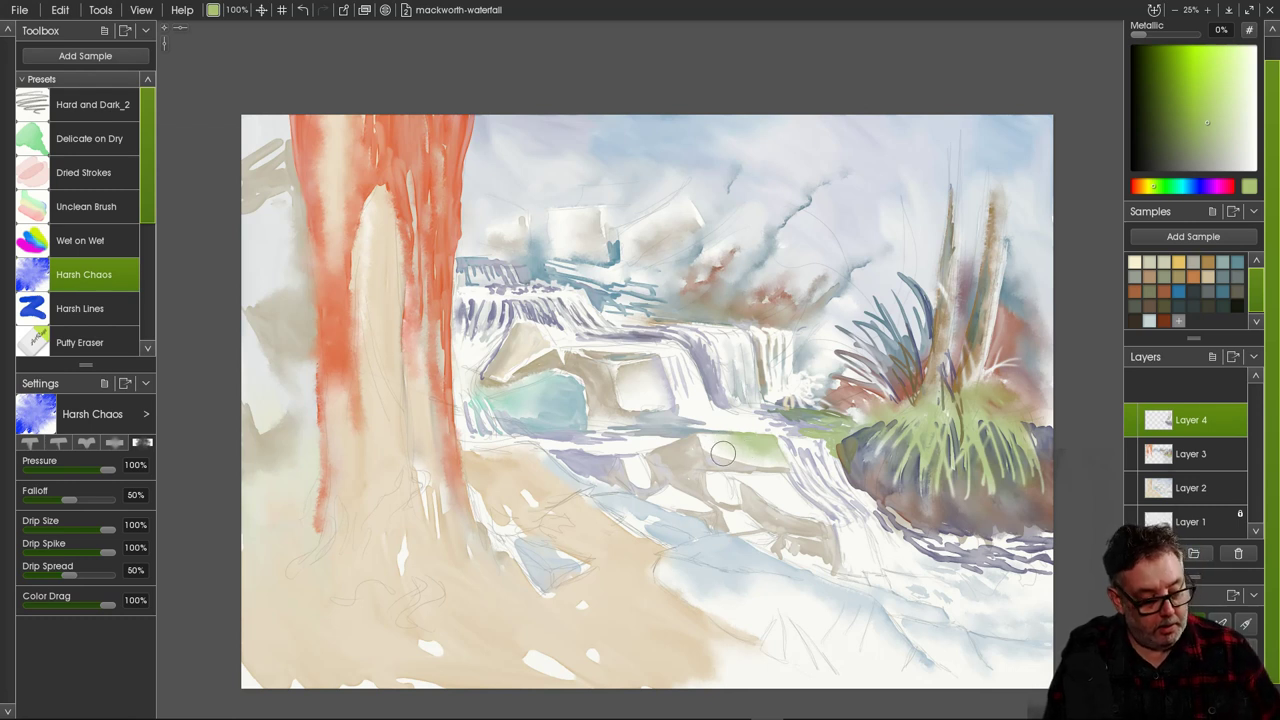
pyautogui.click(89, 138)
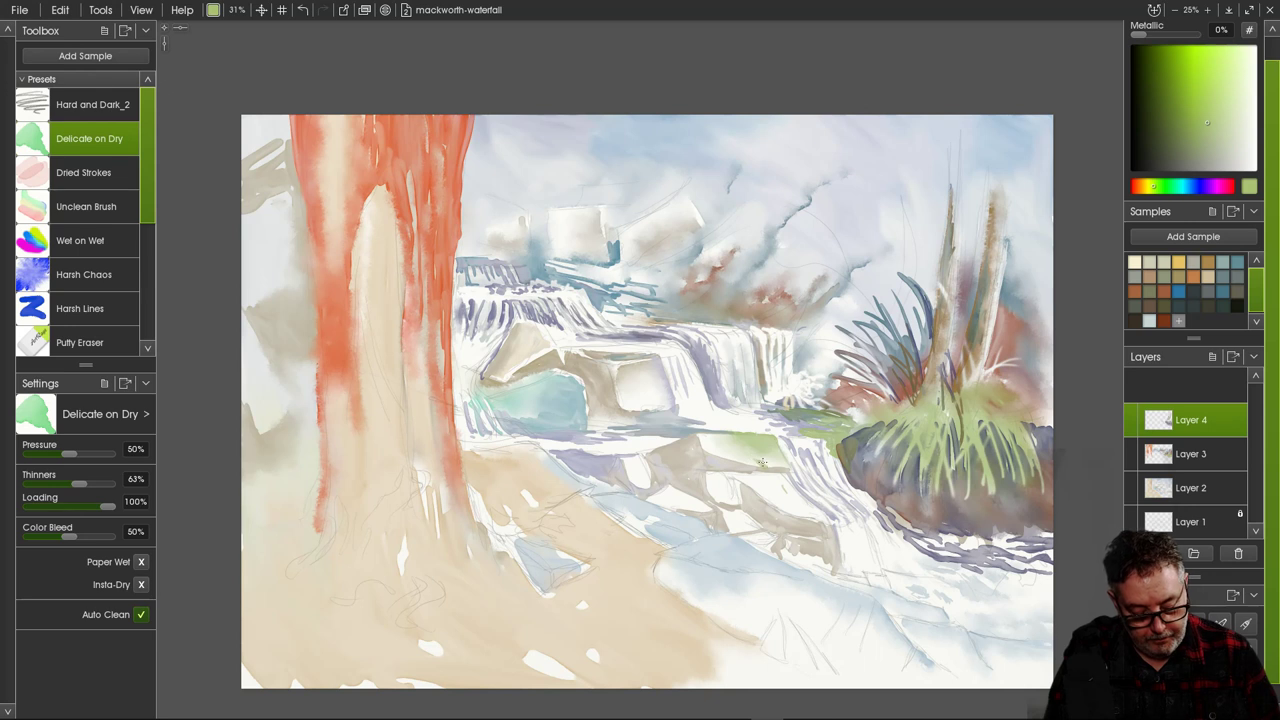
pyautogui.moveTo(762, 462); pyautogui.dragTo(776, 459)
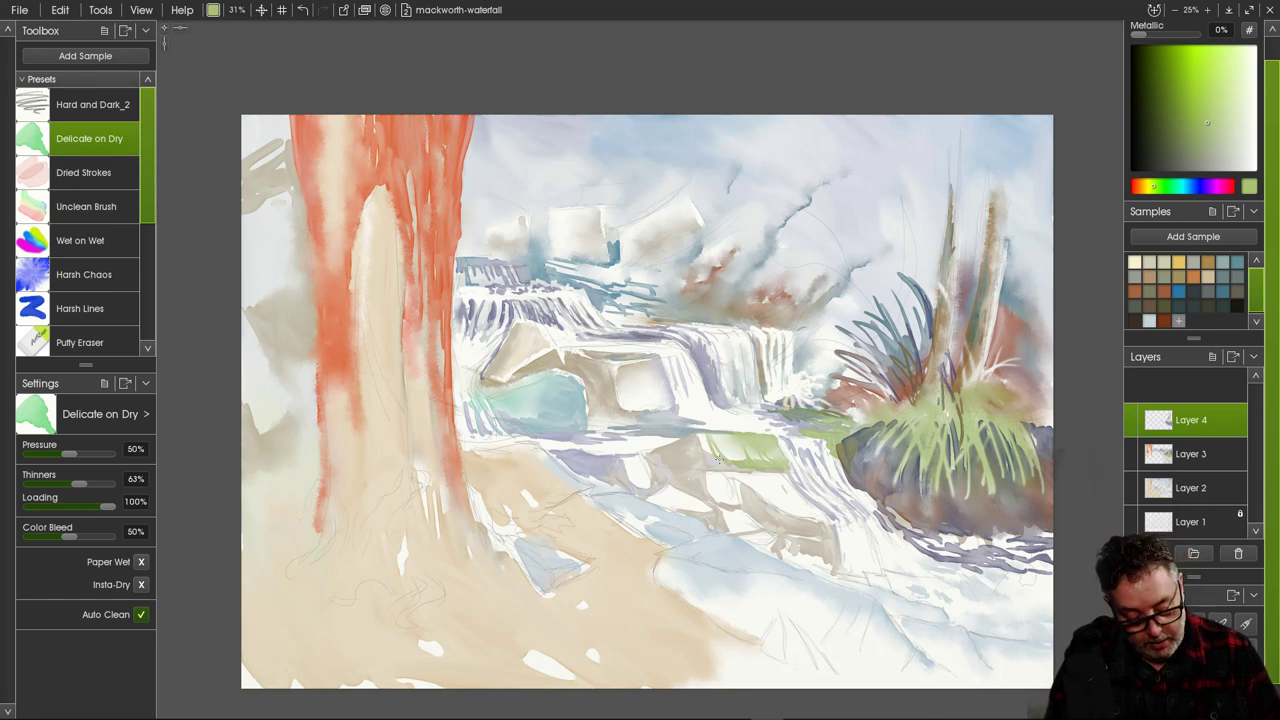
pyautogui.moveTo(702, 436); pyautogui.dragTo(709, 458)
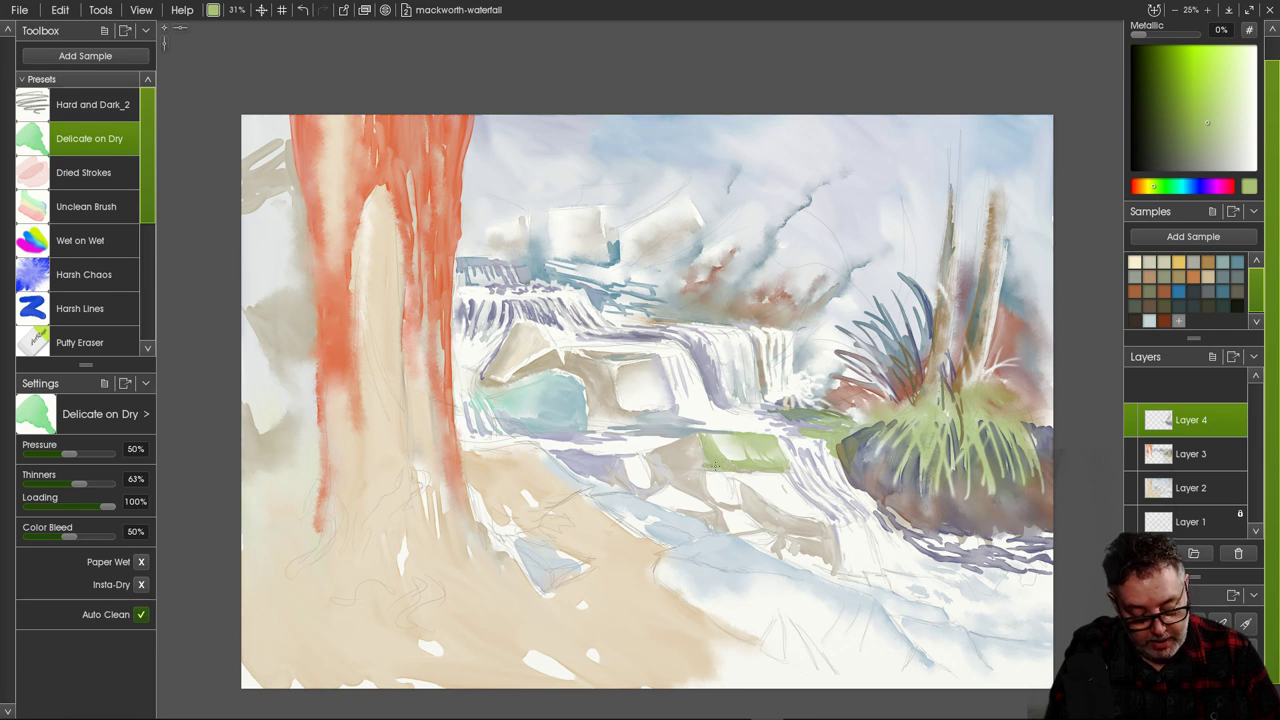
# Extend light green across the left end and lower facets of the rock beside the lower cascade at 31%, blending it with Harsh Chaos.
pyautogui.moveTo(706, 462); pyautogui.dragTo(702, 446)
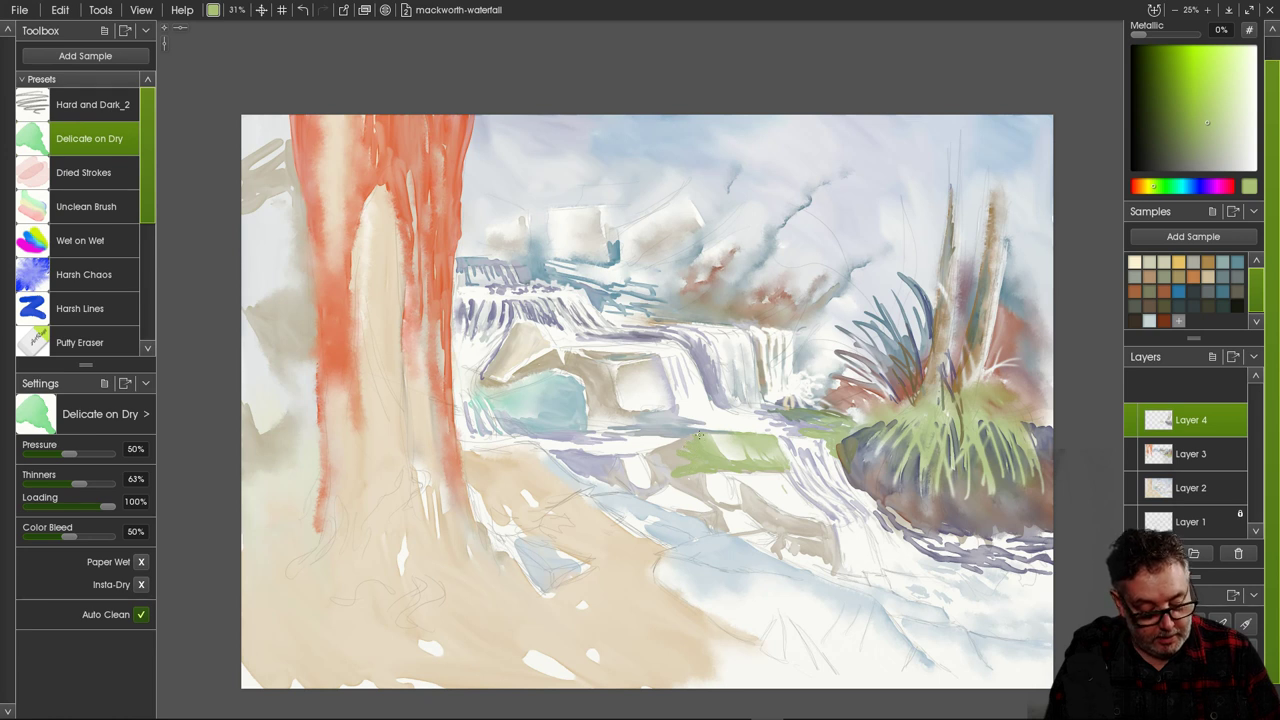
pyautogui.click(84, 274)
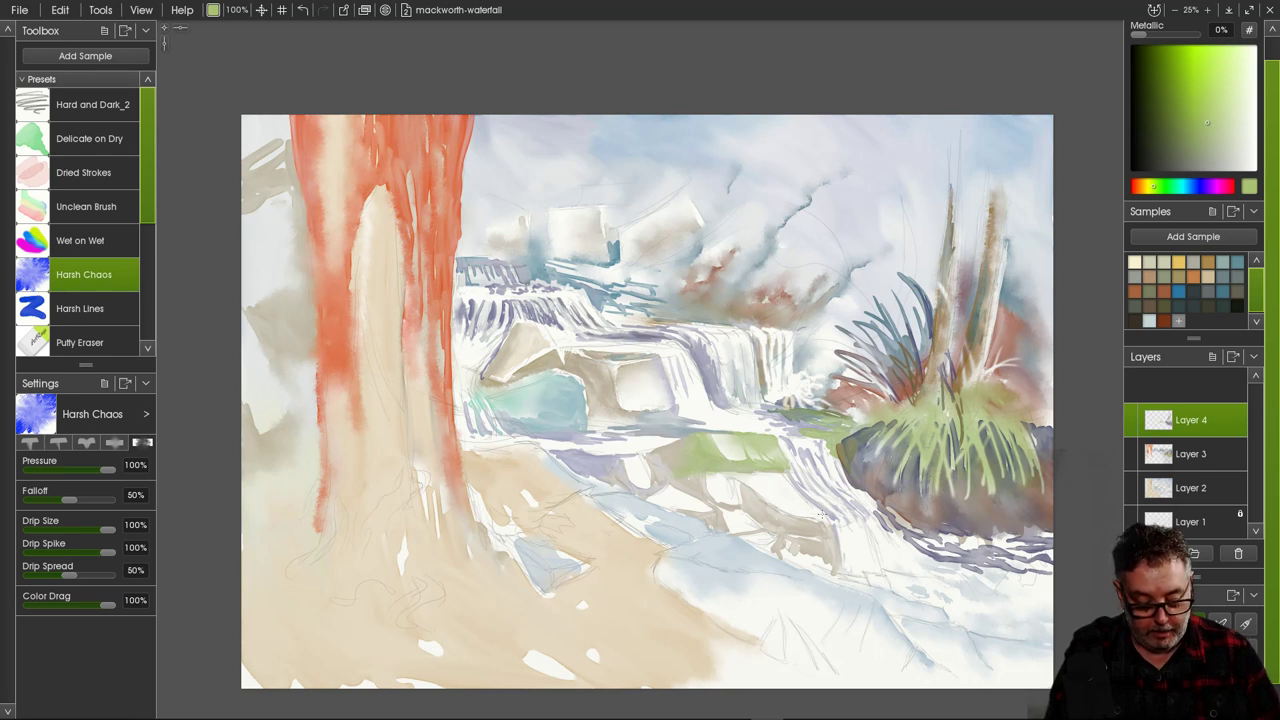
pyautogui.click(89, 138)
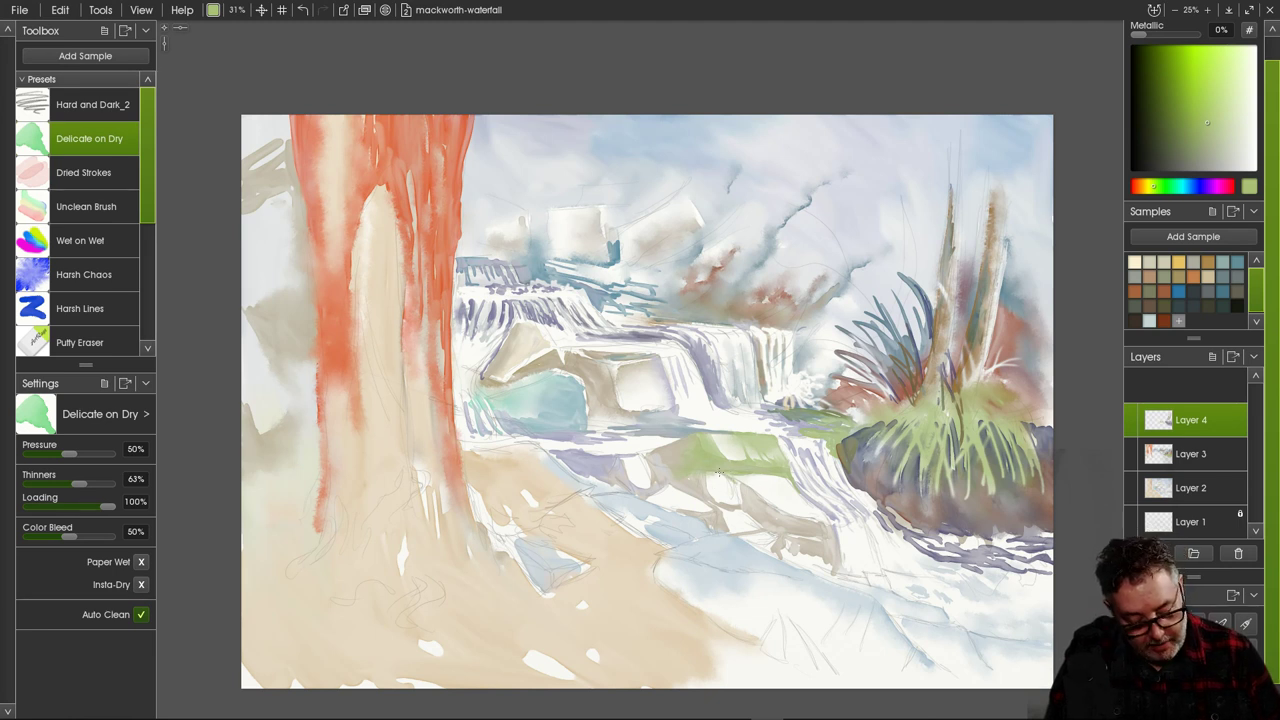
pyautogui.rightClick(718, 480)
pyautogui.click(834, 345)
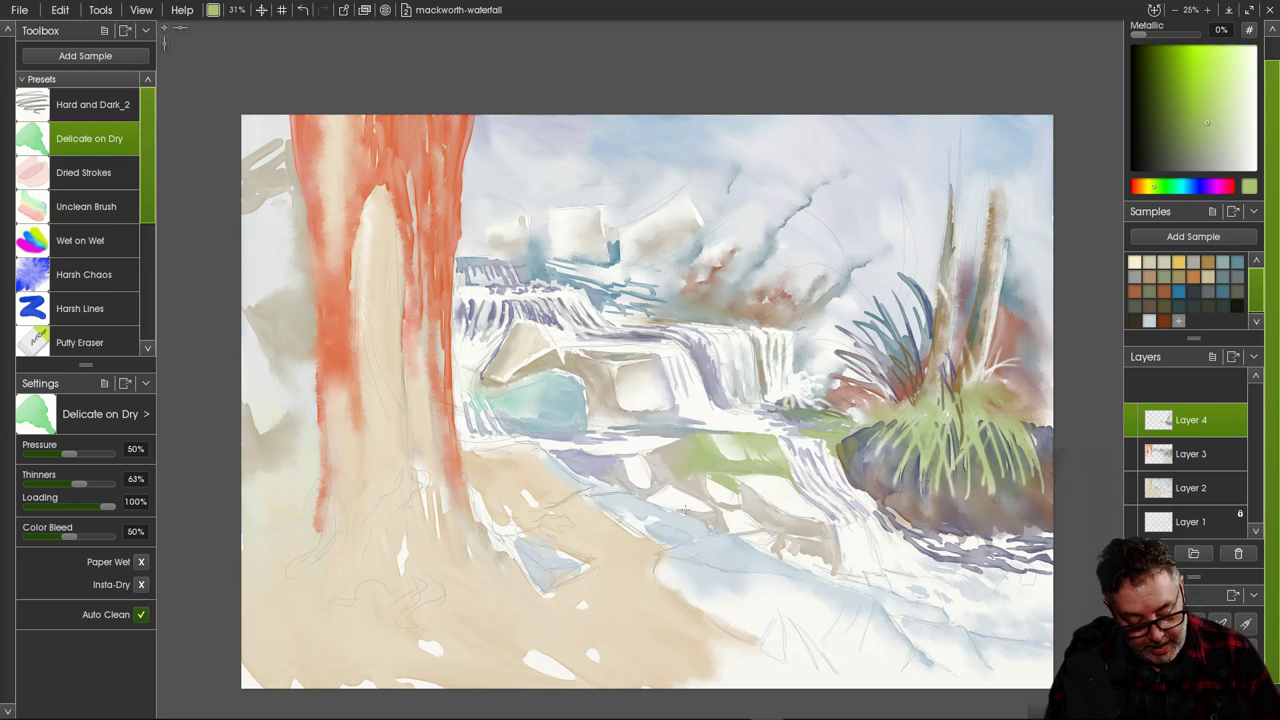
pyautogui.moveTo(712, 488); pyautogui.dragTo(732, 505)
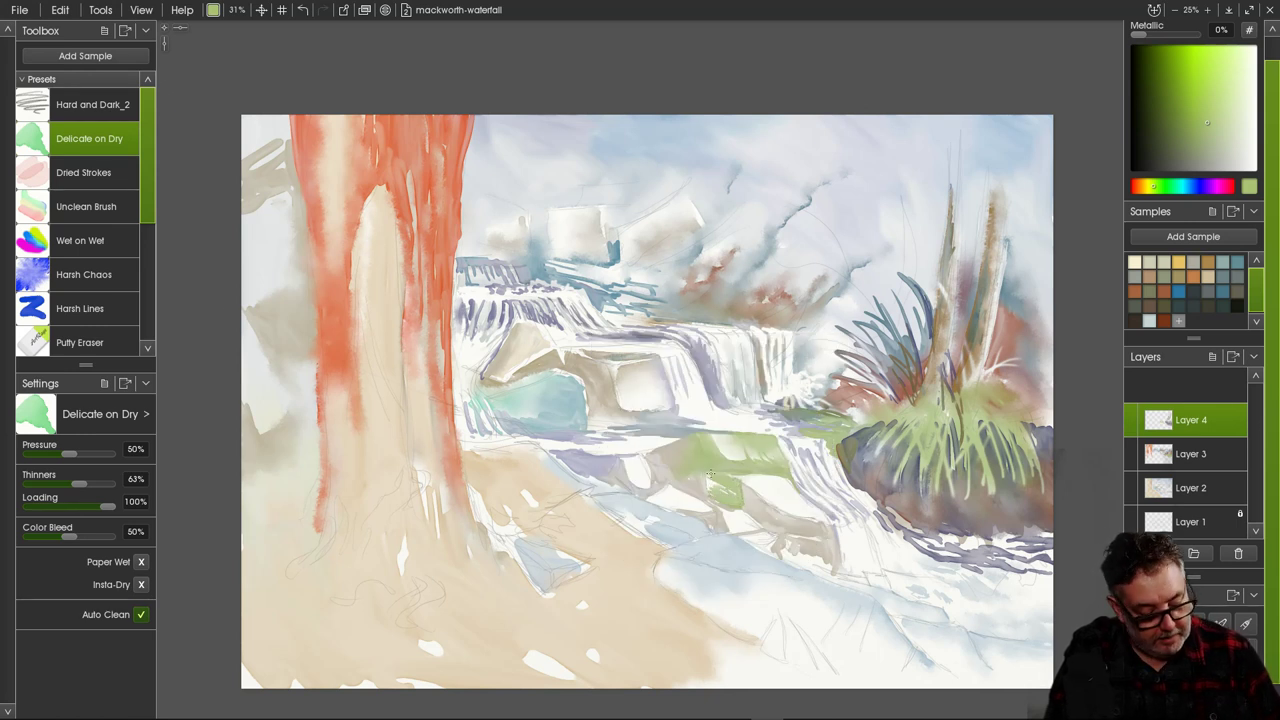
pyautogui.click(84, 274)
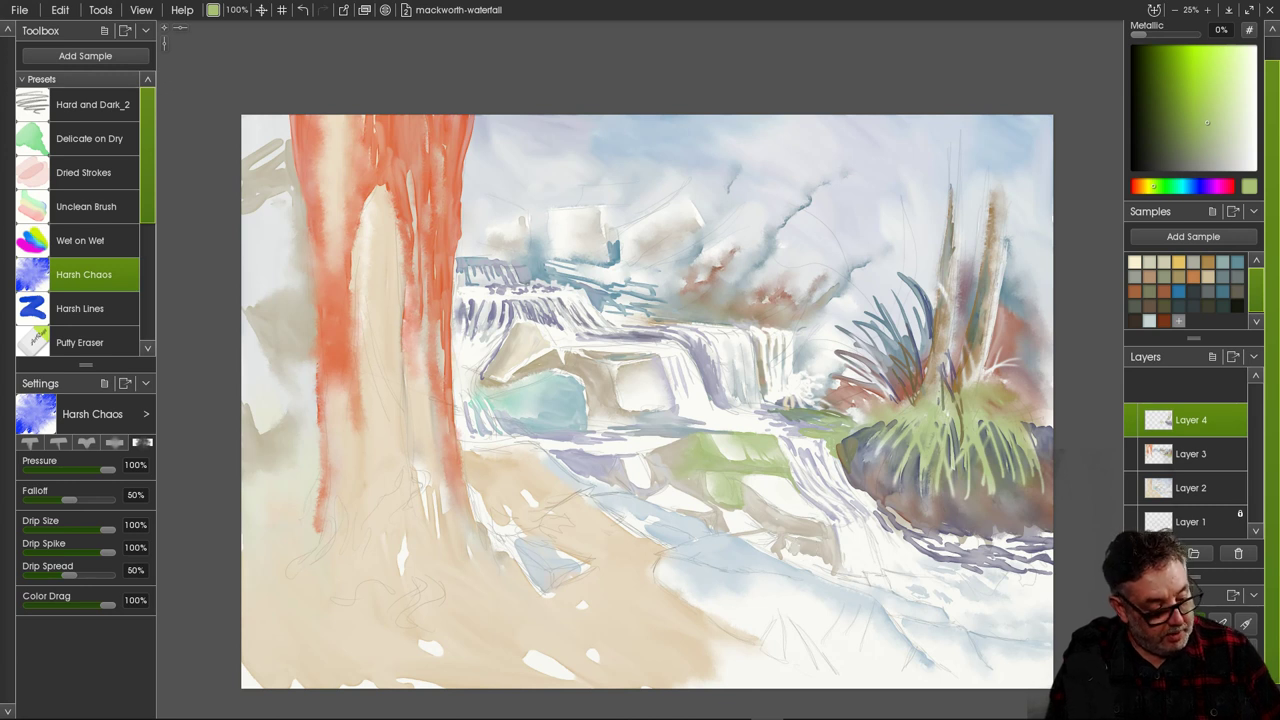
# Paint a light green strip along the foreground rock's upper edge below the cascade with Delicate on Dry at 31%, softening it with Harsh Chaos.
pyautogui.click(89, 138)
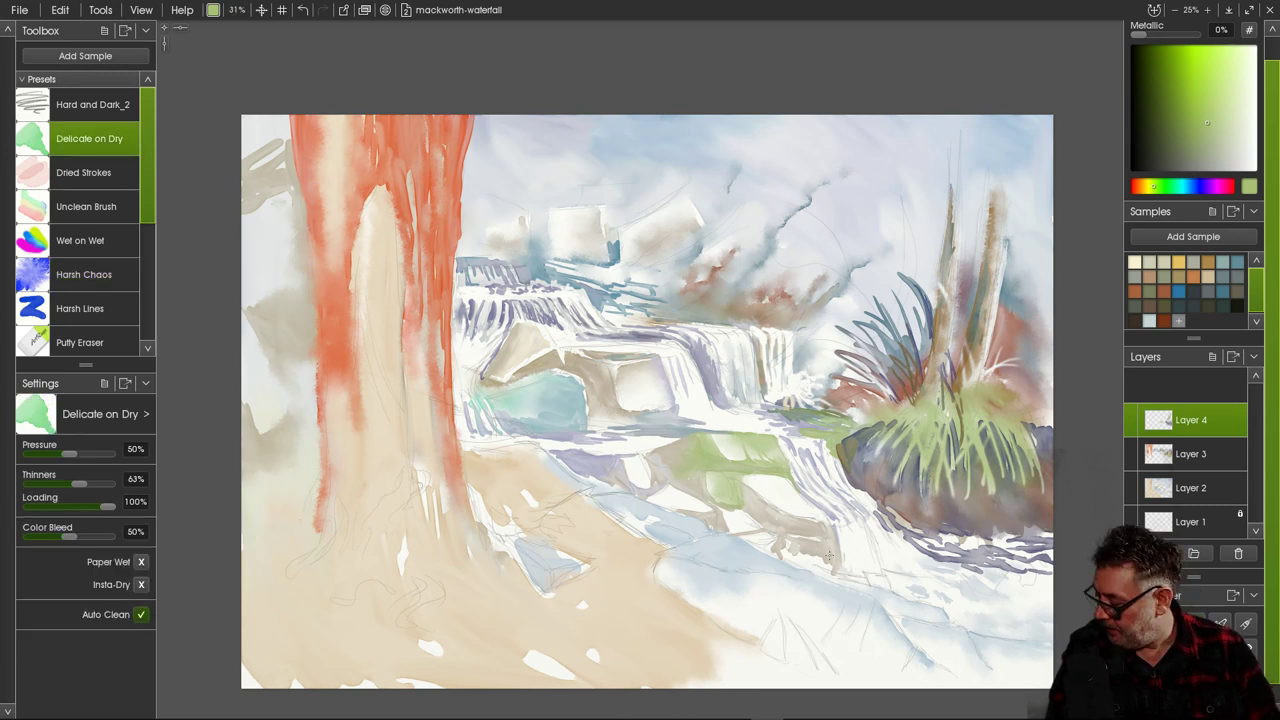
pyautogui.moveTo(844, 578); pyautogui.dragTo(909, 578)
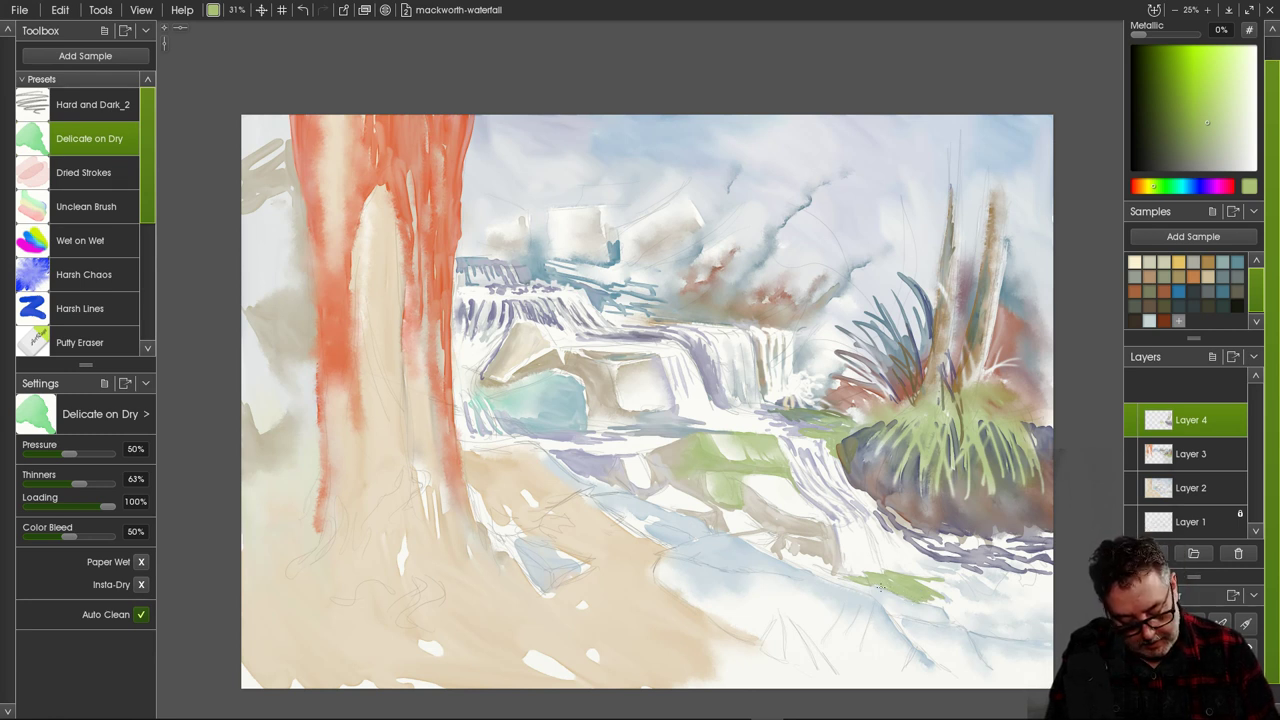
pyautogui.moveTo(835, 575)
pyautogui.mouseDown()
pyautogui.moveTo(801, 569)
pyautogui.moveTo(838, 573)
pyautogui.mouseUp()
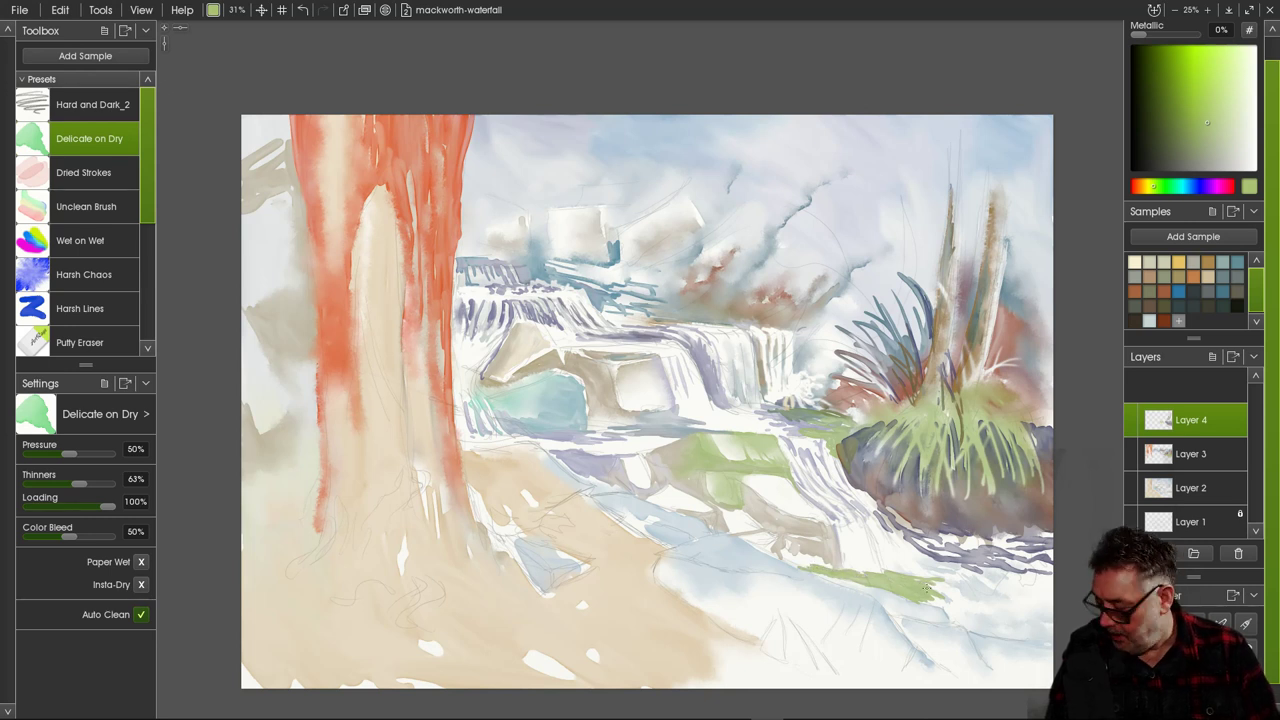
pyautogui.moveTo(931, 583); pyautogui.dragTo(939, 586)
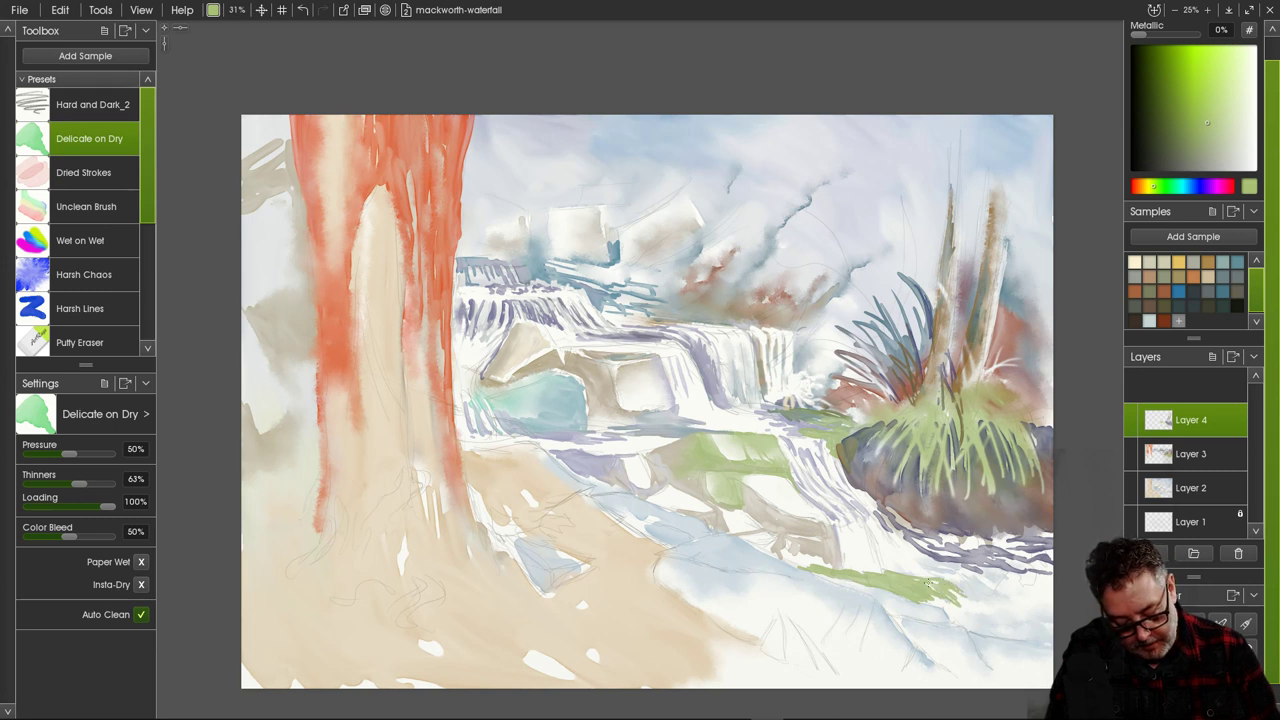
pyautogui.moveTo(928, 585); pyautogui.dragTo(951, 606)
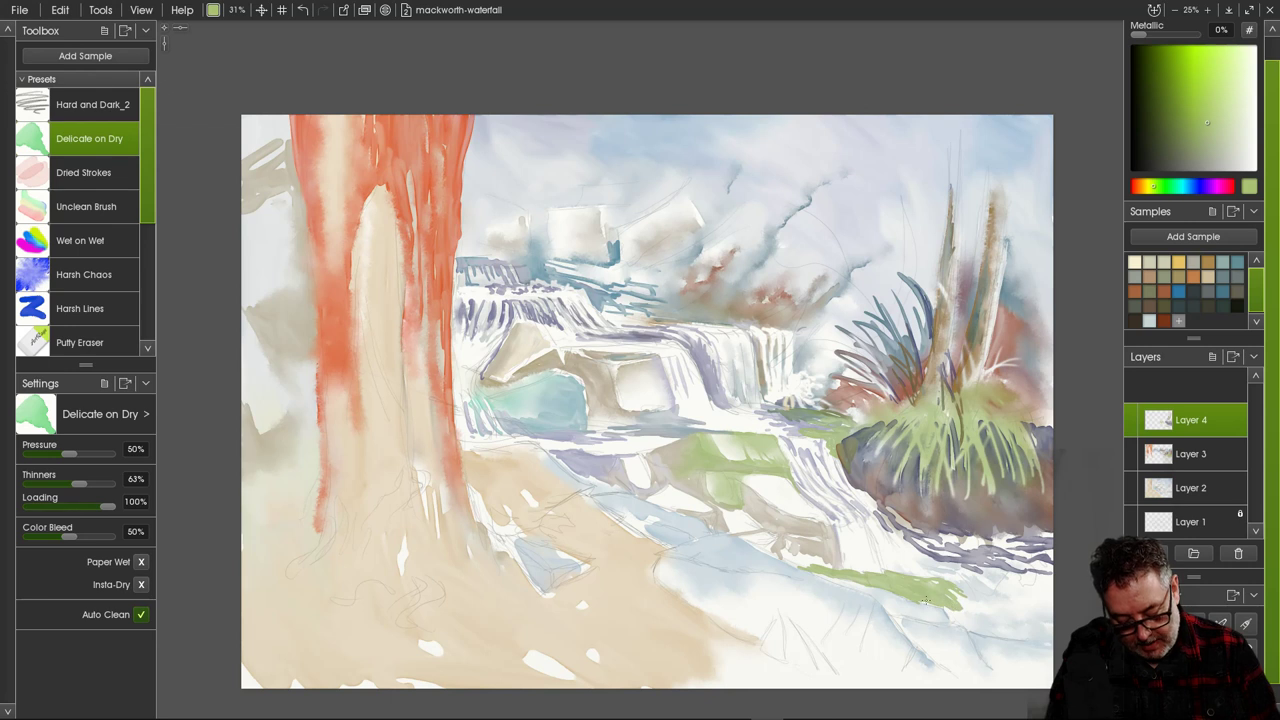
pyautogui.moveTo(945, 602); pyautogui.dragTo(963, 621)
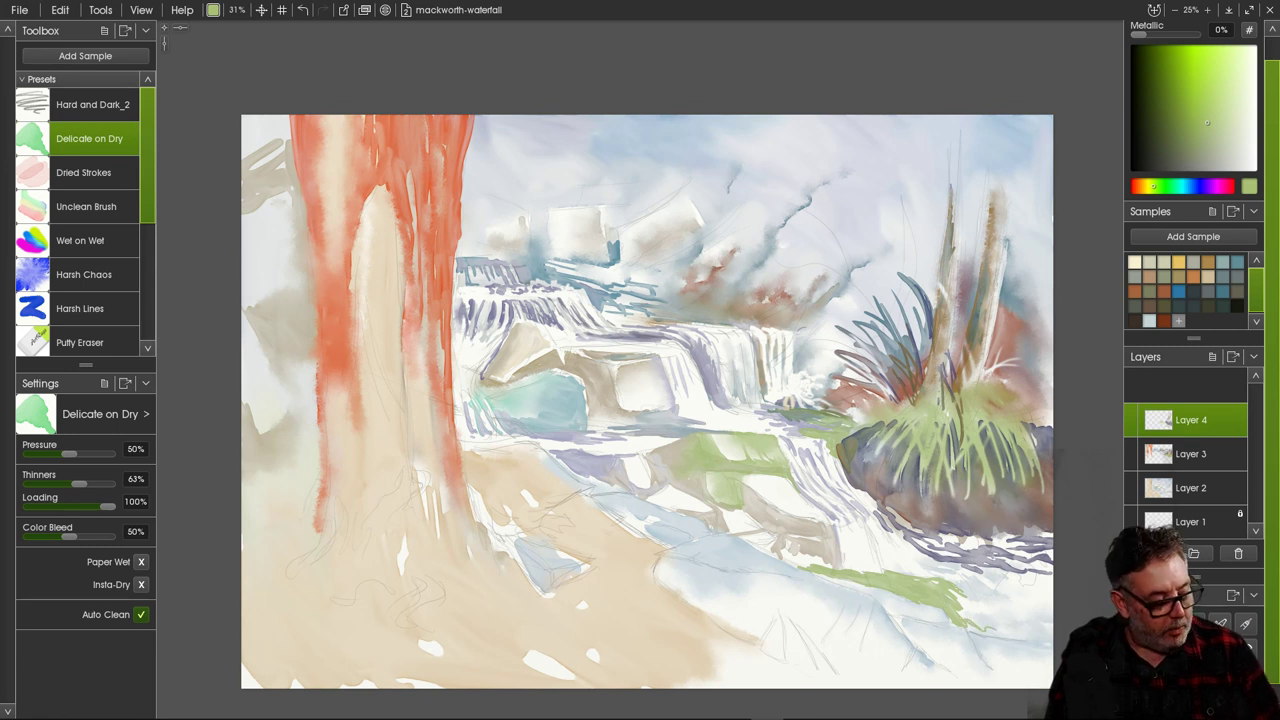
pyautogui.click(84, 274)
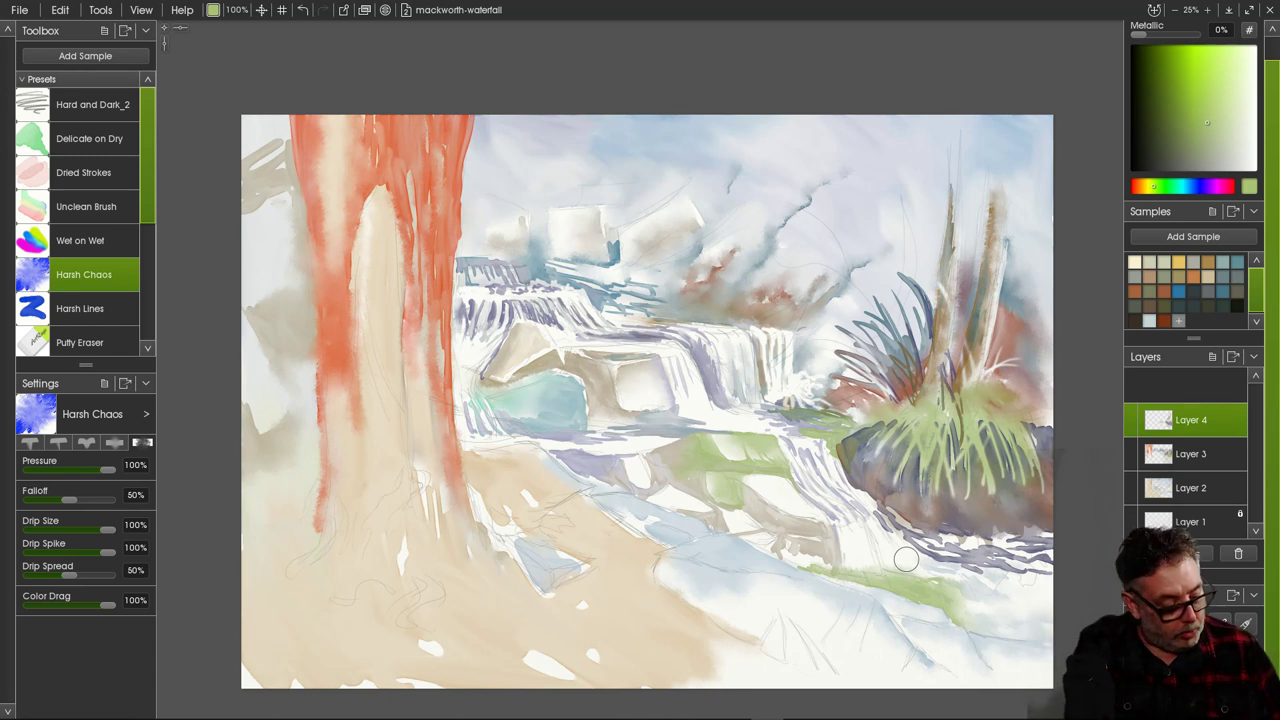
# Paint light green around both sides of the trunk's base and over the small blue rock beside it at 100% size, softening with Harsh Chaos.
pyautogui.click(88, 138)
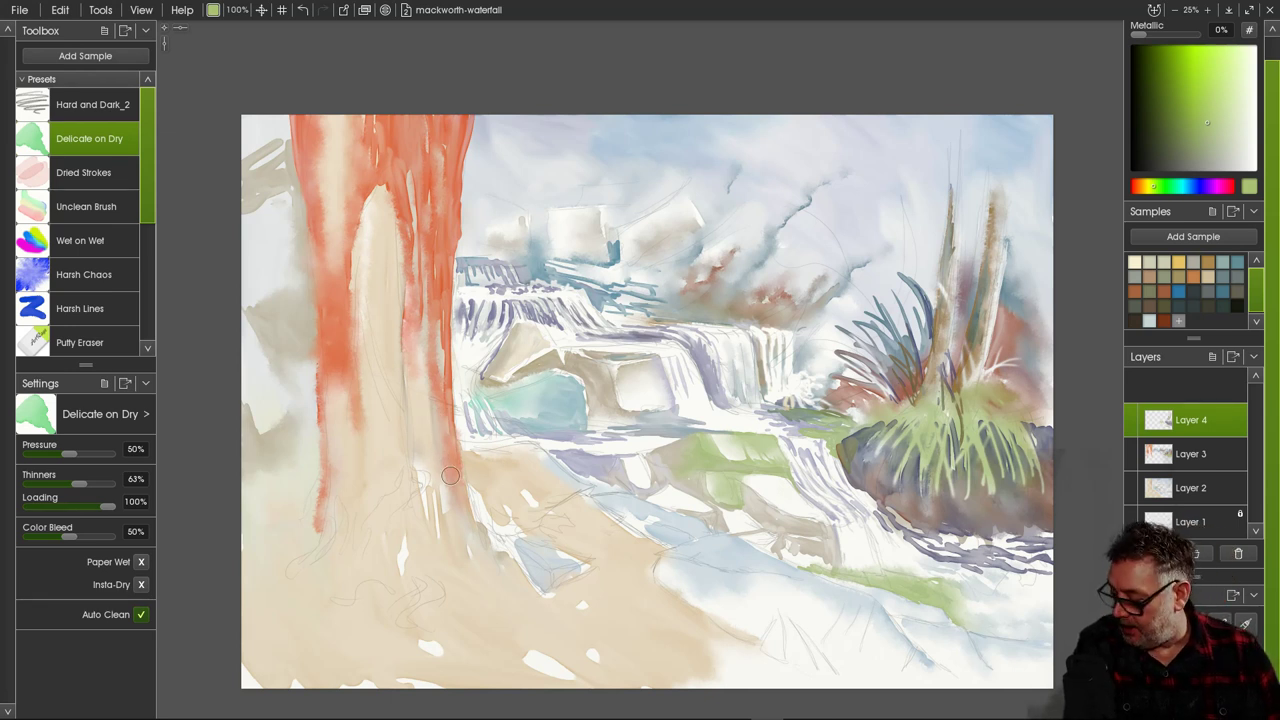
pyautogui.moveTo(464, 516)
pyautogui.mouseDown()
pyautogui.moveTo(494, 568)
pyautogui.moveTo(447, 560)
pyautogui.moveTo(496, 565)
pyautogui.moveTo(466, 505)
pyautogui.moveTo(474, 530)
pyautogui.moveTo(440, 548)
pyautogui.moveTo(433, 573)
pyautogui.moveTo(457, 568)
pyautogui.mouseUp()
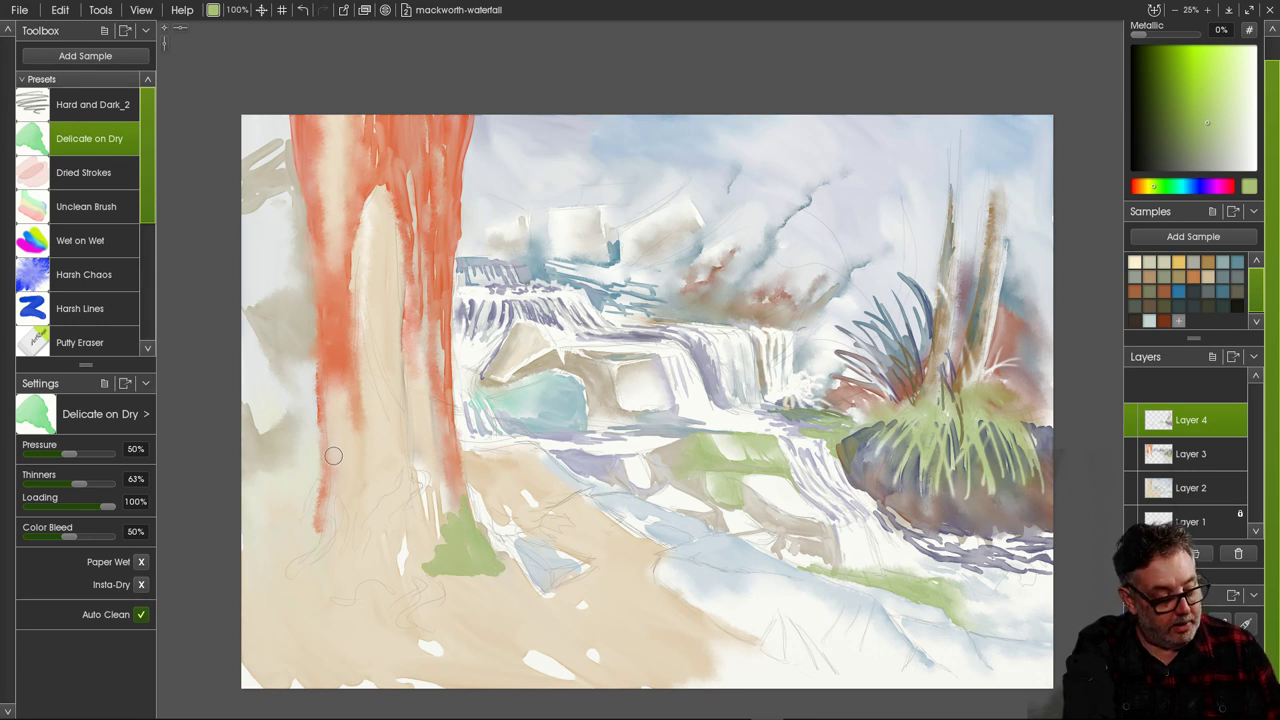
pyautogui.click(84, 274)
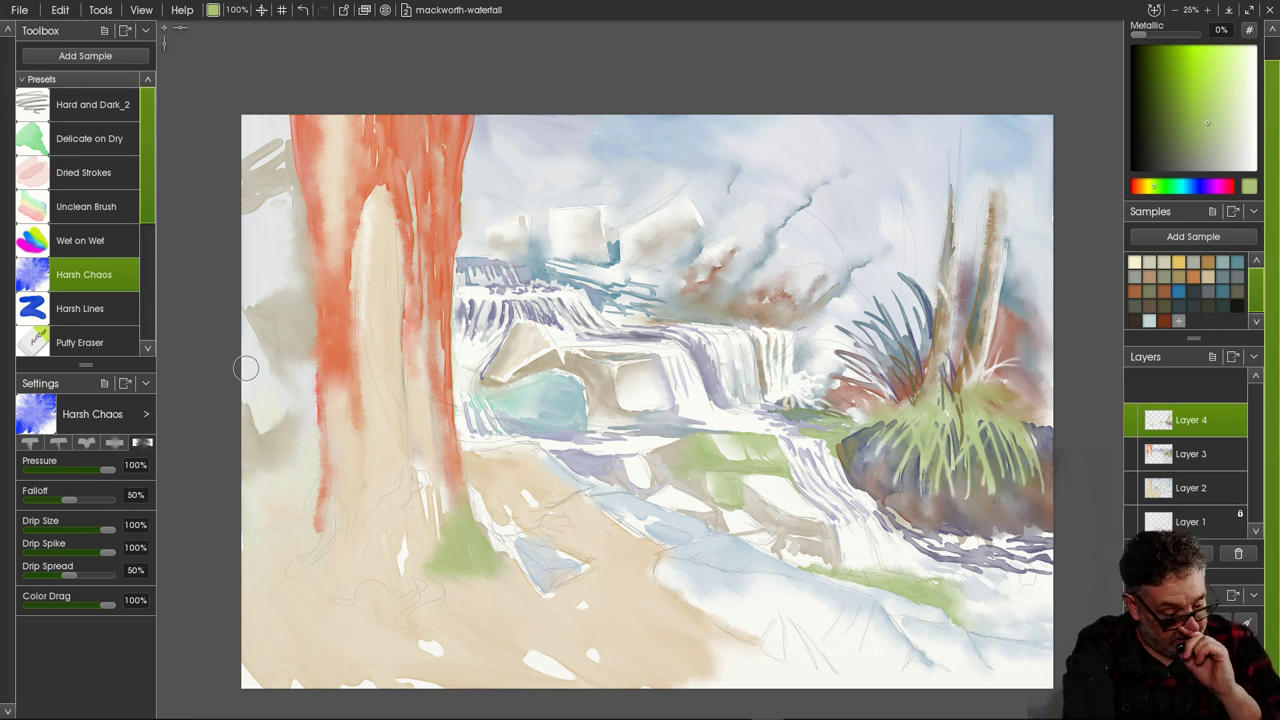
pyautogui.click(88, 138)
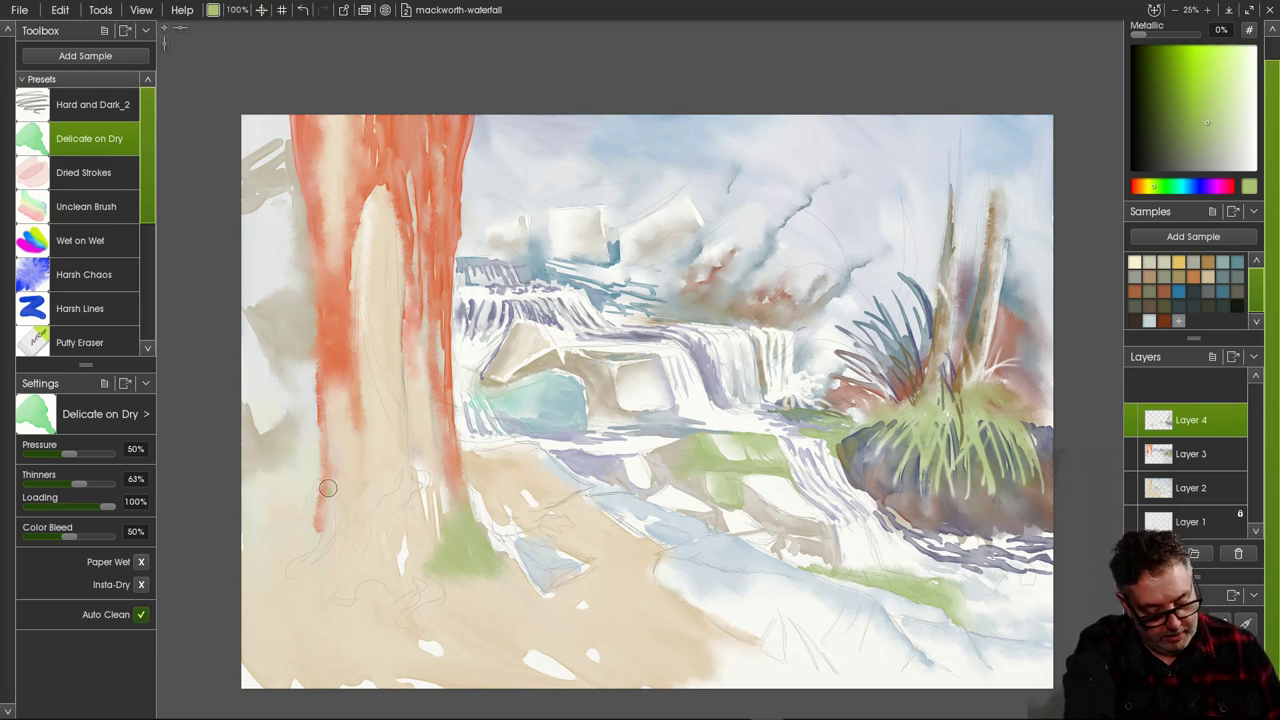
pyautogui.moveTo(328, 487)
pyautogui.mouseDown()
pyautogui.moveTo(330, 525)
pyautogui.moveTo(342, 485)
pyautogui.moveTo(351, 516)
pyautogui.moveTo(340, 546)
pyautogui.mouseUp()
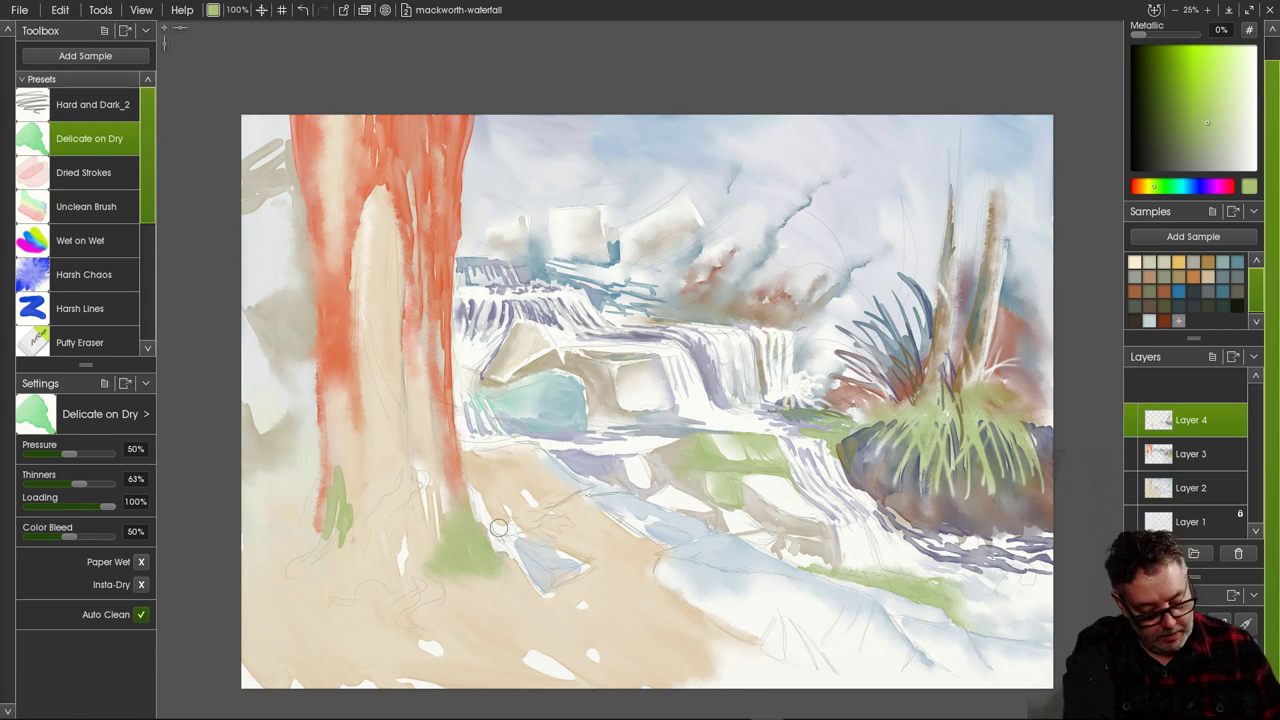
pyautogui.moveTo(498, 527)
pyautogui.mouseDown()
pyautogui.moveTo(579, 561)
pyautogui.moveTo(523, 537)
pyautogui.moveTo(541, 579)
pyautogui.moveTo(520, 552)
pyautogui.moveTo(551, 572)
pyautogui.moveTo(576, 568)
pyautogui.moveTo(545, 581)
pyautogui.moveTo(542, 558)
pyautogui.moveTo(576, 539)
pyautogui.moveTo(553, 530)
pyautogui.moveTo(594, 559)
pyautogui.moveTo(549, 590)
pyautogui.moveTo(522, 549)
pyautogui.mouseUp()
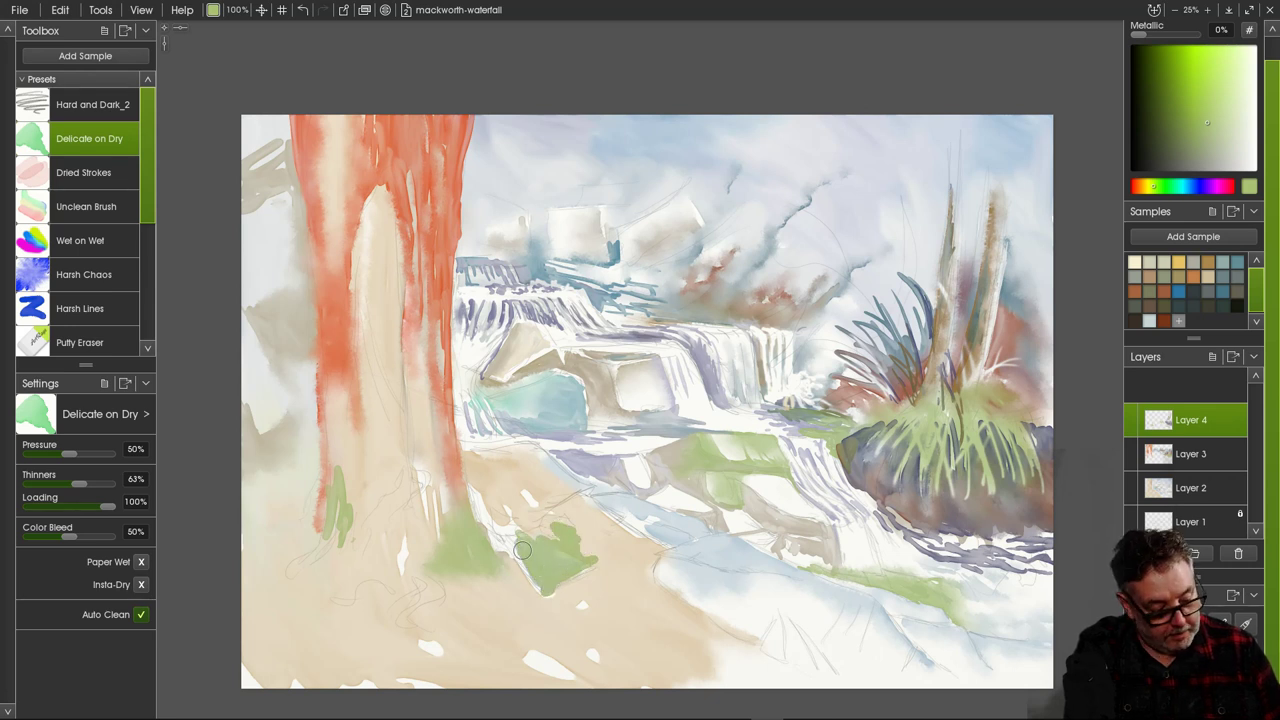
pyautogui.click(84, 274)
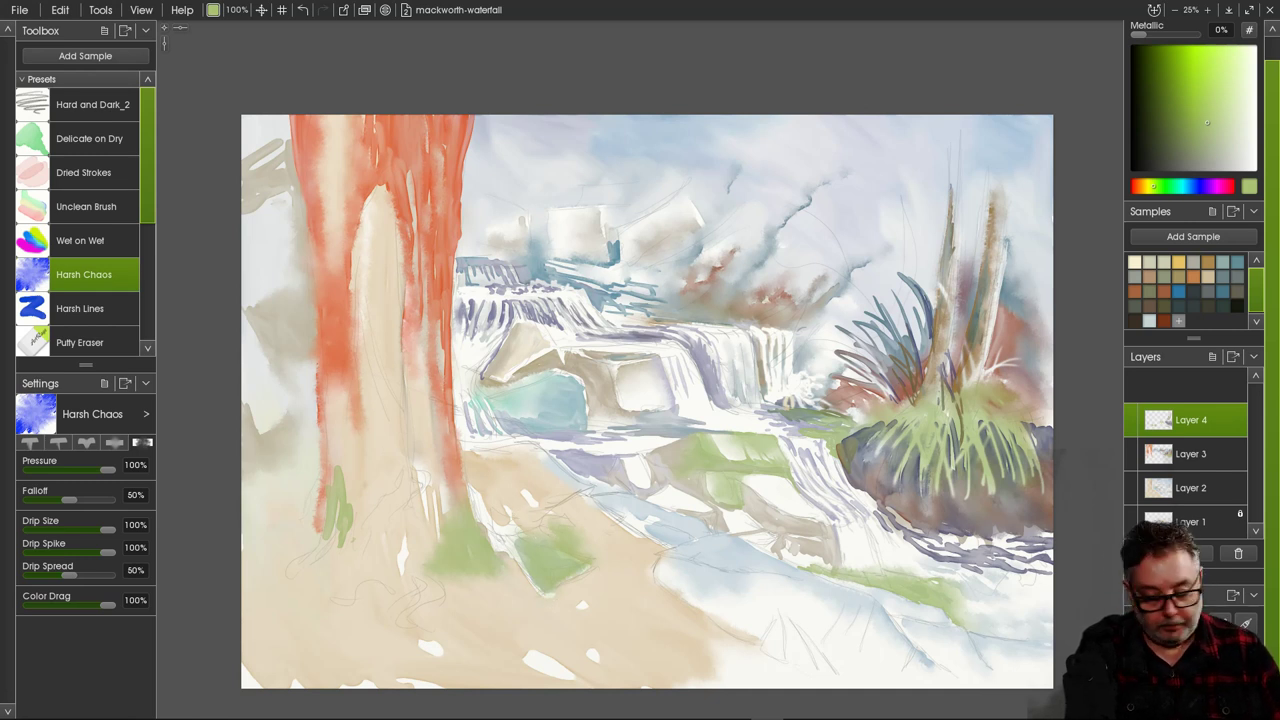
# Fill the background foliage left of the tree trunk with light green strokes, using Delicate on Dry at 100% size.
pyautogui.click(89, 138)
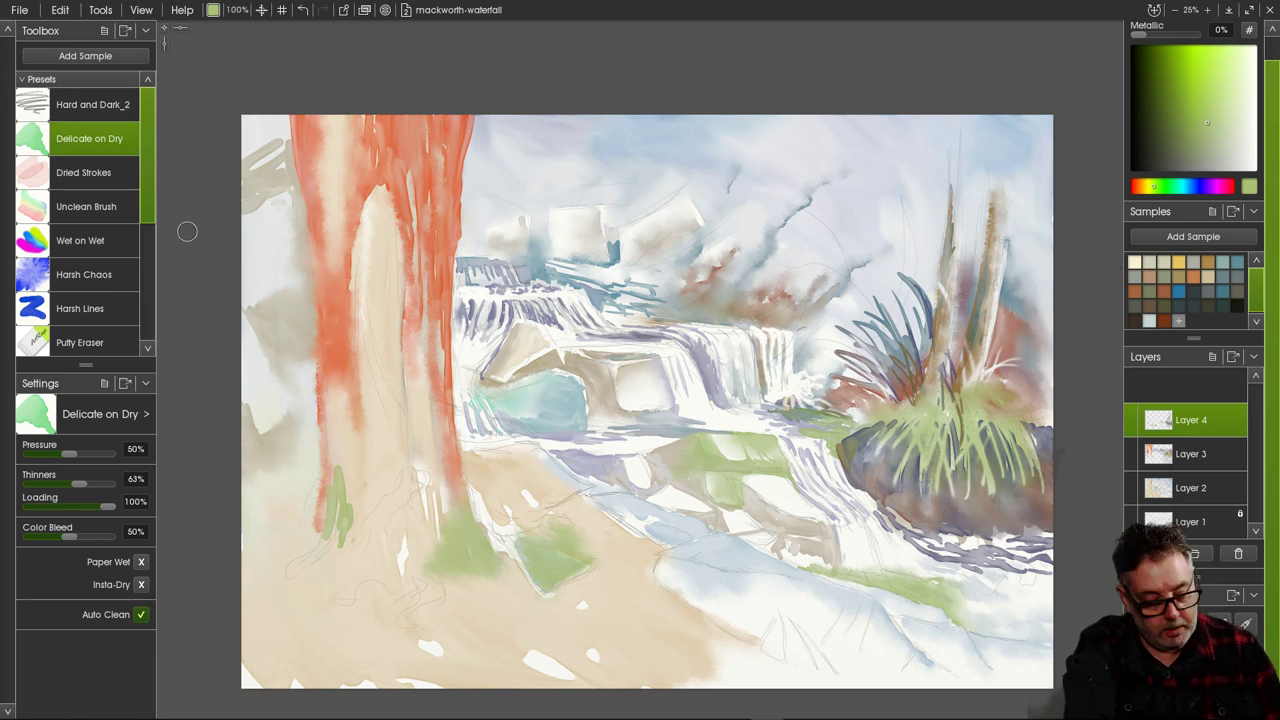
pyautogui.moveTo(274, 171)
pyautogui.mouseDown()
pyautogui.moveTo(245, 210)
pyautogui.moveTo(265, 224)
pyautogui.moveTo(255, 159)
pyautogui.moveTo(272, 212)
pyautogui.moveTo(263, 225)
pyautogui.moveTo(280, 193)
pyautogui.moveTo(286, 225)
pyautogui.moveTo(276, 213)
pyautogui.moveTo(247, 246)
pyautogui.moveTo(233, 230)
pyautogui.moveTo(238, 214)
pyautogui.moveTo(275, 235)
pyautogui.moveTo(281, 212)
pyautogui.moveTo(284, 242)
pyautogui.moveTo(287, 228)
pyautogui.moveTo(246, 253)
pyautogui.moveTo(290, 271)
pyautogui.moveTo(240, 301)
pyautogui.moveTo(258, 277)
pyautogui.moveTo(240, 245)
pyautogui.mouseUp()
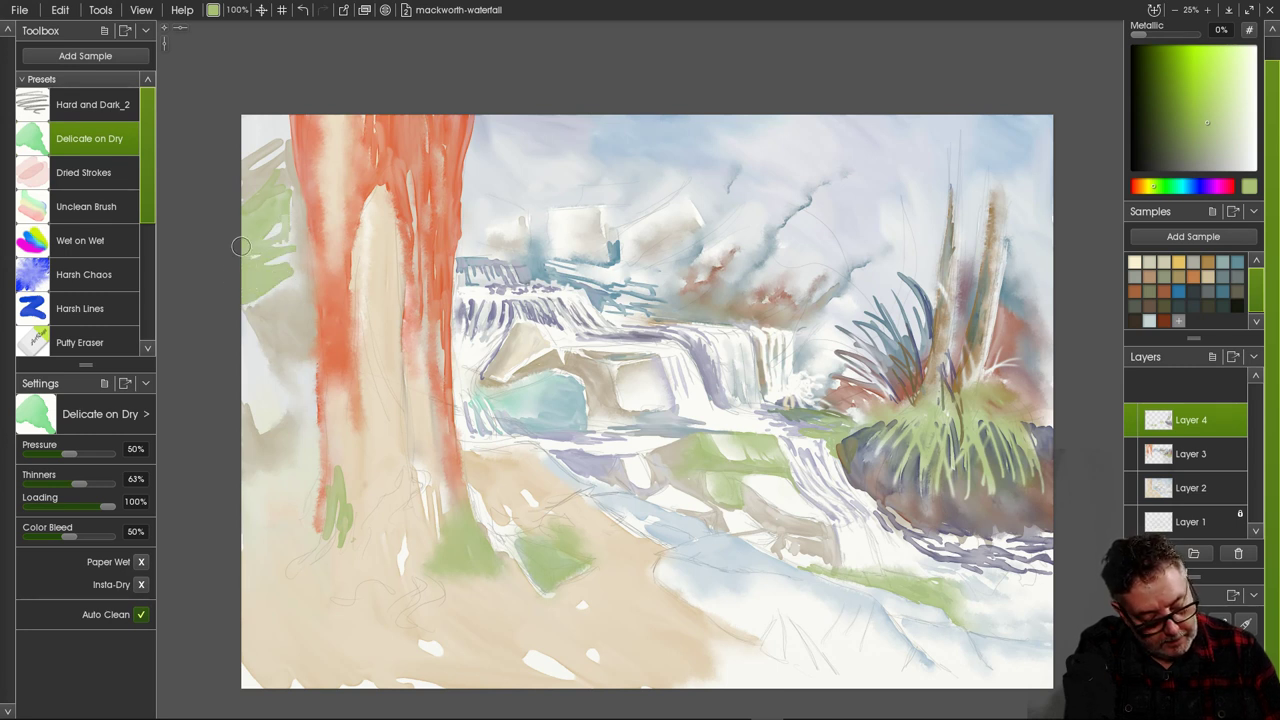
pyautogui.moveTo(234, 343)
pyautogui.mouseDown()
pyautogui.moveTo(256, 389)
pyautogui.moveTo(246, 327)
pyautogui.moveTo(268, 353)
pyautogui.moveTo(246, 309)
pyautogui.moveTo(298, 387)
pyautogui.mouseUp()
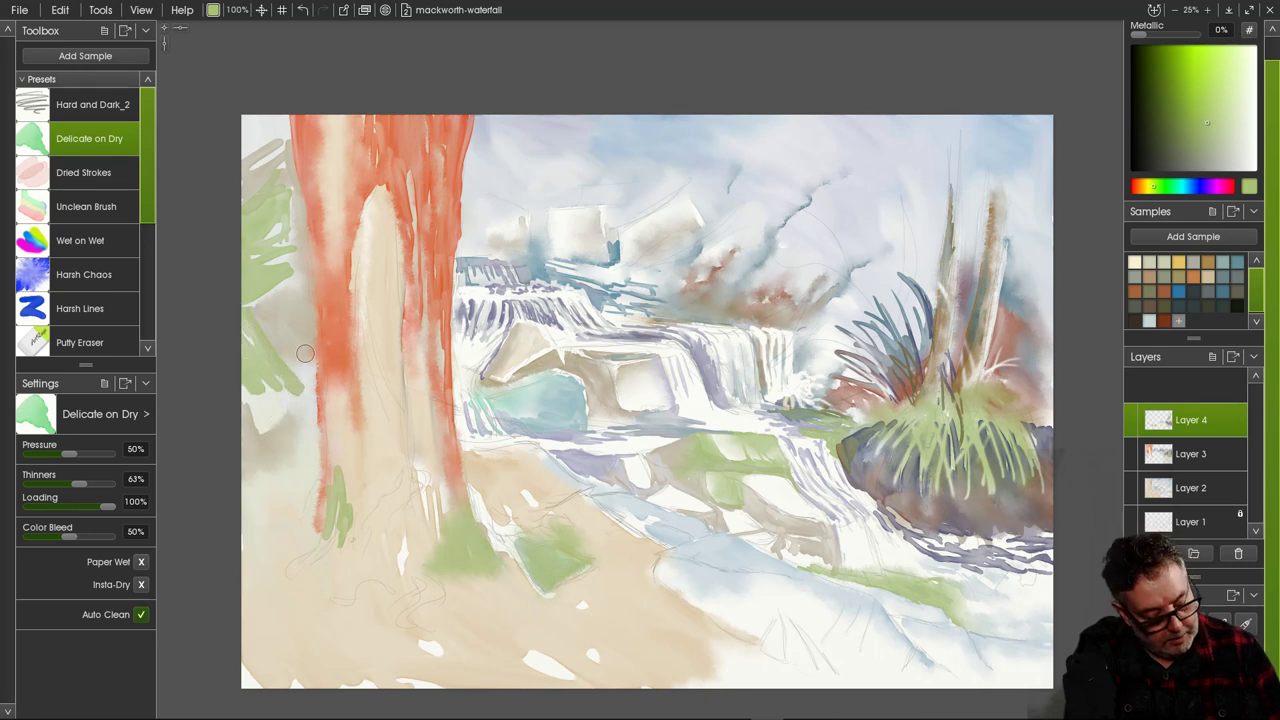
pyautogui.moveTo(310, 333)
pyautogui.mouseDown()
pyautogui.moveTo(313, 376)
pyautogui.moveTo(279, 340)
pyautogui.moveTo(289, 349)
pyautogui.moveTo(301, 317)
pyautogui.moveTo(264, 332)
pyautogui.moveTo(286, 343)
pyautogui.moveTo(292, 324)
pyautogui.moveTo(284, 333)
pyautogui.moveTo(307, 337)
pyautogui.moveTo(312, 369)
pyautogui.moveTo(273, 341)
pyautogui.moveTo(302, 375)
pyautogui.moveTo(281, 360)
pyautogui.moveTo(274, 443)
pyautogui.moveTo(248, 384)
pyautogui.moveTo(250, 438)
pyautogui.moveTo(298, 408)
pyautogui.moveTo(288, 382)
pyautogui.moveTo(310, 409)
pyautogui.moveTo(312, 386)
pyautogui.moveTo(314, 410)
pyautogui.moveTo(258, 432)
pyautogui.mouseUp()
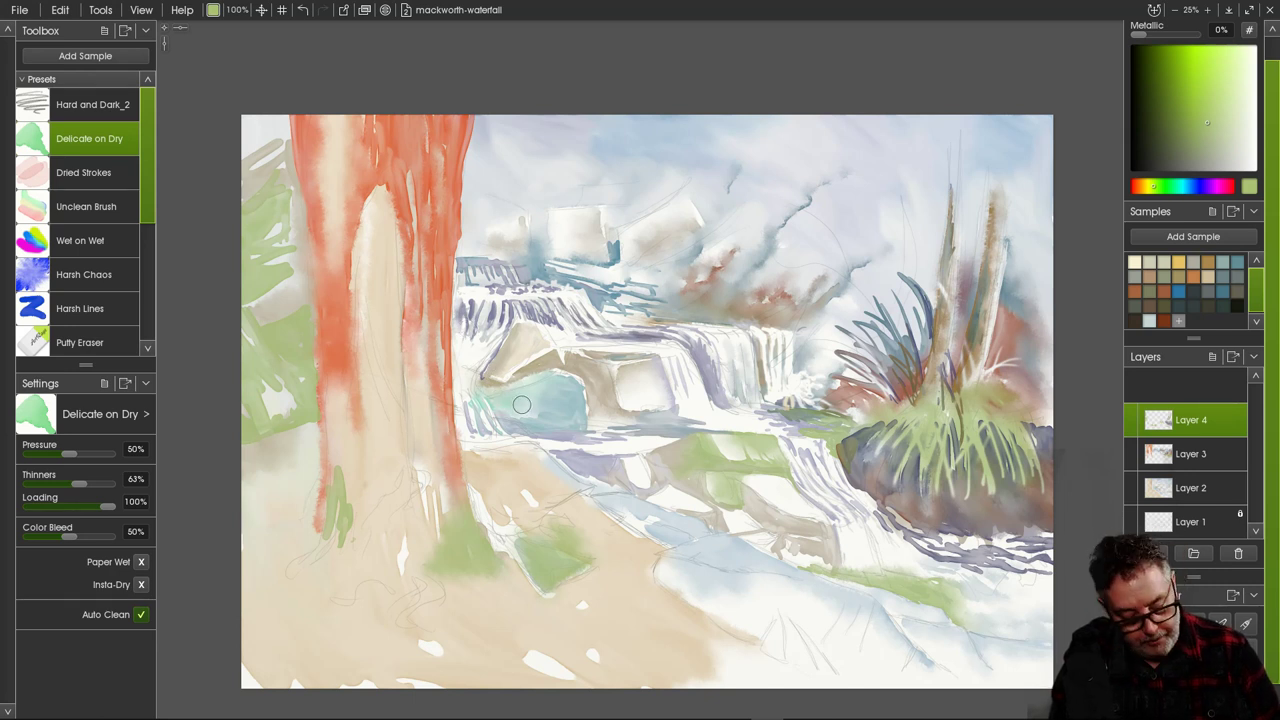
# Add light green to the teal rock and the distant rocks above the falls, and soften the distant patches with Harsh Chaos.
pyautogui.moveTo(570, 402)
pyautogui.mouseDown()
pyautogui.moveTo(578, 410)
pyautogui.moveTo(534, 390)
pyautogui.moveTo(554, 407)
pyautogui.moveTo(542, 394)
pyautogui.moveTo(520, 400)
pyautogui.moveTo(532, 407)
pyautogui.mouseUp()
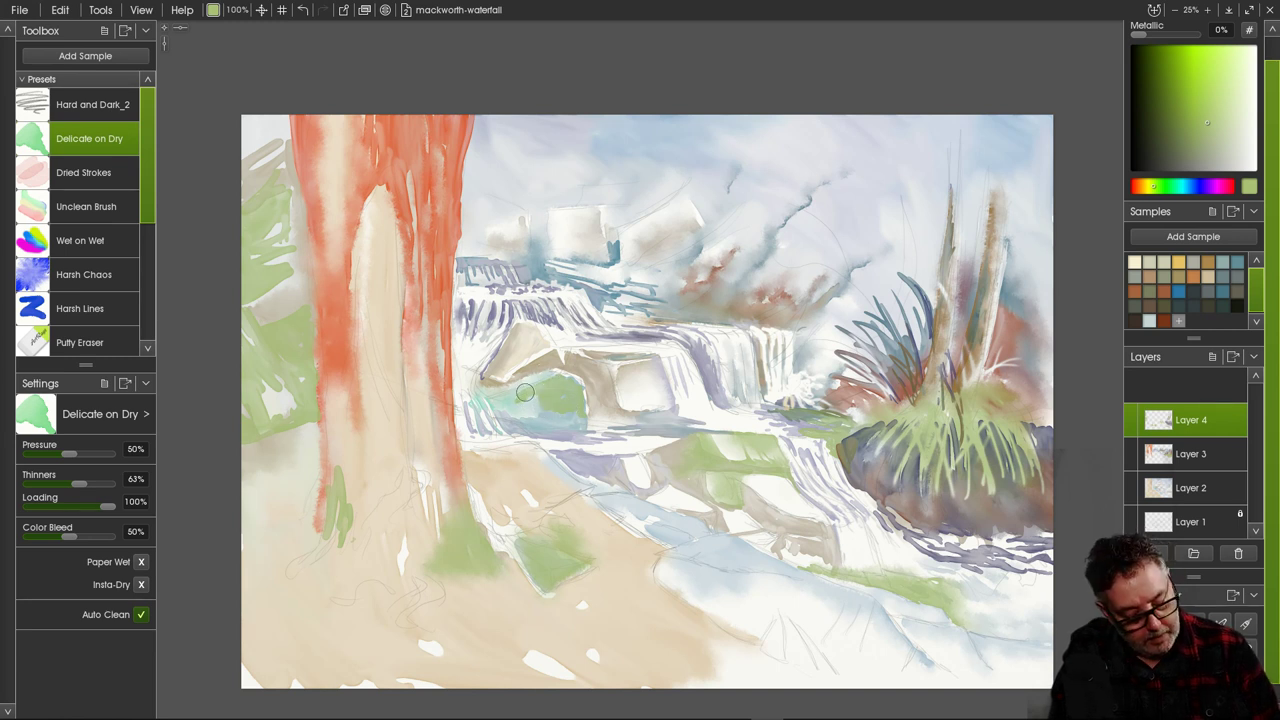
pyautogui.moveTo(674, 254)
pyautogui.mouseDown()
pyautogui.moveTo(634, 255)
pyautogui.moveTo(660, 268)
pyautogui.moveTo(625, 263)
pyautogui.moveTo(678, 264)
pyautogui.moveTo(620, 272)
pyautogui.moveTo(579, 257)
pyautogui.moveTo(594, 242)
pyautogui.moveTo(602, 258)
pyautogui.moveTo(604, 245)
pyautogui.moveTo(568, 247)
pyautogui.mouseUp()
pyautogui.click(84, 274)
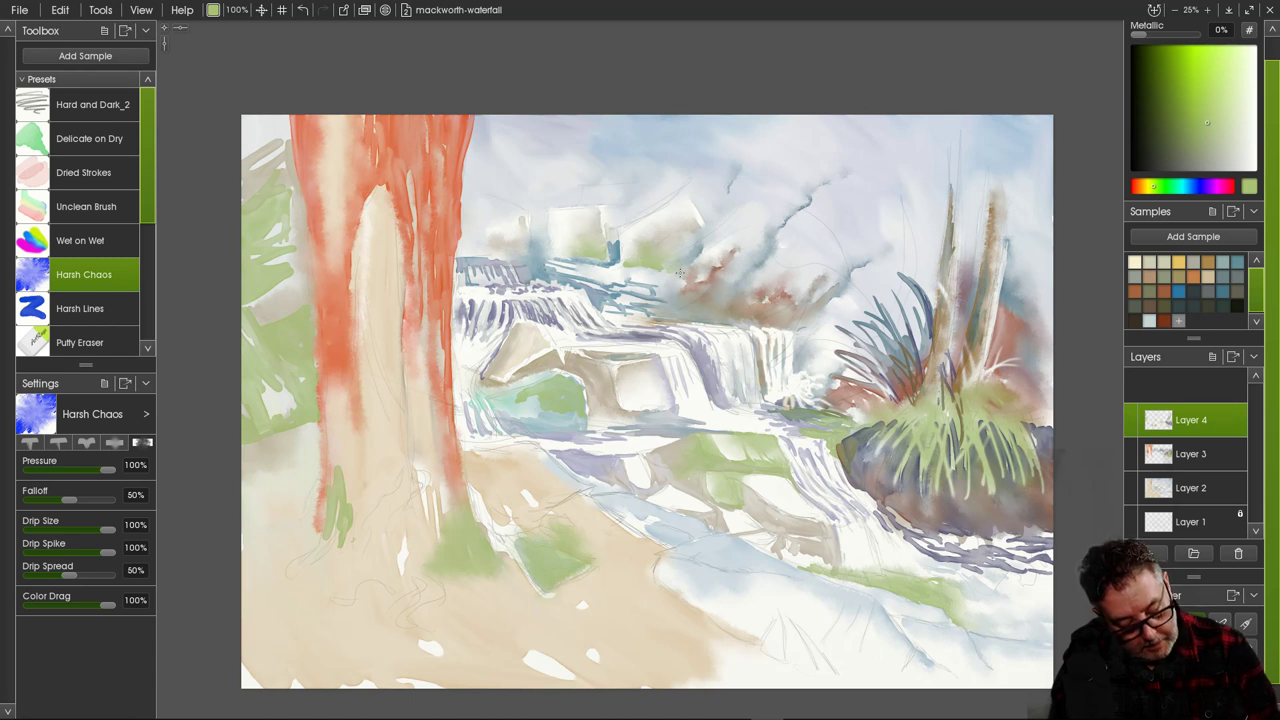
pyautogui.moveTo(616, 260); pyautogui.dragTo(610, 240)
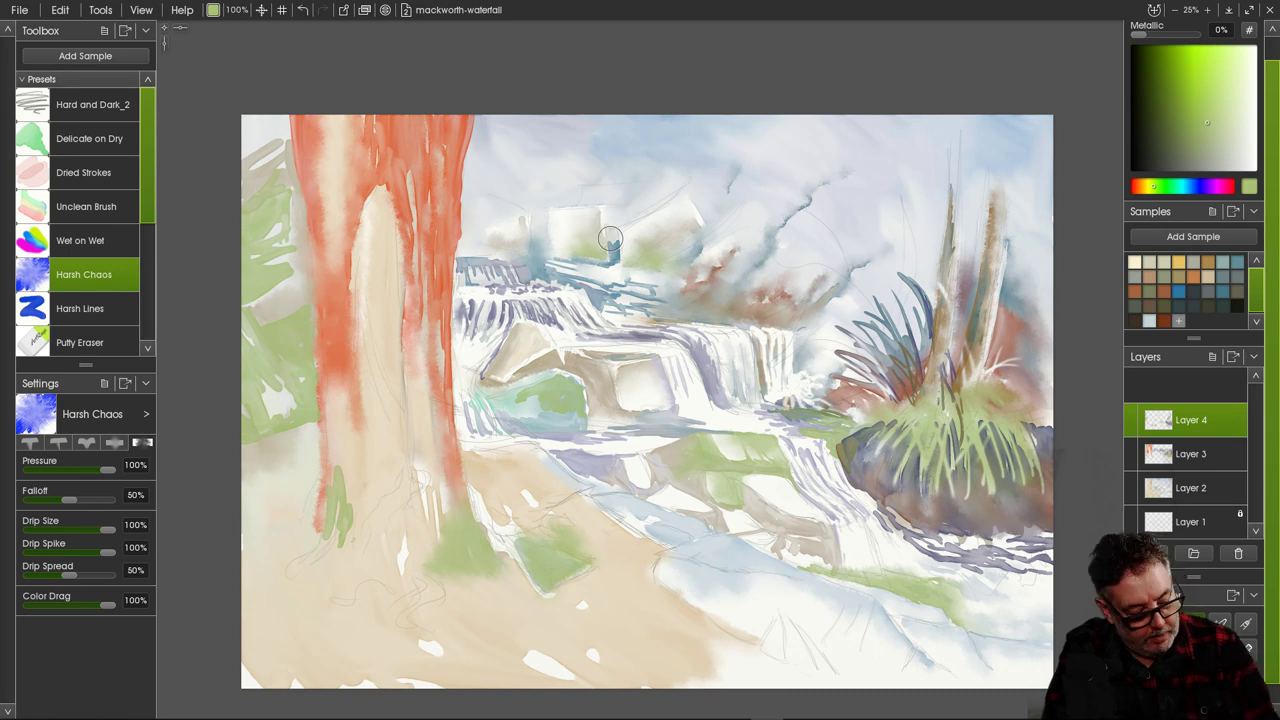
# Choose a dark grayish blue and paint a shadow between the foreground rocks with Delicate on Dry at 31%, blending it with Harsh Chaos.
pyautogui.moveTo(1207, 123)
pyautogui.mouseDown()
pyautogui.moveTo(1186, 158)
pyautogui.moveTo(1170, 150)
pyautogui.mouseUp()
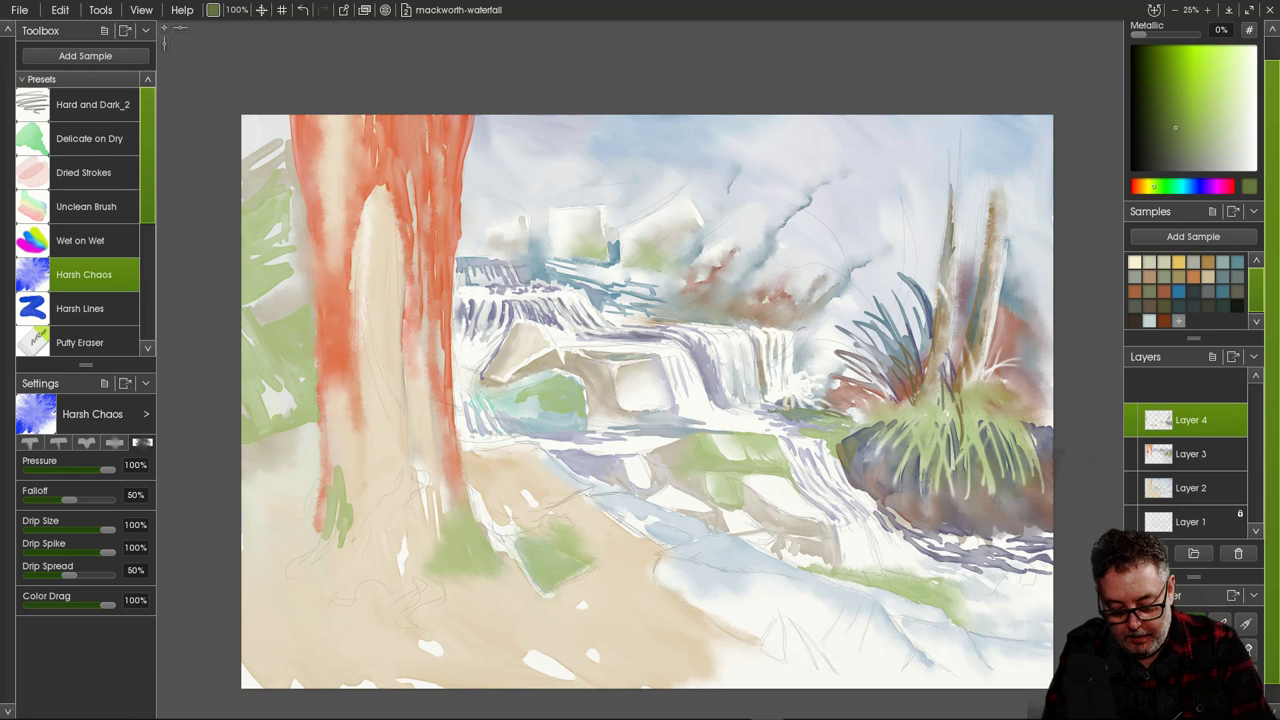
pyautogui.click(1187, 186)
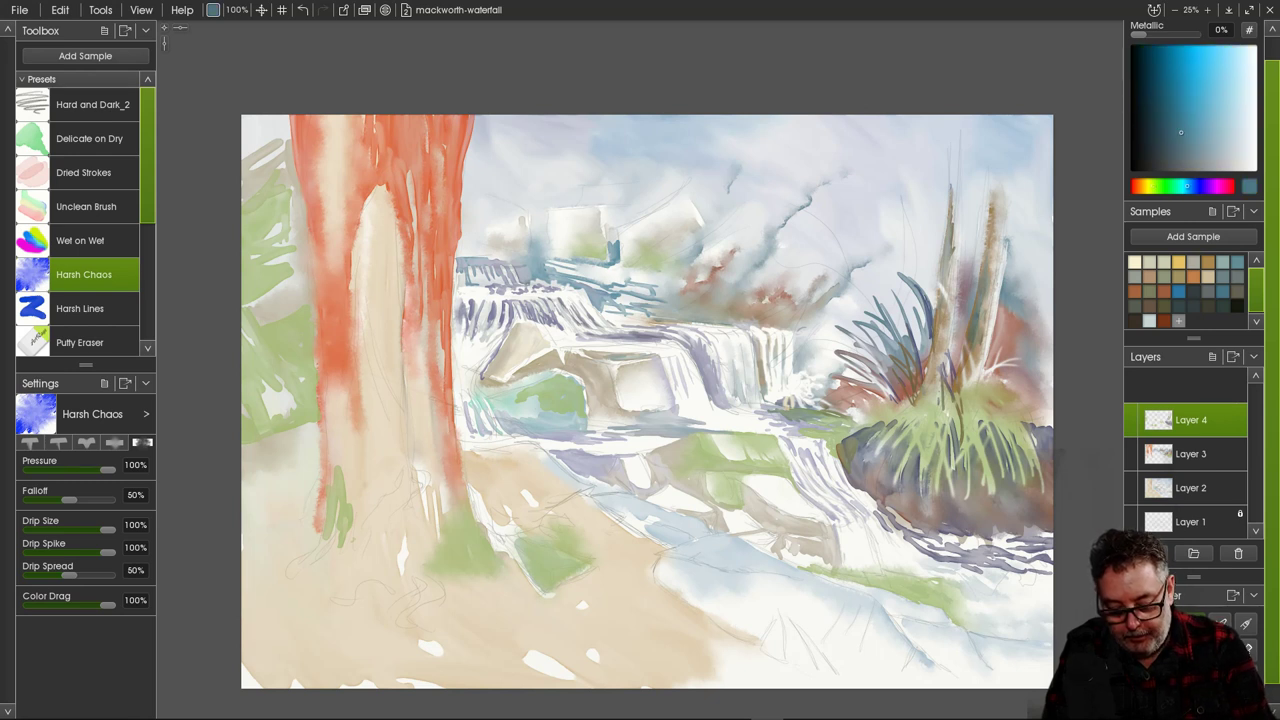
pyautogui.click(1168, 137)
pyautogui.click(89, 138)
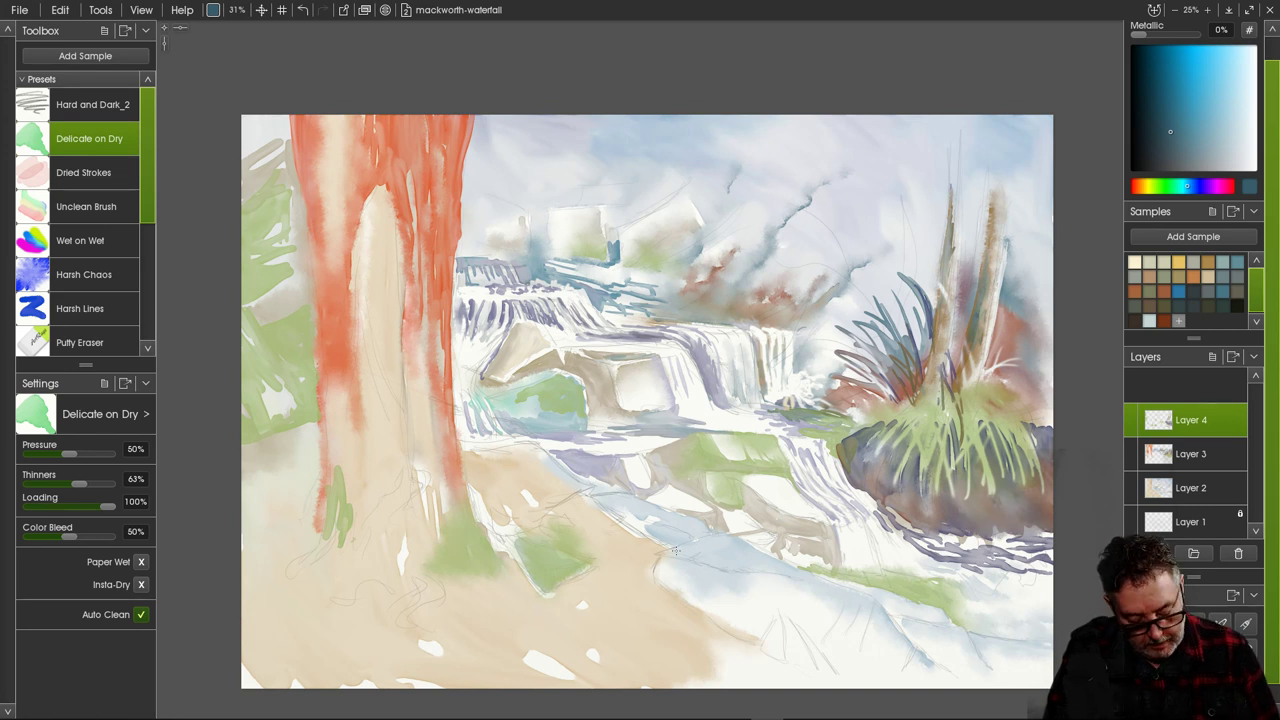
pyautogui.moveTo(682, 542)
pyautogui.mouseDown()
pyautogui.moveTo(706, 530)
pyautogui.moveTo(656, 548)
pyautogui.mouseUp()
pyautogui.click(84, 274)
pyautogui.click(89, 138)
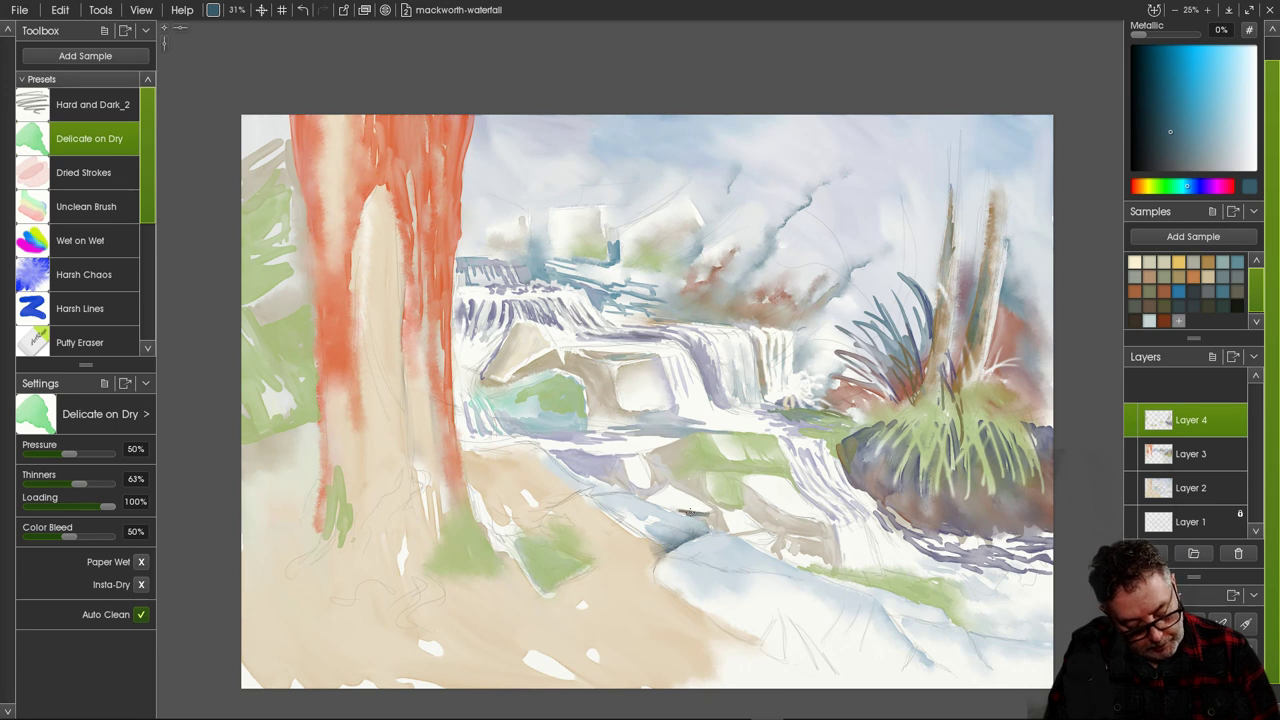
# Paint dark blue shadows into the crevices and under the left side of the green-topped rock, using Delicate on Dry at 31%.
pyautogui.moveTo(700, 516); pyautogui.dragTo(712, 528)
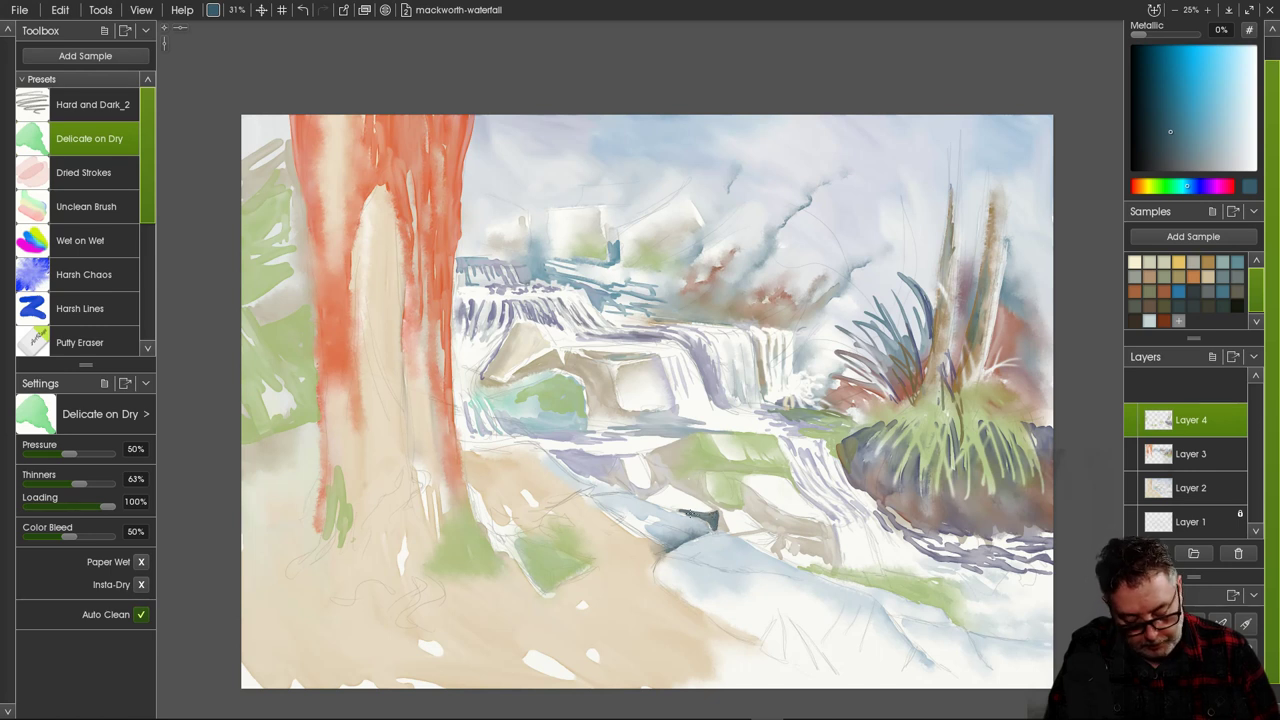
pyautogui.moveTo(684, 510)
pyautogui.mouseDown()
pyautogui.moveTo(661, 505)
pyautogui.moveTo(686, 513)
pyautogui.mouseUp()
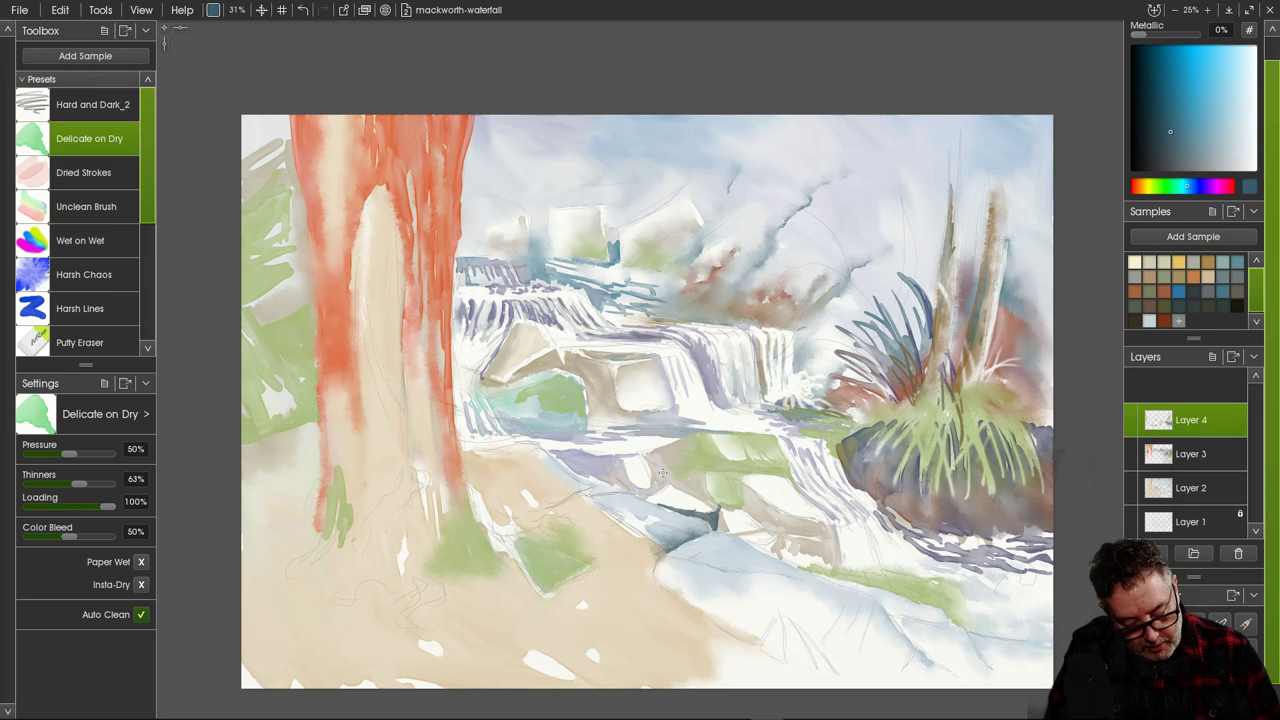
pyautogui.moveTo(659, 467)
pyautogui.mouseDown()
pyautogui.moveTo(657, 488)
pyautogui.moveTo(652, 466)
pyautogui.moveTo(660, 477)
pyautogui.mouseUp()
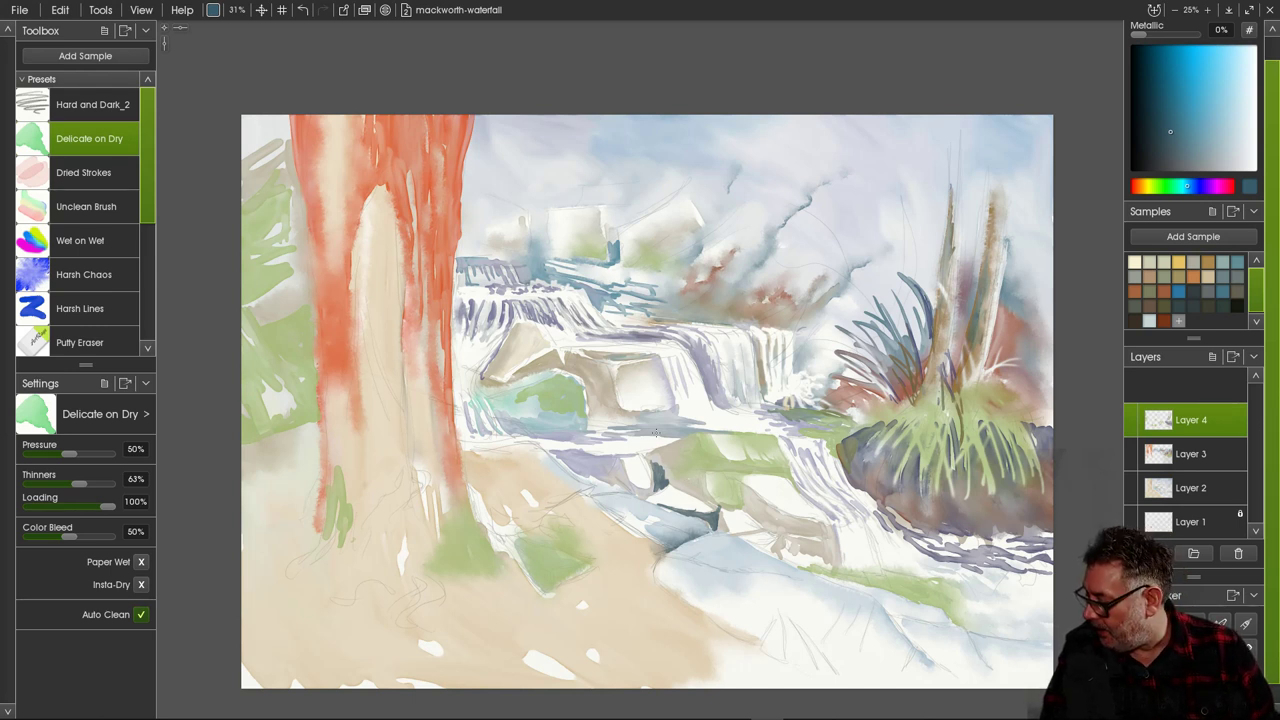
pyautogui.moveTo(666, 450)
pyautogui.mouseDown()
pyautogui.moveTo(654, 464)
pyautogui.moveTo(666, 450)
pyautogui.mouseUp()
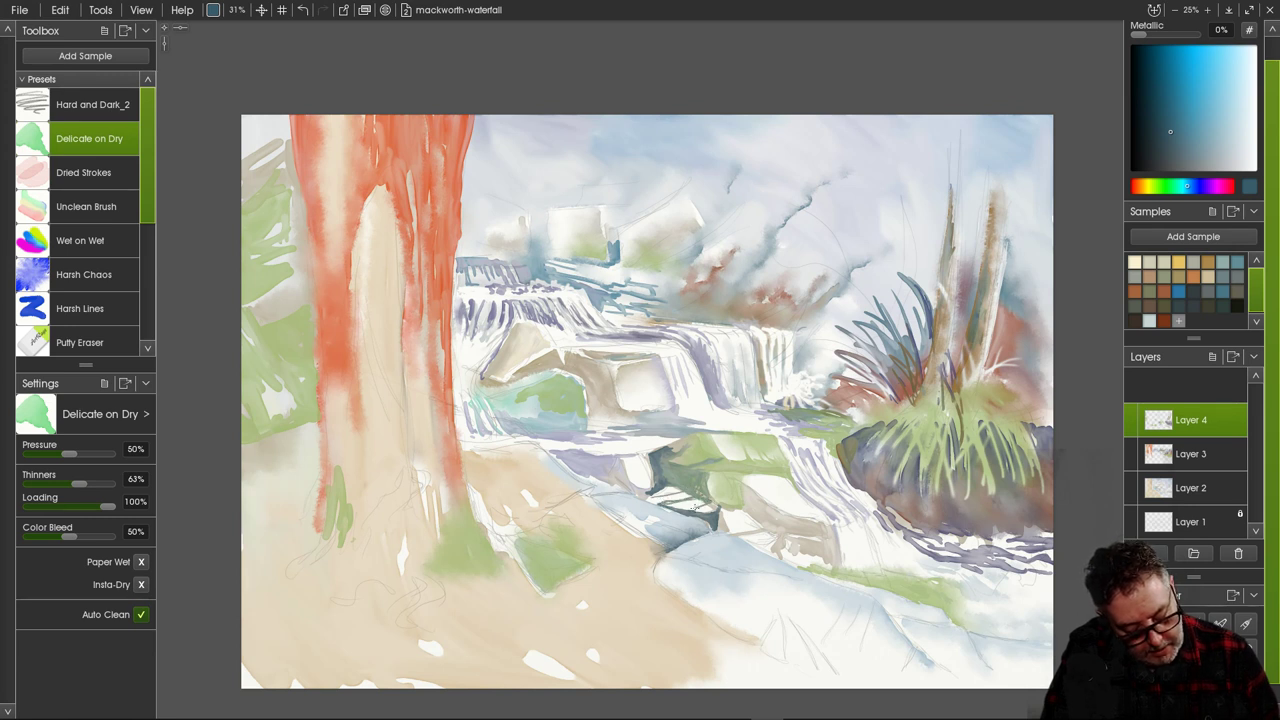
# Add dark blue crevice lines between the foreground rocks and shade the rock face below the pool, softening it with Harsh Chaos.
pyautogui.moveTo(708, 500); pyautogui.dragTo(715, 509)
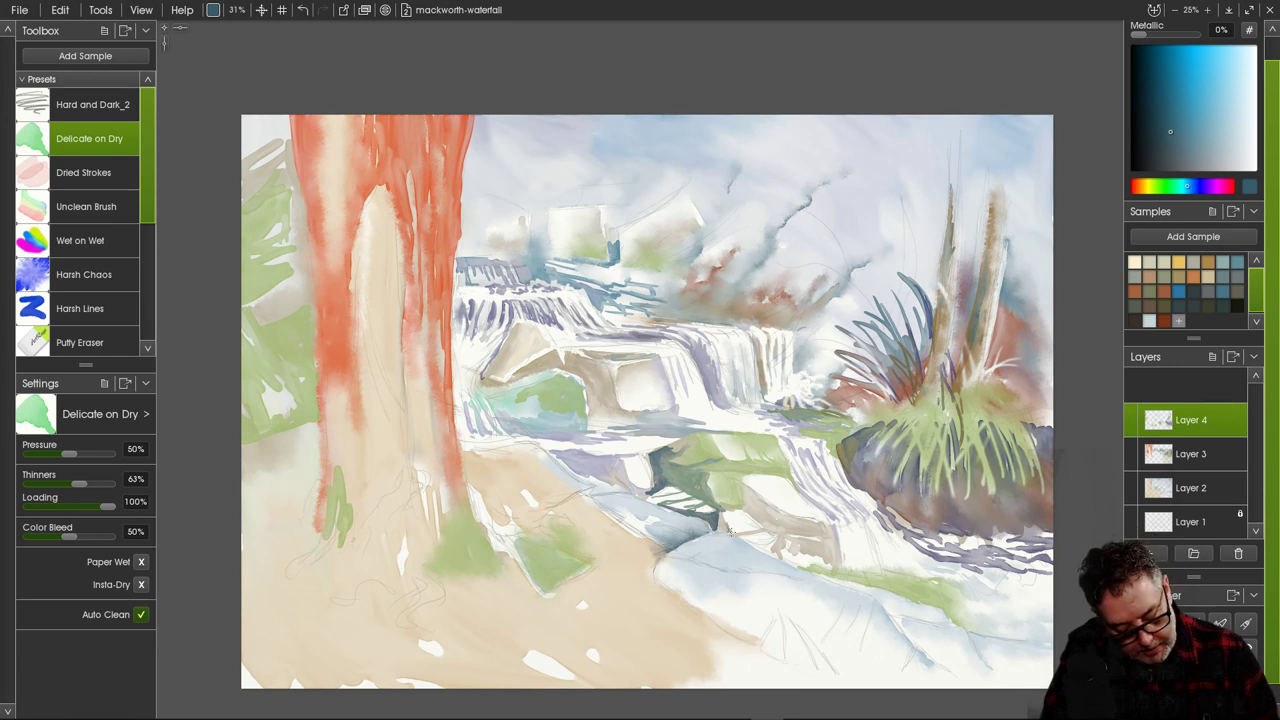
pyautogui.moveTo(730, 533)
pyautogui.mouseDown()
pyautogui.moveTo(760, 531)
pyautogui.moveTo(722, 530)
pyautogui.mouseUp()
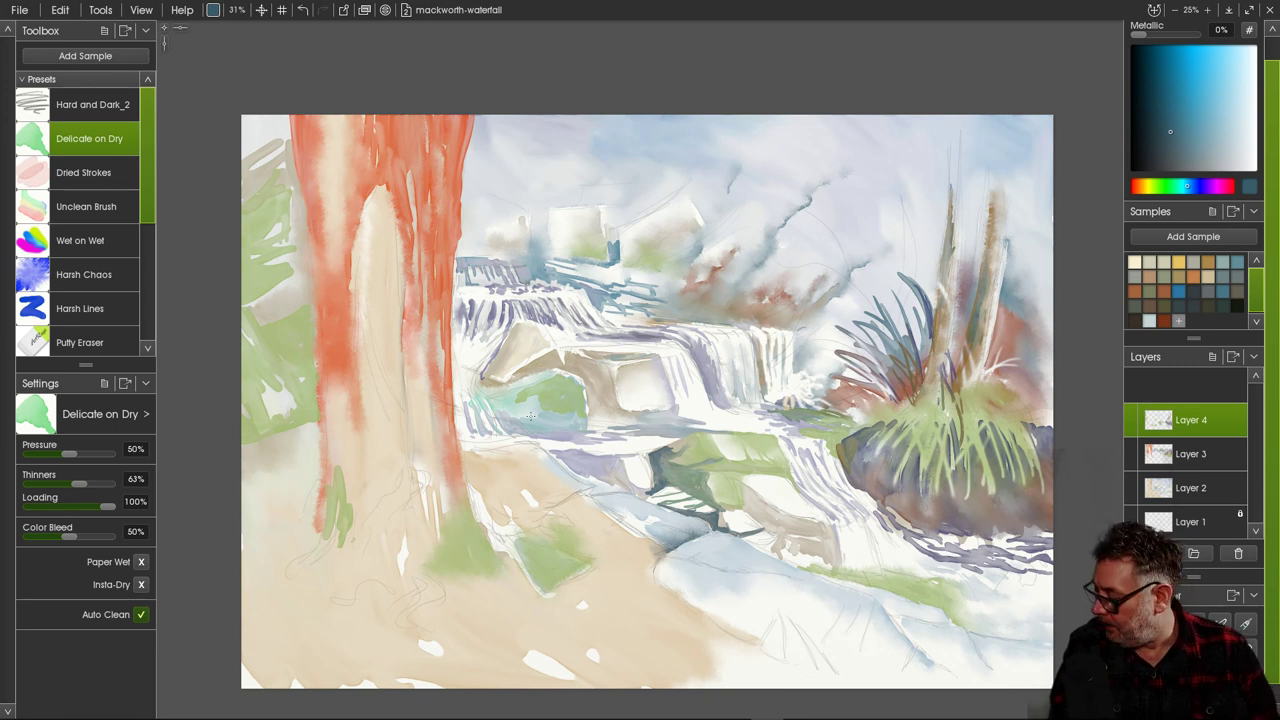
pyautogui.moveTo(620, 496)
pyautogui.mouseDown()
pyautogui.moveTo(548, 512)
pyautogui.moveTo(613, 487)
pyautogui.moveTo(582, 416)
pyautogui.moveTo(591, 481)
pyautogui.moveTo(611, 488)
pyautogui.moveTo(579, 467)
pyautogui.moveTo(616, 490)
pyautogui.moveTo(610, 466)
pyautogui.moveTo(596, 466)
pyautogui.moveTo(623, 465)
pyautogui.moveTo(616, 481)
pyautogui.moveTo(629, 462)
pyautogui.moveTo(628, 481)
pyautogui.moveTo(618, 490)
pyautogui.moveTo(599, 463)
pyautogui.moveTo(599, 476)
pyautogui.moveTo(576, 463)
pyautogui.moveTo(584, 477)
pyautogui.moveTo(559, 460)
pyautogui.moveTo(614, 468)
pyautogui.moveTo(606, 458)
pyautogui.moveTo(580, 469)
pyautogui.mouseUp()
pyautogui.moveTo(588, 449); pyautogui.dragTo(574, 463)
pyautogui.click(84, 274)
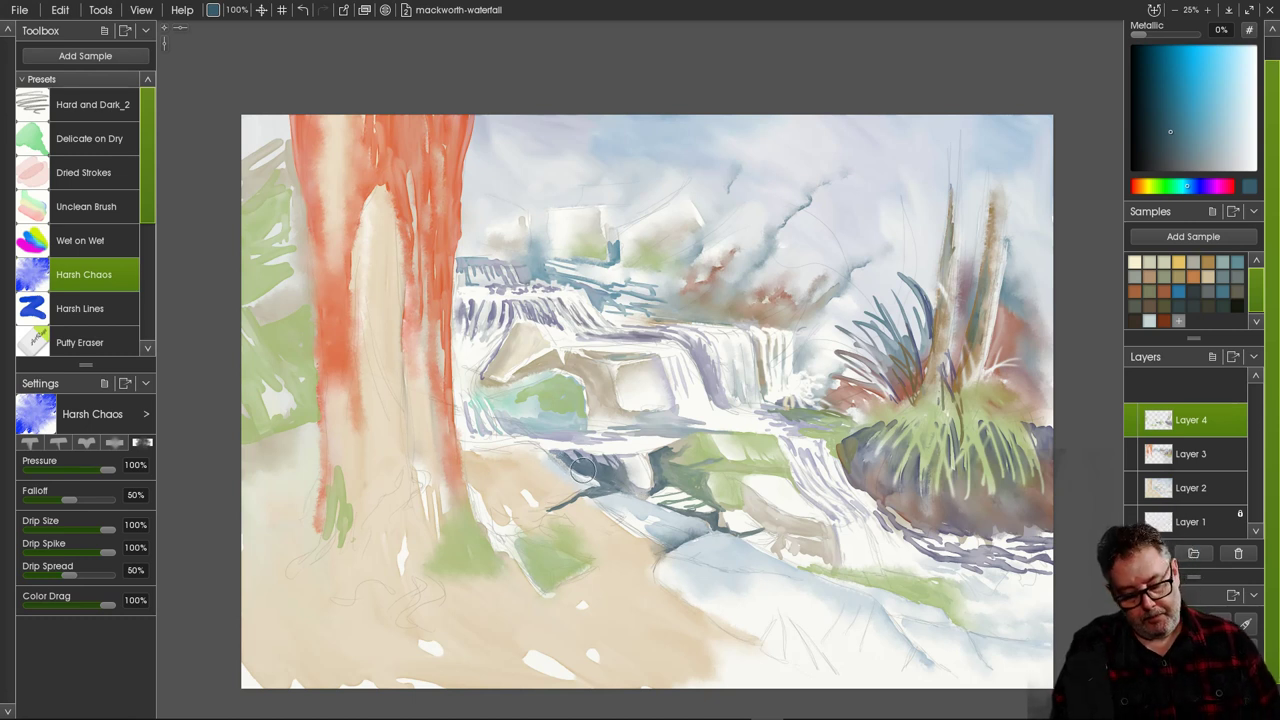
# Darken the pool's near edge and the underside of the teal-green rock with Delicate on Dry at 31%, blending the rock with Harsh Chaos.
pyautogui.click(89, 138)
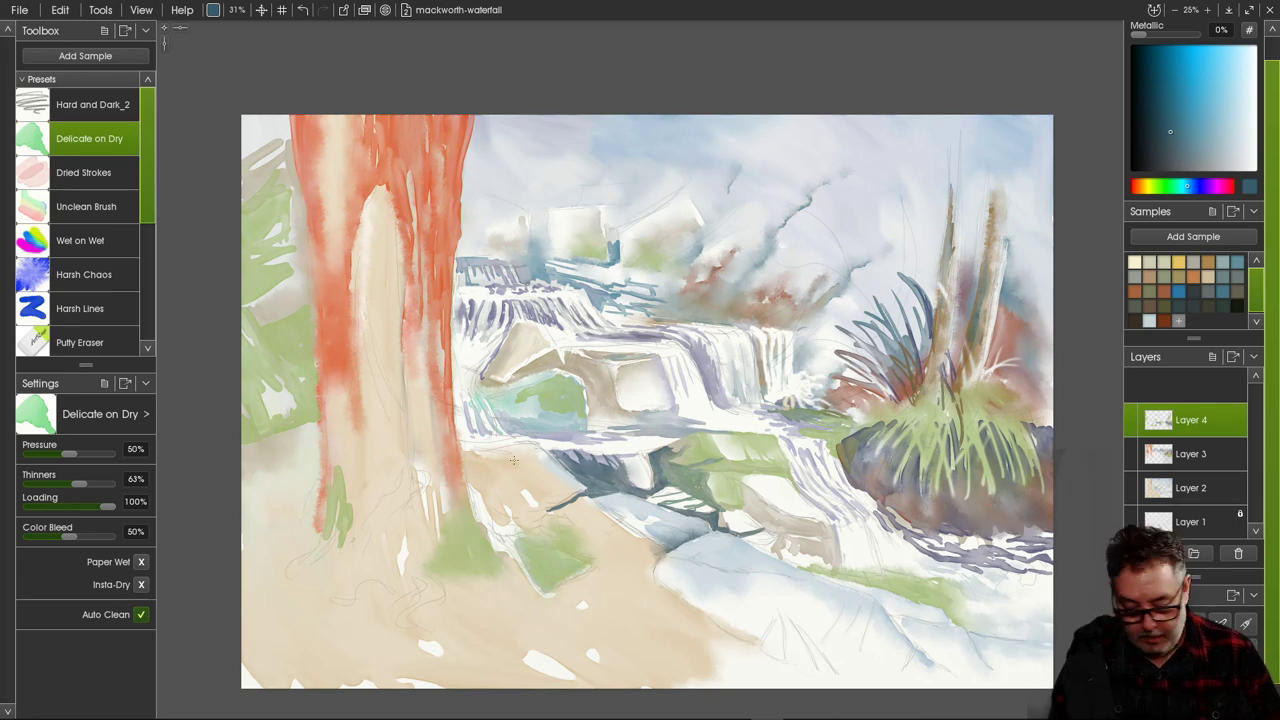
pyautogui.moveTo(532, 438)
pyautogui.mouseDown()
pyautogui.moveTo(463, 442)
pyautogui.moveTo(524, 438)
pyautogui.mouseUp()
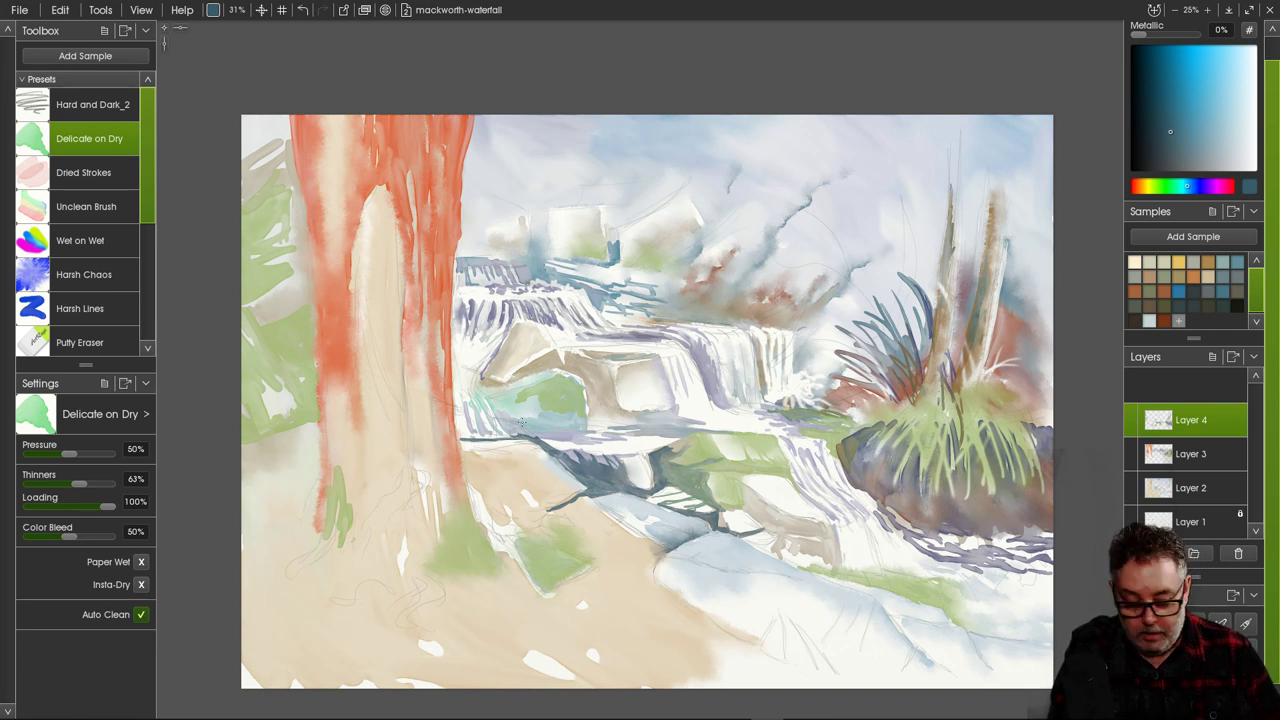
pyautogui.moveTo(497, 403); pyautogui.dragTo(504, 424)
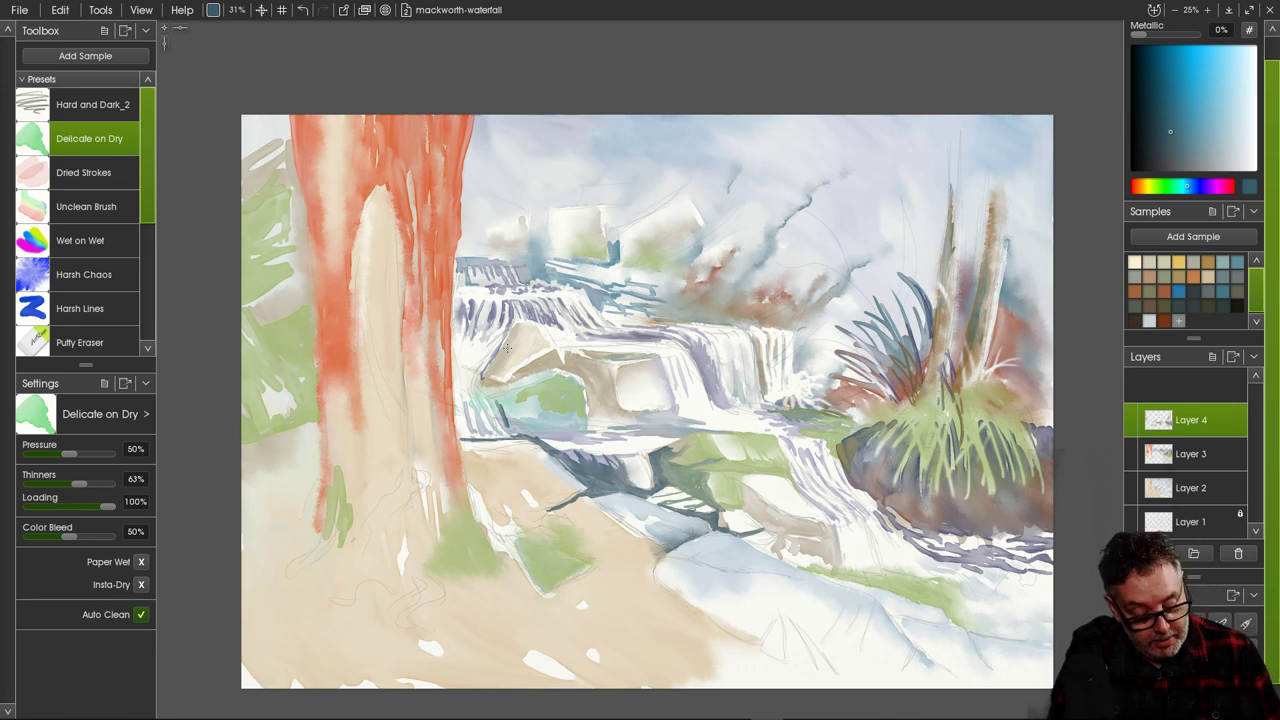
pyautogui.moveTo(506, 424)
pyautogui.mouseDown()
pyautogui.moveTo(496, 405)
pyautogui.moveTo(524, 432)
pyautogui.mouseUp()
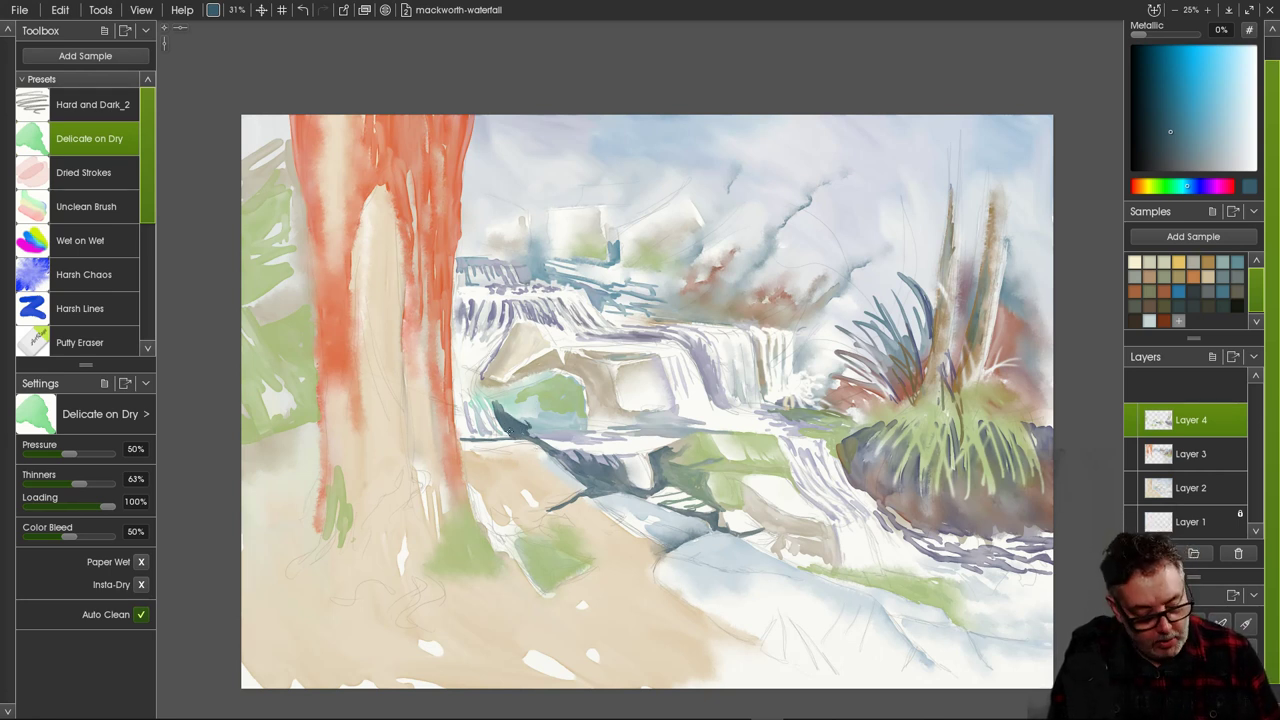
pyautogui.moveTo(507, 428)
pyautogui.mouseDown()
pyautogui.moveTo(565, 434)
pyautogui.moveTo(540, 431)
pyautogui.moveTo(568, 416)
pyautogui.moveTo(543, 422)
pyautogui.moveTo(553, 400)
pyautogui.moveTo(507, 420)
pyautogui.moveTo(536, 410)
pyautogui.mouseUp()
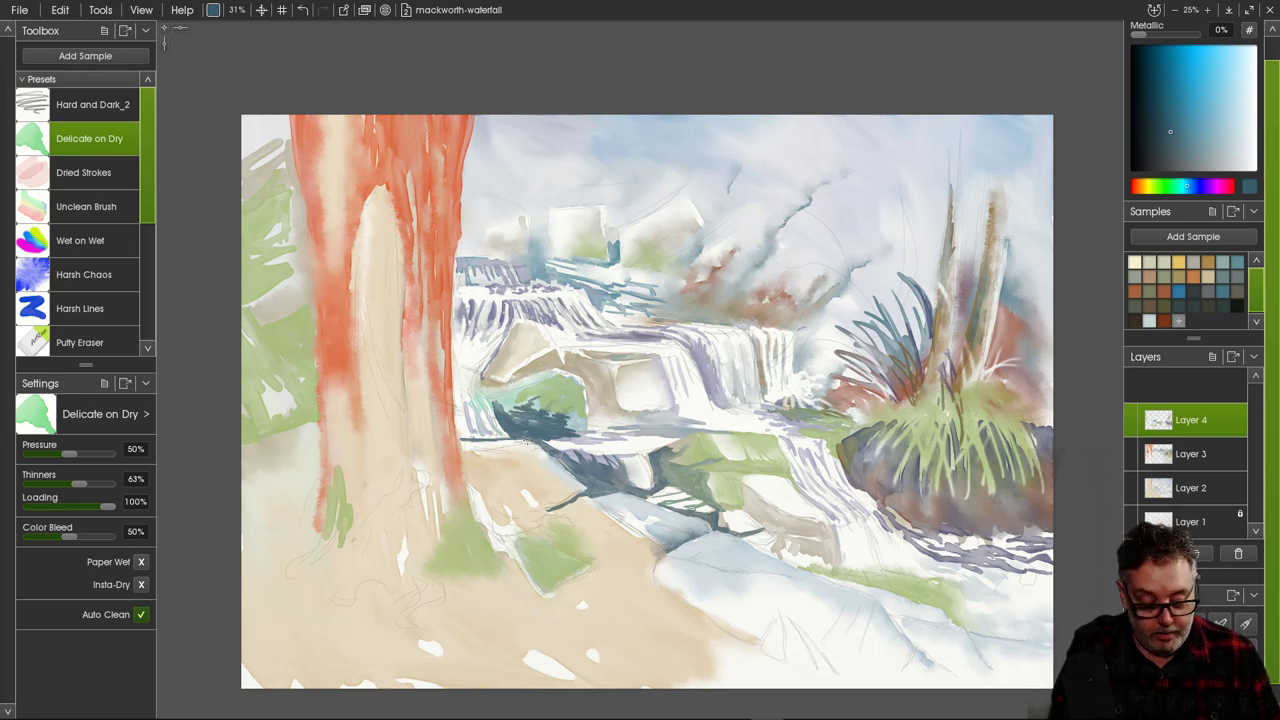
pyautogui.moveTo(521, 400); pyautogui.dragTo(535, 407)
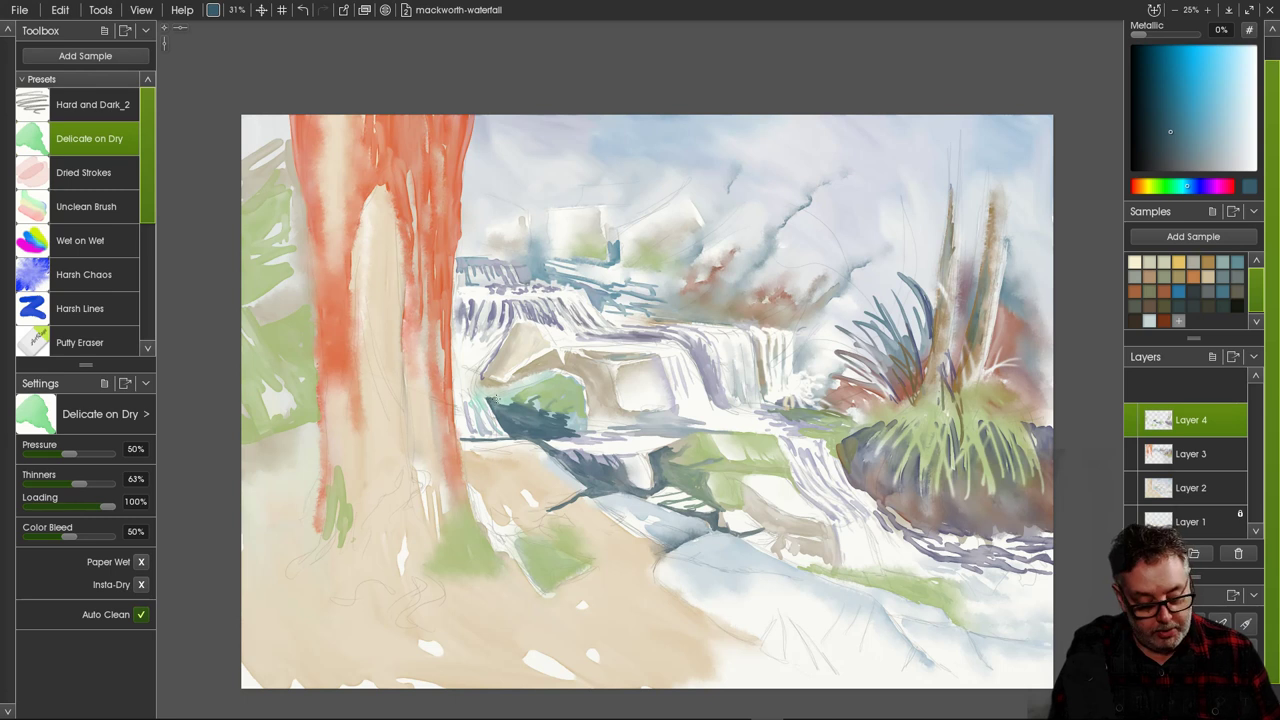
pyautogui.moveTo(494, 400); pyautogui.dragTo(508, 398)
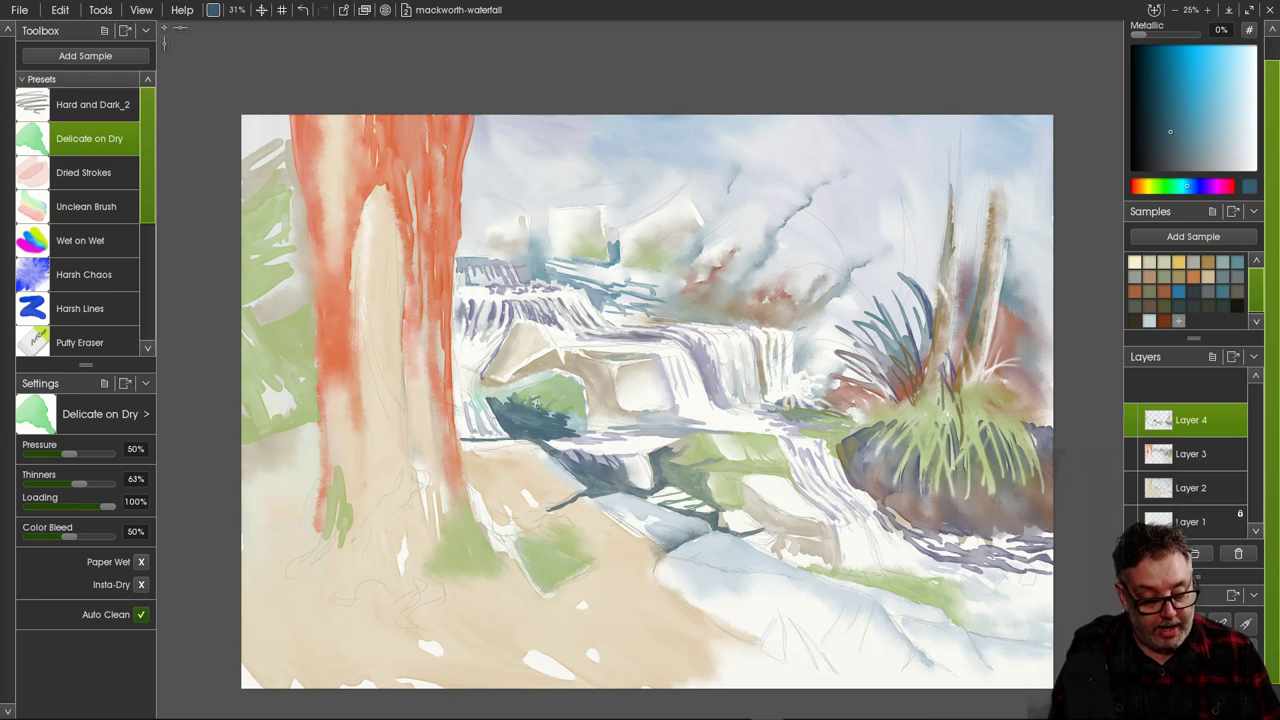
pyautogui.click(84, 274)
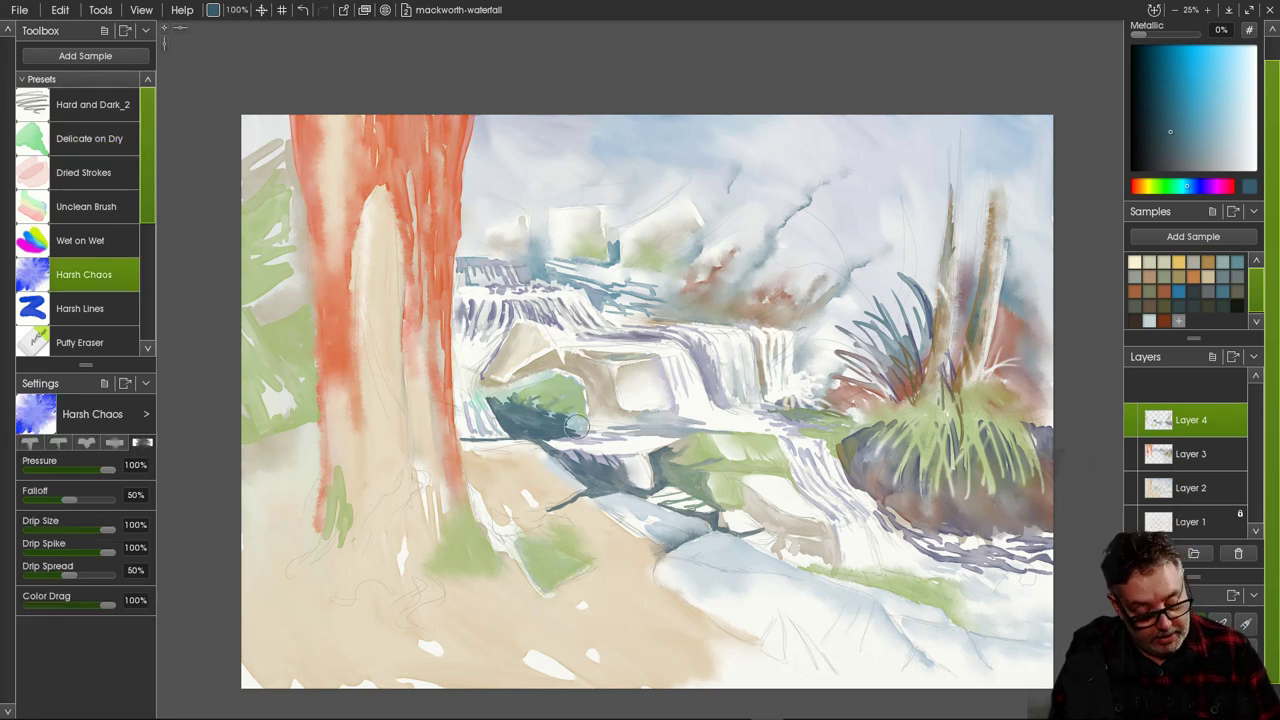
pyautogui.moveTo(576, 426)
pyautogui.mouseDown()
pyautogui.moveTo(558, 410)
pyautogui.moveTo(549, 419)
pyautogui.mouseUp()
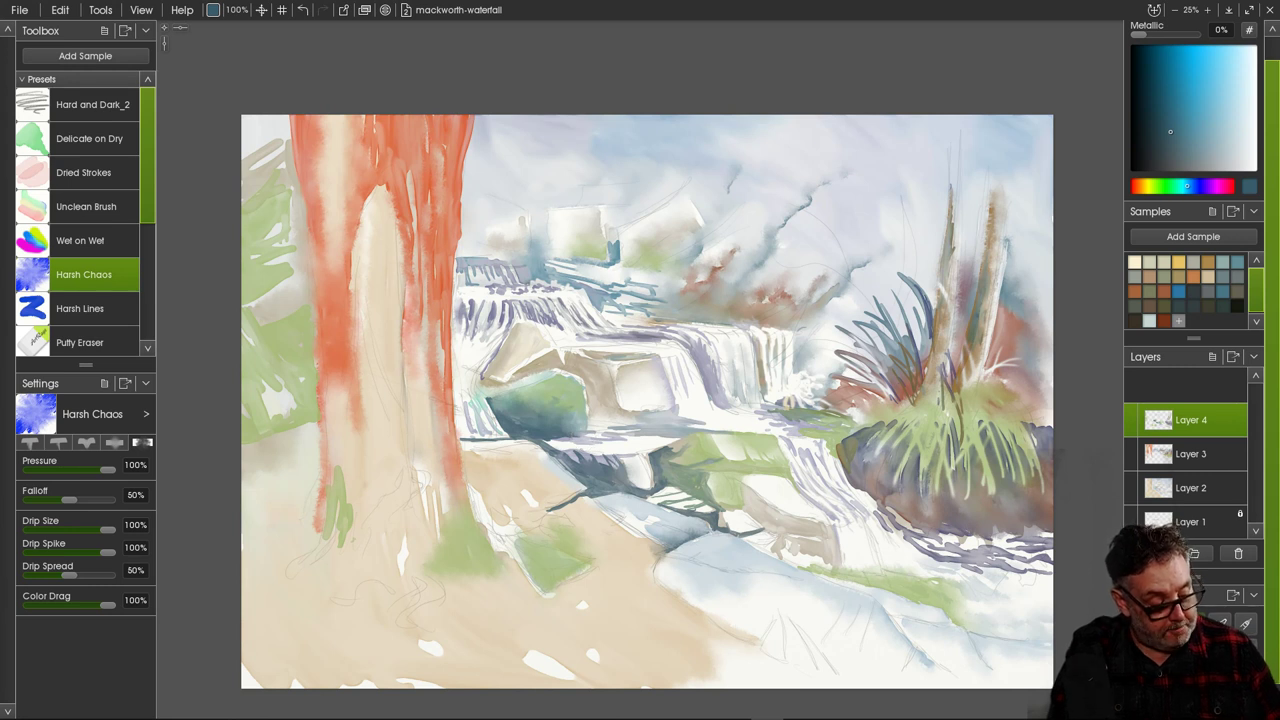
# Paint dark blue strokes in the small left cascade and pool with Delicate on Dry, and shade the gap beside the teal-green rock at 58%.
pyautogui.press('w')
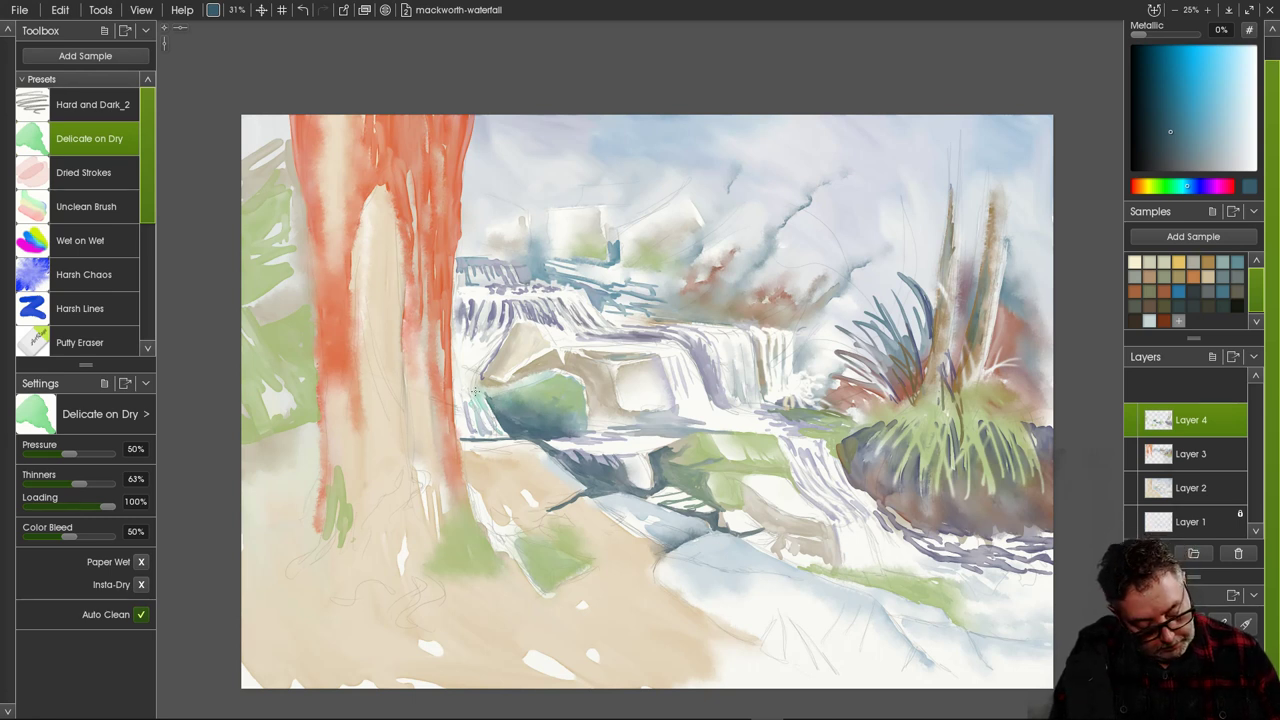
pyautogui.moveTo(475, 391); pyautogui.dragTo(480, 396)
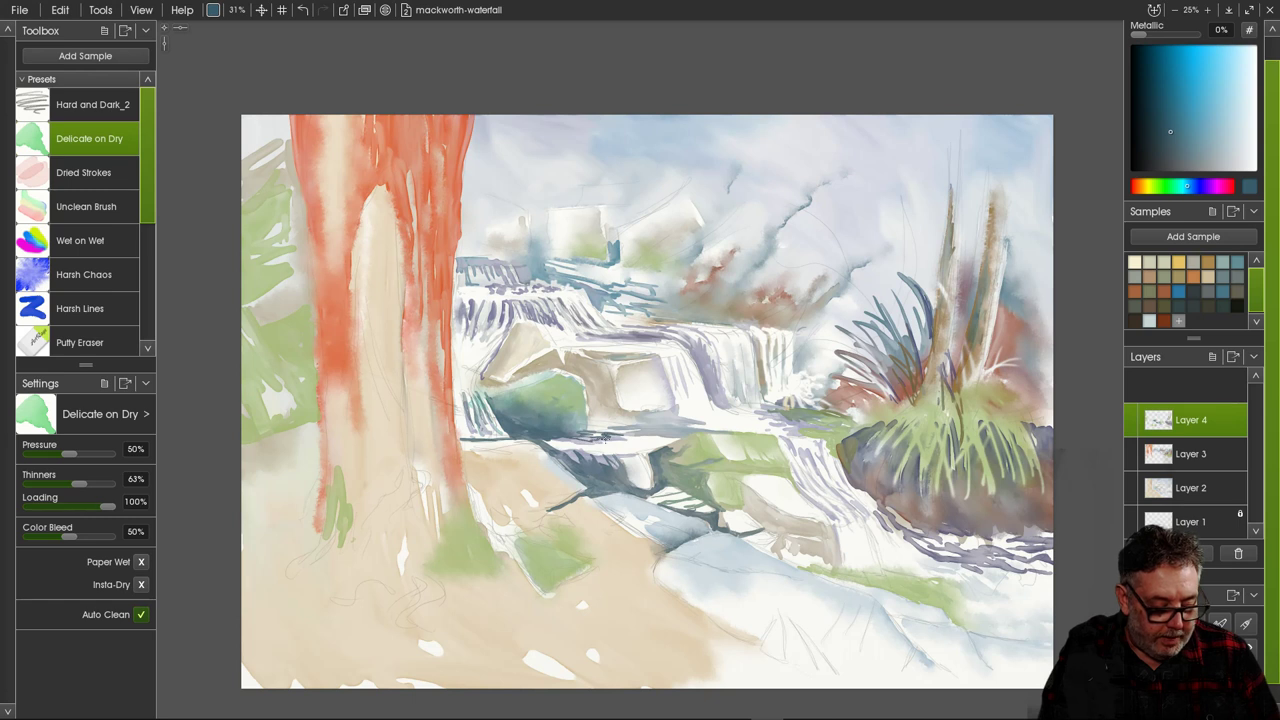
pyautogui.moveTo(598, 430); pyautogui.dragTo(645, 426)
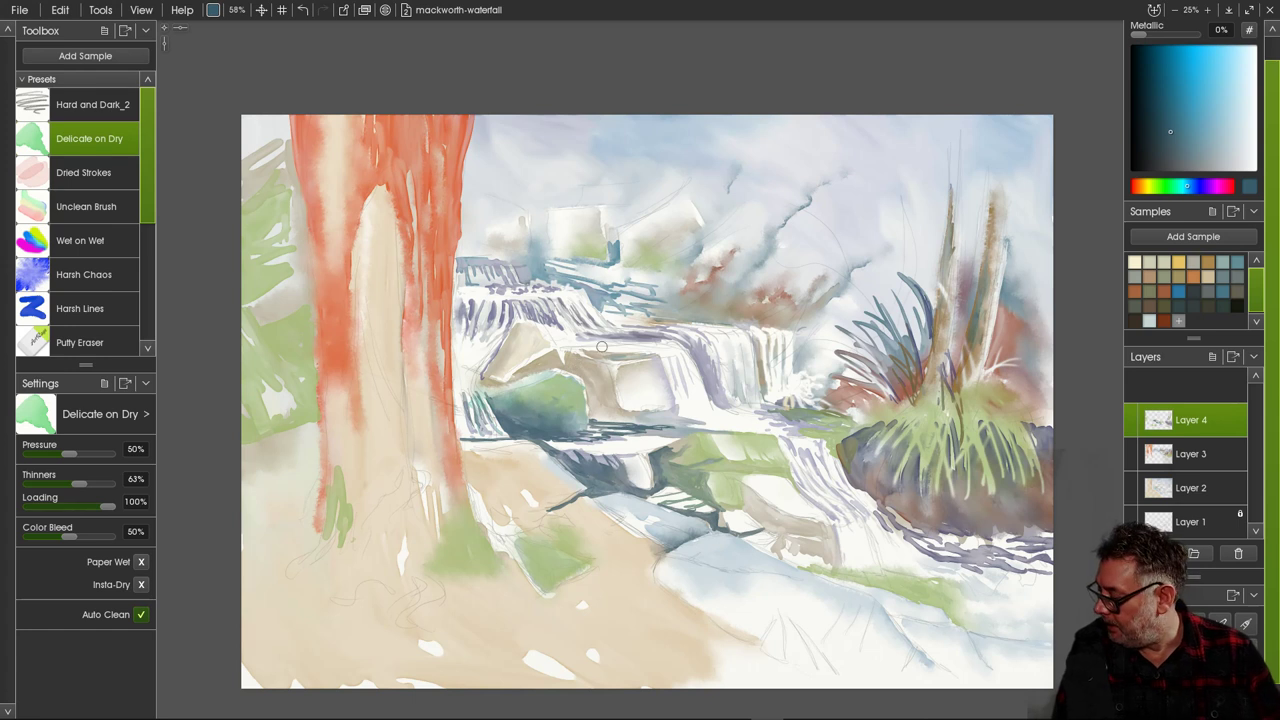
pyautogui.moveTo(581, 364)
pyautogui.mouseDown()
pyautogui.moveTo(607, 417)
pyautogui.moveTo(599, 381)
pyautogui.moveTo(609, 401)
pyautogui.moveTo(611, 376)
pyautogui.moveTo(623, 416)
pyautogui.moveTo(600, 419)
pyautogui.moveTo(592, 378)
pyautogui.moveTo(594, 417)
pyautogui.mouseUp()
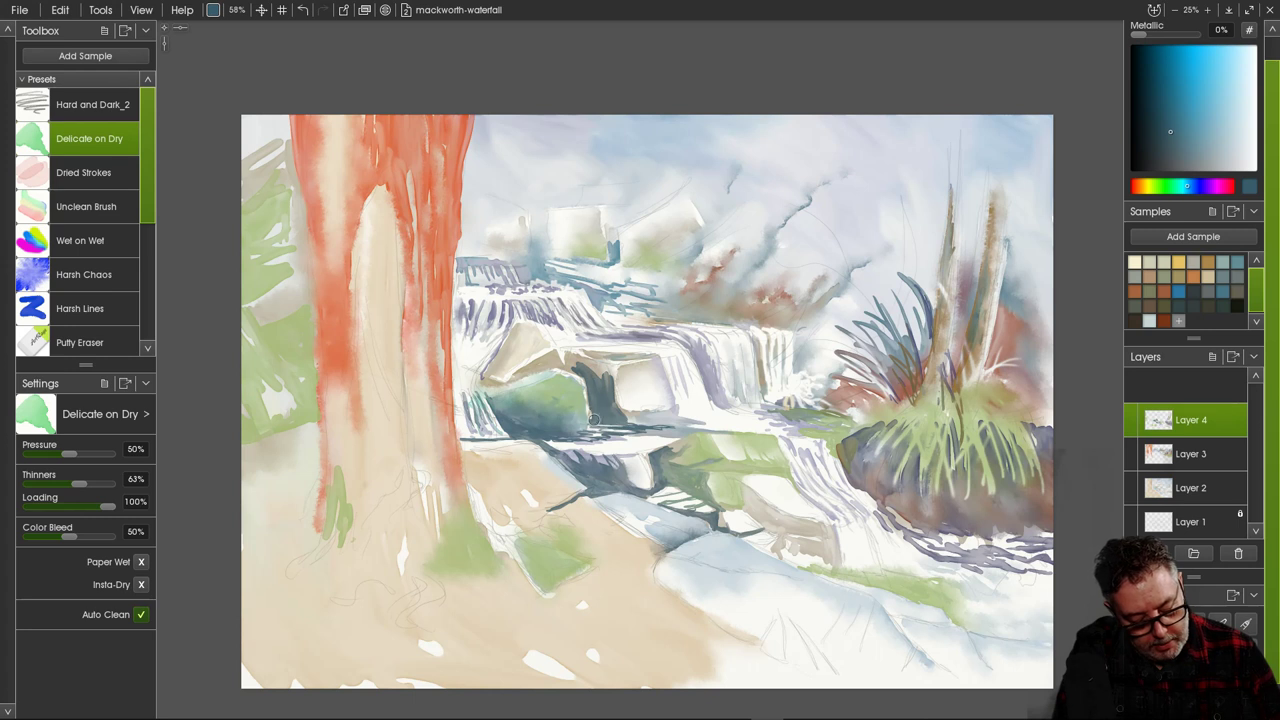
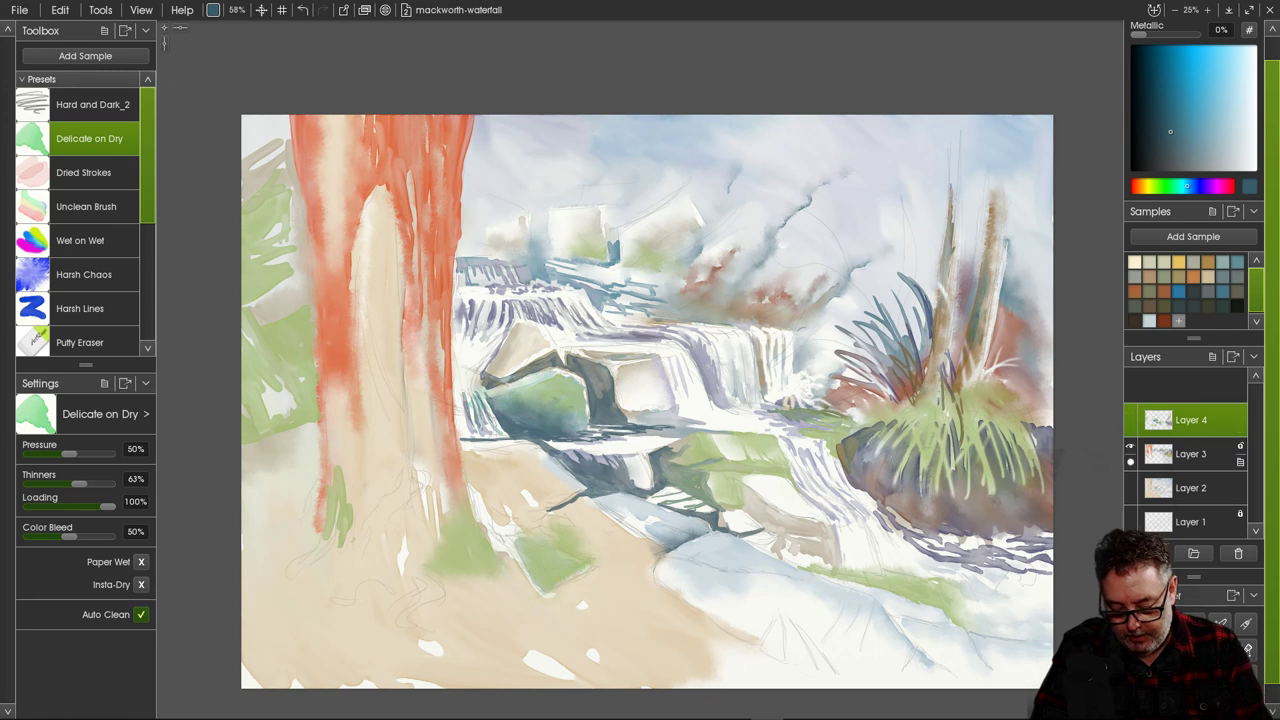
# Merge Layer 3 down into Layer 2 and add a new layer above Layer 4.
pyautogui.rightClick(1190, 455)
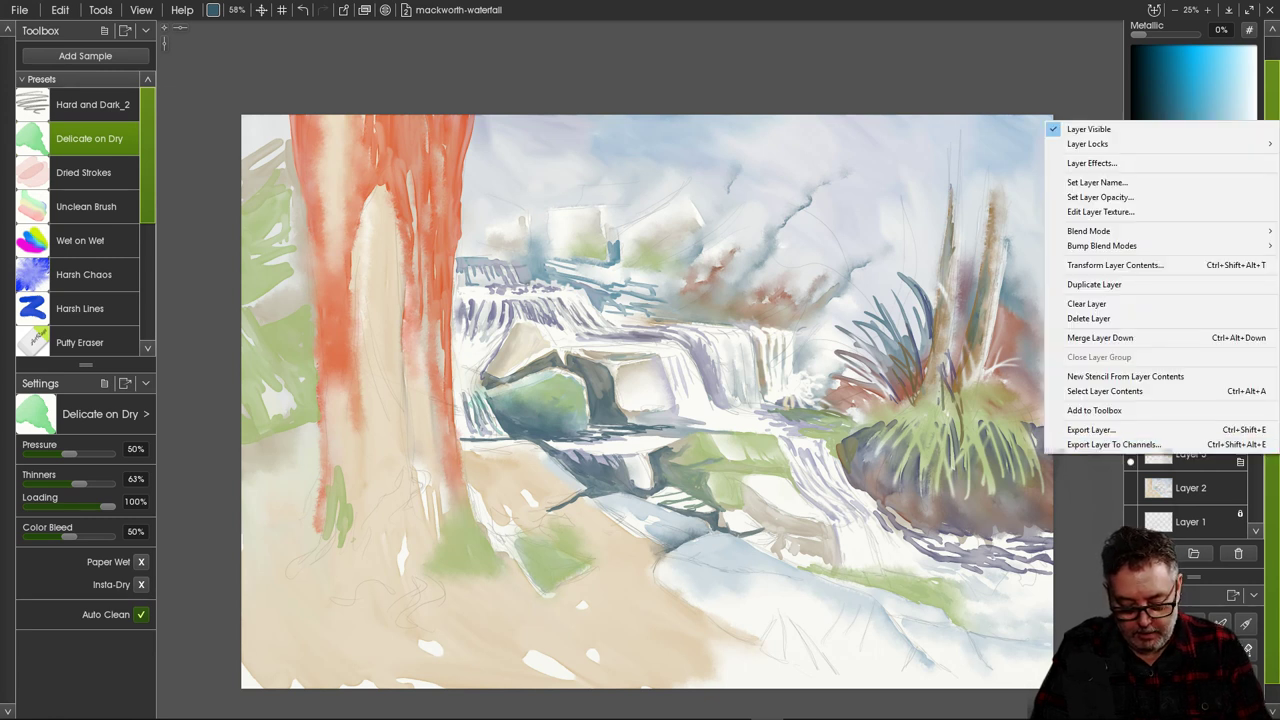
pyautogui.click(1100, 337)
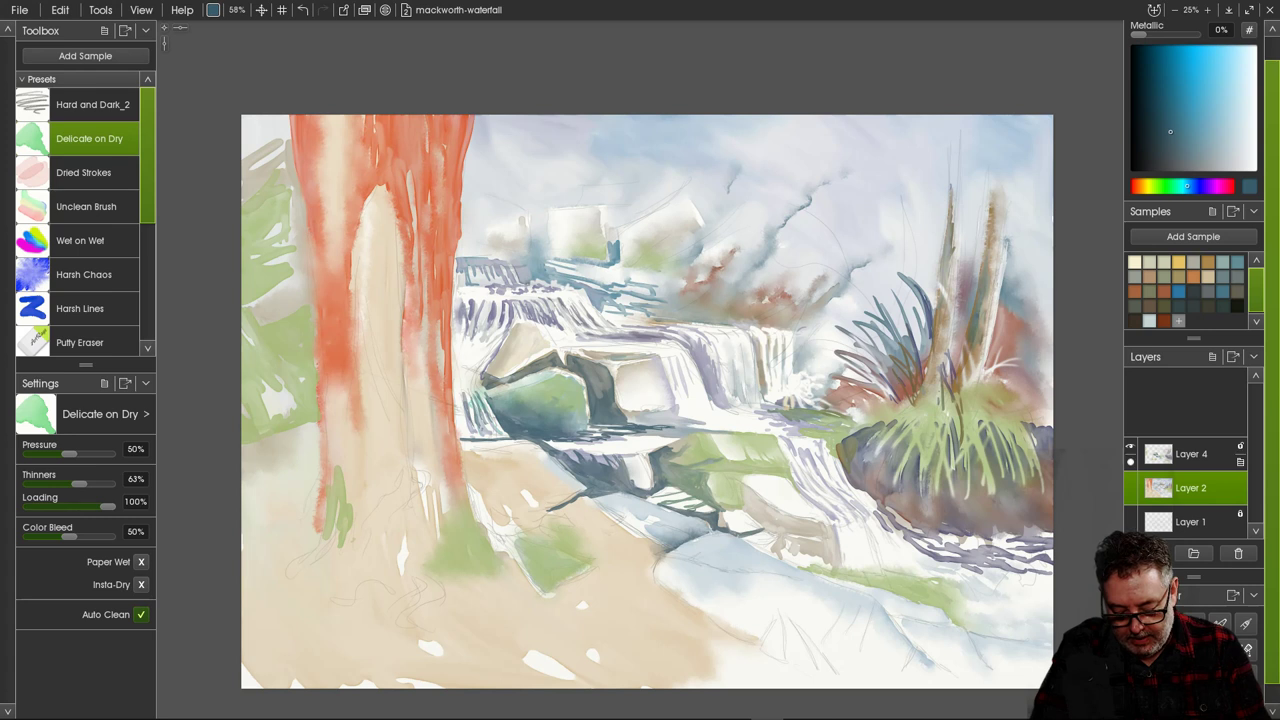
pyautogui.click(1190, 454)
pyautogui.click(1149, 553)
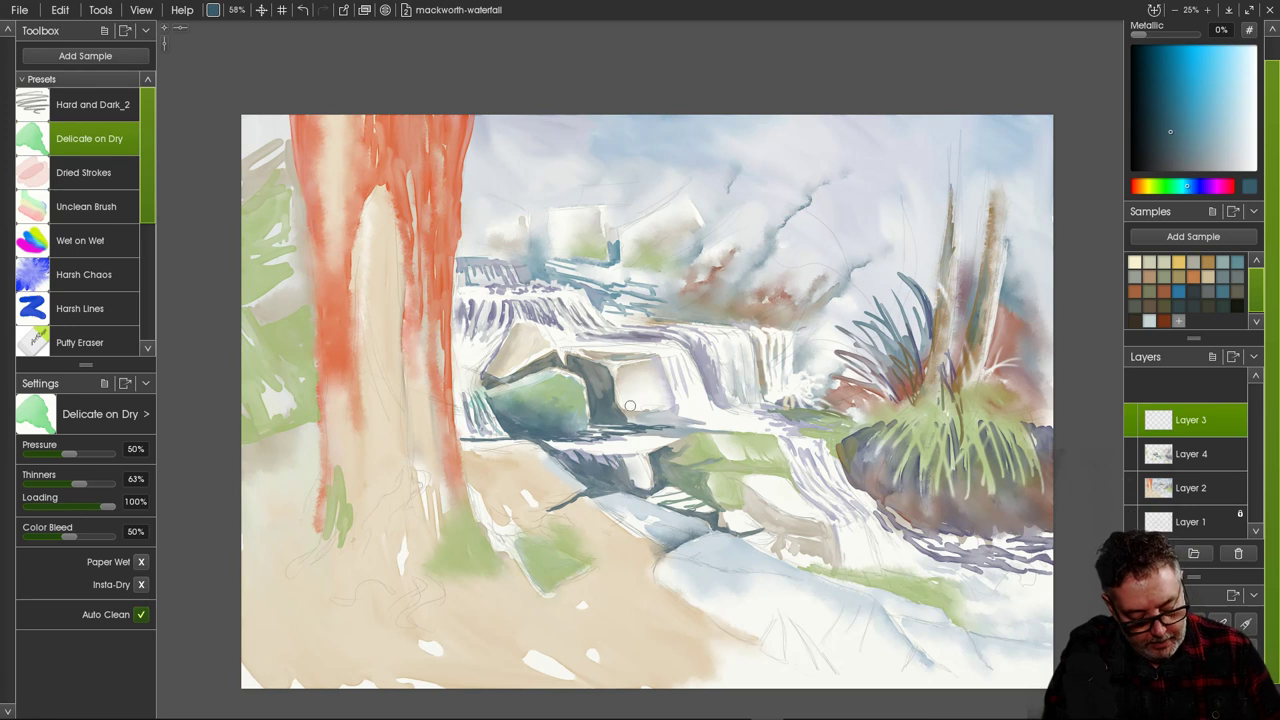
# Paint dark blue shadows along the left side and base of the pale rock beside the falls, using Delicate on Dry at 58%.
pyautogui.moveTo(620, 408)
pyautogui.mouseDown()
pyautogui.moveTo(665, 410)
pyautogui.moveTo(625, 412)
pyautogui.moveTo(633, 423)
pyautogui.moveTo(673, 411)
pyautogui.moveTo(619, 412)
pyautogui.mouseUp()
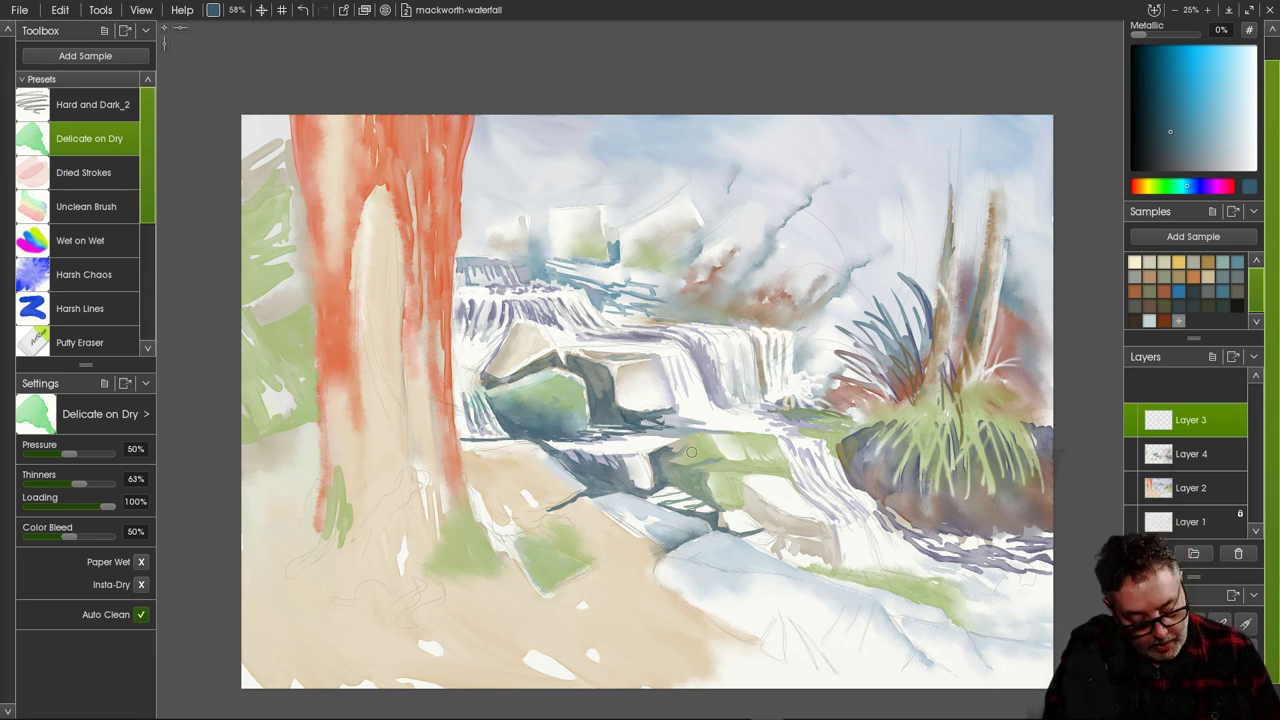
pyautogui.moveTo(660, 416)
pyautogui.mouseDown()
pyautogui.moveTo(678, 422)
pyautogui.moveTo(641, 419)
pyautogui.moveTo(705, 420)
pyautogui.moveTo(691, 418)
pyautogui.mouseUp()
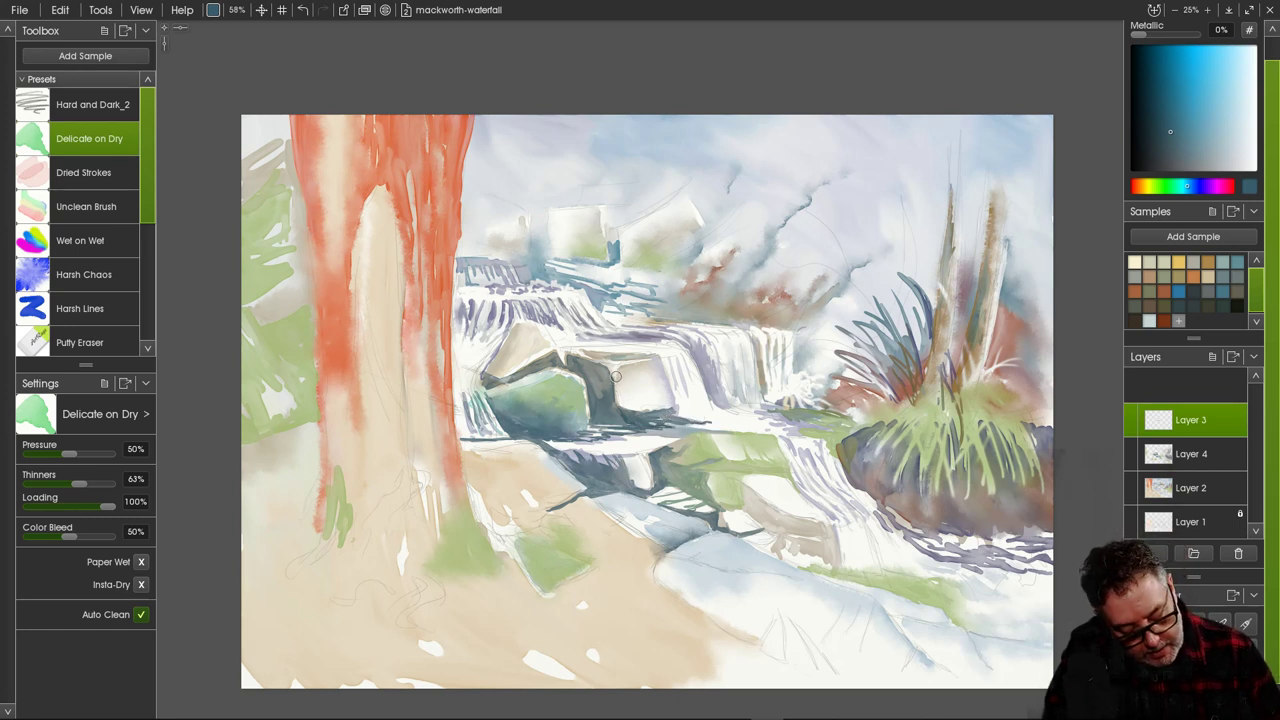
pyautogui.moveTo(617, 385); pyautogui.dragTo(643, 413)
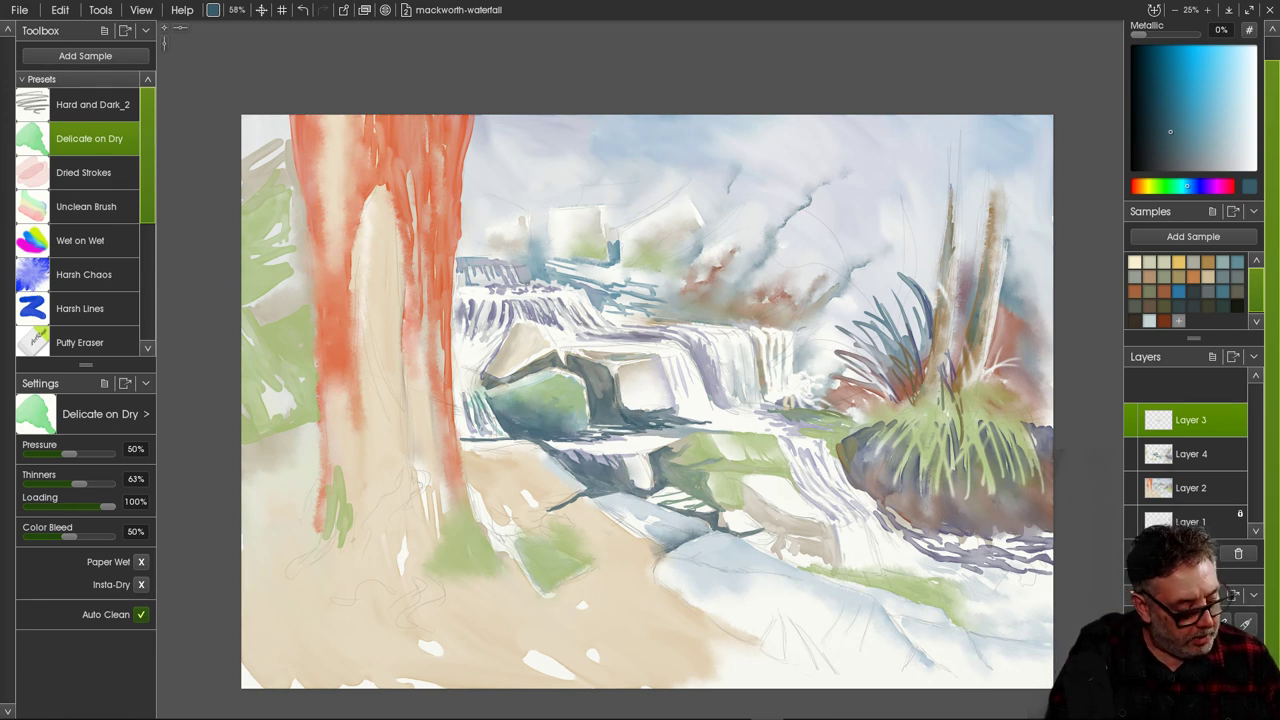
# Dab dark blue onto the pale rock's face with the Just A Spot preset and blend it in with Harsh Chaos.
pyautogui.scroll(-7, 85, 213)
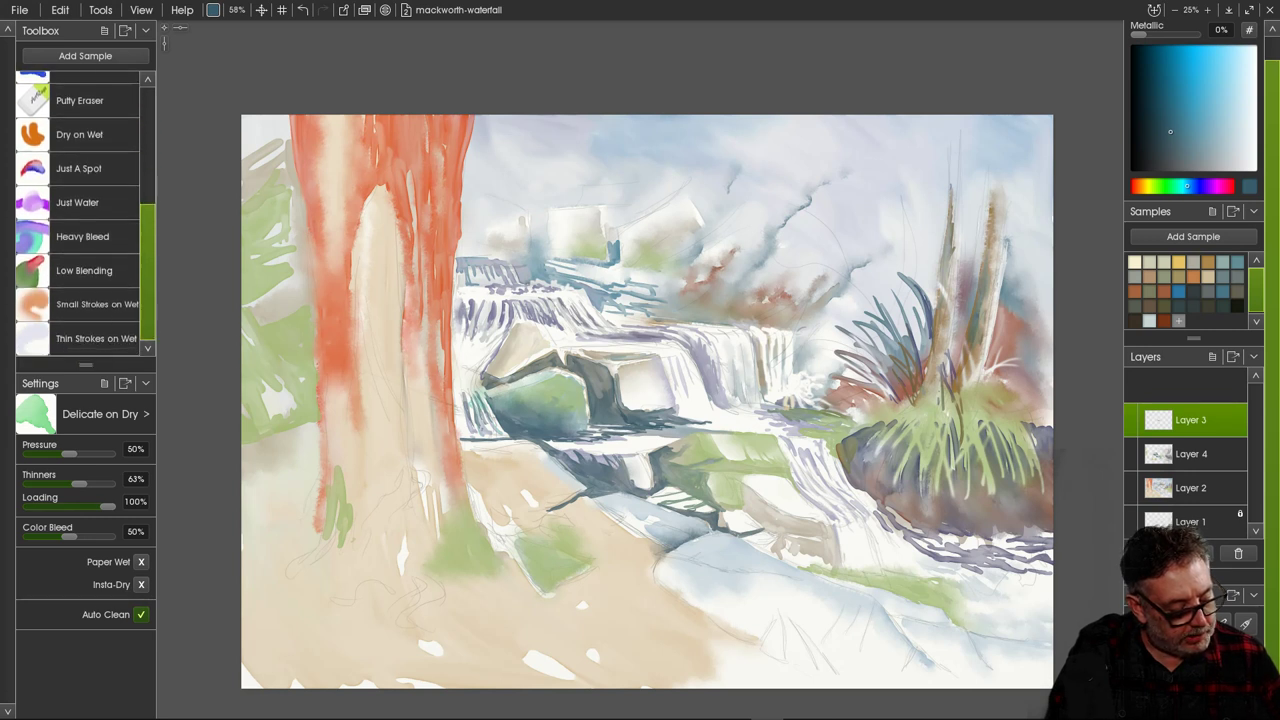
pyautogui.scroll(2, 85, 213)
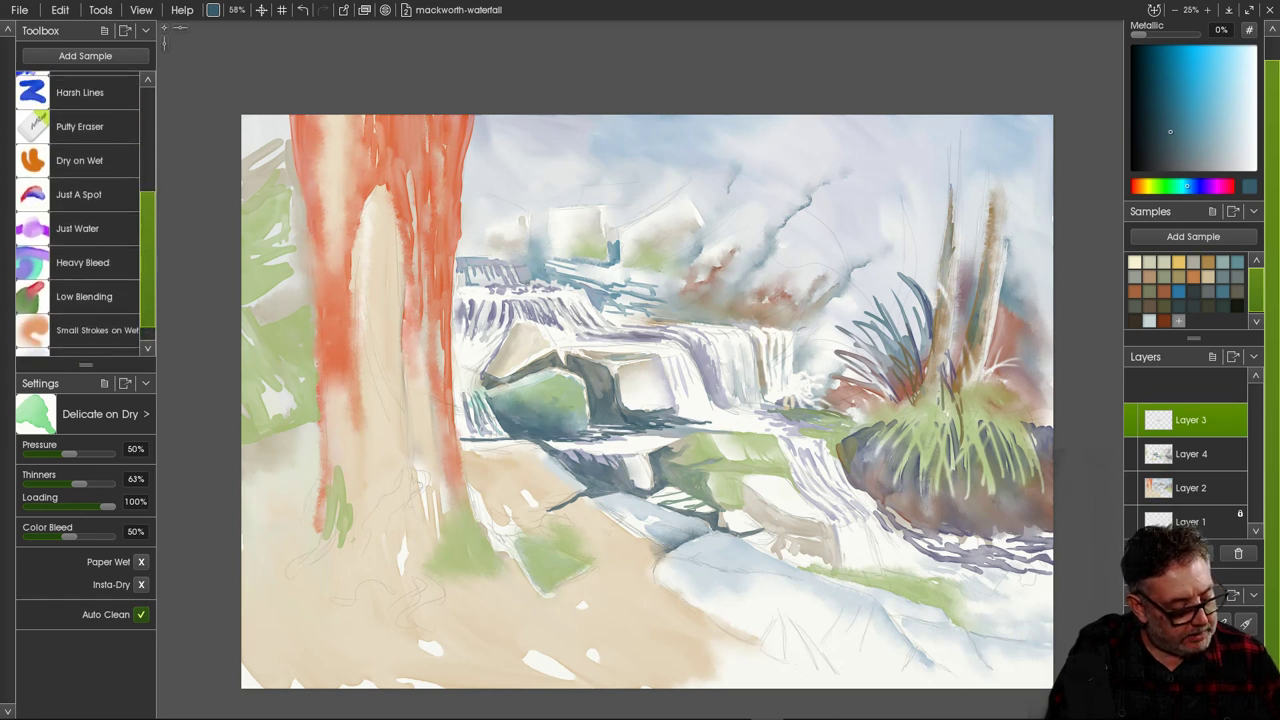
pyautogui.scroll(1, 85, 213)
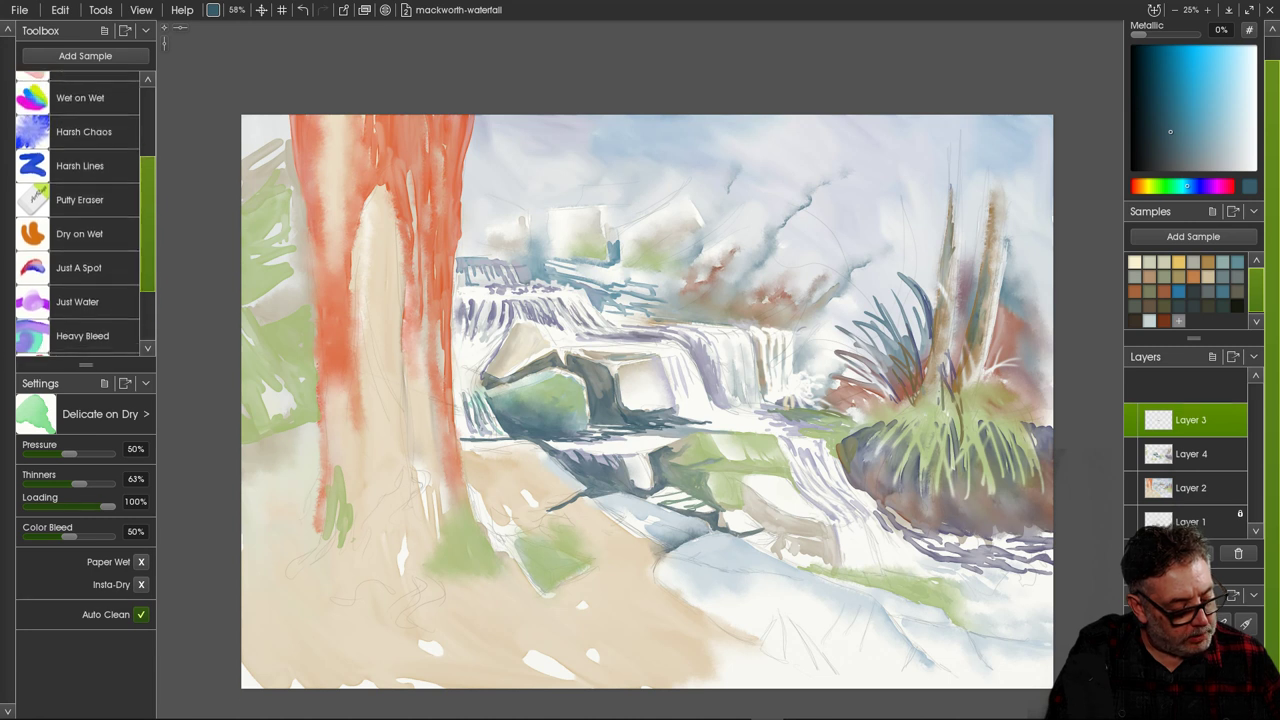
pyautogui.click(78, 267)
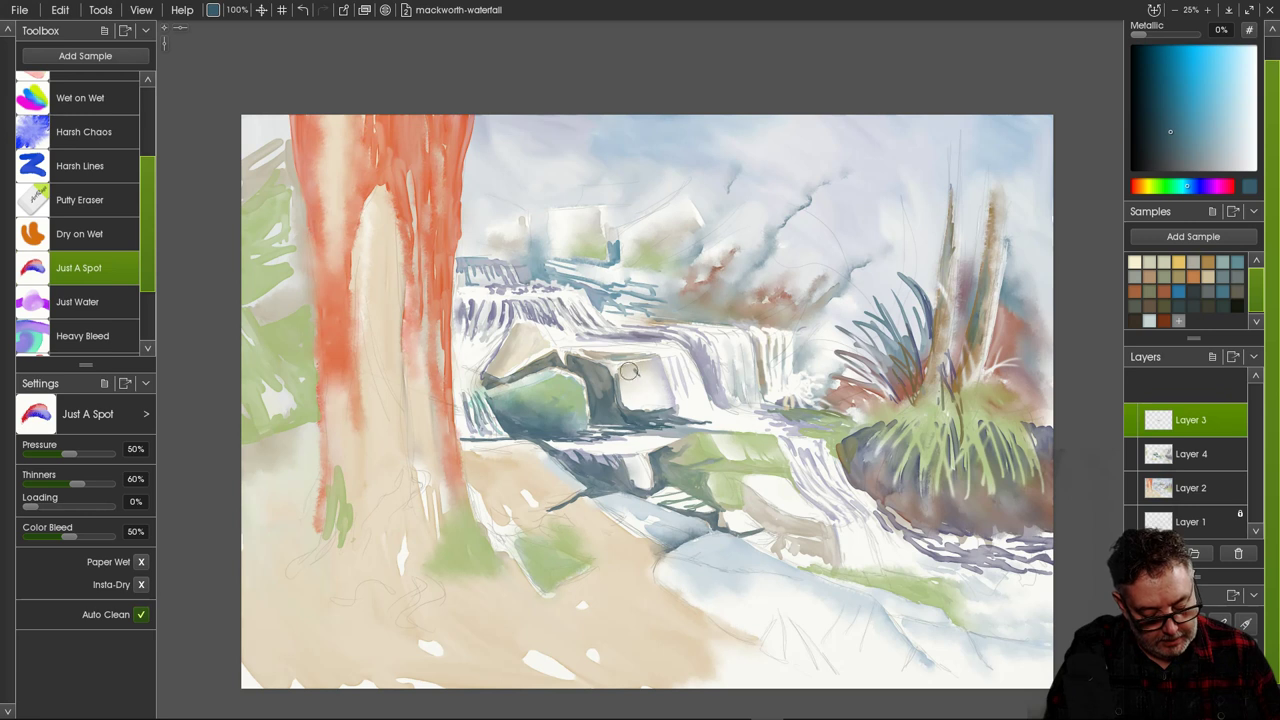
pyautogui.moveTo(629, 370); pyautogui.dragTo(637, 383)
pyautogui.moveTo(633, 369); pyautogui.dragTo(640, 380)
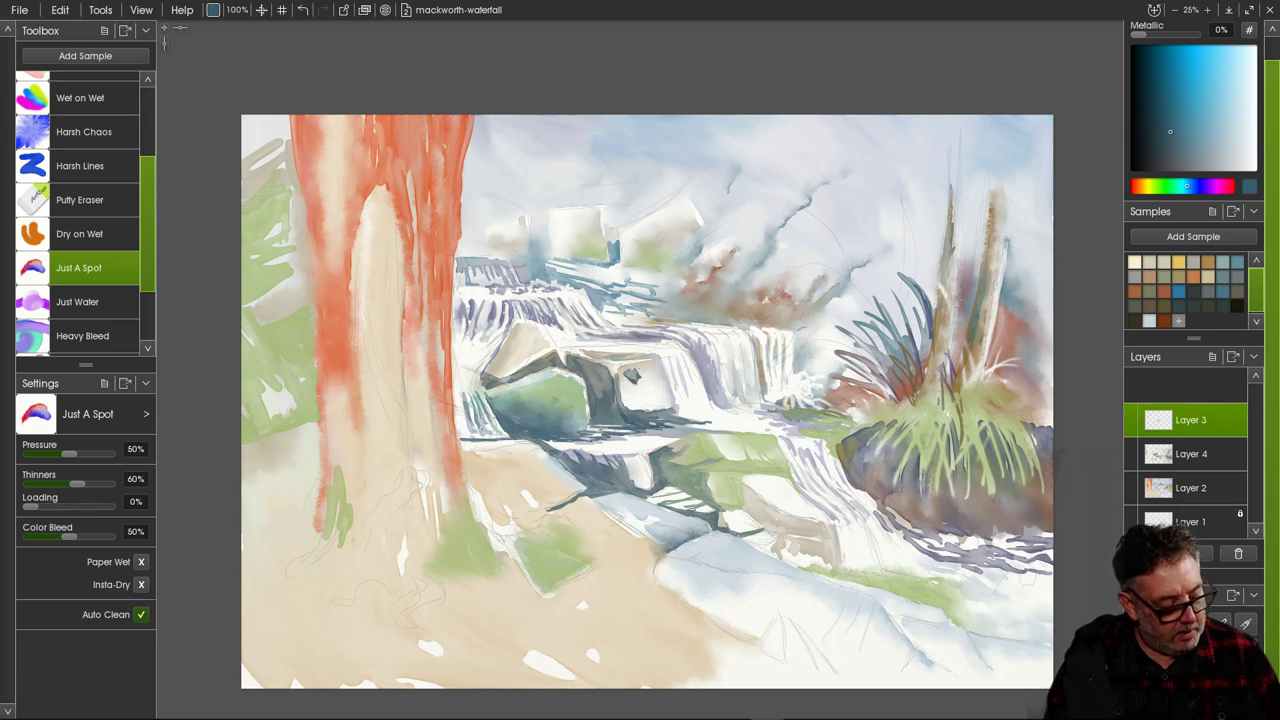
pyautogui.scroll(3, 126, 252)
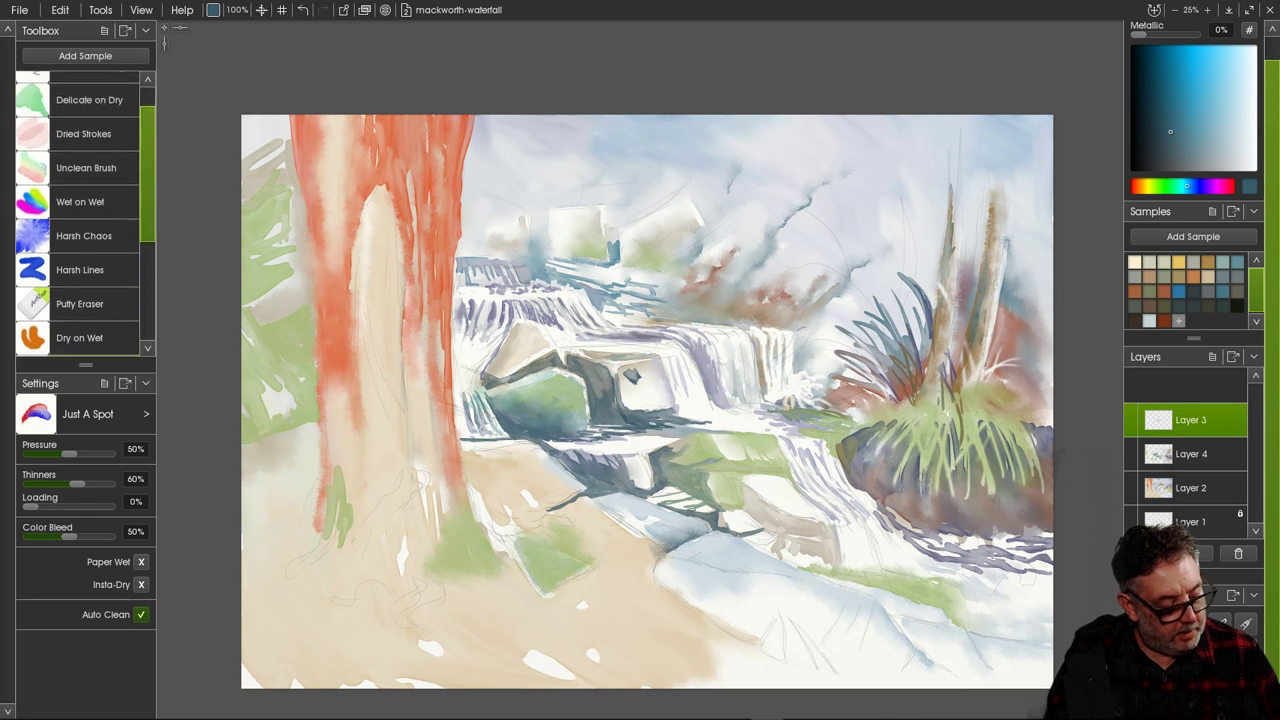
pyautogui.click(116, 238)
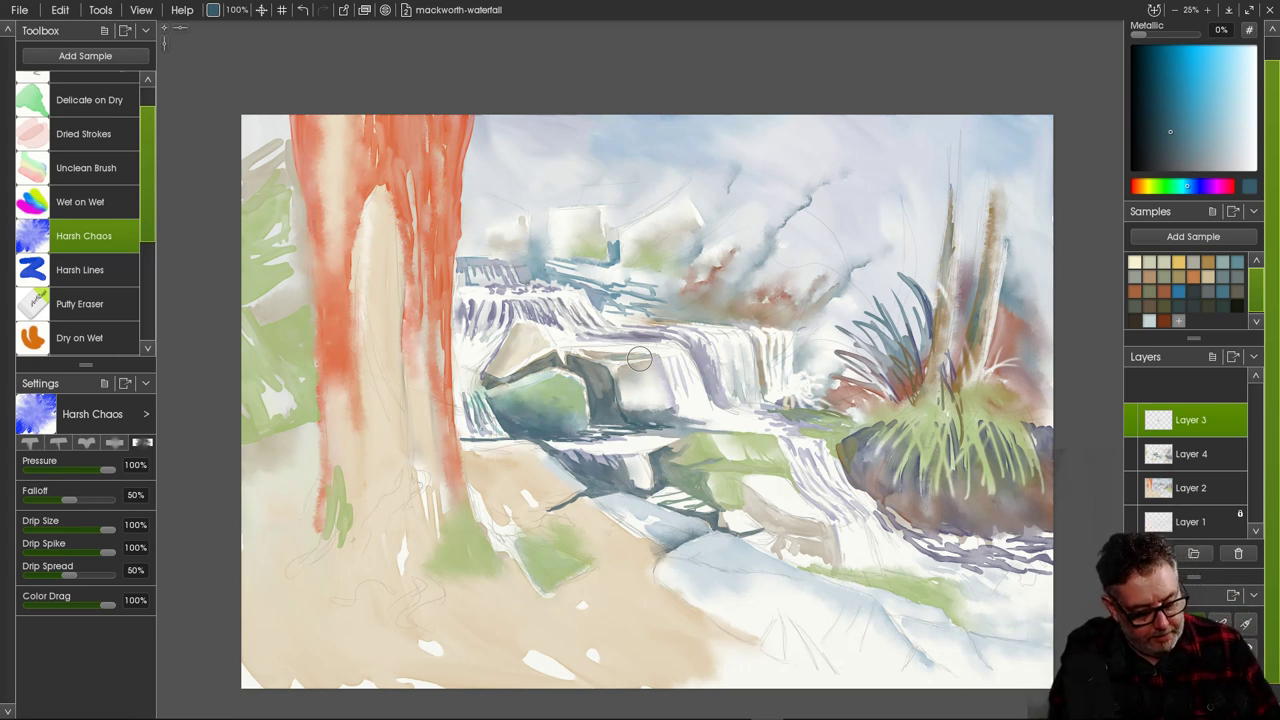
# Sample a dark slate blue and paint shadows around the green rocks beside the lower falls with Delicate on Dry at 31%, softening with Harsh Chaos.
pyautogui.click(89, 100)
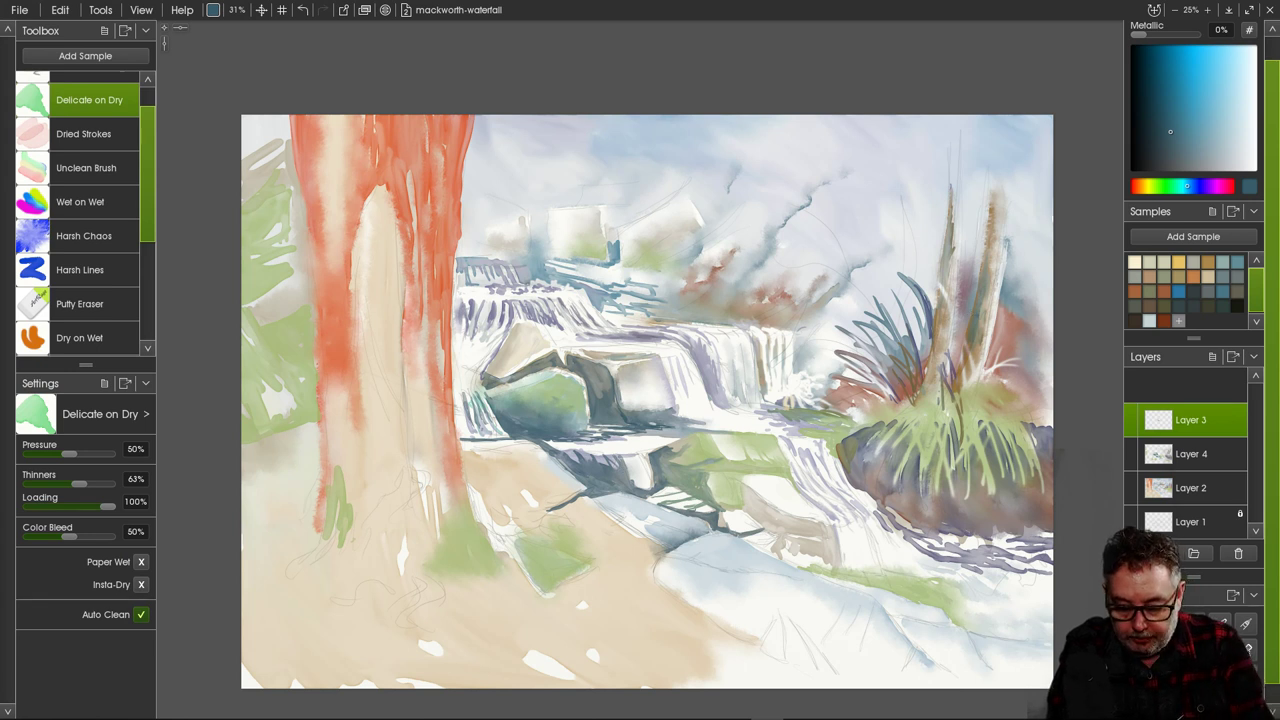
pyautogui.press('alt')
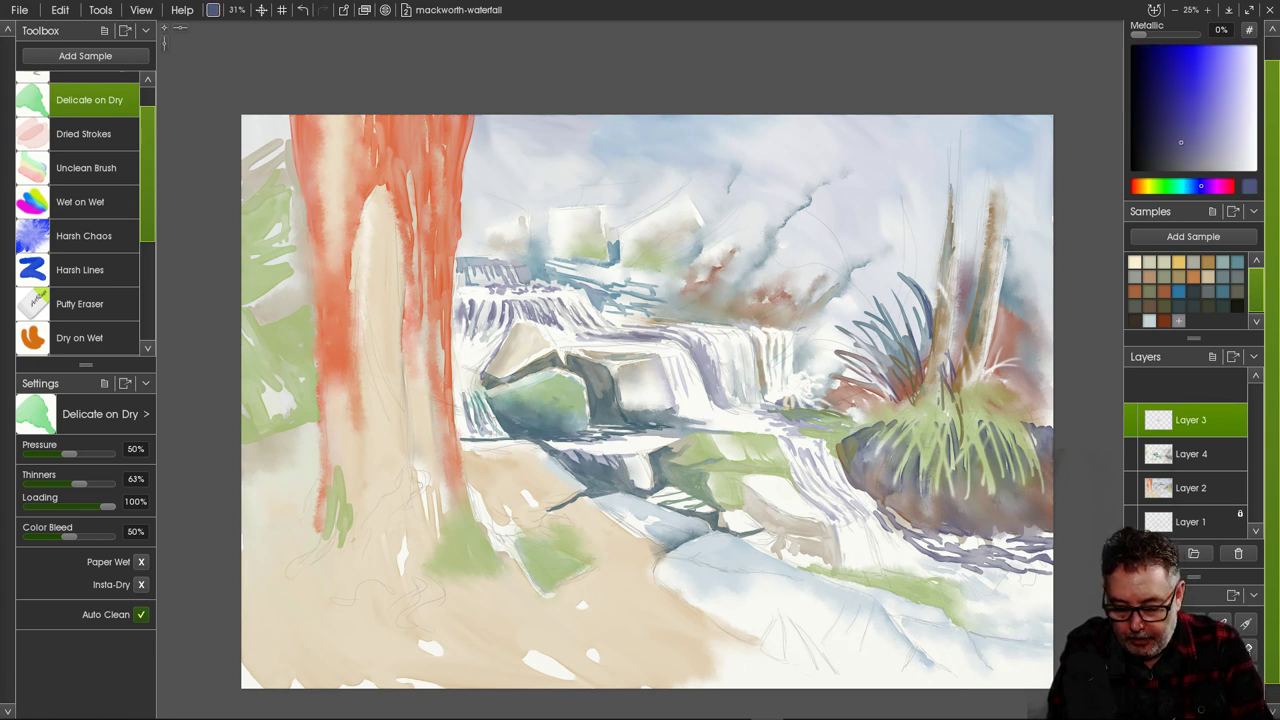
pyautogui.press('alt')
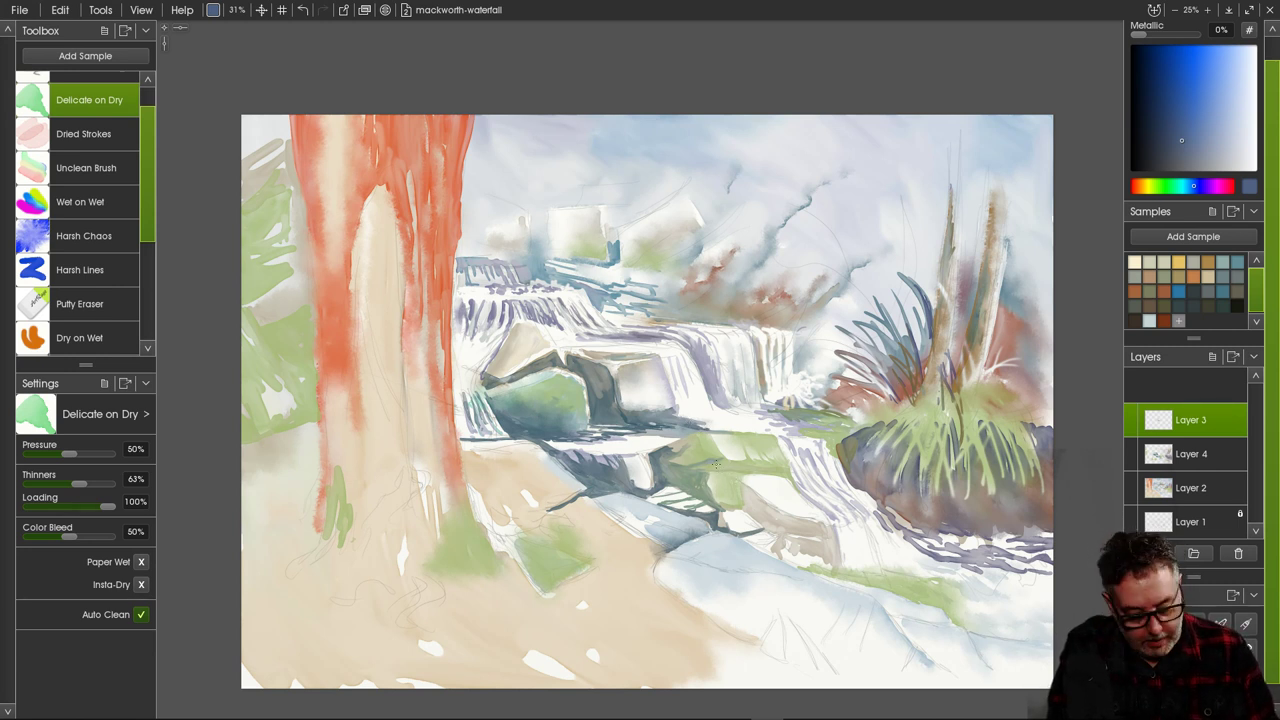
pyautogui.moveTo(725, 460)
pyautogui.mouseDown()
pyautogui.moveTo(762, 471)
pyautogui.moveTo(716, 466)
pyautogui.mouseUp()
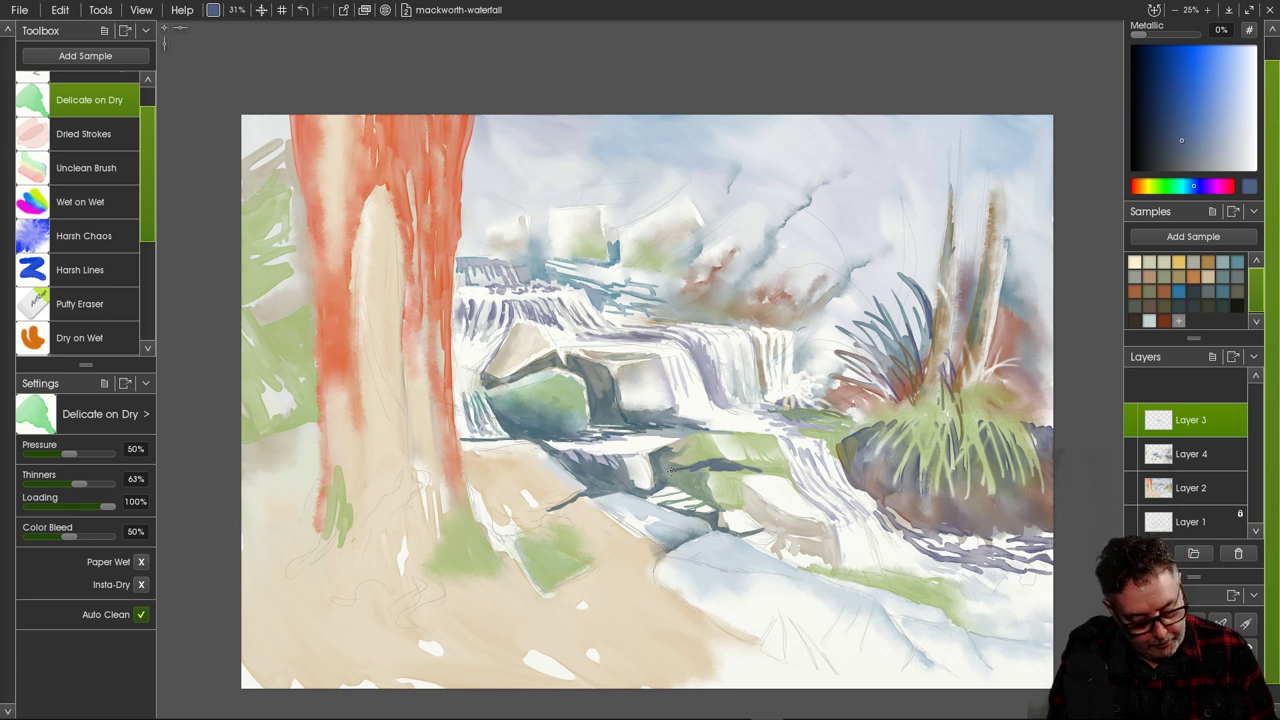
pyautogui.moveTo(671, 468); pyautogui.dragTo(660, 470)
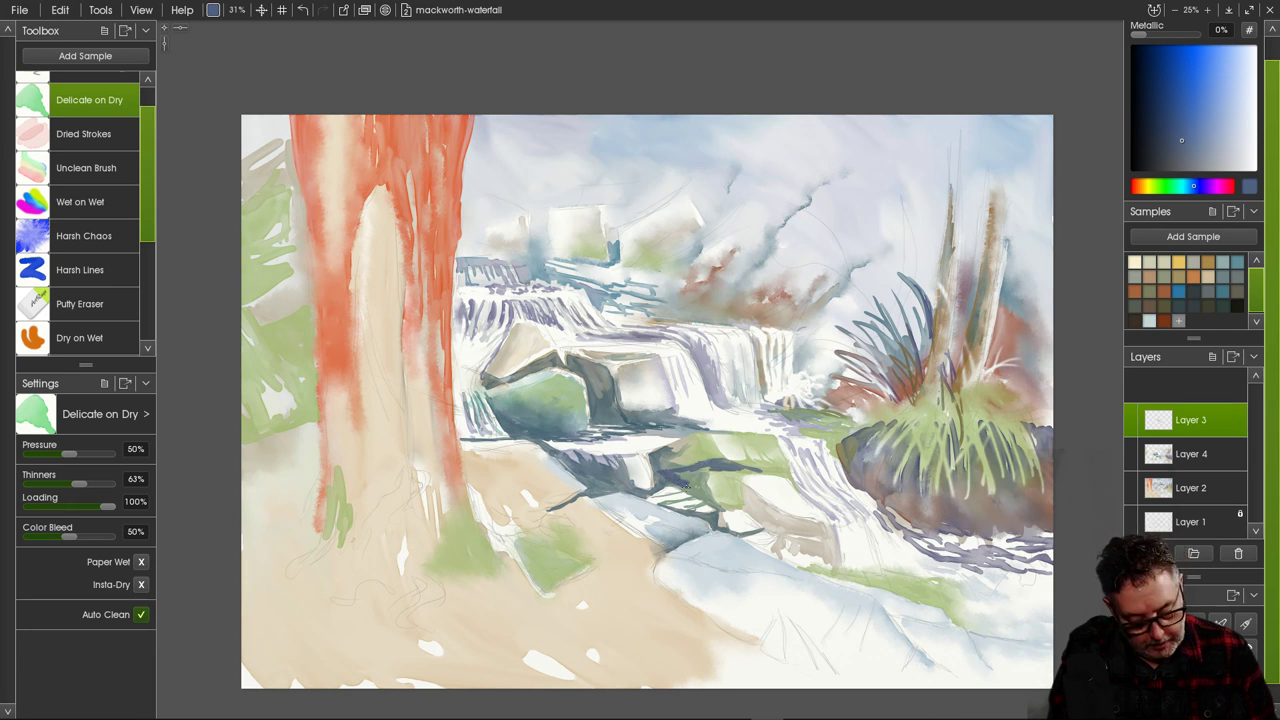
pyautogui.moveTo(659, 484); pyautogui.dragTo(709, 469)
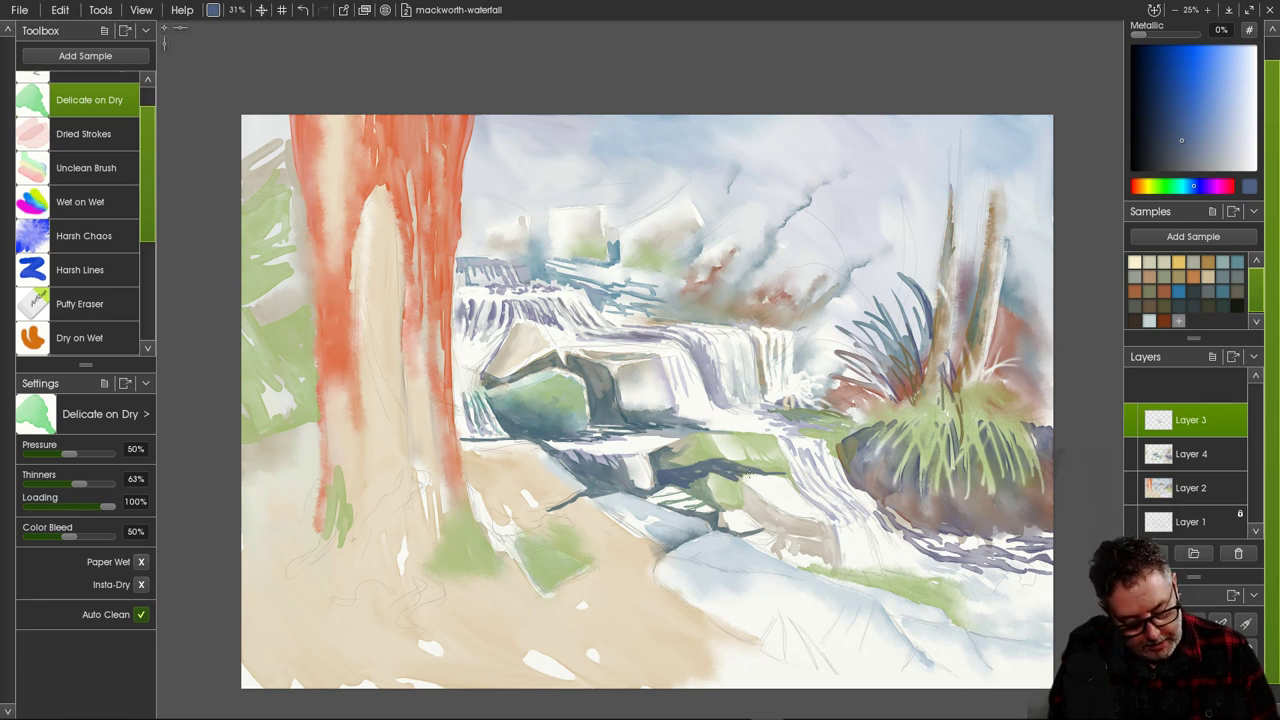
pyautogui.moveTo(748, 476); pyautogui.dragTo(741, 477)
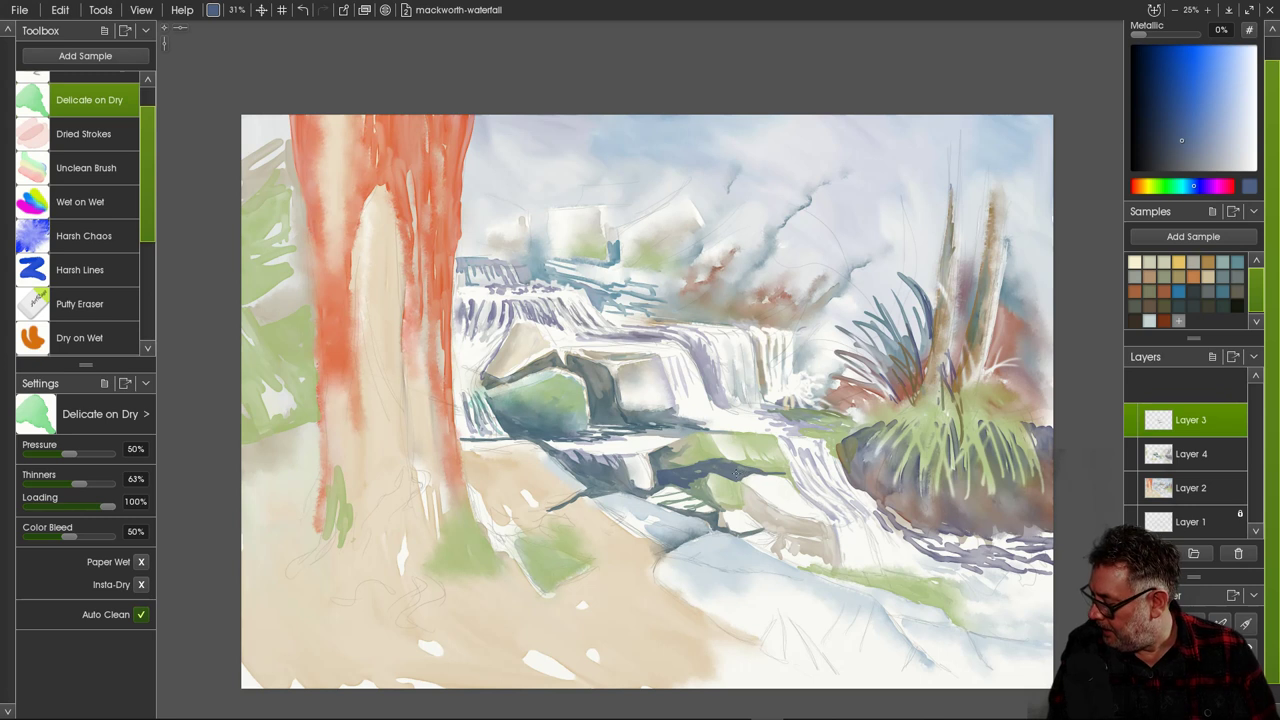
pyautogui.moveTo(743, 488); pyautogui.dragTo(740, 484)
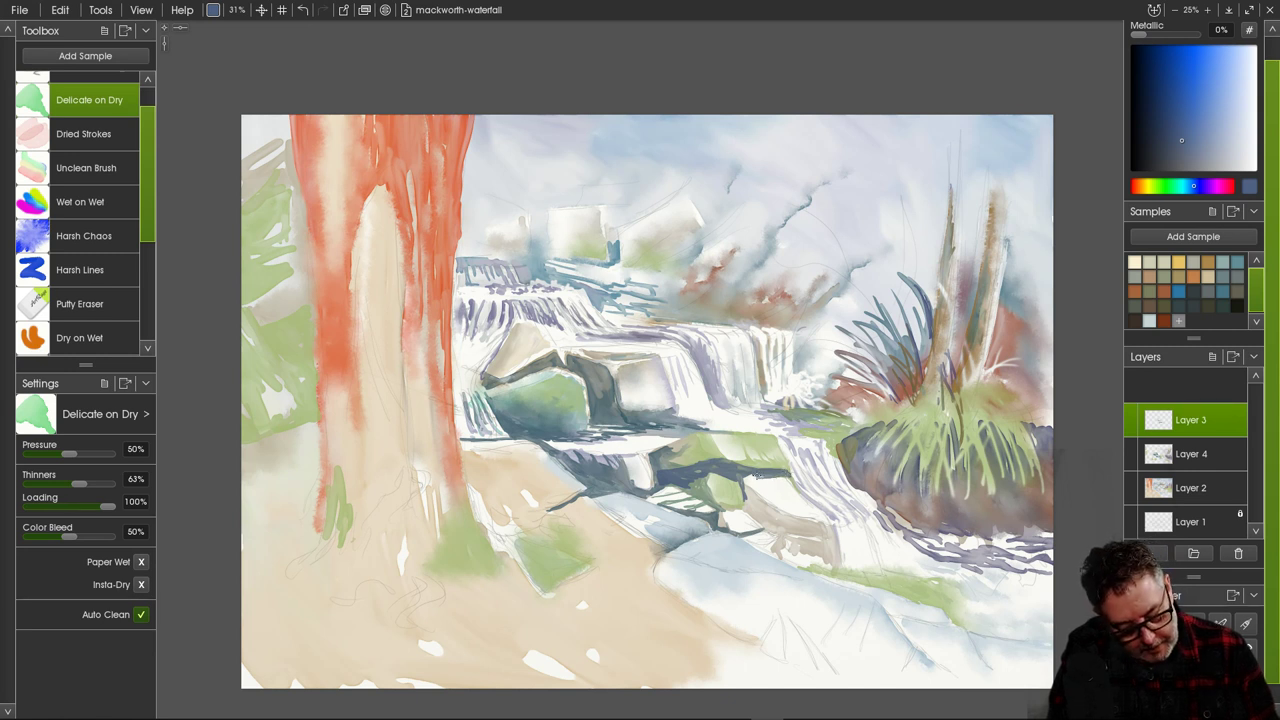
pyautogui.click(84, 236)
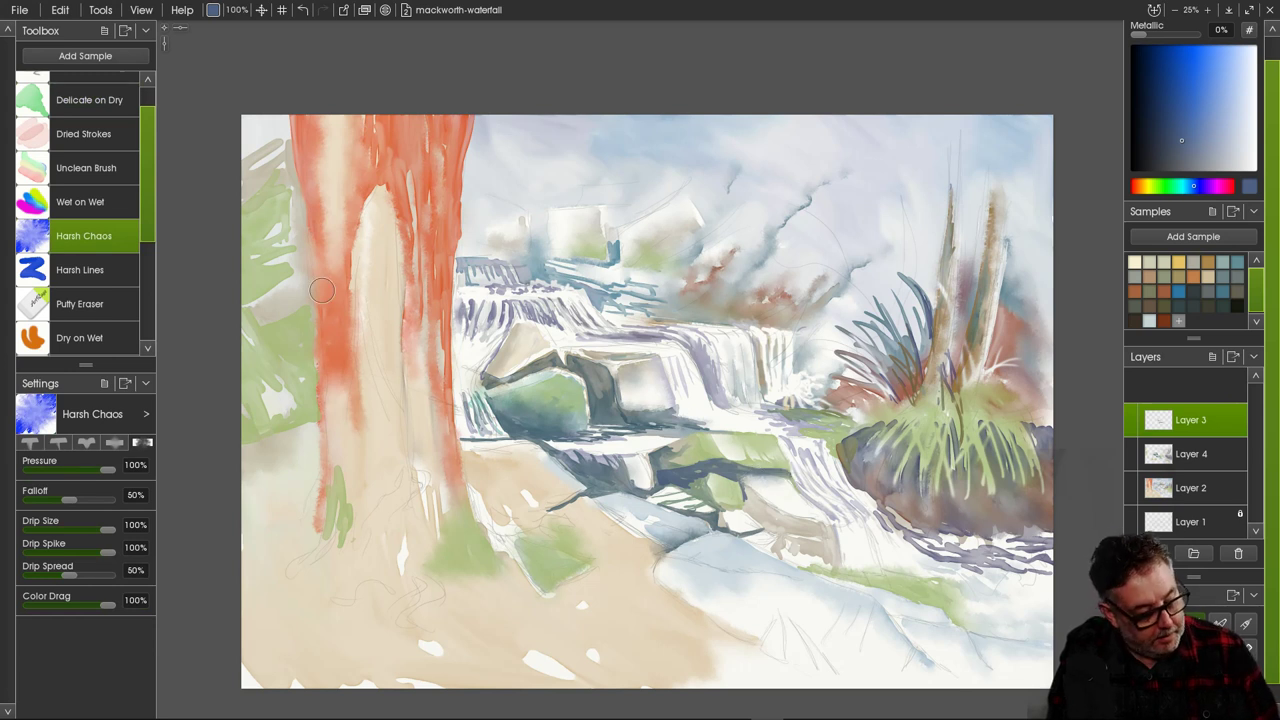
# Paint slate-blue shadows over the front faces of the pale rocks beside the lower falls, using Delicate on Dry at 31%.
pyautogui.press('1')
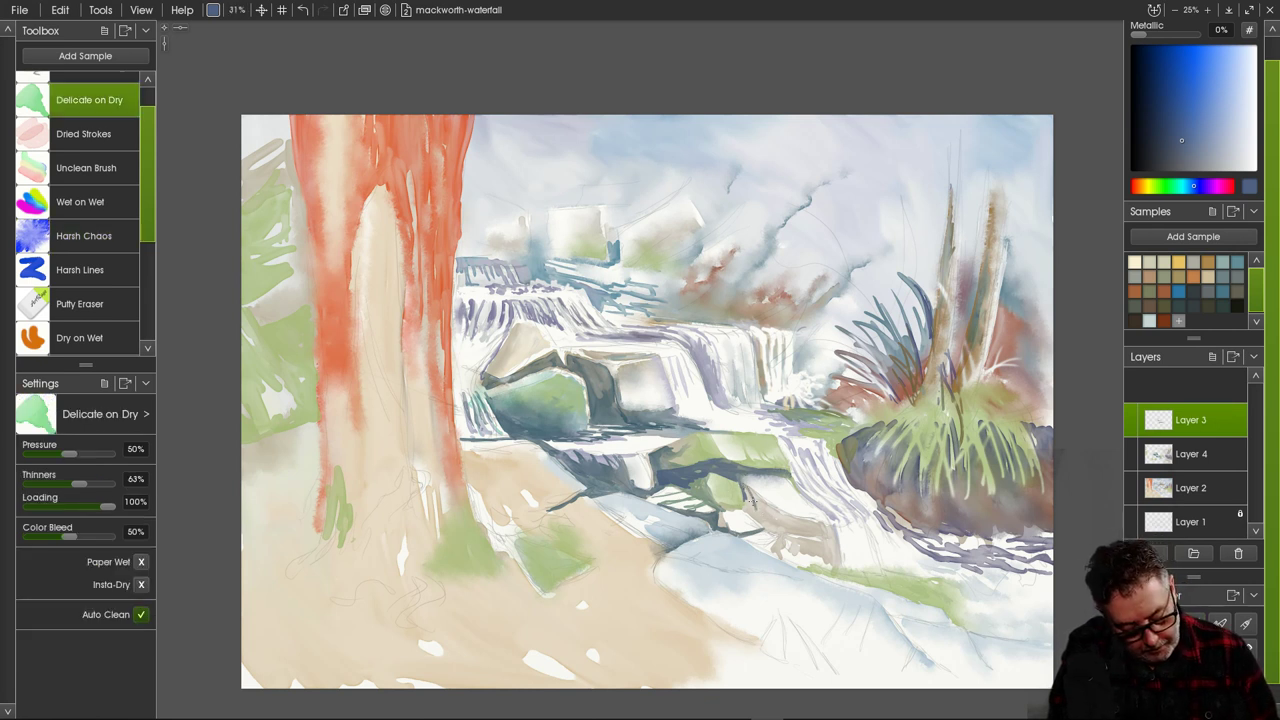
pyautogui.moveTo(750, 492)
pyautogui.mouseDown()
pyautogui.moveTo(776, 514)
pyautogui.moveTo(758, 516)
pyautogui.mouseUp()
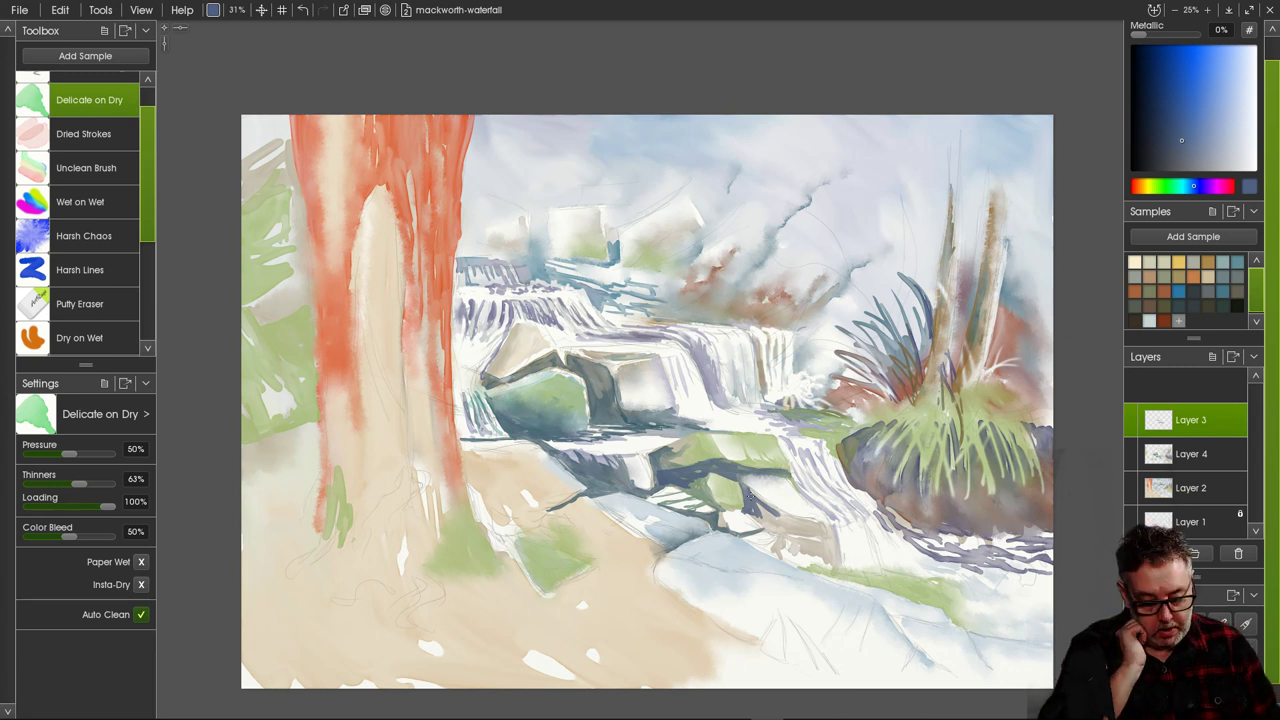
pyautogui.rightClick(764, 518)
pyautogui.click(882, 385)
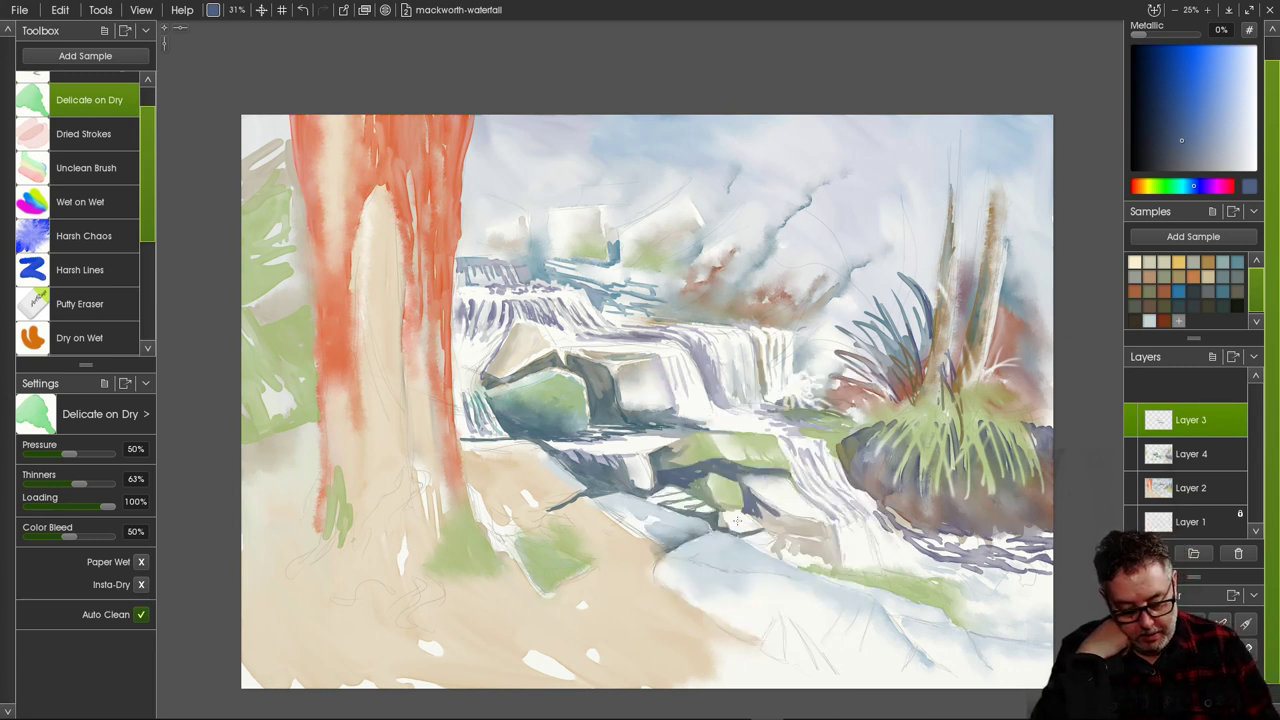
pyautogui.moveTo(756, 506); pyautogui.dragTo(811, 530)
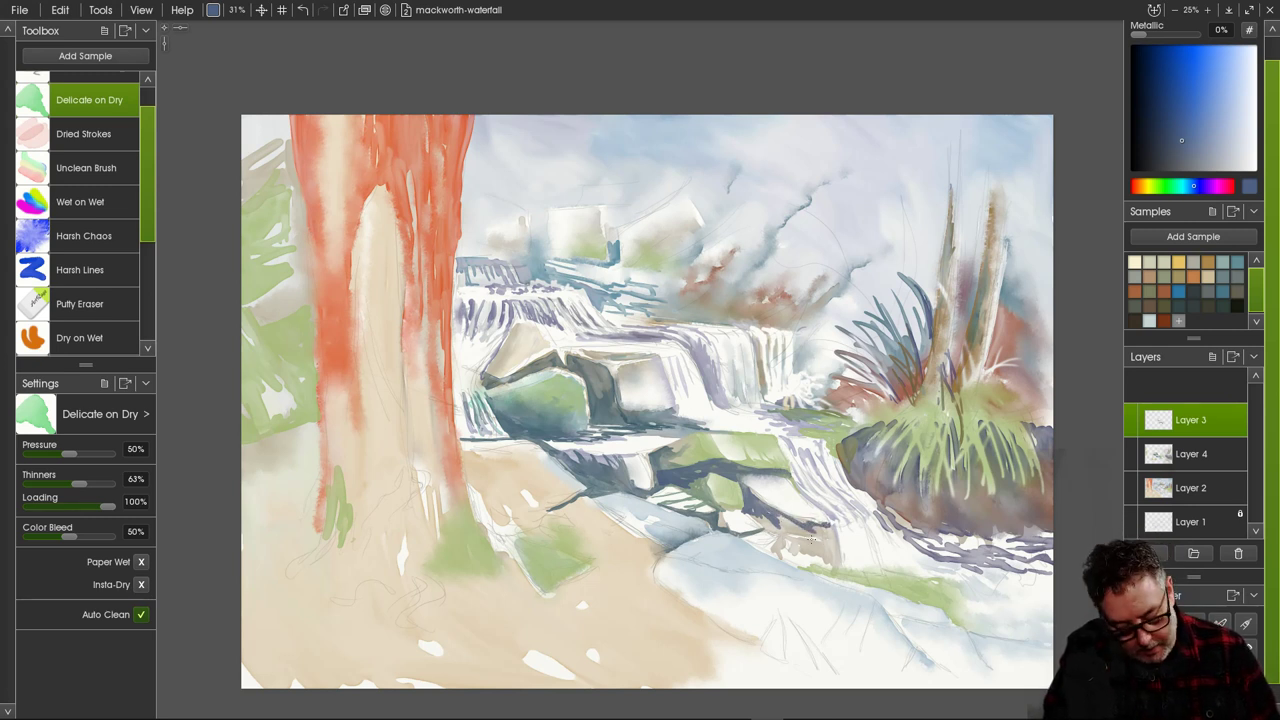
pyautogui.moveTo(811, 538)
pyautogui.mouseDown()
pyautogui.moveTo(828, 526)
pyautogui.moveTo(780, 520)
pyautogui.mouseUp()
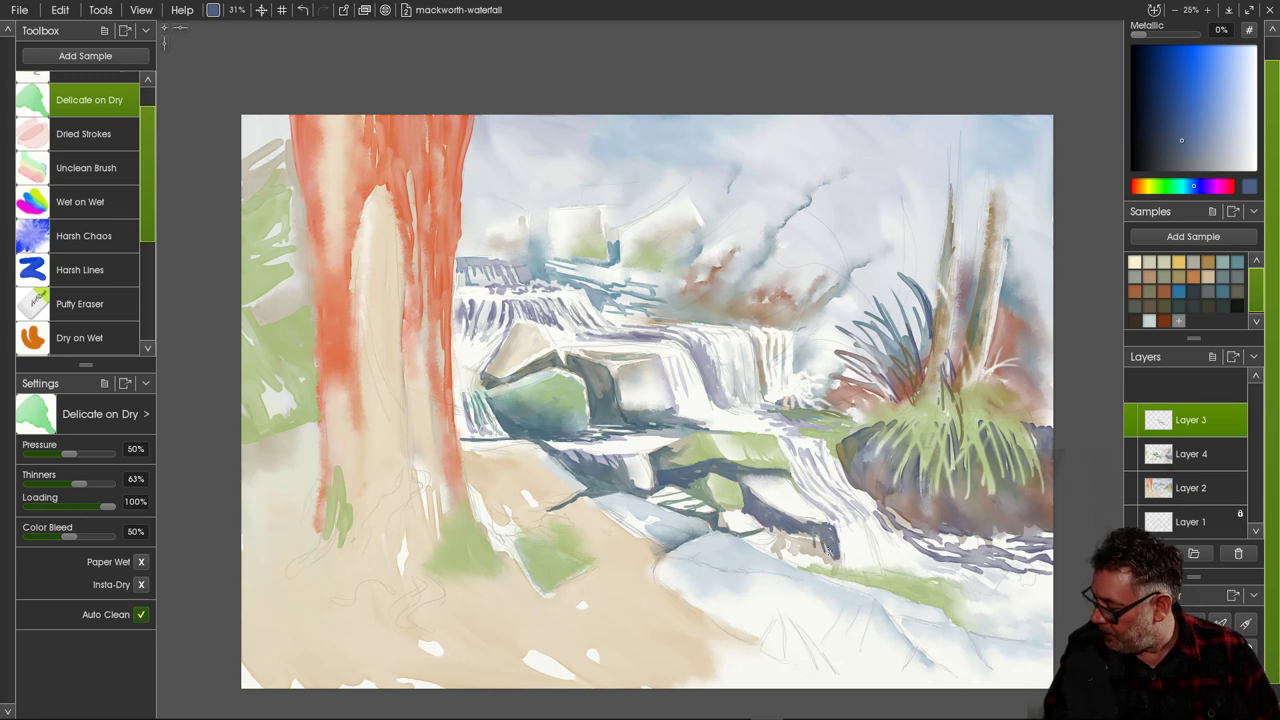
pyautogui.moveTo(826, 552); pyautogui.dragTo(808, 537)
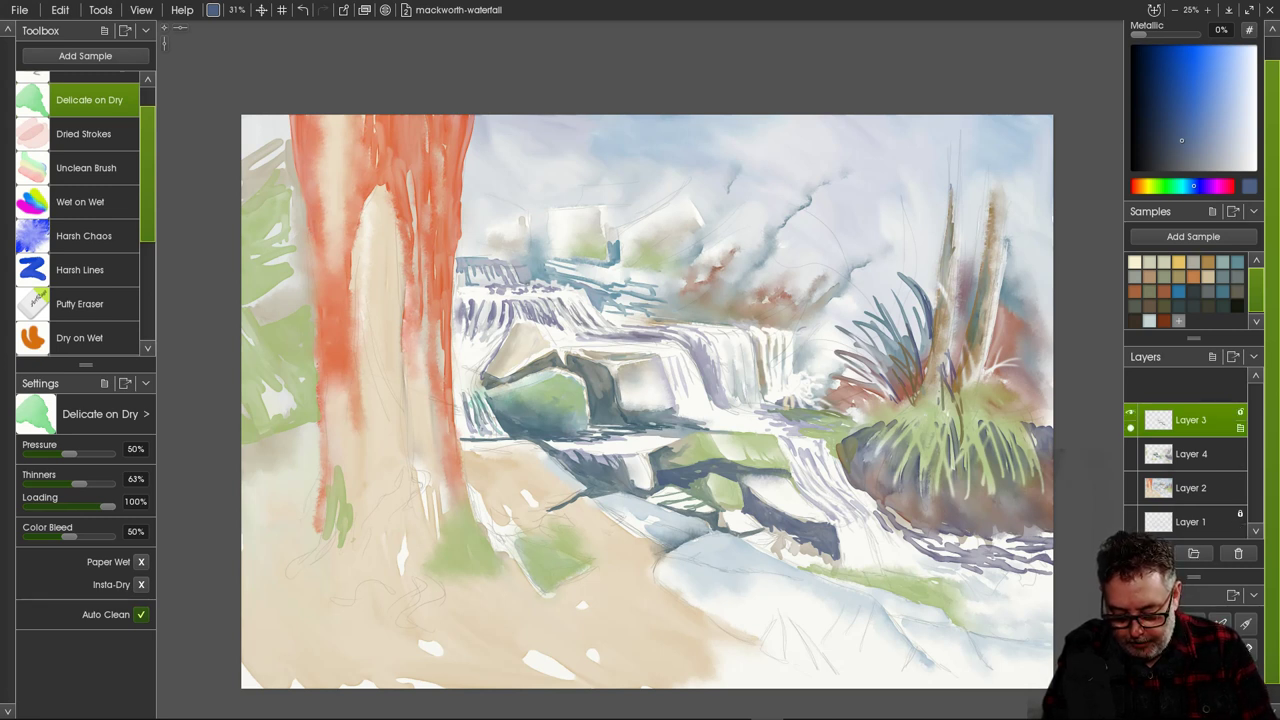
# Set Layer 3's blend mode to Watercolor.
pyautogui.rightClick(1190, 420)
pyautogui.moveTo(1150, 197)
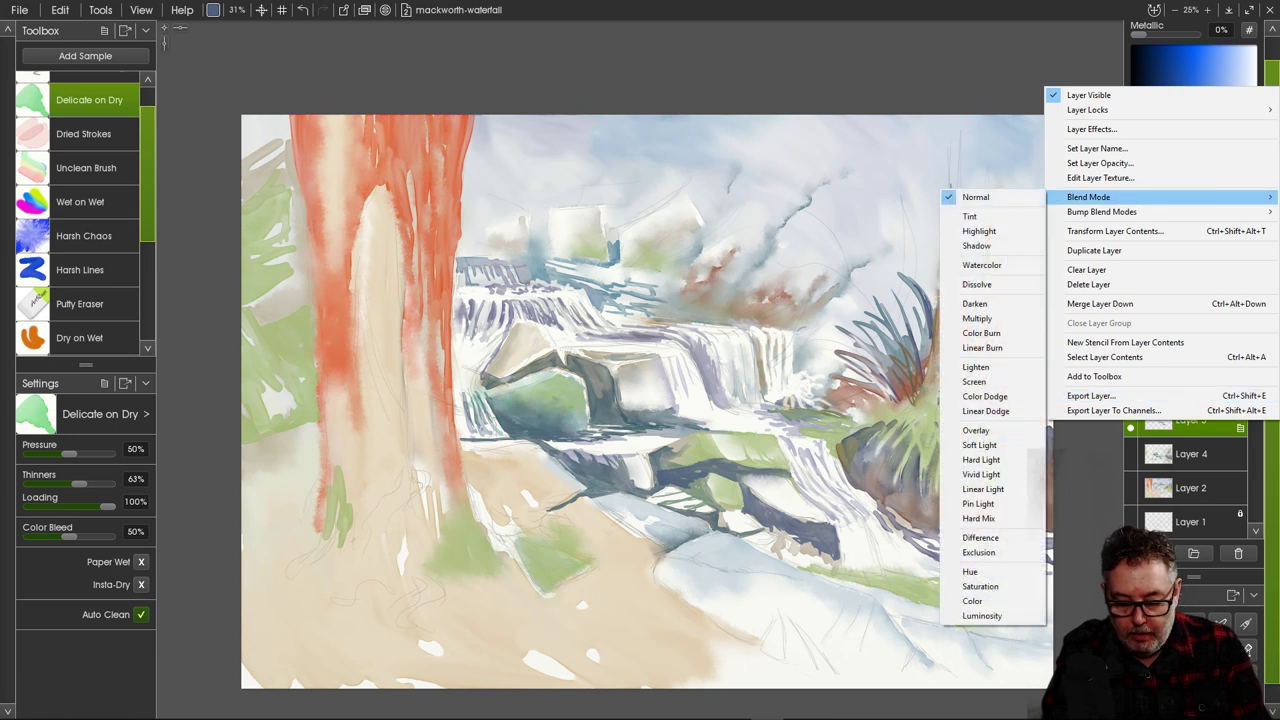
pyautogui.click(976, 264)
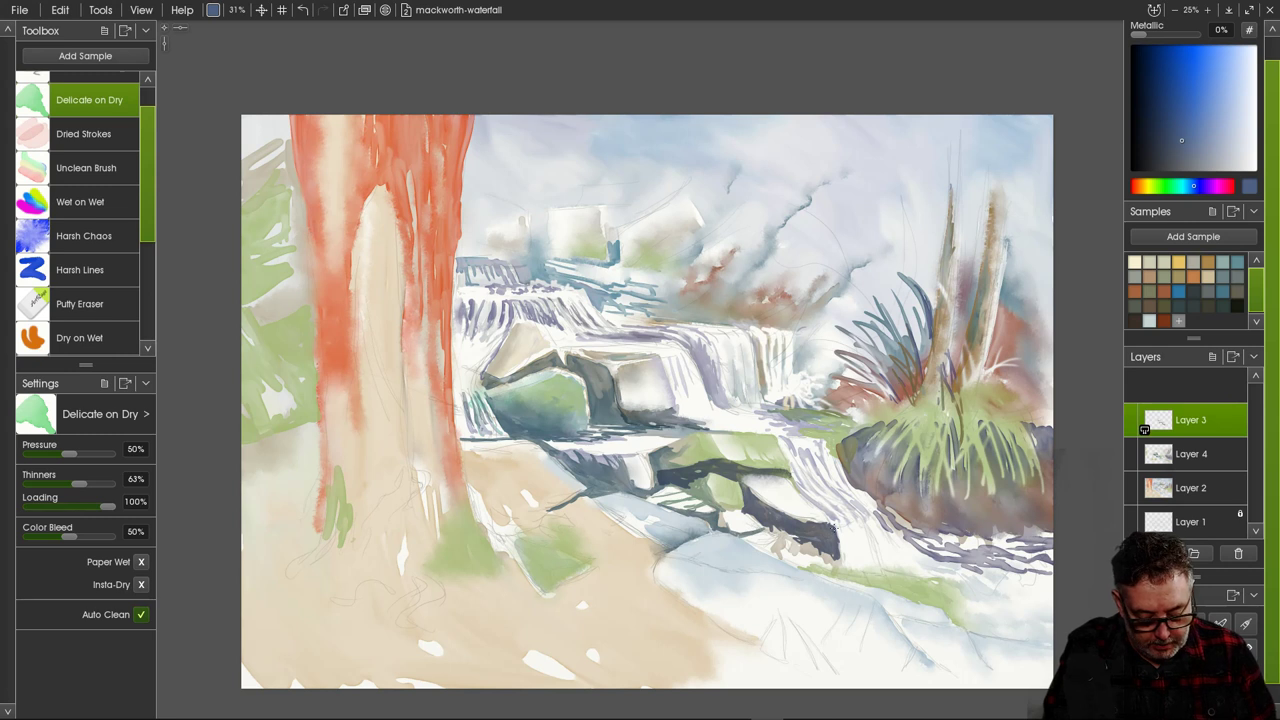
# Extend the dark blue shadows down the pale rock to its base, add cracks in its face, and shade the green bank below.
pyautogui.moveTo(834, 528)
pyautogui.mouseDown()
pyautogui.moveTo(829, 560)
pyautogui.moveTo(848, 560)
pyautogui.mouseUp()
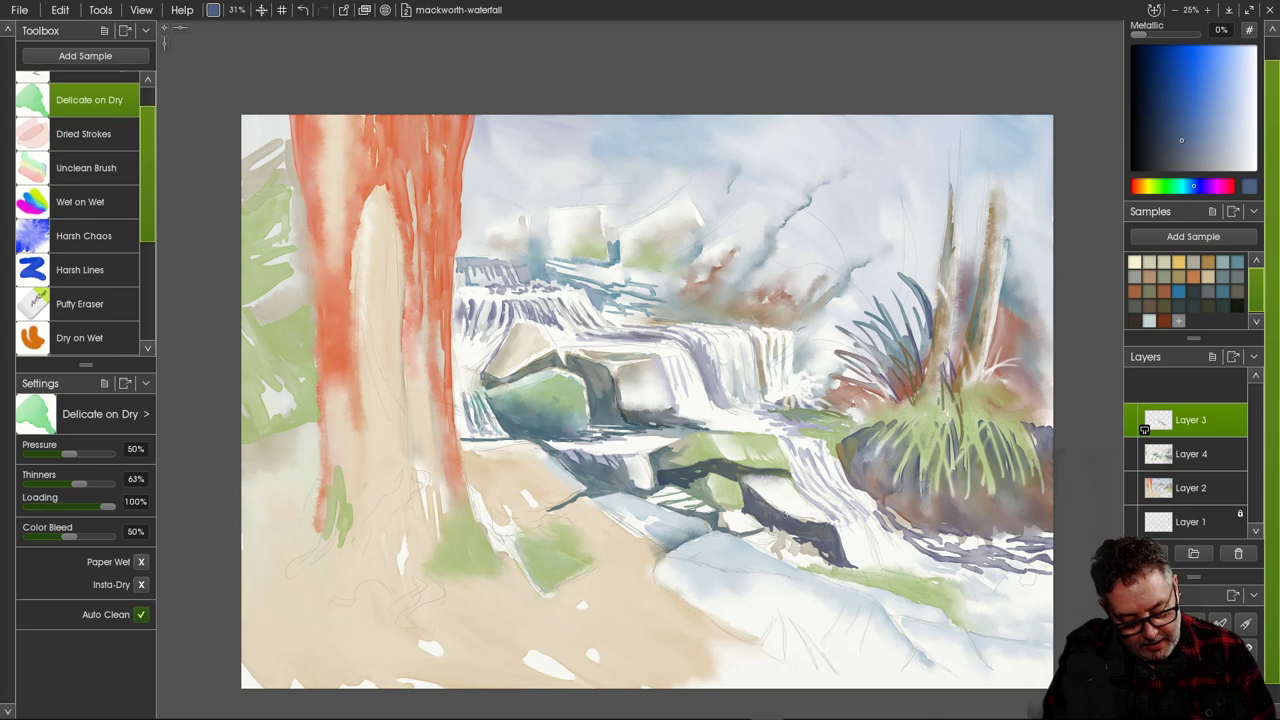
pyautogui.moveTo(833, 522); pyautogui.dragTo(786, 516)
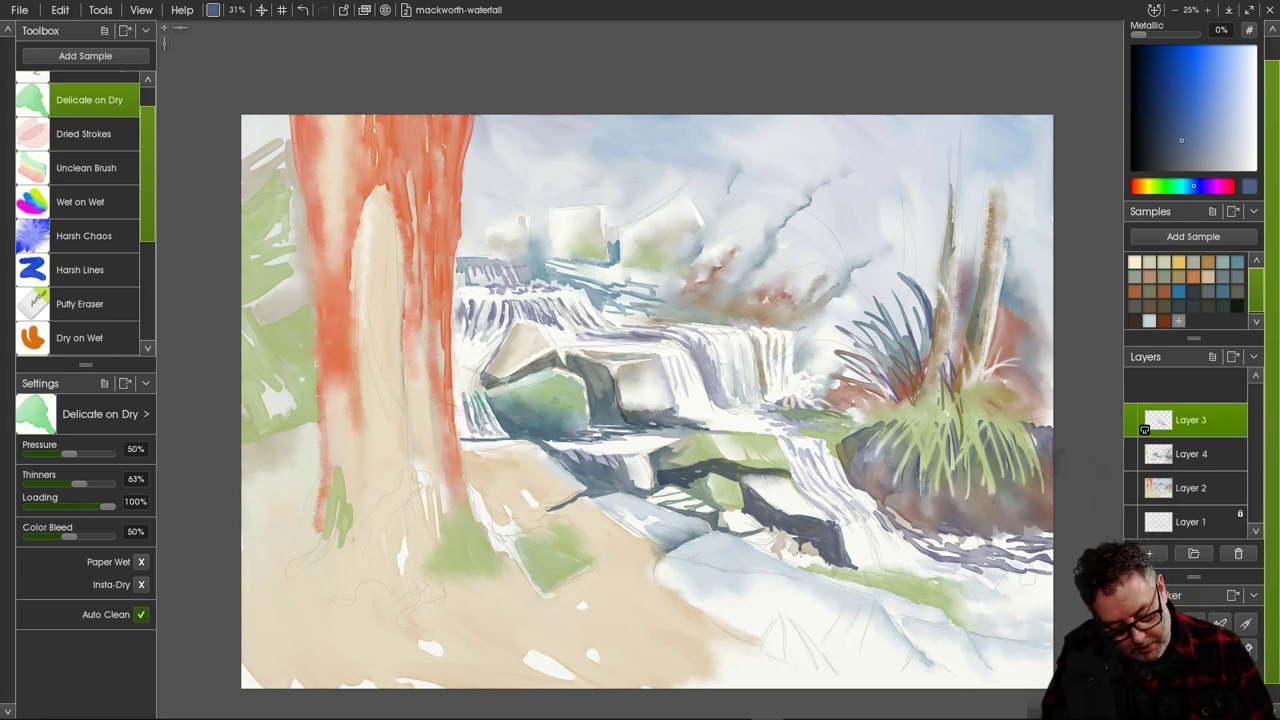
pyautogui.moveTo(794, 532)
pyautogui.mouseDown()
pyautogui.moveTo(786, 560)
pyautogui.moveTo(806, 558)
pyautogui.mouseUp()
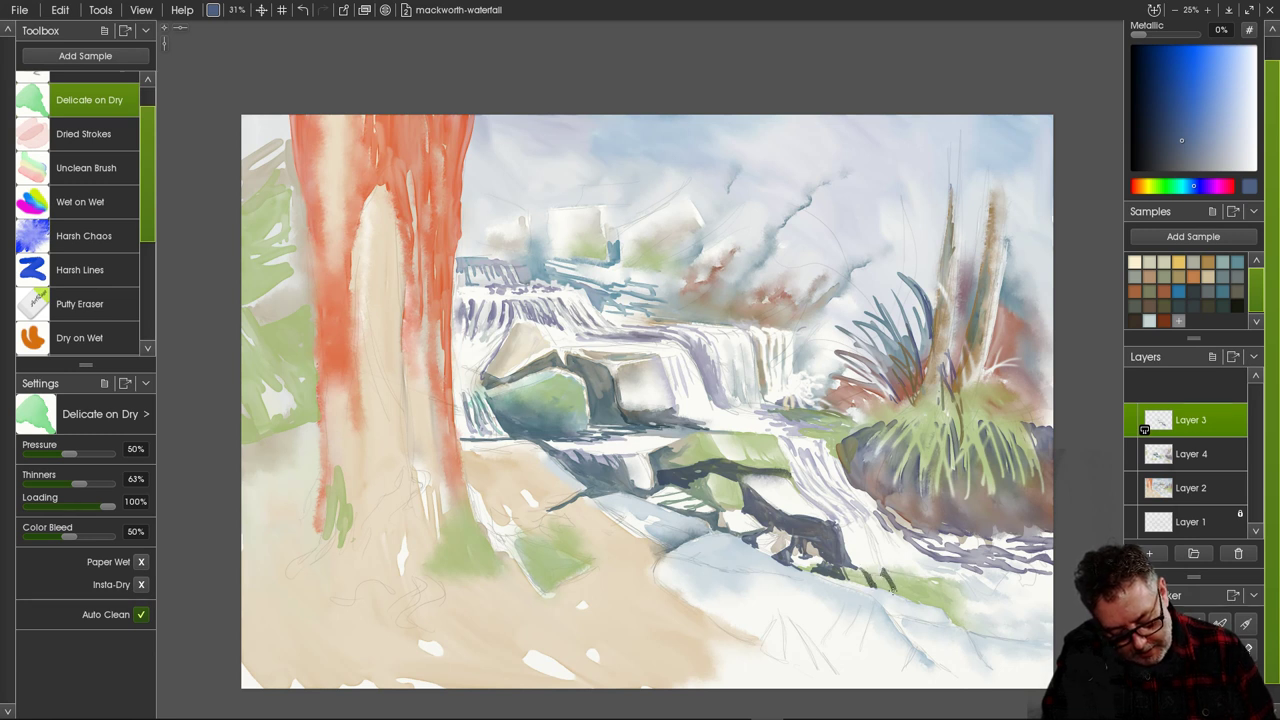
pyautogui.moveTo(884, 573); pyautogui.dragTo(891, 589)
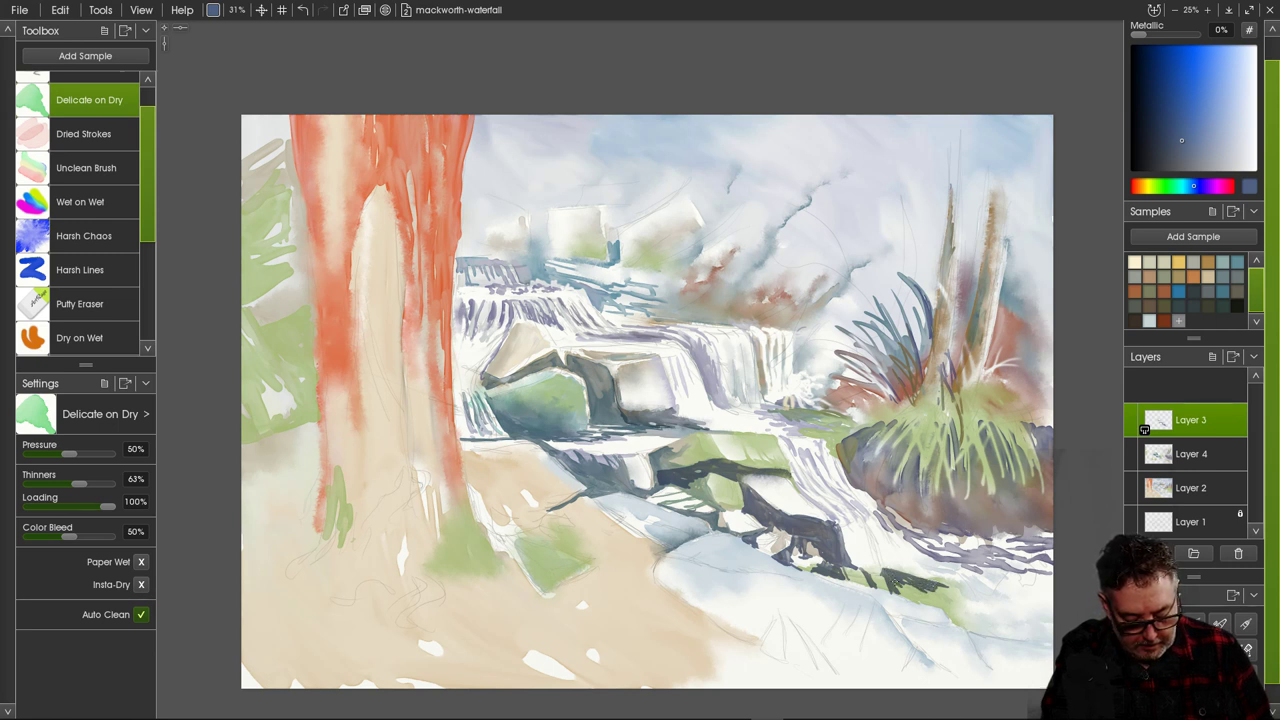
# Blend the green bank's shadows with Harsh Chaos and add fine dark strokes to the middle rocks and small cascade with Delicate on Dry.
pyautogui.press('5')
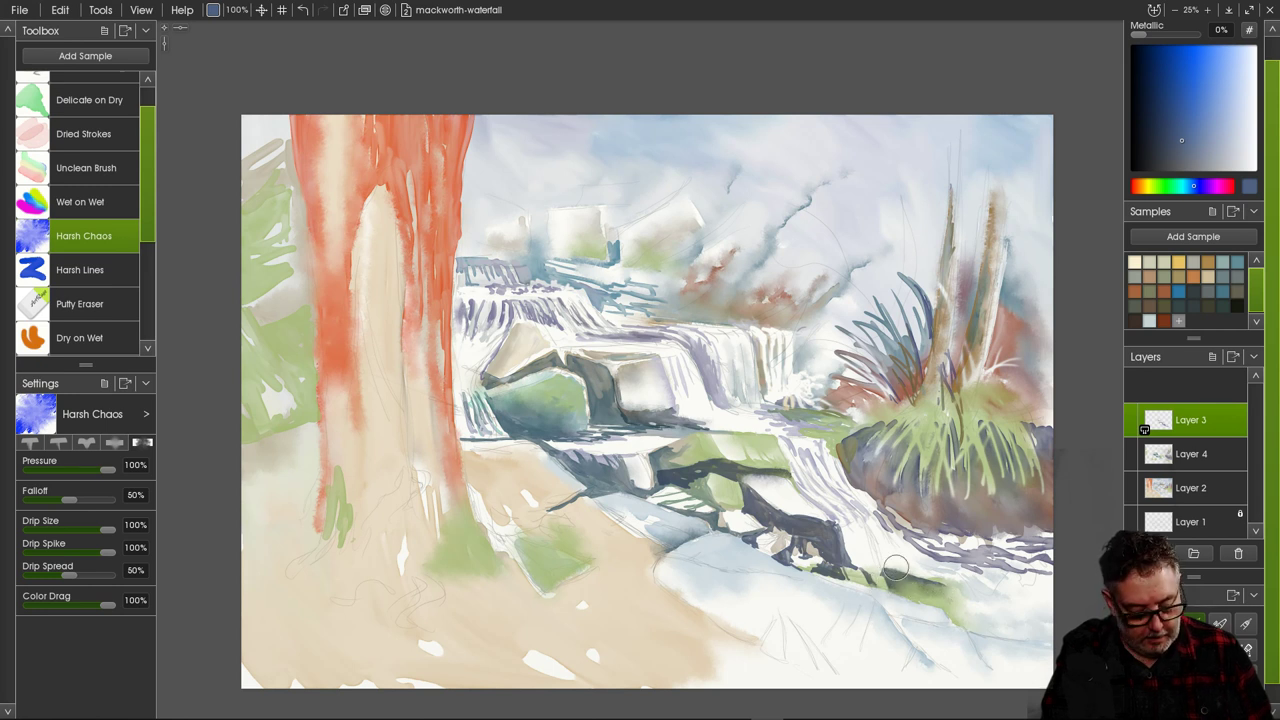
pyautogui.click(89, 100)
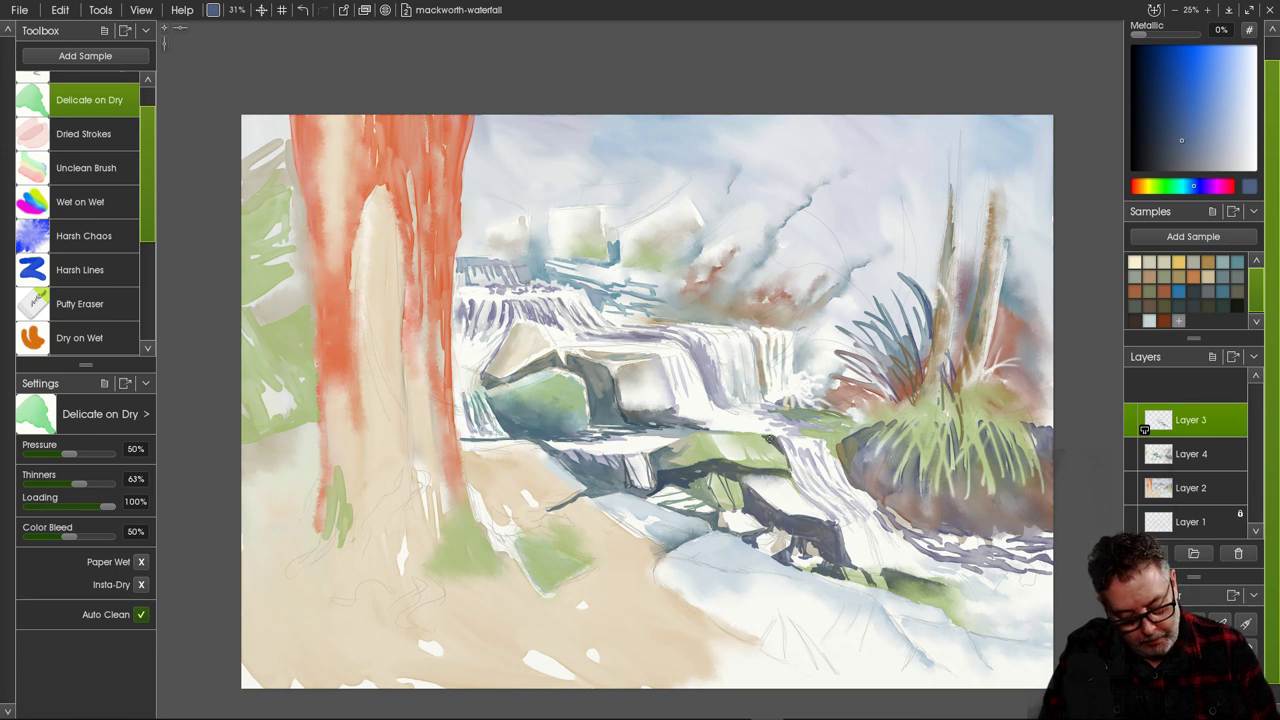
pyautogui.click(84, 236)
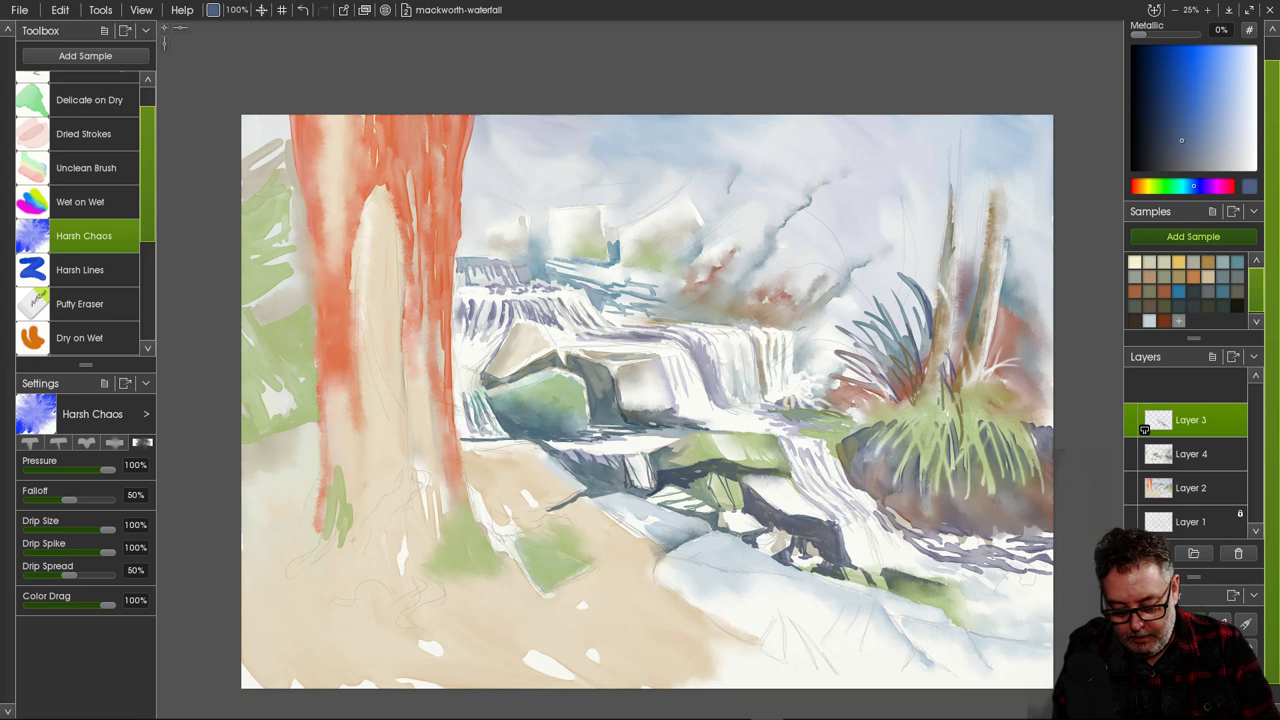
# Paint dark brown bark shadows down the right edge of the red tree trunk to its base, using Delicate on Dry at 100%.
pyautogui.click(1149, 306)
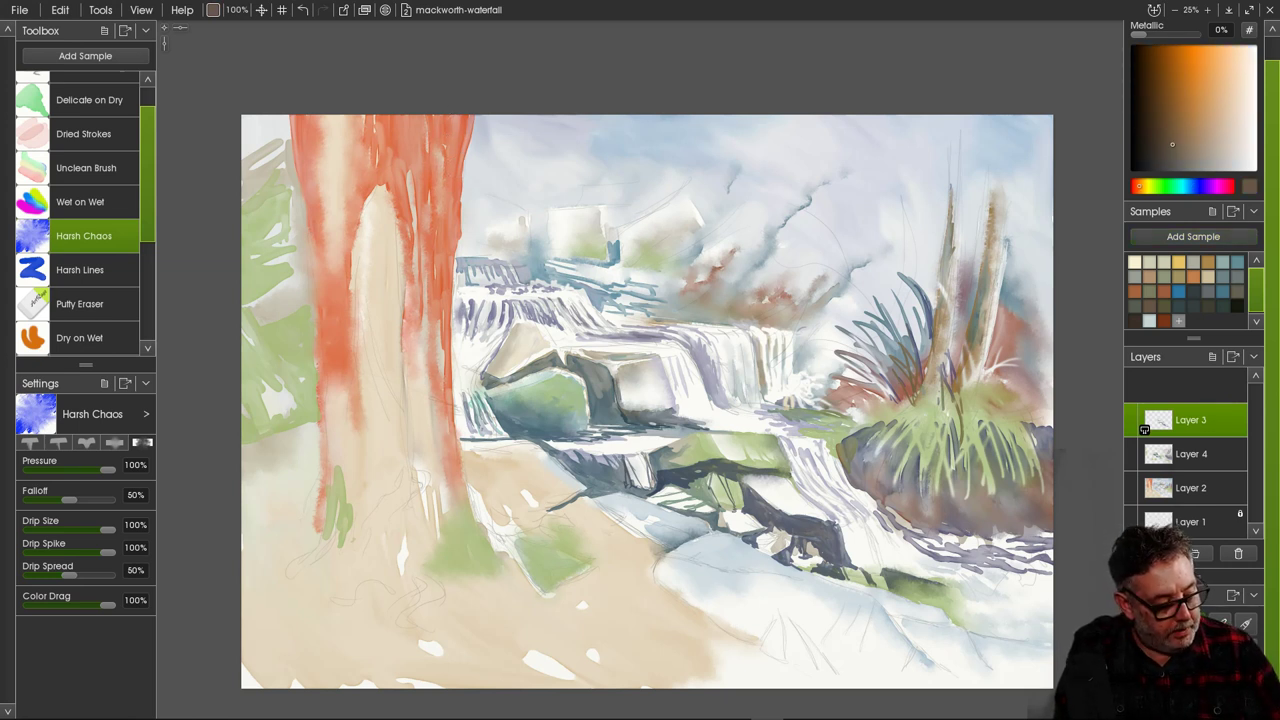
pyautogui.click(89, 100)
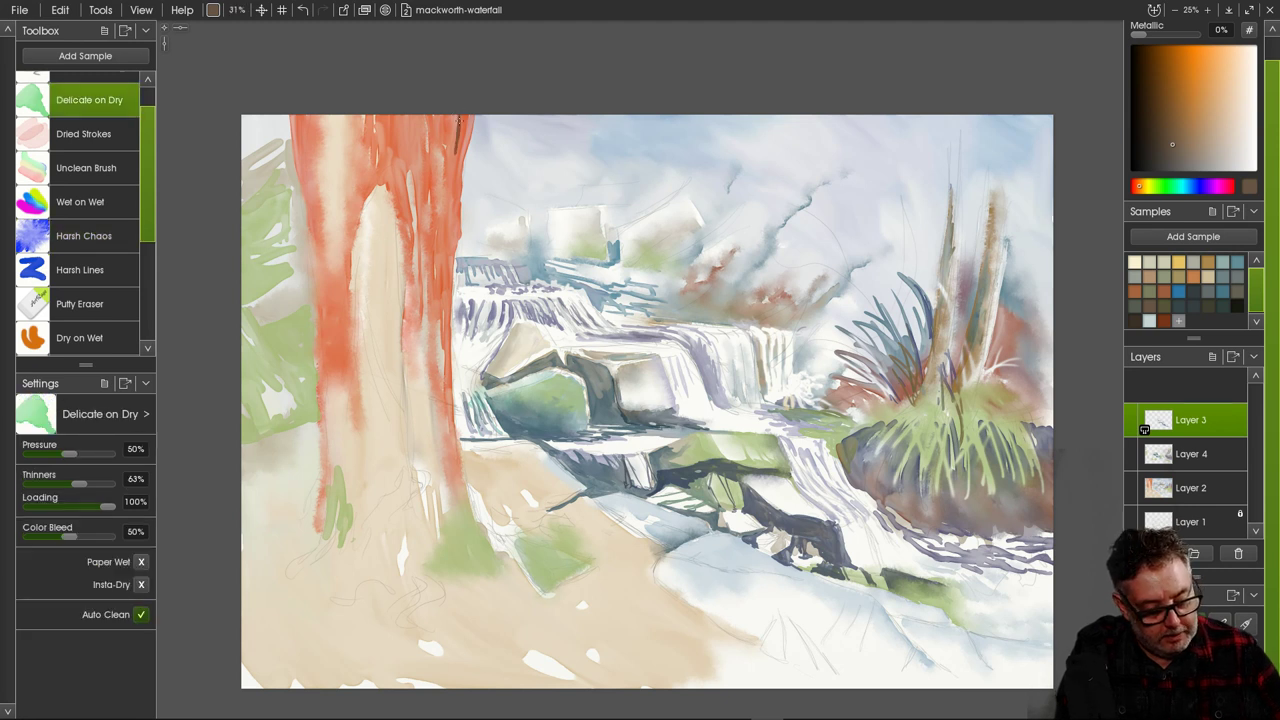
pyautogui.press(']')
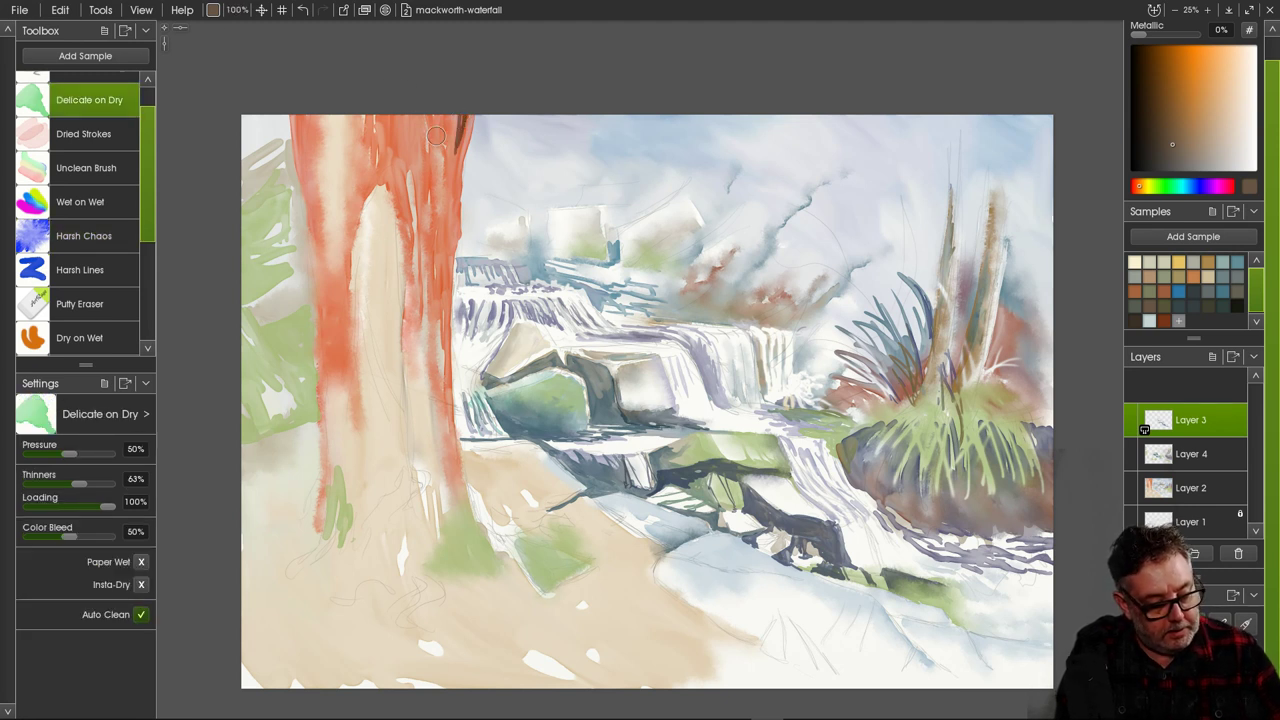
pyautogui.moveTo(468, 116); pyautogui.dragTo(452, 176)
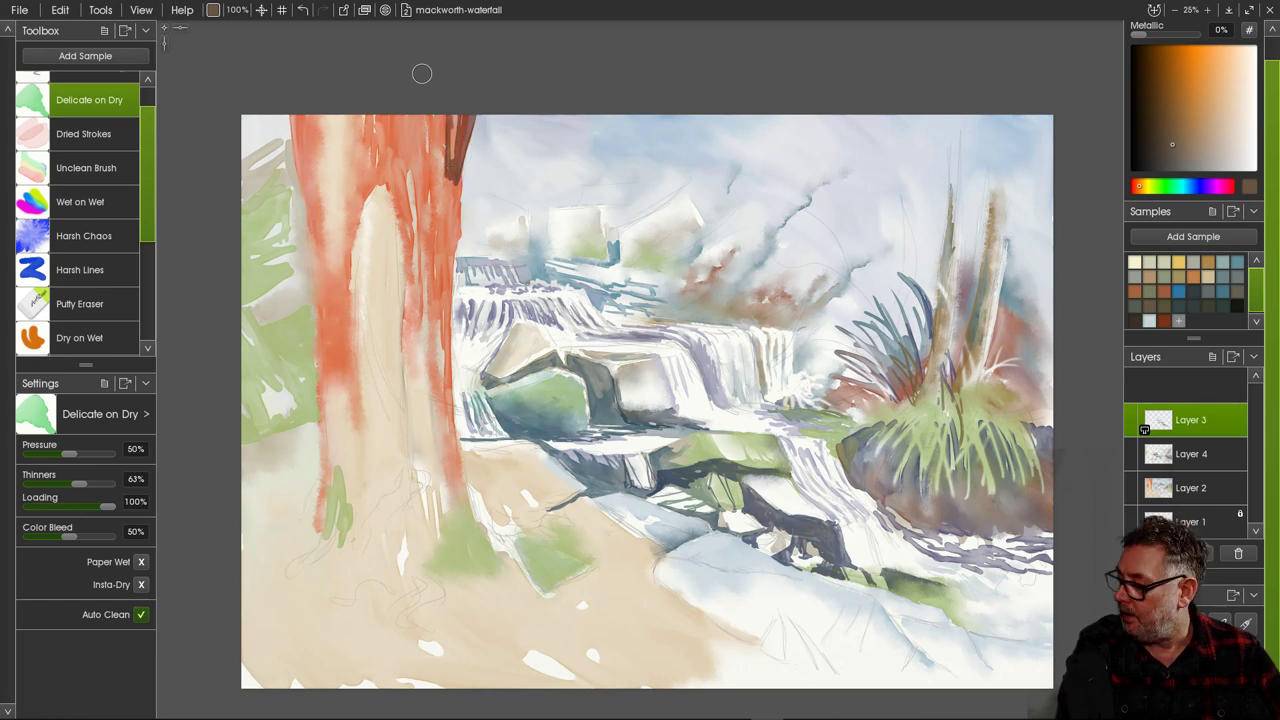
pyautogui.rightClick(444, 202)
pyautogui.click(443, 202)
pyautogui.moveTo(451, 162)
pyautogui.mouseDown()
pyautogui.moveTo(458, 240)
pyautogui.moveTo(452, 272)
pyautogui.moveTo(448, 212)
pyautogui.moveTo(443, 300)
pyautogui.moveTo(422, 260)
pyautogui.moveTo(450, 310)
pyautogui.moveTo(437, 282)
pyautogui.mouseUp()
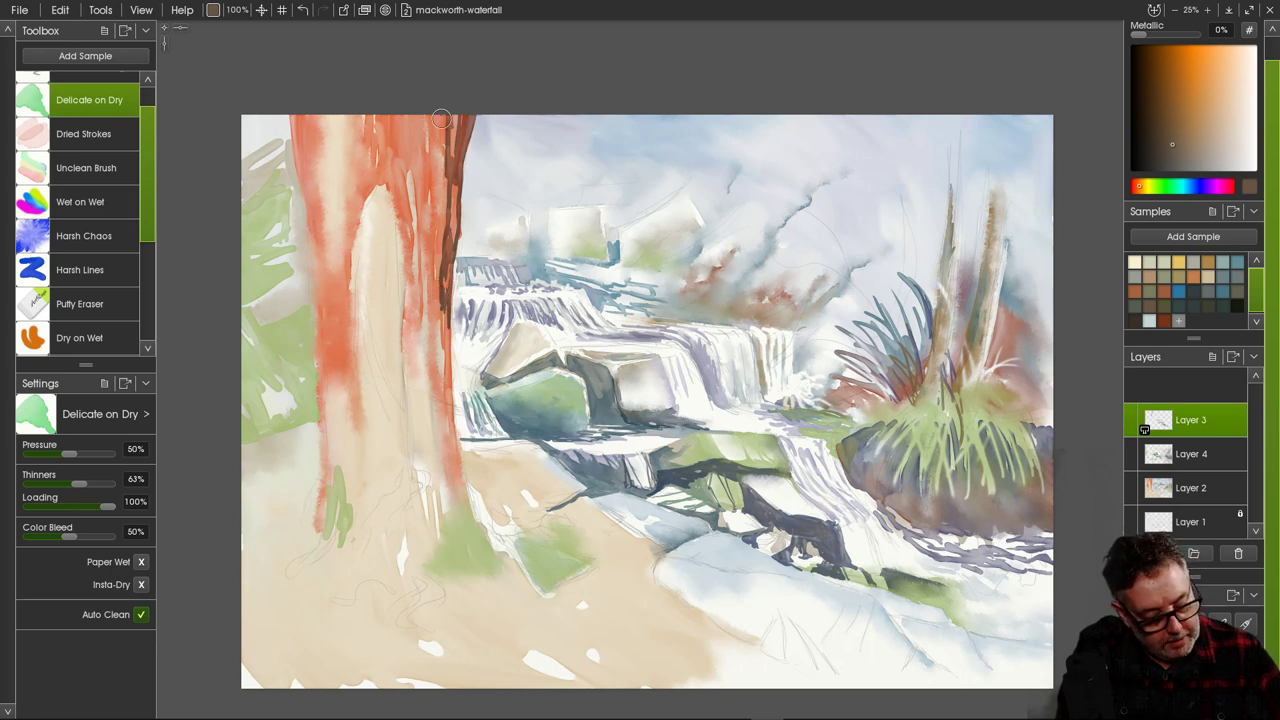
pyautogui.moveTo(441, 119); pyautogui.dragTo(436, 372)
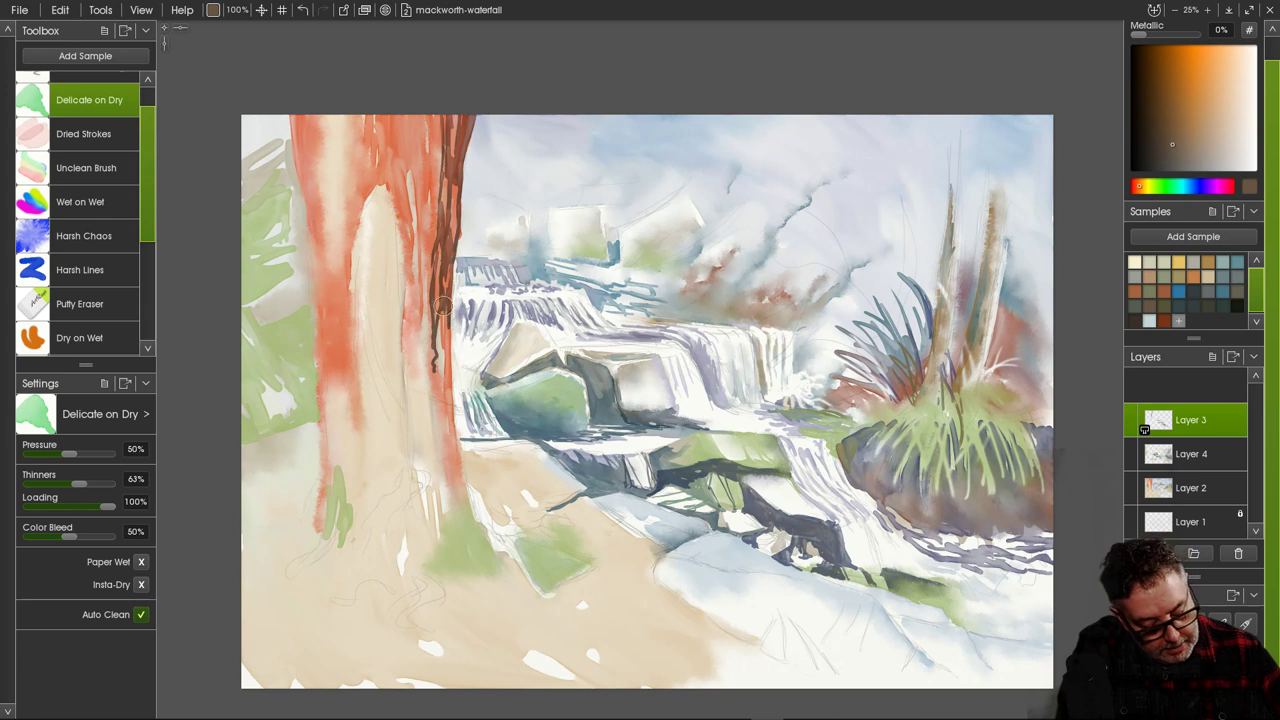
pyautogui.moveTo(442, 308); pyautogui.dragTo(437, 418)
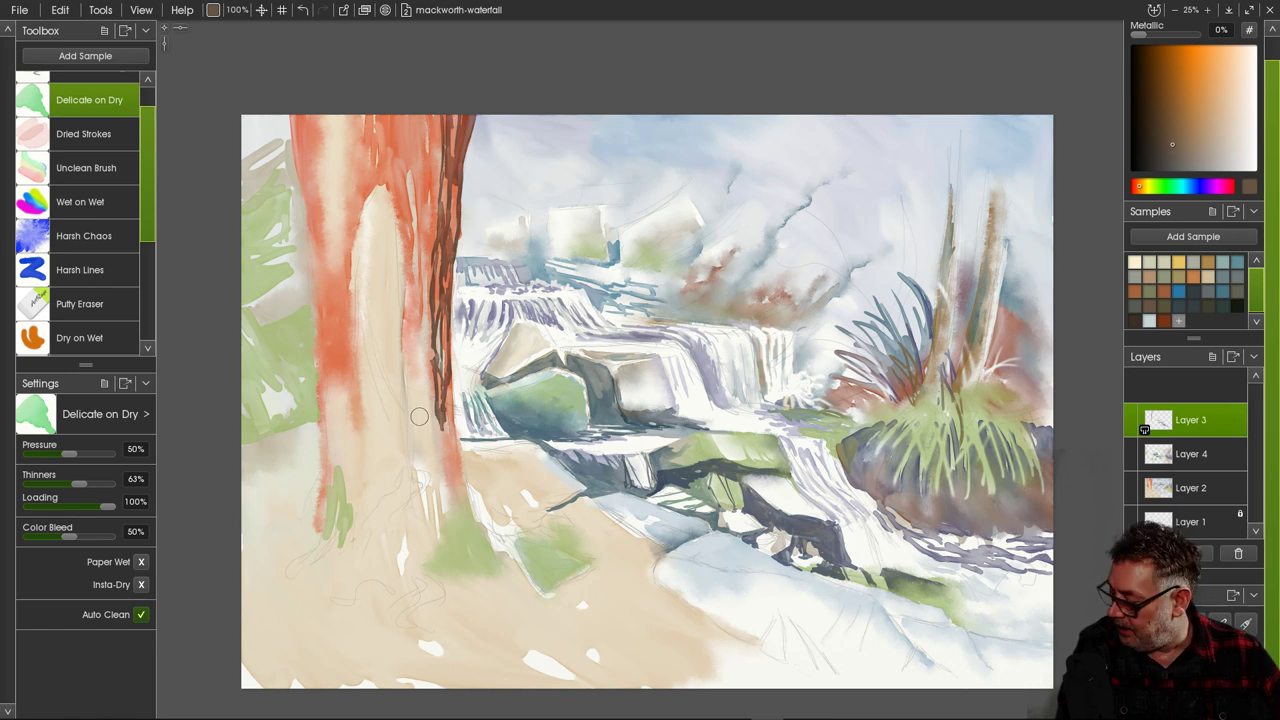
pyautogui.moveTo(447, 369)
pyautogui.mouseDown()
pyautogui.moveTo(461, 500)
pyautogui.moveTo(456, 462)
pyautogui.mouseUp()
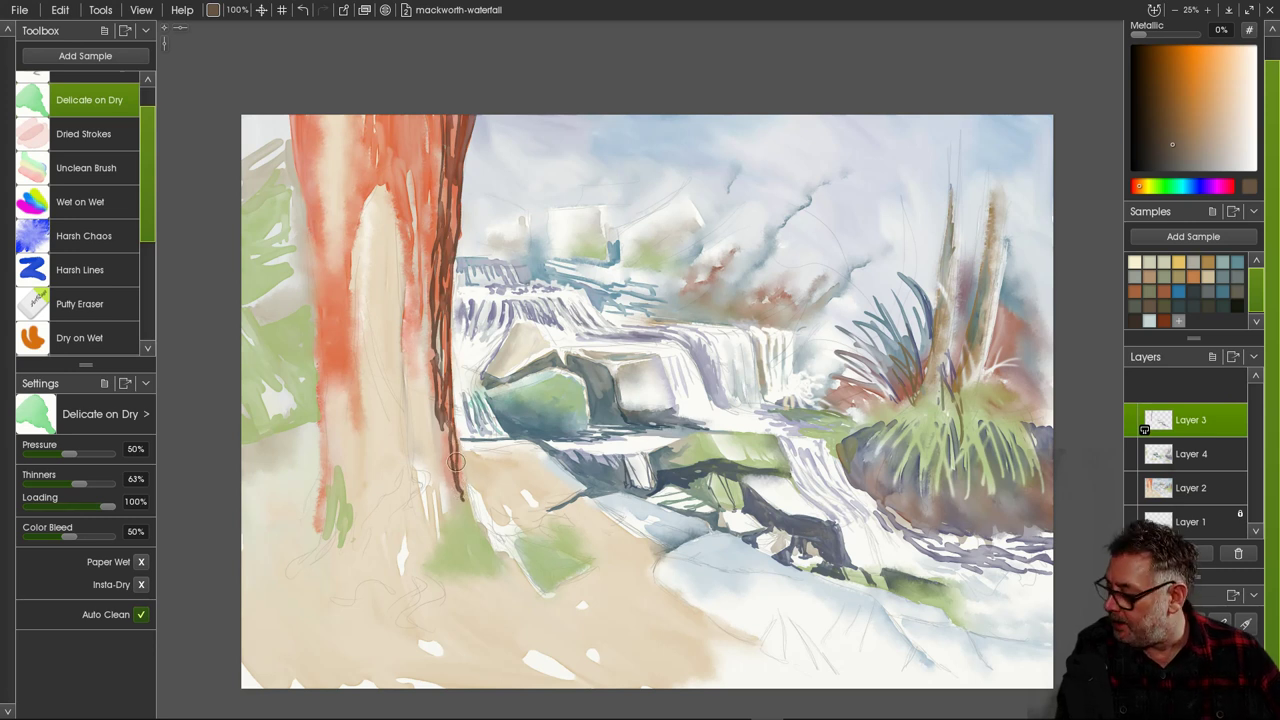
# Paint brown bark lines down the trunk and around its pale hollow, and soften the hollow's outline with Harsh Chaos.
pyautogui.moveTo(432, 112)
pyautogui.mouseDown()
pyautogui.moveTo(434, 175)
pyautogui.moveTo(430, 112)
pyautogui.moveTo(412, 129)
pyautogui.moveTo(427, 215)
pyautogui.moveTo(434, 160)
pyautogui.moveTo(422, 271)
pyautogui.moveTo(423, 241)
pyautogui.moveTo(413, 250)
pyautogui.moveTo(431, 219)
pyautogui.moveTo(426, 376)
pyautogui.mouseUp()
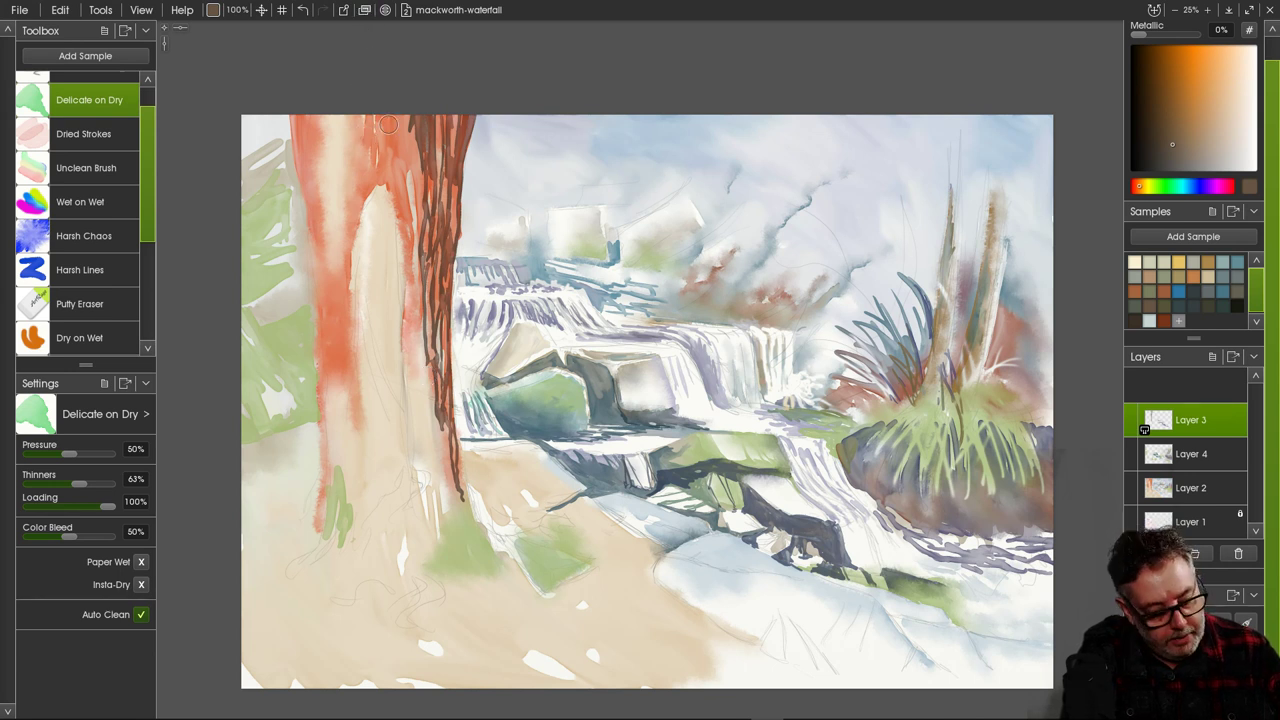
pyautogui.moveTo(389, 128)
pyautogui.mouseDown()
pyautogui.moveTo(391, 187)
pyautogui.moveTo(375, 178)
pyautogui.moveTo(388, 186)
pyautogui.mouseUp()
pyautogui.moveTo(387, 117)
pyautogui.mouseDown()
pyautogui.moveTo(399, 204)
pyautogui.moveTo(377, 178)
pyautogui.moveTo(362, 208)
pyautogui.moveTo(375, 199)
pyautogui.moveTo(386, 229)
pyautogui.moveTo(376, 189)
pyautogui.moveTo(389, 184)
pyautogui.moveTo(404, 285)
pyautogui.moveTo(409, 249)
pyautogui.moveTo(408, 424)
pyautogui.mouseUp()
pyautogui.click(84, 235)
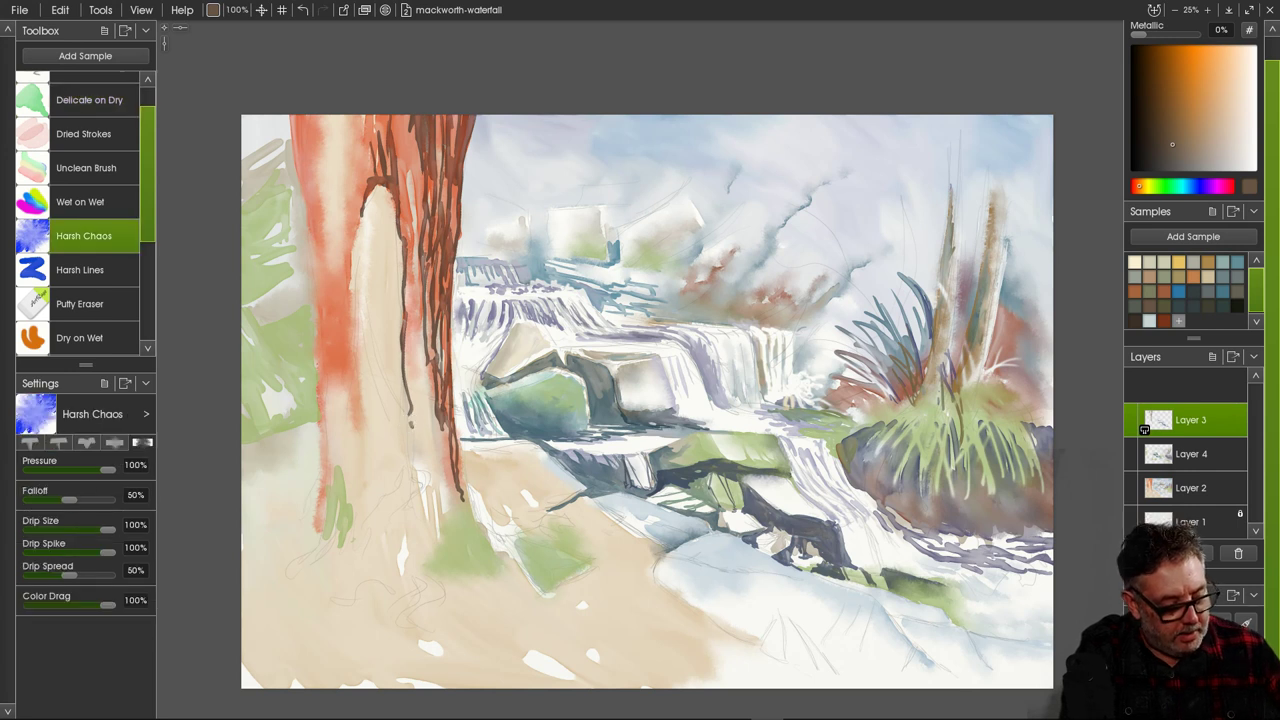
pyautogui.moveTo(379, 181); pyautogui.dragTo(388, 189)
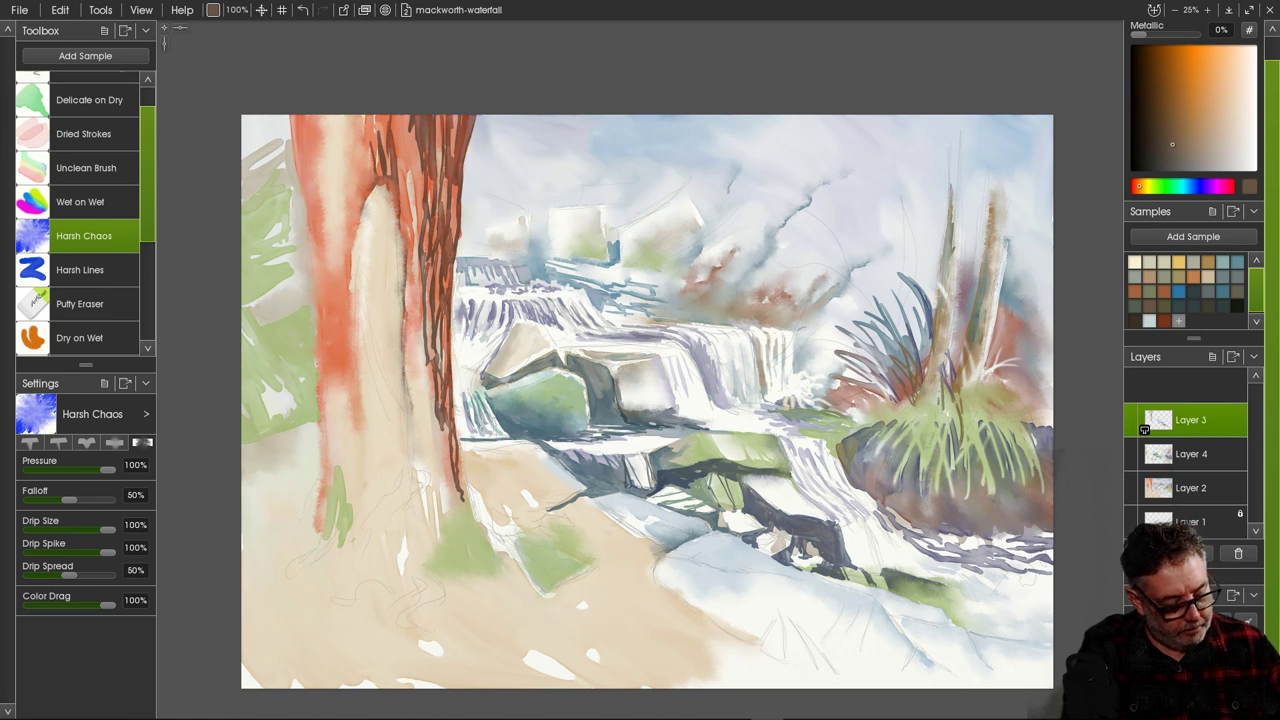
# Paint brown bark lines down the trunk's upper left side using Delicate on Dry at 100%, and blend them with Harsh Chaos.
pyautogui.click(56, 102)
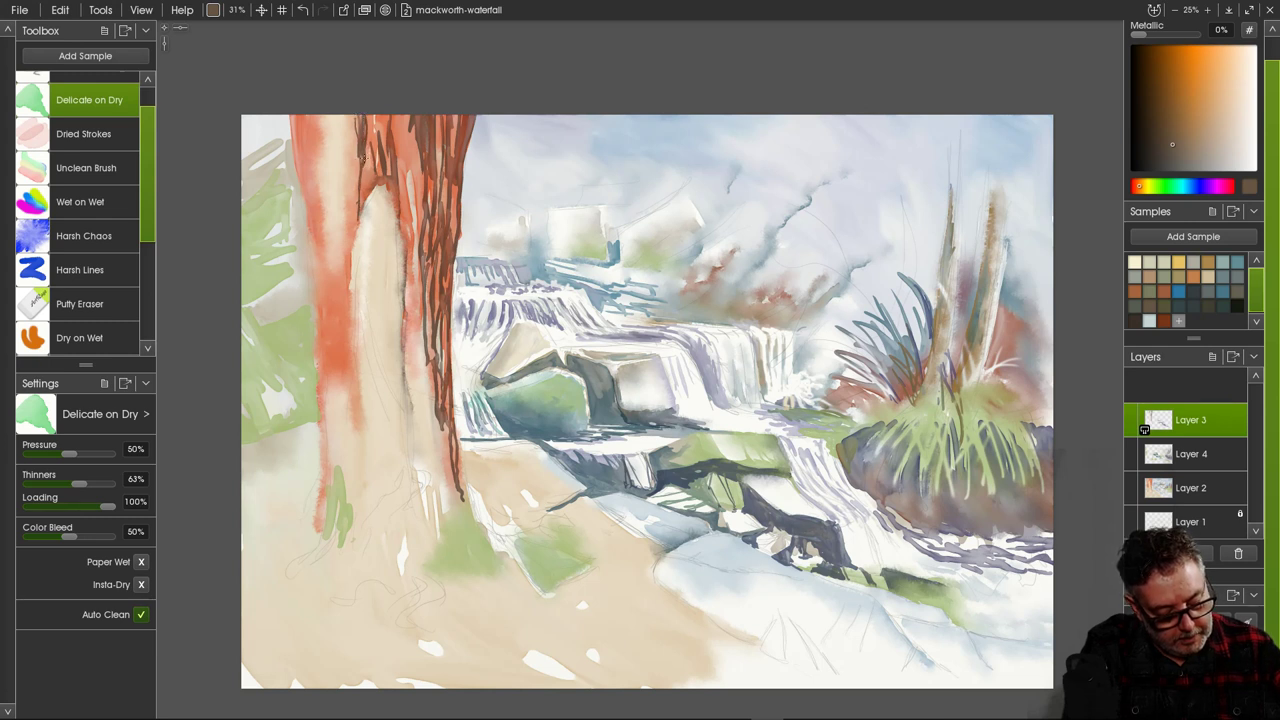
pyautogui.press(']')
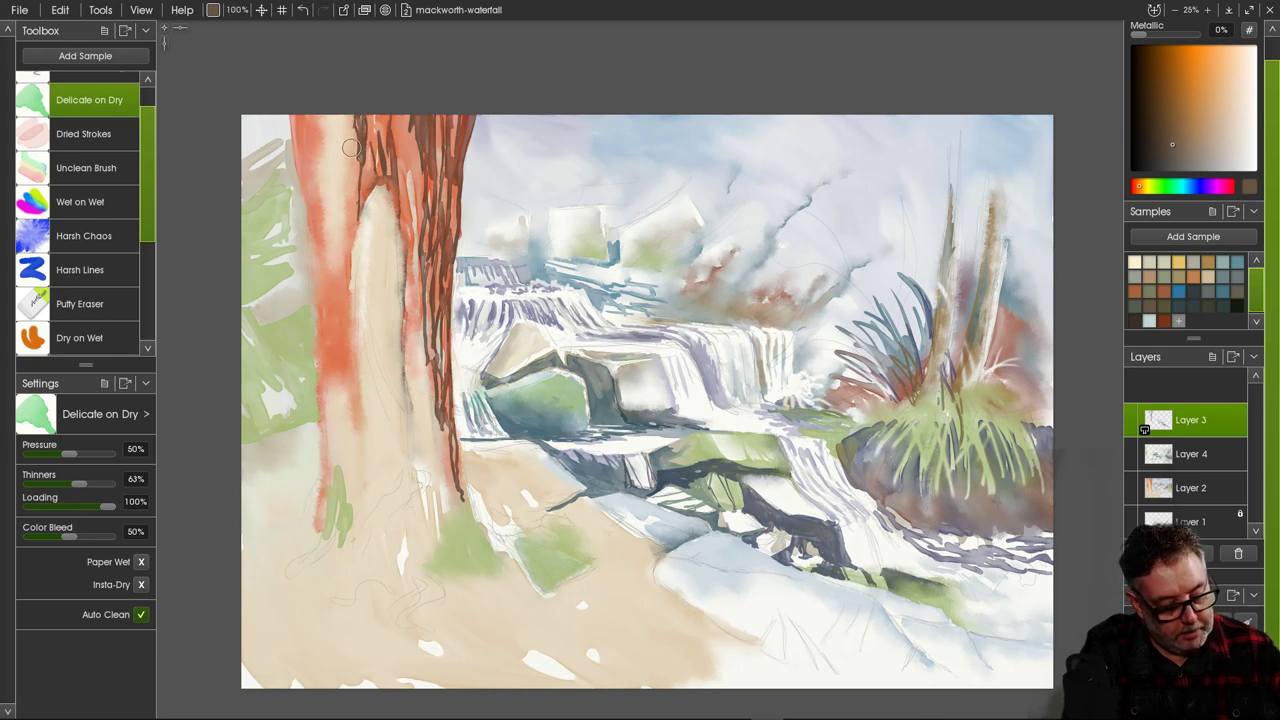
pyautogui.moveTo(340, 125); pyautogui.dragTo(349, 266)
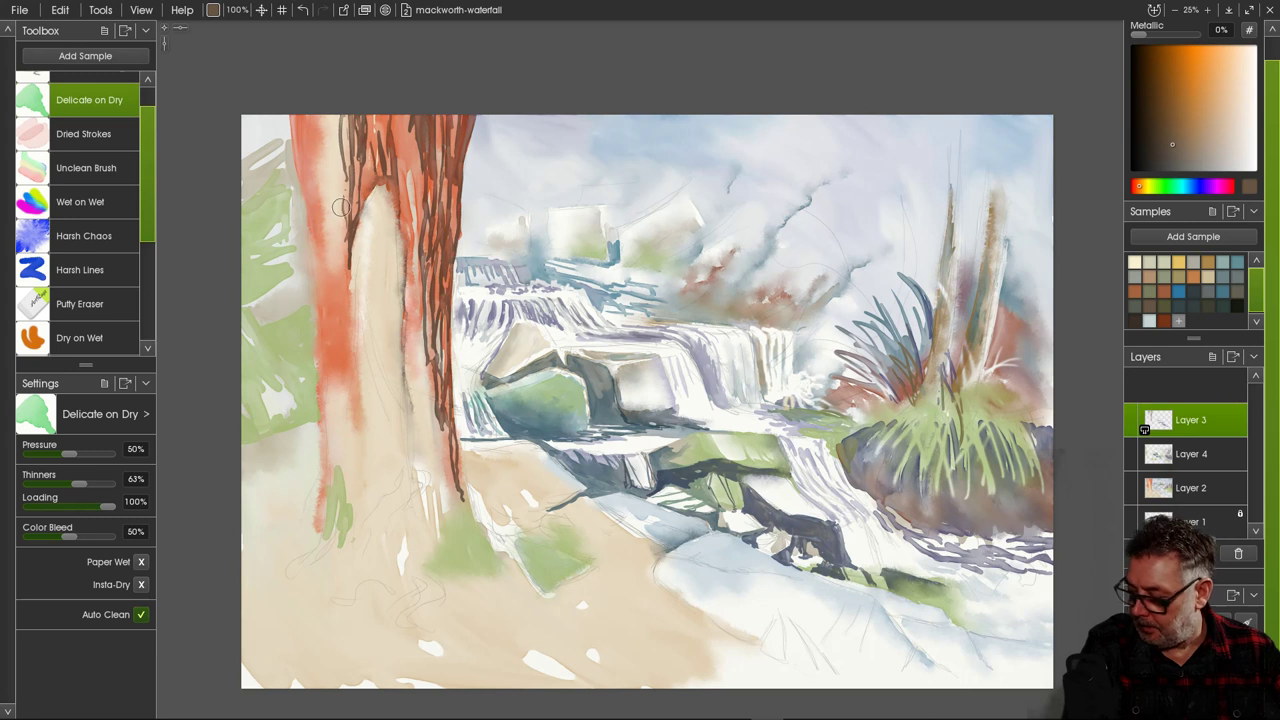
pyautogui.moveTo(339, 151); pyautogui.dragTo(342, 249)
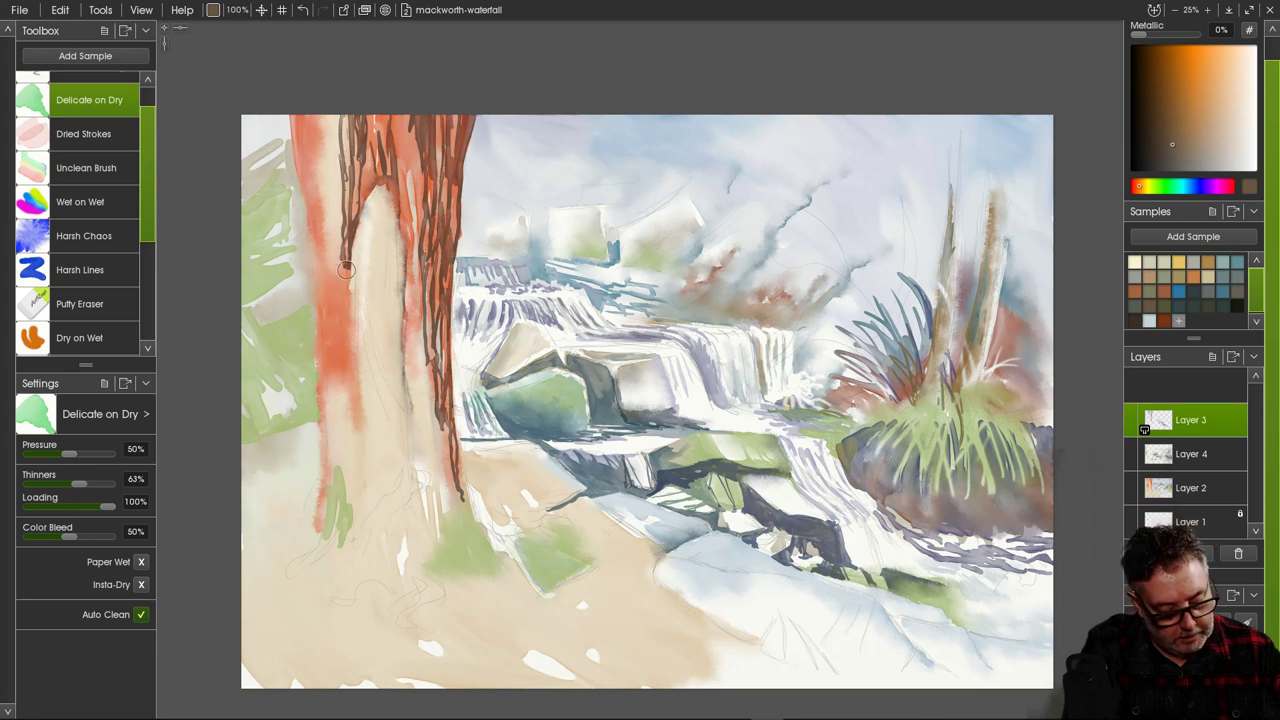
pyautogui.moveTo(323, 110)
pyautogui.mouseDown()
pyautogui.moveTo(330, 200)
pyautogui.moveTo(331, 176)
pyautogui.moveTo(336, 212)
pyautogui.mouseUp()
pyautogui.moveTo(328, 159)
pyautogui.mouseDown()
pyautogui.moveTo(336, 245)
pyautogui.moveTo(334, 228)
pyautogui.mouseUp()
pyautogui.moveTo(314, 116); pyautogui.dragTo(325, 191)
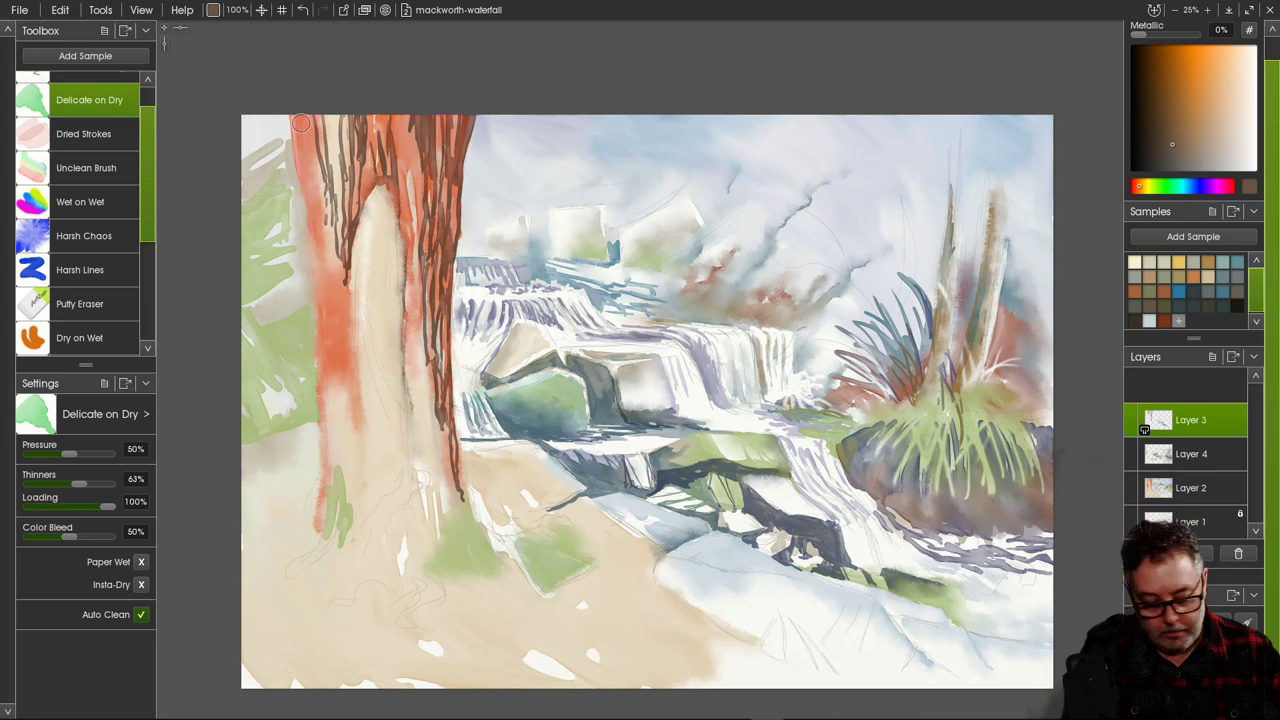
pyautogui.moveTo(295, 100); pyautogui.dragTo(322, 230)
pyautogui.moveTo(312, 168)
pyautogui.mouseDown()
pyautogui.moveTo(326, 282)
pyautogui.moveTo(324, 240)
pyautogui.moveTo(345, 302)
pyautogui.moveTo(348, 263)
pyautogui.moveTo(324, 339)
pyautogui.mouseUp()
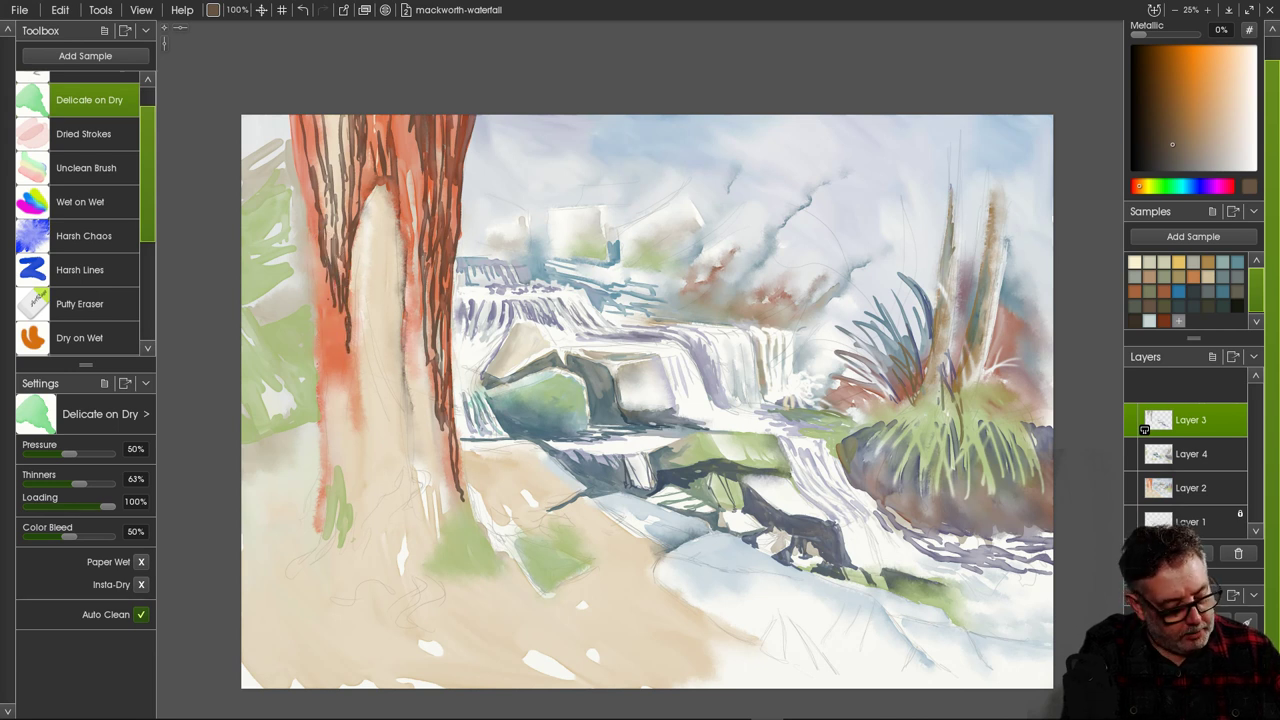
pyautogui.click(84, 236)
pyautogui.moveTo(320, 230)
pyautogui.mouseDown()
pyautogui.moveTo(330, 268)
pyautogui.moveTo(336, 245)
pyautogui.moveTo(348, 373)
pyautogui.moveTo(337, 173)
pyautogui.moveTo(338, 200)
pyautogui.moveTo(331, 156)
pyautogui.moveTo(338, 246)
pyautogui.moveTo(299, 149)
pyautogui.moveTo(310, 184)
pyautogui.moveTo(306, 154)
pyautogui.moveTo(408, 106)
pyautogui.moveTo(423, 190)
pyautogui.moveTo(421, 102)
pyautogui.moveTo(432, 172)
pyautogui.mouseUp()
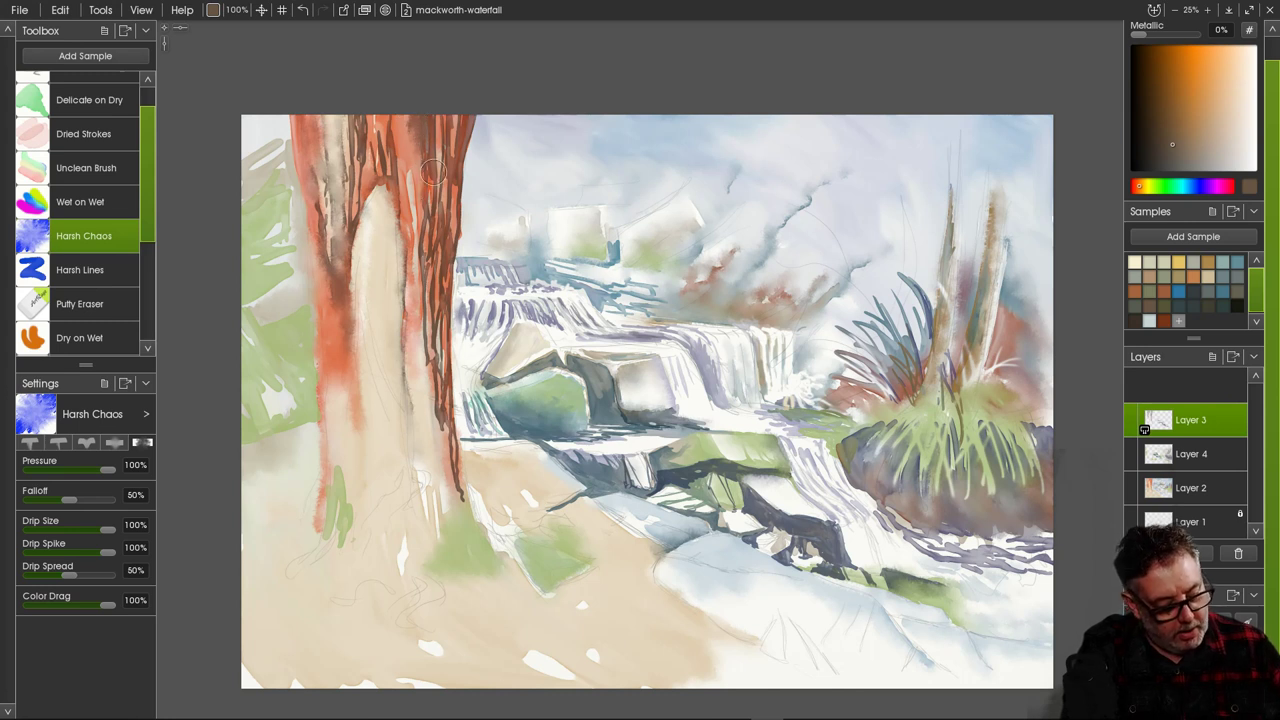
# Extend thin brown bark lines down the red strip beside the pale hollow's lower left, using Delicate on Dry at 31%.
pyautogui.click(89, 99)
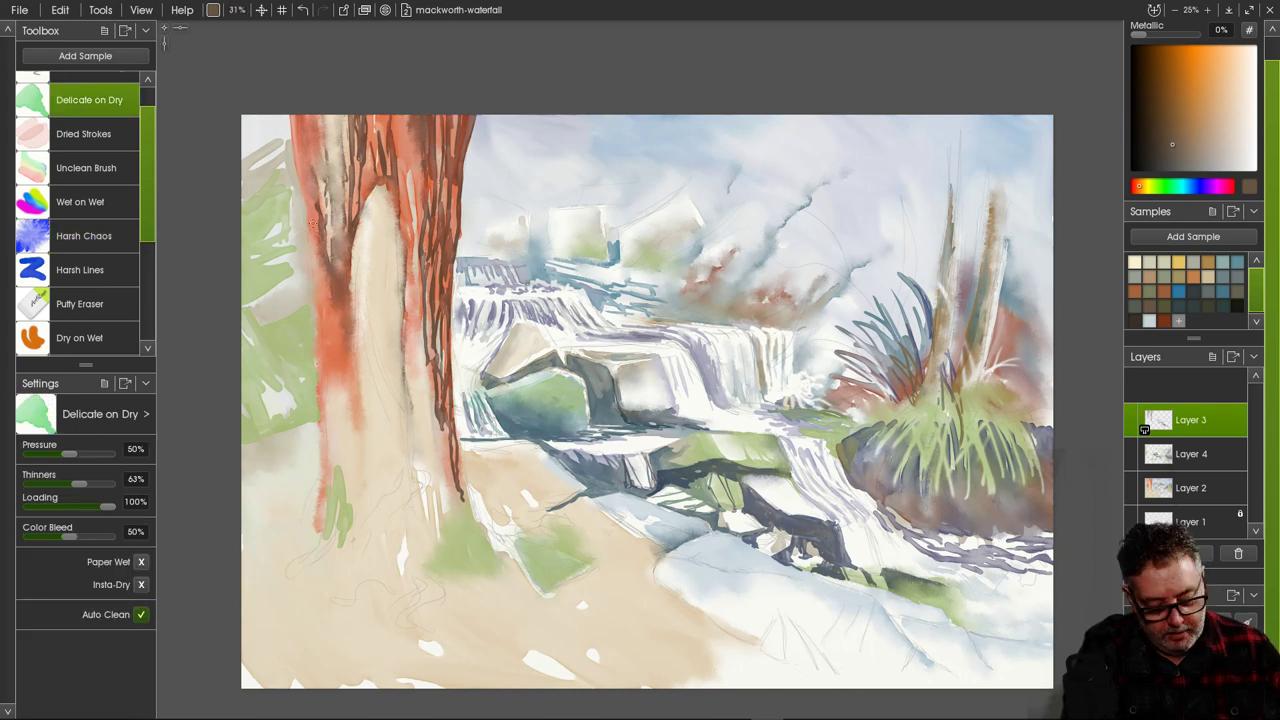
pyautogui.moveTo(326, 287)
pyautogui.mouseDown()
pyautogui.moveTo(336, 379)
pyautogui.moveTo(329, 287)
pyautogui.moveTo(334, 375)
pyautogui.moveTo(334, 293)
pyautogui.moveTo(338, 364)
pyautogui.mouseUp()
pyautogui.moveTo(340, 320); pyautogui.dragTo(338, 388)
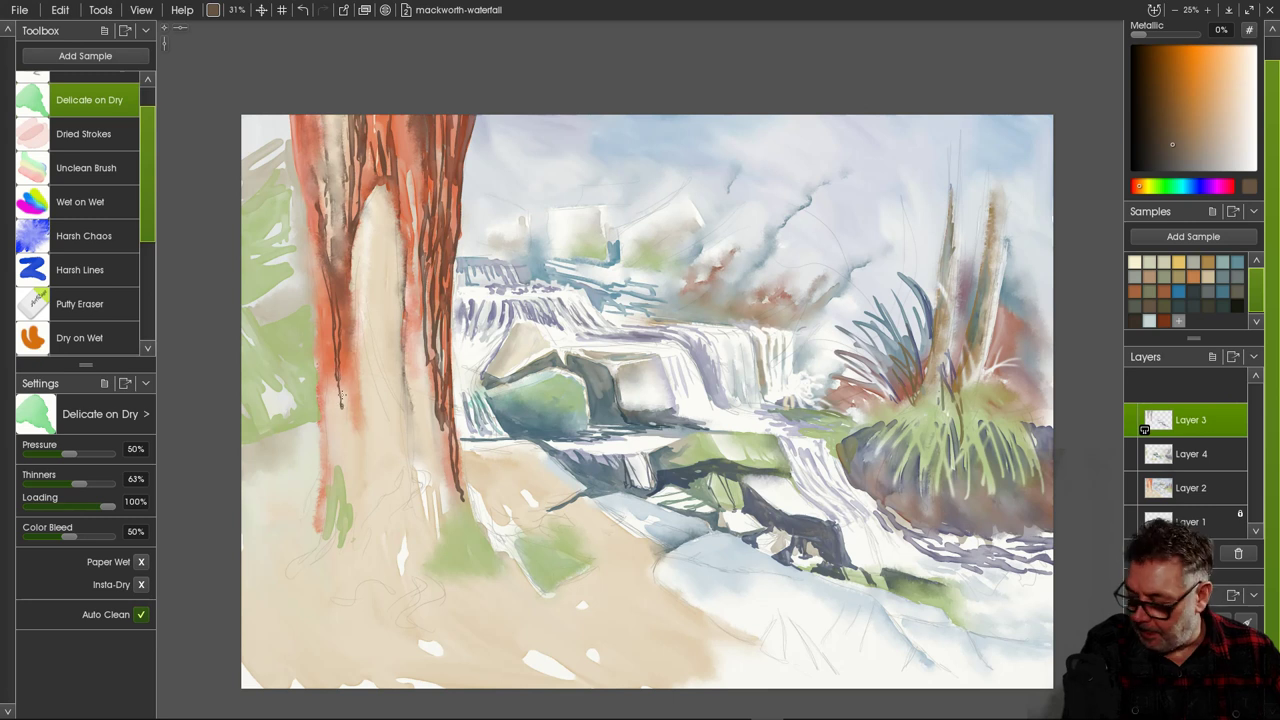
pyautogui.moveTo(349, 336); pyautogui.dragTo(353, 404)
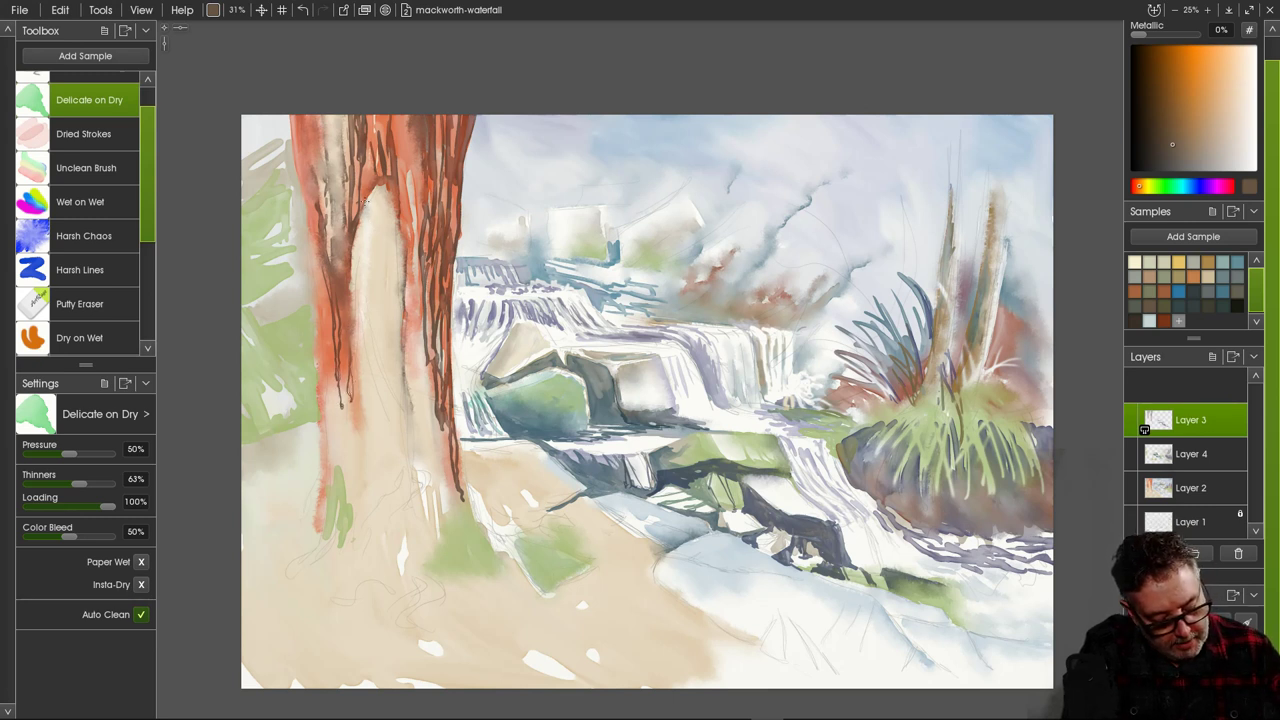
# Paint thin, wavering brown grain lines down the inside of the trunk's pale hollow.
pyautogui.moveTo(365, 201); pyautogui.dragTo(382, 328)
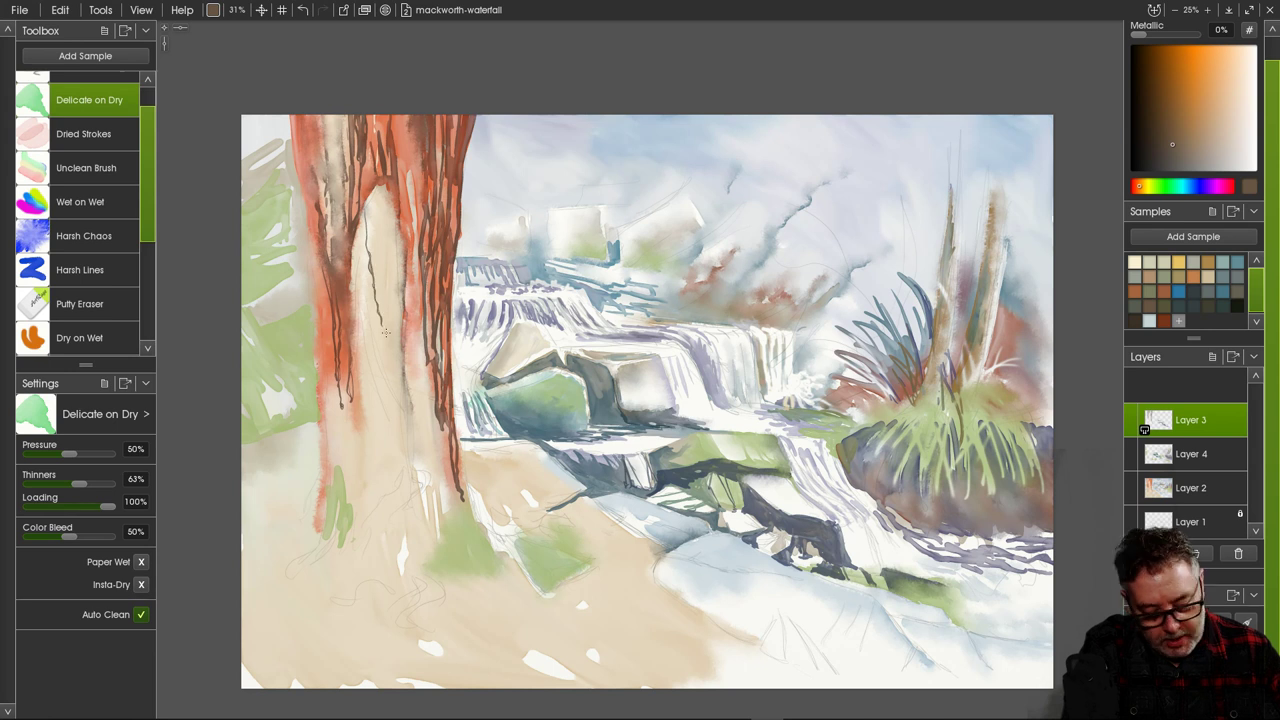
pyautogui.moveTo(369, 198); pyautogui.dragTo(389, 337)
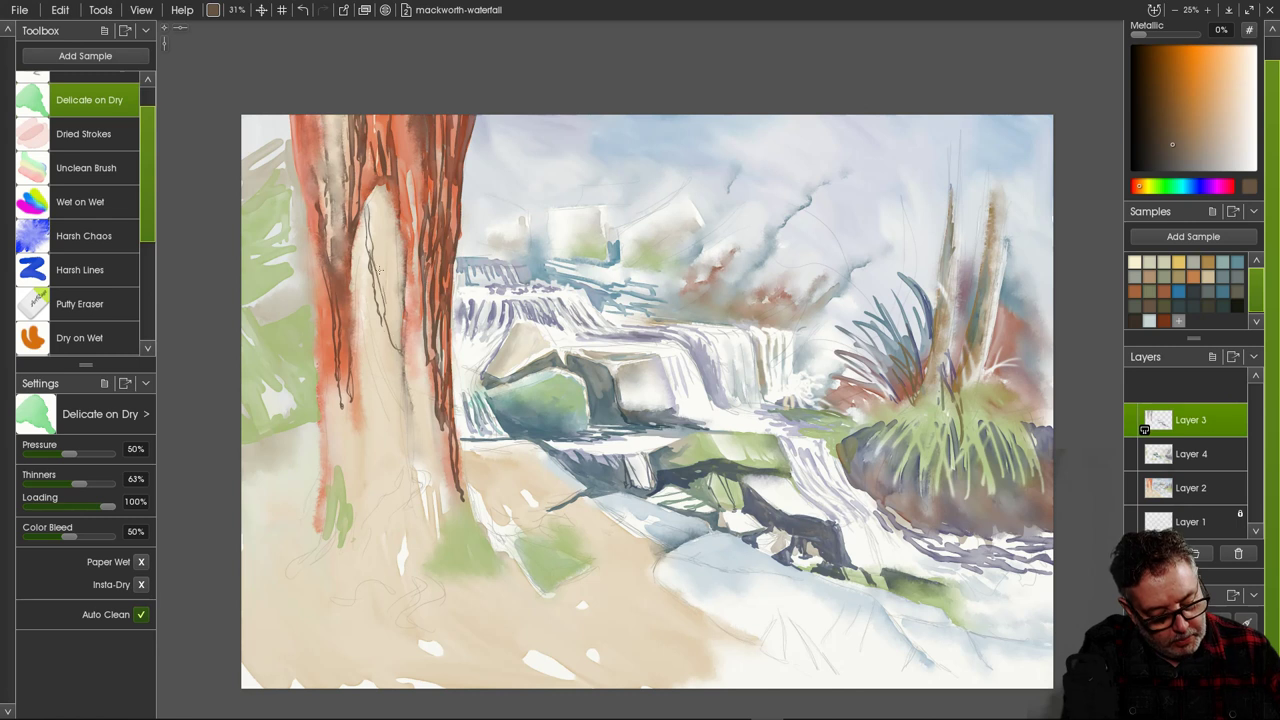
pyautogui.moveTo(370, 187)
pyautogui.mouseDown()
pyautogui.moveTo(400, 313)
pyautogui.moveTo(375, 213)
pyautogui.moveTo(400, 278)
pyautogui.mouseUp()
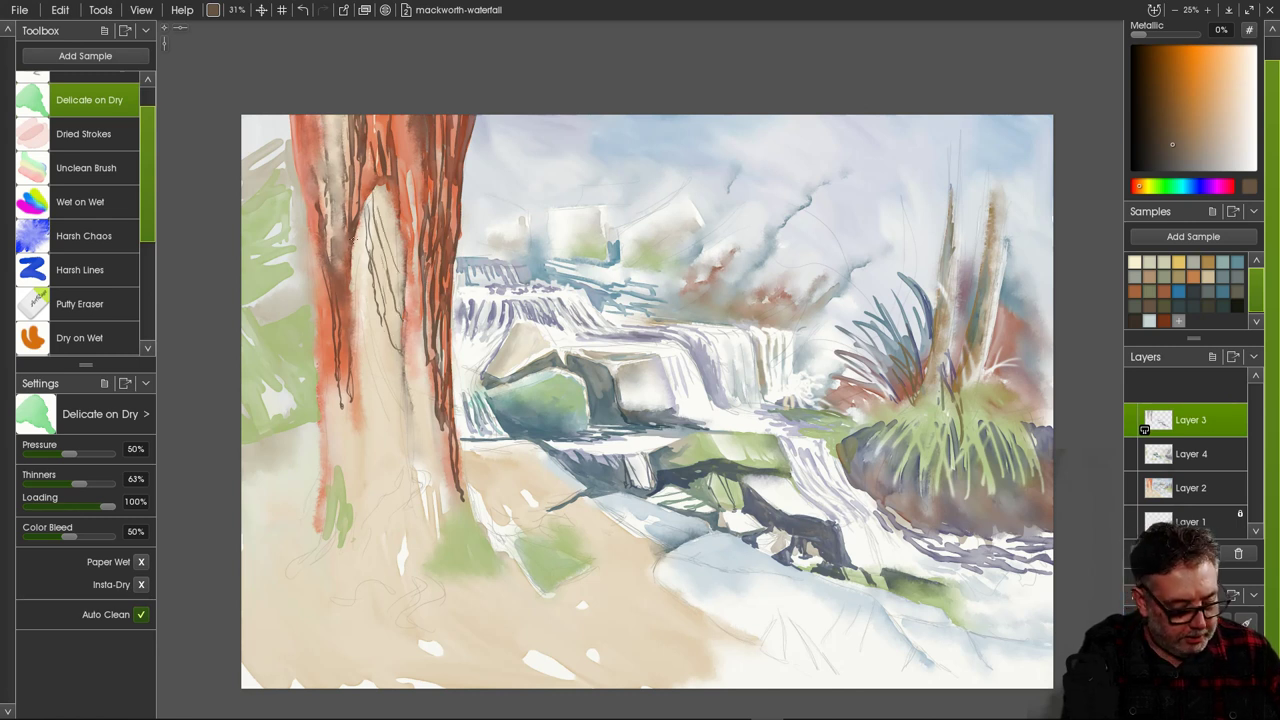
pyautogui.moveTo(353, 240)
pyautogui.mouseDown()
pyautogui.moveTo(383, 356)
pyautogui.moveTo(352, 340)
pyautogui.moveTo(352, 319)
pyautogui.moveTo(352, 359)
pyautogui.moveTo(359, 368)
pyautogui.moveTo(374, 340)
pyautogui.moveTo(385, 374)
pyautogui.mouseUp()
# Paint orange-brown bark lines from the hollow's lower left down towards the trunk's base, and soften them with Harsh Chaos.
pyautogui.click(1186, 62)
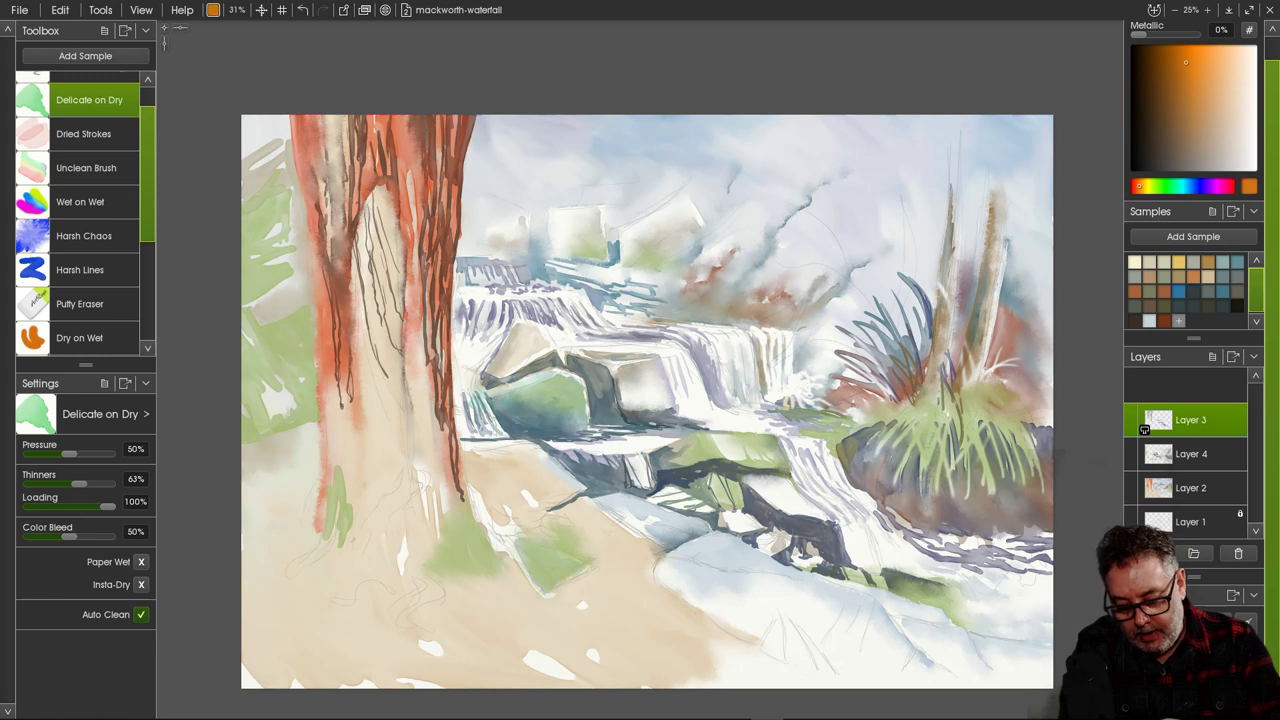
pyautogui.moveTo(370, 328); pyautogui.dragTo(390, 386)
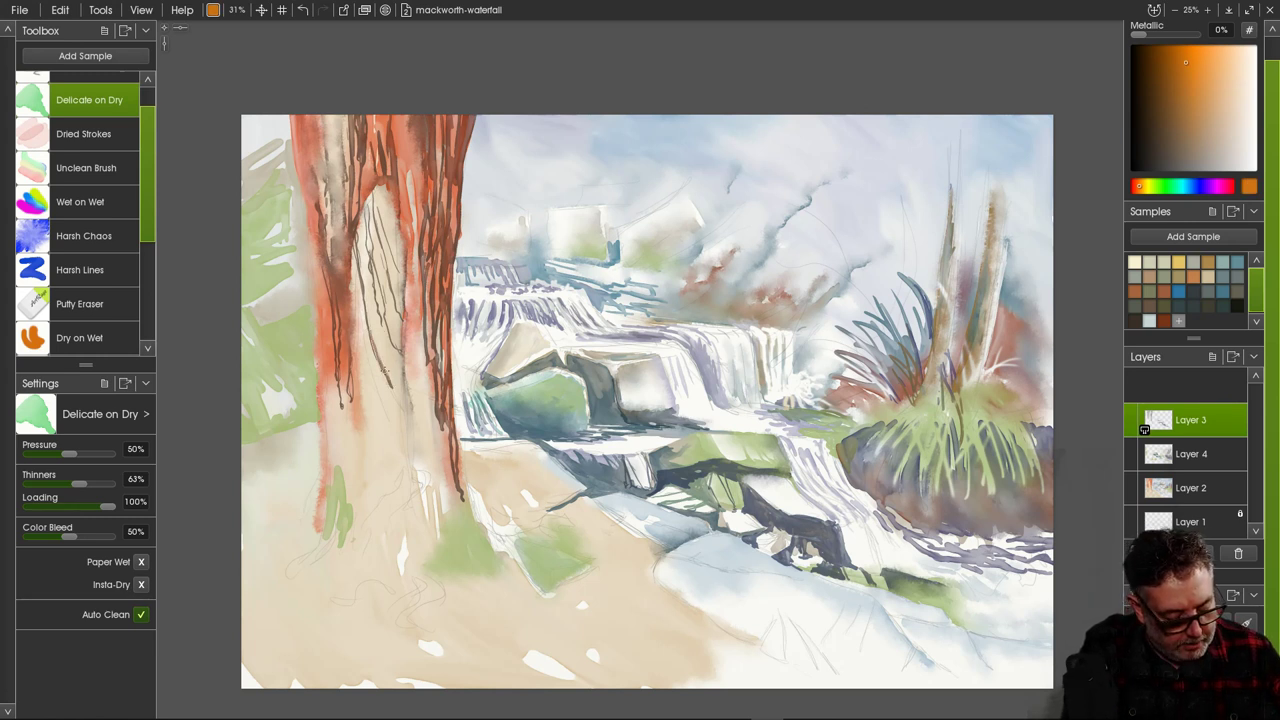
pyautogui.moveTo(370, 344); pyautogui.dragTo(408, 431)
pyautogui.moveTo(356, 314); pyautogui.dragTo(378, 390)
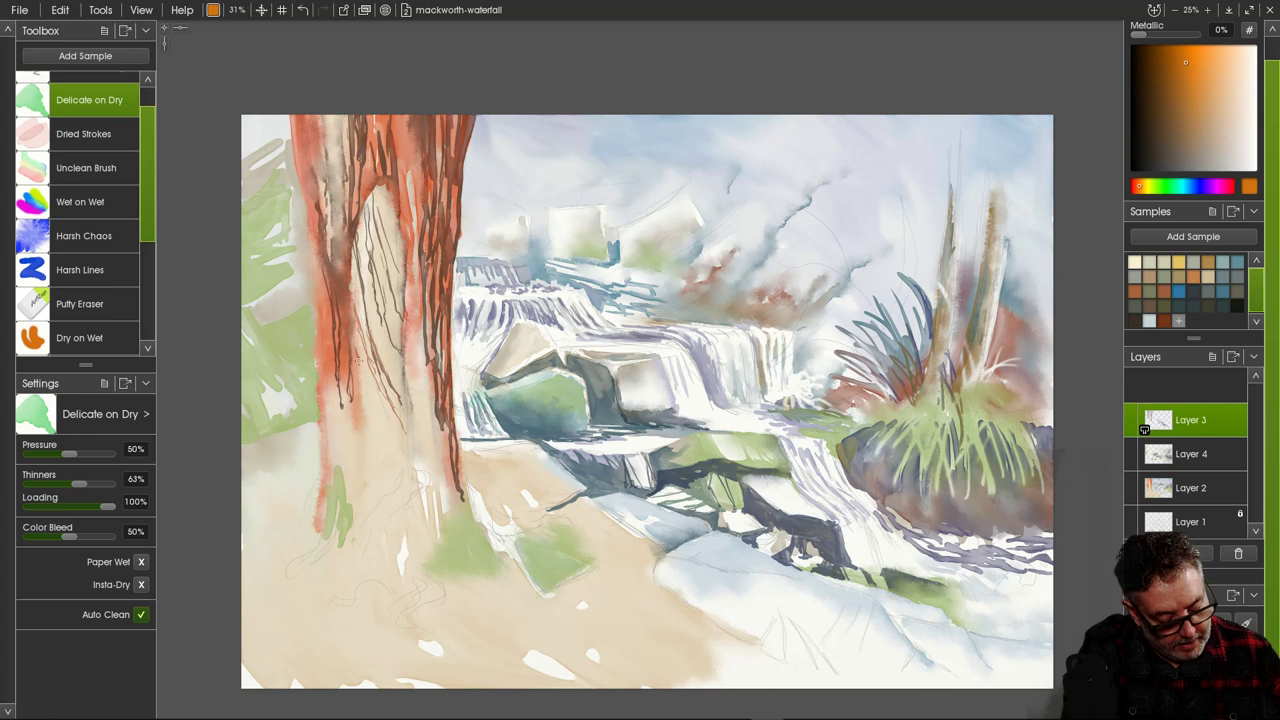
pyautogui.moveTo(358, 361); pyautogui.dragTo(397, 455)
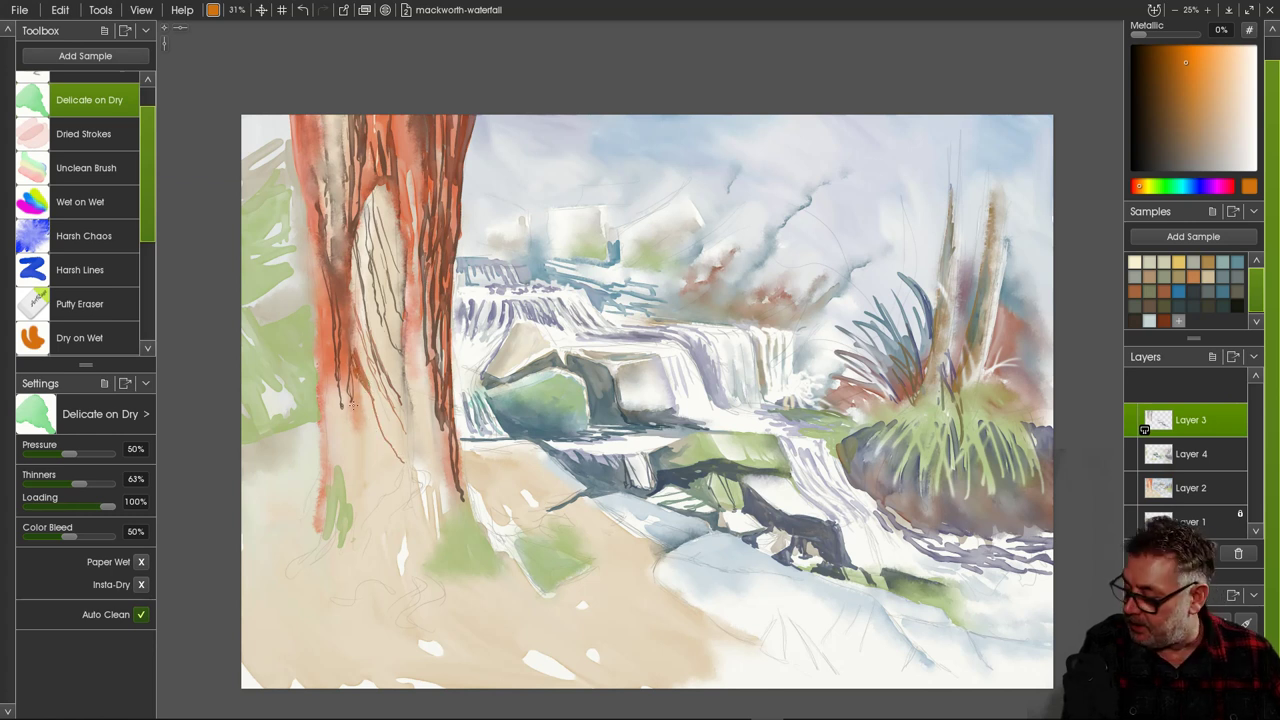
pyautogui.moveTo(356, 370)
pyautogui.mouseDown()
pyautogui.moveTo(380, 456)
pyautogui.moveTo(352, 397)
pyautogui.moveTo(395, 481)
pyautogui.mouseUp()
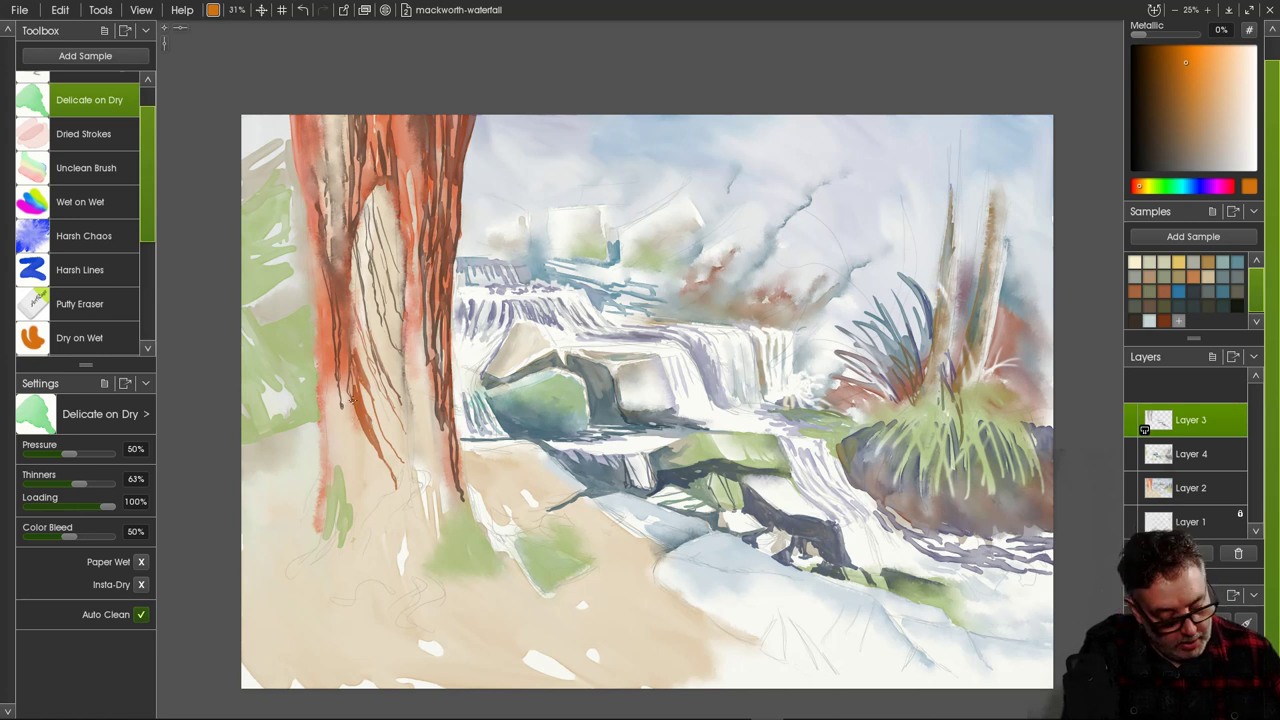
pyautogui.moveTo(351, 400)
pyautogui.mouseDown()
pyautogui.moveTo(359, 450)
pyautogui.moveTo(386, 489)
pyautogui.mouseUp()
pyautogui.moveTo(351, 432); pyautogui.dragTo(365, 486)
pyautogui.click(84, 236)
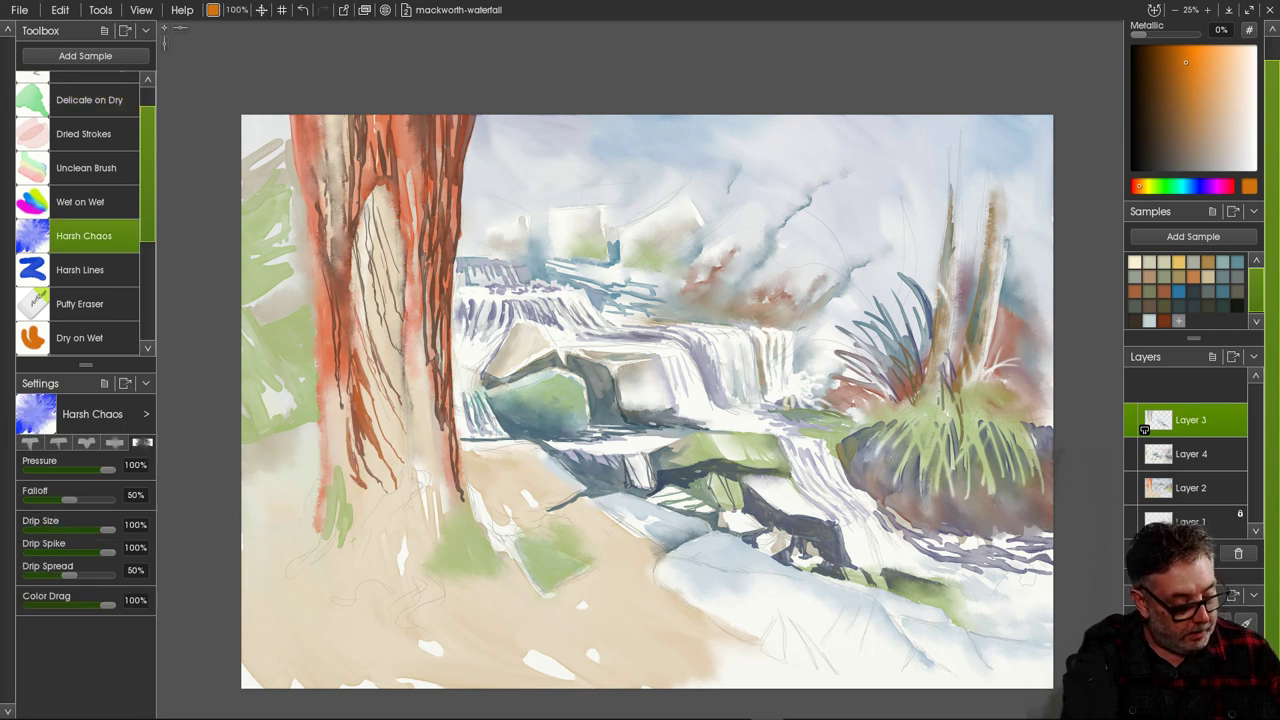
pyautogui.moveTo(373, 432); pyautogui.dragTo(399, 485)
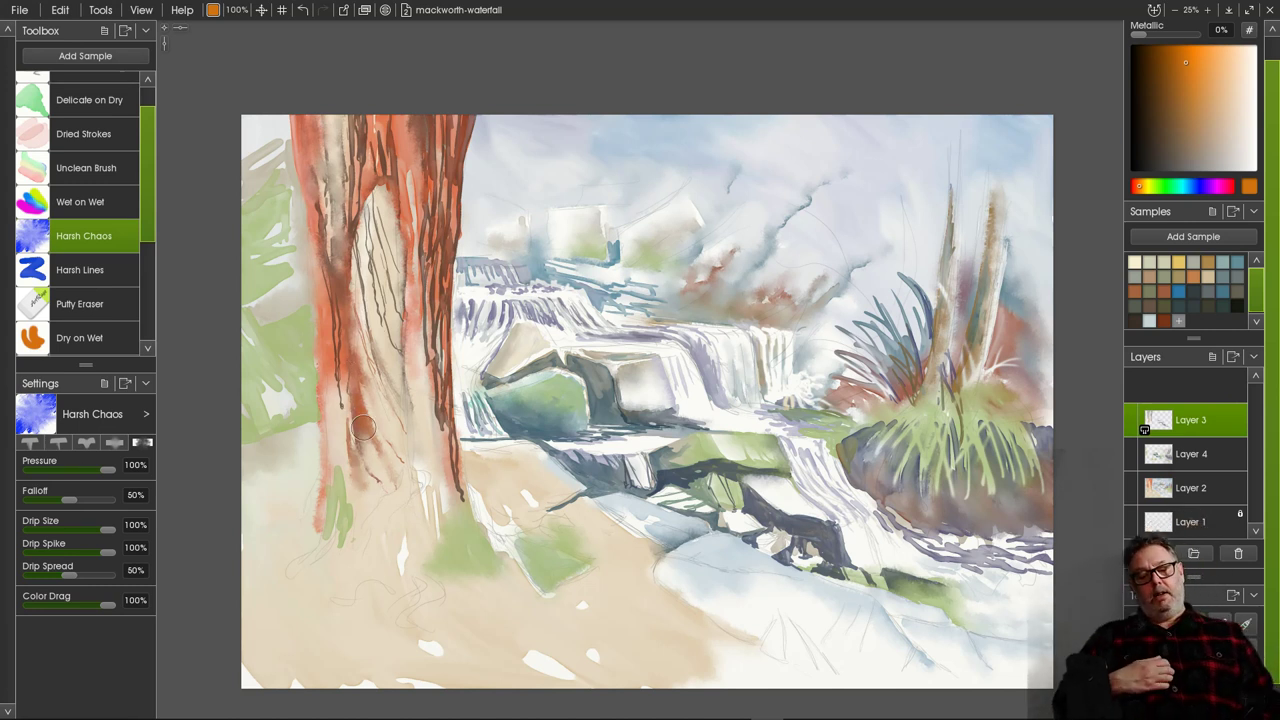
# Add thin orange-brown bark lines down the trunk's lower left edge to its foot, using Delicate on Dry at 31%.
pyautogui.click(89, 100)
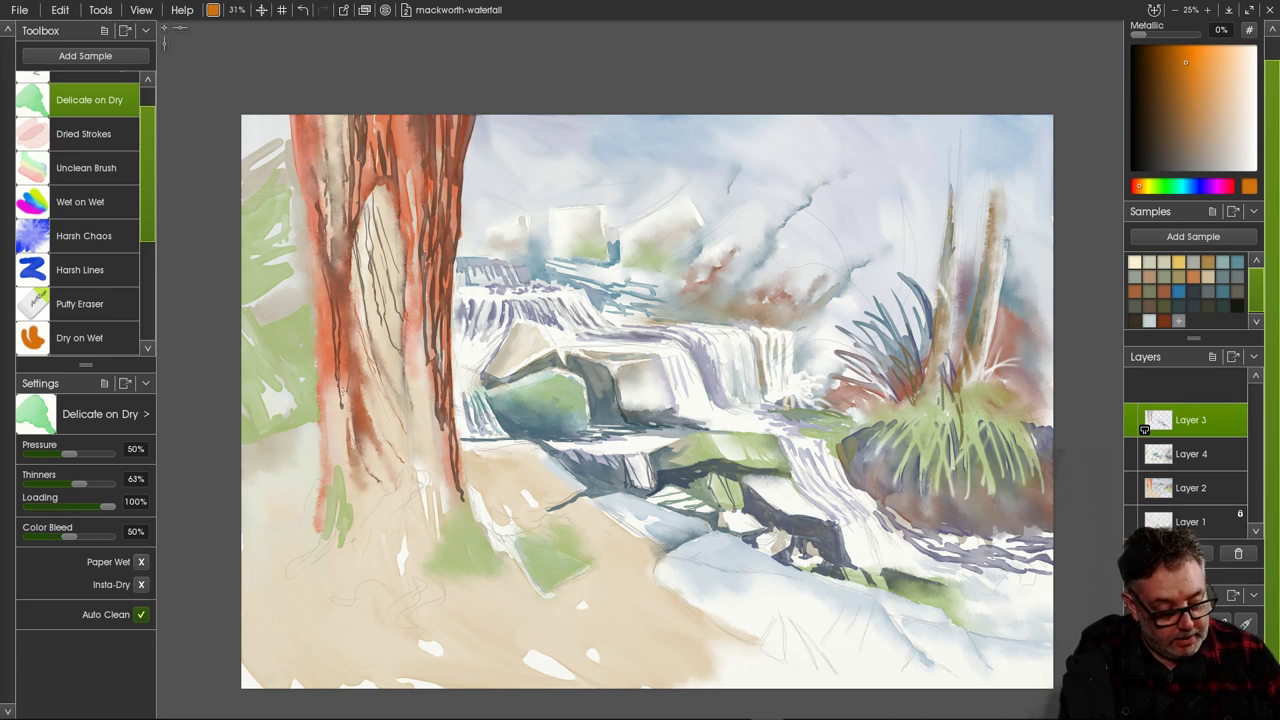
pyautogui.moveTo(342, 411); pyautogui.dragTo(344, 432)
pyautogui.moveTo(336, 374); pyautogui.dragTo(345, 446)
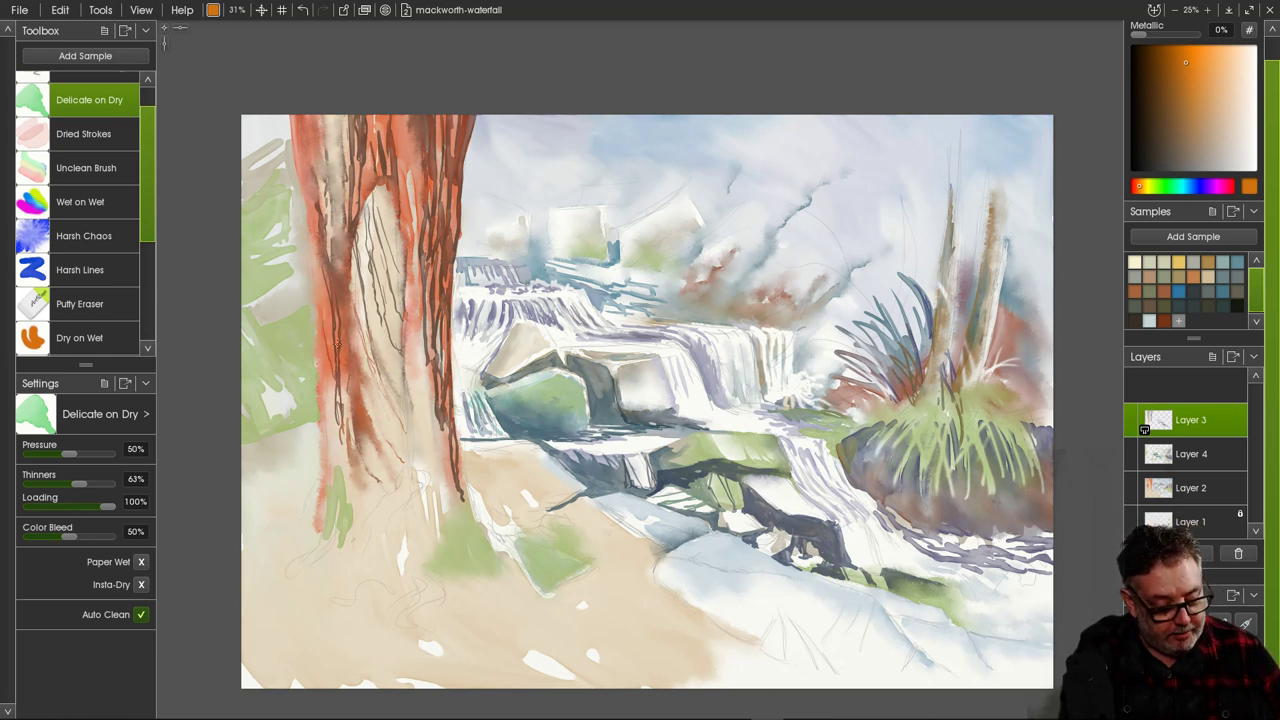
pyautogui.moveTo(321, 363); pyautogui.dragTo(366, 468)
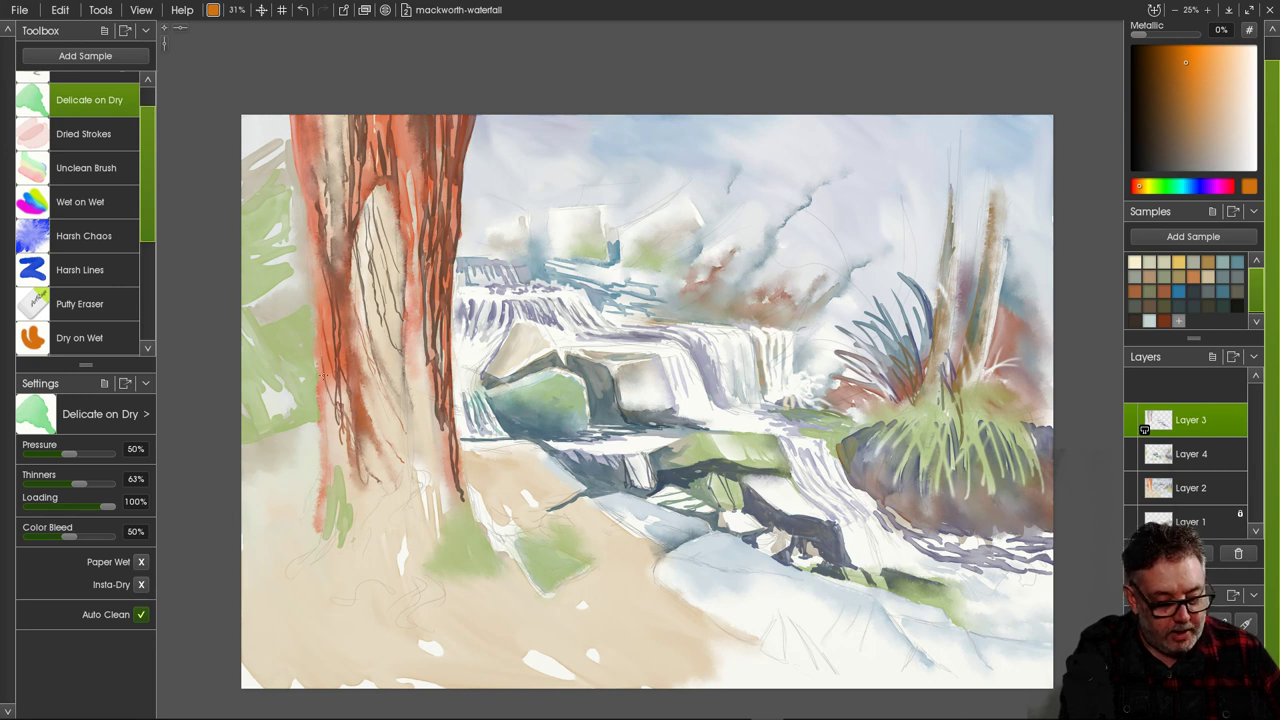
pyautogui.moveTo(323, 372)
pyautogui.mouseDown()
pyautogui.moveTo(331, 441)
pyautogui.moveTo(355, 485)
pyautogui.mouseUp()
pyautogui.moveTo(331, 431); pyautogui.dragTo(319, 496)
pyautogui.moveTo(319, 452); pyautogui.dragTo(318, 500)
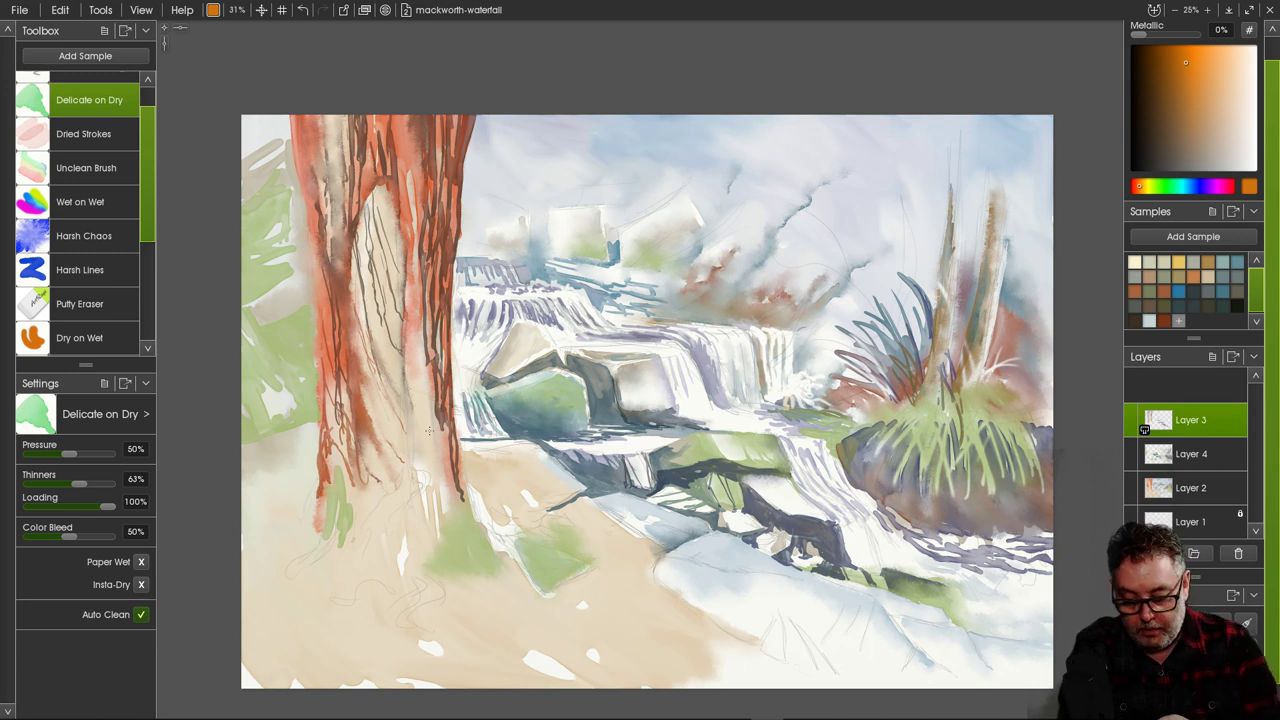
# Paint near-black shadows at the trunk's left foot, blended with Harsh Chaos, and save the painting.
pyautogui.click(1140, 151)
pyautogui.moveTo(330, 438); pyautogui.dragTo(321, 504)
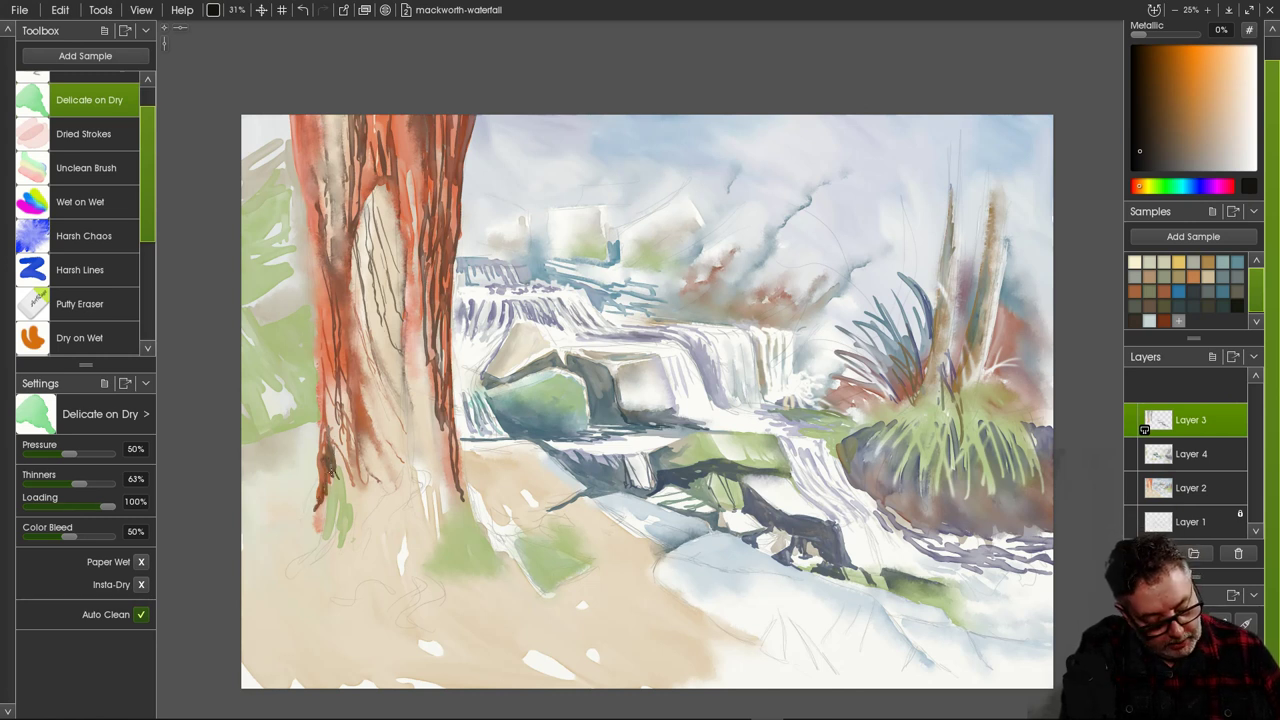
pyautogui.moveTo(336, 479)
pyautogui.mouseDown()
pyautogui.moveTo(335, 512)
pyautogui.moveTo(325, 475)
pyautogui.moveTo(320, 525)
pyautogui.moveTo(333, 465)
pyautogui.moveTo(340, 497)
pyautogui.moveTo(330, 442)
pyautogui.moveTo(351, 500)
pyautogui.moveTo(339, 484)
pyautogui.moveTo(361, 504)
pyautogui.moveTo(349, 474)
pyautogui.moveTo(356, 534)
pyautogui.moveTo(350, 484)
pyautogui.moveTo(350, 532)
pyautogui.moveTo(327, 474)
pyautogui.moveTo(314, 516)
pyautogui.mouseUp()
pyautogui.click(84, 236)
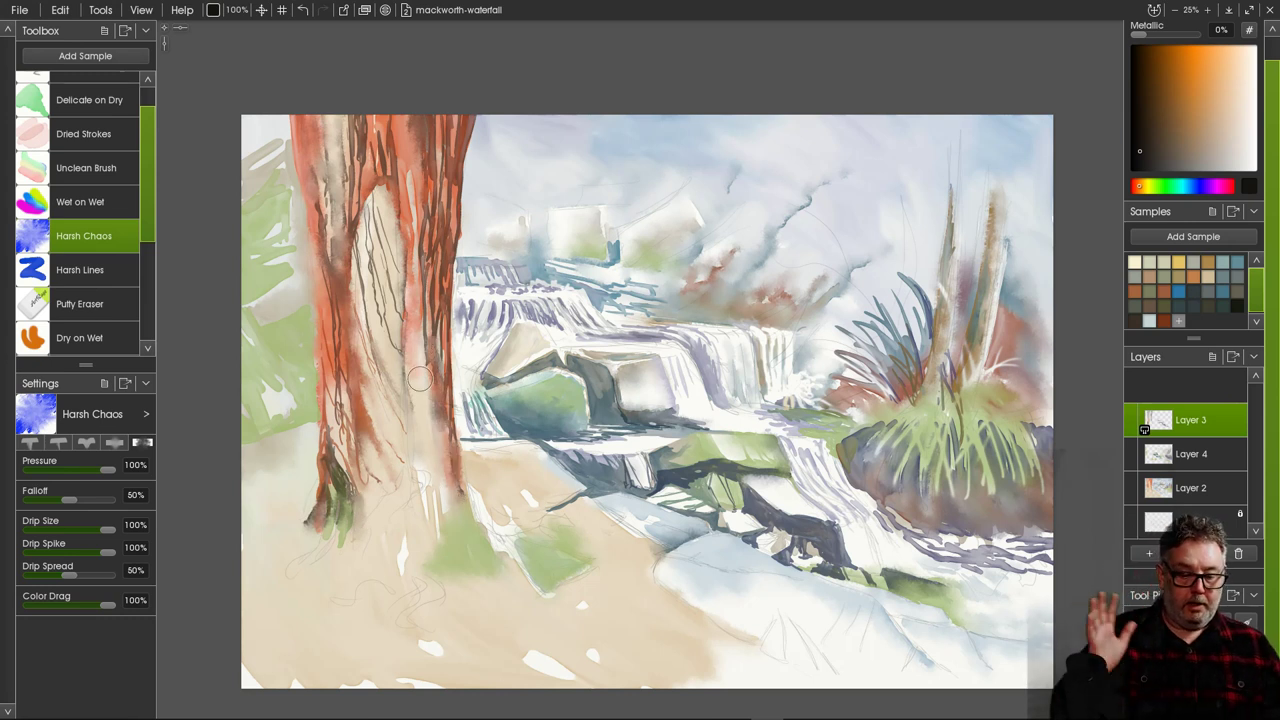
pyautogui.click(19, 9)
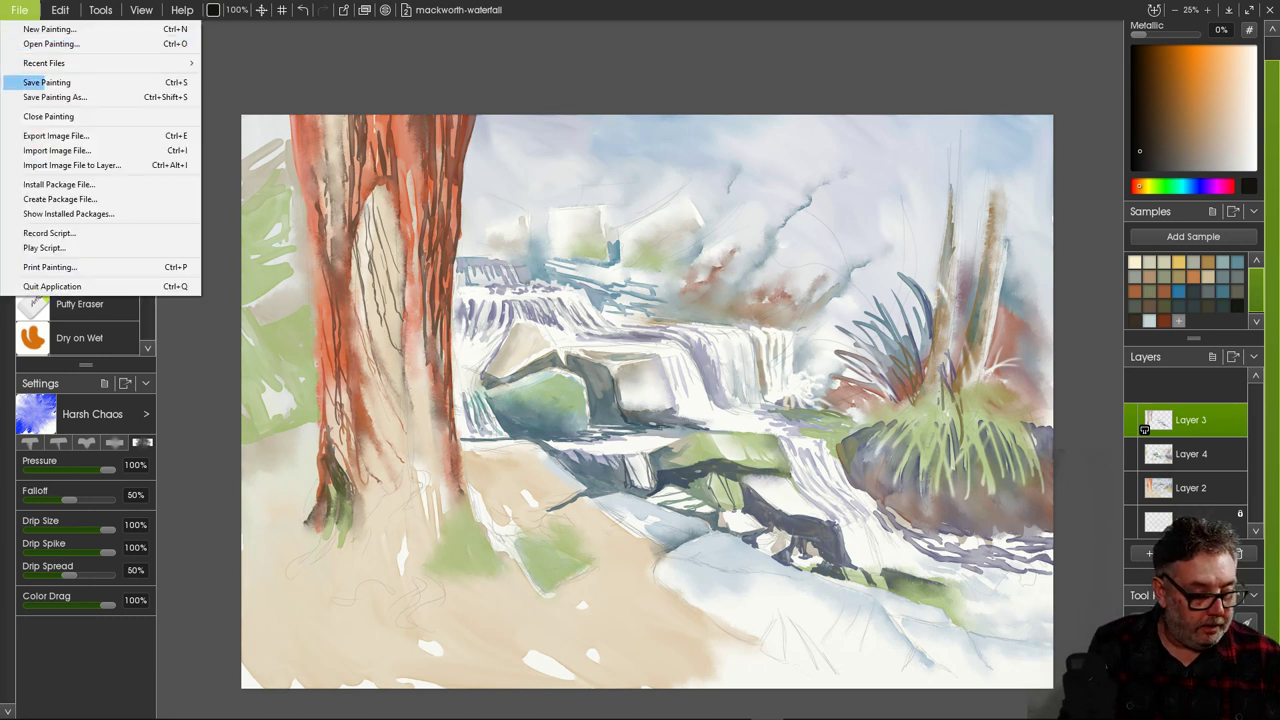
pyautogui.click(46, 82)
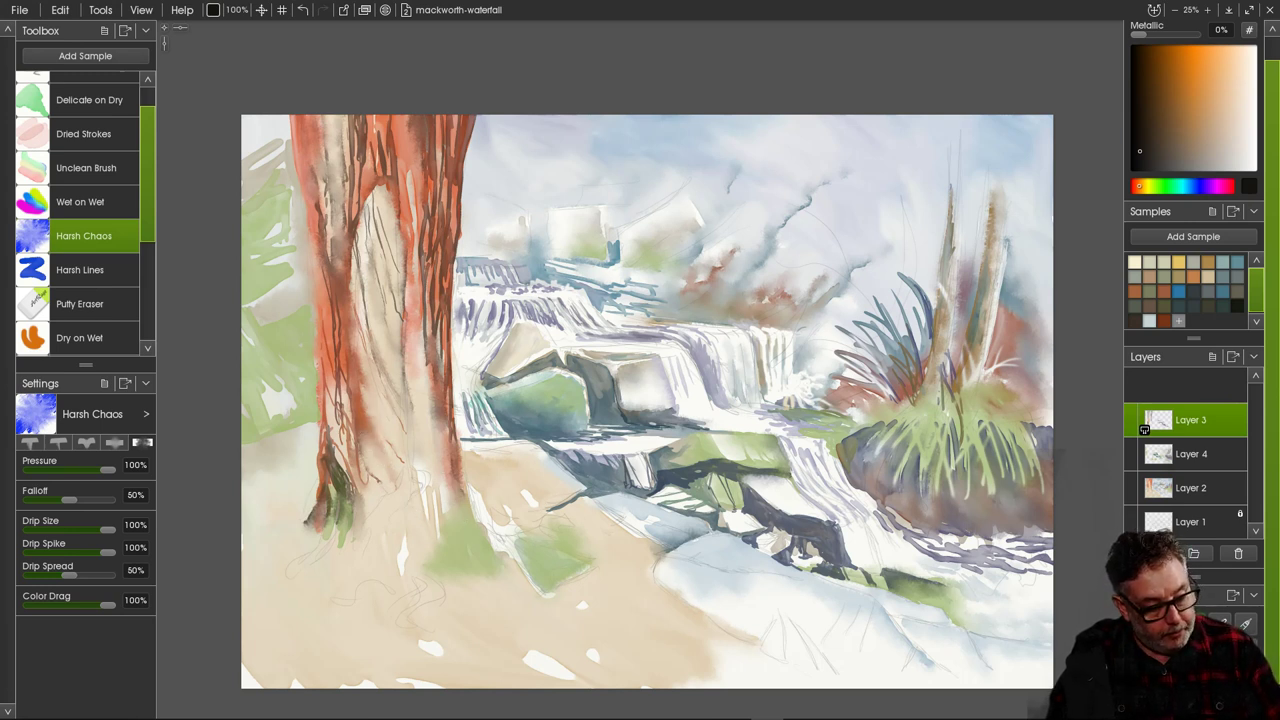
# Paint near-black shadows along the sandy bank's edge beside the small cascade using Delicate on Dry, and blend them with Harsh Chaos.
pyautogui.click(89, 100)
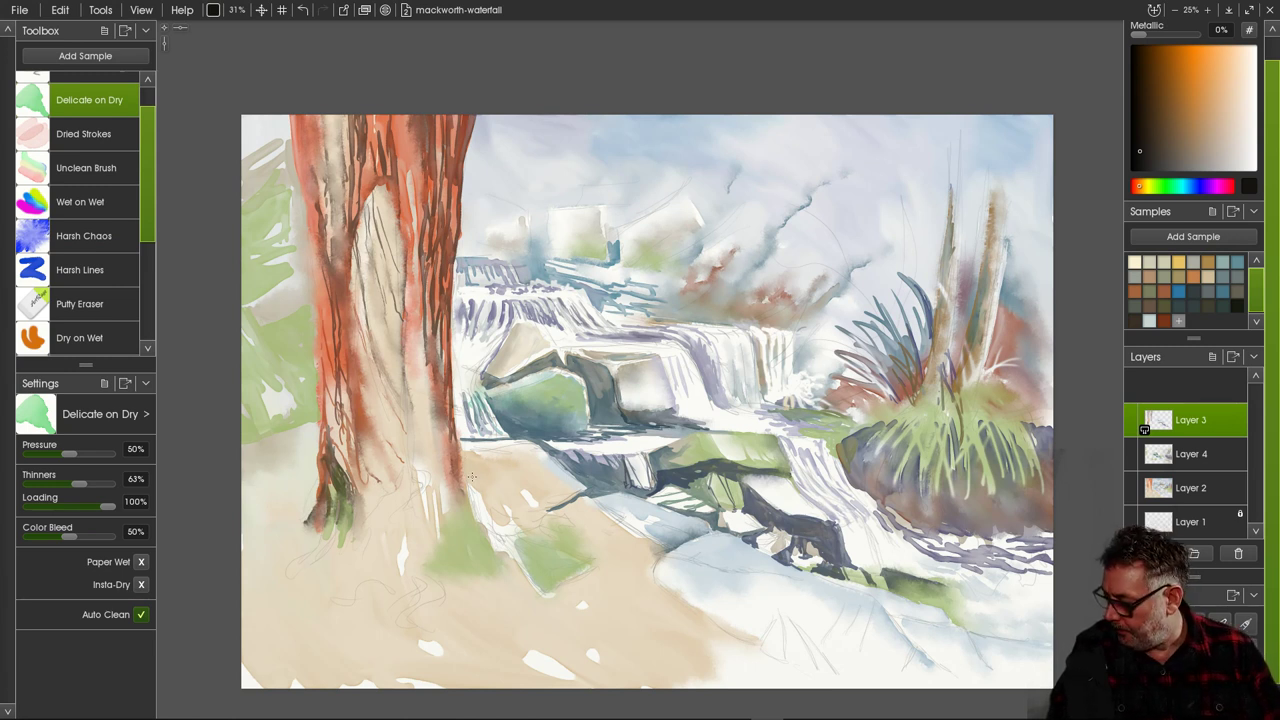
pyautogui.moveTo(537, 446)
pyautogui.mouseDown()
pyautogui.moveTo(569, 470)
pyautogui.moveTo(561, 463)
pyautogui.mouseUp()
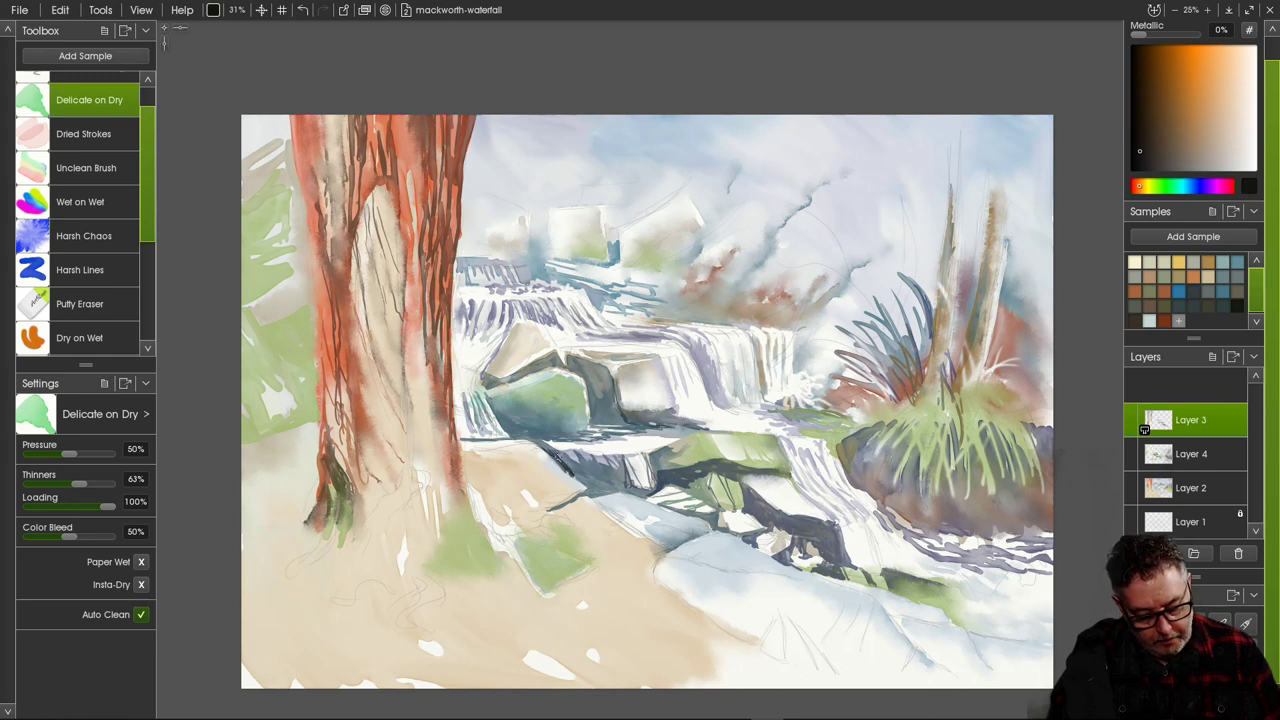
pyautogui.moveTo(548, 507)
pyautogui.mouseDown()
pyautogui.moveTo(600, 494)
pyautogui.moveTo(588, 472)
pyautogui.moveTo(613, 488)
pyautogui.moveTo(594, 497)
pyautogui.moveTo(566, 466)
pyautogui.moveTo(588, 467)
pyautogui.mouseUp()
pyautogui.click(84, 236)
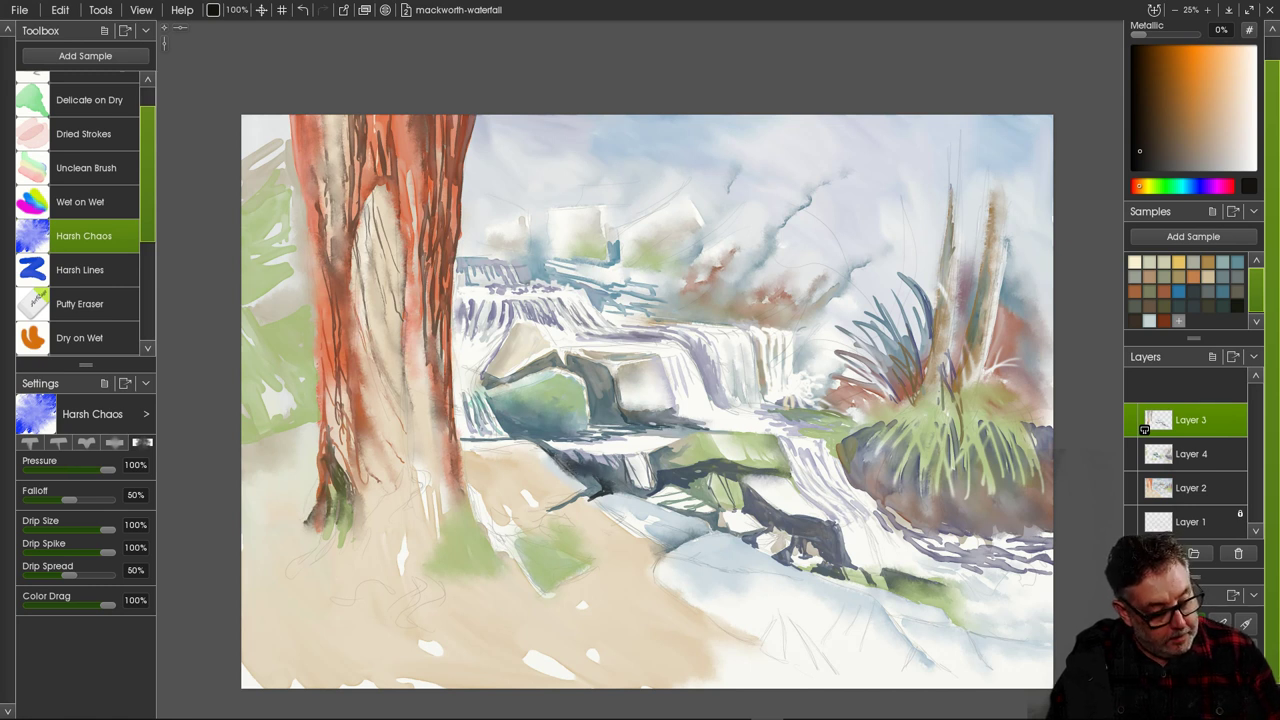
# Darken the rocks around the small cascade in near-black, and paint thin dark olive strokes from the bank's edge onto the sandy path.
pyautogui.click(89, 100)
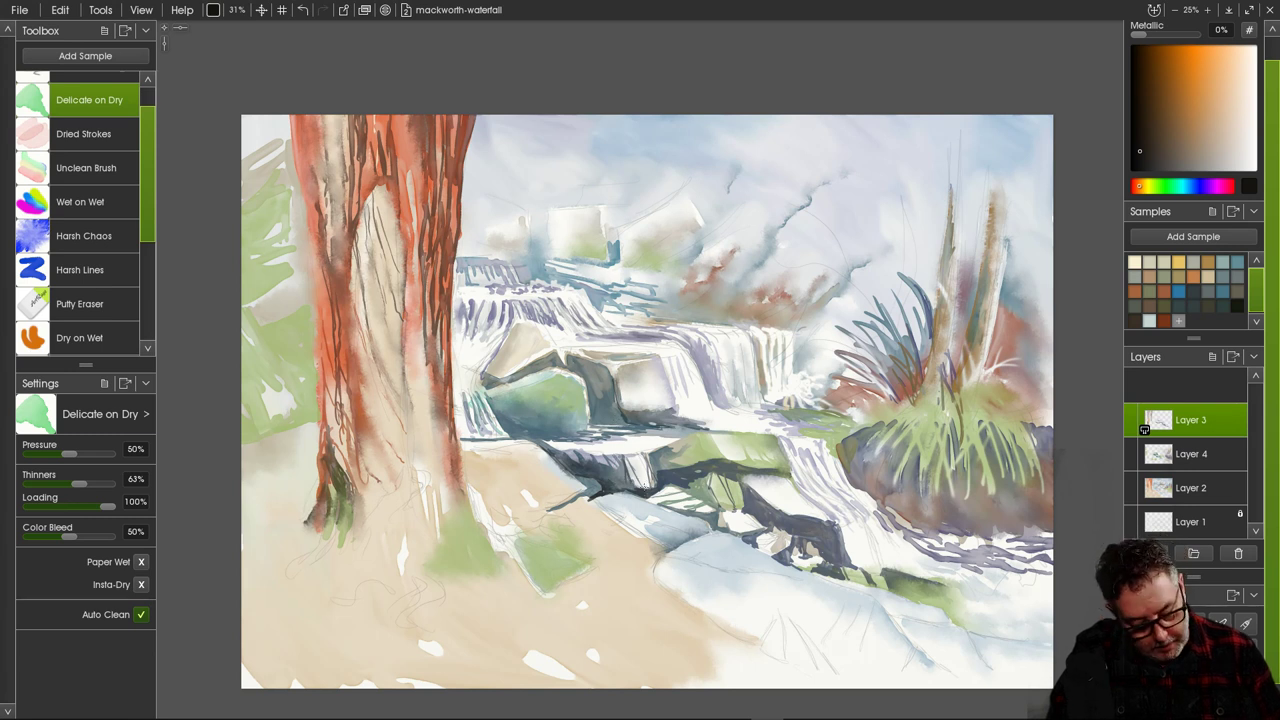
pyautogui.moveTo(628, 463); pyautogui.dragTo(642, 492)
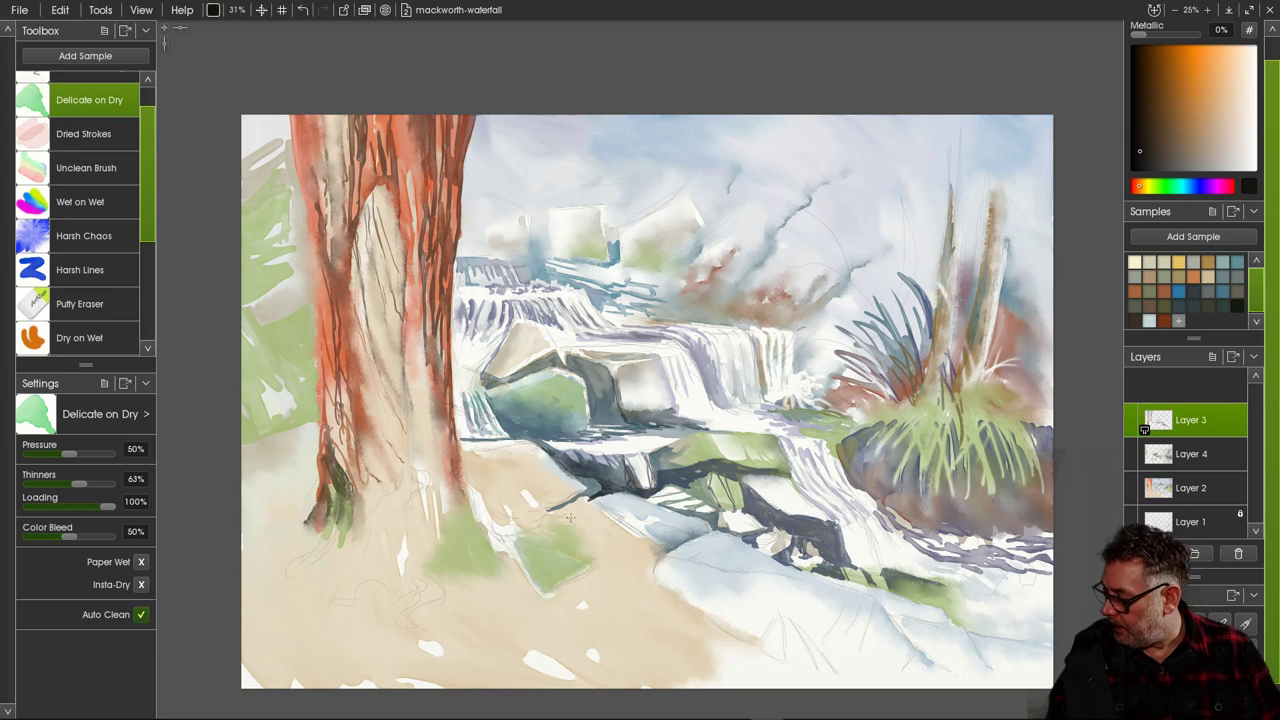
pyautogui.moveTo(586, 489); pyautogui.dragTo(549, 506)
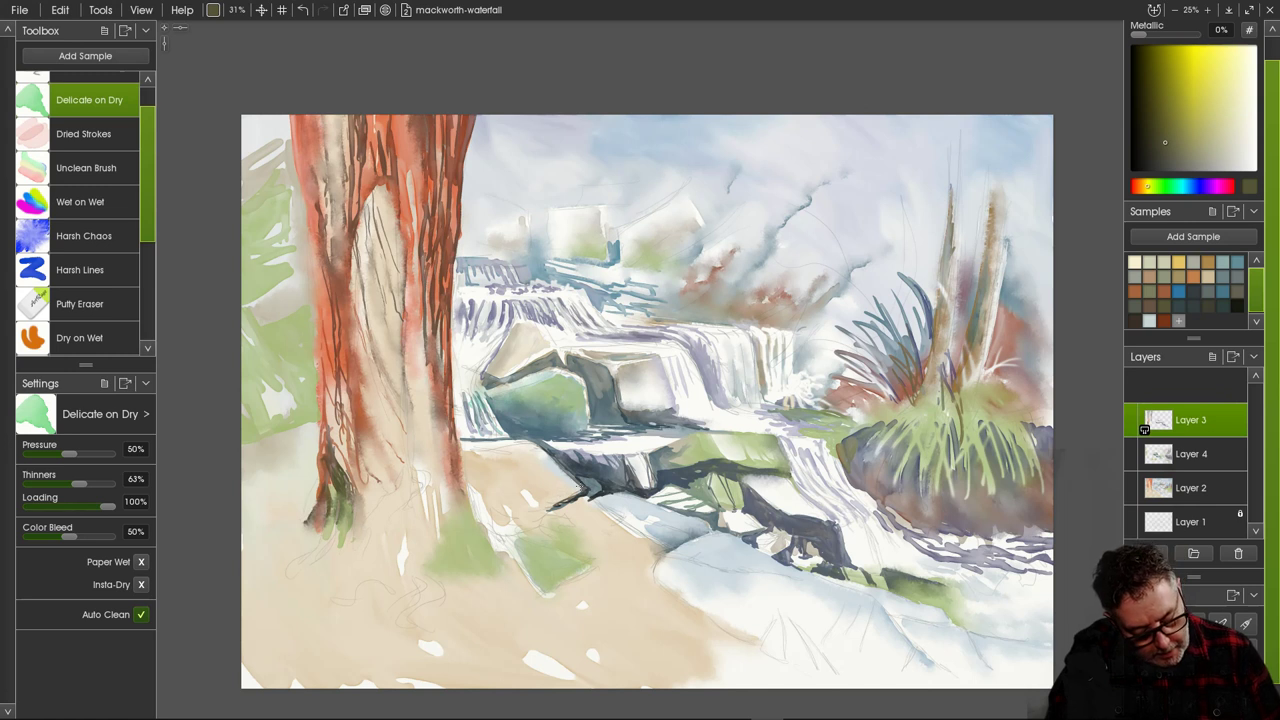
pyautogui.moveTo(588, 484); pyautogui.dragTo(522, 499)
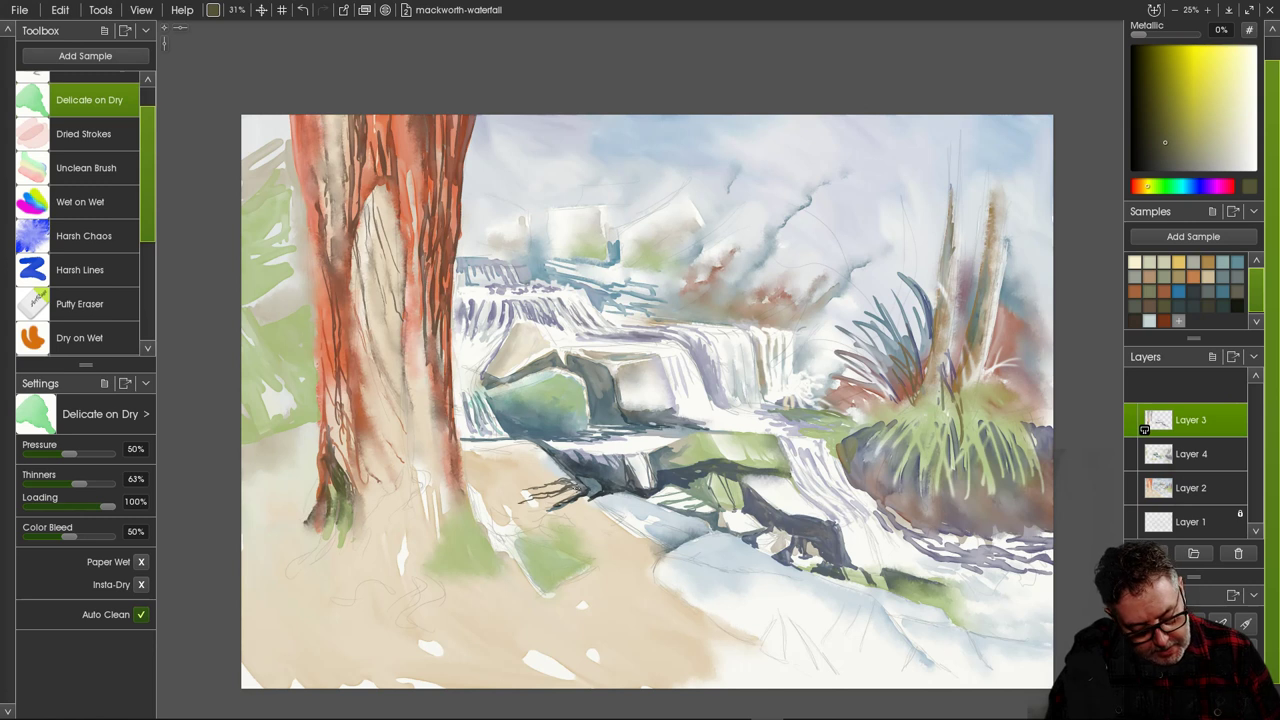
# Paint thin dark olive branching strokes on the sandy bank beside the small cascade with Delicate on Dry, and blend them with Harsh Chaos.
pyautogui.moveTo(580, 490); pyautogui.dragTo(529, 514)
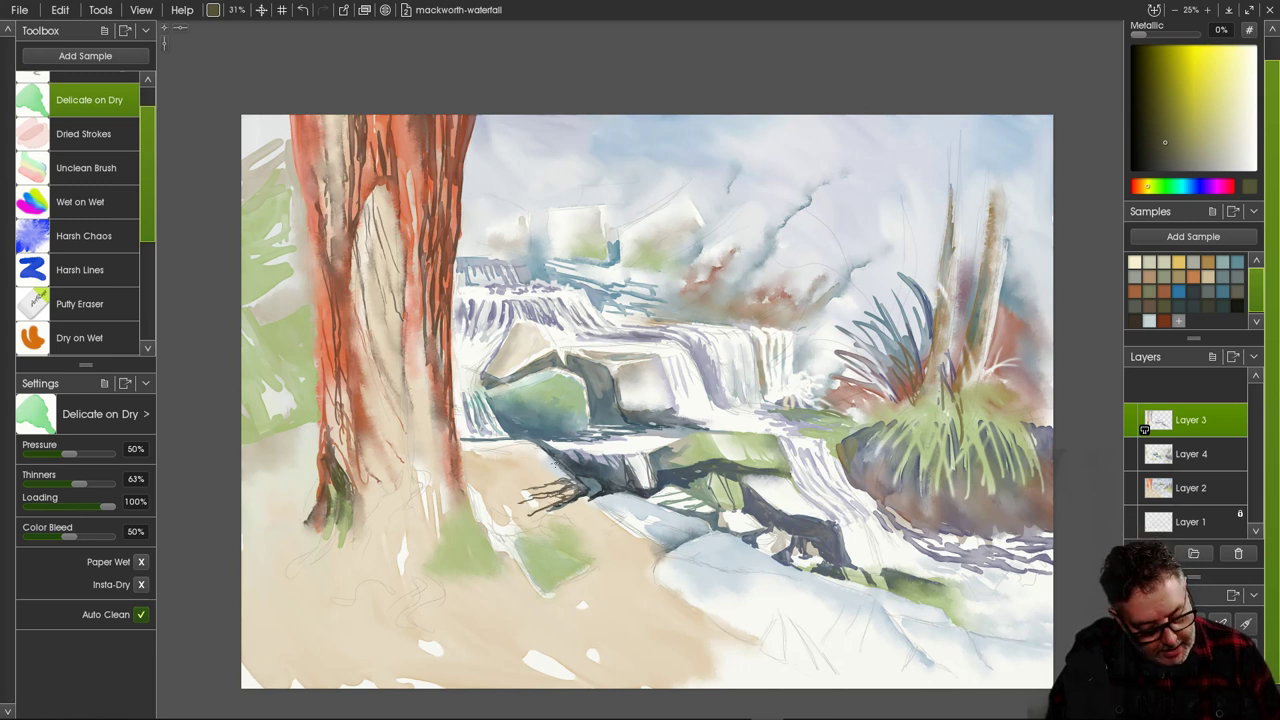
pyautogui.moveTo(561, 470); pyautogui.dragTo(519, 467)
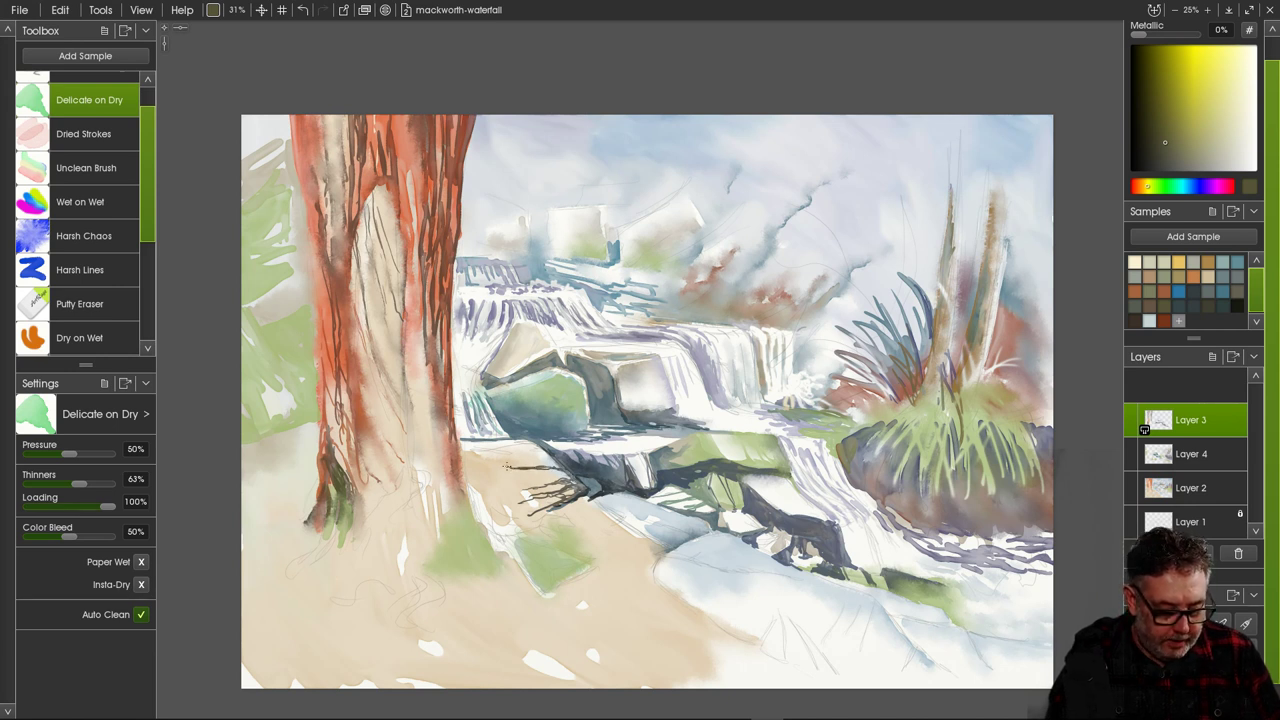
pyautogui.rightClick(546, 464)
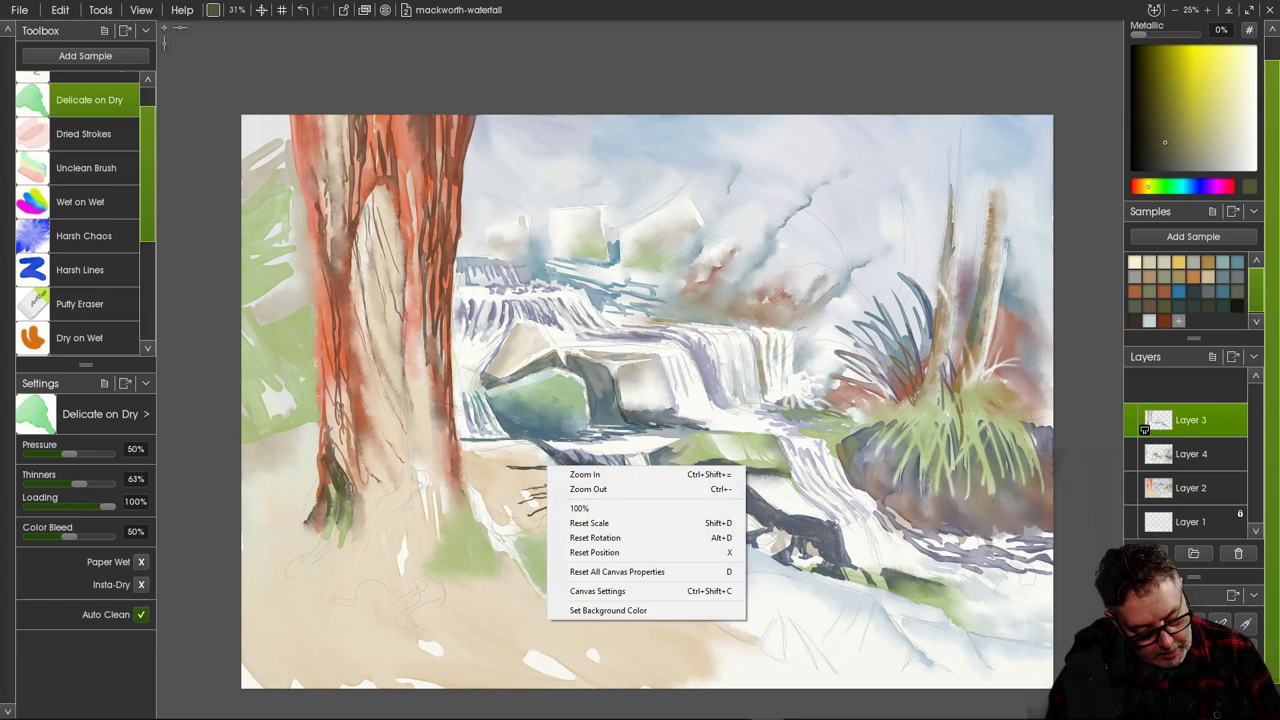
pyautogui.press('Escape')
pyautogui.moveTo(527, 445)
pyautogui.mouseDown()
pyautogui.moveTo(482, 447)
pyautogui.moveTo(548, 451)
pyautogui.moveTo(516, 455)
pyautogui.moveTo(548, 466)
pyautogui.moveTo(526, 465)
pyautogui.moveTo(550, 489)
pyautogui.moveTo(544, 516)
pyautogui.mouseUp()
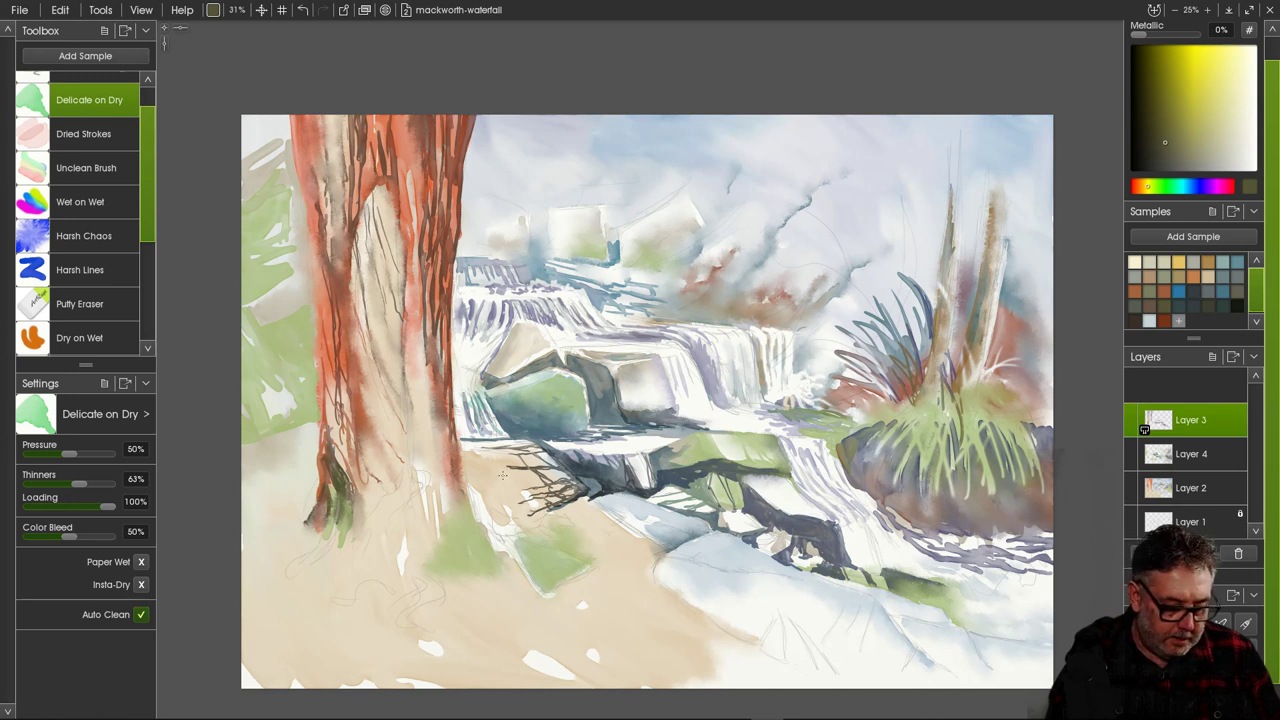
pyautogui.moveTo(503, 475)
pyautogui.mouseDown()
pyautogui.moveTo(512, 504)
pyautogui.moveTo(530, 492)
pyautogui.moveTo(516, 506)
pyautogui.mouseUp()
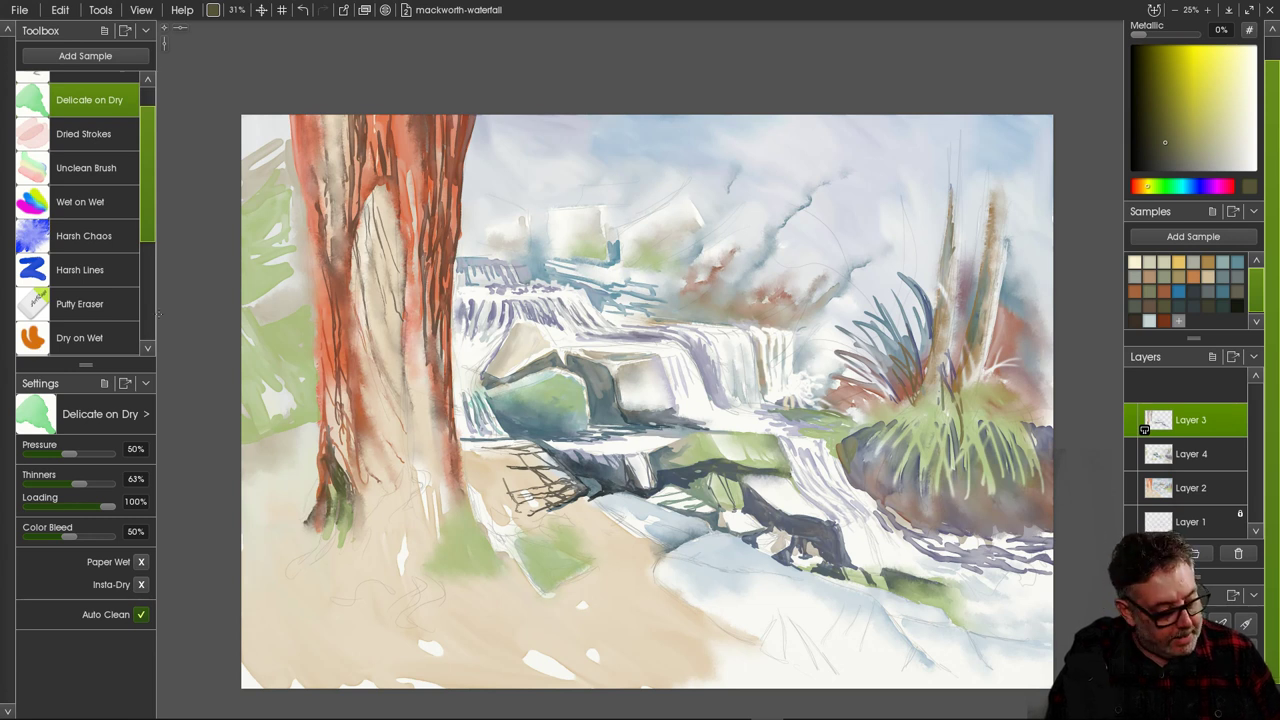
pyautogui.click(84, 236)
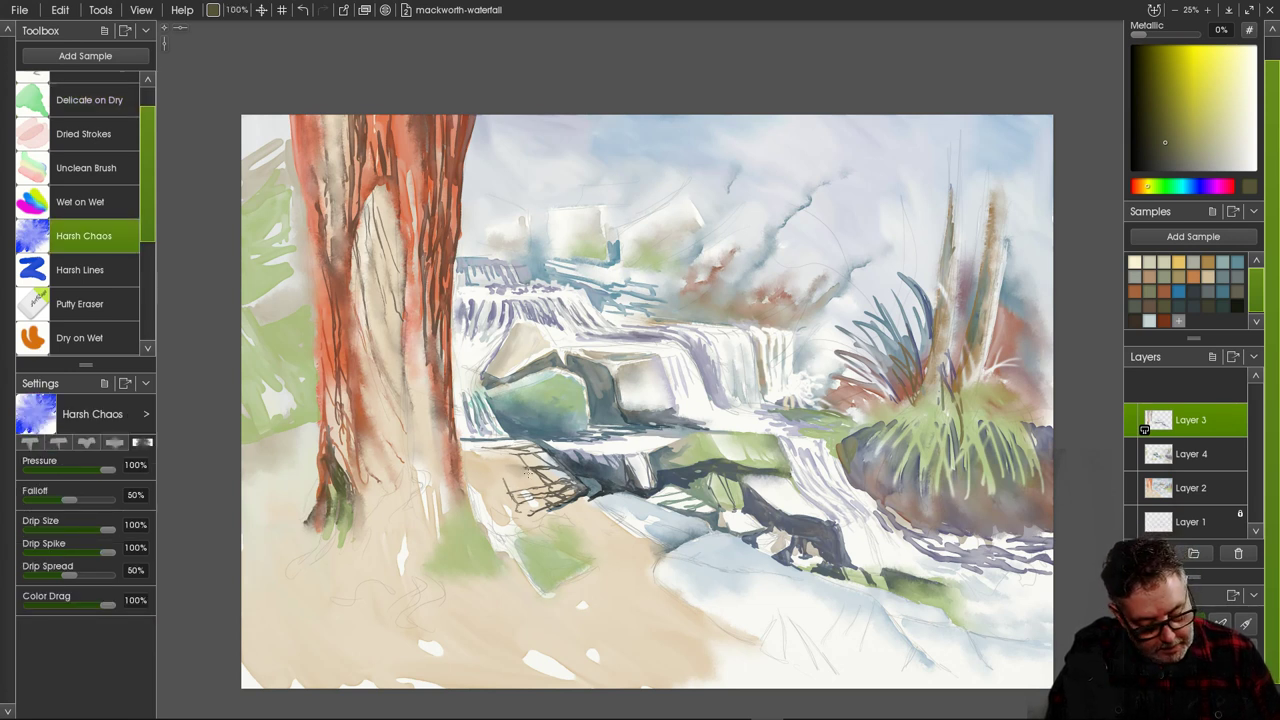
pyautogui.moveTo(544, 484)
pyautogui.mouseDown()
pyautogui.moveTo(511, 497)
pyautogui.moveTo(561, 487)
pyautogui.moveTo(526, 459)
pyautogui.moveTo(477, 451)
pyautogui.mouseUp()
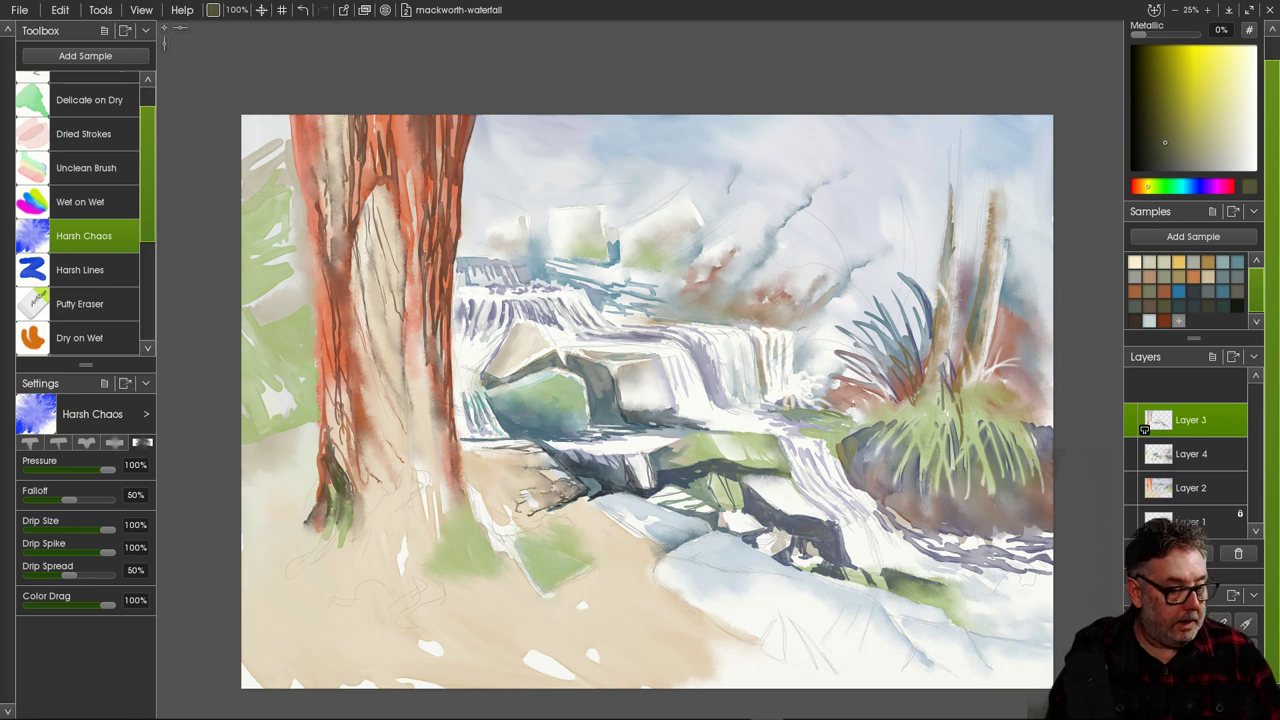
# Paint zigzag dark olive shadow strokes under the green patch on the path with Delicate on Dry, and soften them with Harsh Chaos.
pyautogui.click(89, 100)
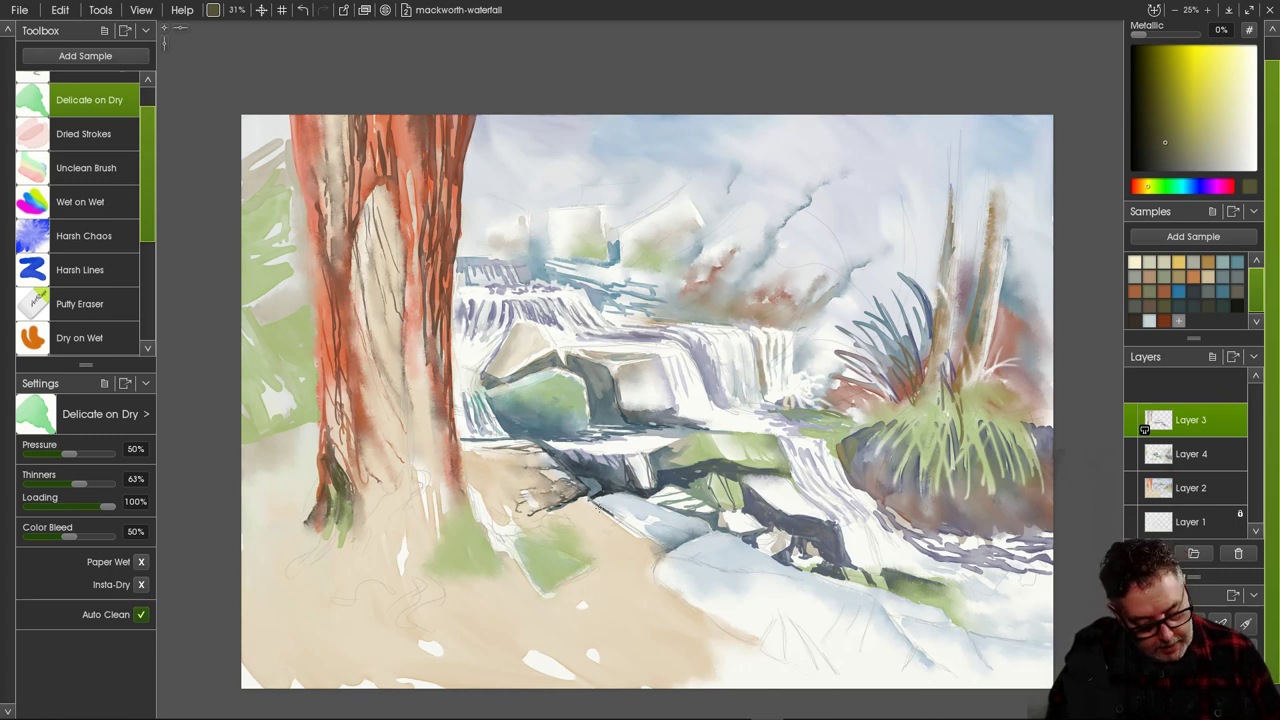
pyautogui.moveTo(598, 508)
pyautogui.mouseDown()
pyautogui.moveTo(641, 552)
pyautogui.moveTo(616, 554)
pyautogui.moveTo(625, 540)
pyautogui.moveTo(639, 556)
pyautogui.moveTo(607, 539)
pyautogui.moveTo(621, 558)
pyautogui.moveTo(589, 550)
pyautogui.moveTo(605, 570)
pyautogui.moveTo(588, 548)
pyautogui.moveTo(573, 570)
pyautogui.moveTo(584, 558)
pyautogui.moveTo(565, 556)
pyautogui.moveTo(586, 568)
pyautogui.moveTo(549, 556)
pyautogui.moveTo(557, 592)
pyautogui.mouseUp()
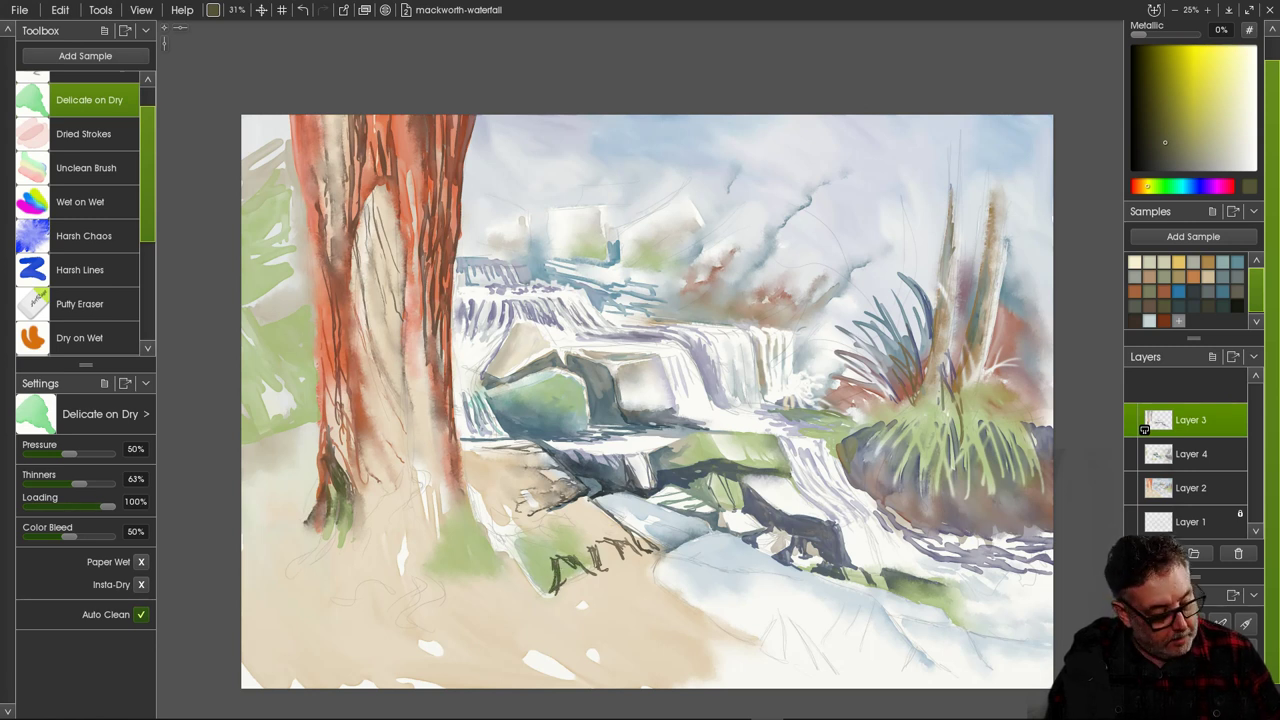
pyautogui.click(84, 235)
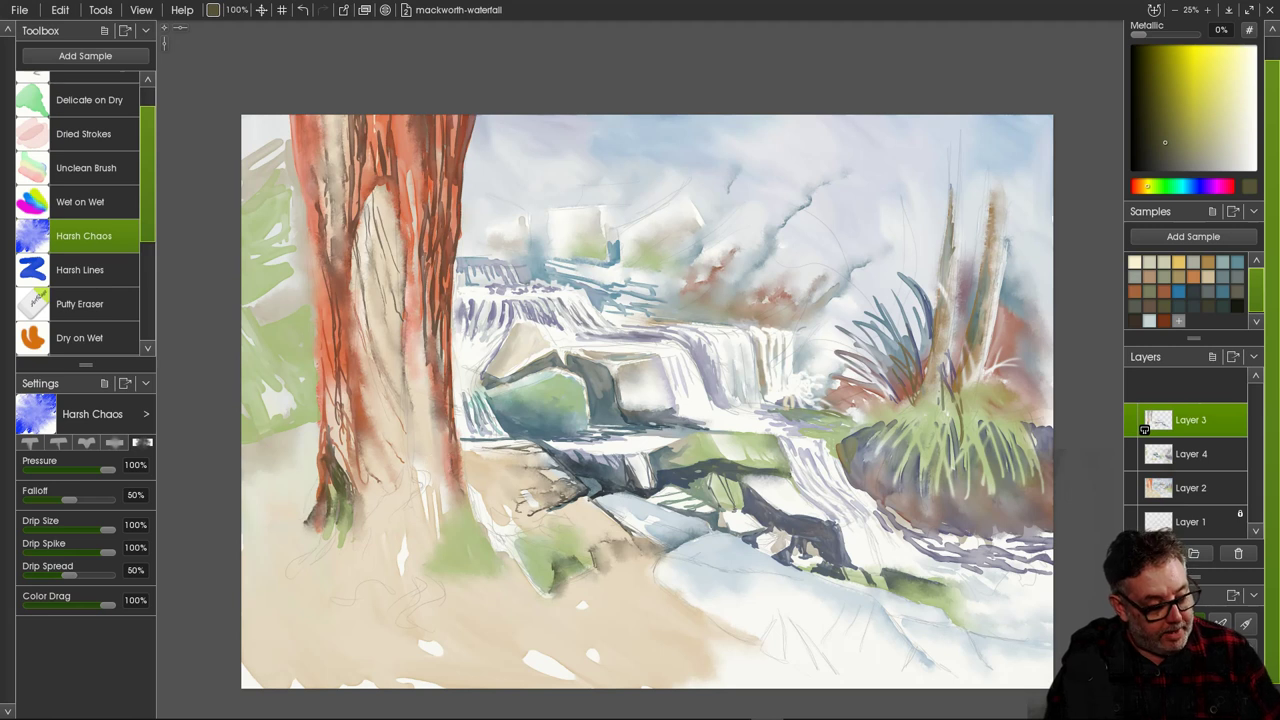
# Add fine dark olive cracks across the bank's rocks and green patch with Delicate on Dry, and blend them with Harsh Chaos.
pyautogui.click(89, 100)
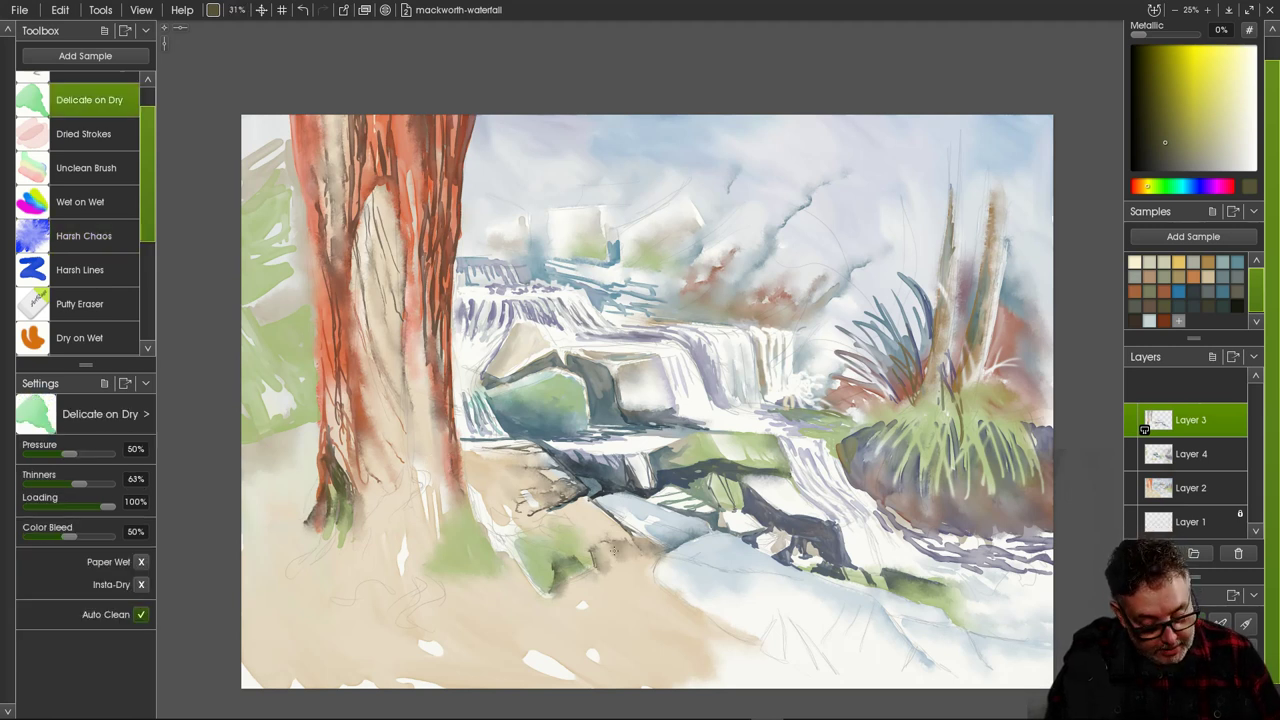
pyautogui.moveTo(603, 541)
pyautogui.mouseDown()
pyautogui.moveTo(590, 549)
pyautogui.moveTo(645, 551)
pyautogui.mouseUp()
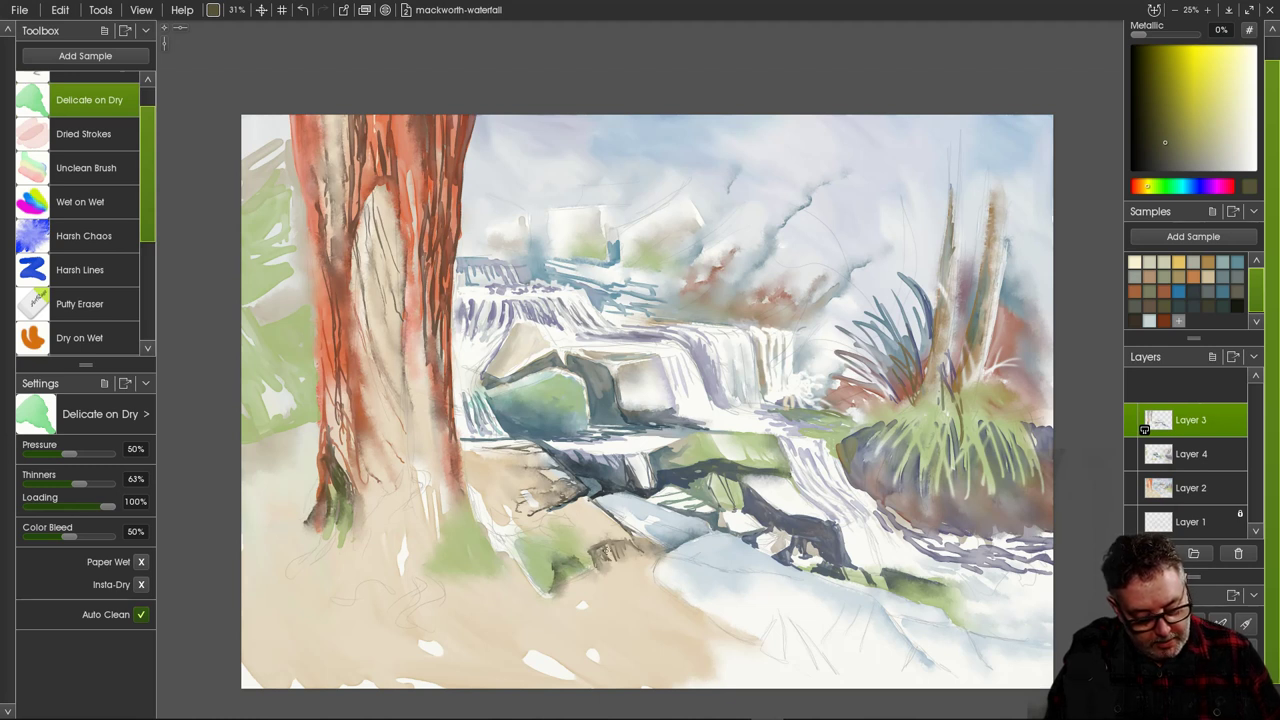
pyautogui.moveTo(608, 554); pyautogui.dragTo(615, 561)
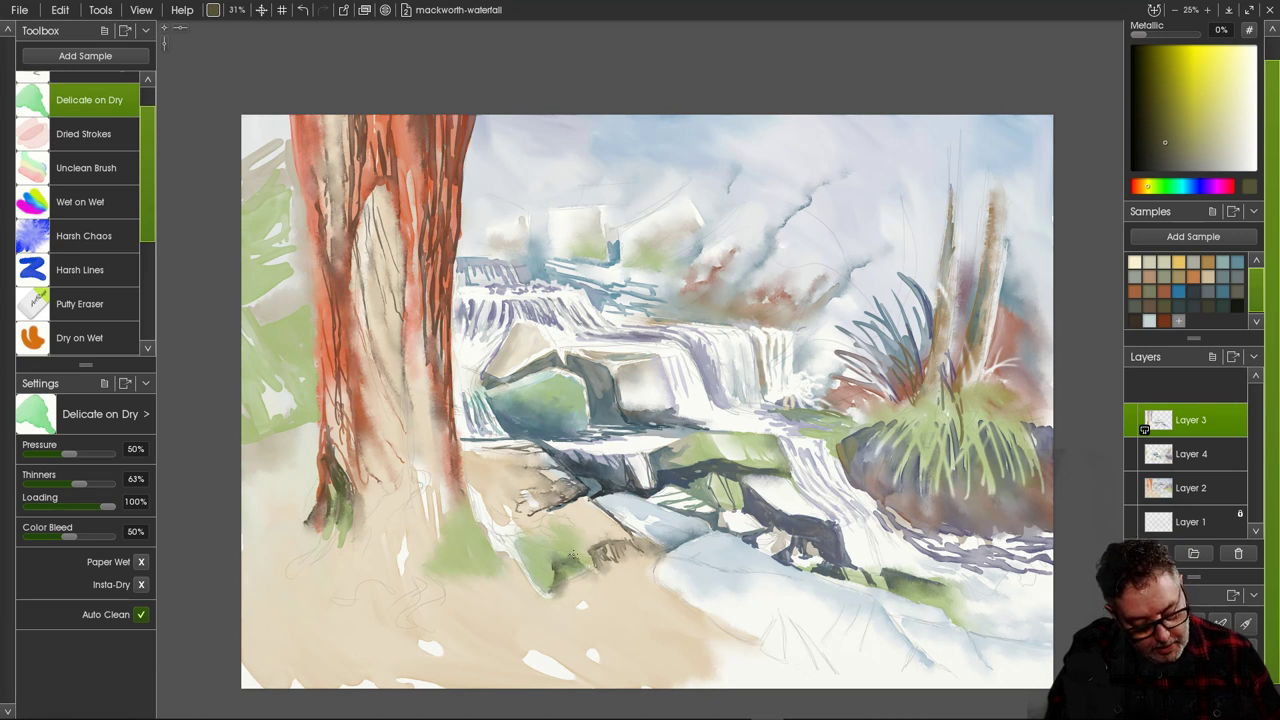
pyautogui.moveTo(573, 554)
pyautogui.mouseDown()
pyautogui.moveTo(529, 532)
pyautogui.moveTo(577, 553)
pyautogui.moveTo(529, 535)
pyautogui.moveTo(555, 561)
pyautogui.moveTo(572, 558)
pyautogui.moveTo(556, 566)
pyautogui.moveTo(537, 544)
pyautogui.moveTo(552, 571)
pyautogui.moveTo(567, 541)
pyautogui.mouseUp()
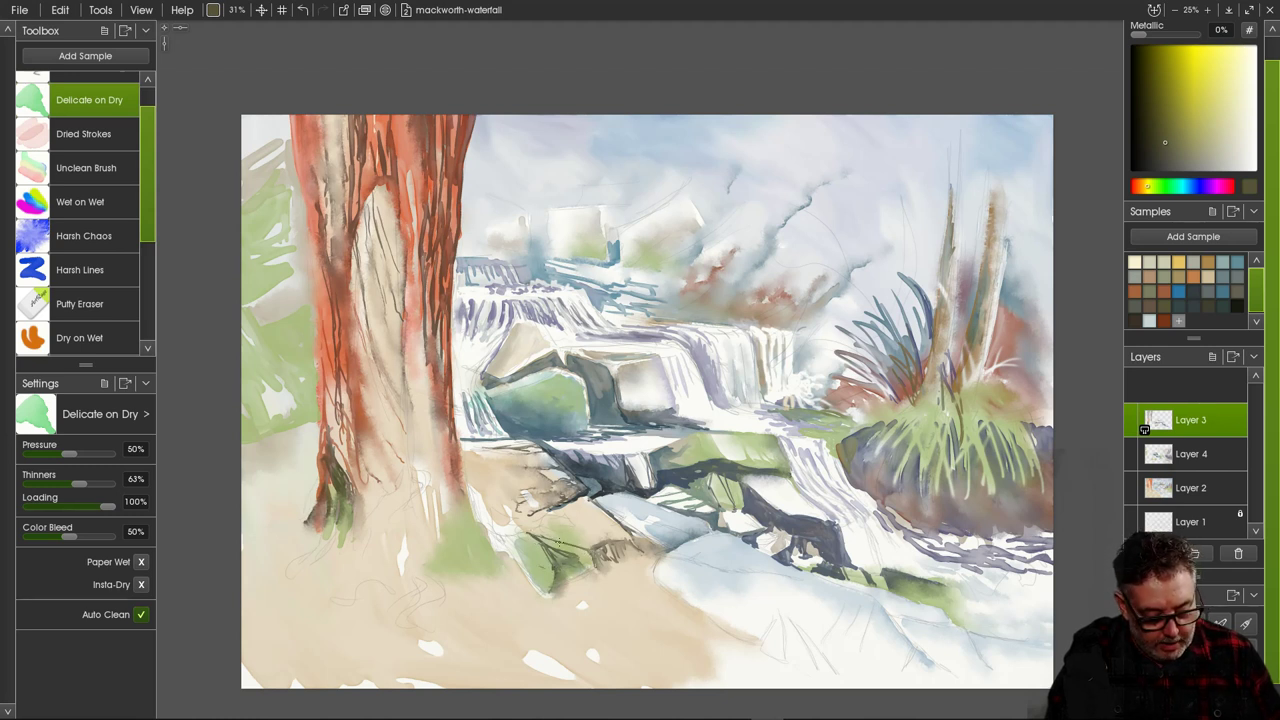
pyautogui.moveTo(566, 519)
pyautogui.mouseDown()
pyautogui.moveTo(600, 543)
pyautogui.moveTo(561, 507)
pyautogui.moveTo(540, 515)
pyautogui.mouseUp()
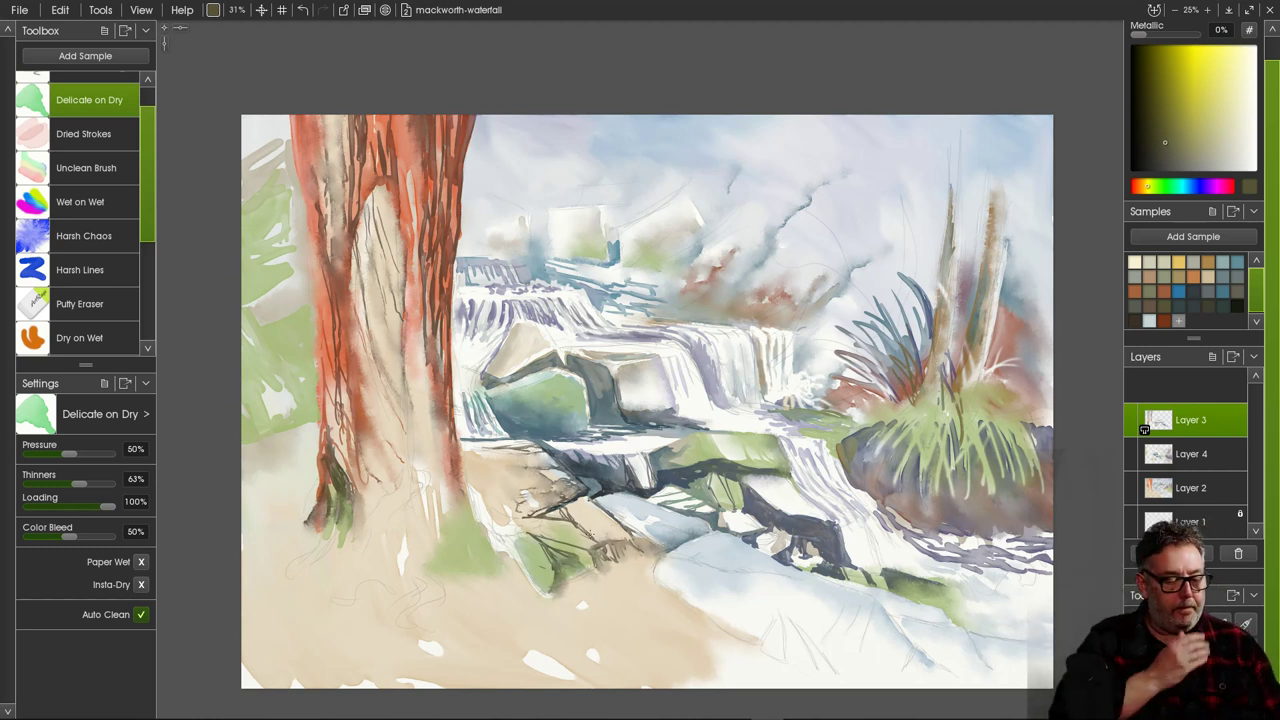
pyautogui.click(84, 236)
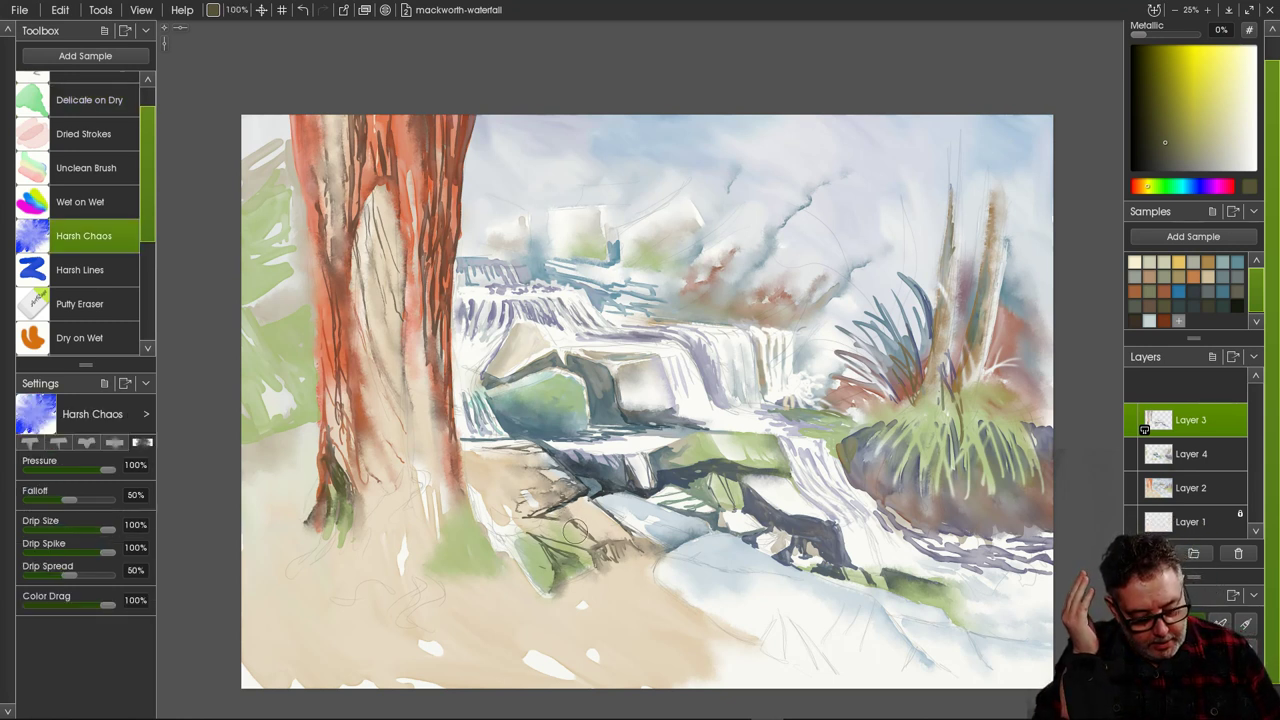
pyautogui.moveTo(581, 560)
pyautogui.mouseDown()
pyautogui.moveTo(560, 549)
pyautogui.moveTo(568, 568)
pyautogui.moveTo(539, 565)
pyautogui.mouseUp()
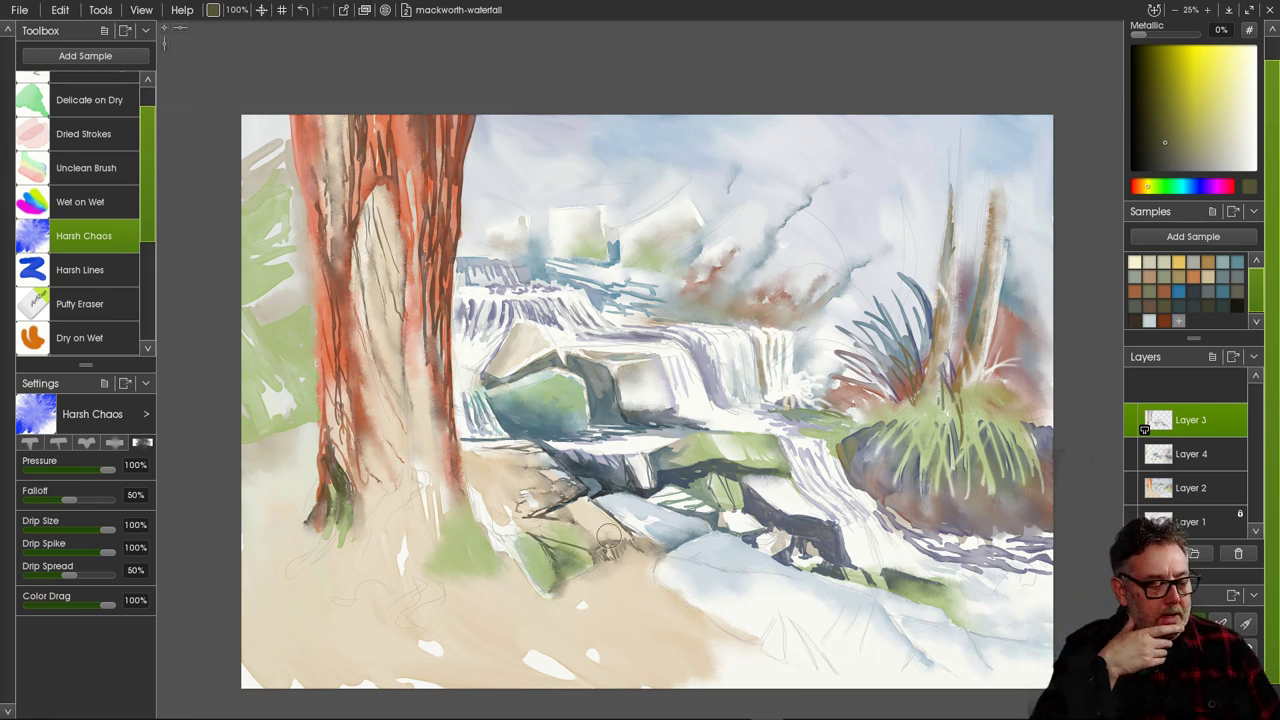
# Add more thin dark olive lines over the green patch and along the rock edge to the pale blue water, using Delicate on Dry.
pyautogui.click(89, 100)
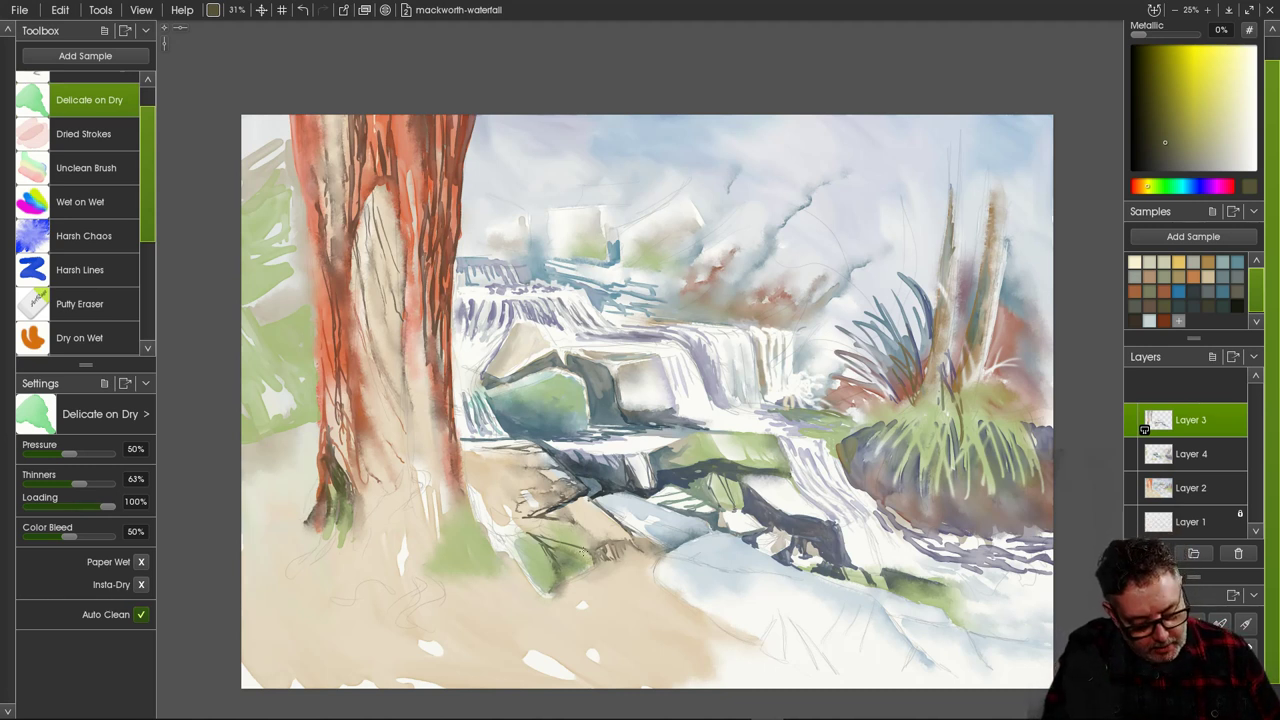
pyautogui.moveTo(583, 552); pyautogui.dragTo(590, 566)
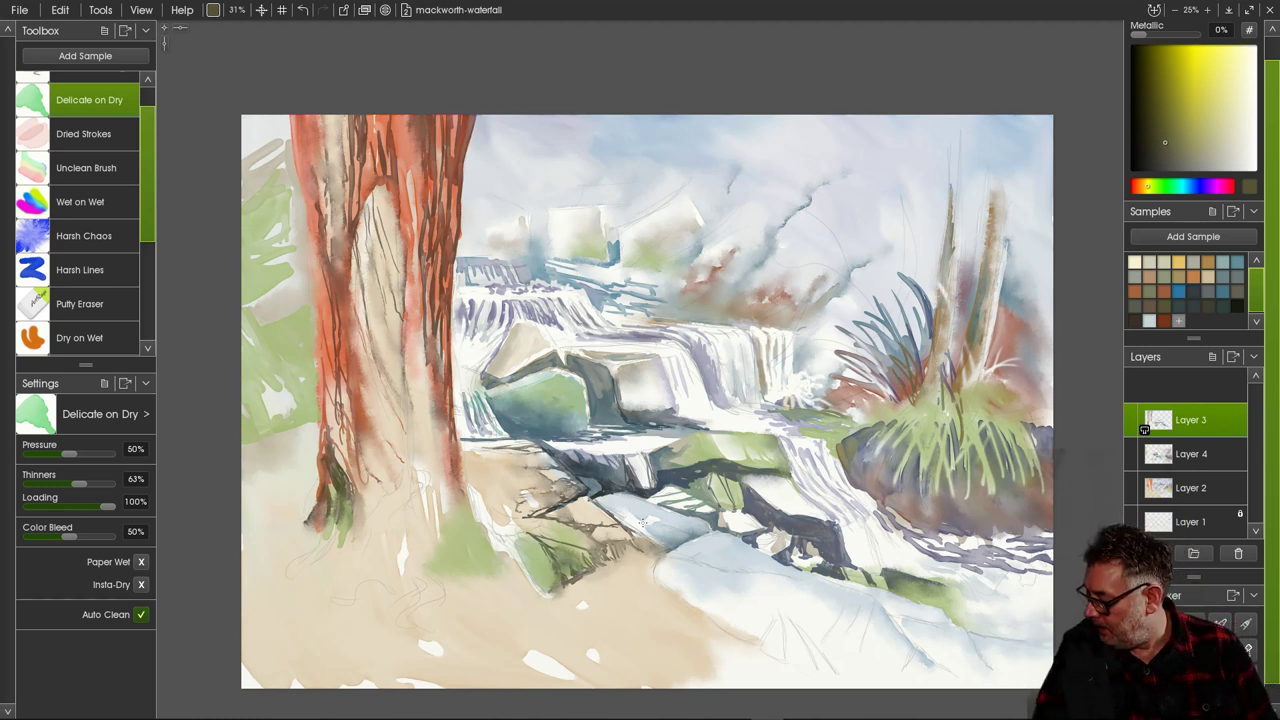
pyautogui.moveTo(630, 540)
pyautogui.mouseDown()
pyautogui.moveTo(674, 553)
pyautogui.moveTo(657, 561)
pyautogui.mouseUp()
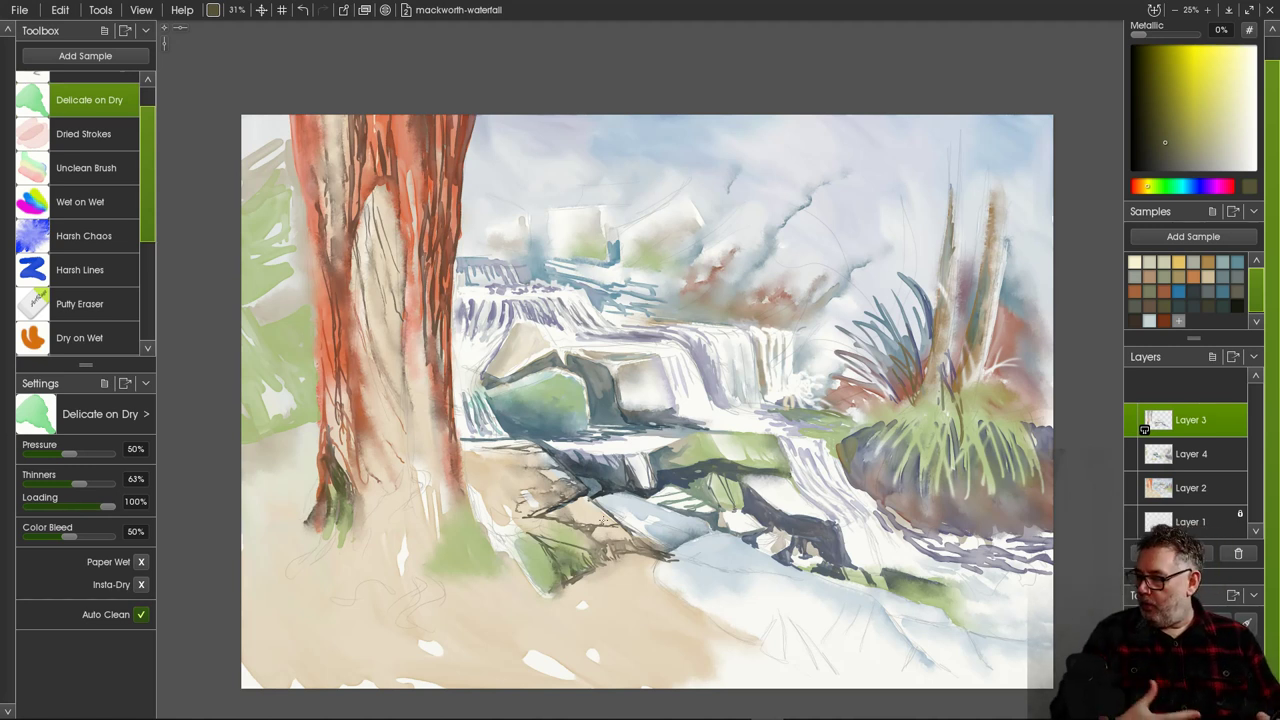
# Paint dark olive bark lines down the trunk's lower right side and along its root into the grass with Delicate on Dry.
pyautogui.moveTo(432, 421)
pyautogui.mouseDown()
pyautogui.moveTo(465, 479)
pyautogui.moveTo(497, 578)
pyautogui.mouseUp()
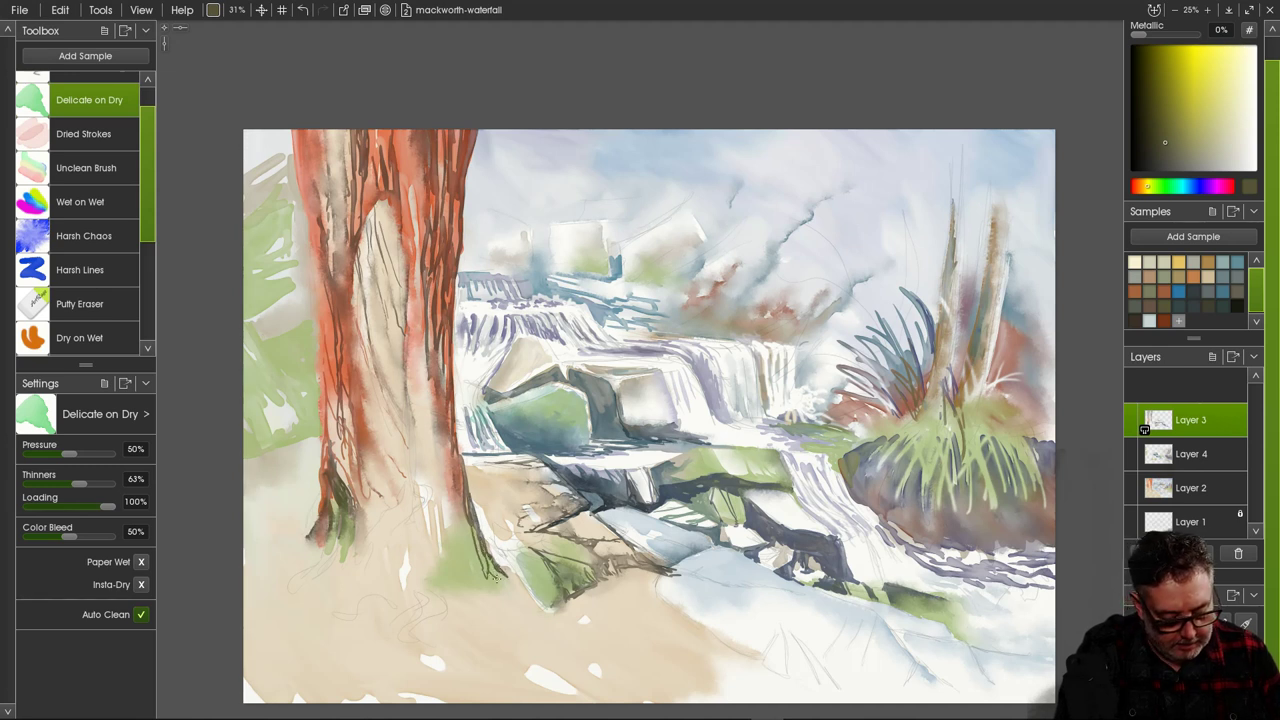
pyautogui.moveTo(453, 484)
pyautogui.mouseDown()
pyautogui.moveTo(480, 562)
pyautogui.moveTo(457, 545)
pyautogui.mouseUp()
pyautogui.moveTo(448, 446); pyautogui.dragTo(452, 470)
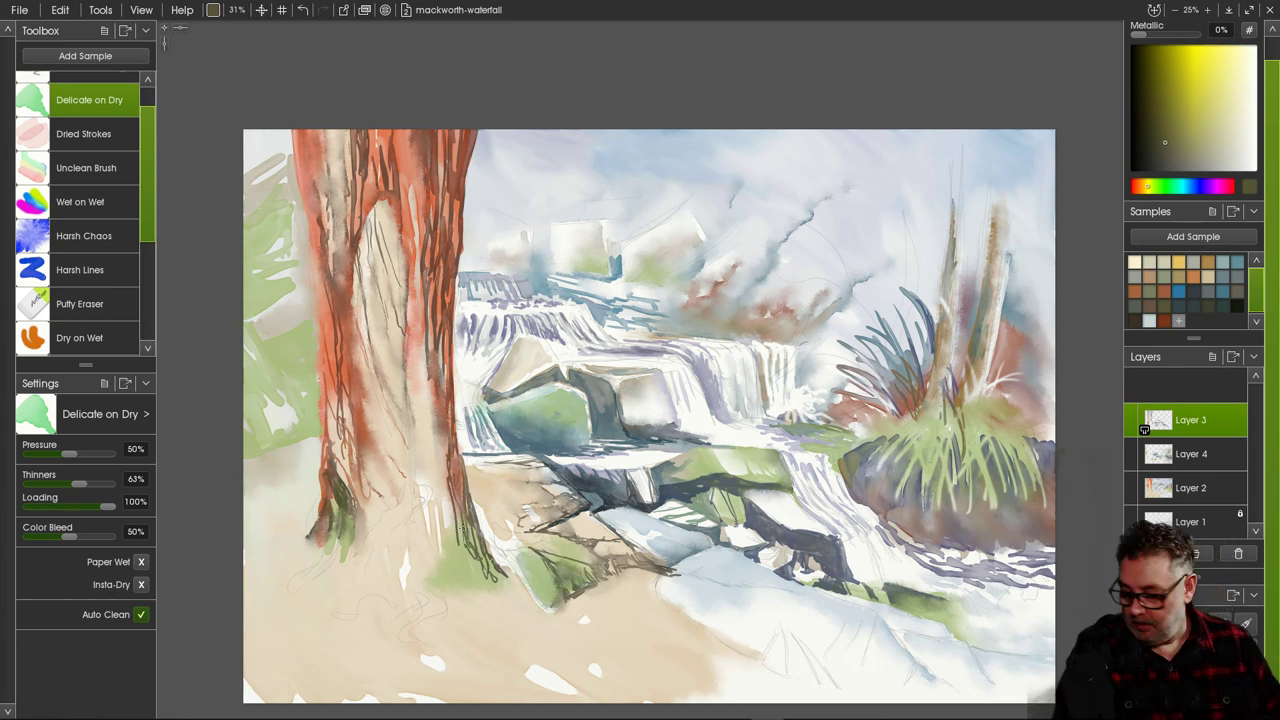
pyautogui.rightClick(399, 477)
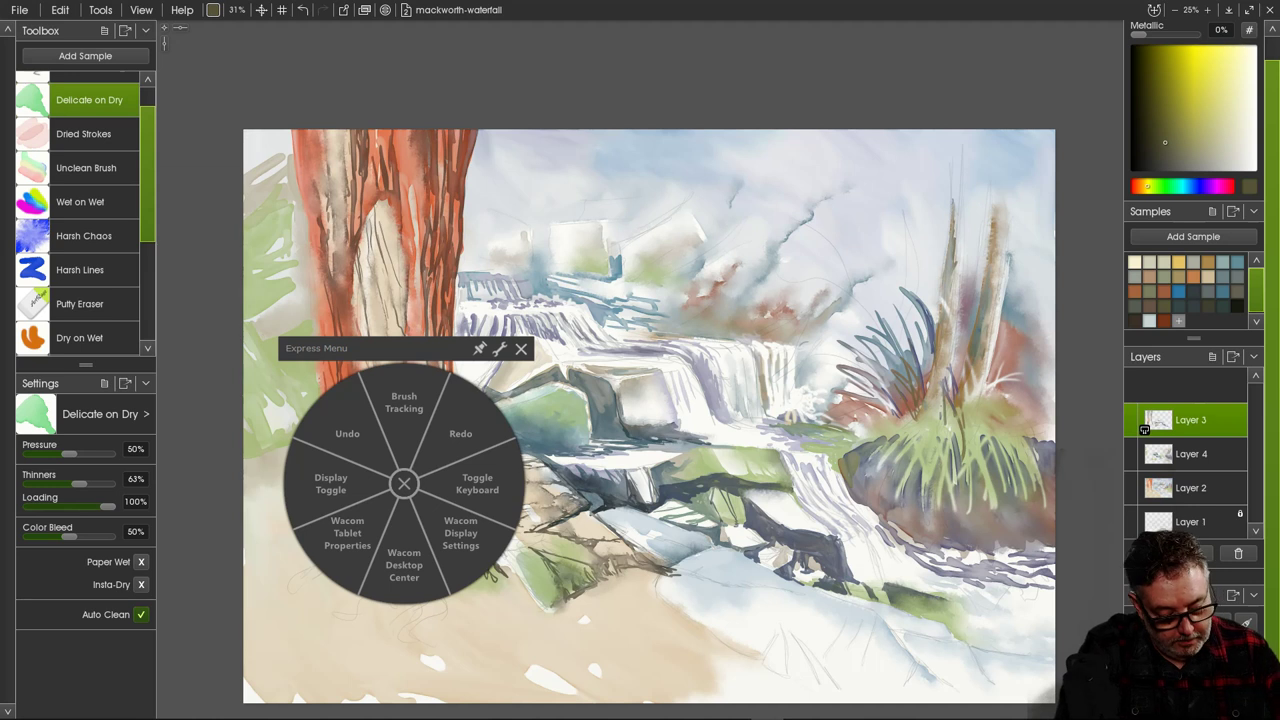
pyautogui.click(521, 349)
pyautogui.moveTo(434, 393); pyautogui.dragTo(448, 507)
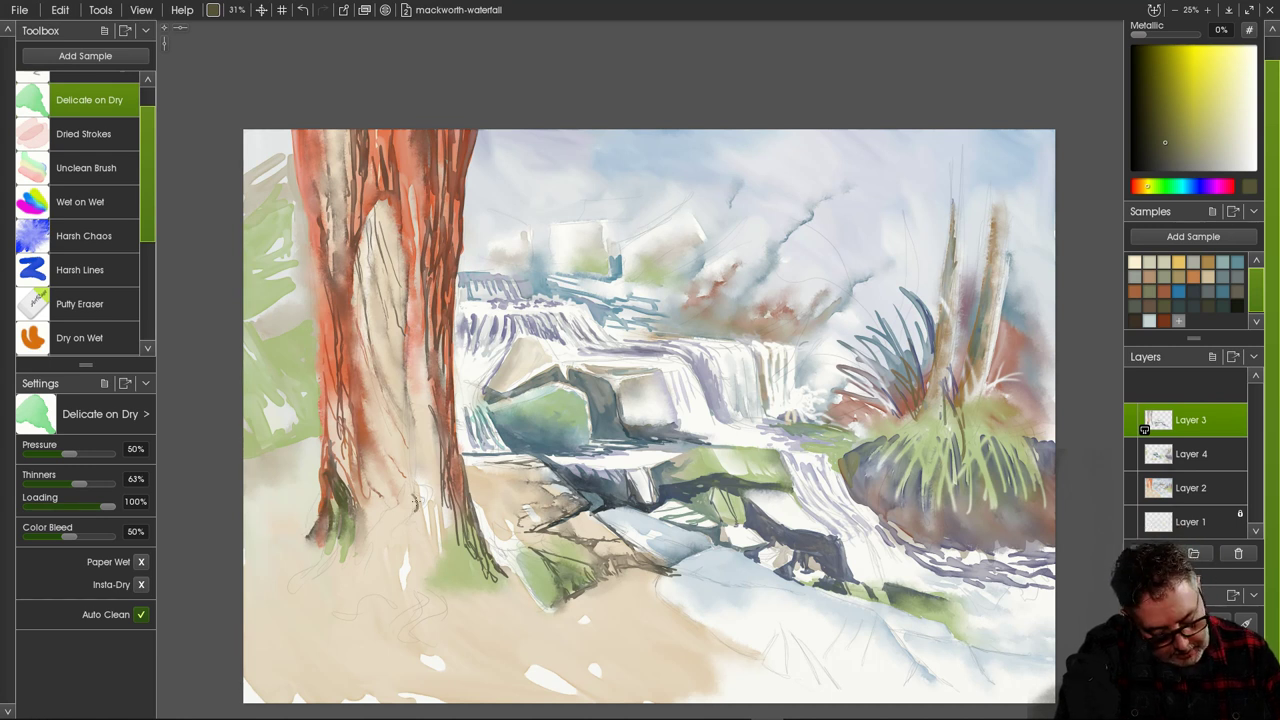
# Draw a dark olive knot with curved root lines at the middle of the trunk's base, and blend it with Harsh Chaos.
pyautogui.moveTo(411, 500)
pyautogui.mouseDown()
pyautogui.moveTo(406, 544)
pyautogui.moveTo(397, 519)
pyautogui.moveTo(392, 555)
pyautogui.moveTo(418, 572)
pyautogui.mouseUp()
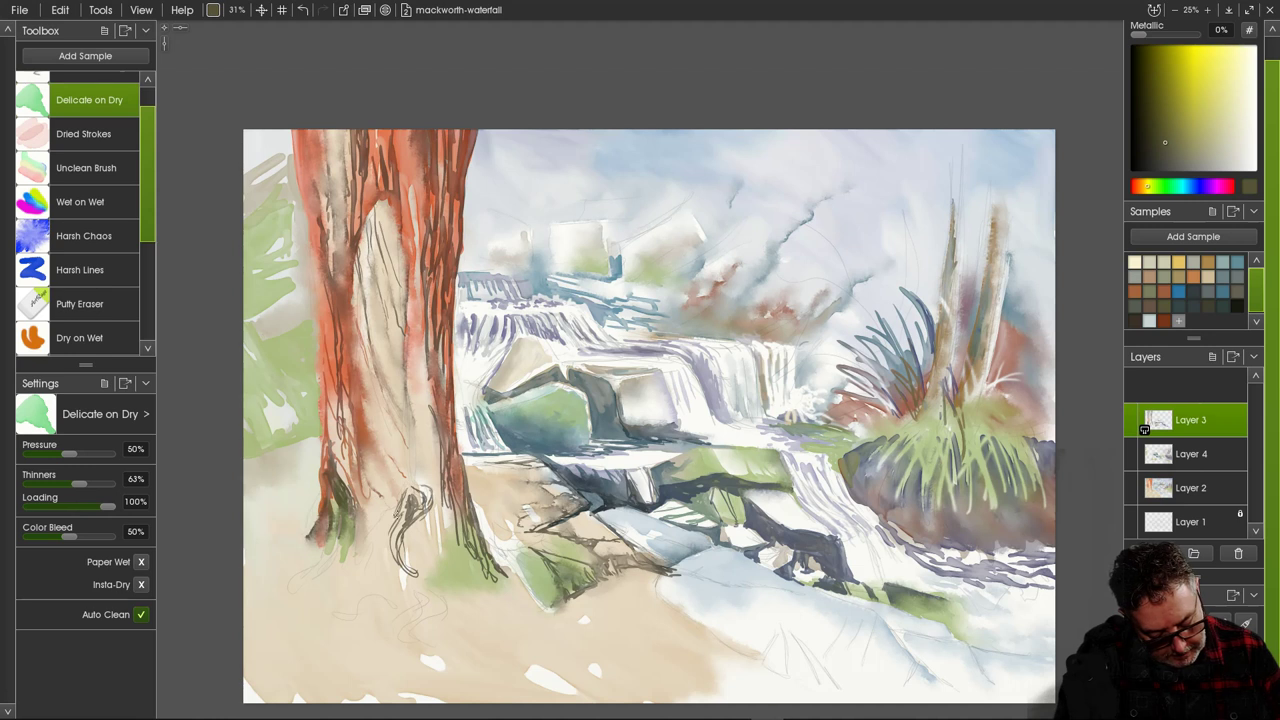
pyautogui.moveTo(396, 512); pyautogui.dragTo(392, 556)
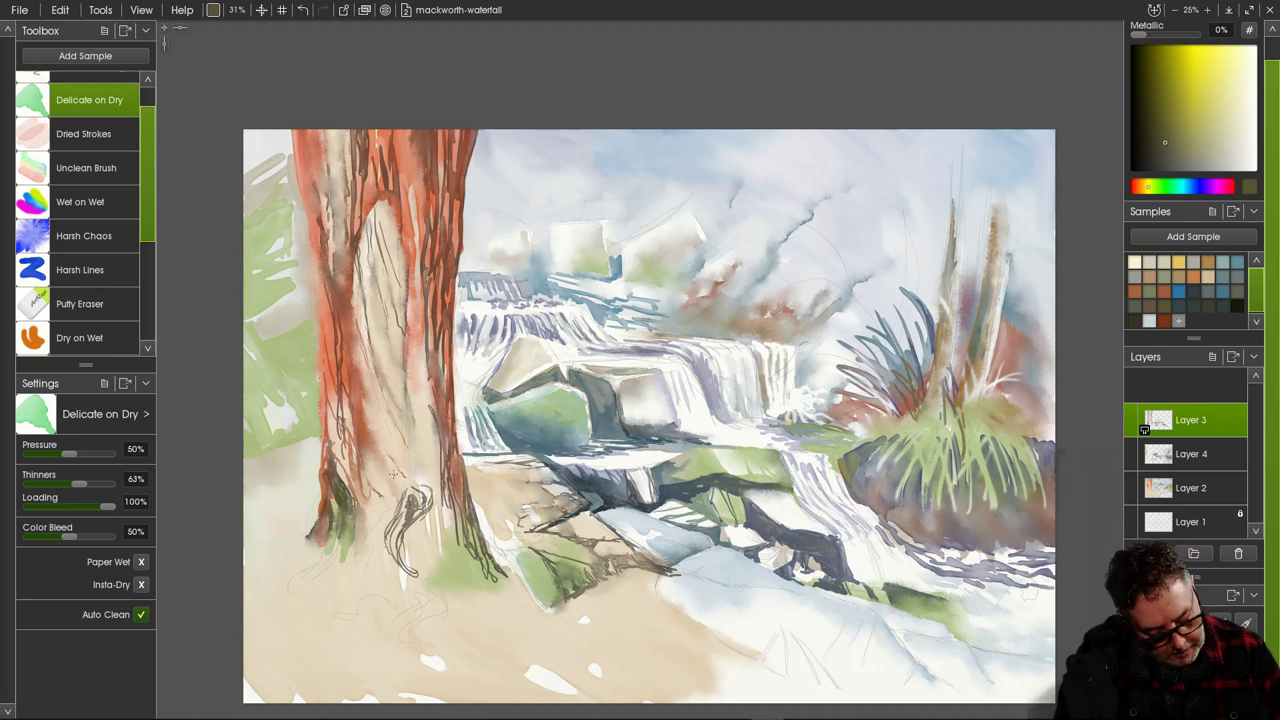
pyautogui.moveTo(393, 474); pyautogui.dragTo(384, 549)
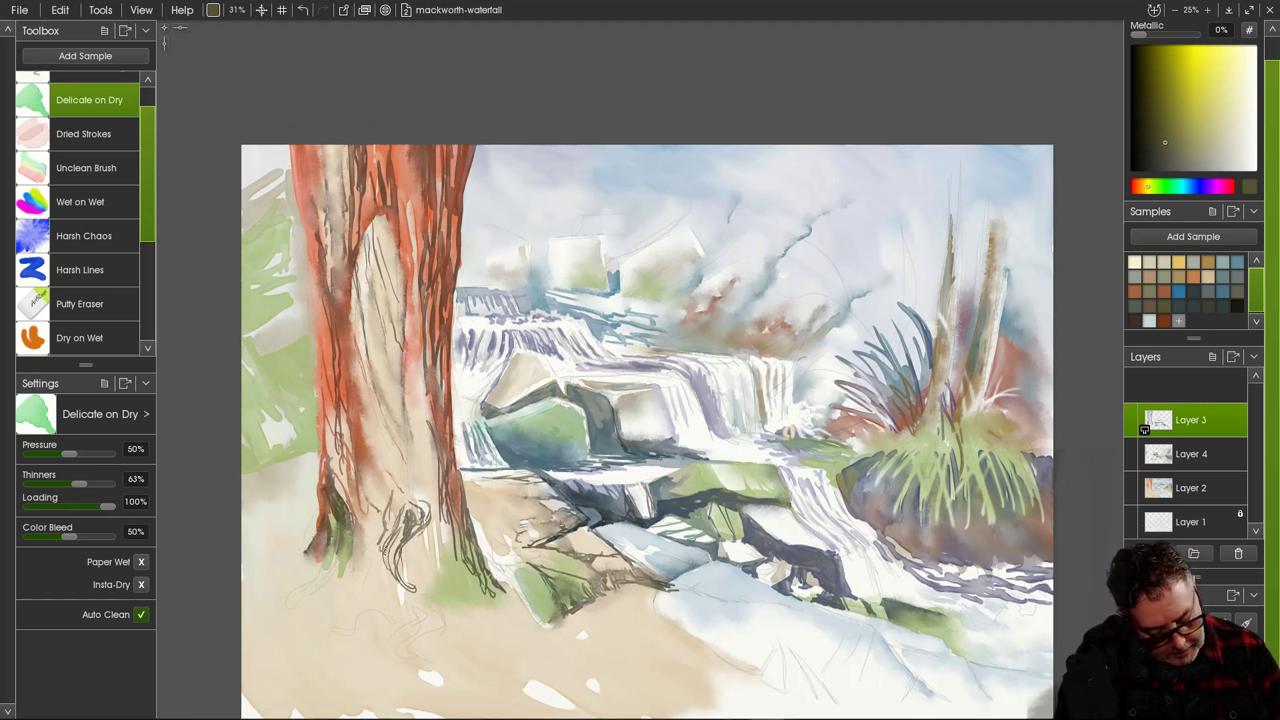
pyautogui.click(84, 236)
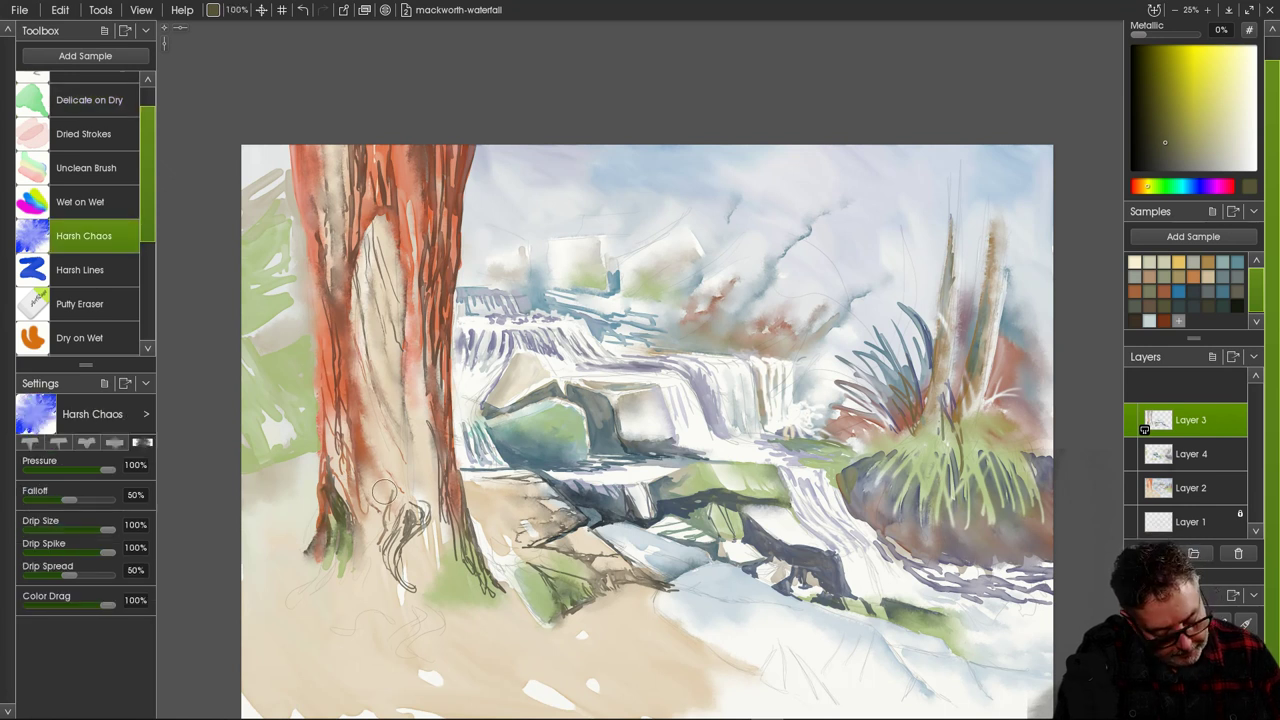
pyautogui.moveTo(390, 534)
pyautogui.mouseDown()
pyautogui.moveTo(400, 522)
pyautogui.moveTo(390, 568)
pyautogui.moveTo(402, 584)
pyautogui.mouseUp()
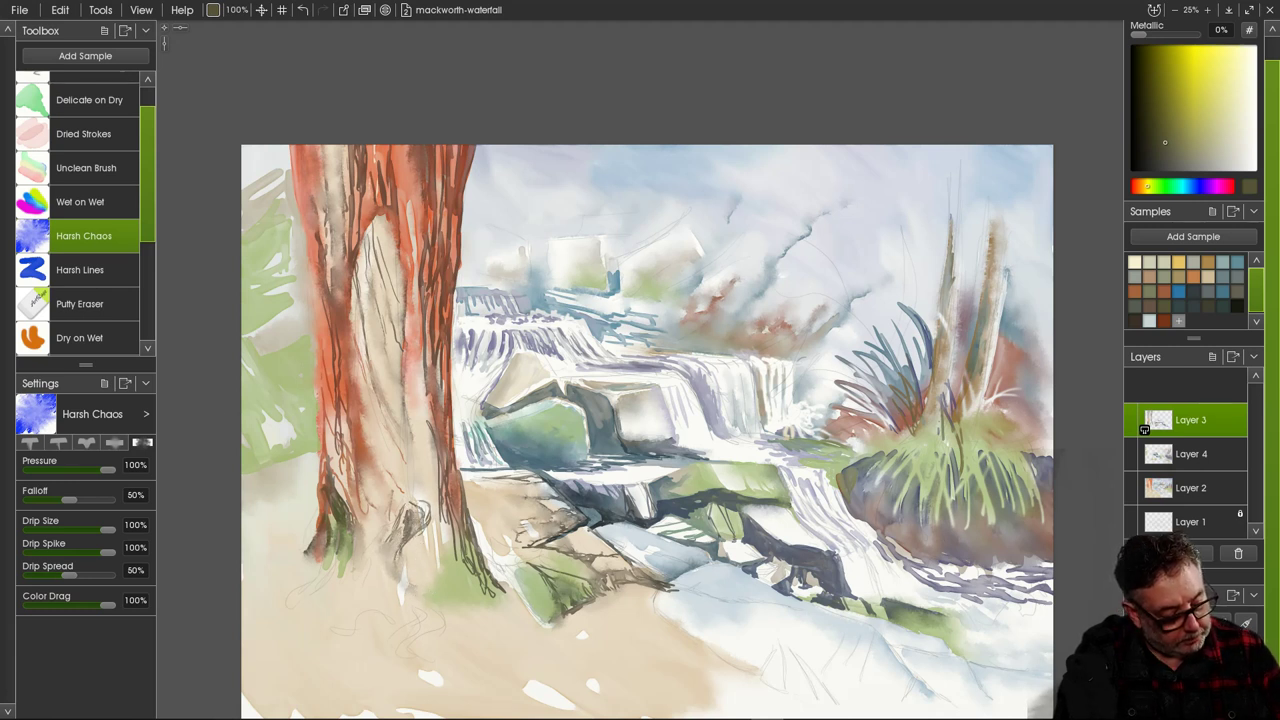
# Redefine the knot and paint winding dark olive root lines across the trunk's foot and grass with Delicate on Dry.
pyautogui.click(89, 100)
pyautogui.moveTo(425, 500); pyautogui.dragTo(399, 568)
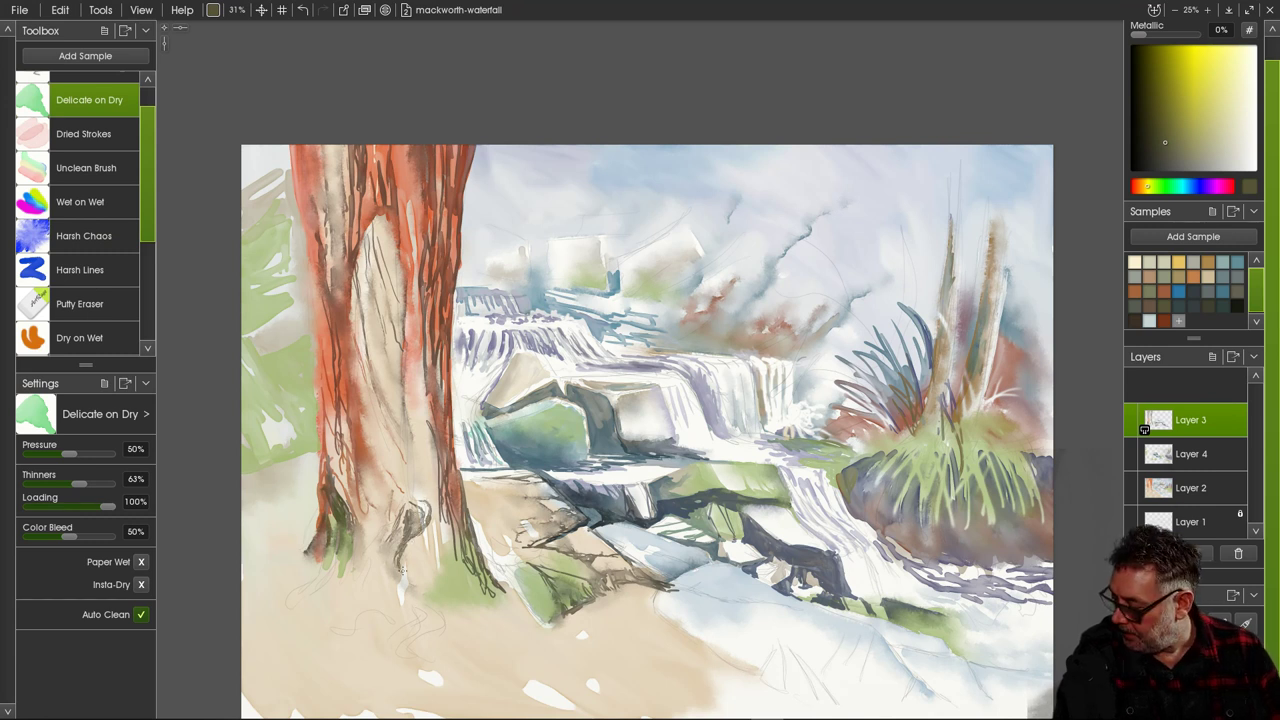
pyautogui.moveTo(418, 538)
pyautogui.mouseDown()
pyautogui.moveTo(435, 591)
pyautogui.moveTo(403, 568)
pyautogui.moveTo(410, 589)
pyautogui.moveTo(387, 586)
pyautogui.moveTo(399, 592)
pyautogui.moveTo(409, 561)
pyautogui.moveTo(460, 598)
pyautogui.mouseUp()
pyautogui.moveTo(406, 564); pyautogui.dragTo(444, 597)
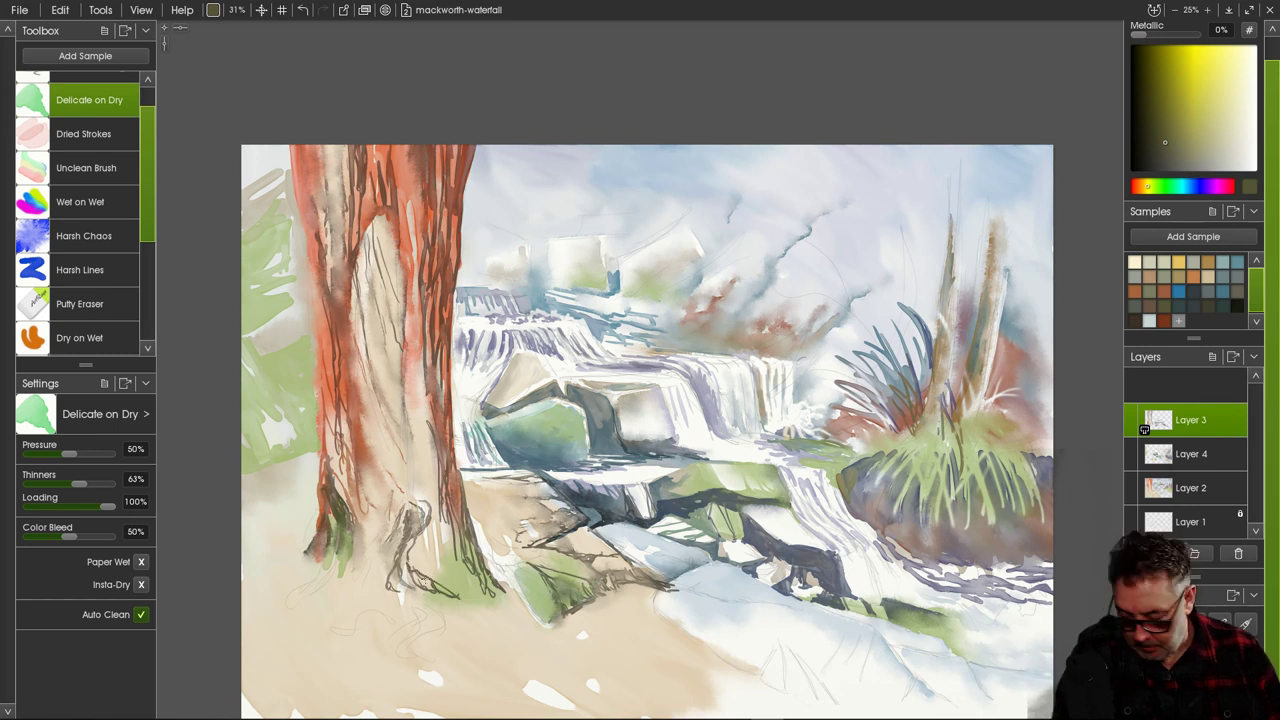
pyautogui.moveTo(425, 554)
pyautogui.mouseDown()
pyautogui.moveTo(426, 571)
pyautogui.moveTo(484, 610)
pyautogui.mouseUp()
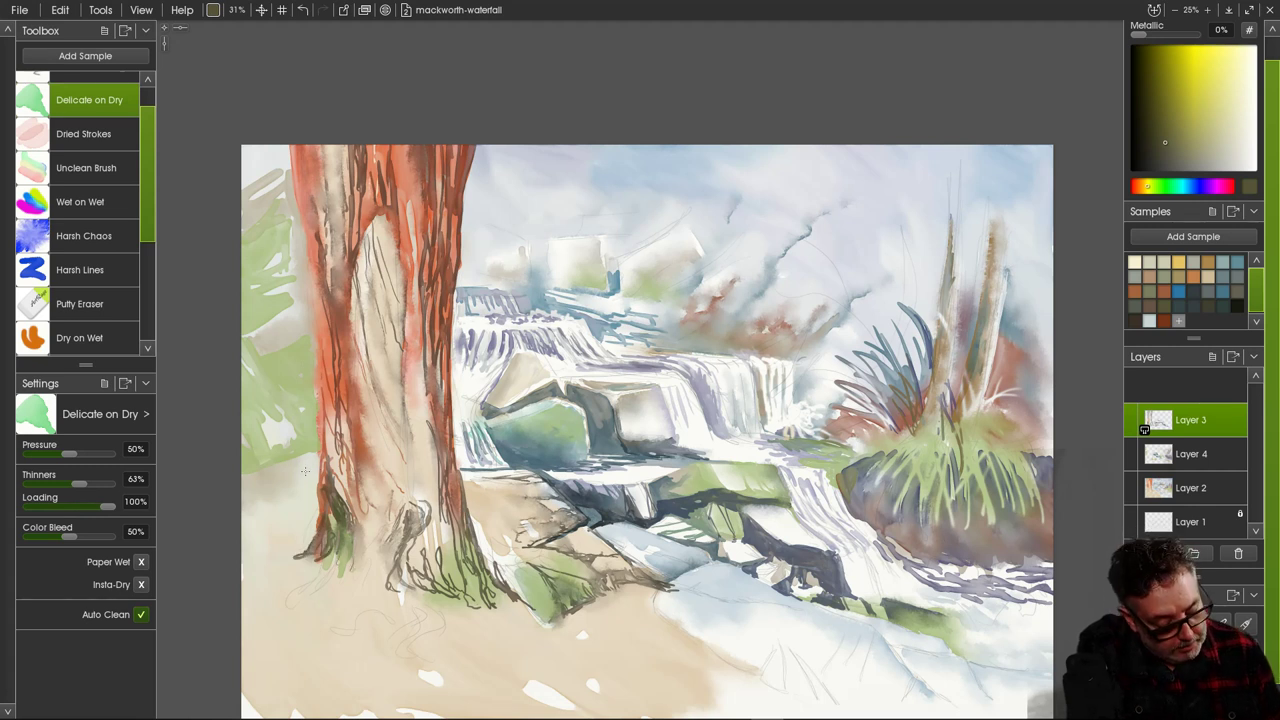
# Paint dark olive lines and a shadow over the green bank behind the trunk's left side, and blend the shadow with Harsh Chaos.
pyautogui.moveTo(316, 450); pyautogui.dragTo(266, 464)
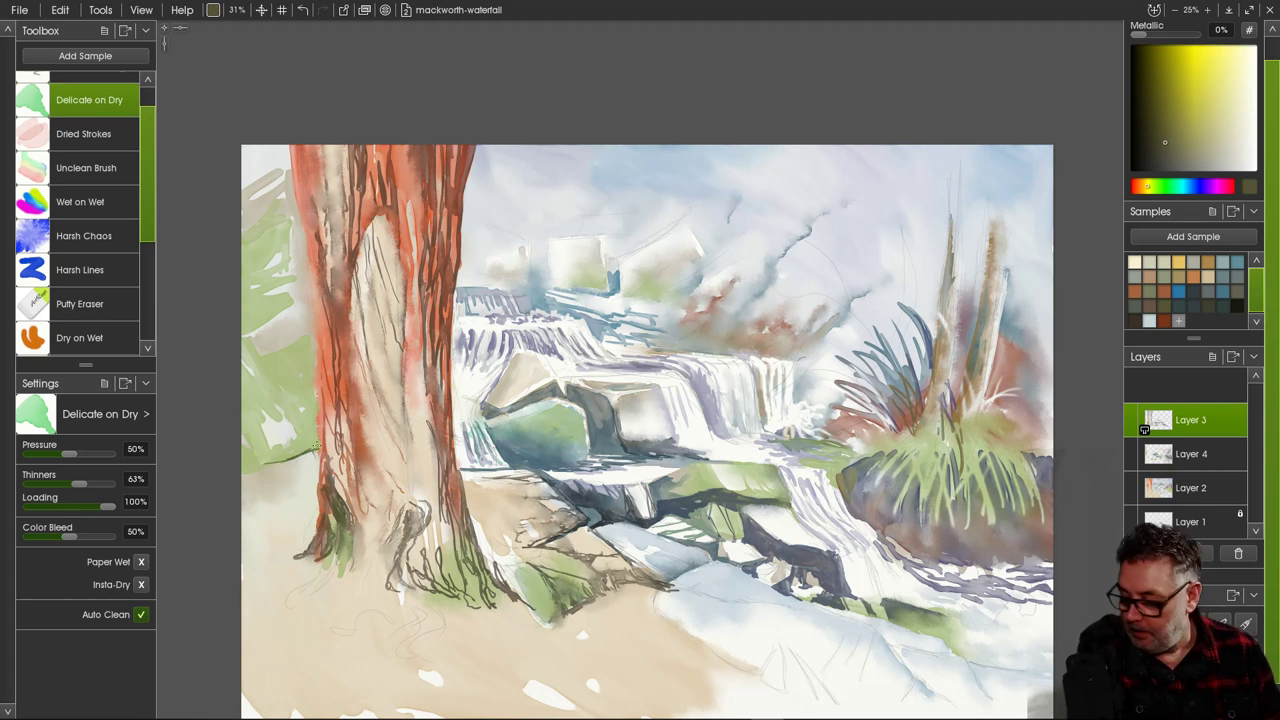
pyautogui.moveTo(249, 336); pyautogui.dragTo(300, 414)
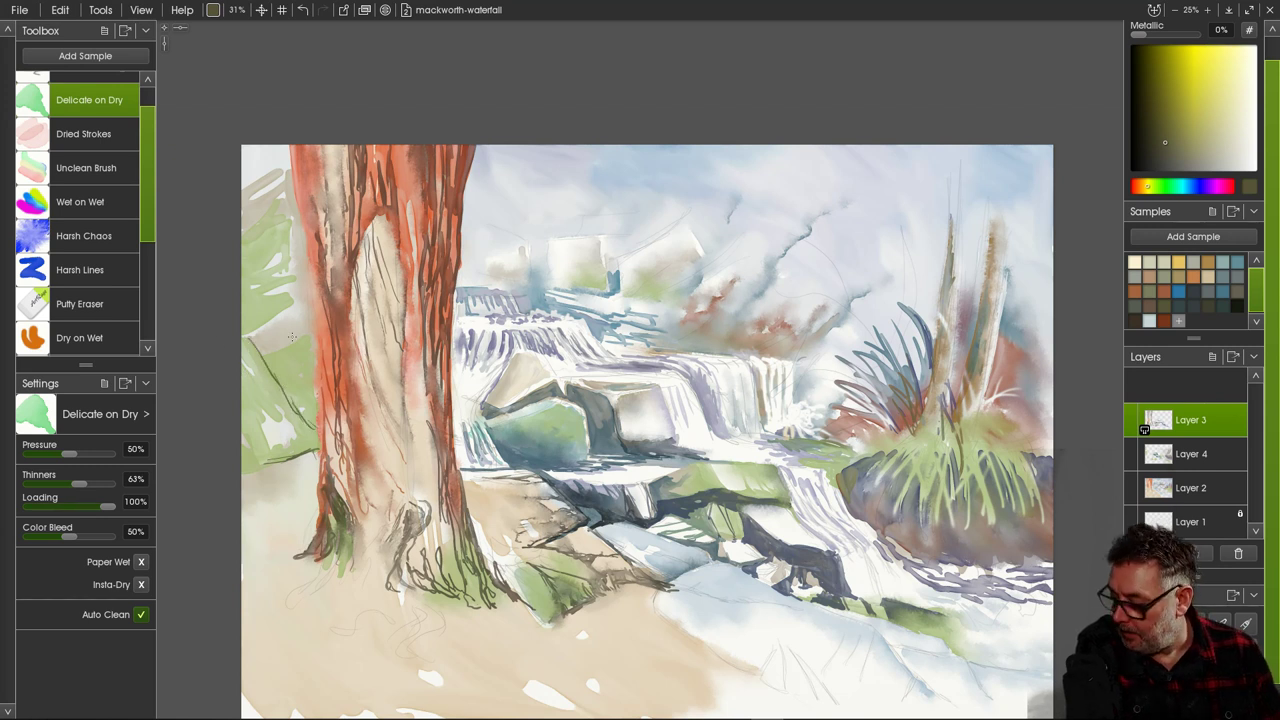
pyautogui.moveTo(272, 368)
pyautogui.mouseDown()
pyautogui.moveTo(303, 418)
pyautogui.moveTo(281, 376)
pyautogui.moveTo(296, 403)
pyautogui.moveTo(314, 401)
pyautogui.moveTo(316, 430)
pyautogui.moveTo(284, 376)
pyautogui.moveTo(300, 403)
pyautogui.moveTo(311, 378)
pyautogui.moveTo(313, 401)
pyautogui.moveTo(280, 384)
pyautogui.mouseUp()
pyautogui.moveTo(278, 380); pyautogui.dragTo(290, 404)
pyautogui.click(84, 236)
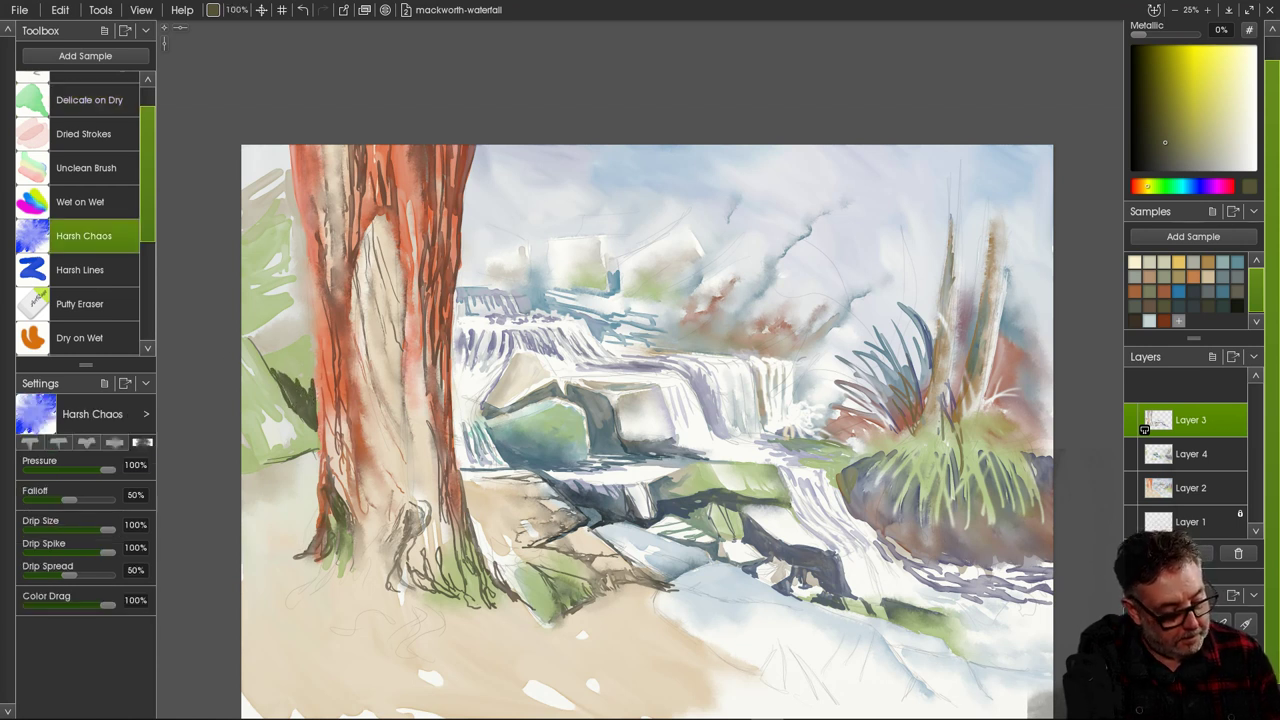
pyautogui.rightClick(303, 392)
pyautogui.press('Escape')
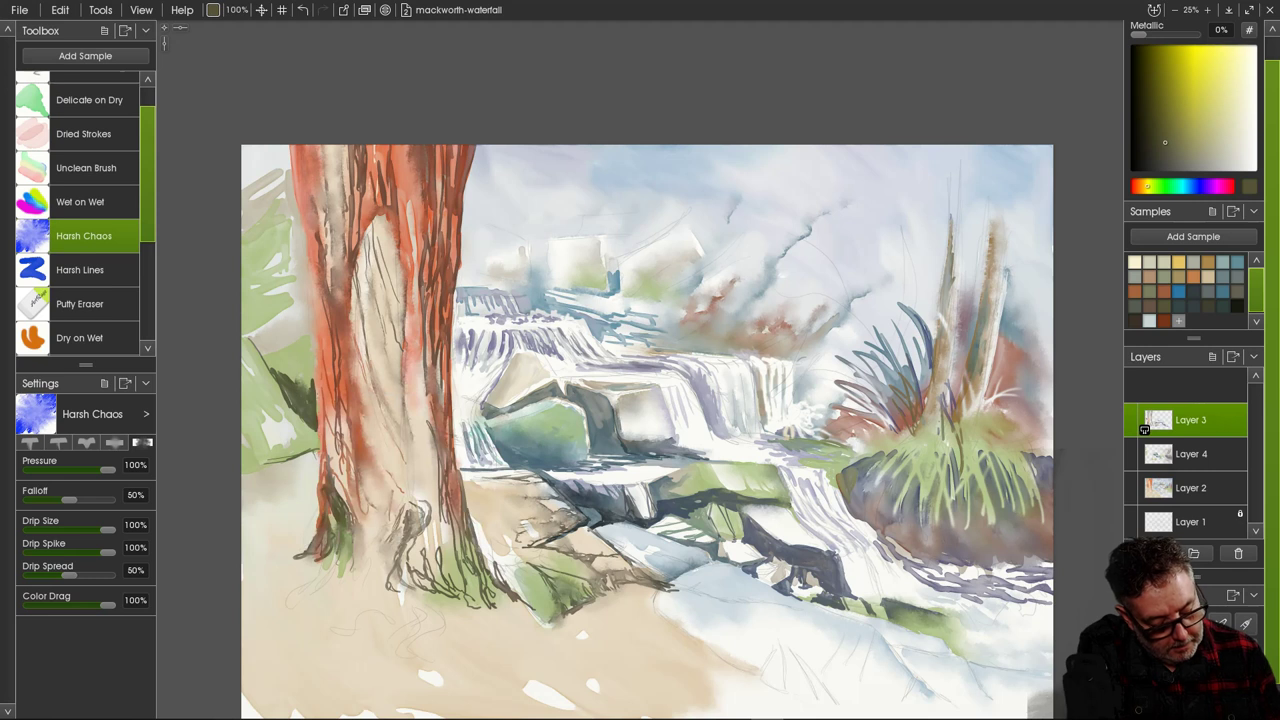
pyautogui.moveTo(306, 389)
pyautogui.mouseDown()
pyautogui.moveTo(290, 406)
pyautogui.moveTo(280, 372)
pyautogui.moveTo(272, 382)
pyautogui.moveTo(308, 372)
pyautogui.mouseUp()
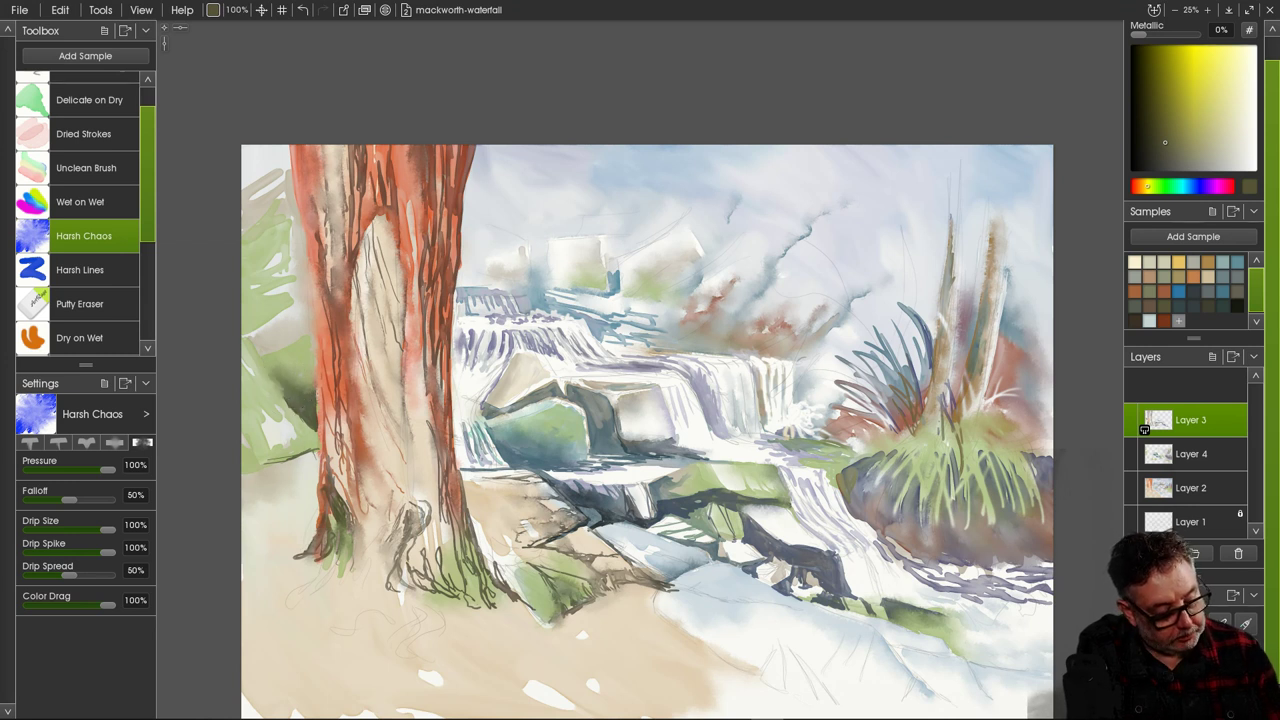
# Add thin dark olive crack lines on the rock tip where the bank meets the pale blue foreground, using Delicate on Dry.
pyautogui.click(89, 100)
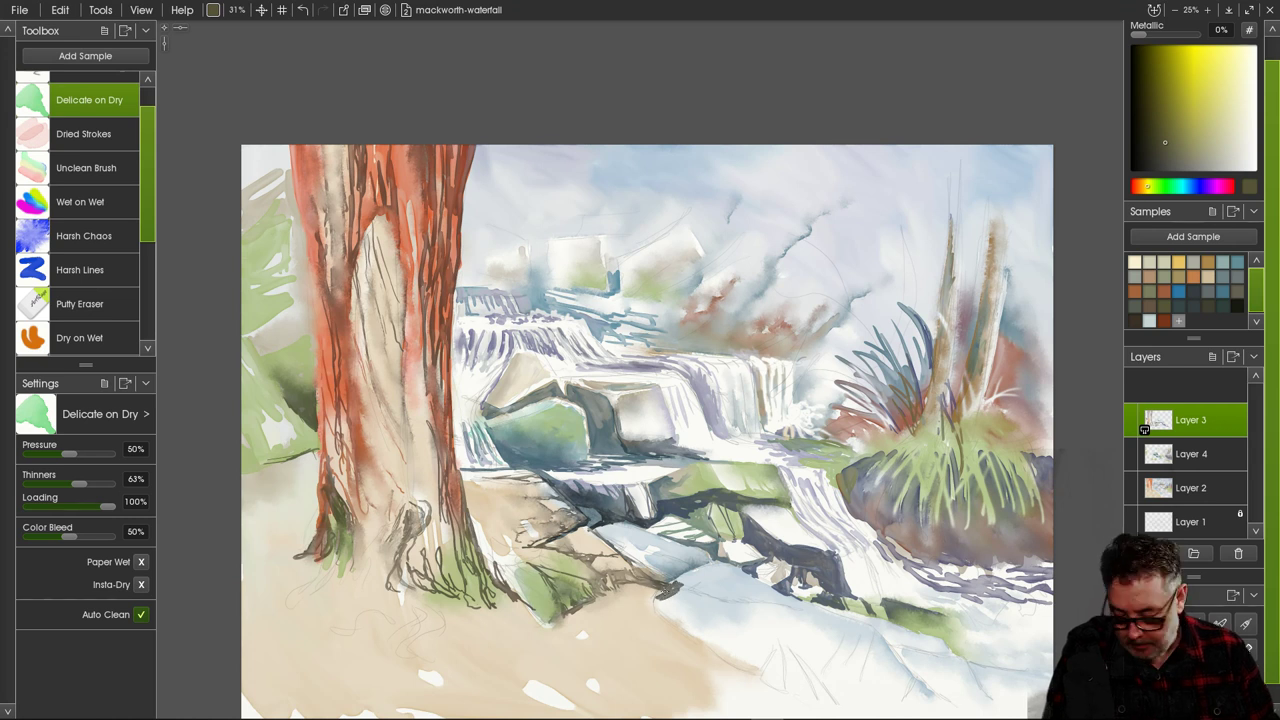
pyautogui.moveTo(664, 588)
pyautogui.mouseDown()
pyautogui.moveTo(656, 618)
pyautogui.moveTo(614, 596)
pyautogui.moveTo(646, 600)
pyautogui.moveTo(654, 612)
pyautogui.moveTo(598, 602)
pyautogui.moveTo(644, 600)
pyautogui.mouseUp()
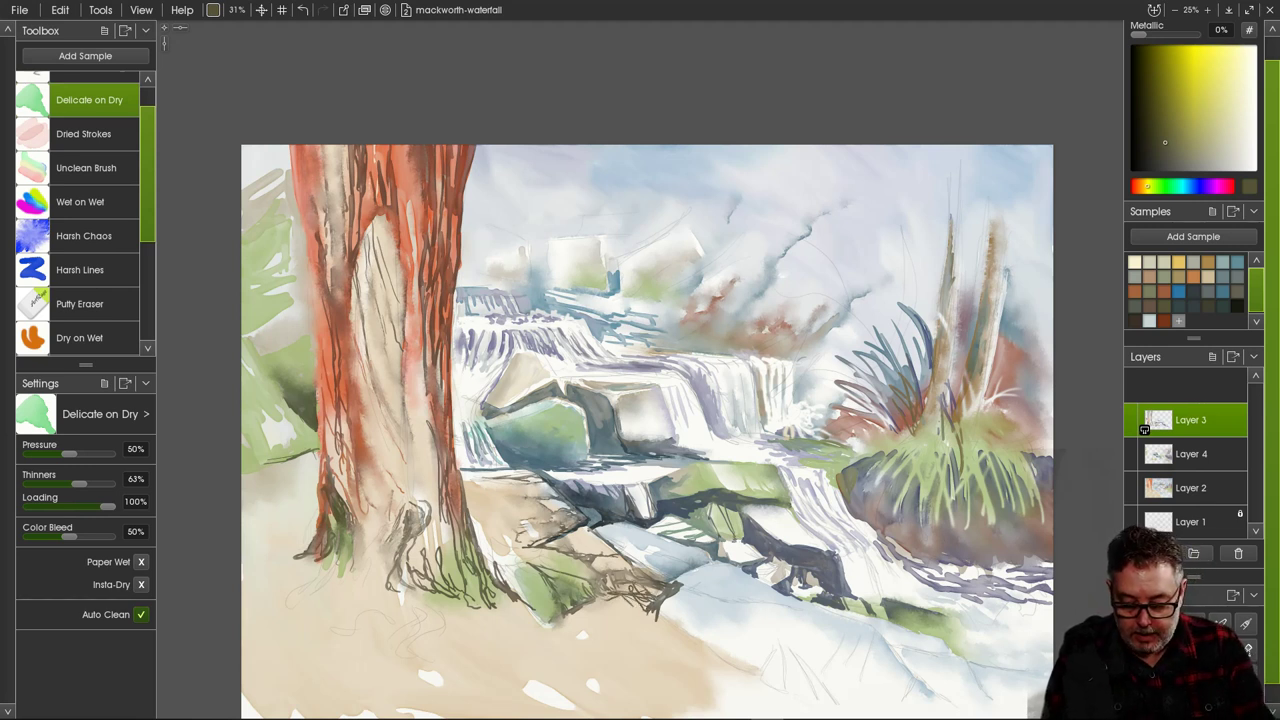
# Paint bright orange on Layer 4 over the bank below the rocks and on the lower trunk, and blend it with Harsh Chaos.
pyautogui.click(1164, 291)
pyautogui.click(1194, 50)
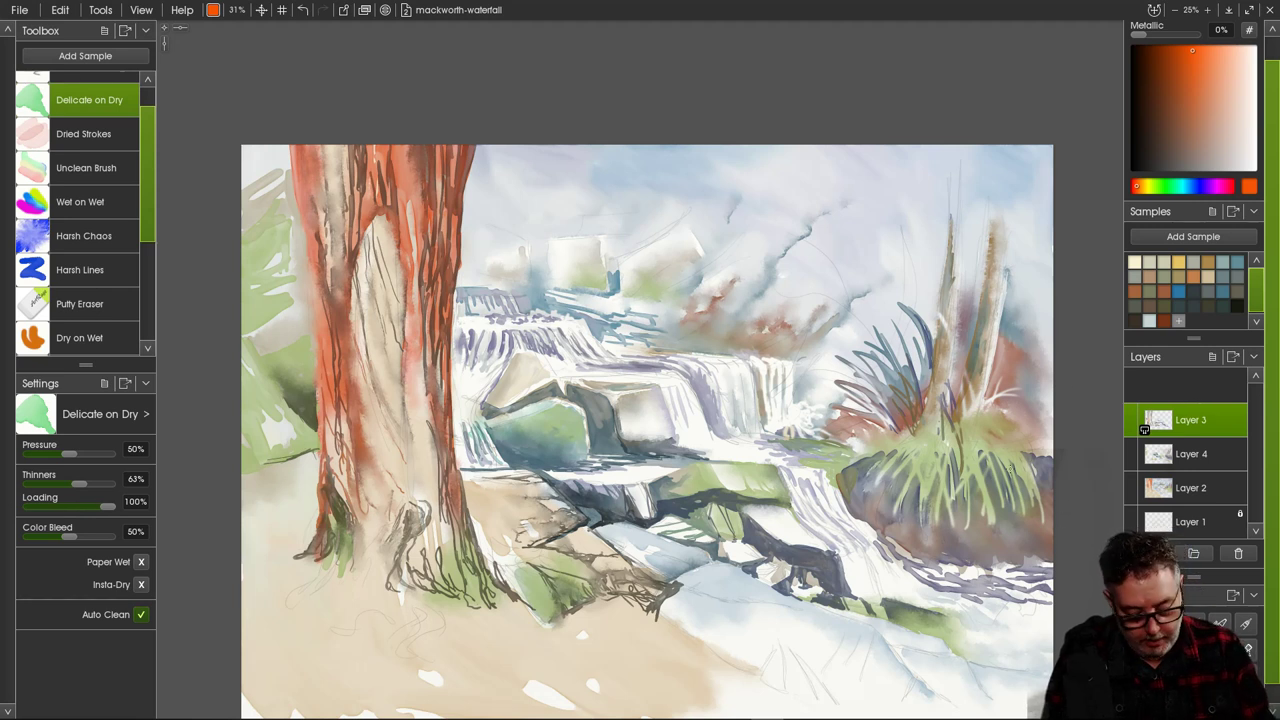
pyautogui.click(1160, 454)
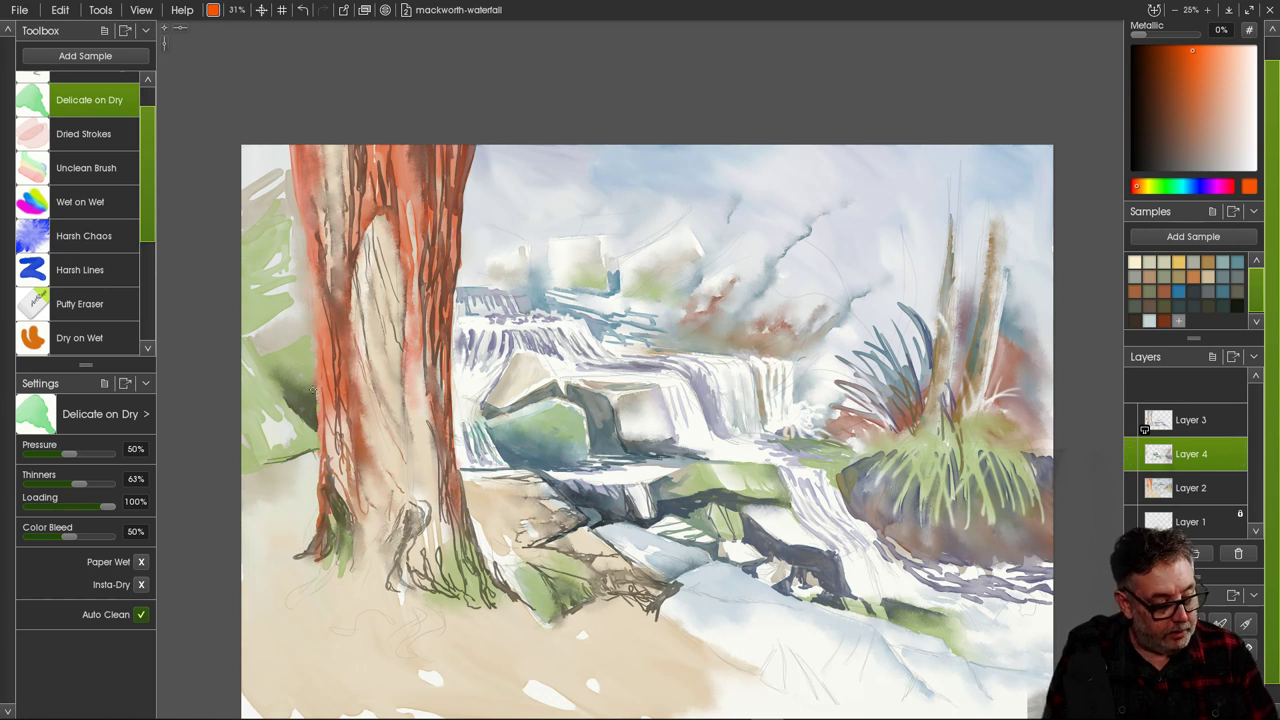
pyautogui.moveTo(662, 617)
pyautogui.mouseDown()
pyautogui.moveTo(639, 608)
pyautogui.moveTo(630, 580)
pyautogui.mouseUp()
pyautogui.moveTo(610, 602)
pyautogui.mouseDown()
pyautogui.moveTo(581, 613)
pyautogui.moveTo(642, 579)
pyautogui.moveTo(599, 633)
pyautogui.moveTo(599, 621)
pyautogui.moveTo(578, 630)
pyautogui.moveTo(576, 615)
pyautogui.moveTo(534, 621)
pyautogui.moveTo(514, 601)
pyautogui.moveTo(548, 623)
pyautogui.moveTo(627, 626)
pyautogui.moveTo(617, 614)
pyautogui.moveTo(651, 628)
pyautogui.moveTo(594, 626)
pyautogui.moveTo(645, 644)
pyautogui.moveTo(654, 622)
pyautogui.moveTo(683, 640)
pyautogui.moveTo(655, 635)
pyautogui.moveTo(668, 662)
pyautogui.moveTo(686, 637)
pyautogui.moveTo(742, 661)
pyautogui.moveTo(674, 656)
pyautogui.moveTo(663, 669)
pyautogui.moveTo(621, 659)
pyautogui.moveTo(604, 636)
pyautogui.moveTo(623, 645)
pyautogui.moveTo(583, 633)
pyautogui.moveTo(559, 647)
pyautogui.moveTo(568, 628)
pyautogui.moveTo(489, 612)
pyautogui.mouseUp()
pyautogui.moveTo(413, 406)
pyautogui.mouseDown()
pyautogui.moveTo(427, 458)
pyautogui.moveTo(412, 402)
pyautogui.moveTo(428, 497)
pyautogui.mouseUp()
pyautogui.click(84, 236)
pyautogui.moveTo(416, 443)
pyautogui.mouseDown()
pyautogui.moveTo(422, 413)
pyautogui.moveTo(429, 449)
pyautogui.mouseUp()
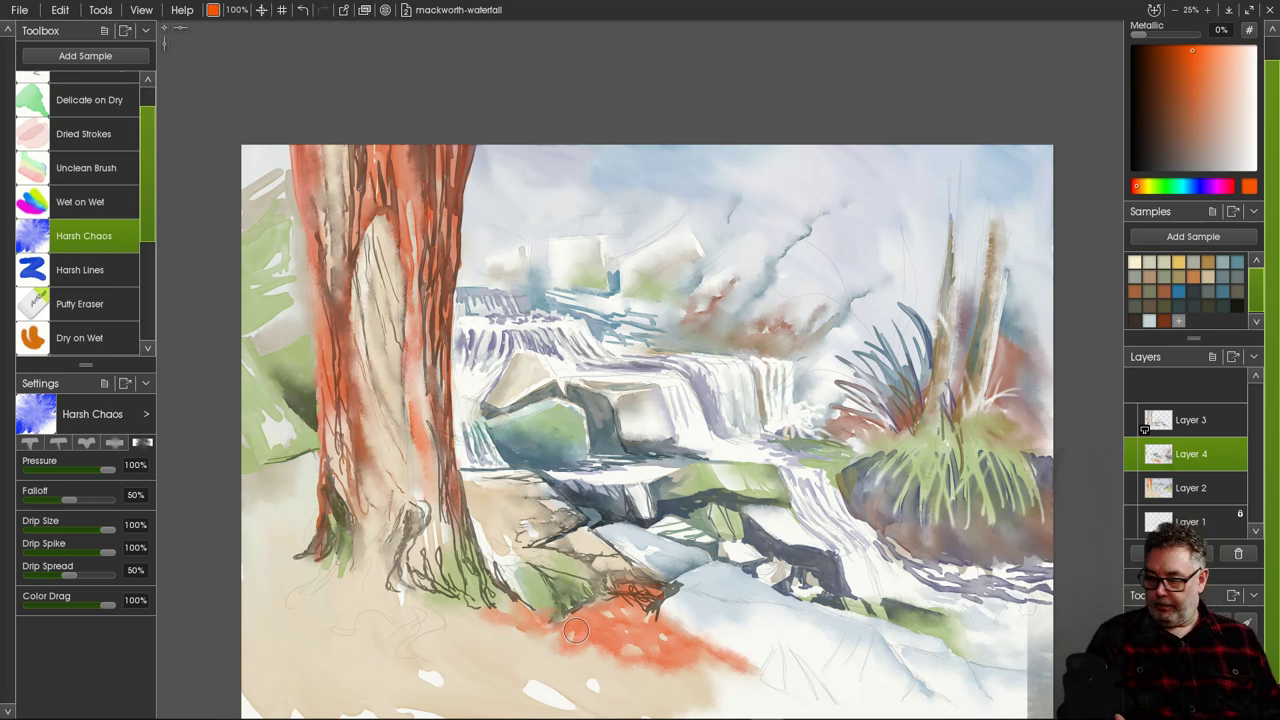
# Extend the orange across the sandy ground in front of the tree with Delicate on Dry, and soften it with Harsh Chaos.
pyautogui.click(89, 100)
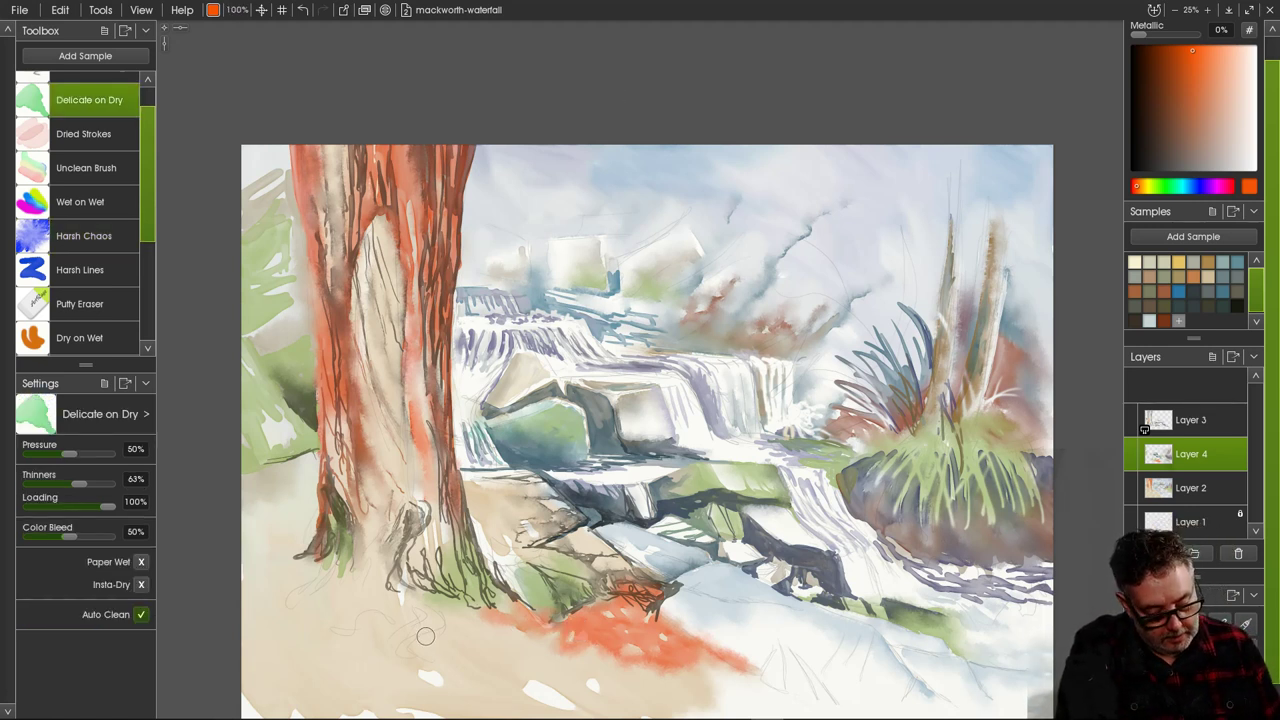
pyautogui.moveTo(457, 653)
pyautogui.mouseDown()
pyautogui.moveTo(501, 663)
pyautogui.moveTo(462, 639)
pyautogui.moveTo(527, 653)
pyautogui.moveTo(500, 629)
pyautogui.moveTo(525, 627)
pyautogui.moveTo(505, 620)
pyautogui.moveTo(500, 646)
pyautogui.moveTo(440, 650)
pyautogui.moveTo(472, 674)
pyautogui.moveTo(421, 633)
pyautogui.moveTo(427, 620)
pyautogui.moveTo(386, 624)
pyautogui.moveTo(439, 671)
pyautogui.moveTo(354, 671)
pyautogui.moveTo(426, 640)
pyautogui.moveTo(392, 620)
pyautogui.moveTo(492, 635)
pyautogui.moveTo(510, 618)
pyautogui.moveTo(552, 634)
pyautogui.moveTo(529, 605)
pyautogui.moveTo(548, 604)
pyautogui.moveTo(518, 584)
pyautogui.moveTo(548, 585)
pyautogui.moveTo(520, 556)
pyautogui.mouseUp()
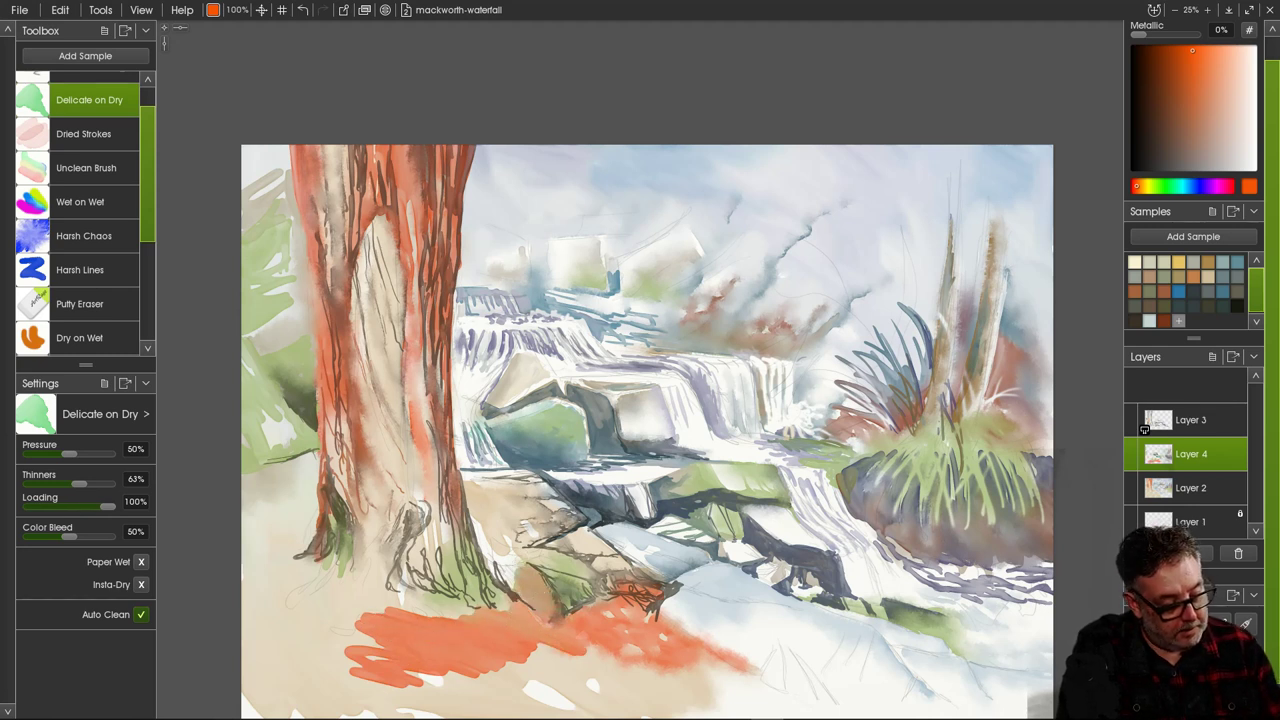
pyautogui.click(84, 235)
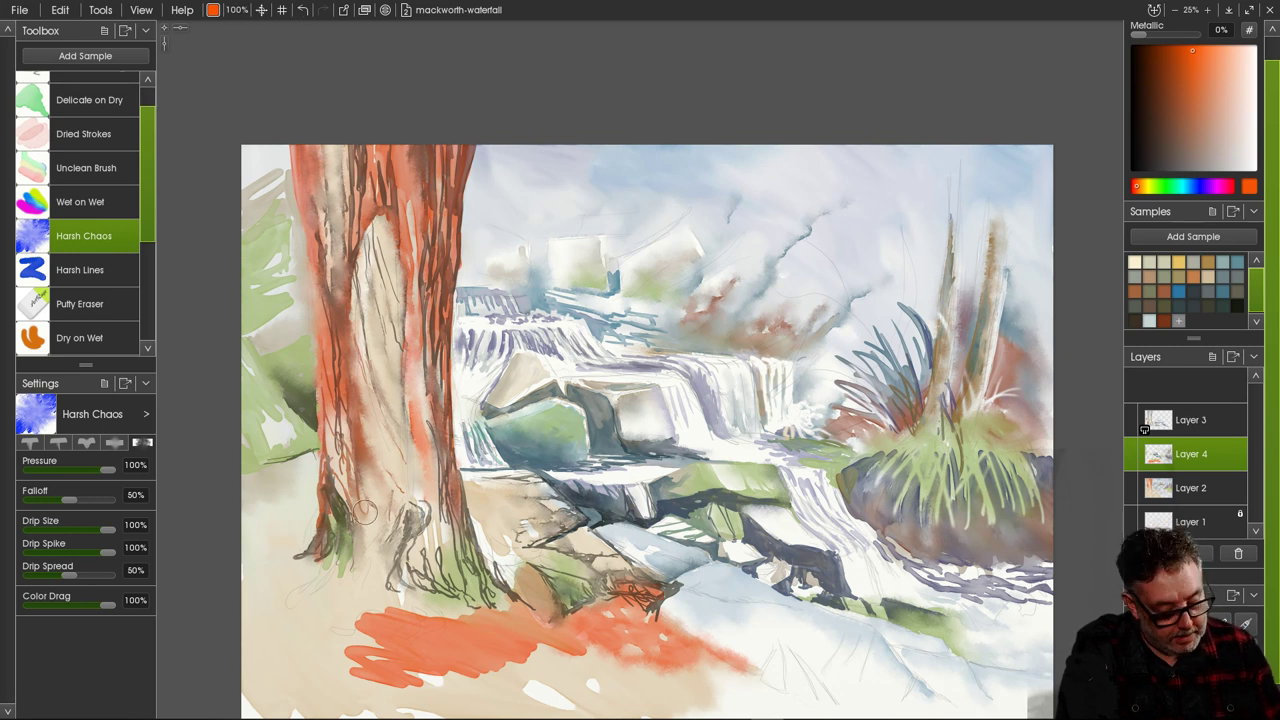
pyautogui.moveTo(396, 624); pyautogui.dragTo(453, 624)
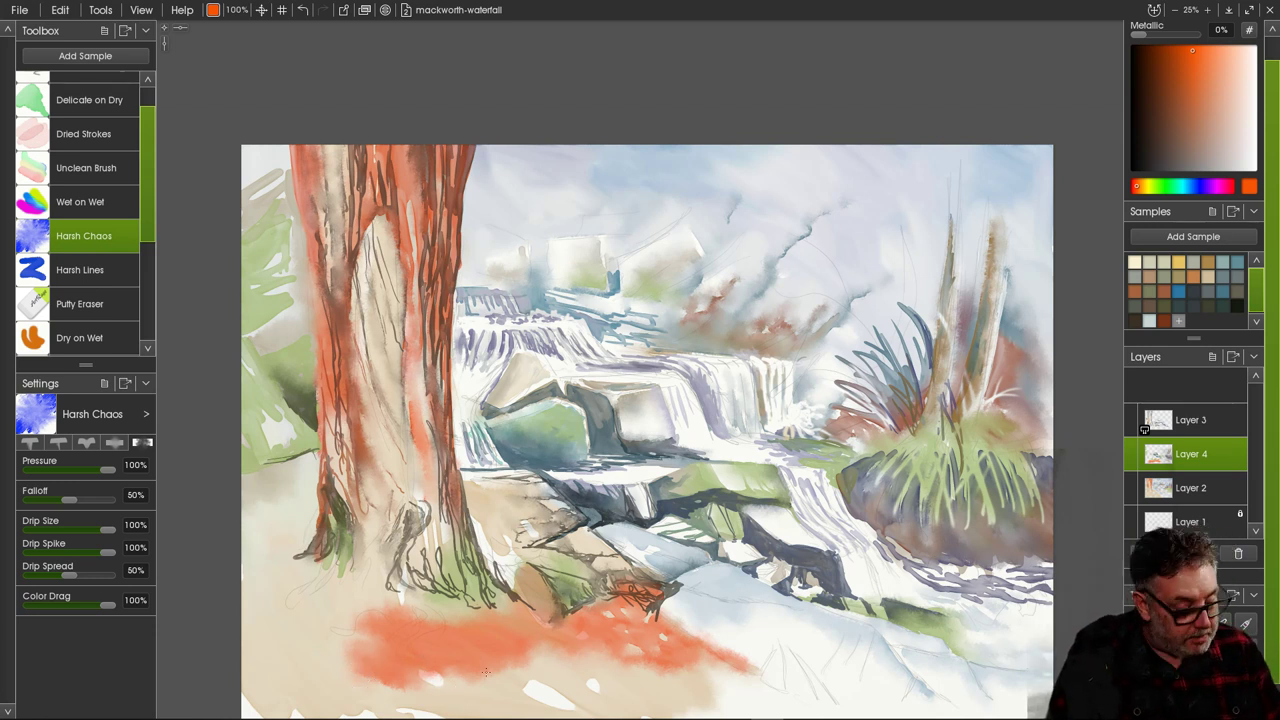
# Lift thin, light branching lines out of the orange ground patch with the Putty Eraser.
pyautogui.click(79, 303)
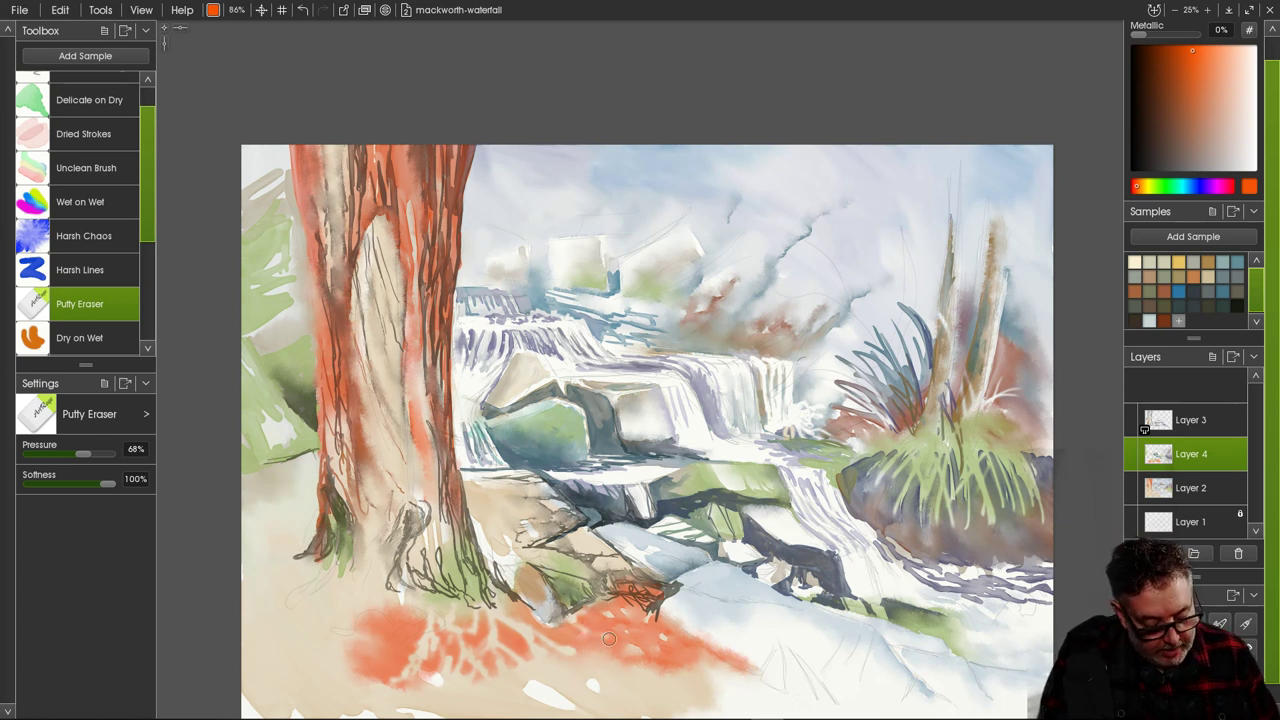
pyautogui.moveTo(596, 634); pyautogui.dragTo(628, 651)
pyautogui.moveTo(556, 627)
pyautogui.mouseDown()
pyautogui.moveTo(595, 654)
pyautogui.moveTo(679, 668)
pyautogui.moveTo(631, 653)
pyautogui.moveTo(688, 656)
pyautogui.mouseUp()
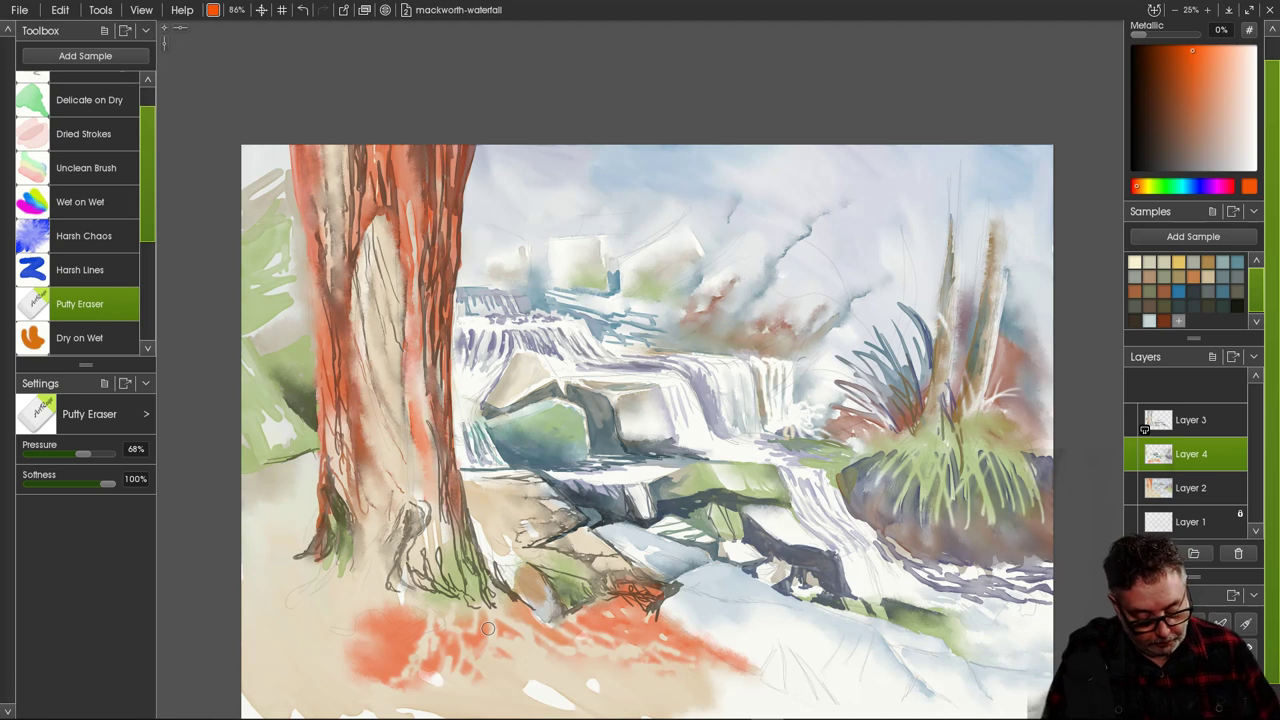
# Paint a thin olive green contour with short strokes along the pale blue foreground's upper edge, and blend it with Harsh Chaos.
pyautogui.keyDown('alt'); pyautogui.click(832, 352); pyautogui.keyUp('alt')
pyautogui.moveTo(1198, 156)
pyautogui.mouseDown()
pyautogui.moveTo(1171, 130)
pyautogui.moveTo(1167, 140)
pyautogui.mouseUp()
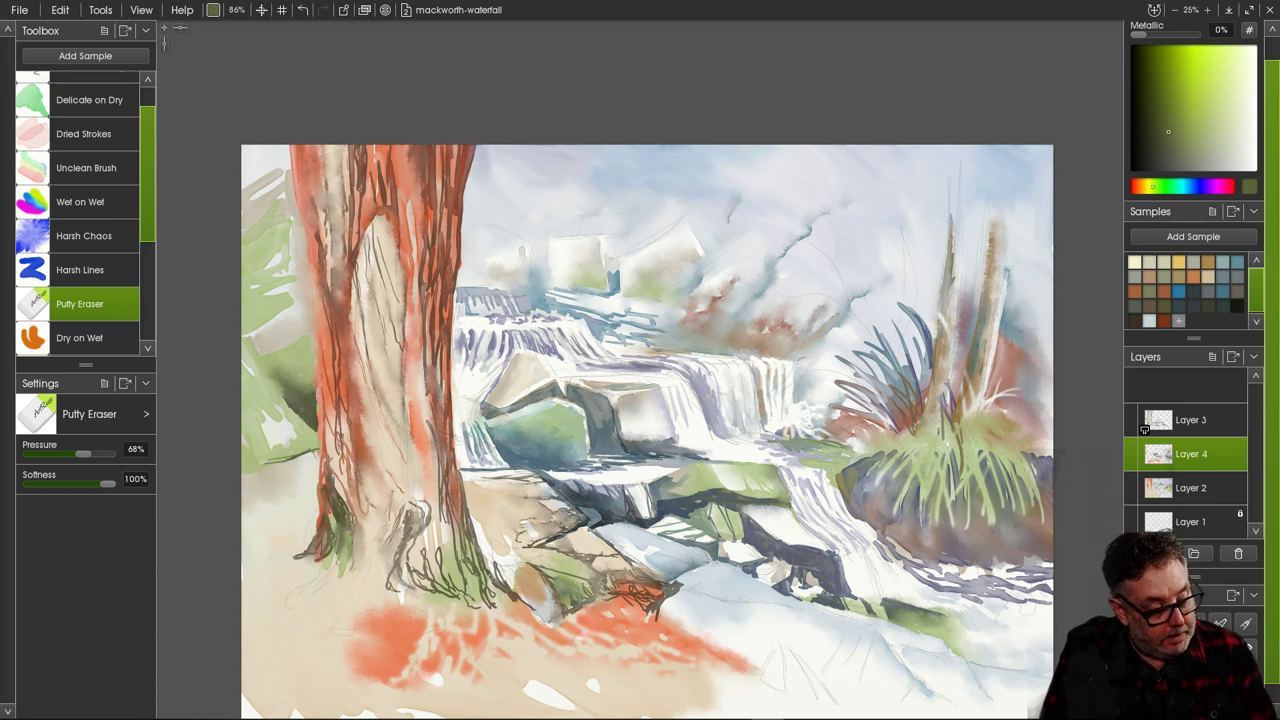
pyautogui.click(89, 100)
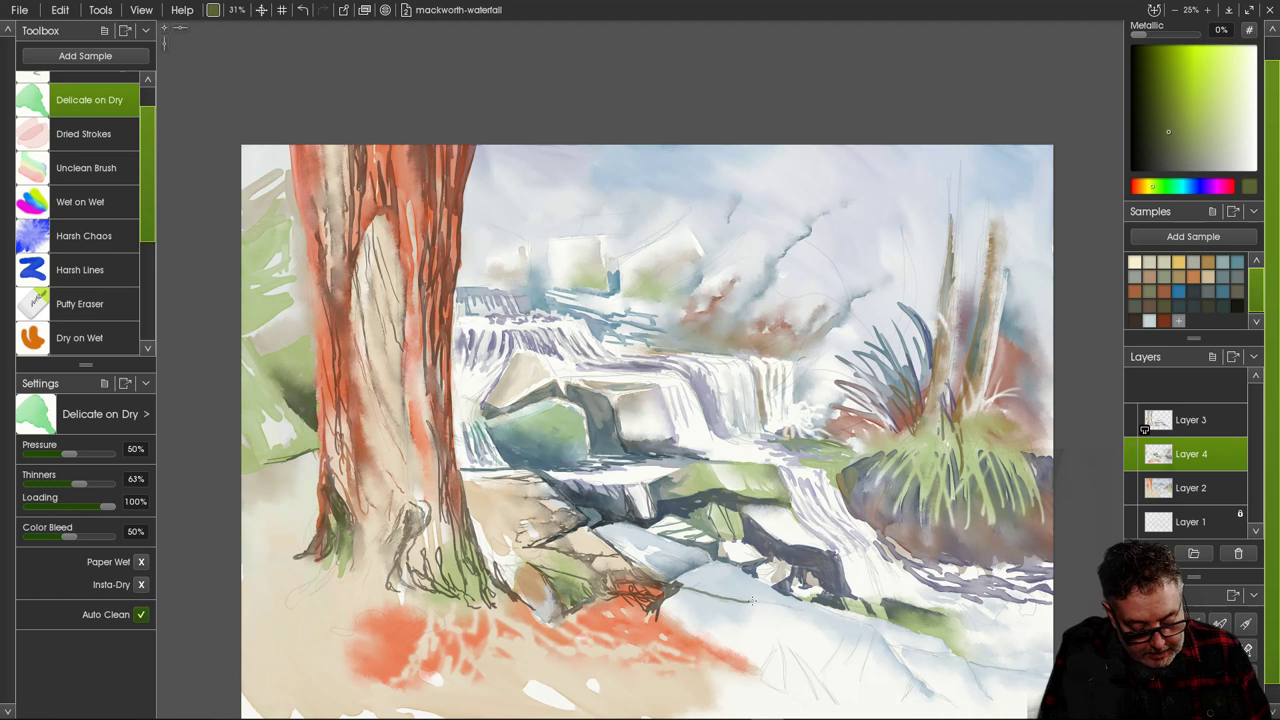
pyautogui.moveTo(752, 600); pyautogui.dragTo(798, 607)
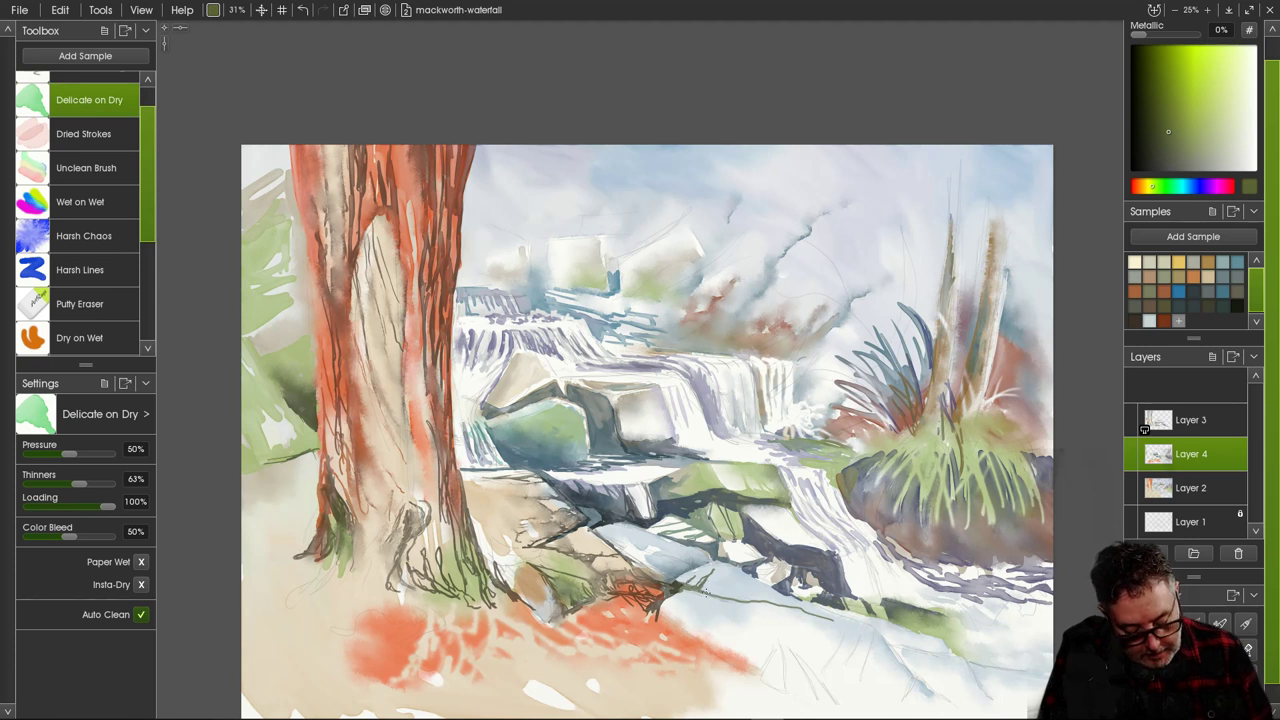
pyautogui.moveTo(737, 602); pyautogui.dragTo(726, 599)
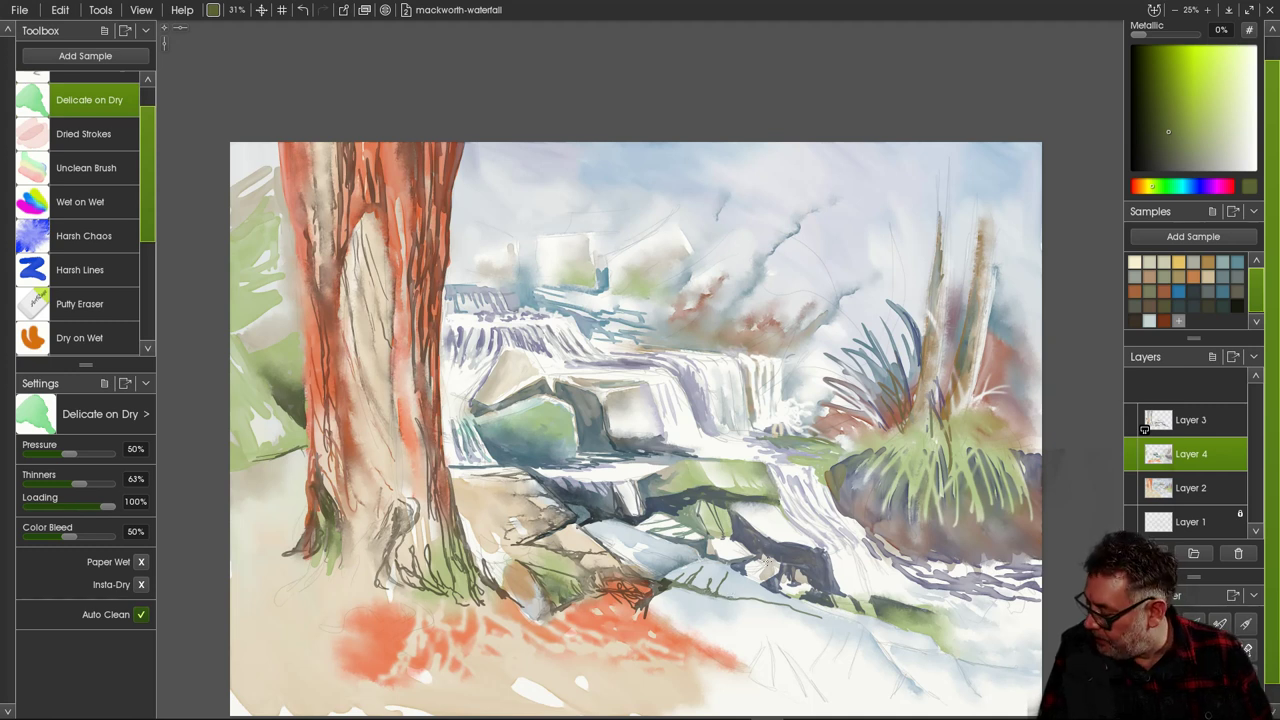
pyautogui.moveTo(736, 584); pyautogui.dragTo(712, 574)
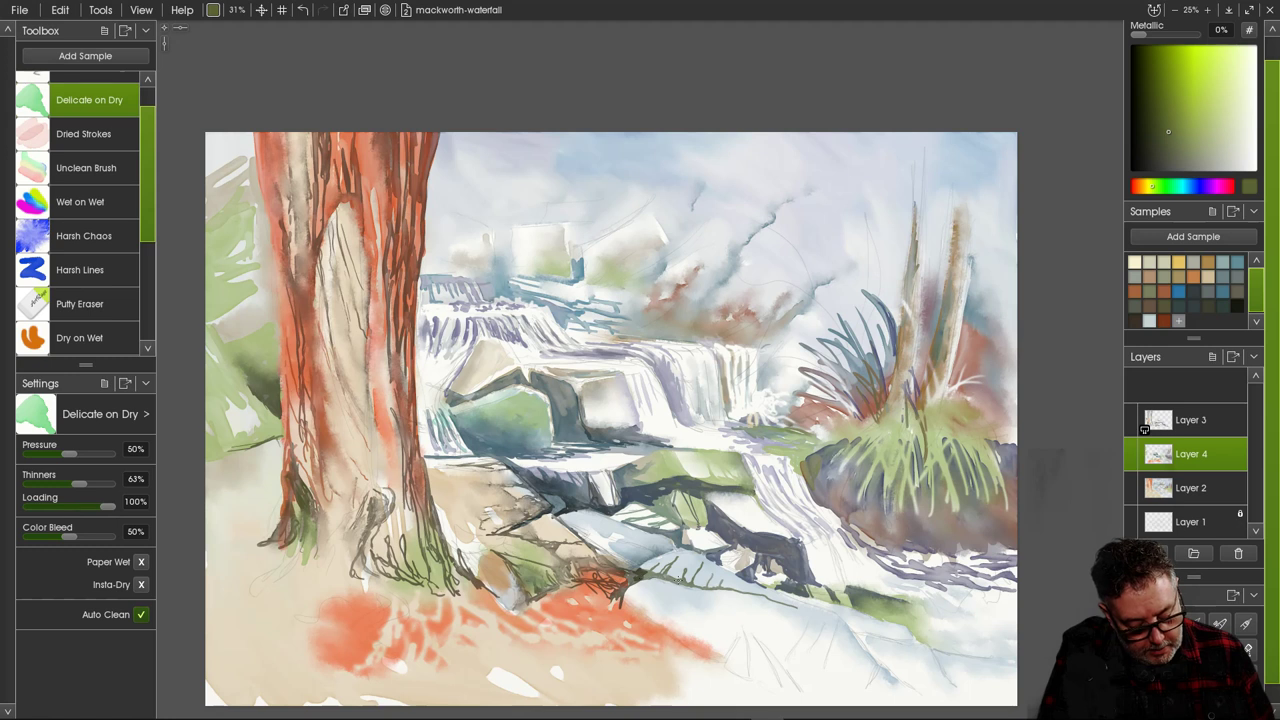
pyautogui.click(84, 235)
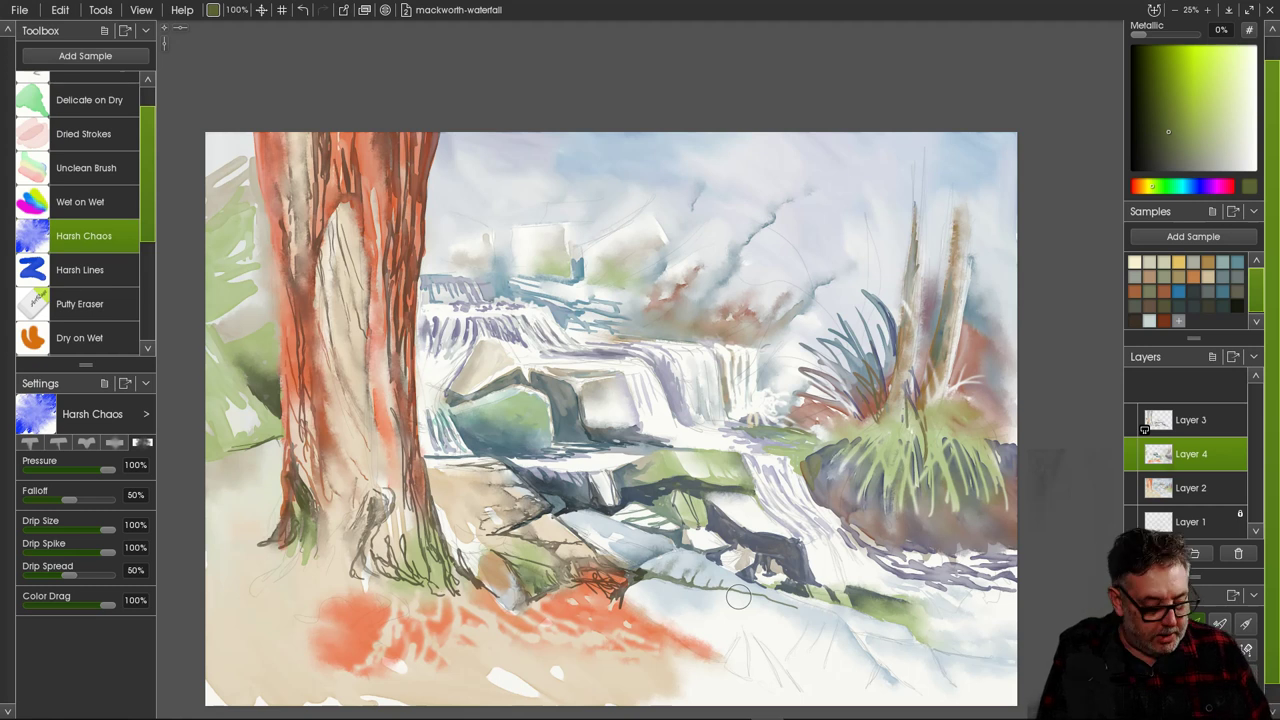
# Paint olive green strokes down the pale slope below the lower-right green patch, and blend them with Harsh Chaos.
pyautogui.click(89, 100)
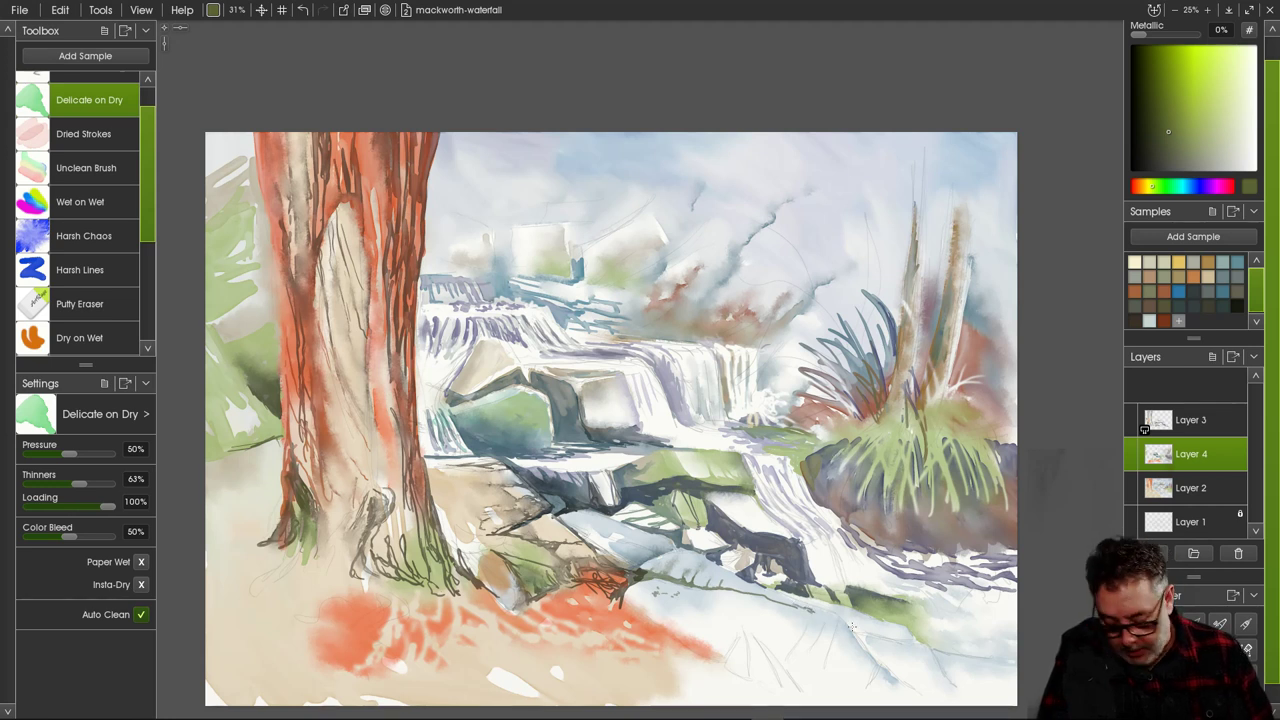
pyautogui.moveTo(826, 611)
pyautogui.mouseDown()
pyautogui.moveTo(887, 642)
pyautogui.moveTo(855, 637)
pyautogui.moveTo(885, 655)
pyautogui.moveTo(898, 644)
pyautogui.moveTo(845, 625)
pyautogui.moveTo(910, 686)
pyautogui.mouseUp()
pyautogui.click(84, 236)
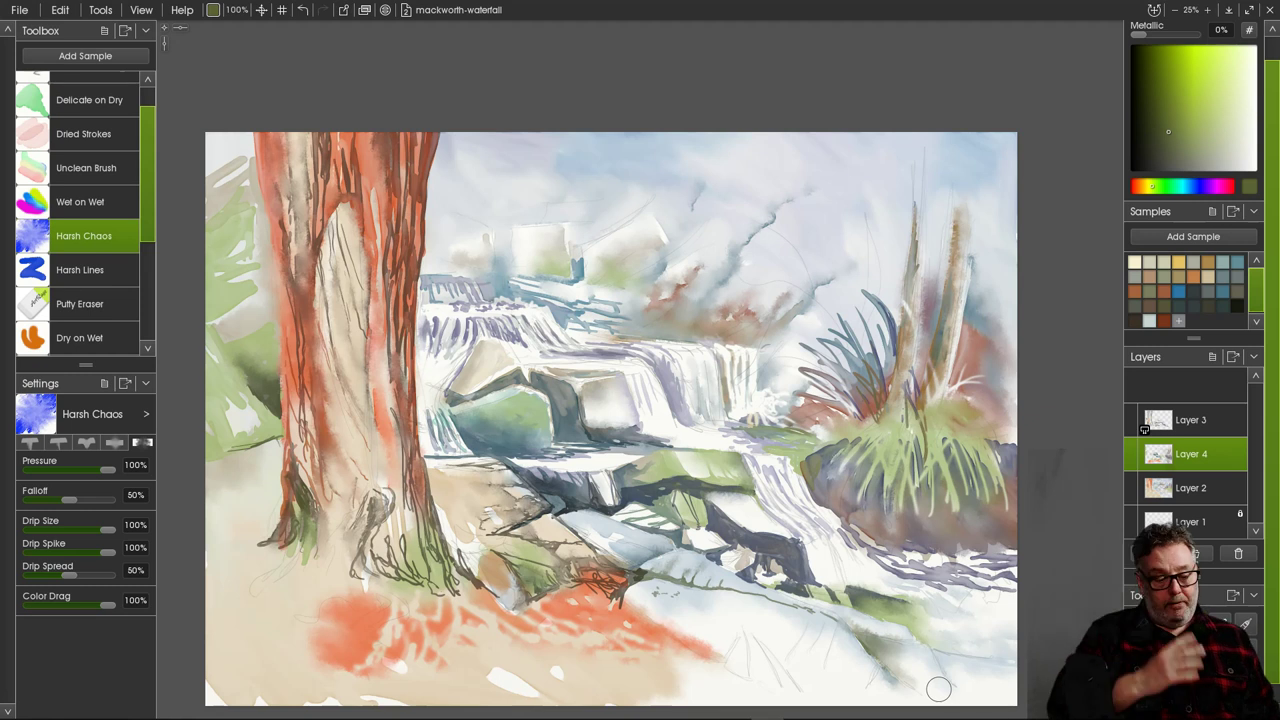
# Paint dark blue slanted strokes over the pencil lines in the pale lower foreground with Delicate on Dry, and blend them with Harsh Chaos.
pyautogui.click(89, 100)
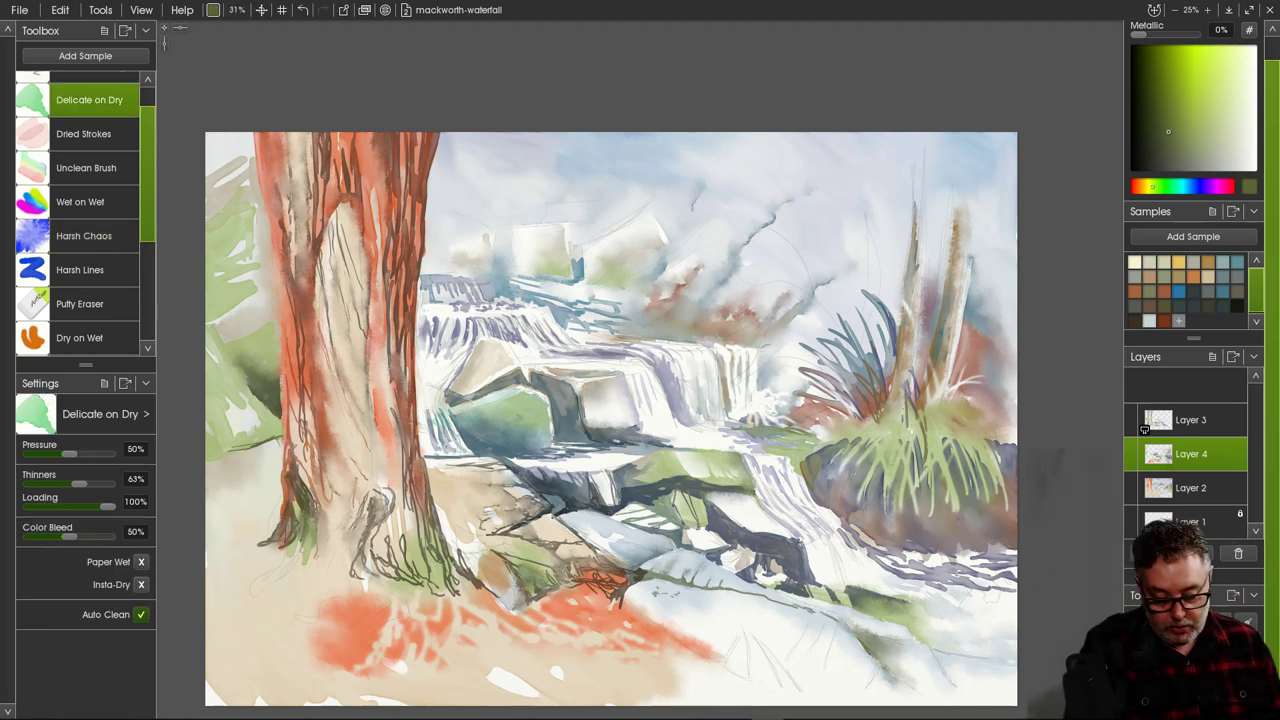
pyautogui.click(1198, 186)
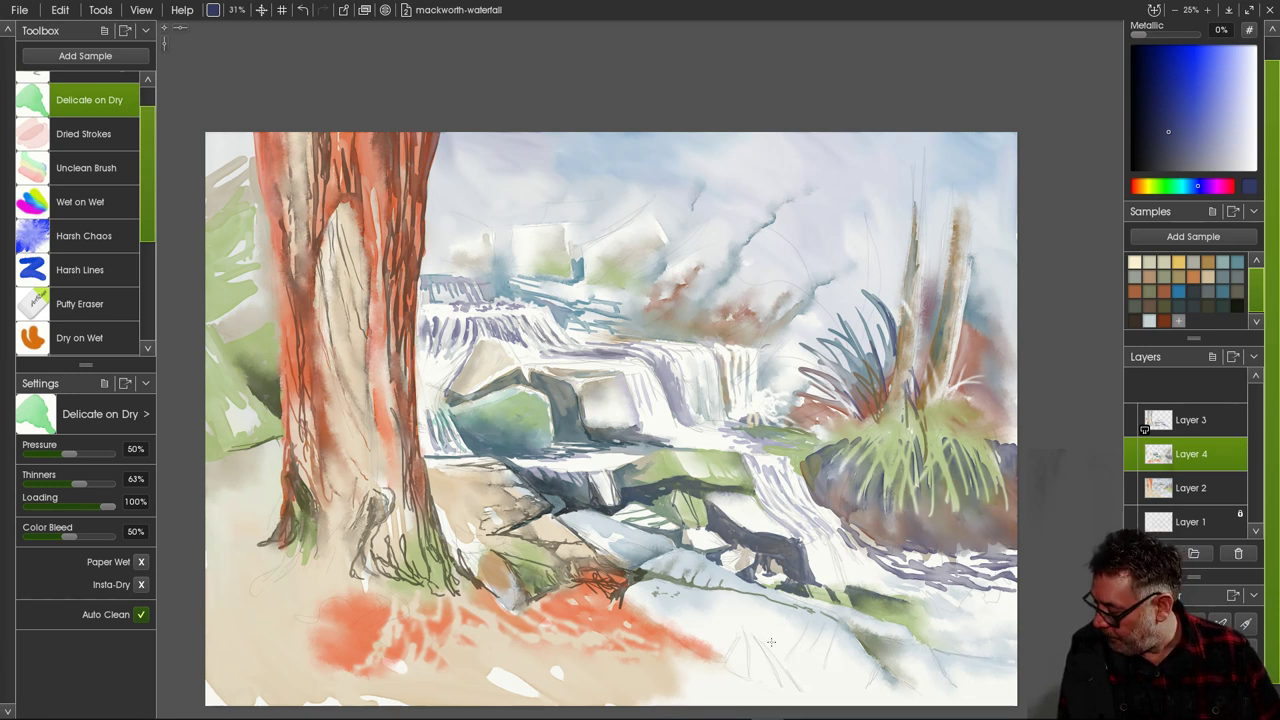
pyautogui.moveTo(787, 624); pyautogui.dragTo(770, 682)
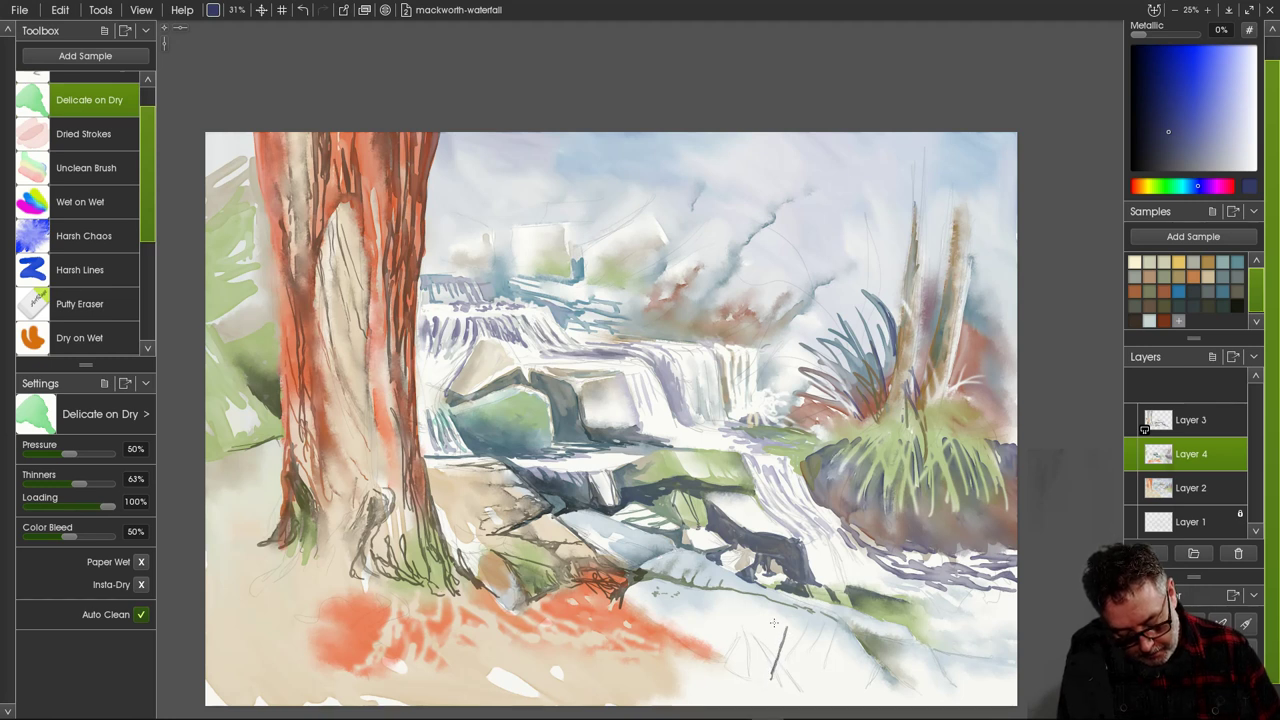
pyautogui.moveTo(775, 626)
pyautogui.mouseDown()
pyautogui.moveTo(756, 663)
pyautogui.moveTo(732, 663)
pyautogui.mouseUp()
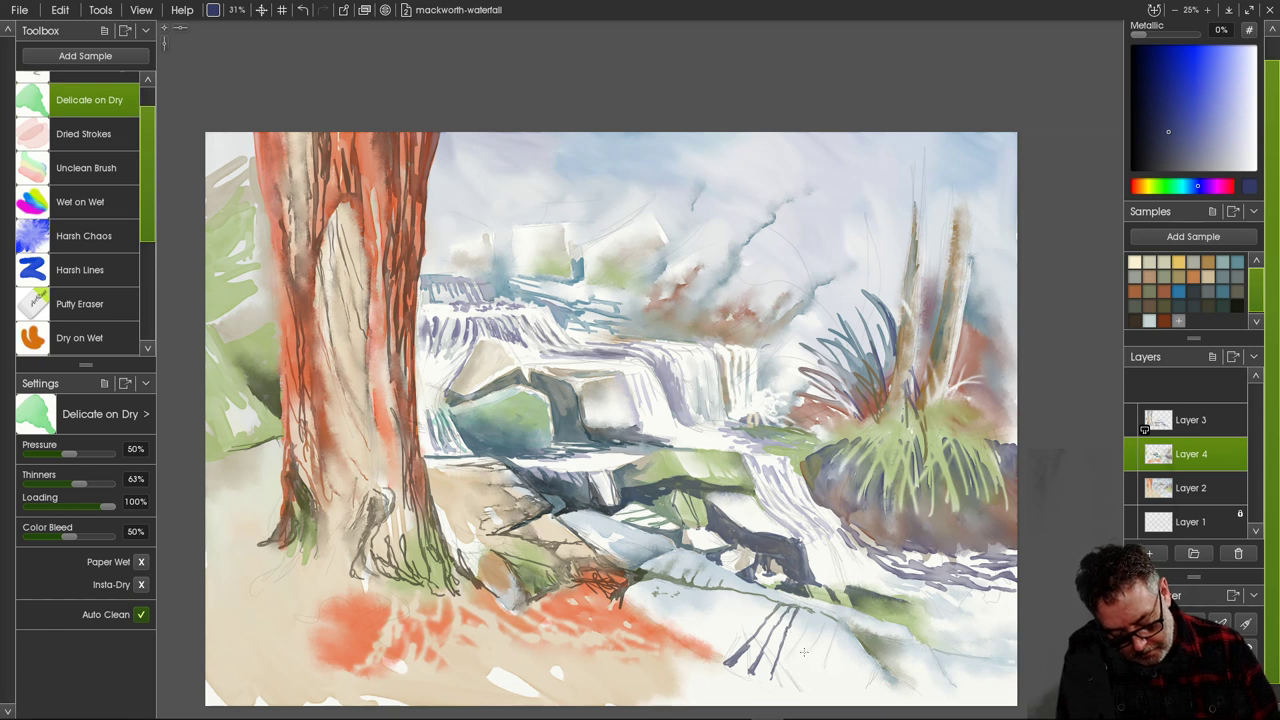
pyautogui.moveTo(828, 616); pyautogui.dragTo(808, 664)
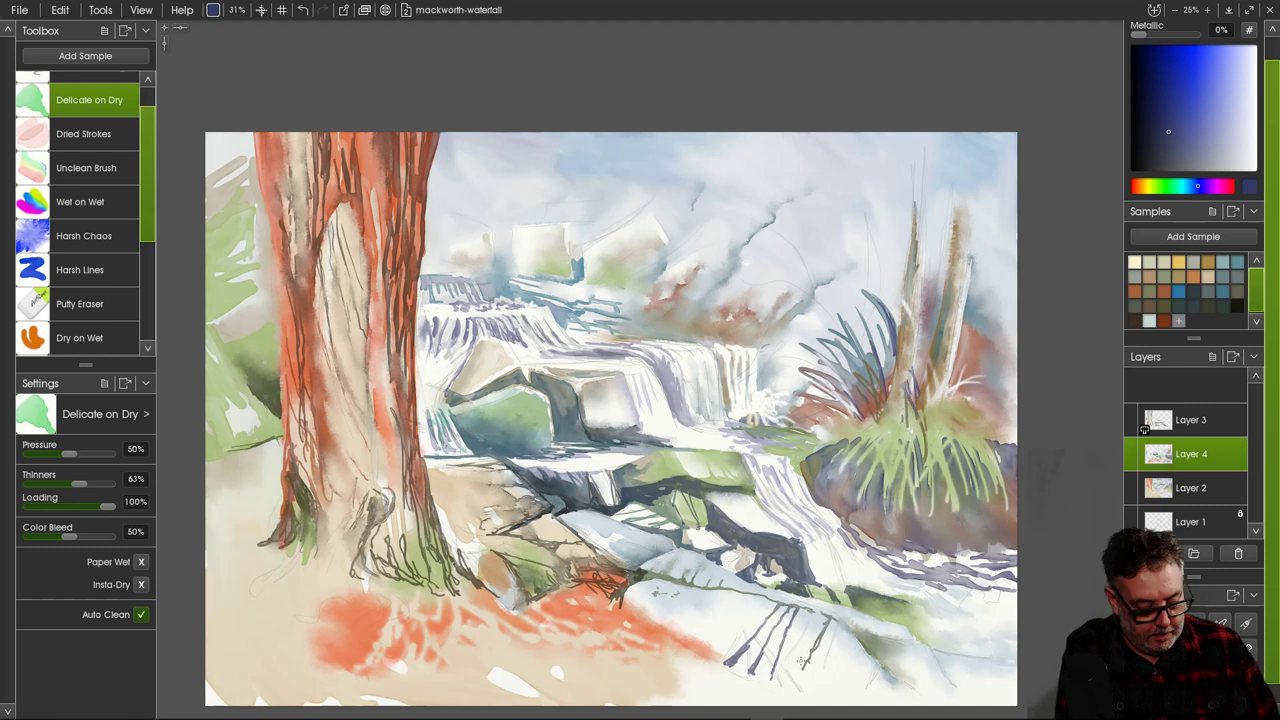
pyautogui.click(84, 236)
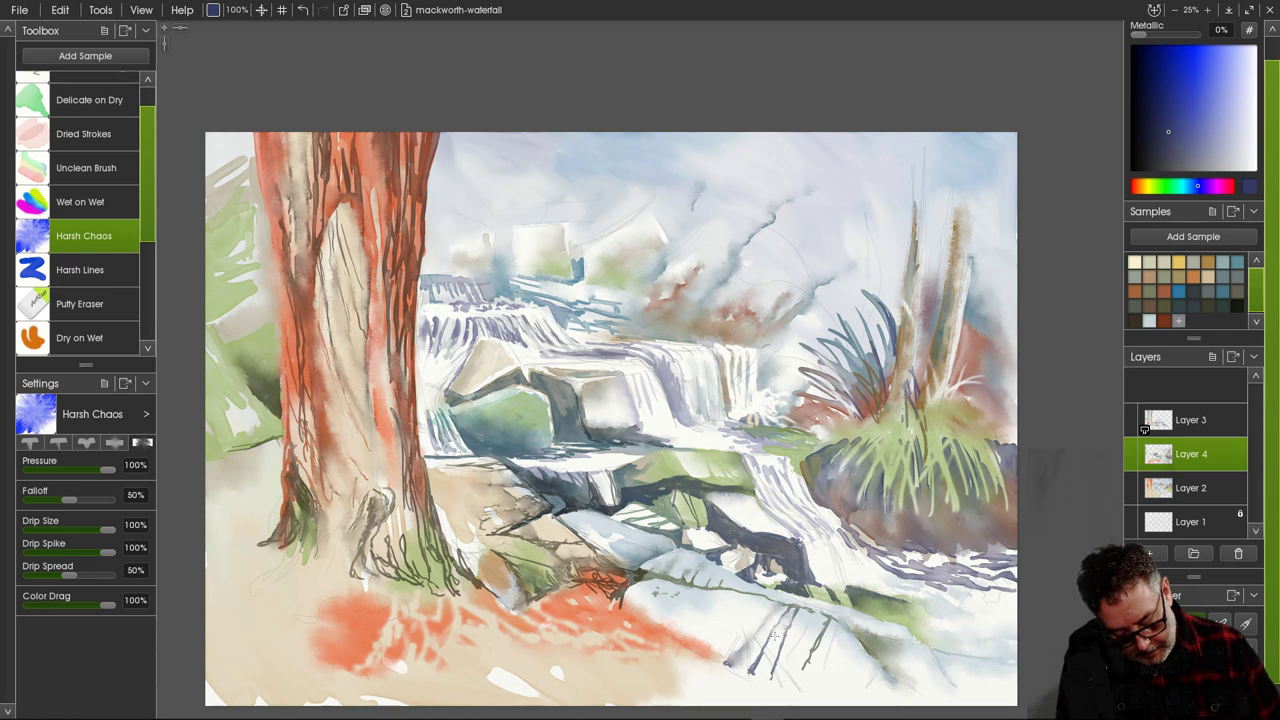
# Soften the dark crack marks on the pale foreground rock with Harsh Chaos on Layer 4.
pyautogui.moveTo(753, 663)
pyautogui.mouseDown()
pyautogui.moveTo(791, 622)
pyautogui.moveTo(777, 669)
pyautogui.mouseUp()
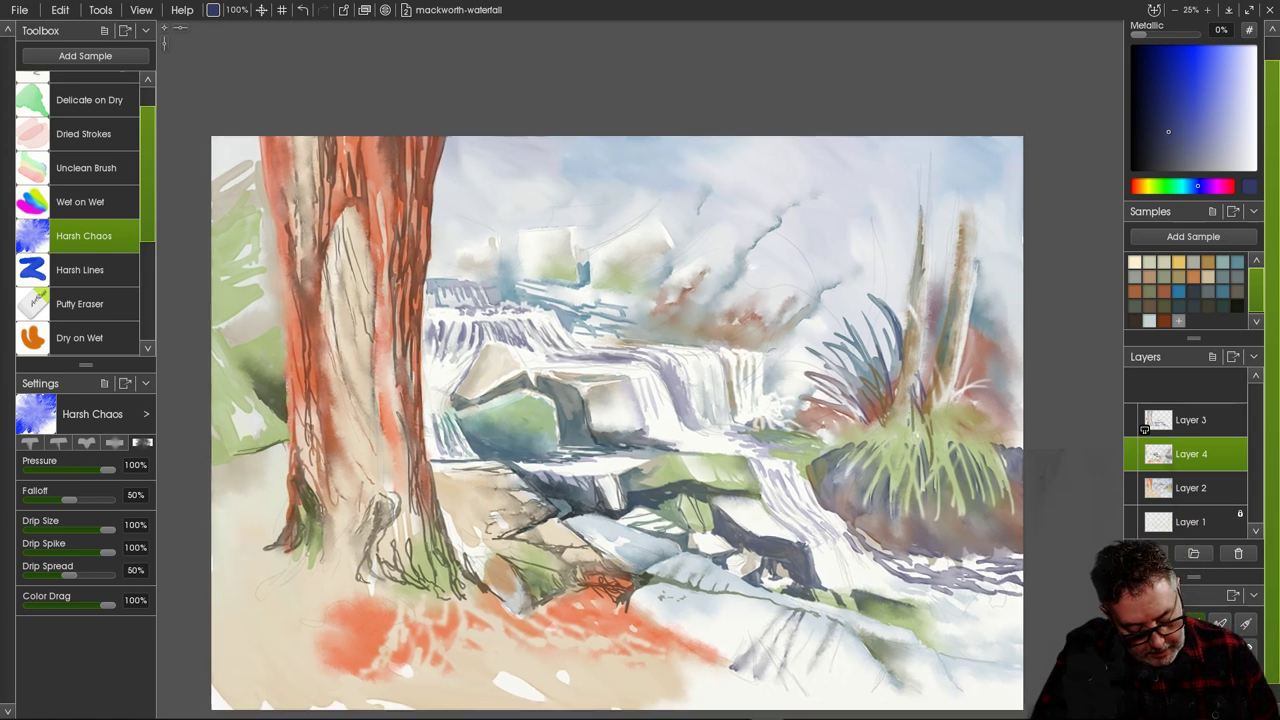
pyautogui.moveTo(525, 423); pyautogui.dragTo(553, 420)
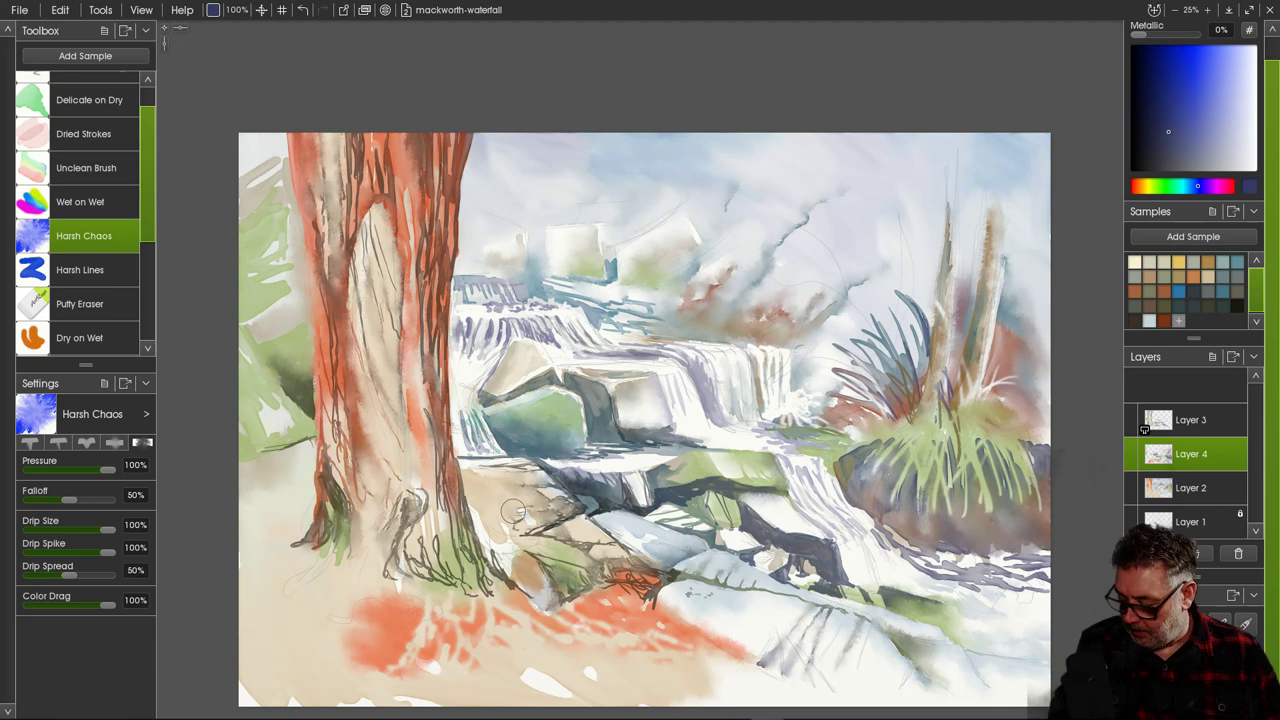
pyautogui.moveTo(514, 517); pyautogui.dragTo(524, 426)
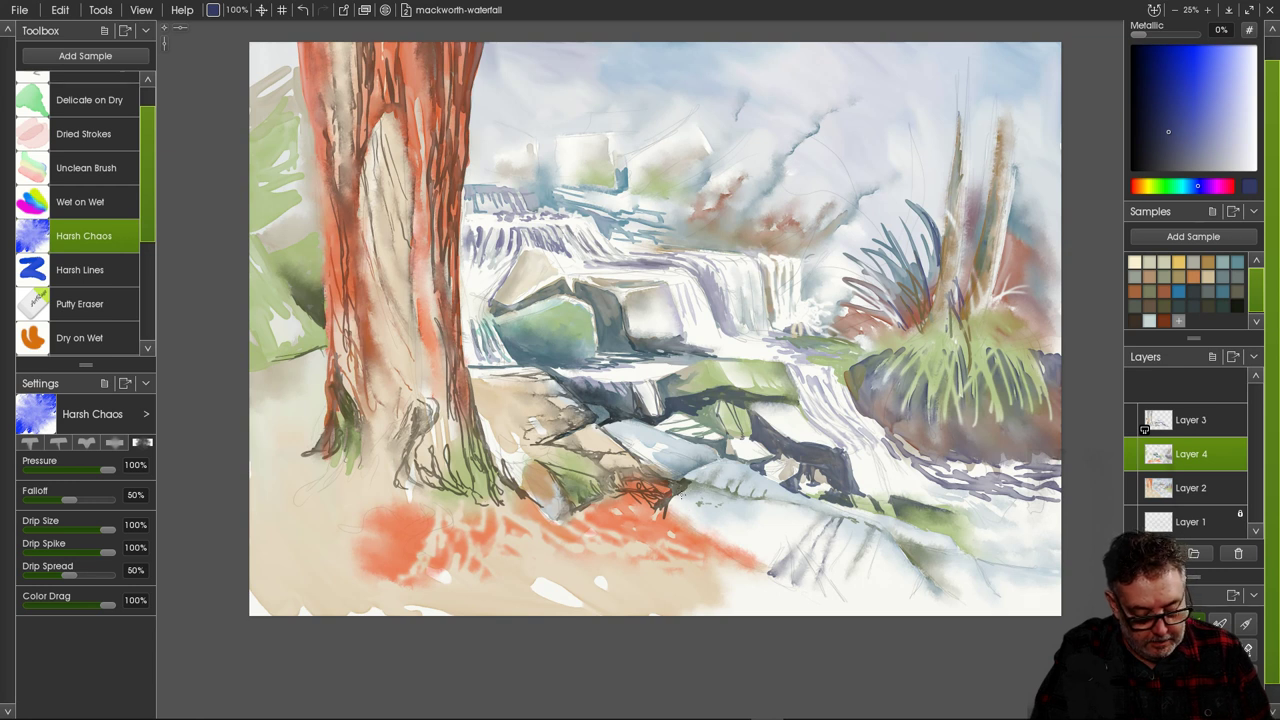
# Paint thin dark blue crack lines on the pale foreground rock with the Delicate on Dry brush at 31% size on Layer 4.
pyautogui.click(89, 100)
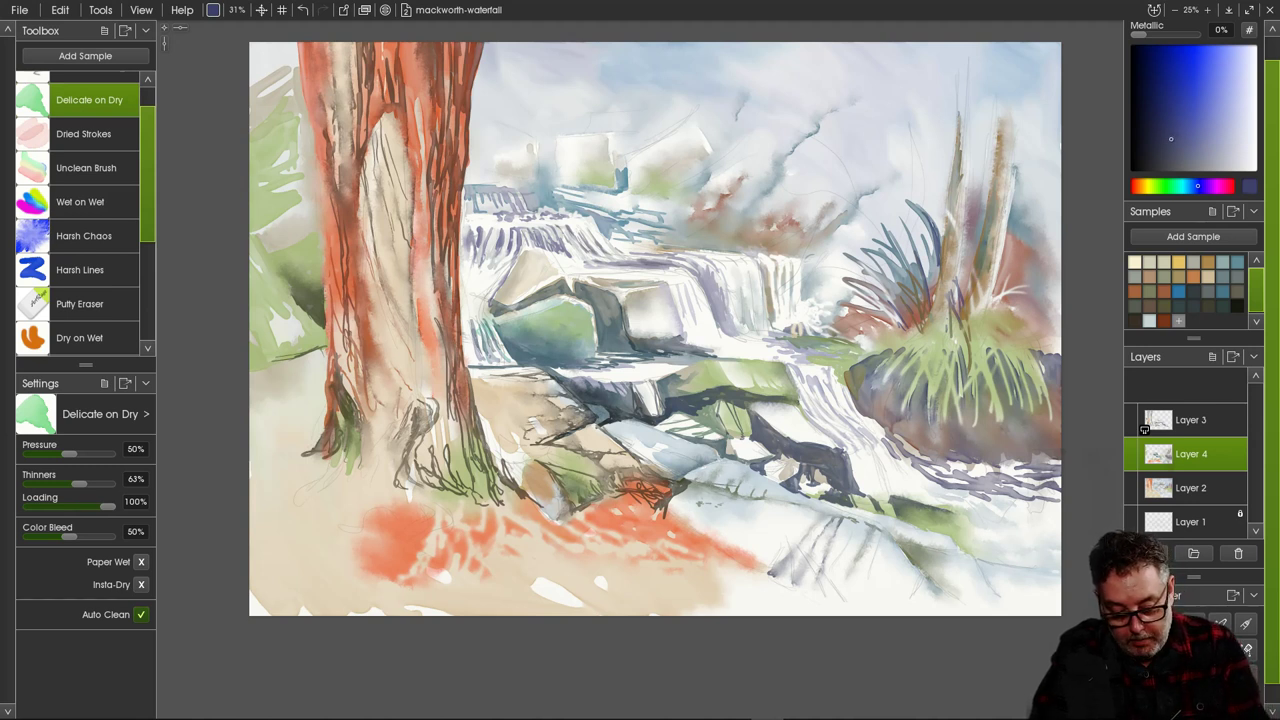
pyautogui.click(1170, 133)
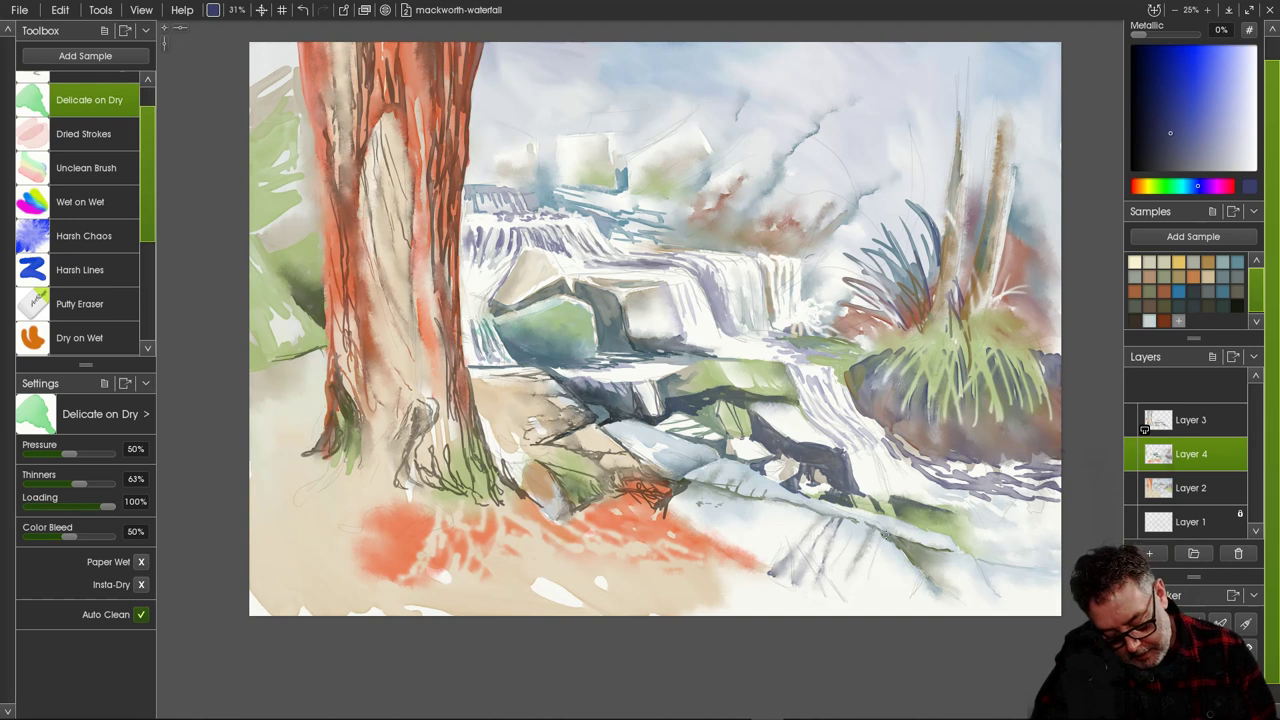
pyautogui.moveTo(884, 534); pyautogui.dragTo(868, 578)
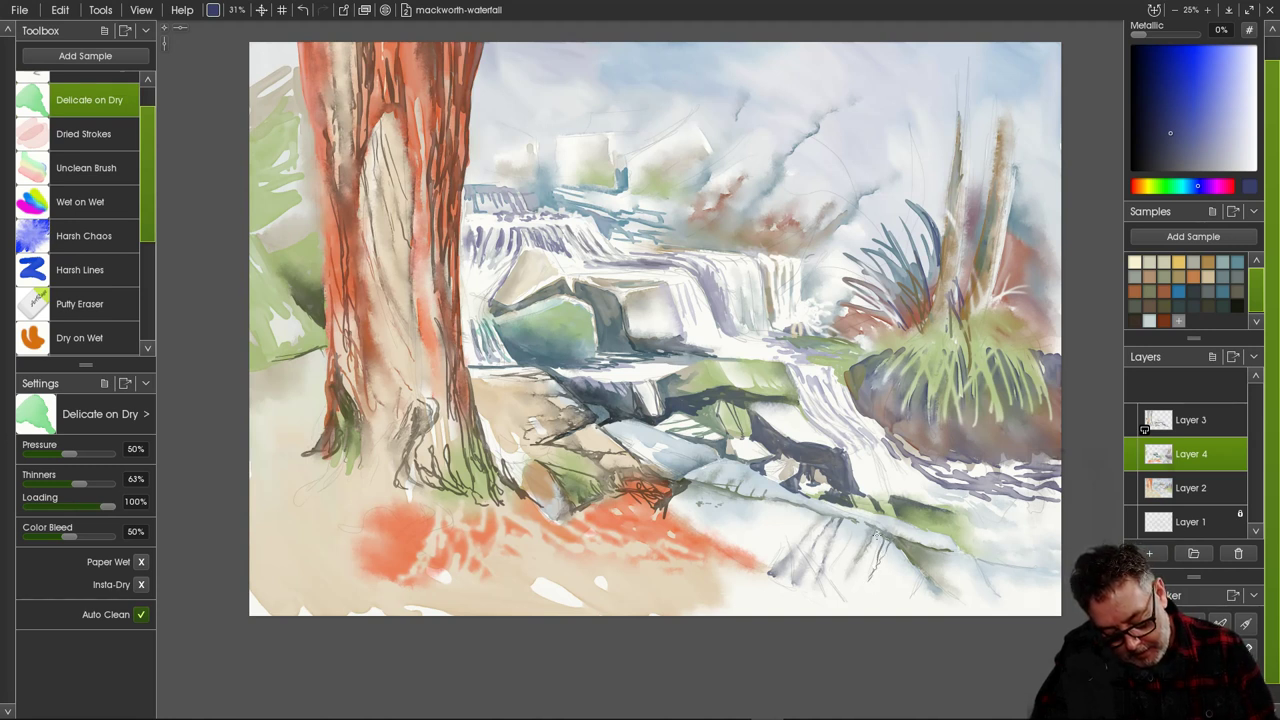
pyautogui.moveTo(876, 535); pyautogui.dragTo(855, 570)
pyautogui.moveTo(861, 526); pyautogui.dragTo(847, 549)
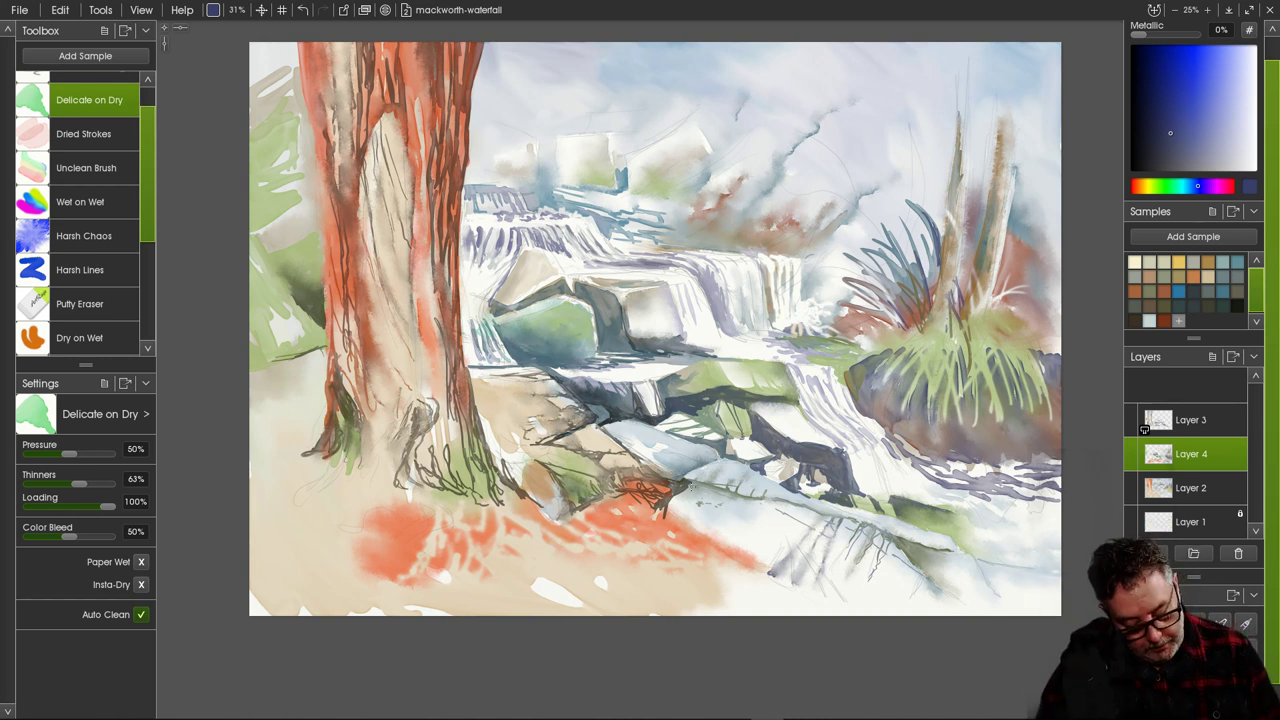
pyautogui.moveTo(686, 486); pyautogui.dragTo(680, 494)
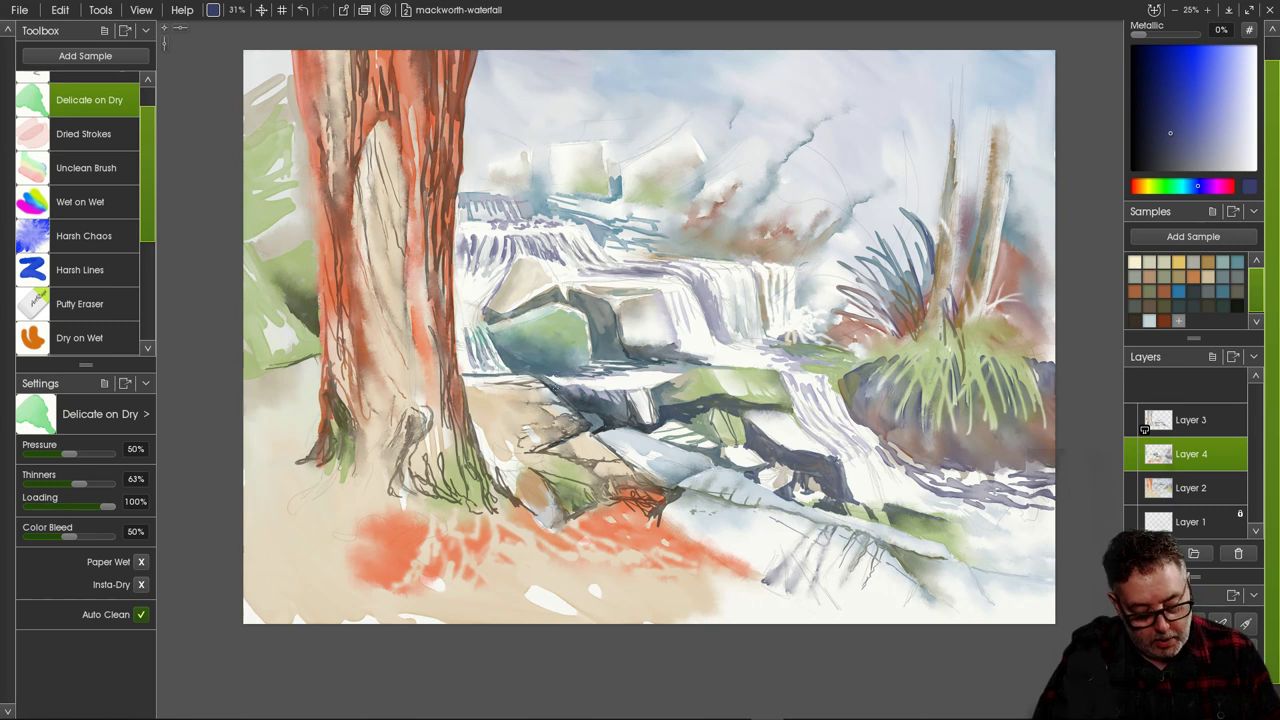
# Darken the foreground rock's cracks and lower bank edge in dark blue on Layer 3, and switch to Harsh Chaos for blending.
pyautogui.click(1144, 428)
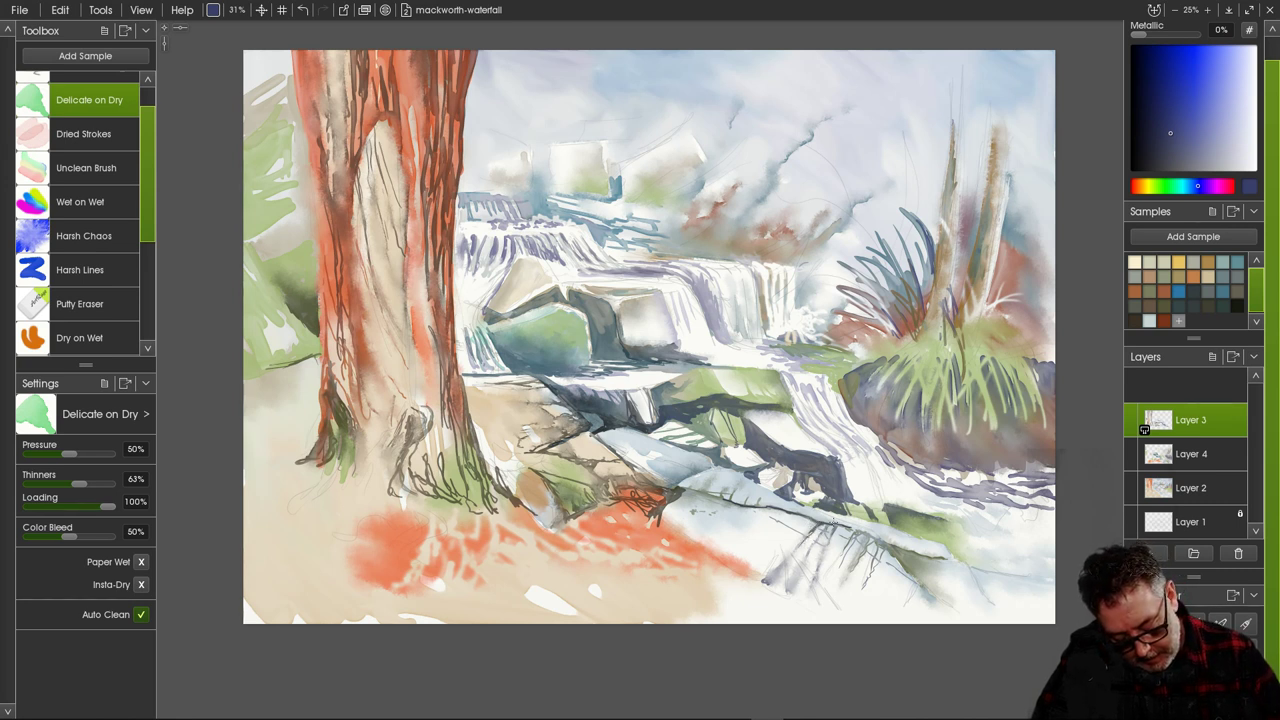
pyautogui.moveTo(841, 524)
pyautogui.mouseDown()
pyautogui.moveTo(827, 550)
pyautogui.moveTo(845, 552)
pyautogui.mouseUp()
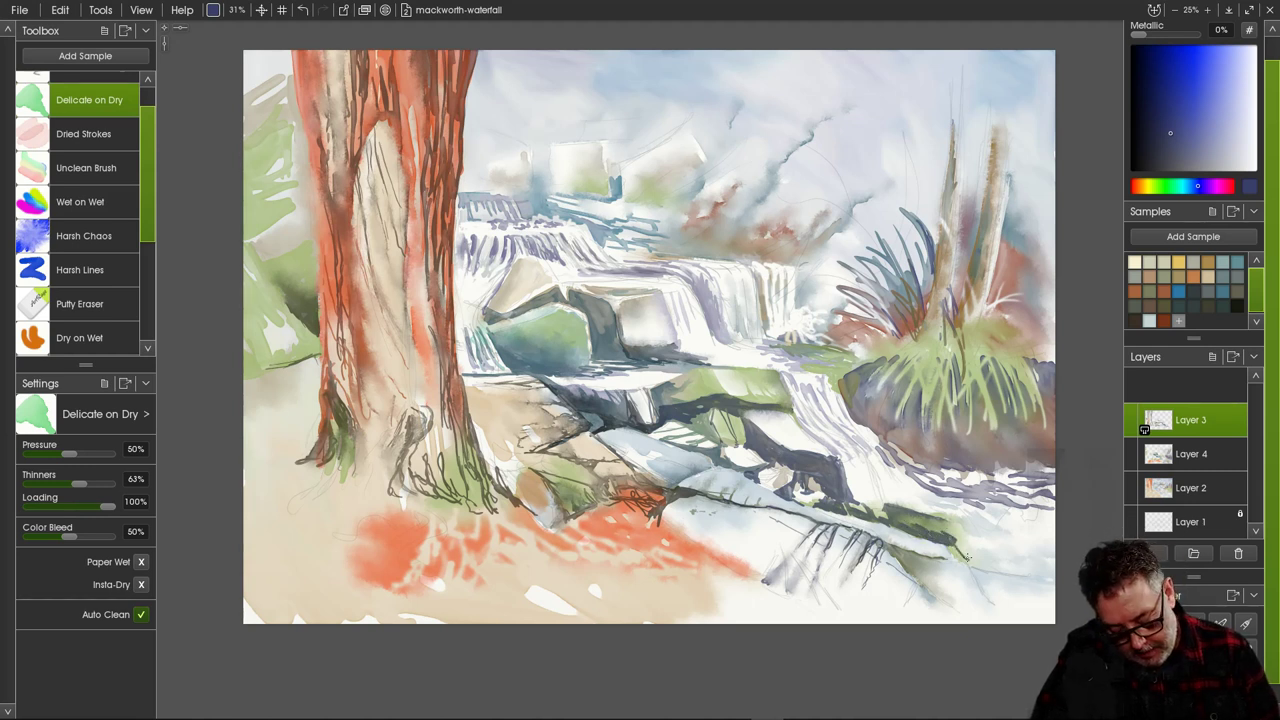
pyautogui.moveTo(967, 556)
pyautogui.mouseDown()
pyautogui.moveTo(948, 542)
pyautogui.moveTo(982, 570)
pyautogui.moveTo(1067, 573)
pyautogui.moveTo(1028, 580)
pyautogui.moveTo(968, 553)
pyautogui.moveTo(984, 556)
pyautogui.mouseUp()
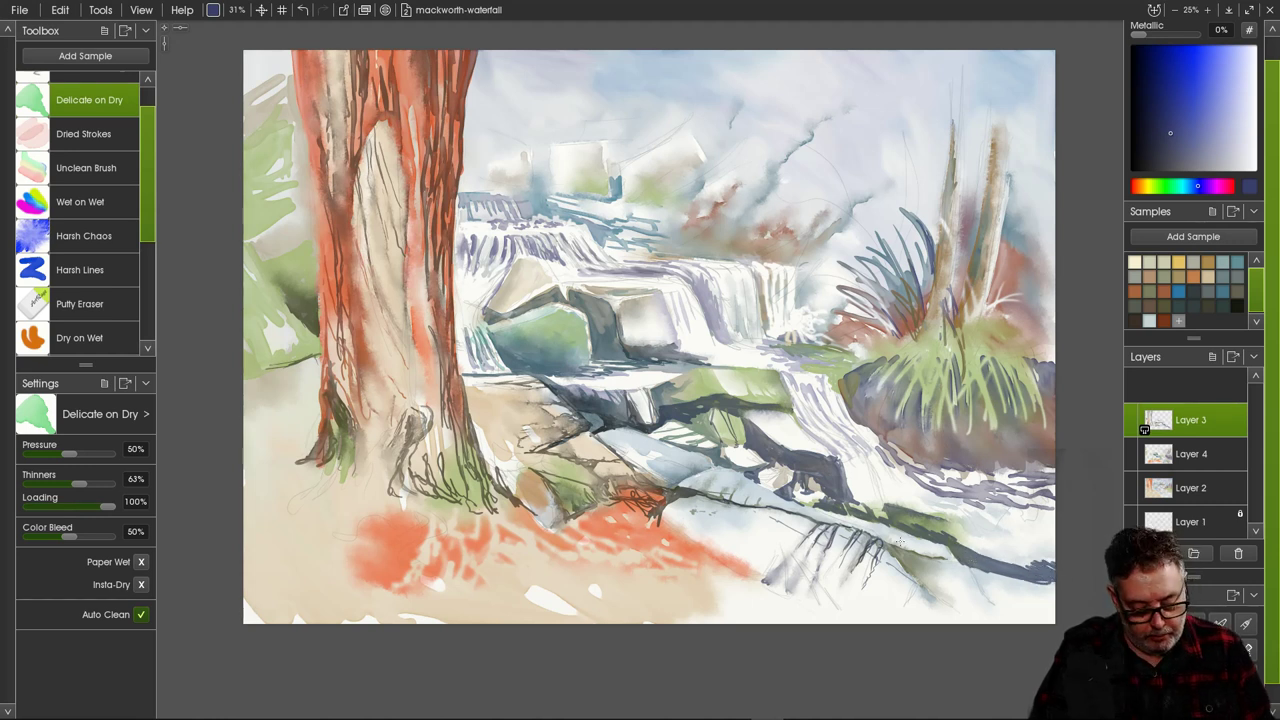
pyautogui.click(84, 236)
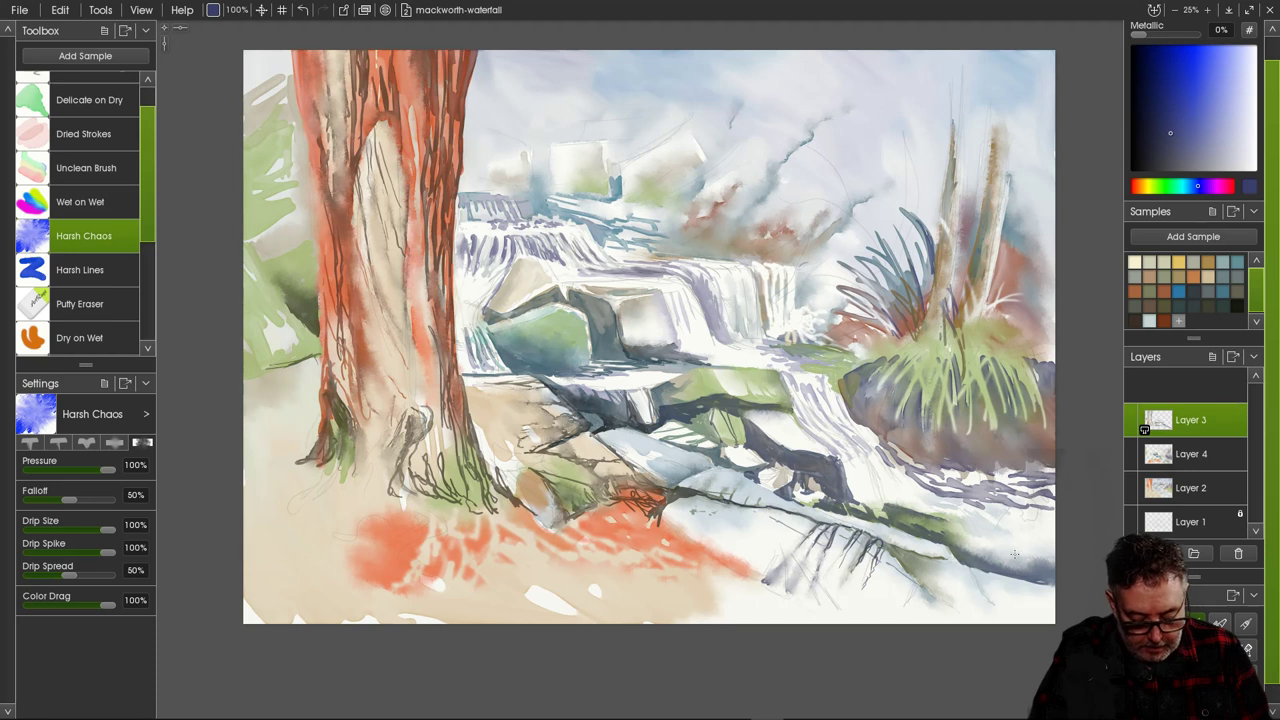
# Paint light lavender ripples across the lower stream and cascade on Layer 3 with Delicate on Dry, using the Putty Eraser for touch-ups.
pyautogui.press('b')
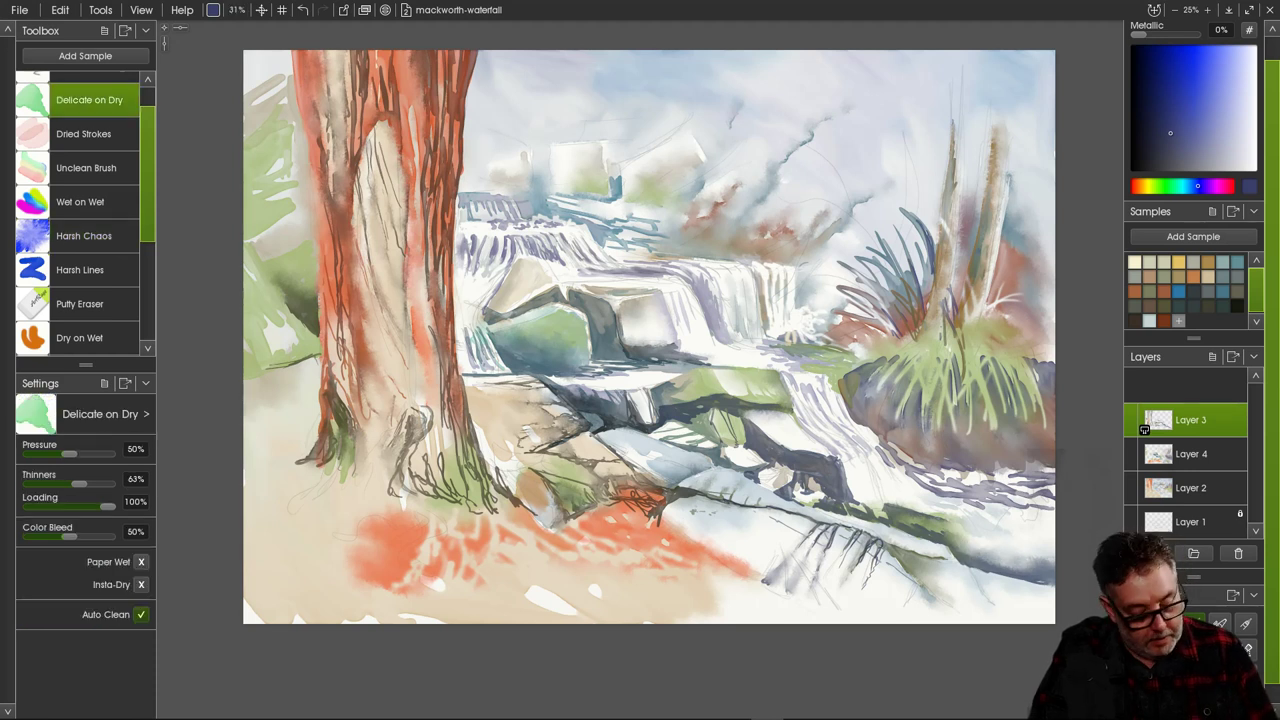
pyautogui.keyDown('alt'); pyautogui.click(985, 549); pyautogui.keyUp('alt')
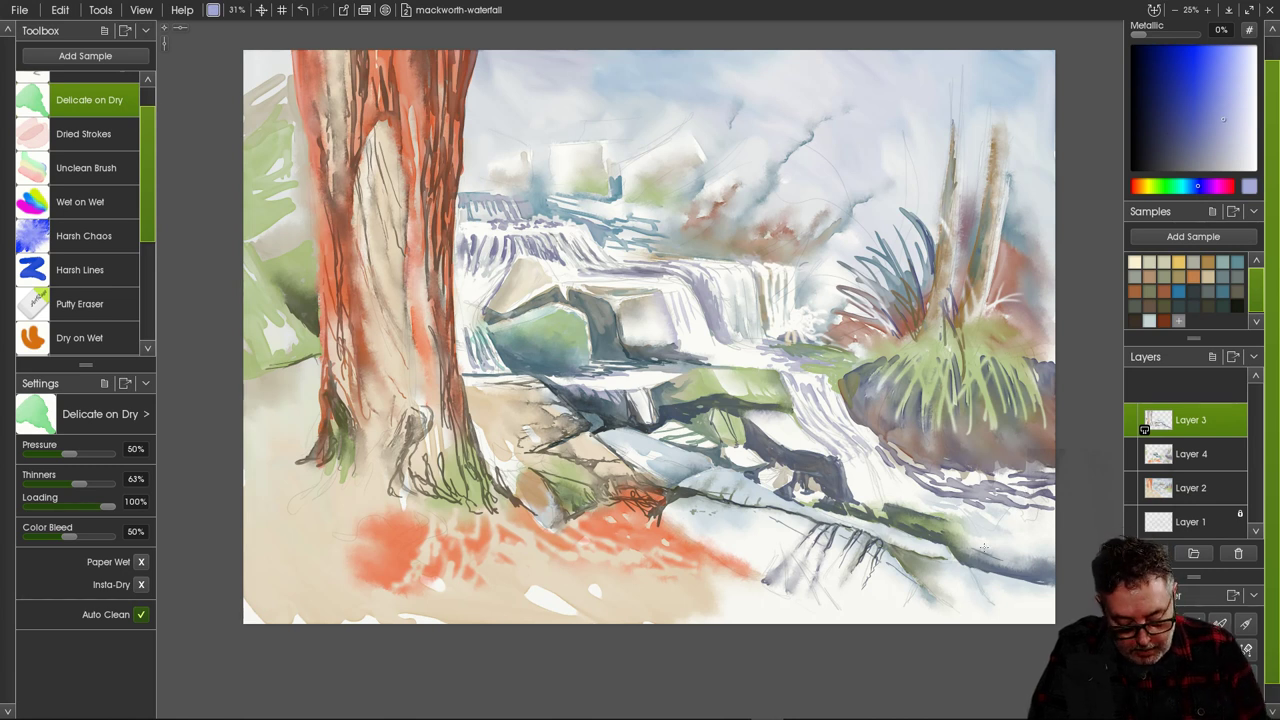
pyautogui.moveTo(981, 543)
pyautogui.mouseDown()
pyautogui.moveTo(946, 529)
pyautogui.moveTo(971, 548)
pyautogui.moveTo(1018, 551)
pyautogui.moveTo(1007, 555)
pyautogui.moveTo(1019, 564)
pyautogui.moveTo(1026, 547)
pyautogui.moveTo(984, 531)
pyautogui.moveTo(1036, 568)
pyautogui.mouseUp()
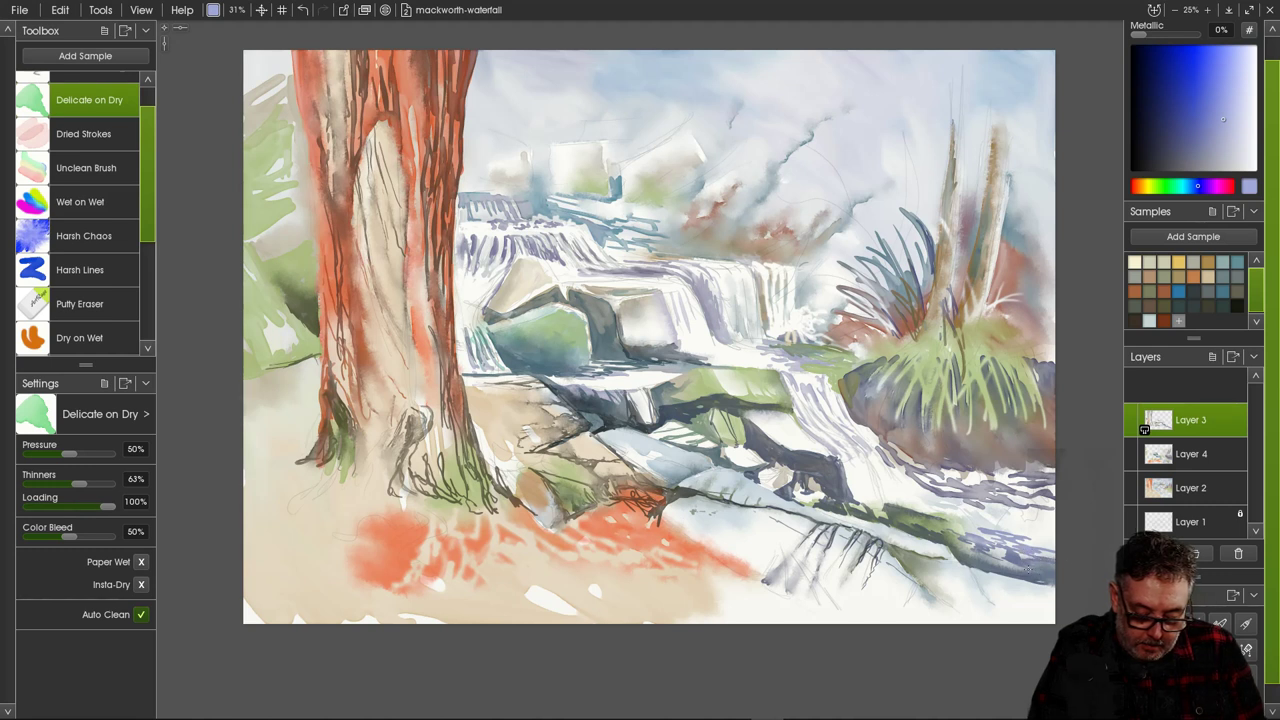
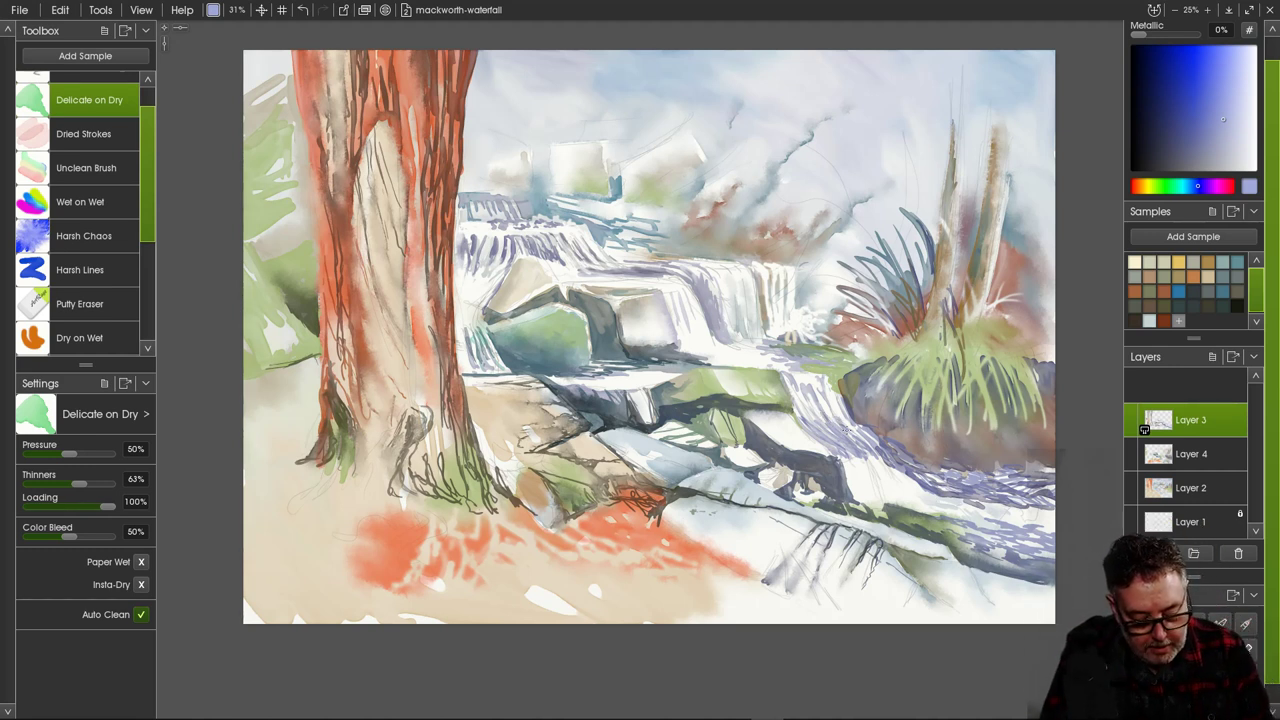
pyautogui.press('e')
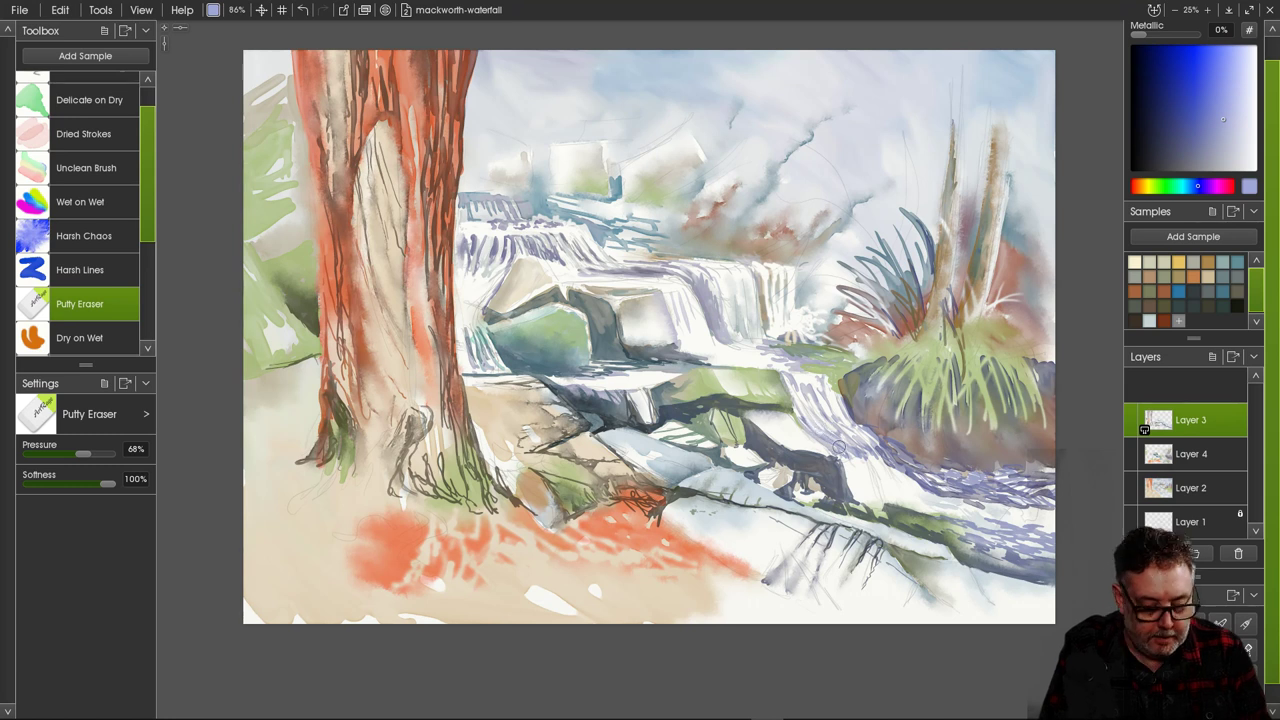
pyautogui.press('b')
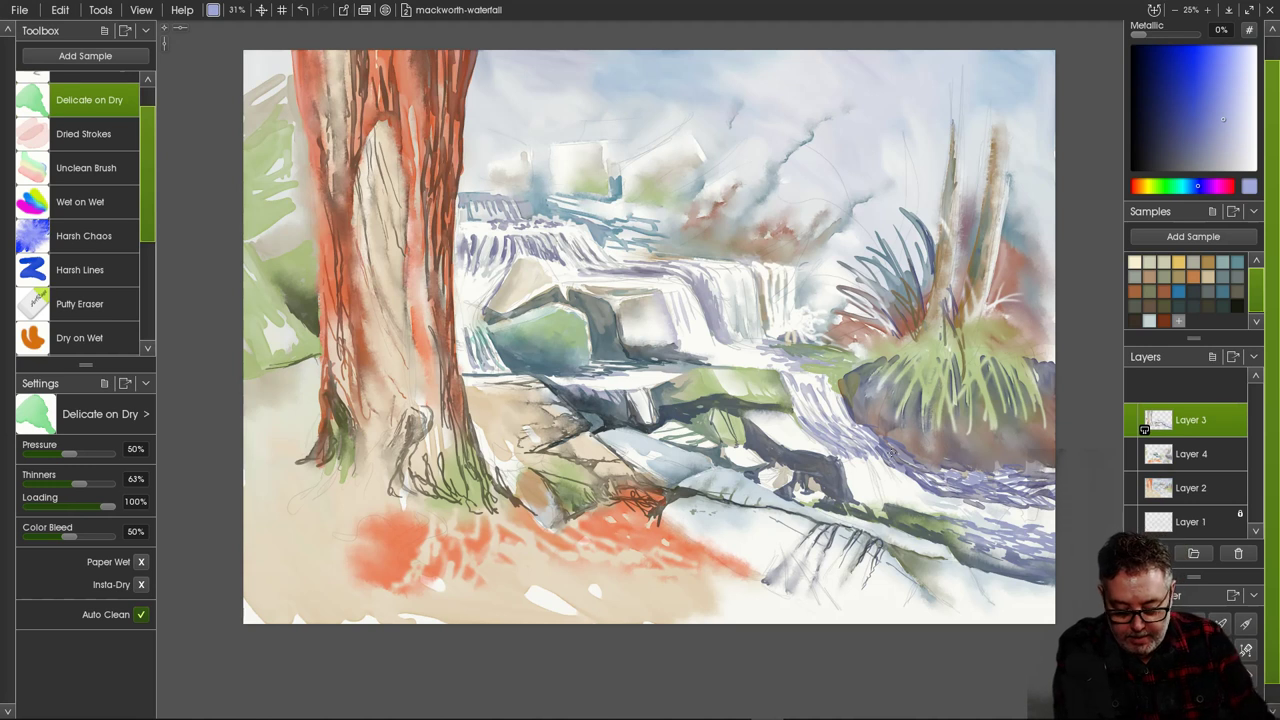
# Add a new layer directly above Layer 4.
pyautogui.click(1195, 488)
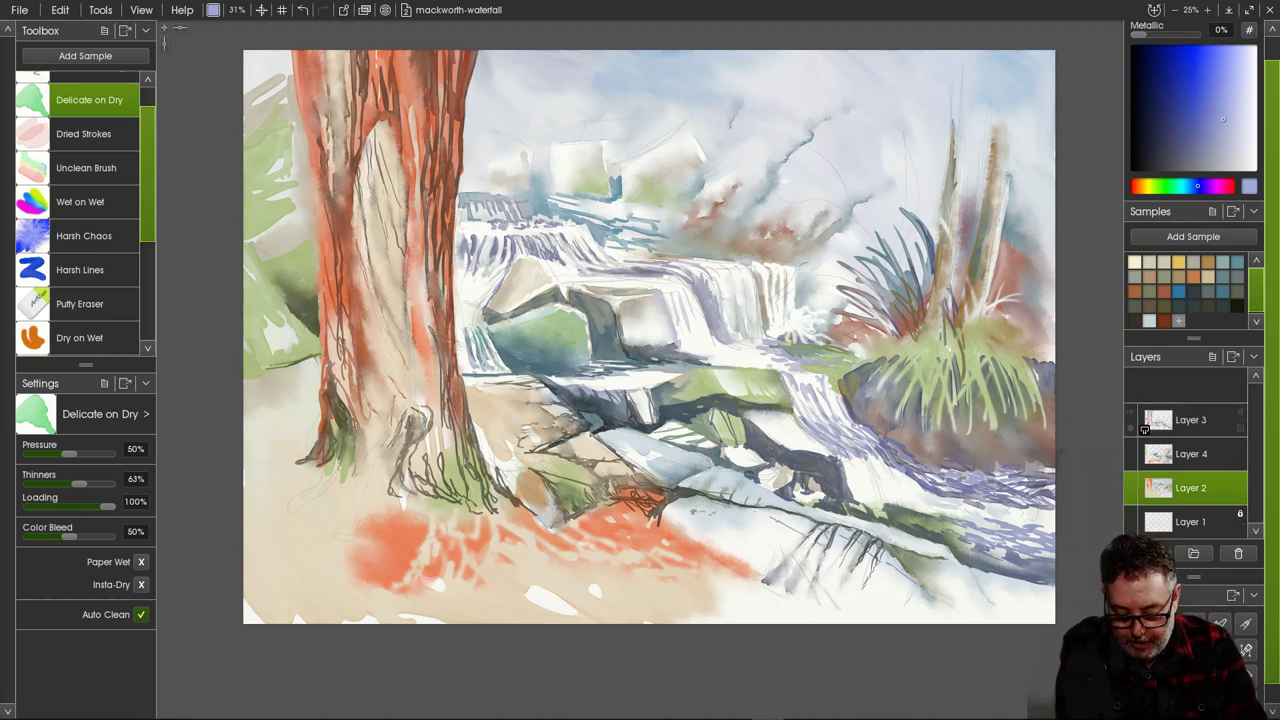
pyautogui.click(1192, 454)
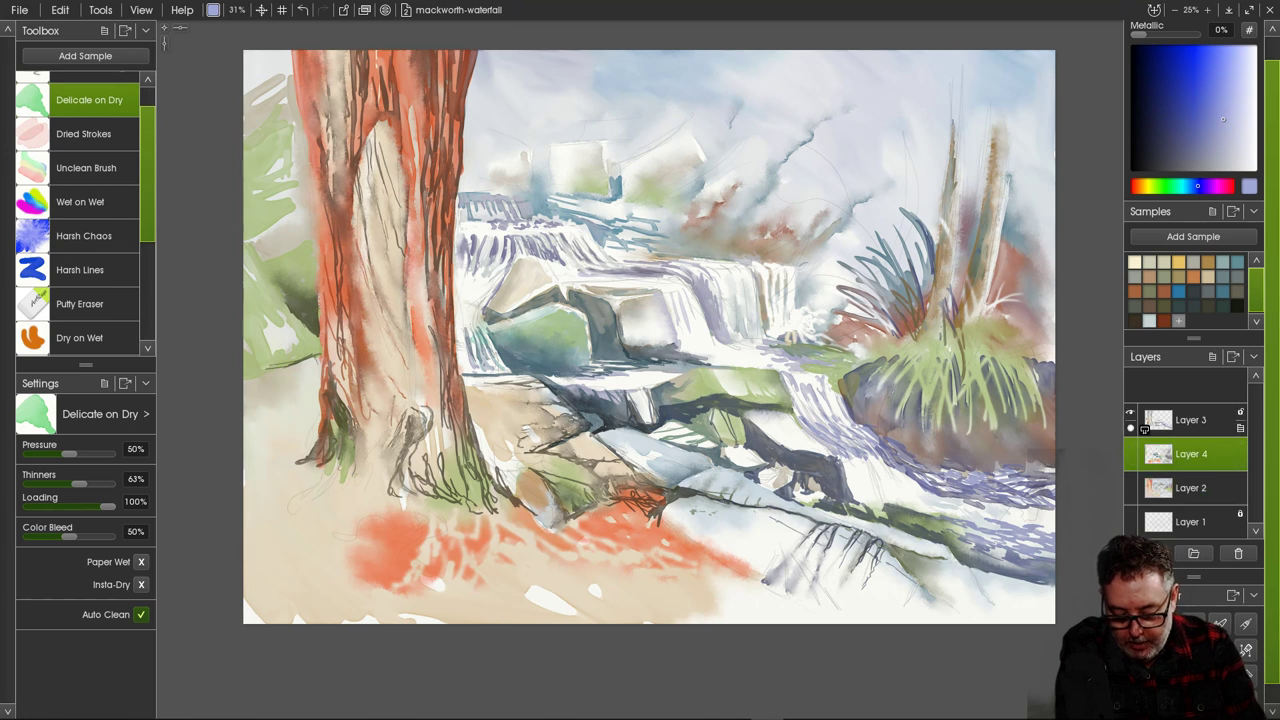
pyautogui.hotkey('ctrl', 'shift', 'n')
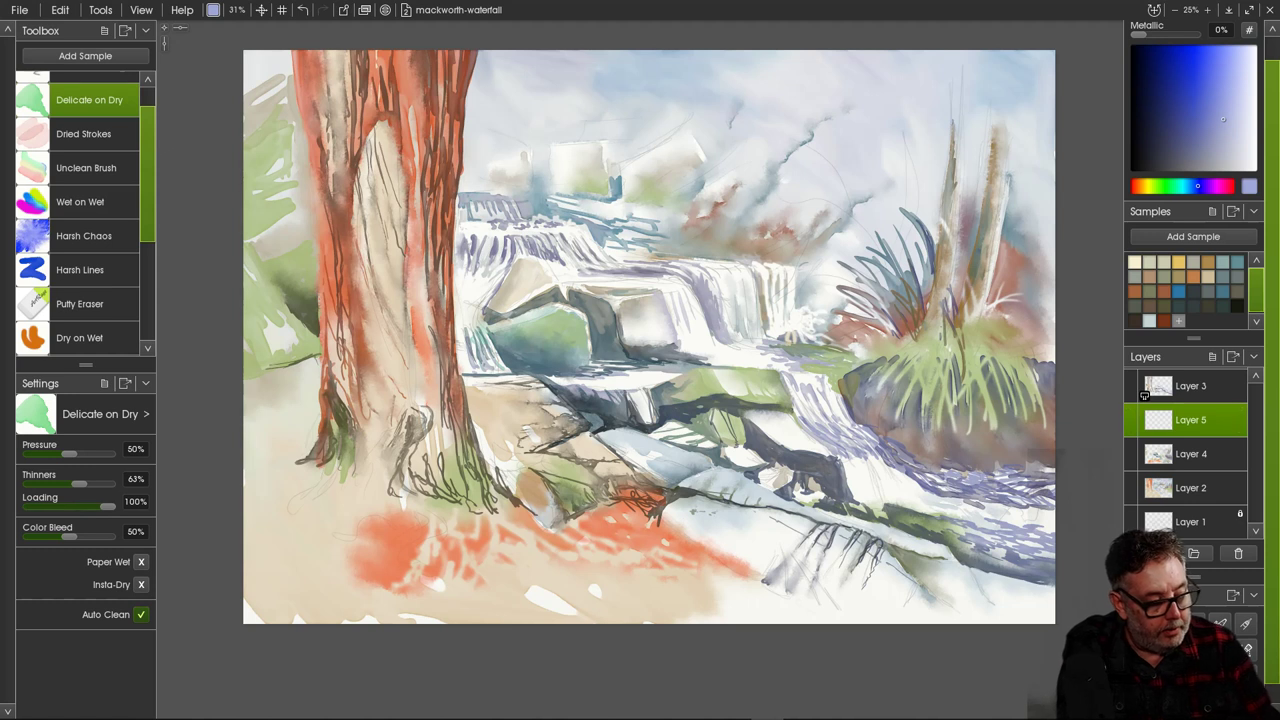
# Wash pale blue over the foreground rock slabs with Delicate on Dry at 300% size, and switch to Harsh Chaos for blending.
pyautogui.click(237, 10)
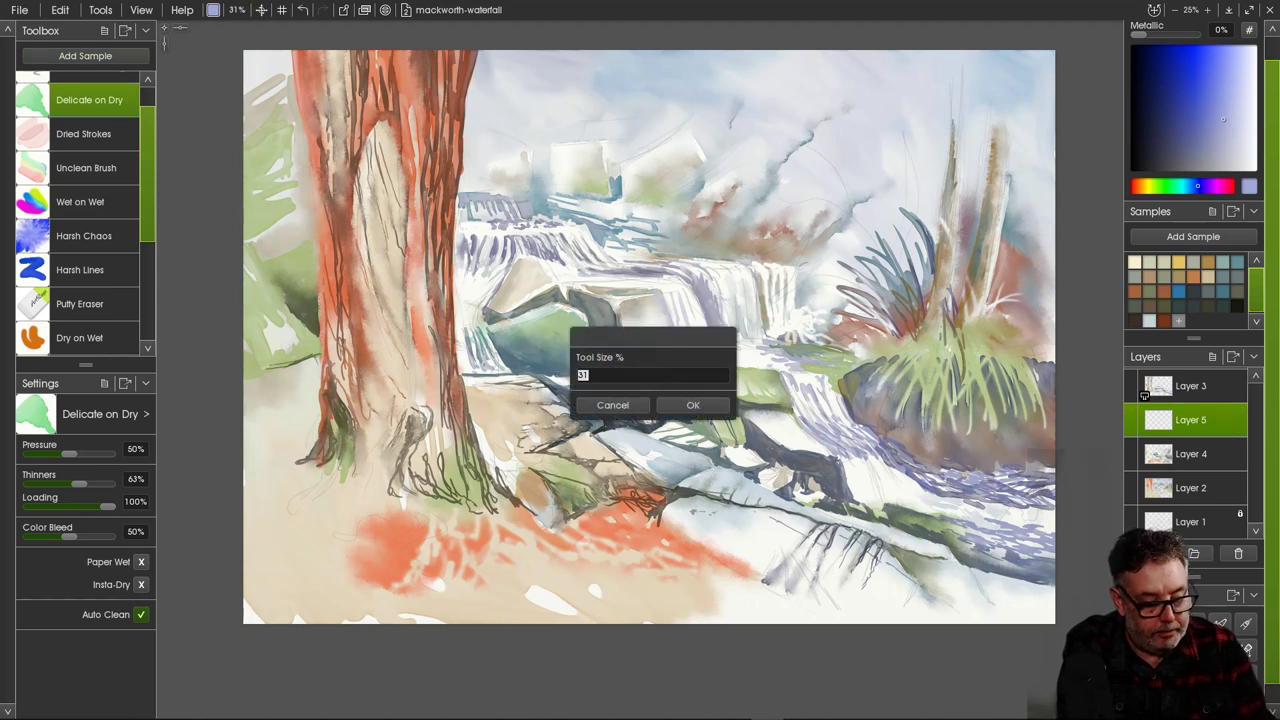
pyautogui.write('300')
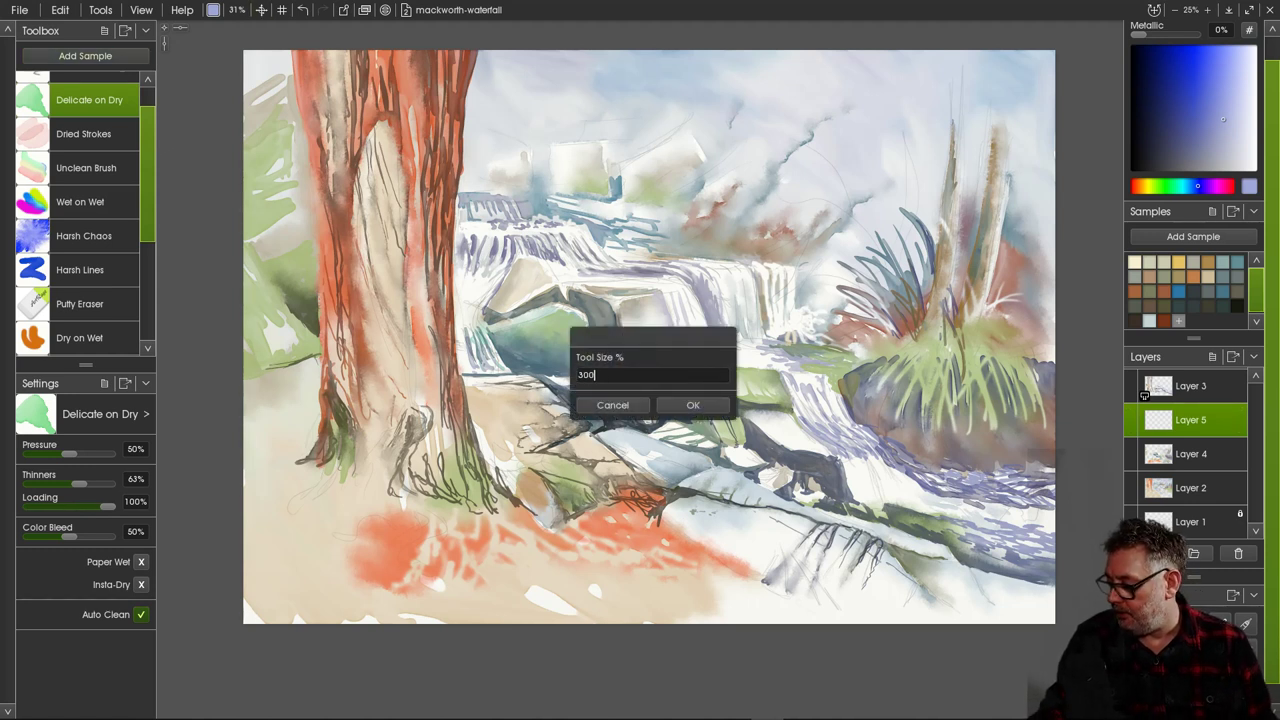
pyautogui.press('Return')
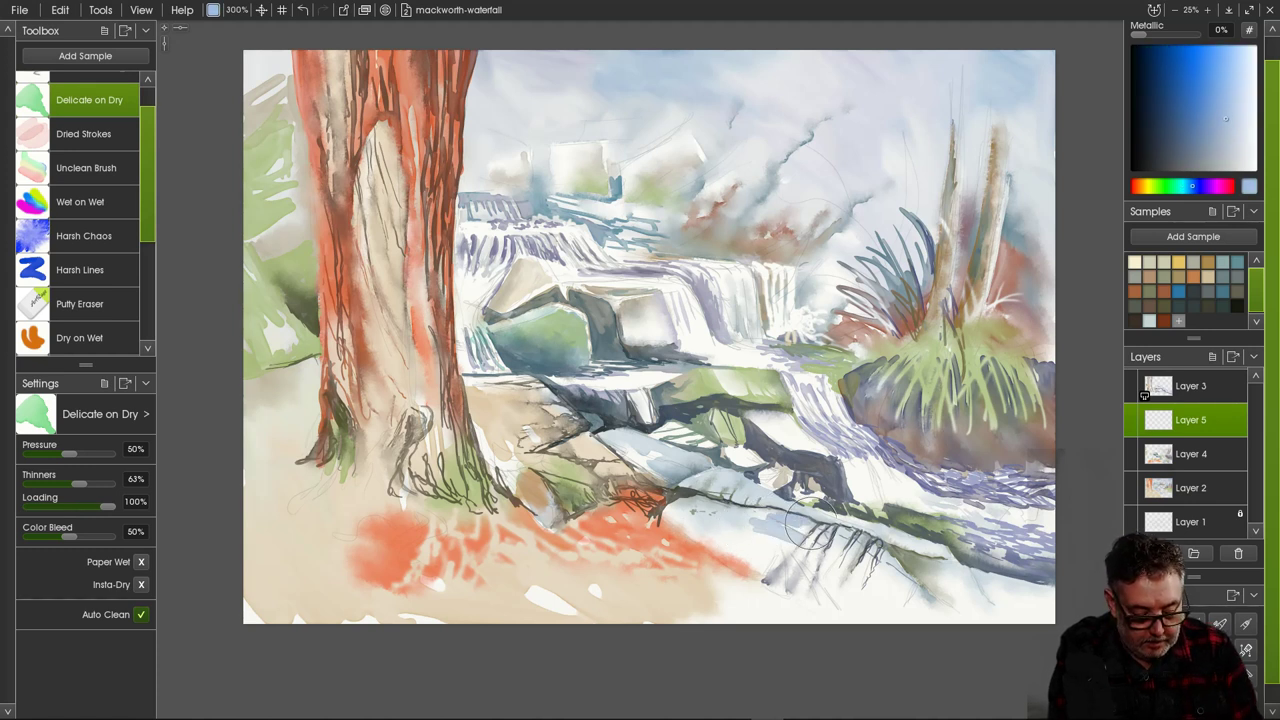
pyautogui.moveTo(810, 522)
pyautogui.mouseDown()
pyautogui.moveTo(698, 507)
pyautogui.moveTo(725, 504)
pyautogui.moveTo(673, 514)
pyautogui.moveTo(684, 521)
pyautogui.moveTo(683, 504)
pyautogui.moveTo(670, 512)
pyautogui.moveTo(738, 547)
pyautogui.moveTo(812, 549)
pyautogui.moveTo(813, 534)
pyautogui.moveTo(846, 532)
pyautogui.moveTo(885, 564)
pyautogui.moveTo(802, 553)
pyautogui.moveTo(784, 565)
pyautogui.moveTo(705, 542)
pyautogui.moveTo(772, 577)
pyautogui.moveTo(837, 587)
pyautogui.moveTo(859, 572)
pyautogui.moveTo(846, 560)
pyautogui.moveTo(826, 565)
pyautogui.moveTo(863, 582)
pyautogui.moveTo(890, 574)
pyautogui.moveTo(882, 589)
pyautogui.moveTo(901, 600)
pyautogui.moveTo(915, 589)
pyautogui.moveTo(902, 577)
pyautogui.moveTo(938, 587)
pyautogui.moveTo(937, 571)
pyautogui.moveTo(955, 567)
pyautogui.moveTo(983, 597)
pyautogui.moveTo(932, 584)
pyautogui.moveTo(924, 557)
pyautogui.moveTo(1029, 594)
pyautogui.moveTo(850, 512)
pyautogui.mouseUp()
pyautogui.click(84, 235)
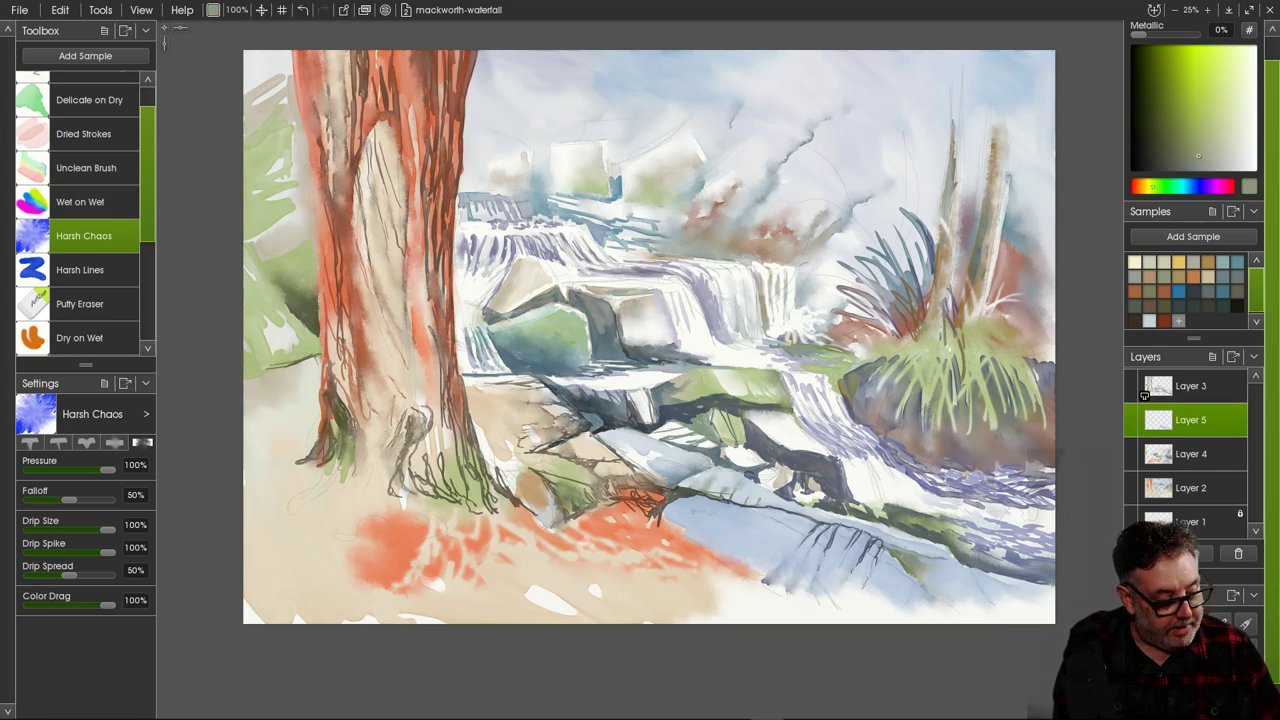
# Add grey-green at 100% size where the foreground rock meets the orange ground, and blend it with Harsh Chaos.
pyautogui.press('b')
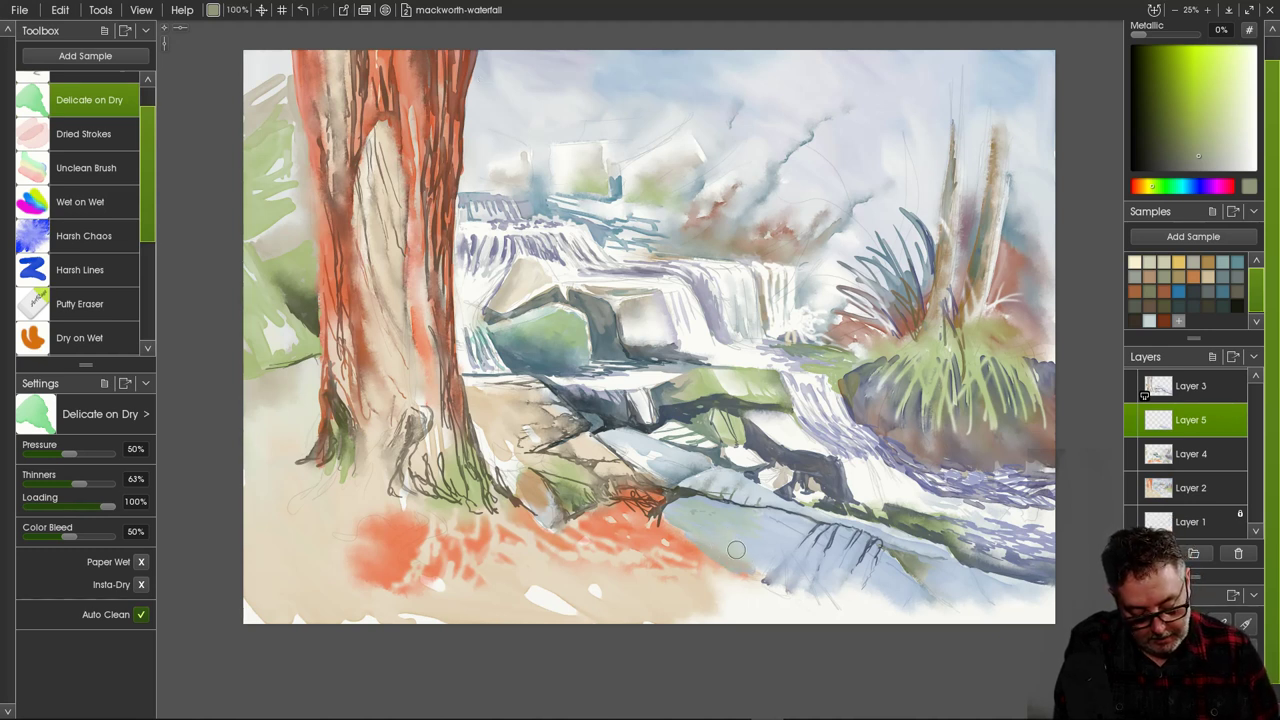
pyautogui.moveTo(756, 565)
pyautogui.mouseDown()
pyautogui.moveTo(705, 562)
pyautogui.moveTo(707, 574)
pyautogui.moveTo(778, 575)
pyautogui.mouseUp()
pyautogui.click(84, 236)
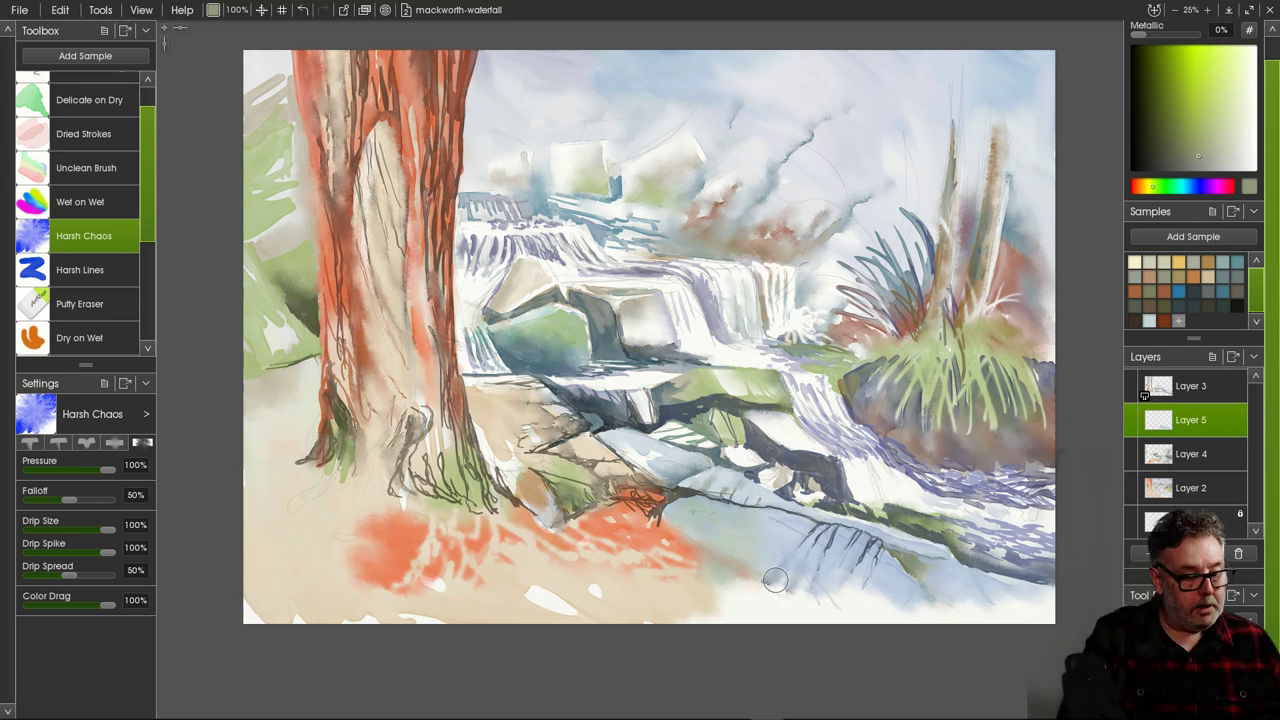
# Mix a lighter ochre brown from the saved colour samples and brush it onto the tan rock beside the trunk with Delicate on Dry.
pyautogui.click(89, 100)
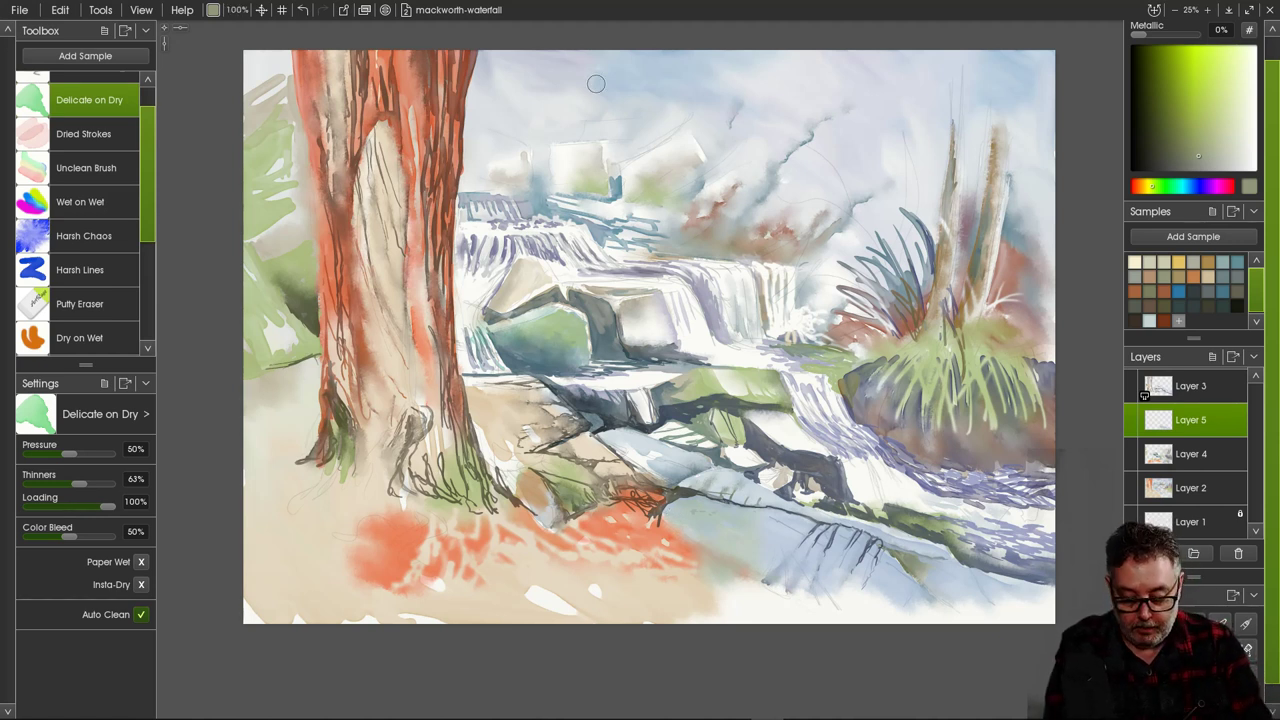
pyautogui.click(1208, 262)
pyautogui.click(1174, 122)
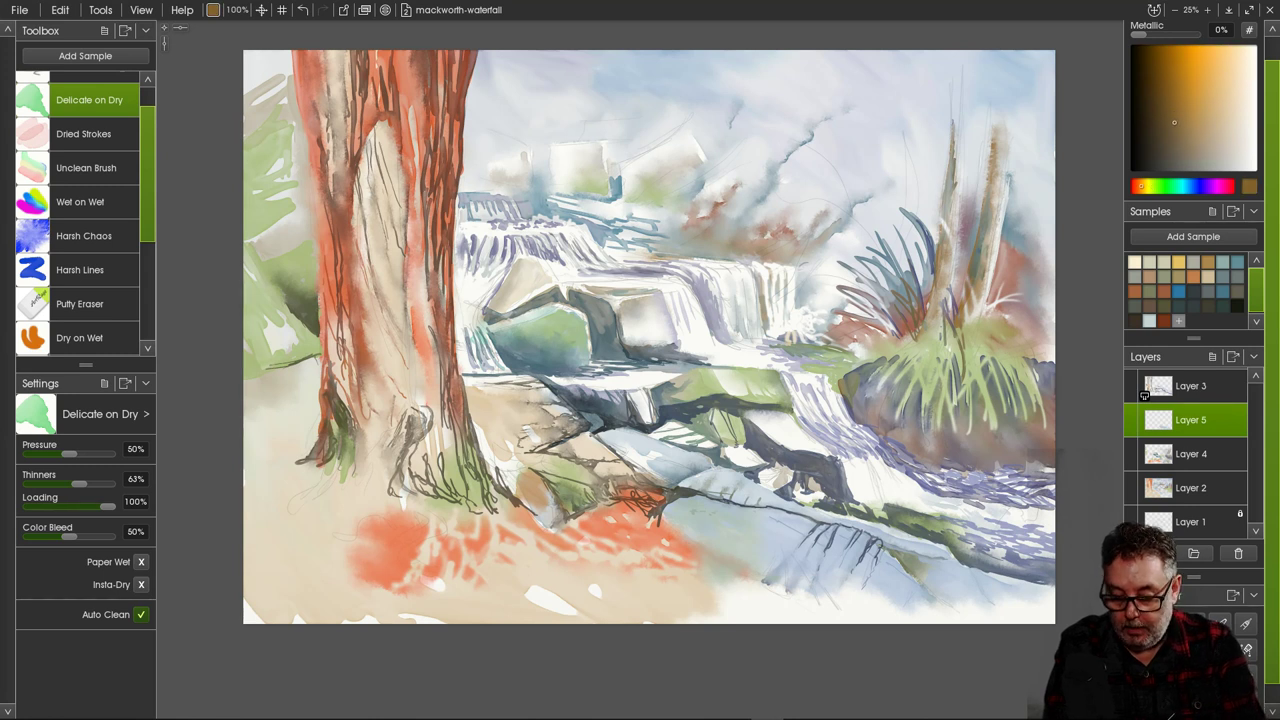
pyautogui.moveTo(1182, 115); pyautogui.dragTo(1190, 110)
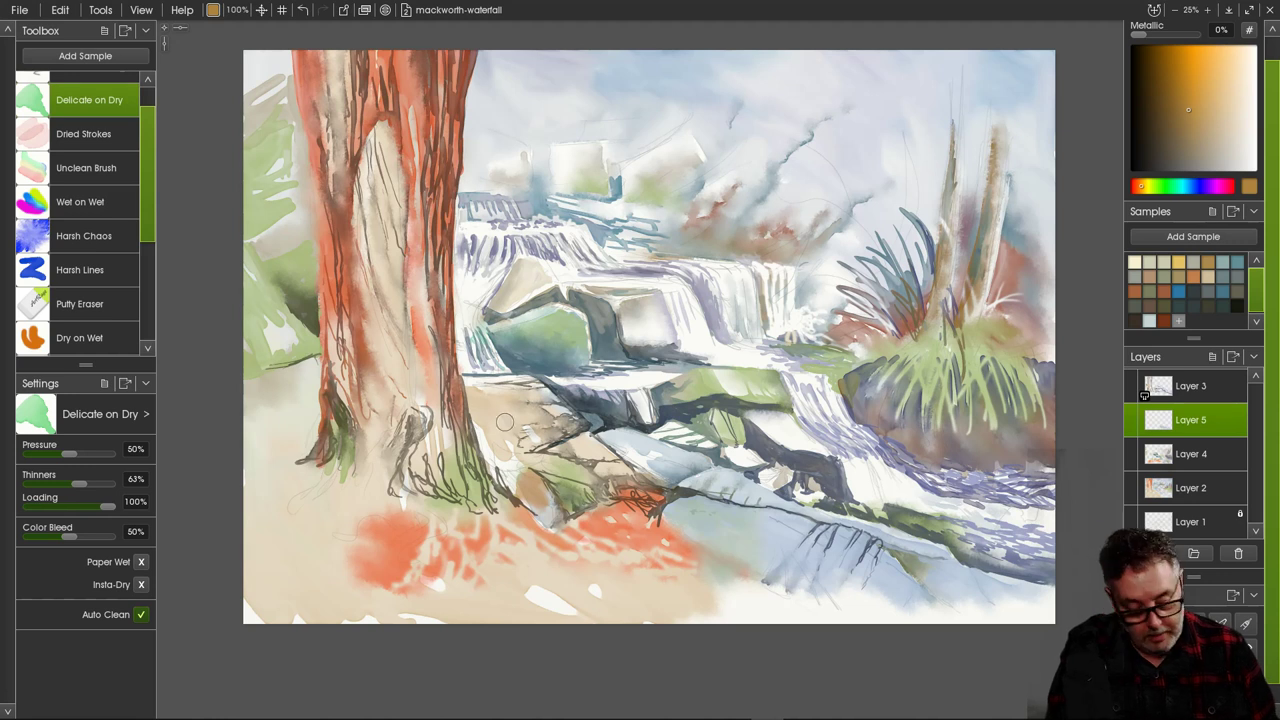
pyautogui.moveTo(478, 404); pyautogui.dragTo(512, 428)
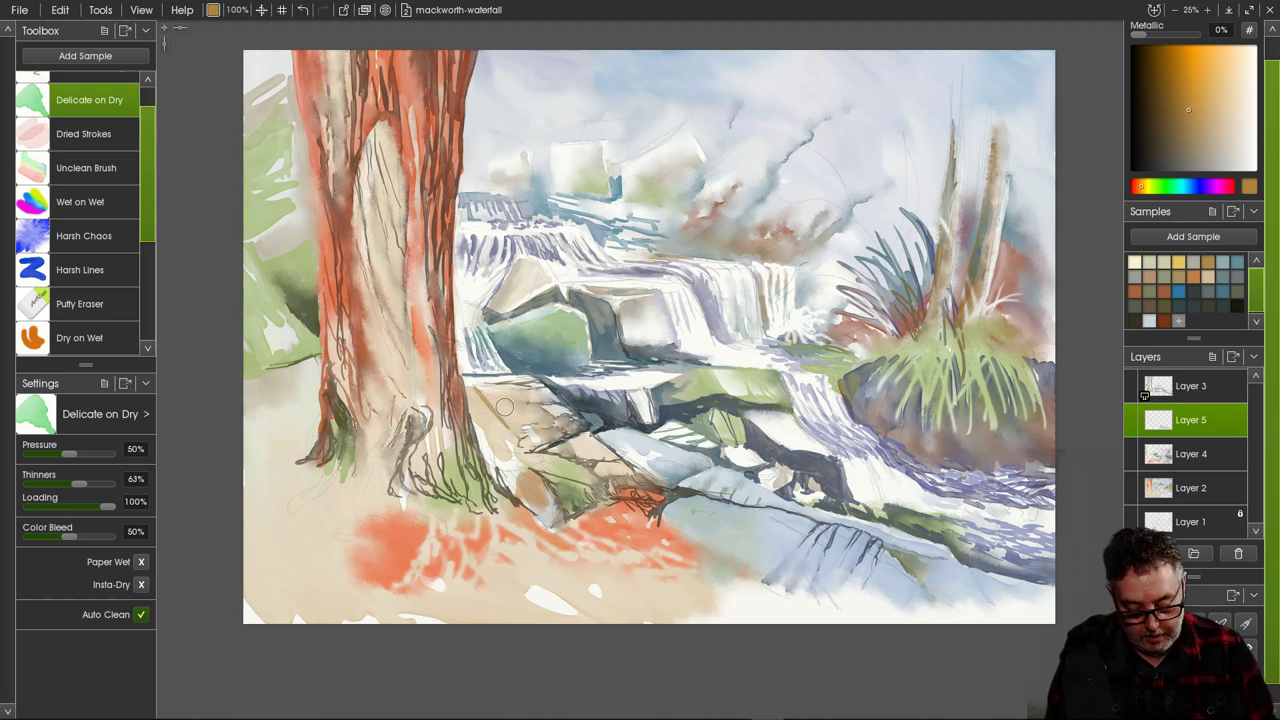
# Glaze the tan rocks between the trunk and the stream in ochre brown with Delicate on Dry at 300% size.
pyautogui.click(236, 10)
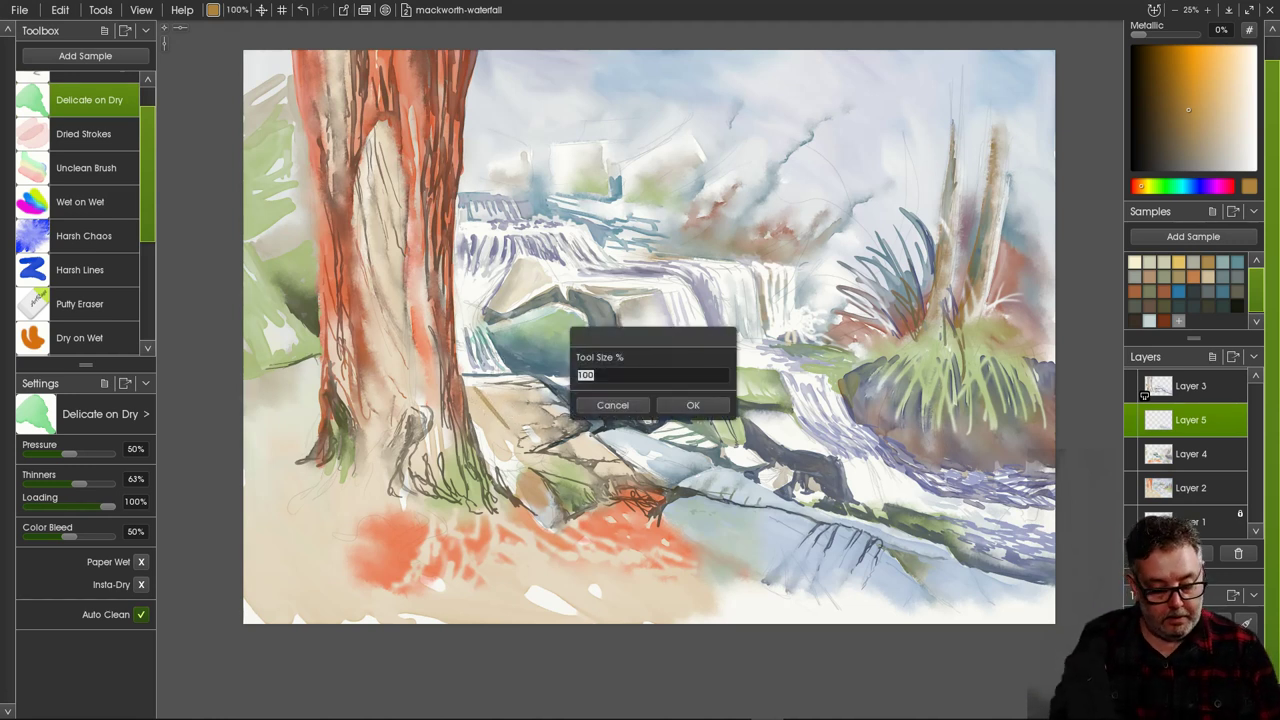
pyautogui.write('30')
pyautogui.press('Return')
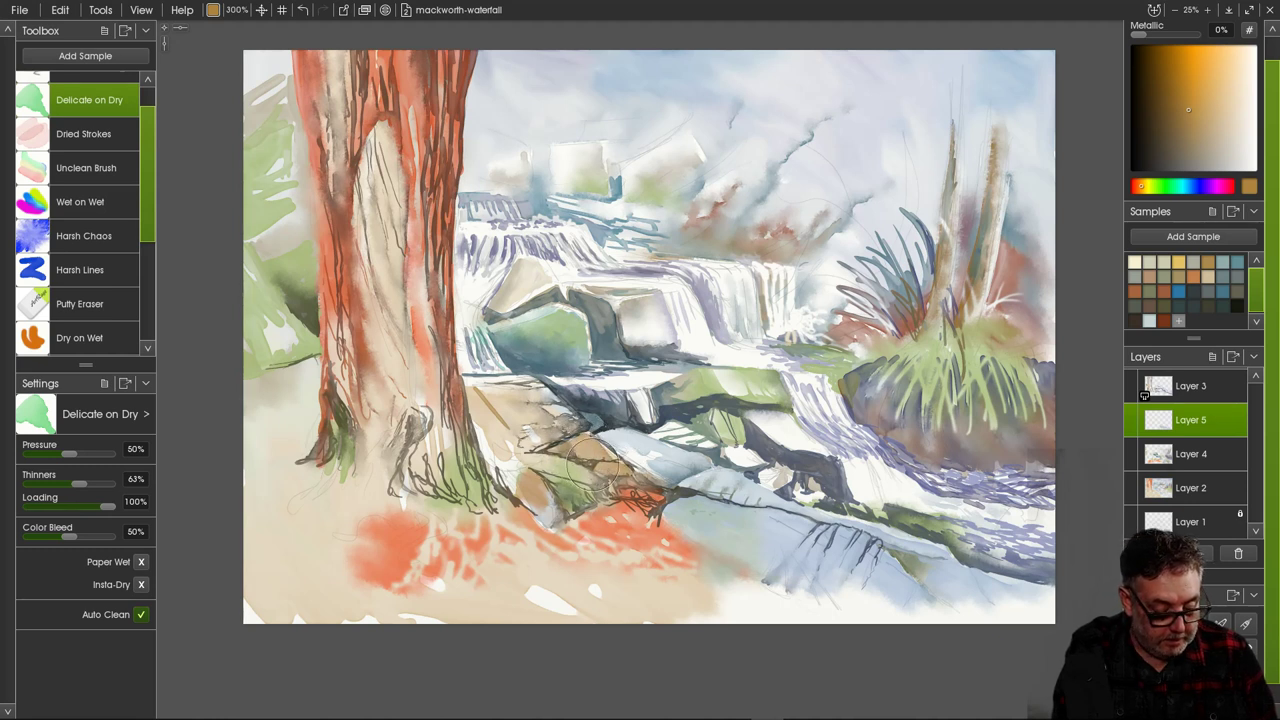
pyautogui.moveTo(558, 427)
pyautogui.mouseDown()
pyautogui.moveTo(516, 448)
pyautogui.moveTo(484, 442)
pyautogui.moveTo(519, 450)
pyautogui.moveTo(497, 474)
pyautogui.moveTo(509, 436)
pyautogui.mouseUp()
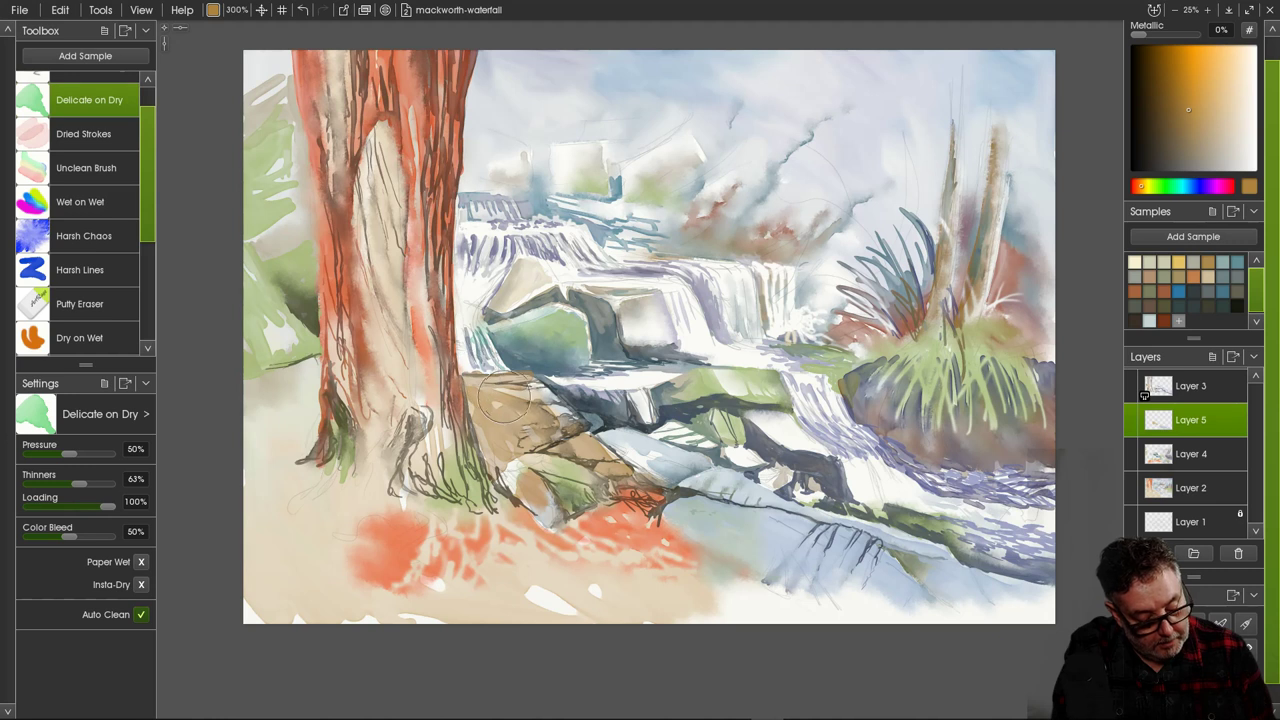
pyautogui.moveTo(540, 420)
pyautogui.mouseDown()
pyautogui.moveTo(608, 436)
pyautogui.moveTo(635, 495)
pyautogui.mouseUp()
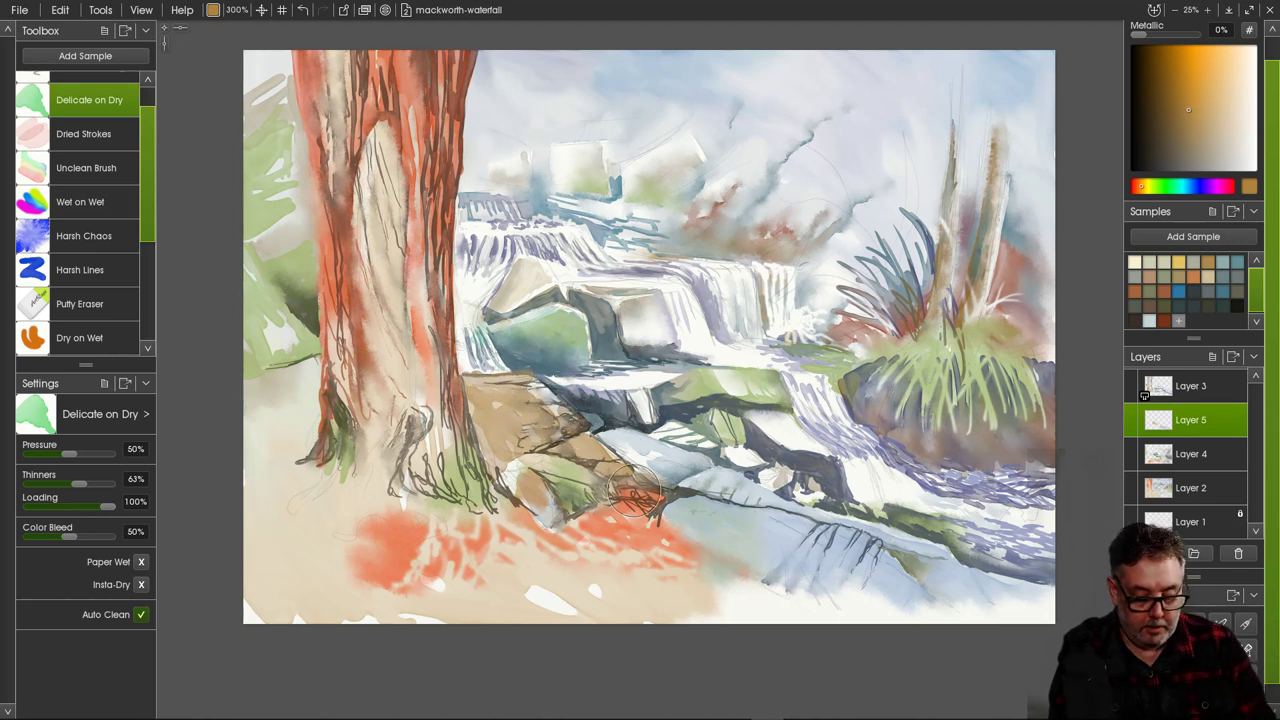
# Glaze the upper foreground slab in pale teal-grey and the mid-stream rocks in olive grey, cleaning the overspill with the Putty Eraser.
pyautogui.click(1222, 262)
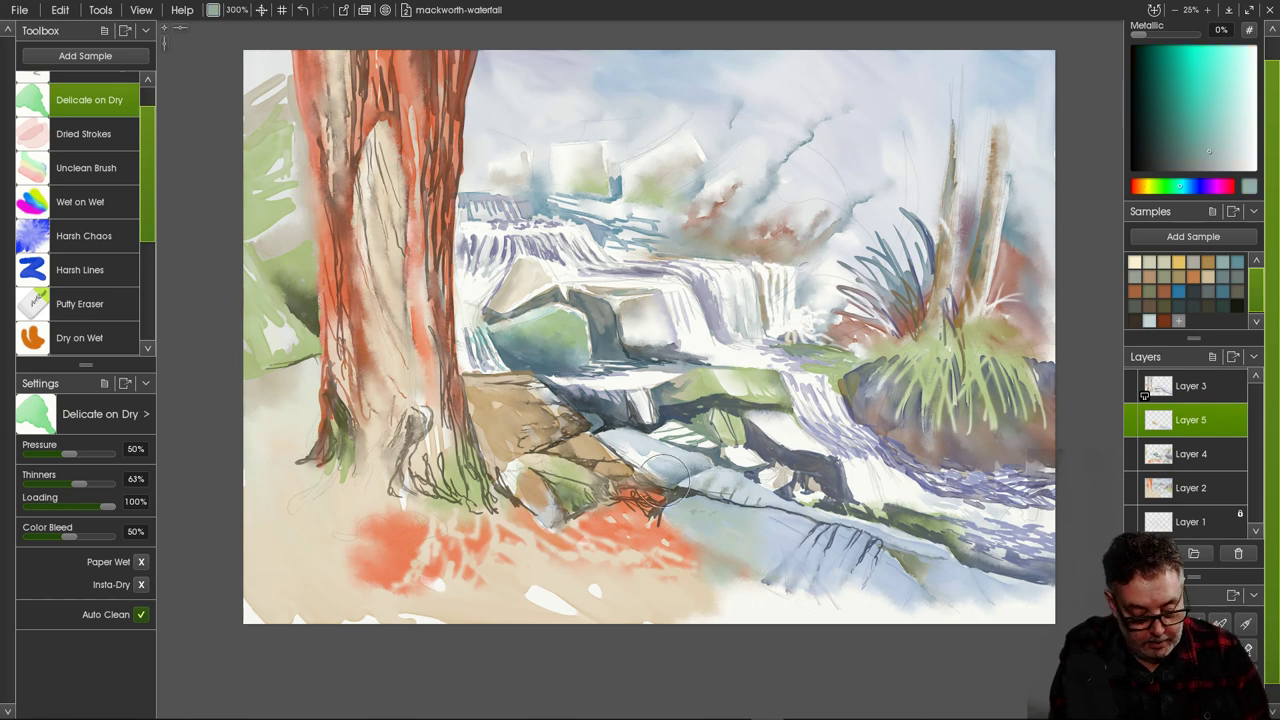
pyautogui.moveTo(625, 445)
pyautogui.mouseDown()
pyautogui.moveTo(645, 450)
pyautogui.moveTo(615, 435)
pyautogui.moveTo(605, 445)
pyautogui.moveTo(710, 472)
pyautogui.moveTo(650, 475)
pyautogui.moveTo(680, 485)
pyautogui.moveTo(735, 480)
pyautogui.moveTo(720, 475)
pyautogui.moveTo(712, 490)
pyautogui.moveTo(745, 480)
pyautogui.moveTo(815, 505)
pyautogui.moveTo(665, 480)
pyautogui.moveTo(625, 446)
pyautogui.mouseUp()
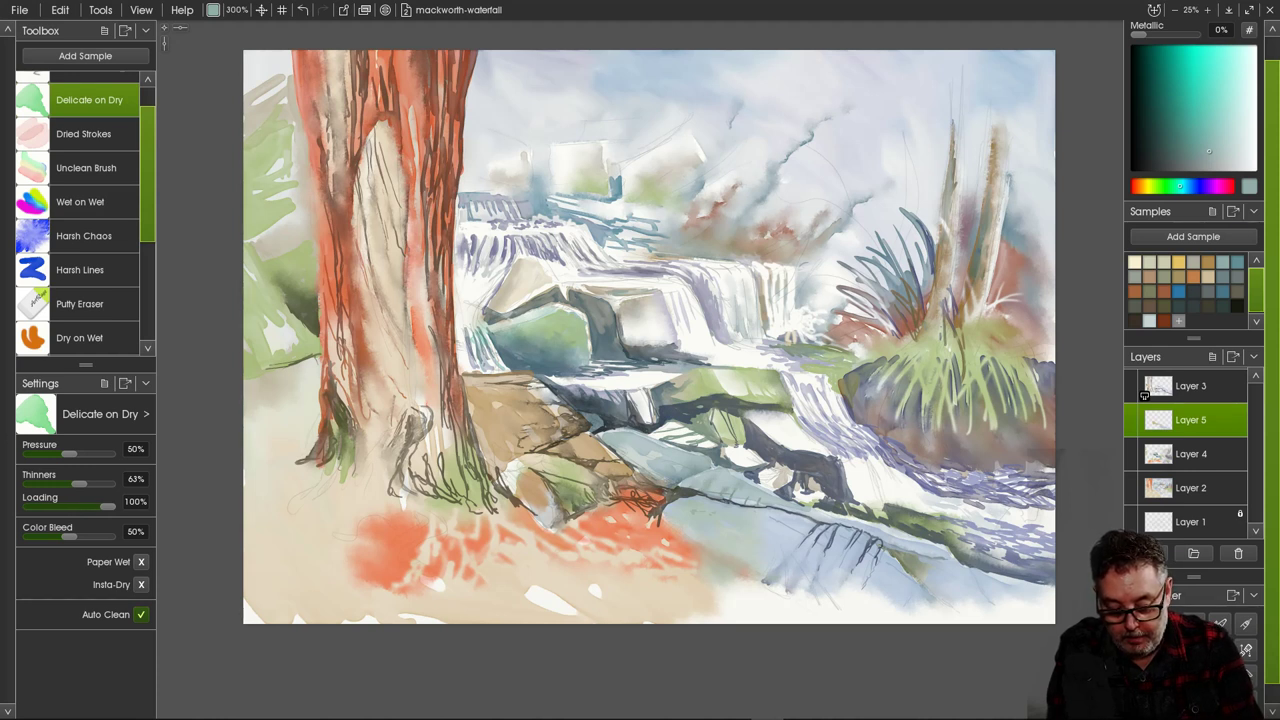
pyautogui.click(1164, 291)
pyautogui.moveTo(702, 384)
pyautogui.mouseDown()
pyautogui.moveTo(624, 414)
pyautogui.moveTo(623, 396)
pyautogui.moveTo(628, 409)
pyautogui.moveTo(618, 395)
pyautogui.moveTo(553, 394)
pyautogui.moveTo(576, 386)
pyautogui.moveTo(552, 377)
pyautogui.moveTo(741, 428)
pyautogui.moveTo(701, 404)
pyautogui.moveTo(689, 417)
pyautogui.moveTo(721, 436)
pyautogui.moveTo(716, 408)
pyautogui.moveTo(741, 444)
pyautogui.moveTo(723, 431)
pyautogui.moveTo(744, 441)
pyautogui.moveTo(744, 410)
pyautogui.moveTo(778, 445)
pyautogui.moveTo(727, 458)
pyautogui.moveTo(711, 448)
pyautogui.moveTo(723, 454)
pyautogui.moveTo(743, 429)
pyautogui.moveTo(712, 370)
pyautogui.moveTo(727, 373)
pyautogui.moveTo(716, 417)
pyautogui.moveTo(723, 393)
pyautogui.moveTo(778, 375)
pyautogui.moveTo(787, 398)
pyautogui.moveTo(758, 380)
pyautogui.moveTo(761, 393)
pyautogui.moveTo(729, 389)
pyautogui.moveTo(721, 379)
pyautogui.moveTo(748, 382)
pyautogui.moveTo(710, 370)
pyautogui.moveTo(715, 385)
pyautogui.moveTo(692, 400)
pyautogui.moveTo(745, 455)
pyautogui.moveTo(748, 384)
pyautogui.moveTo(728, 408)
pyautogui.moveTo(755, 430)
pyautogui.mouseUp()
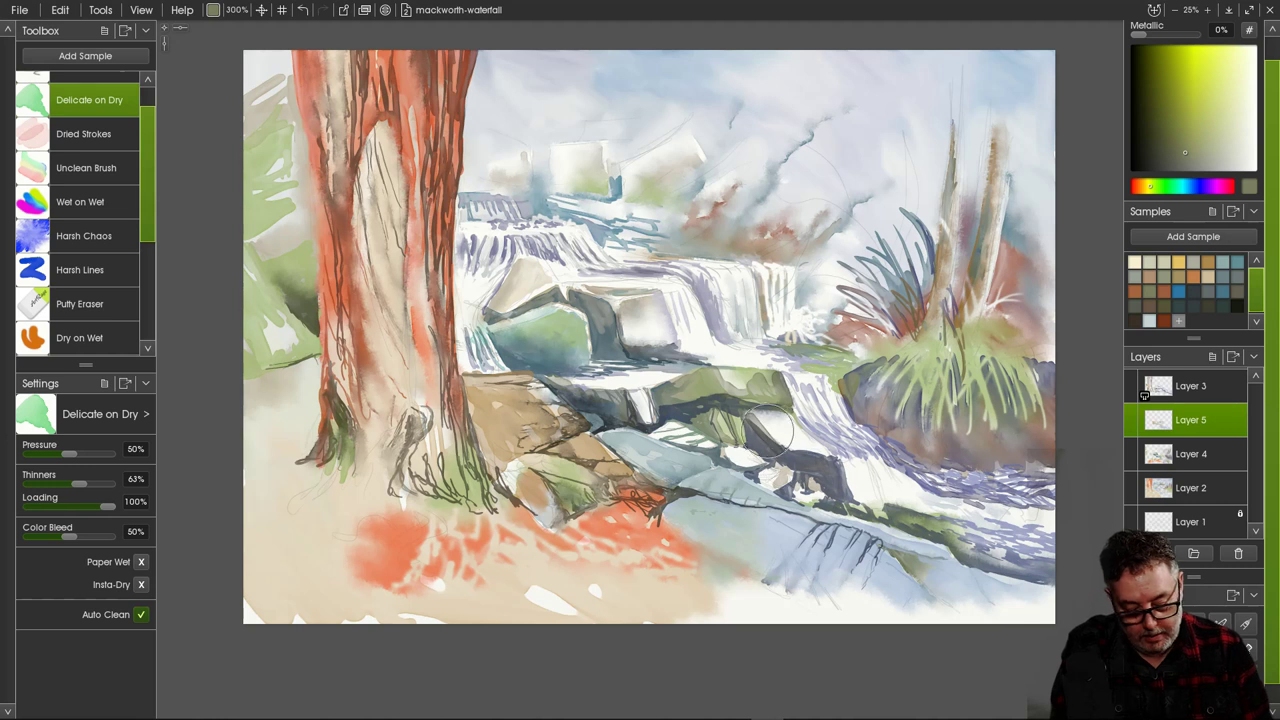
pyautogui.moveTo(762, 440)
pyautogui.mouseDown()
pyautogui.moveTo(745, 440)
pyautogui.moveTo(752, 432)
pyautogui.mouseUp()
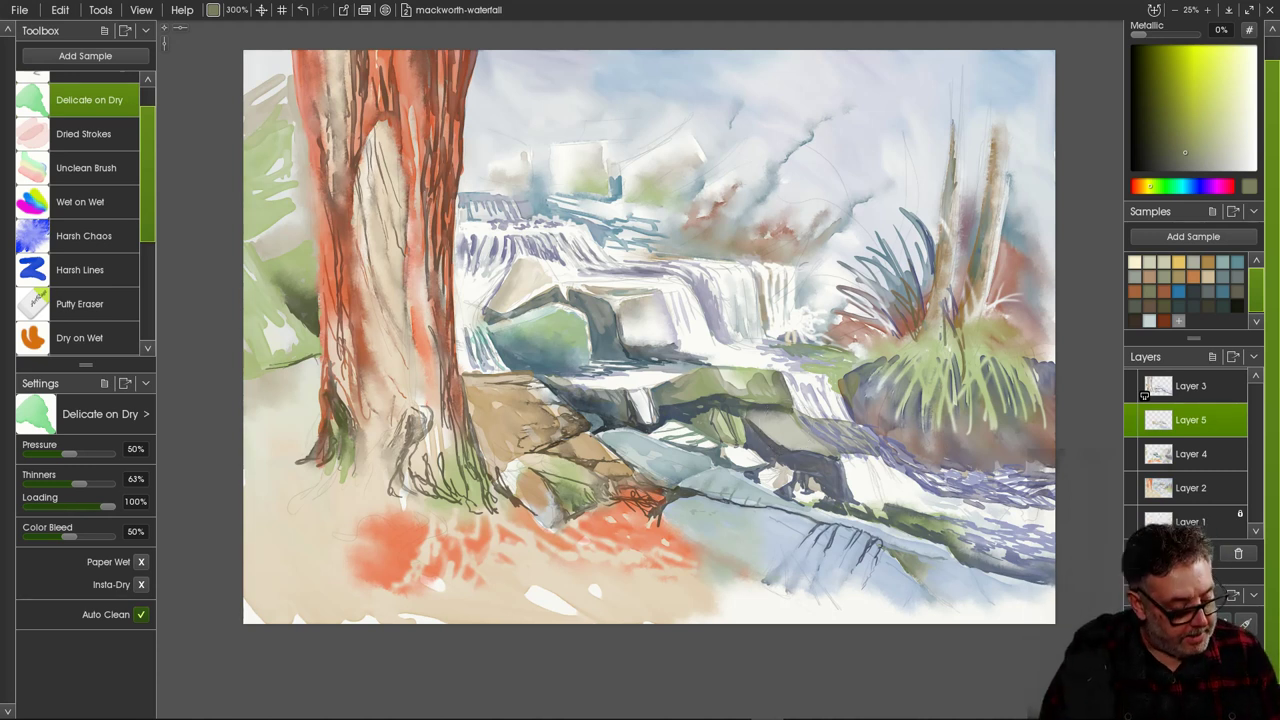
pyautogui.press('e')
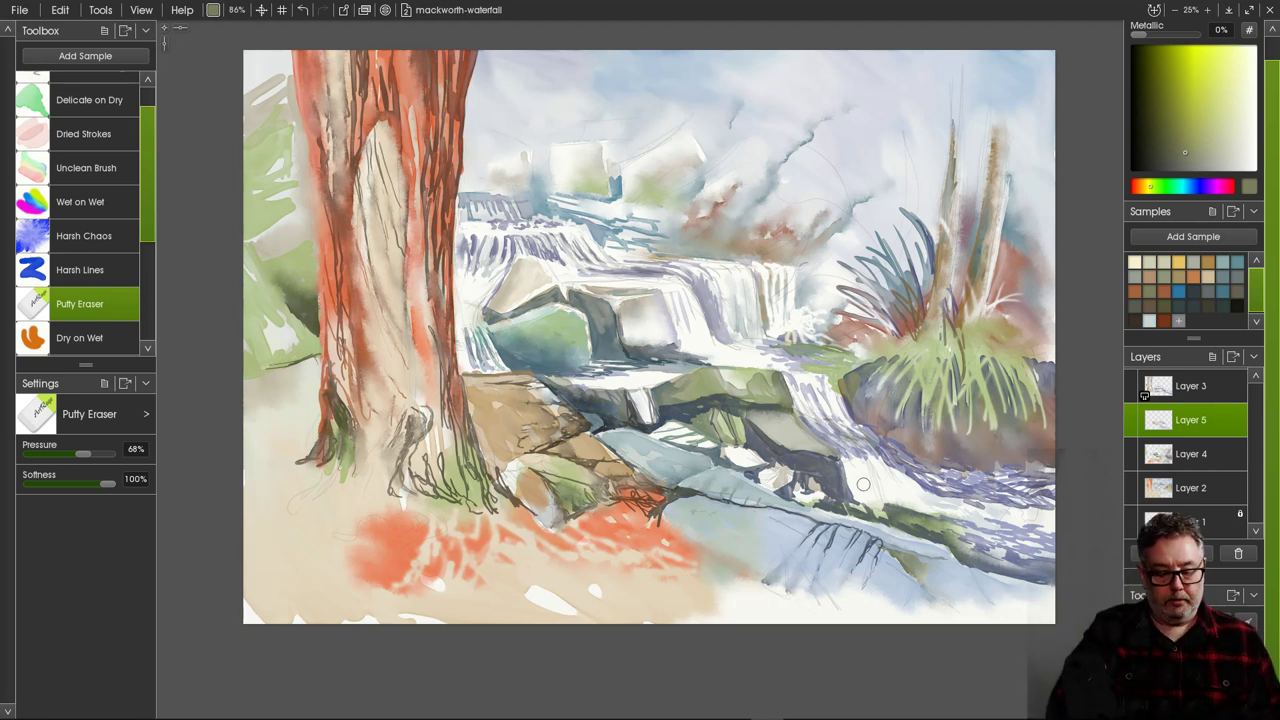
# Glaze the square boulder beside the central falls in olive grey with Delicate on Dry at 300% size, and lift highlights with the Putty Eraser.
pyautogui.click(89, 100)
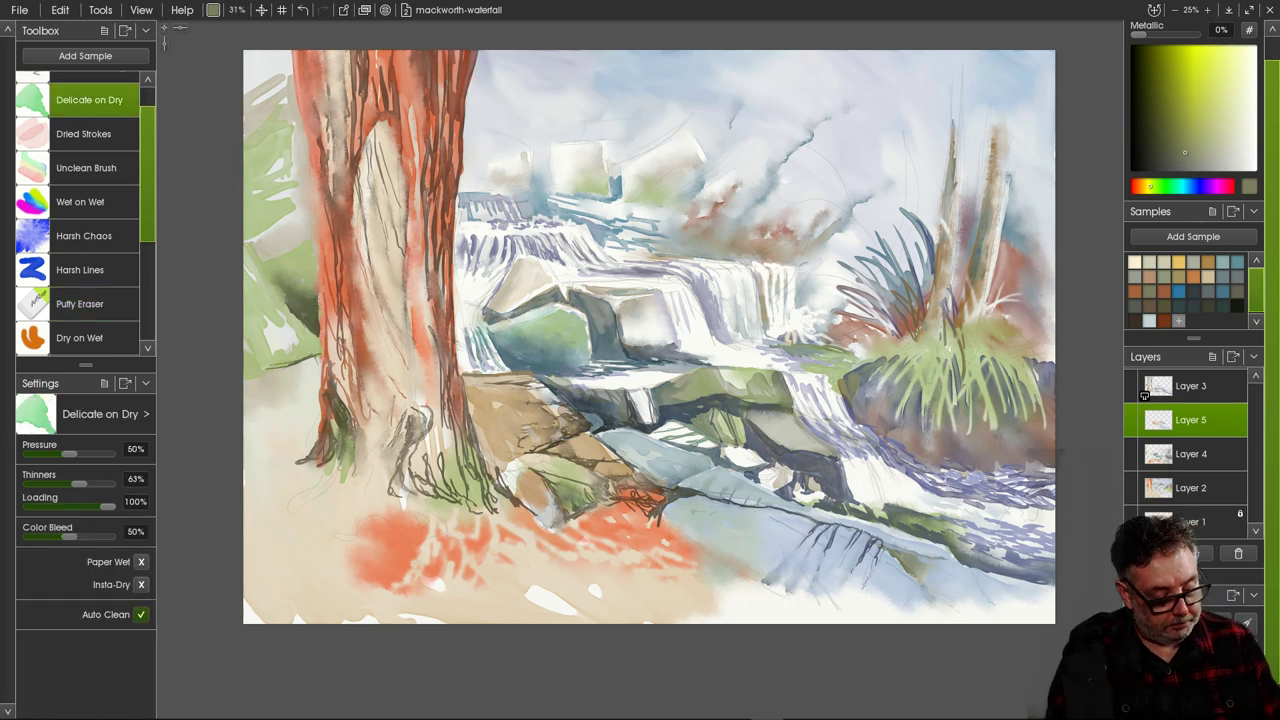
pyautogui.click(237, 10)
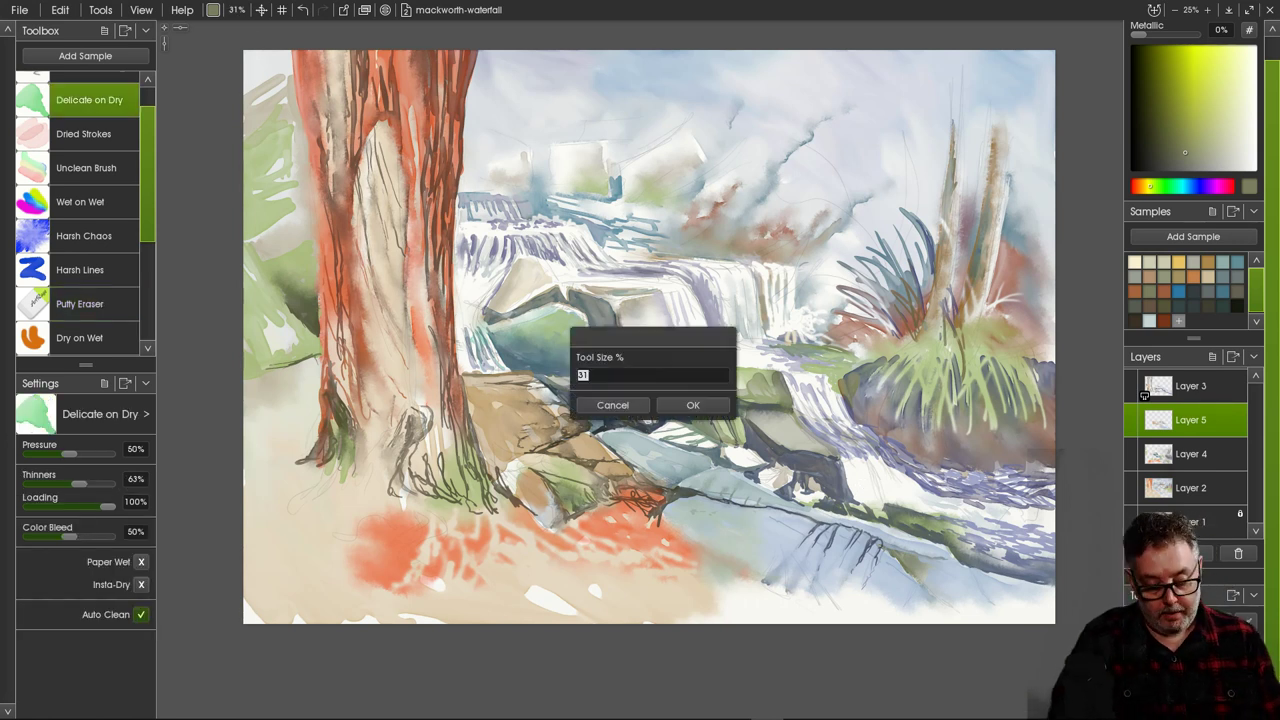
pyautogui.write('300')
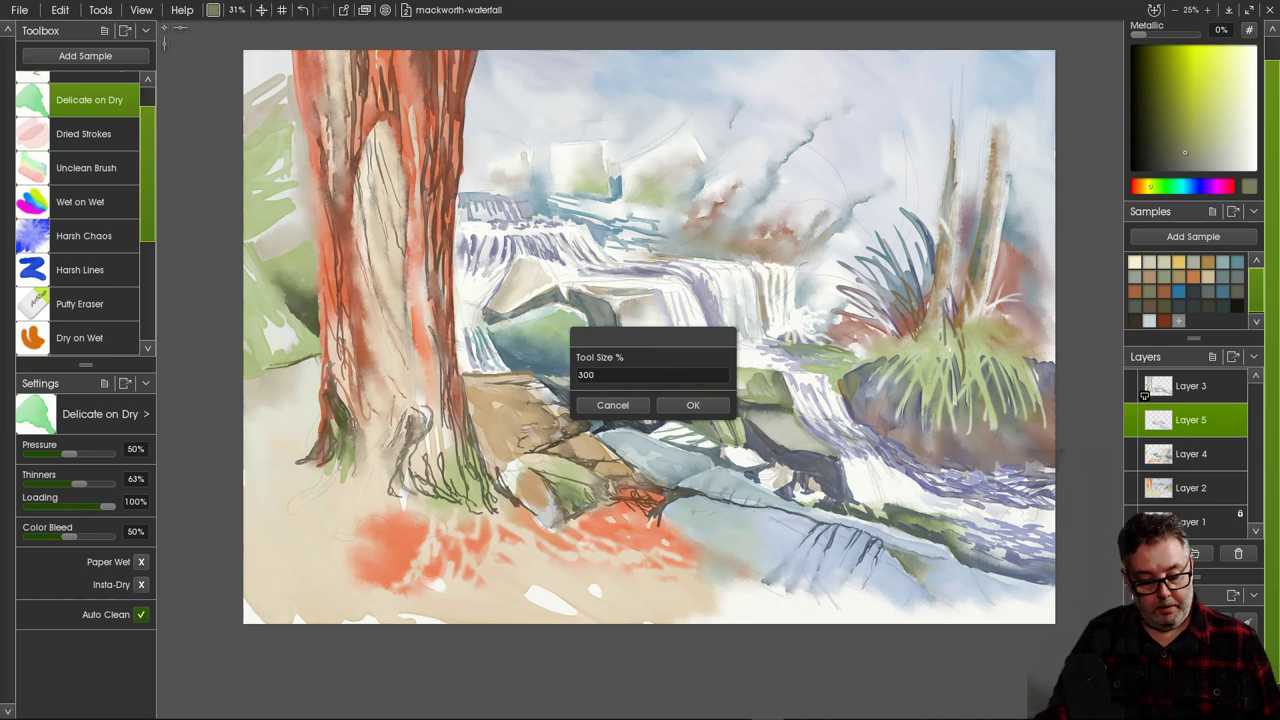
pyautogui.press('Return')
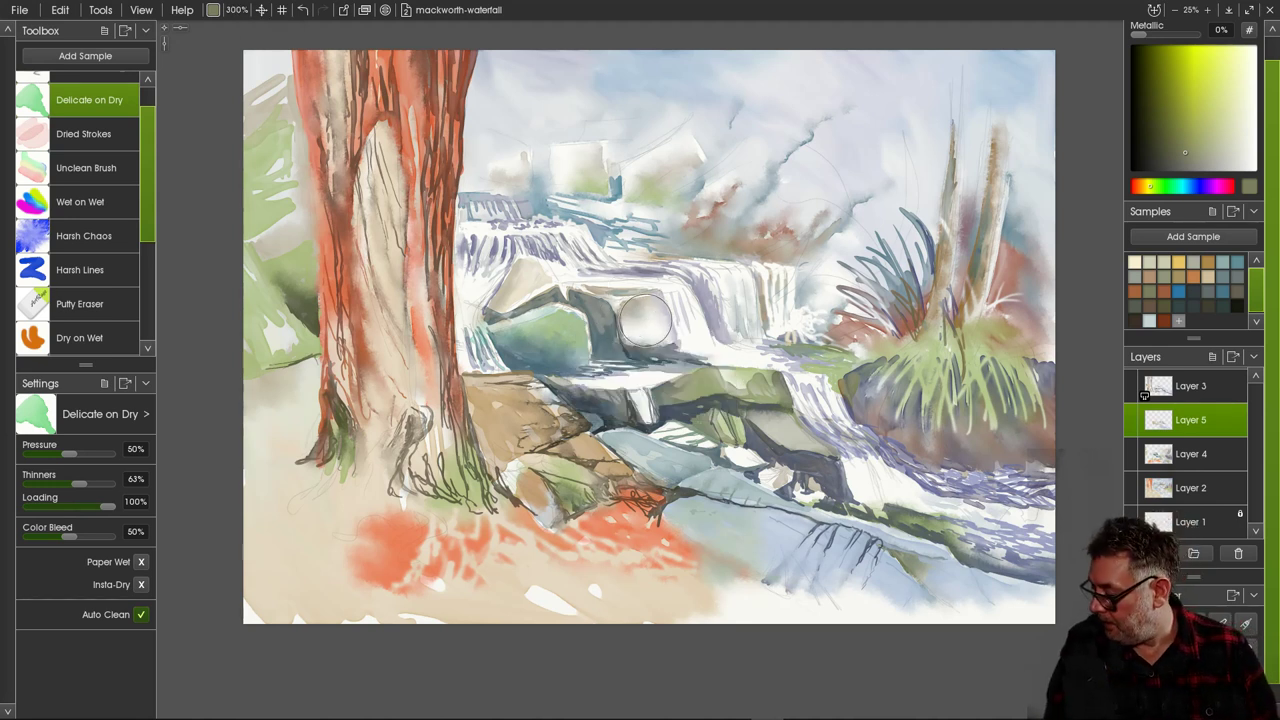
pyautogui.moveTo(645, 320)
pyautogui.mouseDown()
pyautogui.moveTo(618, 292)
pyautogui.moveTo(641, 293)
pyautogui.moveTo(590, 287)
pyautogui.moveTo(644, 301)
pyautogui.moveTo(615, 304)
pyautogui.moveTo(577, 287)
pyautogui.moveTo(648, 337)
pyautogui.moveTo(607, 336)
pyautogui.moveTo(601, 317)
pyautogui.moveTo(604, 345)
pyautogui.moveTo(635, 357)
pyautogui.moveTo(676, 343)
pyautogui.moveTo(664, 327)
pyautogui.moveTo(679, 355)
pyautogui.moveTo(699, 355)
pyautogui.moveTo(660, 352)
pyautogui.moveTo(645, 325)
pyautogui.mouseUp()
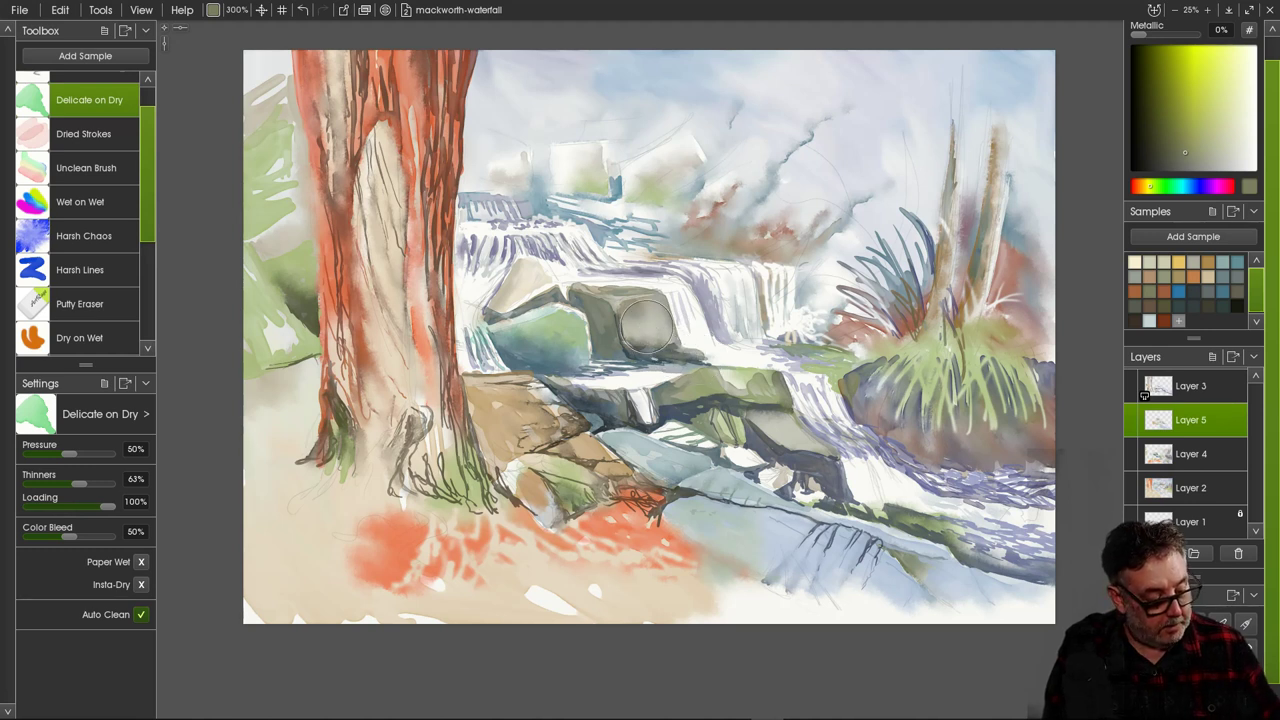
pyautogui.press('e')
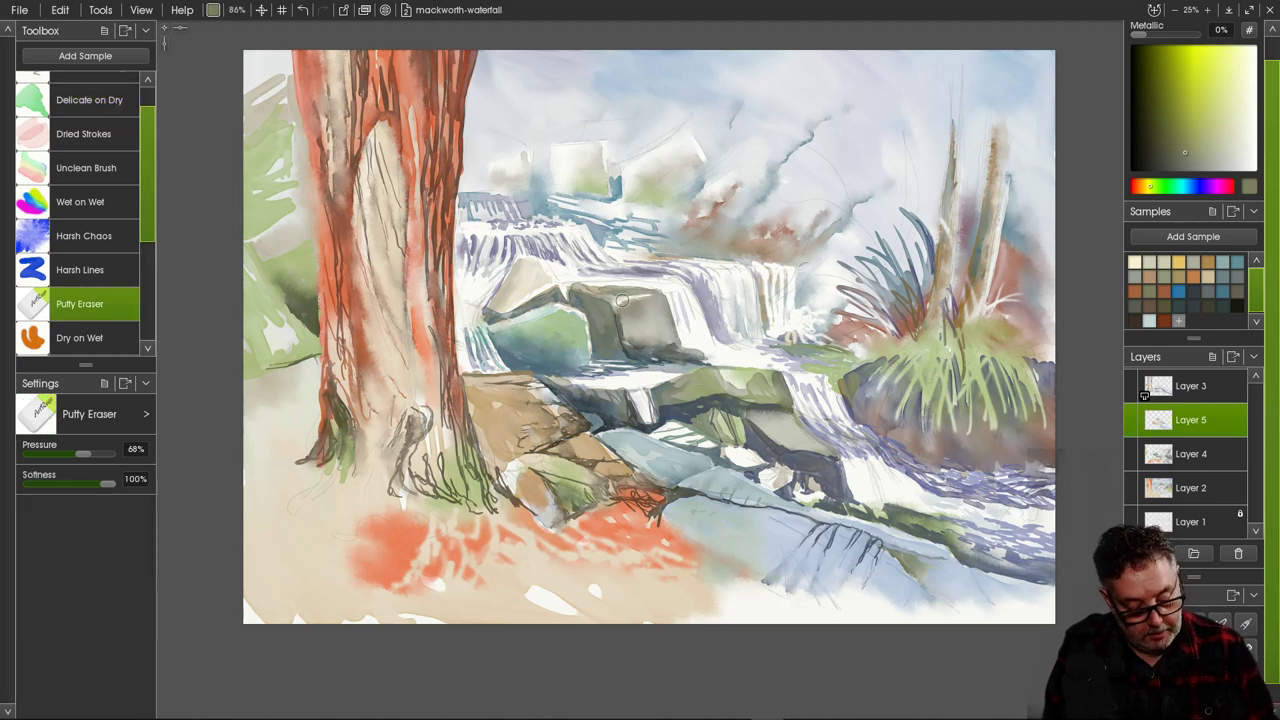
pyautogui.moveTo(631, 298)
pyautogui.mouseDown()
pyautogui.moveTo(633, 335)
pyautogui.moveTo(645, 326)
pyautogui.mouseUp()
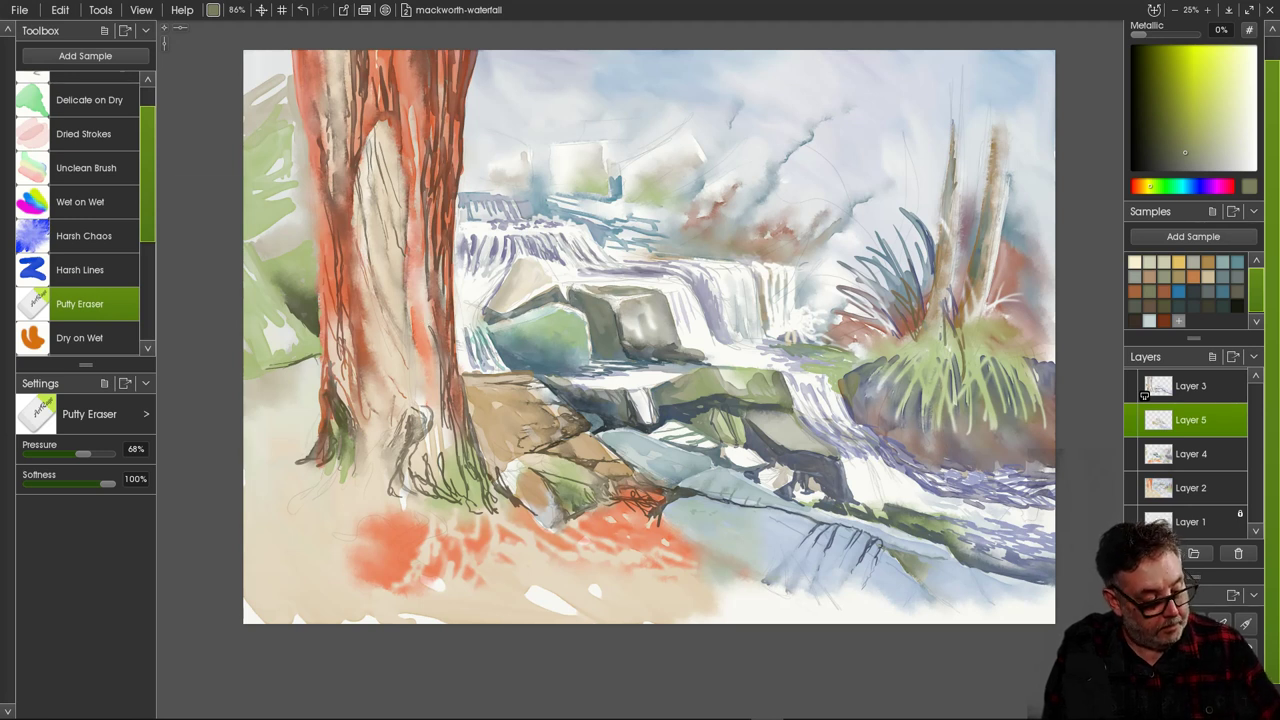
# Glaze the pale boulder above the green rock in olive grey with Delicate on Dry at 300% size.
pyautogui.click(89, 100)
pyautogui.press('3')
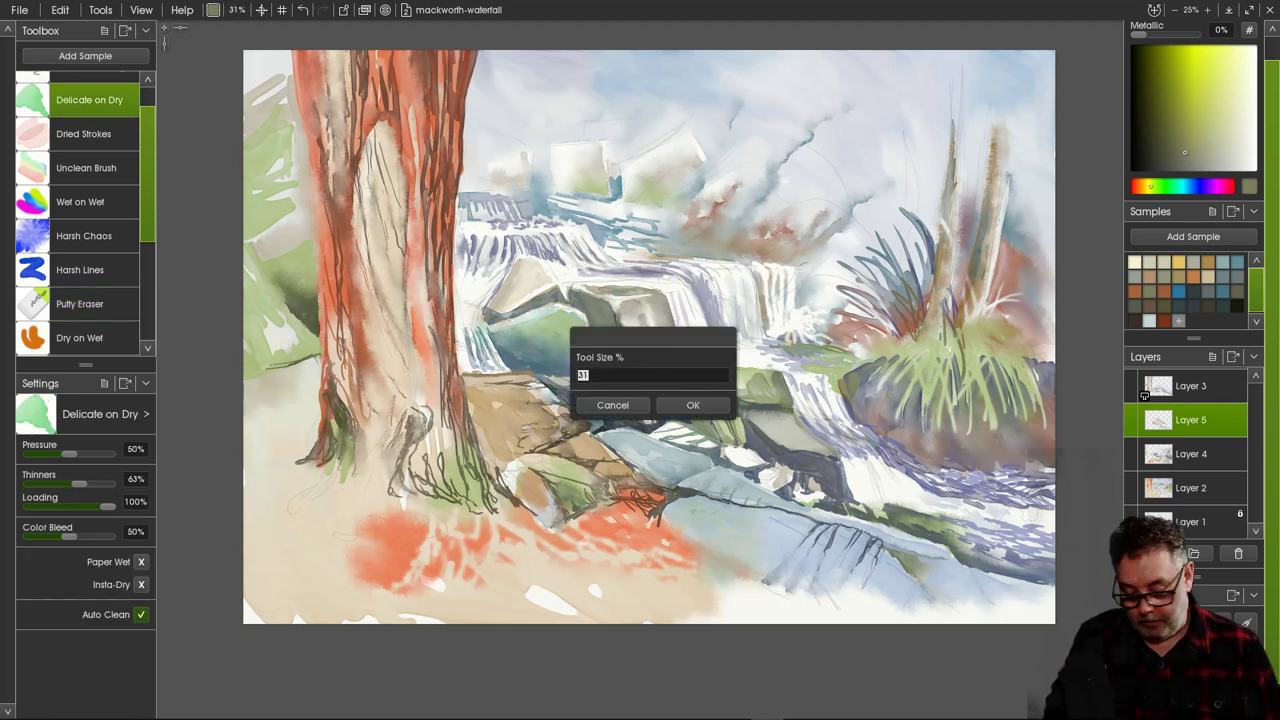
pyautogui.press('Return')
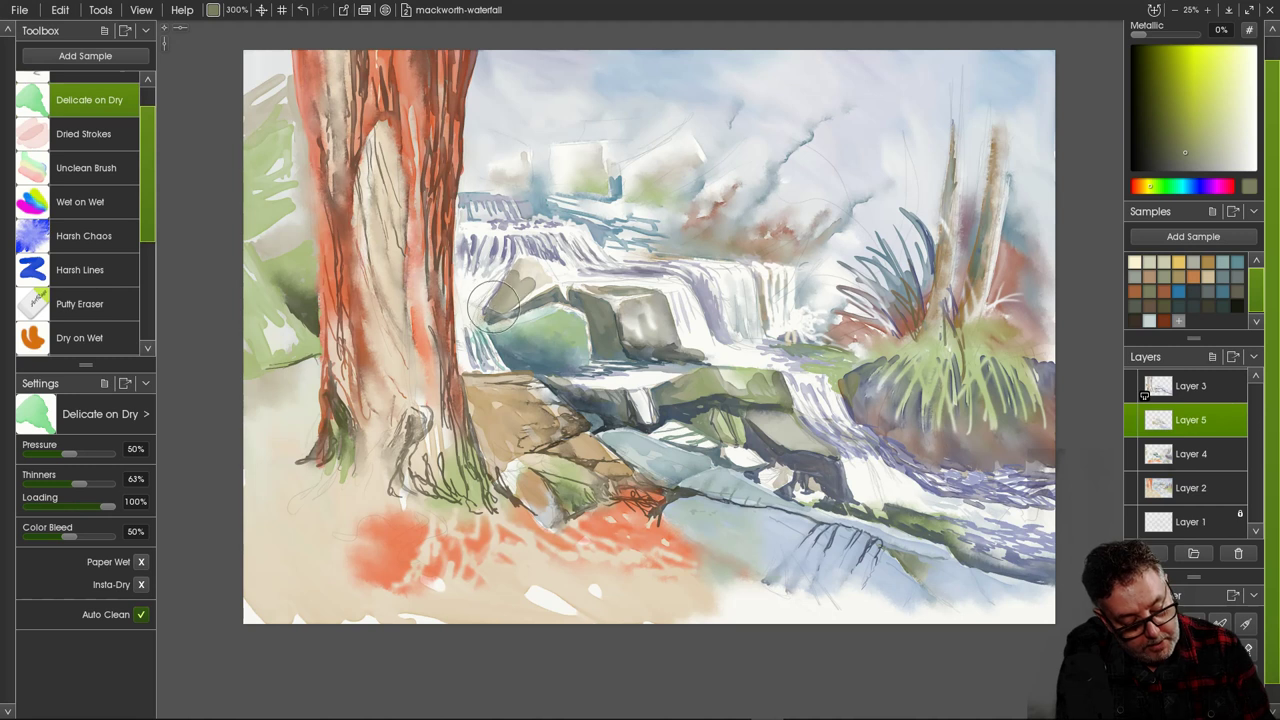
pyautogui.moveTo(517, 262)
pyautogui.mouseDown()
pyautogui.moveTo(553, 280)
pyautogui.moveTo(523, 287)
pyautogui.mouseUp()
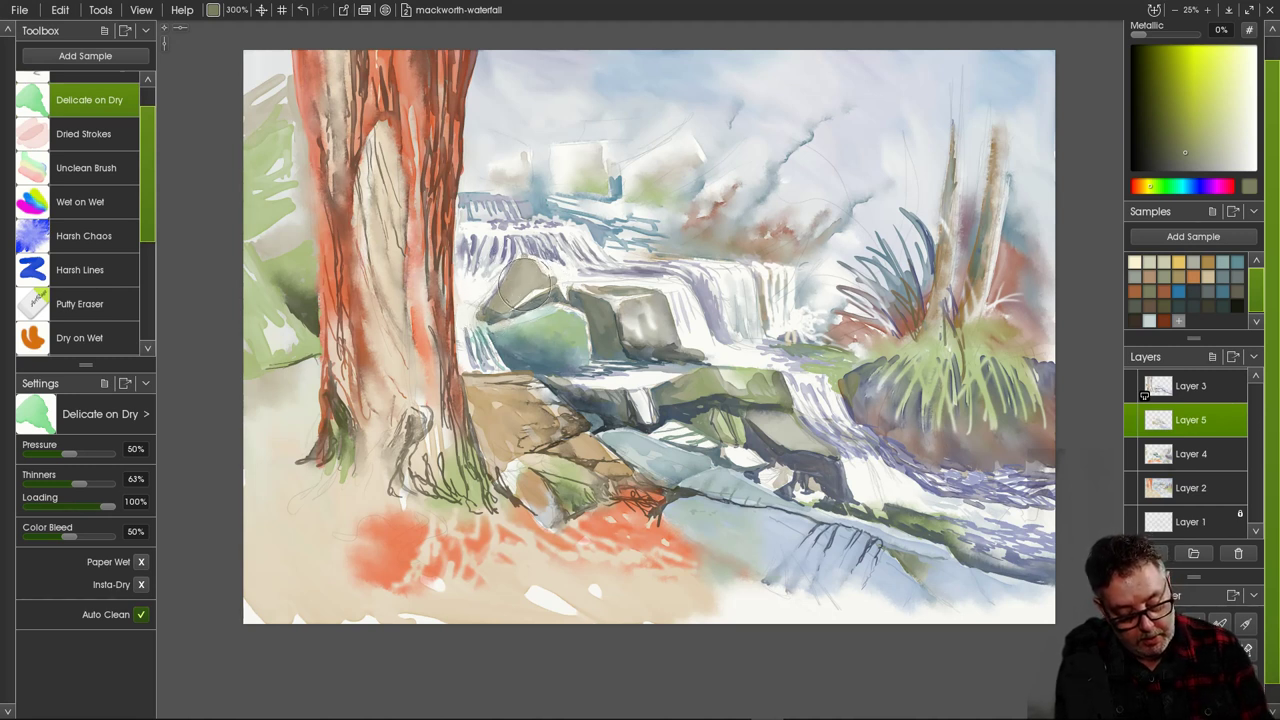
# Brush olive grey shadows along the ledge below the main falls, down the rock face and onto the rocks beside it.
pyautogui.moveTo(858, 352)
pyautogui.mouseDown()
pyautogui.moveTo(839, 319)
pyautogui.moveTo(856, 342)
pyautogui.moveTo(833, 338)
pyautogui.moveTo(852, 345)
pyautogui.moveTo(852, 362)
pyautogui.moveTo(827, 398)
pyautogui.moveTo(829, 363)
pyautogui.moveTo(841, 367)
pyautogui.moveTo(808, 358)
pyautogui.moveTo(819, 360)
pyautogui.moveTo(774, 382)
pyautogui.moveTo(758, 345)
pyautogui.mouseUp()
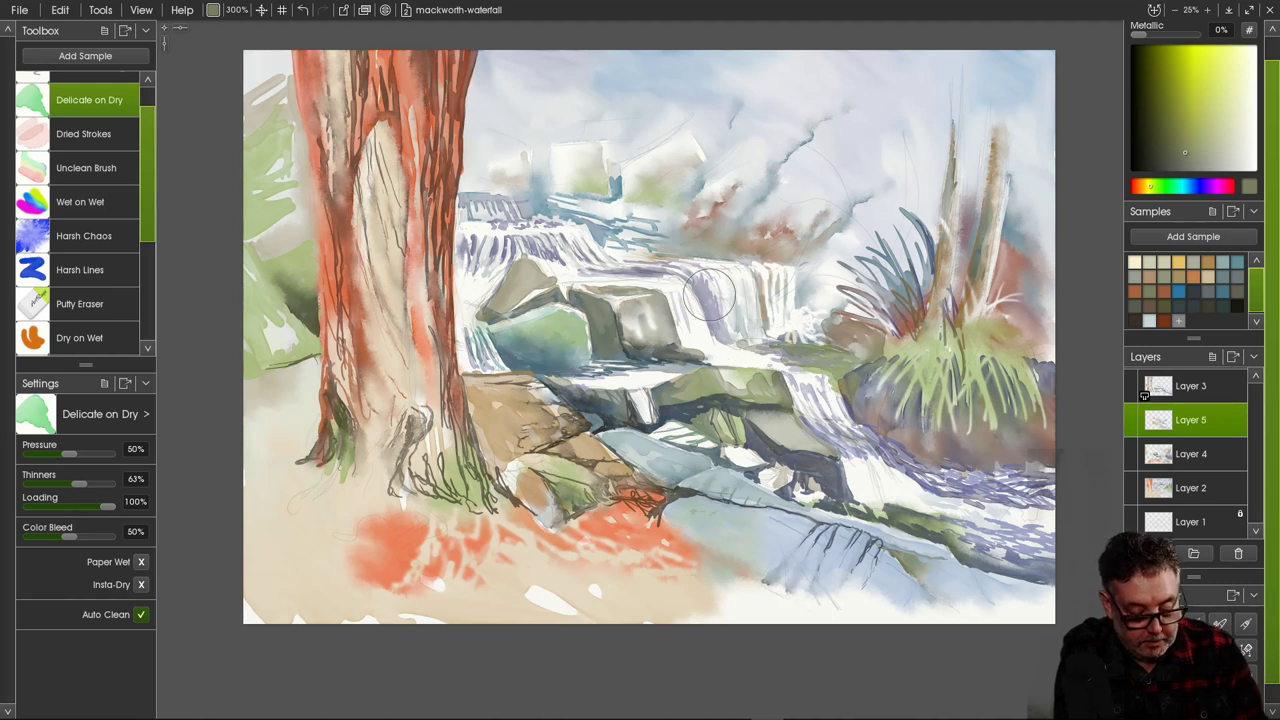
pyautogui.moveTo(710, 294)
pyautogui.mouseDown()
pyautogui.moveTo(722, 330)
pyautogui.moveTo(758, 345)
pyautogui.mouseUp()
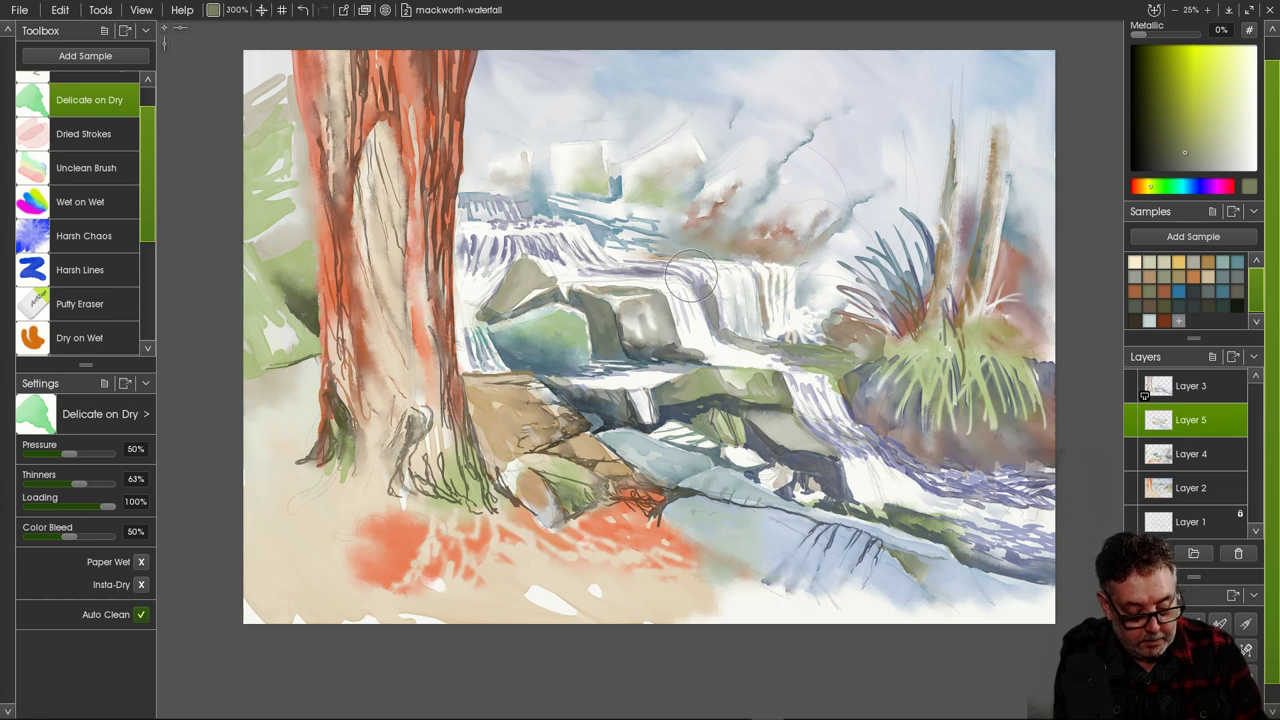
pyautogui.moveTo(615, 268)
pyautogui.mouseDown()
pyautogui.moveTo(687, 273)
pyautogui.moveTo(710, 322)
pyautogui.moveTo(724, 282)
pyautogui.moveTo(752, 342)
pyautogui.moveTo(751, 308)
pyautogui.moveTo(771, 337)
pyautogui.moveTo(777, 285)
pyautogui.moveTo(780, 328)
pyautogui.moveTo(805, 258)
pyautogui.moveTo(810, 290)
pyautogui.moveTo(824, 293)
pyautogui.moveTo(822, 282)
pyautogui.moveTo(832, 305)
pyautogui.moveTo(876, 318)
pyautogui.mouseUp()
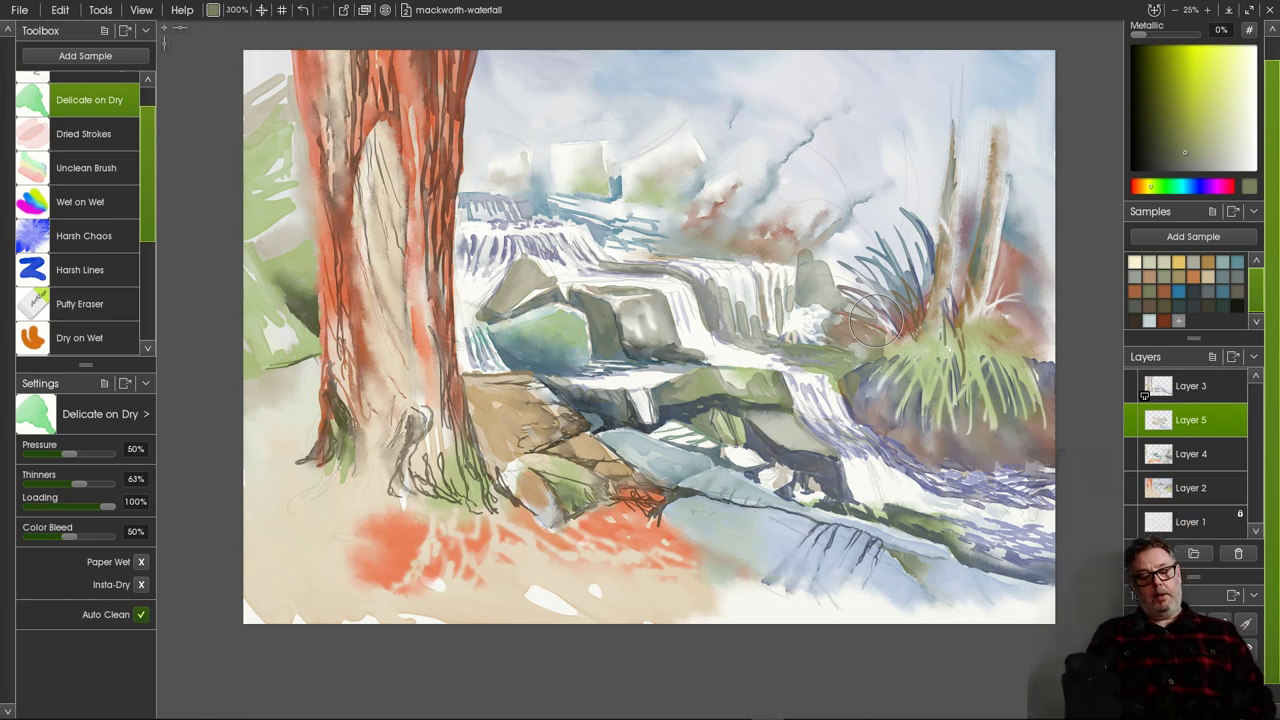
# Add olive grey rocks behind the top of the falls and blend them into the background with Harsh Chaos.
pyautogui.moveTo(805, 285)
pyautogui.mouseDown()
pyautogui.moveTo(760, 250)
pyautogui.moveTo(728, 245)
pyautogui.mouseUp()
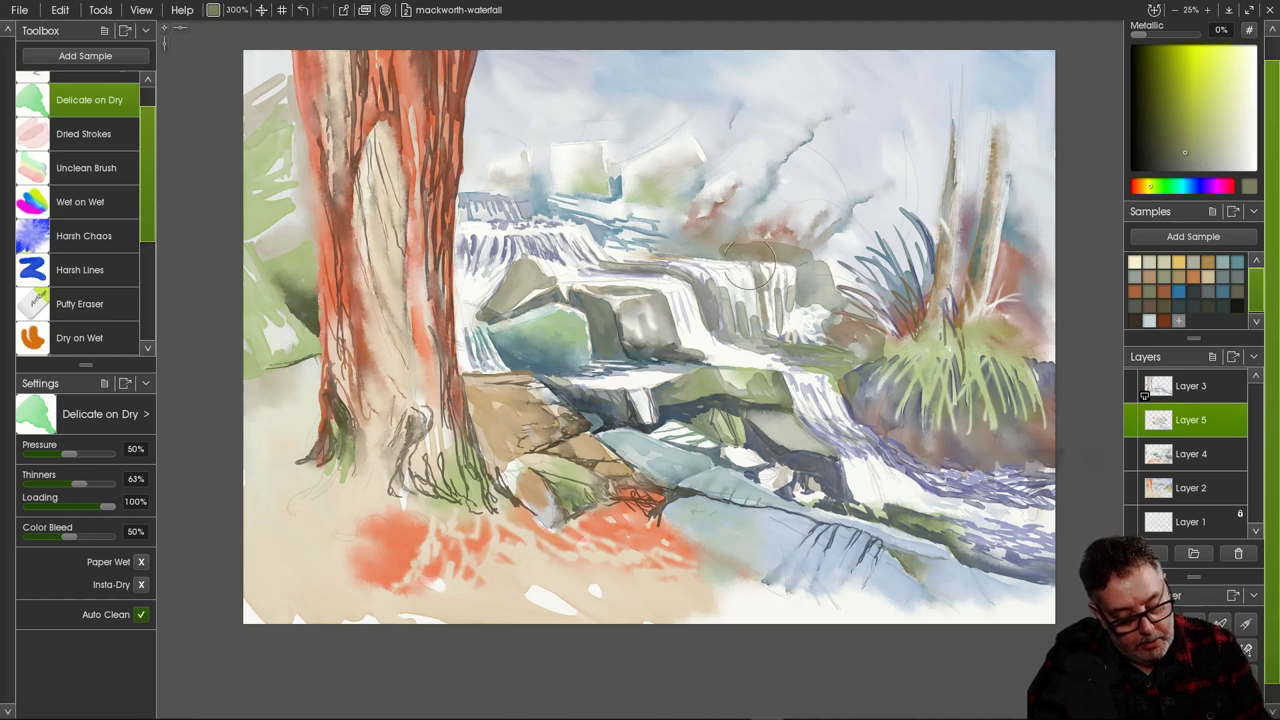
pyautogui.moveTo(750, 266)
pyautogui.mouseDown()
pyautogui.moveTo(676, 247)
pyautogui.moveTo(738, 228)
pyautogui.mouseUp()
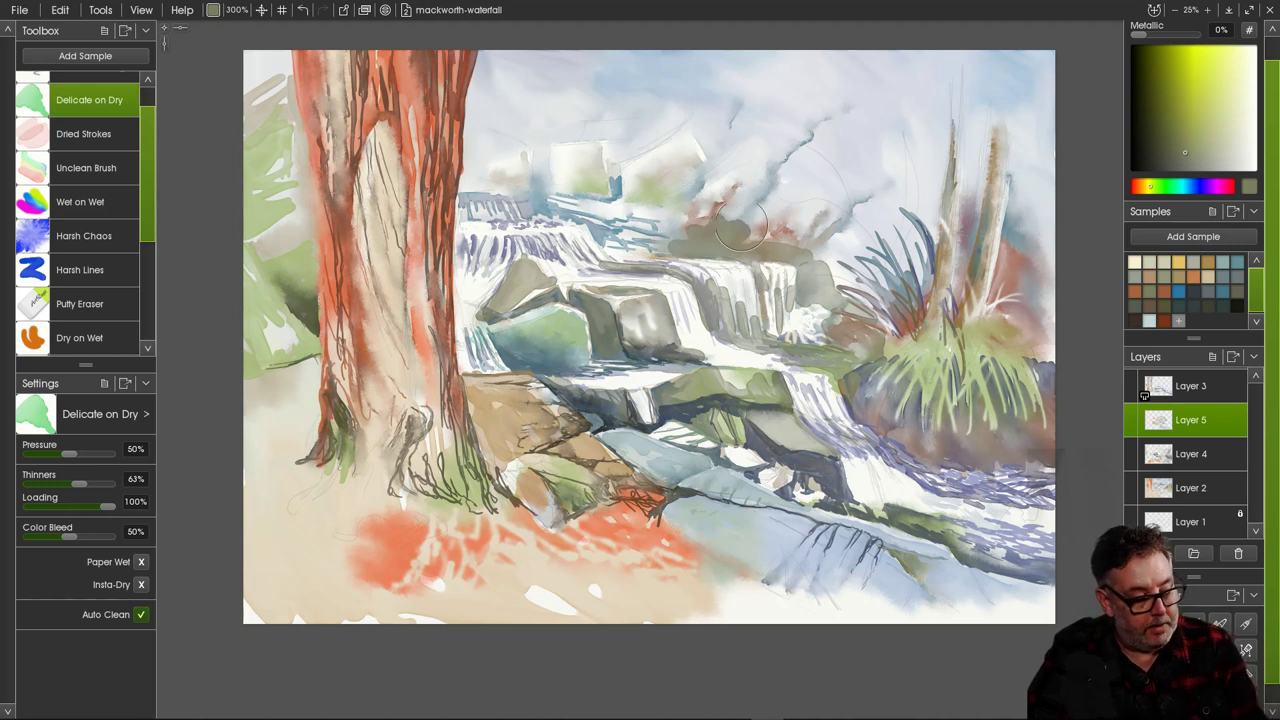
pyautogui.click(84, 236)
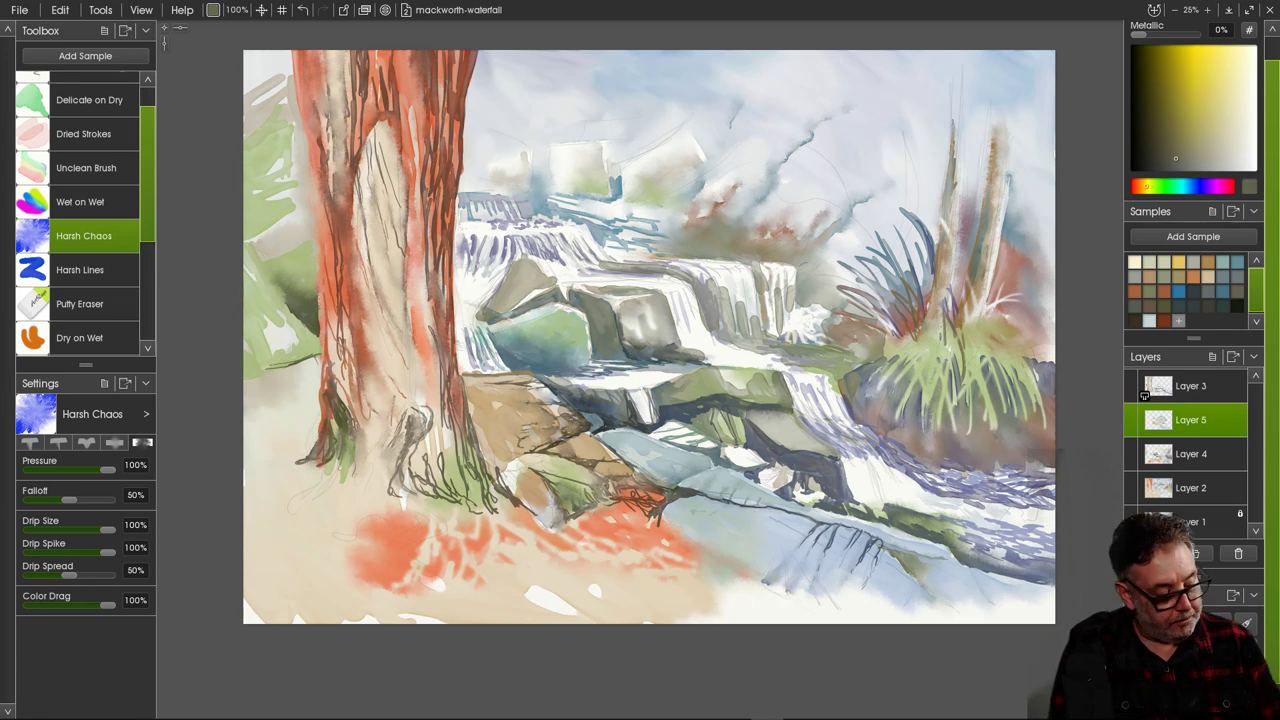
# Shade both sides of the tree trunk down to the roots in darker olive grey with Delicate on Dry at 300% size.
pyautogui.click(89, 100)
pyautogui.press('s')
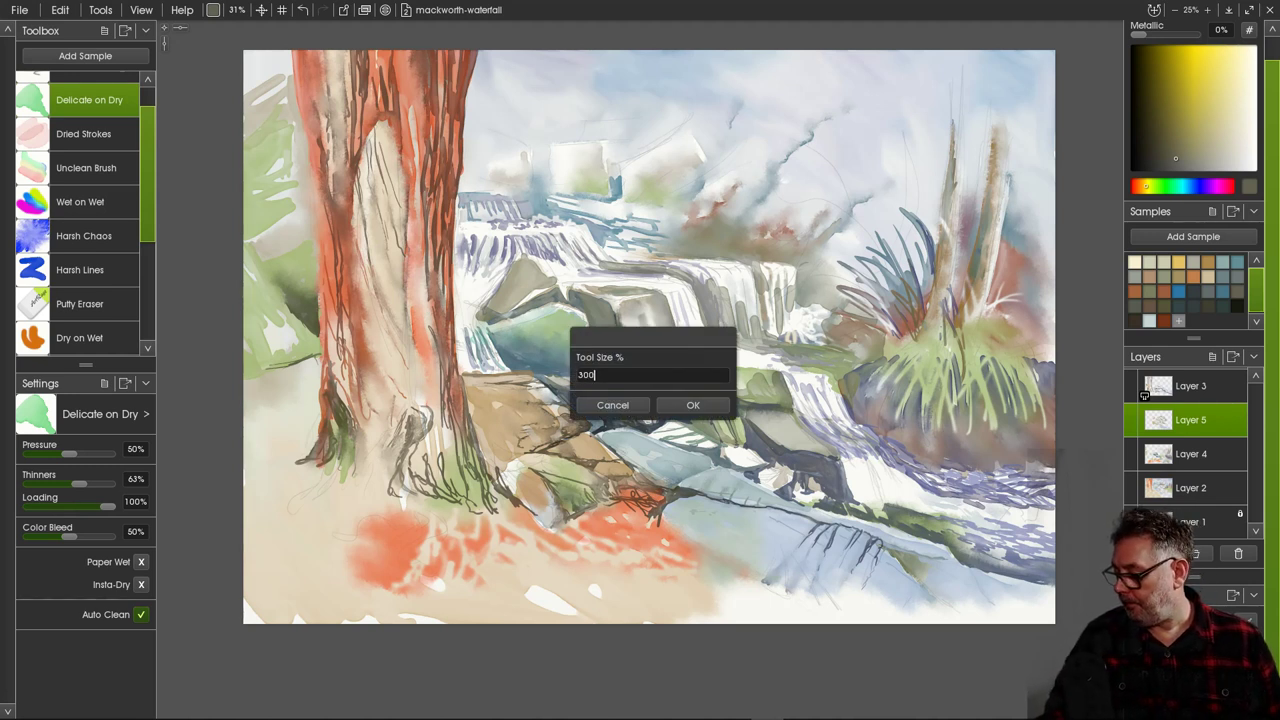
pyautogui.write('300')
pyautogui.press('Return')
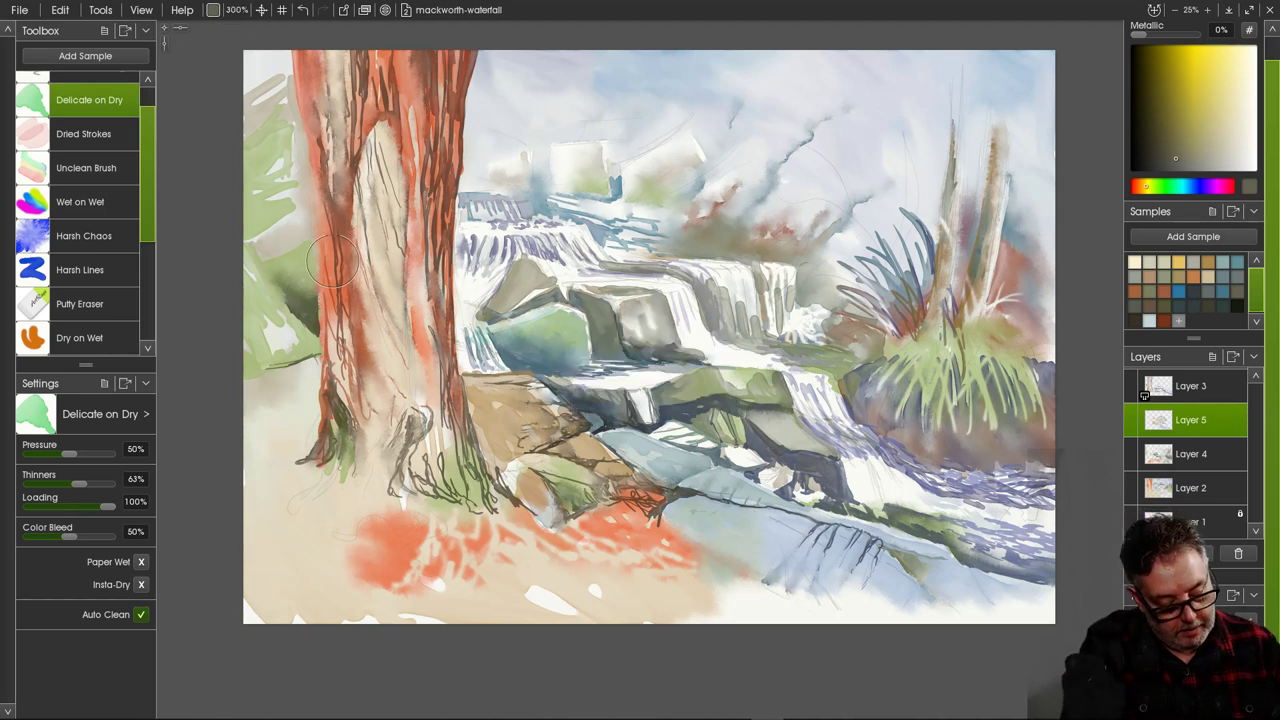
pyautogui.moveTo(333, 262)
pyautogui.mouseDown()
pyautogui.moveTo(332, 378)
pyautogui.moveTo(340, 348)
pyautogui.moveTo(348, 375)
pyautogui.moveTo(343, 425)
pyautogui.moveTo(333, 339)
pyautogui.moveTo(327, 426)
pyautogui.moveTo(341, 410)
pyautogui.moveTo(338, 447)
pyautogui.moveTo(434, 322)
pyautogui.moveTo(439, 402)
pyautogui.moveTo(414, 253)
pyautogui.moveTo(432, 435)
pyautogui.moveTo(454, 447)
pyautogui.moveTo(467, 435)
pyautogui.moveTo(482, 500)
pyautogui.mouseUp()
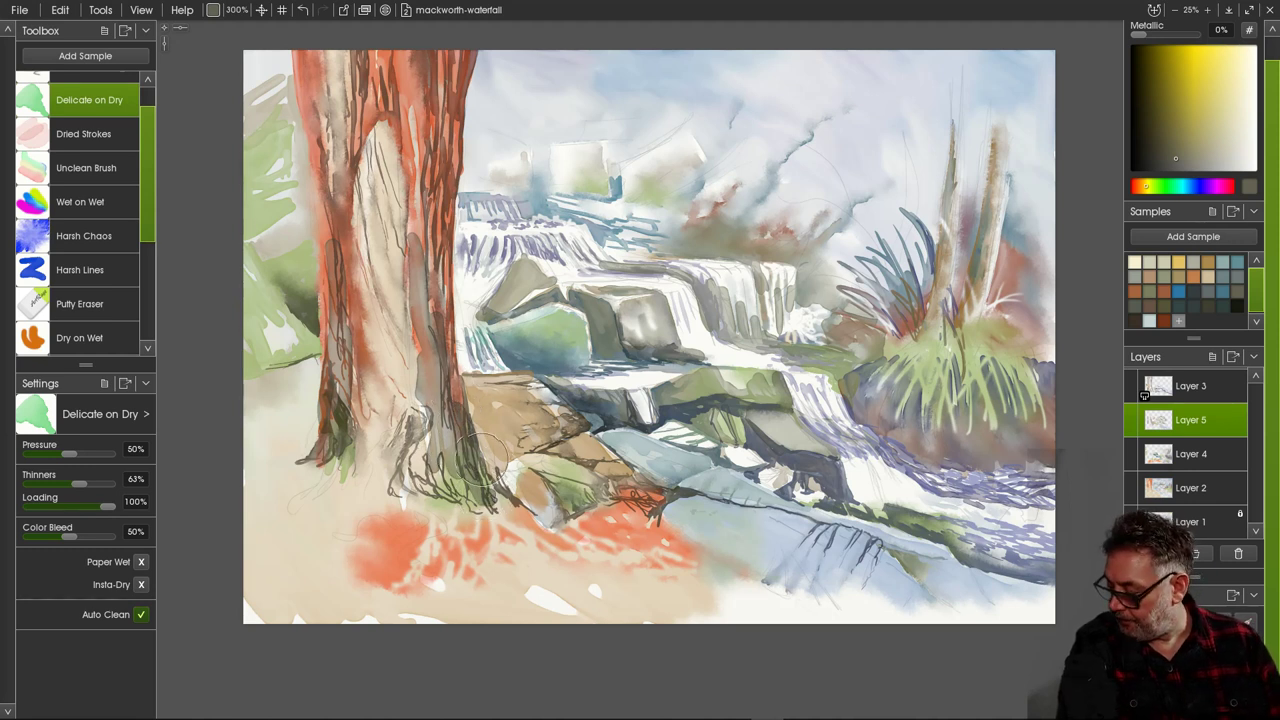
pyautogui.moveTo(465, 418); pyautogui.dragTo(478, 410)
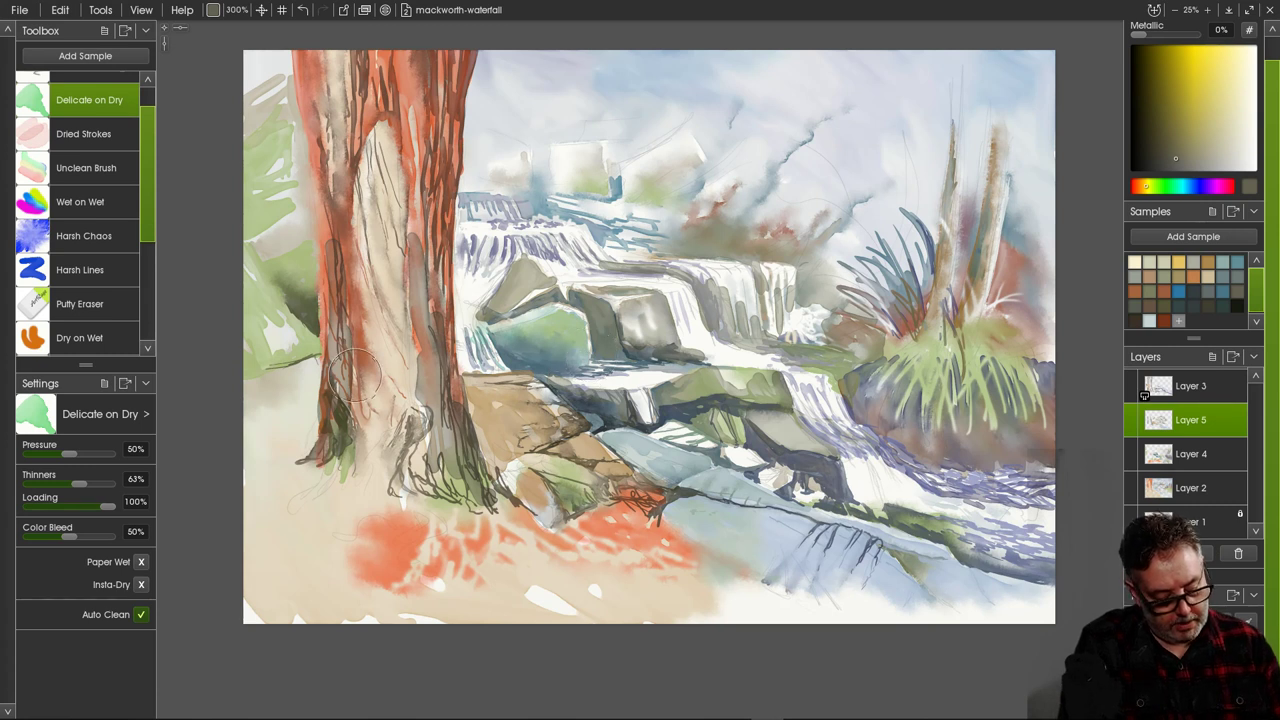
pyautogui.moveTo(355, 375)
pyautogui.mouseDown()
pyautogui.moveTo(347, 457)
pyautogui.moveTo(337, 435)
pyautogui.moveTo(333, 470)
pyautogui.mouseUp()
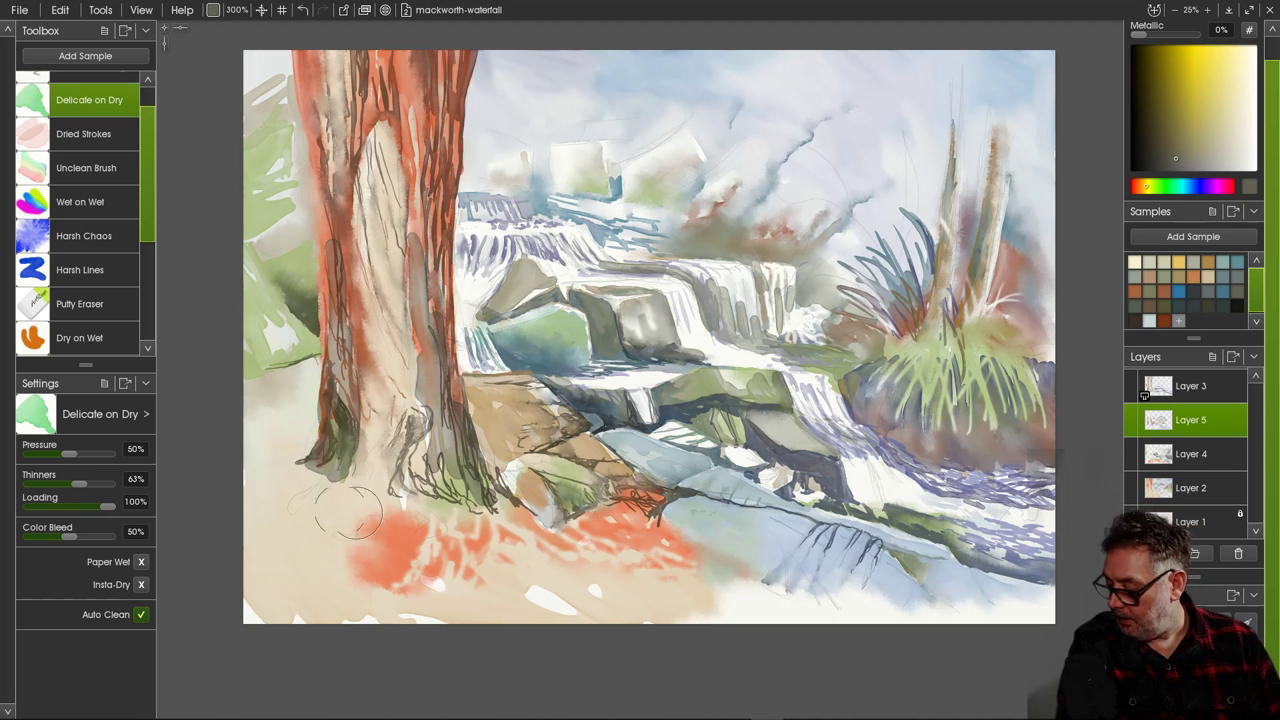
# Cast a grey shadow from the tree roots across the orange and tan ground, and add grey strokes to the pale bank behind the trunk.
pyautogui.moveTo(342, 436)
pyautogui.mouseDown()
pyautogui.moveTo(356, 474)
pyautogui.moveTo(365, 410)
pyautogui.moveTo(371, 473)
pyautogui.moveTo(359, 485)
pyautogui.moveTo(384, 517)
pyautogui.moveTo(405, 513)
pyautogui.moveTo(413, 541)
pyautogui.moveTo(388, 512)
pyautogui.moveTo(391, 525)
pyautogui.moveTo(488, 522)
pyautogui.mouseUp()
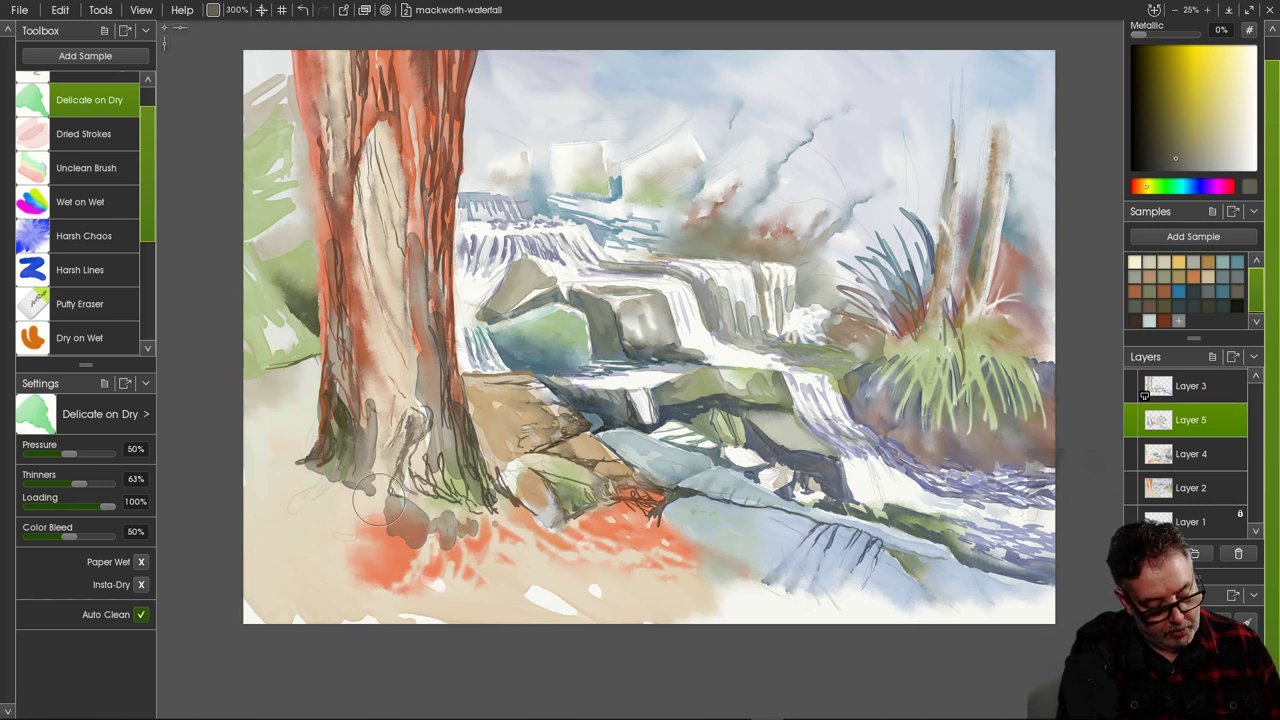
pyautogui.moveTo(378, 503)
pyautogui.mouseDown()
pyautogui.moveTo(351, 493)
pyautogui.moveTo(310, 545)
pyautogui.moveTo(332, 491)
pyautogui.moveTo(239, 501)
pyautogui.moveTo(316, 510)
pyautogui.moveTo(276, 575)
pyautogui.moveTo(362, 530)
pyautogui.moveTo(311, 592)
pyautogui.moveTo(370, 582)
pyautogui.moveTo(371, 595)
pyautogui.moveTo(426, 540)
pyautogui.moveTo(360, 605)
pyautogui.mouseUp()
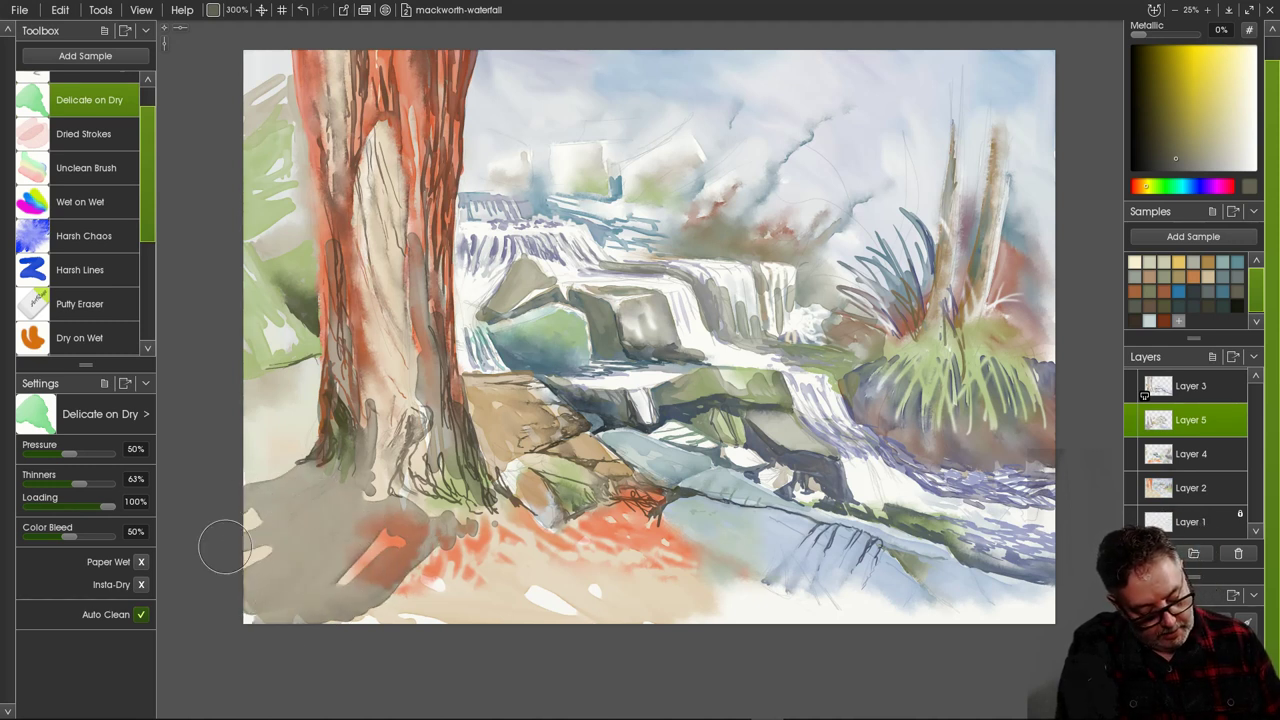
pyautogui.moveTo(224, 546)
pyautogui.mouseDown()
pyautogui.moveTo(263, 517)
pyautogui.moveTo(249, 511)
pyautogui.moveTo(256, 567)
pyautogui.moveTo(288, 617)
pyautogui.moveTo(349, 624)
pyautogui.moveTo(282, 615)
pyautogui.mouseUp()
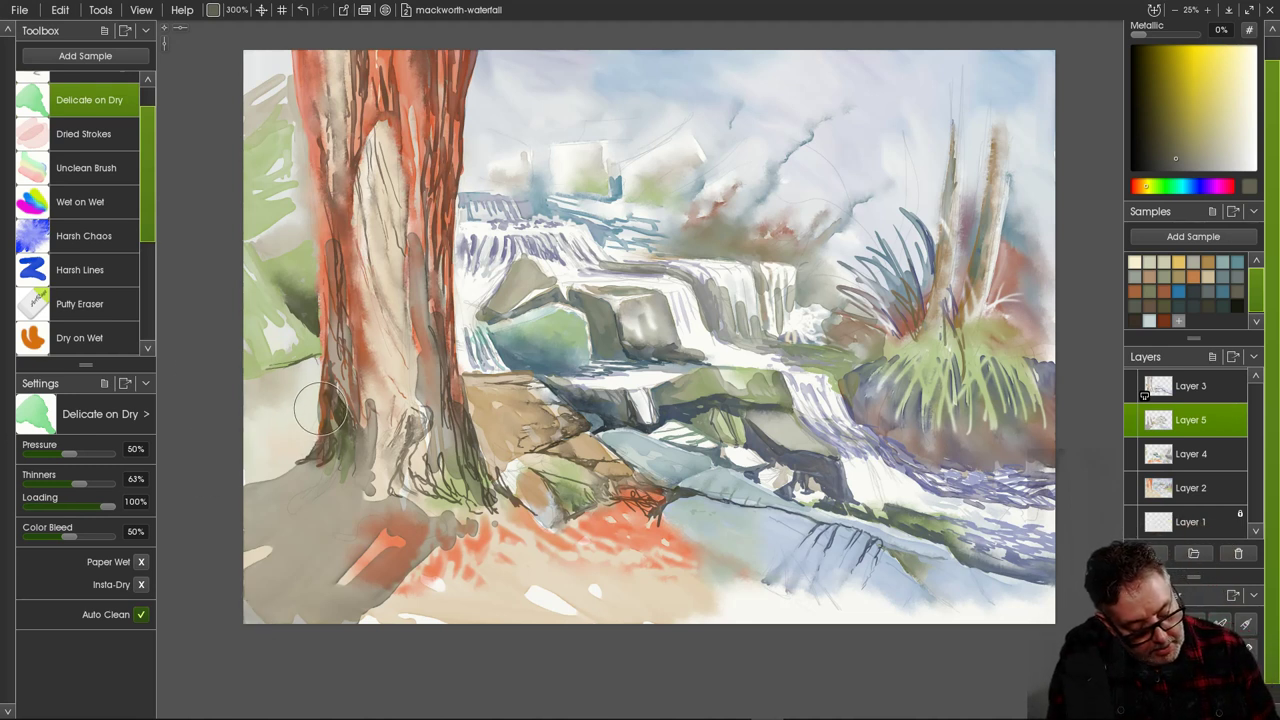
pyautogui.moveTo(320, 408)
pyautogui.mouseDown()
pyautogui.moveTo(229, 420)
pyautogui.moveTo(263, 434)
pyautogui.moveTo(300, 420)
pyautogui.moveTo(240, 465)
pyautogui.moveTo(290, 400)
pyautogui.moveTo(244, 379)
pyautogui.mouseUp()
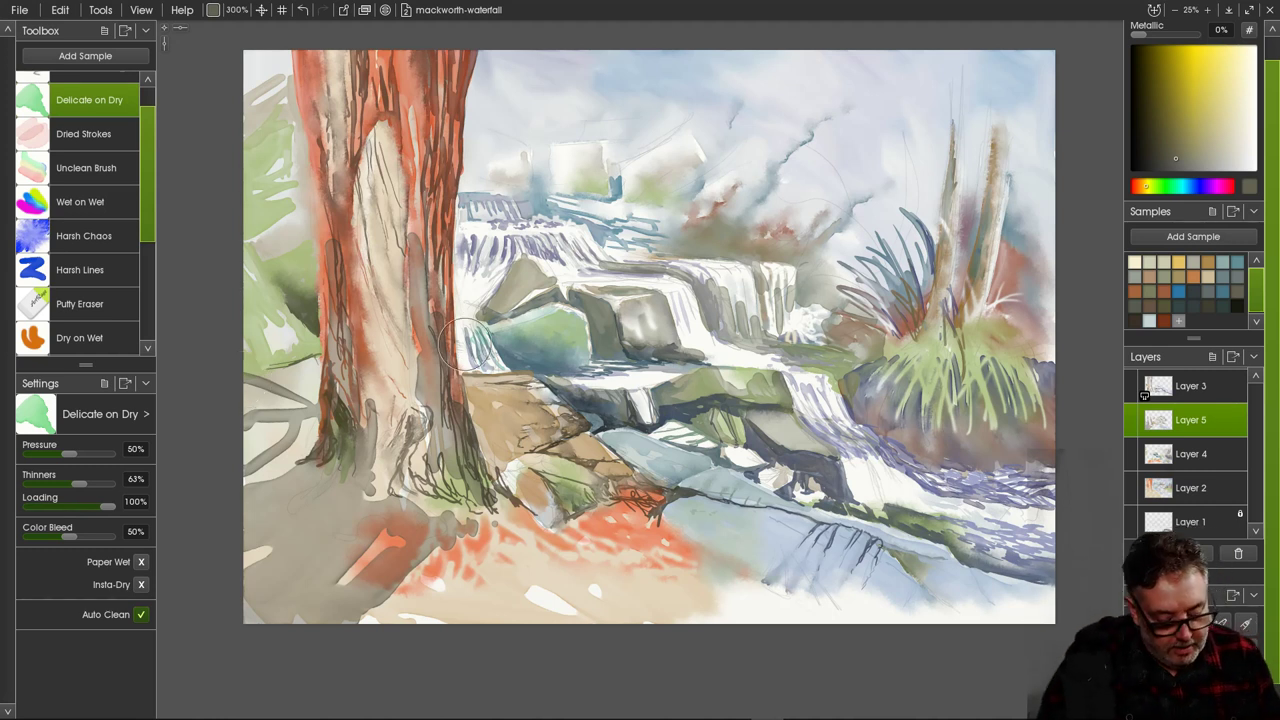
# Darken the tan and green rocks beside the trunk and the shadow side of the green boulder with olive grey glazes.
pyautogui.moveTo(556, 518); pyautogui.dragTo(488, 462)
pyautogui.moveTo(540, 507)
pyautogui.mouseDown()
pyautogui.moveTo(525, 505)
pyautogui.moveTo(548, 518)
pyautogui.moveTo(472, 410)
pyautogui.moveTo(490, 455)
pyautogui.moveTo(520, 460)
pyautogui.mouseUp()
pyautogui.moveTo(517, 338)
pyautogui.mouseDown()
pyautogui.moveTo(551, 359)
pyautogui.moveTo(577, 362)
pyautogui.moveTo(502, 314)
pyautogui.moveTo(512, 302)
pyautogui.moveTo(489, 317)
pyautogui.moveTo(500, 307)
pyautogui.moveTo(501, 332)
pyautogui.moveTo(497, 320)
pyautogui.moveTo(592, 310)
pyautogui.moveTo(569, 295)
pyautogui.moveTo(600, 316)
pyautogui.moveTo(626, 358)
pyautogui.mouseUp()
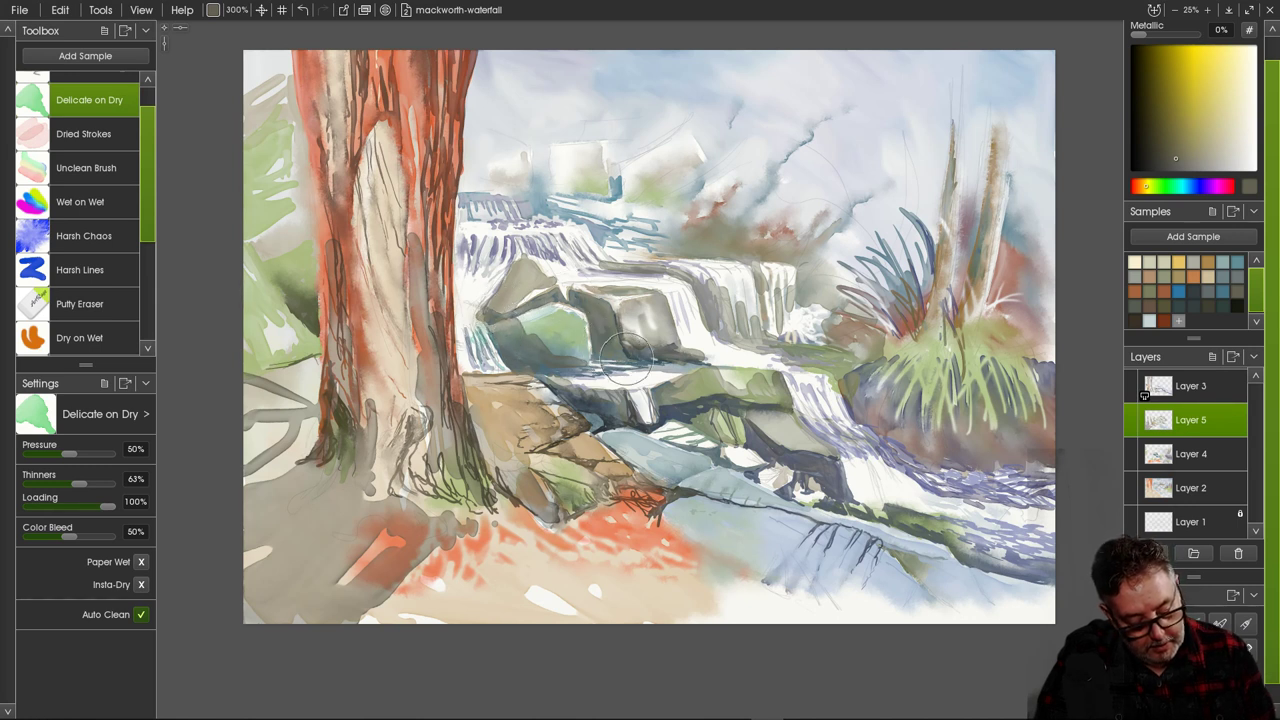
# Dismiss the pop-up menu and glaze olive grey shadows over the pale blue foreground slabs.
pyautogui.rightClick(644, 443)
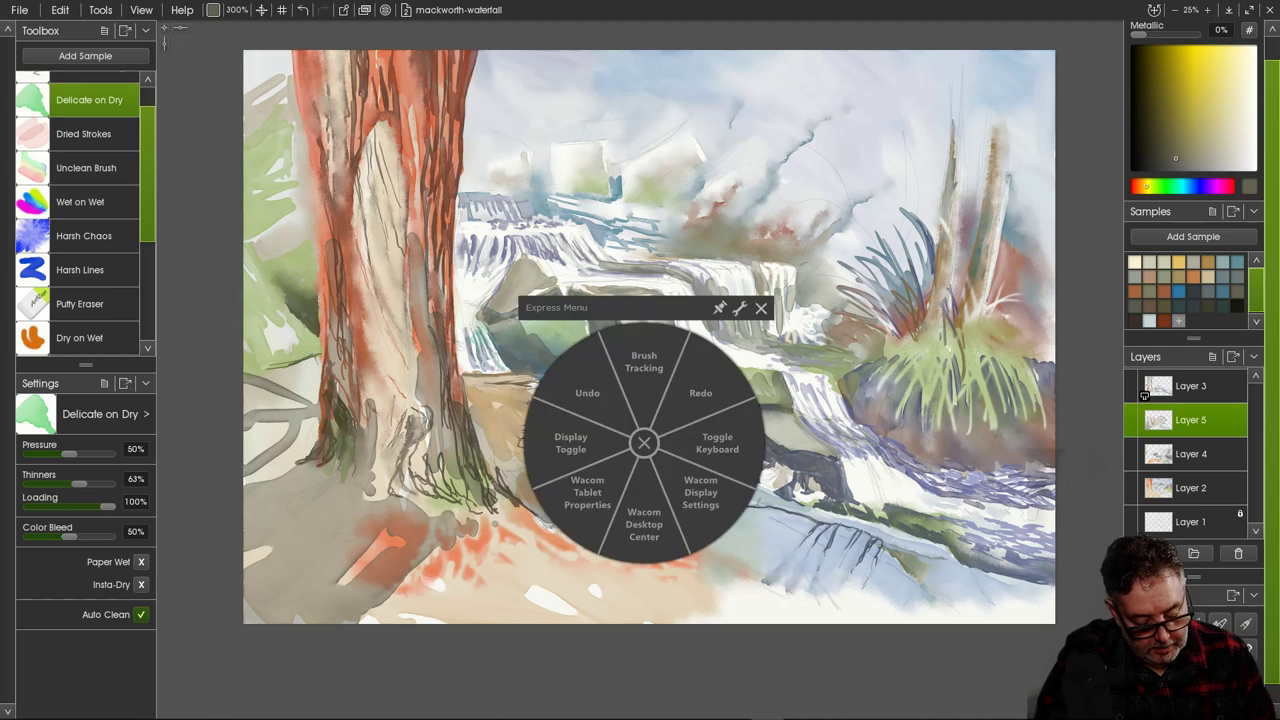
pyautogui.click(760, 308)
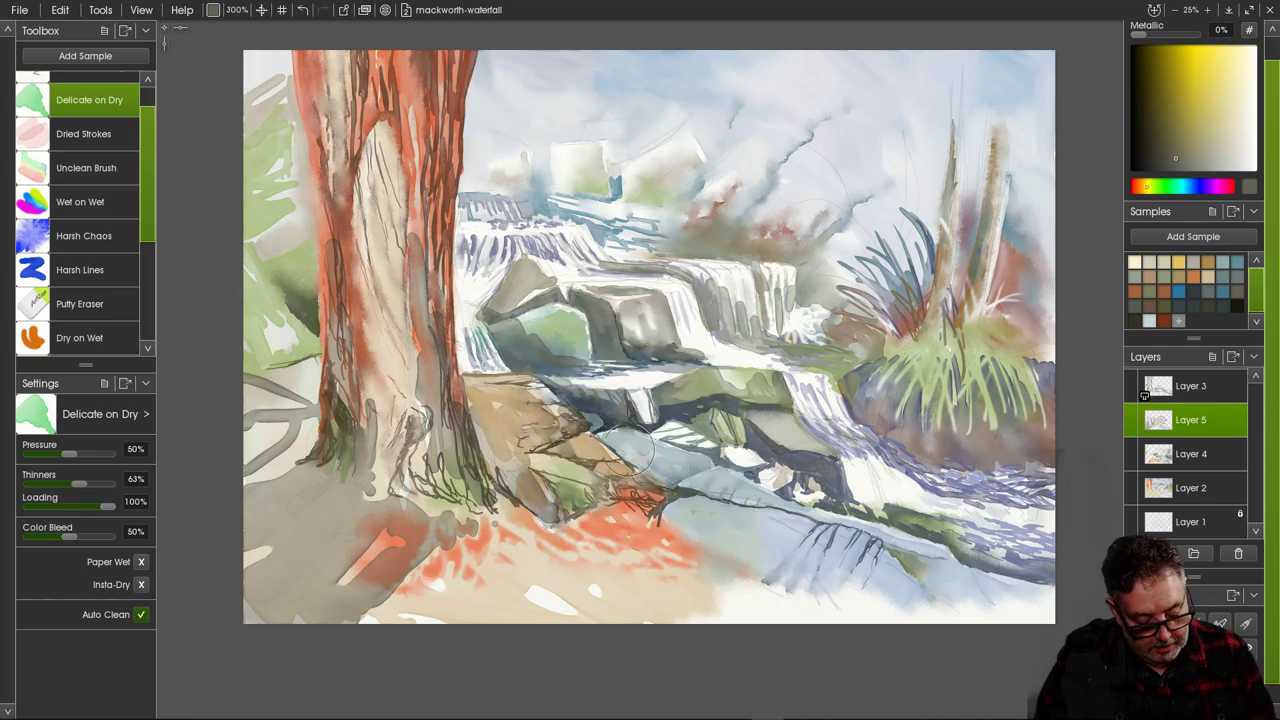
pyautogui.moveTo(668, 470)
pyautogui.mouseDown()
pyautogui.moveTo(772, 509)
pyautogui.moveTo(683, 518)
pyautogui.moveTo(677, 506)
pyautogui.moveTo(688, 528)
pyautogui.moveTo(776, 576)
pyautogui.moveTo(756, 546)
pyautogui.moveTo(827, 579)
pyautogui.moveTo(795, 572)
pyautogui.mouseUp()
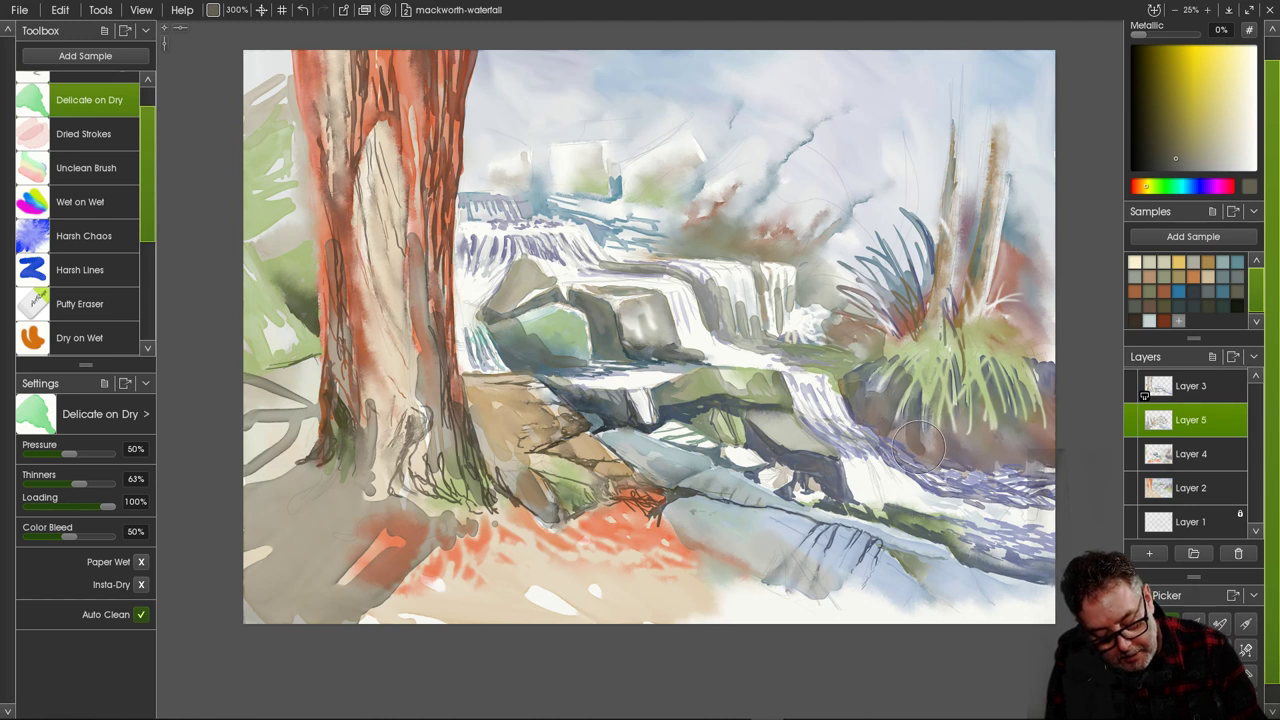
# Darken the bank beneath the hanging grass clump with vertical olive grey strokes.
pyautogui.moveTo(926, 408)
pyautogui.mouseDown()
pyautogui.moveTo(938, 457)
pyautogui.moveTo(927, 447)
pyautogui.moveTo(936, 457)
pyautogui.moveTo(948, 427)
pyautogui.moveTo(955, 456)
pyautogui.moveTo(971, 401)
pyautogui.moveTo(965, 457)
pyautogui.moveTo(945, 461)
pyautogui.moveTo(960, 461)
pyautogui.moveTo(939, 436)
pyautogui.moveTo(961, 464)
pyautogui.moveTo(983, 451)
pyautogui.moveTo(983, 399)
pyautogui.moveTo(998, 450)
pyautogui.mouseUp()
pyautogui.moveTo(997, 388)
pyautogui.mouseDown()
pyautogui.moveTo(1005, 455)
pyautogui.moveTo(1012, 418)
pyautogui.moveTo(1027, 448)
pyautogui.mouseUp()
pyautogui.moveTo(1026, 386)
pyautogui.mouseDown()
pyautogui.moveTo(1036, 461)
pyautogui.moveTo(1051, 395)
pyautogui.moveTo(1053, 456)
pyautogui.moveTo(966, 444)
pyautogui.moveTo(1053, 467)
pyautogui.moveTo(1001, 466)
pyautogui.mouseUp()
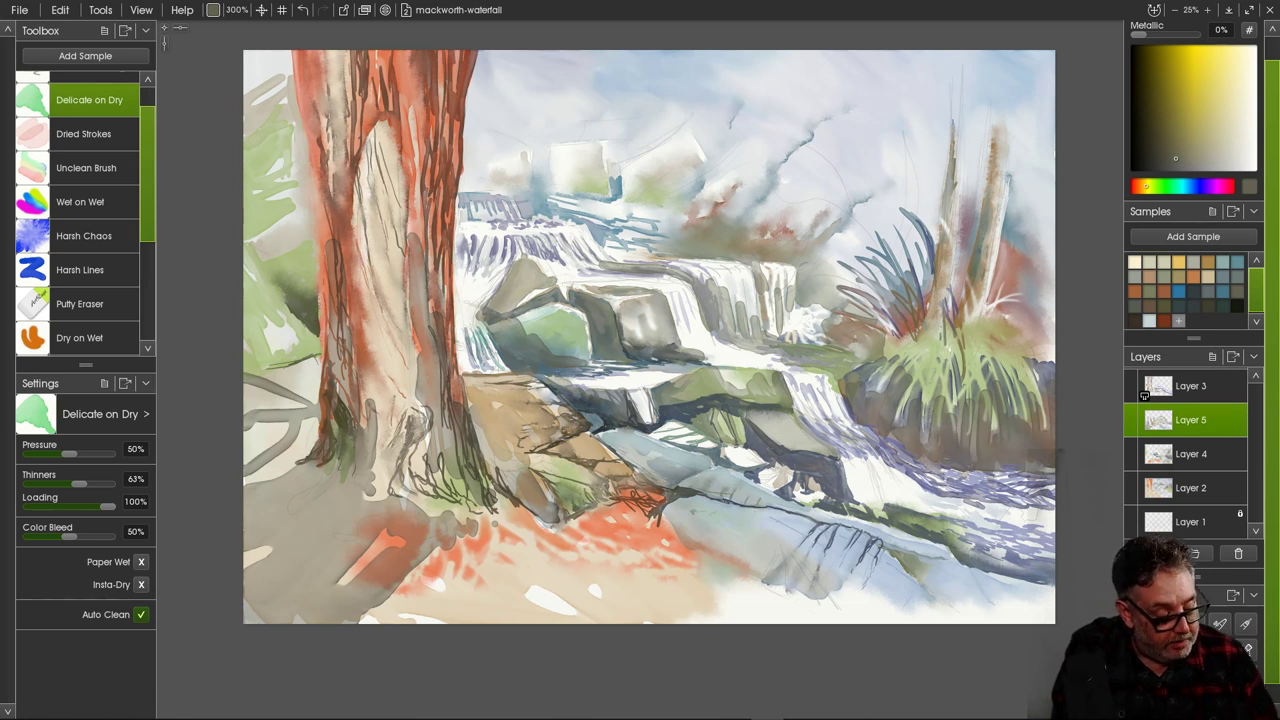
# Lift soft highlights out of the pale blue foreground slabs and the tan rocks beside the trunk with the Putty Eraser.
pyautogui.press('e')
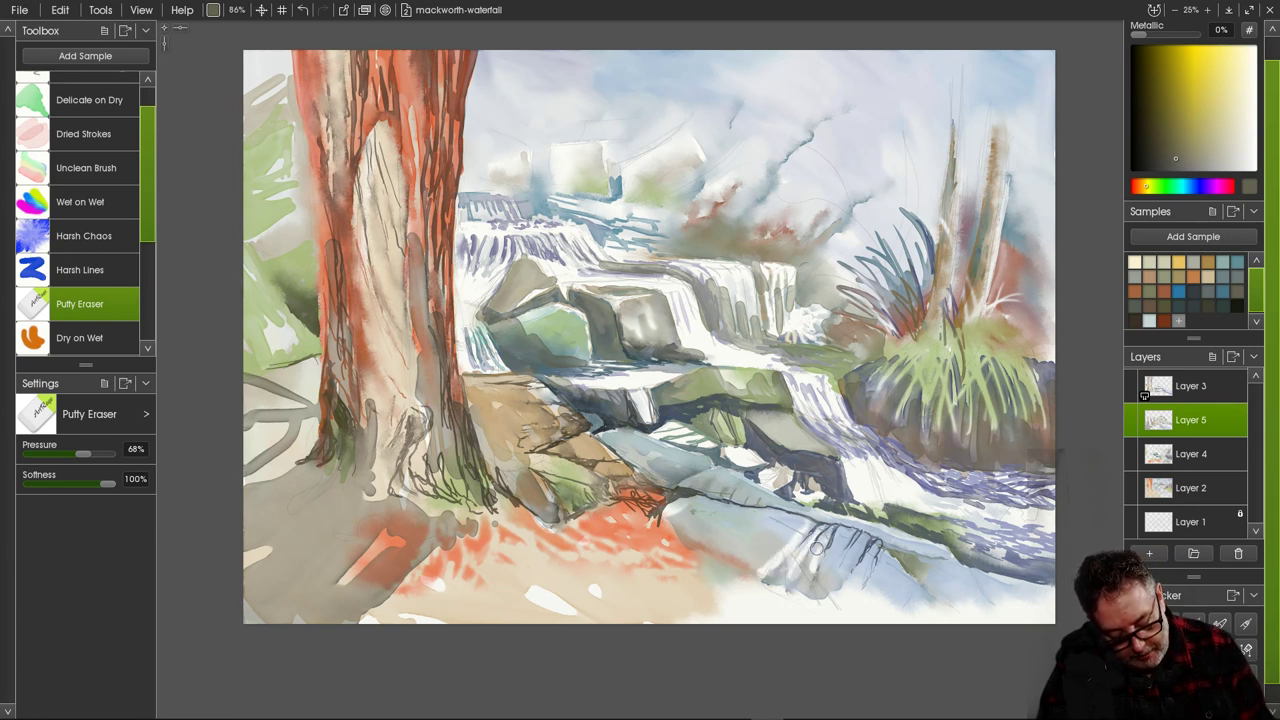
pyautogui.moveTo(817, 548); pyautogui.dragTo(805, 568)
pyautogui.moveTo(852, 532)
pyautogui.mouseDown()
pyautogui.moveTo(822, 561)
pyautogui.moveTo(854, 548)
pyautogui.moveTo(845, 572)
pyautogui.moveTo(869, 567)
pyautogui.moveTo(900, 604)
pyautogui.mouseUp()
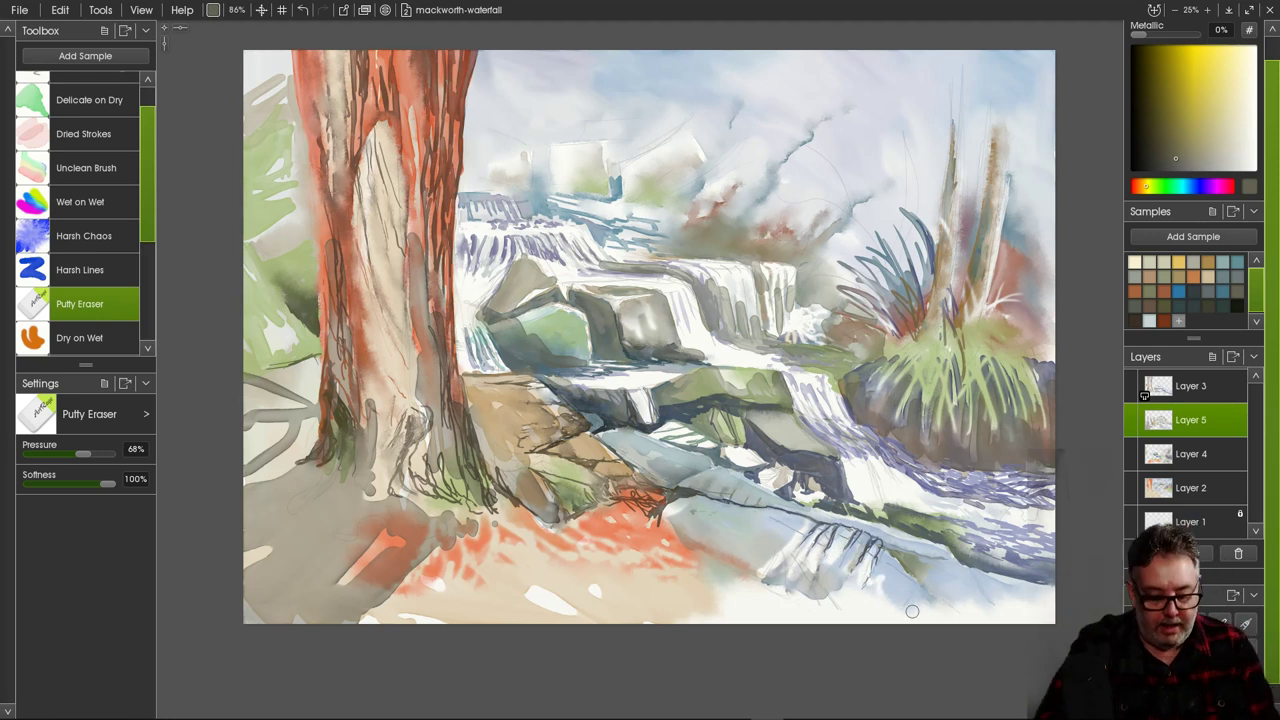
pyautogui.moveTo(804, 529)
pyautogui.mouseDown()
pyautogui.moveTo(735, 509)
pyautogui.moveTo(772, 531)
pyautogui.moveTo(780, 555)
pyautogui.moveTo(769, 546)
pyautogui.mouseUp()
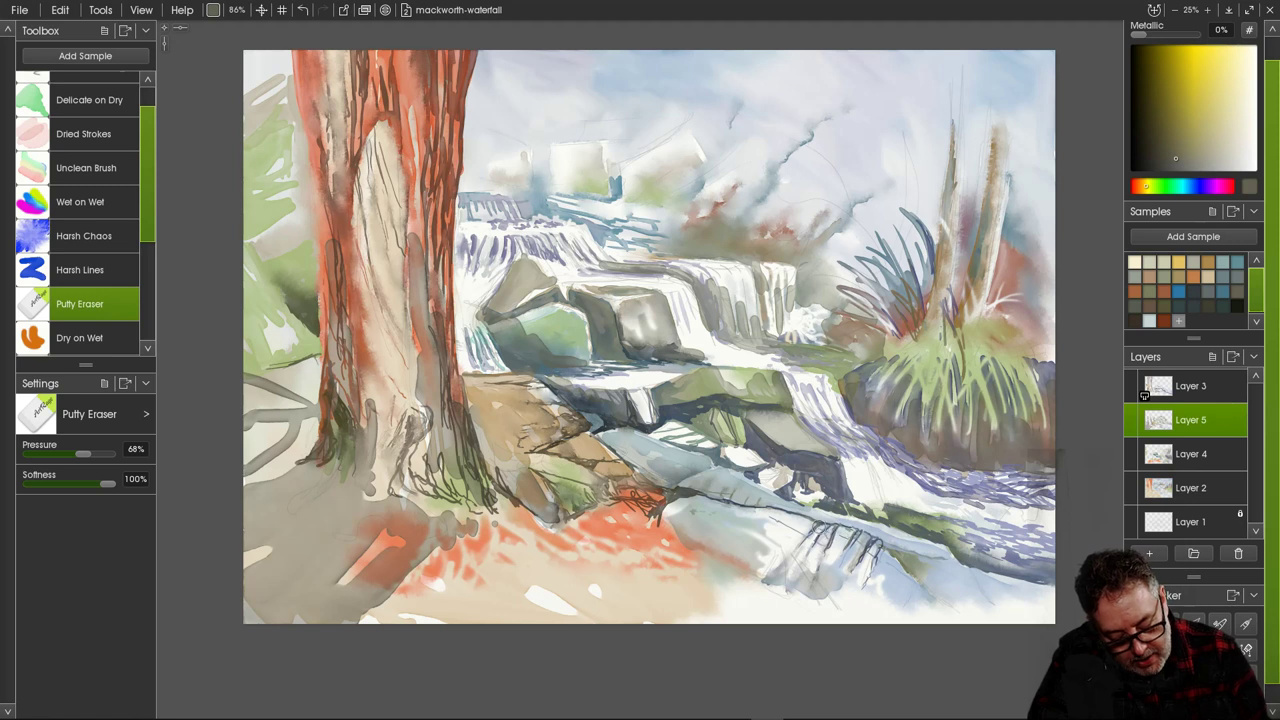
pyautogui.moveTo(868, 546); pyautogui.dragTo(891, 561)
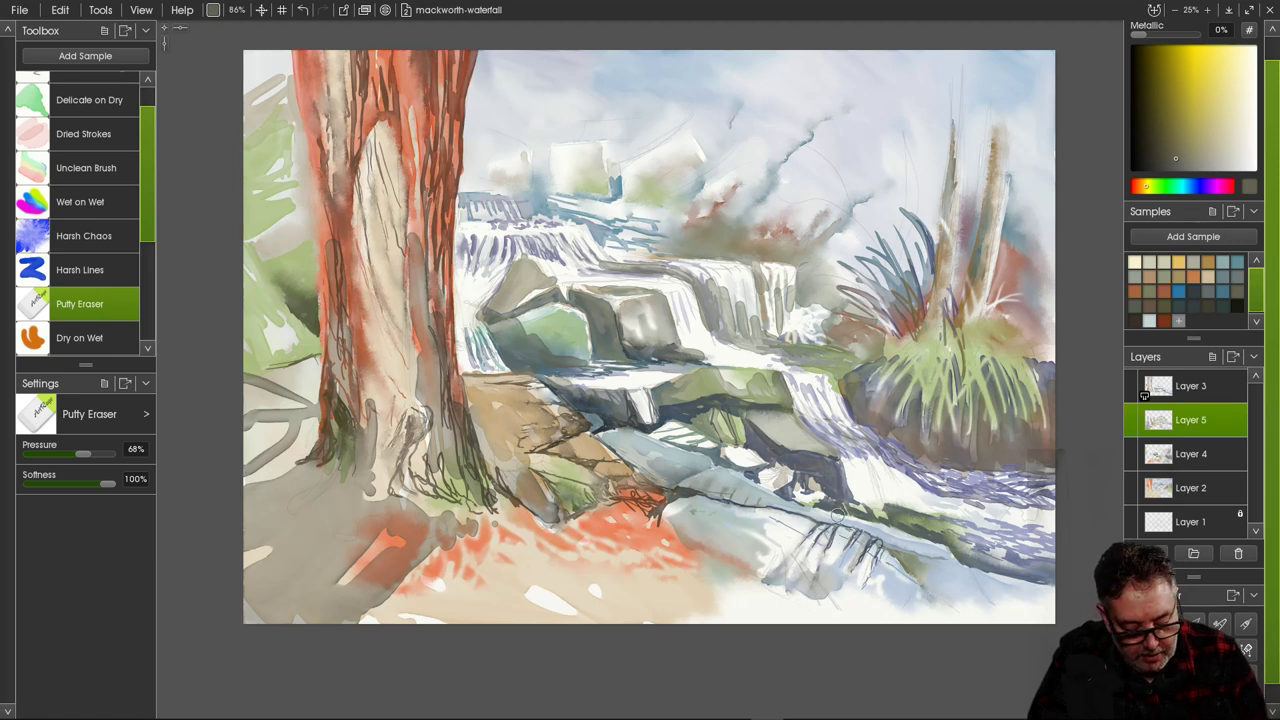
pyautogui.moveTo(836, 512); pyautogui.dragTo(709, 479)
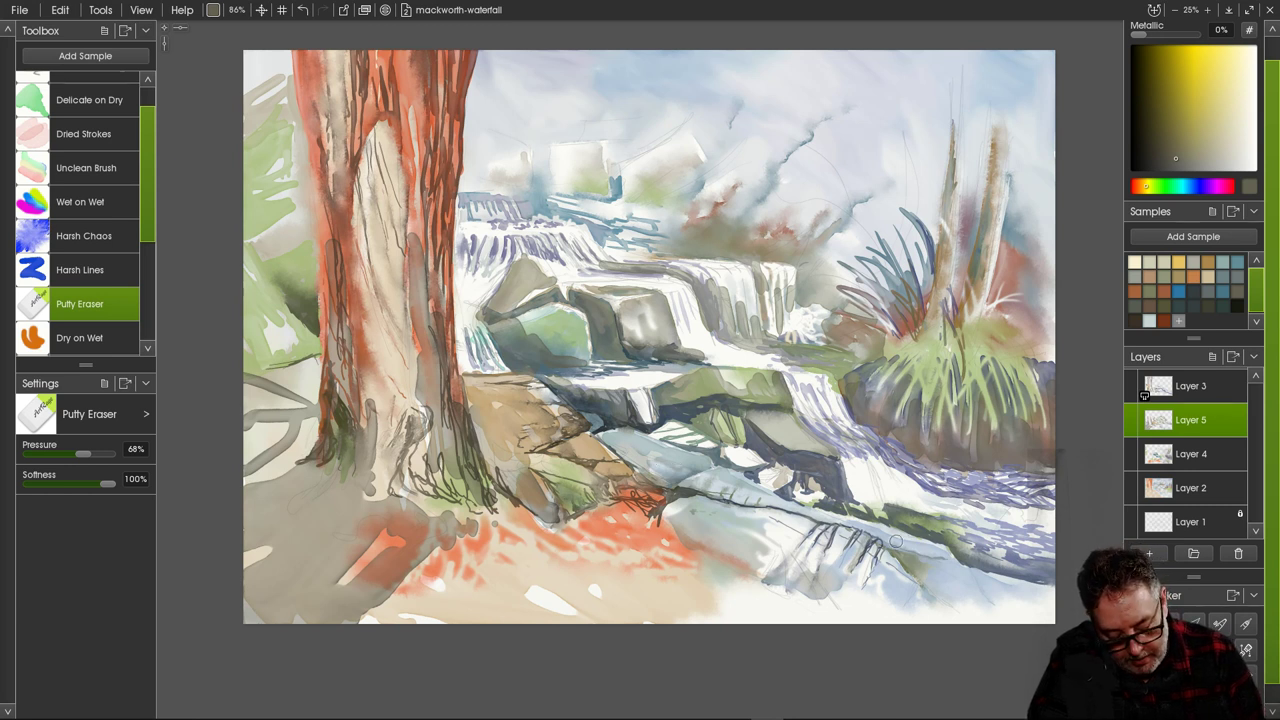
pyautogui.moveTo(948, 570); pyautogui.dragTo(926, 590)
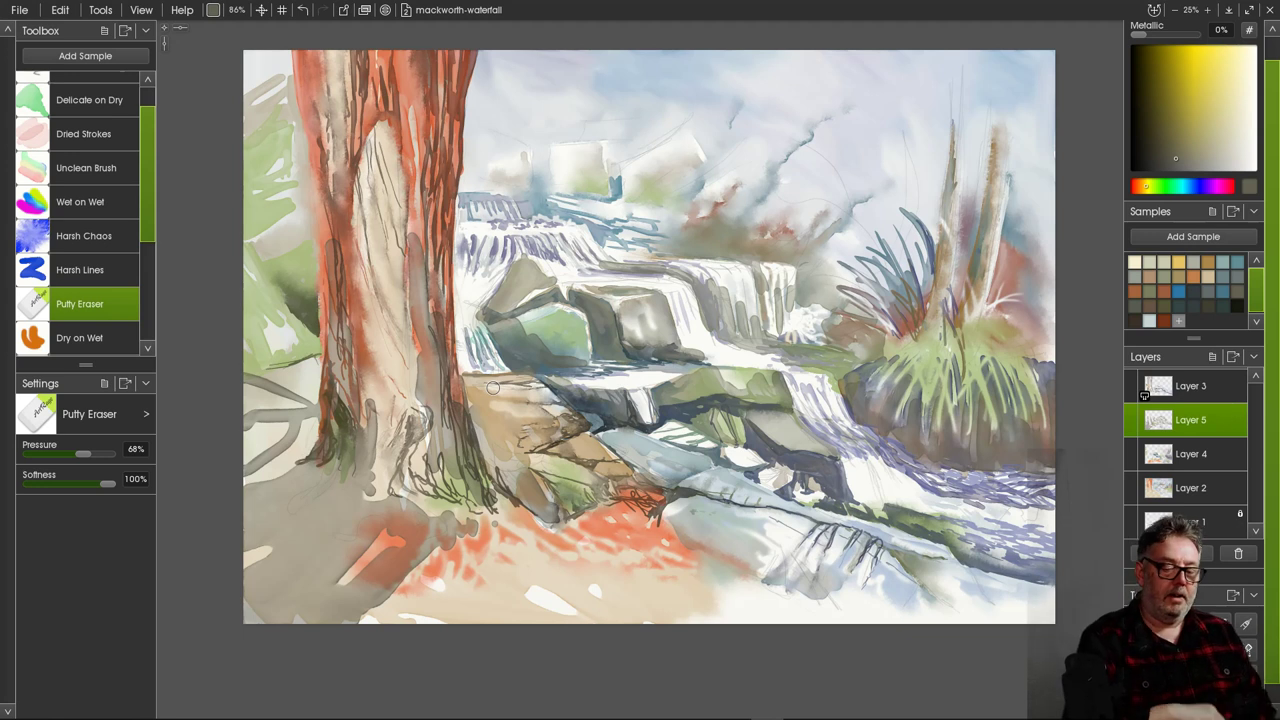
pyautogui.moveTo(565, 421)
pyautogui.mouseDown()
pyautogui.moveTo(524, 431)
pyautogui.moveTo(536, 446)
pyautogui.moveTo(612, 455)
pyautogui.mouseUp()
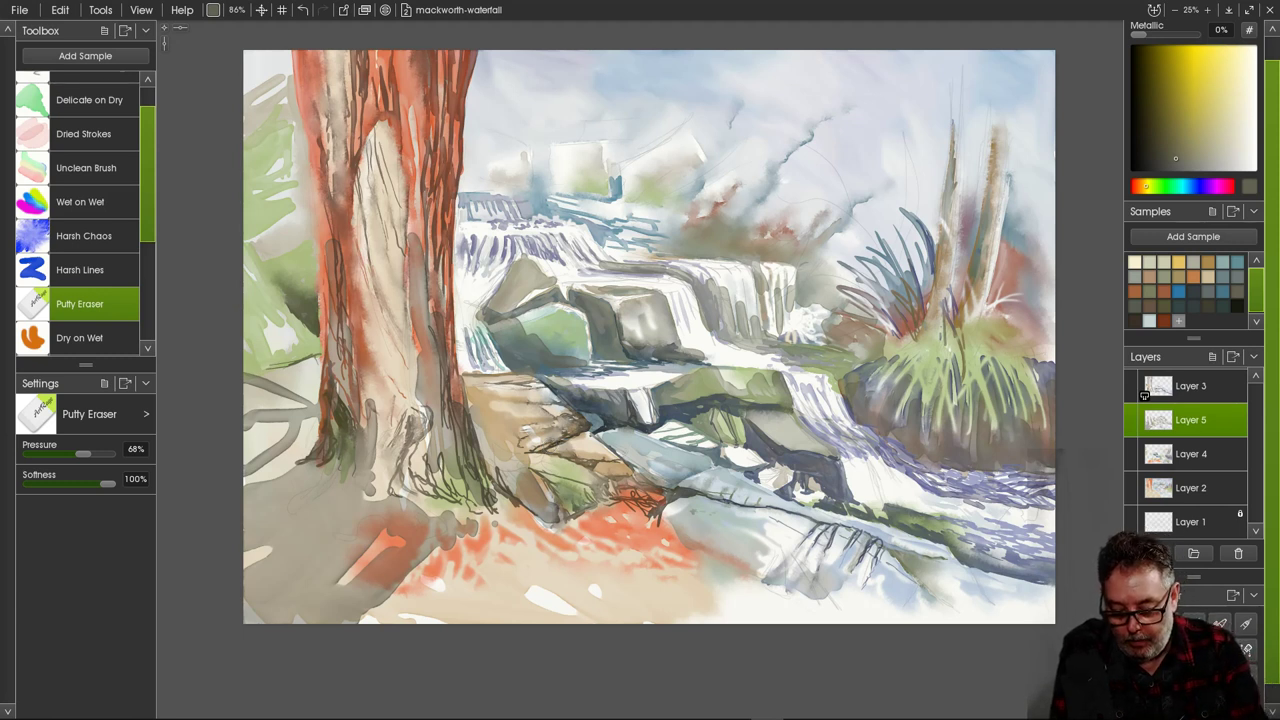
# Glaze yellow-green over the rocks beside the lower waterfall using the Delicate on Dry brush at 300% size.
pyautogui.click(1178, 277)
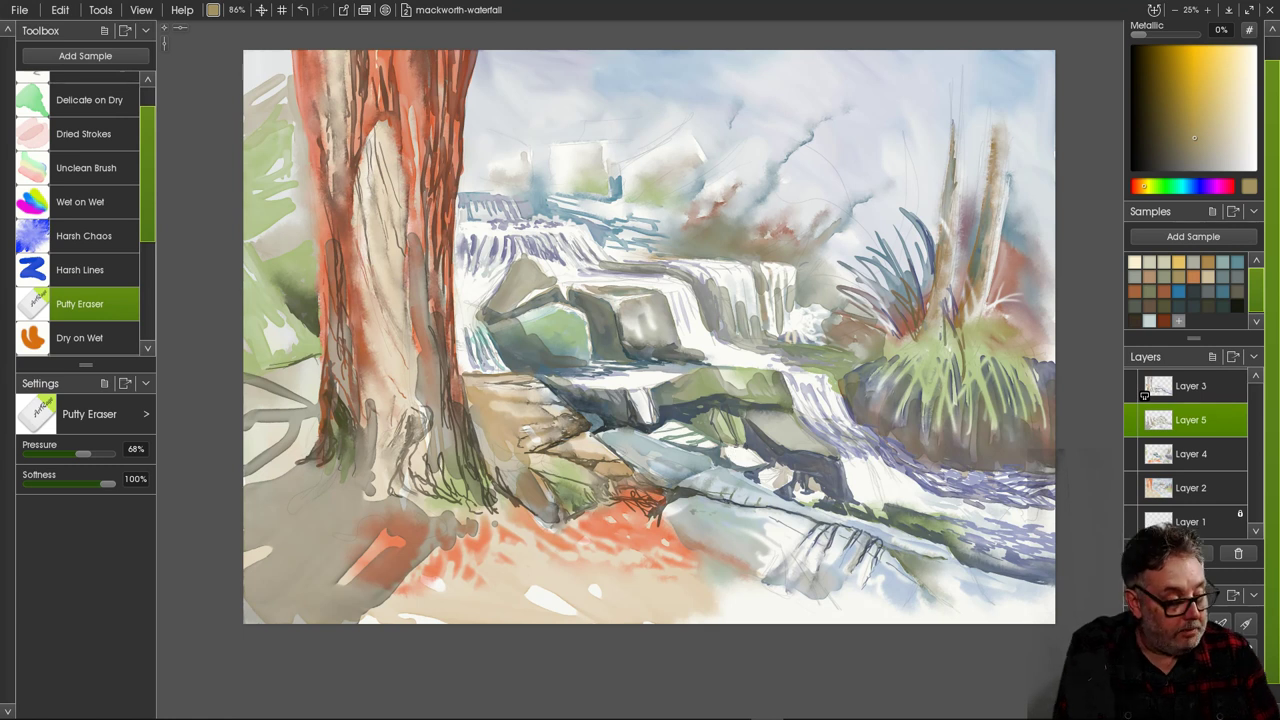
pyautogui.click(89, 100)
pyautogui.click(236, 10)
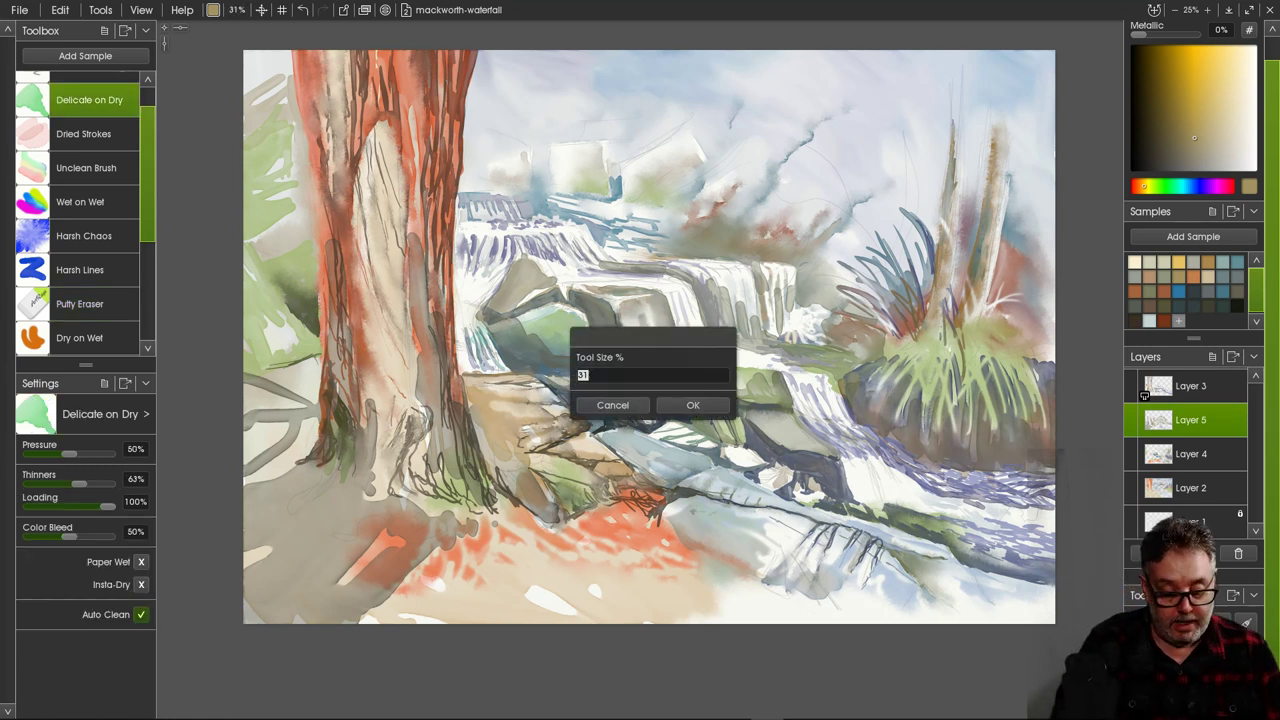
pyautogui.write('300')
pyautogui.press('Return')
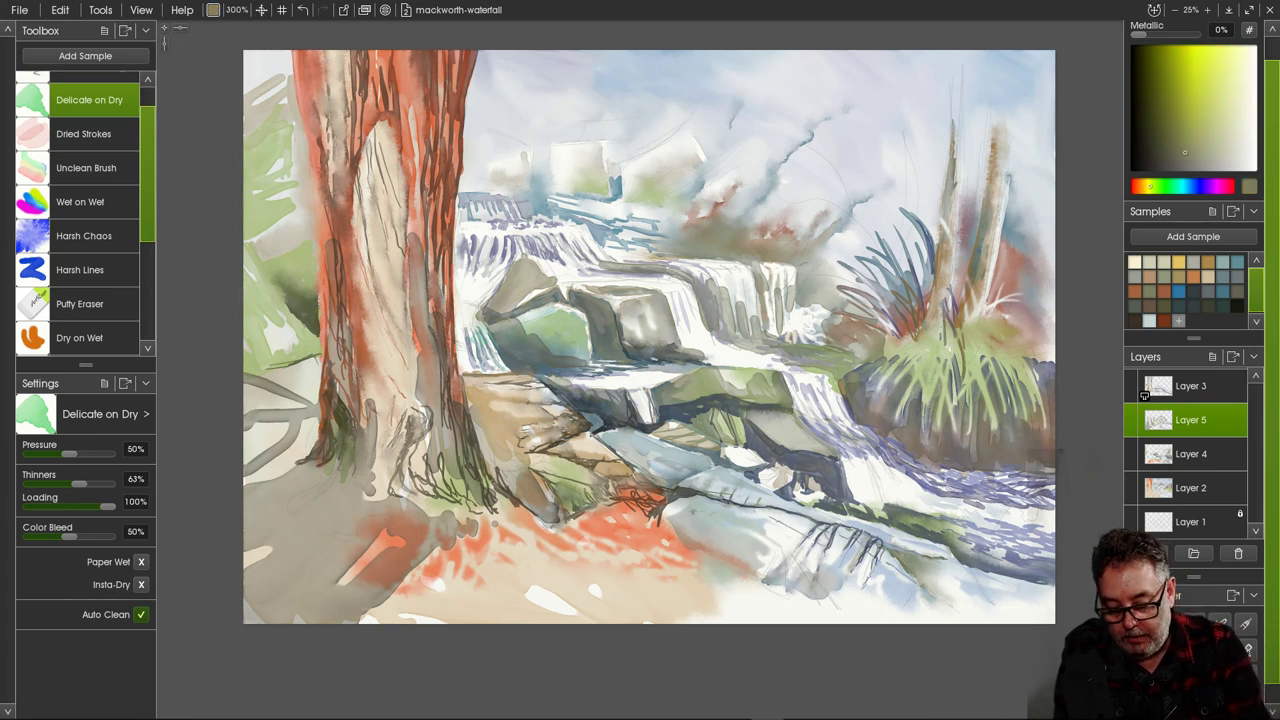
pyautogui.click(1182, 118)
pyautogui.click(1183, 130)
pyautogui.click(1182, 111)
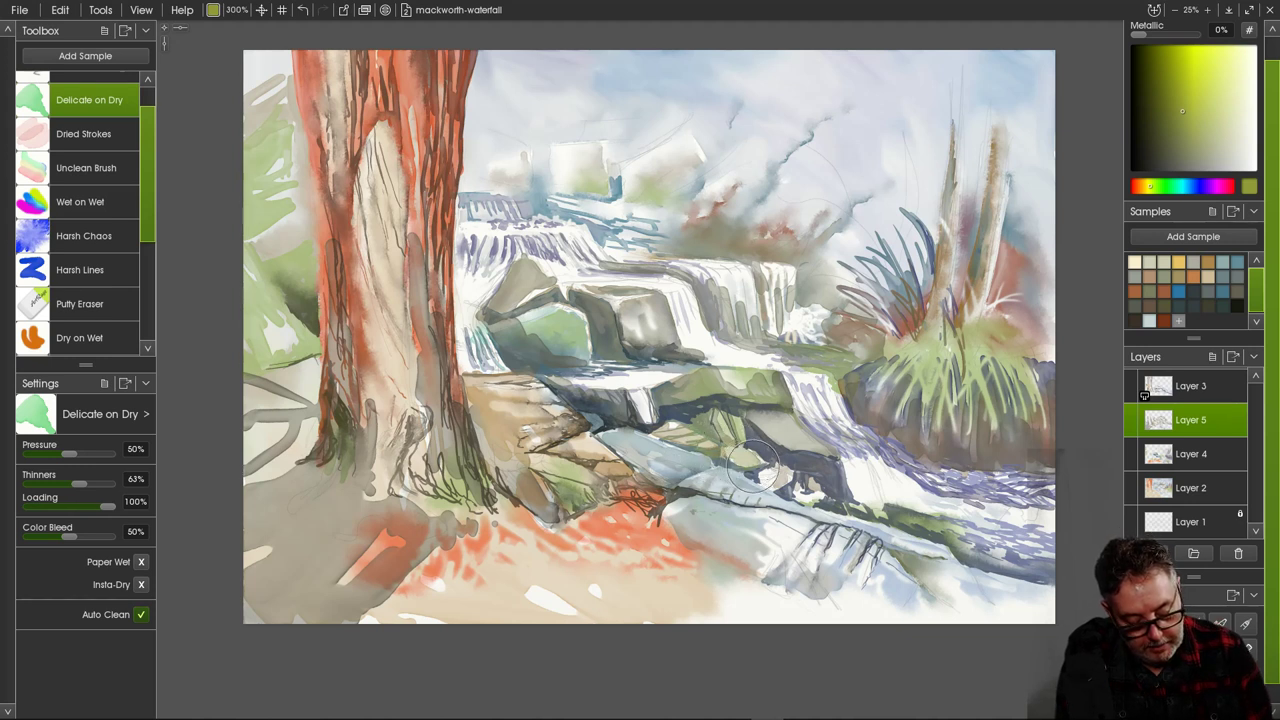
pyautogui.moveTo(750, 470)
pyautogui.mouseDown()
pyautogui.moveTo(807, 500)
pyautogui.moveTo(800, 484)
pyautogui.moveTo(820, 494)
pyautogui.moveTo(817, 482)
pyautogui.moveTo(837, 504)
pyautogui.moveTo(898, 519)
pyautogui.mouseUp()
pyautogui.moveTo(788, 429); pyautogui.dragTo(810, 452)
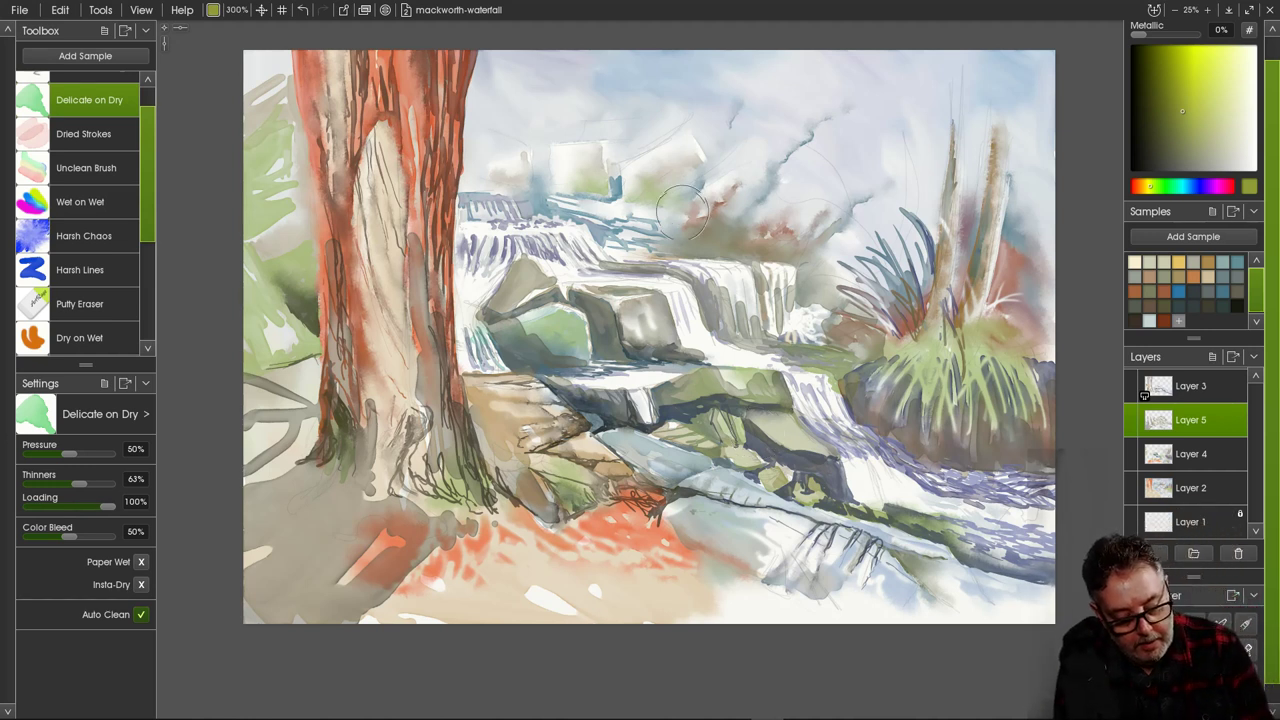
# Paint yellow-green foliage above the waterfall ledge and break up its edges with the Harsh Chaos brush.
pyautogui.moveTo(649, 120); pyautogui.dragTo(663, 114)
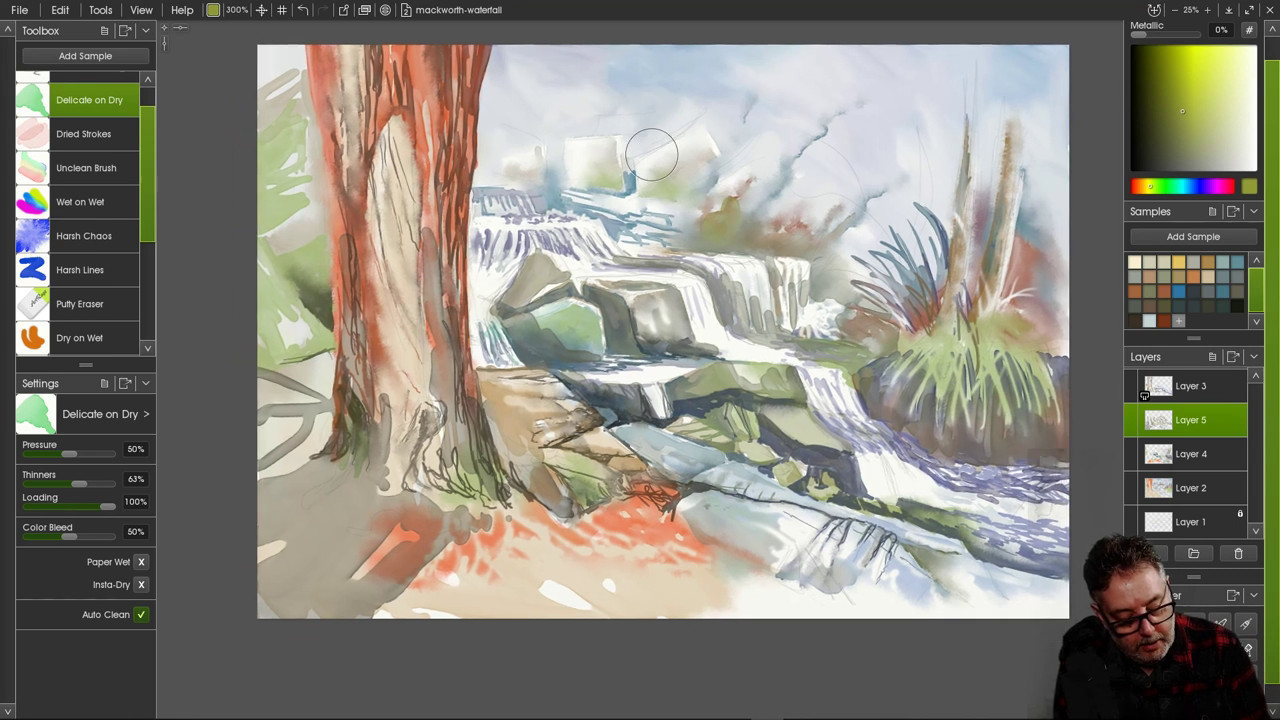
pyautogui.moveTo(707, 181)
pyautogui.mouseDown()
pyautogui.moveTo(687, 205)
pyautogui.moveTo(691, 228)
pyautogui.moveTo(680, 203)
pyautogui.moveTo(693, 237)
pyautogui.moveTo(675, 222)
pyautogui.moveTo(706, 271)
pyautogui.moveTo(648, 219)
pyautogui.moveTo(668, 222)
pyautogui.moveTo(634, 215)
pyautogui.moveTo(666, 221)
pyautogui.moveTo(680, 243)
pyautogui.moveTo(712, 217)
pyautogui.moveTo(717, 182)
pyautogui.moveTo(735, 215)
pyautogui.mouseUp()
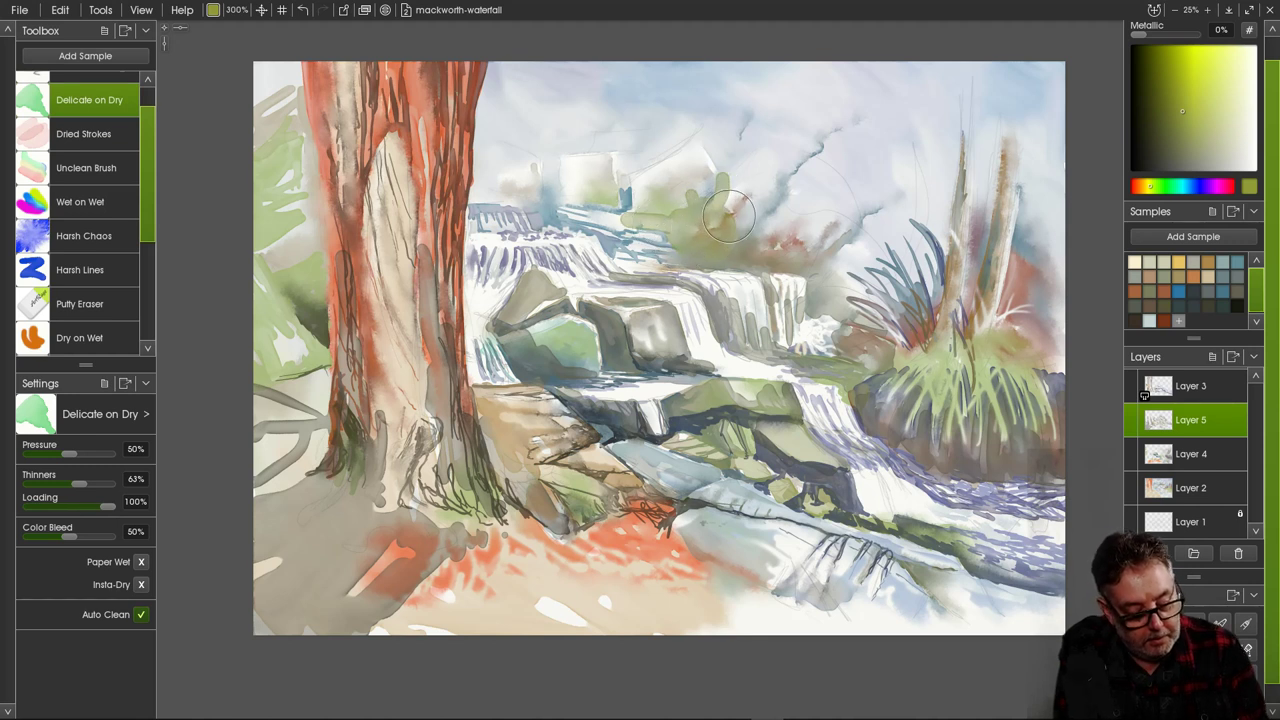
pyautogui.click(84, 235)
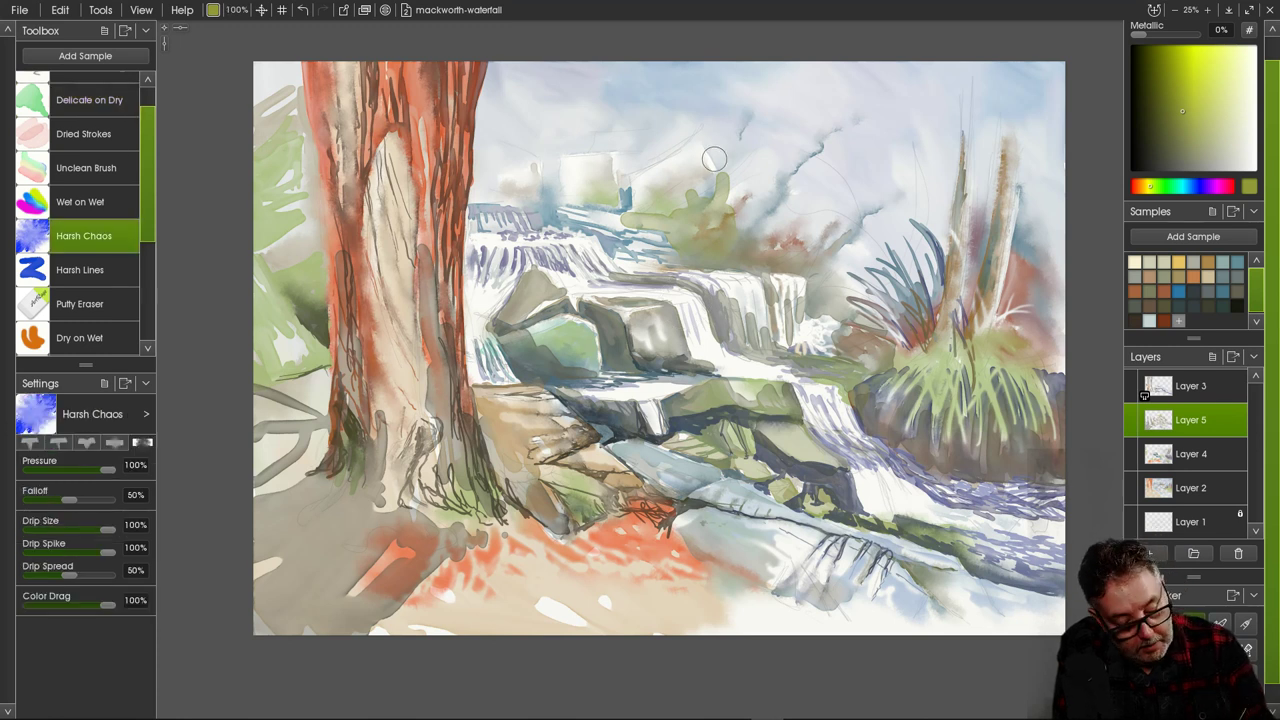
pyautogui.moveTo(729, 193); pyautogui.dragTo(729, 207)
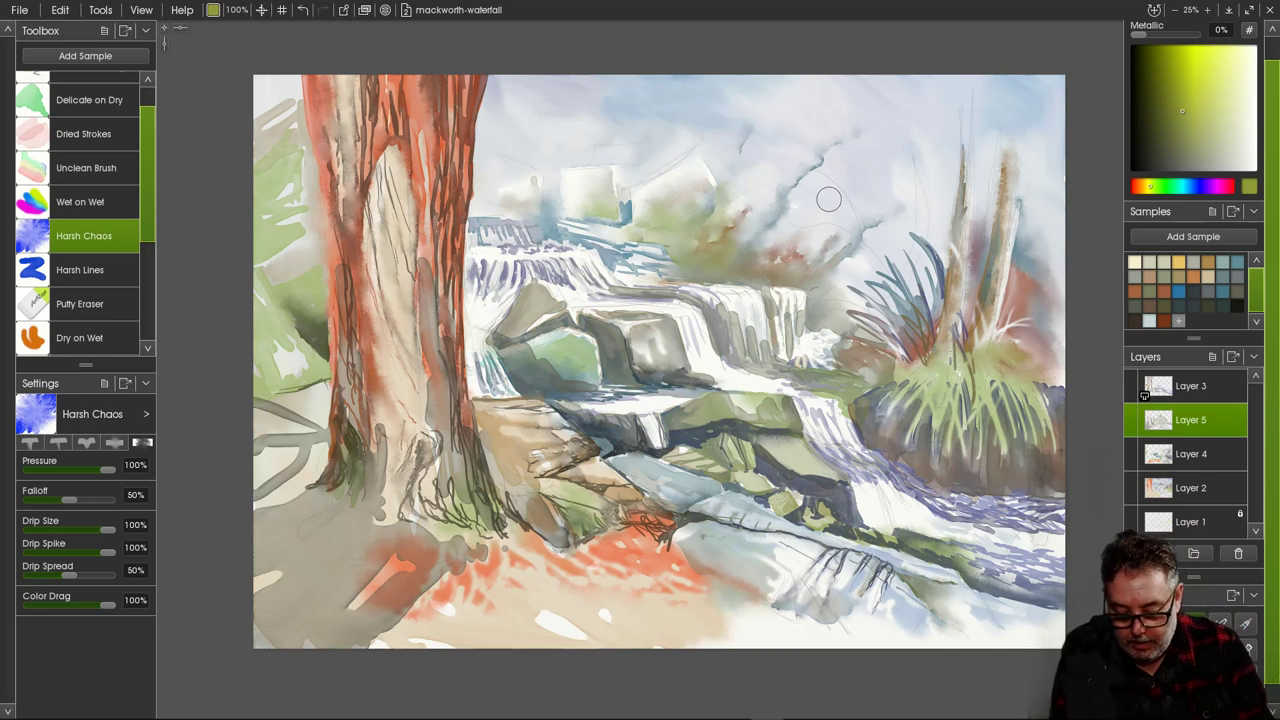
# Add a new layer above Layer 3 and set its blend mode to Watercolor.
pyautogui.click(1144, 395)
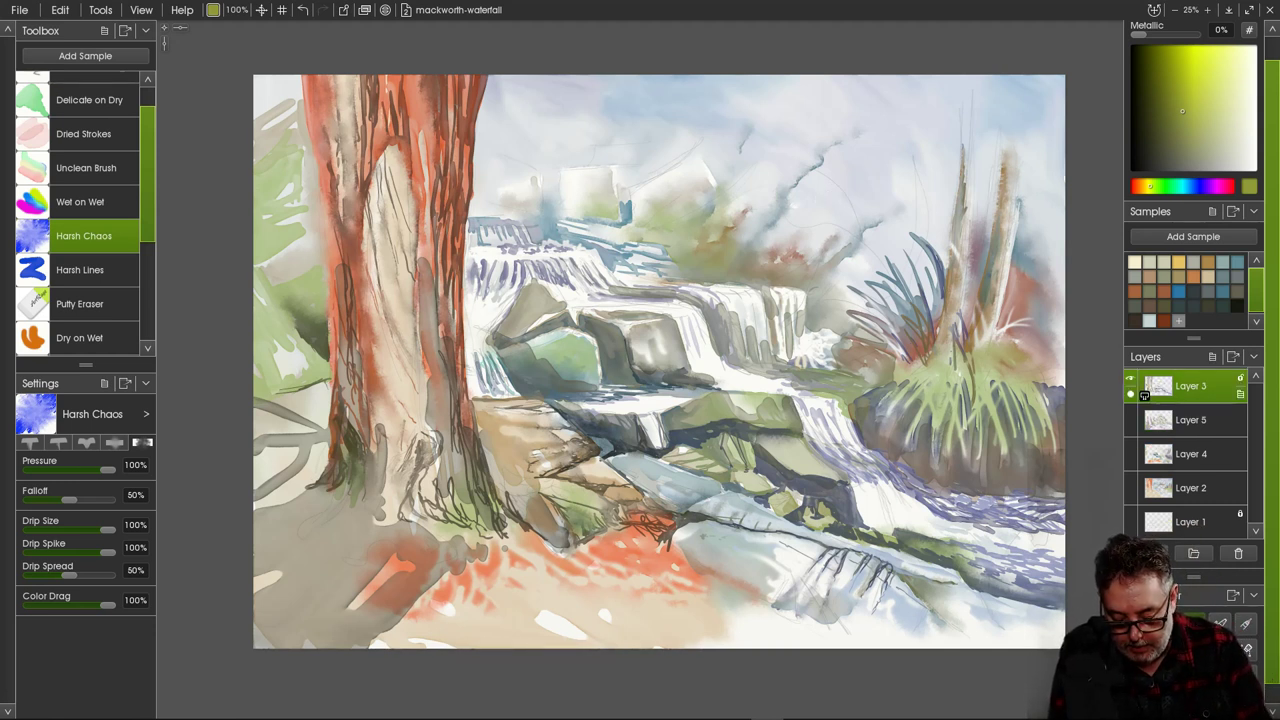
pyautogui.hotkey('ctrl', 'shift', 'n')
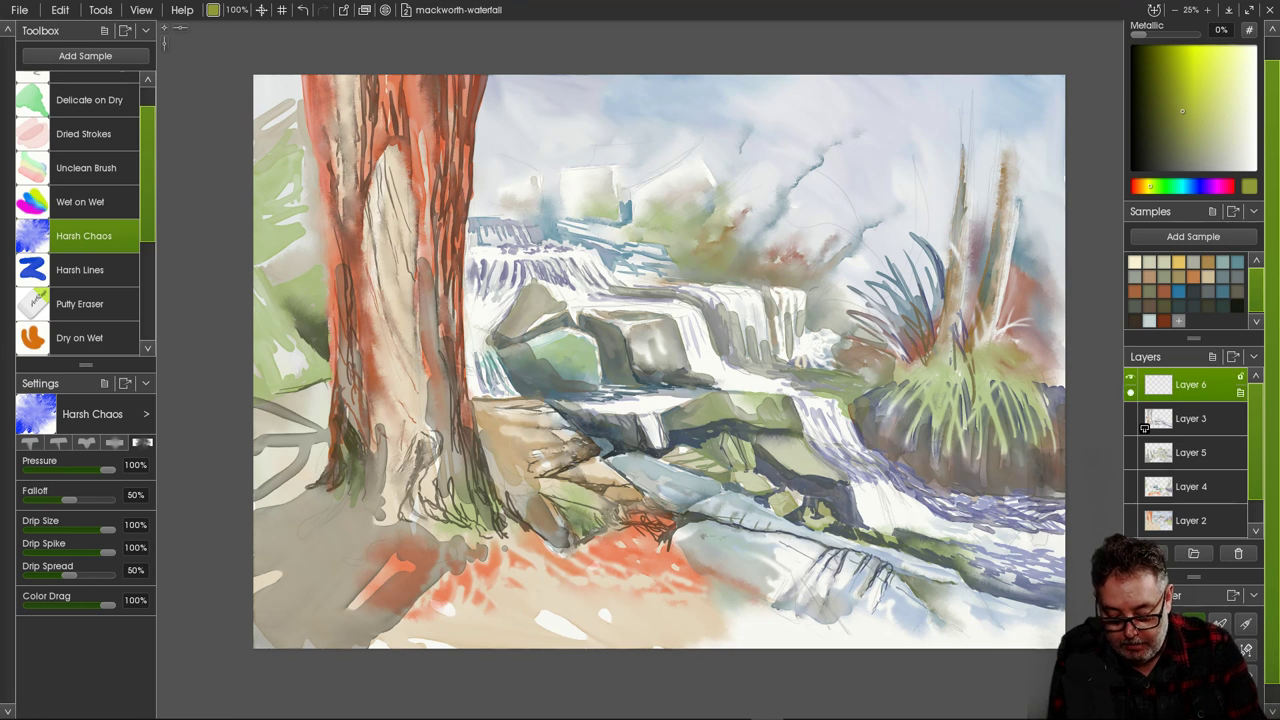
pyautogui.rightClick(1144, 428)
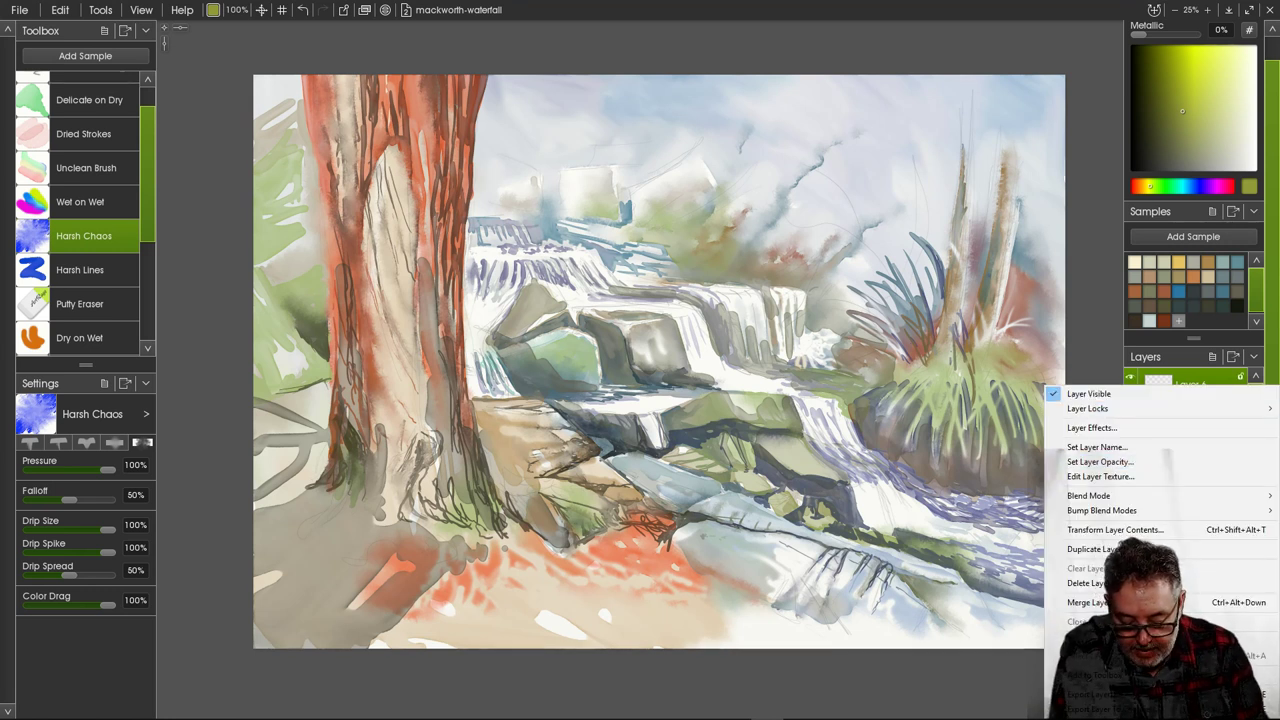
pyautogui.moveTo(1090, 495)
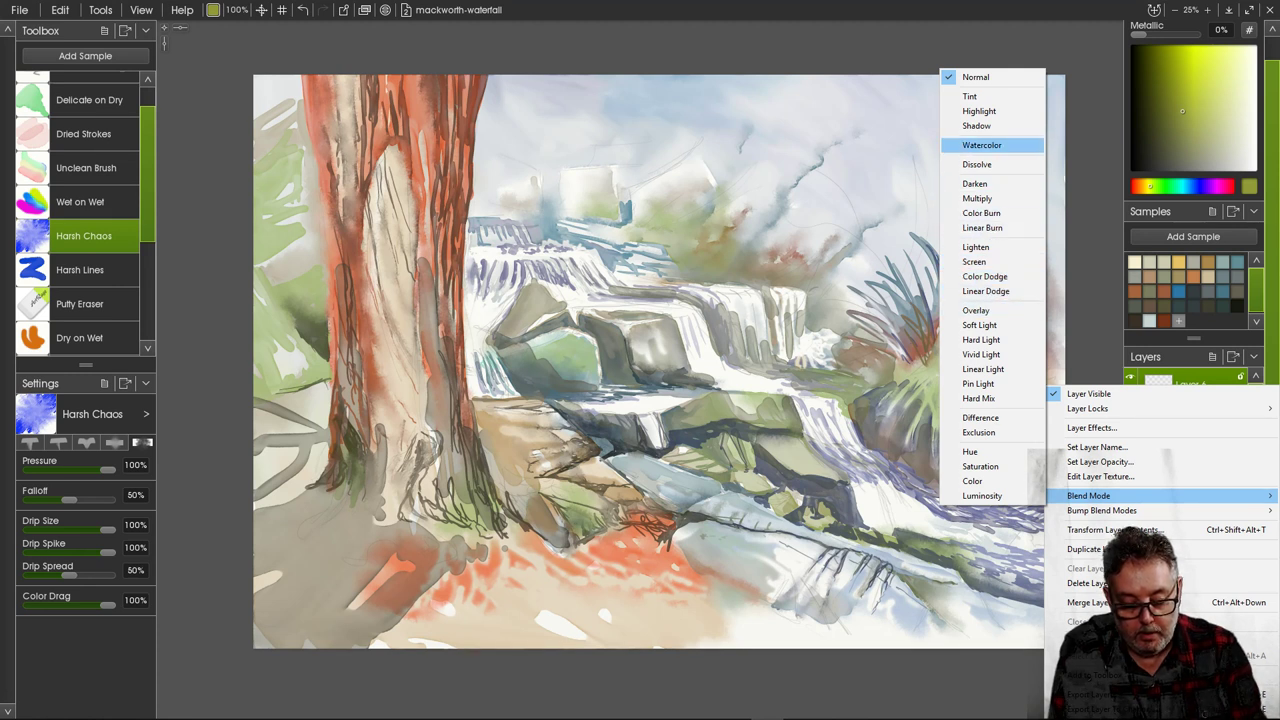
pyautogui.click(981, 145)
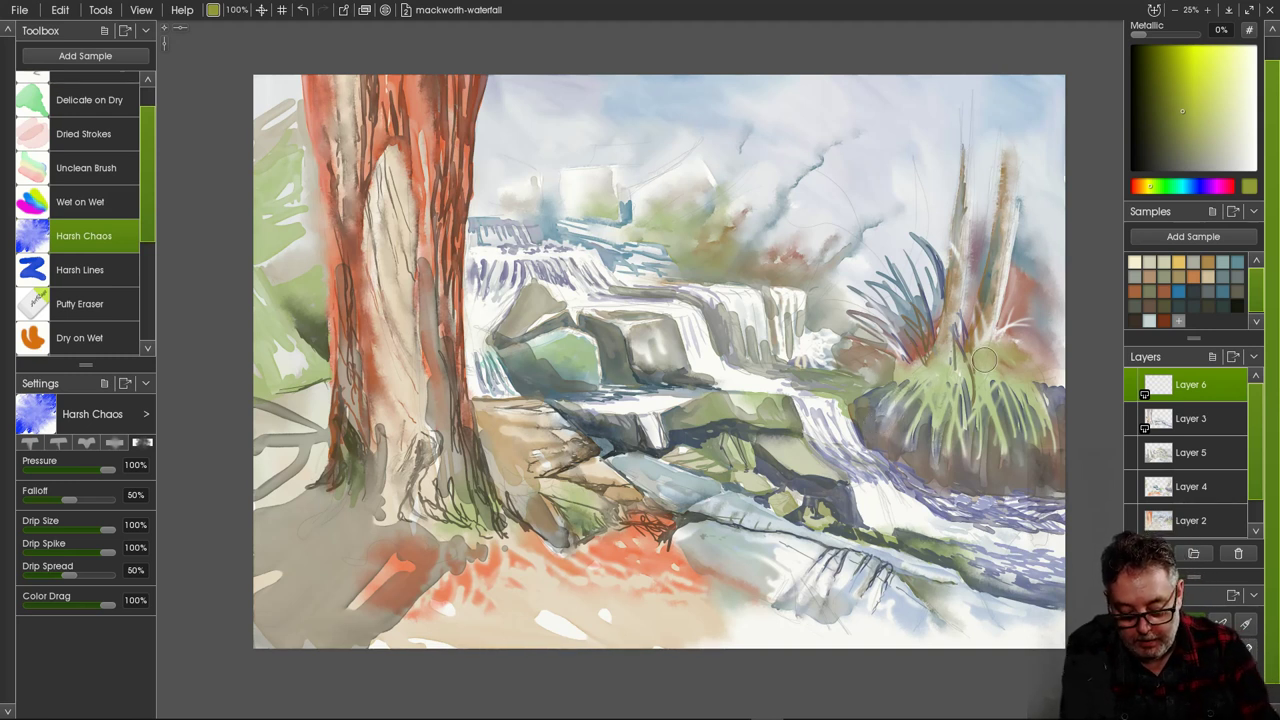
# Darken the gaps between the hanging grass blades and the bank below with muted blue-violet, using Delicate on Dry at 91% size.
pyautogui.press('alt')
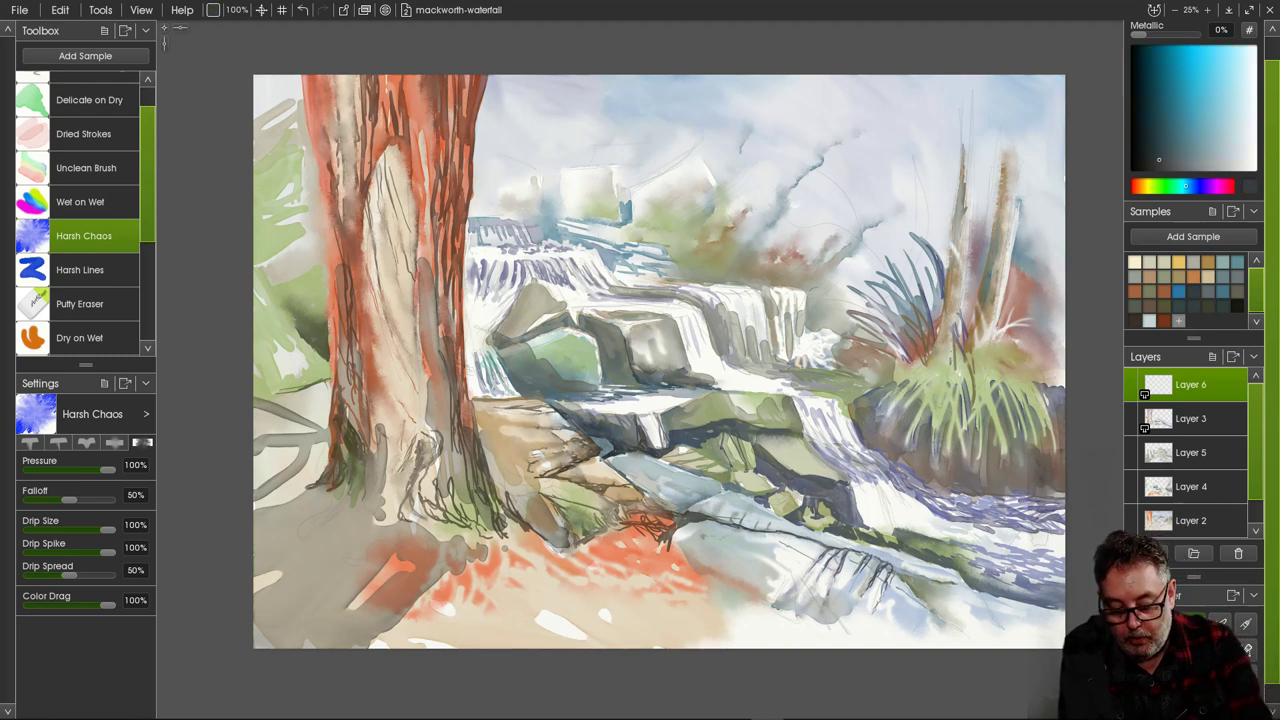
pyautogui.moveTo(1186, 186)
pyautogui.mouseDown()
pyautogui.moveTo(1202, 186)
pyautogui.moveTo(1195, 149)
pyautogui.mouseUp()
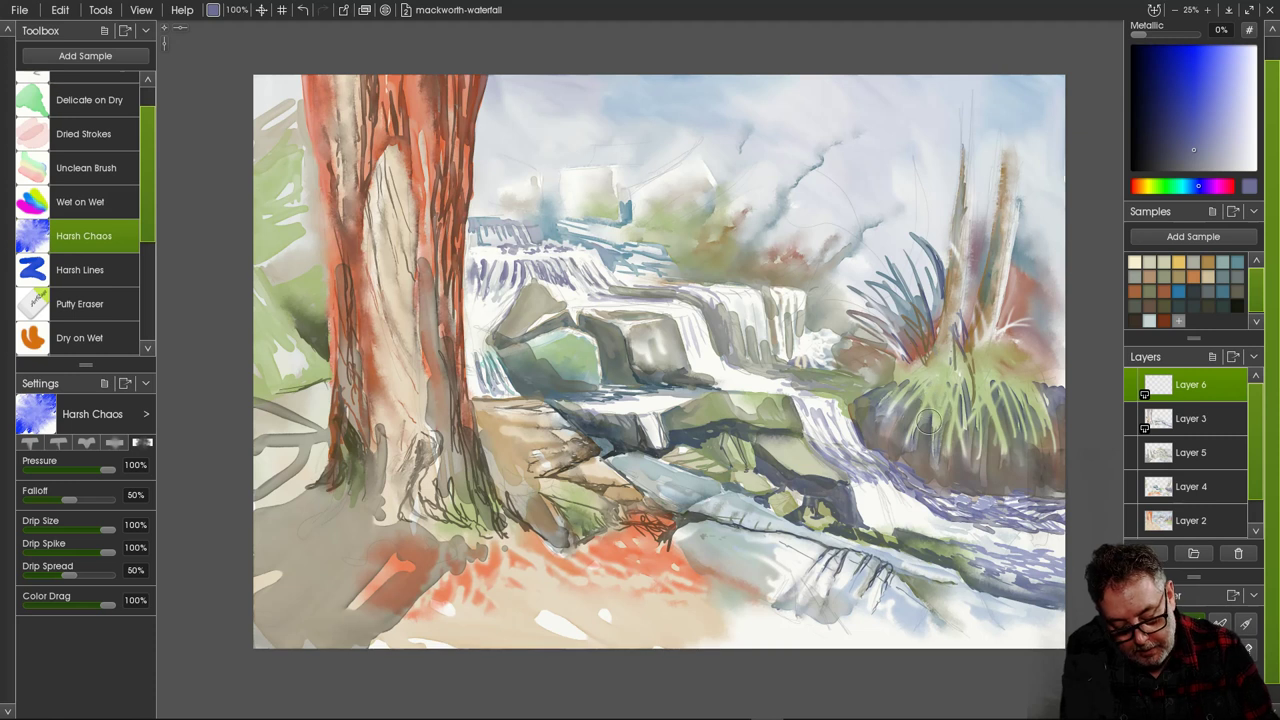
pyautogui.click(89, 99)
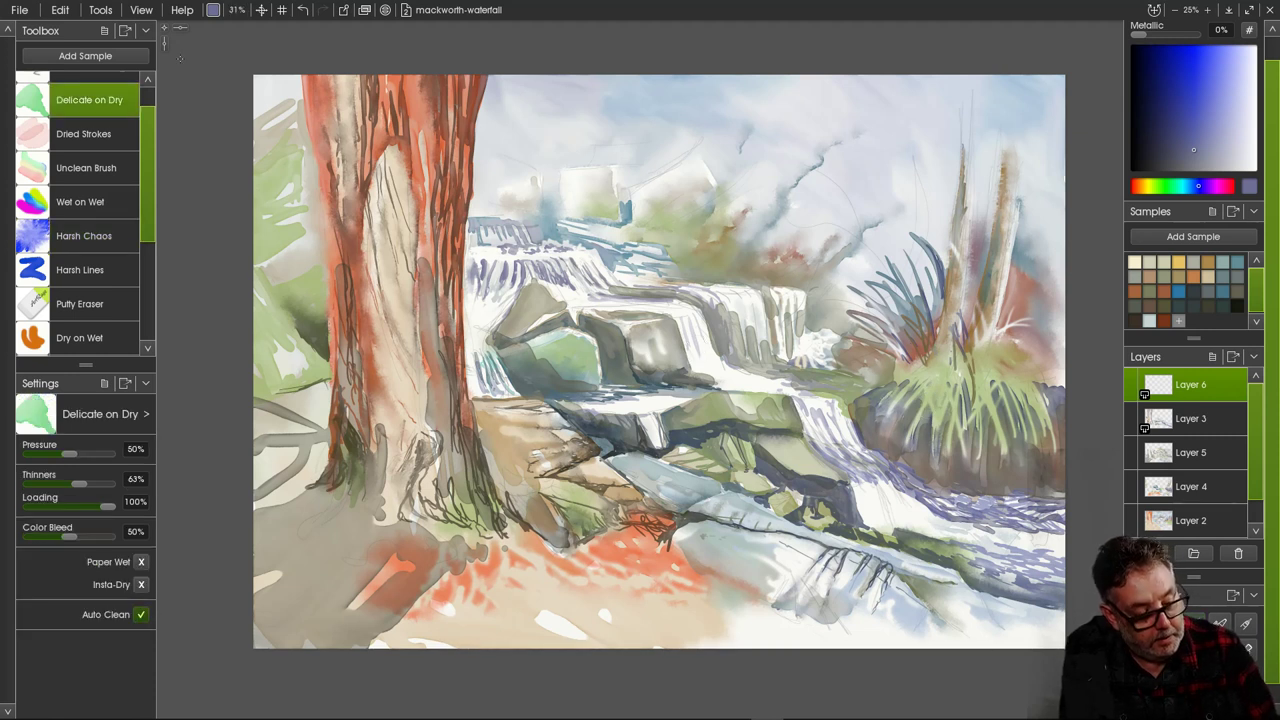
pyautogui.moveTo(237, 10); pyautogui.dragTo(314, 38)
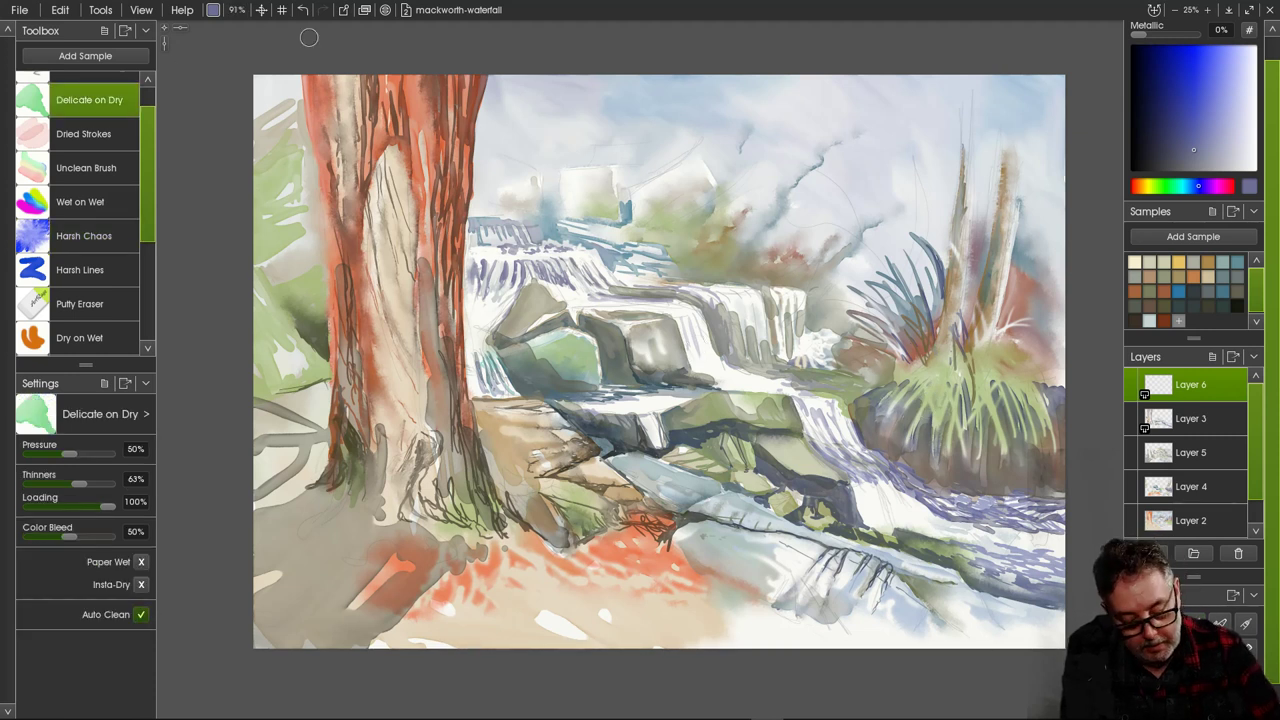
pyautogui.moveTo(961, 399)
pyautogui.mouseDown()
pyautogui.moveTo(955, 460)
pyautogui.moveTo(950, 470)
pyautogui.moveTo(937, 450)
pyautogui.moveTo(939, 468)
pyautogui.mouseUp()
pyautogui.moveTo(928, 415)
pyautogui.mouseDown()
pyautogui.moveTo(926, 456)
pyautogui.moveTo(920, 403)
pyautogui.moveTo(912, 420)
pyautogui.moveTo(921, 393)
pyautogui.moveTo(899, 427)
pyautogui.mouseUp()
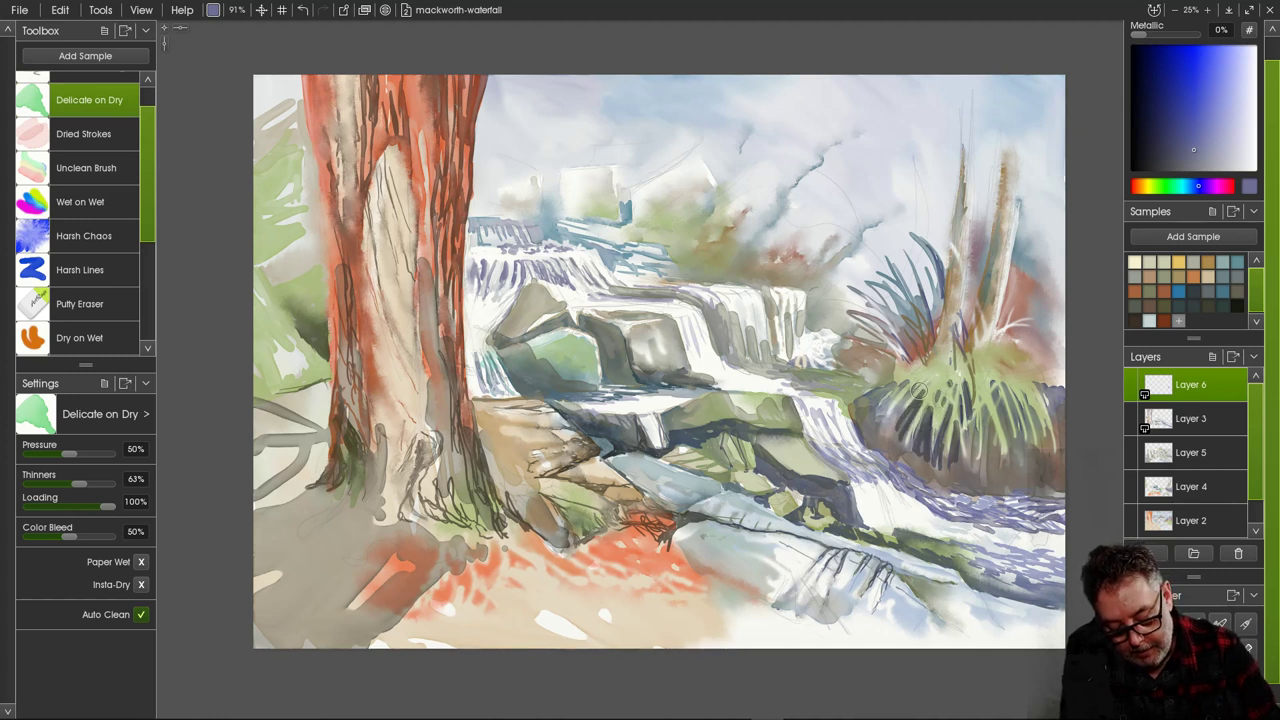
pyautogui.moveTo(910, 392)
pyautogui.mouseDown()
pyautogui.moveTo(897, 420)
pyautogui.moveTo(889, 408)
pyautogui.moveTo(899, 438)
pyautogui.moveTo(875, 430)
pyautogui.moveTo(872, 398)
pyautogui.moveTo(858, 408)
pyautogui.moveTo(869, 406)
pyautogui.mouseUp()
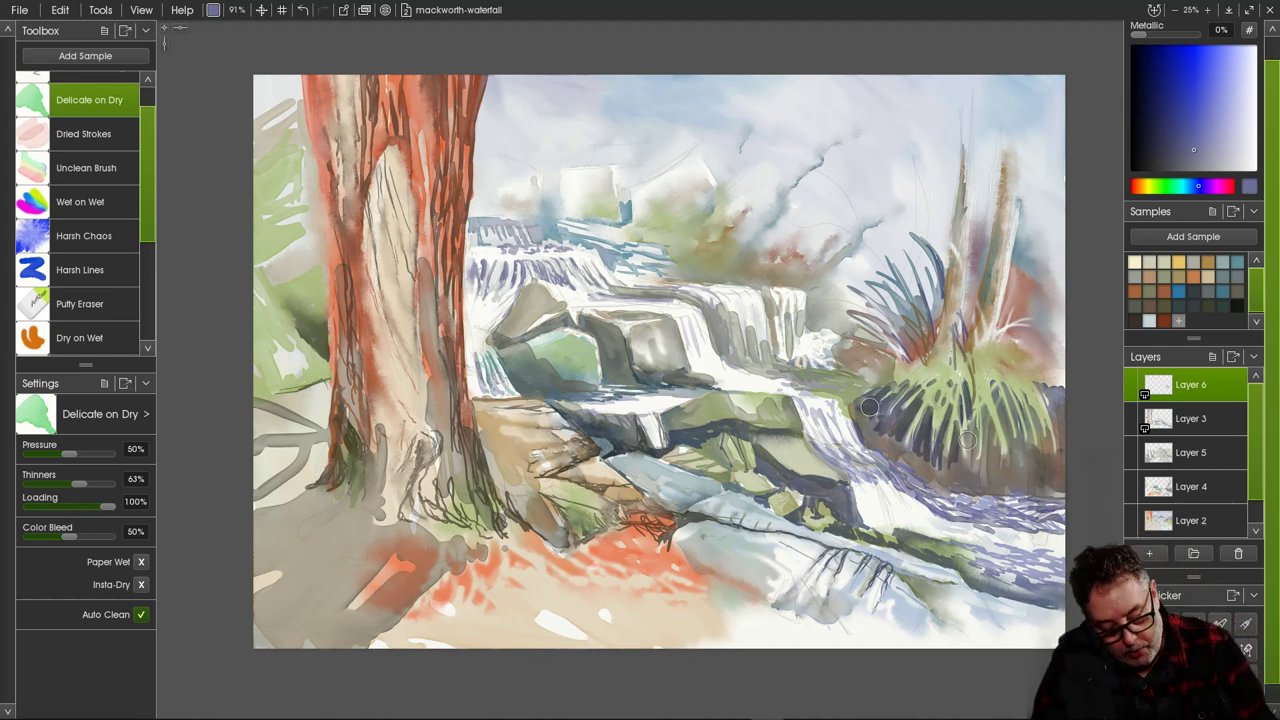
pyautogui.moveTo(987, 416)
pyautogui.mouseDown()
pyautogui.moveTo(1001, 461)
pyautogui.moveTo(996, 472)
pyautogui.moveTo(993, 431)
pyautogui.moveTo(988, 469)
pyautogui.moveTo(980, 460)
pyautogui.moveTo(975, 425)
pyautogui.moveTo(968, 480)
pyautogui.mouseUp()
pyautogui.moveTo(1006, 436)
pyautogui.mouseDown()
pyautogui.moveTo(1002, 404)
pyautogui.moveTo(1014, 457)
pyautogui.moveTo(1011, 400)
pyautogui.moveTo(1033, 457)
pyautogui.moveTo(1040, 431)
pyautogui.moveTo(1050, 450)
pyautogui.moveTo(1054, 438)
pyautogui.moveTo(1045, 397)
pyautogui.moveTo(1063, 435)
pyautogui.moveTo(1062, 401)
pyautogui.mouseUp()
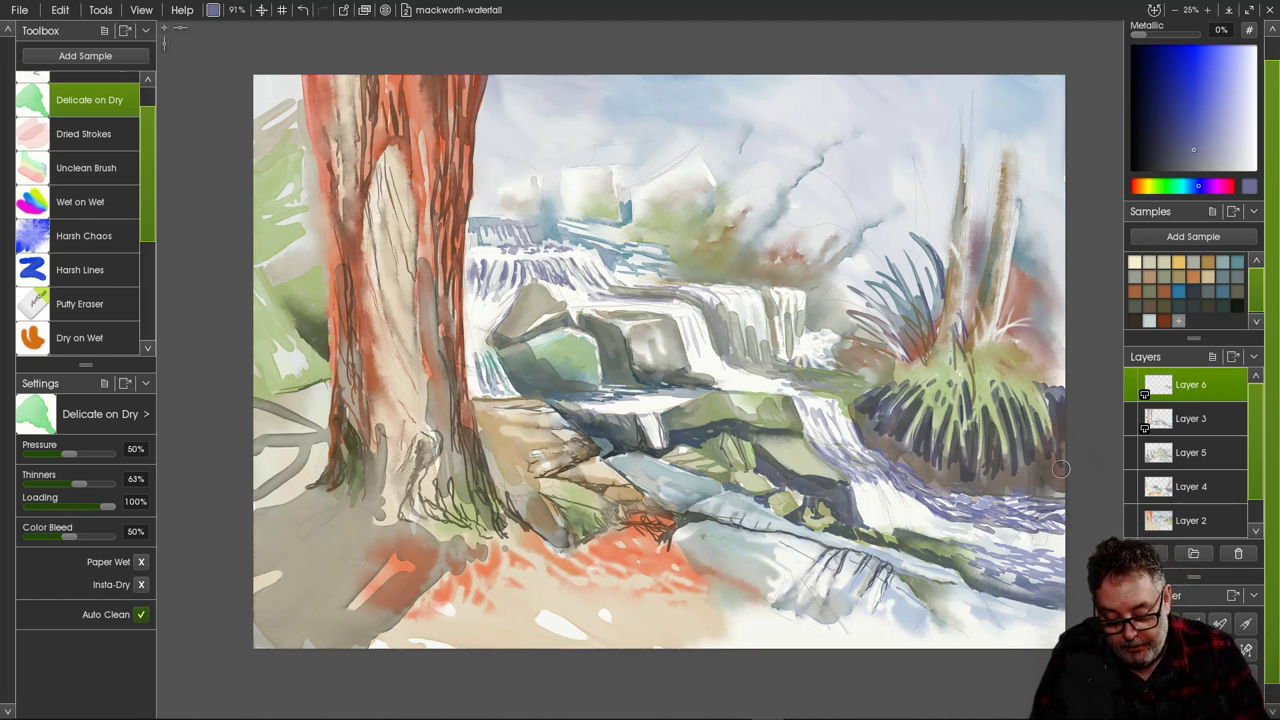
pyautogui.moveTo(1037, 449); pyautogui.dragTo(1031, 481)
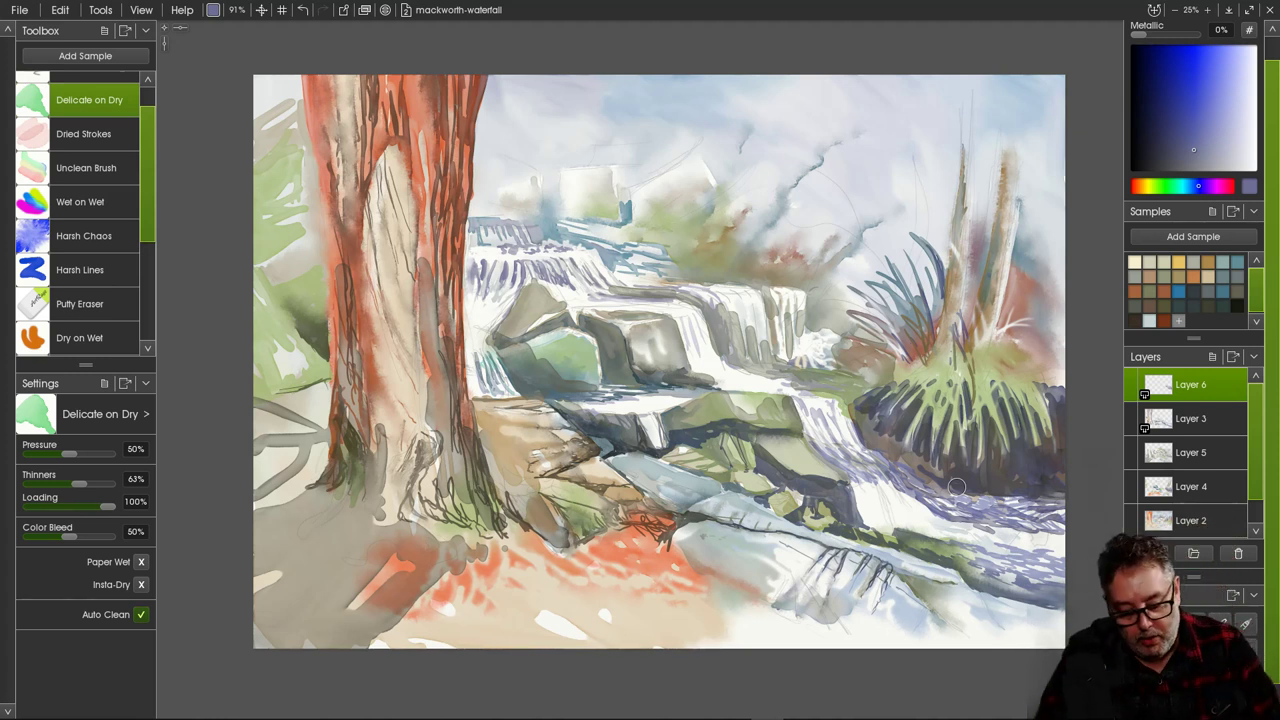
# Dismiss the pop-up menu and paint blue-violet spiky leaves around the post bases, plus shadows on the bank edge beside the splash.
pyautogui.rightClick(989, 343)
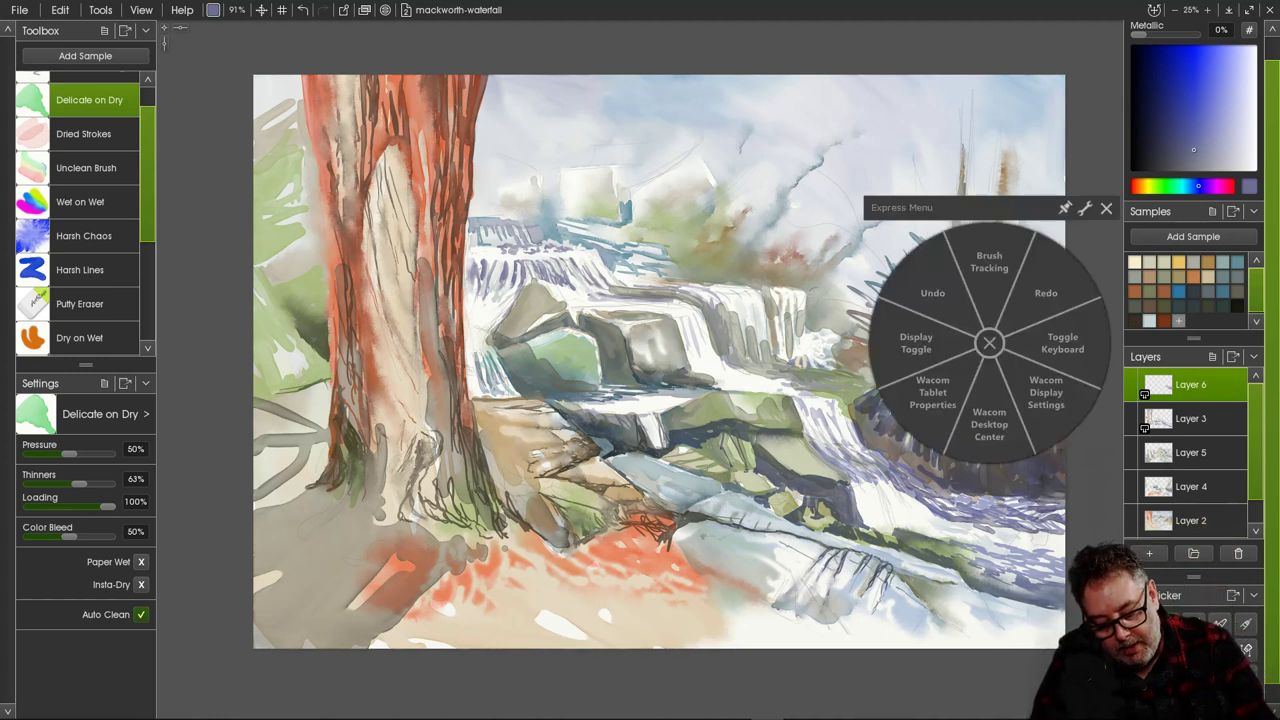
pyautogui.click(1106, 208)
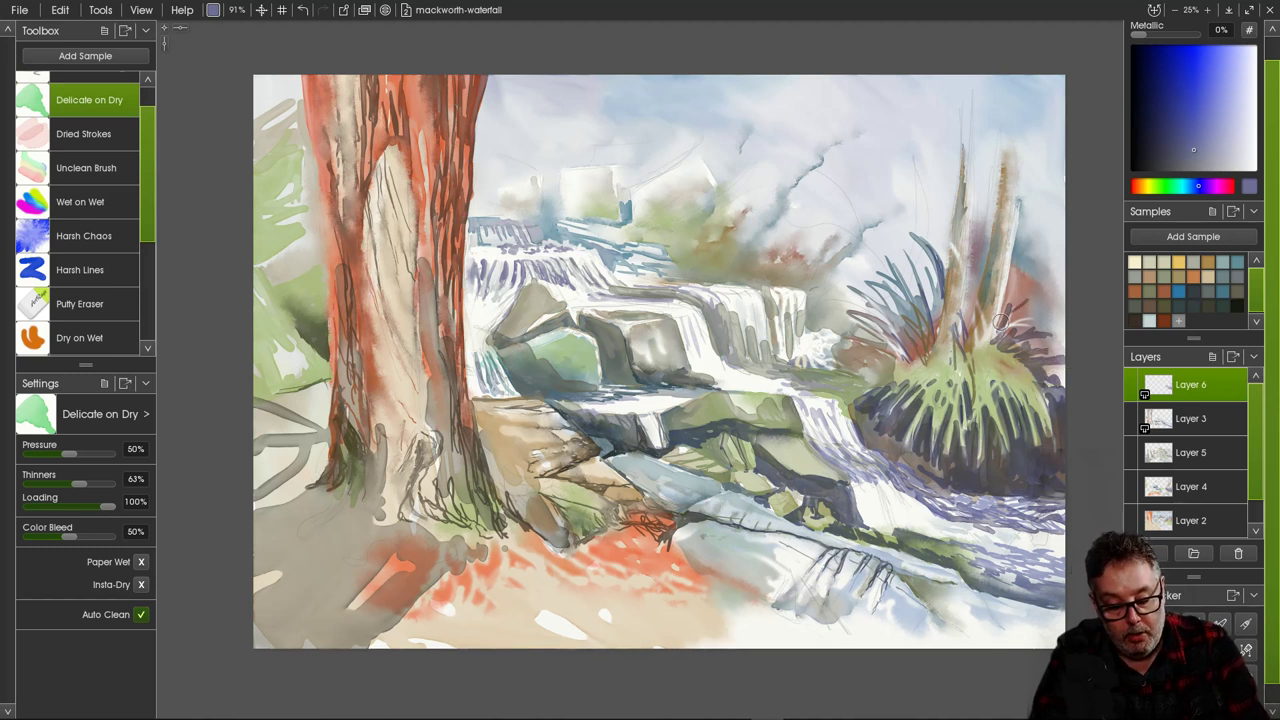
pyautogui.moveTo(1022, 336)
pyautogui.mouseDown()
pyautogui.moveTo(1059, 285)
pyautogui.moveTo(1024, 333)
pyautogui.moveTo(1048, 304)
pyautogui.moveTo(1039, 350)
pyautogui.moveTo(1004, 320)
pyautogui.moveTo(1013, 291)
pyautogui.moveTo(998, 330)
pyautogui.moveTo(977, 291)
pyautogui.mouseUp()
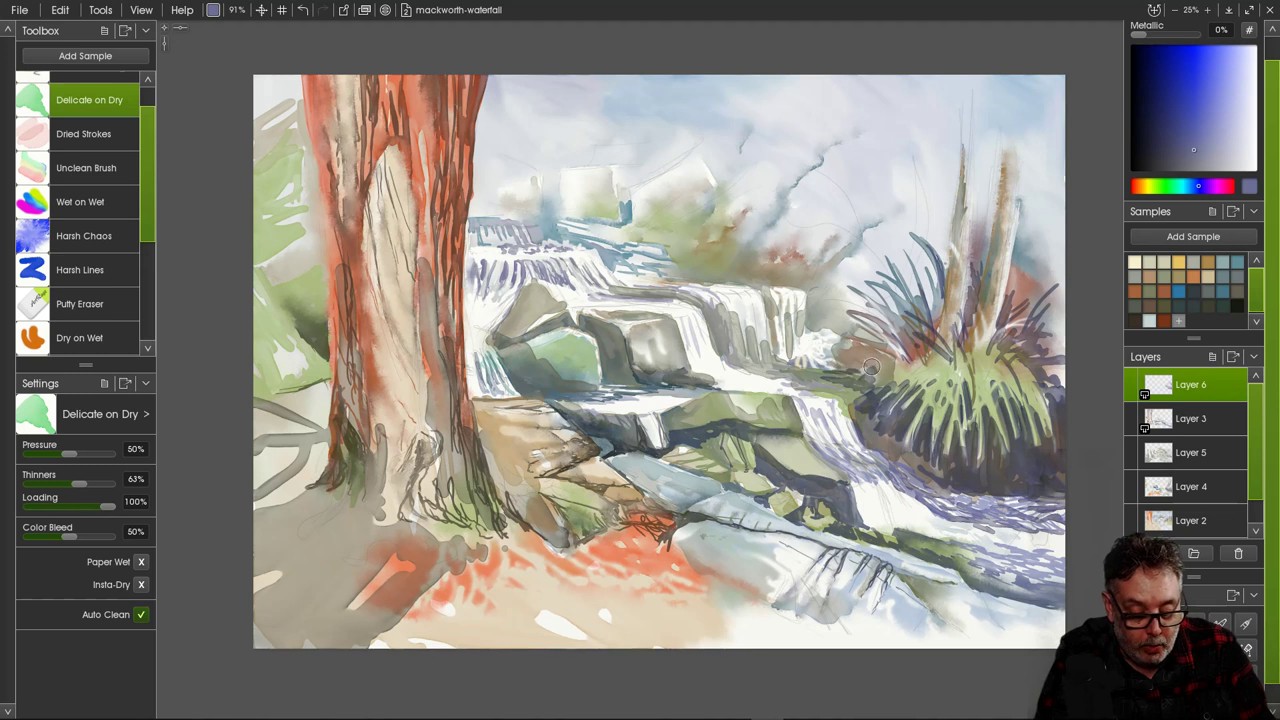
pyautogui.moveTo(848, 352); pyautogui.dragTo(884, 367)
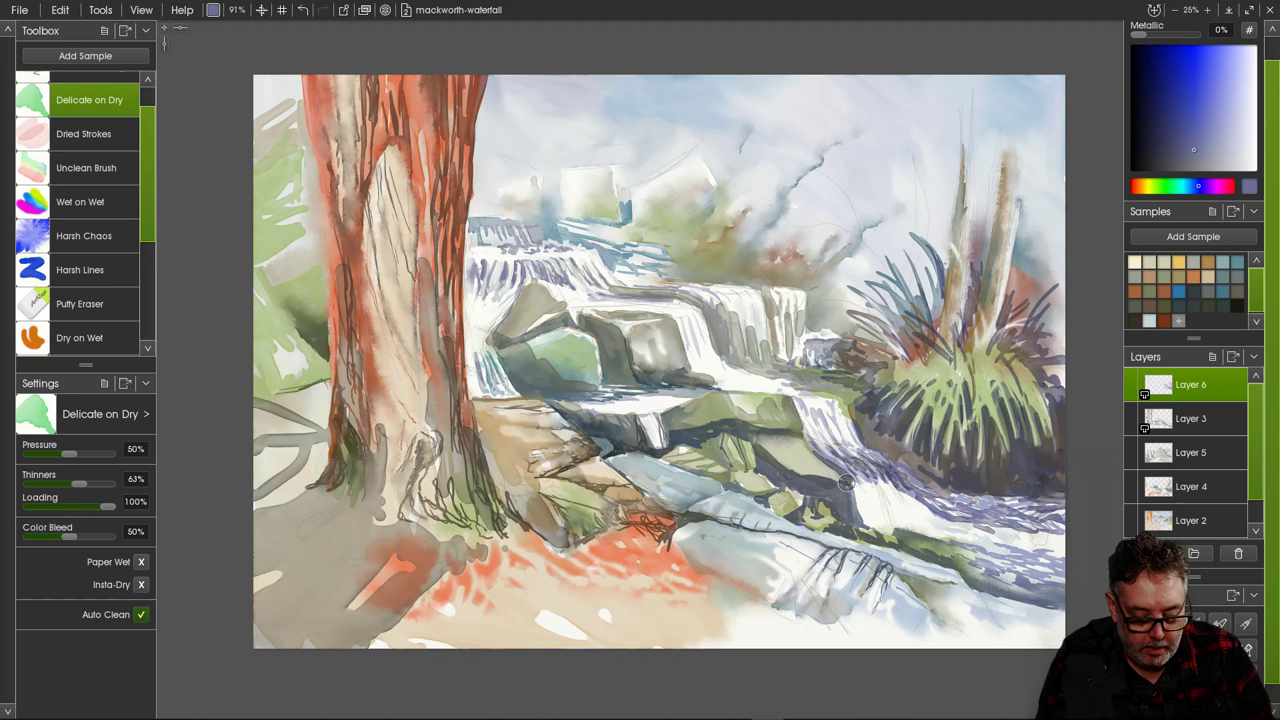
# Deepen the crevices and shadow sides of the green rocks beside the lower waterfall with blue-violet glazes.
pyautogui.rightClick(854, 514)
pyautogui.click(970, 380)
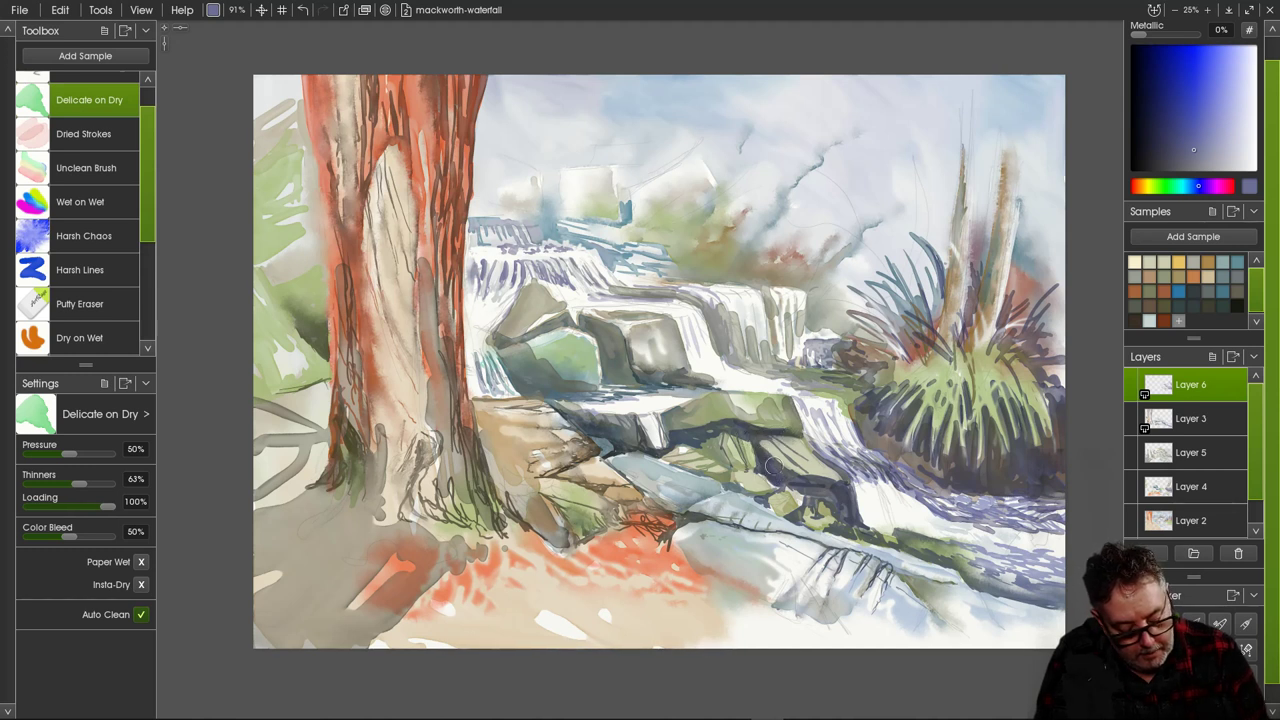
pyautogui.moveTo(819, 484)
pyautogui.mouseDown()
pyautogui.moveTo(789, 478)
pyautogui.moveTo(806, 495)
pyautogui.moveTo(759, 501)
pyautogui.mouseUp()
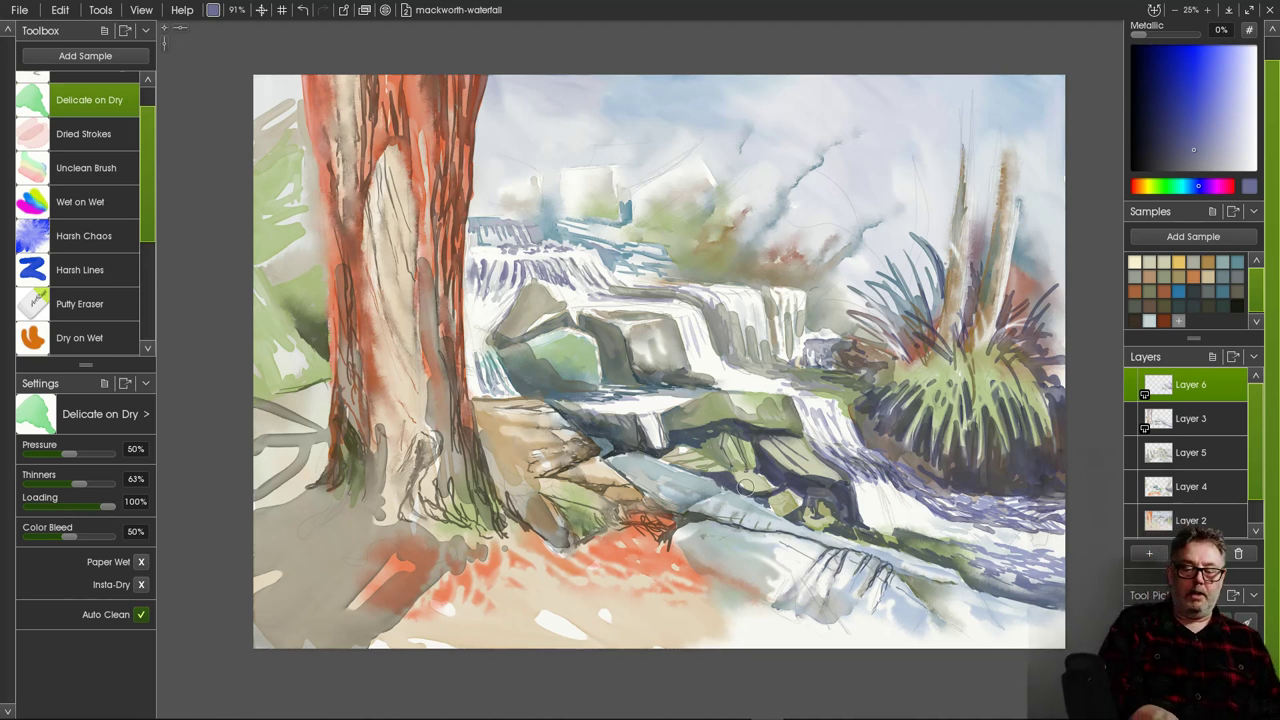
# Glaze lighter blue-violet over the shadowed face of the green rock shelf above the mossy rocks.
pyautogui.rightClick(715, 435)
pyautogui.click(832, 300)
pyautogui.moveTo(684, 427); pyautogui.dragTo(682, 441)
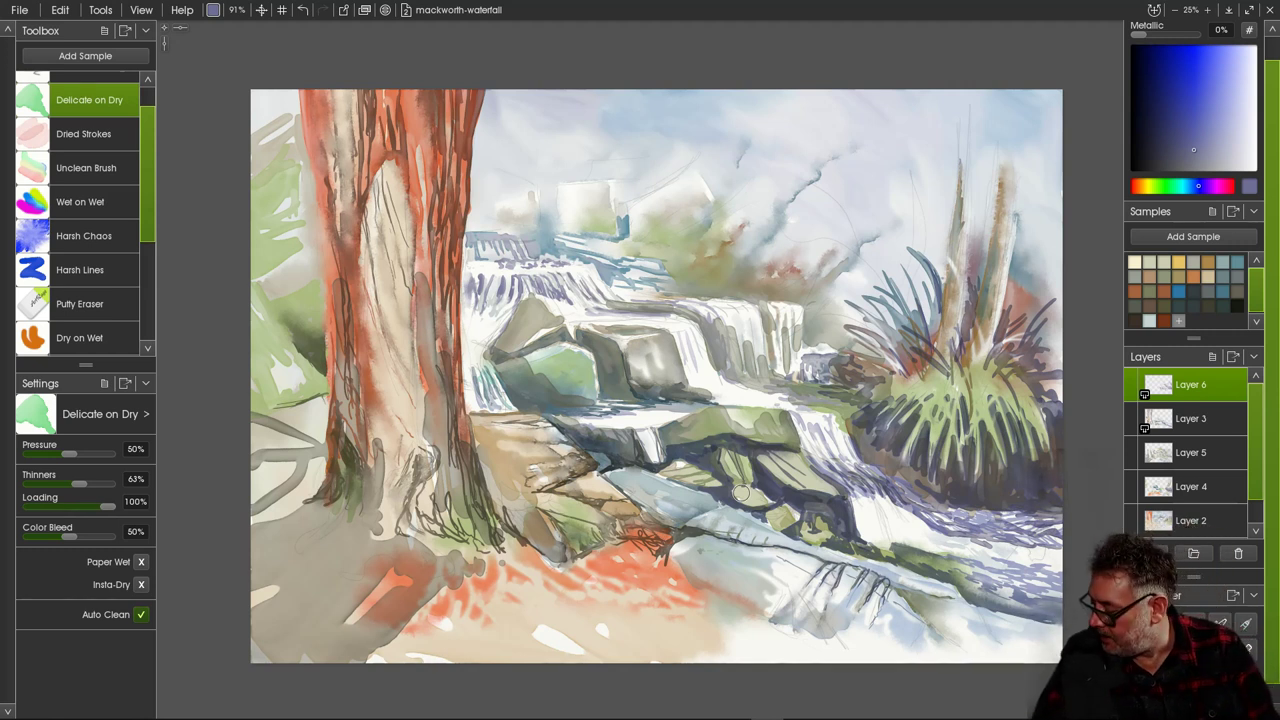
pyautogui.click(1231, 114)
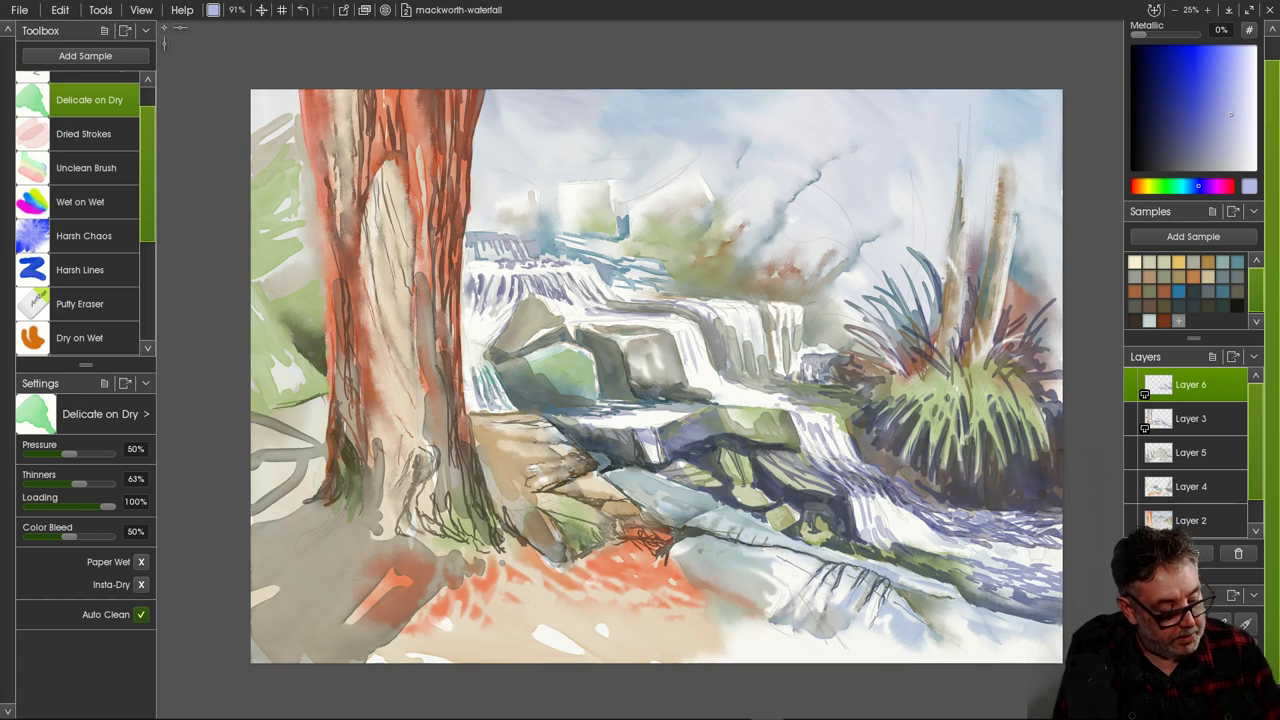
# Lift paint from the small cascade left of the green rock shelf with the Putty Eraser across Layers 6, 3, 5, 4 and 2.
pyautogui.click(80, 304)
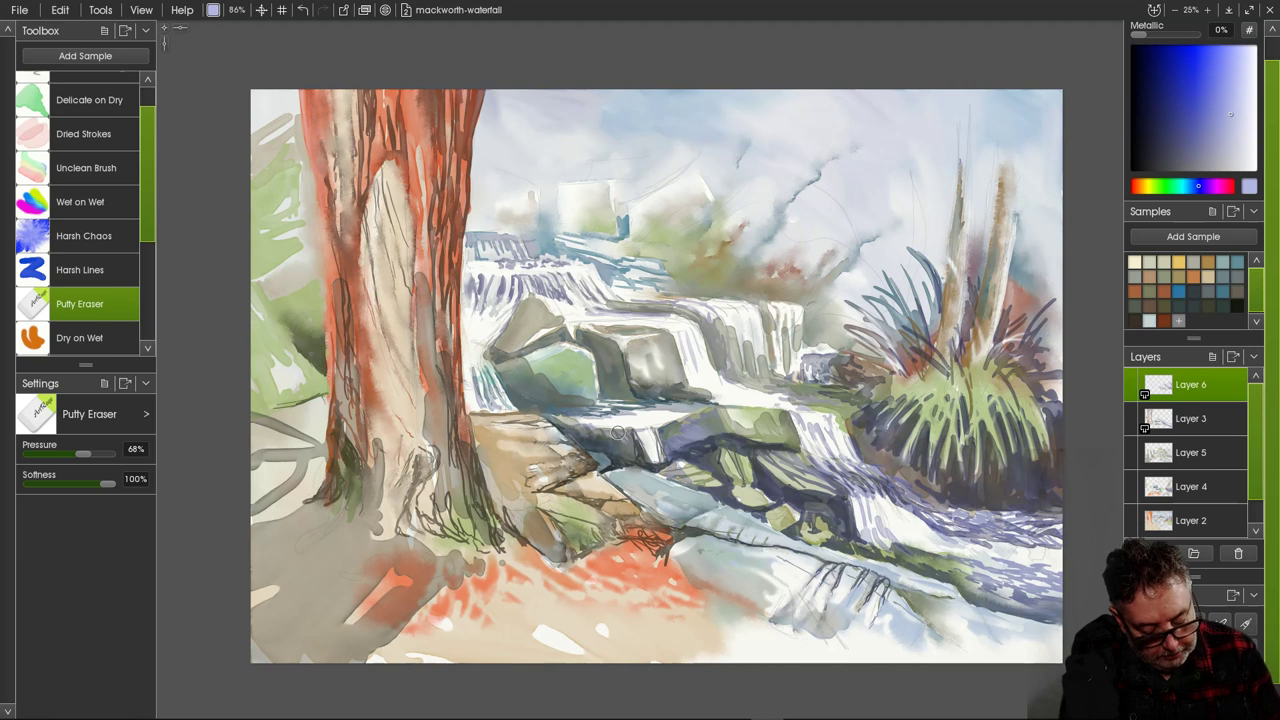
pyautogui.click(1190, 418)
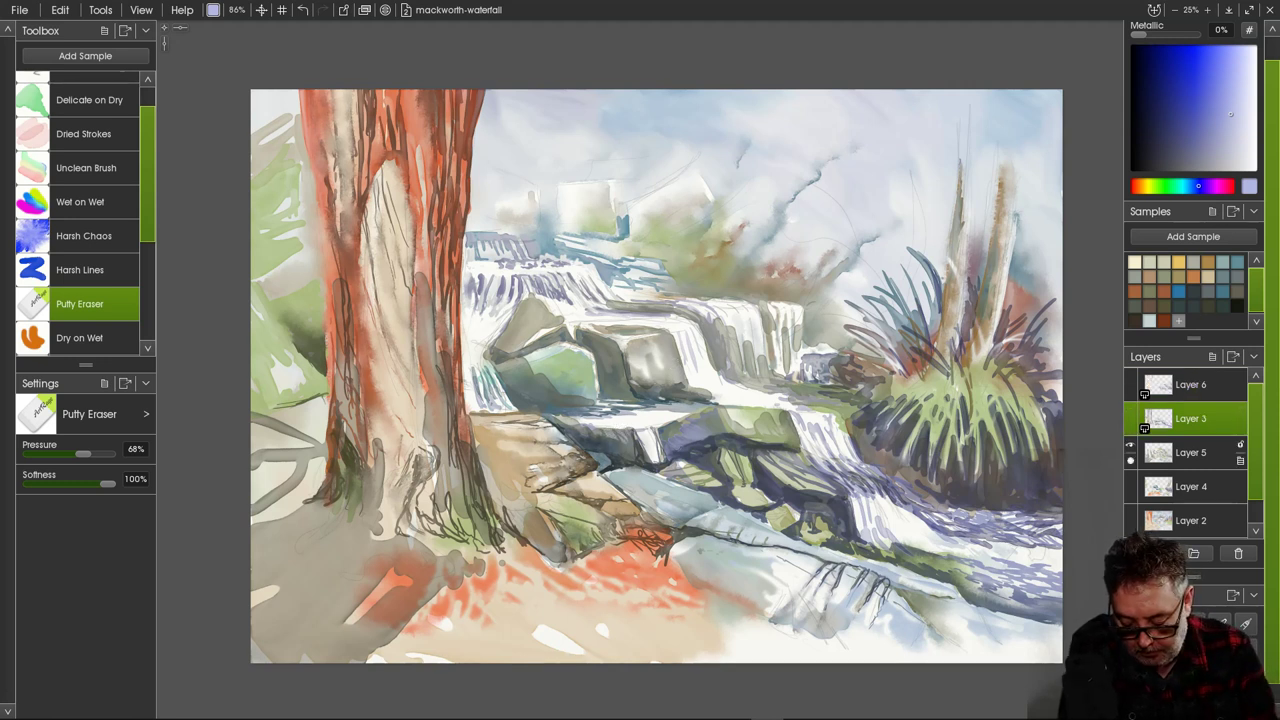
pyautogui.click(1200, 453)
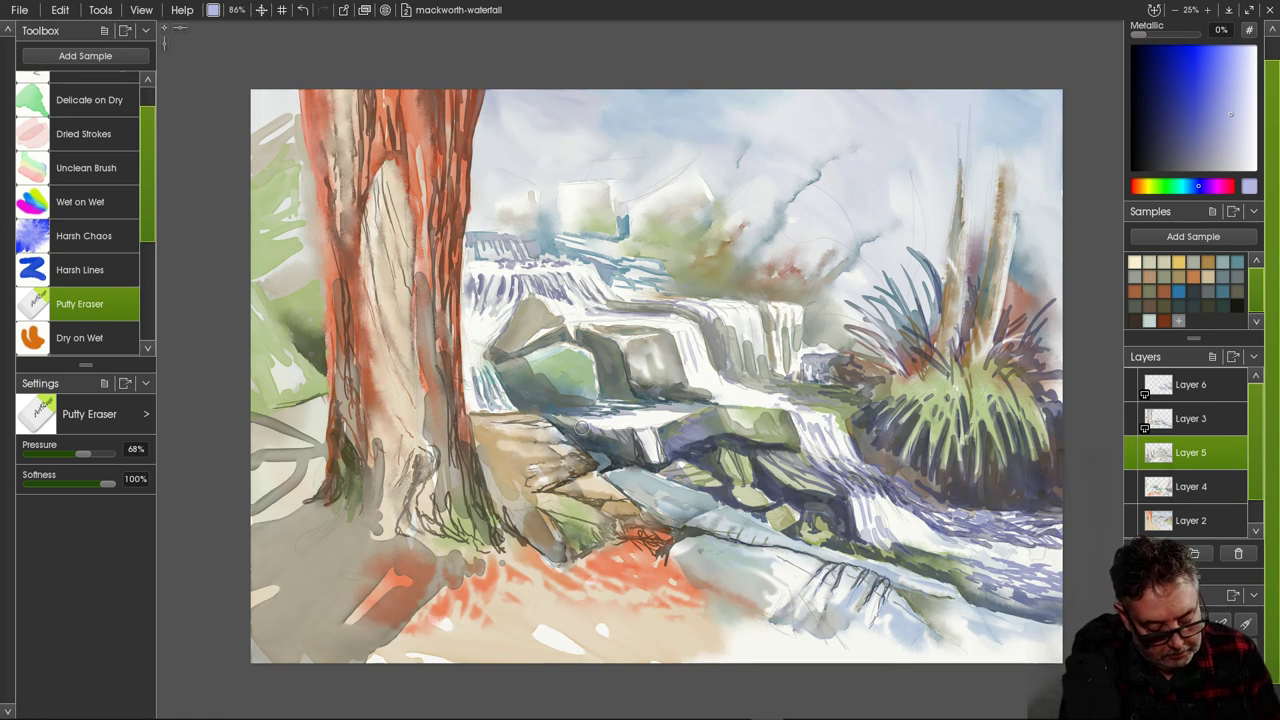
pyautogui.click(1200, 486)
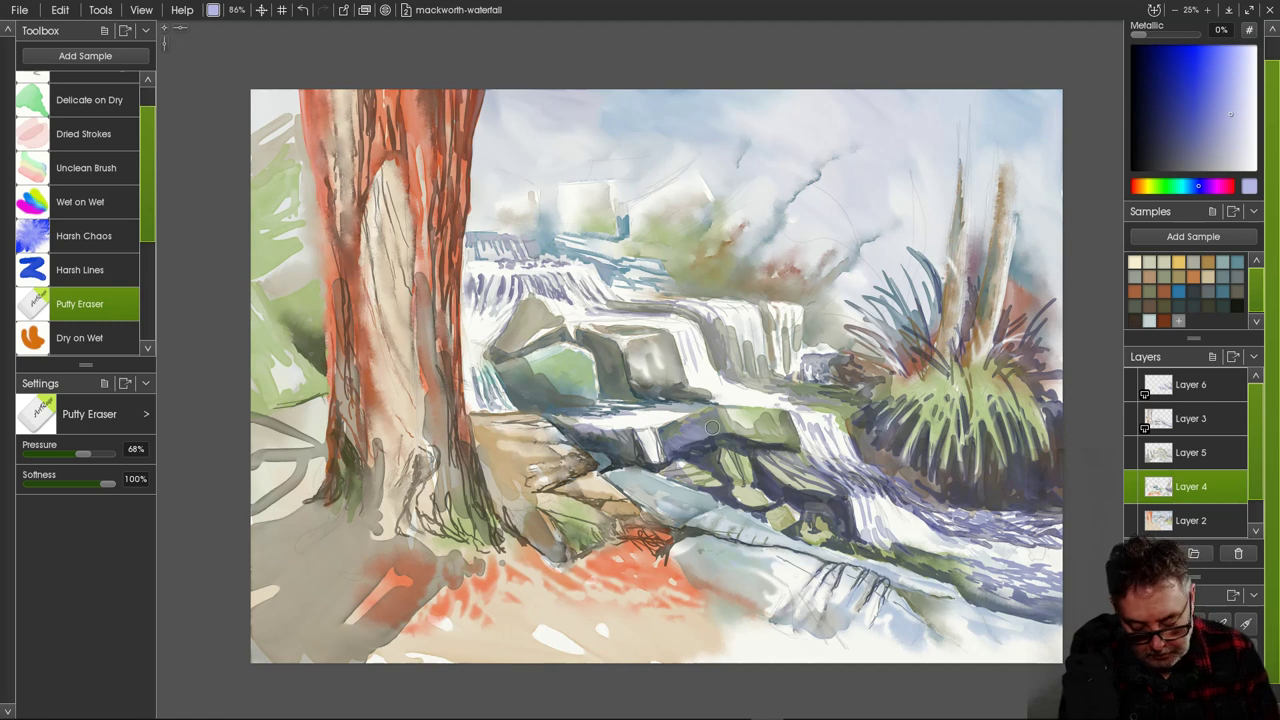
pyautogui.click(1190, 520)
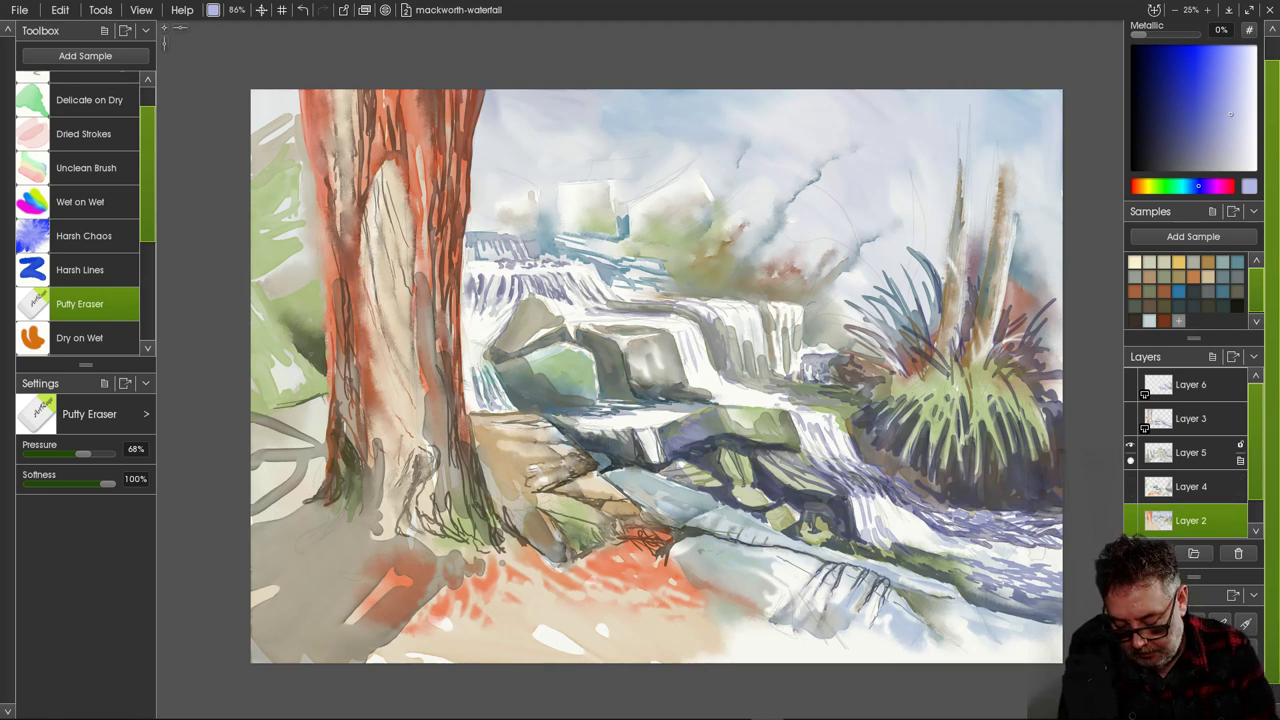
pyautogui.click(1190, 452)
pyautogui.click(1190, 486)
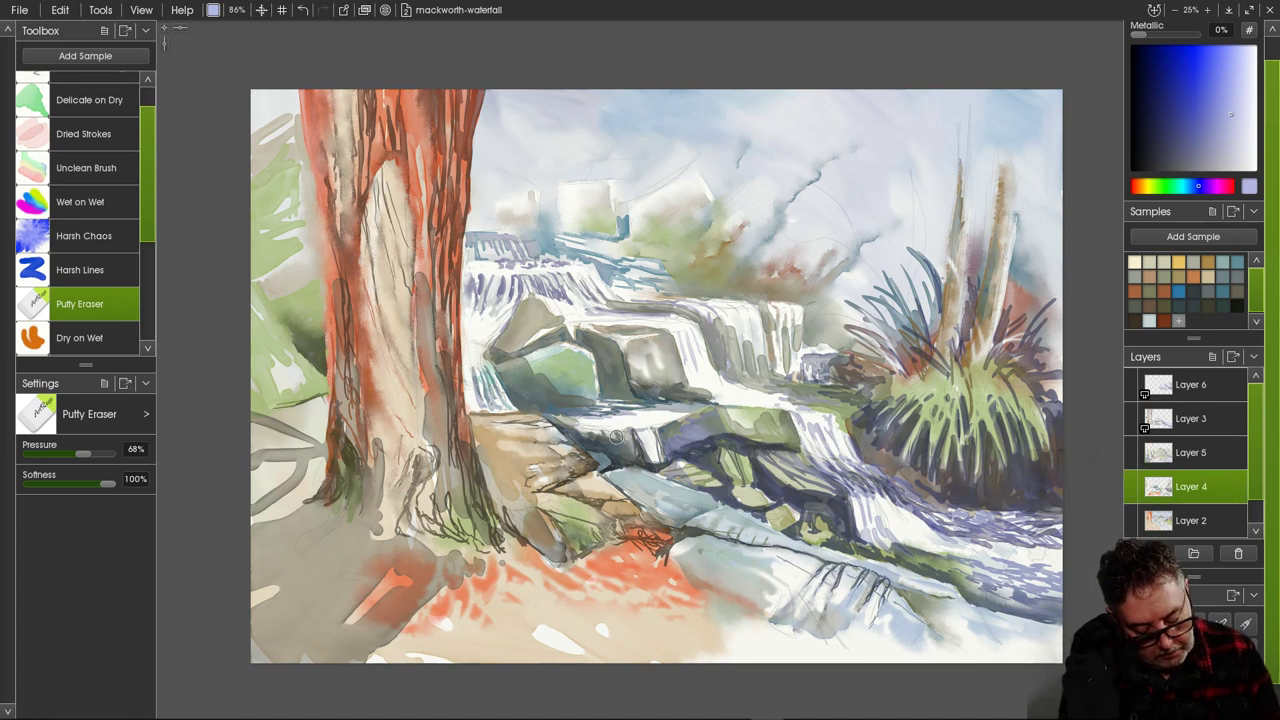
# Brighten the small cascade further by erasing remaining paint on Layers 5, 3, 6 and 4.
pyautogui.click(1190, 452)
pyautogui.moveTo(634, 428); pyautogui.dragTo(606, 424)
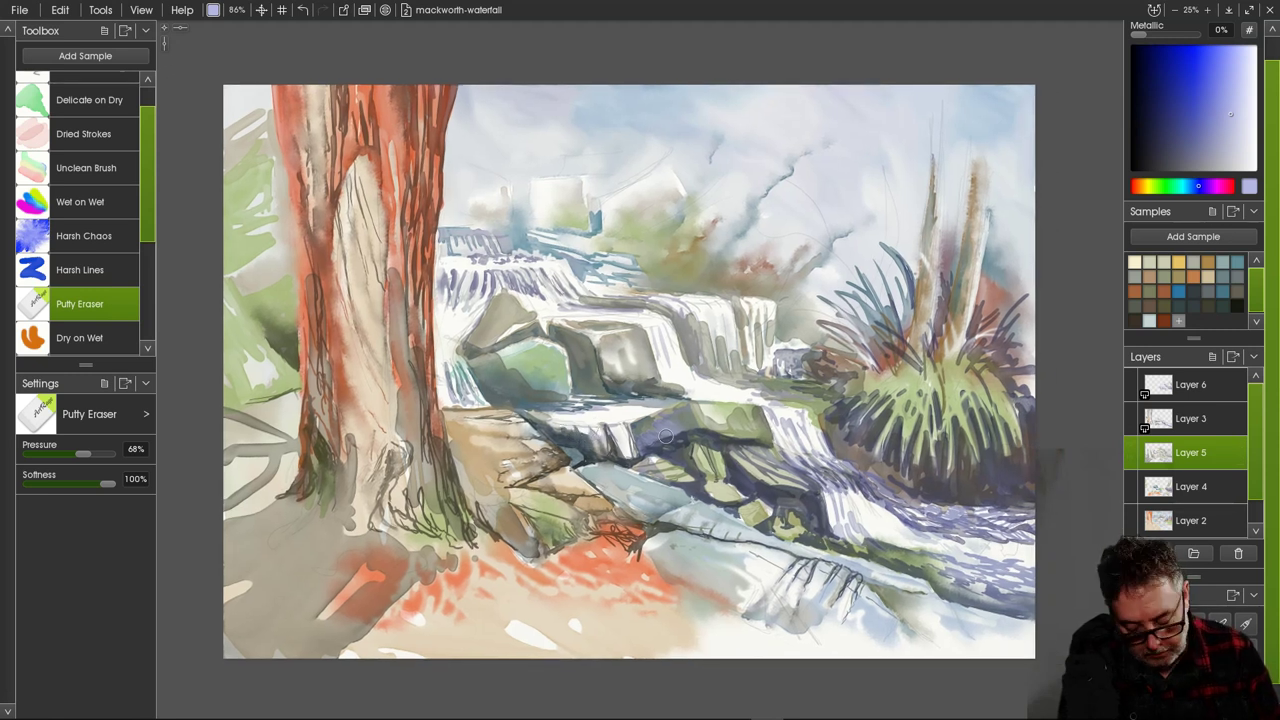
pyautogui.click(1190, 418)
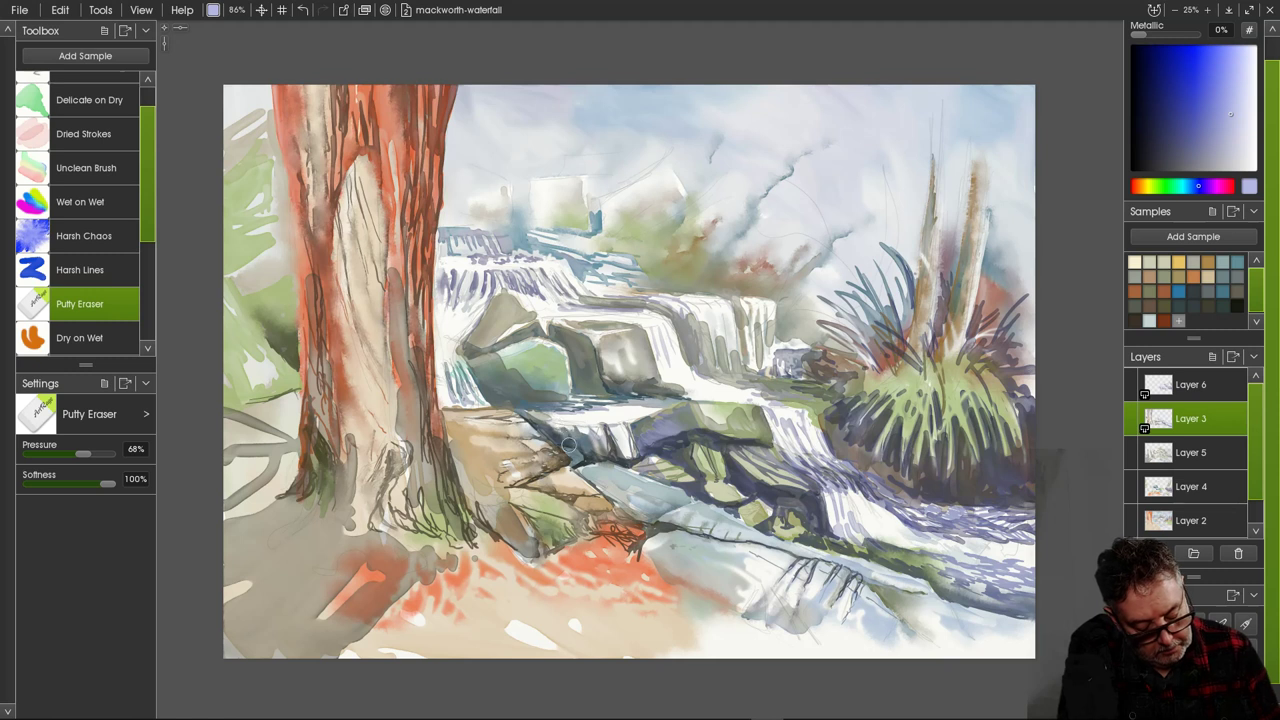
pyautogui.click(1190, 384)
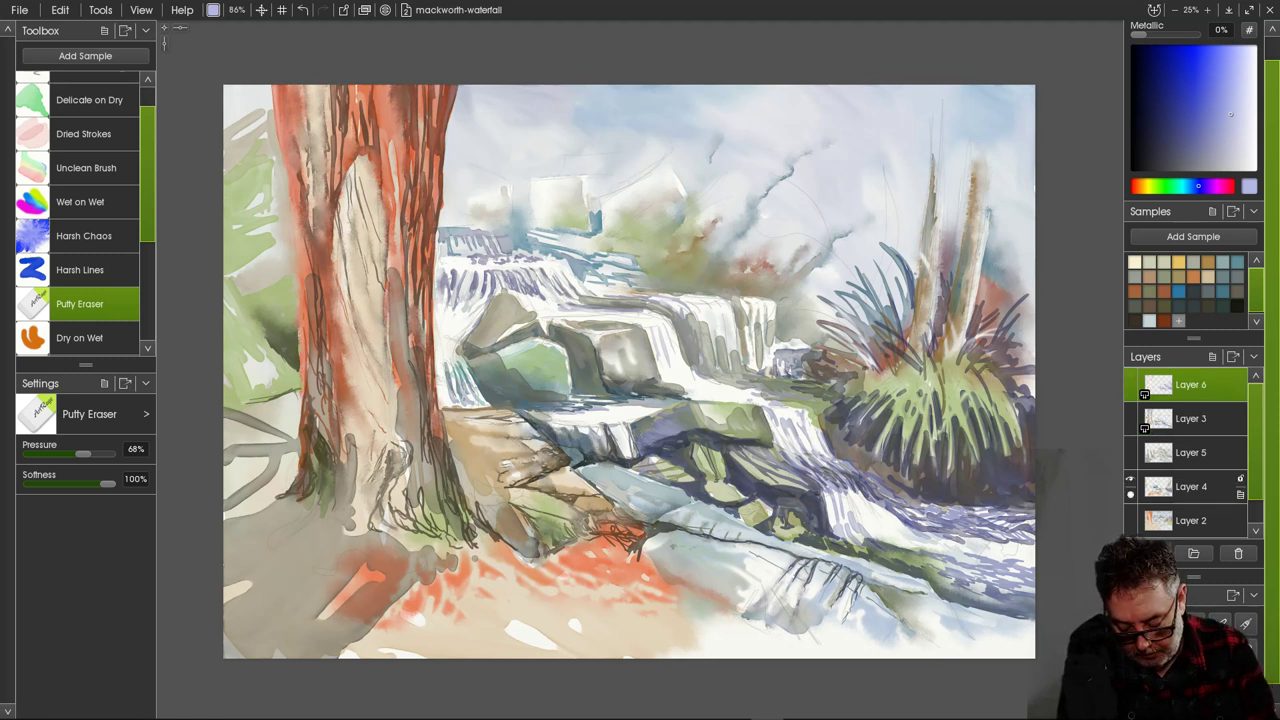
pyautogui.click(1190, 486)
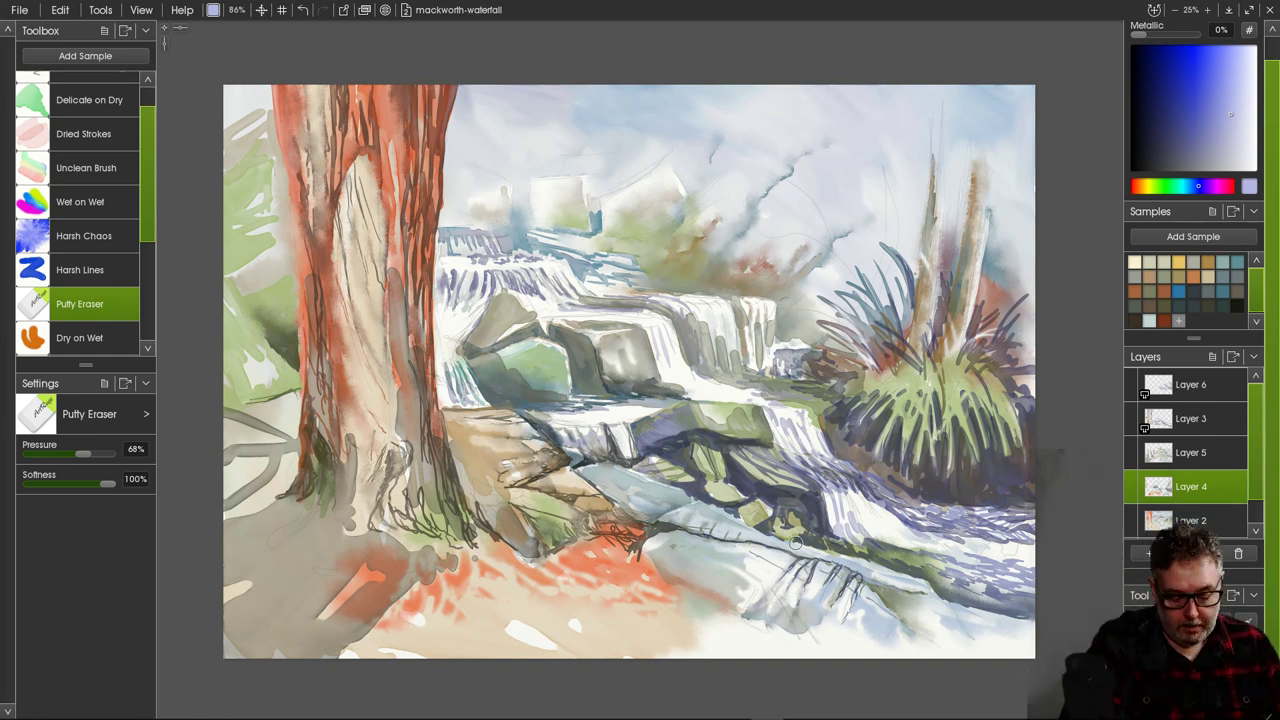
# On Layer 6, glaze dark blue-violet shadows over the boulders and rock faces beside the upper falls, using Delicate on Dry at 300% size.
pyautogui.click(1190, 384)
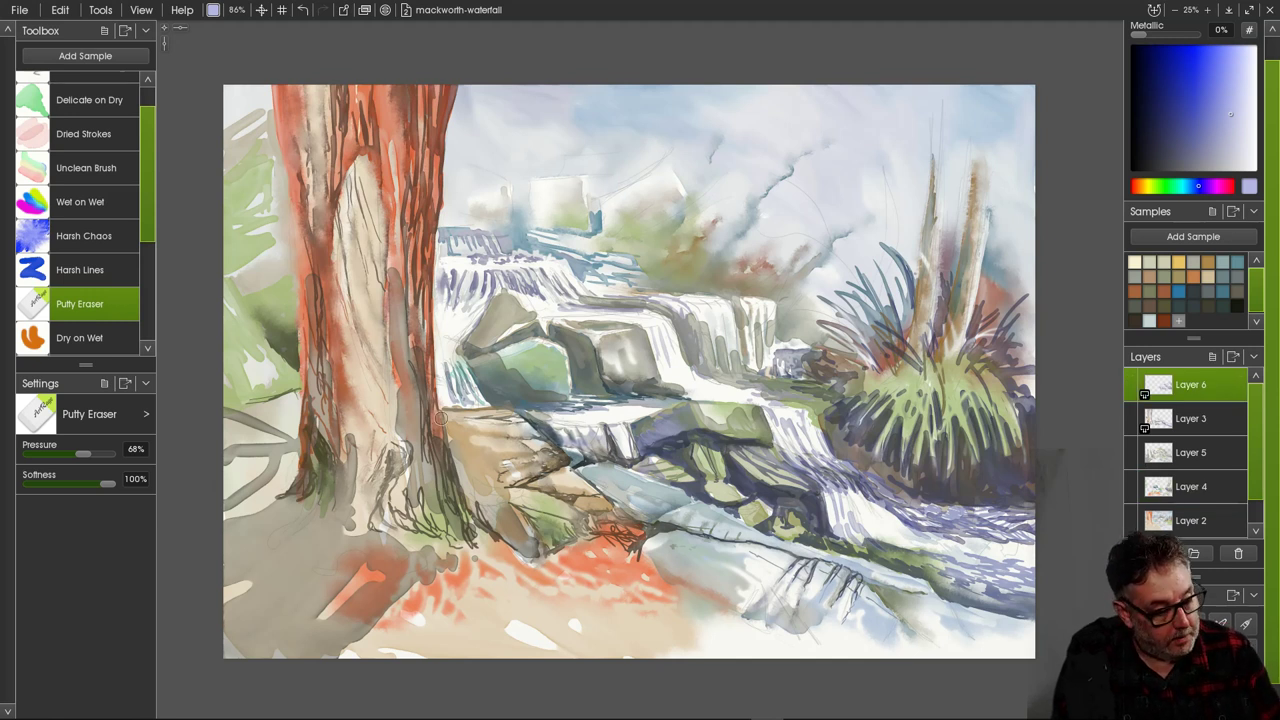
pyautogui.click(89, 100)
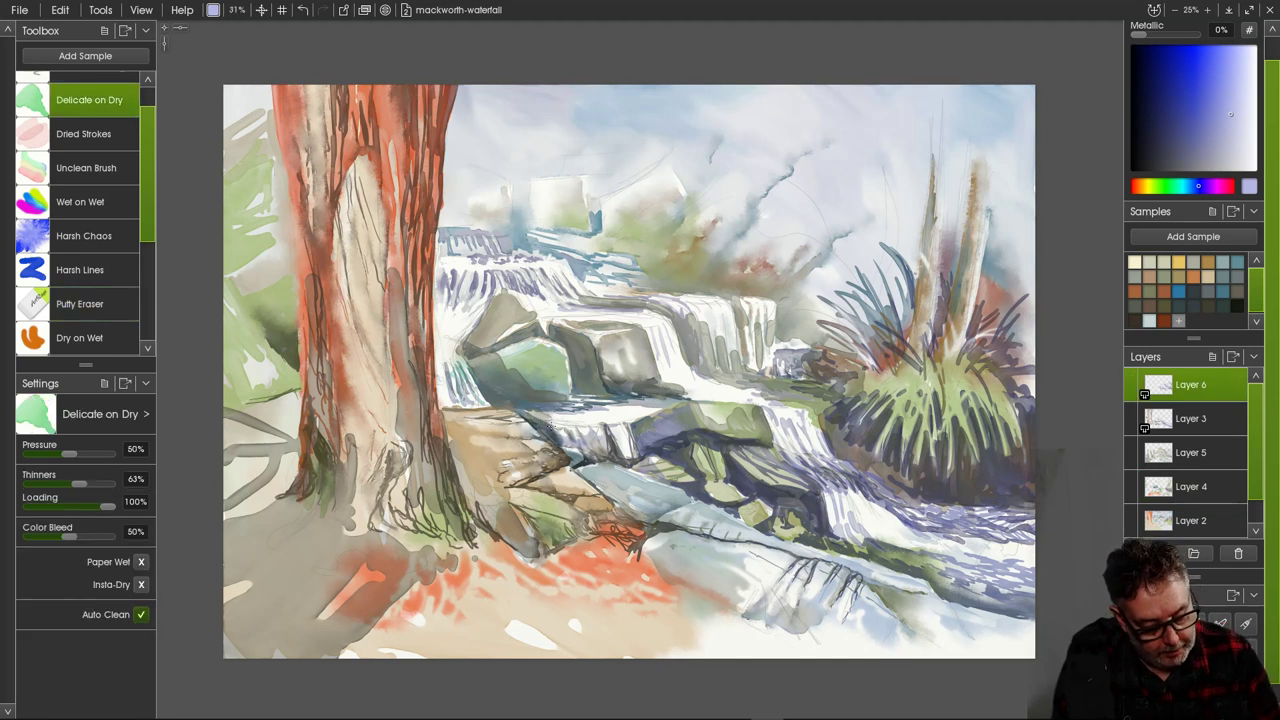
pyautogui.click(1180, 134)
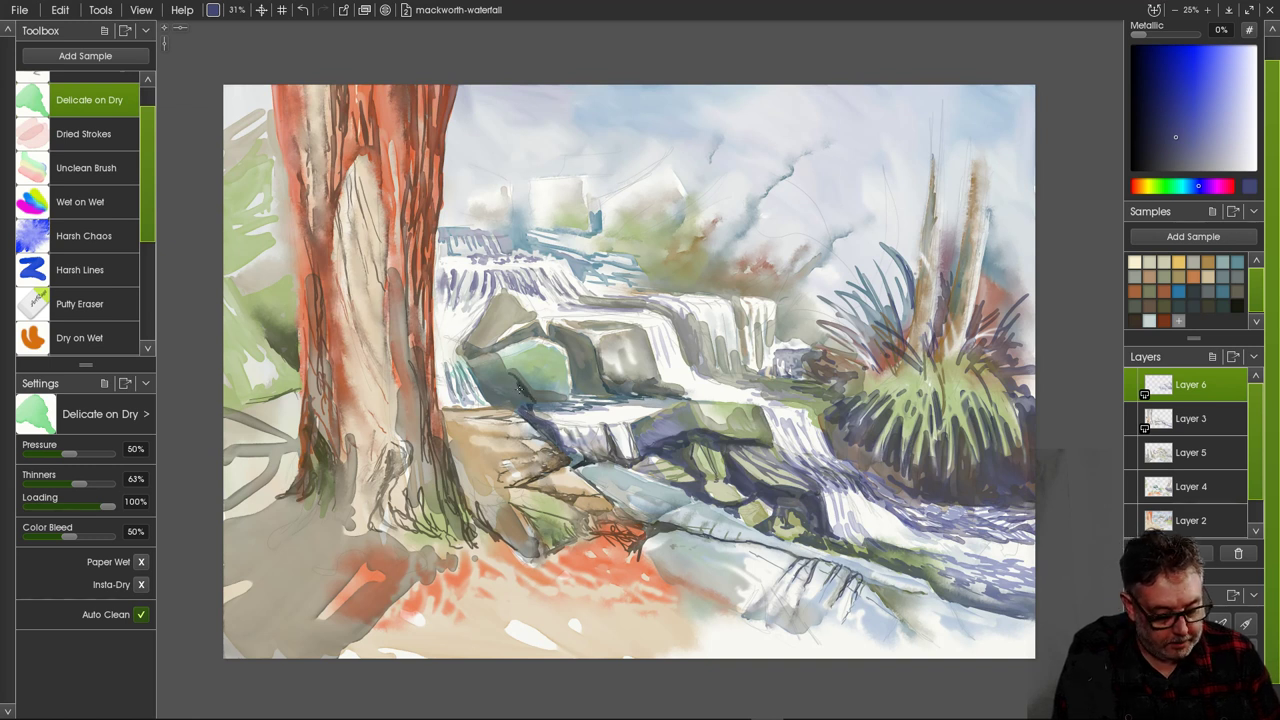
pyautogui.click(236, 10)
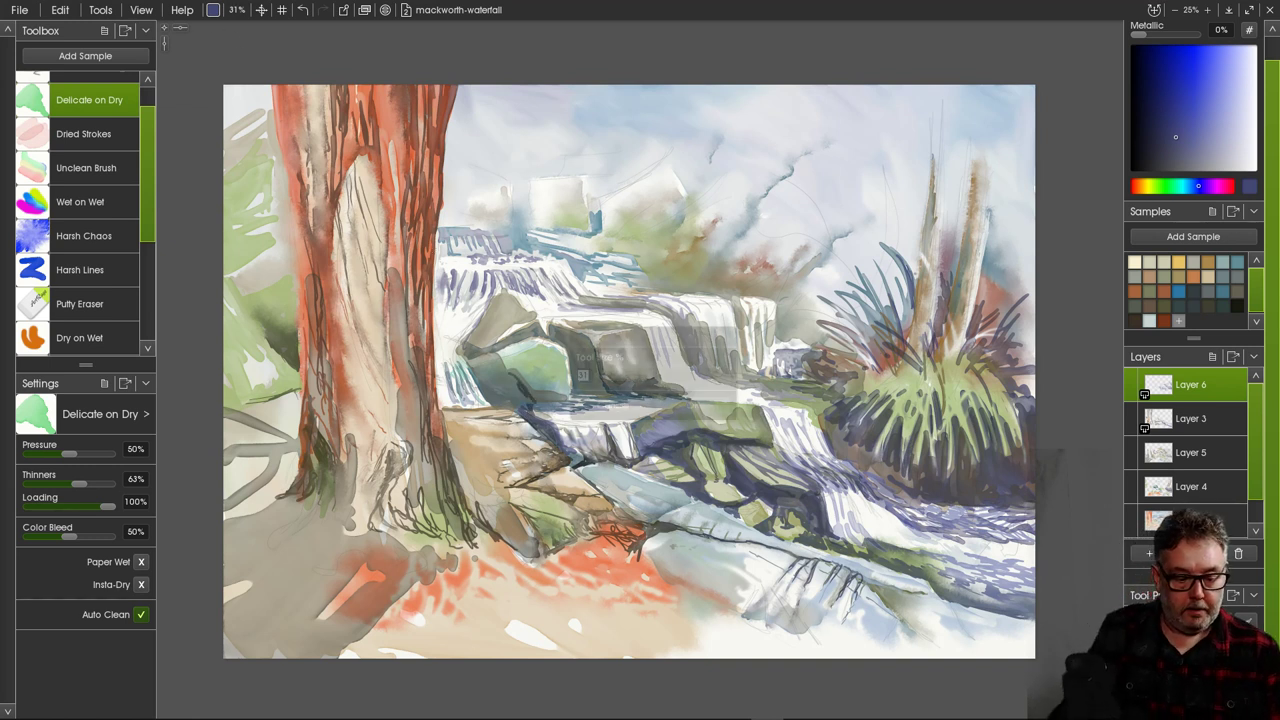
pyautogui.write('3')
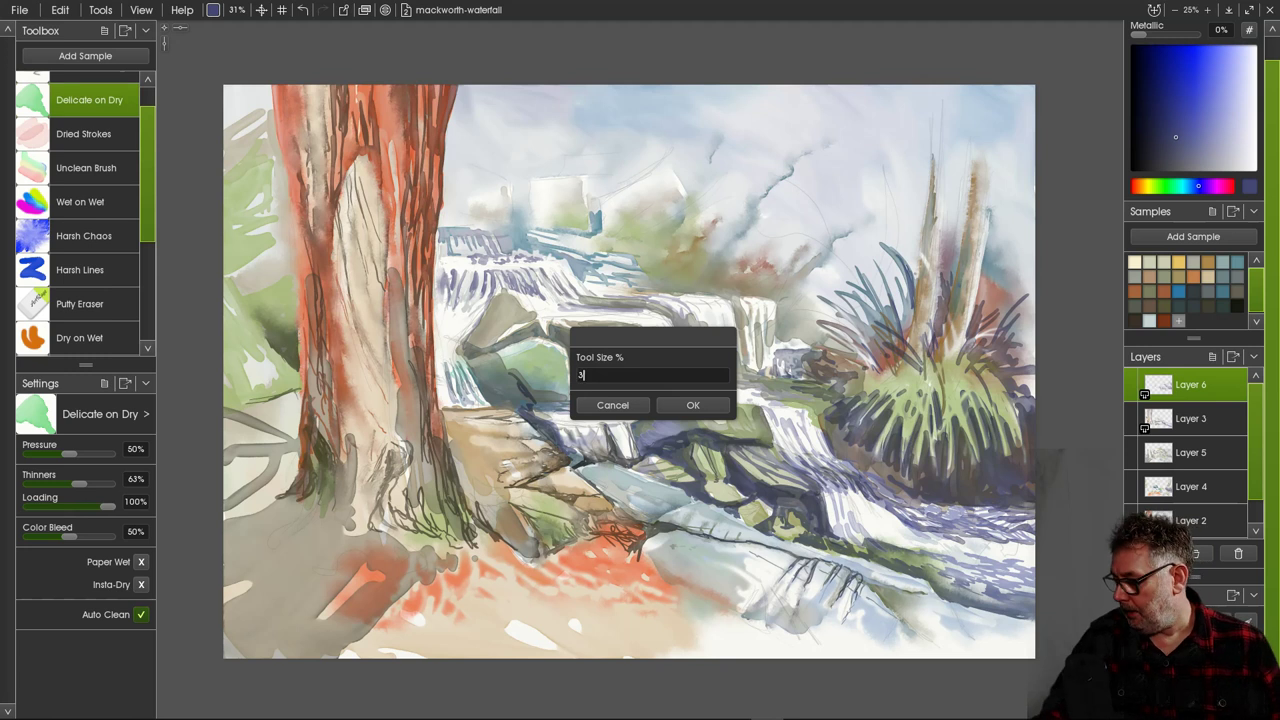
pyautogui.write('00')
pyautogui.press('Return')
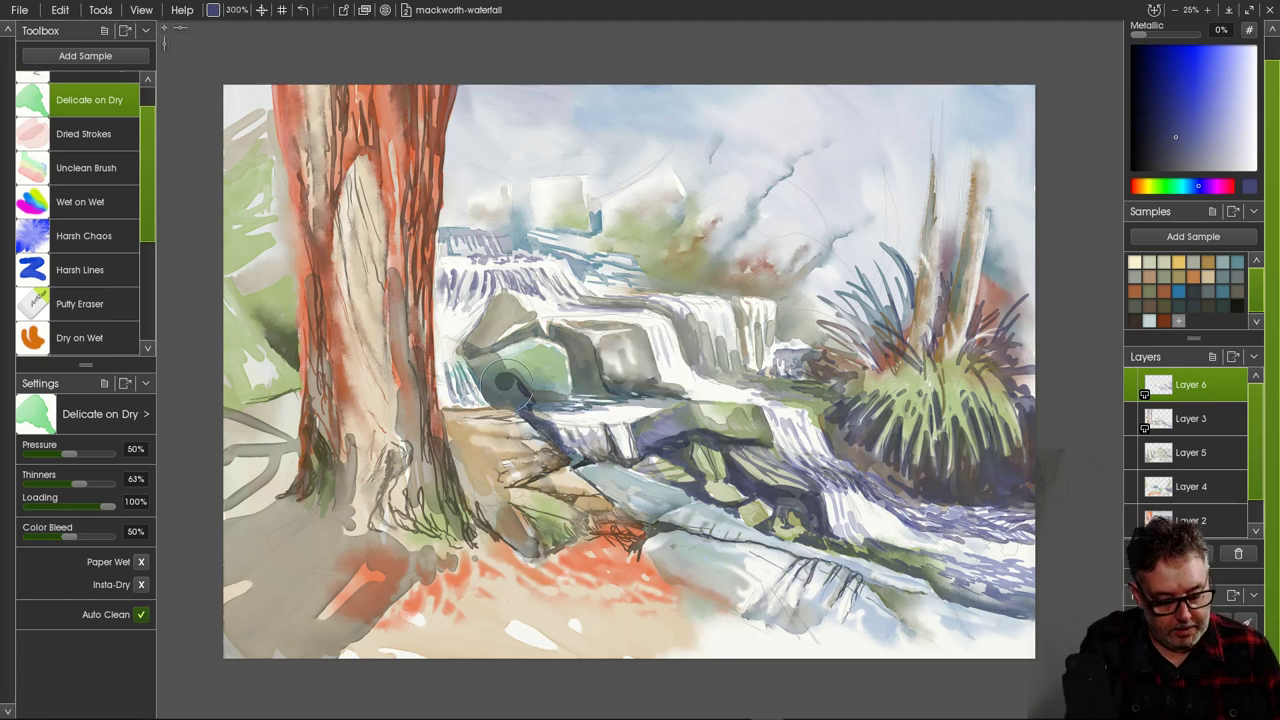
pyautogui.moveTo(505, 393)
pyautogui.mouseDown()
pyautogui.moveTo(575, 403)
pyautogui.moveTo(493, 391)
pyautogui.moveTo(479, 373)
pyautogui.moveTo(496, 398)
pyautogui.mouseUp()
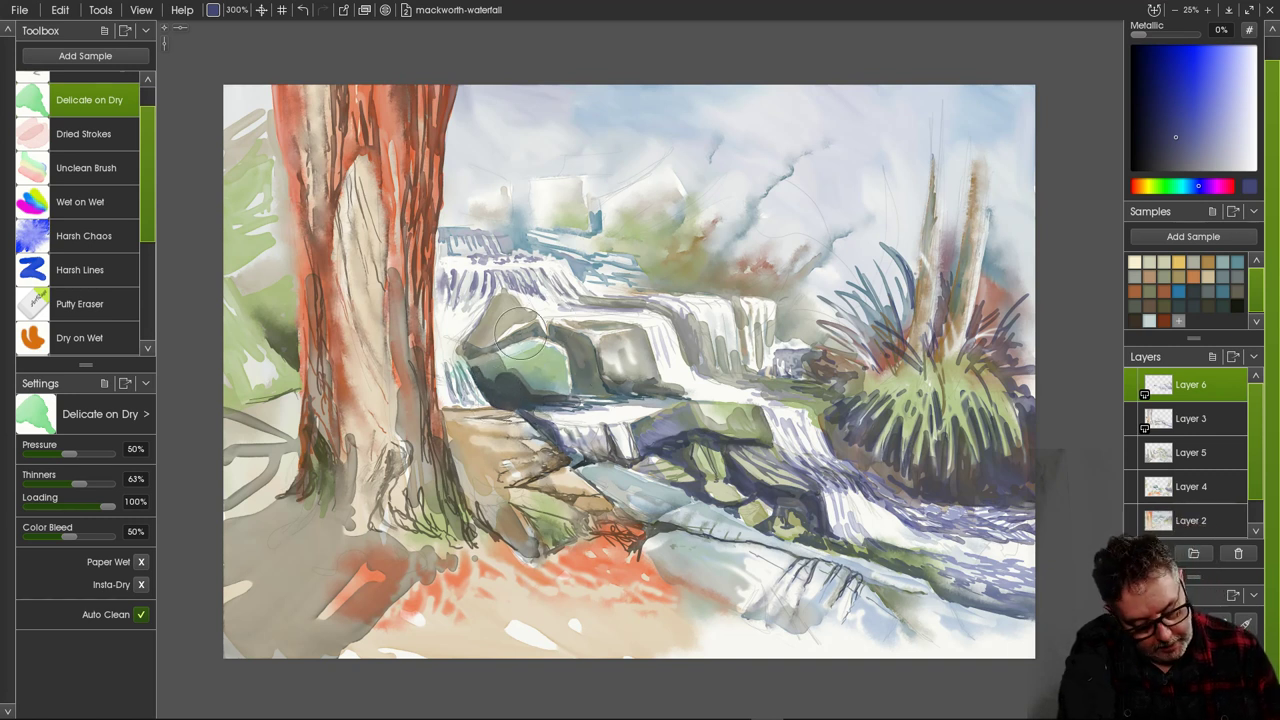
pyautogui.moveTo(500, 345)
pyautogui.mouseDown()
pyautogui.moveTo(471, 359)
pyautogui.moveTo(526, 369)
pyautogui.moveTo(584, 363)
pyautogui.moveTo(578, 354)
pyautogui.moveTo(604, 390)
pyautogui.moveTo(581, 391)
pyautogui.moveTo(647, 389)
pyautogui.moveTo(619, 391)
pyautogui.moveTo(644, 379)
pyautogui.moveTo(678, 389)
pyautogui.moveTo(663, 395)
pyautogui.moveTo(679, 390)
pyautogui.moveTo(678, 325)
pyautogui.moveTo(686, 393)
pyautogui.moveTo(656, 410)
pyautogui.moveTo(662, 313)
pyautogui.moveTo(683, 347)
pyautogui.moveTo(660, 346)
pyautogui.moveTo(680, 327)
pyautogui.moveTo(669, 313)
pyautogui.moveTo(682, 329)
pyautogui.moveTo(681, 318)
pyautogui.moveTo(699, 367)
pyautogui.moveTo(694, 358)
pyautogui.moveTo(715, 358)
pyautogui.moveTo(706, 345)
pyautogui.moveTo(720, 374)
pyautogui.moveTo(694, 362)
pyautogui.moveTo(691, 344)
pyautogui.moveTo(697, 367)
pyautogui.moveTo(721, 352)
pyautogui.moveTo(741, 370)
pyautogui.moveTo(738, 347)
pyautogui.moveTo(750, 374)
pyautogui.moveTo(752, 338)
pyautogui.moveTo(775, 372)
pyautogui.mouseUp()
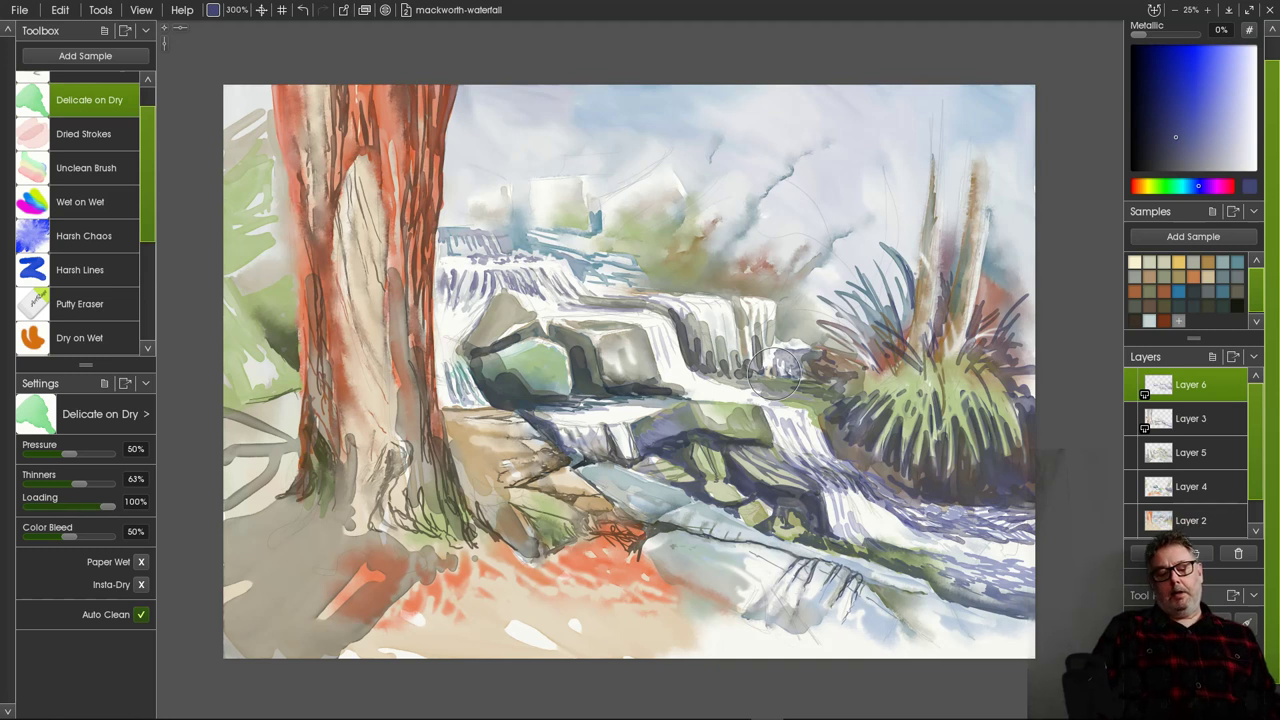
# Shade the left side of the tree trunk and the ground at its left base with broad dark blue-violet strokes.
pyautogui.moveTo(590, 362)
pyautogui.mouseDown()
pyautogui.moveTo(644, 403)
pyautogui.moveTo(617, 386)
pyautogui.moveTo(685, 392)
pyautogui.moveTo(662, 382)
pyautogui.moveTo(646, 400)
pyautogui.moveTo(718, 439)
pyautogui.moveTo(665, 437)
pyautogui.moveTo(689, 414)
pyautogui.moveTo(692, 434)
pyautogui.moveTo(670, 432)
pyautogui.moveTo(653, 496)
pyautogui.moveTo(638, 428)
pyautogui.moveTo(662, 453)
pyautogui.moveTo(522, 484)
pyautogui.moveTo(500, 461)
pyautogui.moveTo(552, 441)
pyautogui.moveTo(540, 426)
pyautogui.moveTo(565, 448)
pyautogui.moveTo(536, 439)
pyautogui.moveTo(563, 453)
pyautogui.moveTo(530, 501)
pyautogui.moveTo(470, 490)
pyautogui.mouseUp()
pyautogui.moveTo(298, 515)
pyautogui.mouseDown()
pyautogui.moveTo(340, 505)
pyautogui.moveTo(318, 520)
pyautogui.moveTo(300, 490)
pyautogui.moveTo(245, 530)
pyautogui.moveTo(250, 555)
pyautogui.moveTo(222, 590)
pyautogui.moveTo(285, 575)
pyautogui.moveTo(225, 630)
pyautogui.moveTo(330, 553)
pyautogui.moveTo(316, 302)
pyautogui.moveTo(336, 410)
pyautogui.moveTo(322, 385)
pyautogui.moveTo(308, 478)
pyautogui.moveTo(310, 230)
pyautogui.moveTo(310, 290)
pyautogui.moveTo(330, 145)
pyautogui.moveTo(320, 100)
pyautogui.moveTo(312, 180)
pyautogui.moveTo(290, 95)
pyautogui.moveTo(318, 200)
pyautogui.moveTo(300, 400)
pyautogui.moveTo(288, 200)
pyautogui.moveTo(312, 295)
pyautogui.moveTo(355, 165)
pyautogui.moveTo(325, 210)
pyautogui.mouseUp()
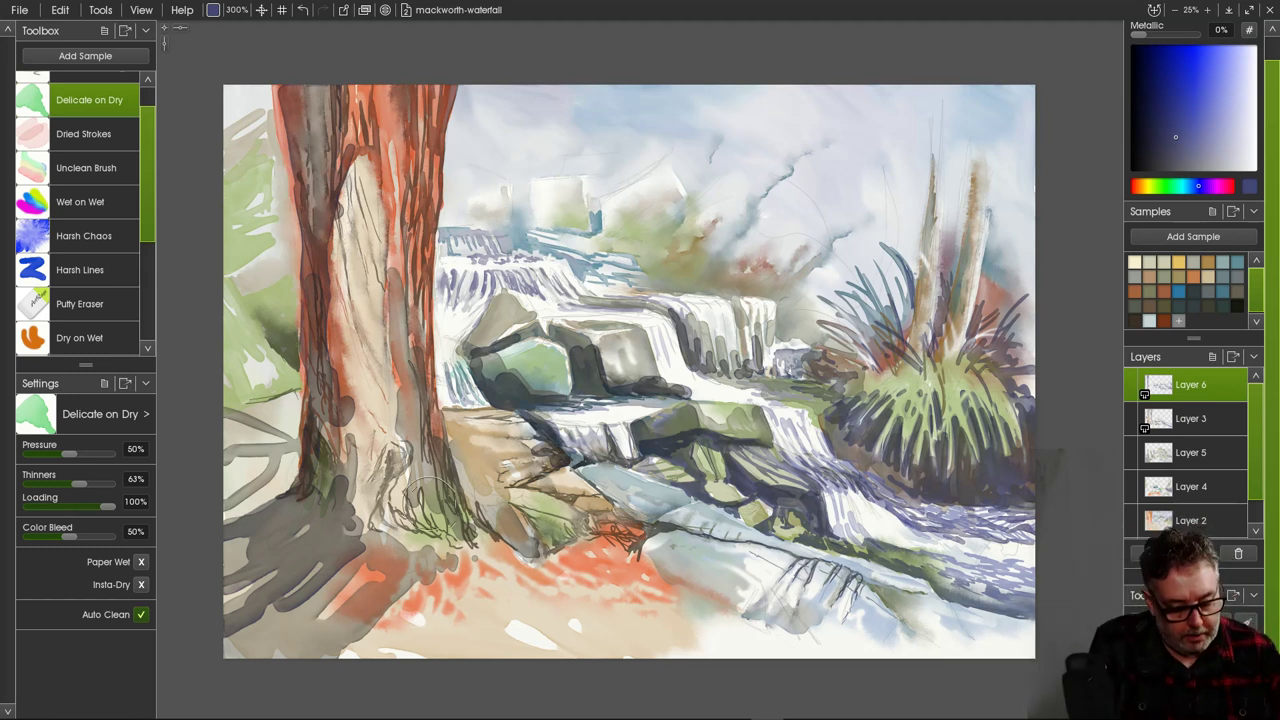
# Paint branching cast shadows from the trunk base across the foreground path, and soften their edges with Harsh Chaos.
pyautogui.moveTo(425, 495)
pyautogui.mouseDown()
pyautogui.moveTo(463, 542)
pyautogui.moveTo(452, 560)
pyautogui.moveTo(447, 507)
pyautogui.moveTo(438, 520)
pyautogui.moveTo(424, 472)
pyautogui.moveTo(450, 571)
pyautogui.moveTo(438, 517)
pyautogui.moveTo(551, 618)
pyautogui.moveTo(645, 650)
pyautogui.mouseUp()
pyautogui.moveTo(447, 545); pyautogui.dragTo(522, 678)
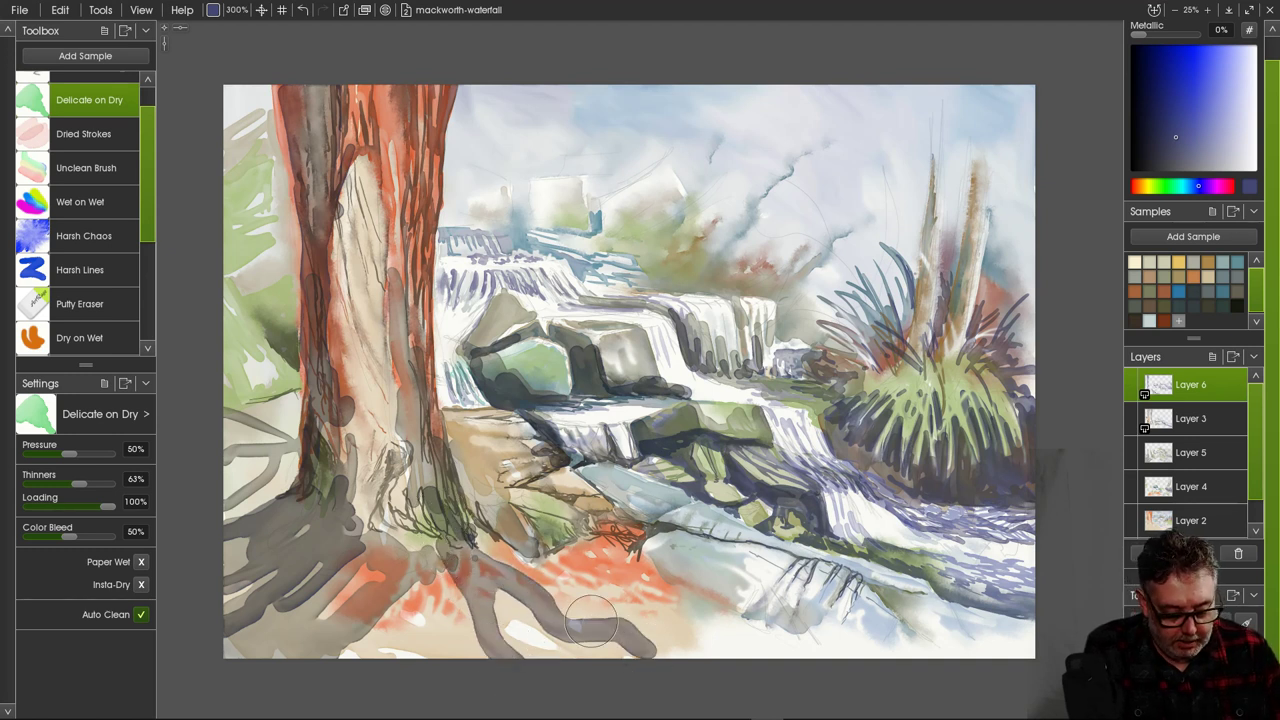
pyautogui.moveTo(592, 621); pyautogui.dragTo(704, 675)
pyautogui.moveTo(438, 509); pyautogui.dragTo(543, 567)
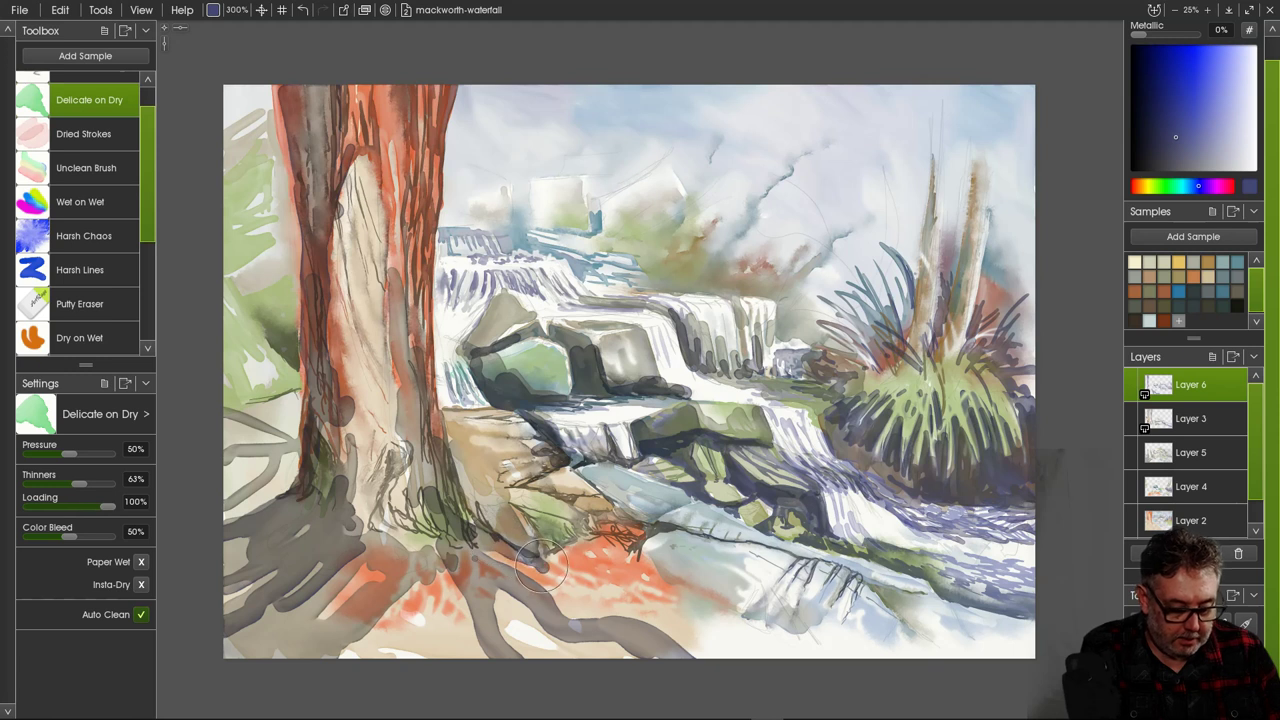
pyautogui.moveTo(455, 532)
pyautogui.mouseDown()
pyautogui.moveTo(543, 597)
pyautogui.moveTo(521, 567)
pyautogui.moveTo(536, 569)
pyautogui.moveTo(606, 621)
pyautogui.mouseUp()
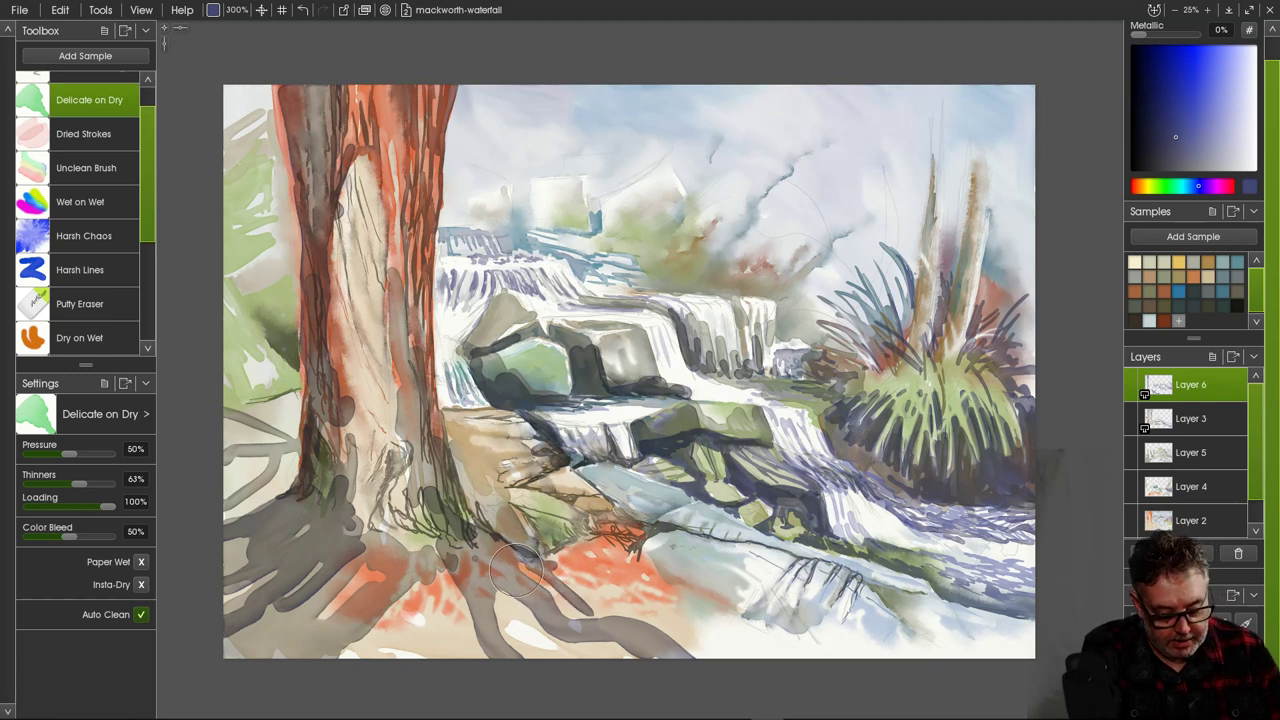
pyautogui.moveTo(514, 604); pyautogui.dragTo(564, 692)
pyautogui.moveTo(570, 622)
pyautogui.mouseDown()
pyautogui.moveTo(659, 673)
pyautogui.moveTo(672, 670)
pyautogui.moveTo(648, 626)
pyautogui.moveTo(770, 660)
pyautogui.mouseUp()
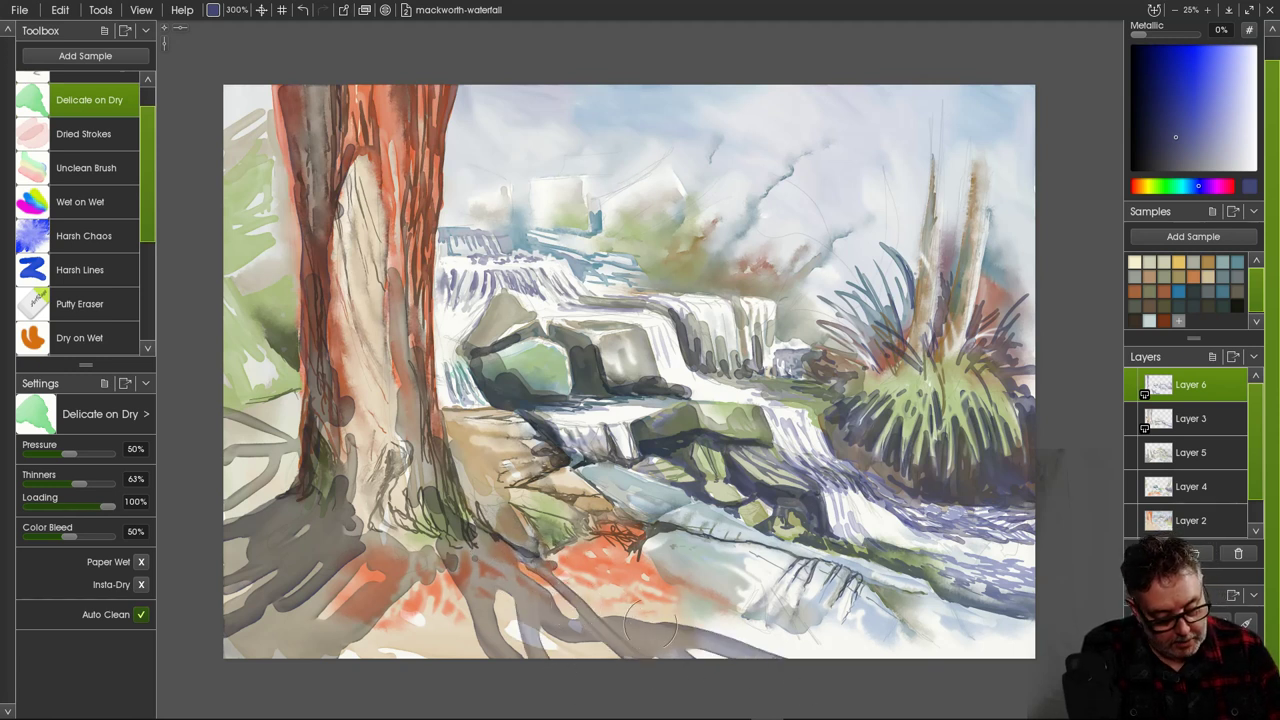
pyautogui.moveTo(450, 535); pyautogui.dragTo(417, 637)
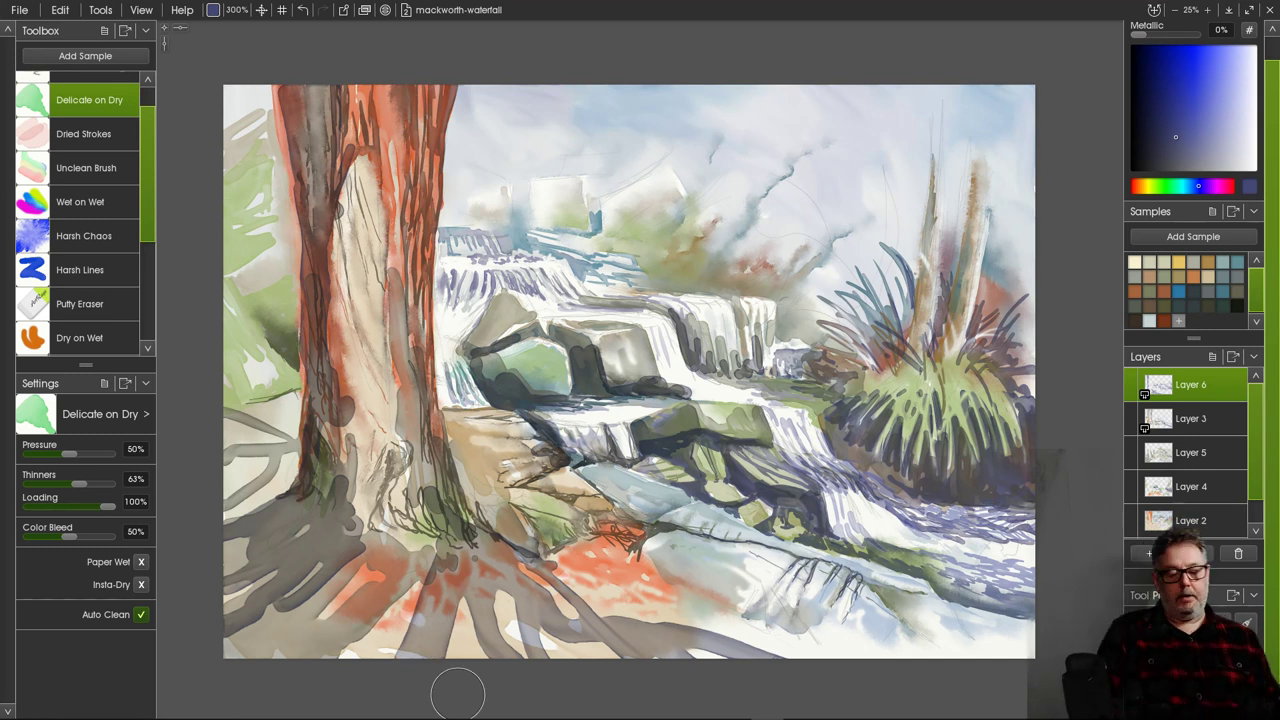
pyautogui.click(84, 236)
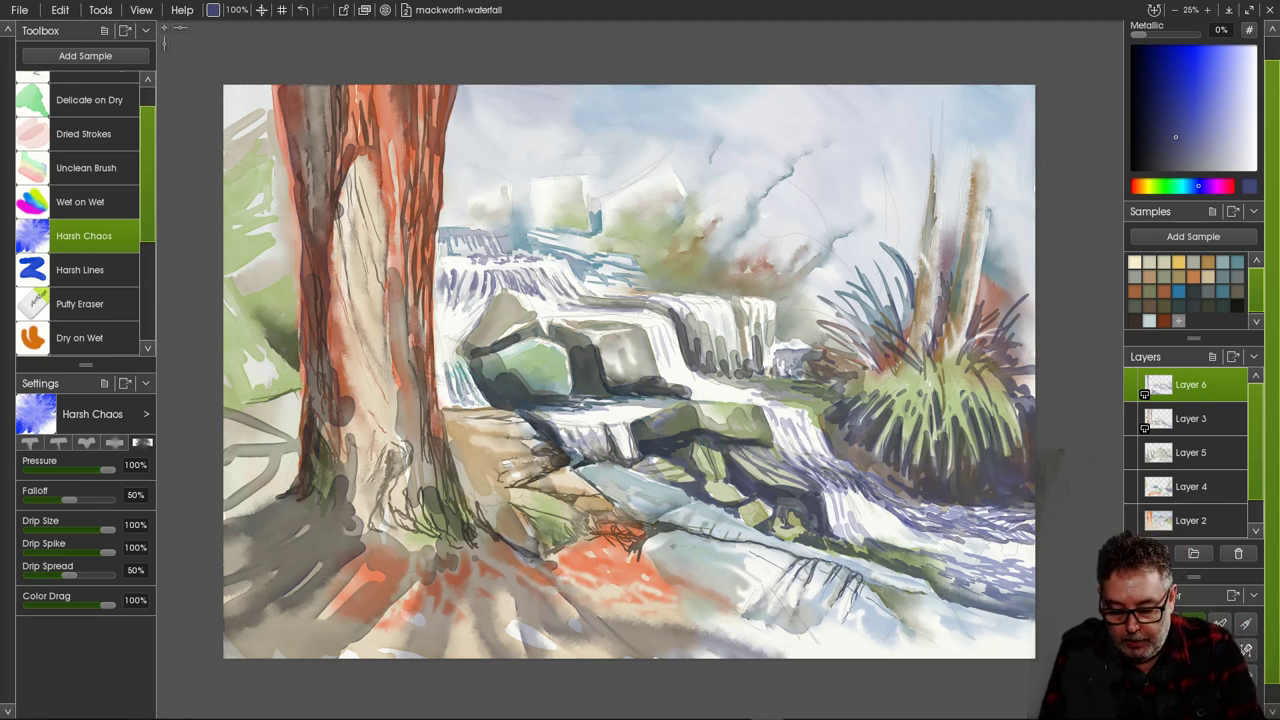
# Glaze the sloping stone slab and bank edge below the green rocks with sampled grey-blue, using Delicate on Dry at 300% size.
pyautogui.click(1237, 276)
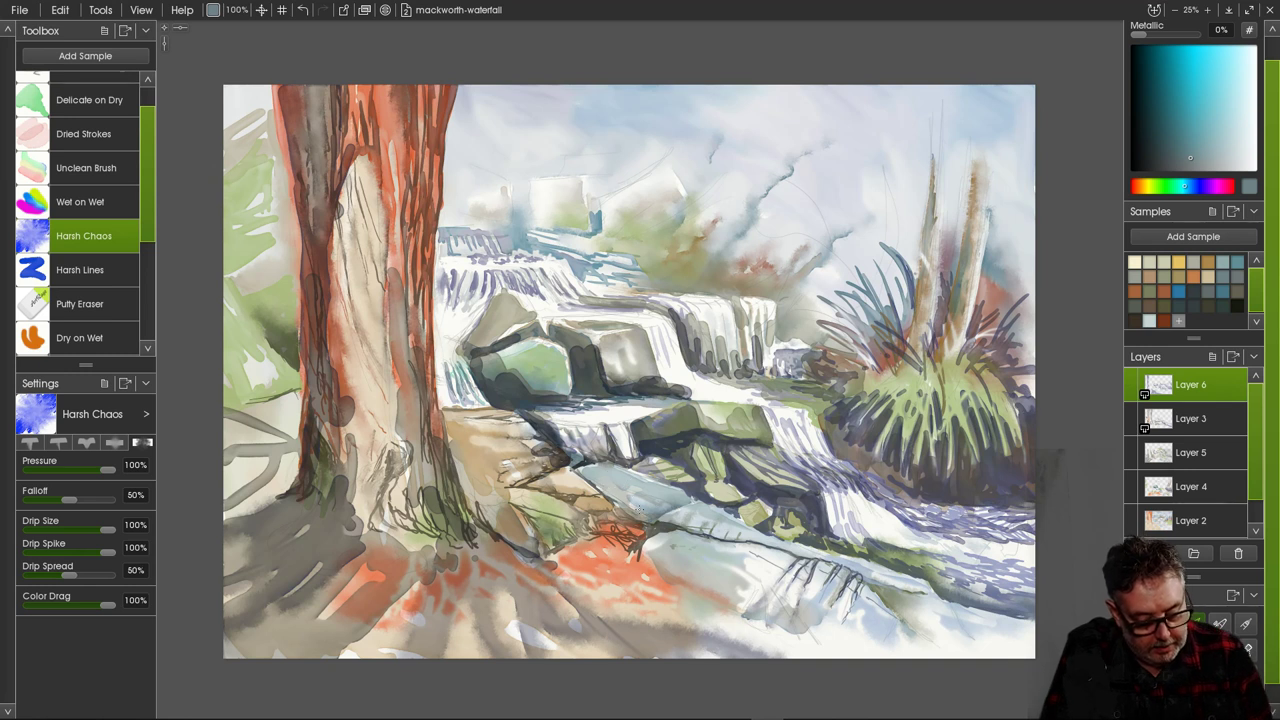
pyautogui.click(89, 100)
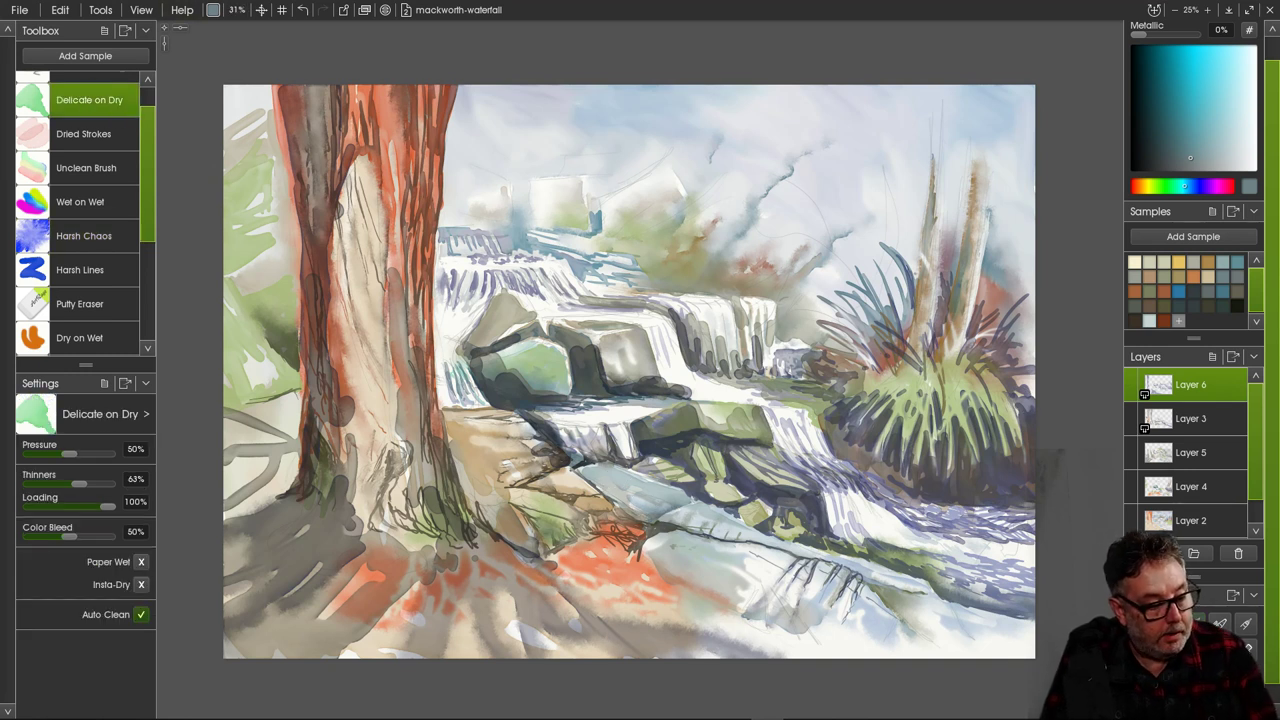
pyautogui.click(237, 10)
pyautogui.write('3')
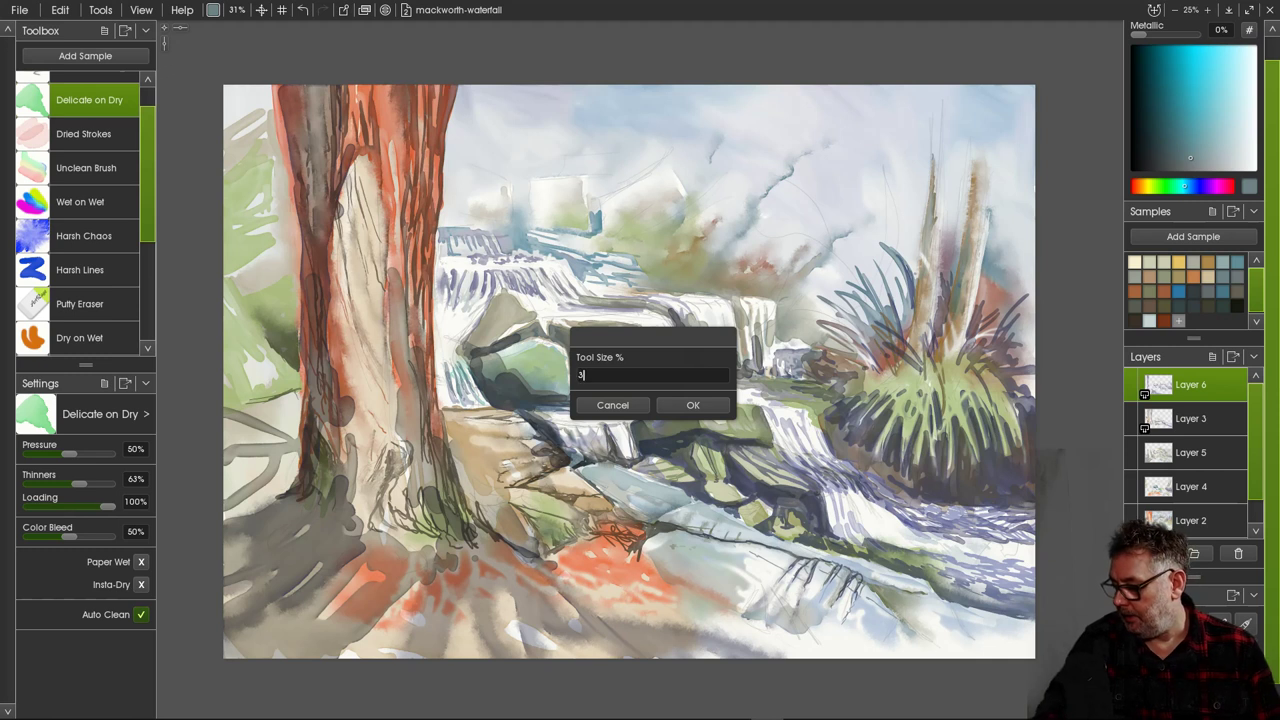
pyautogui.write('00')
pyautogui.press('Return')
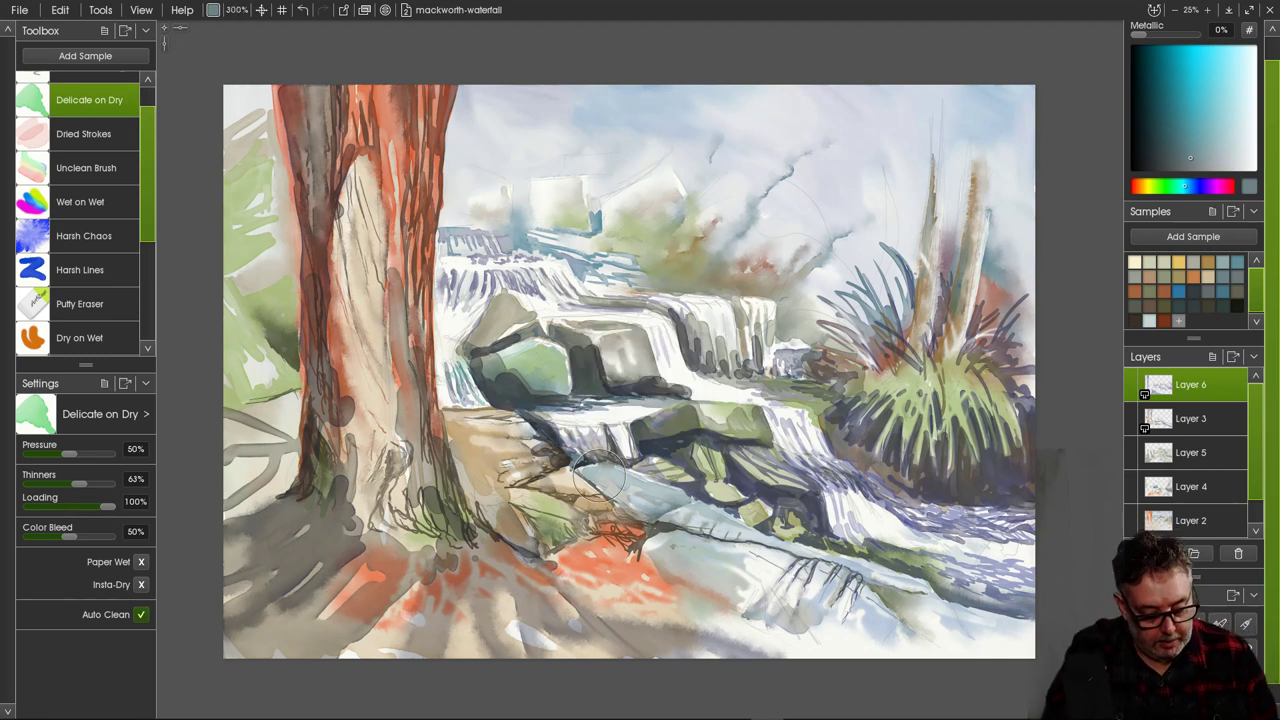
pyautogui.moveTo(599, 474)
pyautogui.mouseDown()
pyautogui.moveTo(633, 509)
pyautogui.moveTo(690, 498)
pyautogui.moveTo(580, 470)
pyautogui.moveTo(700, 535)
pyautogui.moveTo(714, 528)
pyautogui.moveTo(675, 525)
pyautogui.moveTo(745, 535)
pyautogui.moveTo(713, 540)
pyautogui.moveTo(815, 555)
pyautogui.moveTo(930, 600)
pyautogui.moveTo(880, 570)
pyautogui.moveTo(735, 532)
pyautogui.moveTo(570, 452)
pyautogui.mouseUp()
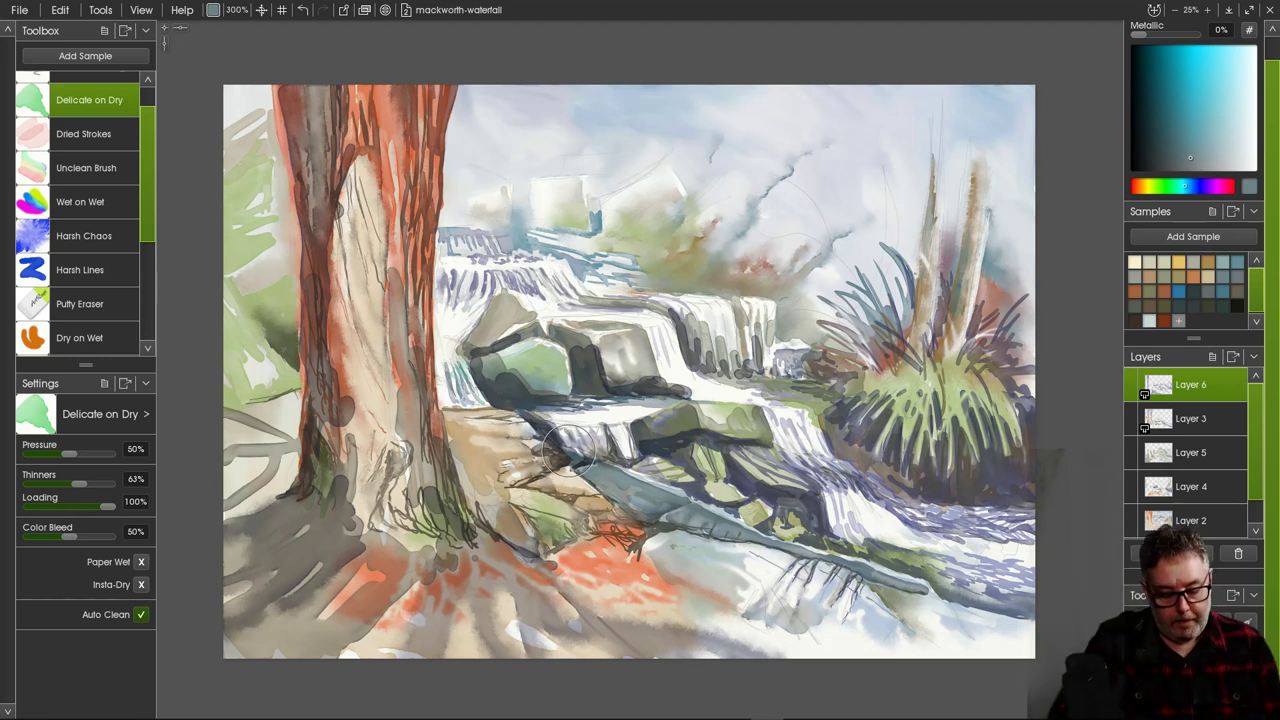
pyautogui.moveTo(684, 522)
pyautogui.mouseDown()
pyautogui.moveTo(700, 530)
pyautogui.moveTo(668, 532)
pyautogui.moveTo(645, 518)
pyautogui.moveTo(658, 508)
pyautogui.mouseUp()
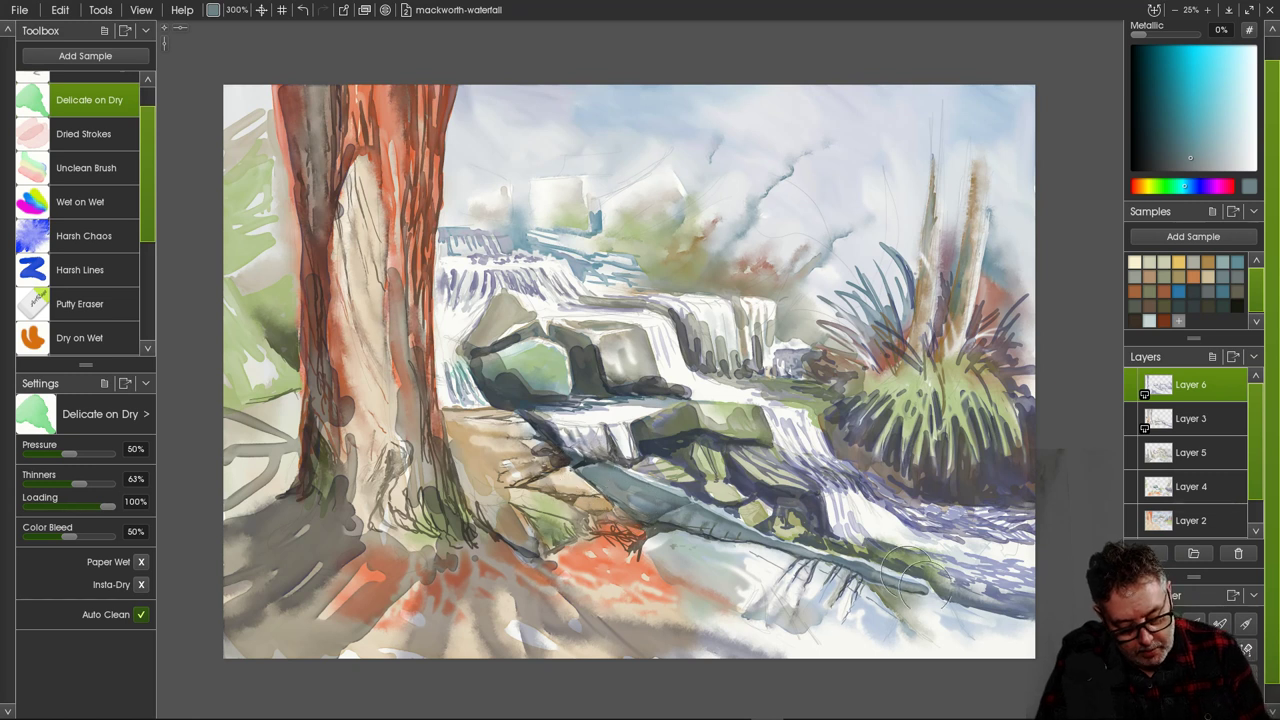
pyautogui.moveTo(915, 585); pyautogui.dragTo(975, 612)
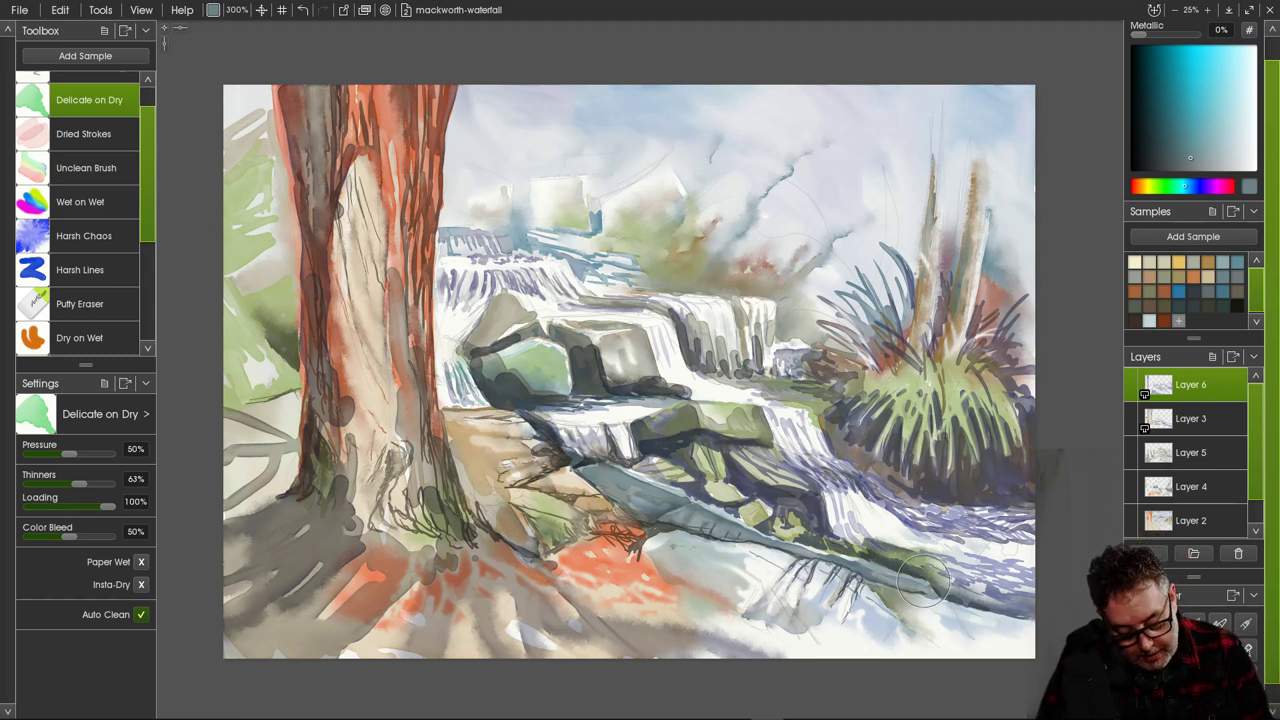
pyautogui.moveTo(922, 580)
pyautogui.mouseDown()
pyautogui.moveTo(878, 548)
pyautogui.moveTo(923, 560)
pyautogui.moveTo(857, 550)
pyautogui.mouseUp()
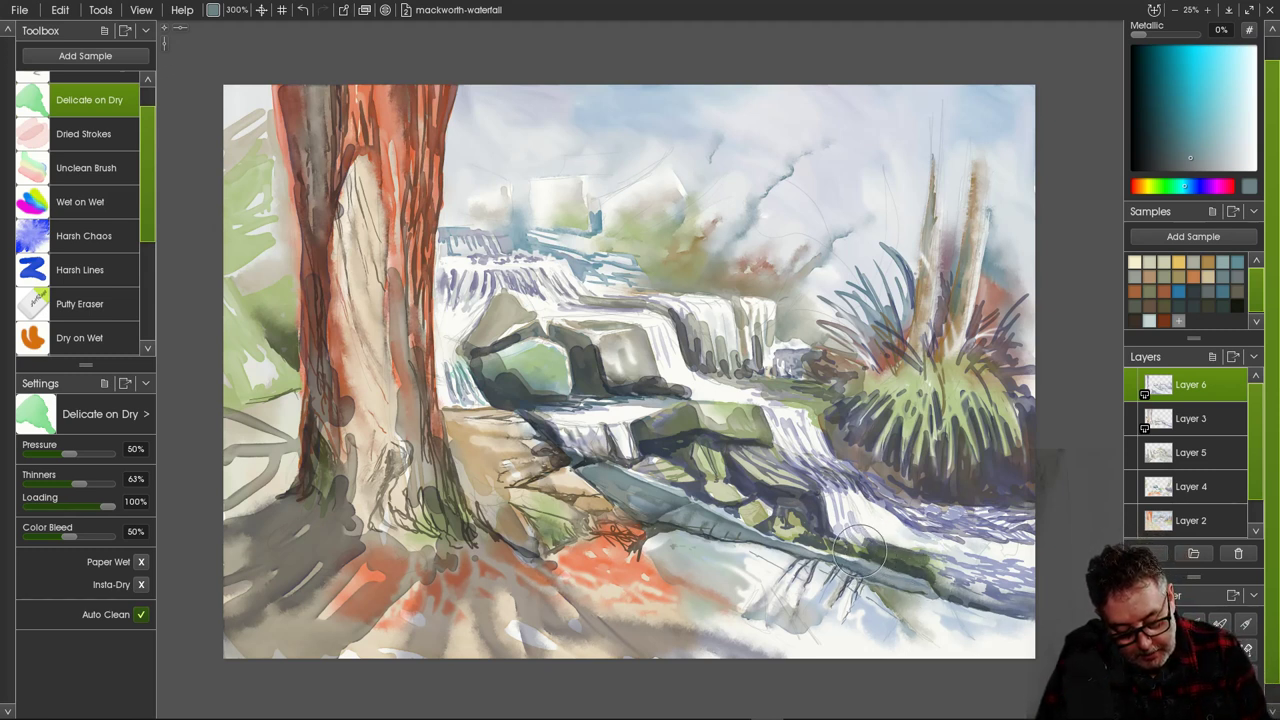
# Glaze grey-blue shadows over the mossy rocks beside the lower cascade and the ledge near the path, using Delicate on Dry at 300% size.
pyautogui.rightClick(843, 546)
pyautogui.click(960, 411)
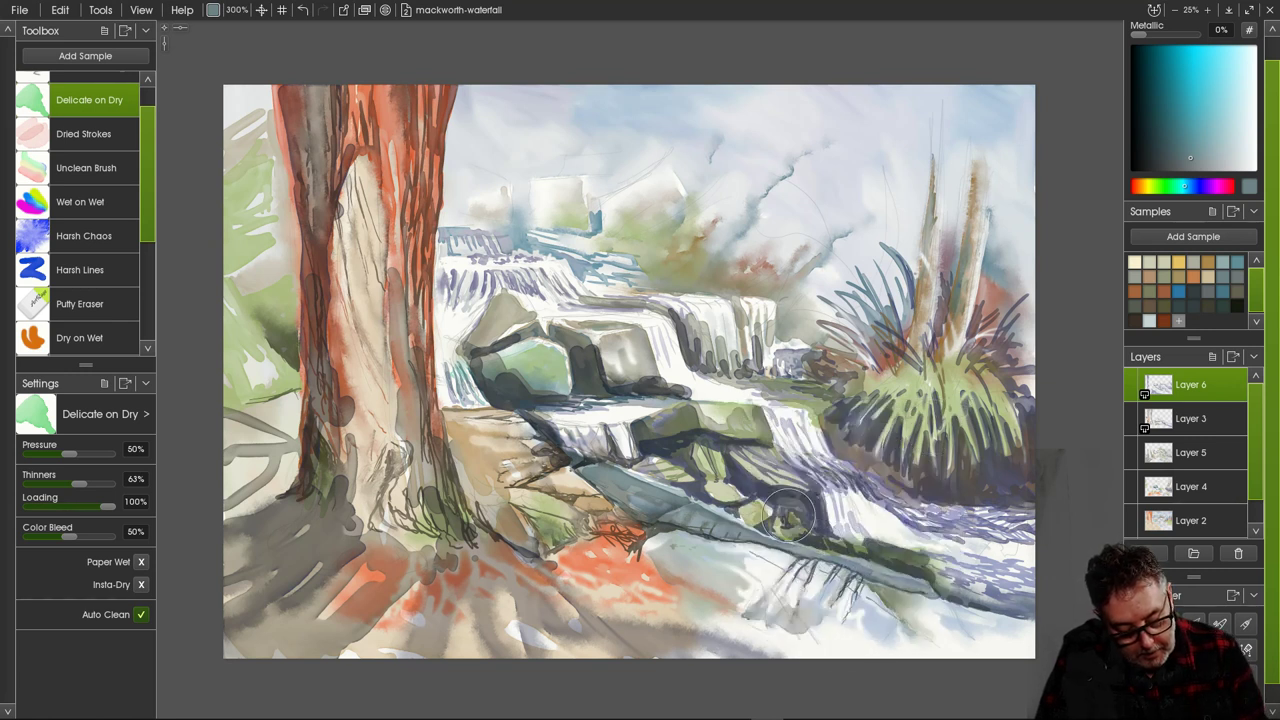
pyautogui.moveTo(788, 515)
pyautogui.mouseDown()
pyautogui.moveTo(758, 506)
pyautogui.moveTo(771, 508)
pyautogui.moveTo(759, 524)
pyautogui.moveTo(744, 511)
pyautogui.moveTo(766, 508)
pyautogui.moveTo(743, 516)
pyautogui.moveTo(726, 483)
pyautogui.moveTo(701, 491)
pyautogui.moveTo(718, 489)
pyautogui.moveTo(731, 509)
pyautogui.moveTo(685, 489)
pyautogui.moveTo(668, 464)
pyautogui.moveTo(696, 474)
pyautogui.moveTo(651, 463)
pyautogui.moveTo(711, 467)
pyautogui.moveTo(693, 445)
pyautogui.moveTo(713, 482)
pyautogui.moveTo(645, 472)
pyautogui.mouseUp()
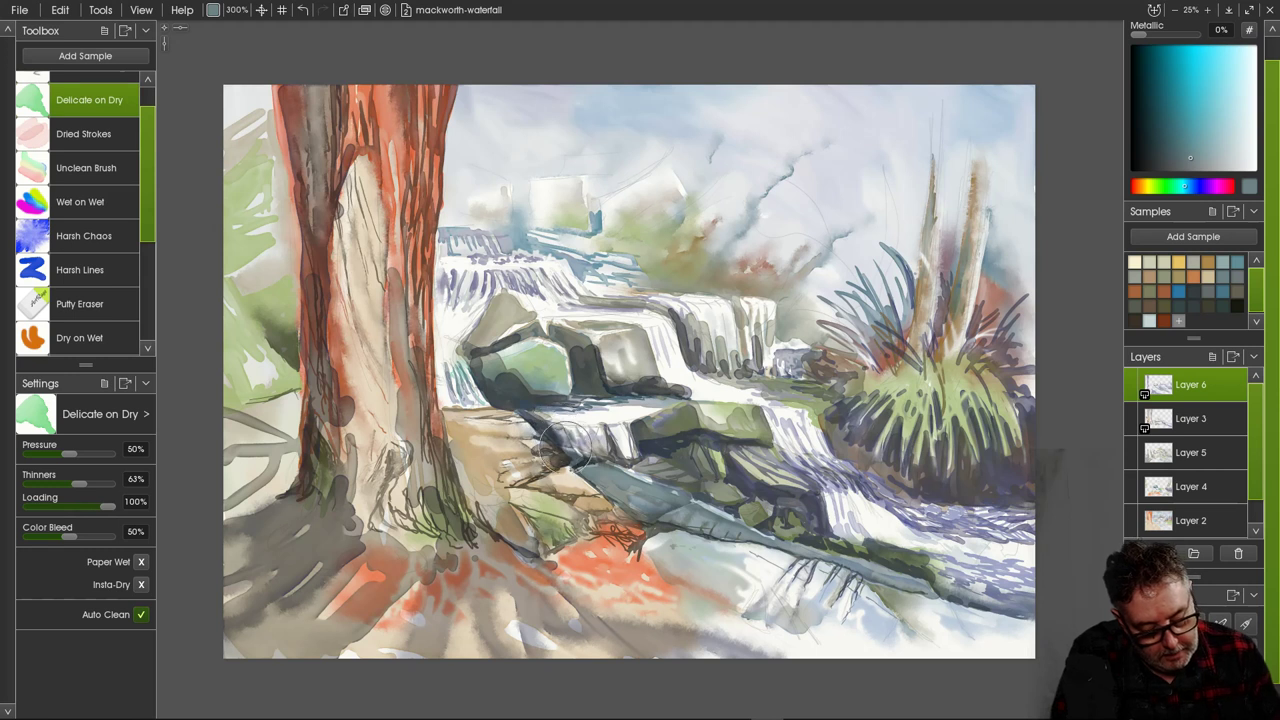
pyautogui.moveTo(560, 447)
pyautogui.mouseDown()
pyautogui.moveTo(585, 460)
pyautogui.moveTo(583, 490)
pyautogui.mouseUp()
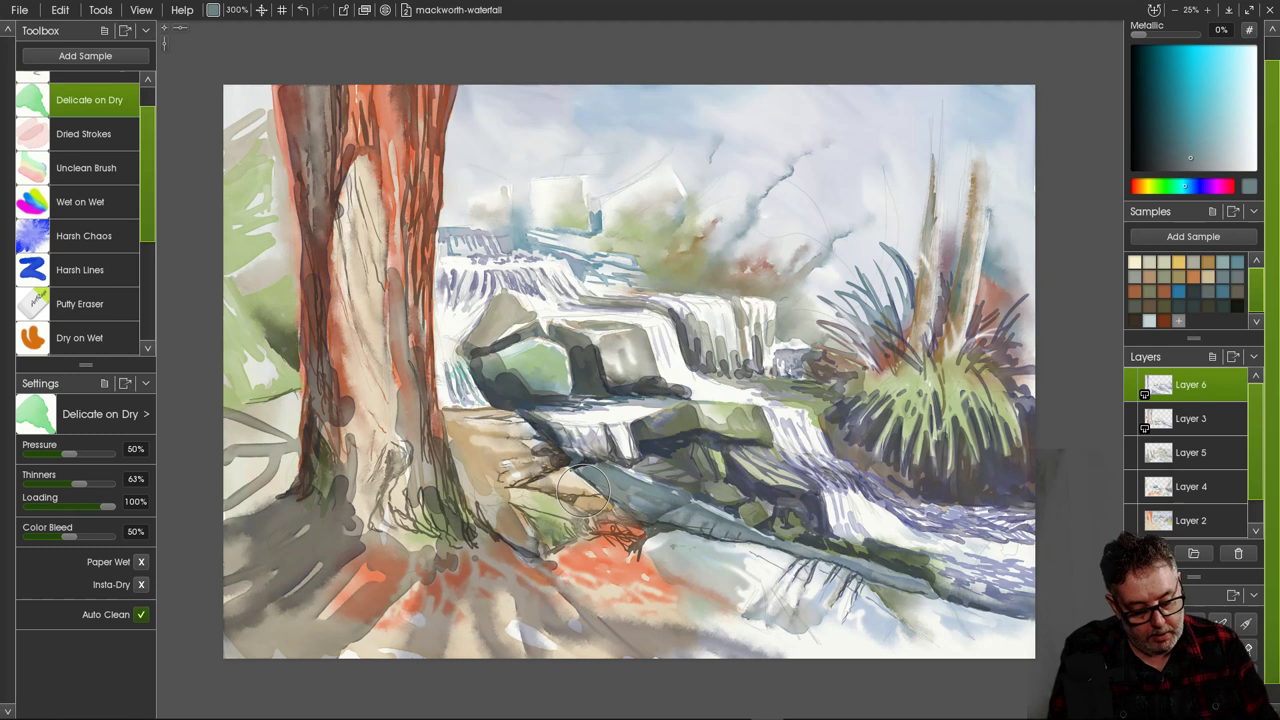
# Streak pale cream highlights into the small middle falls with Harsh Lines at about 31% size.
pyautogui.click(84, 235)
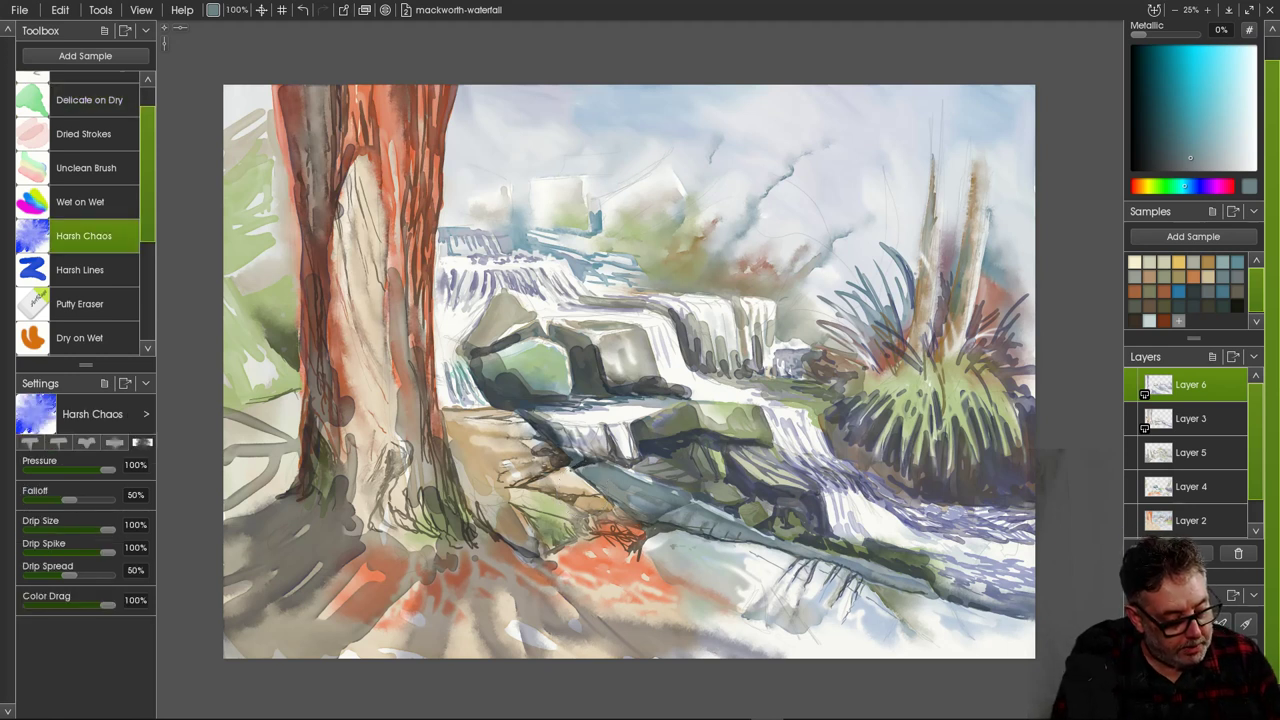
pyautogui.click(1135, 262)
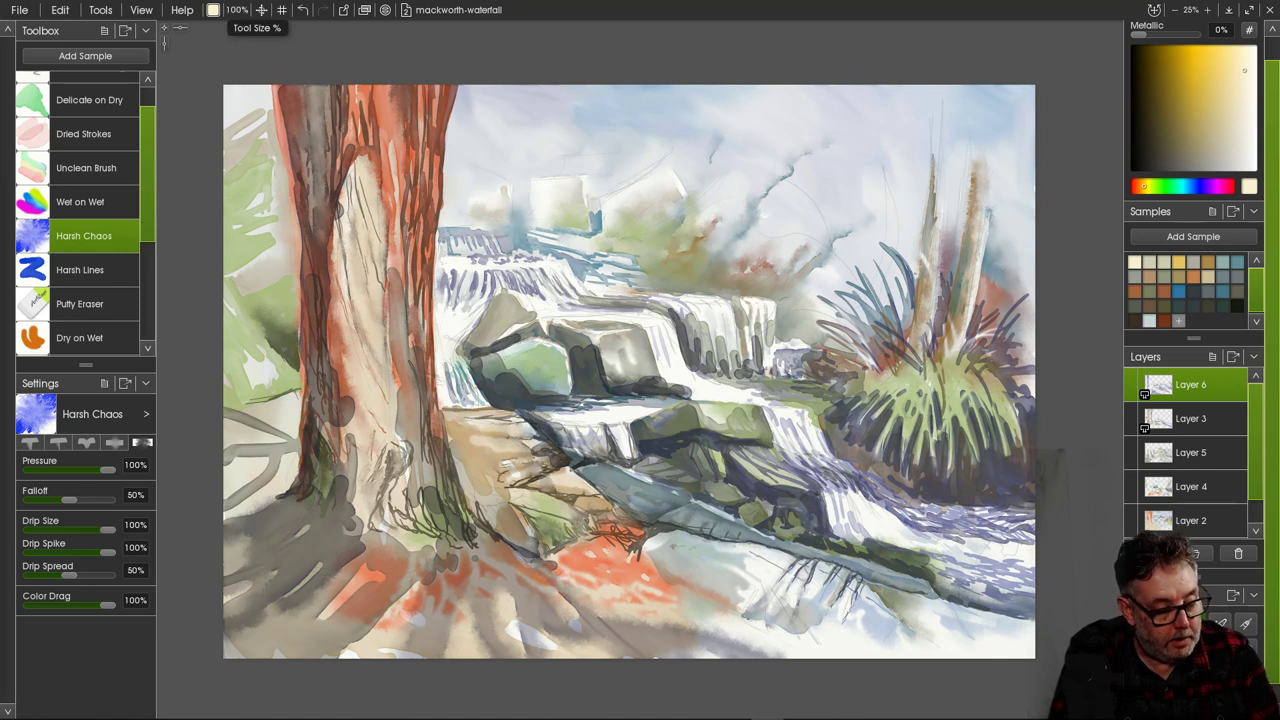
pyautogui.moveTo(237, 10); pyautogui.dragTo(218, 10)
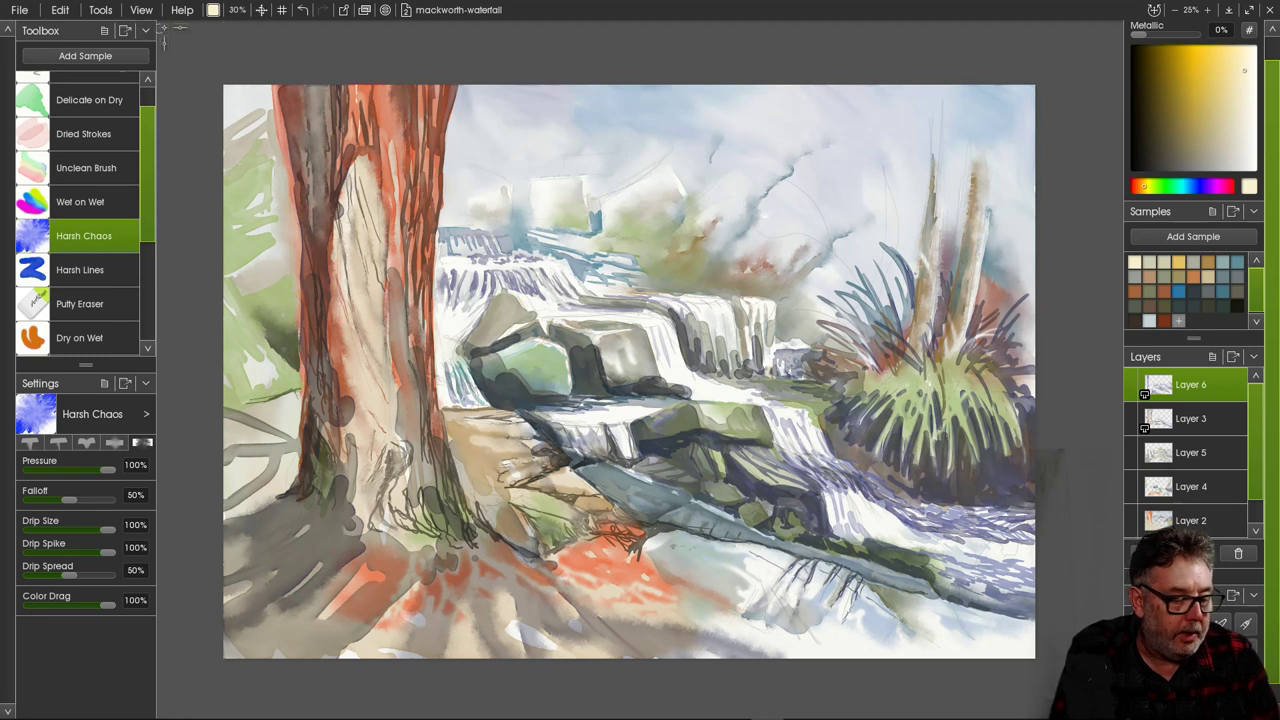
pyautogui.click(212, 10)
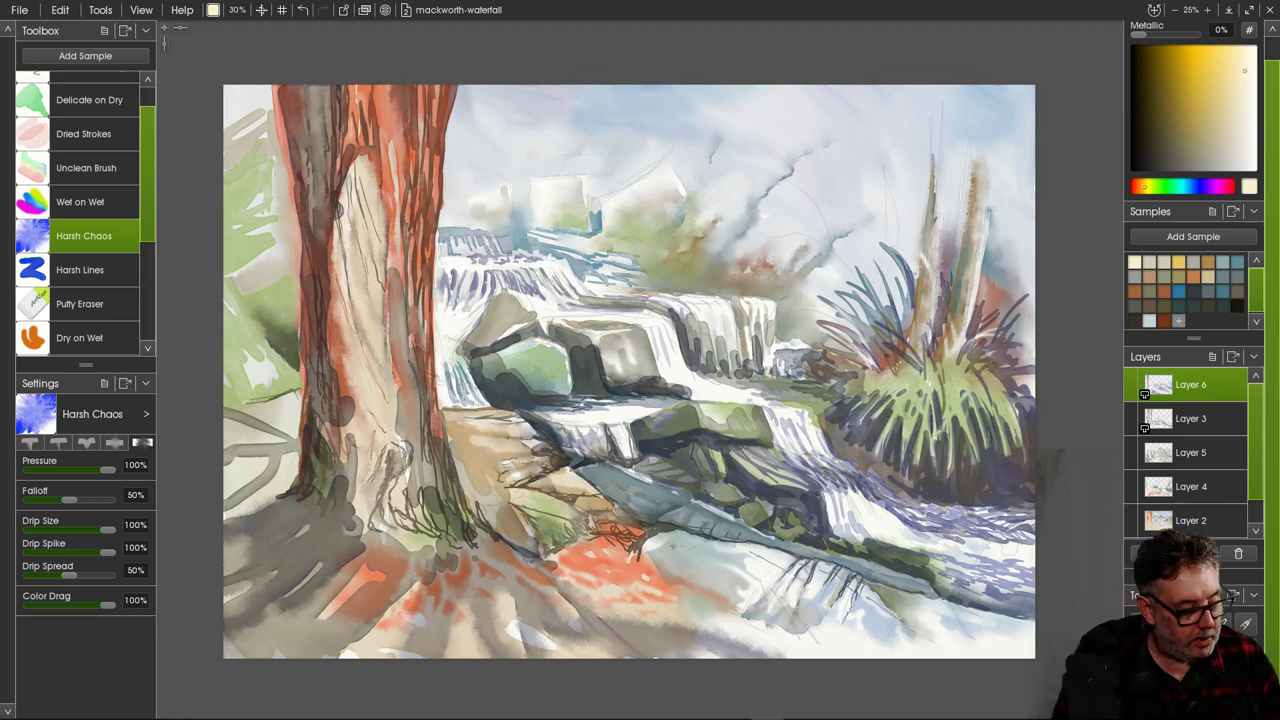
pyautogui.click(80, 270)
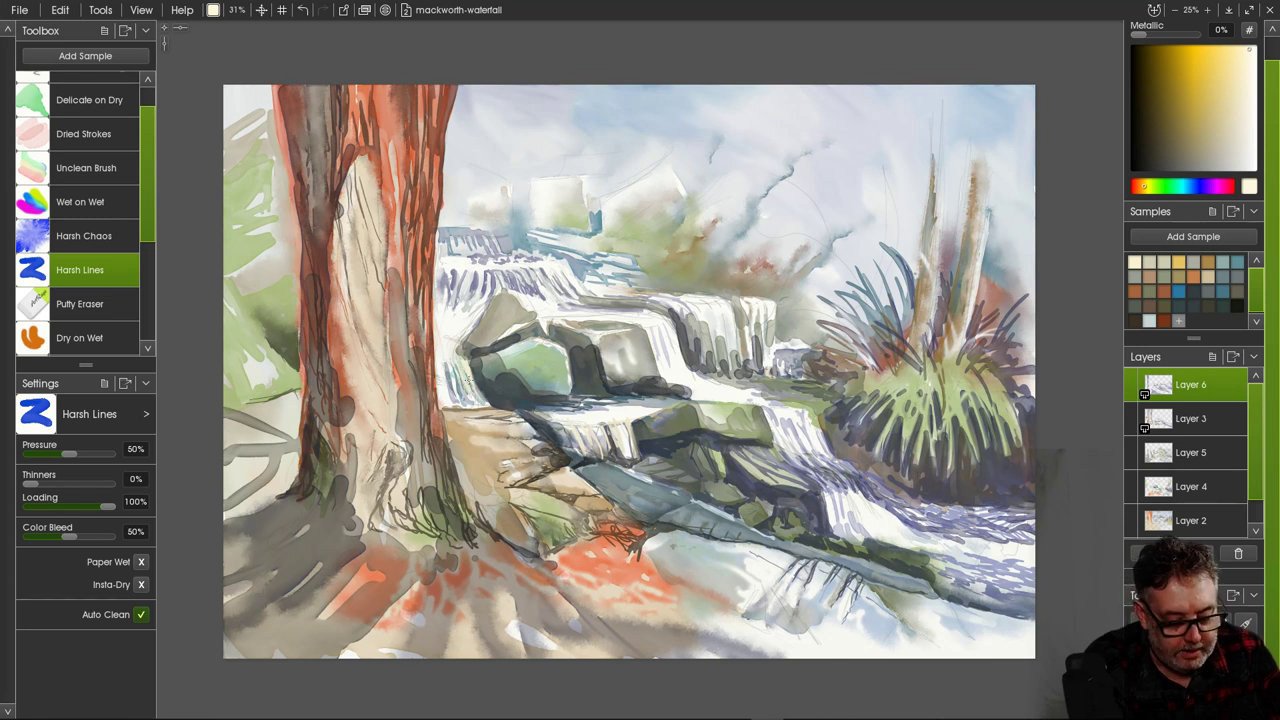
# Add a new layer above Layer 6 and paint near-white falling-water streaks over the small middle falls and upper drops with Harsh Lines.
pyautogui.click(1149, 320)
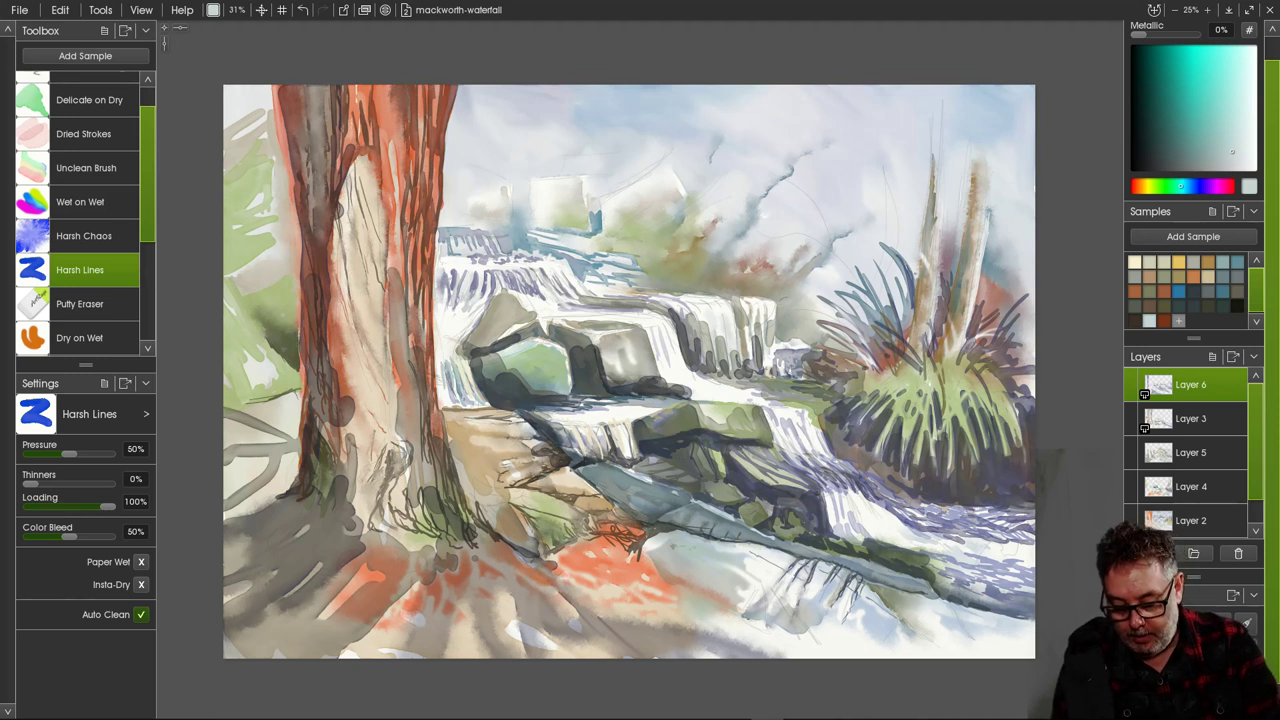
pyautogui.click(1250, 162)
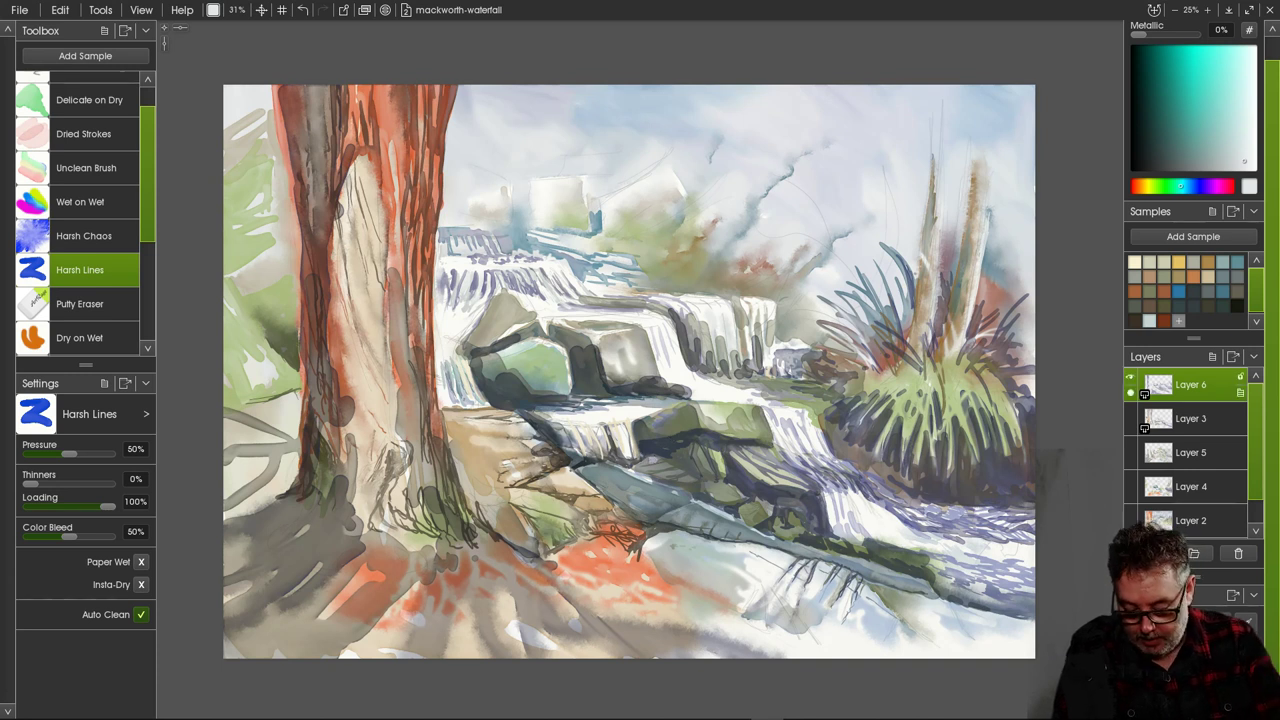
pyautogui.hotkey('ctrl', 'shift', 'n')
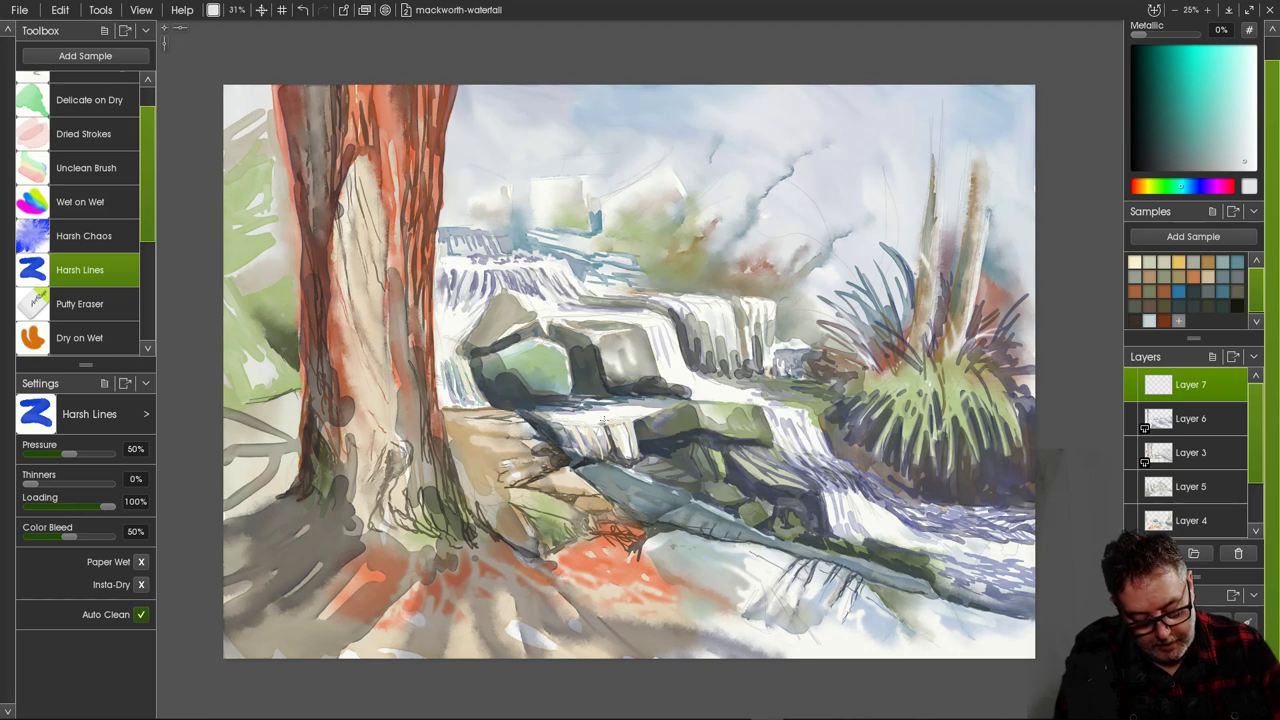
pyautogui.moveTo(633, 426); pyautogui.dragTo(640, 456)
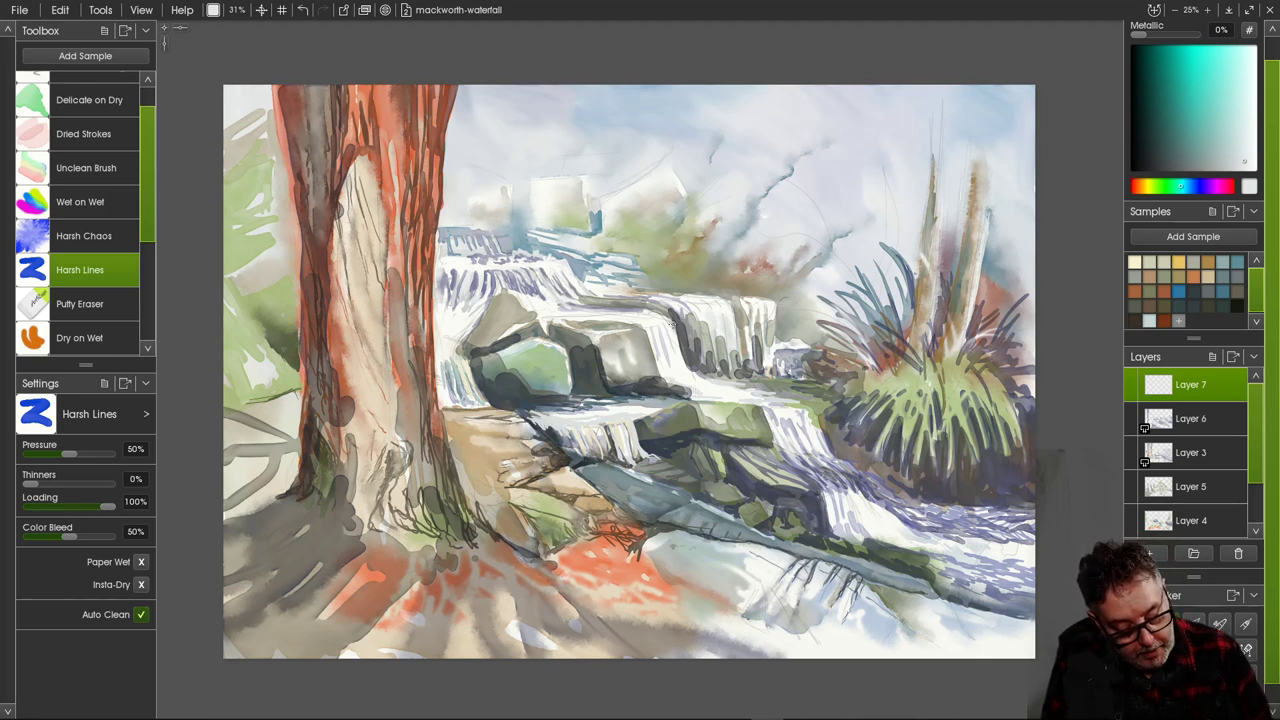
pyautogui.moveTo(672, 324)
pyautogui.mouseDown()
pyautogui.moveTo(690, 374)
pyautogui.moveTo(708, 378)
pyautogui.mouseUp()
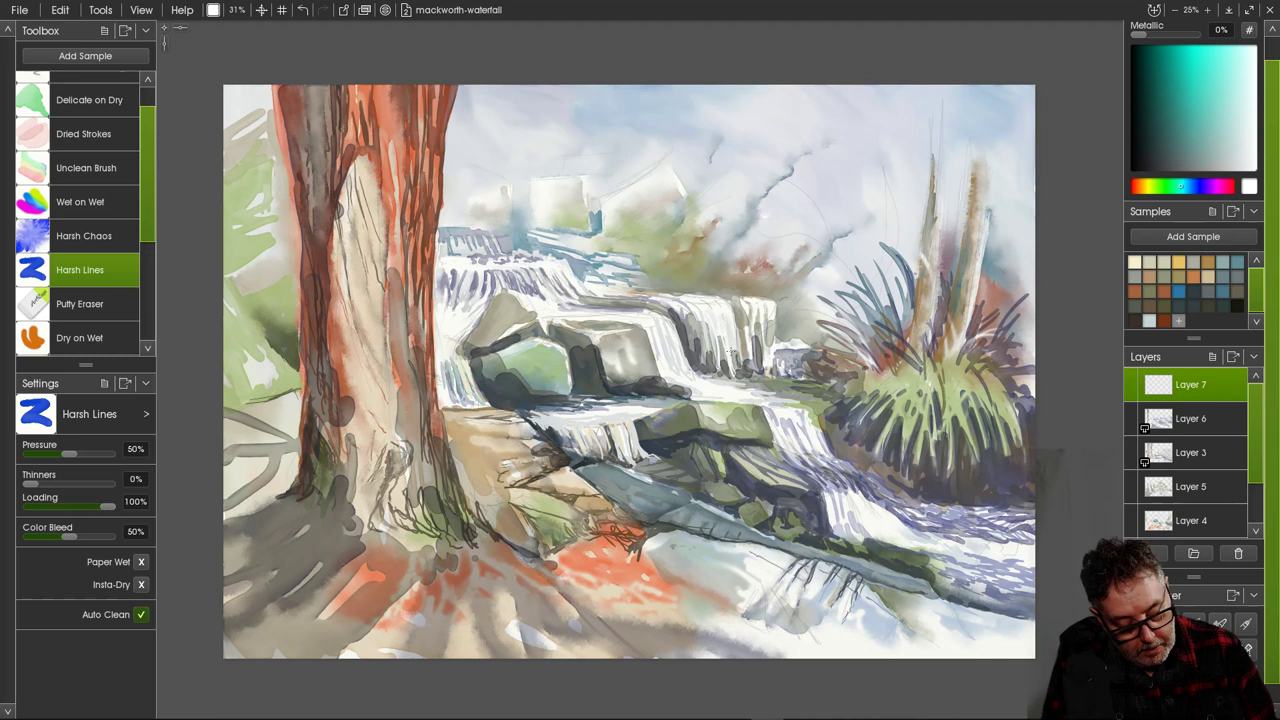
pyautogui.moveTo(736, 347)
pyautogui.mouseDown()
pyautogui.moveTo(745, 380)
pyautogui.moveTo(745, 350)
pyautogui.moveTo(750, 365)
pyautogui.mouseUp()
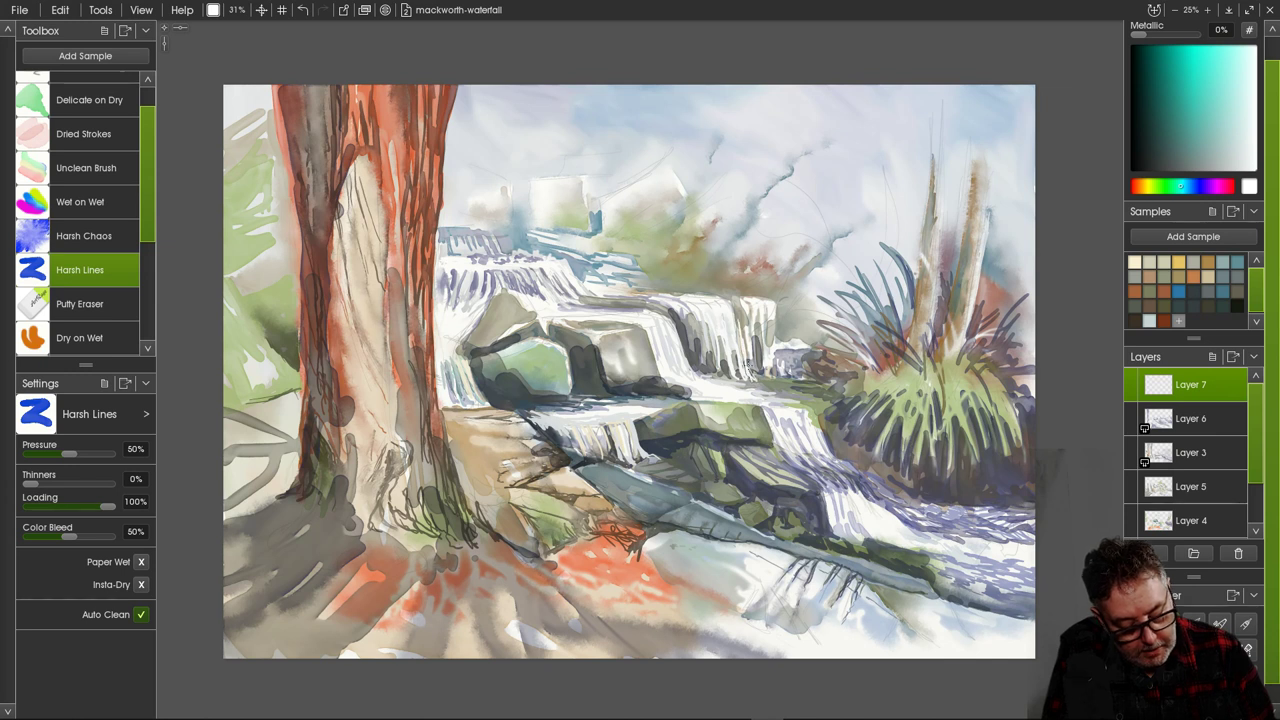
pyautogui.moveTo(734, 302)
pyautogui.mouseDown()
pyautogui.moveTo(738, 336)
pyautogui.moveTo(727, 321)
pyautogui.mouseUp()
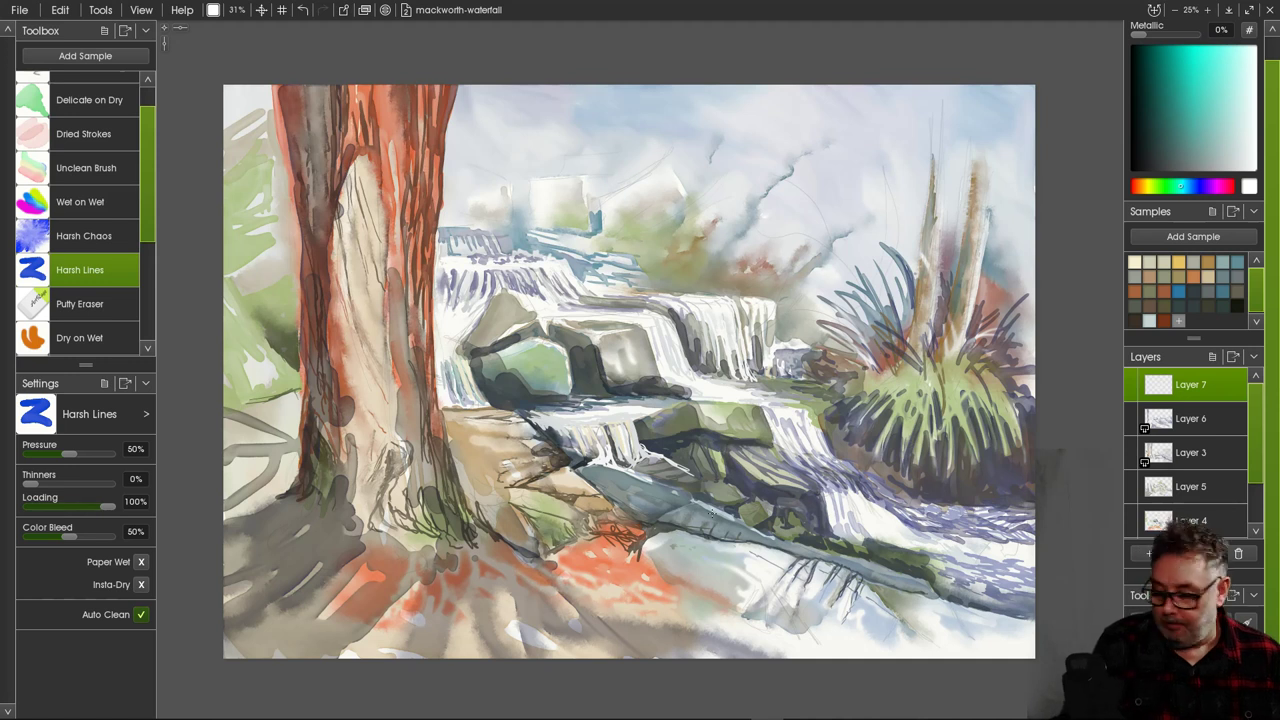
# Paint a network of fine white foam lines down the lower cascade and across the pool at its foot.
pyautogui.press('Tab')
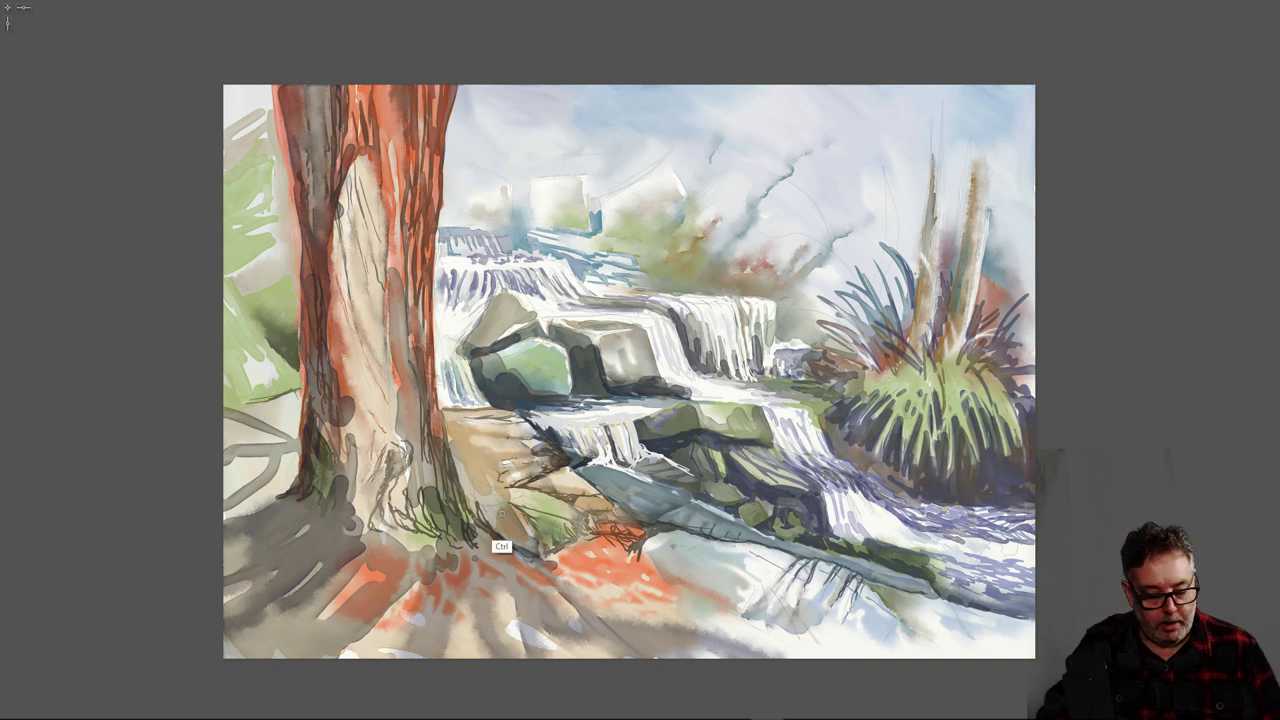
pyautogui.keyDown('ctrl'); pyautogui.moveTo(528, 532); pyautogui.dragTo(579, 514); pyautogui.keyUp('ctrl')
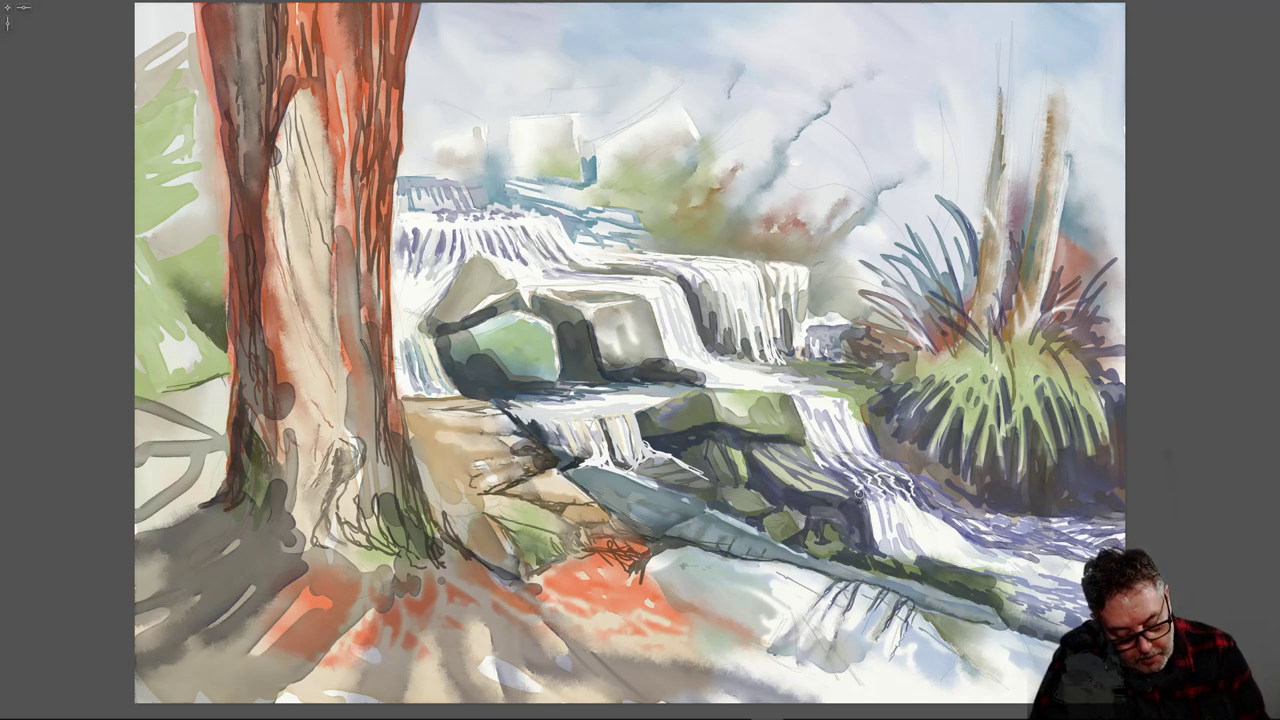
pyautogui.moveTo(859, 493)
pyautogui.mouseDown()
pyautogui.moveTo(913, 493)
pyautogui.moveTo(959, 539)
pyautogui.moveTo(935, 502)
pyautogui.mouseUp()
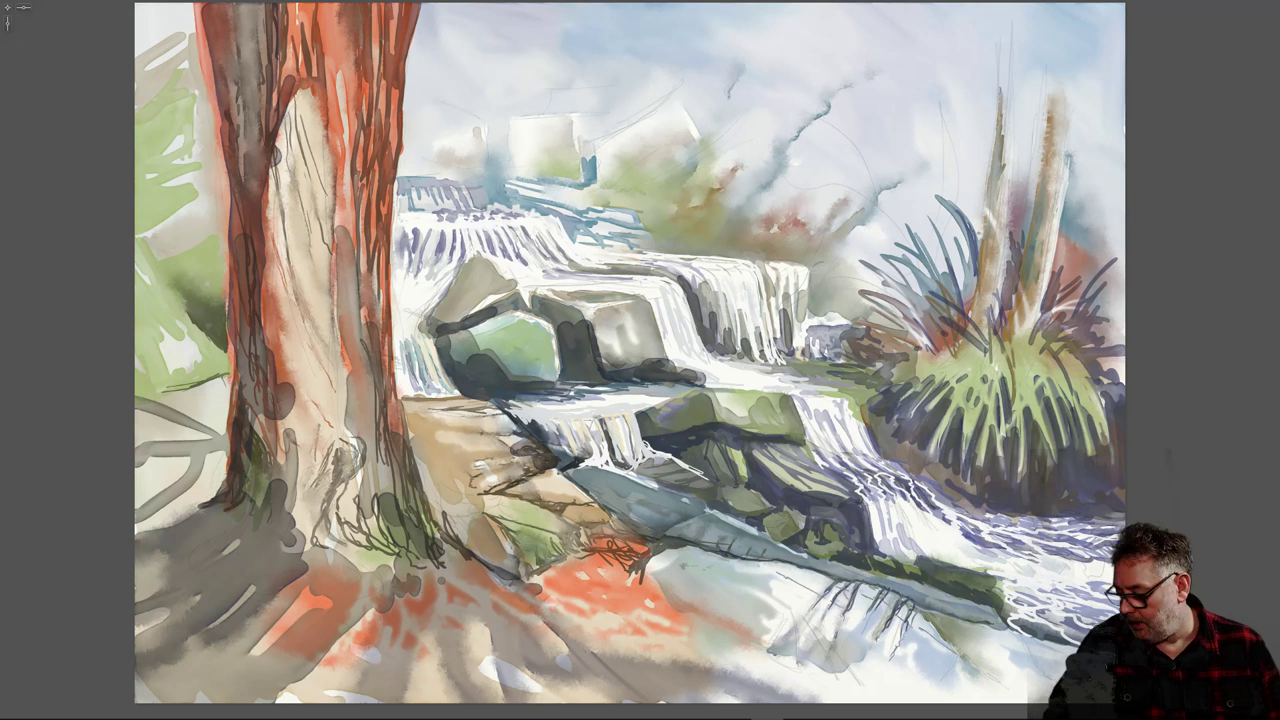
# Paint bright yellow-green blades hanging down the right side and middle of the grass tuft, using Delicate on Dry at 100% size.
pyautogui.press('Tab')
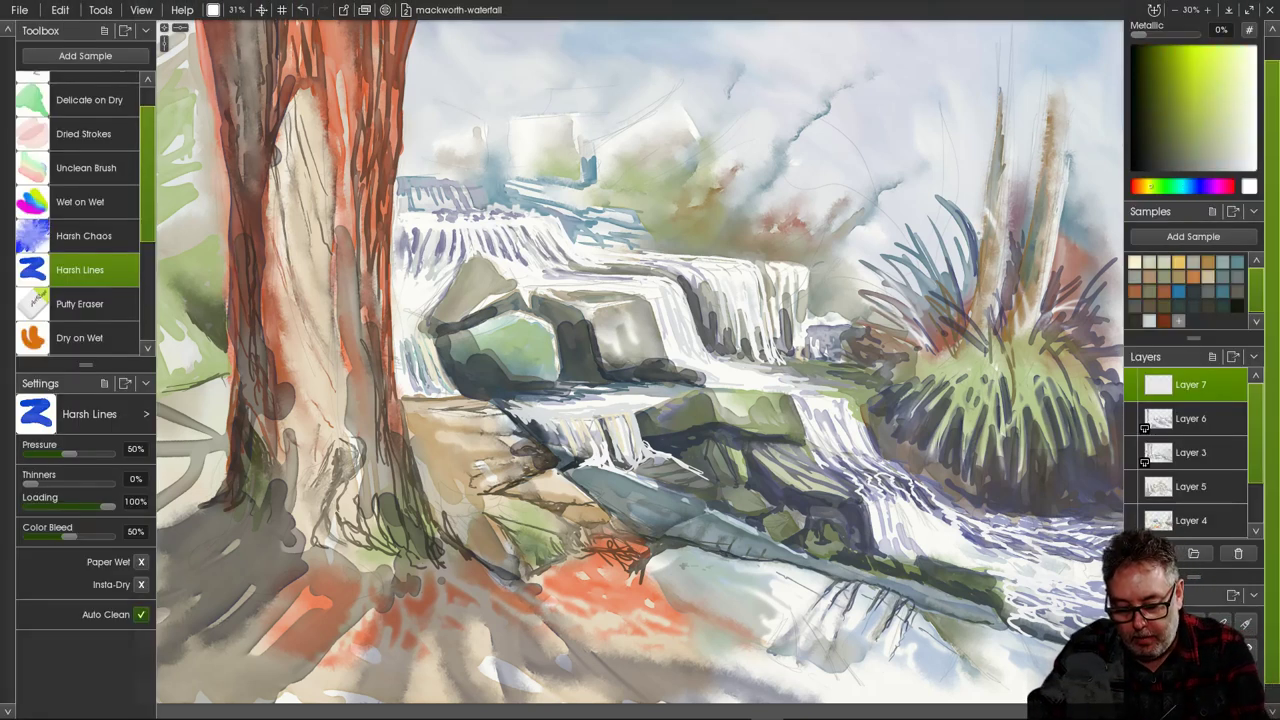
pyautogui.click(1224, 61)
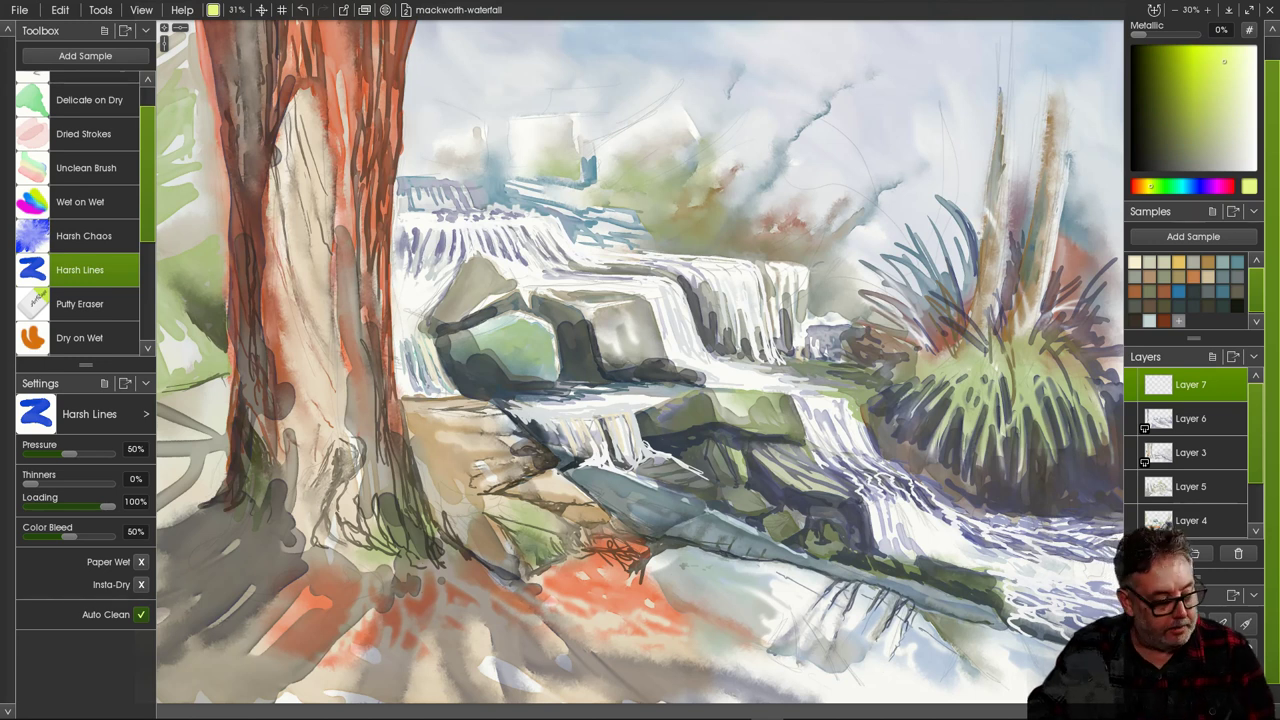
pyautogui.click(89, 100)
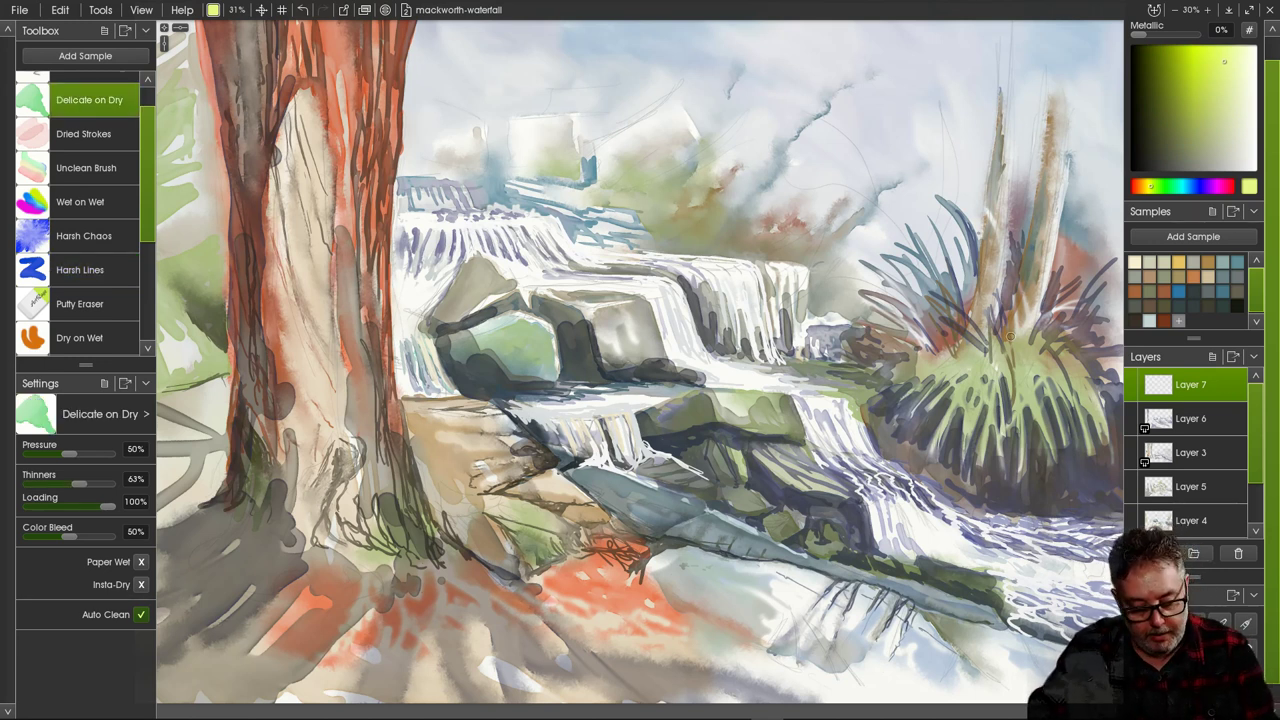
pyautogui.press('Tab')
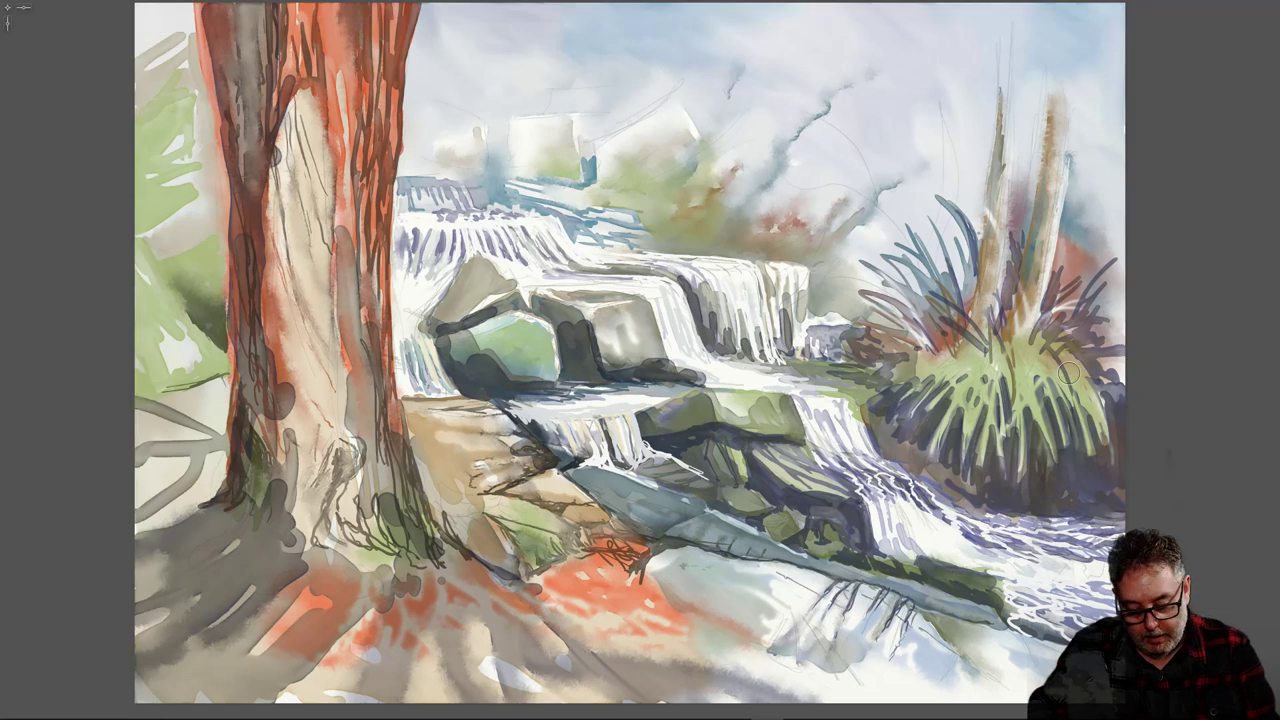
pyautogui.moveTo(1075, 367)
pyautogui.mouseDown()
pyautogui.moveTo(1098, 419)
pyautogui.moveTo(1081, 389)
pyautogui.moveTo(1090, 442)
pyautogui.mouseUp()
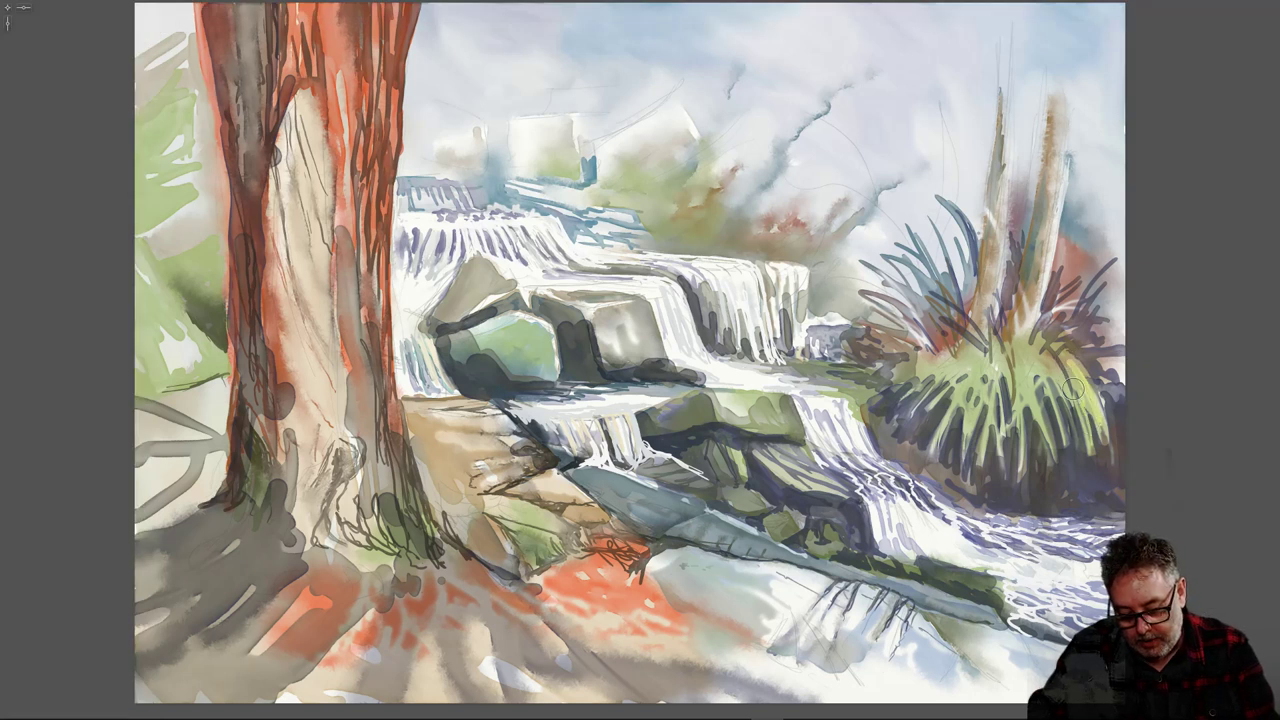
pyautogui.moveTo(1074, 390); pyautogui.dragTo(1090, 450)
pyautogui.moveTo(1059, 369)
pyautogui.mouseDown()
pyautogui.moveTo(1067, 400)
pyautogui.moveTo(1042, 350)
pyautogui.moveTo(1068, 430)
pyautogui.mouseUp()
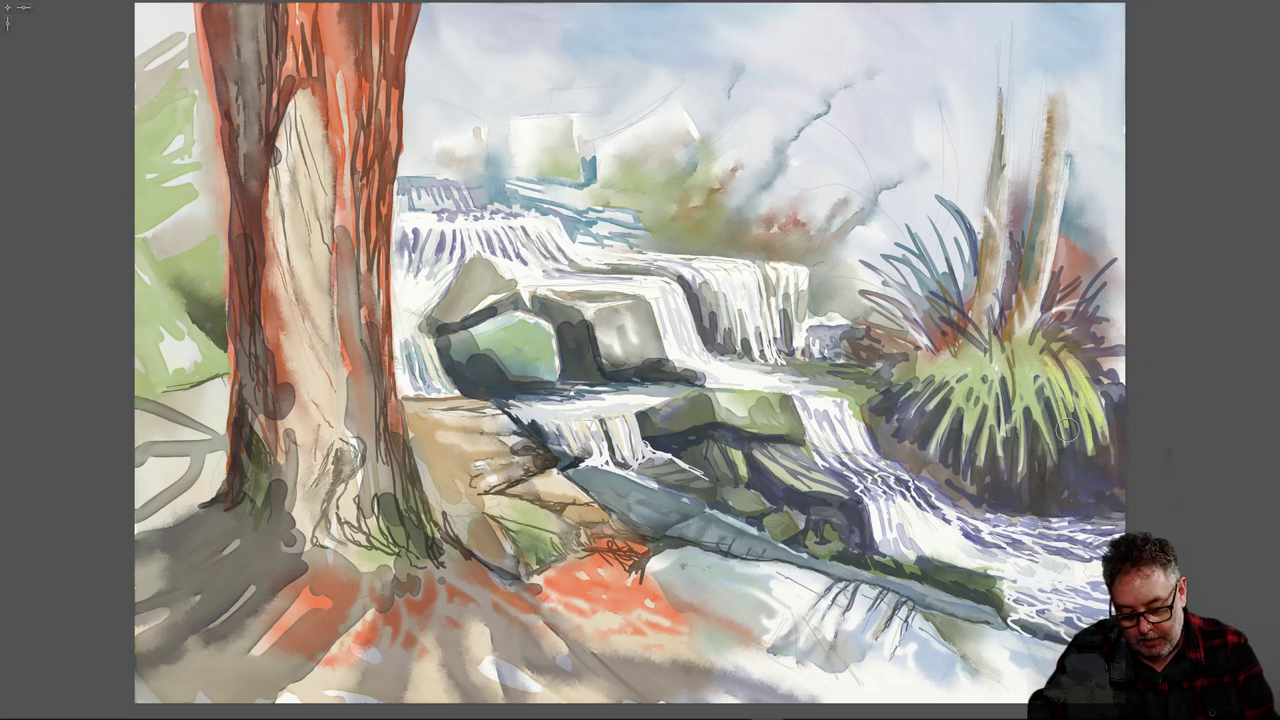
pyautogui.moveTo(1047, 374)
pyautogui.mouseDown()
pyautogui.moveTo(1066, 436)
pyautogui.moveTo(1052, 454)
pyautogui.mouseUp()
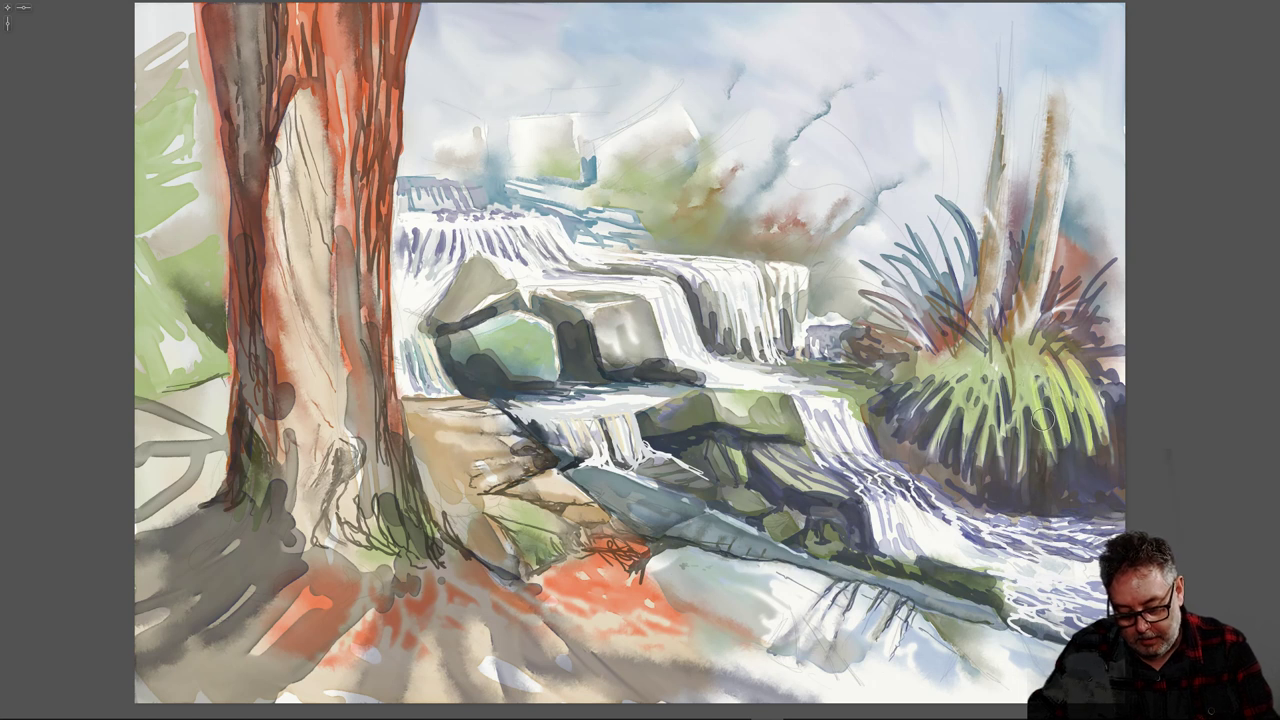
pyautogui.moveTo(1032, 390); pyautogui.dragTo(1018, 473)
pyautogui.moveTo(1017, 414); pyautogui.dragTo(1009, 436)
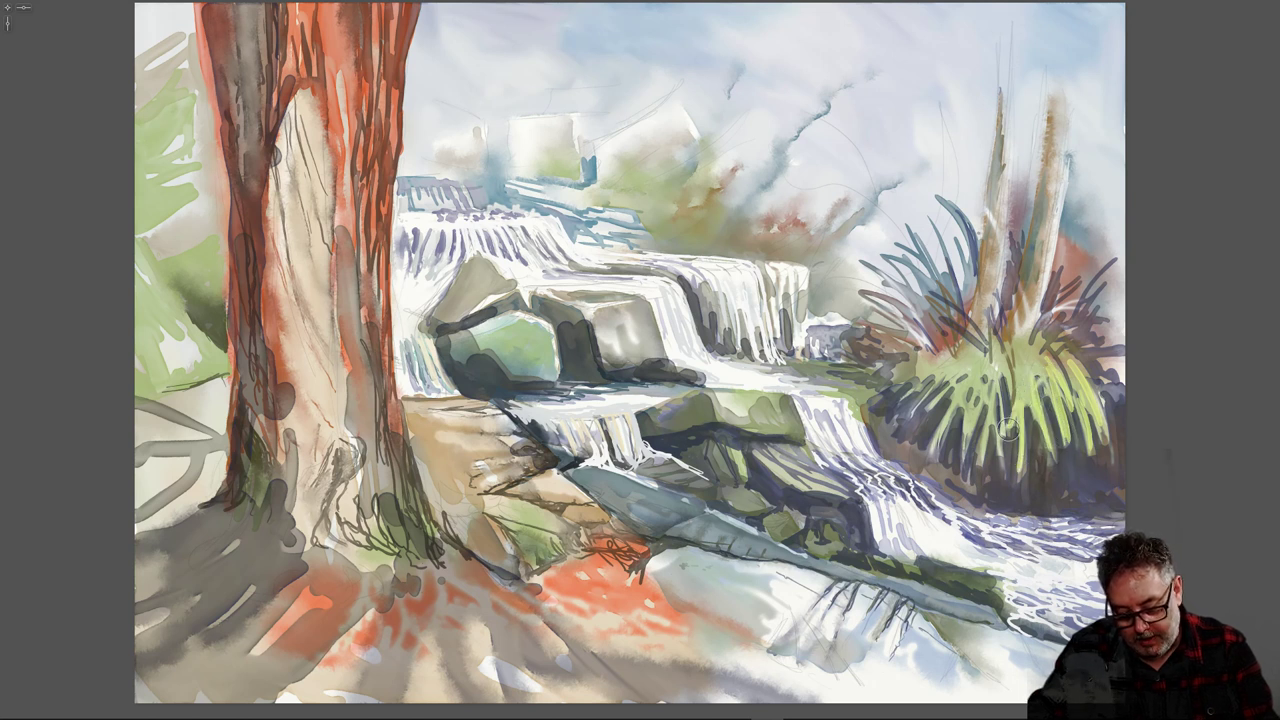
pyautogui.moveTo(1003, 367); pyautogui.dragTo(1002, 469)
pyautogui.moveTo(996, 378); pyautogui.dragTo(993, 439)
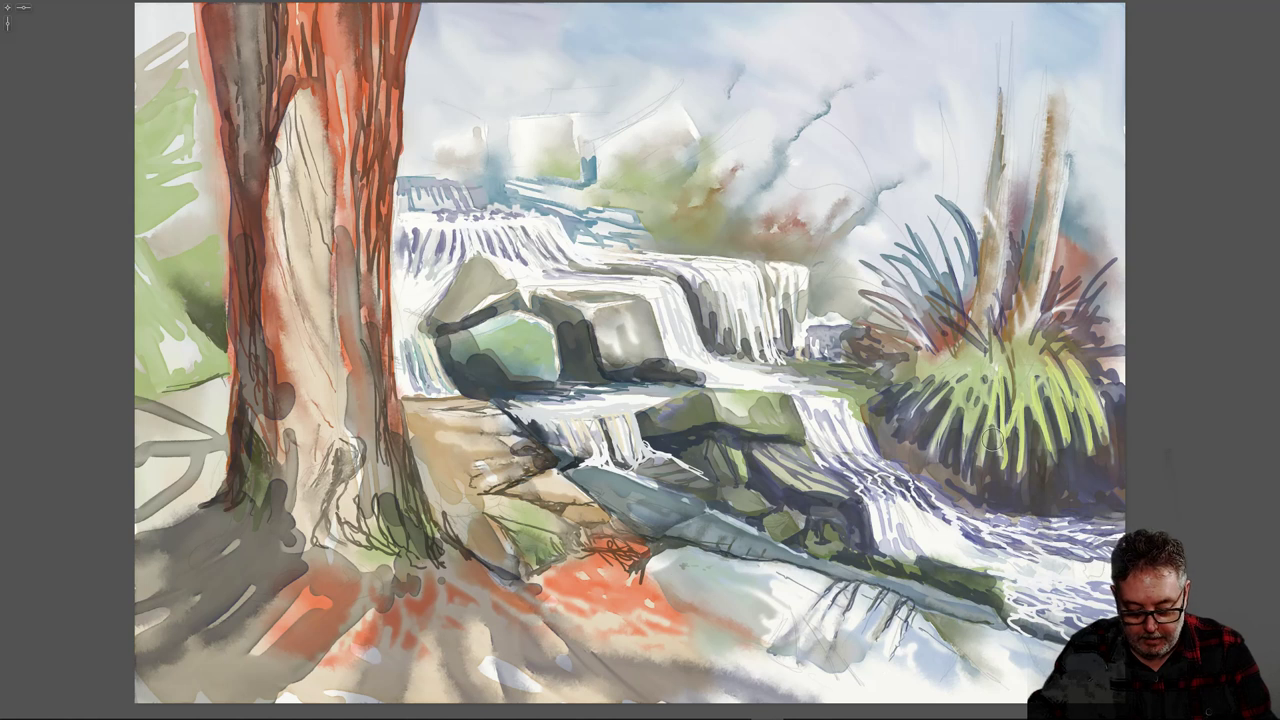
# Add yellow-green blades arching from the crown of the grass tuft, and more hanging down its left side.
pyautogui.moveTo(1032, 288)
pyautogui.mouseDown()
pyautogui.moveTo(1024, 349)
pyautogui.moveTo(1075, 315)
pyautogui.mouseUp()
pyautogui.moveTo(1041, 360)
pyautogui.mouseDown()
pyautogui.moveTo(1066, 352)
pyautogui.moveTo(1096, 386)
pyautogui.mouseUp()
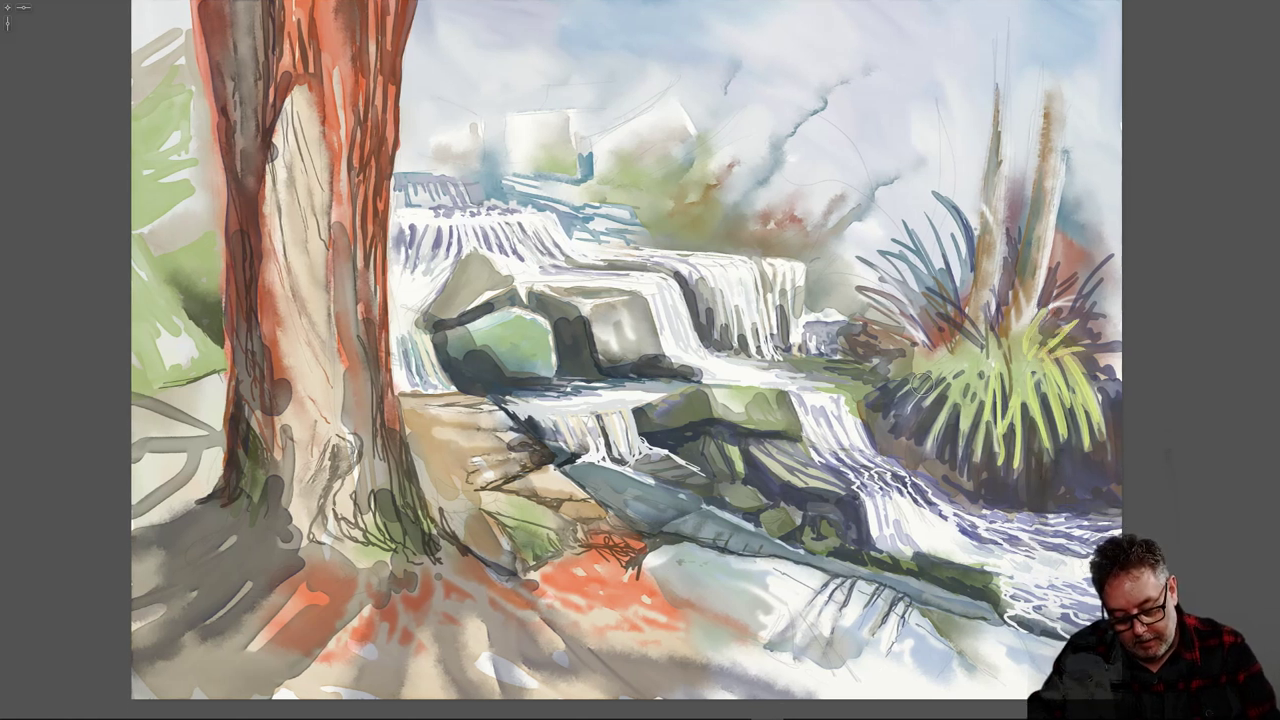
pyautogui.moveTo(944, 349)
pyautogui.mouseDown()
pyautogui.moveTo(922, 319)
pyautogui.moveTo(950, 345)
pyautogui.moveTo(885, 338)
pyautogui.moveTo(962, 320)
pyautogui.moveTo(971, 339)
pyautogui.moveTo(944, 281)
pyautogui.mouseUp()
pyautogui.moveTo(974, 335); pyautogui.dragTo(970, 272)
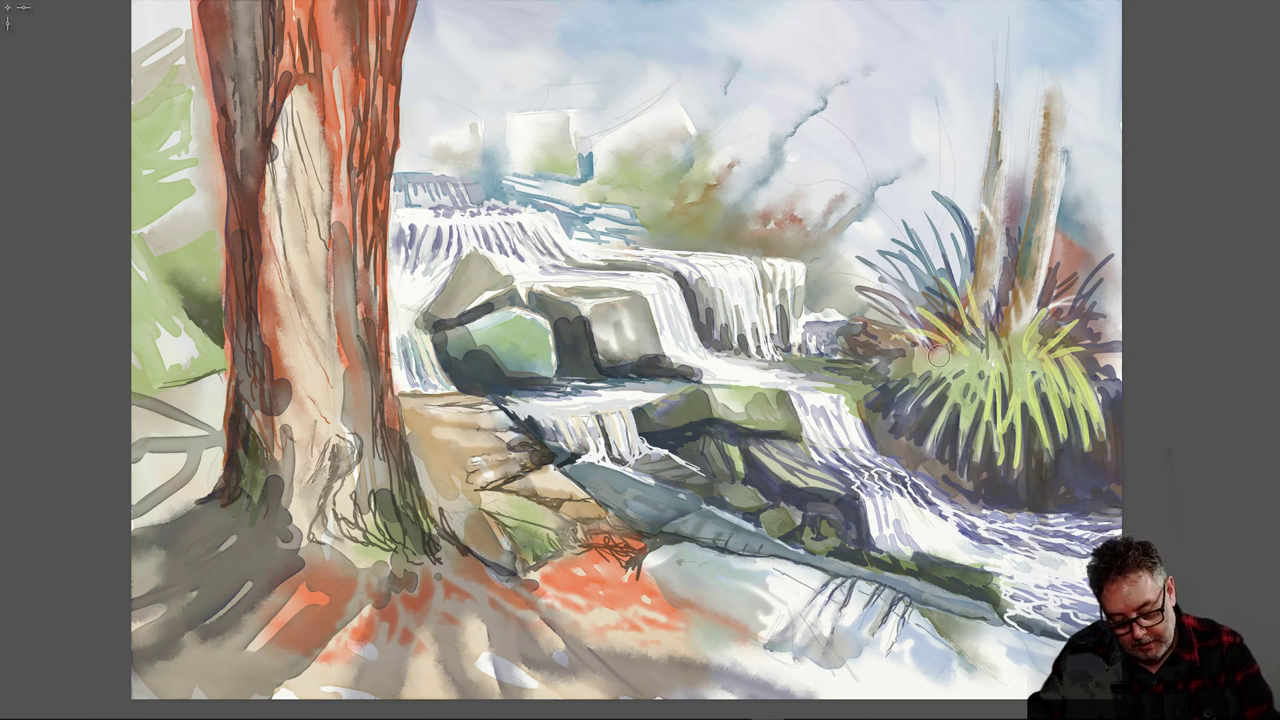
pyautogui.moveTo(940, 355); pyautogui.dragTo(890, 410)
pyautogui.moveTo(946, 358)
pyautogui.mouseDown()
pyautogui.moveTo(928, 399)
pyautogui.moveTo(956, 364)
pyautogui.moveTo(920, 436)
pyautogui.mouseUp()
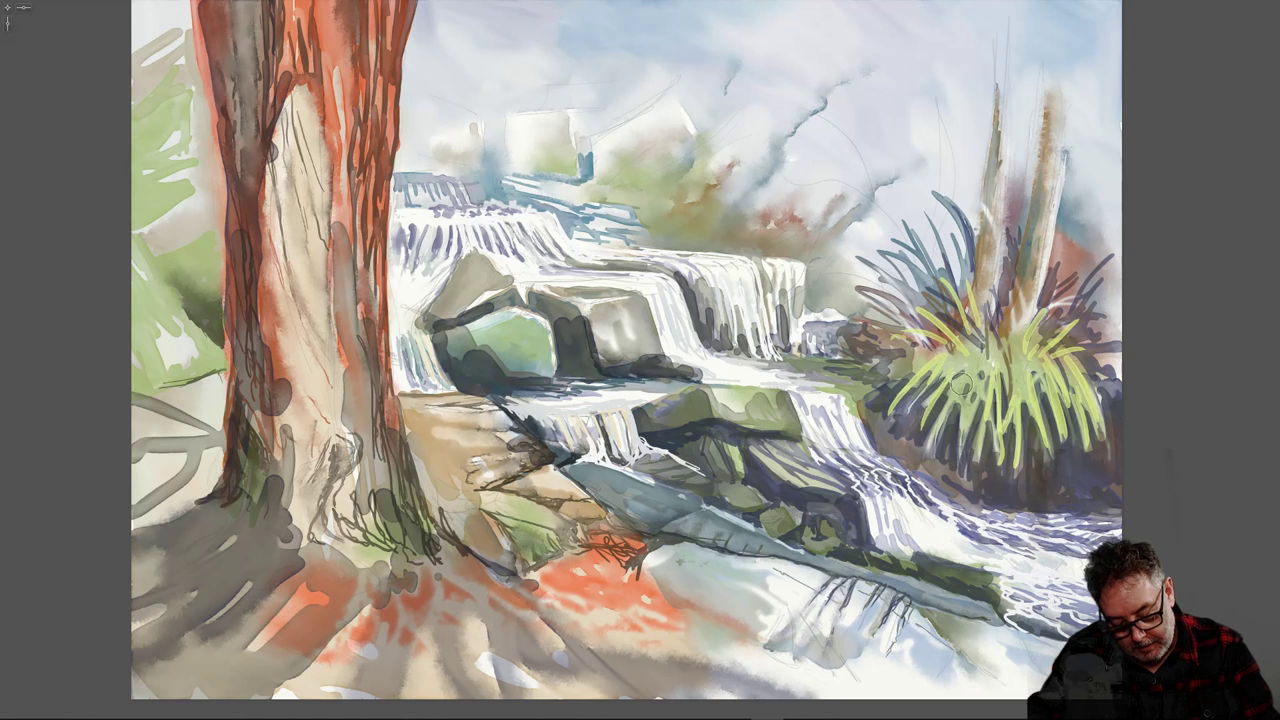
pyautogui.moveTo(962, 386)
pyautogui.mouseDown()
pyautogui.moveTo(938, 442)
pyautogui.moveTo(974, 370)
pyautogui.moveTo(962, 446)
pyautogui.moveTo(961, 434)
pyautogui.mouseUp()
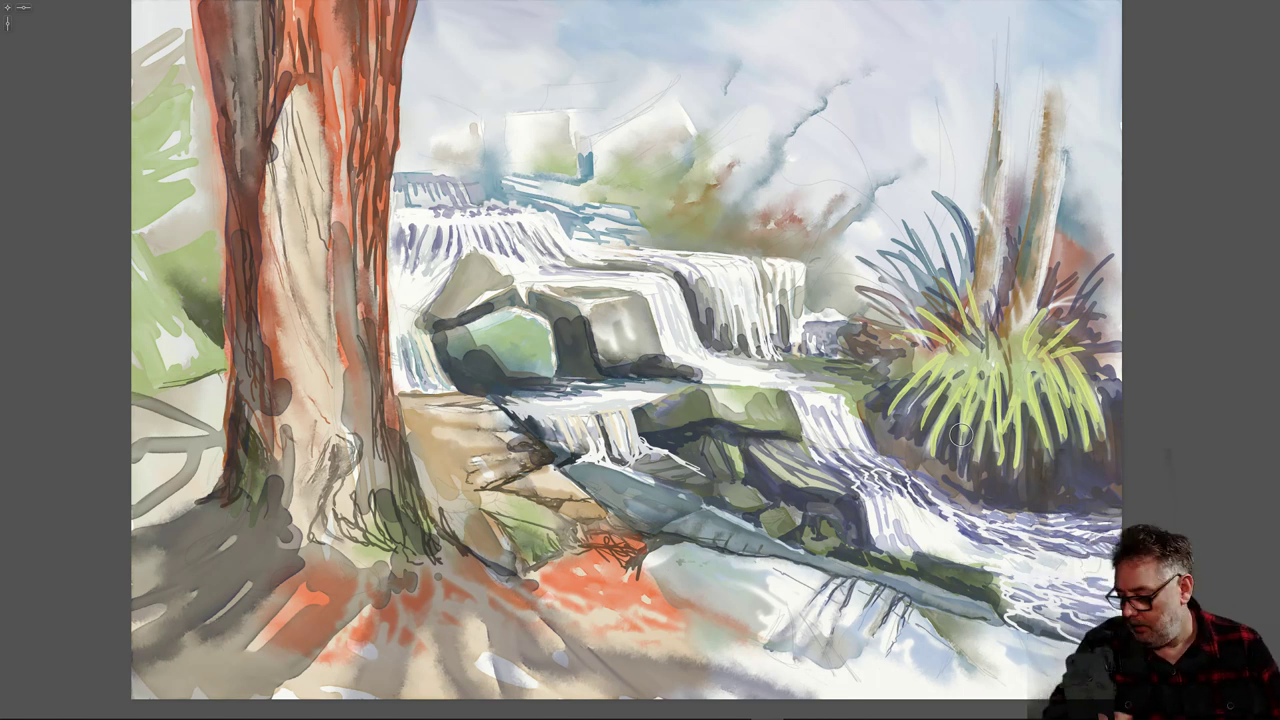
# Add muted mid-blue shadow accents between the grass blades and along the tree trunk's lower right edge, using Delicate on Dry at 100% size.
pyautogui.press('Tab')
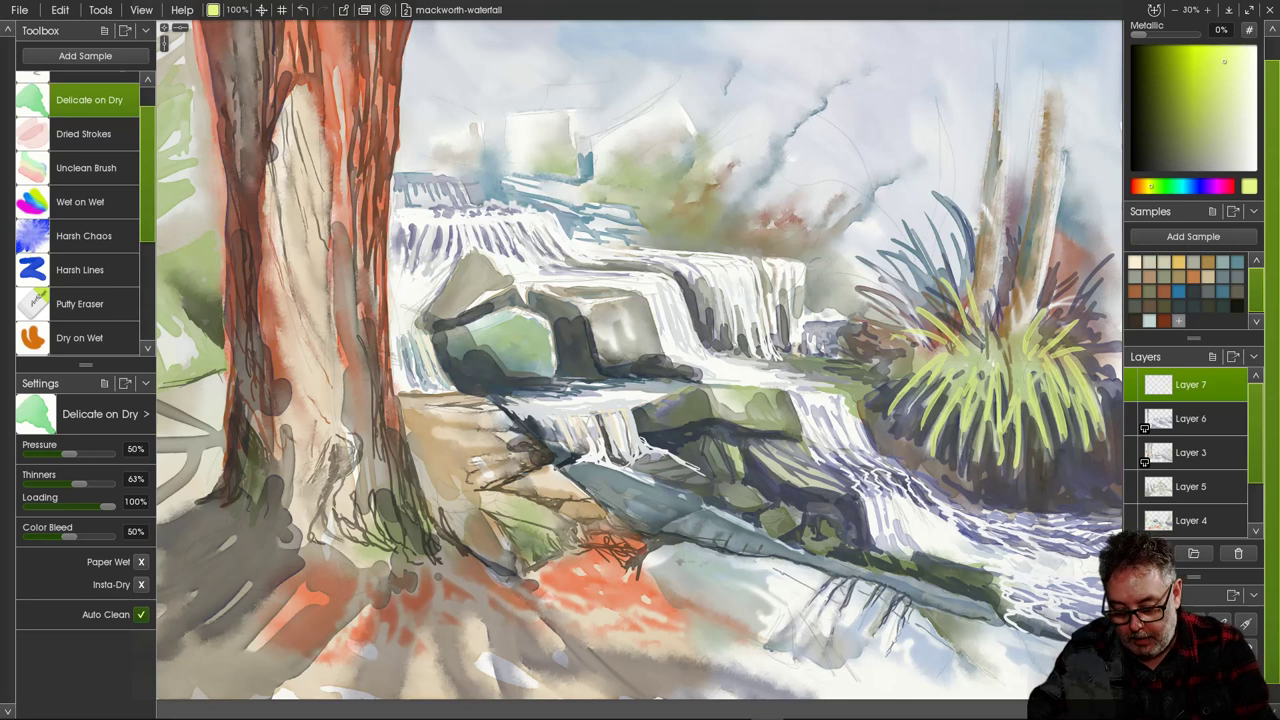
pyautogui.click(1189, 127)
pyautogui.moveTo(1198, 186); pyautogui.dragTo(1191, 186)
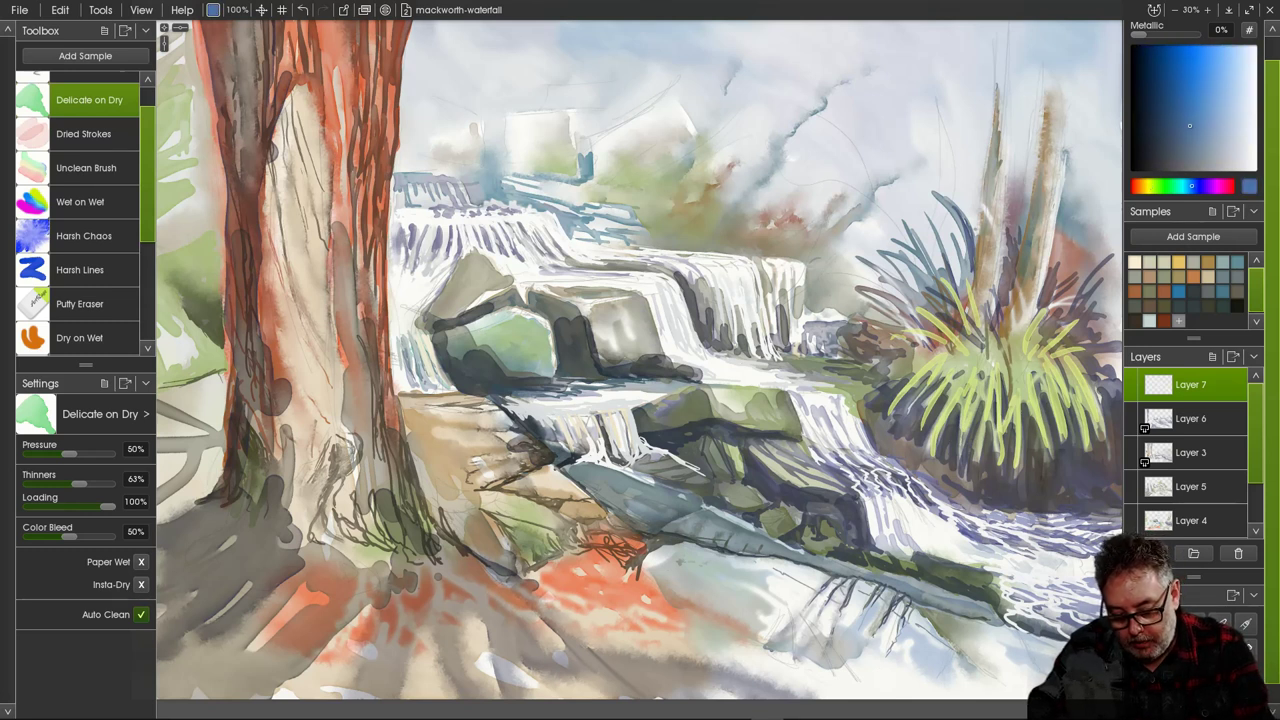
pyautogui.press('Tab')
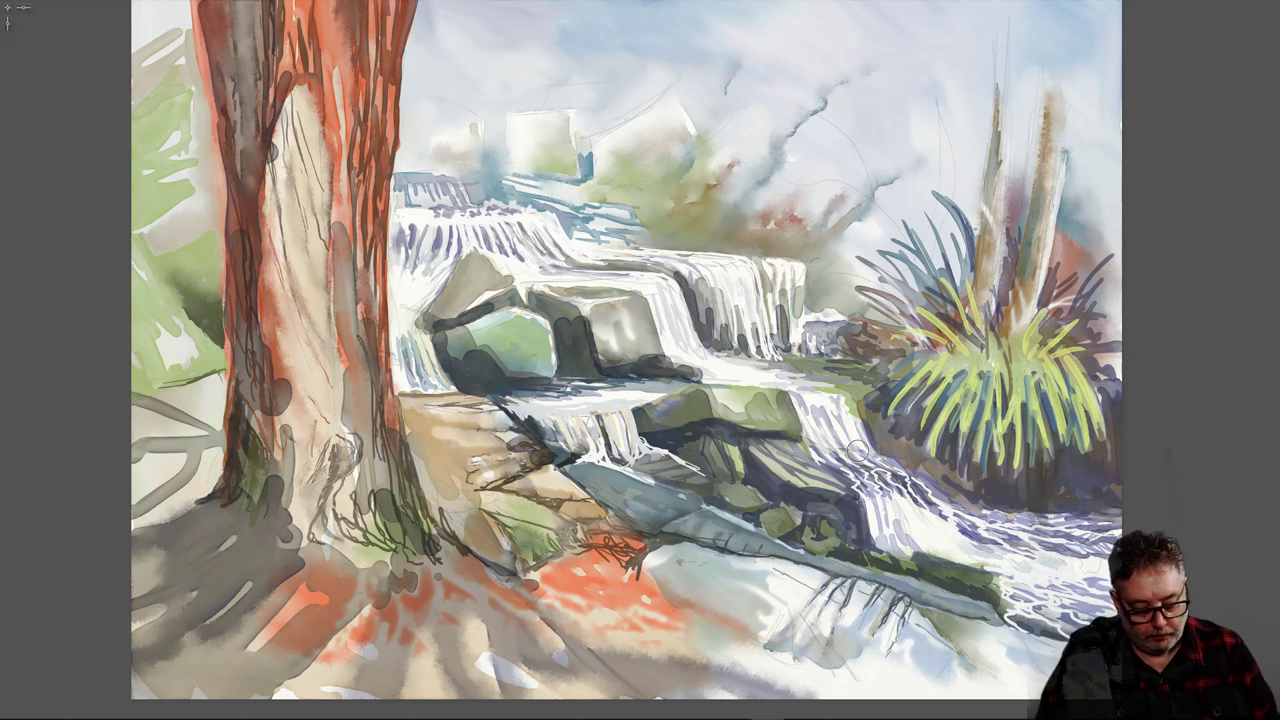
pyautogui.moveTo(392, 408); pyautogui.dragTo(401, 455)
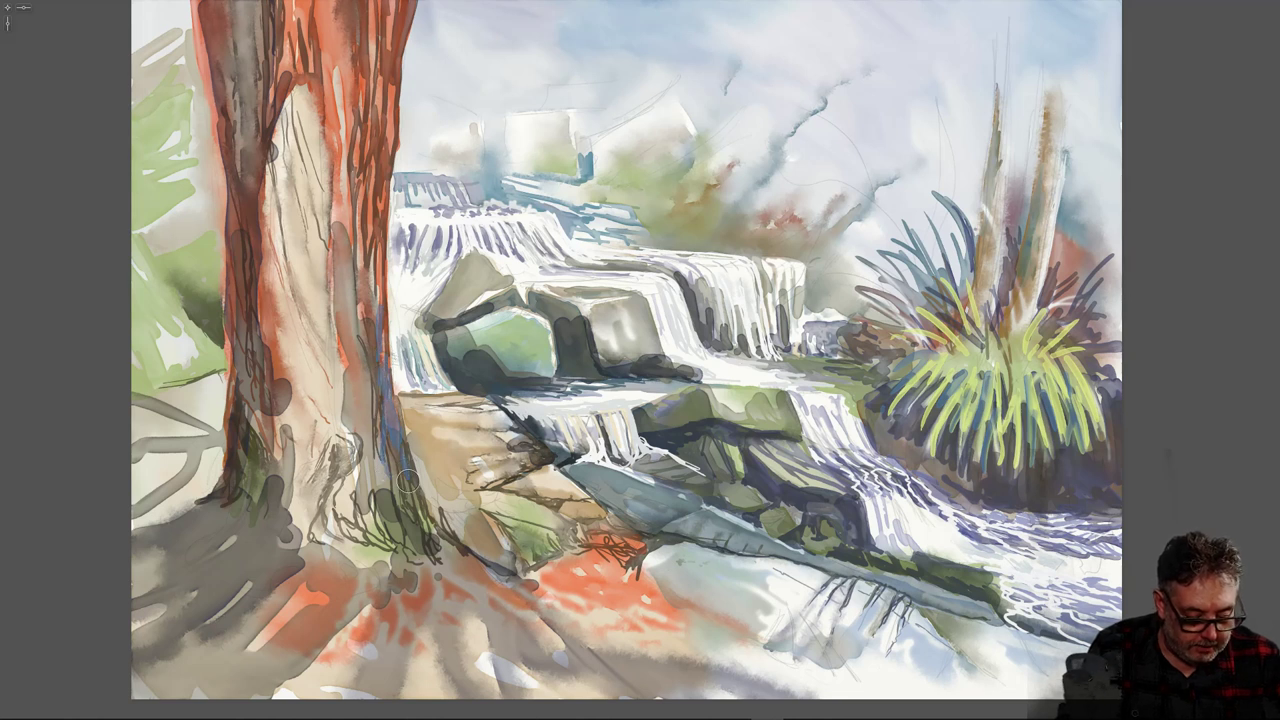
# Glaze a muted blue shadow around the trunk's pale bare patch on Layer 6 using Delicate on Dry at 100% size, softening it with Harsh Chaos.
pyautogui.press('Tab')
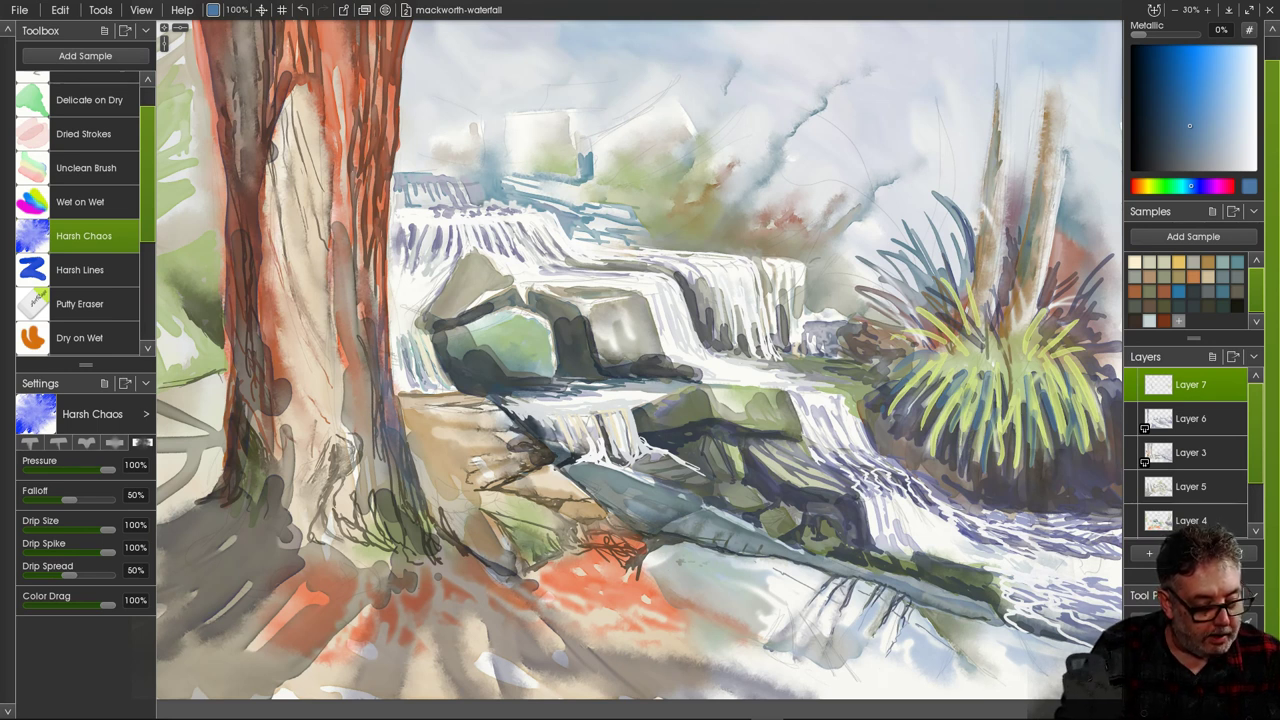
pyautogui.click(89, 100)
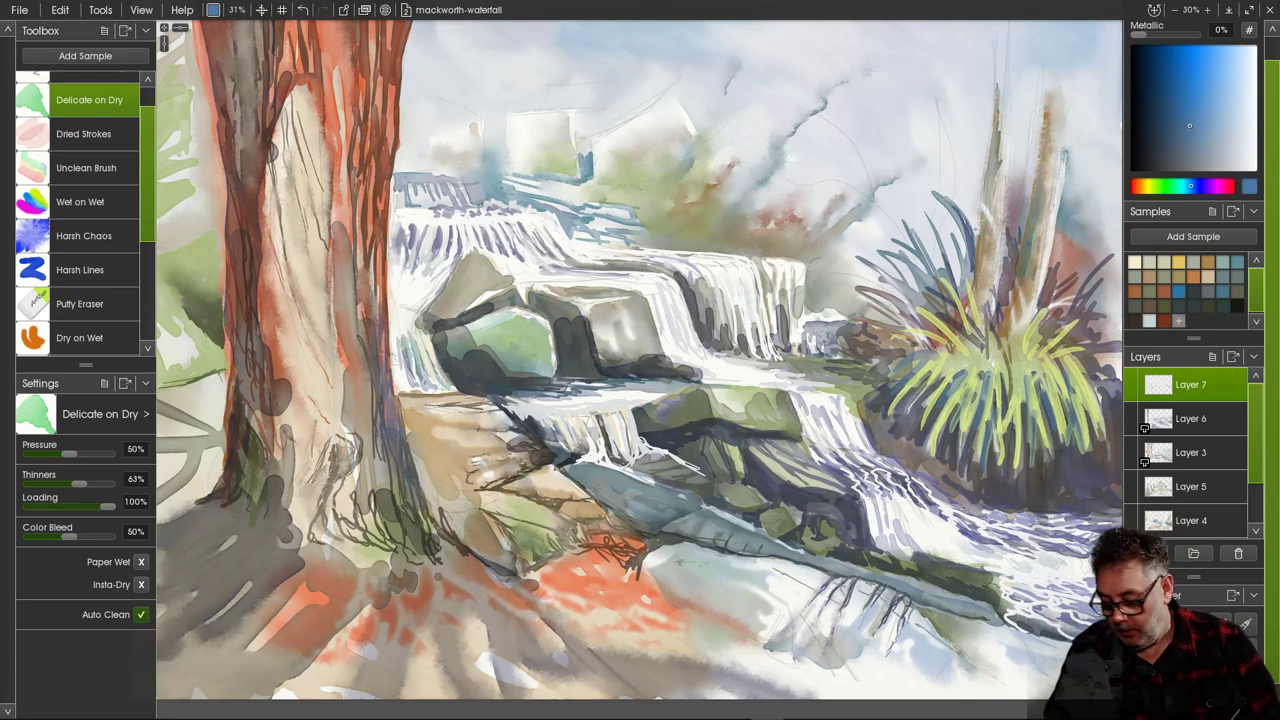
pyautogui.click(1190, 418)
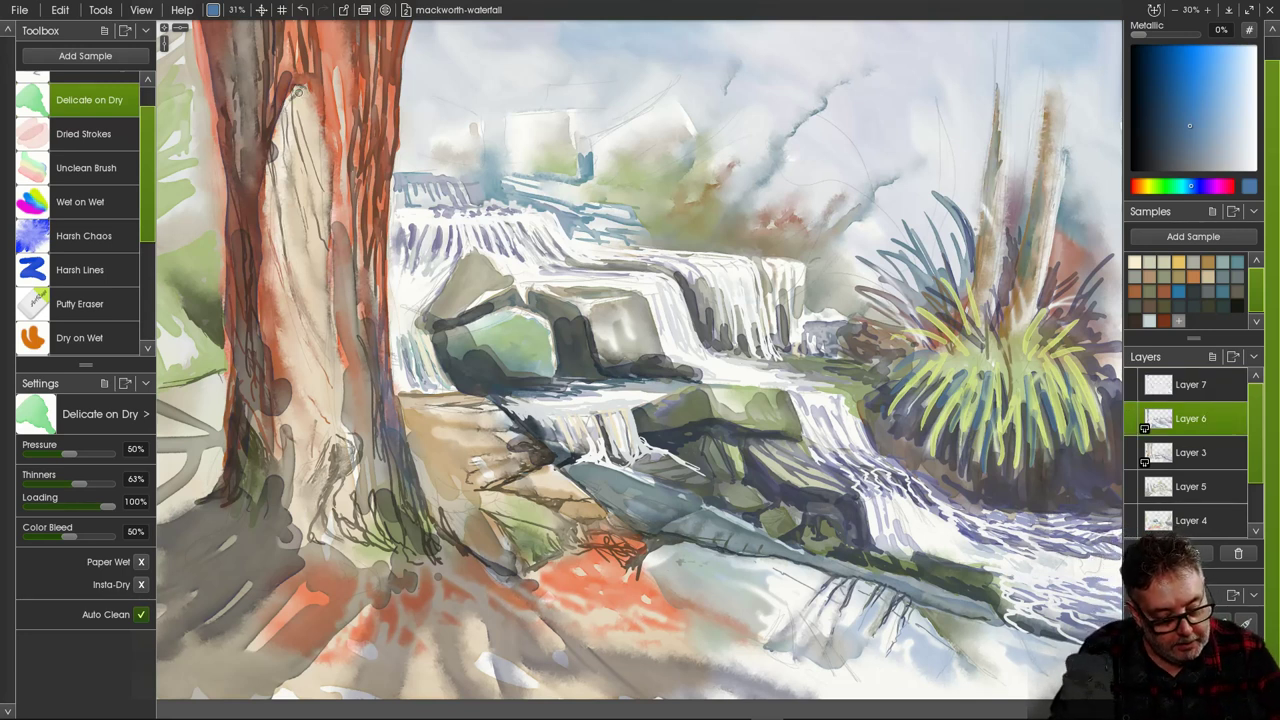
pyautogui.moveTo(236, 10); pyautogui.dragTo(386, 65)
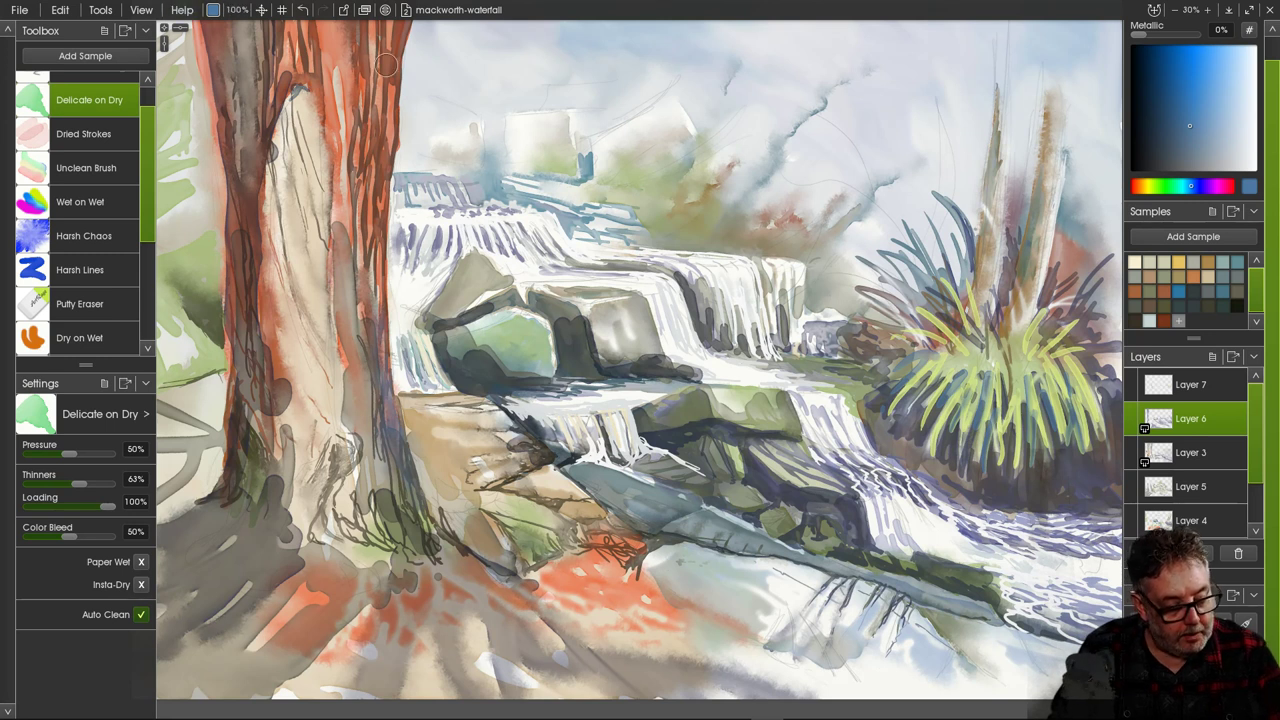
pyautogui.moveTo(290, 95)
pyautogui.mouseDown()
pyautogui.moveTo(274, 138)
pyautogui.moveTo(289, 102)
pyautogui.moveTo(266, 178)
pyautogui.mouseUp()
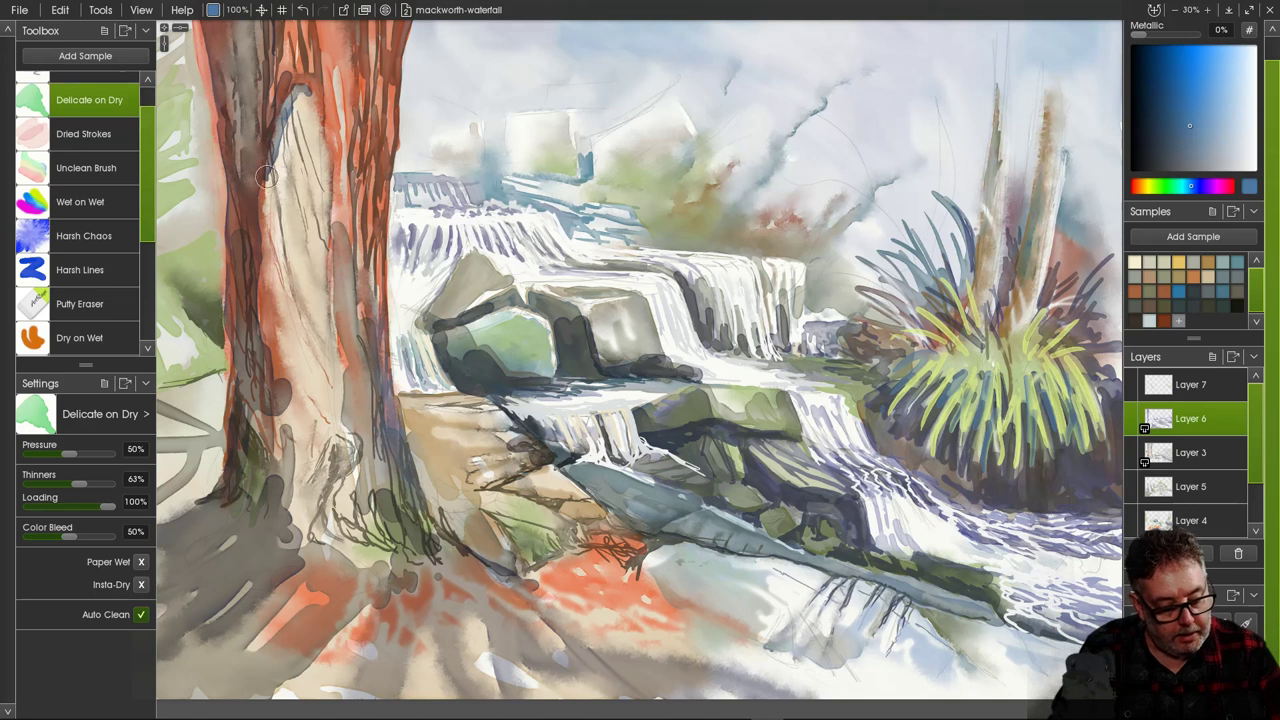
pyautogui.moveTo(306, 98)
pyautogui.mouseDown()
pyautogui.moveTo(316, 137)
pyautogui.moveTo(306, 93)
pyautogui.moveTo(319, 147)
pyautogui.moveTo(313, 104)
pyautogui.moveTo(320, 129)
pyautogui.moveTo(297, 96)
pyautogui.moveTo(327, 163)
pyautogui.moveTo(323, 211)
pyautogui.moveTo(320, 152)
pyautogui.moveTo(344, 447)
pyautogui.mouseUp()
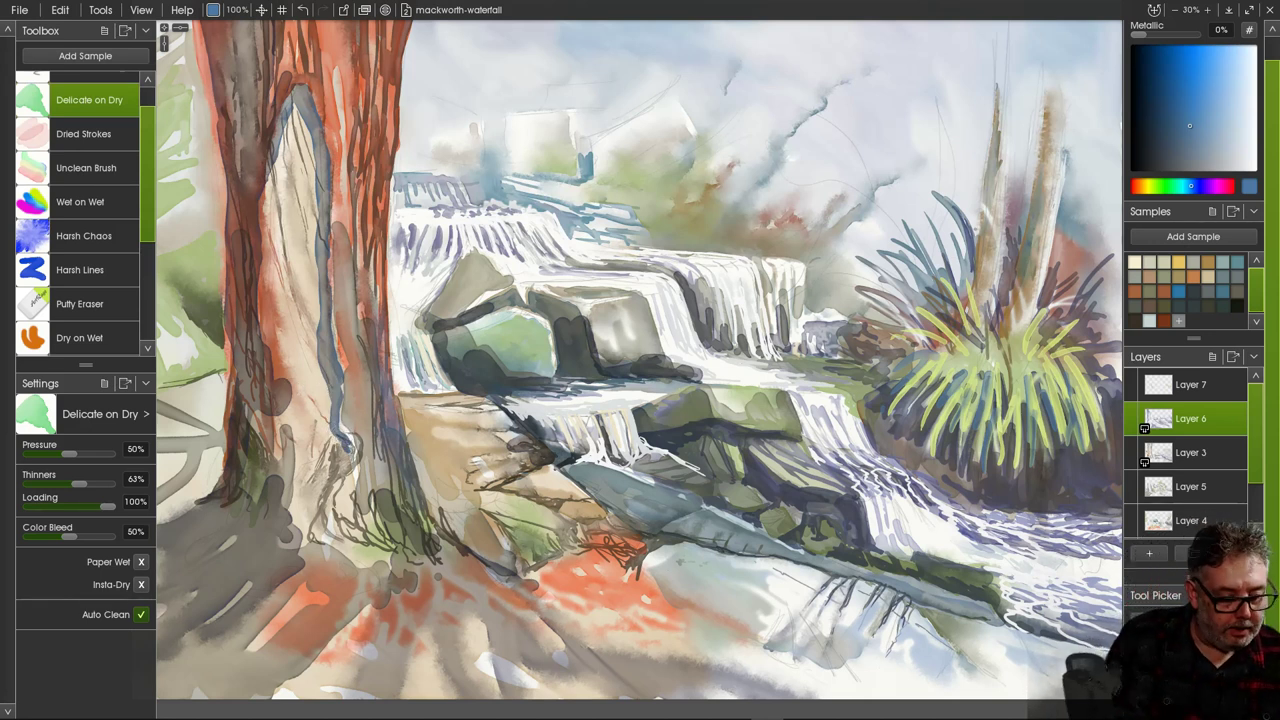
pyautogui.click(84, 236)
pyautogui.moveTo(297, 108)
pyautogui.mouseDown()
pyautogui.moveTo(317, 186)
pyautogui.moveTo(317, 199)
pyautogui.moveTo(301, 182)
pyautogui.moveTo(322, 343)
pyautogui.moveTo(281, 285)
pyautogui.moveTo(352, 444)
pyautogui.mouseUp()
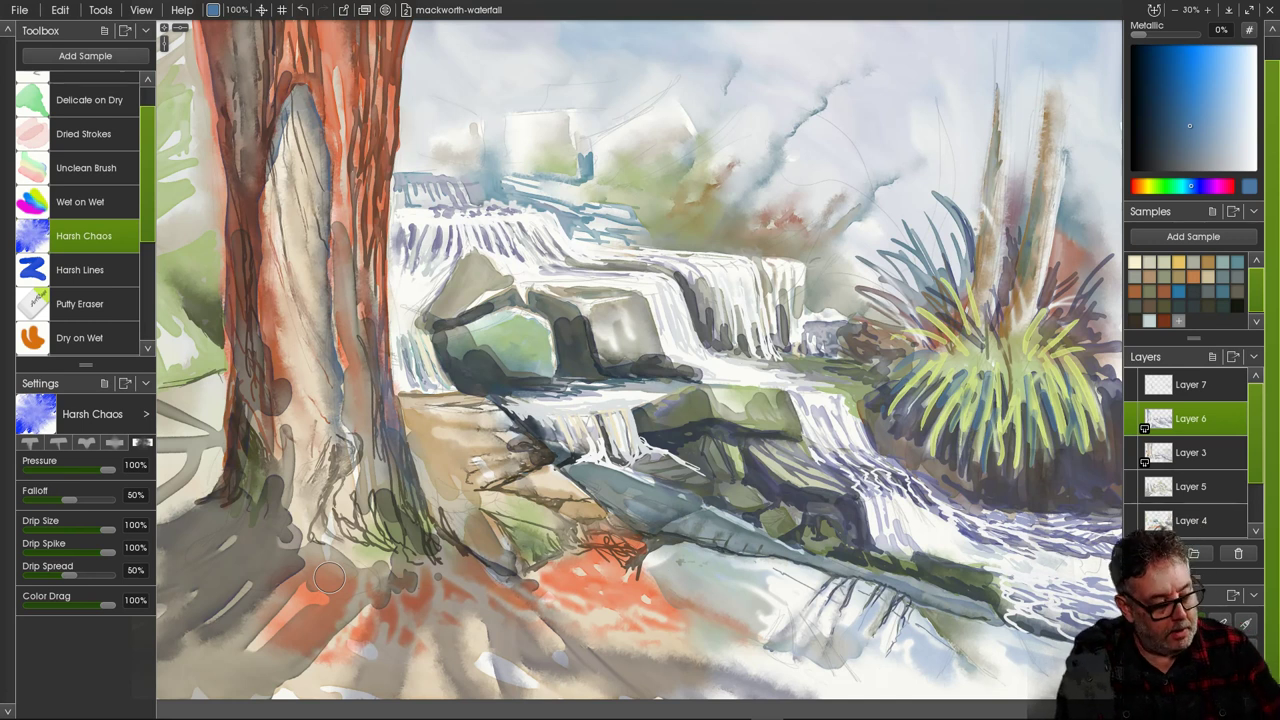
# Draw dark blue-grey lines at the top of the trunk's pale patch on Layer 7, using Harsh Lines at 31% size.
pyautogui.click(85, 100)
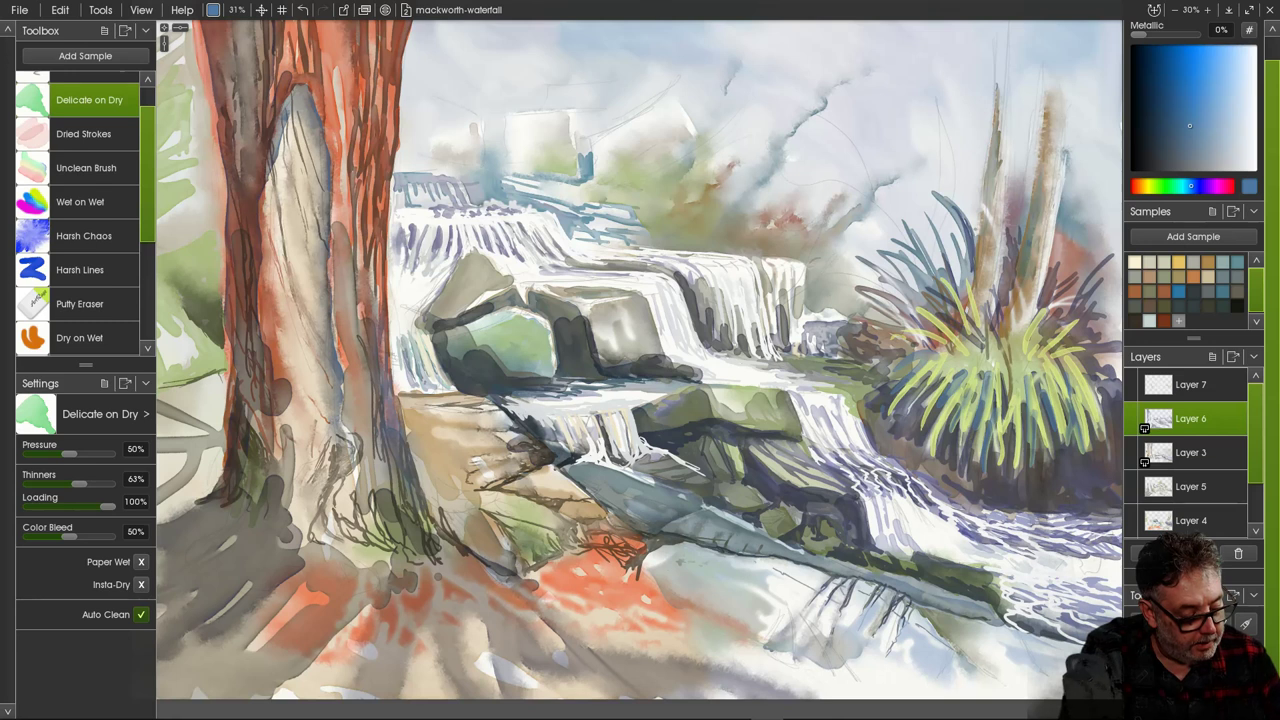
pyautogui.click(85, 270)
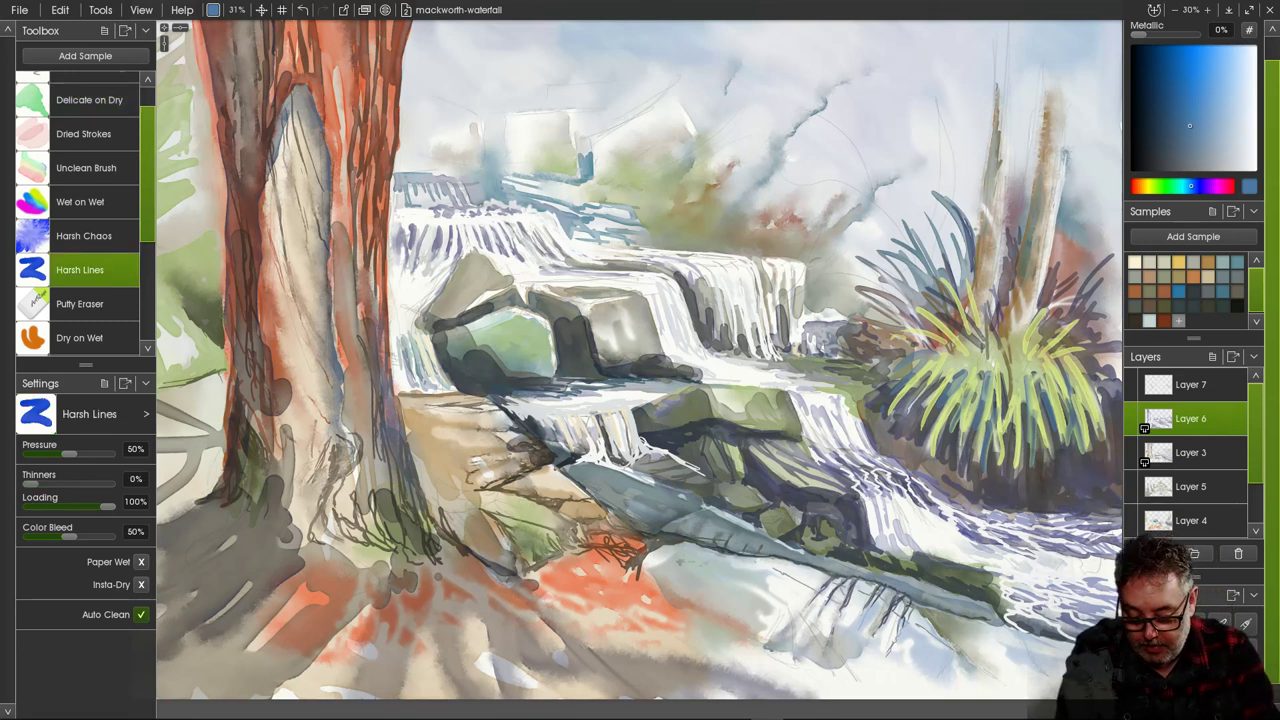
pyautogui.click(1190, 385)
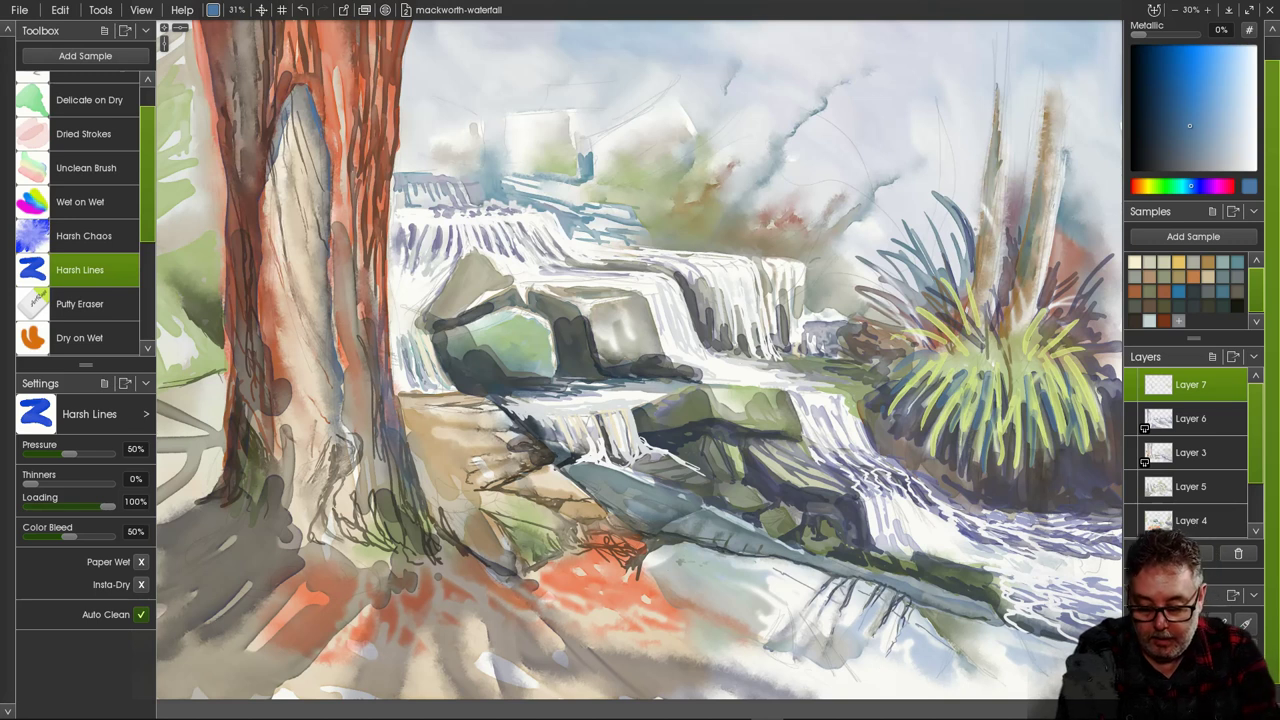
pyautogui.keyDown('alt'); pyautogui.click(961, 167); pyautogui.keyUp('alt')
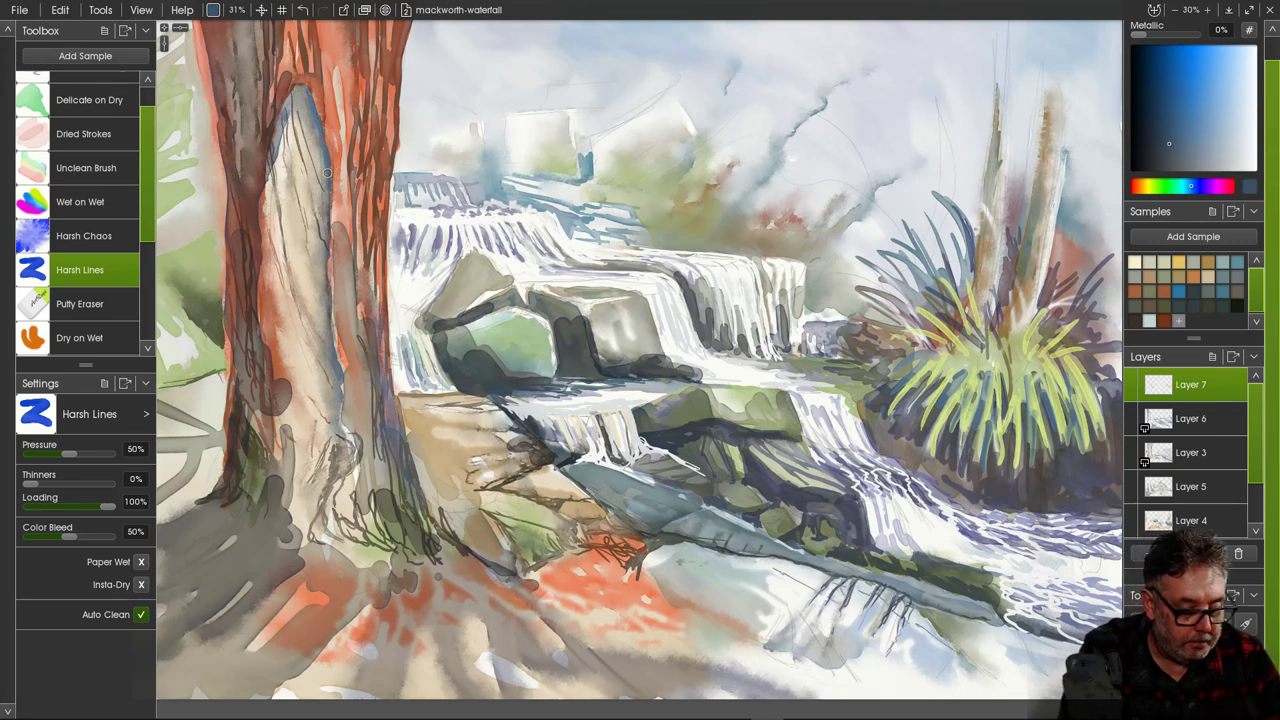
pyautogui.click(1163, 154)
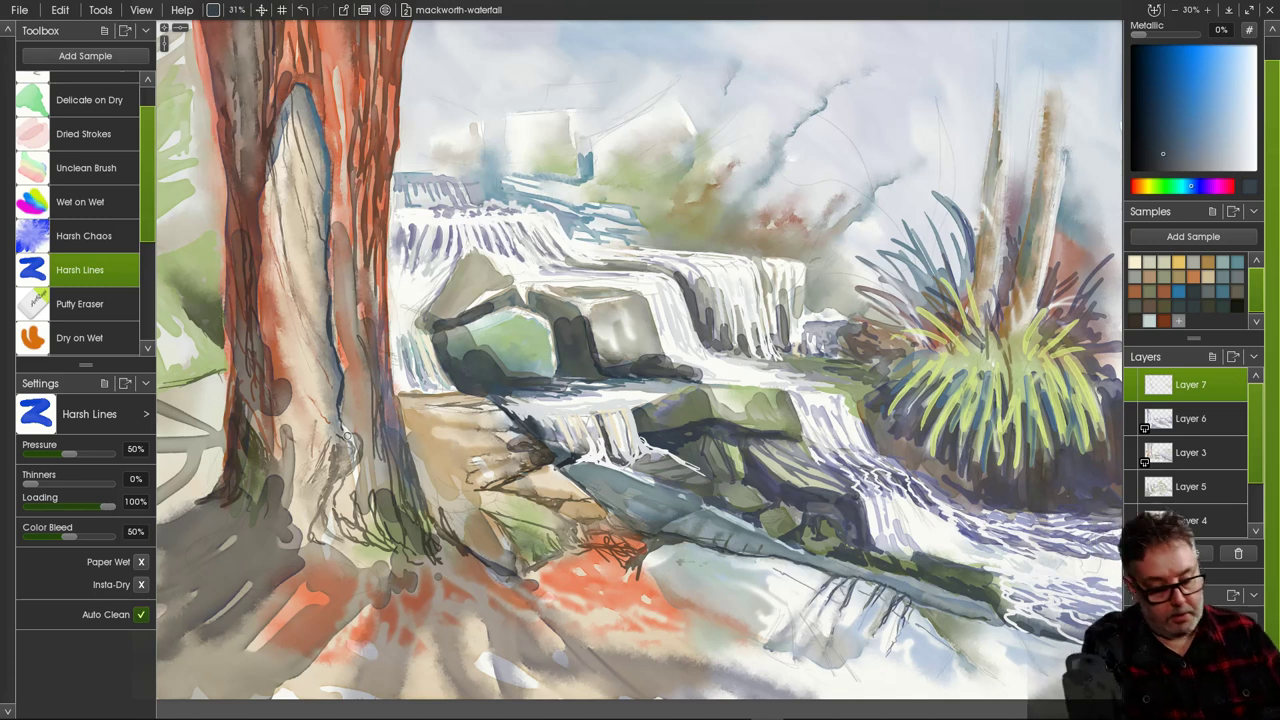
pyautogui.moveTo(293, 93); pyautogui.dragTo(306, 137)
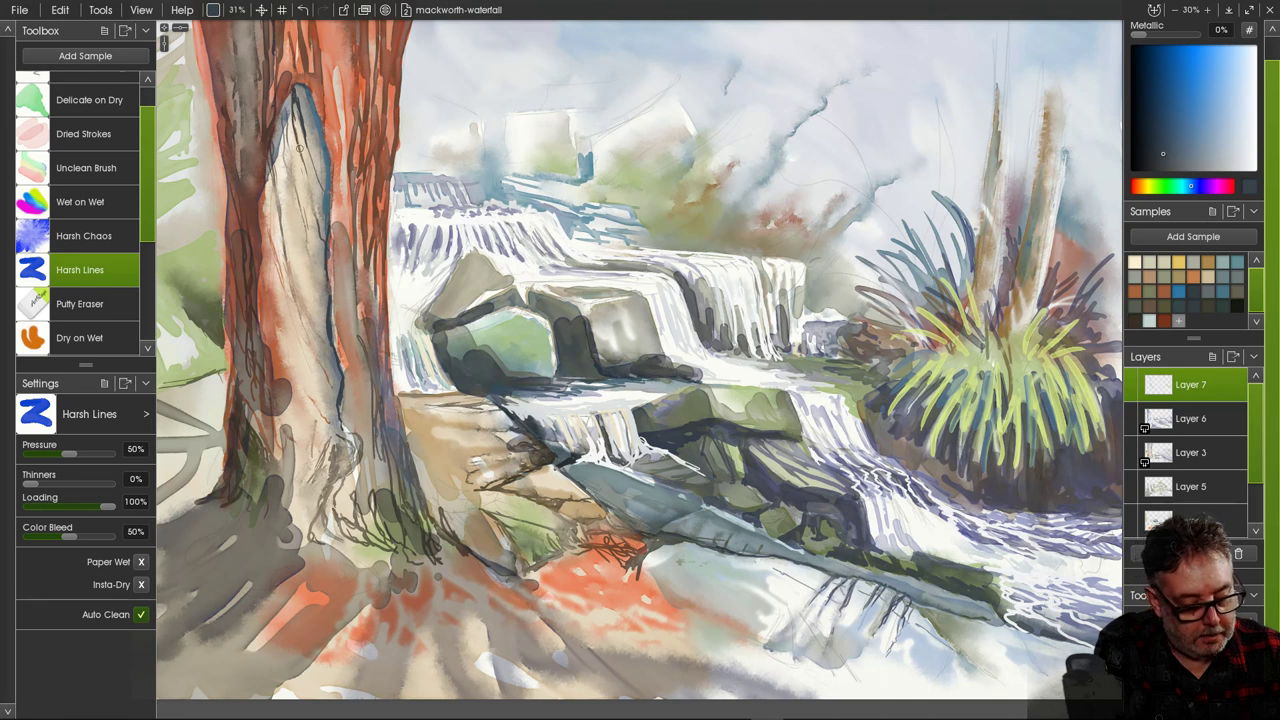
pyautogui.moveTo(298, 93); pyautogui.dragTo(305, 132)
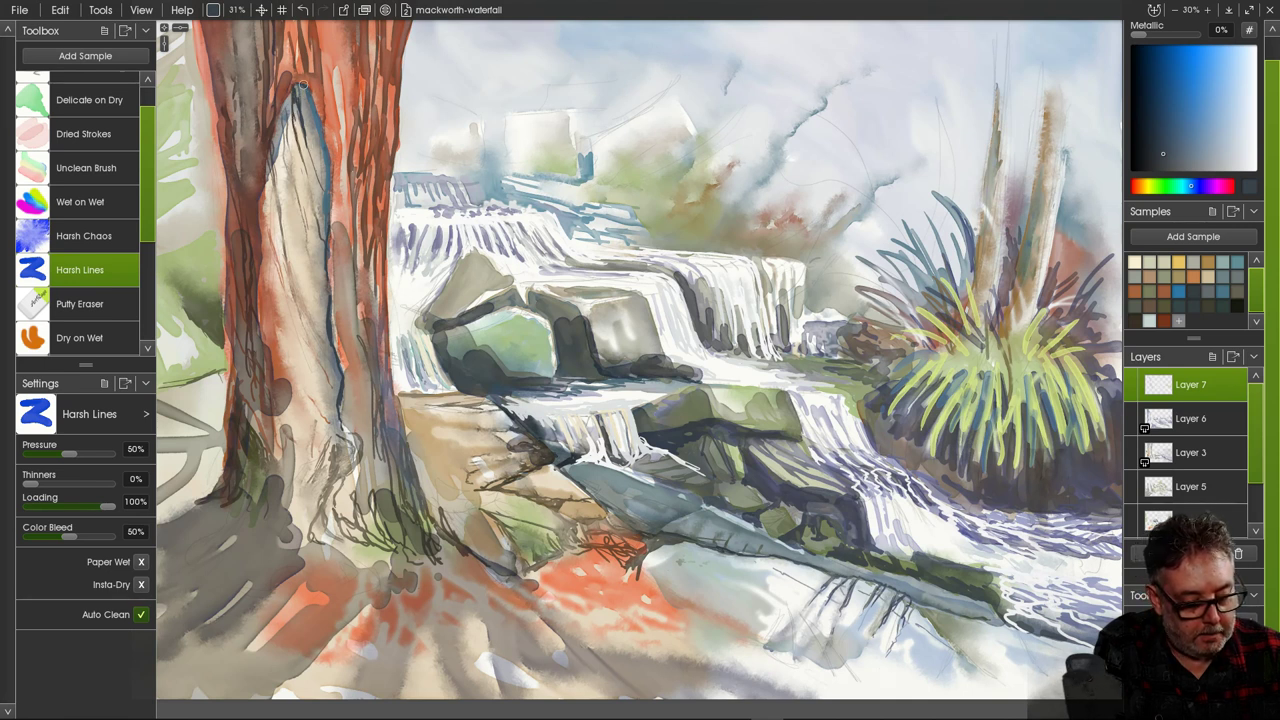
pyautogui.moveTo(303, 84); pyautogui.dragTo(323, 148)
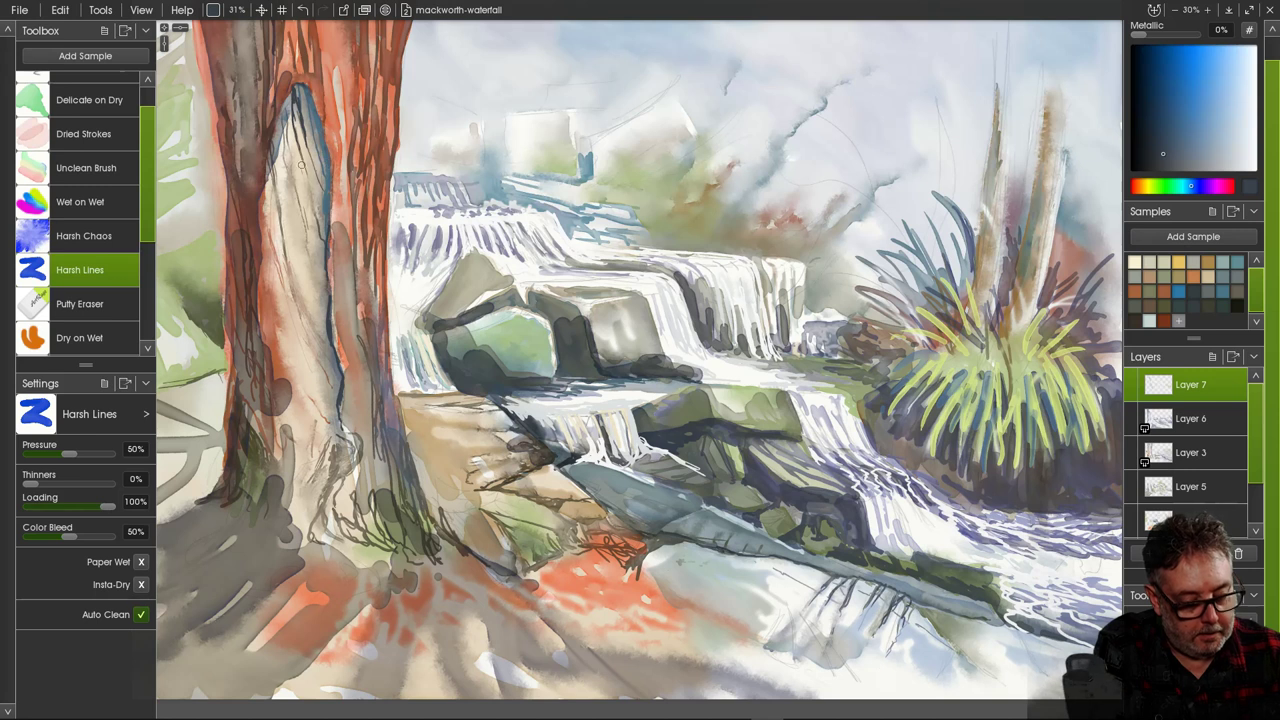
# Draw long, thin dark blue-grey grain lines slanting down the upper half of the trunk's pale patch.
pyautogui.moveTo(286, 100); pyautogui.dragTo(314, 236)
pyautogui.moveTo(290, 136); pyautogui.dragTo(324, 257)
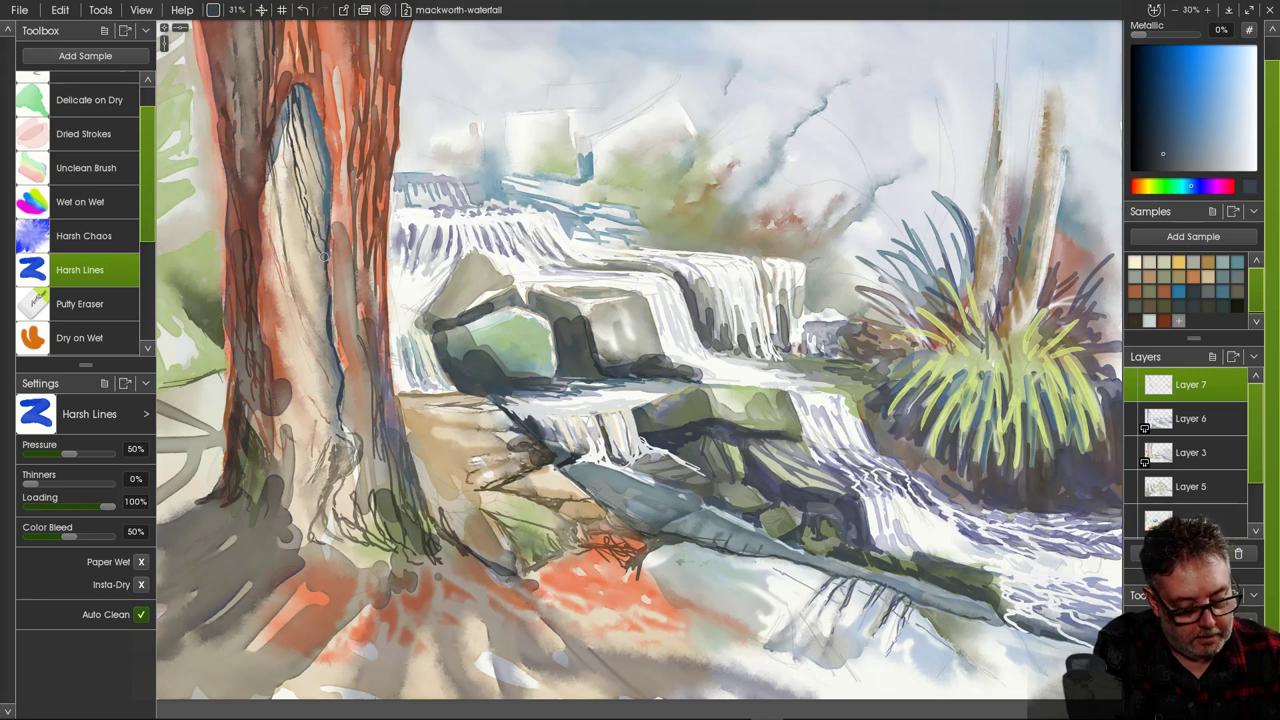
pyautogui.moveTo(278, 122)
pyautogui.mouseDown()
pyautogui.moveTo(289, 176)
pyautogui.moveTo(270, 137)
pyautogui.moveTo(279, 196)
pyautogui.moveTo(294, 247)
pyautogui.moveTo(303, 237)
pyautogui.moveTo(285, 218)
pyautogui.moveTo(292, 250)
pyautogui.mouseUp()
pyautogui.moveTo(322, 304); pyautogui.dragTo(299, 255)
pyautogui.moveTo(281, 207); pyautogui.dragTo(326, 328)
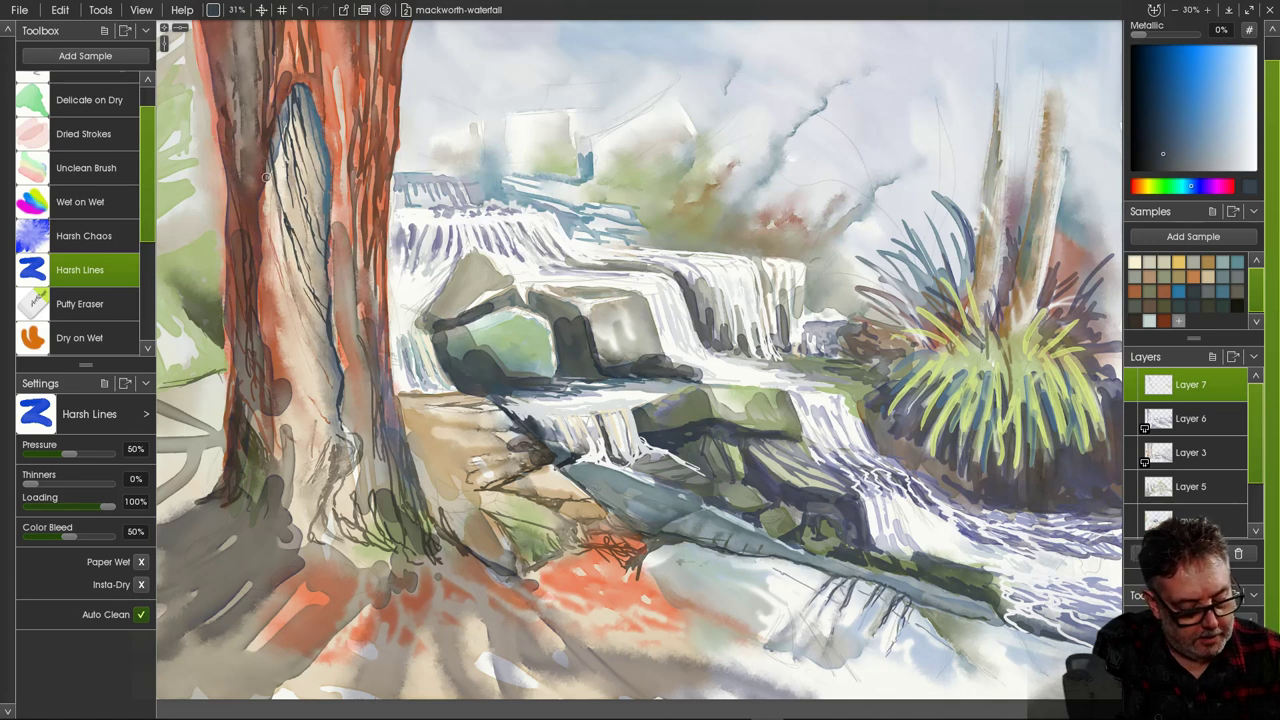
pyautogui.moveTo(266, 178); pyautogui.dragTo(283, 253)
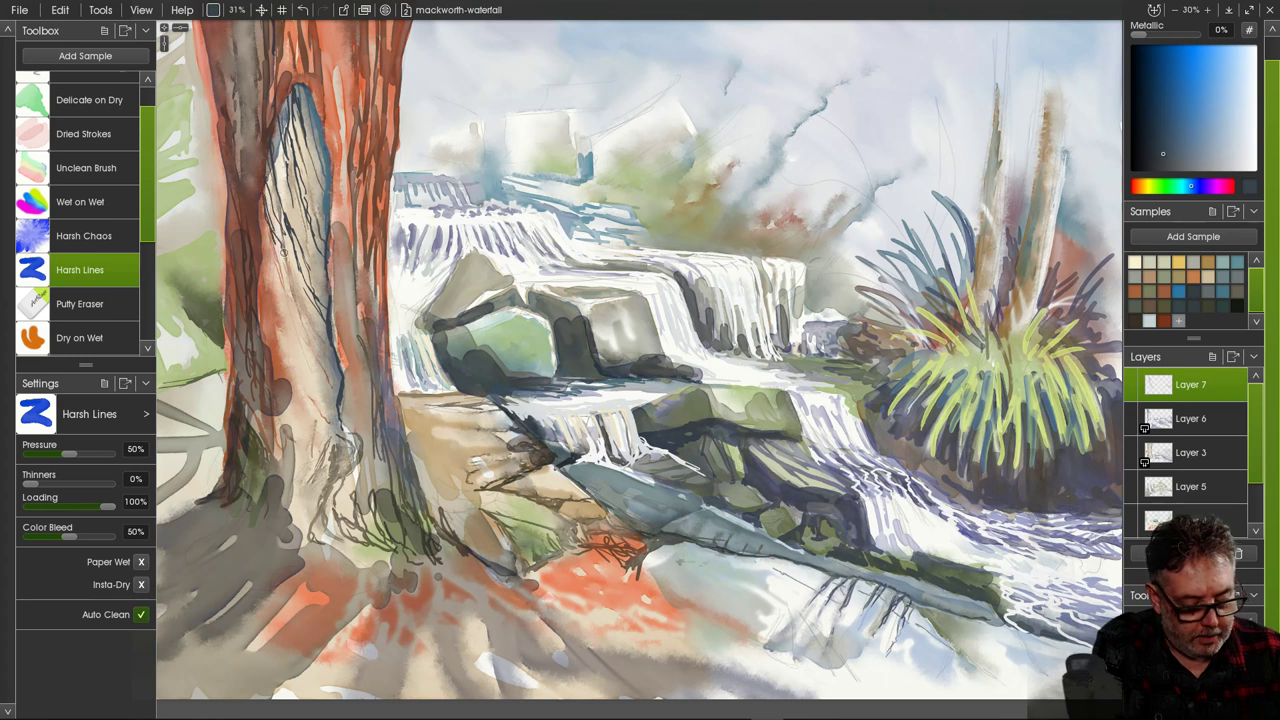
# Extend the grain lines down the pale patch's lower half and left edge toward the trunk base in a sampled lighter blue-grey.
pyautogui.keyDown('alt'); pyautogui.click(328, 218); pyautogui.keyUp('alt')
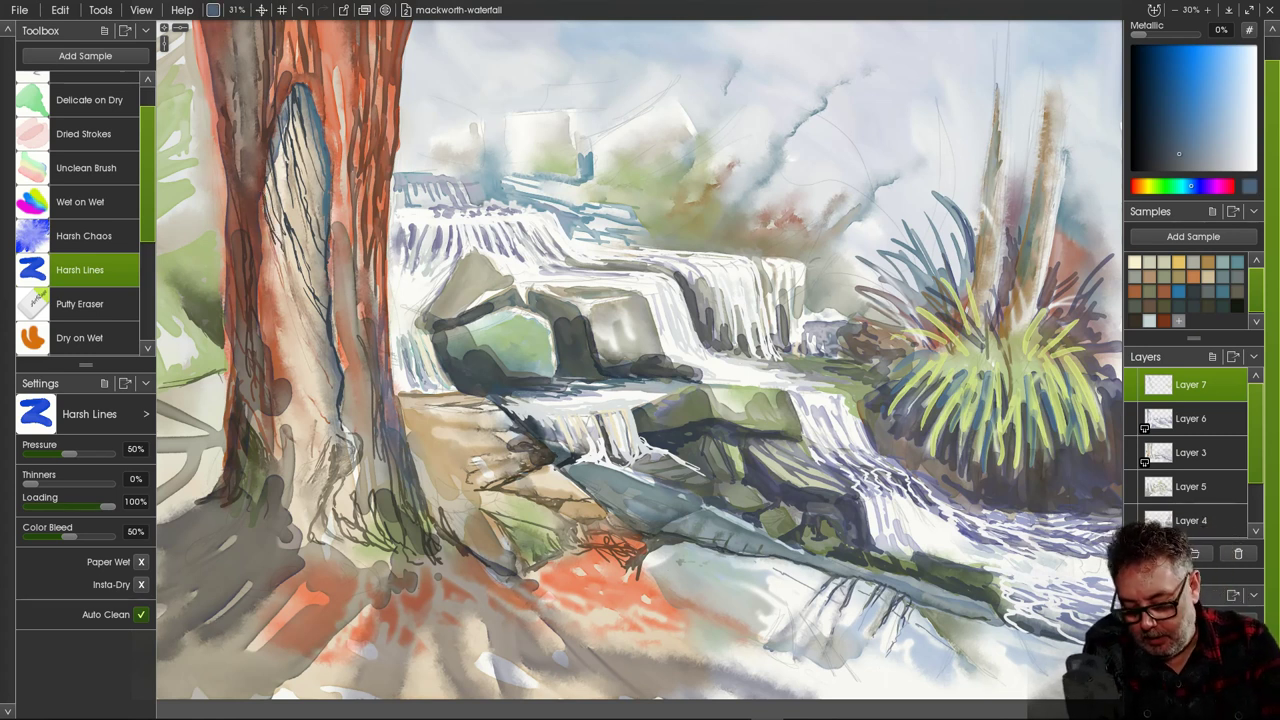
pyautogui.moveTo(262, 218); pyautogui.dragTo(284, 310)
pyautogui.moveTo(262, 250)
pyautogui.mouseDown()
pyautogui.moveTo(311, 338)
pyautogui.moveTo(273, 328)
pyautogui.moveTo(281, 312)
pyautogui.moveTo(275, 334)
pyautogui.moveTo(298, 355)
pyautogui.moveTo(298, 342)
pyautogui.moveTo(327, 413)
pyautogui.mouseUp()
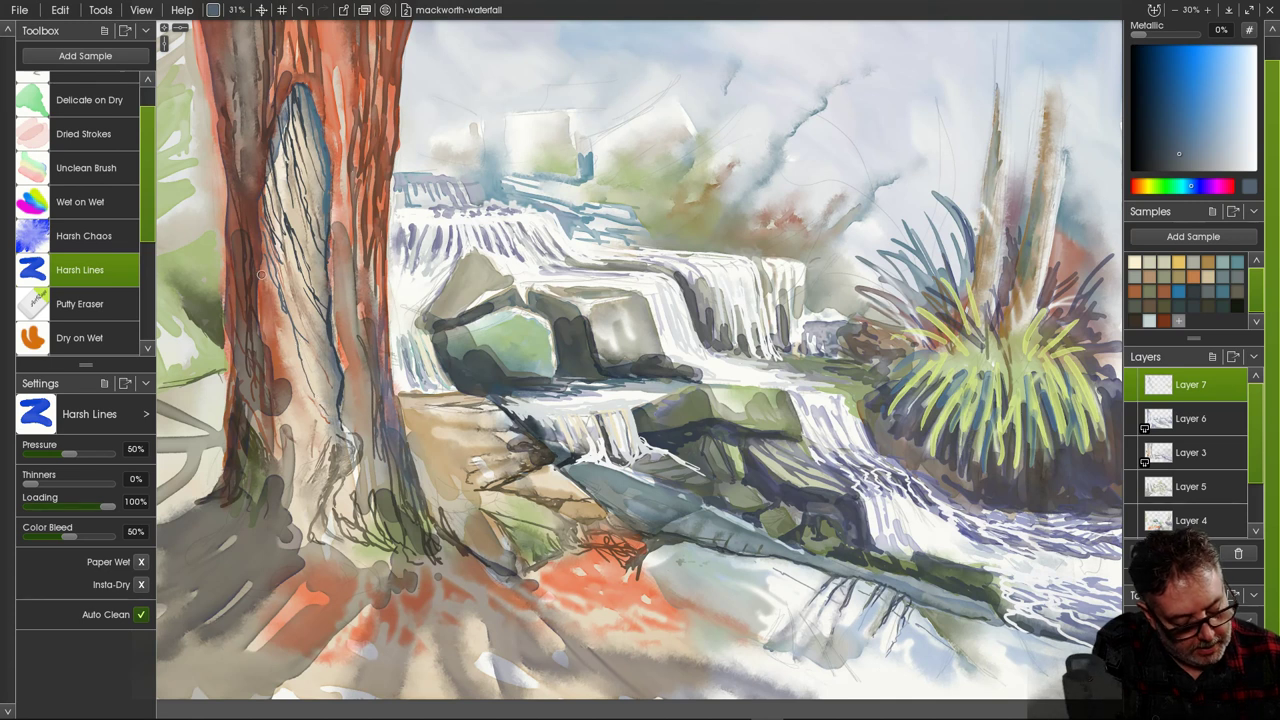
pyautogui.moveTo(258, 270); pyautogui.dragTo(300, 399)
pyautogui.moveTo(260, 296); pyautogui.dragTo(297, 396)
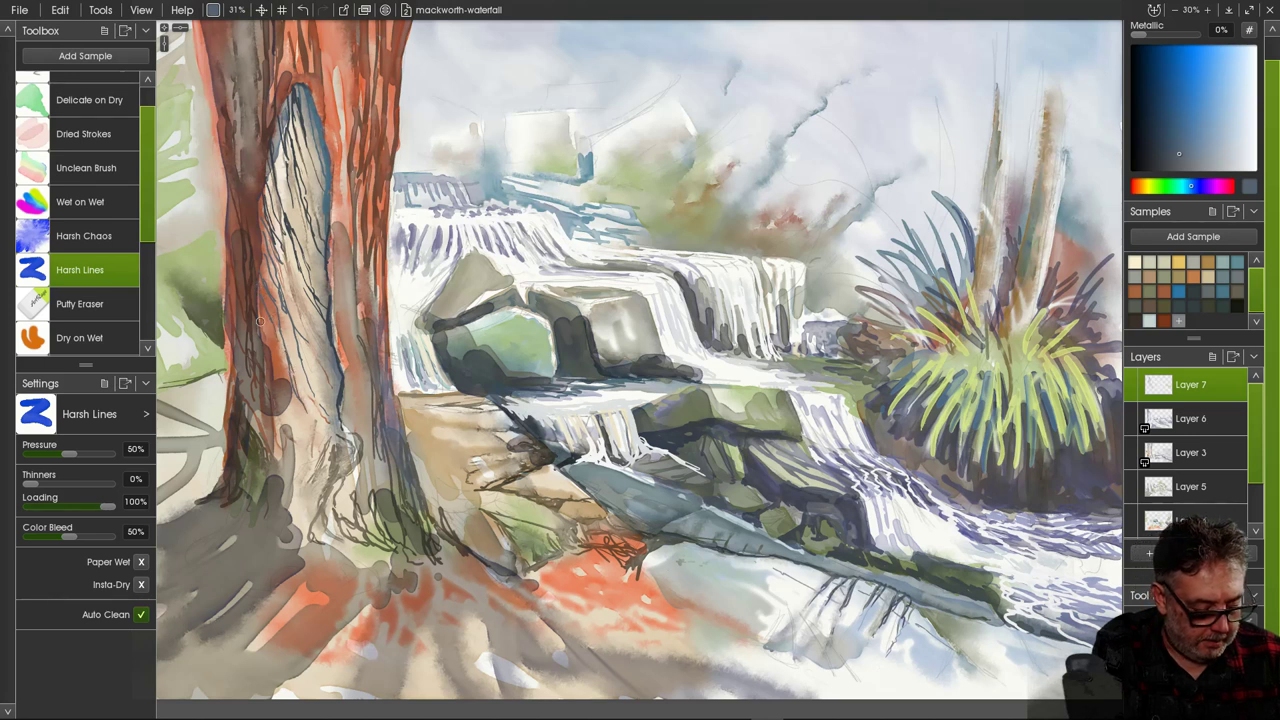
pyautogui.moveTo(260, 321)
pyautogui.mouseDown()
pyautogui.moveTo(302, 425)
pyautogui.moveTo(293, 448)
pyautogui.mouseUp()
pyautogui.moveTo(272, 396); pyautogui.dragTo(280, 469)
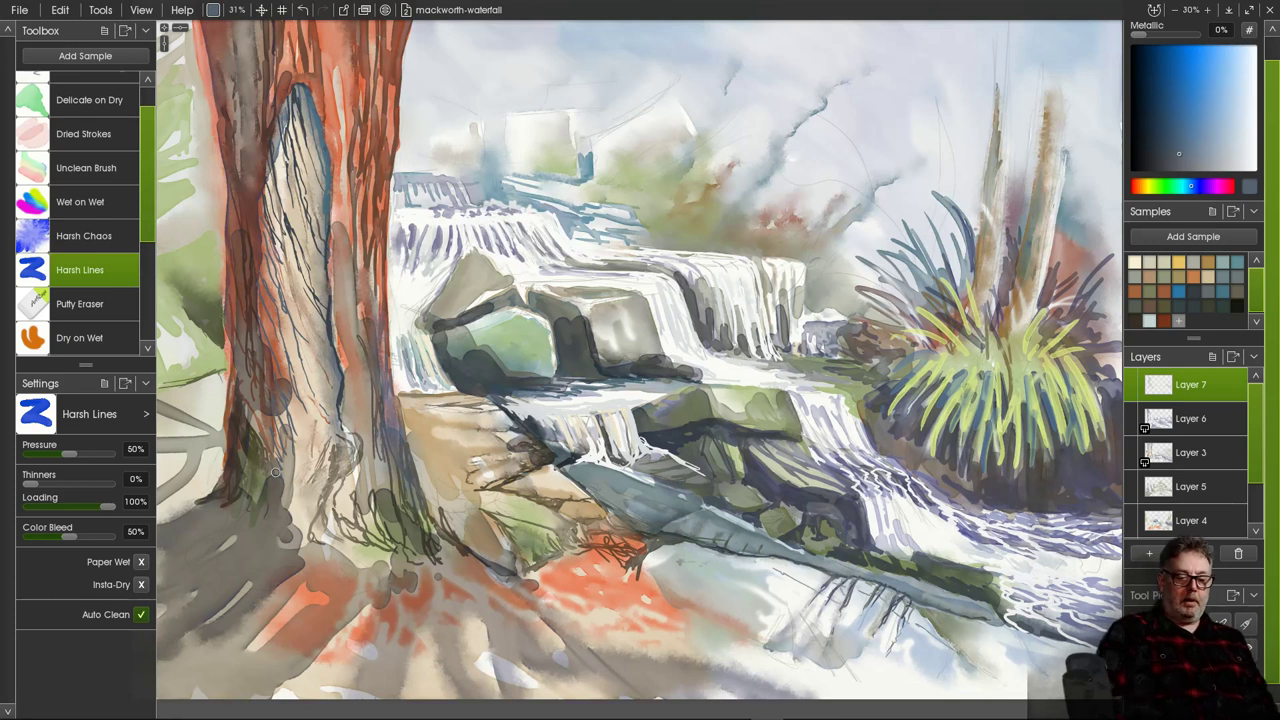
# Add thin reddish-brown grain lines between the dark ones in the upper part of the trunk's pale patch.
pyautogui.keyDown('alt'); pyautogui.click(275, 472); pyautogui.keyUp('alt')
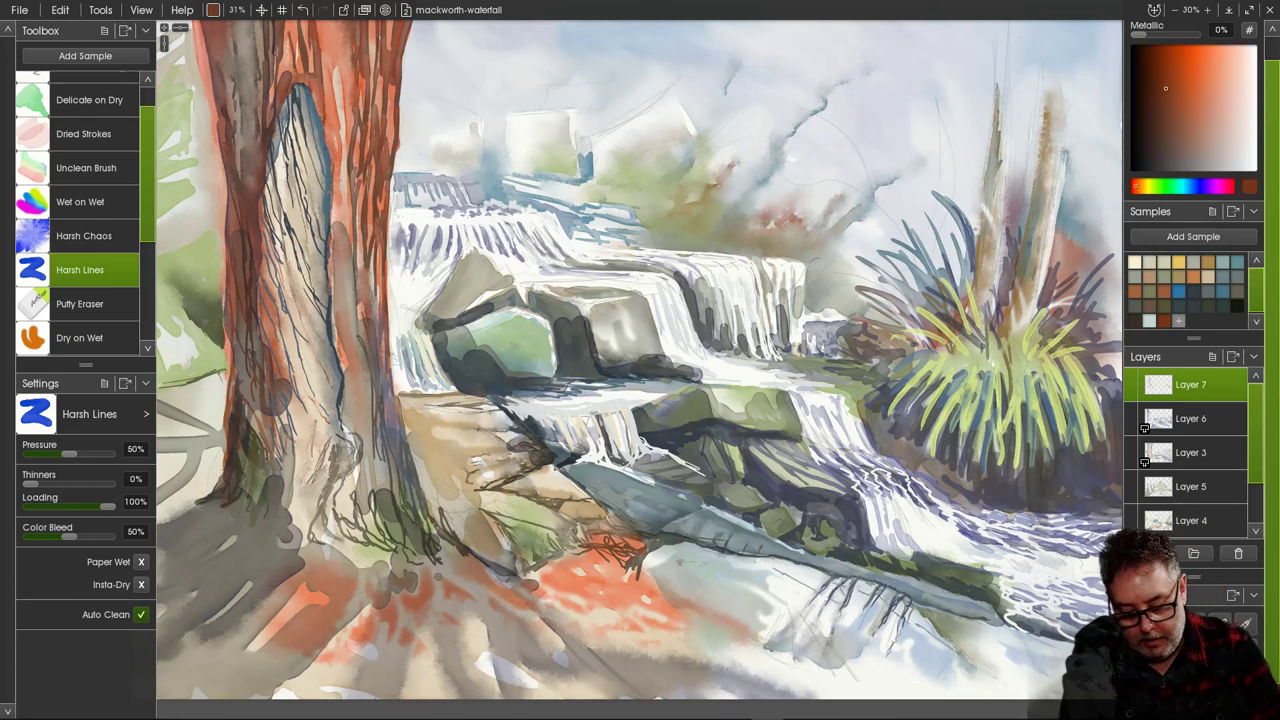
pyautogui.moveTo(296, 132); pyautogui.dragTo(321, 221)
pyautogui.moveTo(300, 137)
pyautogui.mouseDown()
pyautogui.moveTo(322, 192)
pyautogui.moveTo(276, 174)
pyautogui.moveTo(280, 158)
pyautogui.moveTo(290, 200)
pyautogui.mouseUp()
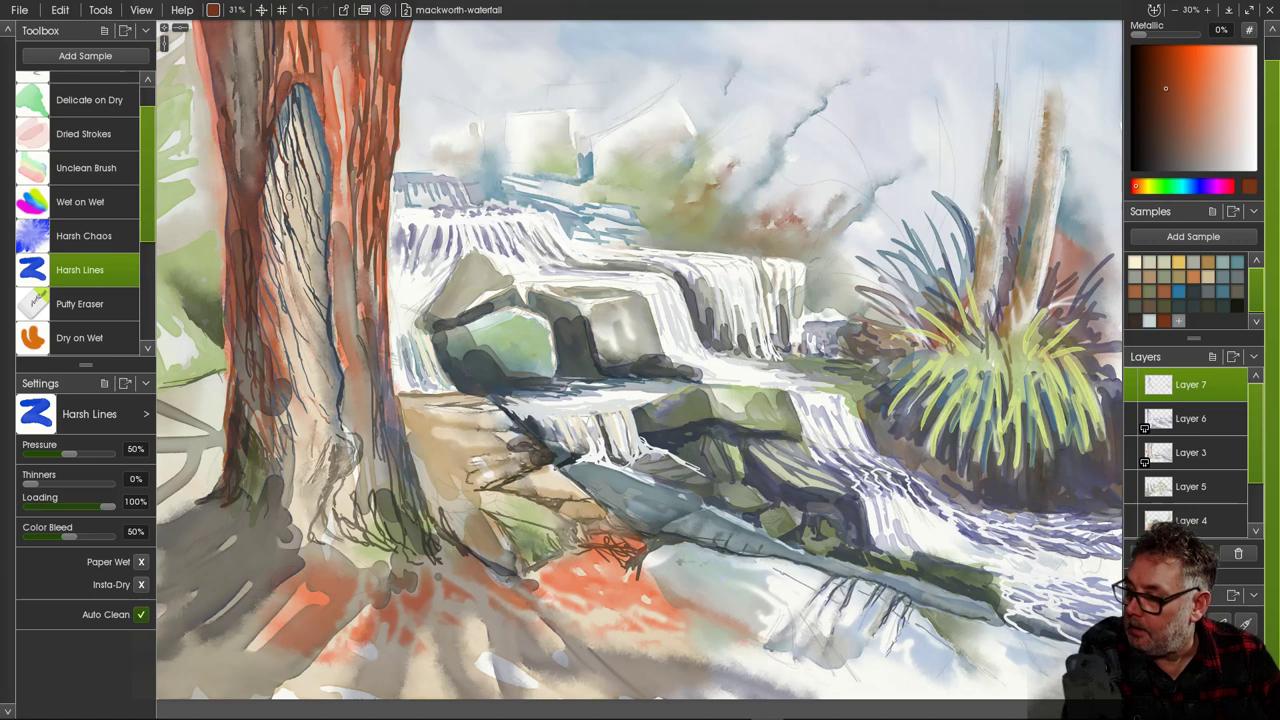
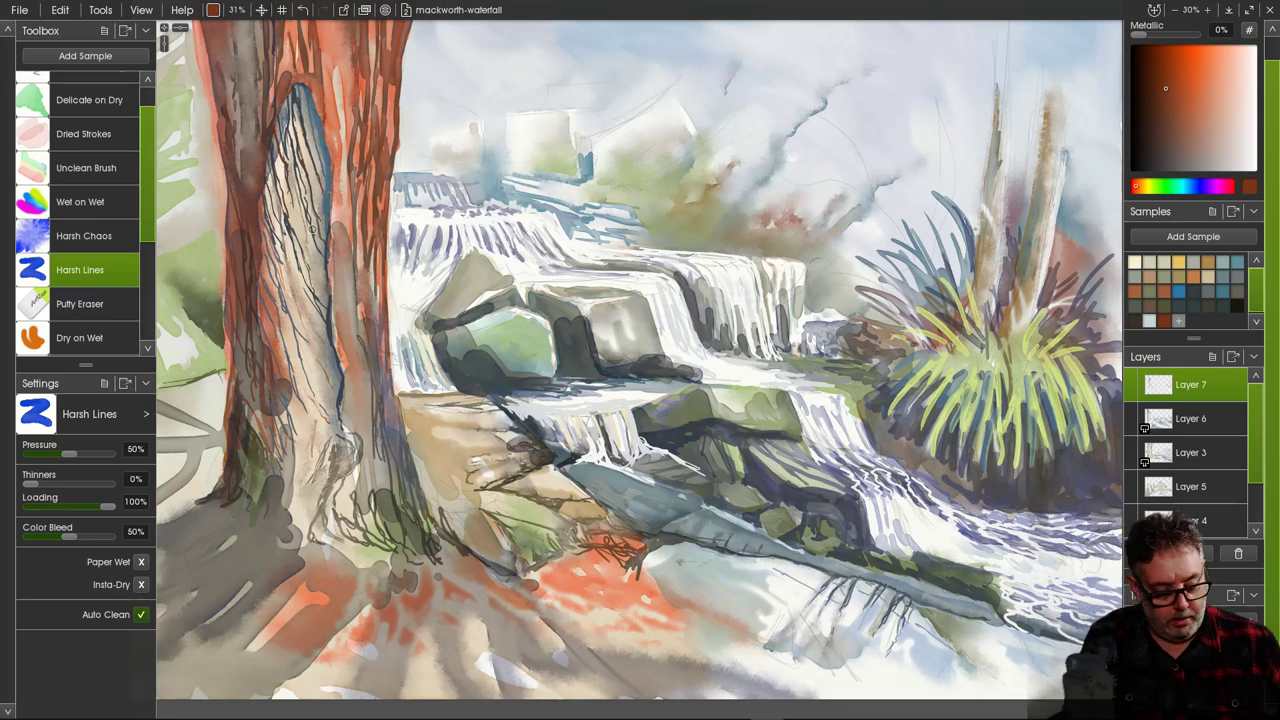
pyautogui.hotkey('ctrl', 'u')
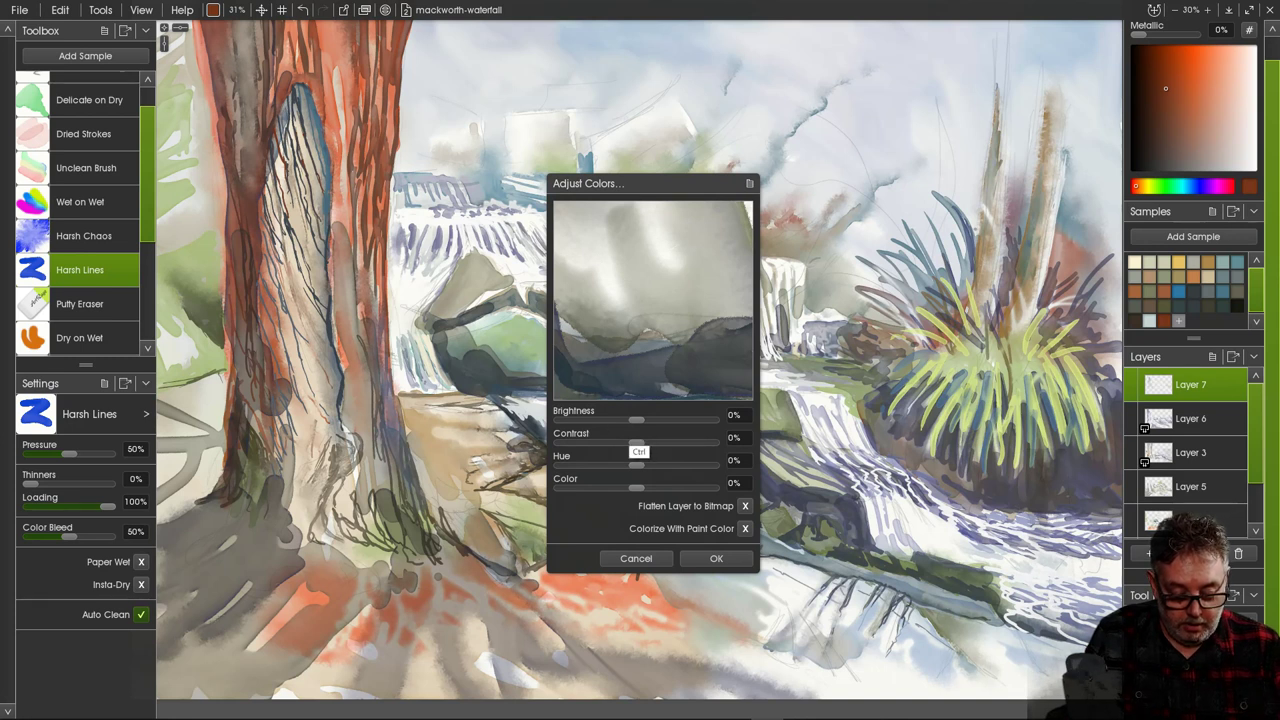
pyautogui.moveTo(636, 420)
pyautogui.mouseDown()
pyautogui.moveTo(657, 420)
pyautogui.moveTo(638, 420)
pyautogui.mouseUp()
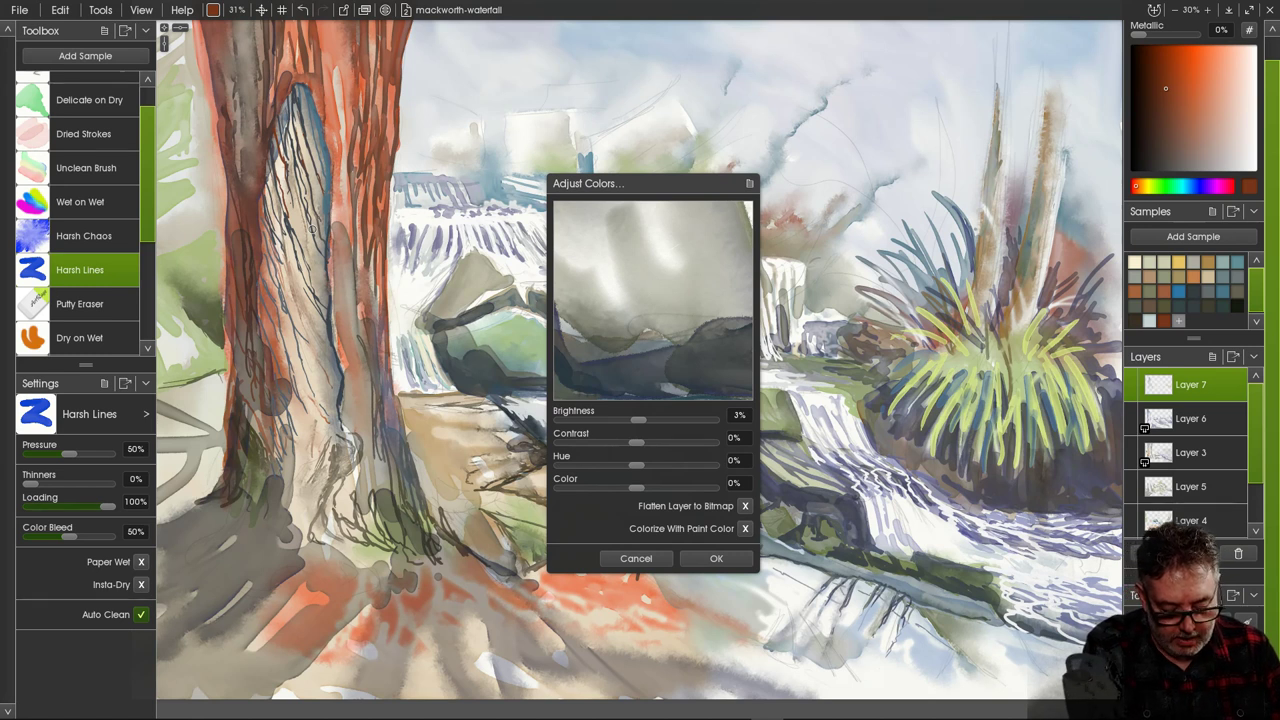
pyautogui.moveTo(636, 464)
pyautogui.mouseDown()
pyautogui.moveTo(685, 465)
pyautogui.moveTo(612, 465)
pyautogui.moveTo(656, 465)
pyautogui.moveTo(634, 465)
pyautogui.mouseUp()
pyautogui.click(605, 325)
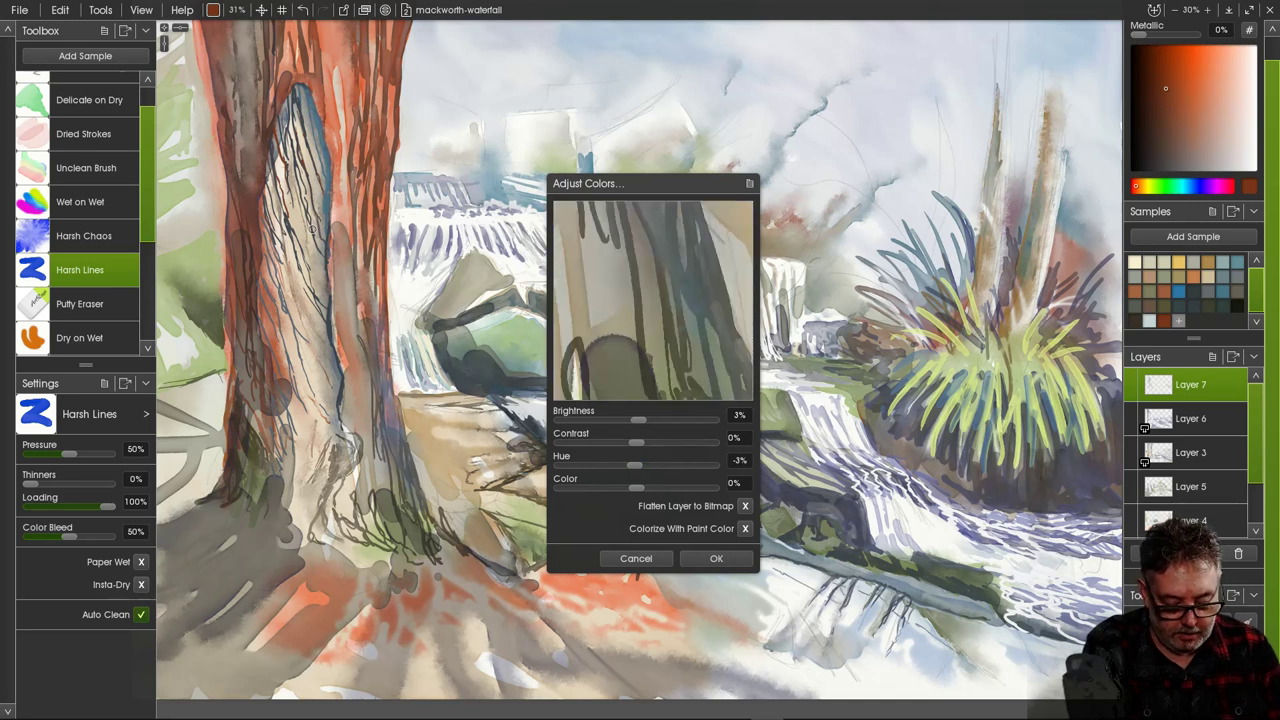
pyautogui.moveTo(650, 359)
pyautogui.mouseDown()
pyautogui.moveTo(669, 355)
pyautogui.moveTo(654, 329)
pyautogui.mouseUp()
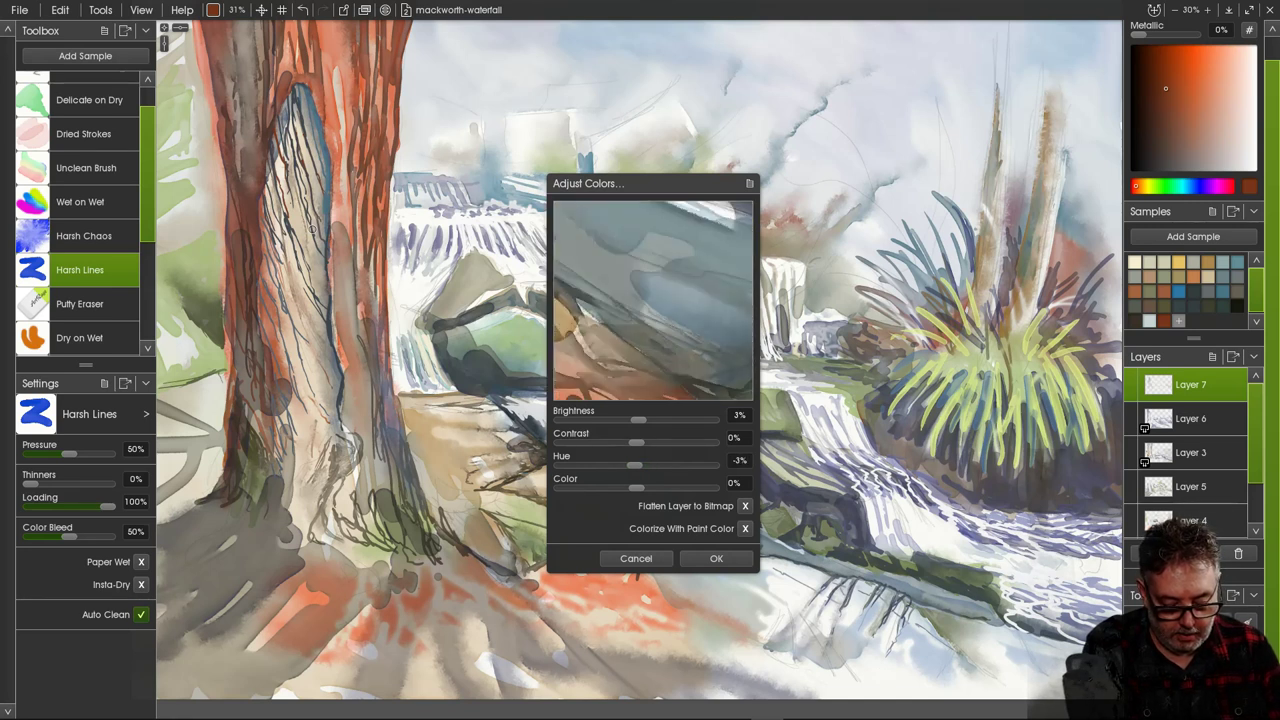
pyautogui.moveTo(636, 442); pyautogui.dragTo(560, 465)
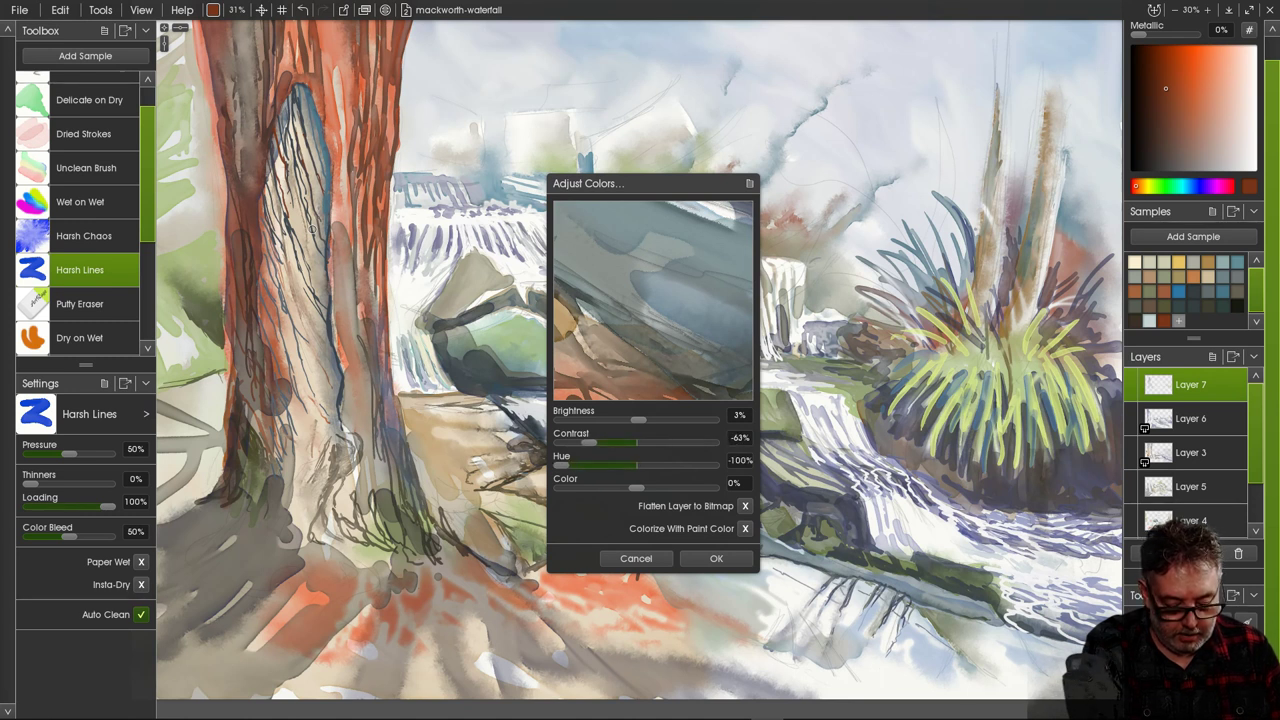
pyautogui.moveTo(636, 487)
pyautogui.mouseDown()
pyautogui.moveTo(560, 487)
pyautogui.moveTo(676, 487)
pyautogui.moveTo(638, 487)
pyautogui.mouseUp()
pyautogui.moveTo(562, 465); pyautogui.dragTo(637, 441)
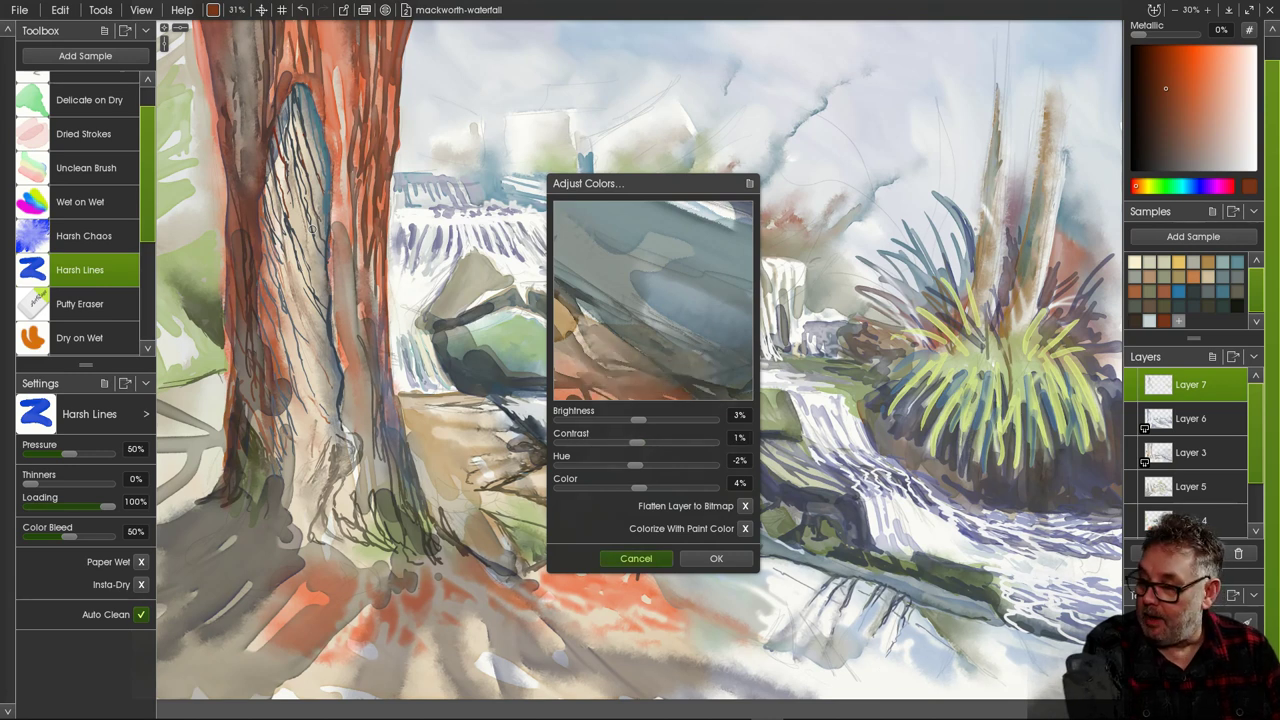
pyautogui.click(649, 562)
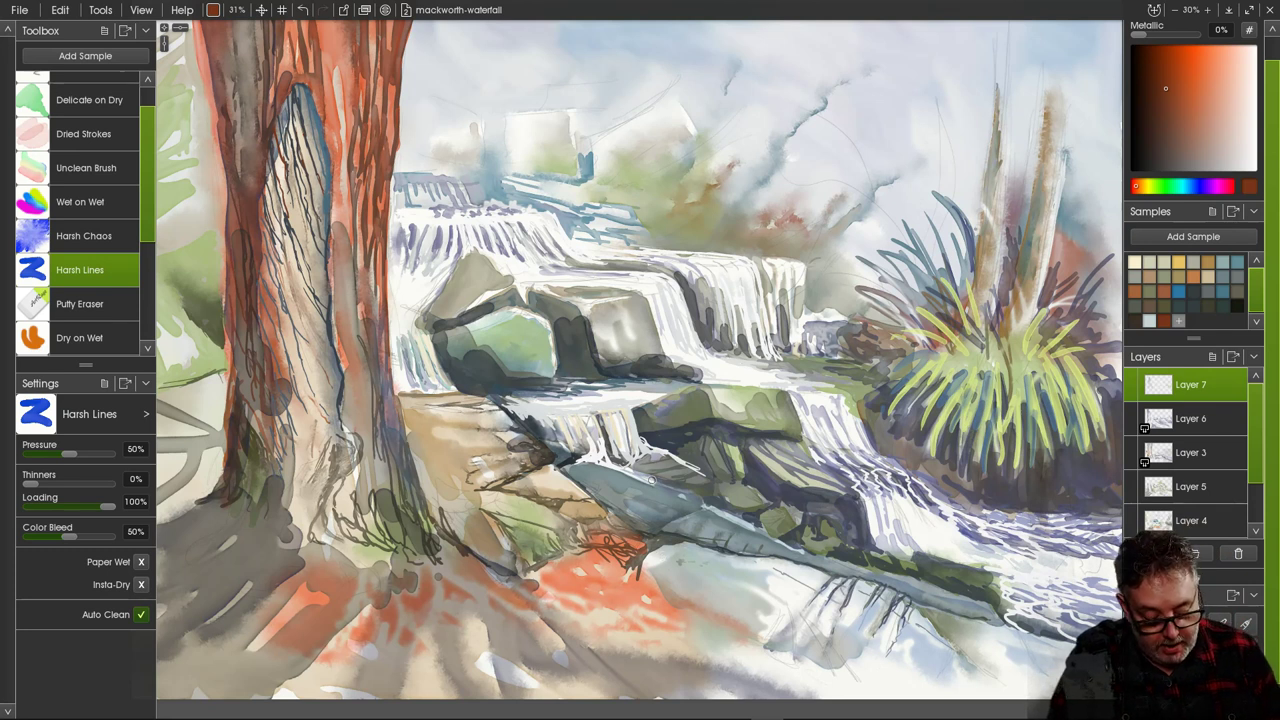
# Undo a test stroke on the blue rock ledge and draw reddish-brown lines down the trunk's lower right edge.
pyautogui.moveTo(651, 481); pyautogui.dragTo(695, 497)
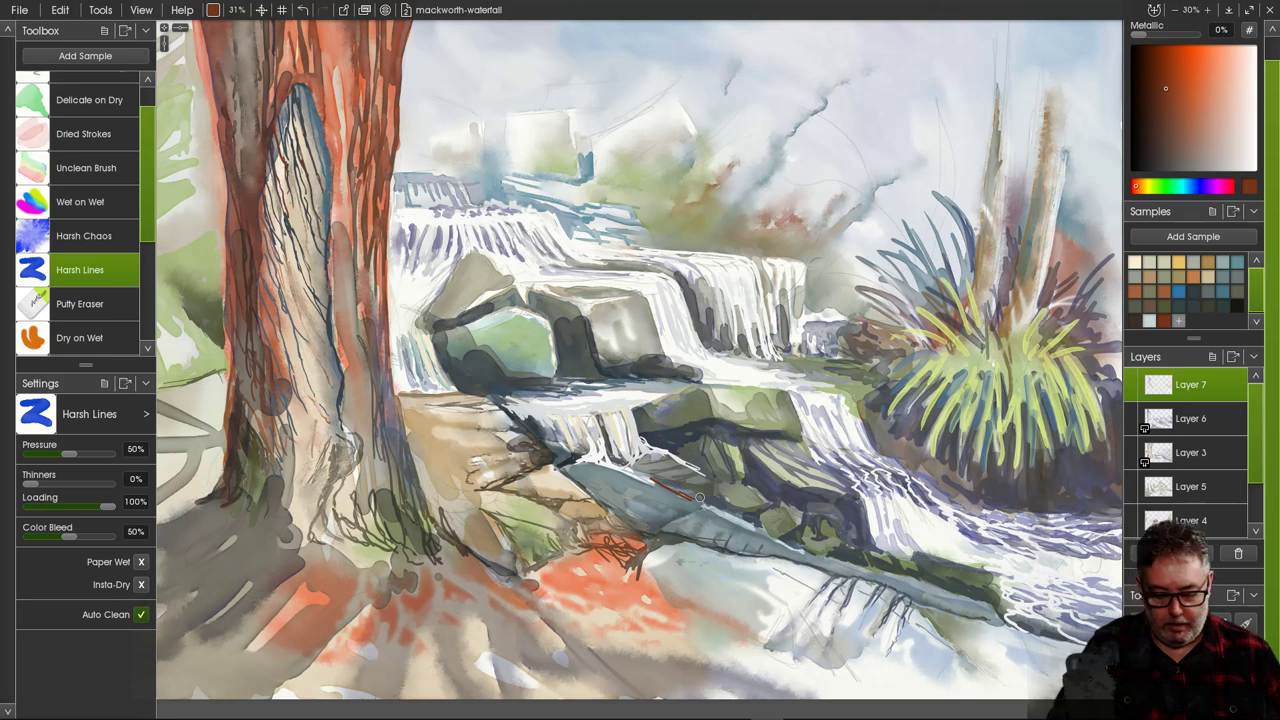
pyautogui.hotkey('ctrl', 'z')
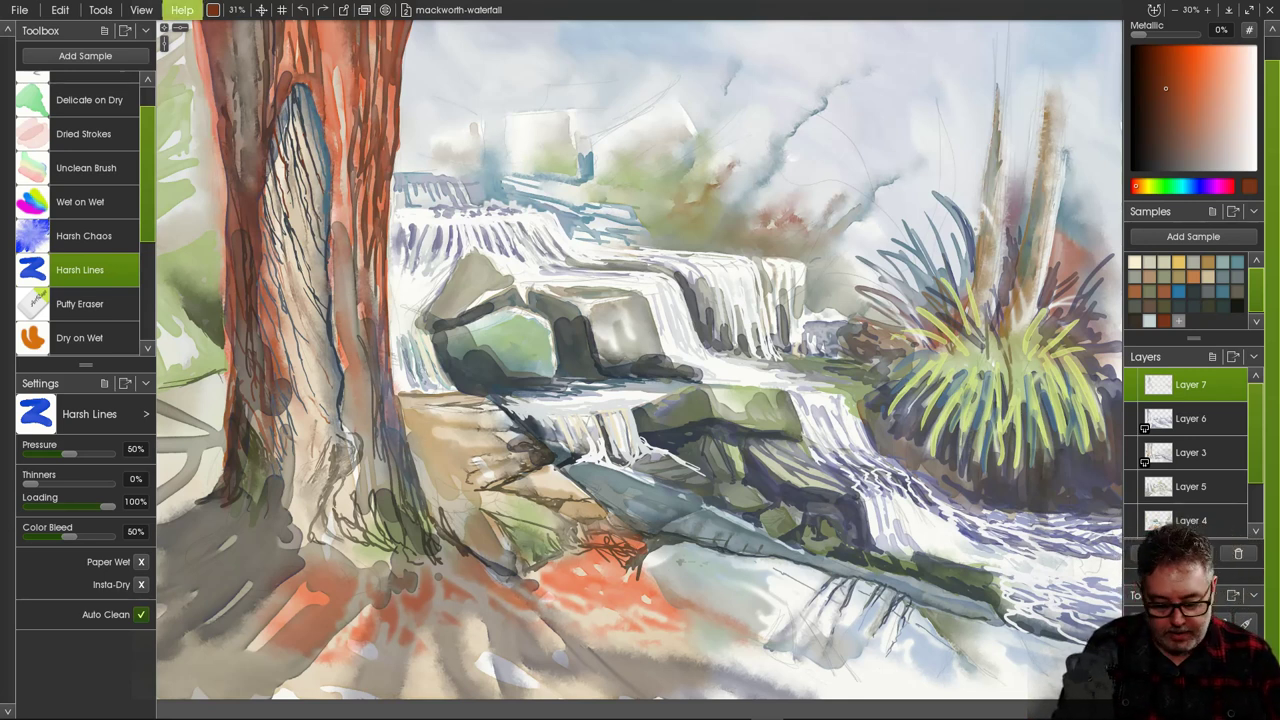
pyautogui.moveTo(400, 416)
pyautogui.mouseDown()
pyautogui.moveTo(430, 512)
pyautogui.moveTo(425, 499)
pyautogui.mouseUp()
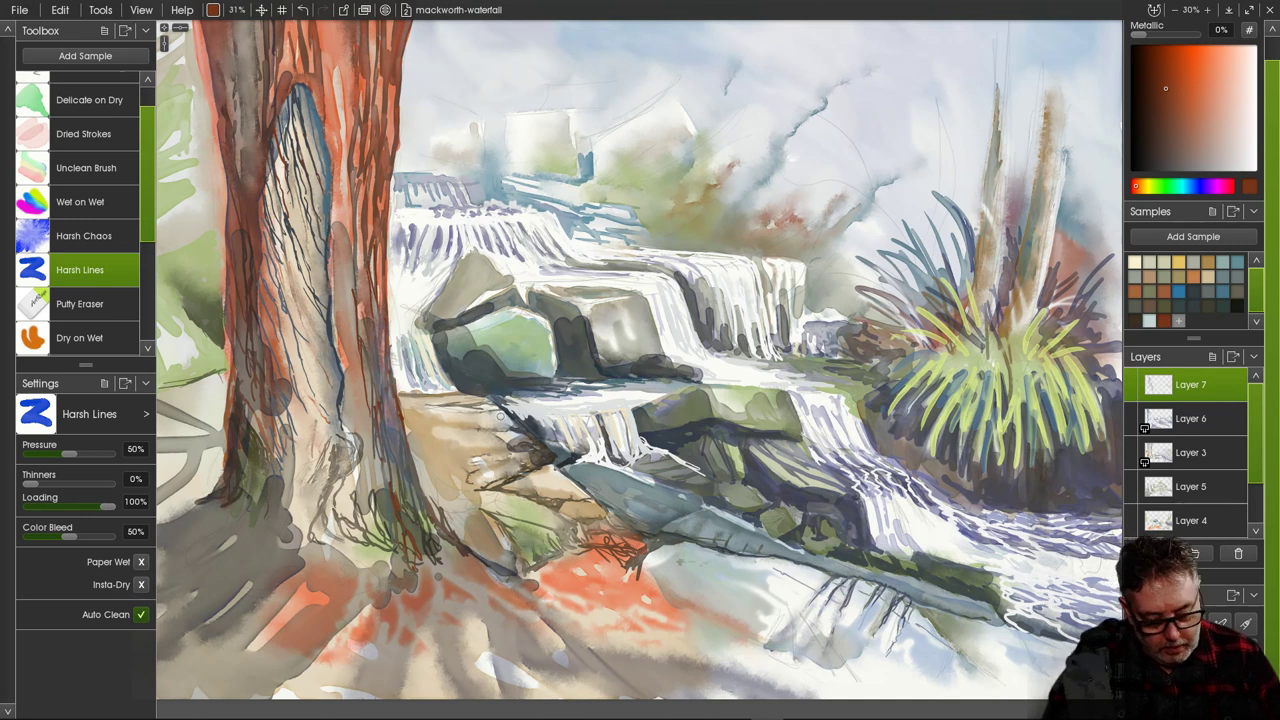
# Draw reddish-brown and dark blue lines along the bank edge beside the lower cascade, and blend them with Harsh Chaos.
pyautogui.moveTo(498, 406); pyautogui.dragTo(516, 425)
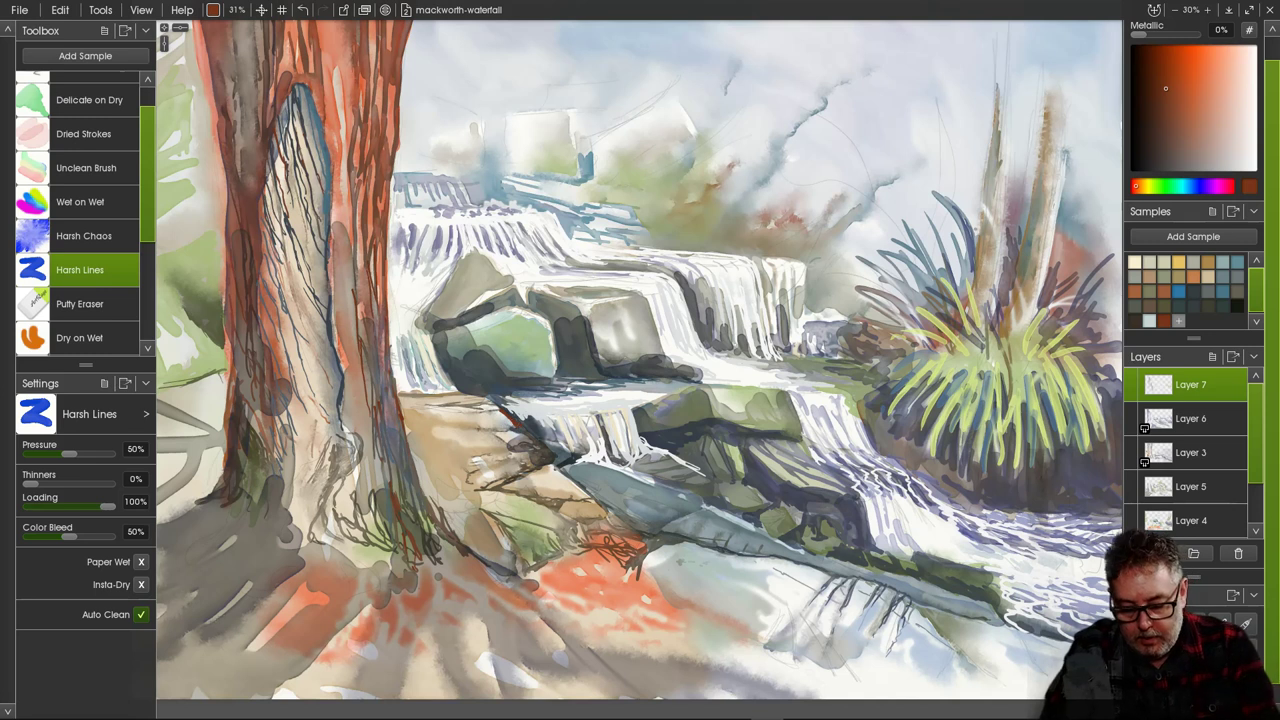
pyautogui.click(1200, 186)
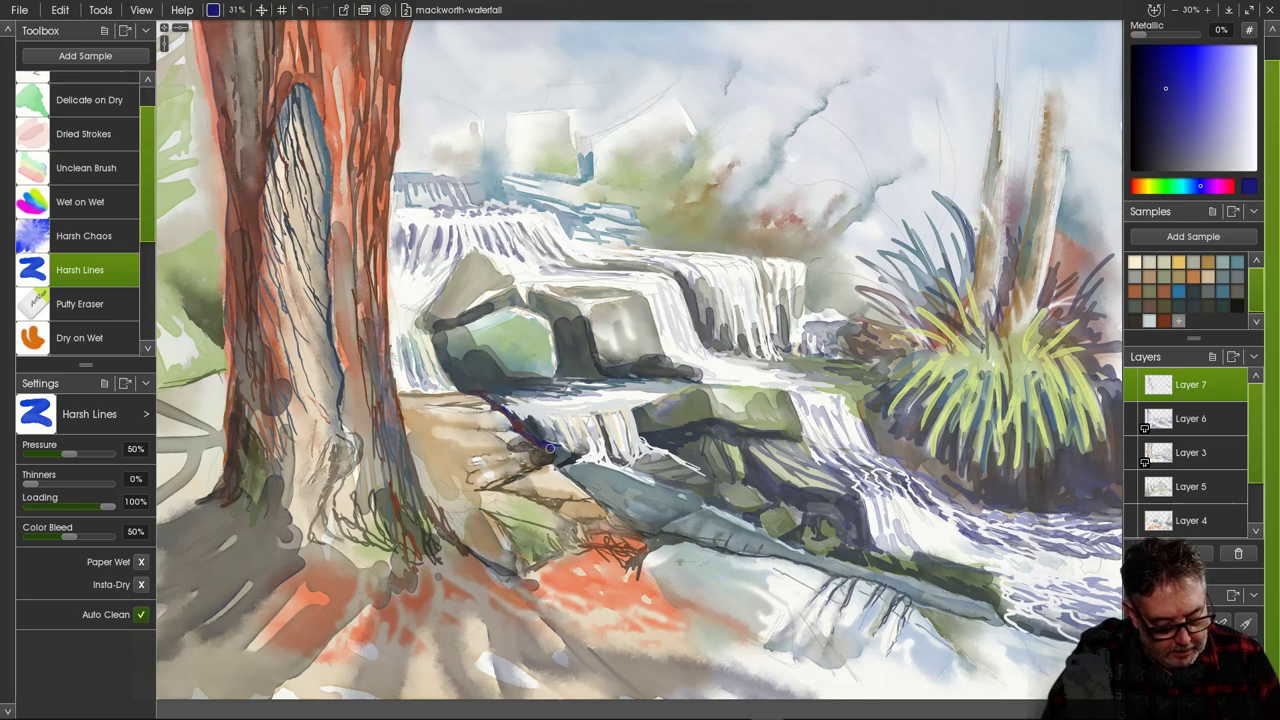
pyautogui.click(1156, 138)
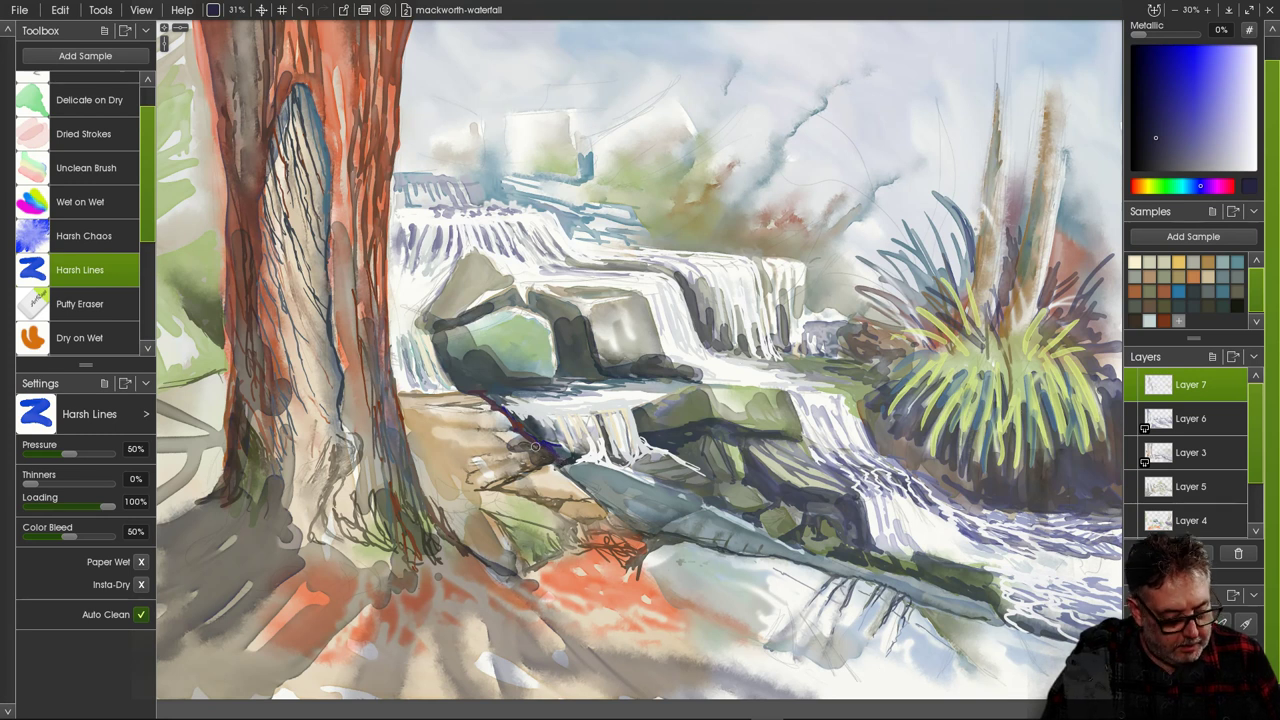
pyautogui.click(84, 236)
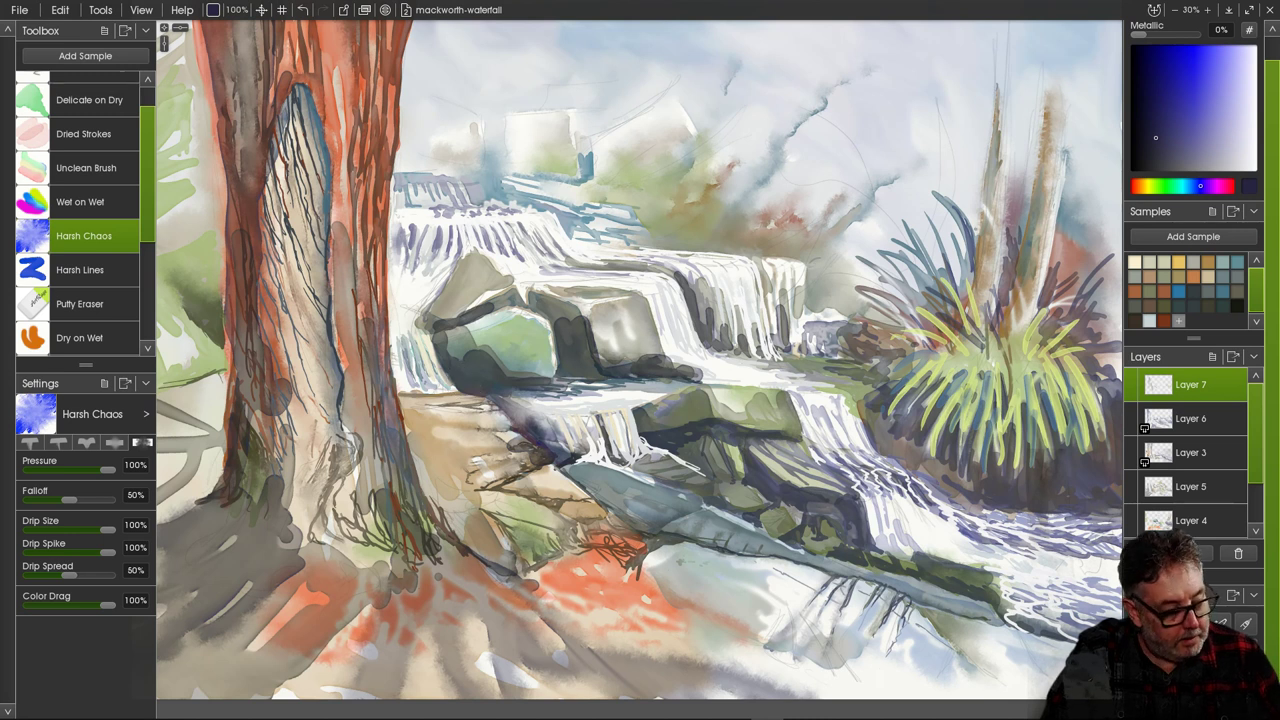
# Darken the rock gaps below the lower cascade with Delicate on Dry, outline the blue ledge with Harsh Lines, and soften the strokes.
pyautogui.click(89, 100)
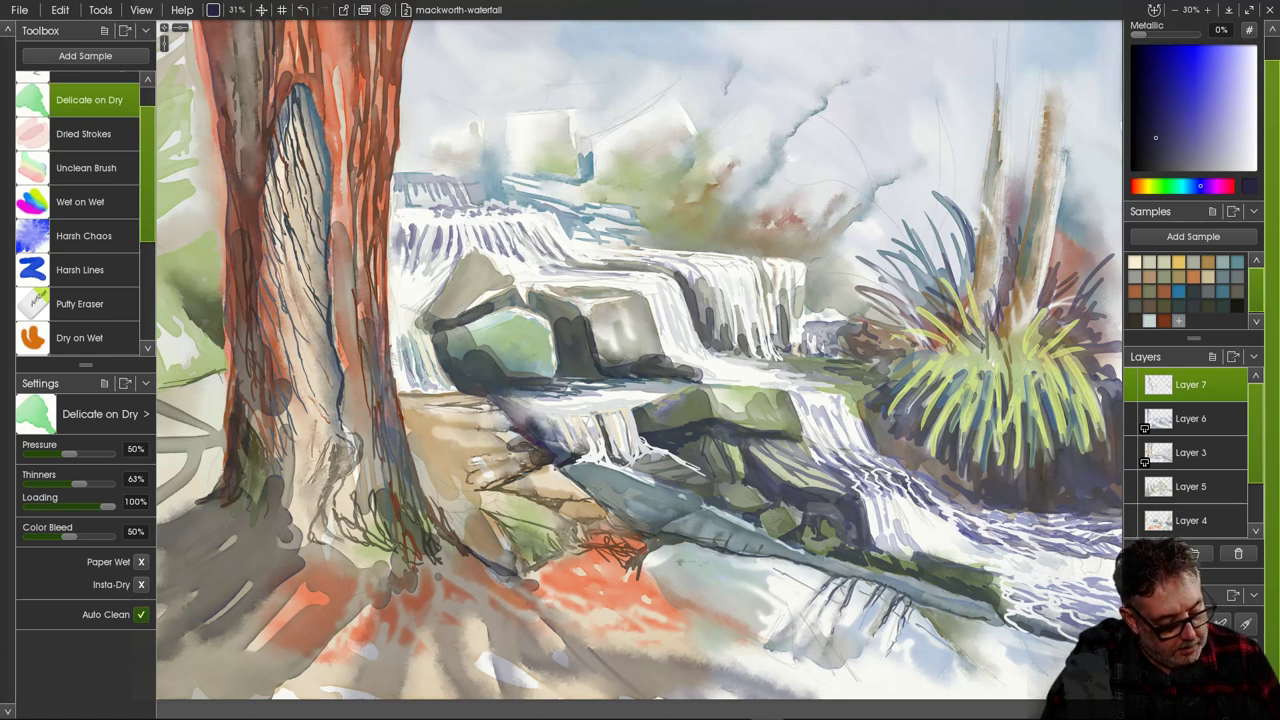
pyautogui.press('e')
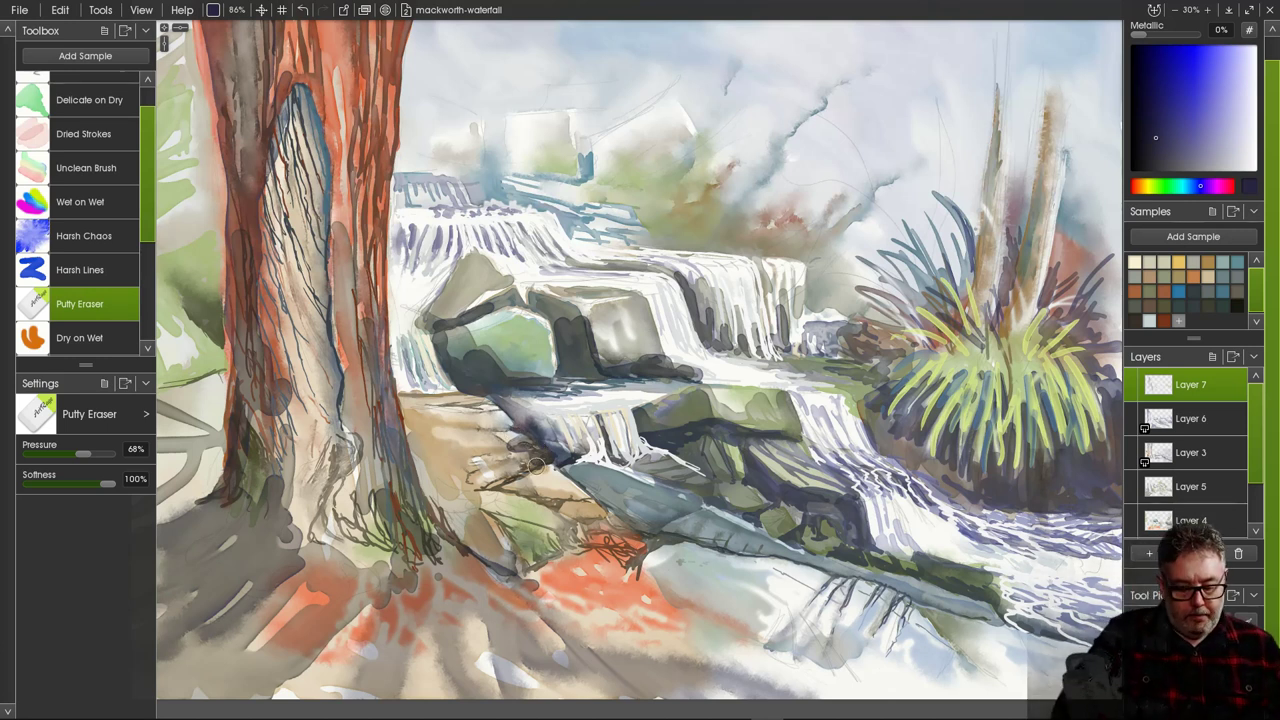
pyautogui.click(89, 100)
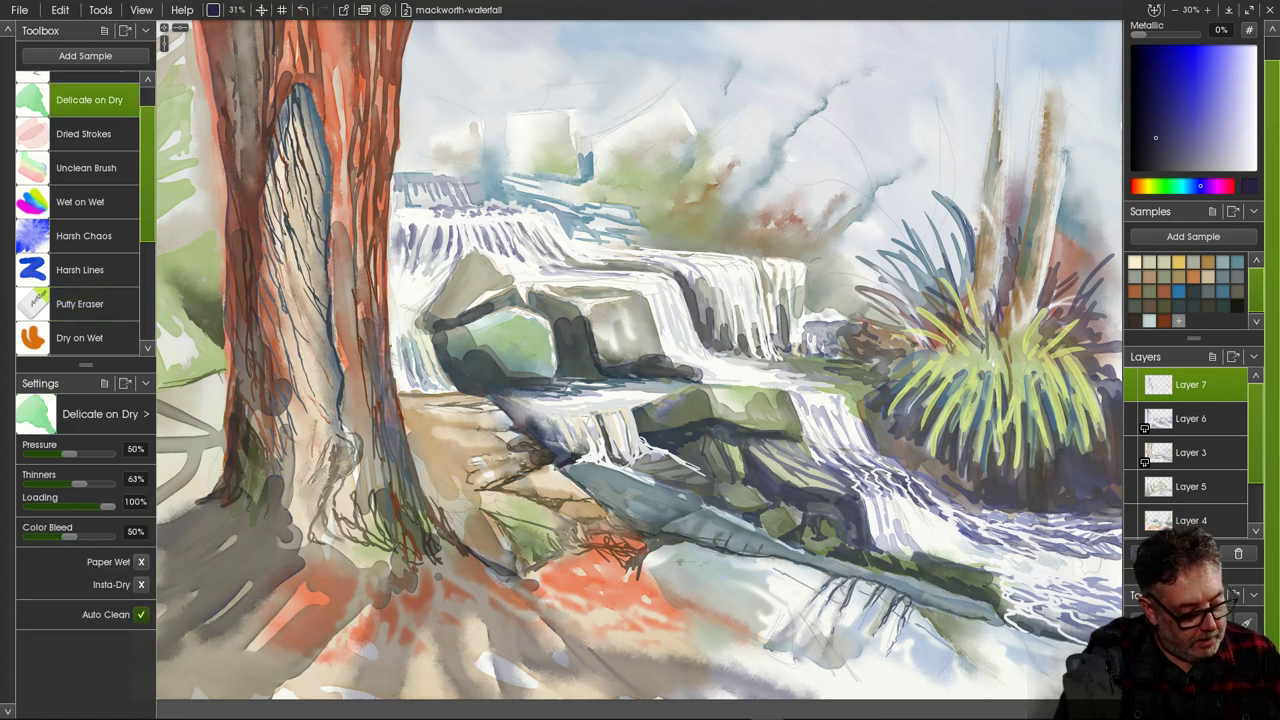
pyautogui.click(80, 270)
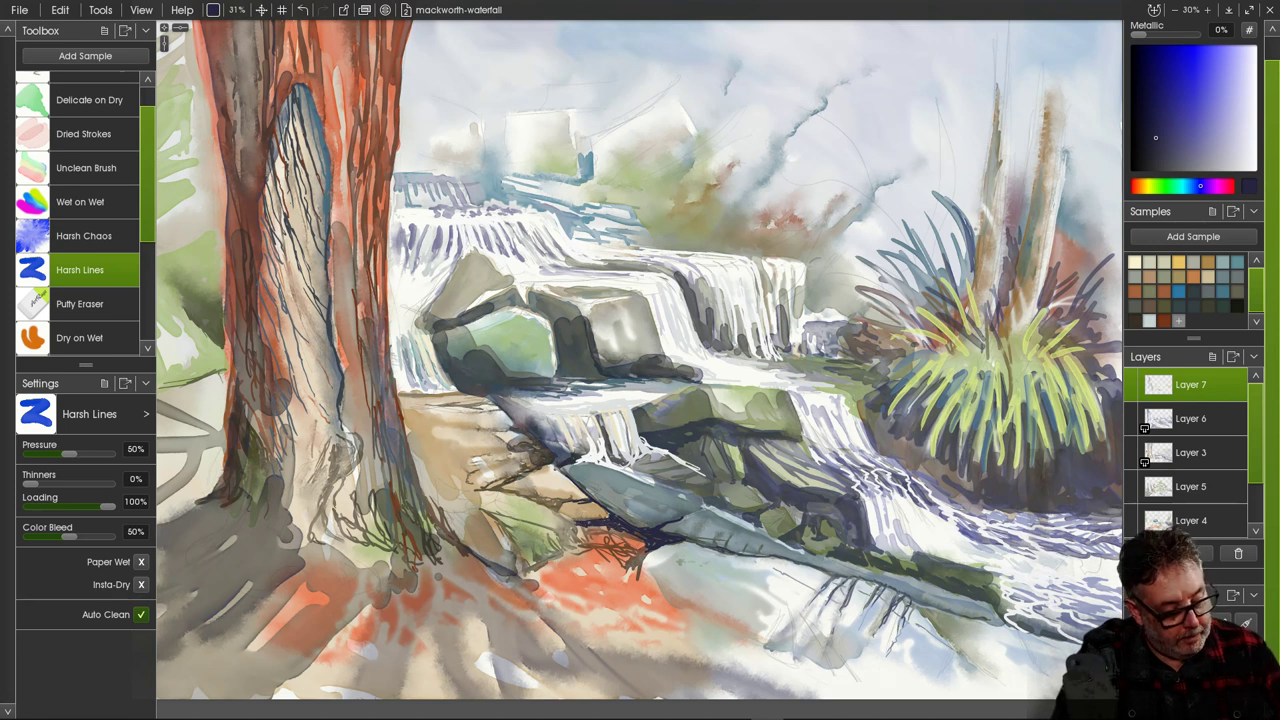
pyautogui.click(84, 236)
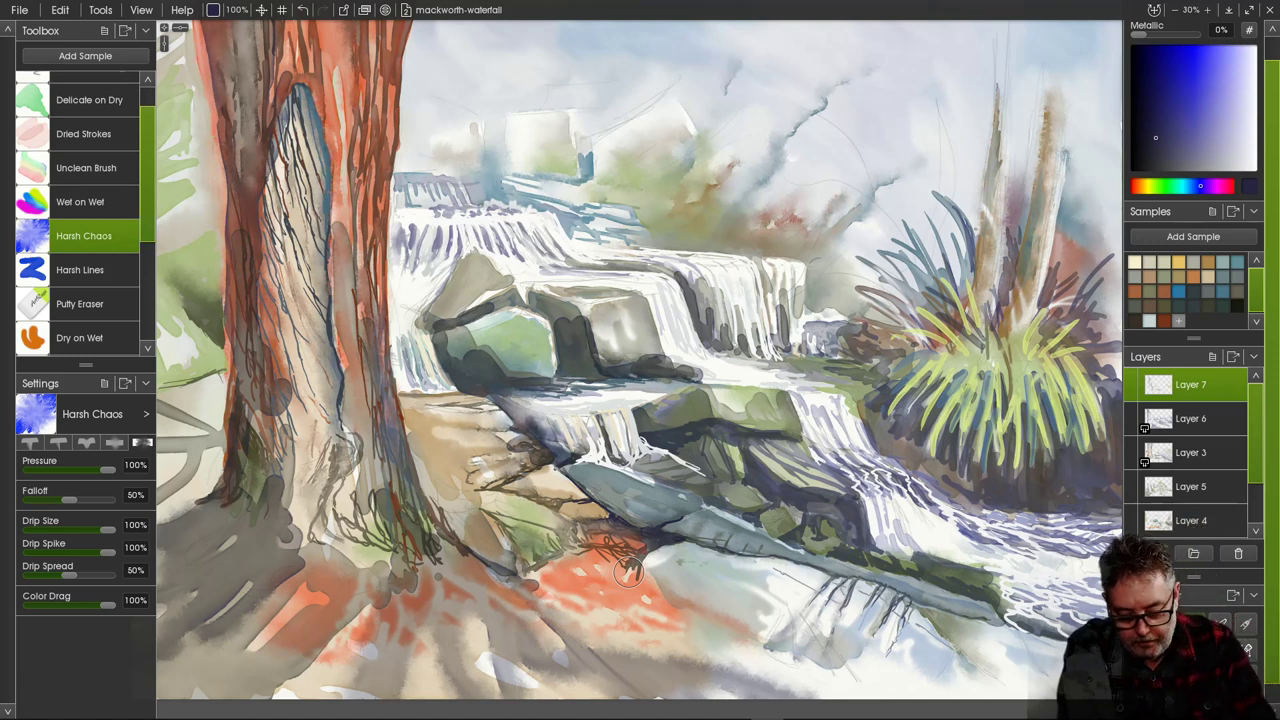
# Add a new layer above Layer 6 and set up Delicate on Dry with an orange-yellow sample at 300% size.
pyautogui.click(1190, 418)
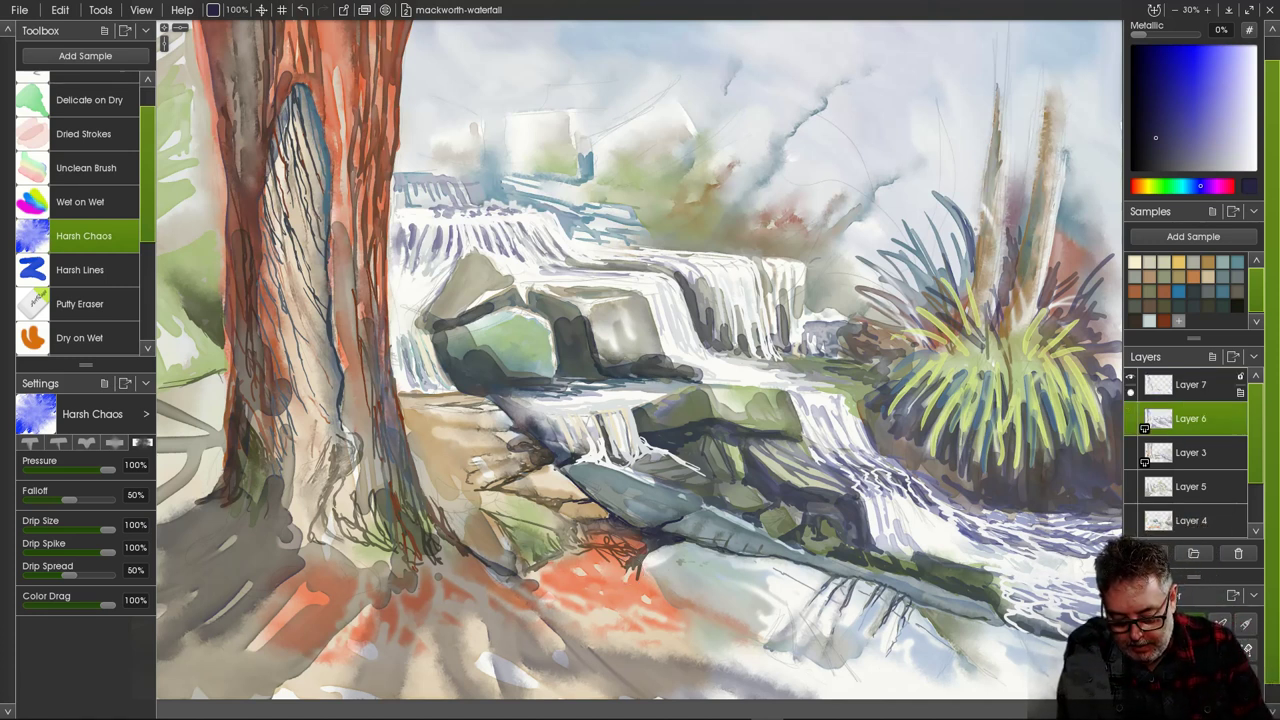
pyautogui.hotkey('ctrl', 'shift', 'n')
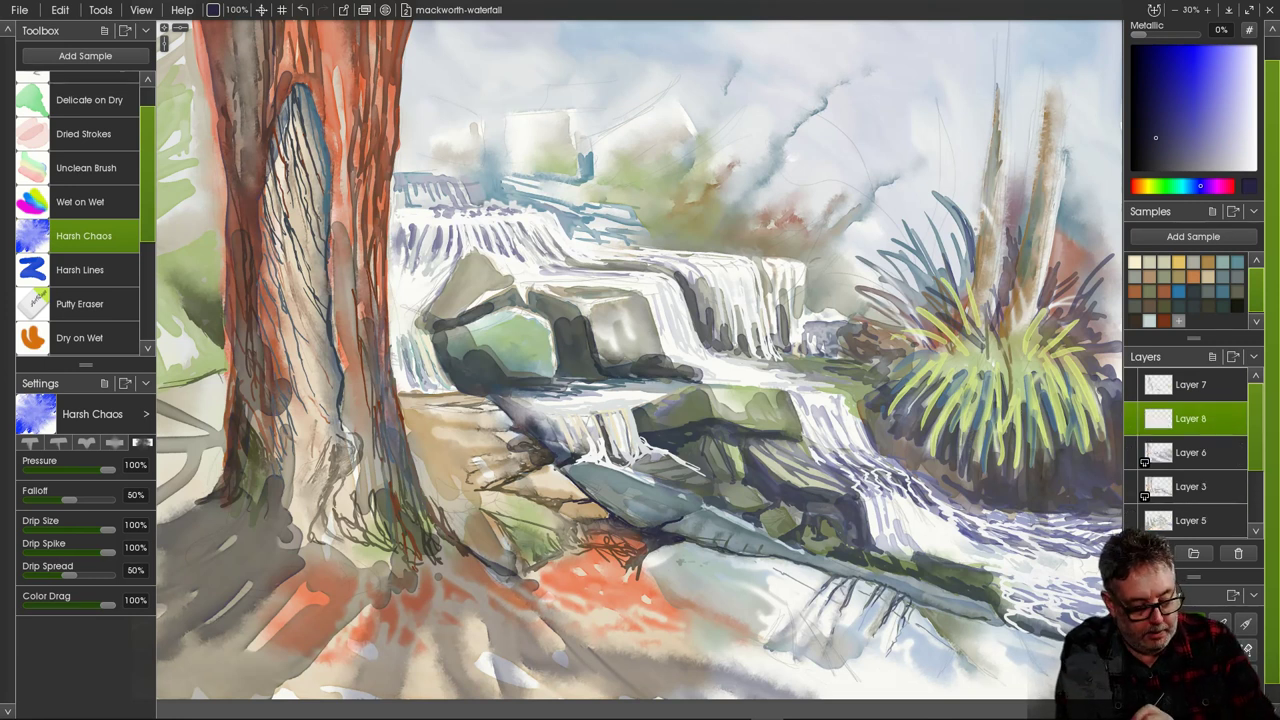
pyautogui.click(1208, 262)
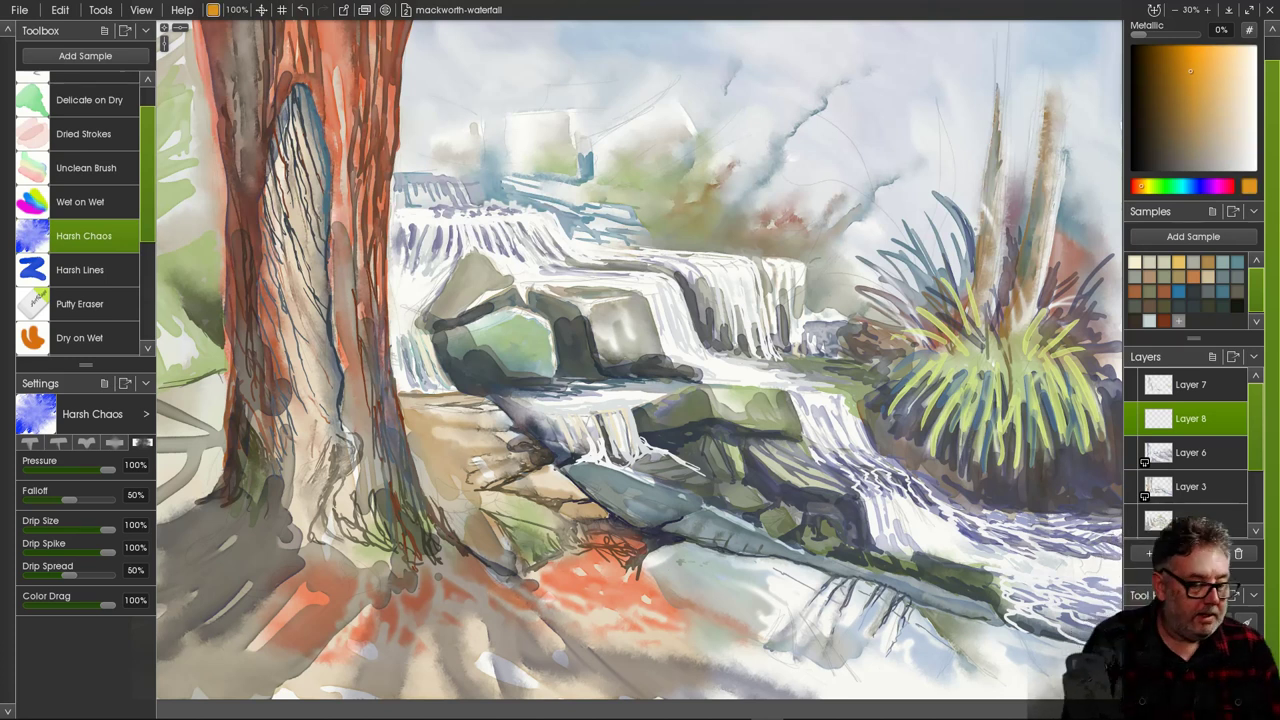
pyautogui.click(85, 100)
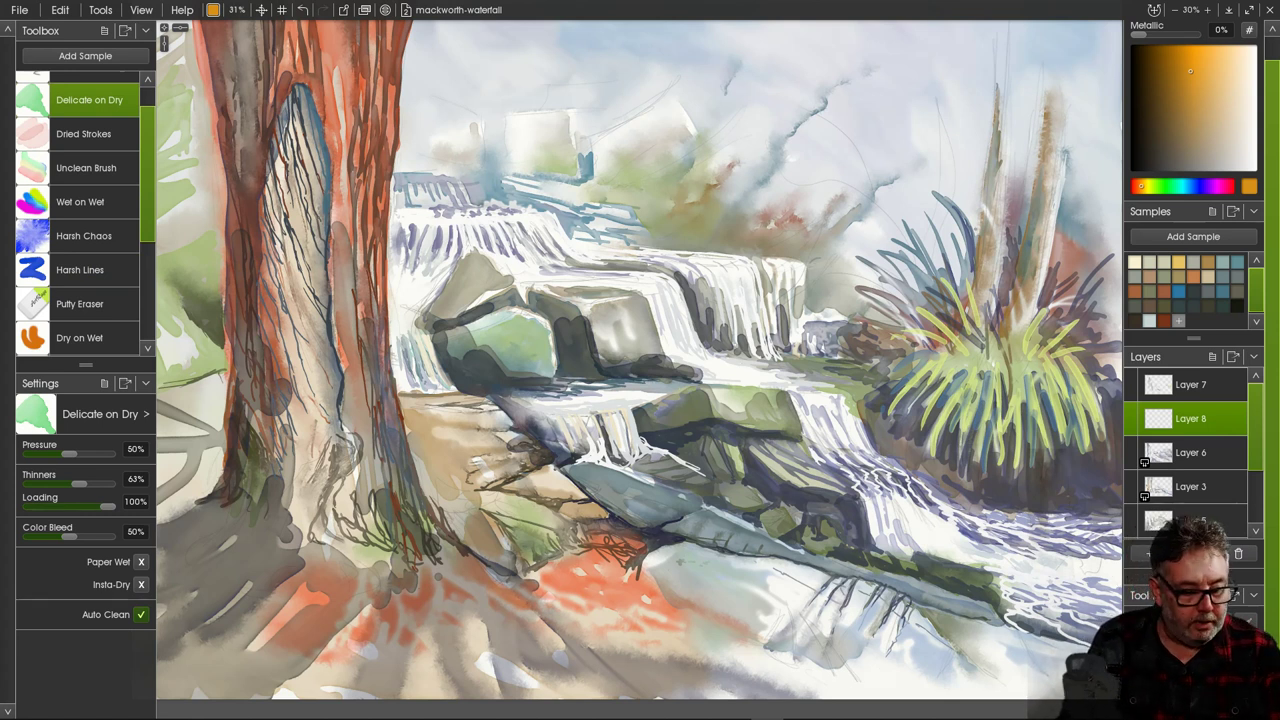
pyautogui.press('s')
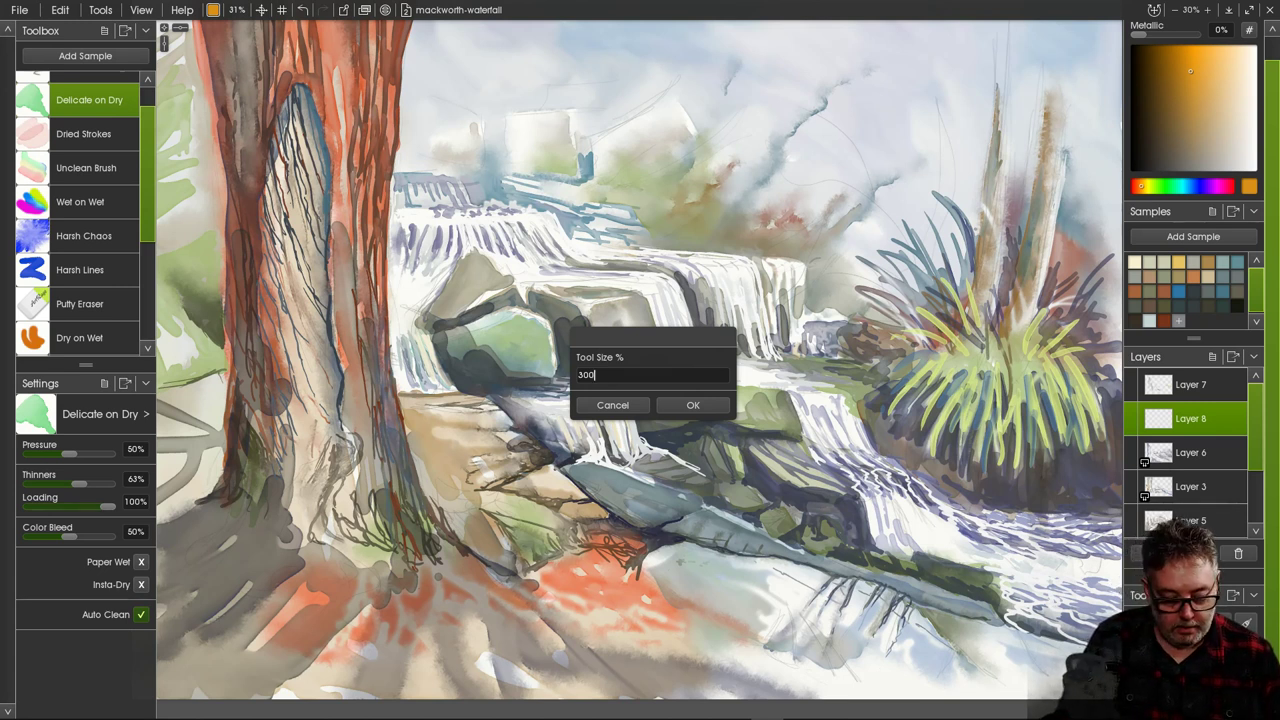
pyautogui.press('Return')
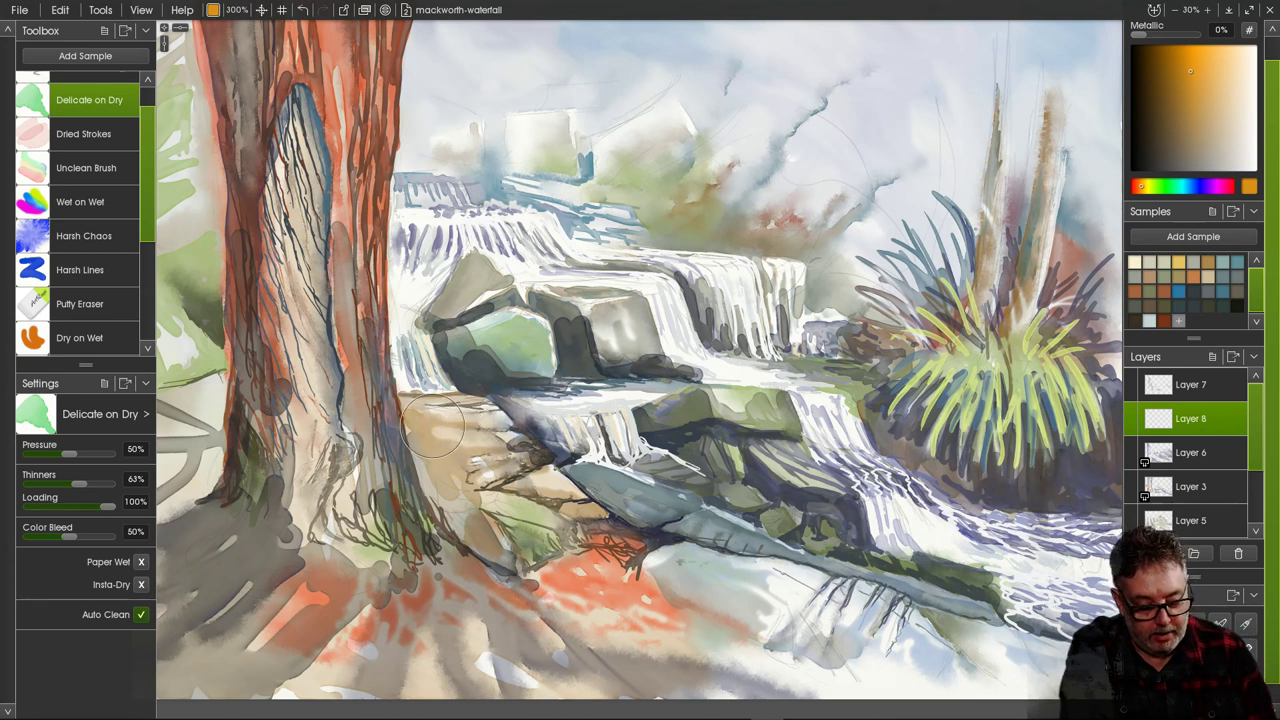
# Paint an orange-yellow wash over the sandy bank between the trunk and the lower cascade.
pyautogui.moveTo(432, 426)
pyautogui.mouseDown()
pyautogui.moveTo(468, 447)
pyautogui.moveTo(422, 424)
pyautogui.moveTo(435, 437)
pyautogui.moveTo(438, 411)
pyautogui.moveTo(467, 396)
pyautogui.moveTo(481, 419)
pyautogui.moveTo(475, 459)
pyautogui.moveTo(441, 439)
pyautogui.moveTo(459, 438)
pyautogui.moveTo(428, 455)
pyautogui.mouseUp()
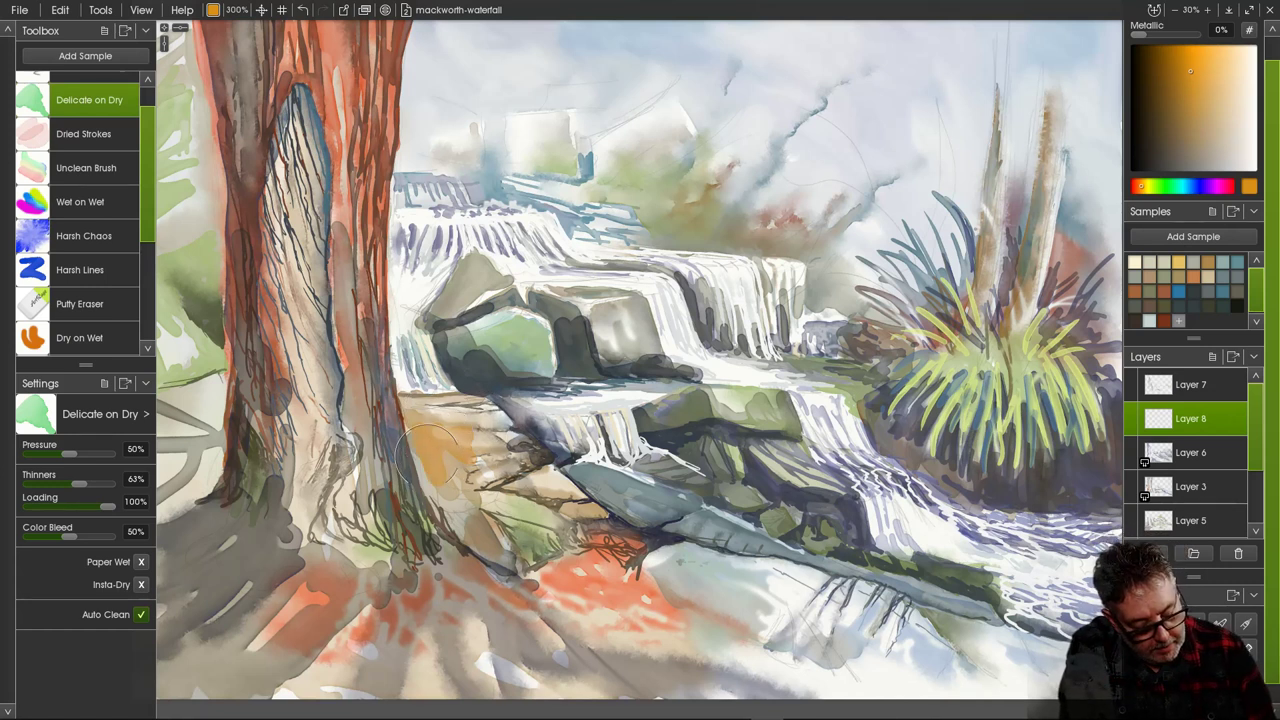
pyautogui.rightClick(431, 491)
pyautogui.click(548, 357)
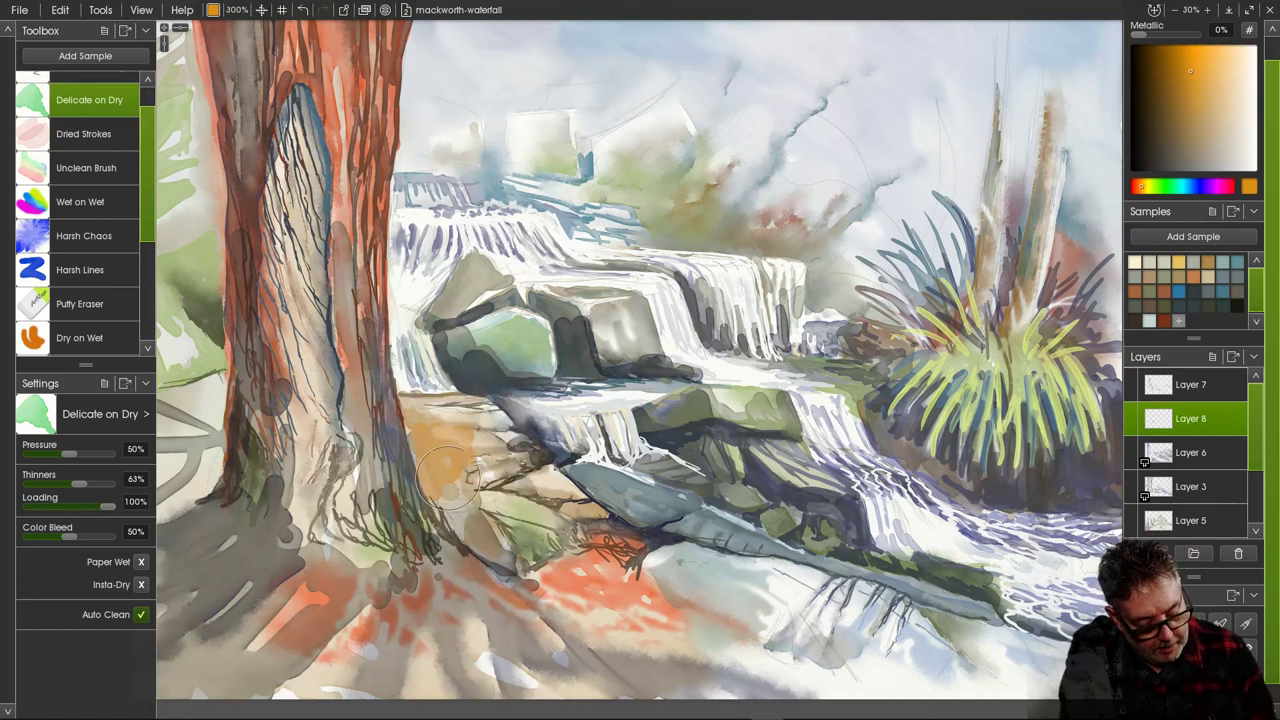
pyautogui.moveTo(462, 488)
pyautogui.mouseDown()
pyautogui.moveTo(482, 457)
pyautogui.moveTo(439, 455)
pyautogui.moveTo(440, 482)
pyautogui.moveTo(461, 503)
pyautogui.moveTo(514, 526)
pyautogui.moveTo(485, 517)
pyautogui.moveTo(467, 533)
pyautogui.moveTo(453, 519)
pyautogui.moveTo(512, 550)
pyautogui.moveTo(513, 565)
pyautogui.moveTo(470, 485)
pyautogui.moveTo(468, 435)
pyautogui.moveTo(418, 417)
pyautogui.moveTo(482, 407)
pyautogui.moveTo(420, 408)
pyautogui.moveTo(415, 423)
pyautogui.moveTo(413, 403)
pyautogui.moveTo(467, 403)
pyautogui.moveTo(400, 400)
pyautogui.moveTo(411, 423)
pyautogui.moveTo(497, 412)
pyautogui.mouseUp()
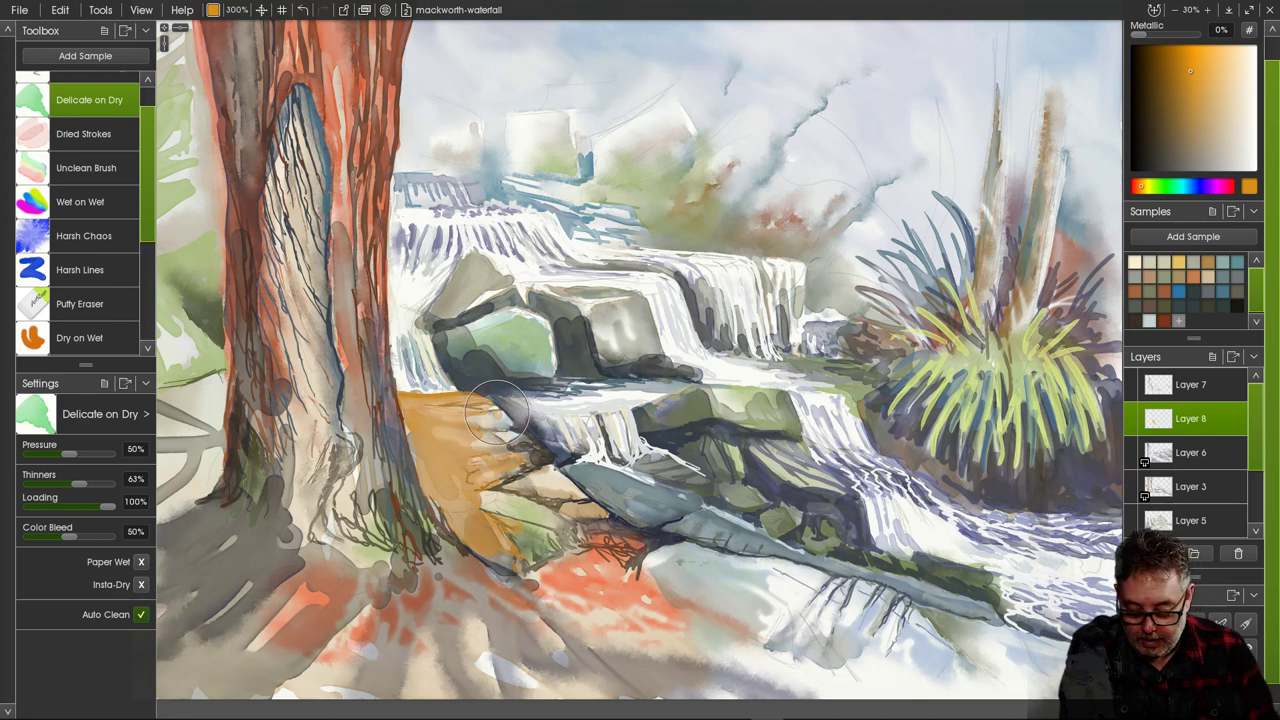
# Move Layer 8 below Layer 3 and extend the orange wash over the grassy rocks and upper end of the blue ledge.
pyautogui.moveTo(1190, 418); pyautogui.dragTo(1190, 465)
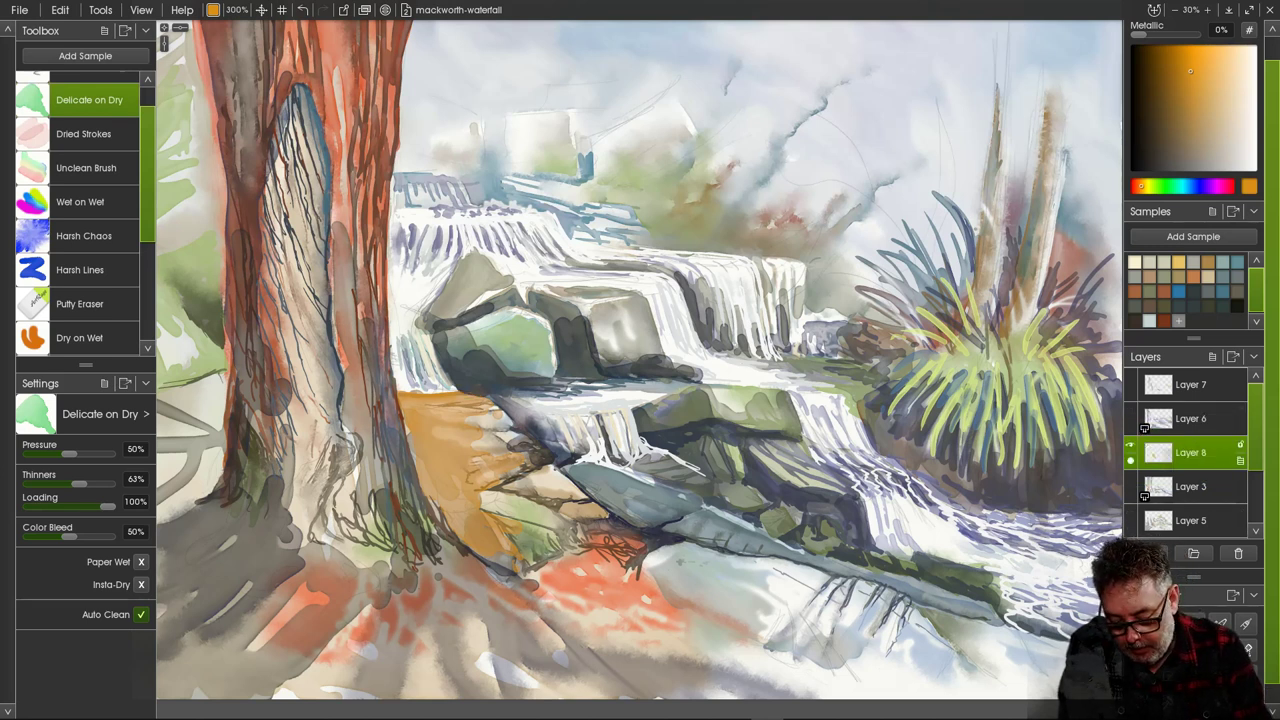
pyautogui.moveTo(1190, 452); pyautogui.dragTo(1190, 506)
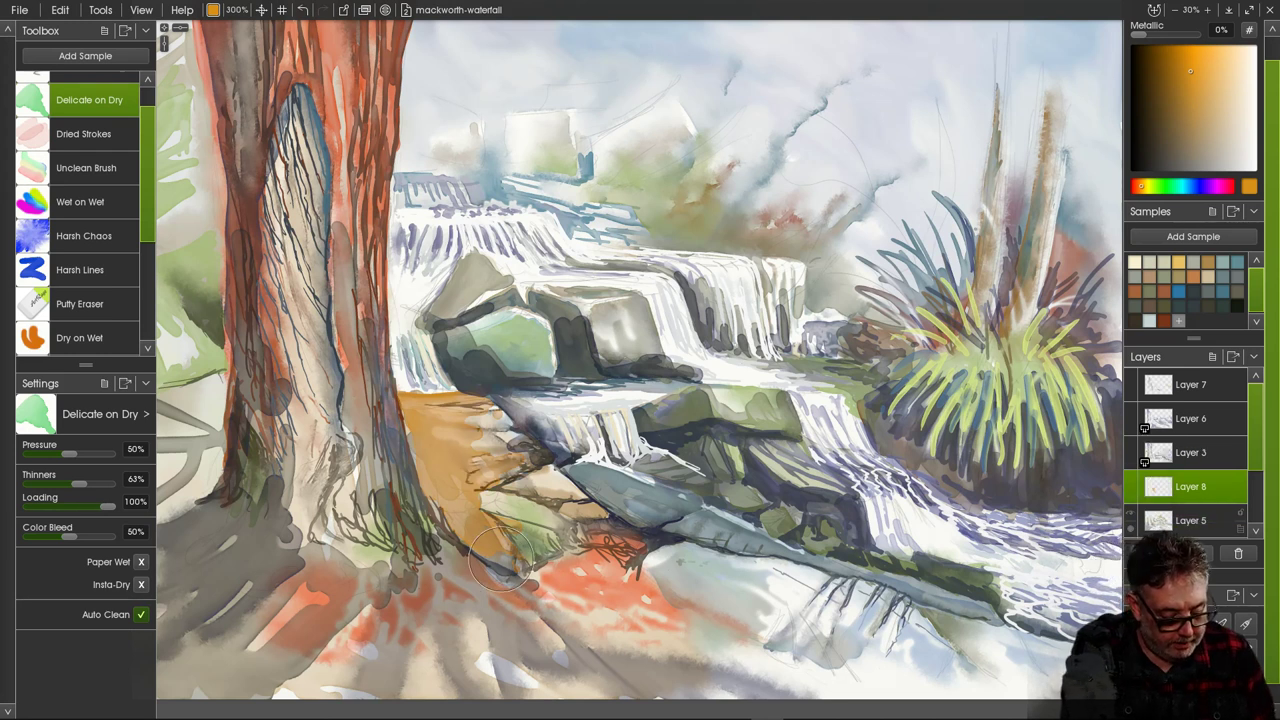
pyautogui.moveTo(545, 538)
pyautogui.mouseDown()
pyautogui.moveTo(481, 514)
pyautogui.moveTo(529, 466)
pyautogui.moveTo(521, 458)
pyautogui.moveTo(552, 465)
pyautogui.moveTo(485, 472)
pyautogui.moveTo(610, 474)
pyautogui.moveTo(640, 487)
pyautogui.moveTo(594, 493)
pyautogui.moveTo(637, 524)
pyautogui.mouseUp()
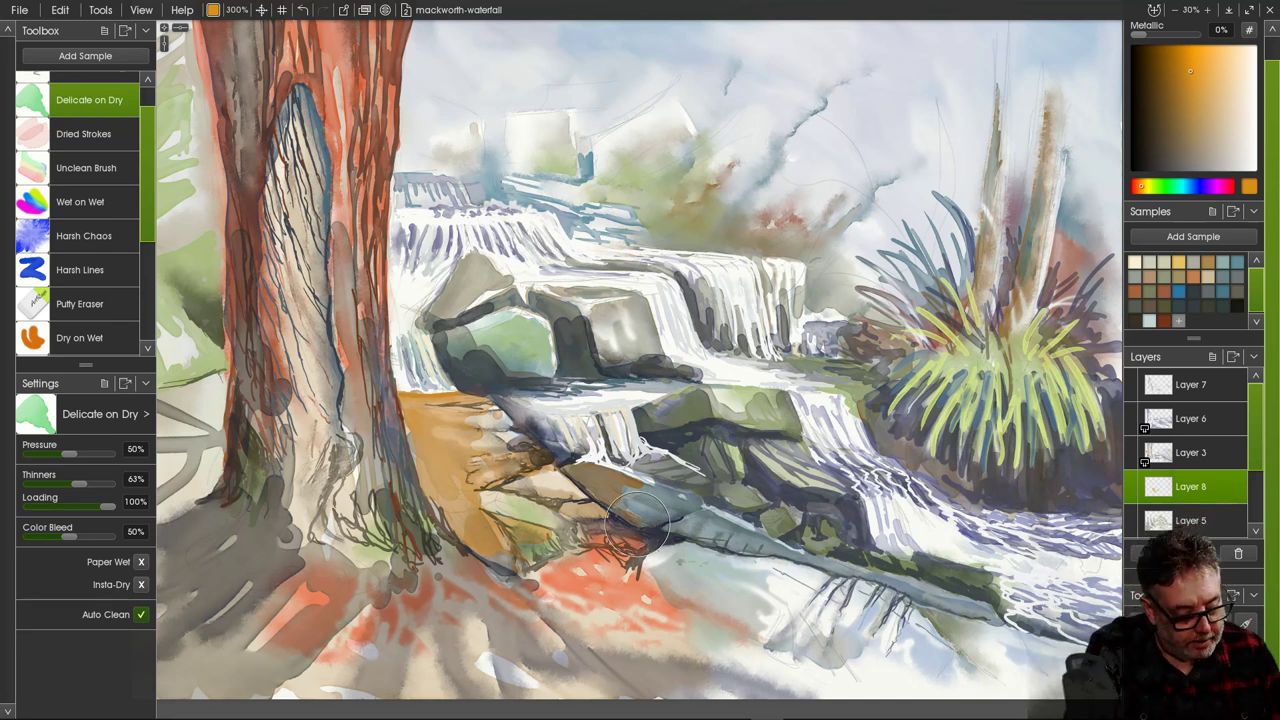
# Paint the orange wash over the pale ground at the canvas edge beyond the trunk.
pyautogui.moveTo(216, 404)
pyautogui.mouseDown()
pyautogui.moveTo(207, 433)
pyautogui.moveTo(215, 416)
pyautogui.moveTo(190, 396)
pyautogui.moveTo(212, 384)
pyautogui.moveTo(180, 396)
pyautogui.moveTo(218, 378)
pyautogui.moveTo(202, 402)
pyautogui.moveTo(211, 438)
pyautogui.moveTo(190, 423)
pyautogui.moveTo(185, 441)
pyautogui.moveTo(172, 416)
pyautogui.moveTo(152, 424)
pyautogui.mouseUp()
pyautogui.rightClick(150, 412)
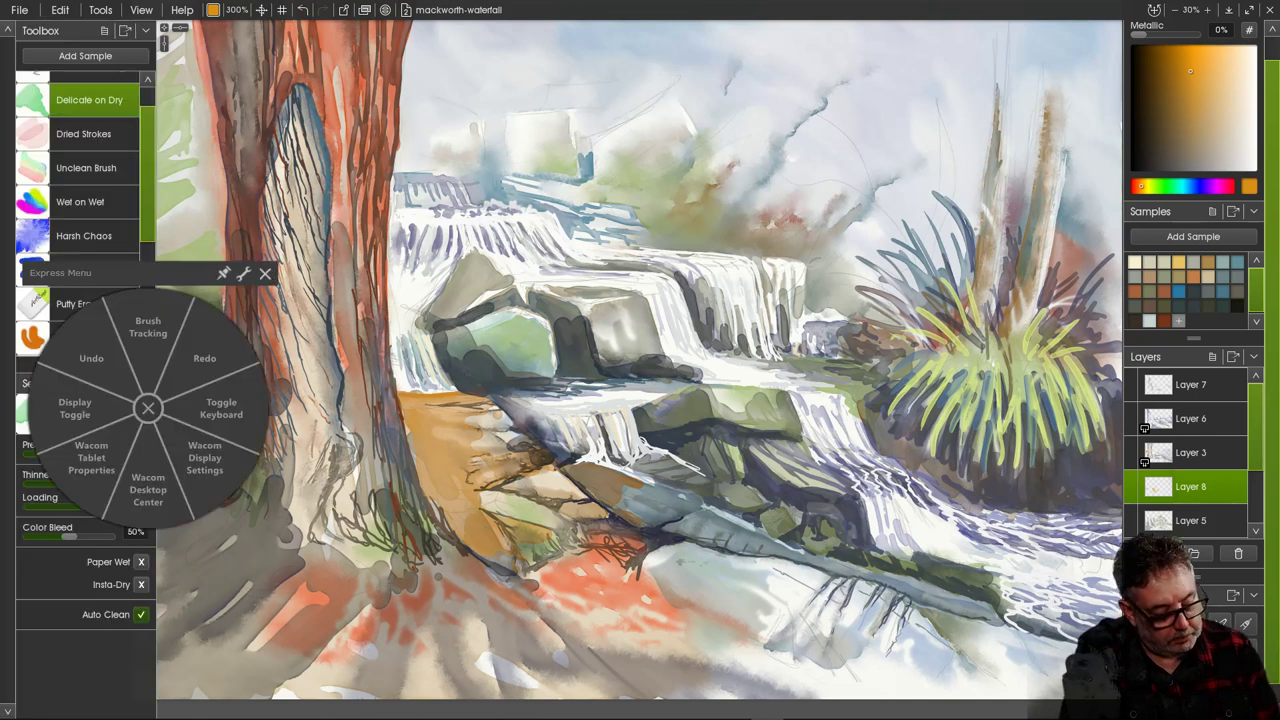
pyautogui.click(265, 273)
pyautogui.moveTo(186, 450)
pyautogui.mouseDown()
pyautogui.moveTo(196, 470)
pyautogui.moveTo(215, 453)
pyautogui.moveTo(200, 482)
pyautogui.moveTo(180, 462)
pyautogui.moveTo(188, 498)
pyautogui.moveTo(186, 470)
pyautogui.moveTo(174, 498)
pyautogui.moveTo(205, 500)
pyautogui.mouseUp()
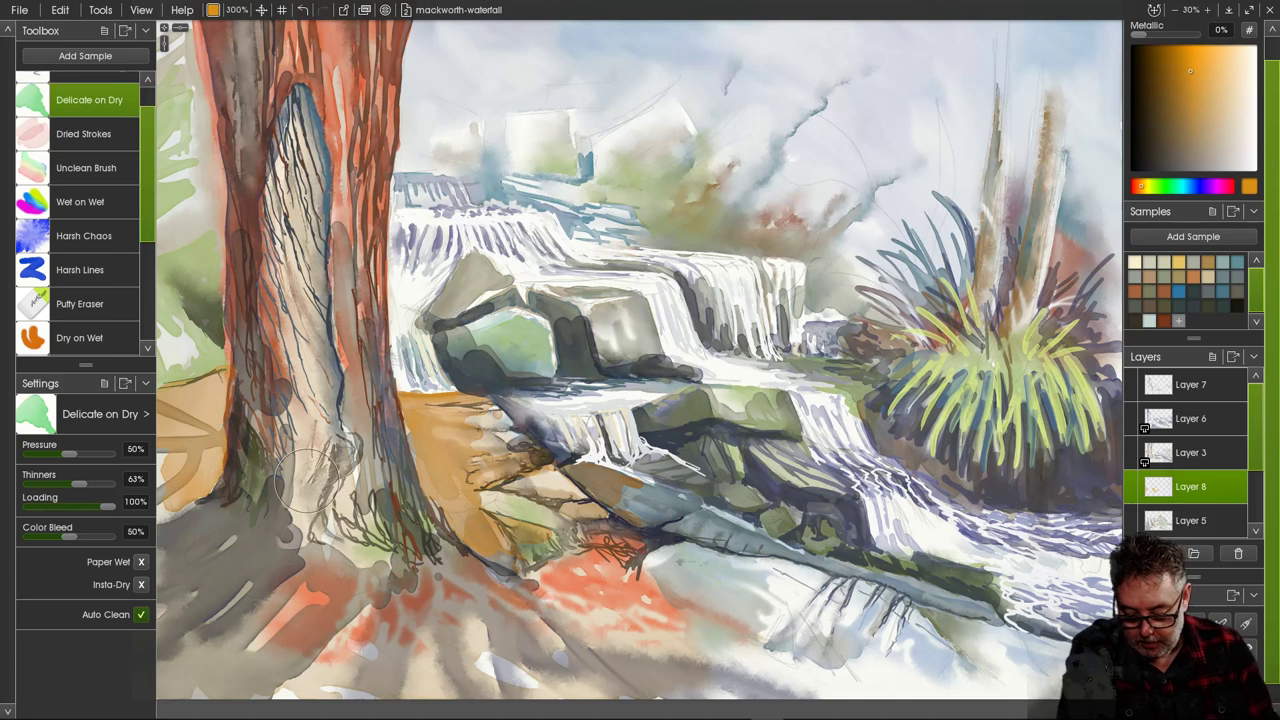
# Move Layer 8 below Layer 4 and continue the orange wash along the long diagonal rock ledge.
pyautogui.scroll(-3, 1190, 452)
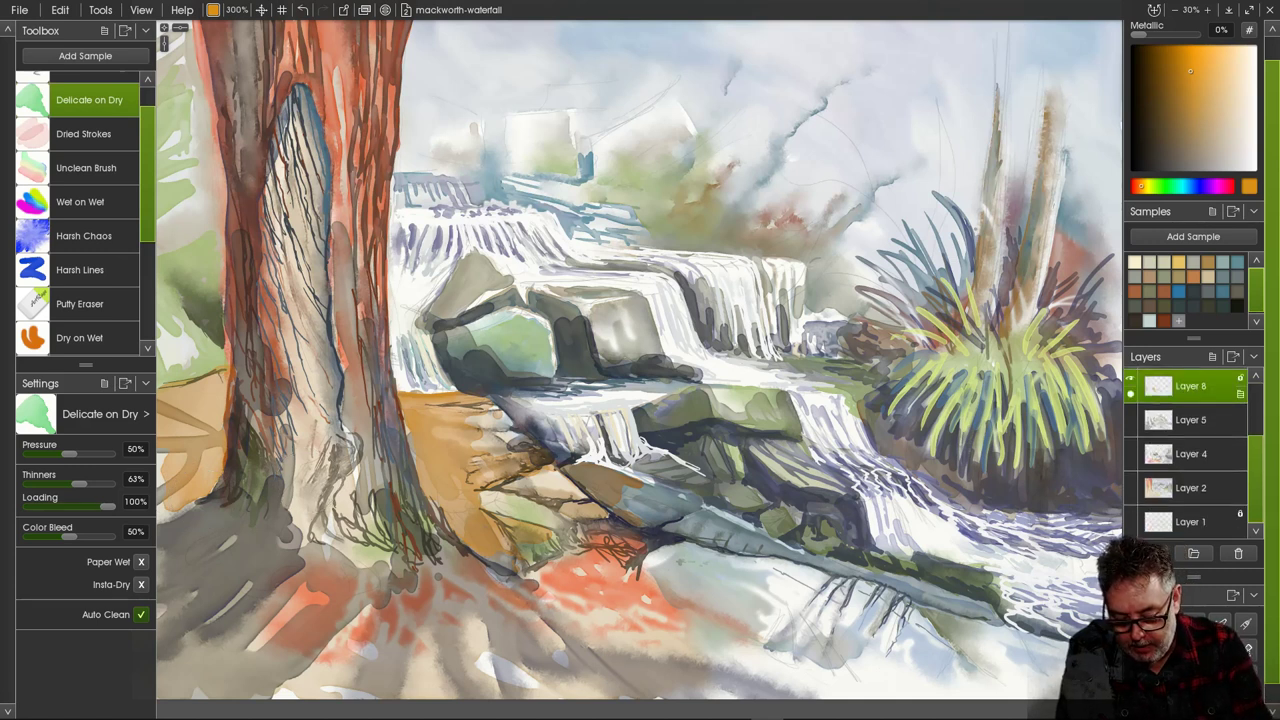
pyautogui.moveTo(1158, 386); pyautogui.dragTo(1158, 468)
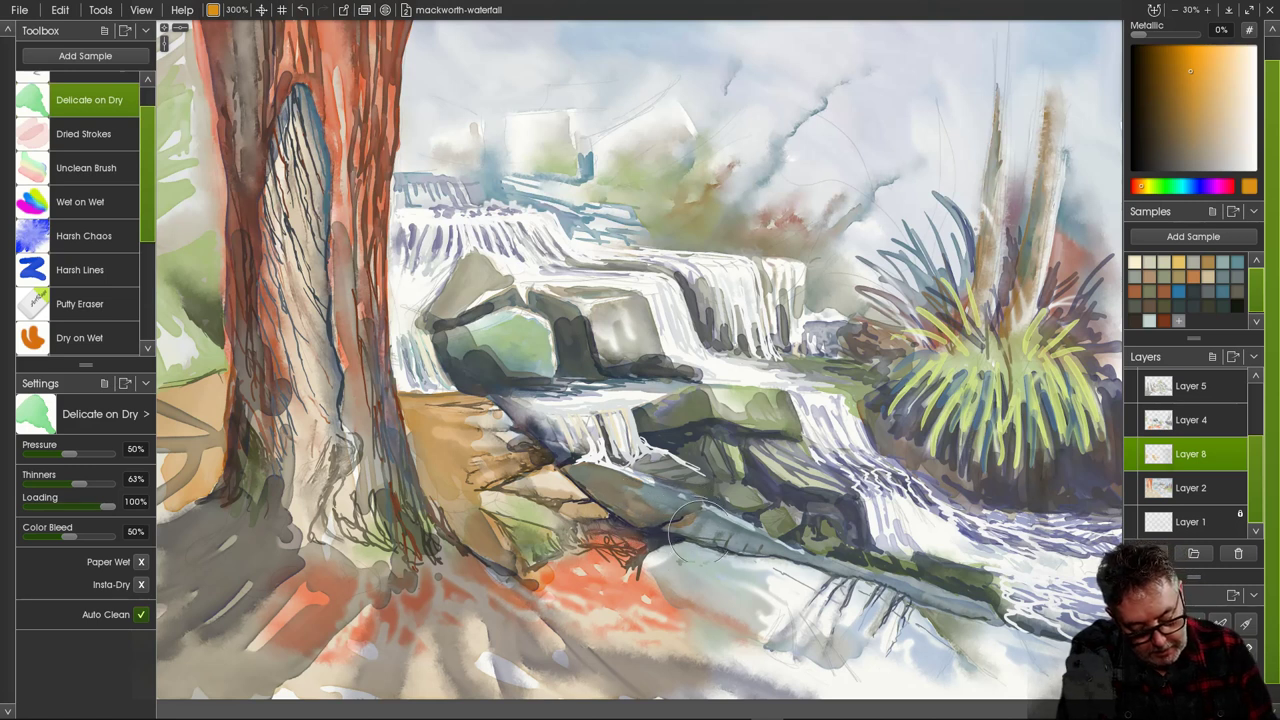
pyautogui.moveTo(685, 525)
pyautogui.mouseDown()
pyautogui.moveTo(994, 616)
pyautogui.moveTo(825, 557)
pyautogui.moveTo(925, 579)
pyautogui.moveTo(811, 533)
pyautogui.moveTo(816, 520)
pyautogui.moveTo(834, 536)
pyautogui.moveTo(865, 505)
pyautogui.mouseUp()
# Pick a muted violet and glaze shadows over the diagonal ledge, the sandy bank and the foreground ground.
pyautogui.click(1210, 186)
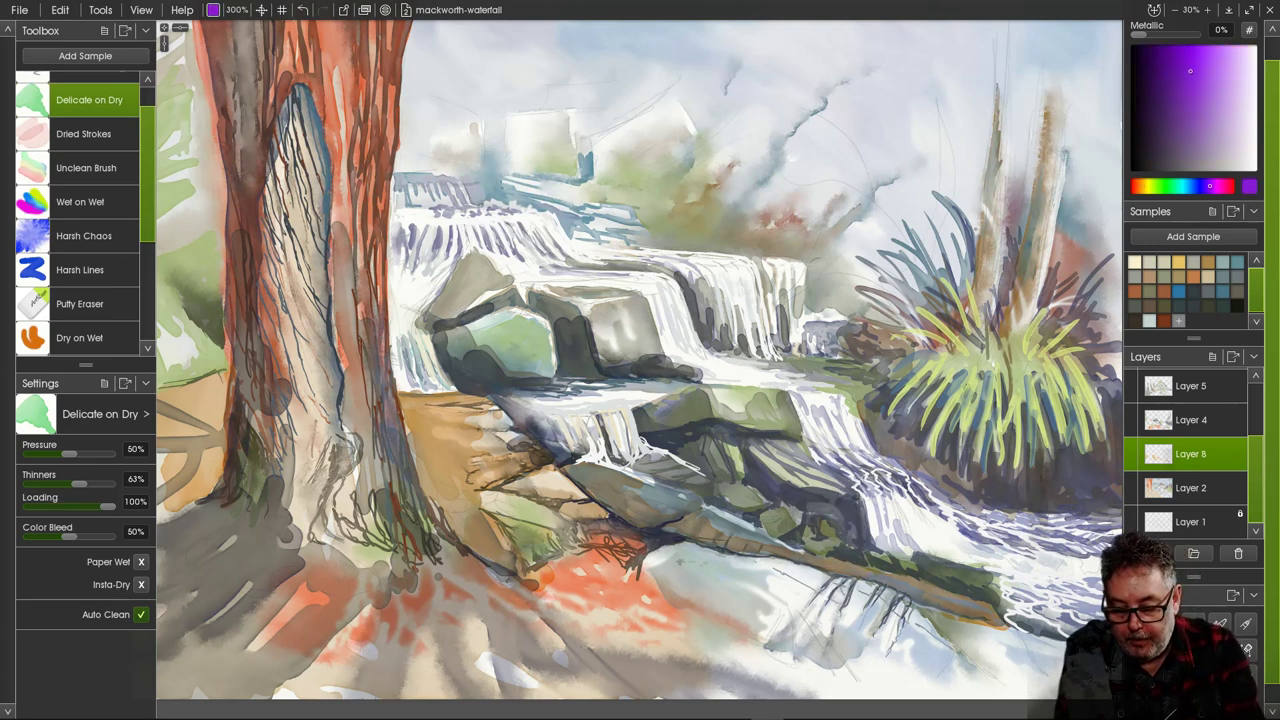
pyautogui.moveTo(1190, 98); pyautogui.dragTo(1178, 103)
pyautogui.click(1203, 186)
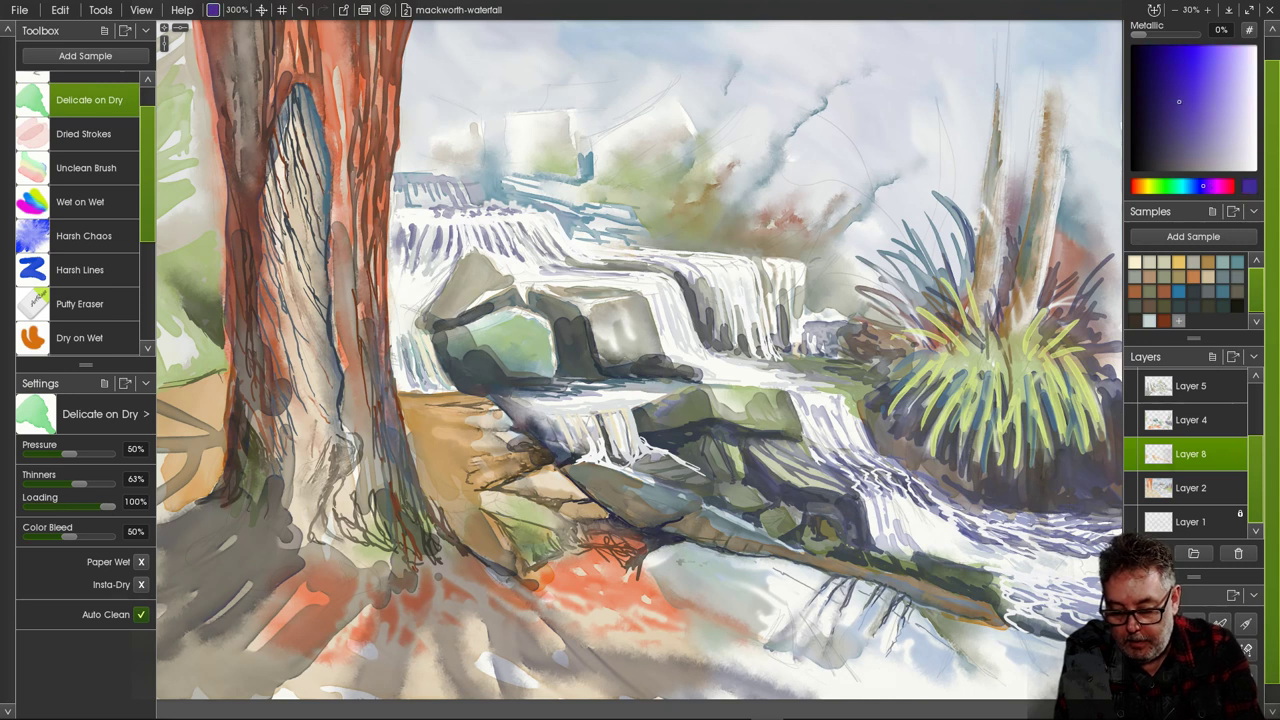
pyautogui.click(1184, 126)
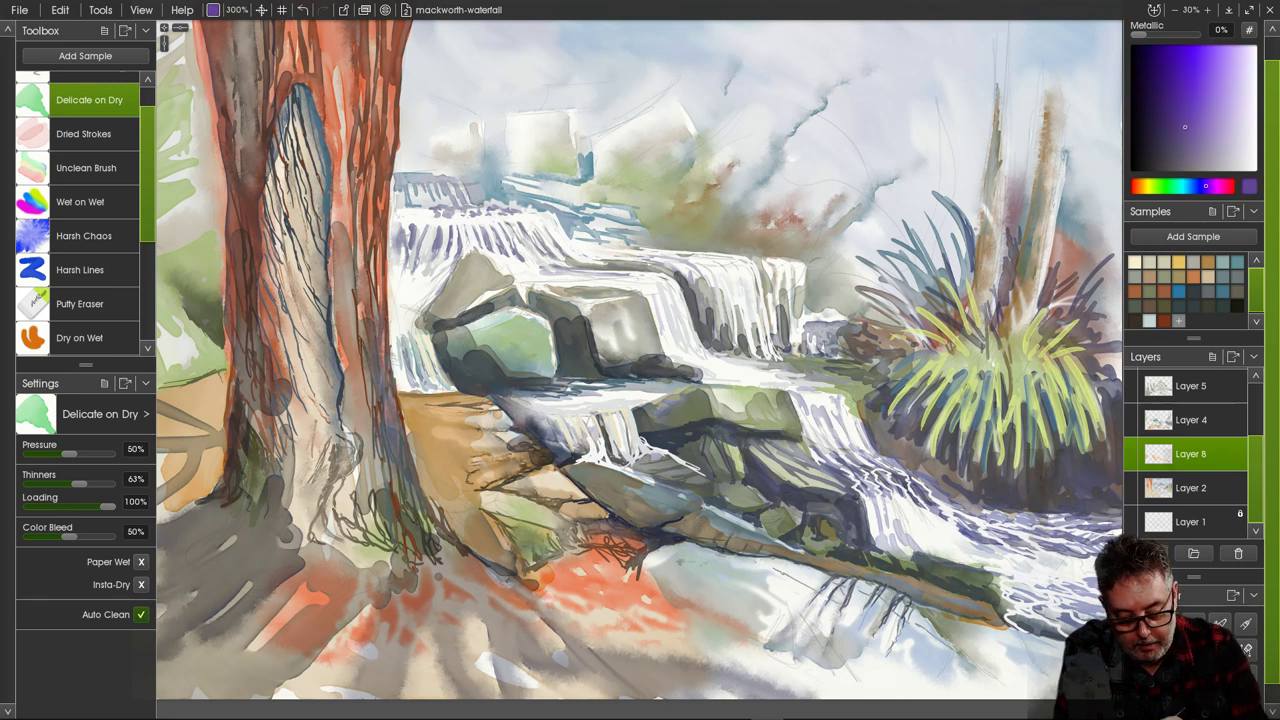
pyautogui.moveTo(840, 525)
pyautogui.mouseDown()
pyautogui.moveTo(845, 535)
pyautogui.moveTo(770, 512)
pyautogui.moveTo(765, 525)
pyautogui.moveTo(690, 495)
pyautogui.moveTo(760, 530)
pyautogui.moveTo(710, 508)
pyautogui.mouseUp()
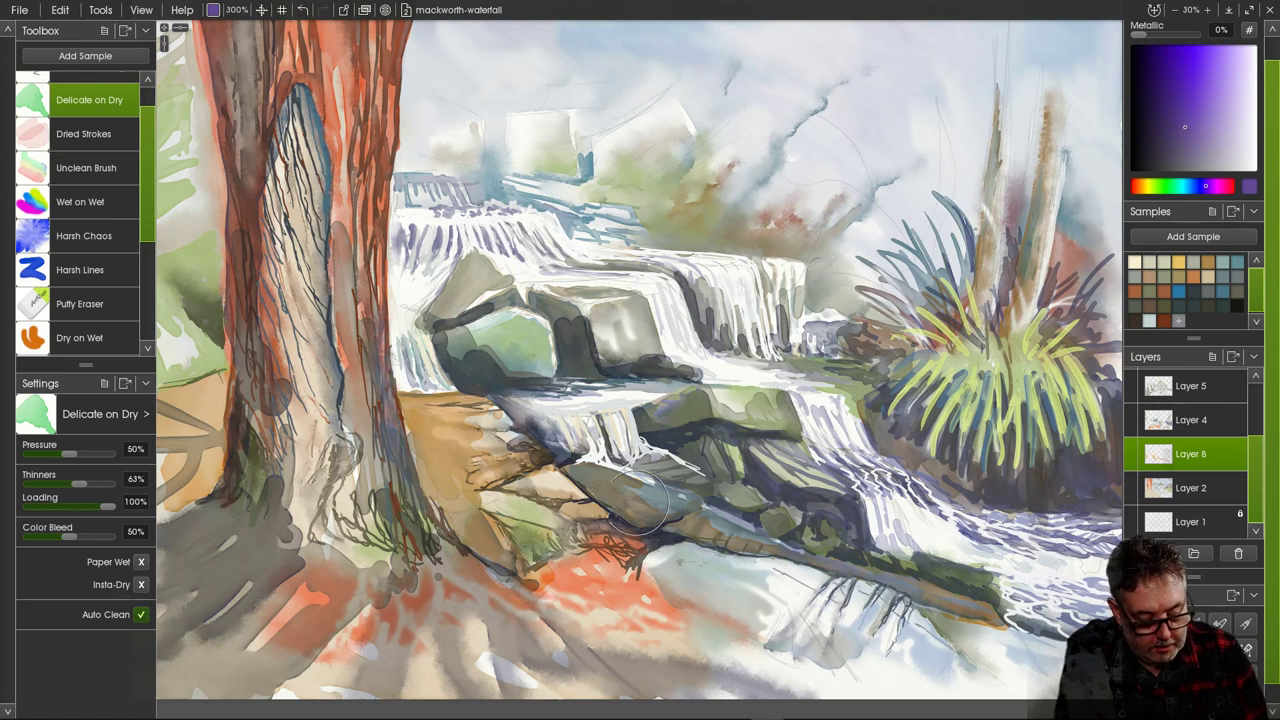
pyautogui.moveTo(645, 505)
pyautogui.mouseDown()
pyautogui.moveTo(563, 473)
pyautogui.moveTo(562, 455)
pyautogui.moveTo(538, 442)
pyautogui.moveTo(485, 432)
pyautogui.moveTo(540, 455)
pyautogui.moveTo(518, 463)
pyautogui.moveTo(447, 450)
pyautogui.moveTo(433, 445)
pyautogui.moveTo(455, 417)
pyautogui.moveTo(476, 425)
pyautogui.moveTo(421, 430)
pyautogui.moveTo(410, 417)
pyautogui.moveTo(441, 523)
pyautogui.moveTo(503, 527)
pyautogui.moveTo(485, 513)
pyautogui.moveTo(550, 584)
pyautogui.moveTo(603, 551)
pyautogui.moveTo(643, 599)
pyautogui.moveTo(656, 587)
pyautogui.moveTo(688, 617)
pyautogui.moveTo(795, 650)
pyautogui.moveTo(698, 627)
pyautogui.moveTo(722, 645)
pyautogui.moveTo(600, 593)
pyautogui.moveTo(603, 605)
pyautogui.moveTo(572, 605)
pyautogui.moveTo(557, 632)
pyautogui.moveTo(610, 674)
pyautogui.moveTo(568, 650)
pyautogui.mouseUp()
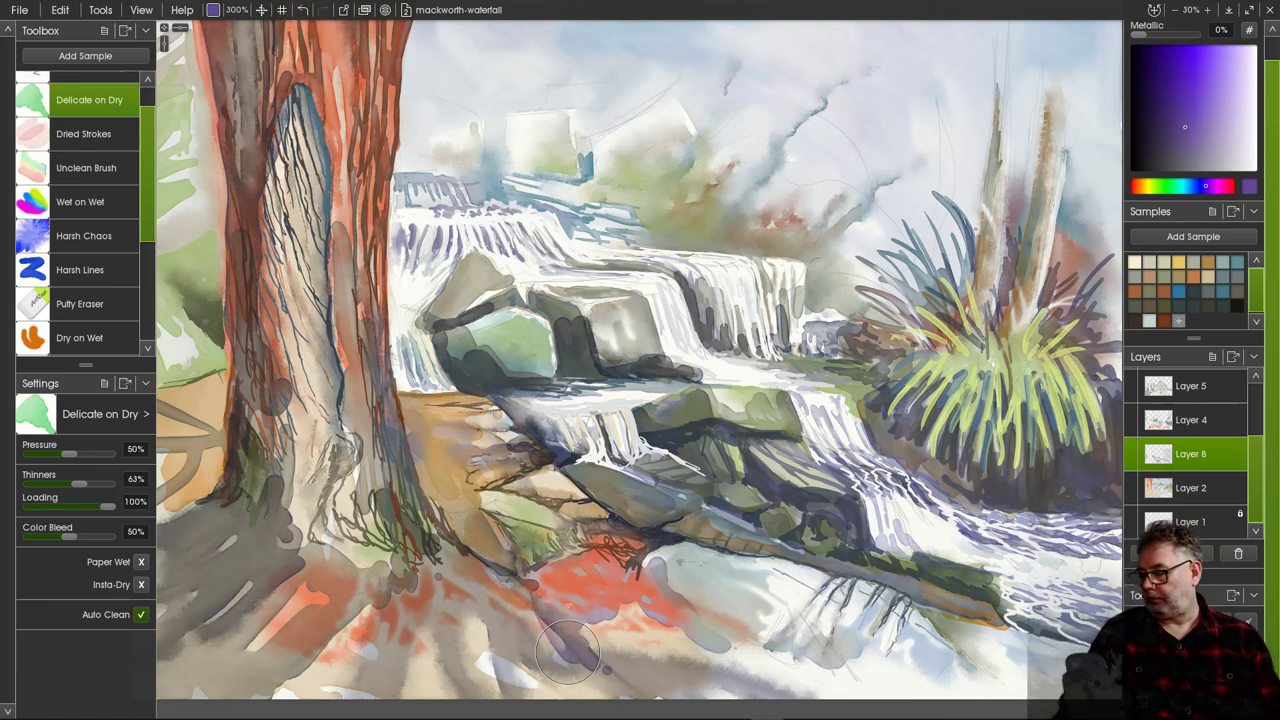
# Extend the violet shadow strokes and dabs across the red foreground patch toward the pool.
pyautogui.press('ctrl')
pyautogui.hotkey('ctrl', '0')
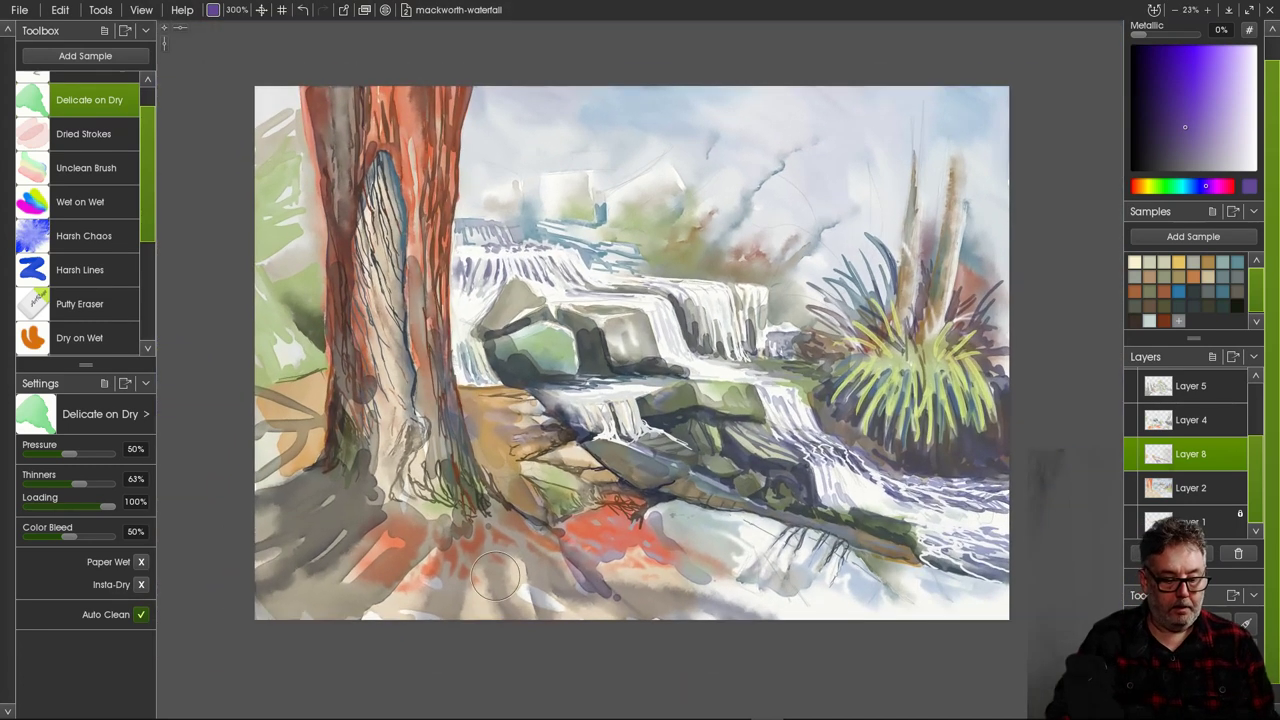
pyautogui.moveTo(588, 565)
pyautogui.mouseDown()
pyautogui.moveTo(620, 593)
pyautogui.moveTo(614, 576)
pyautogui.moveTo(648, 563)
pyautogui.moveTo(692, 552)
pyautogui.mouseUp()
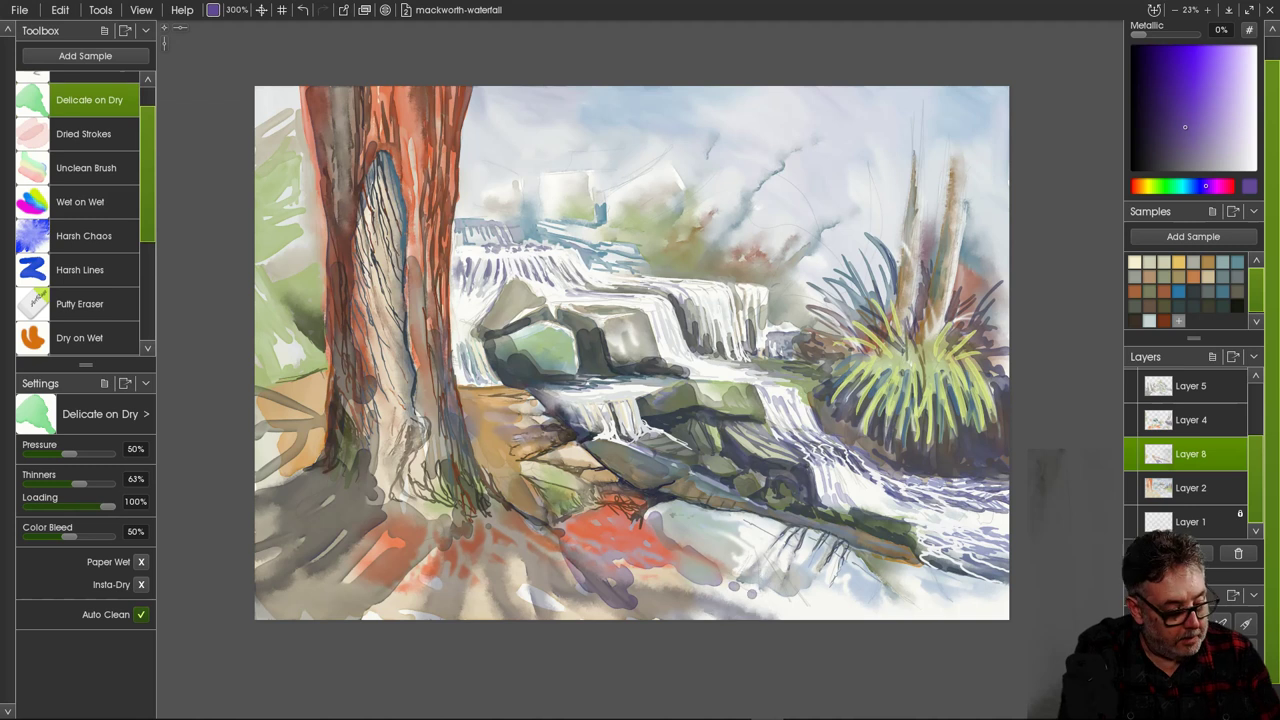
# Soften the violet foreground strokes with Harsh Chaos, and add violet accents around the spiky plant with Delicate on Dry.
pyautogui.click(50, 235)
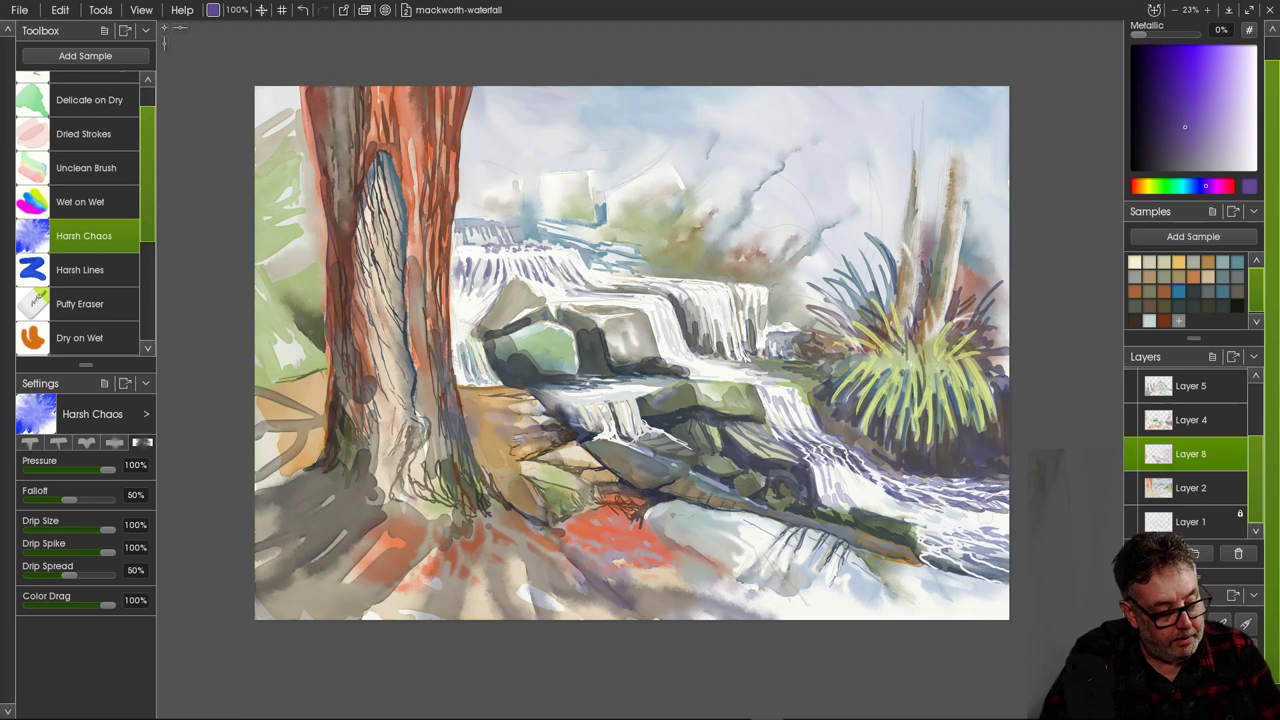
pyautogui.click(89, 100)
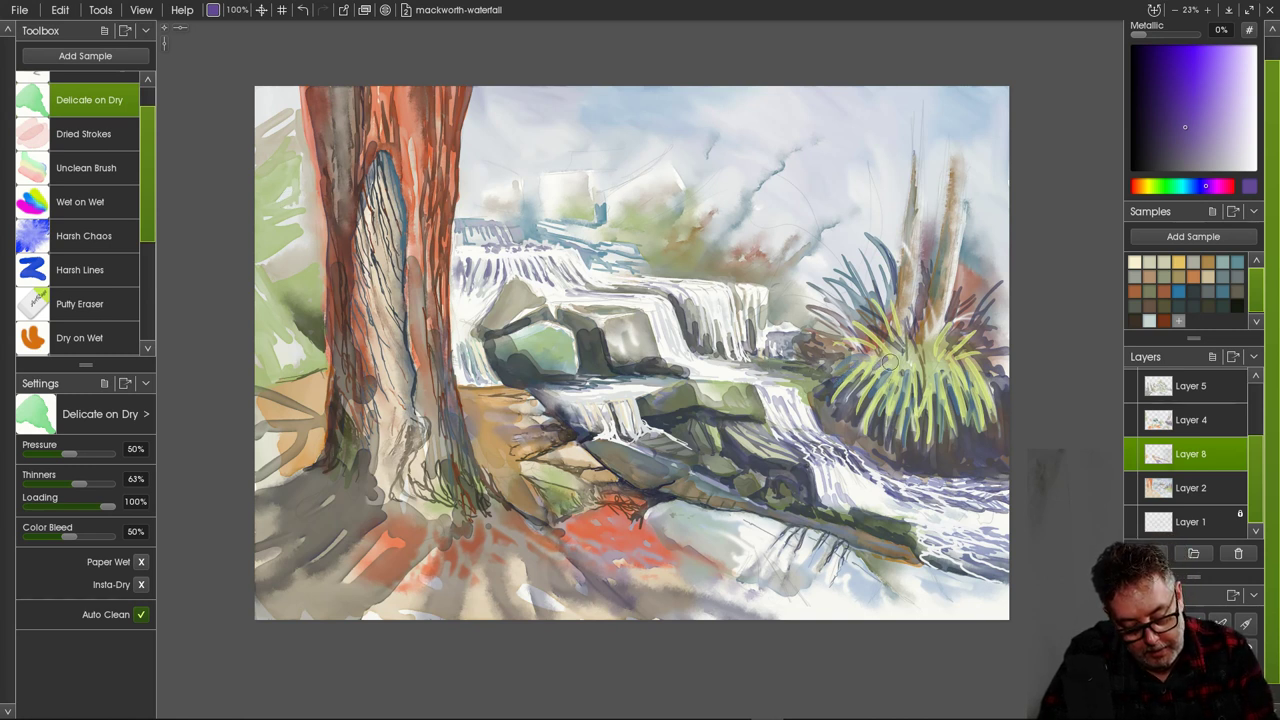
pyautogui.moveTo(911, 344)
pyautogui.mouseDown()
pyautogui.moveTo(956, 385)
pyautogui.moveTo(946, 366)
pyautogui.moveTo(963, 361)
pyautogui.moveTo(919, 373)
pyautogui.moveTo(919, 360)
pyautogui.moveTo(909, 379)
pyautogui.moveTo(901, 354)
pyautogui.moveTo(885, 384)
pyautogui.moveTo(898, 365)
pyautogui.moveTo(878, 363)
pyautogui.moveTo(891, 394)
pyautogui.moveTo(937, 377)
pyautogui.moveTo(932, 364)
pyautogui.moveTo(941, 411)
pyautogui.moveTo(952, 373)
pyautogui.moveTo(959, 395)
pyautogui.moveTo(957, 368)
pyautogui.moveTo(965, 380)
pyautogui.moveTo(959, 365)
pyautogui.moveTo(1020, 357)
pyautogui.mouseUp()
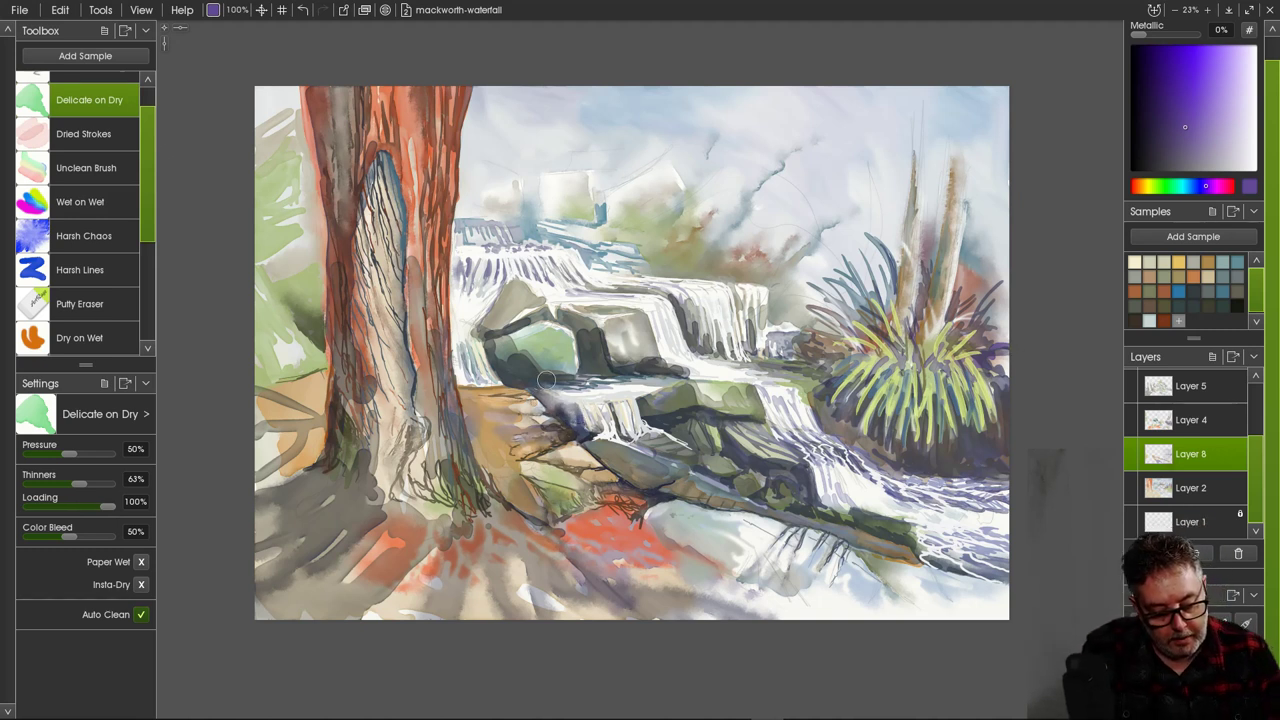
# Glaze violet shadows over the grey boulders beside the middle cascade and the area beside the upper falls, and switch to Harsh Chaos.
pyautogui.rightClick(586, 336)
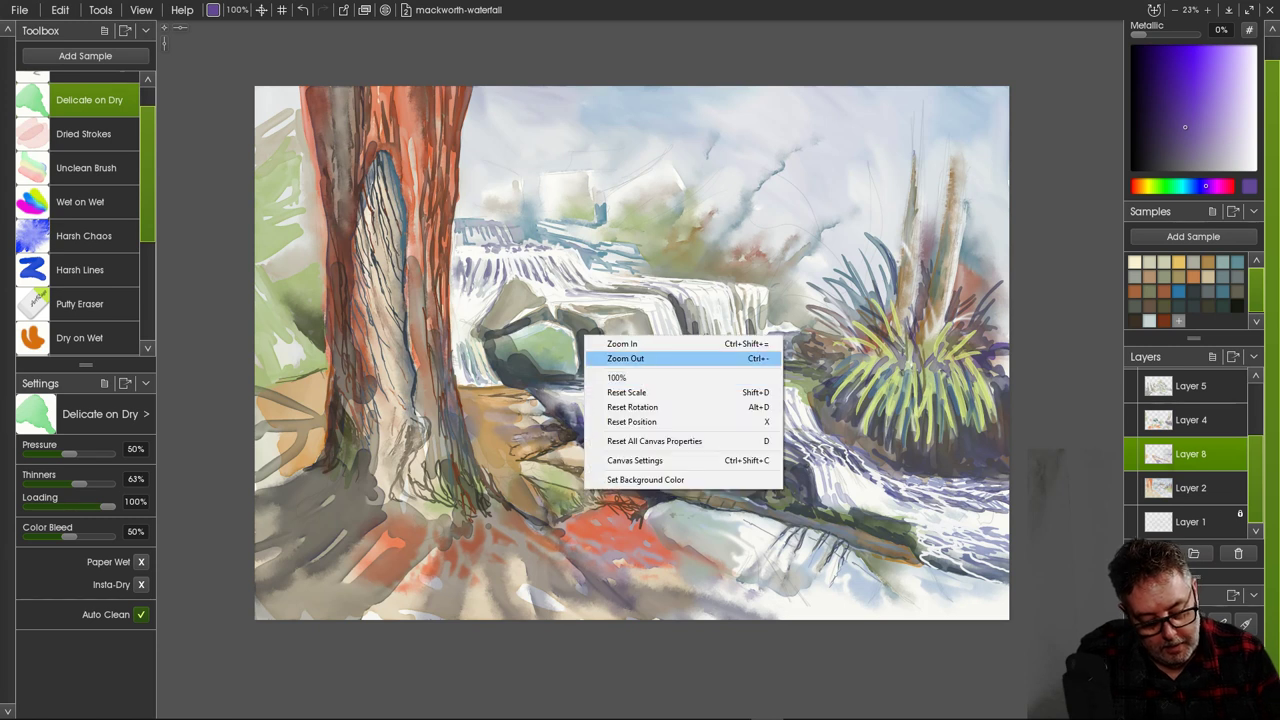
pyautogui.click(777, 605)
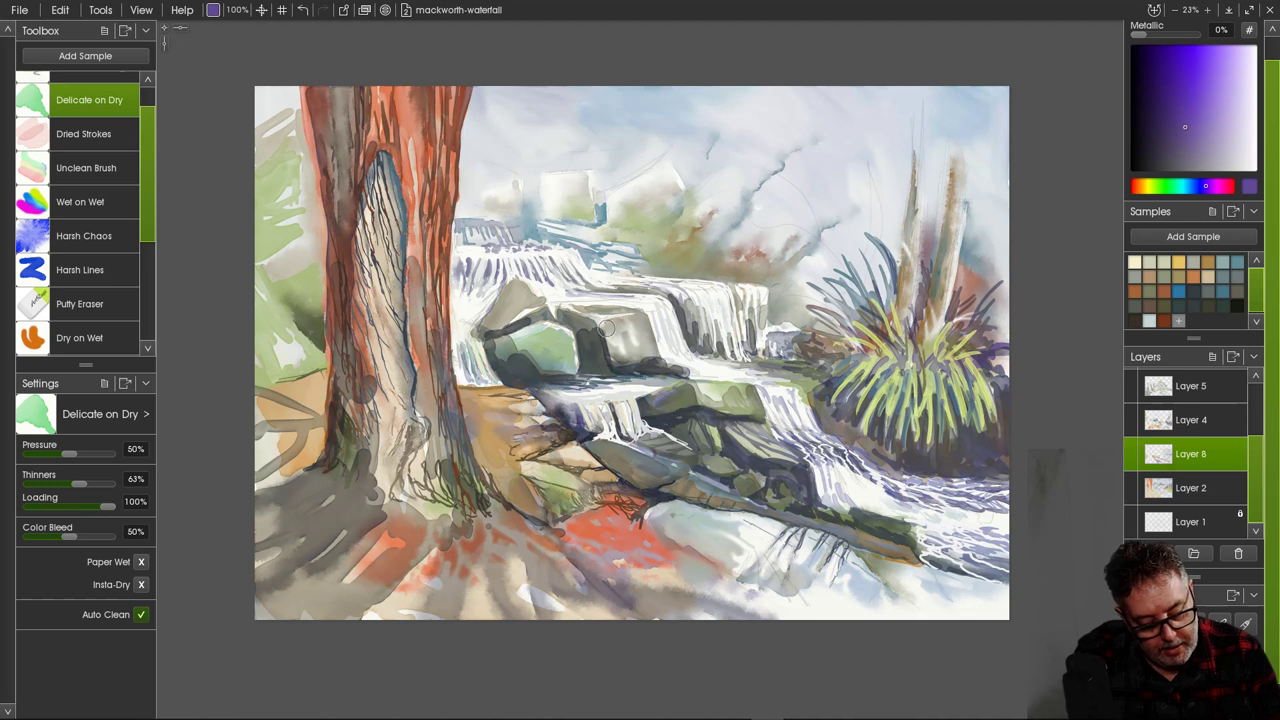
pyautogui.moveTo(606, 329)
pyautogui.mouseDown()
pyautogui.moveTo(621, 370)
pyautogui.moveTo(645, 359)
pyautogui.moveTo(636, 324)
pyautogui.moveTo(657, 360)
pyautogui.moveTo(642, 312)
pyautogui.moveTo(650, 347)
pyautogui.moveTo(636, 312)
pyautogui.moveTo(600, 310)
pyautogui.moveTo(644, 332)
pyautogui.moveTo(617, 364)
pyautogui.mouseUp()
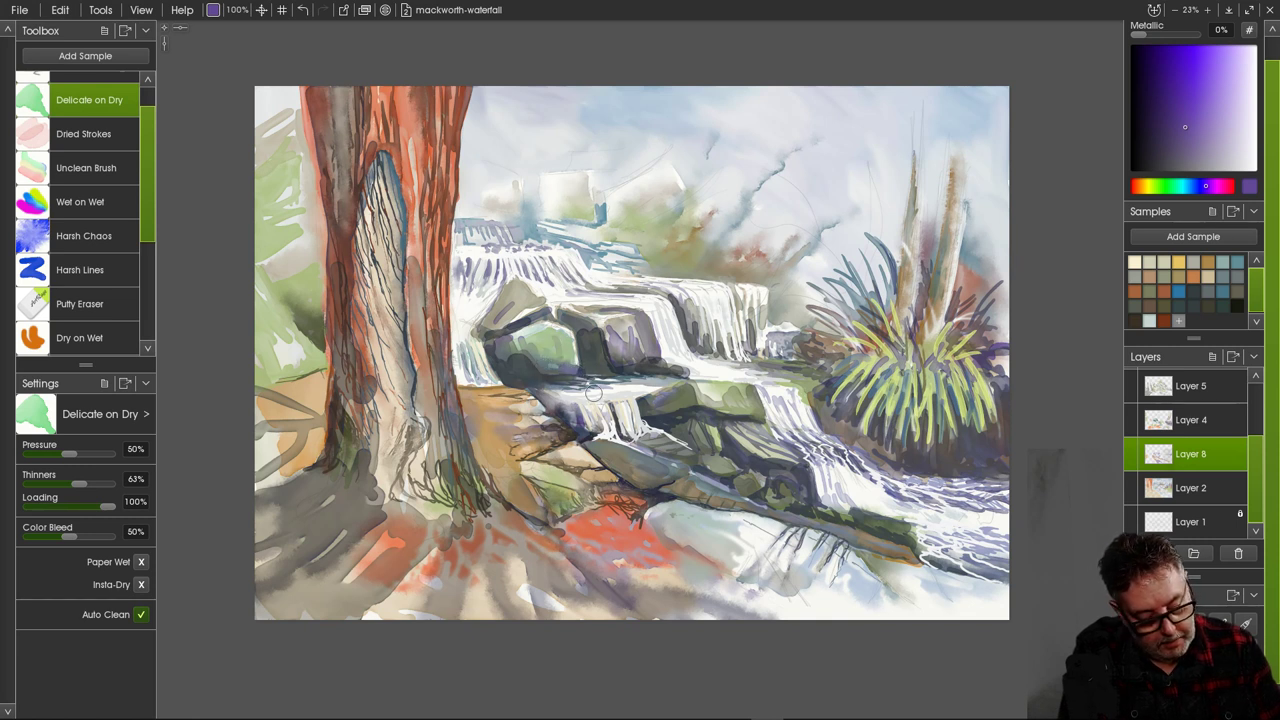
pyautogui.moveTo(566, 374); pyautogui.dragTo(658, 376)
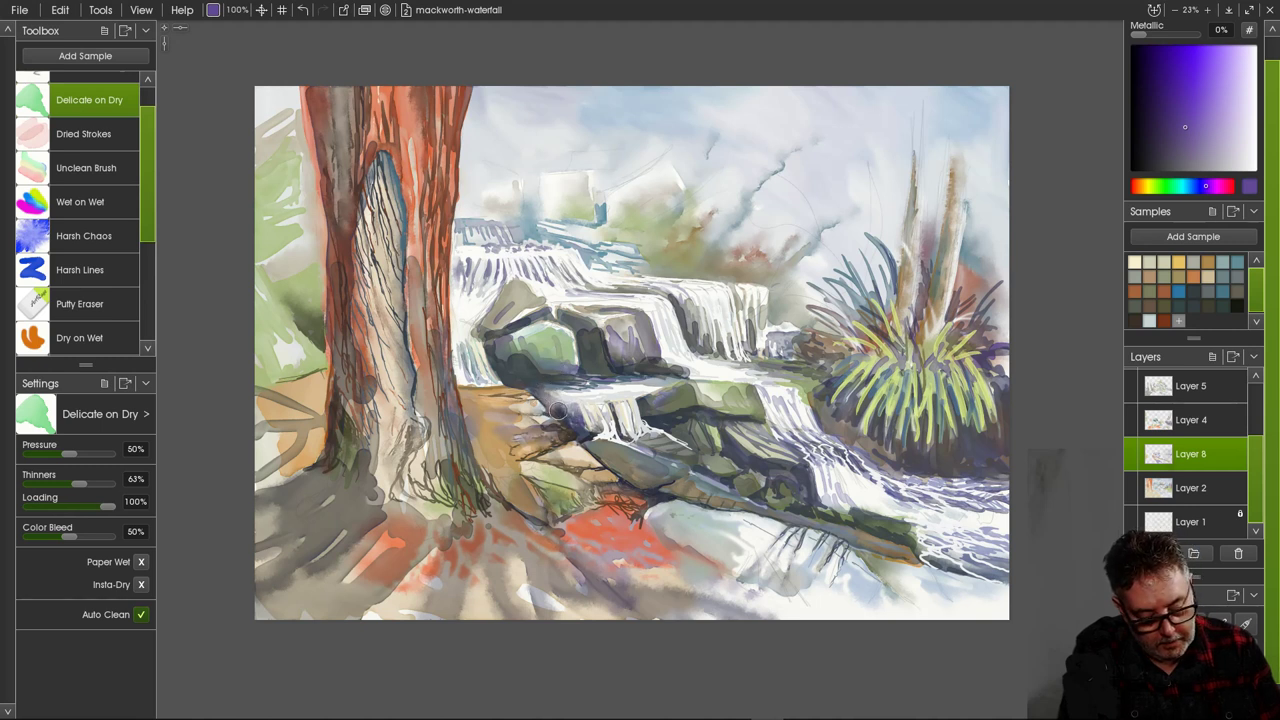
pyautogui.moveTo(748, 368)
pyautogui.mouseDown()
pyautogui.moveTo(803, 378)
pyautogui.moveTo(725, 359)
pyautogui.moveTo(769, 292)
pyautogui.moveTo(784, 323)
pyautogui.moveTo(815, 328)
pyautogui.moveTo(782, 313)
pyautogui.moveTo(789, 303)
pyautogui.moveTo(779, 321)
pyautogui.moveTo(802, 326)
pyautogui.moveTo(774, 322)
pyautogui.moveTo(753, 304)
pyautogui.moveTo(759, 273)
pyautogui.moveTo(750, 281)
pyautogui.moveTo(790, 278)
pyautogui.moveTo(817, 243)
pyautogui.moveTo(796, 303)
pyautogui.mouseUp()
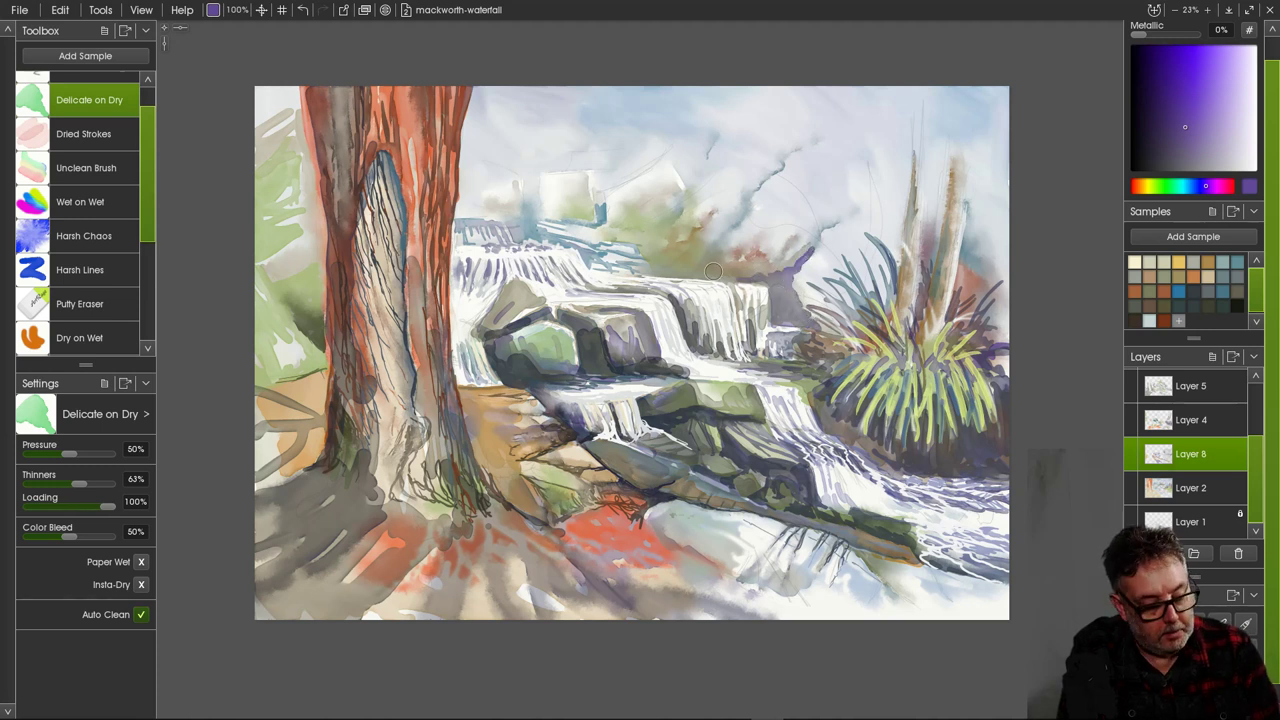
pyautogui.click(84, 236)
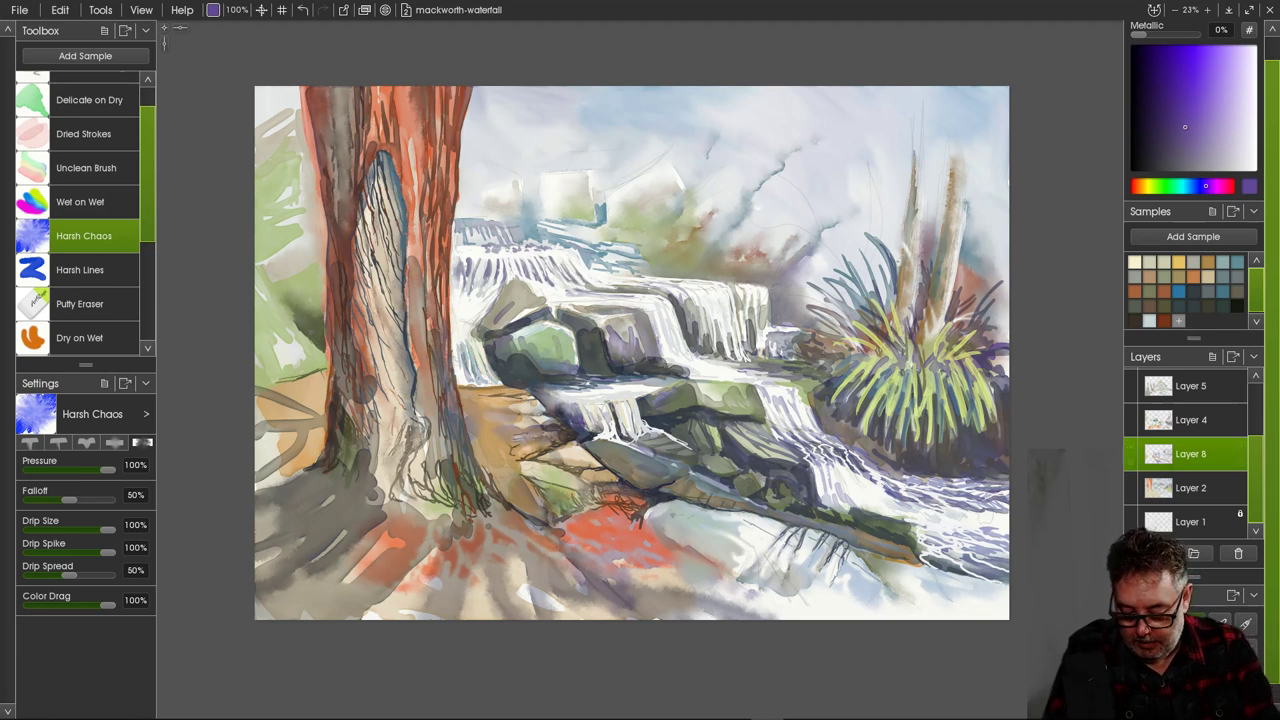
# Create a new layer above Layer 7 at the top of the layer stack.
pyautogui.scroll(3, 1240, 462)
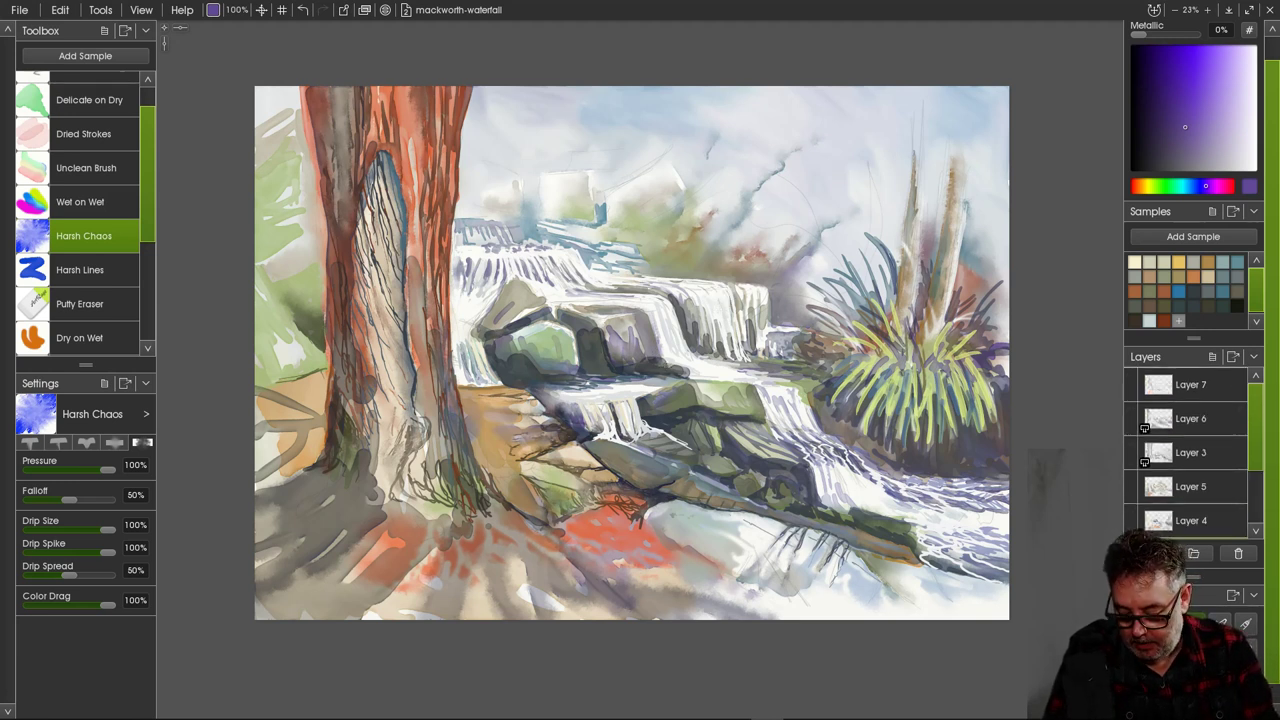
pyautogui.scroll(-3, 1240, 462)
pyautogui.scroll(3, 1240, 462)
pyautogui.click(1190, 385)
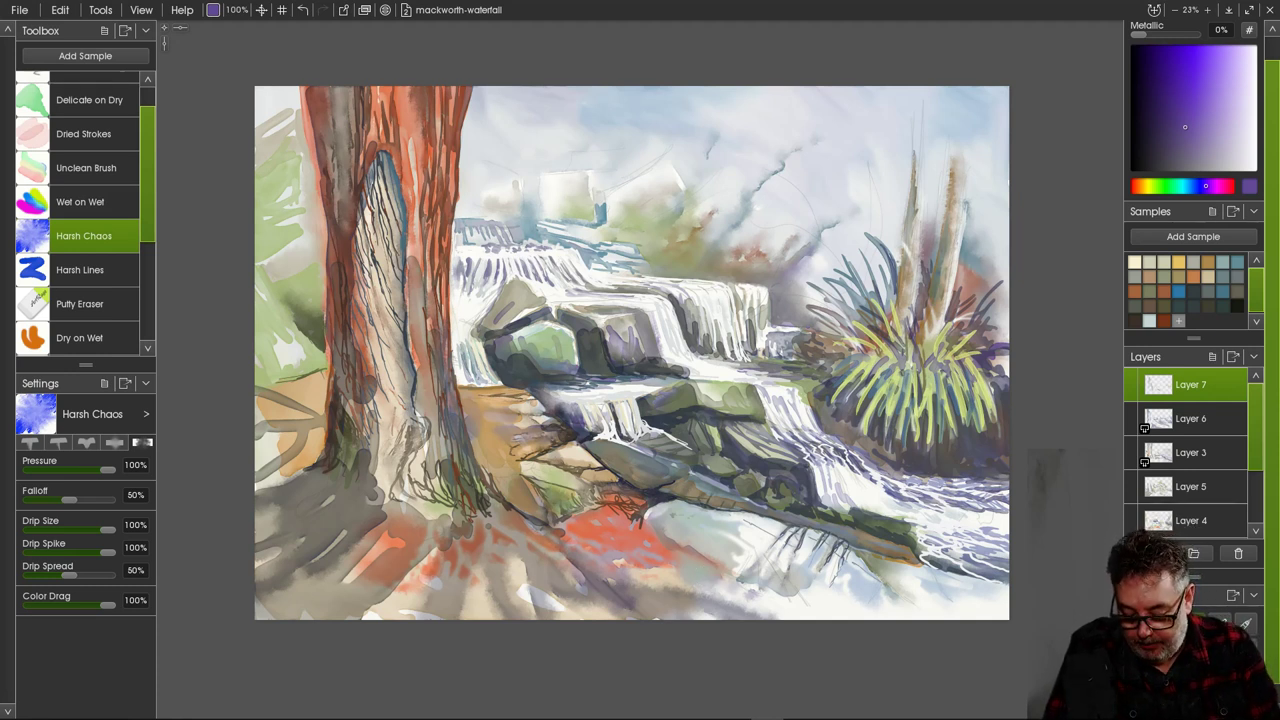
pyautogui.hotkey('ctrl', 'shift', 'n')
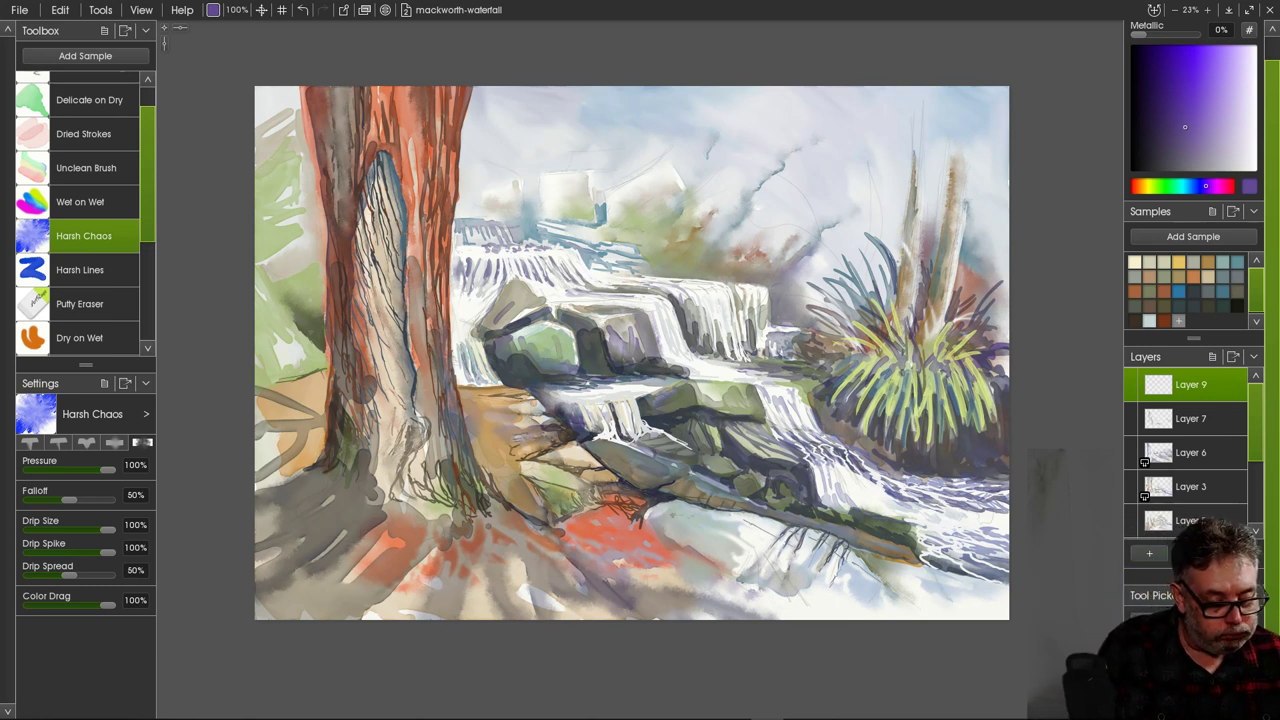
# Sample the trunk's reddish brown and paint a main branch with three side branches reaching over the waterfall using Delicate on Dry.
pyautogui.click(89, 100)
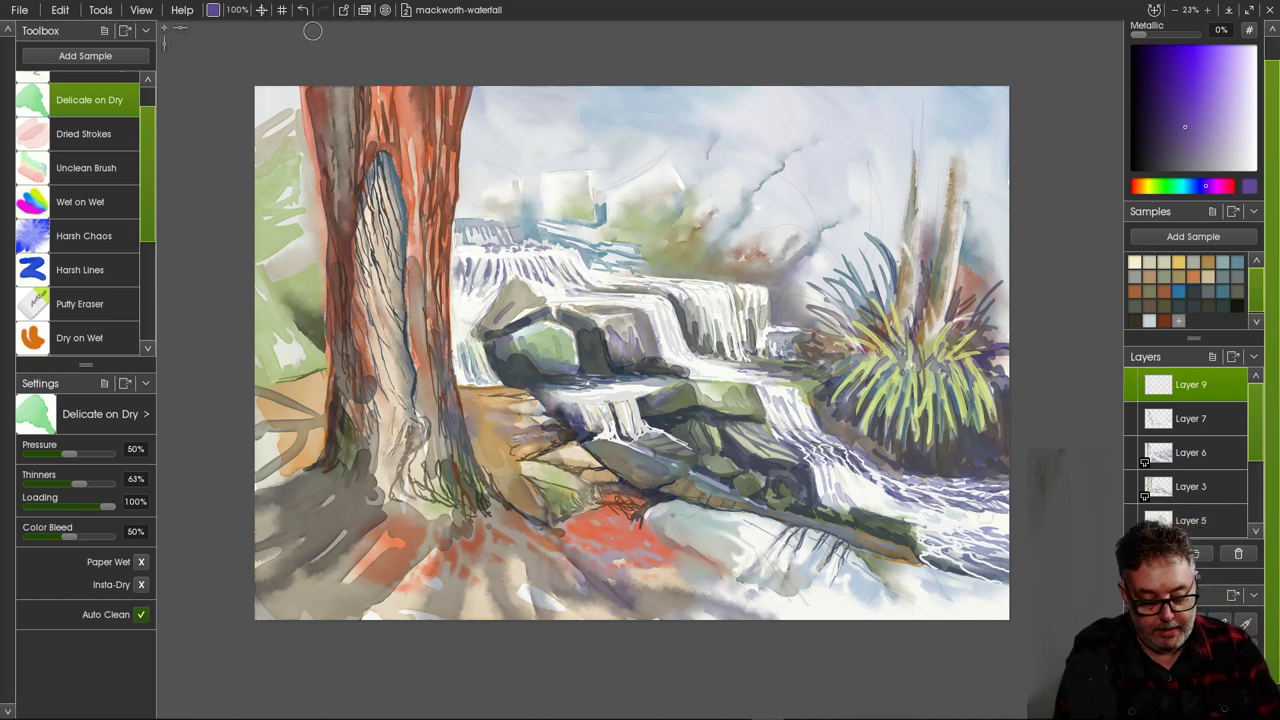
pyautogui.keyDown('alt'); pyautogui.click(420, 182); pyautogui.keyUp('alt')
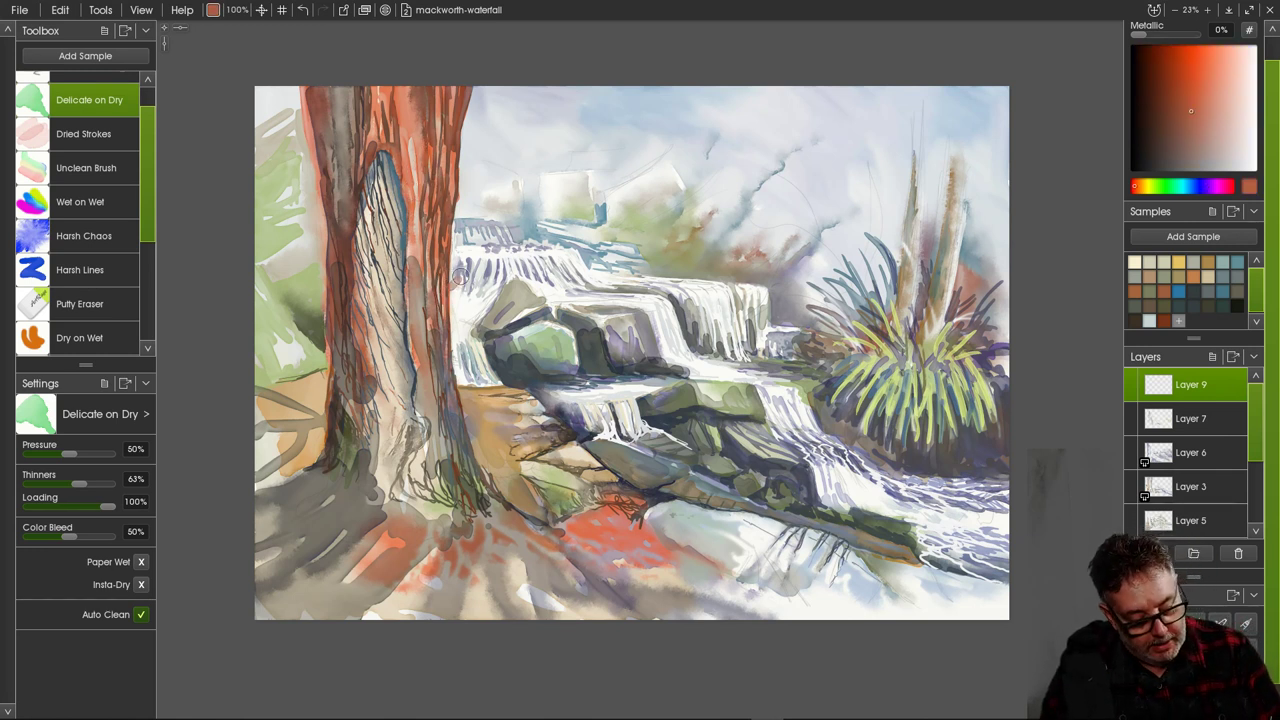
pyautogui.moveTo(457, 284); pyautogui.dragTo(765, 88)
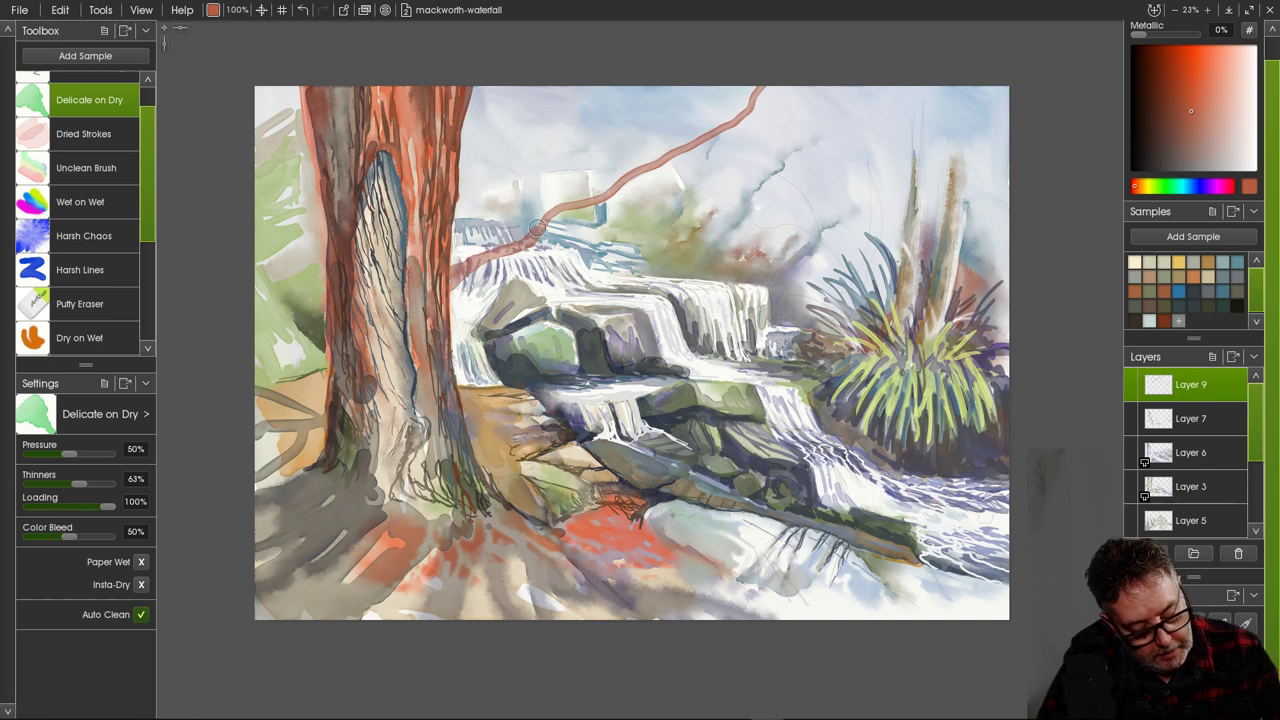
pyautogui.moveTo(558, 205); pyautogui.dragTo(670, 90)
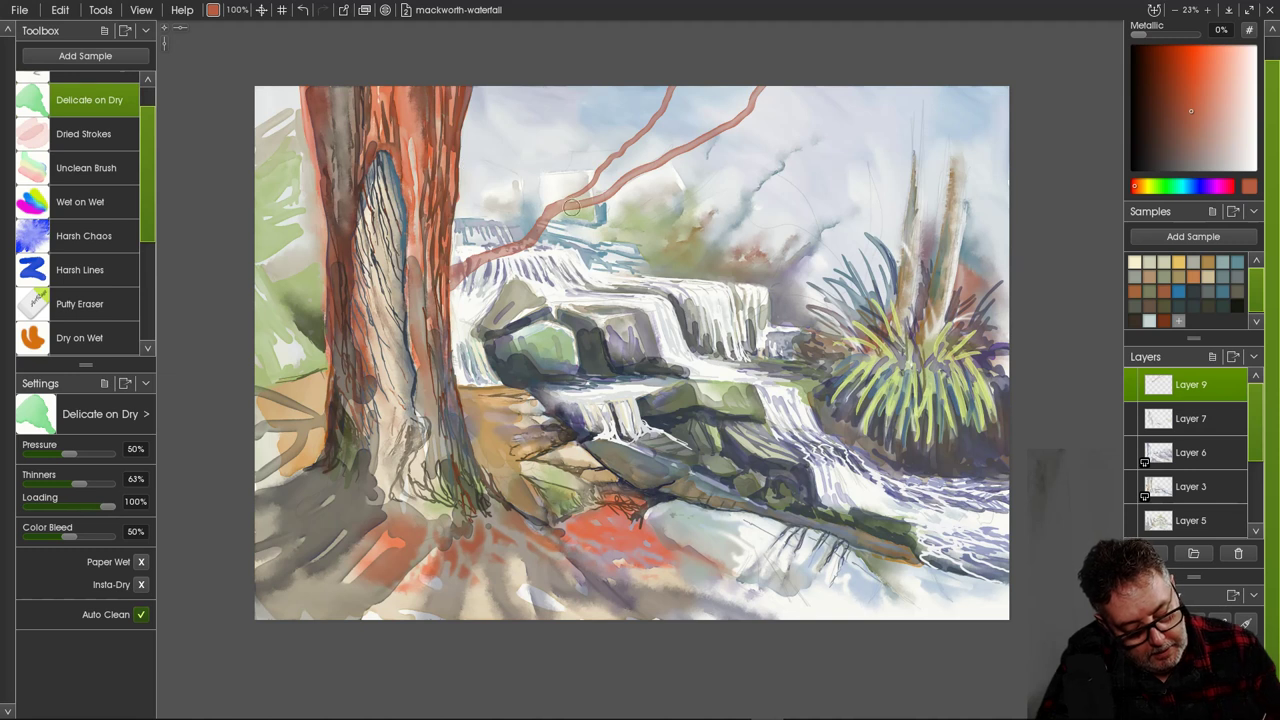
pyautogui.moveTo(586, 199)
pyautogui.mouseDown()
pyautogui.moveTo(696, 205)
pyautogui.moveTo(798, 231)
pyautogui.moveTo(838, 264)
pyautogui.mouseUp()
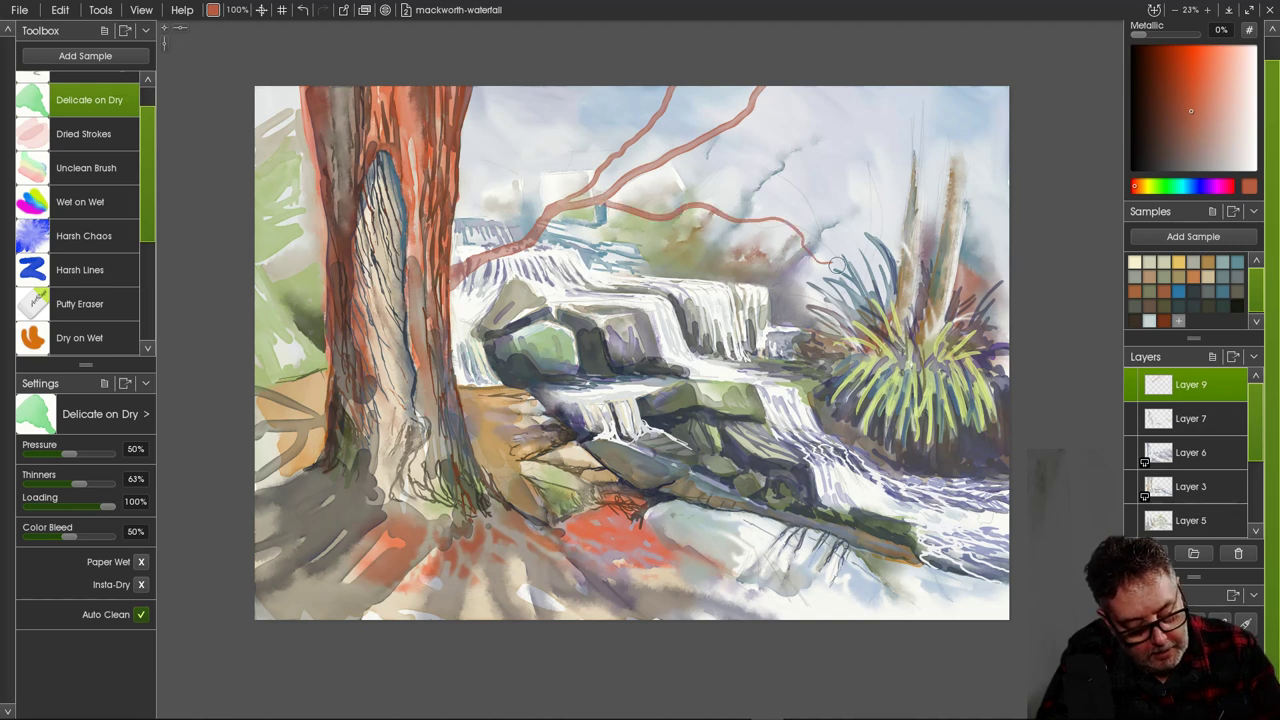
pyautogui.moveTo(625, 217); pyautogui.dragTo(733, 264)
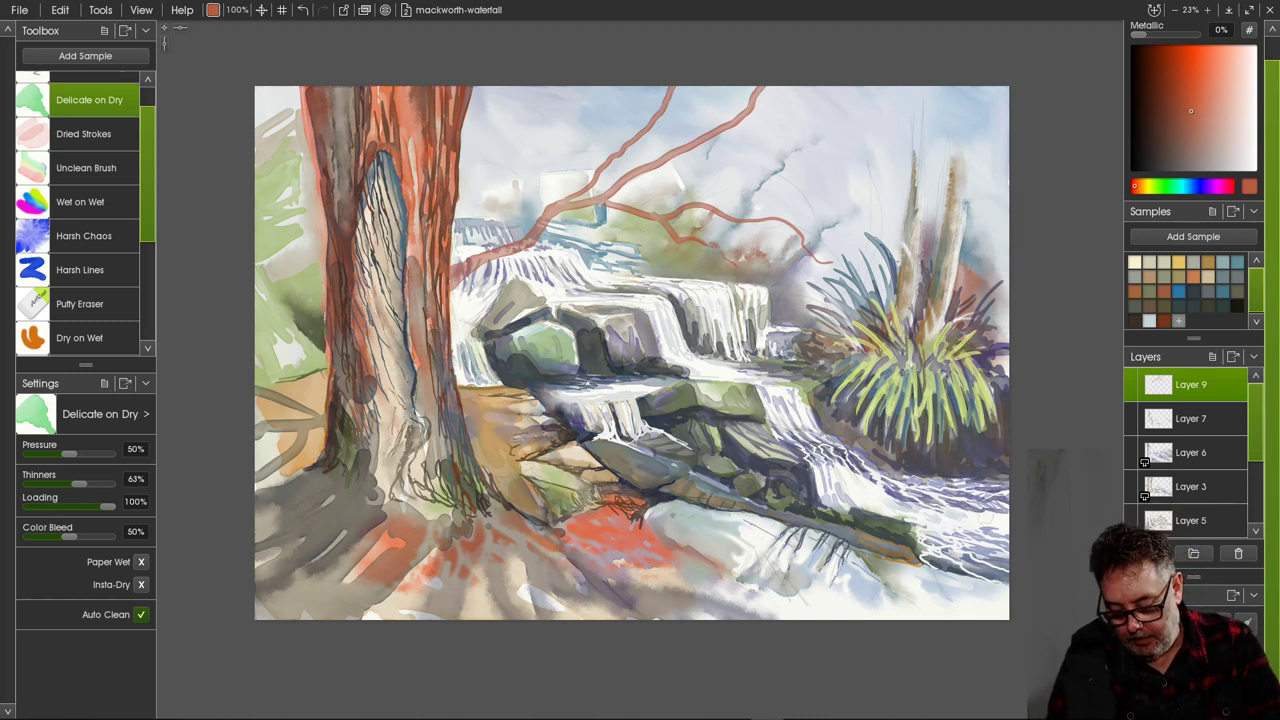
# Add a new layer above Layer 9 and shade the base of the main branch in dark blue-grey with Harsh Lines.
pyautogui.click(1193, 305)
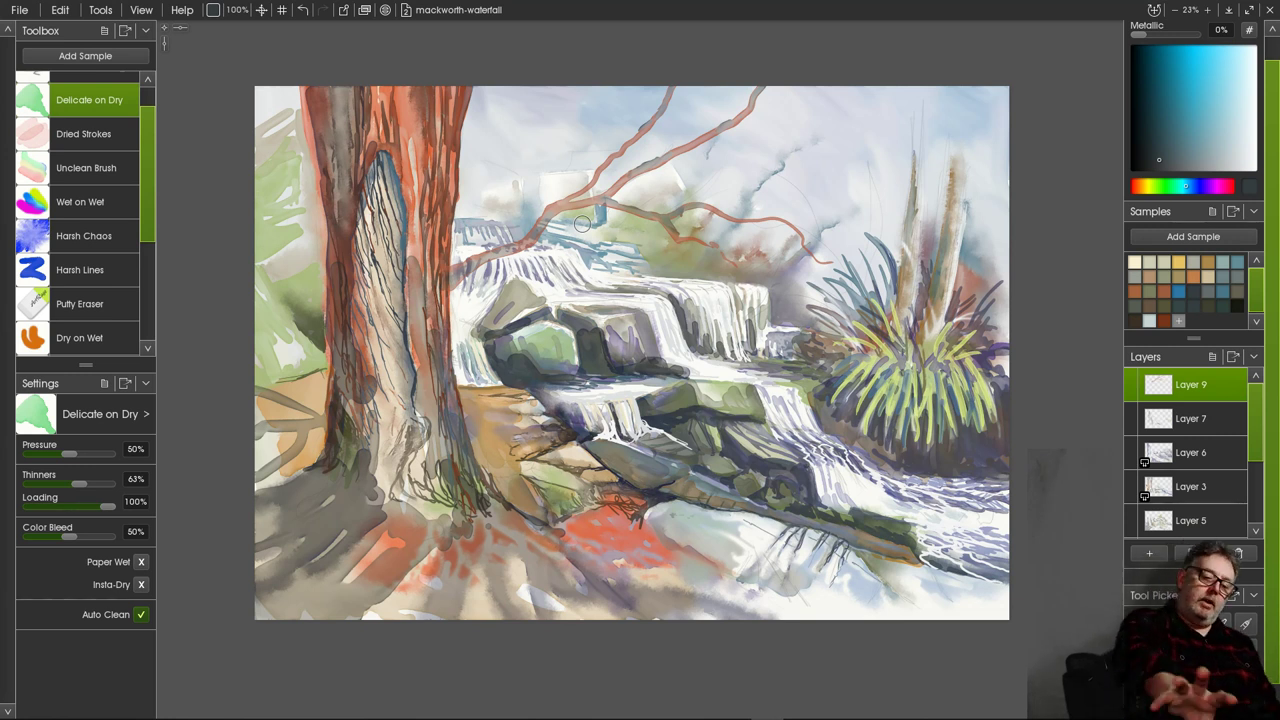
pyautogui.moveTo(467, 269); pyautogui.dragTo(440, 263)
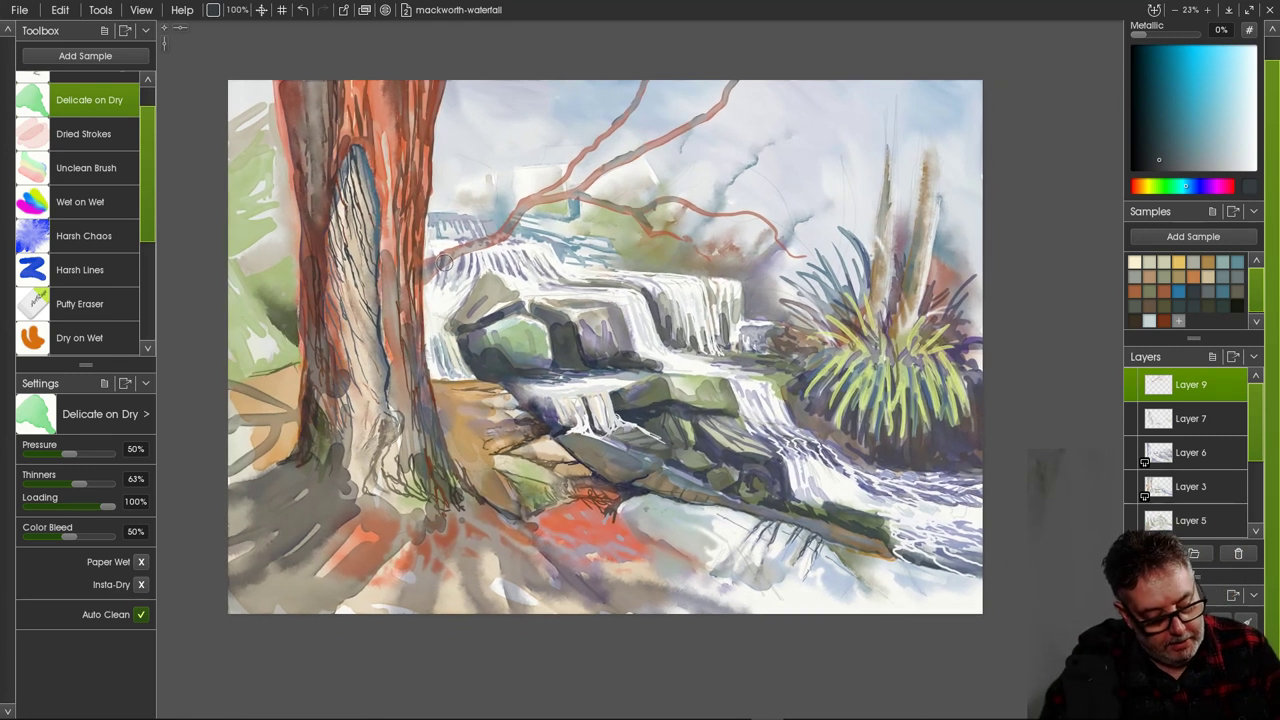
pyautogui.click(80, 270)
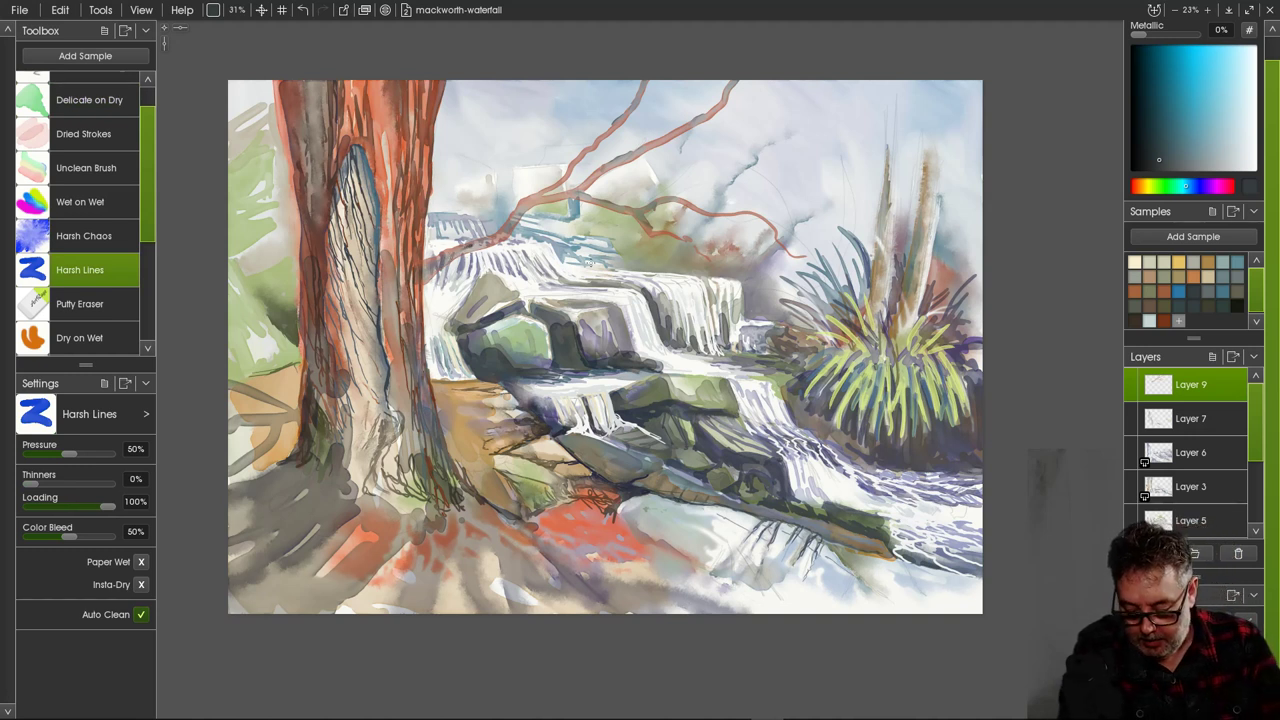
pyautogui.hotkey('ctrl', 'shift', 'n')
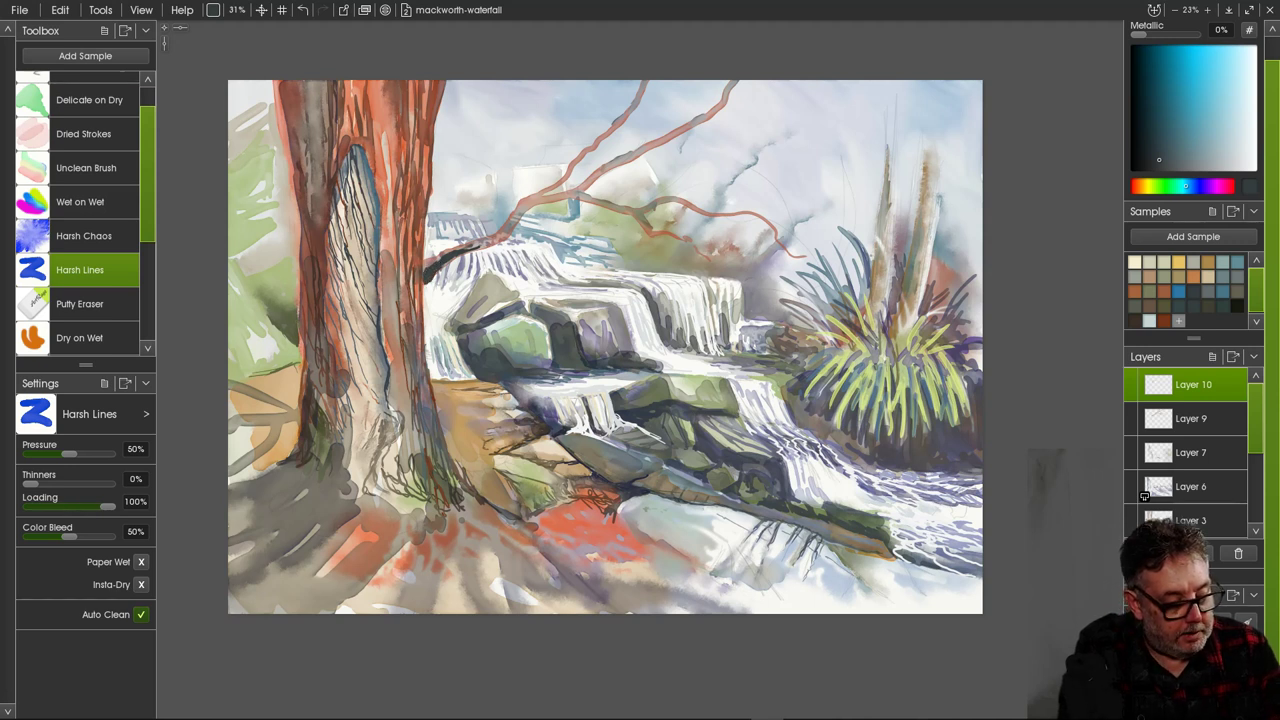
pyautogui.moveTo(516, 224); pyautogui.dragTo(476, 250)
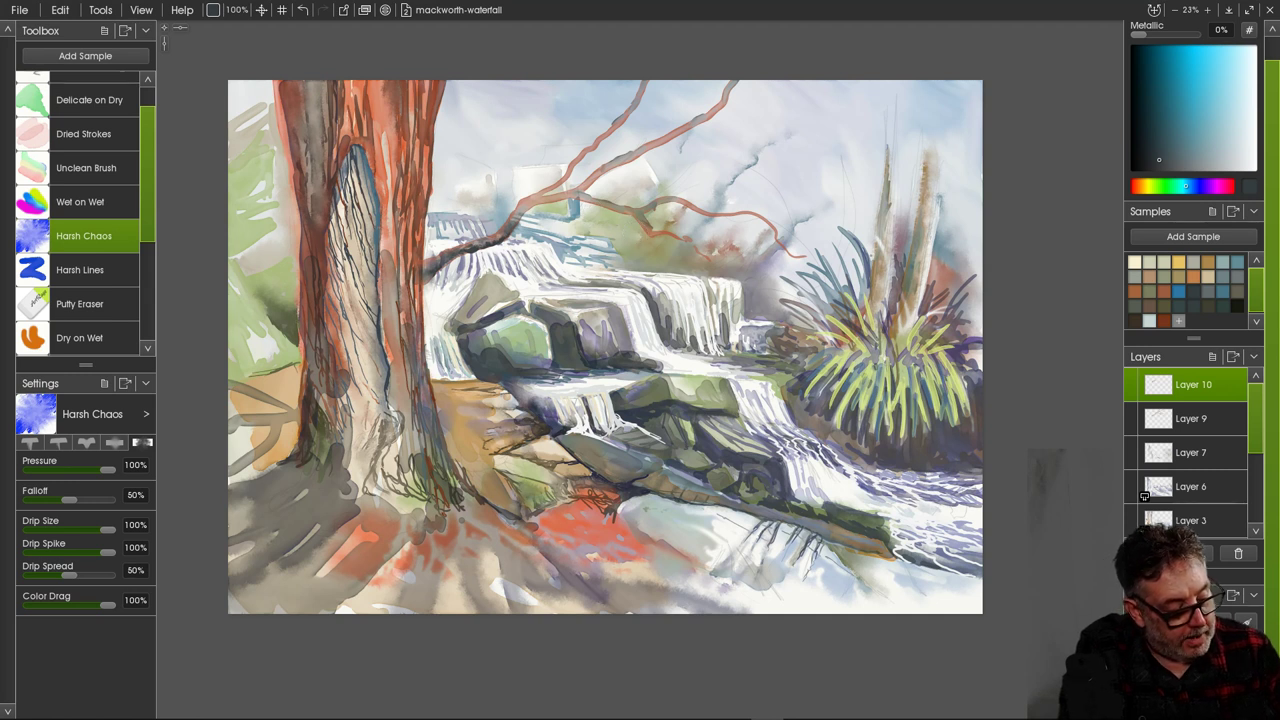
# Paint dark, forked twigs hanging off the lower branch in front of the falls with Harsh Lines, undoing the first twig attempt.
pyautogui.click(85, 270)
pyautogui.click(85, 100)
pyautogui.click(85, 270)
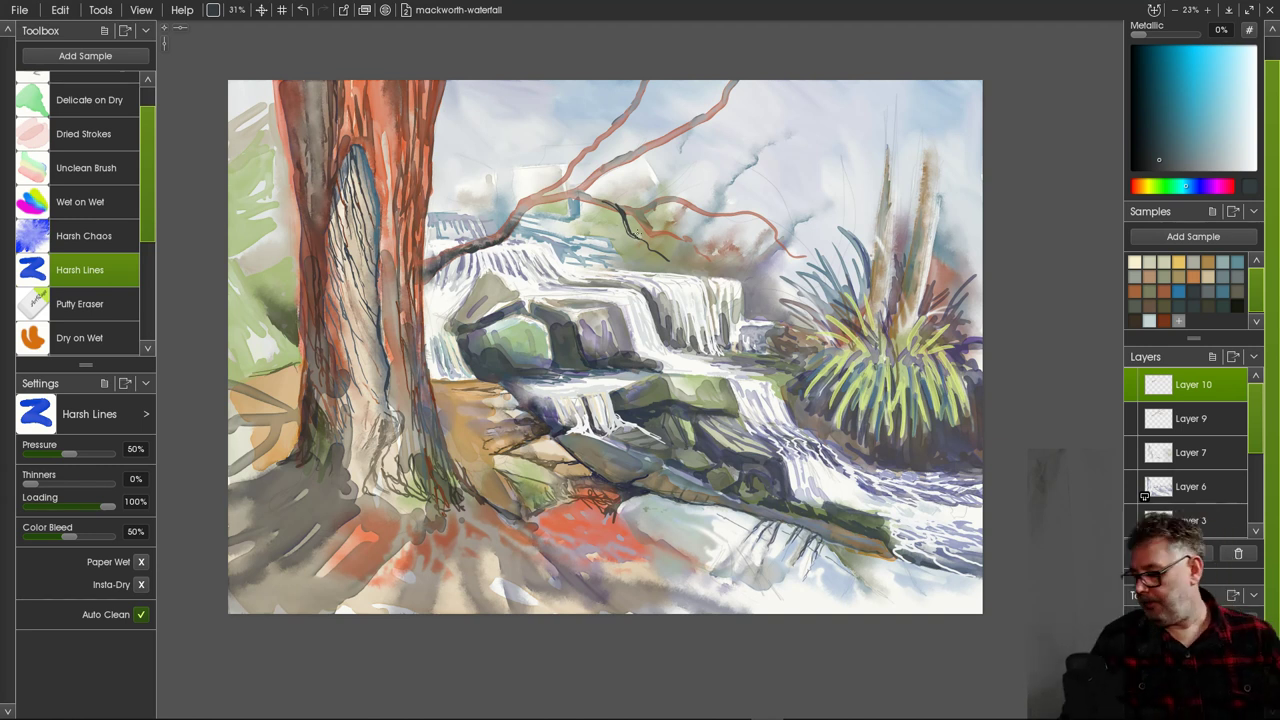
pyautogui.hotkey('ctrl', 'z')
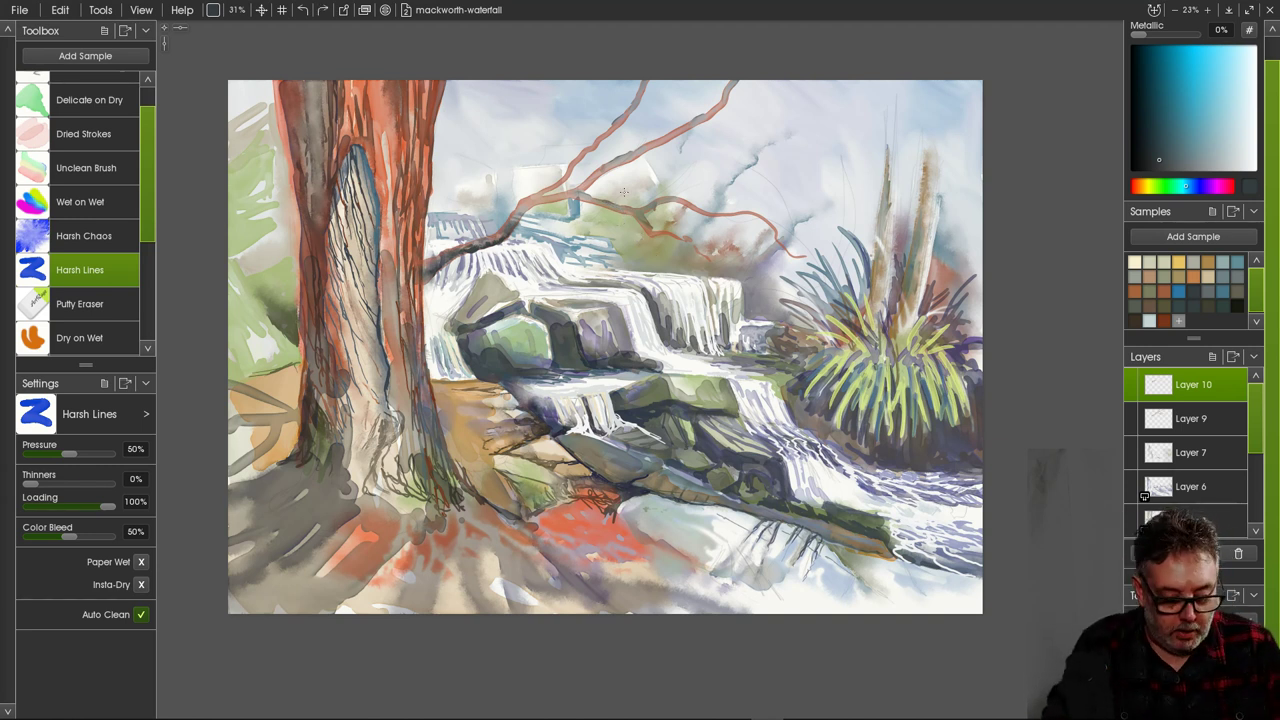
pyautogui.moveTo(640, 213); pyautogui.dragTo(651, 233)
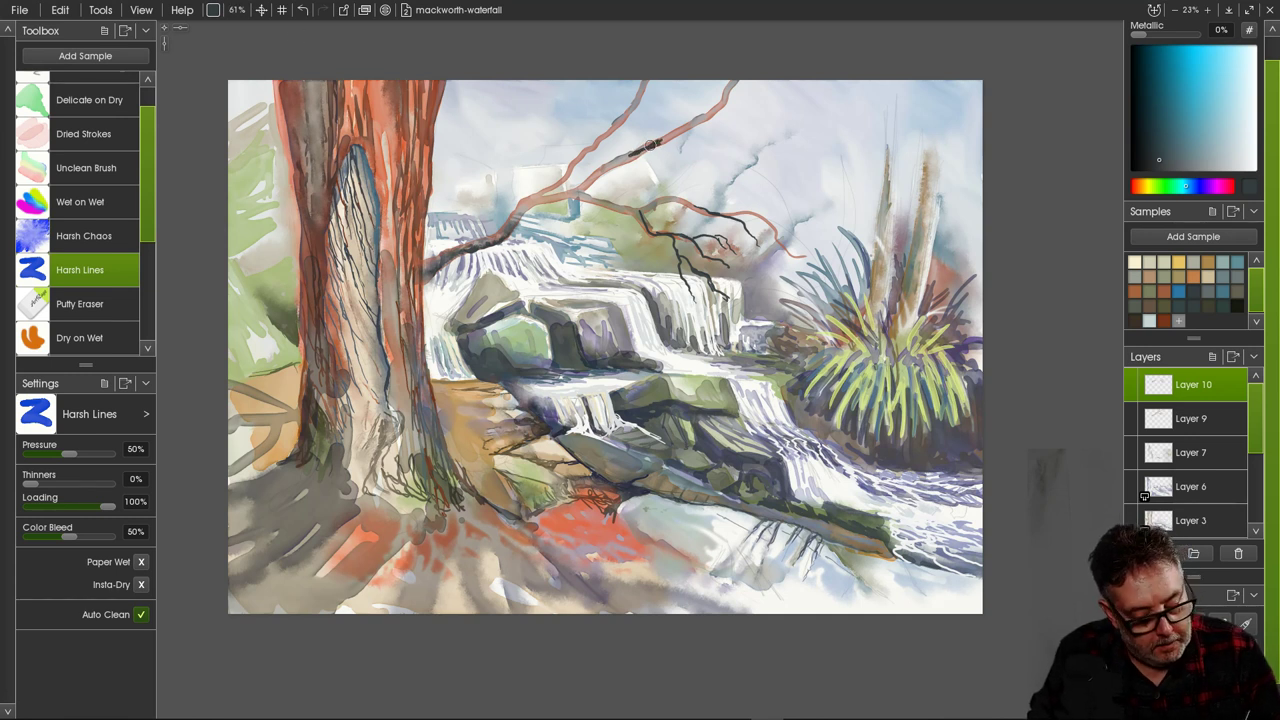
# Extend dark twigs from the two upper branches and recoat the main branch's base with orange-red sampled from the trunk.
pyautogui.moveTo(645, 148)
pyautogui.mouseDown()
pyautogui.moveTo(740, 127)
pyautogui.moveTo(753, 130)
pyautogui.moveTo(703, 151)
pyautogui.moveTo(814, 158)
pyautogui.mouseUp()
pyautogui.moveTo(718, 106); pyautogui.dragTo(804, 90)
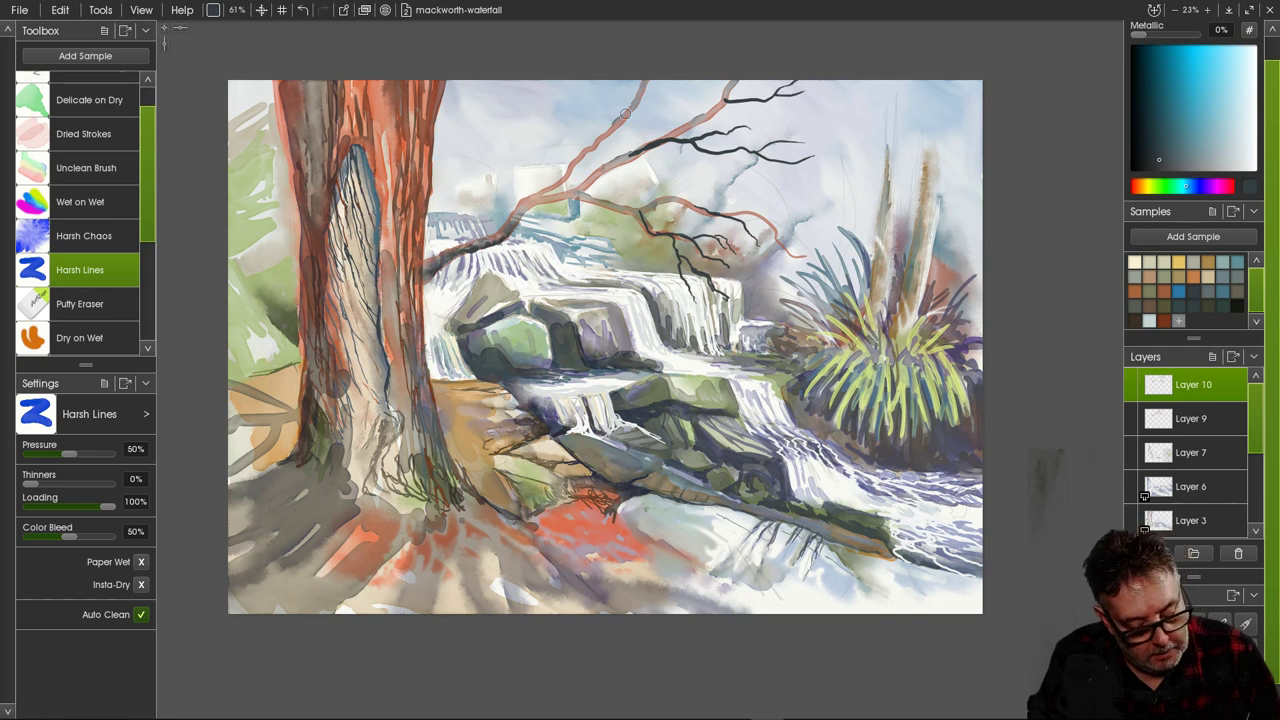
pyautogui.moveTo(624, 113); pyautogui.dragTo(700, 78)
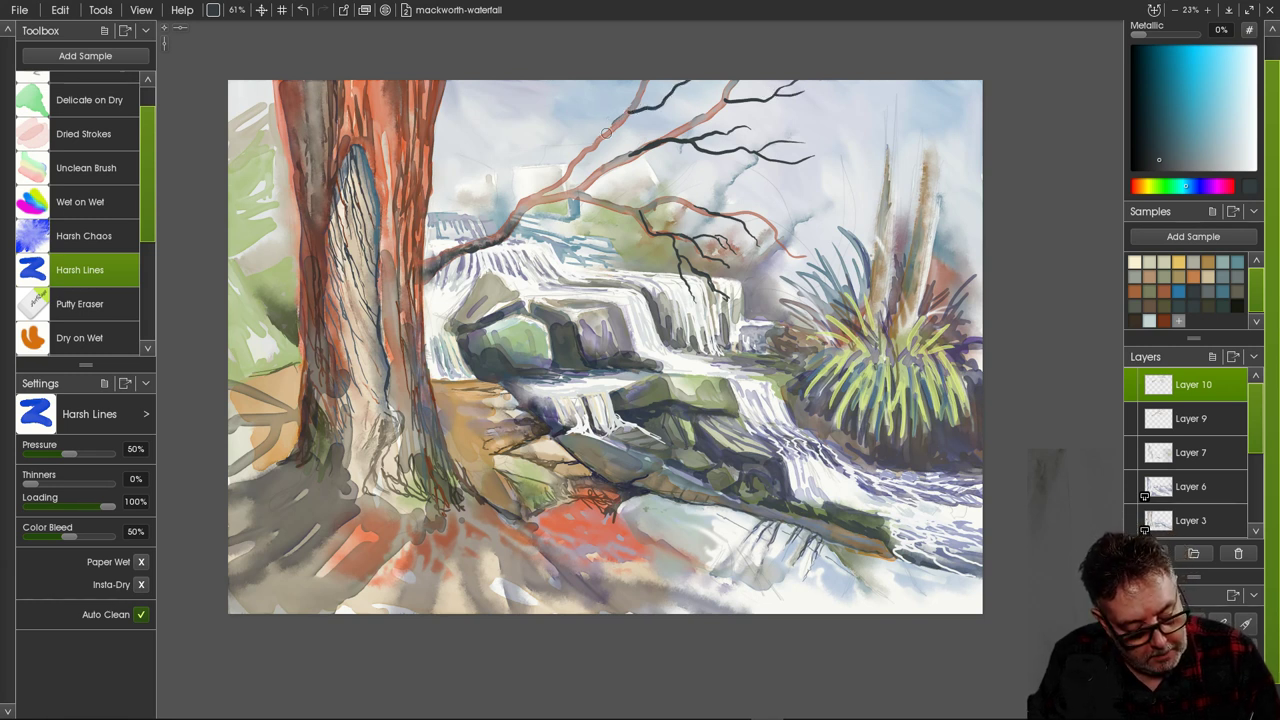
pyautogui.moveTo(606, 132); pyautogui.dragTo(624, 84)
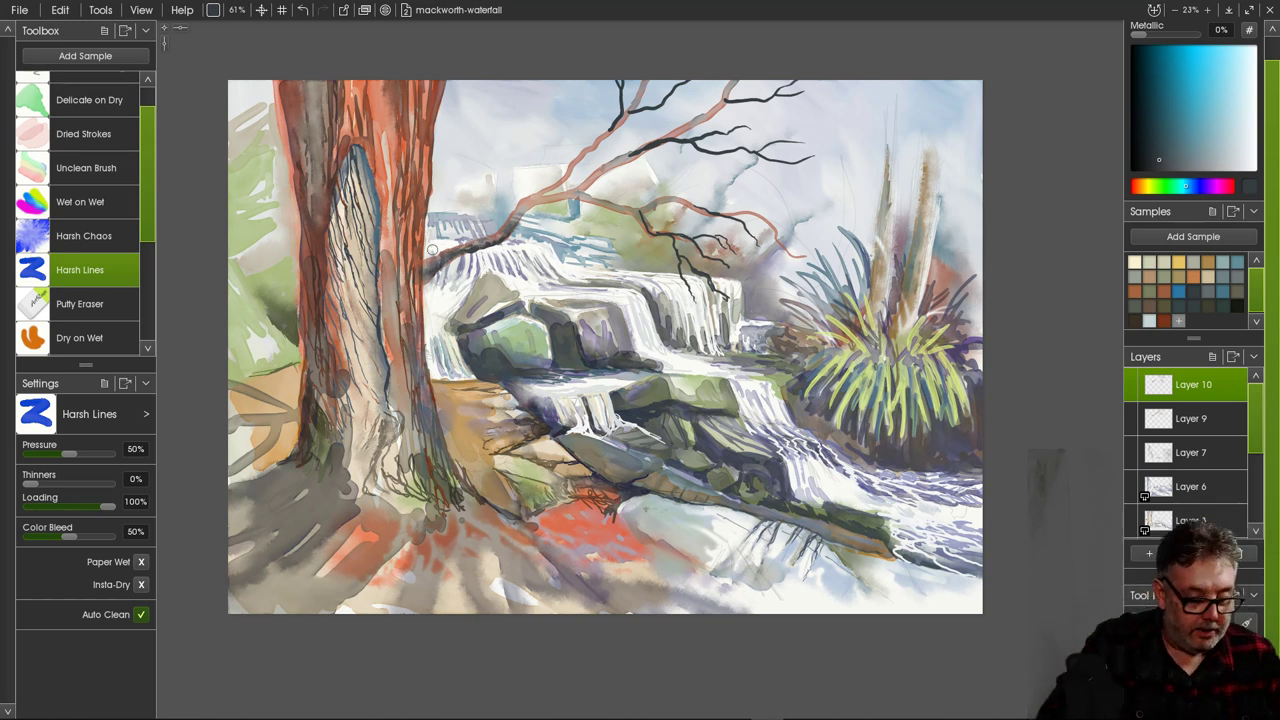
pyautogui.keyDown('alt'); pyautogui.click(371, 102); pyautogui.keyUp('alt')
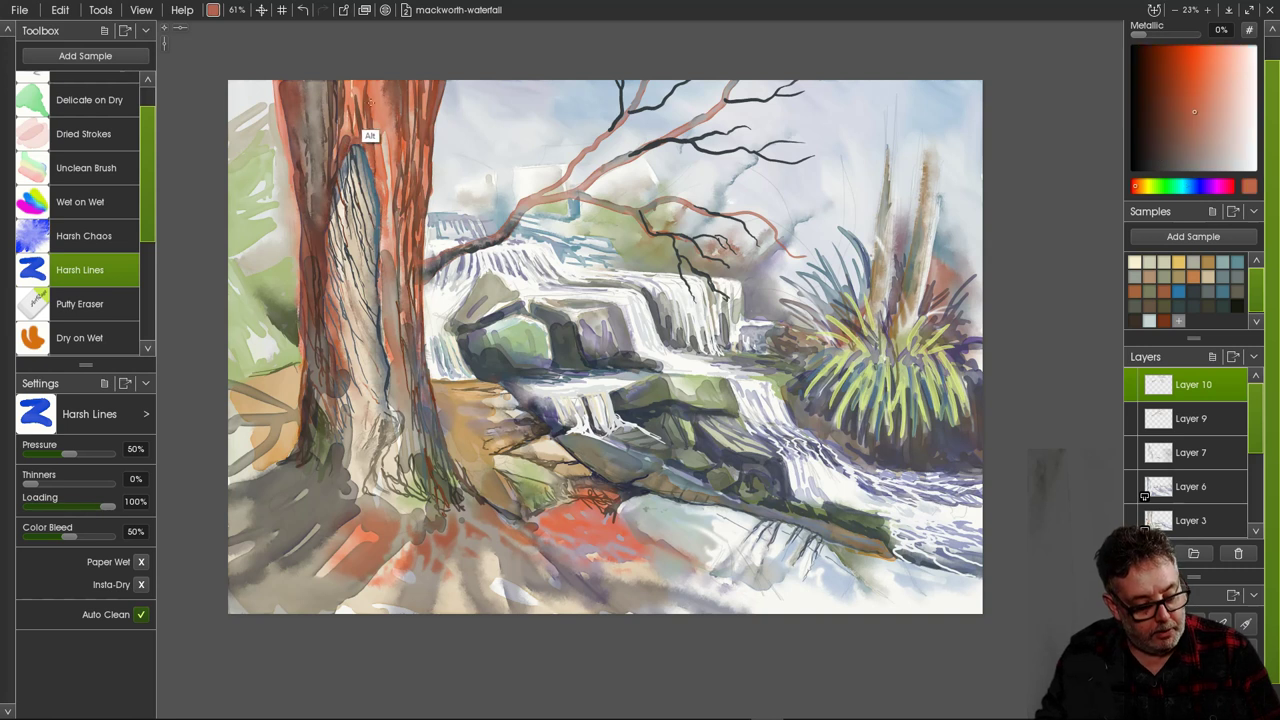
pyautogui.moveTo(517, 208)
pyautogui.mouseDown()
pyautogui.moveTo(424, 244)
pyautogui.moveTo(436, 250)
pyautogui.mouseUp()
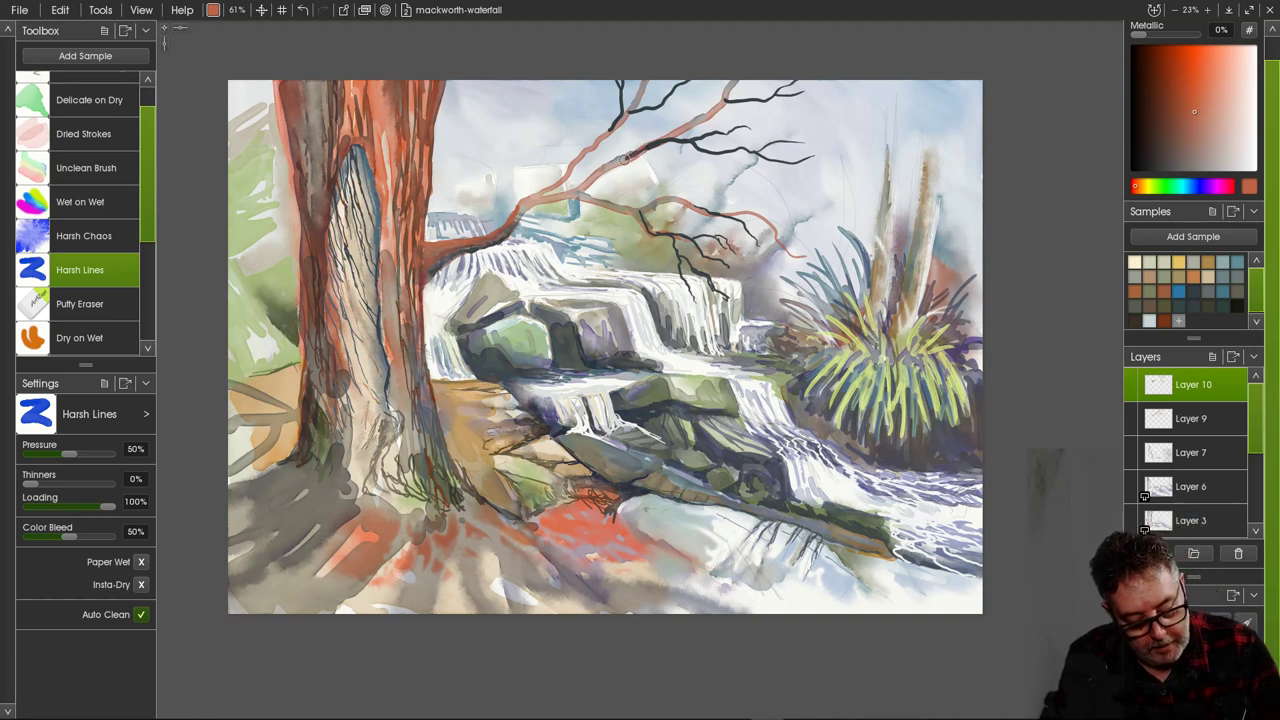
# Sample a blue-grey and paint a thick second branch from the trunk to the canvas's upper edge, with thinner side twigs.
pyautogui.keyDown('alt'); pyautogui.click(690, 141); pyautogui.keyUp('alt')
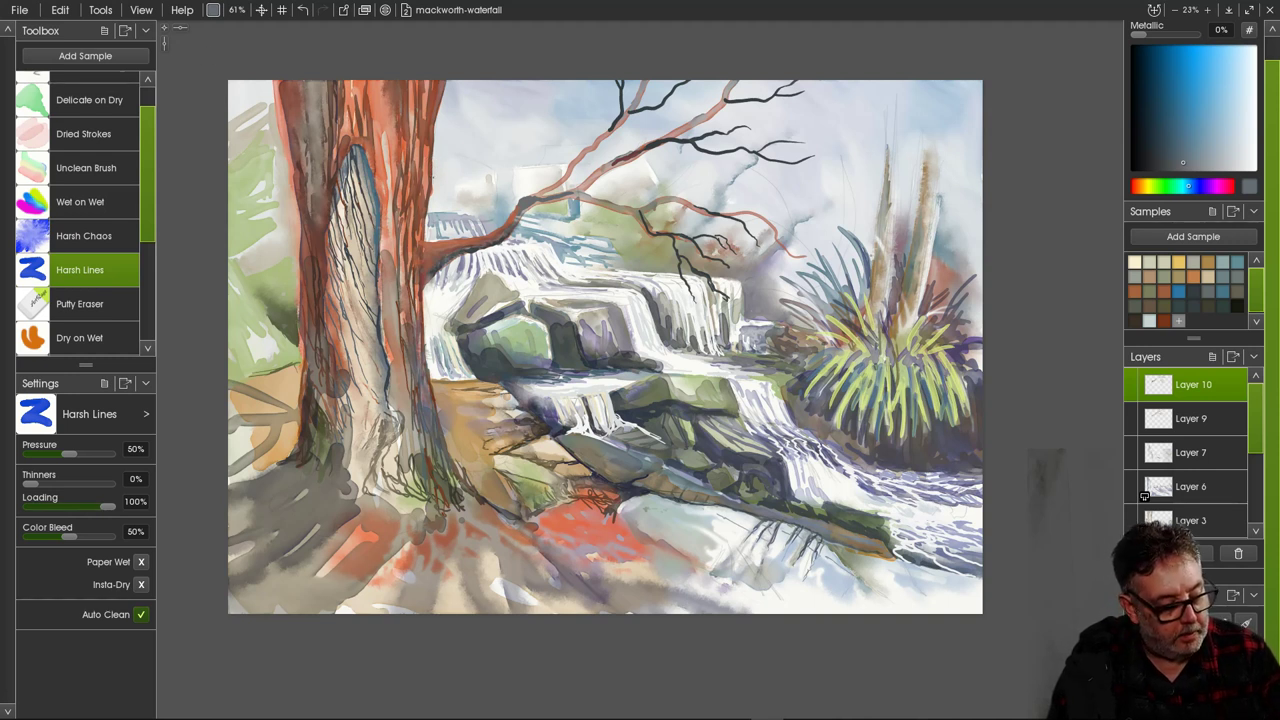
pyautogui.moveTo(436, 186); pyautogui.dragTo(536, 80)
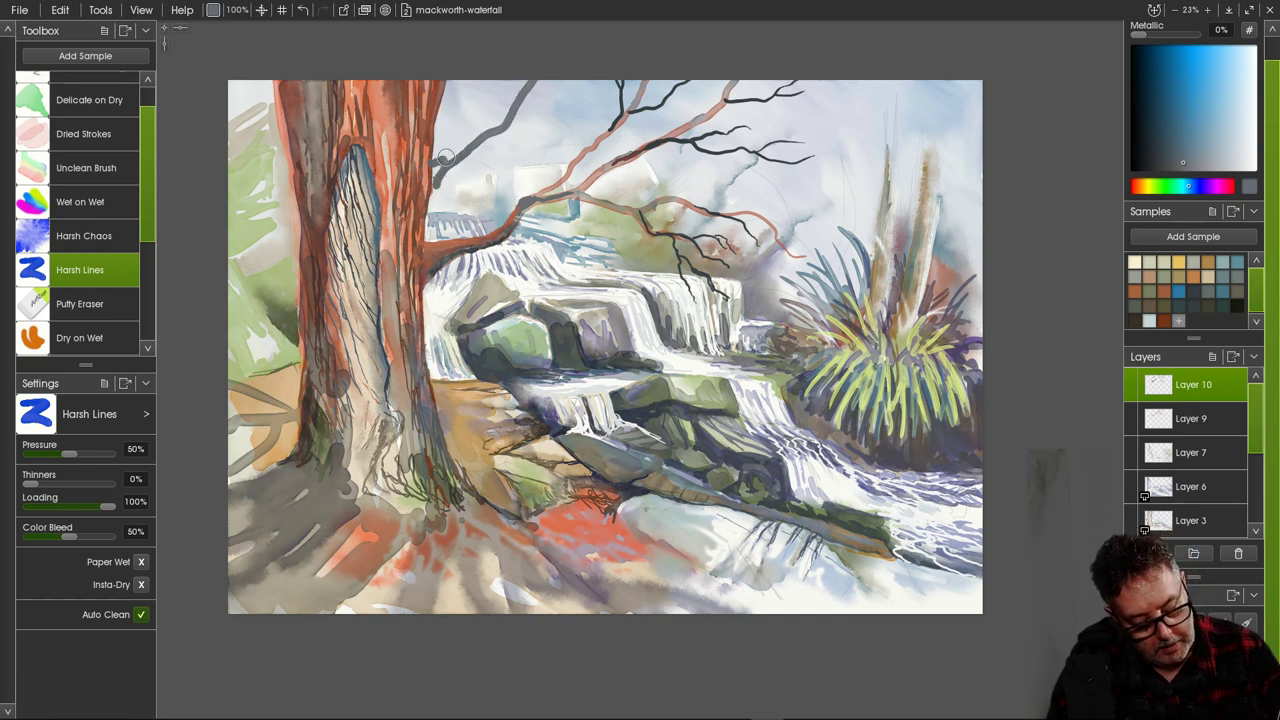
pyautogui.moveTo(446, 157)
pyautogui.mouseDown()
pyautogui.moveTo(440, 142)
pyautogui.moveTo(433, 190)
pyautogui.moveTo(440, 162)
pyautogui.moveTo(534, 74)
pyautogui.mouseUp()
pyautogui.rightClick(536, 72)
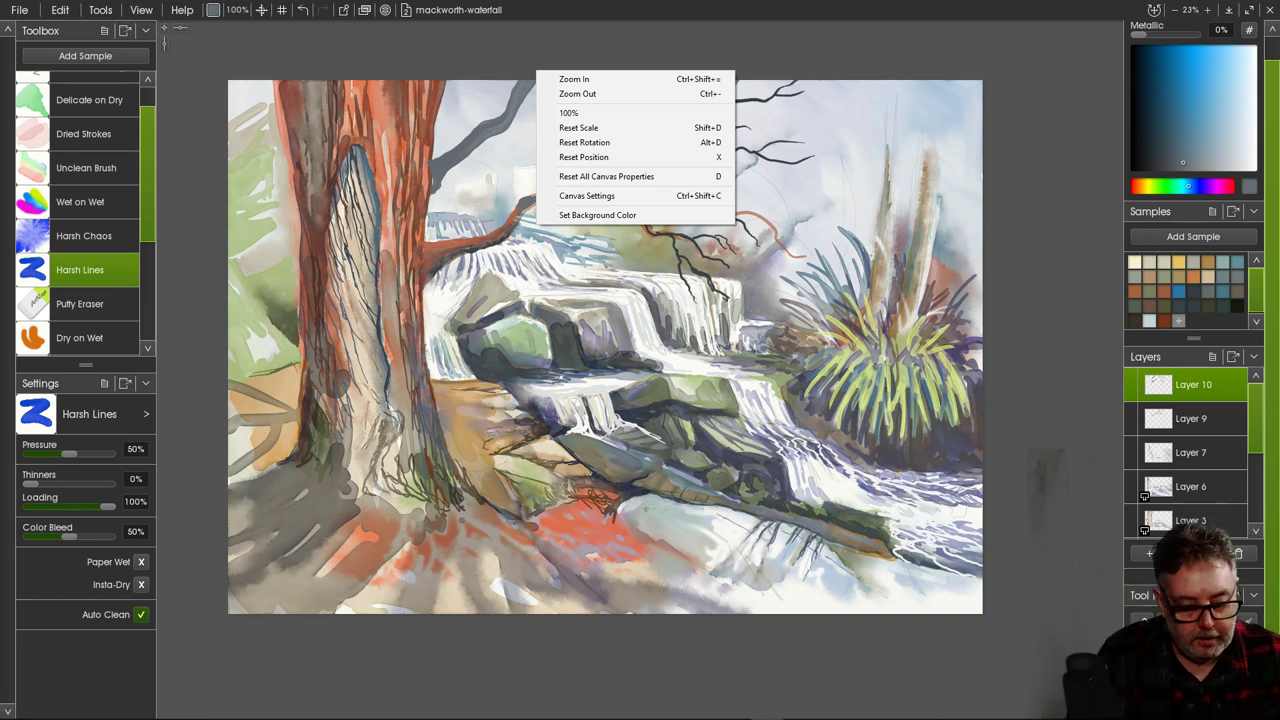
pyautogui.click(530, 70)
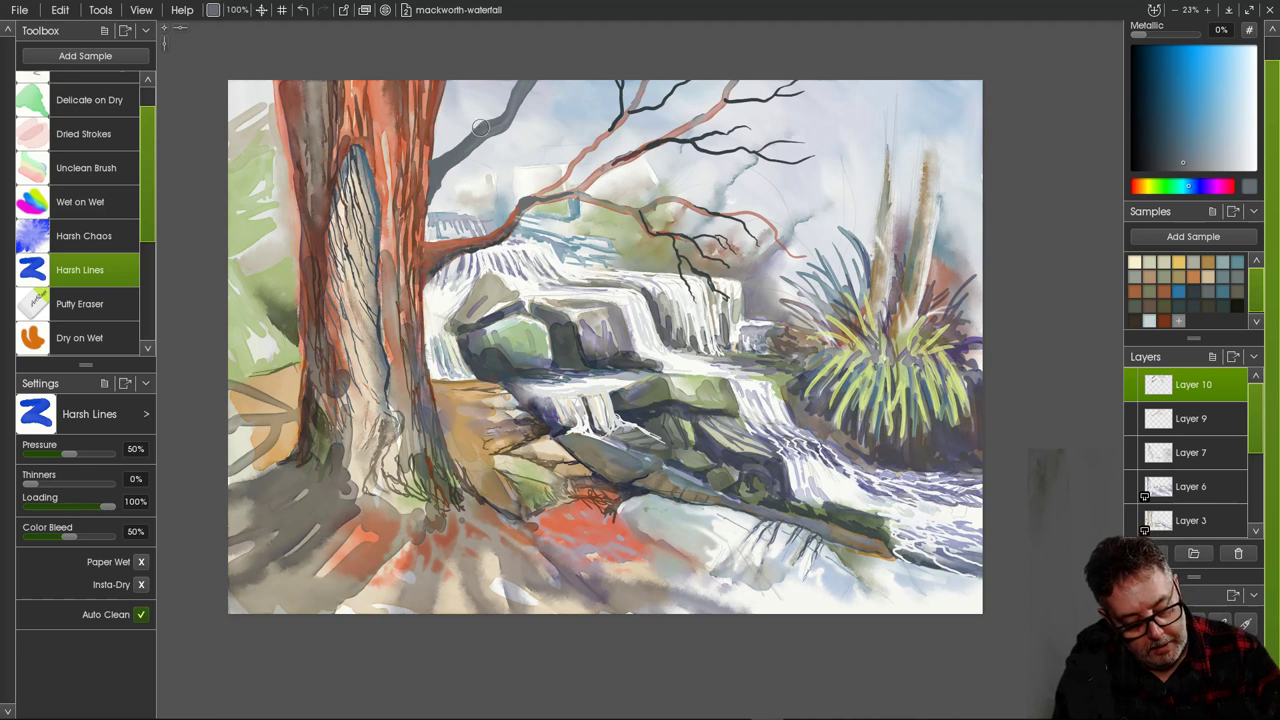
pyautogui.moveTo(480, 127)
pyautogui.mouseDown()
pyautogui.moveTo(493, 69)
pyautogui.moveTo(513, 109)
pyautogui.moveTo(565, 85)
pyautogui.mouseUp()
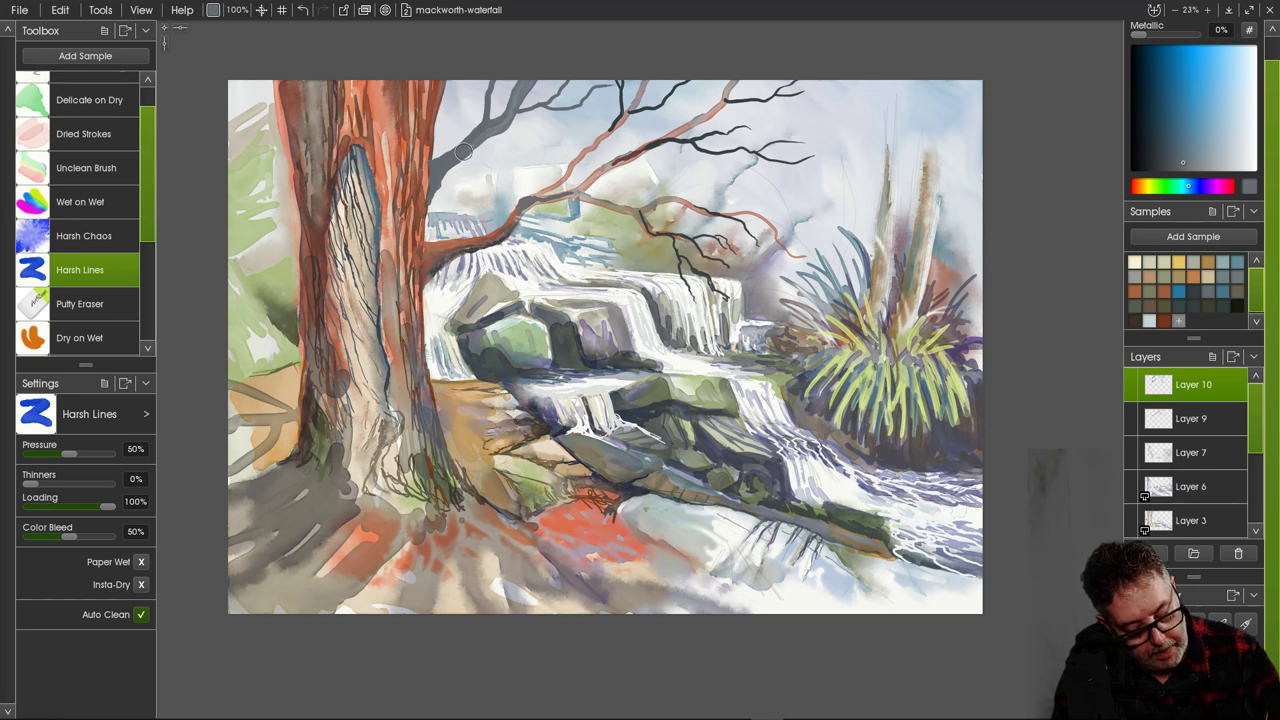
pyautogui.moveTo(463, 148); pyautogui.dragTo(576, 124)
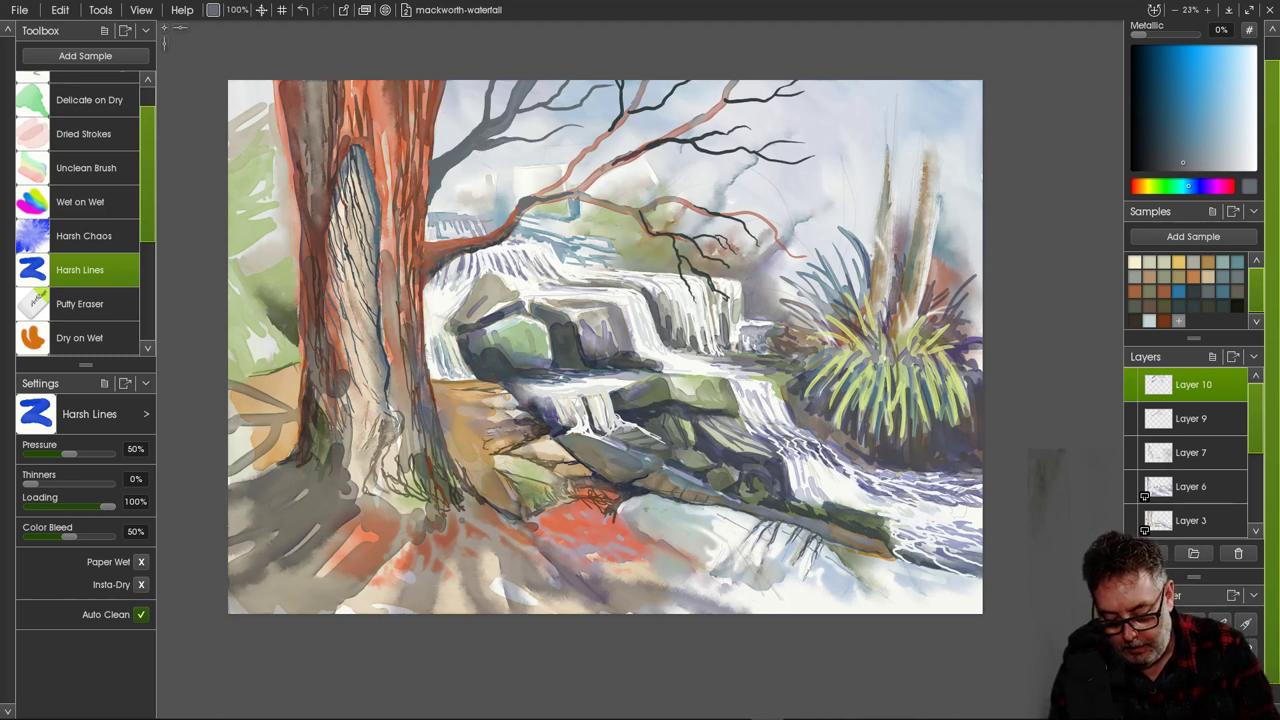
# Paint grey-green over the middle upper branch where it forks toward the canvas's upper edge, using a saved colour sample with Harsh Lines.
pyautogui.click(1164, 291)
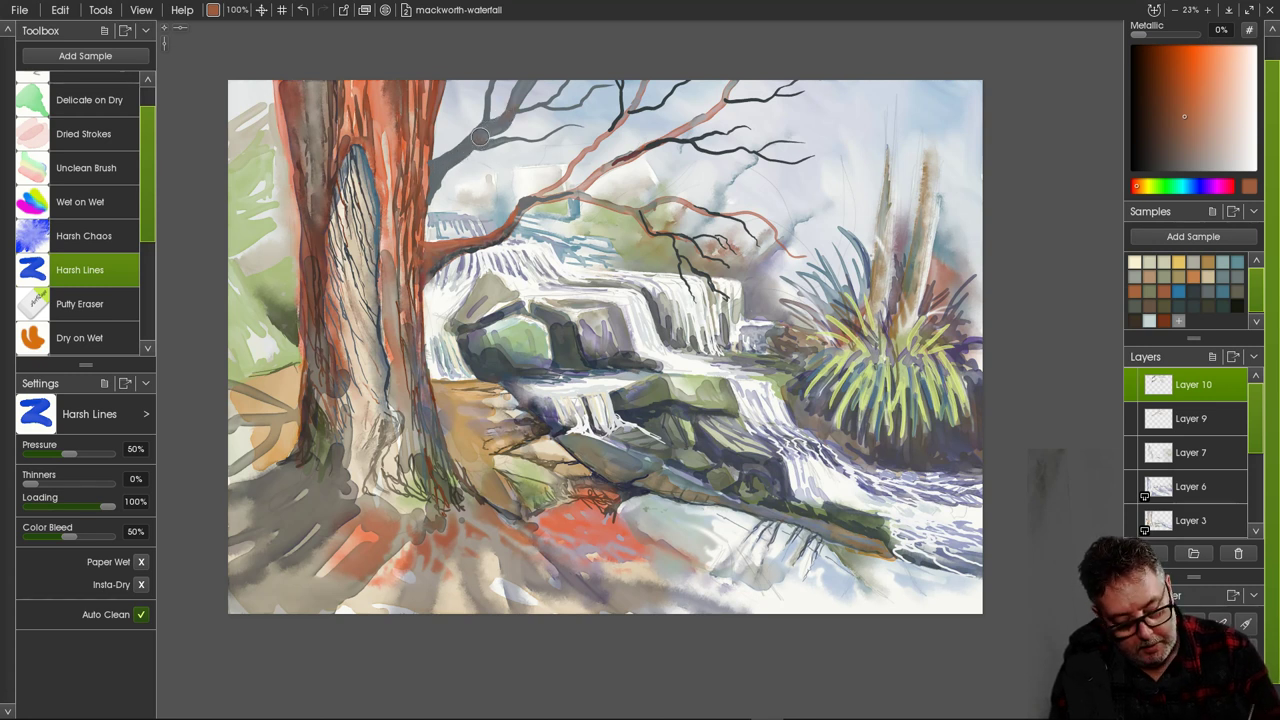
pyautogui.click(1164, 276)
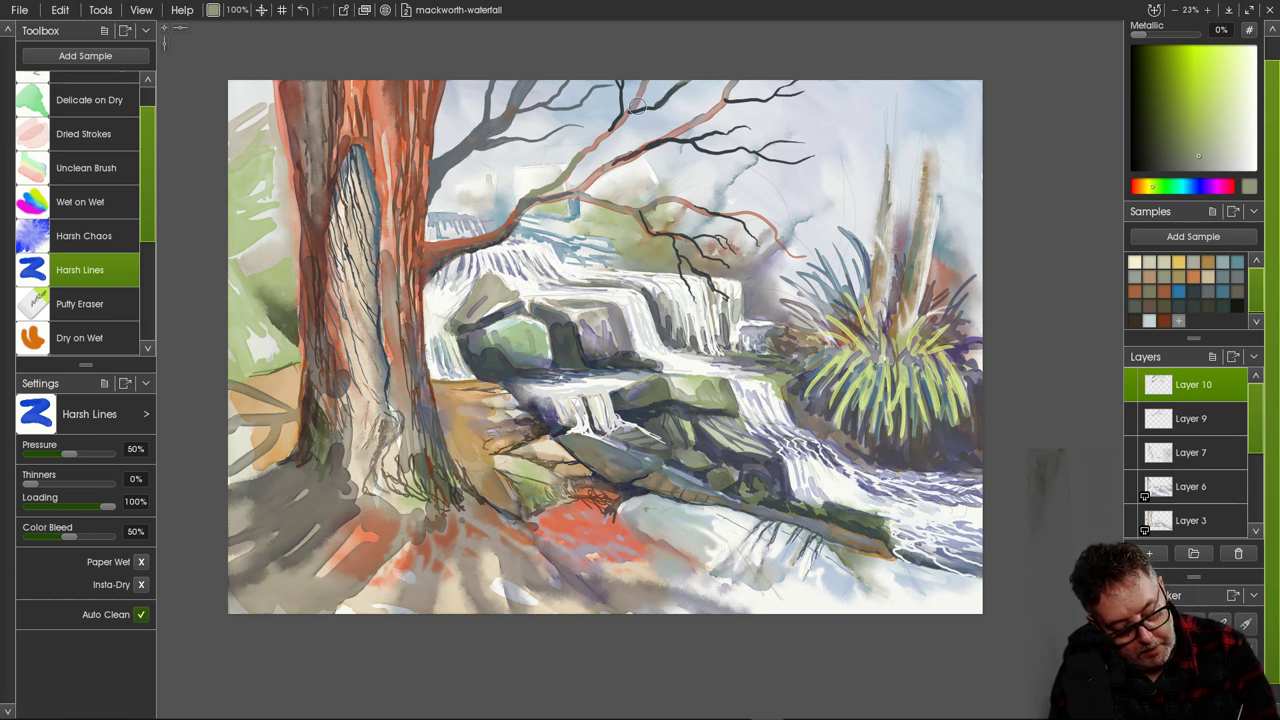
pyautogui.moveTo(623, 115); pyautogui.dragTo(589, 148)
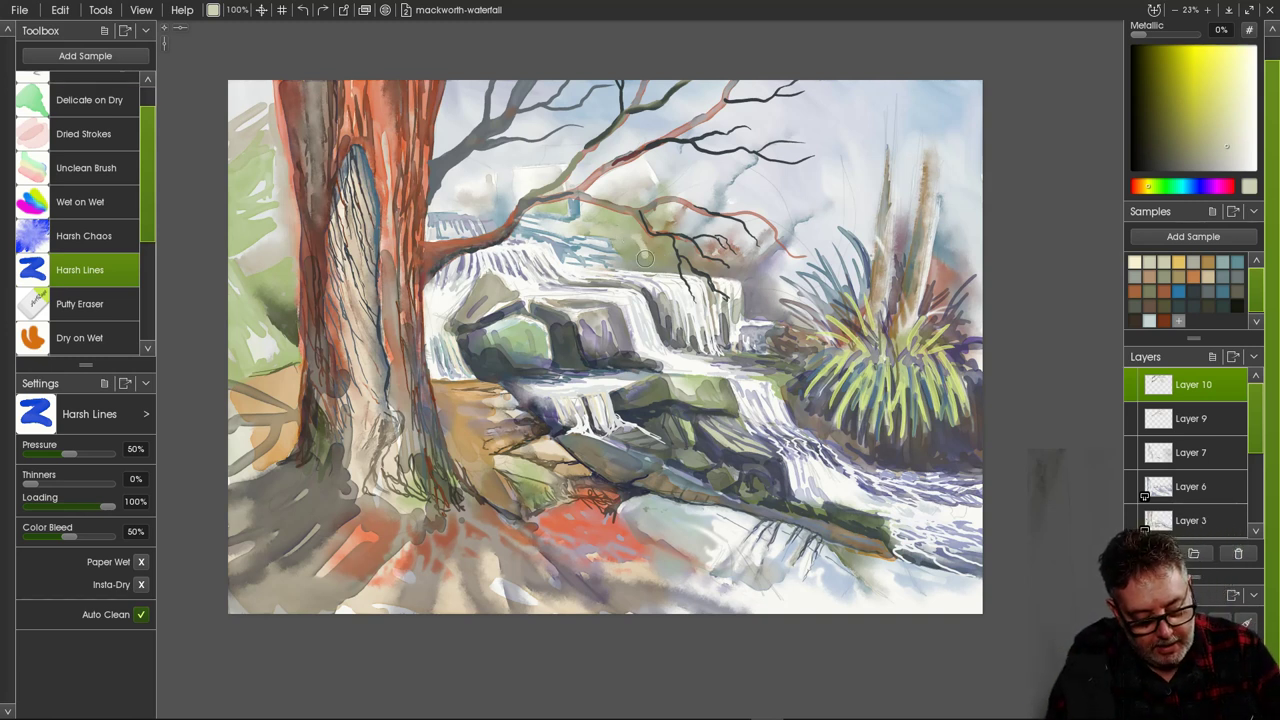
# Choose a bright pale yellow and dab leaf clusters on the lower branch's twigs, after undoing a paler trial stroke.
pyautogui.moveTo(617, 274)
pyautogui.mouseDown()
pyautogui.moveTo(603, 248)
pyautogui.moveTo(636, 236)
pyautogui.moveTo(612, 237)
pyautogui.mouseUp()
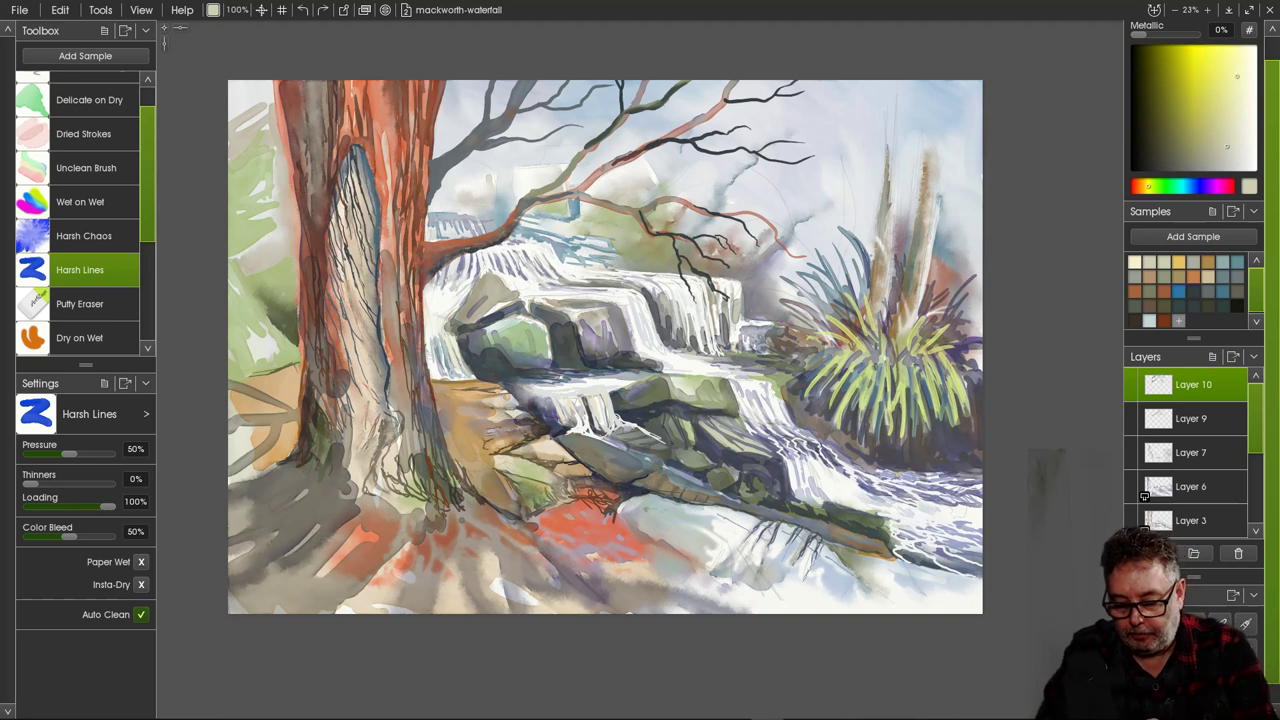
pyautogui.click(1243, 64)
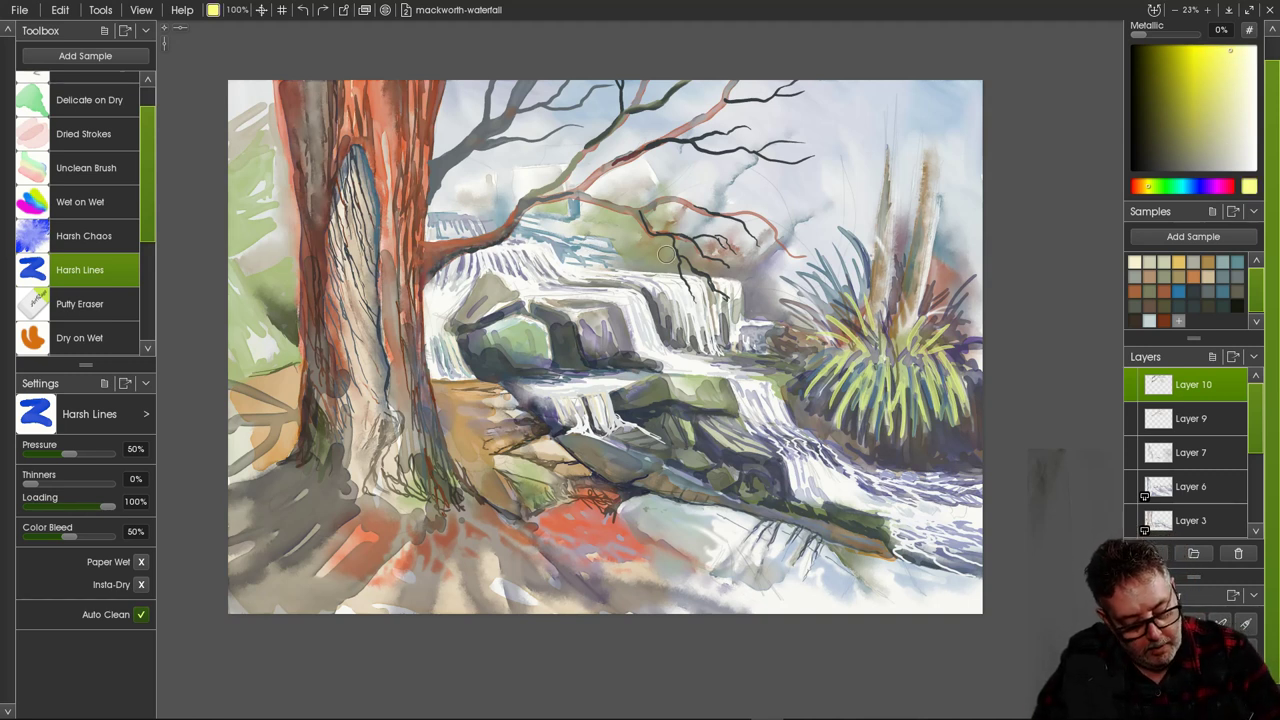
pyautogui.moveTo(665, 254)
pyautogui.mouseDown()
pyautogui.moveTo(634, 232)
pyautogui.moveTo(648, 225)
pyautogui.mouseUp()
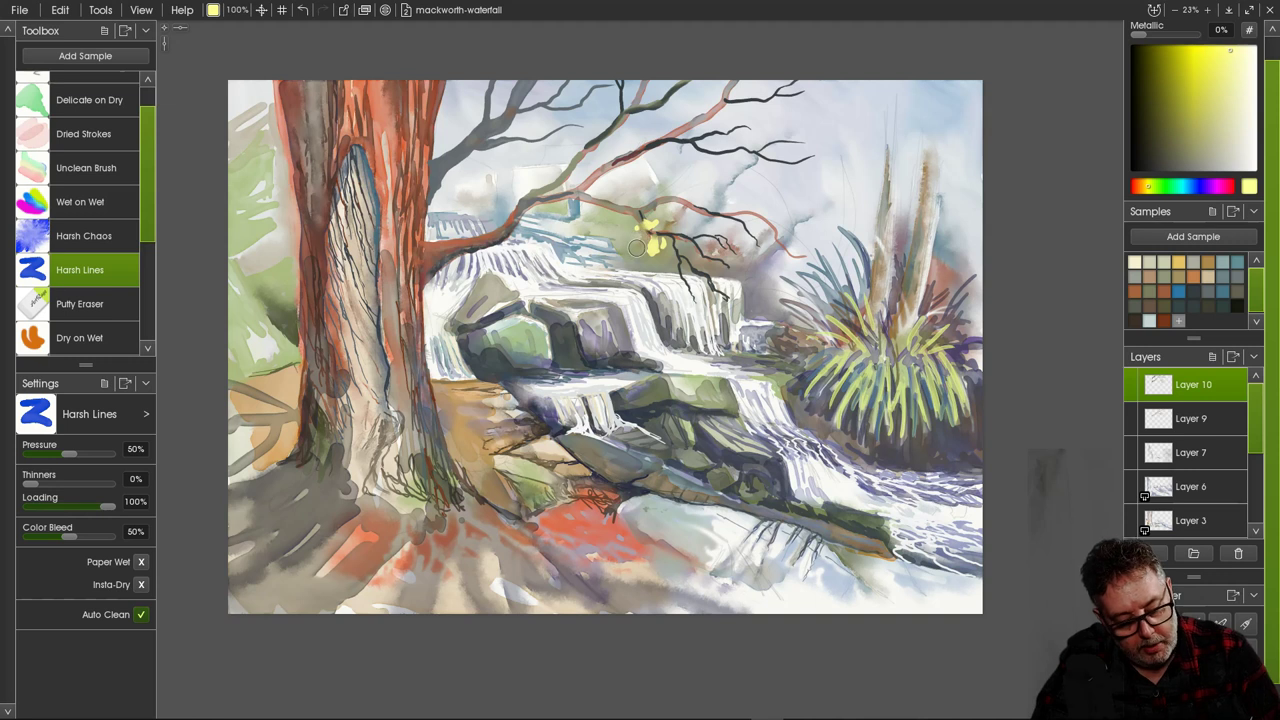
pyautogui.moveTo(740, 226); pyautogui.dragTo(734, 275)
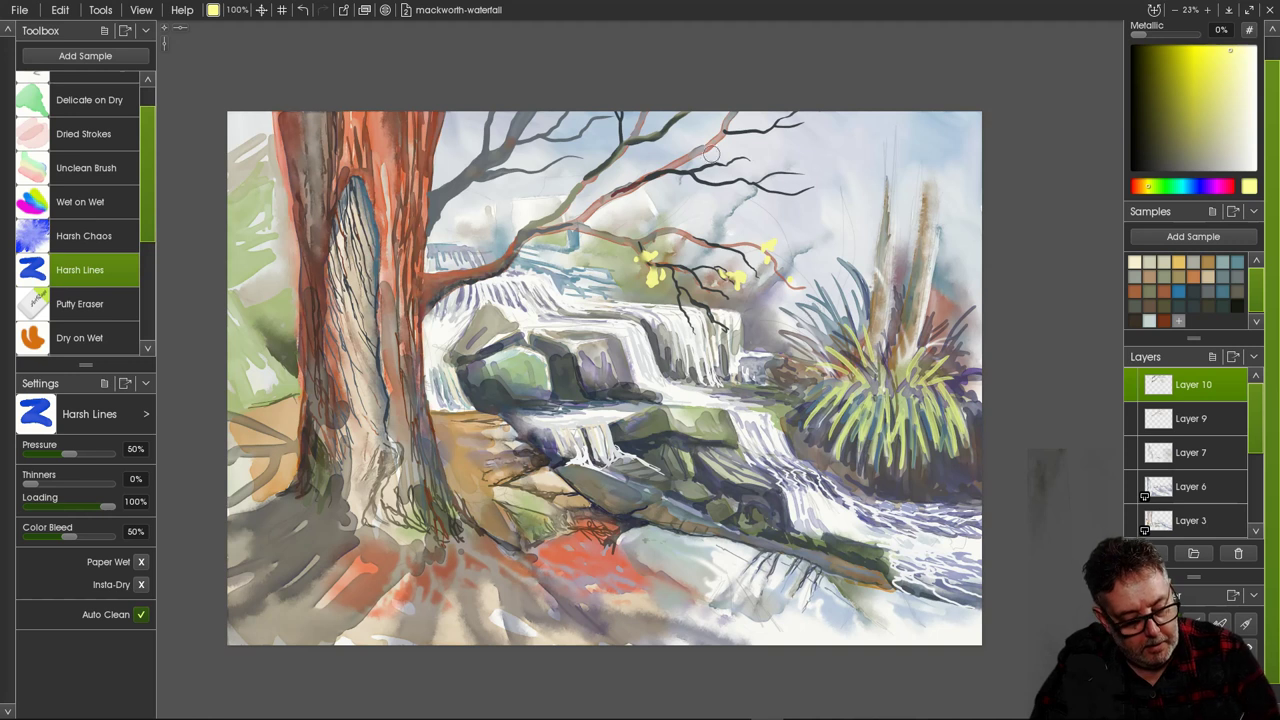
# Dab small pale yellow leaves along the twigs of the upper branches, plus two falling leaves near the spiky plant.
pyautogui.moveTo(724, 160)
pyautogui.mouseDown()
pyautogui.moveTo(734, 152)
pyautogui.moveTo(740, 193)
pyautogui.moveTo(793, 164)
pyautogui.moveTo(806, 182)
pyautogui.mouseUp()
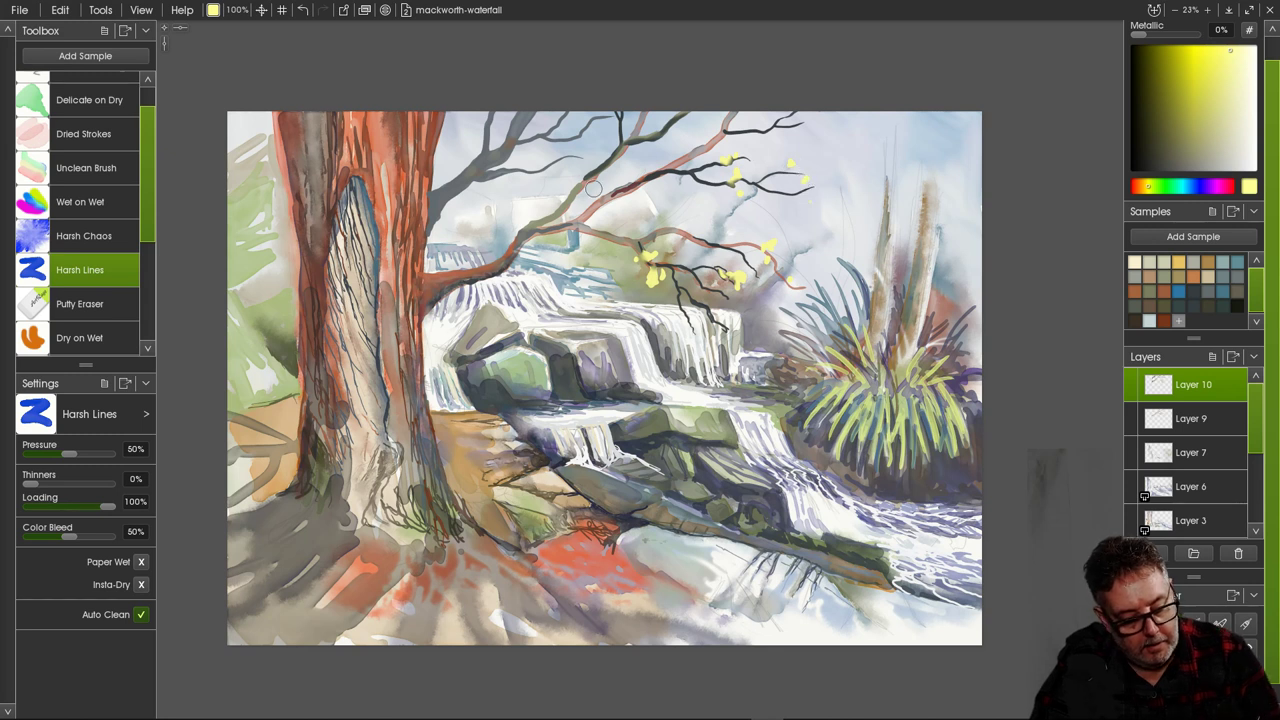
pyautogui.moveTo(630, 141)
pyautogui.mouseDown()
pyautogui.moveTo(633, 159)
pyautogui.moveTo(643, 139)
pyautogui.mouseUp()
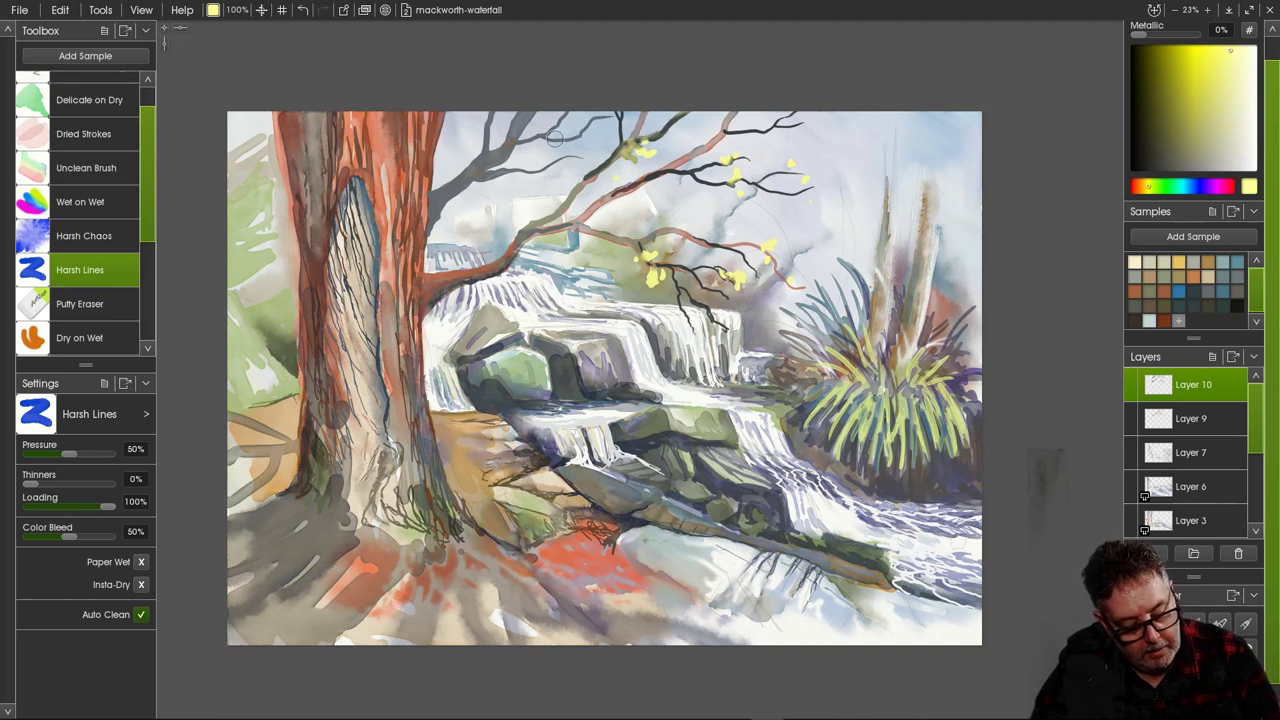
pyautogui.moveTo(560, 130); pyautogui.dragTo(558, 111)
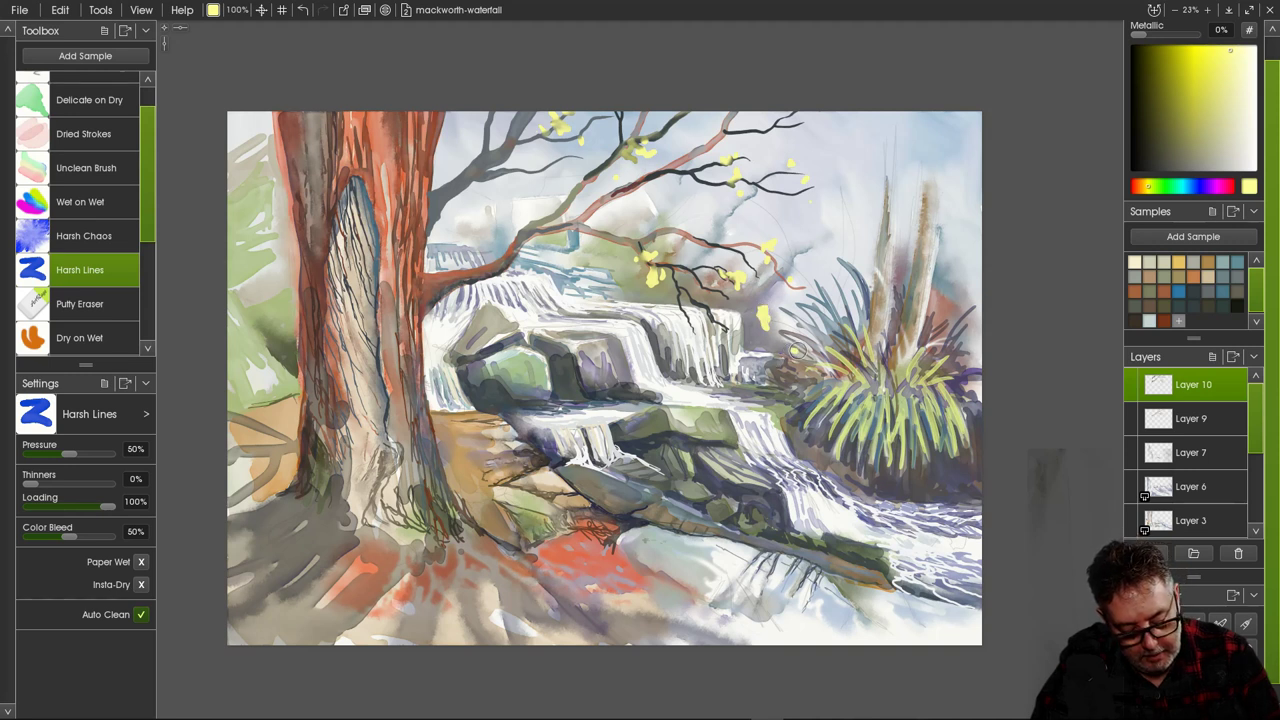
pyautogui.moveTo(797, 351); pyautogui.dragTo(797, 347)
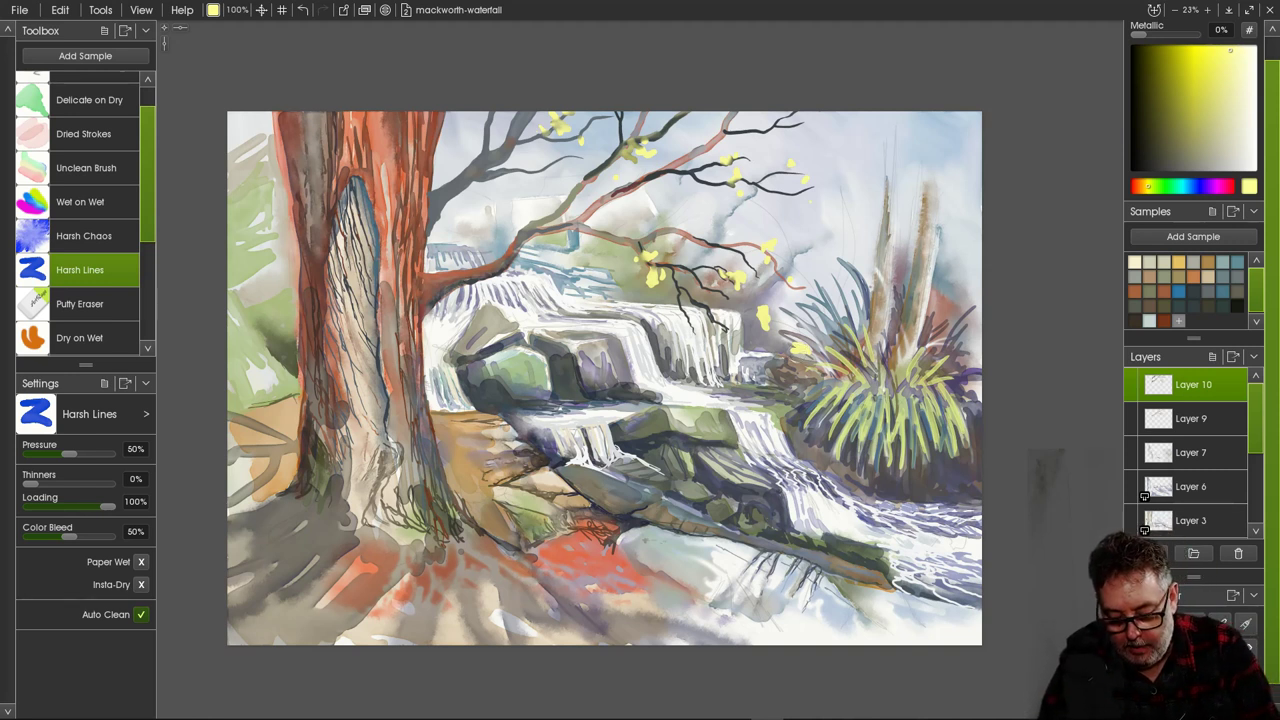
# Pick the brown colour sample and dab brown leaves beside the yellow clusters and around the lower branch's tip.
pyautogui.click(1208, 262)
pyautogui.click(1134, 291)
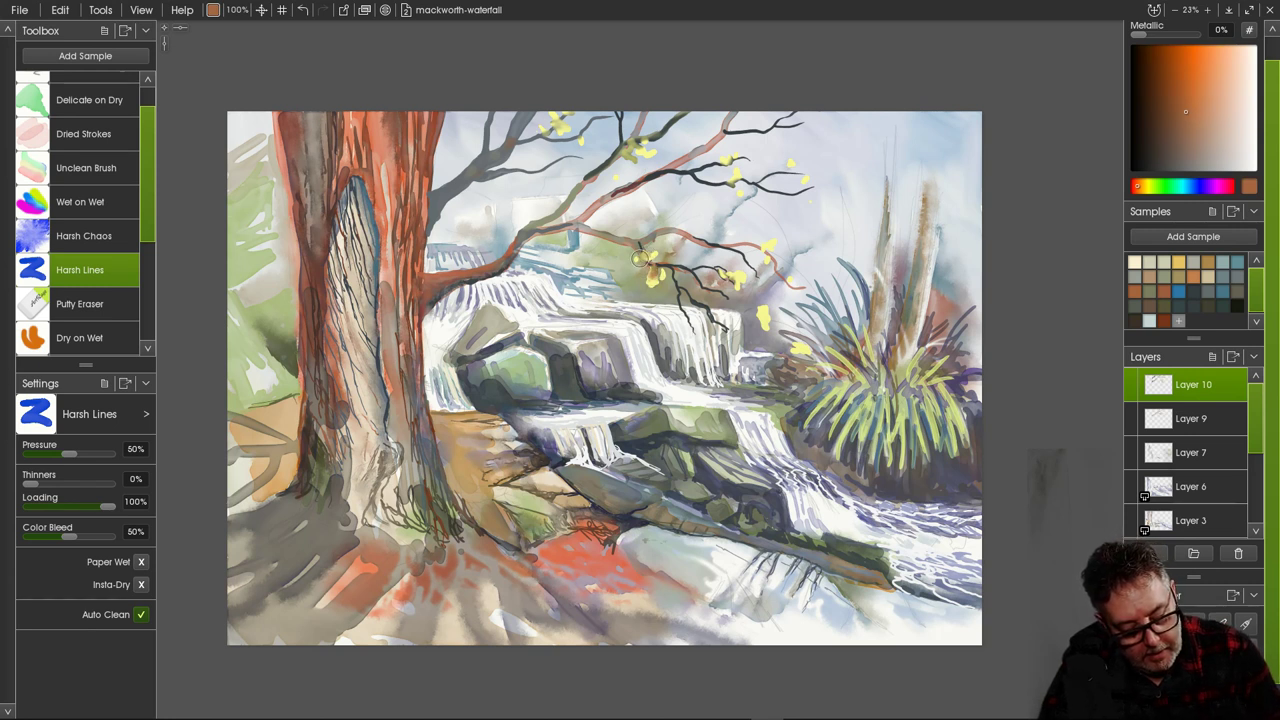
pyautogui.rightClick(614, 258)
pyautogui.press('Escape')
pyautogui.moveTo(615, 253); pyautogui.dragTo(605, 261)
pyautogui.click(614, 257)
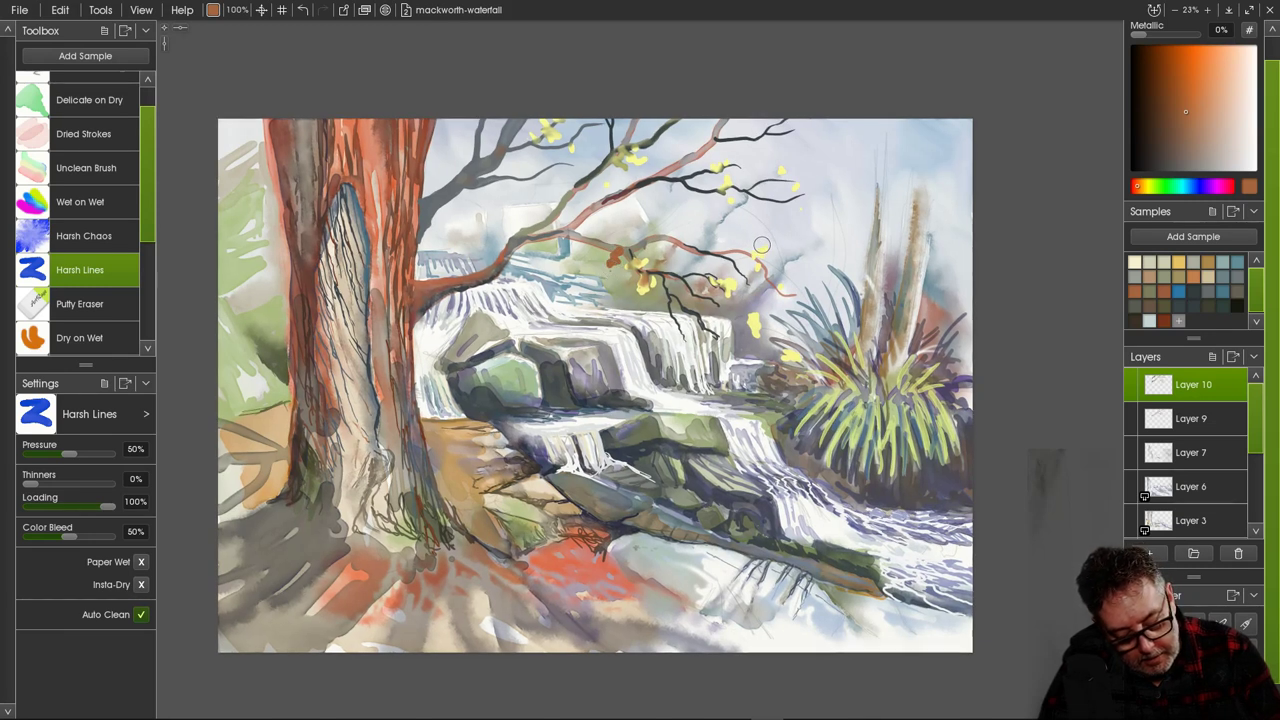
pyautogui.moveTo(761, 244)
pyautogui.mouseDown()
pyautogui.moveTo(749, 269)
pyautogui.moveTo(754, 319)
pyautogui.moveTo(742, 324)
pyautogui.moveTo(782, 318)
pyautogui.mouseUp()
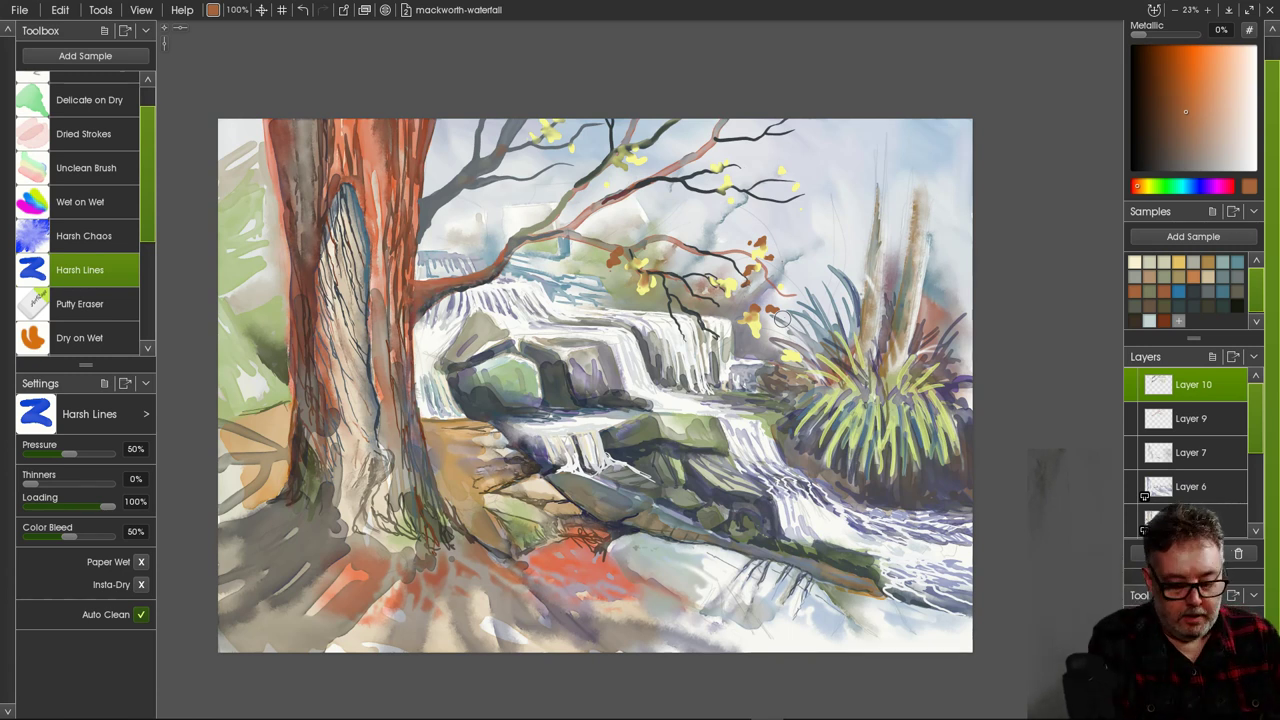
pyautogui.moveTo(616, 258)
pyautogui.mouseDown()
pyautogui.moveTo(622, 232)
pyautogui.moveTo(615, 245)
pyautogui.moveTo(628, 249)
pyautogui.mouseUp()
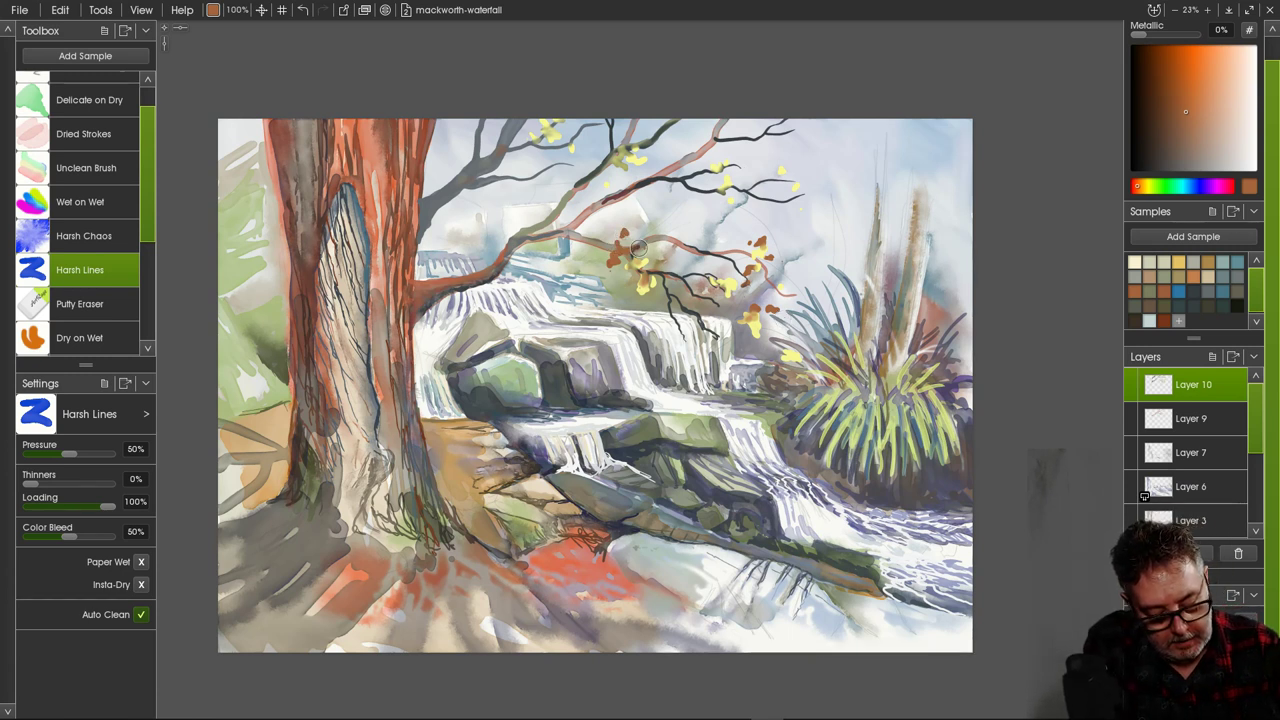
pyautogui.click(623, 262)
# Dab brown leaf clusters below the thick blue-grey branch and around its tip at the canvas's upper edge.
pyautogui.moveTo(520, 176)
pyautogui.mouseDown()
pyautogui.moveTo(517, 199)
pyautogui.moveTo(512, 188)
pyautogui.mouseUp()
pyautogui.click(531, 188)
pyautogui.click(498, 189)
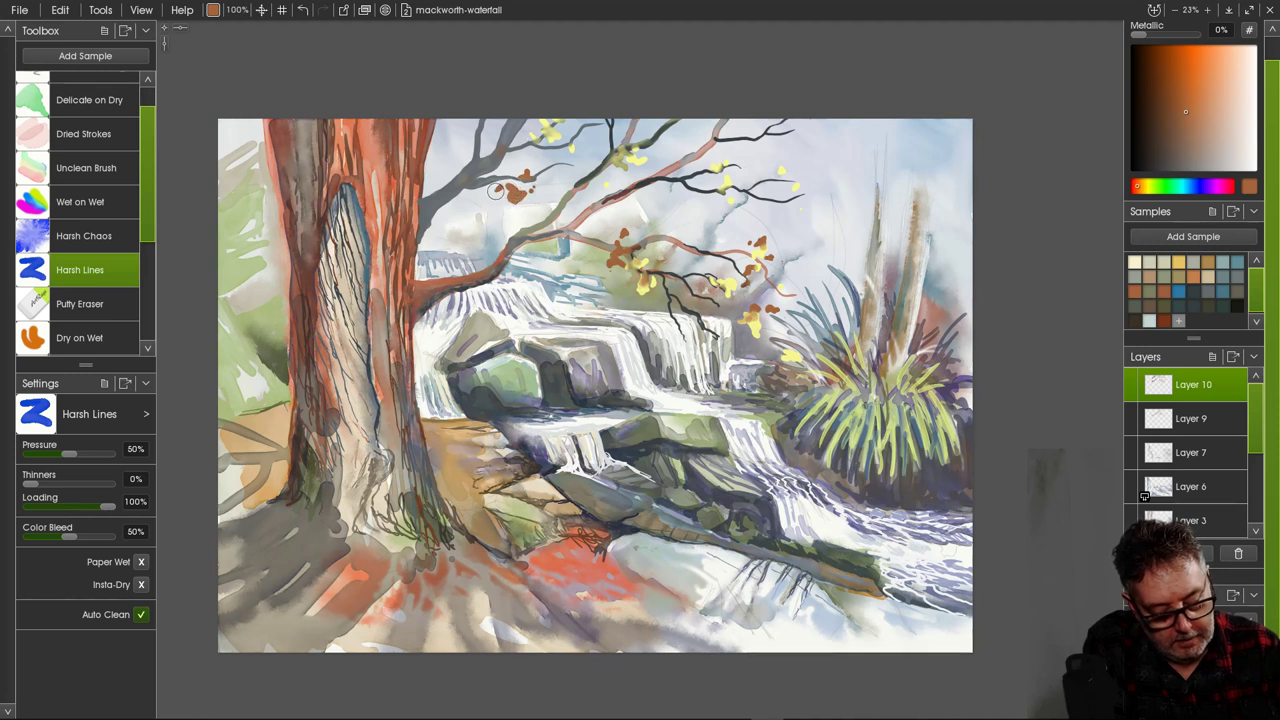
pyautogui.click(500, 208)
pyautogui.click(511, 210)
pyautogui.click(555, 172)
pyautogui.click(563, 172)
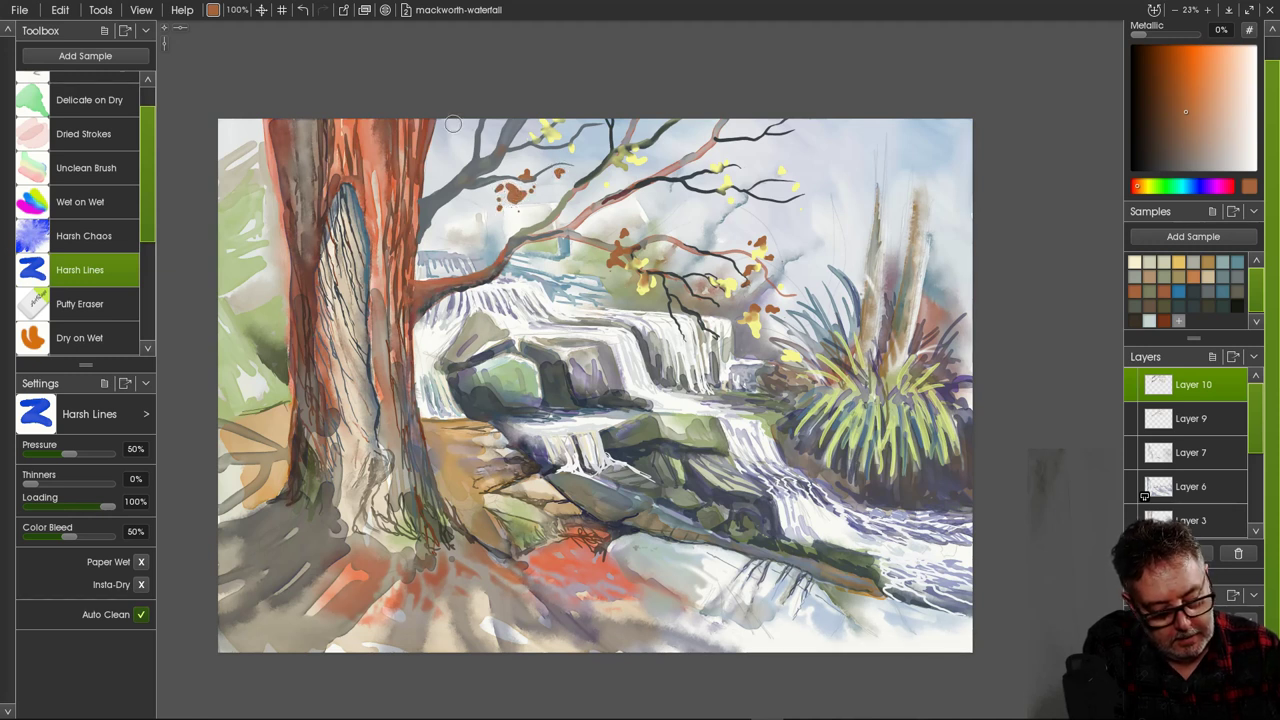
pyautogui.moveTo(474, 122); pyautogui.dragTo(462, 119)
pyautogui.click(487, 123)
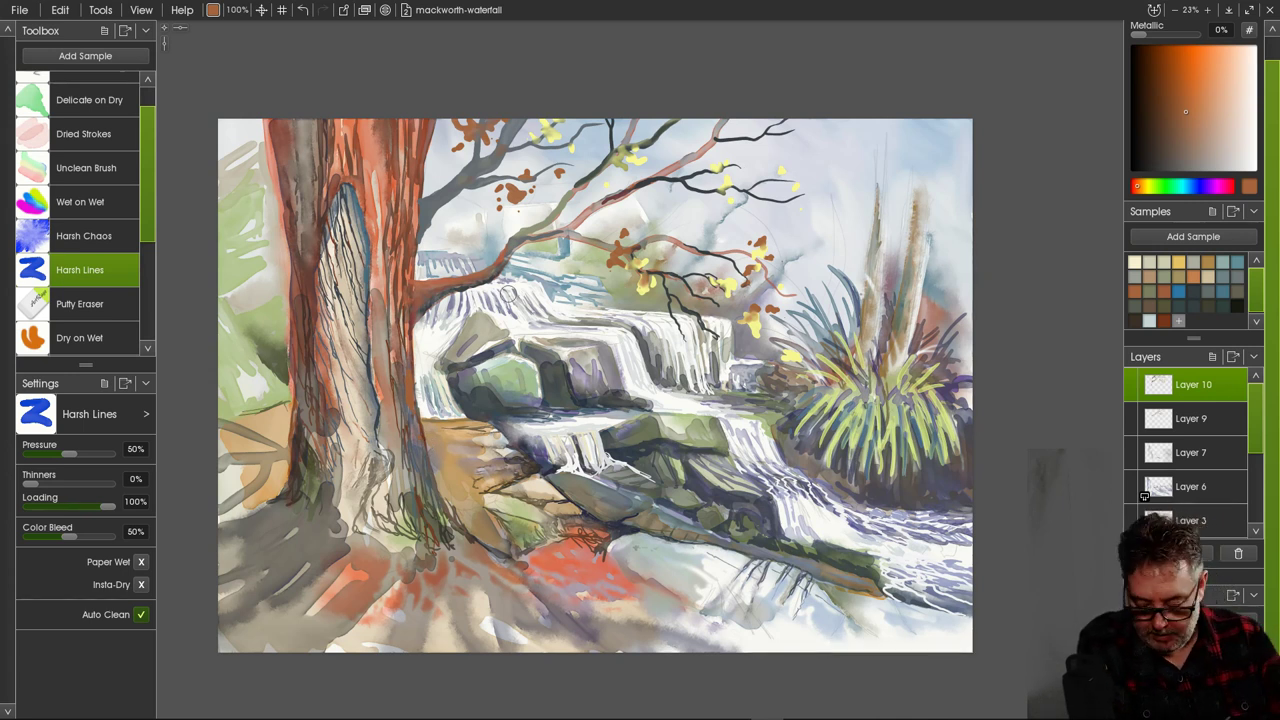
# Reduce the brush size to 37% and sample the dark blue-grey of the twigs in front of the falls.
pyautogui.press('[')
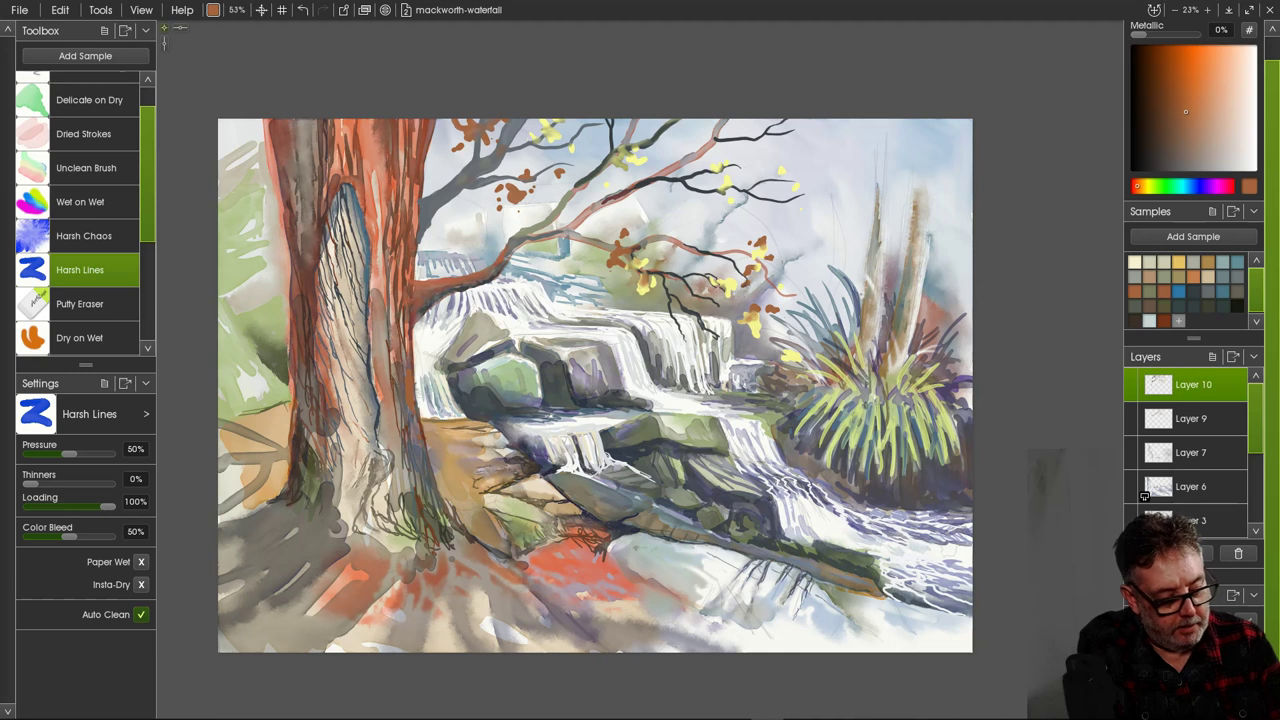
pyautogui.press('[')
pyautogui.press('[')
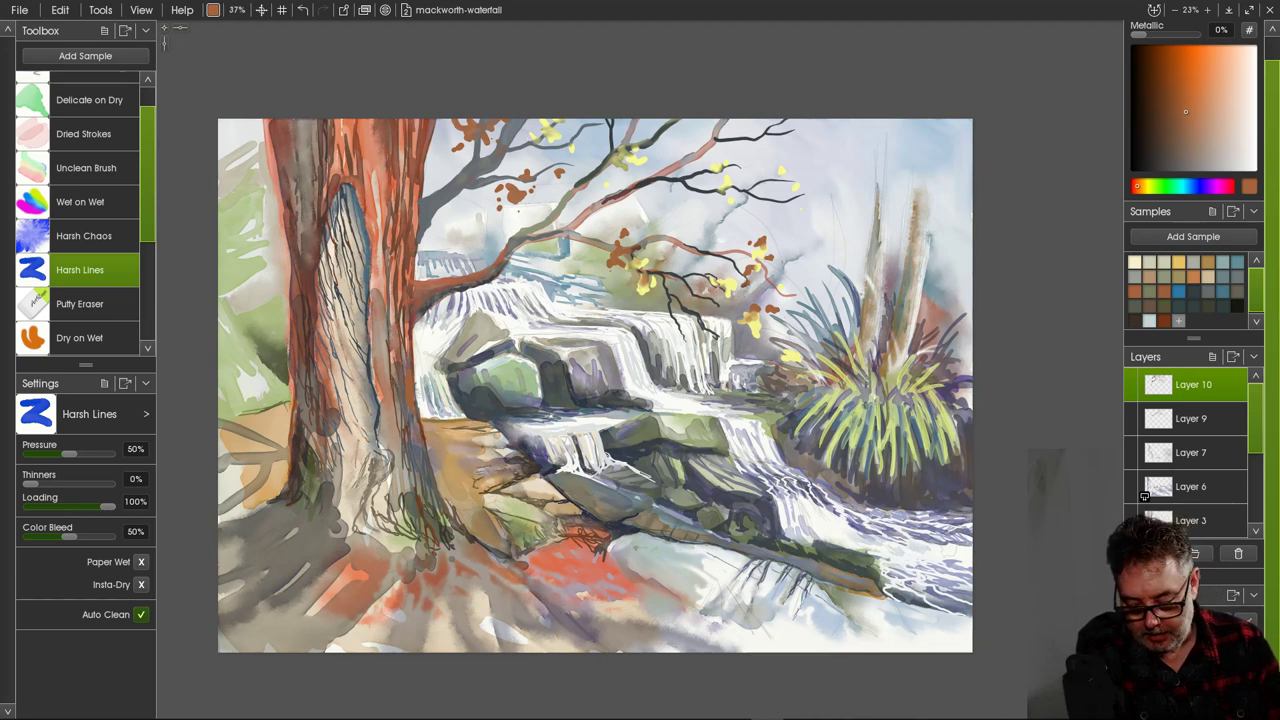
pyautogui.keyDown('alt'); pyautogui.click(715, 336); pyautogui.keyUp('alt')
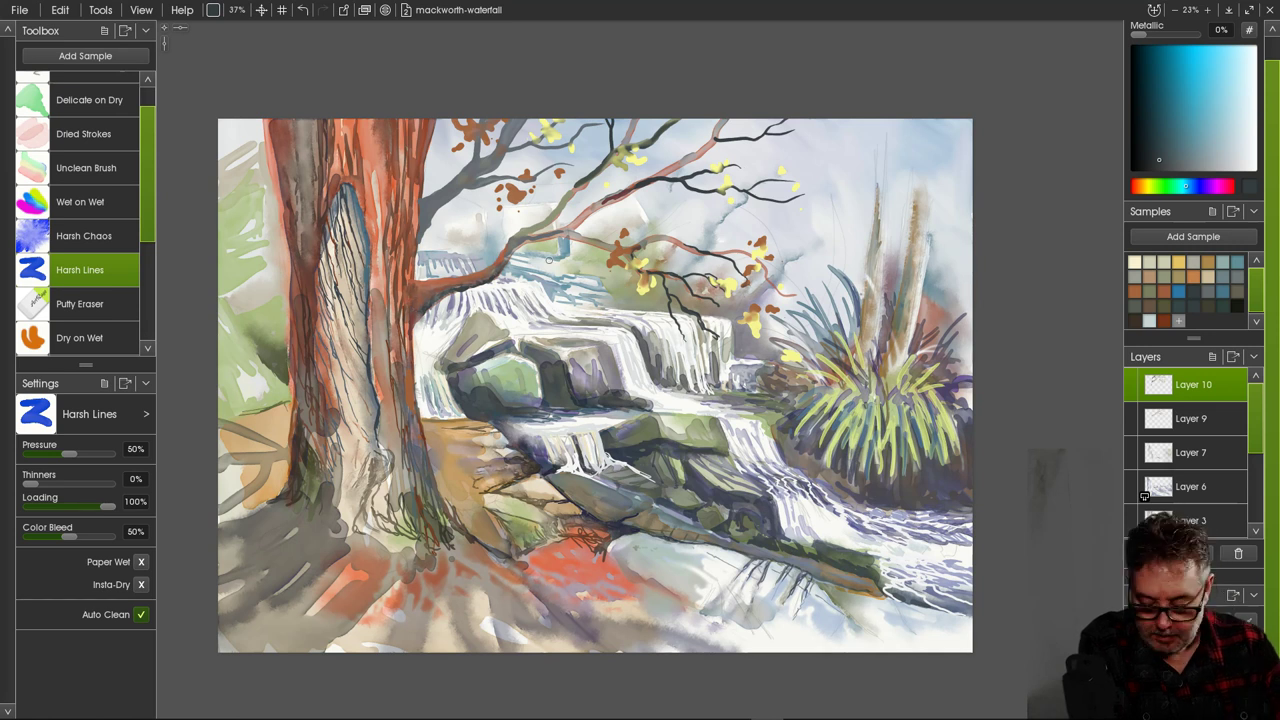
# Merge Layers 10, 9 and 7 down into Layer 6, add a new layer, and paint dark bark lines on the branch bases.
pyautogui.rightClick(1180, 385)
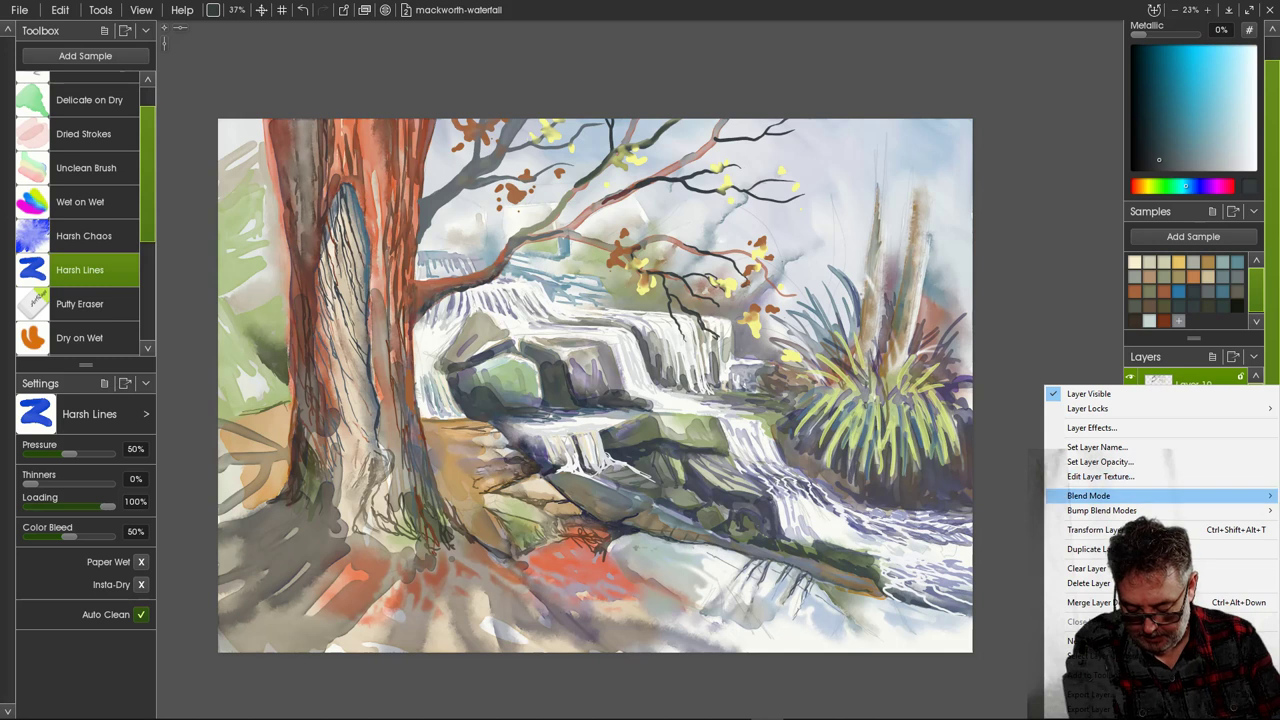
pyautogui.moveTo(1100, 510)
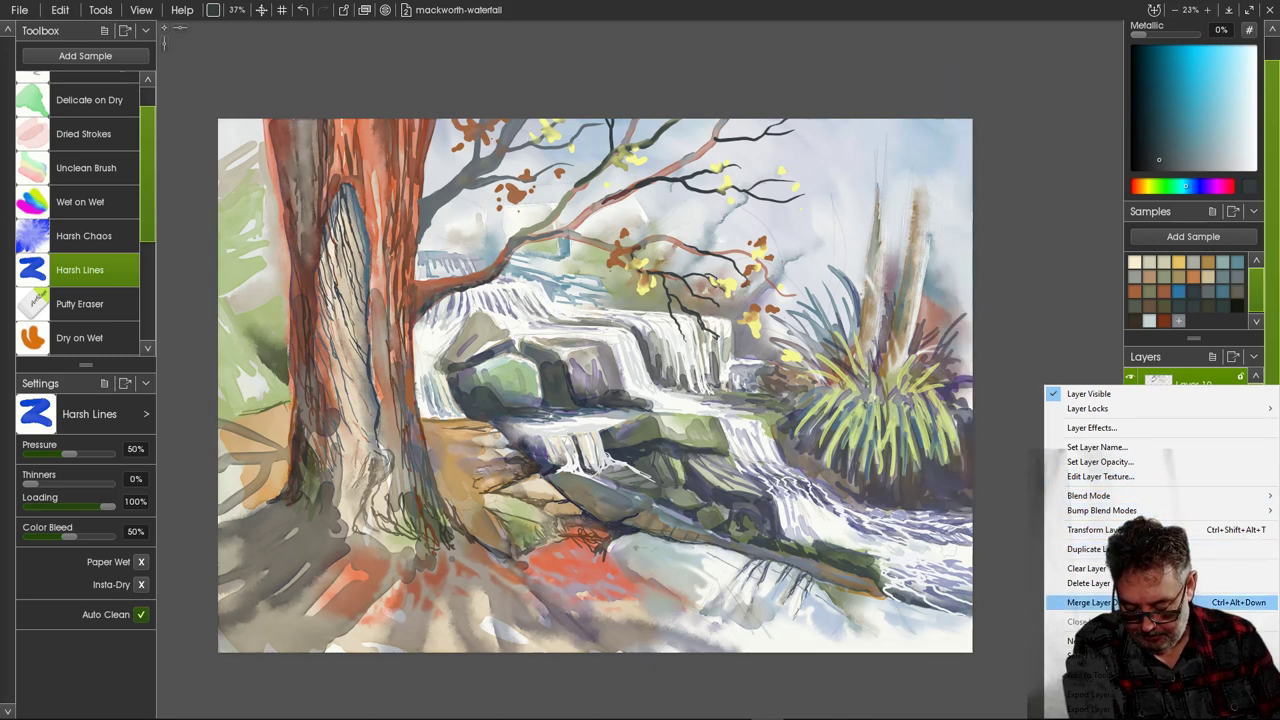
pyautogui.click(1090, 602)
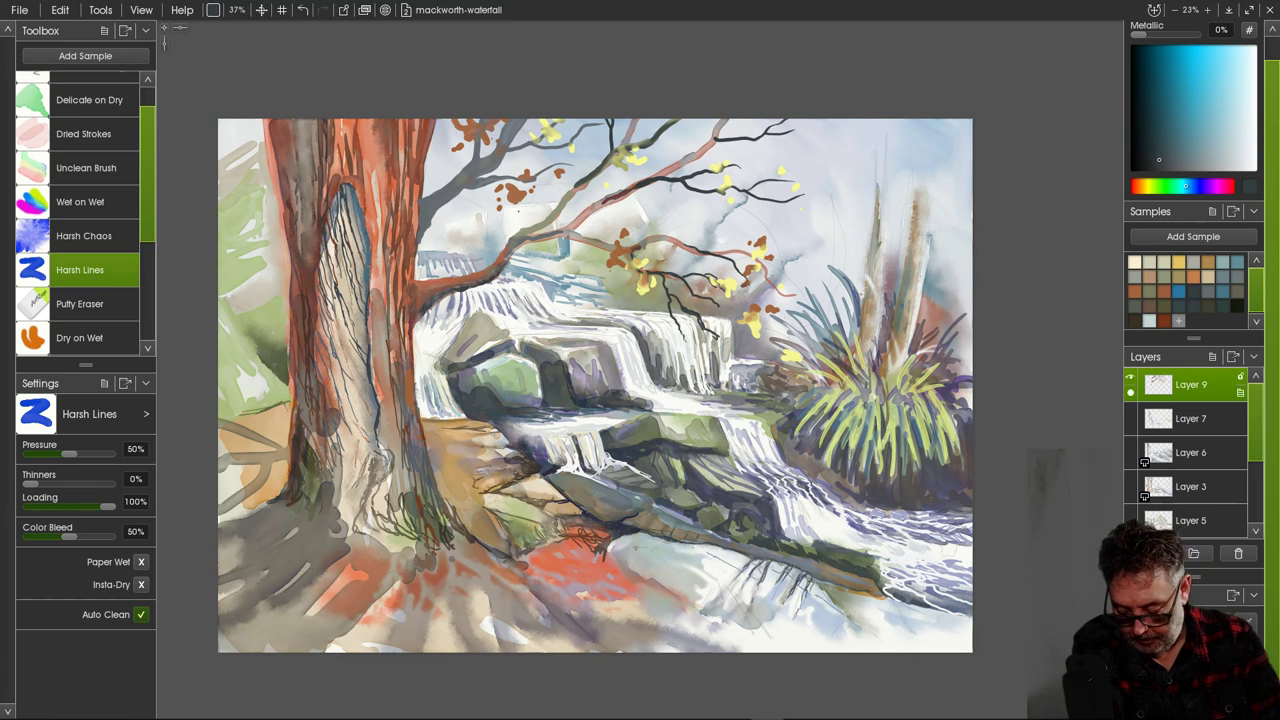
pyautogui.click(1240, 392)
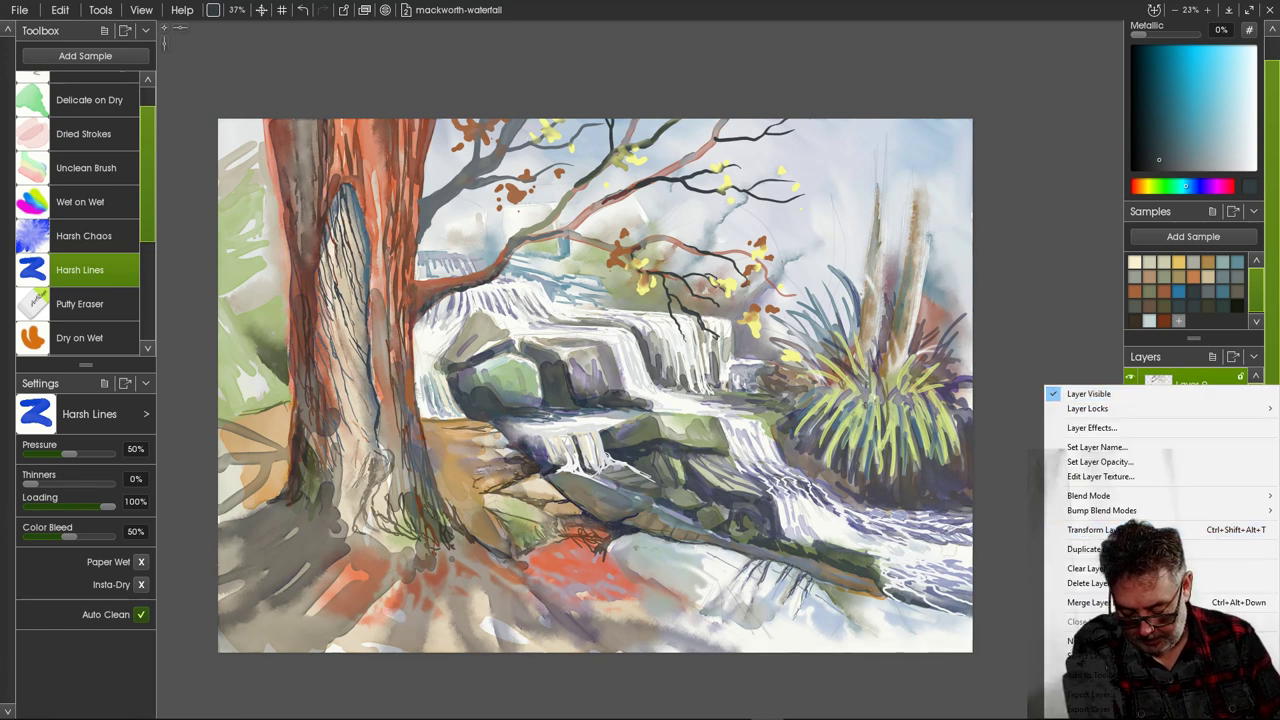
pyautogui.click(1087, 602)
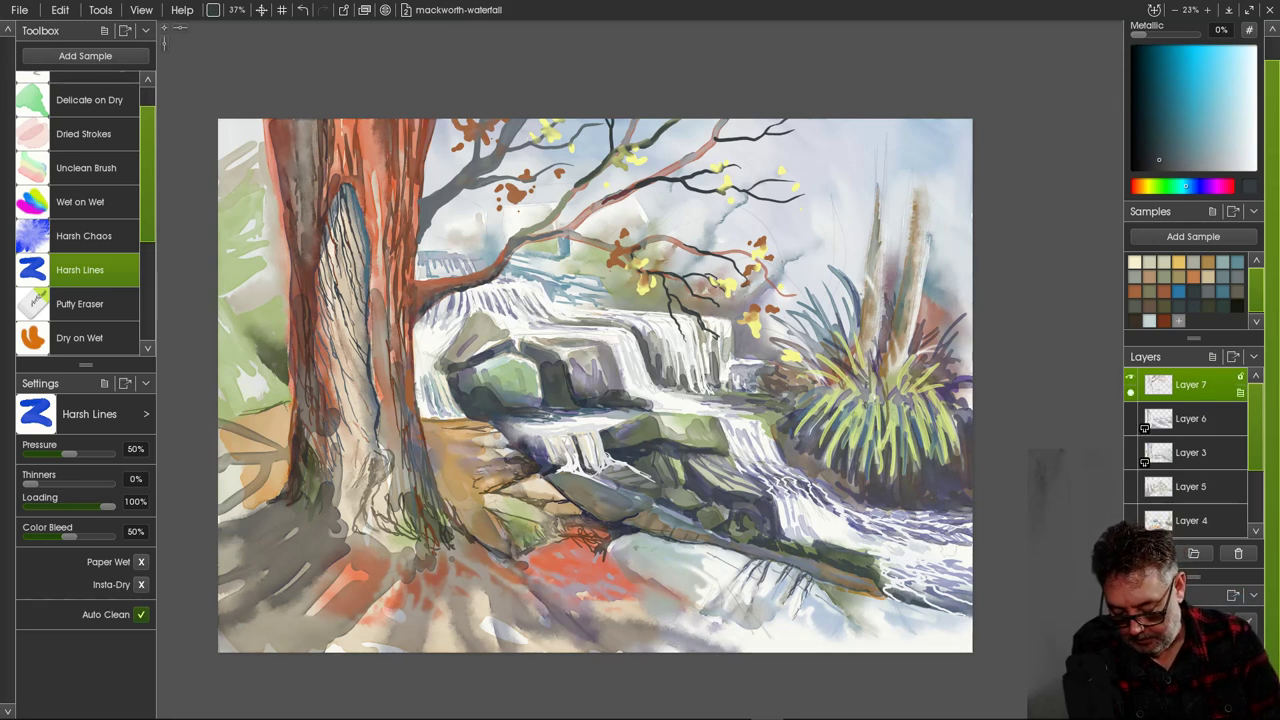
pyautogui.rightClick(1190, 384)
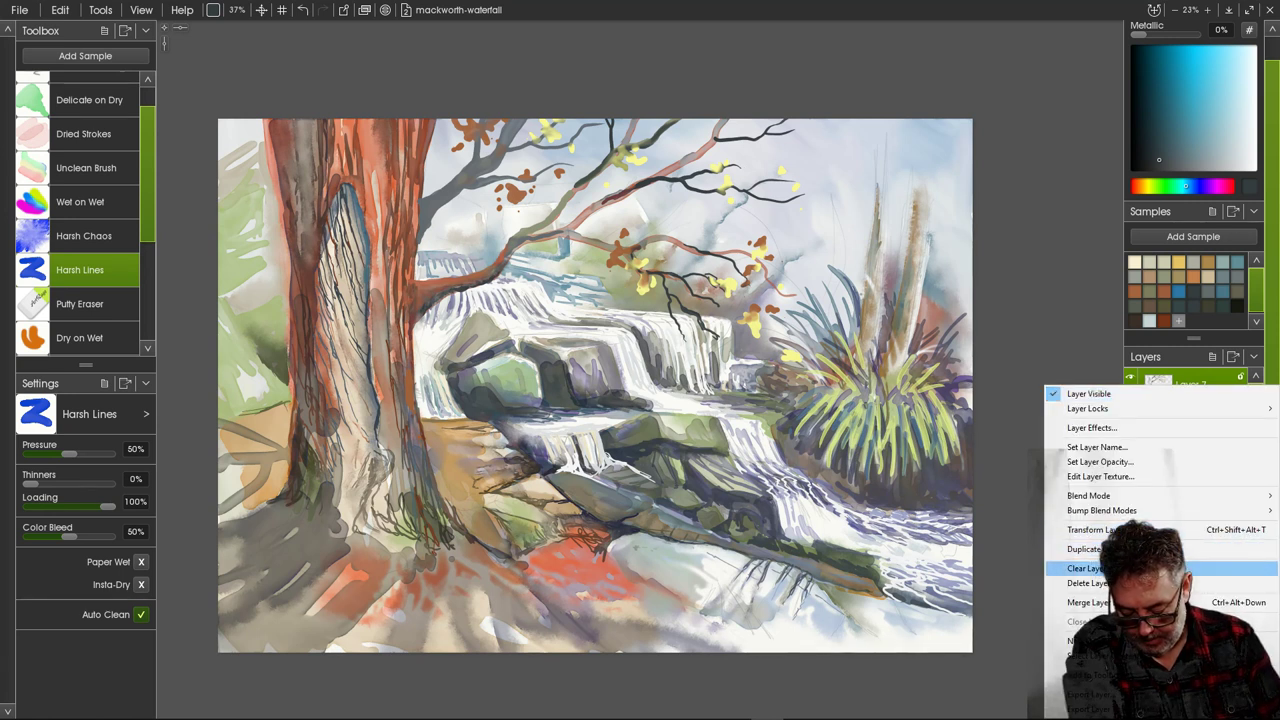
pyautogui.click(1078, 603)
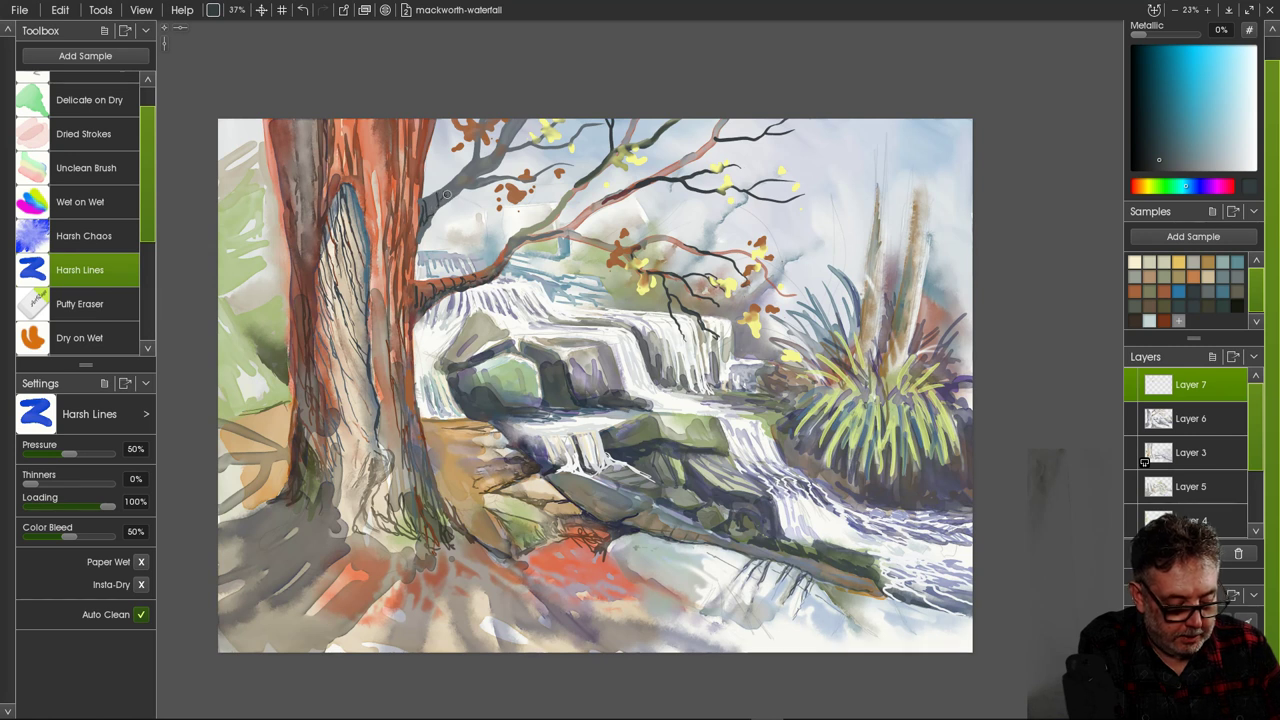
# Shade the mossy rocks beside the lower falls in dark blue-grey using Delicate on Dry at 35% brush size.
pyautogui.click(84, 236)
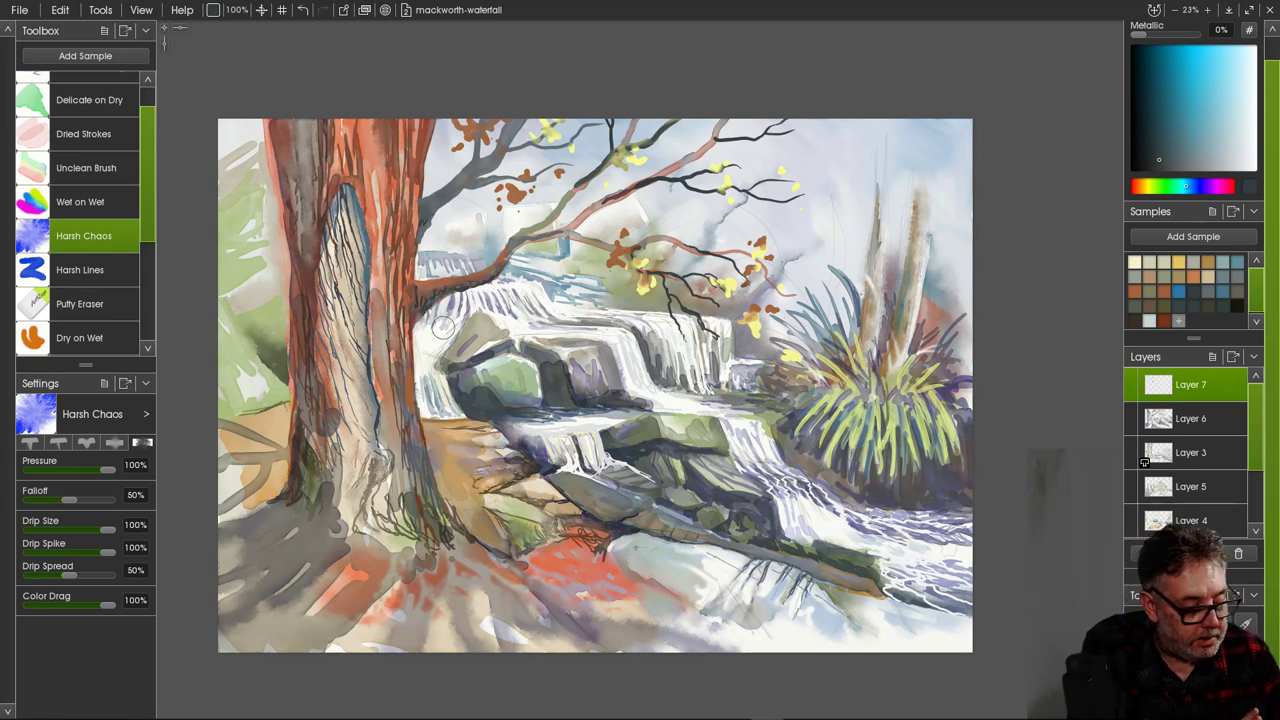
pyautogui.click(89, 100)
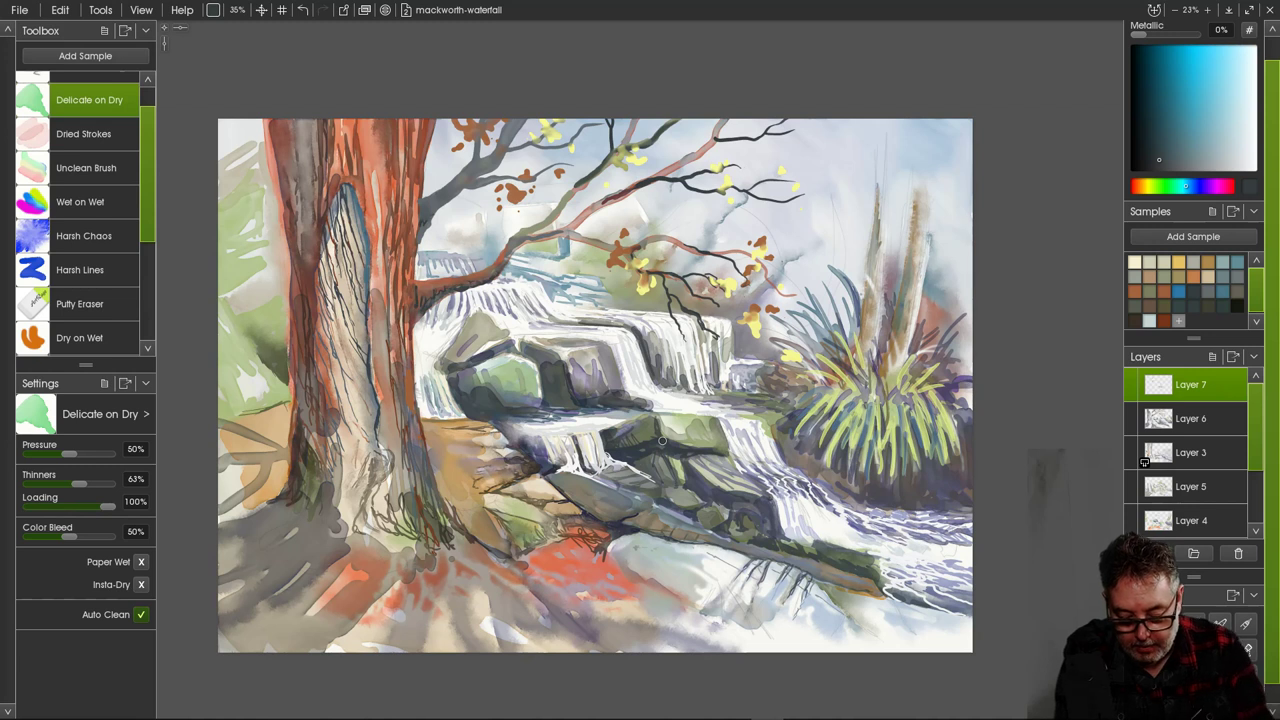
# Paint thin ochre and cream twigs across the rocks below the falls with Harsh Lines at 15% brush size.
pyautogui.click(1179, 262)
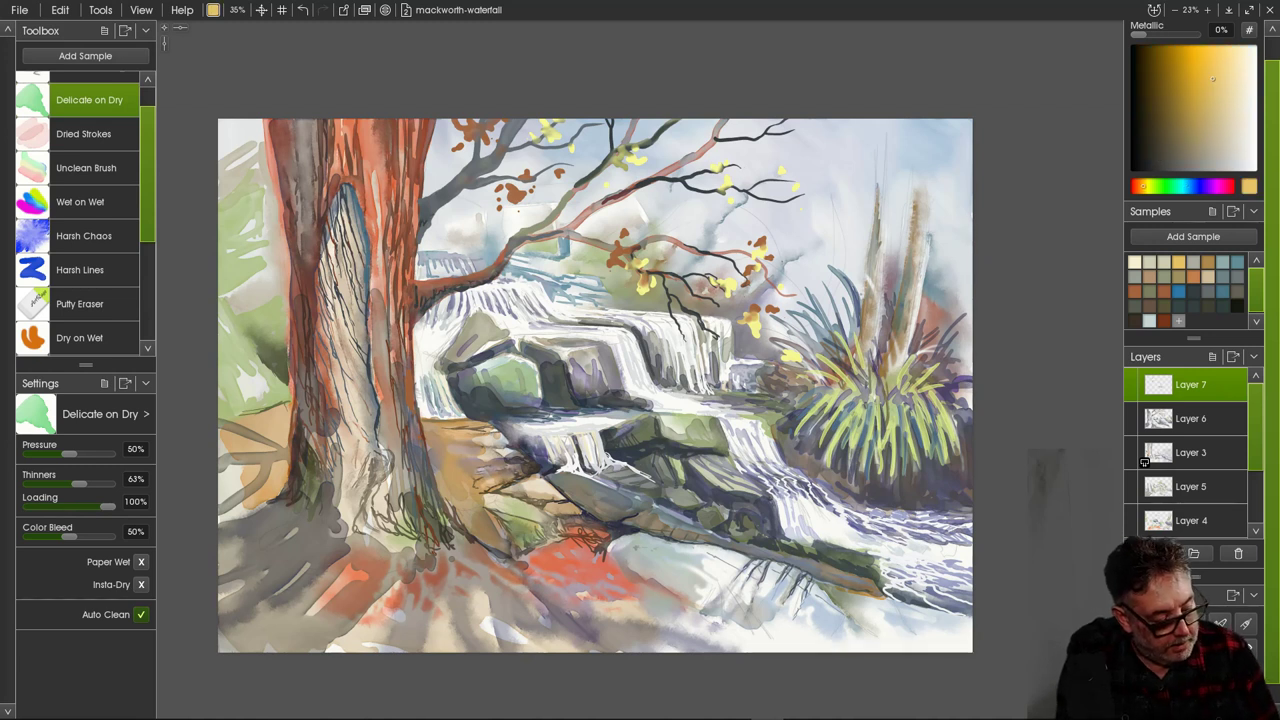
pyautogui.click(56, 281)
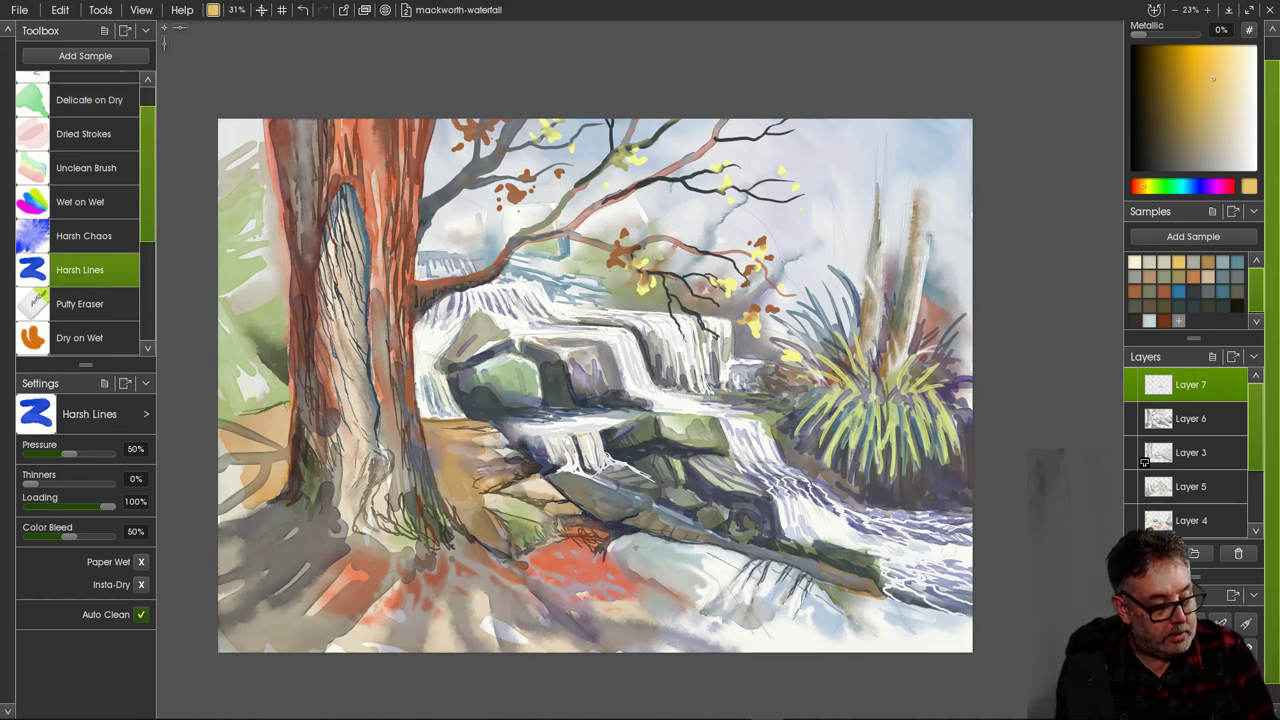
pyautogui.press('[')
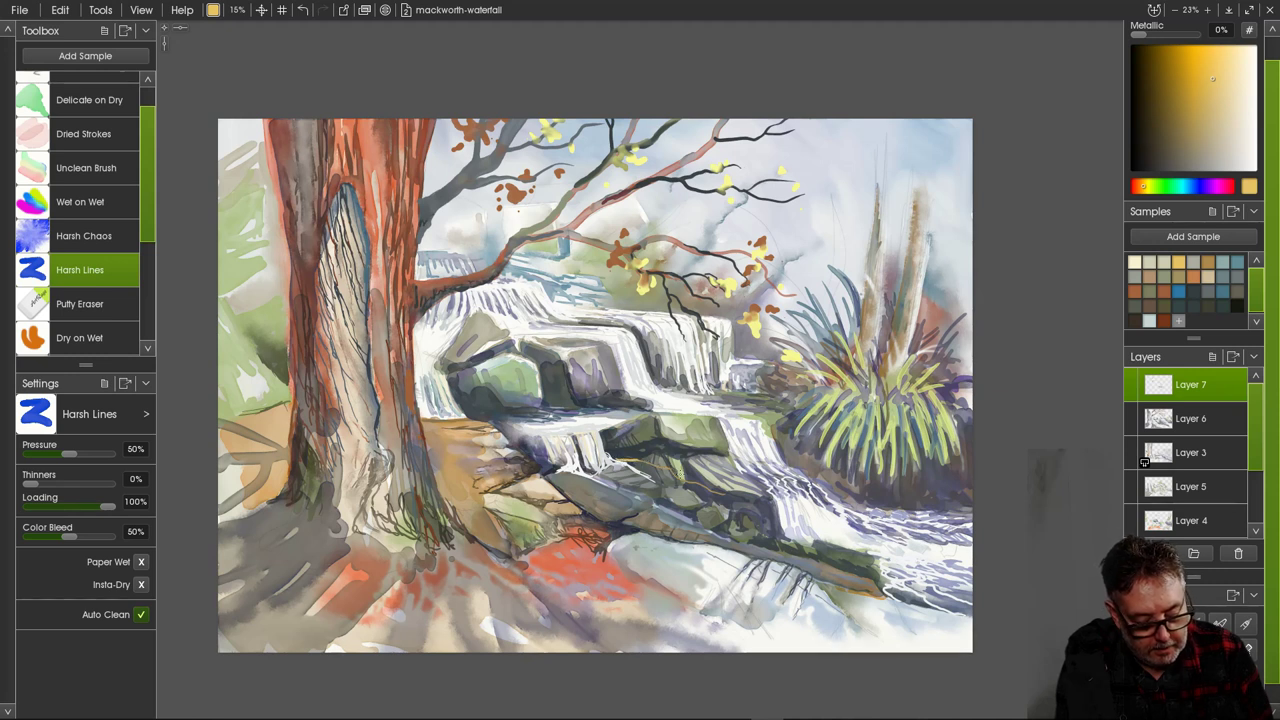
pyautogui.click(1134, 262)
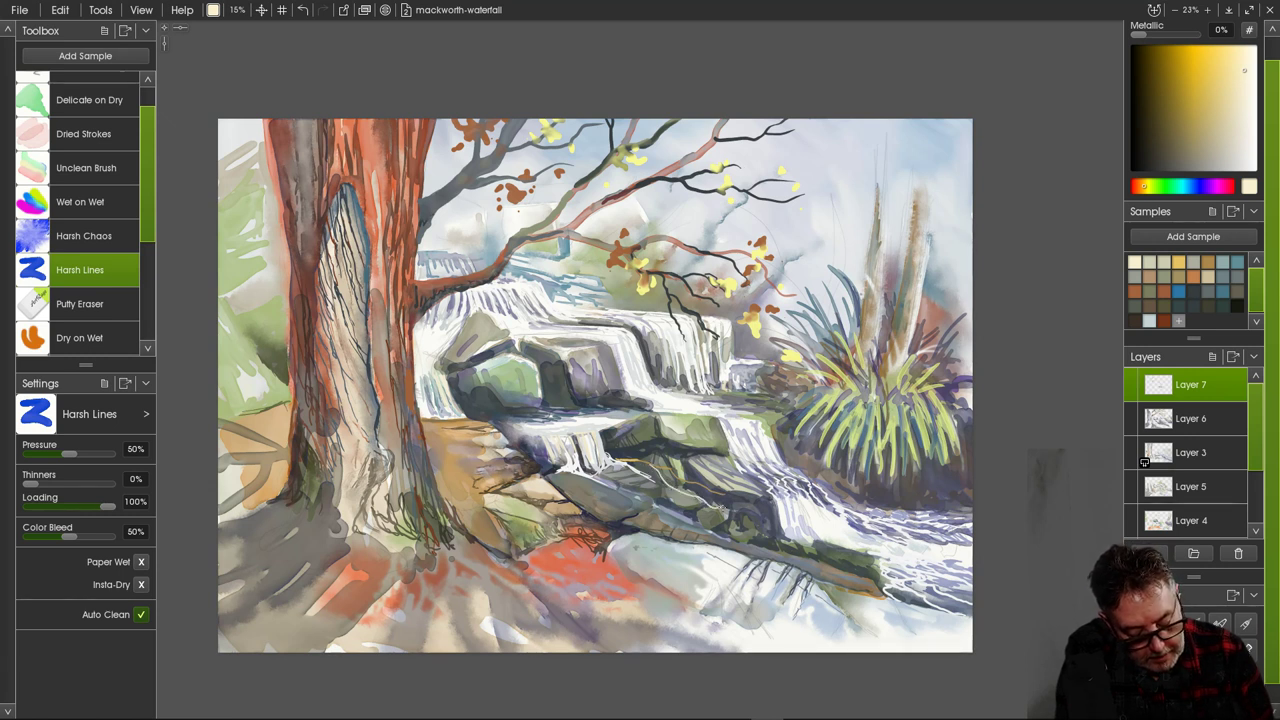
pyautogui.moveTo(673, 491); pyautogui.dragTo(707, 508)
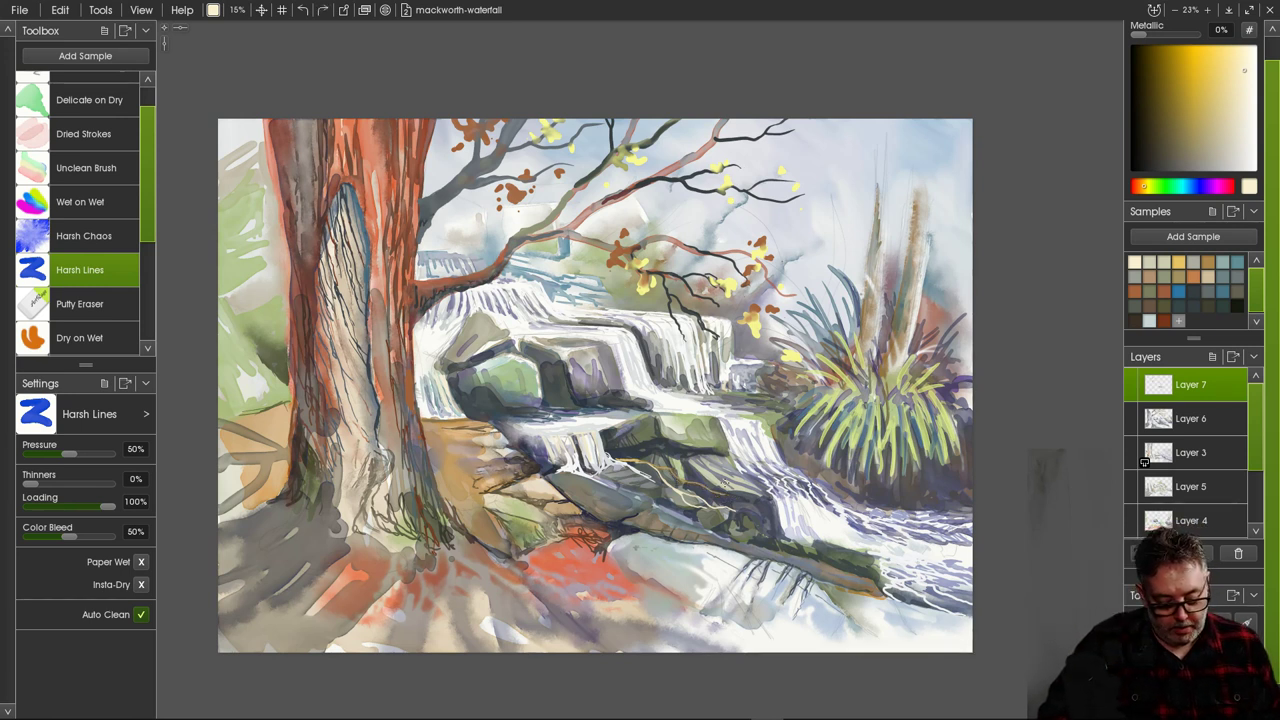
# Undo the last twig strokes, then paint thin cream twigs across the rocks to the lower falls and fine lines along the upper cascades.
pyautogui.hotkey('ctrl', 'z')
pyautogui.hotkey('ctrl', 'z')
pyautogui.hotkey('ctrl', 'z')
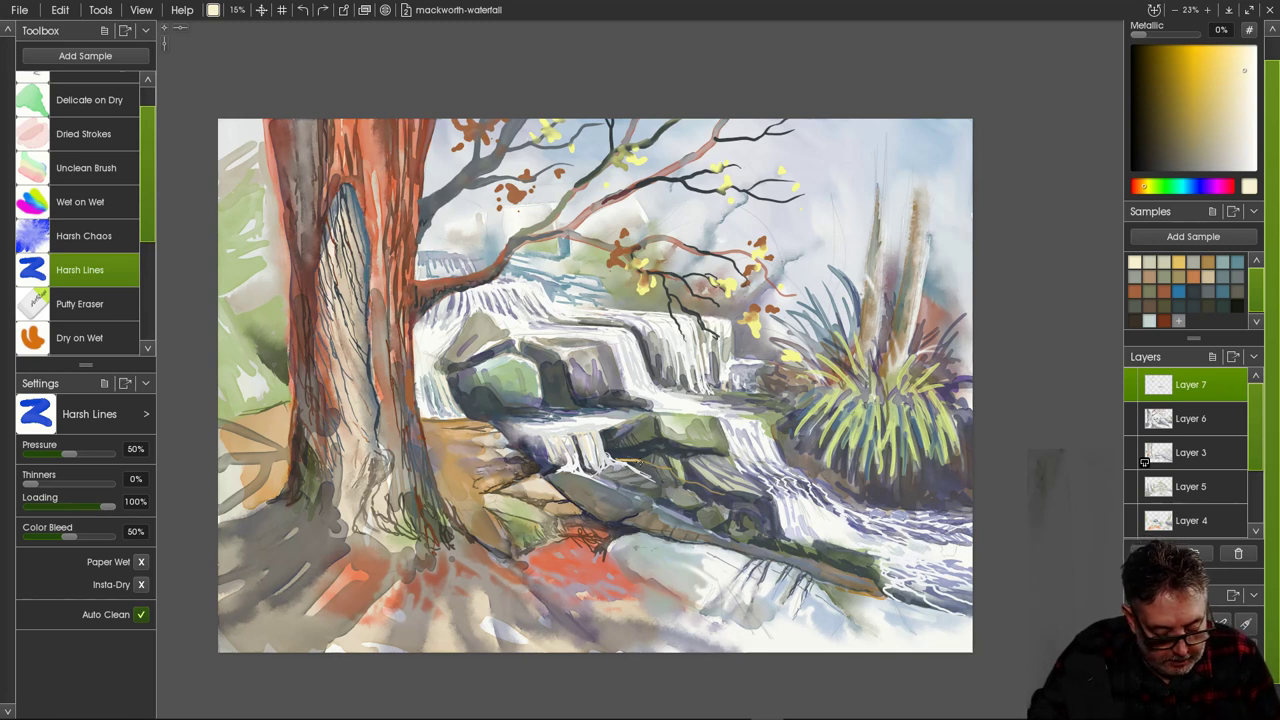
pyautogui.moveTo(678, 479); pyautogui.dragTo(735, 508)
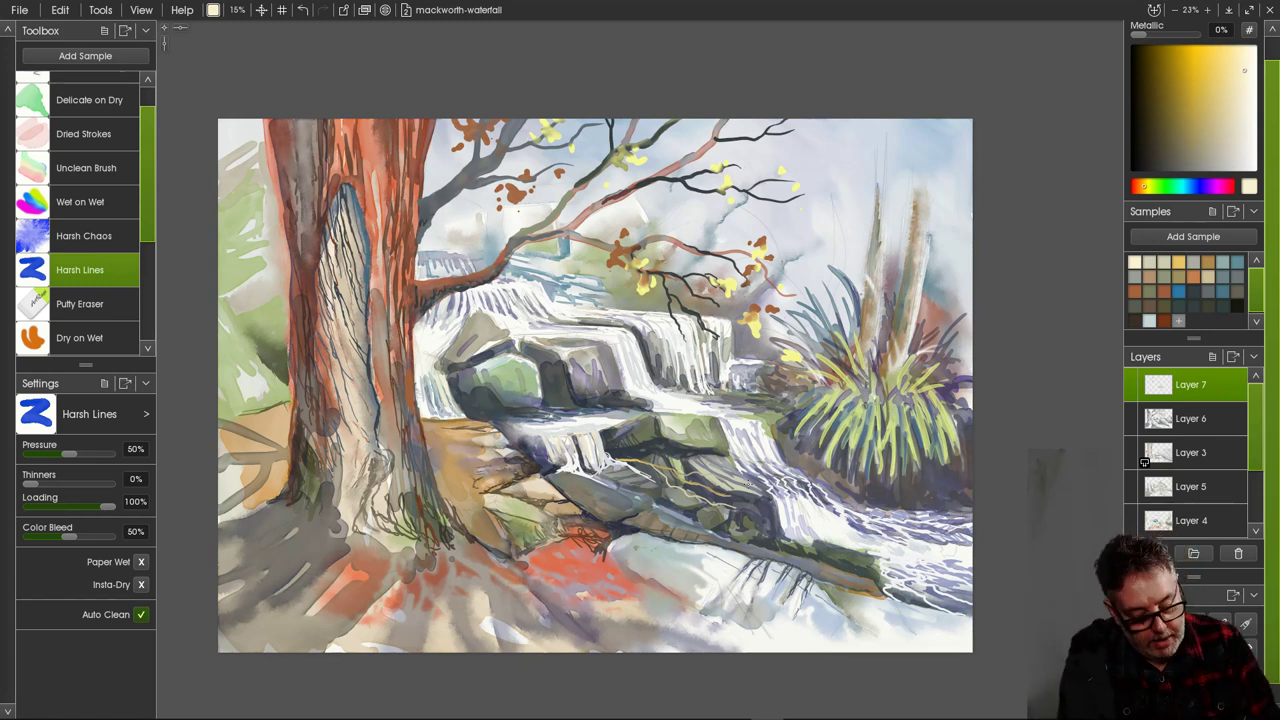
pyautogui.rightClick(611, 463)
pyautogui.press('Escape')
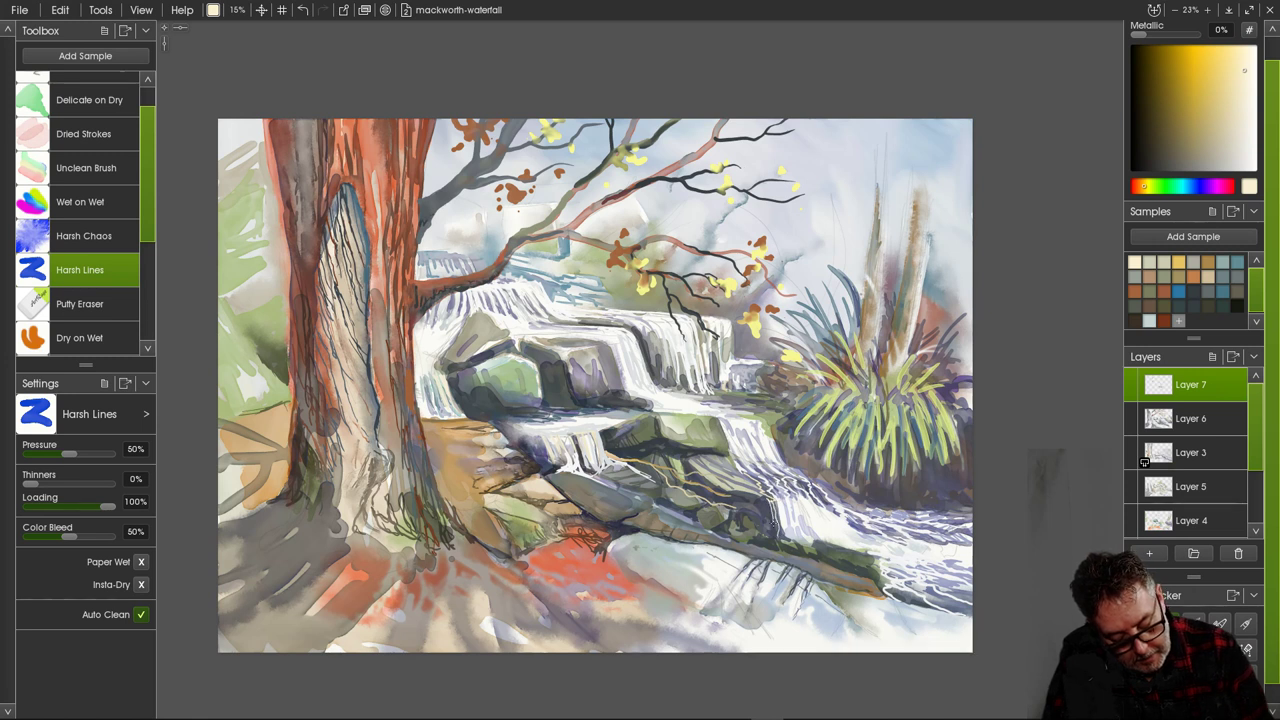
pyautogui.moveTo(767, 500); pyautogui.dragTo(768, 534)
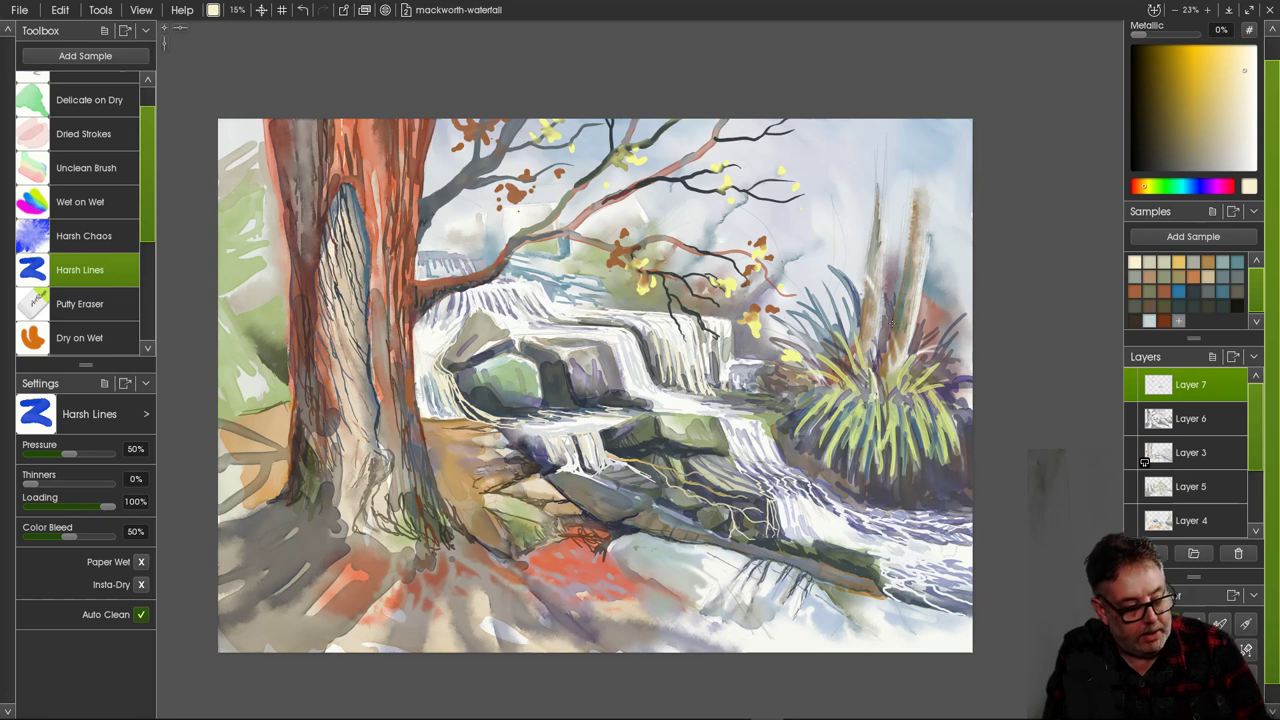
# Try out thicker cream branches rising and spreading from the spiky plant with Harsh Lines at 62% brush size.
pyautogui.moveTo(237, 10); pyautogui.dragTo(284, 10)
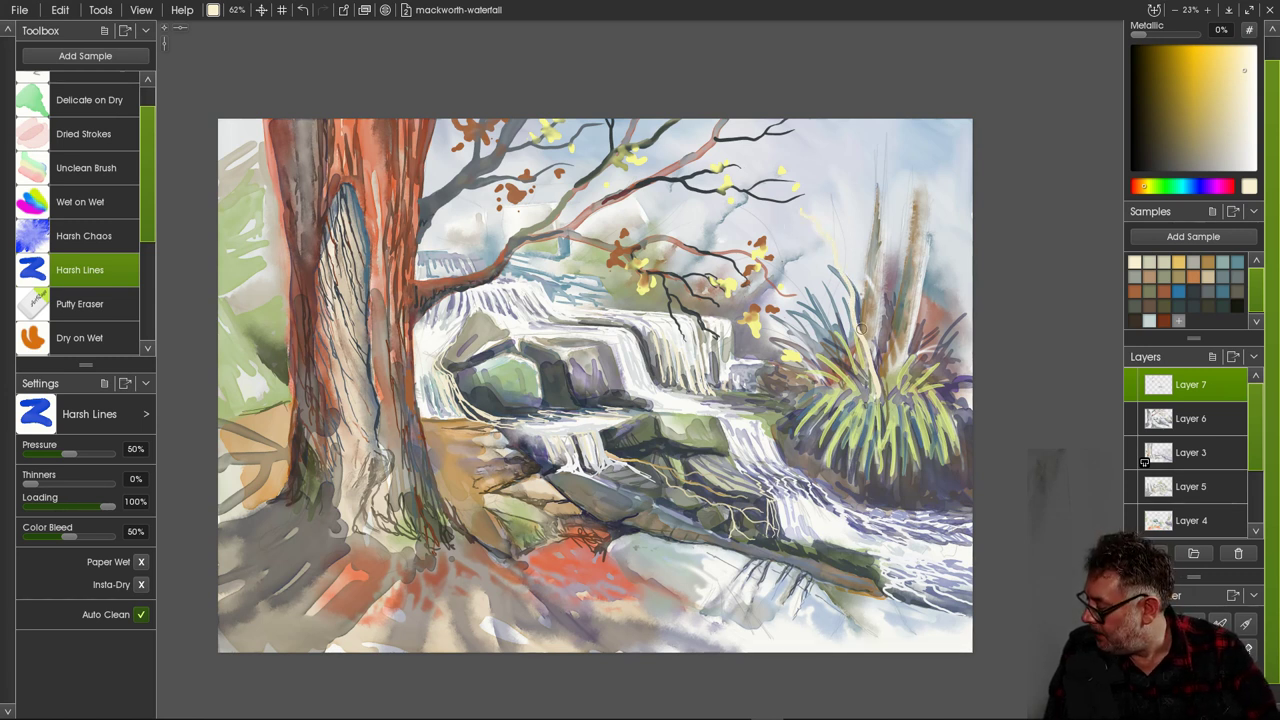
pyautogui.moveTo(871, 358)
pyautogui.mouseDown()
pyautogui.moveTo(878, 308)
pyautogui.moveTo(948, 290)
pyautogui.mouseUp()
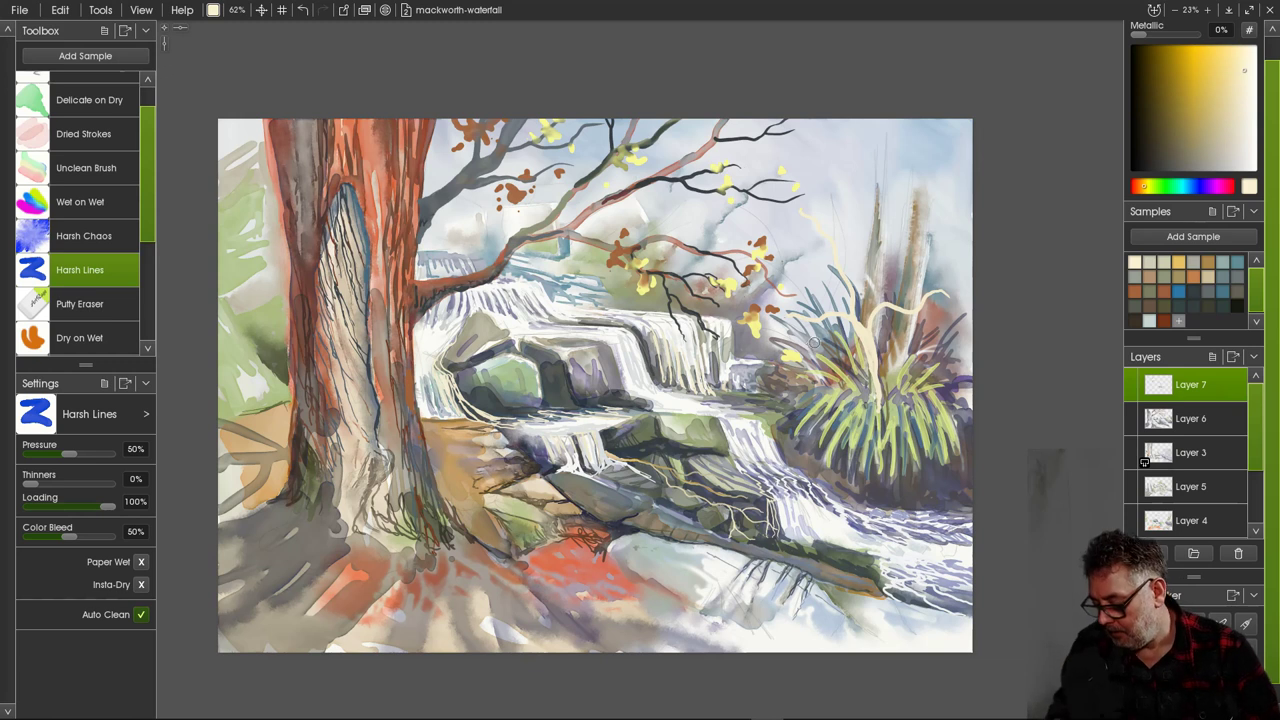
pyautogui.press('ctrl')
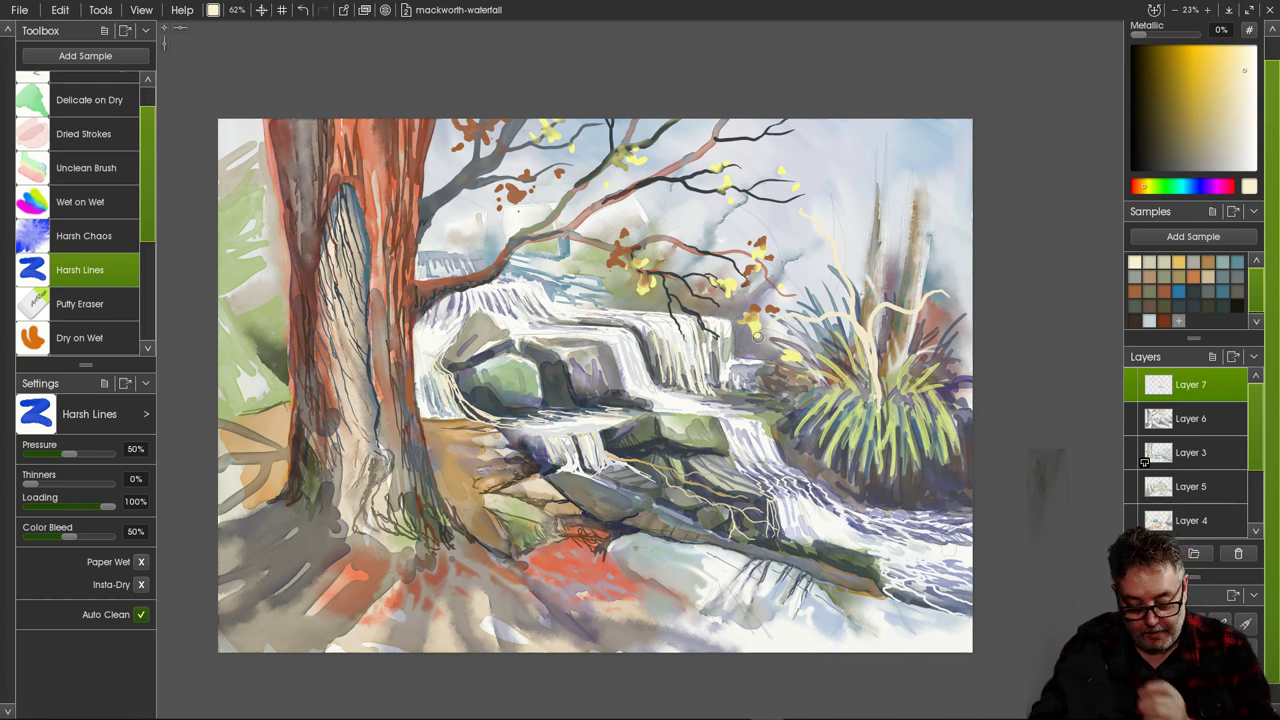
# Try darkening the cream branch ends near-black and adding slender branches above and beside the spiky plant.
pyautogui.click(1194, 291)
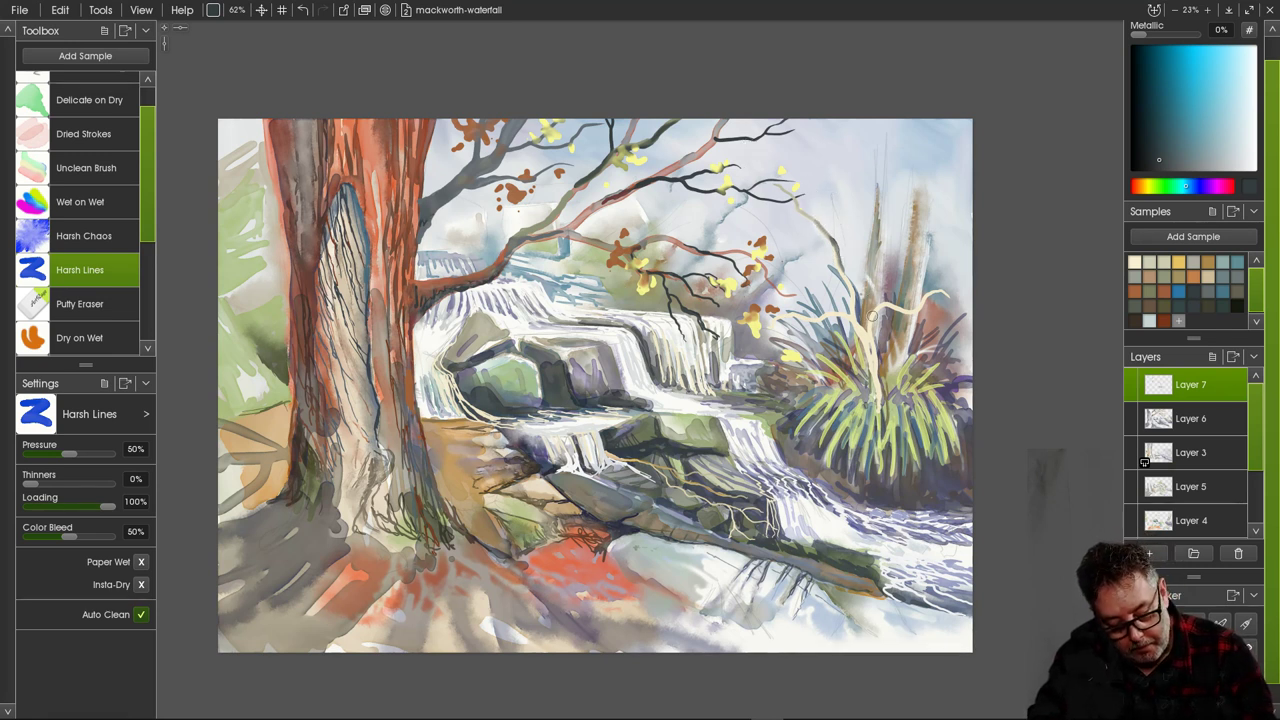
pyautogui.moveTo(872, 288); pyautogui.dragTo(849, 167)
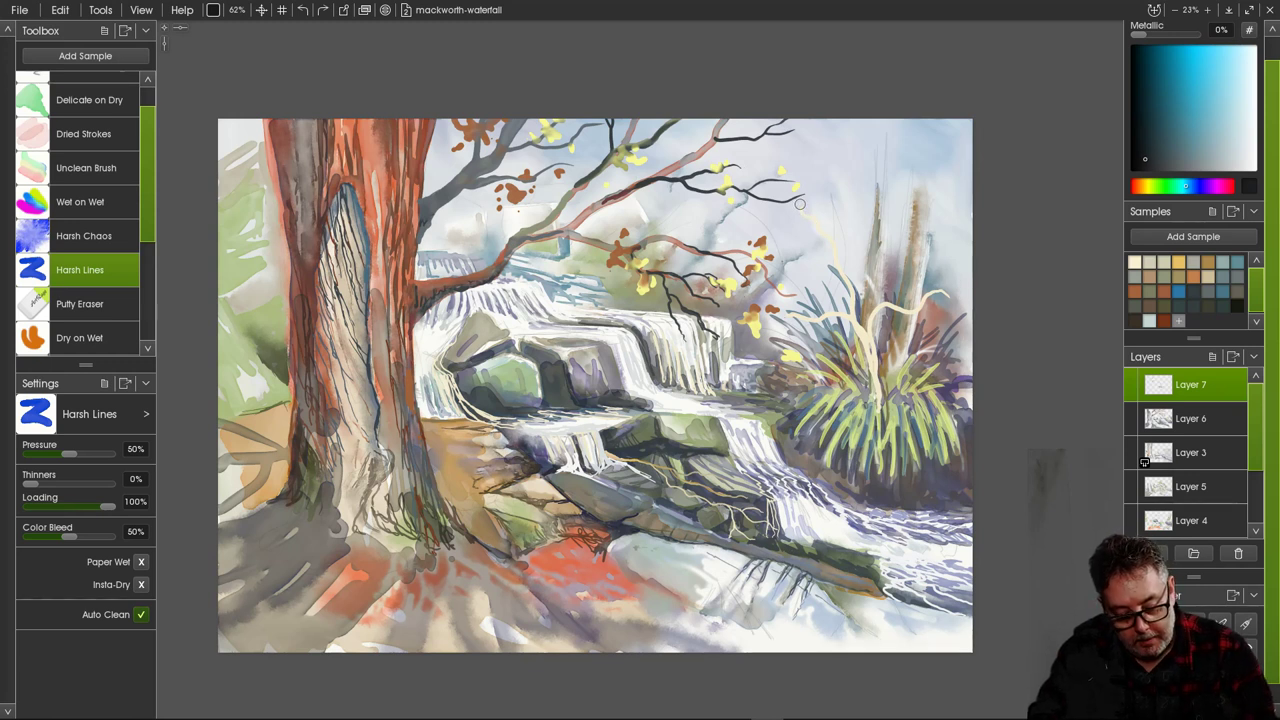
pyautogui.moveTo(800, 204); pyautogui.dragTo(847, 280)
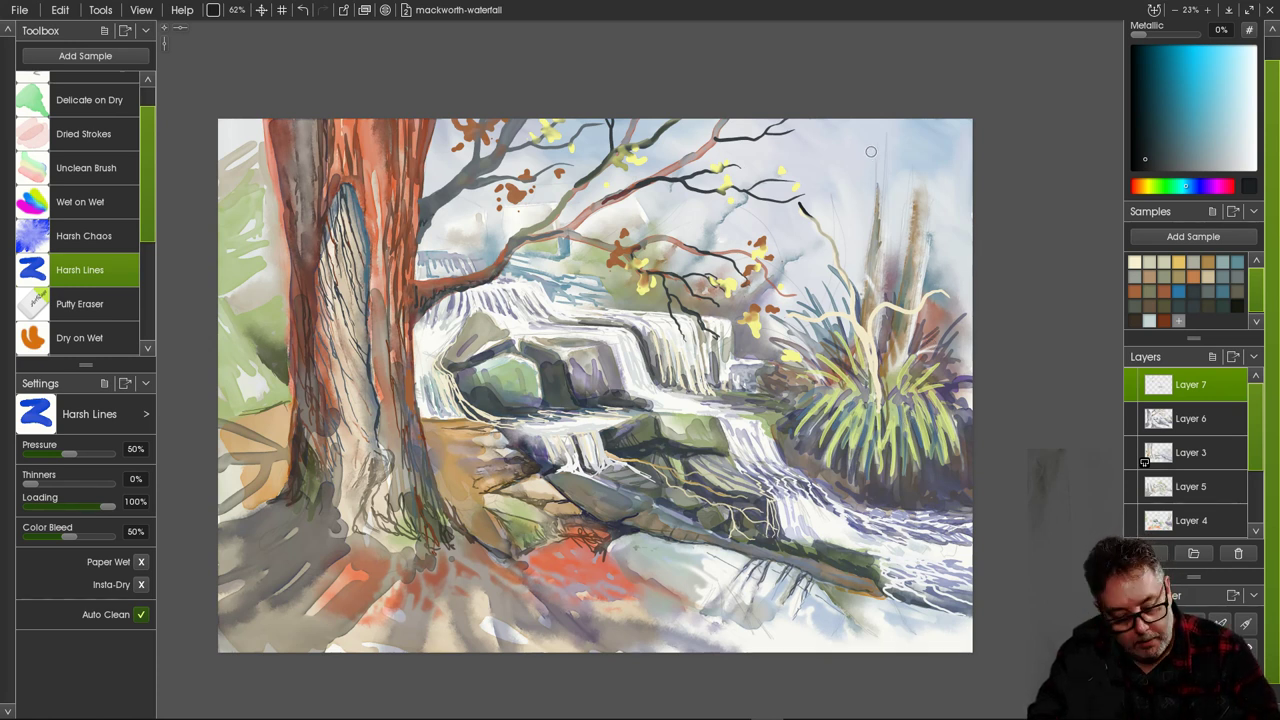
pyautogui.moveTo(874, 131); pyautogui.dragTo(870, 314)
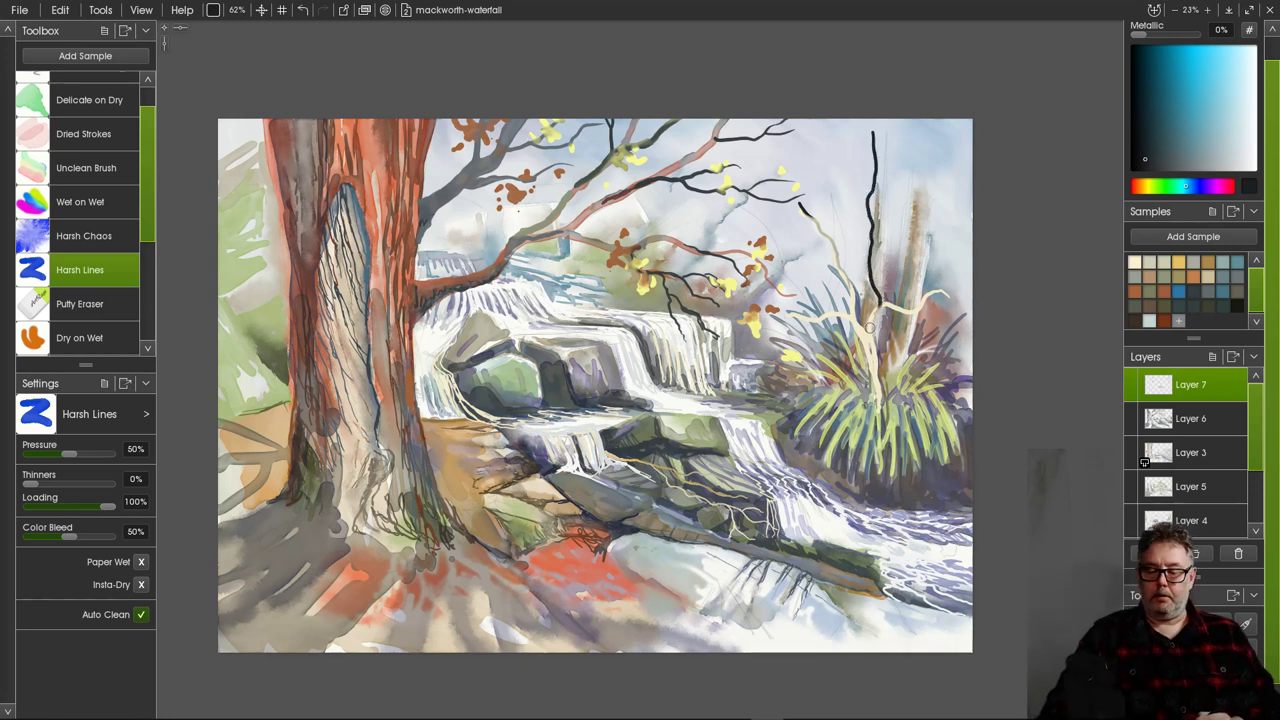
pyautogui.hotkey('ctrl', 'z')
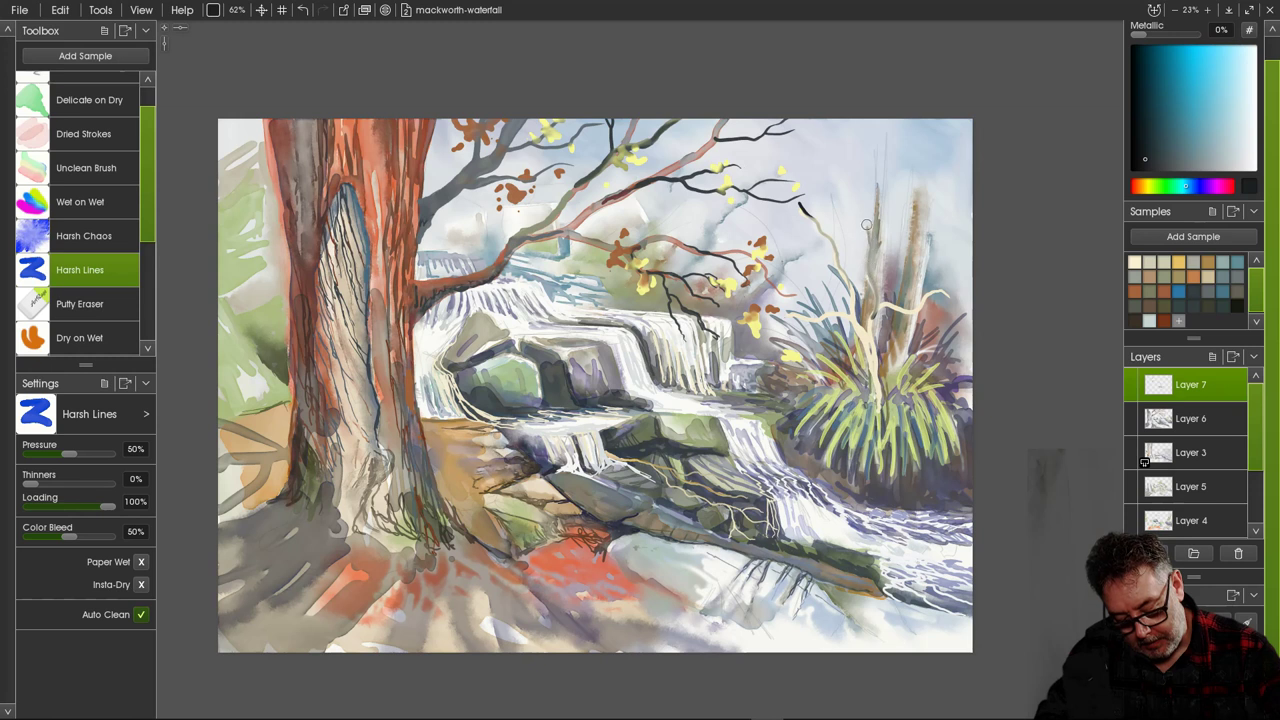
pyautogui.moveTo(866, 224); pyautogui.dragTo(868, 152)
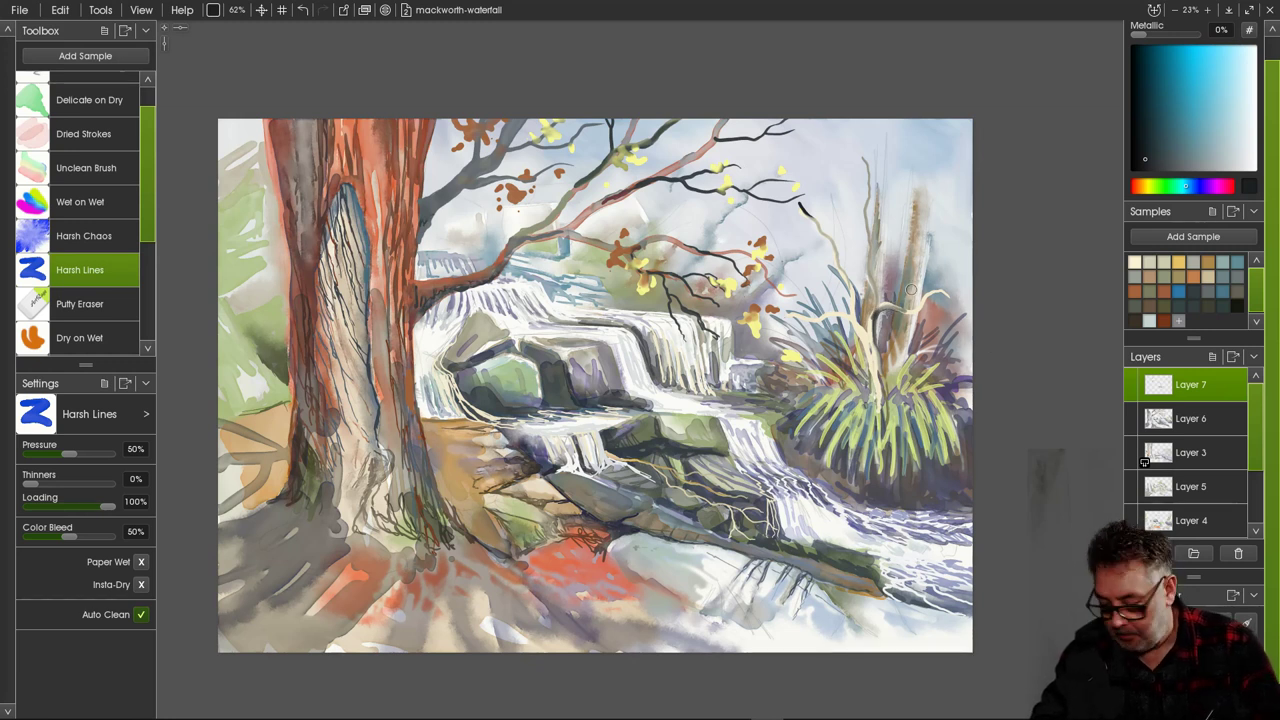
pyautogui.moveTo(946, 291); pyautogui.dragTo(977, 309)
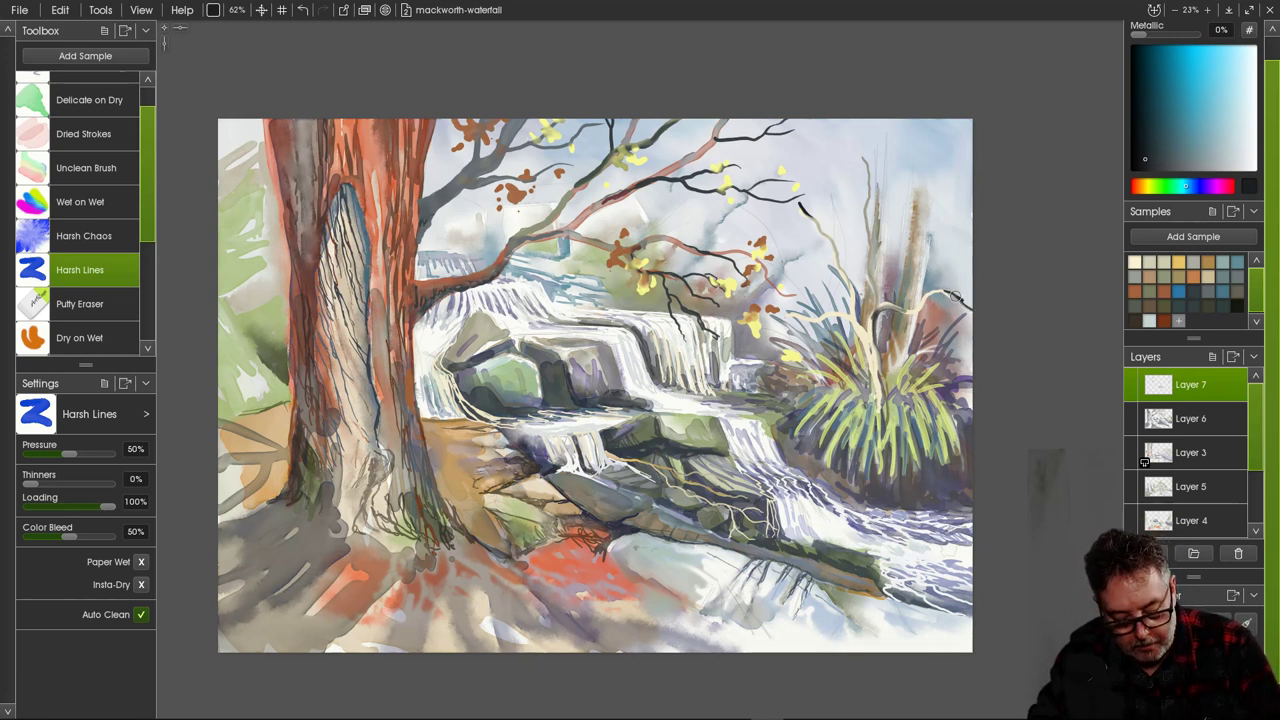
pyautogui.hotkey('ctrl', 'z')
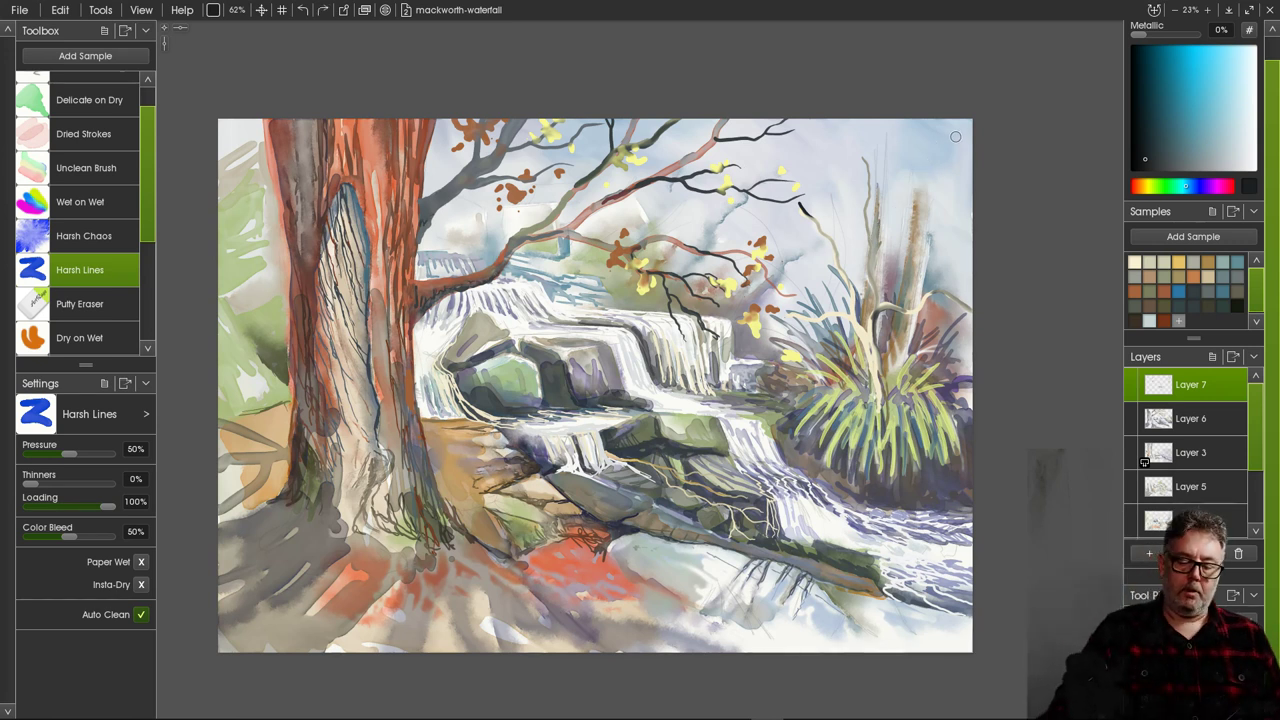
# Undo all the cream and dark branch strokes painted over the spiky plant.
pyautogui.hotkey('ctrl', 'z')
pyautogui.hotkey('ctrl', 'z')
pyautogui.hotkey('ctrl', 'z')
pyautogui.hotkey('ctrl', 'z')
pyautogui.hotkey('ctrl', 'z')
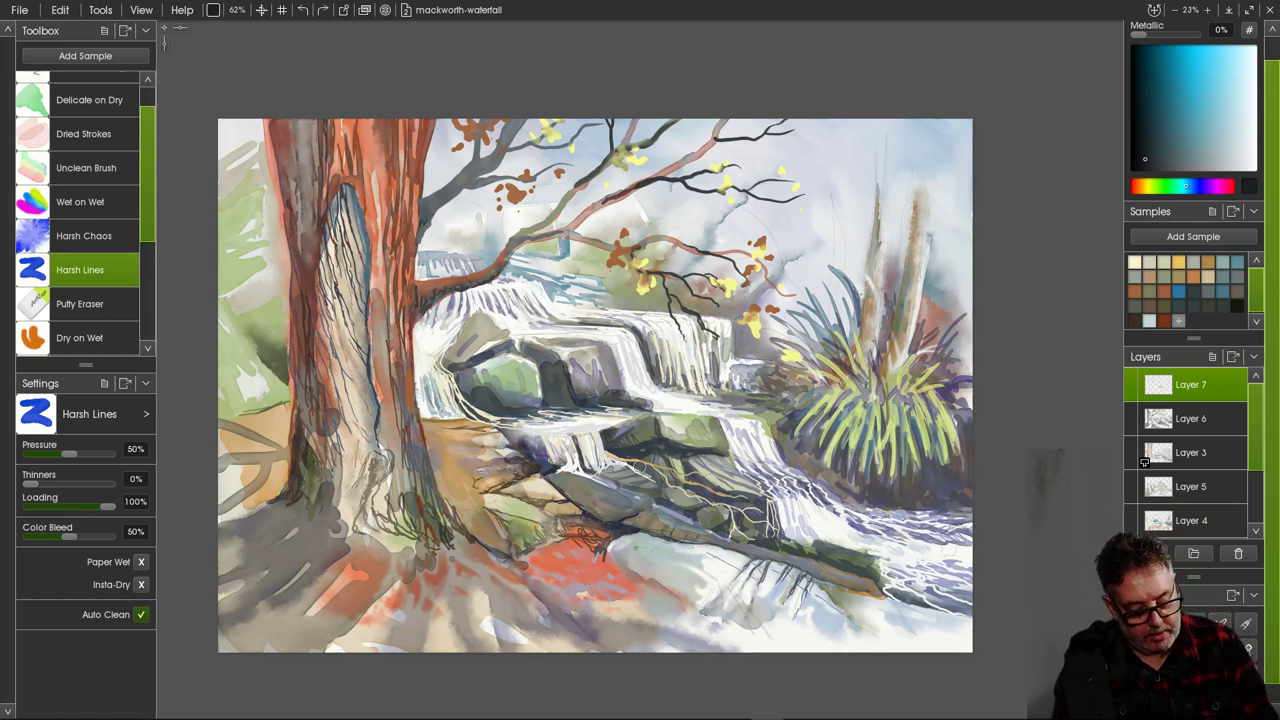
# Strengthen the twigs over the rocks with sampled cream and white, and add teal-blue streaks to the falls beside the plant.
pyautogui.keyDown('alt'); pyautogui.click(612, 458); pyautogui.keyUp('alt')
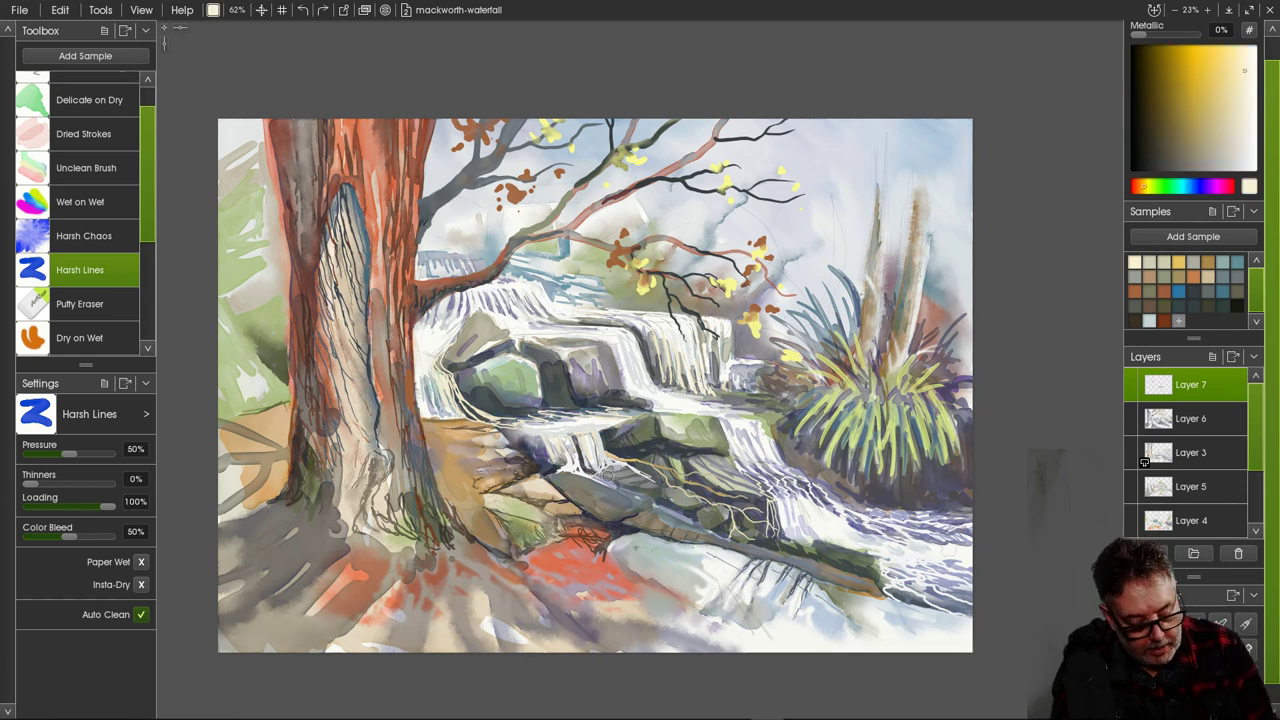
pyautogui.moveTo(620, 458); pyautogui.dragTo(670, 481)
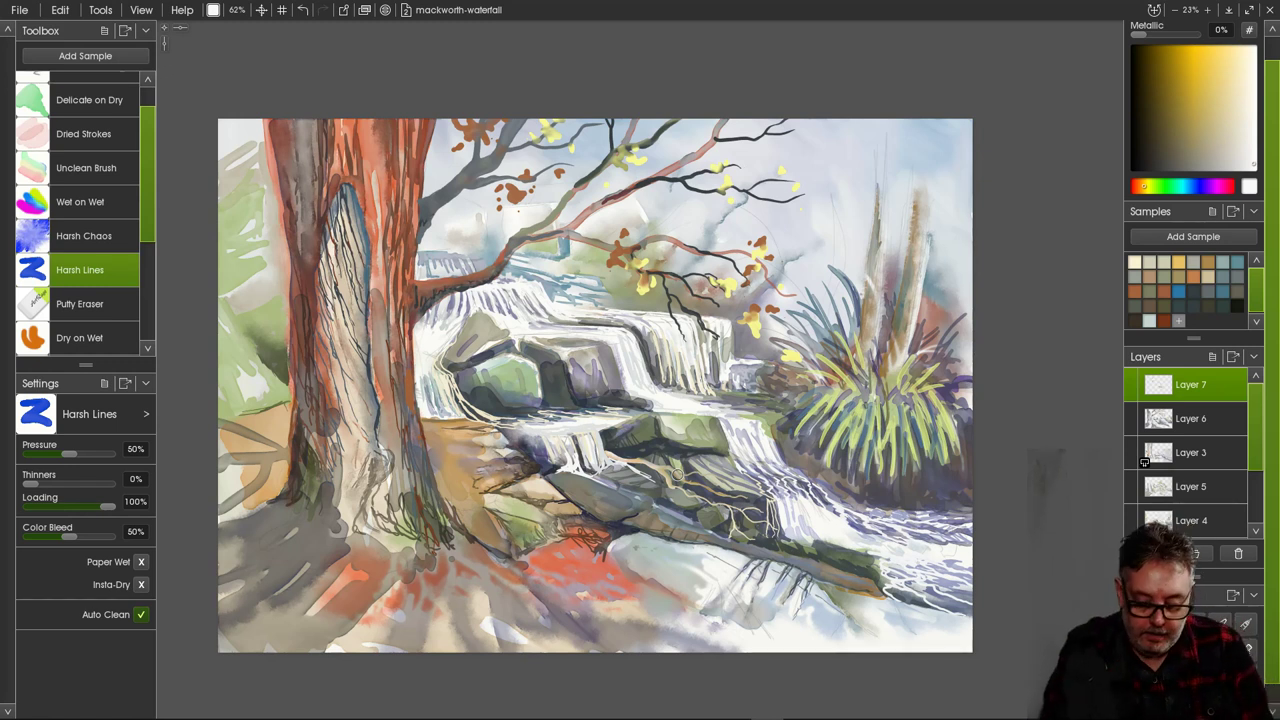
pyautogui.click(1236, 262)
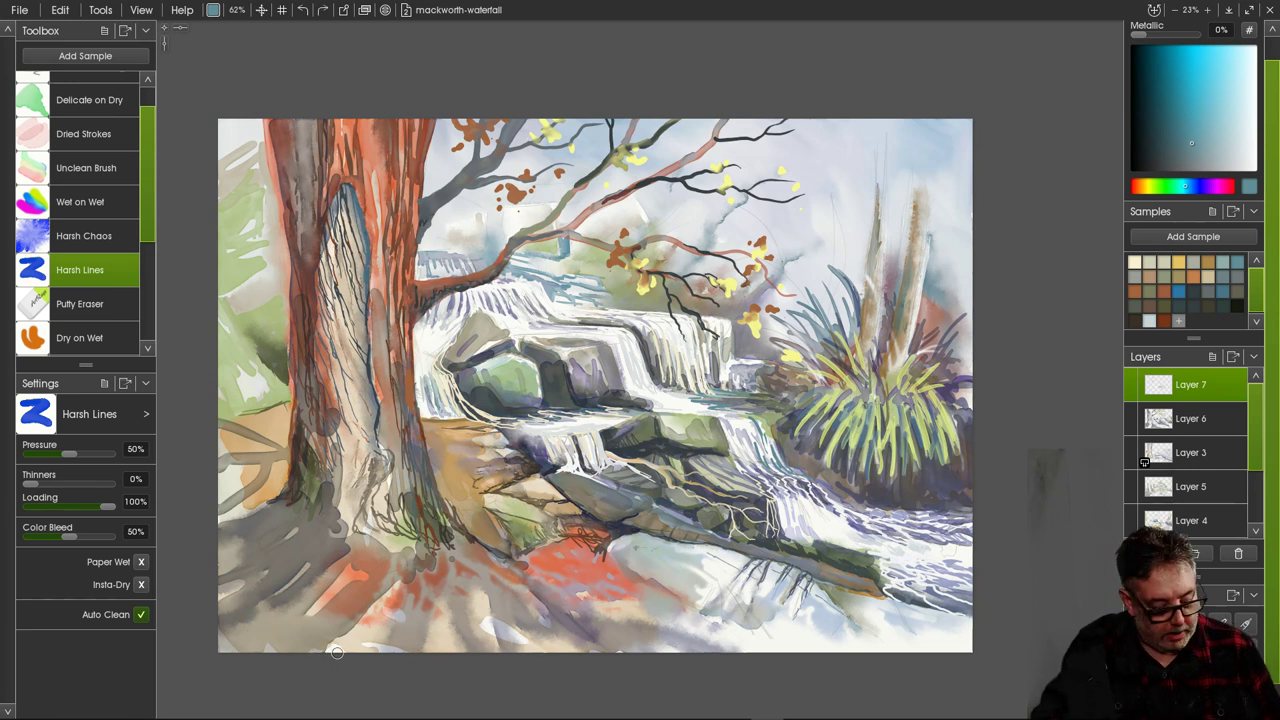
# Sign the painting with the artist's name in its lower-left corner, using near-black at 21% brush size.
pyautogui.click(1146, 162)
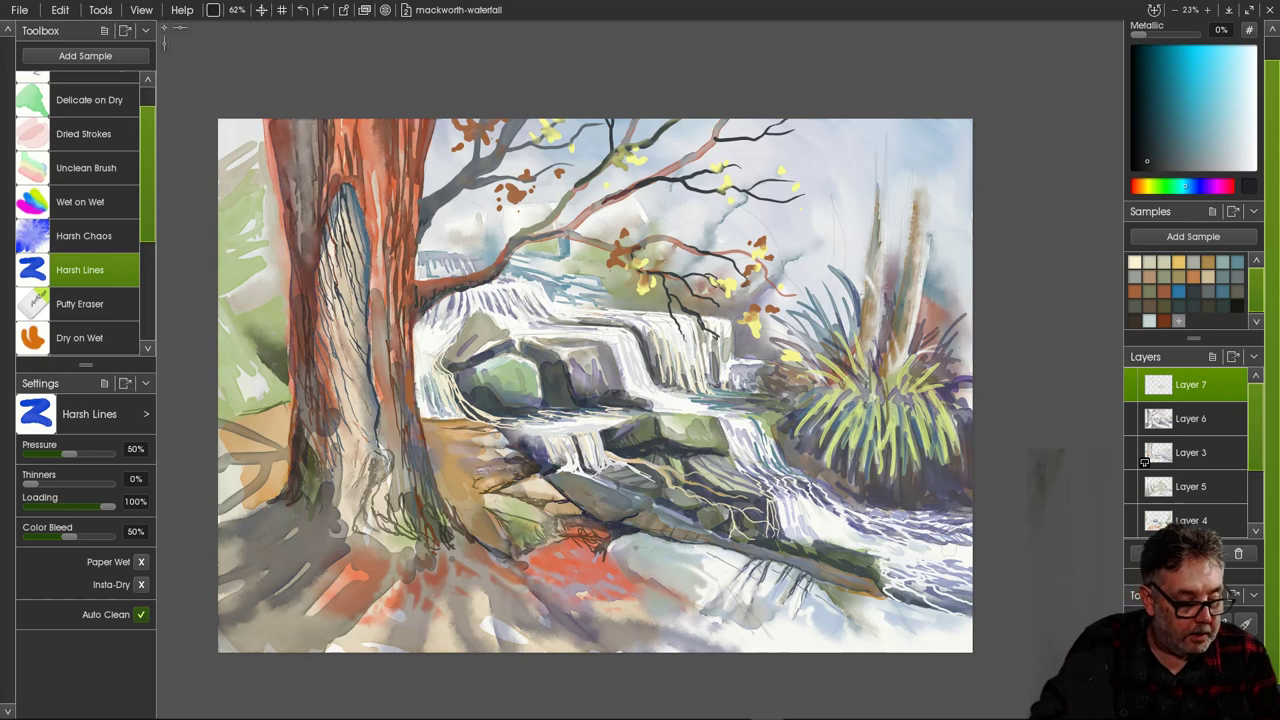
pyautogui.press('[')
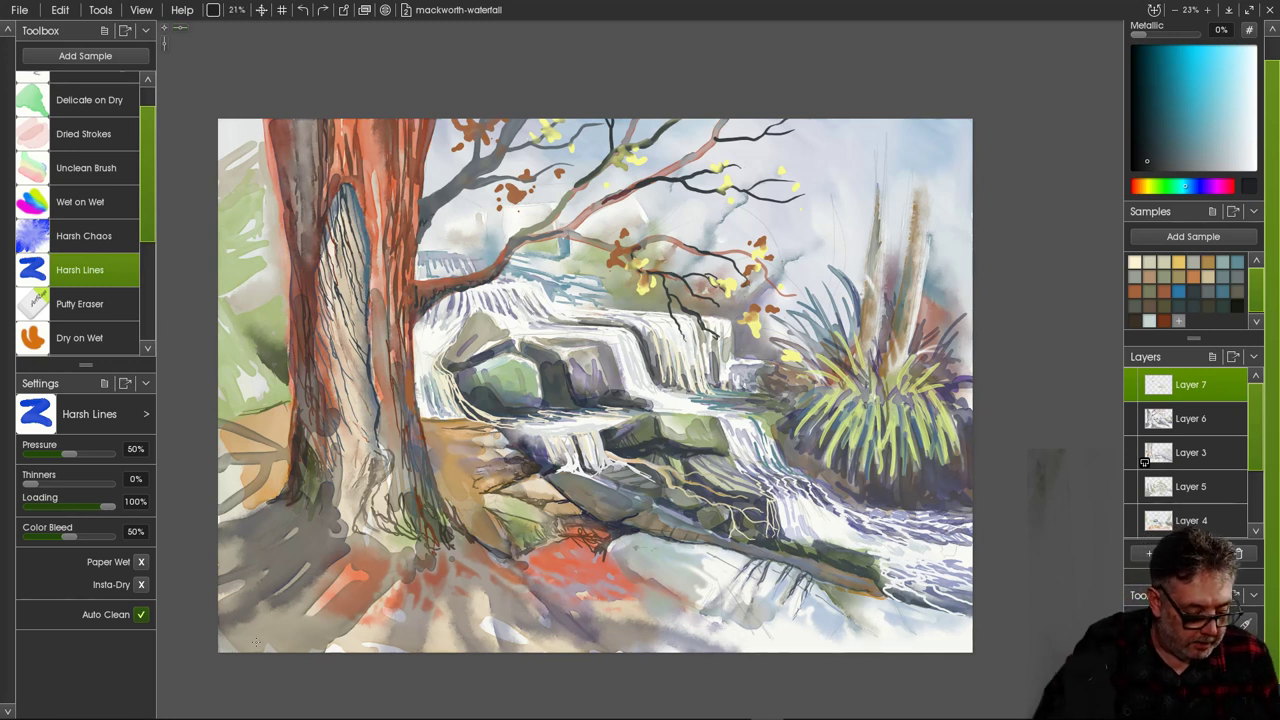
pyautogui.moveTo(242, 633)
pyautogui.mouseDown()
pyautogui.moveTo(231, 646)
pyautogui.moveTo(311, 636)
pyautogui.moveTo(340, 650)
pyautogui.moveTo(352, 636)
pyautogui.mouseUp()
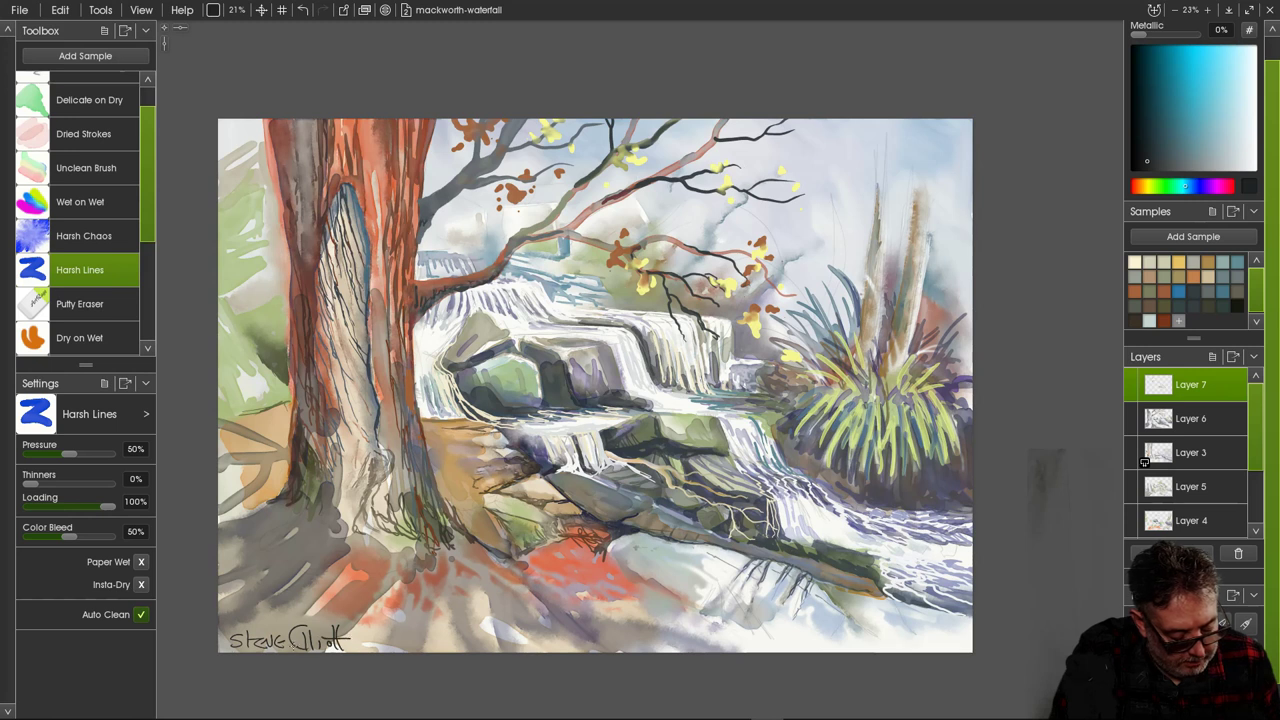